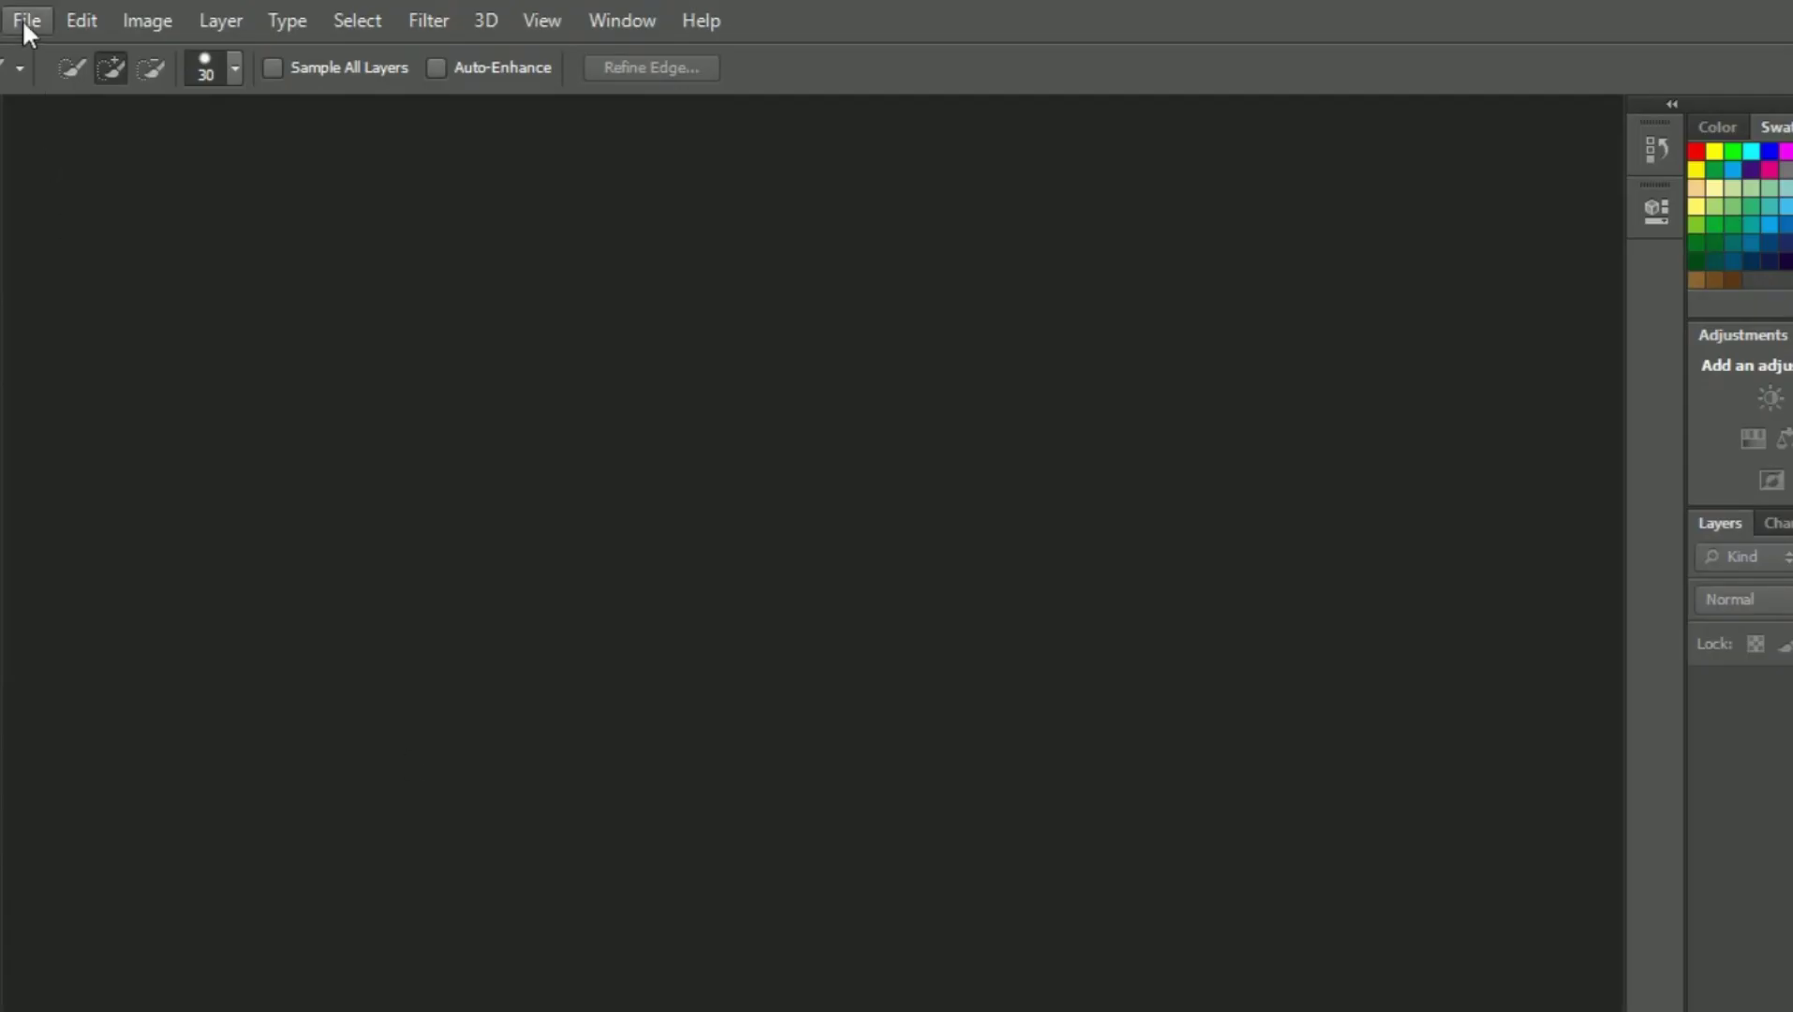
# - Open the Aisha and Model.jpg photo from the Project folder via File > Open
pyautogui.click(24, 27)
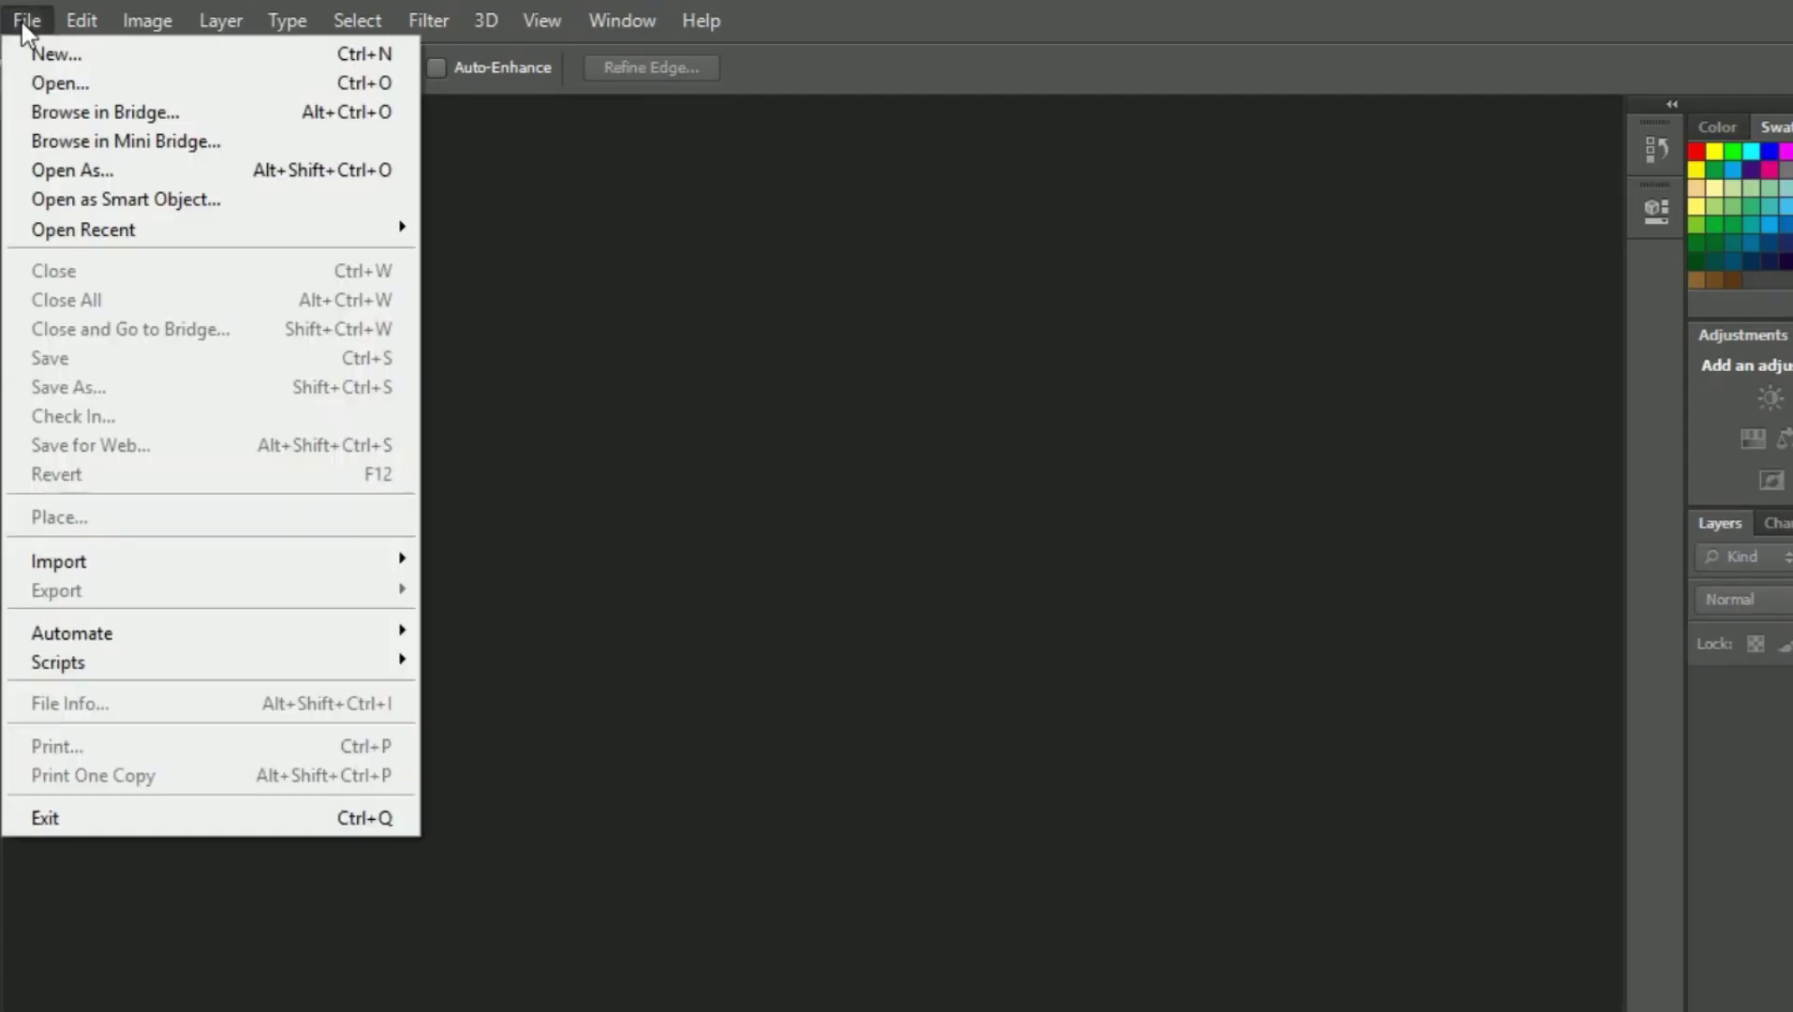
pyautogui.click(58, 82)
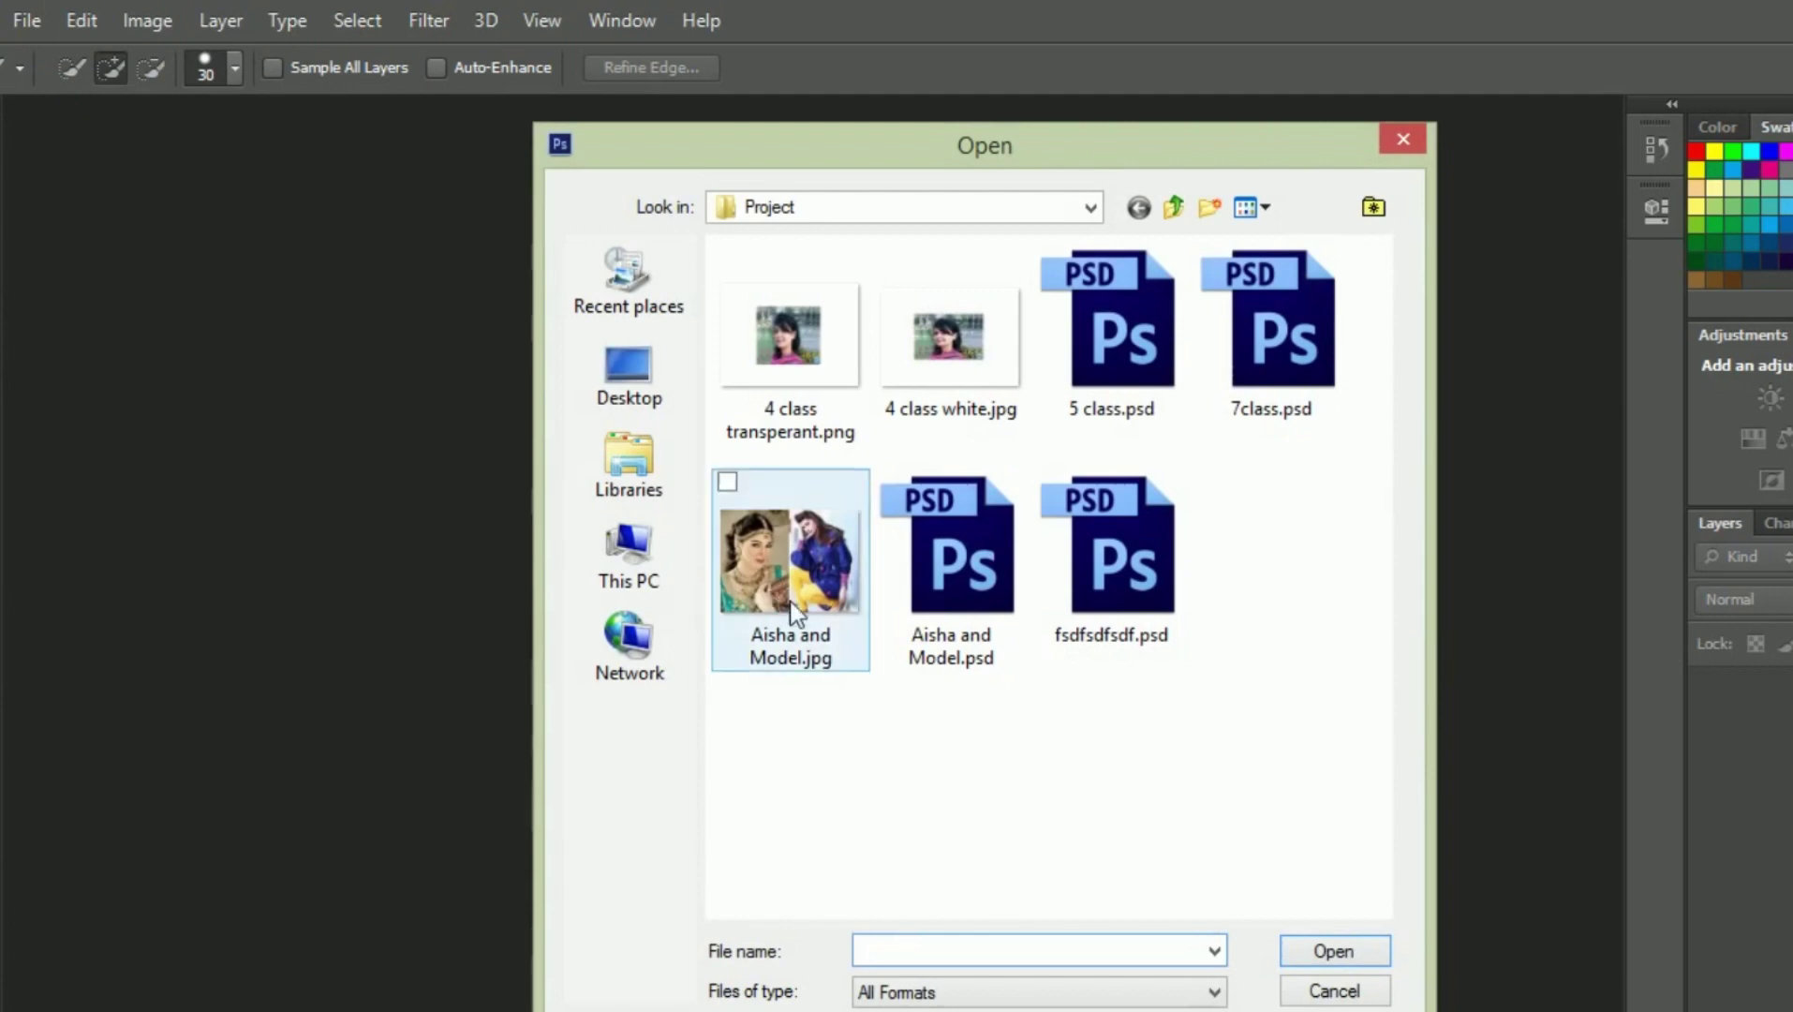
pyautogui.click(749, 599)
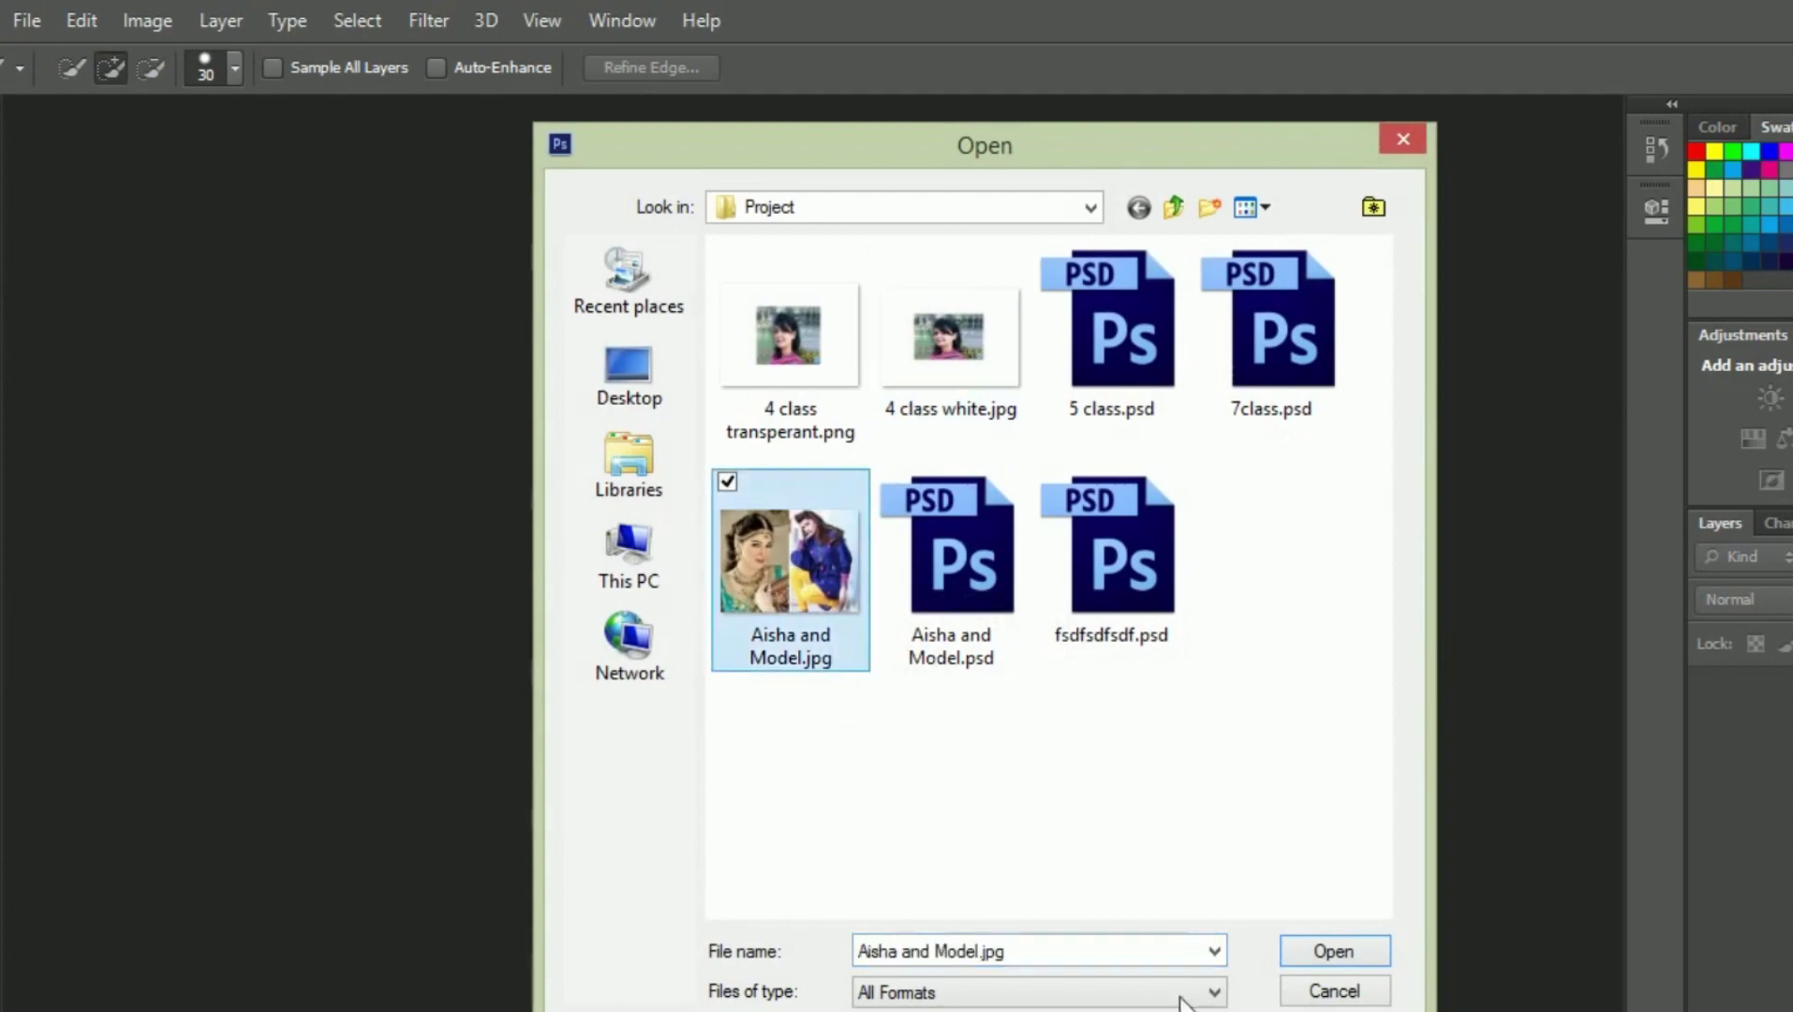
pyautogui.click(1337, 957)
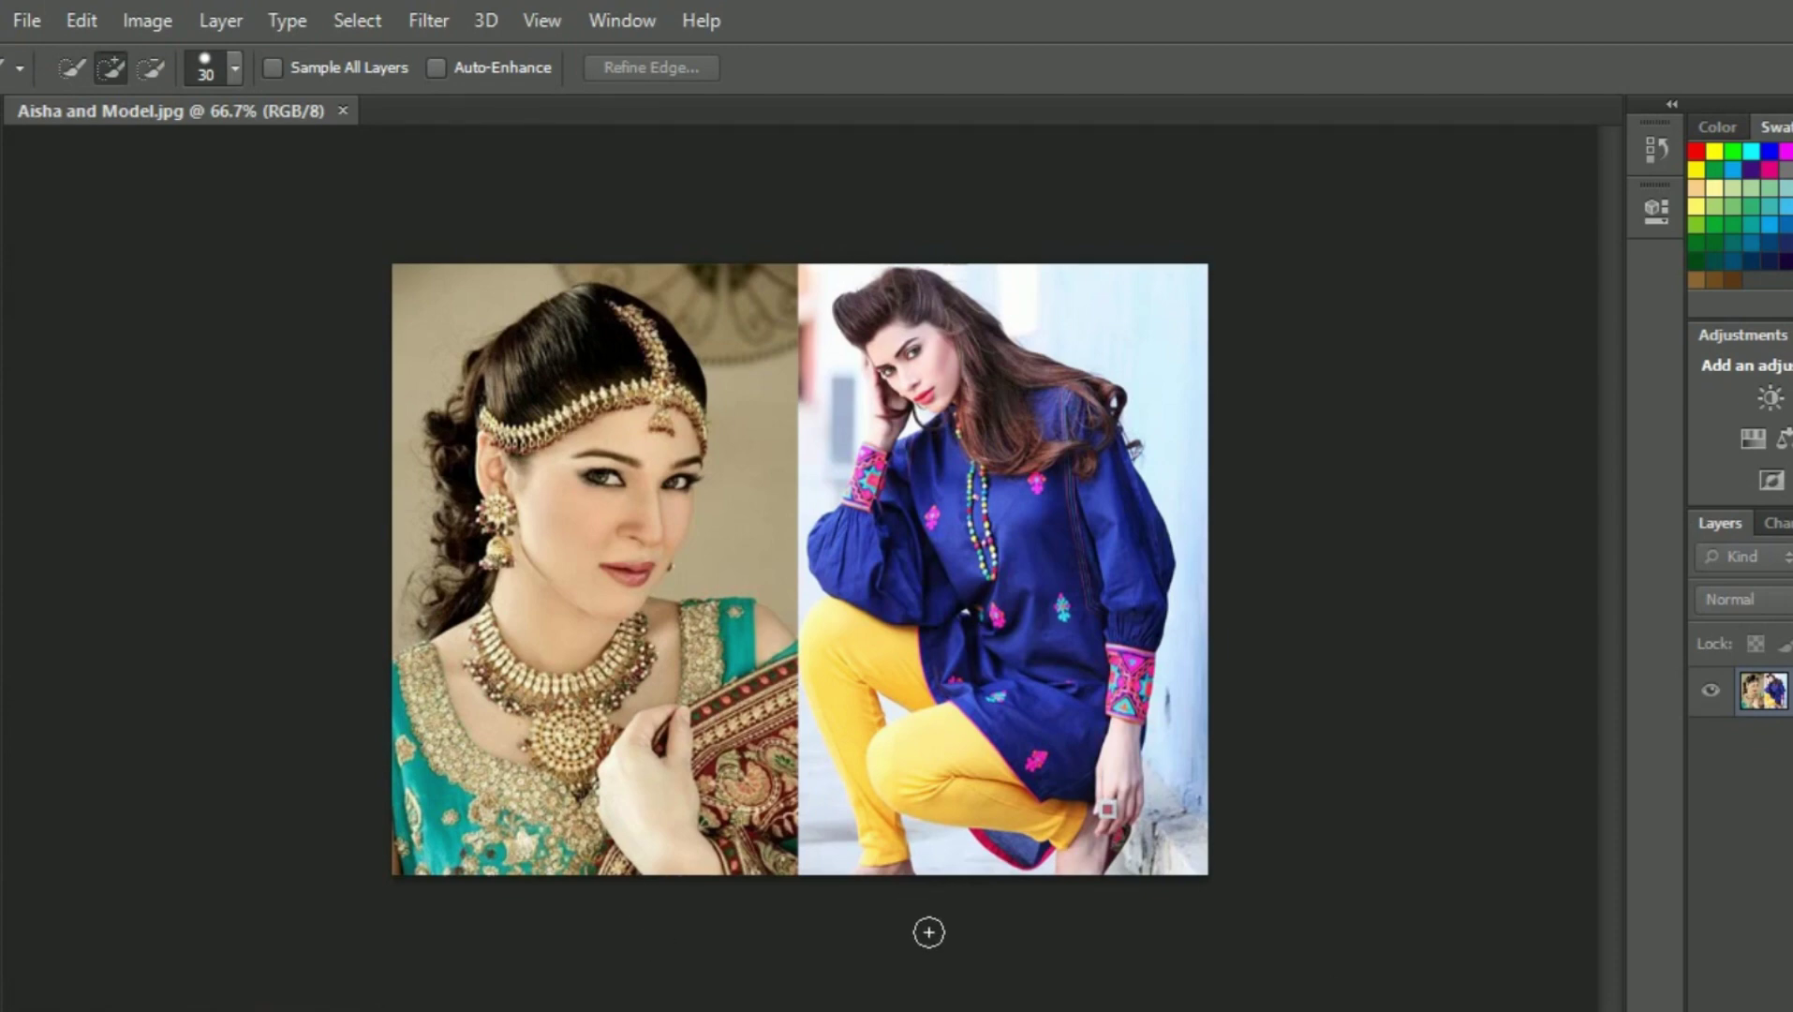
# - With the Quick Selection Tool, select the left woman's hair, face, shawl and green dress
pyautogui.rightClick(3, 272)
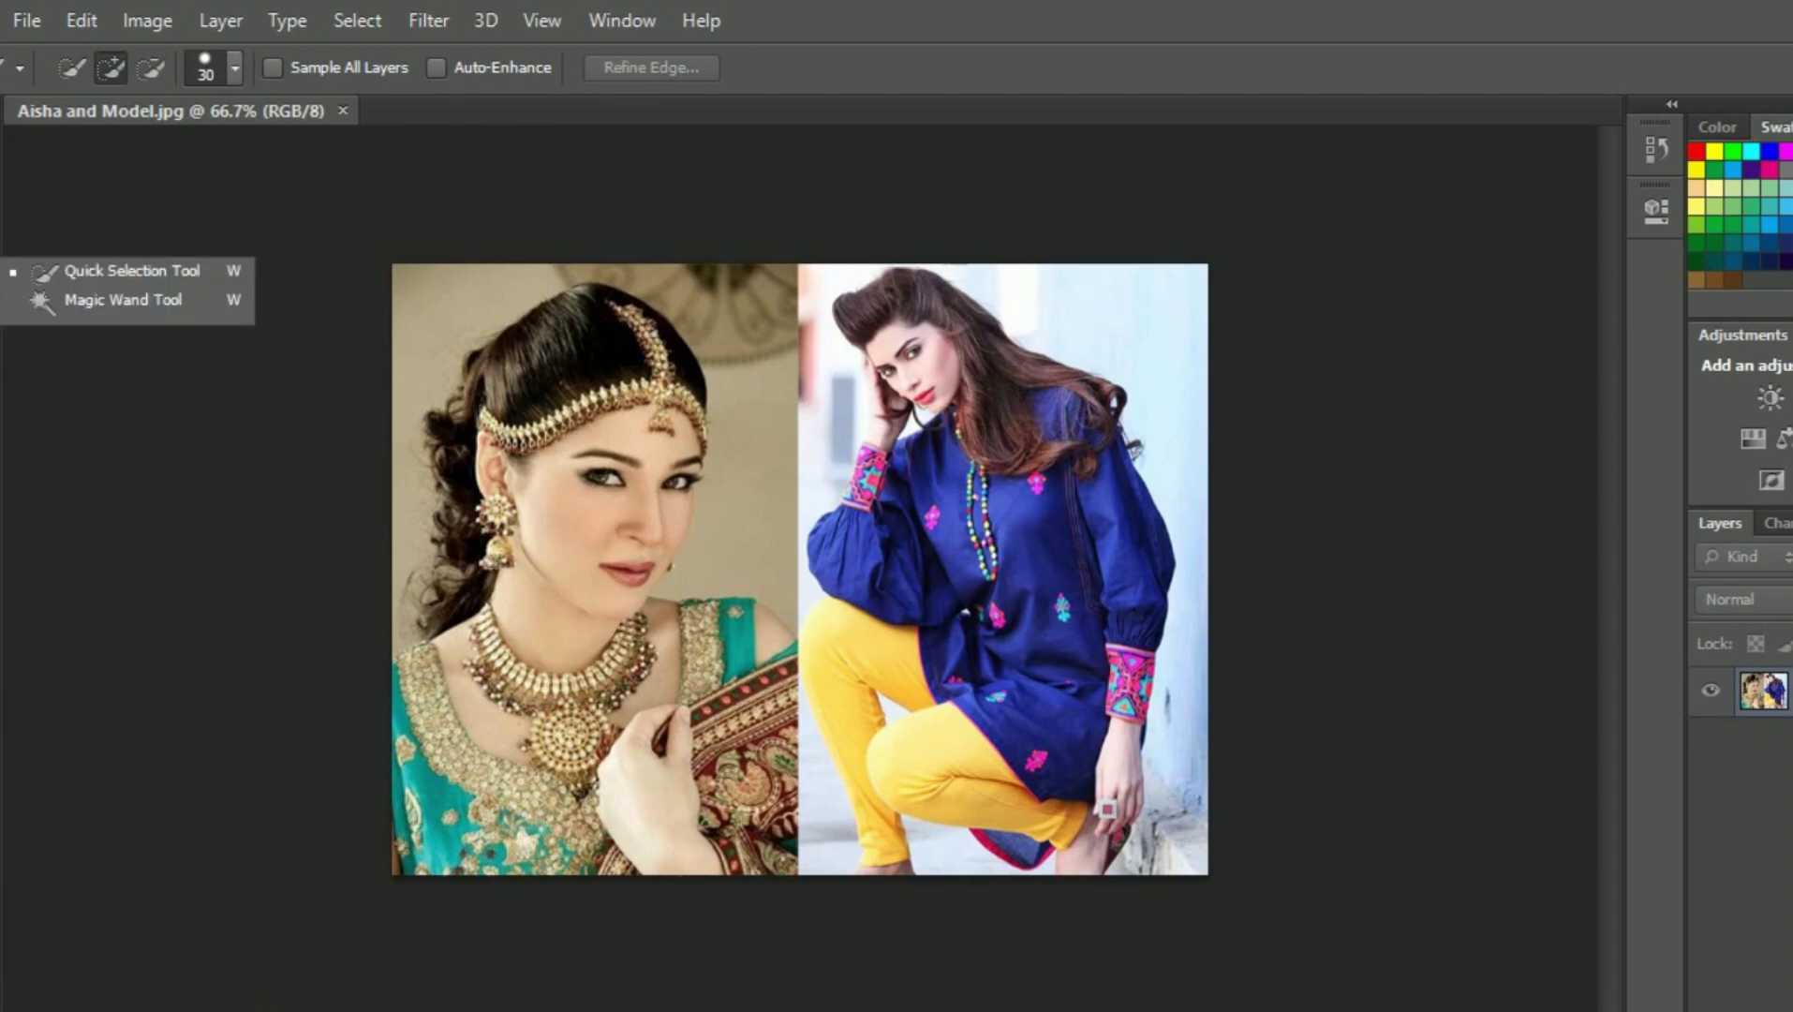
pyautogui.click(85, 276)
pyautogui.moveTo(544, 337); pyautogui.dragTo(665, 805)
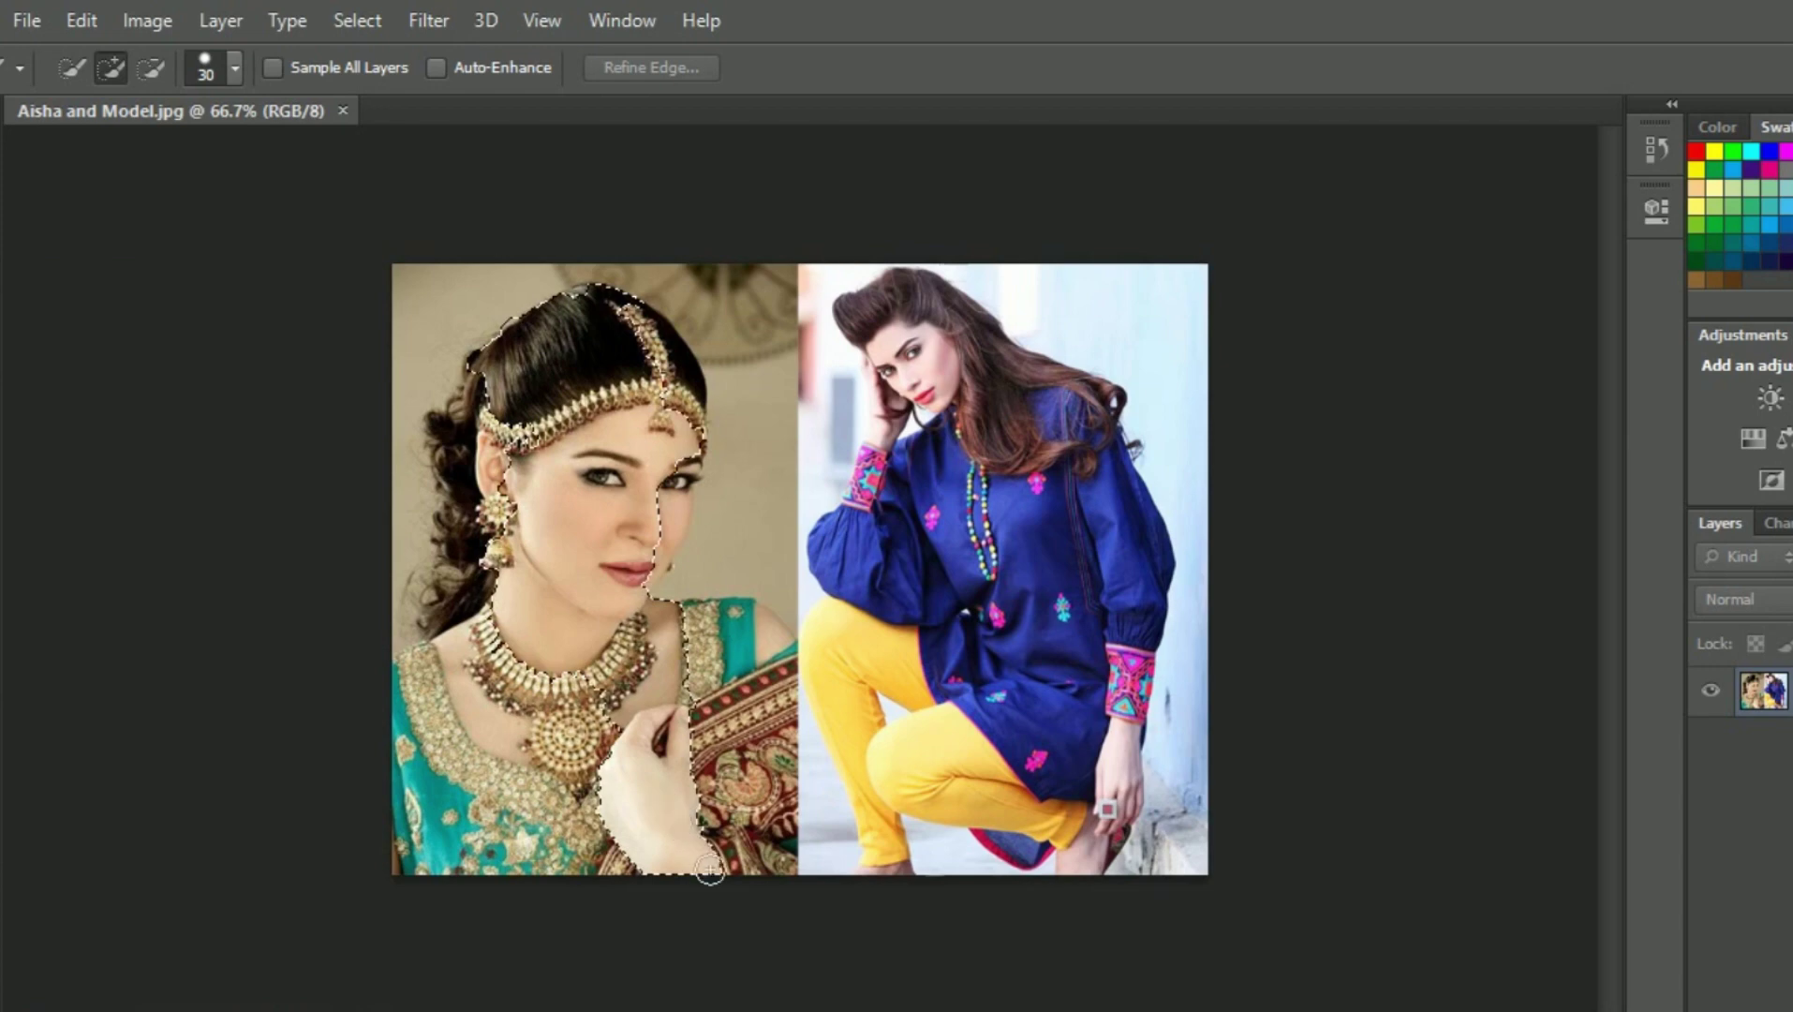
pyautogui.moveTo(709, 871); pyautogui.dragTo(714, 623)
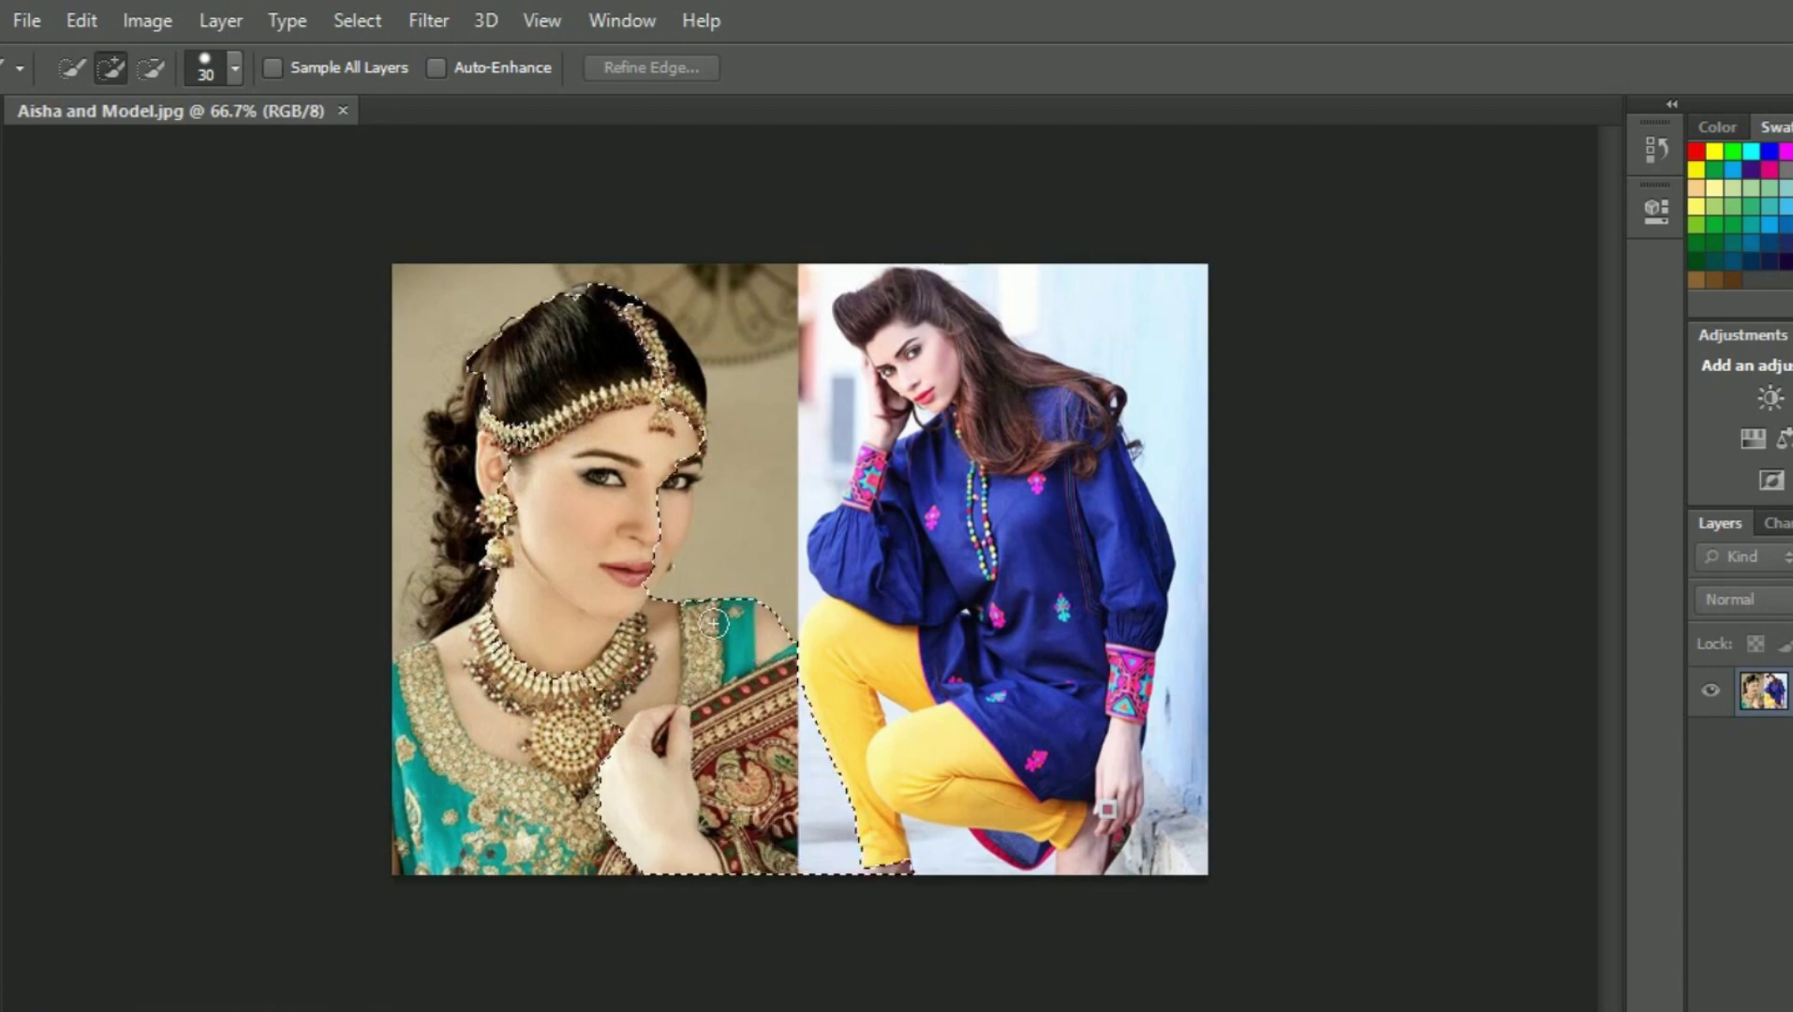
pyautogui.moveTo(713, 623)
pyautogui.mouseDown()
pyautogui.moveTo(407, 900)
pyautogui.moveTo(670, 909)
pyautogui.mouseUp()
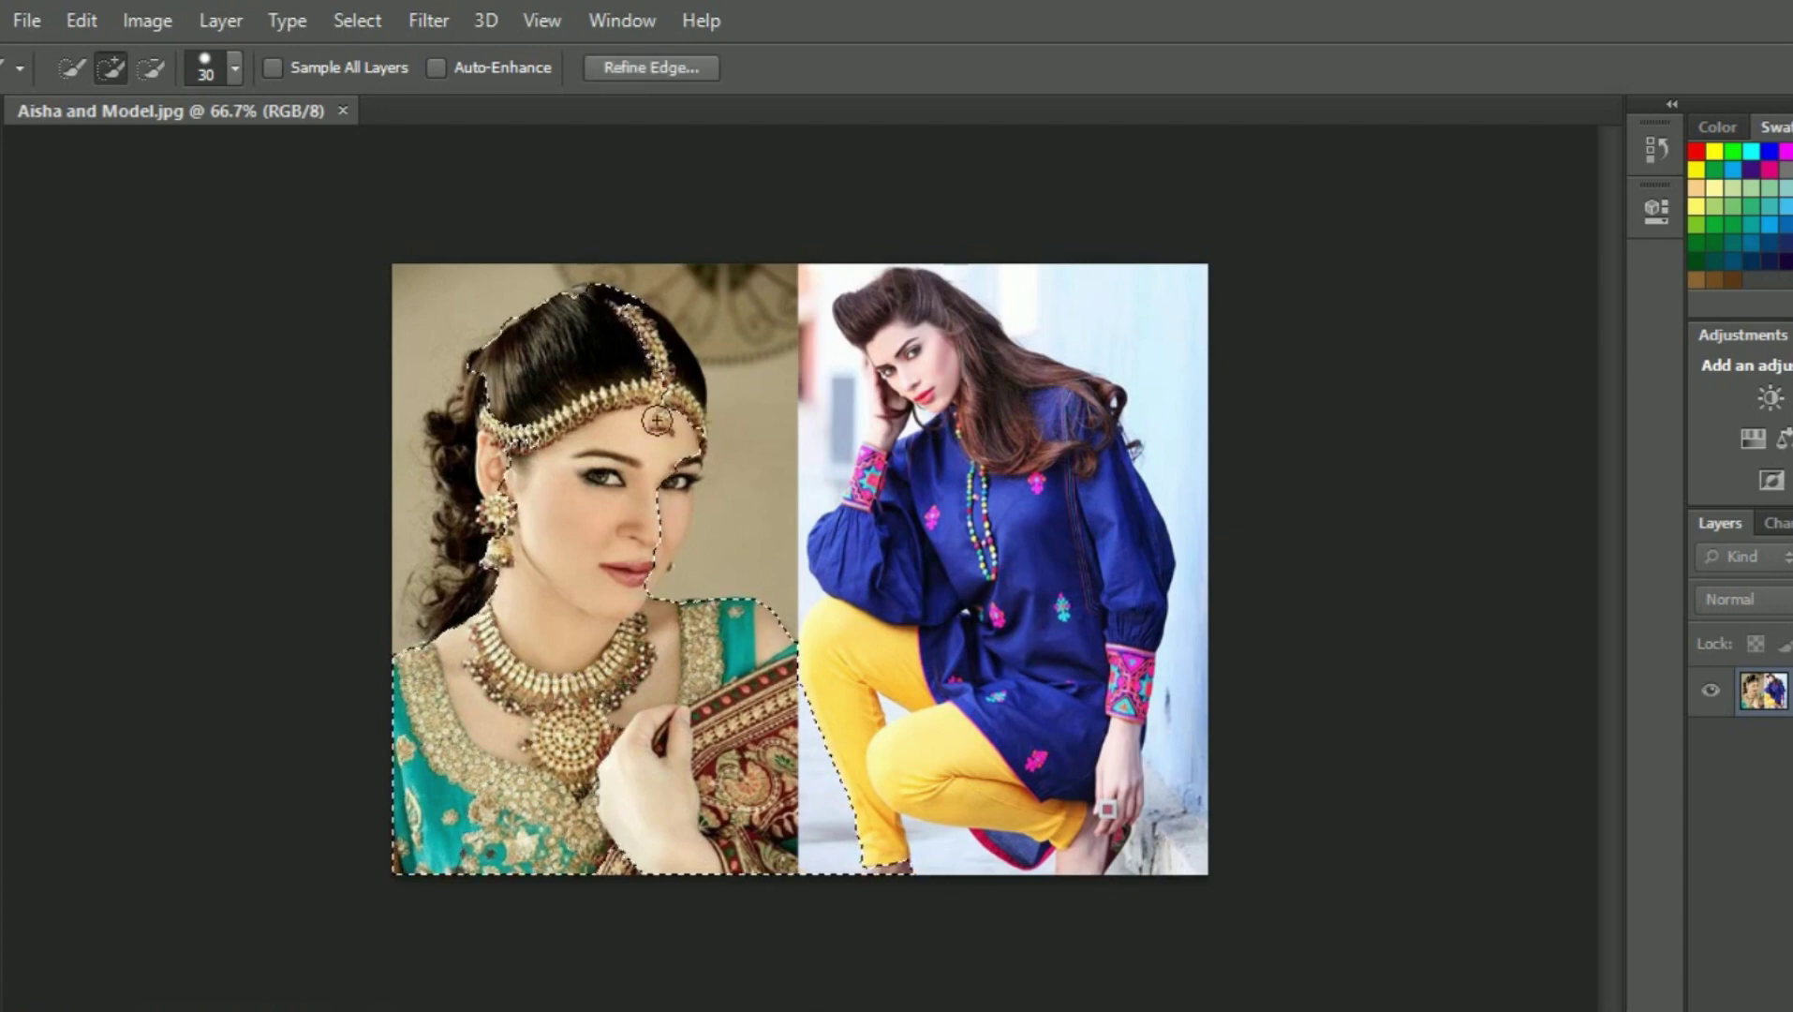
# - Add the left photo's background and the right model's hair and arm to the selection
pyautogui.moveTo(684, 487); pyautogui.dragTo(640, 276)
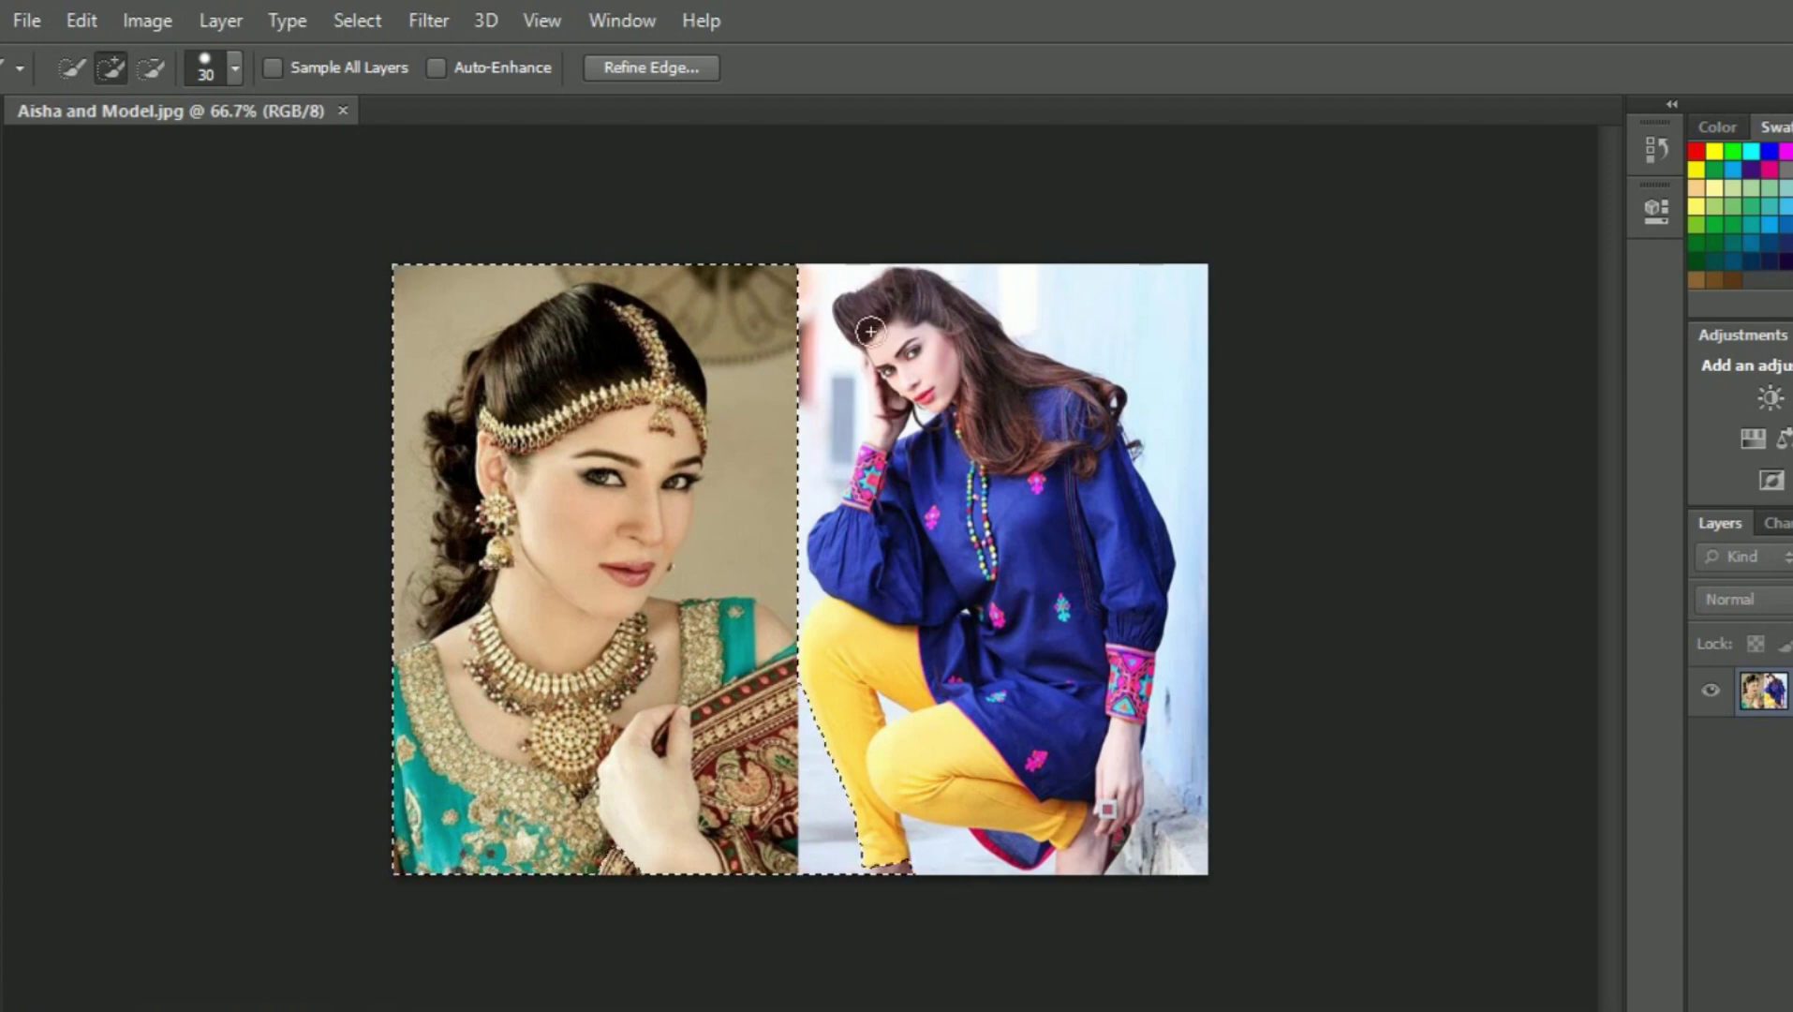
pyautogui.moveTo(864, 312); pyautogui.dragTo(1099, 463)
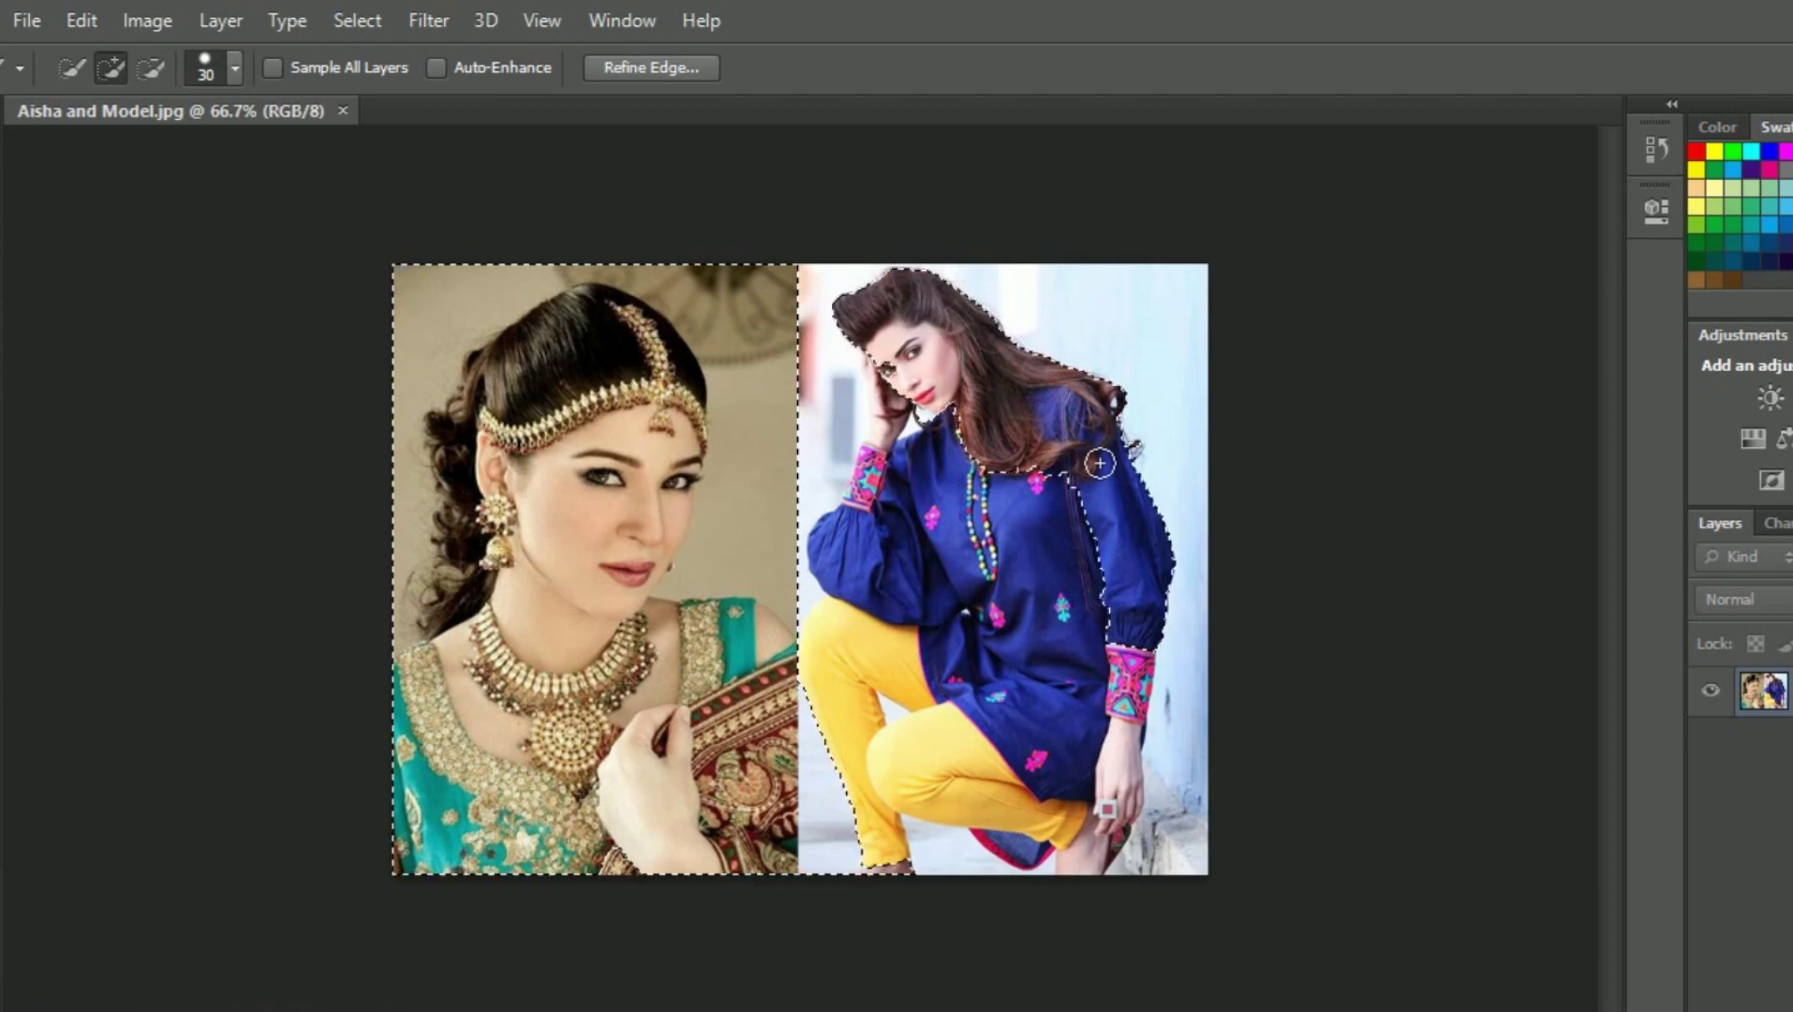
pyautogui.moveTo(886, 381); pyautogui.dragTo(860, 531)
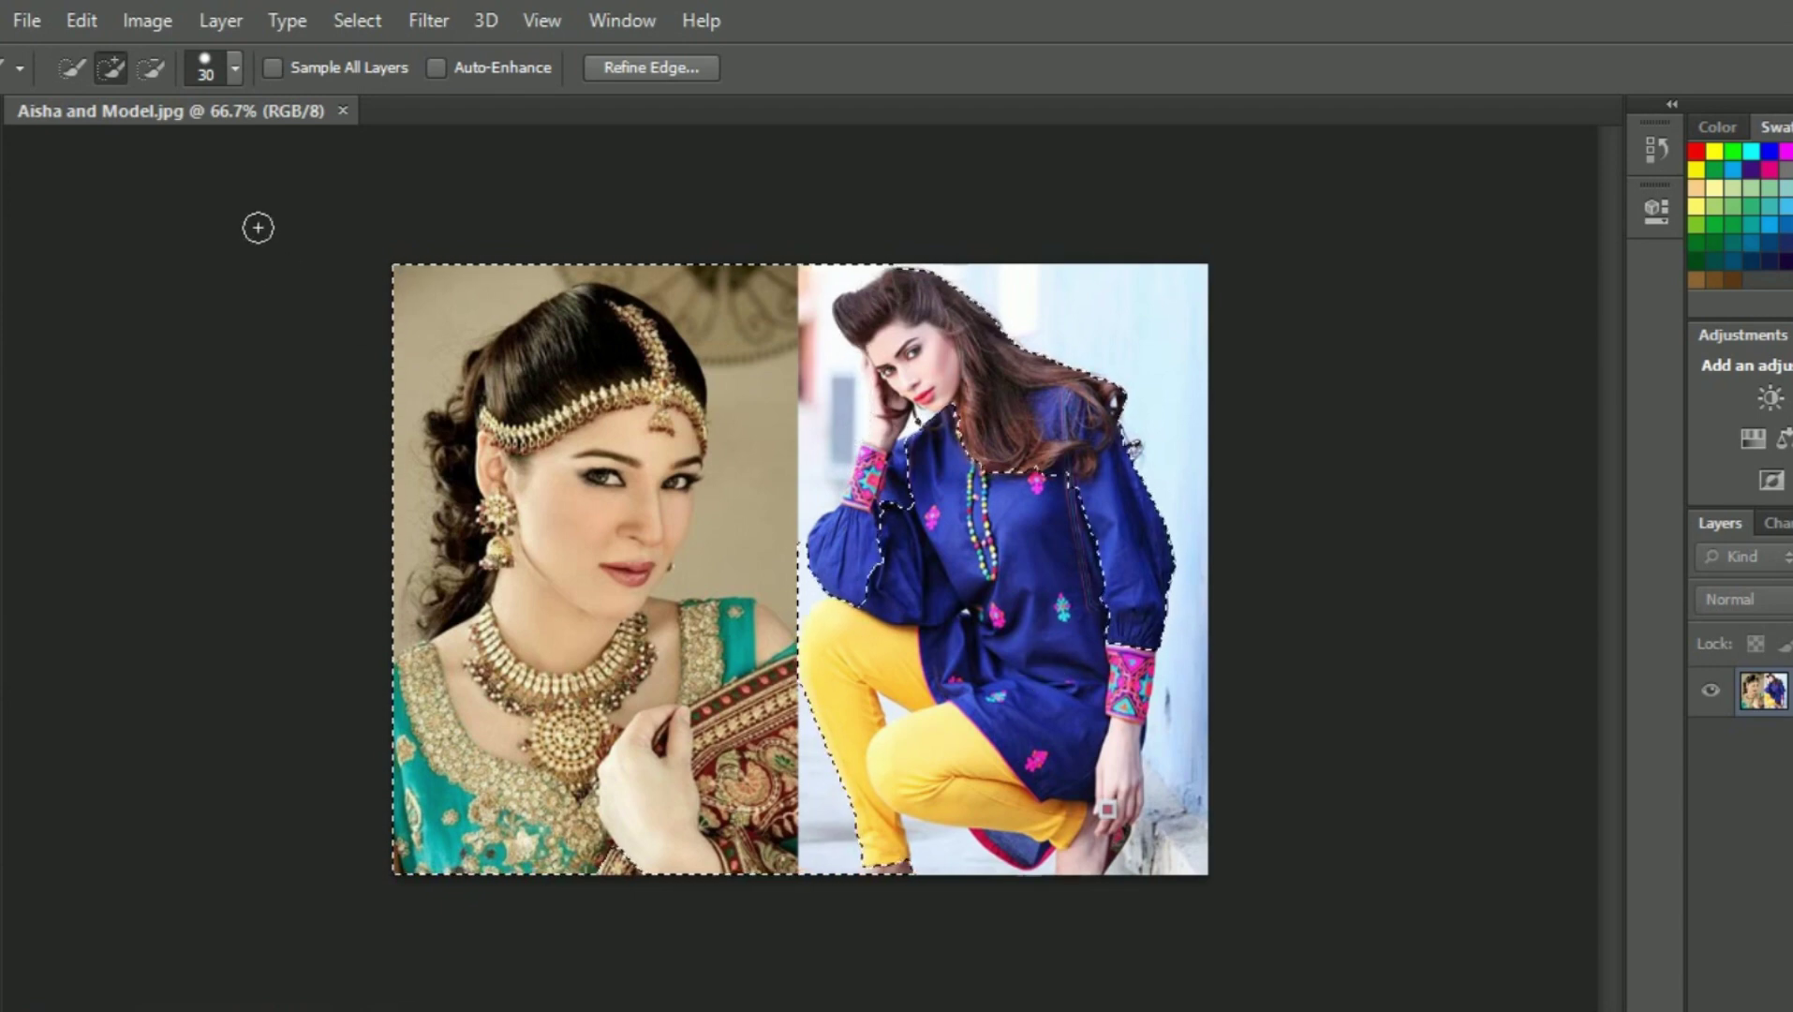
# - Open Sanam-Baloch-Pakistani-Girls-Wallpapers.jpg from the eNotes > Models folder
pyautogui.click(27, 20)
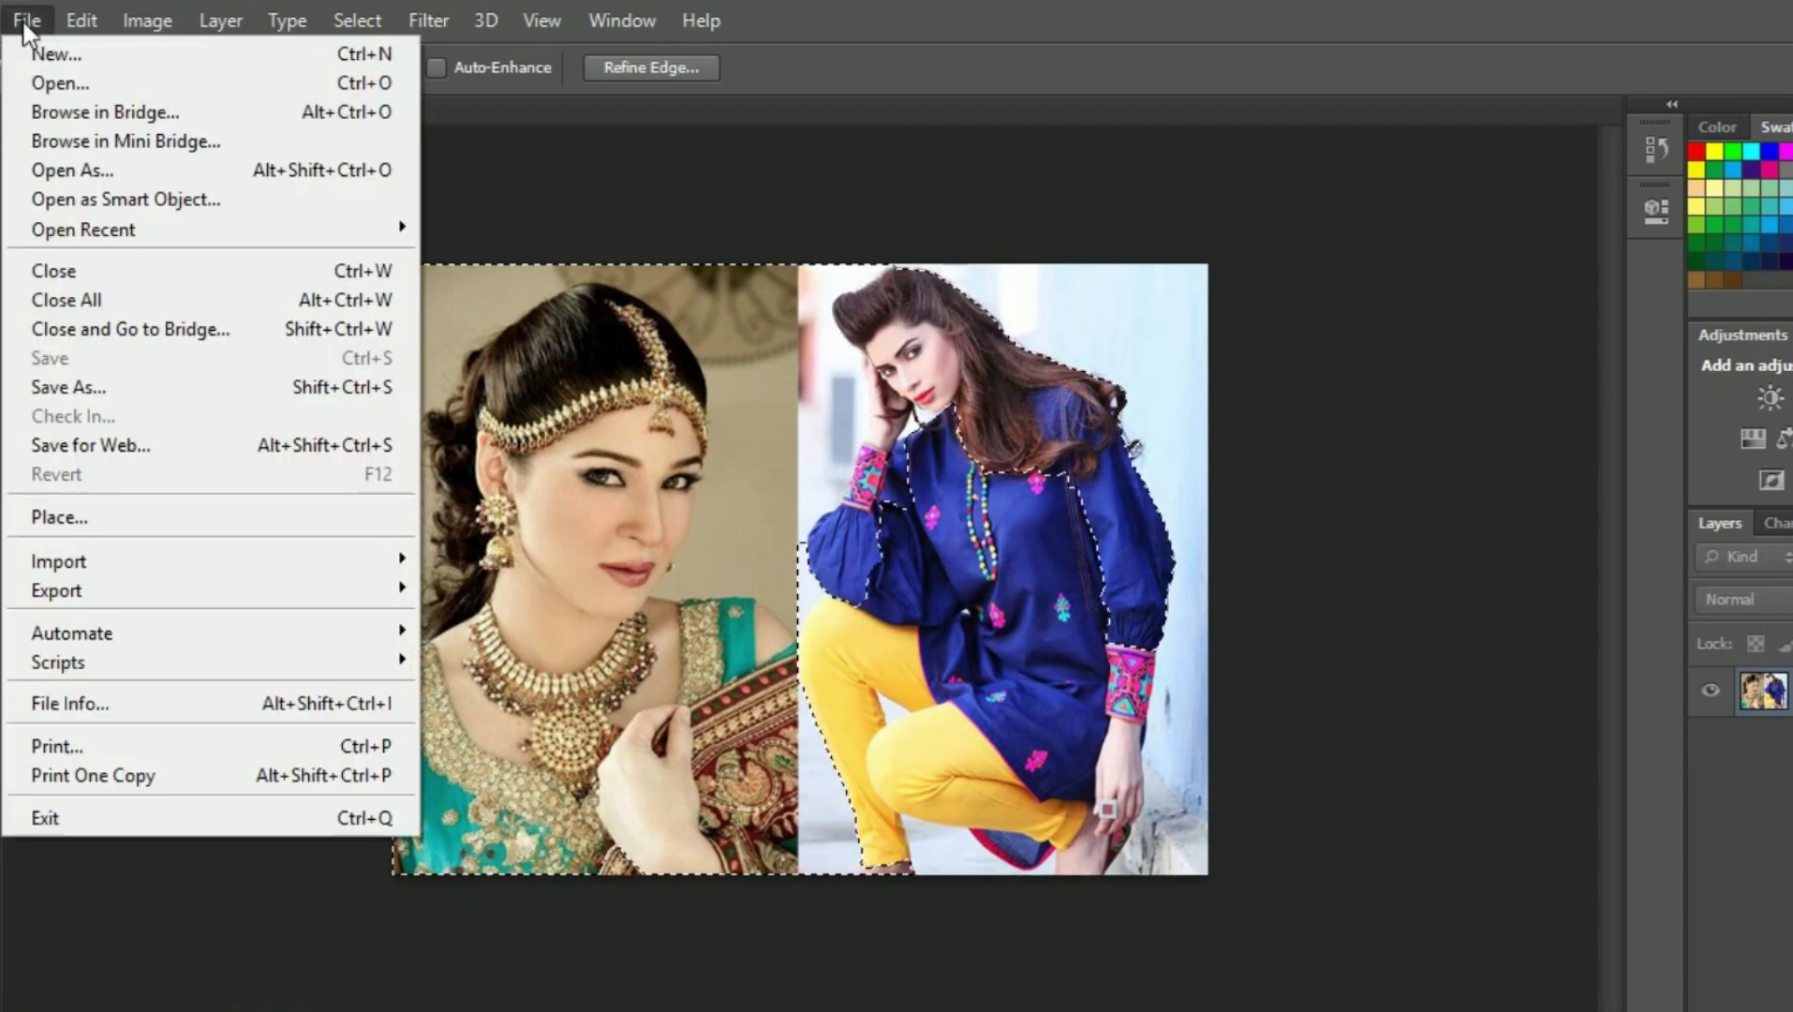
pyautogui.click(49, 85)
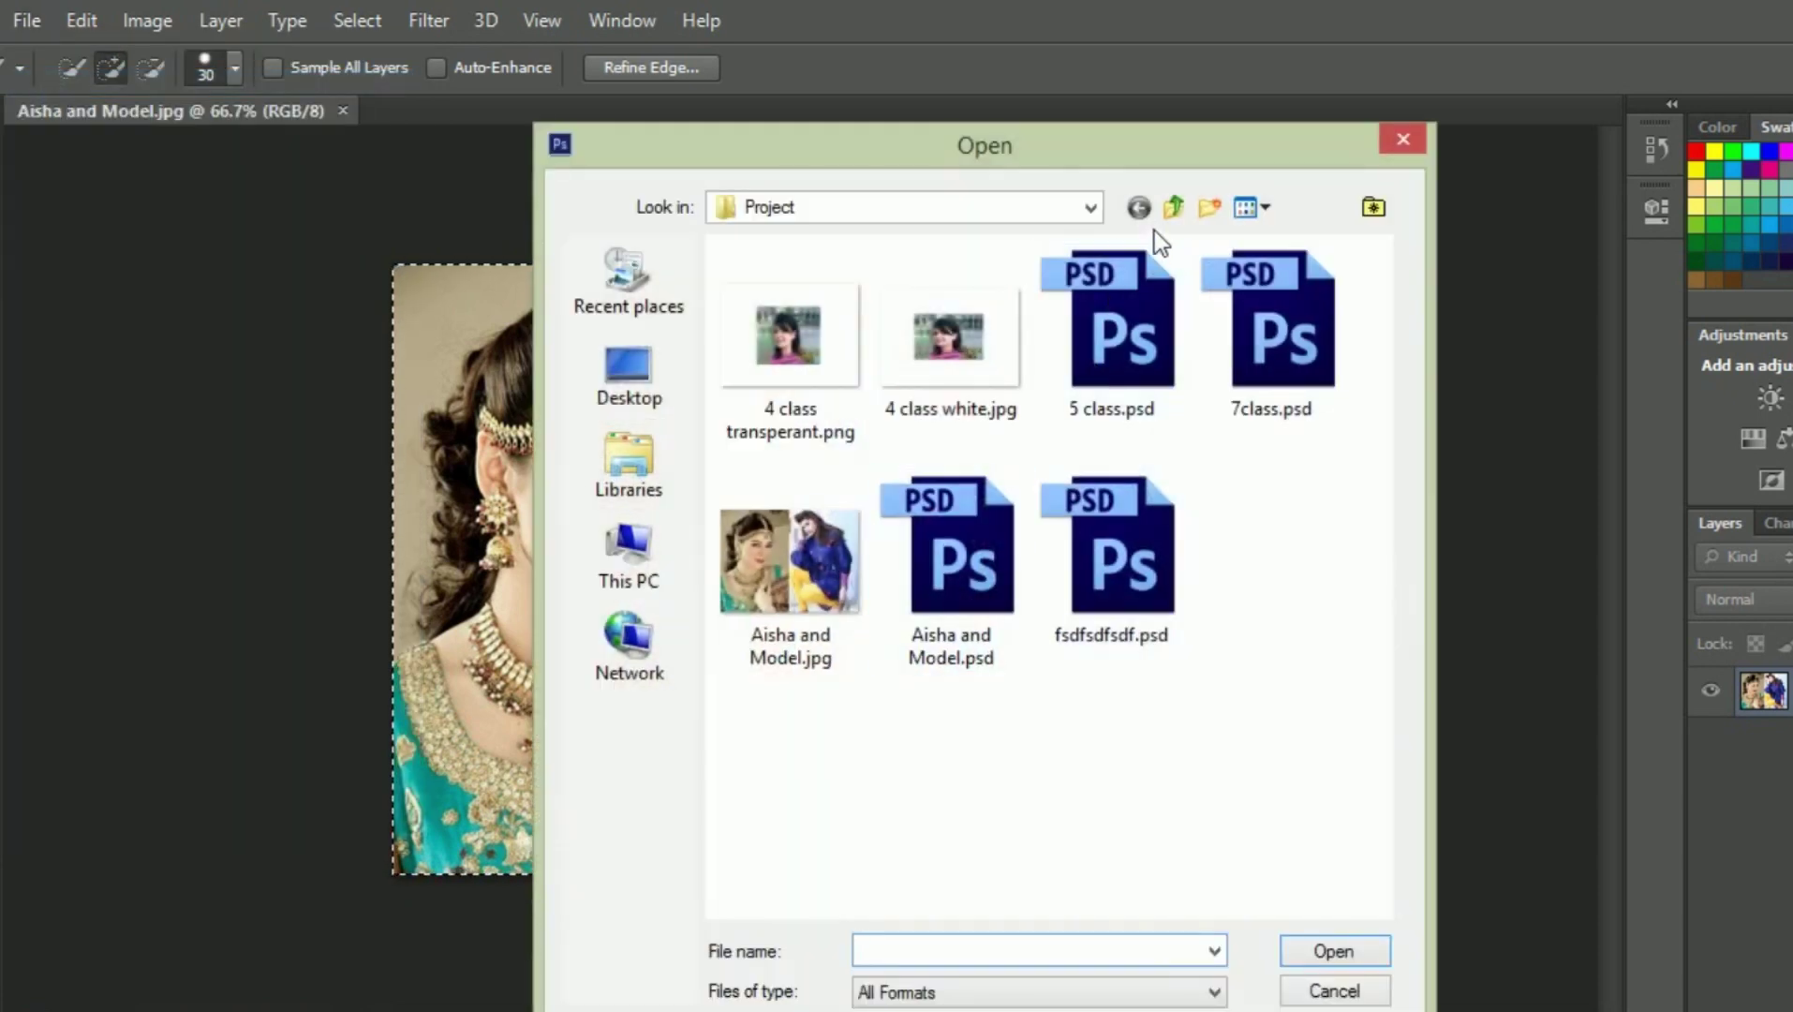
pyautogui.click(1174, 208)
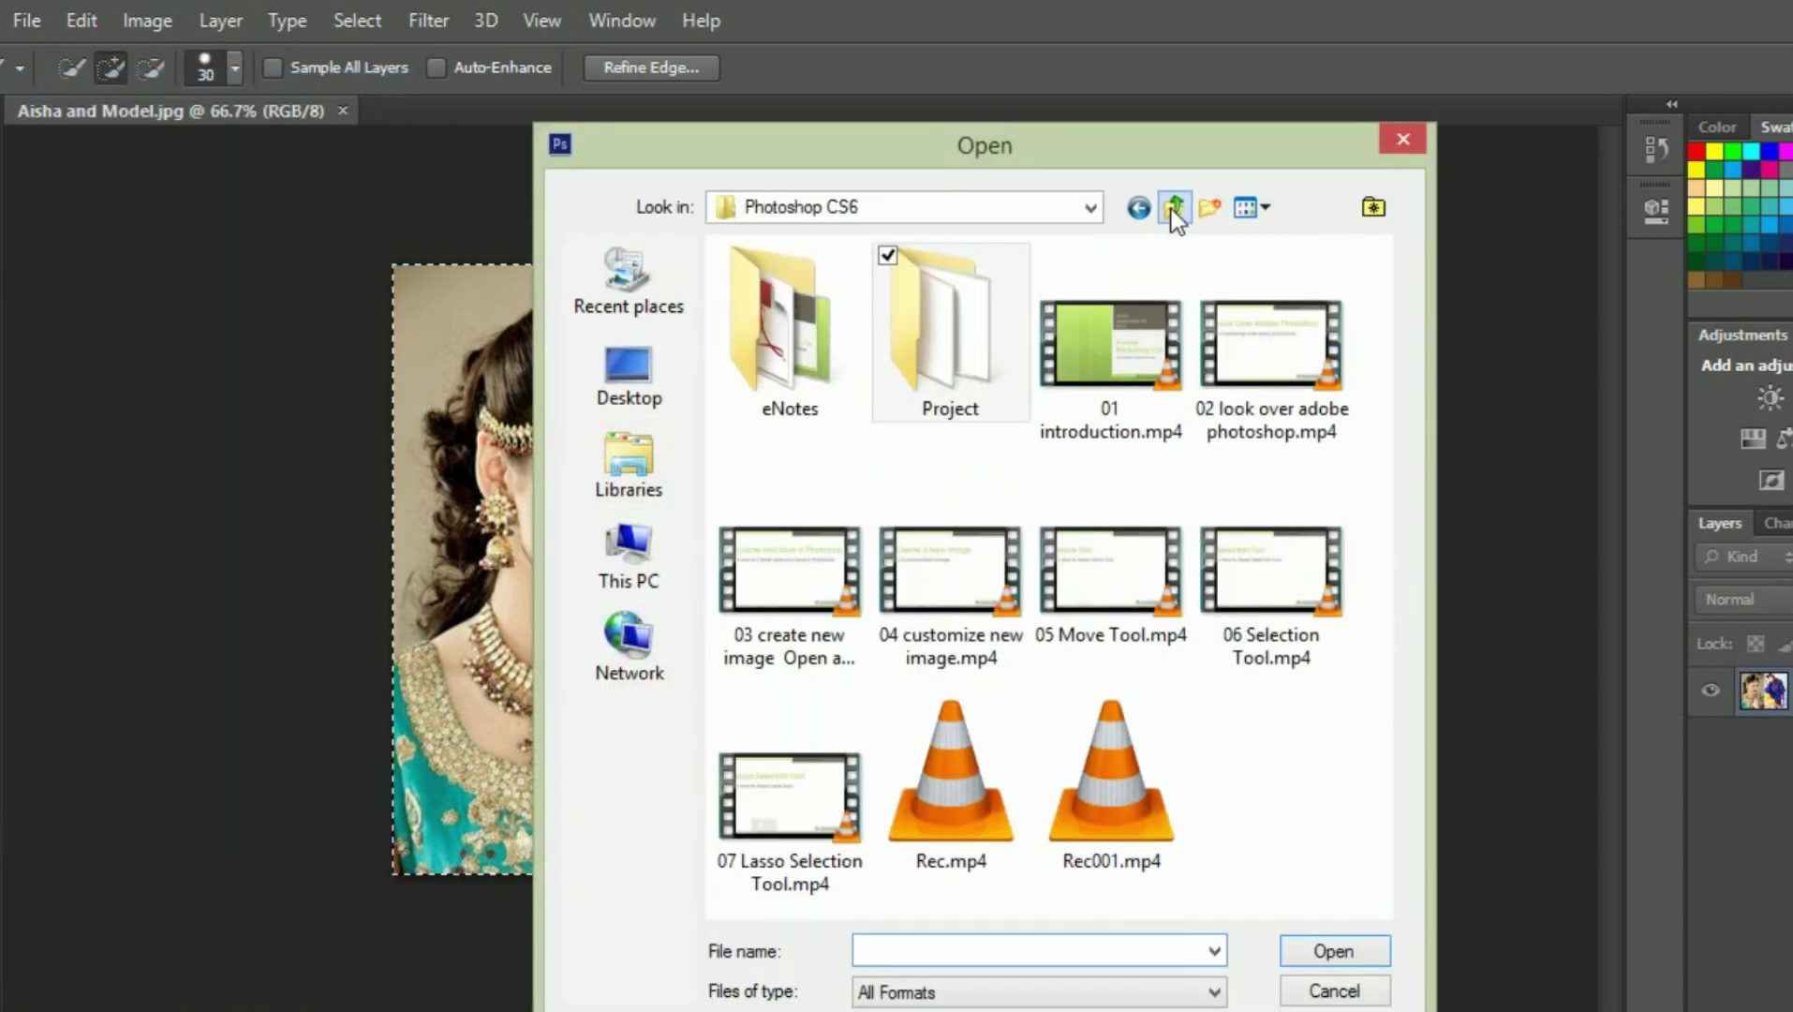
pyautogui.click(740, 370)
pyautogui.doubleClick(741, 368)
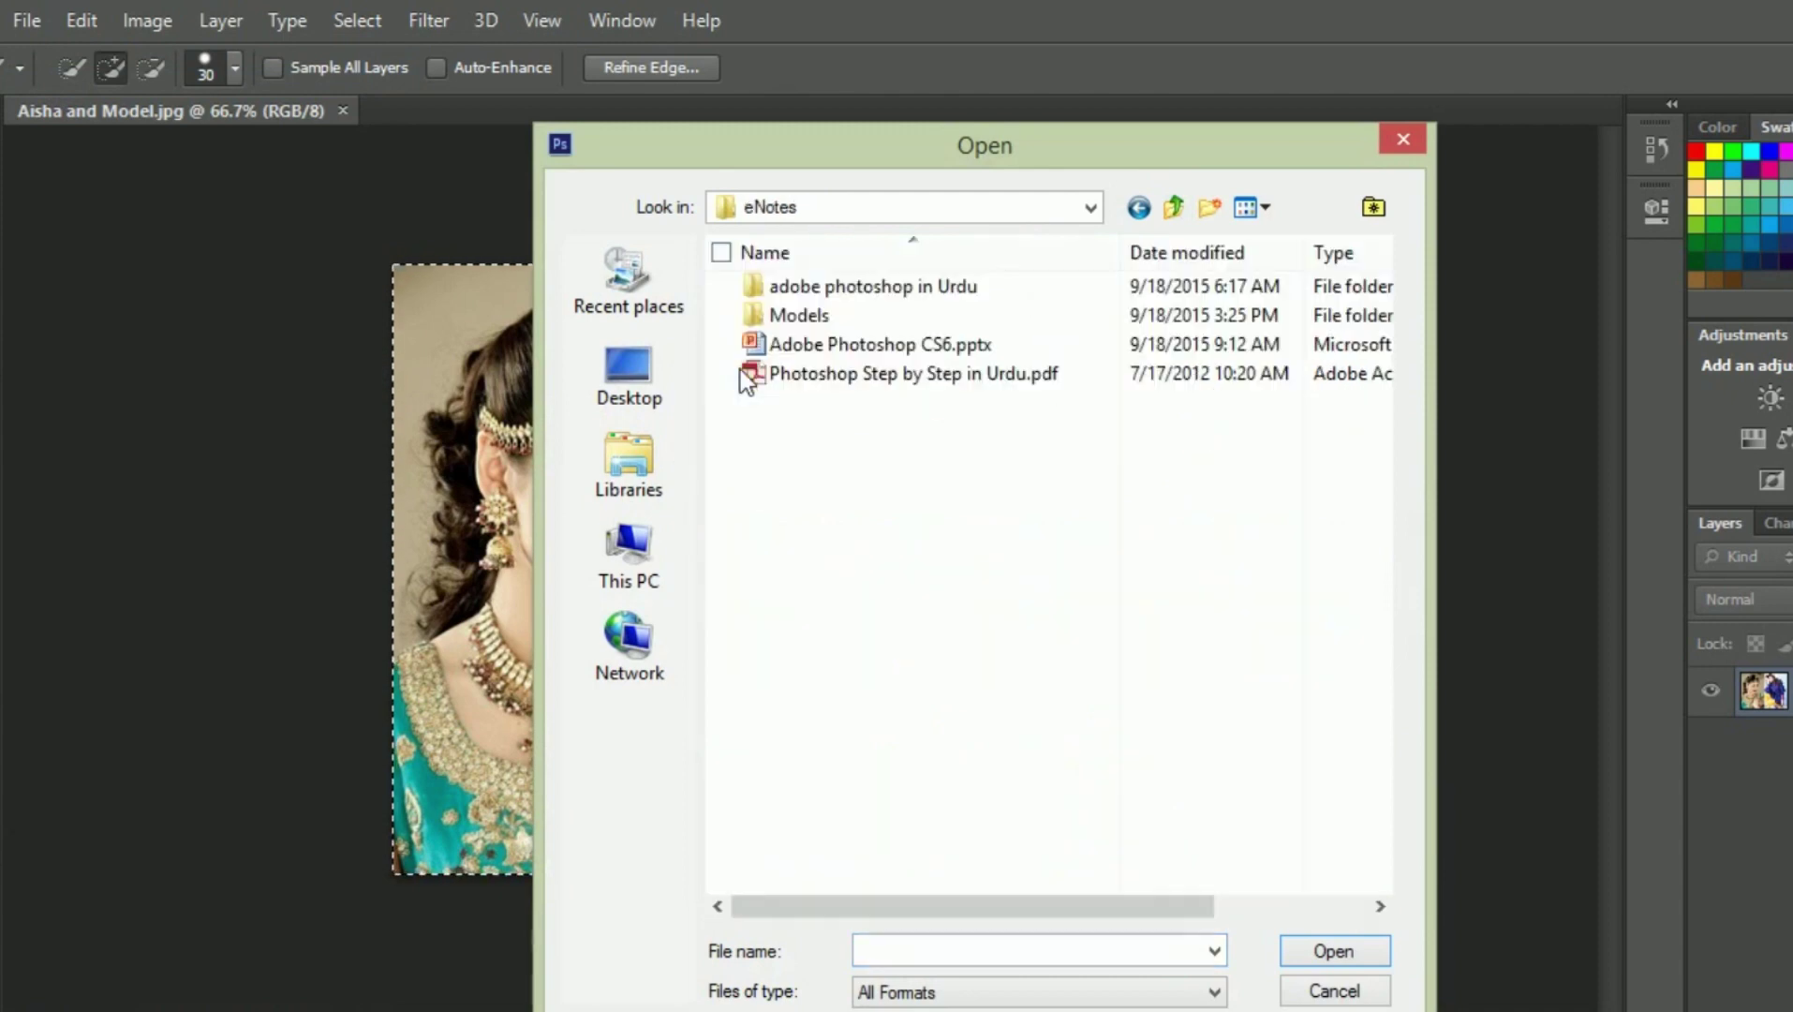
pyautogui.doubleClick(796, 311)
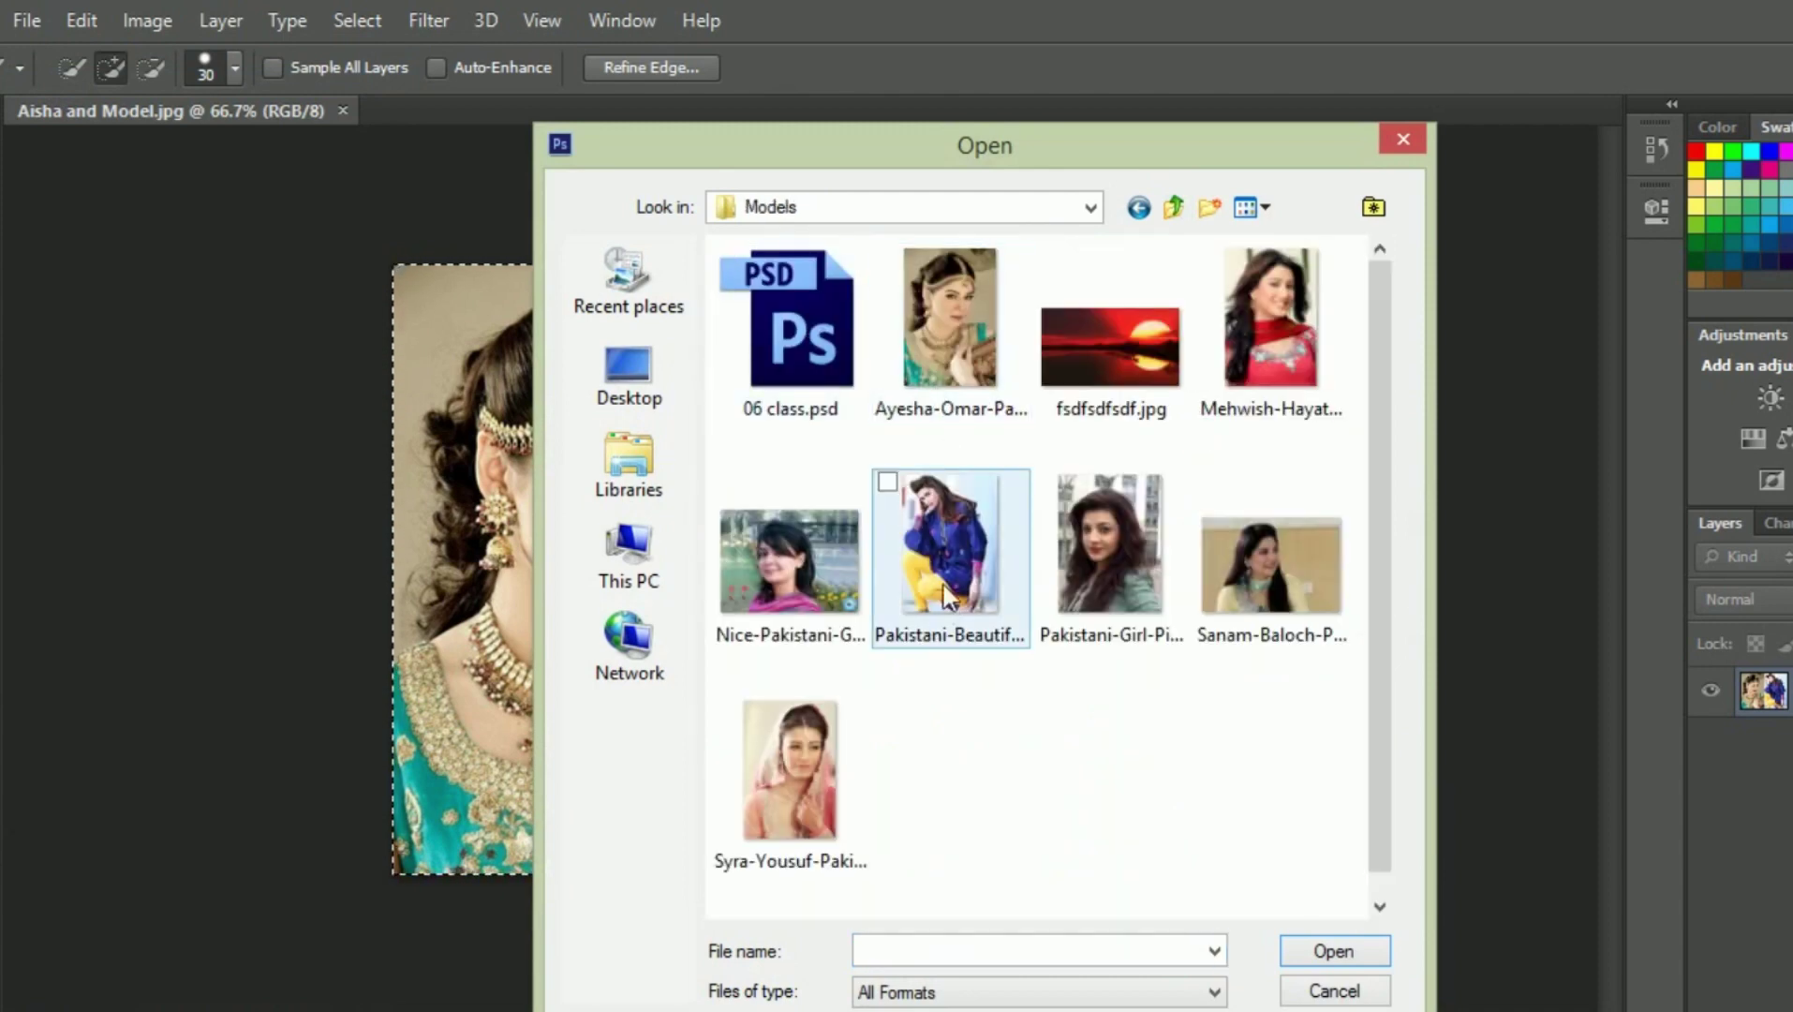
pyautogui.click(1262, 572)
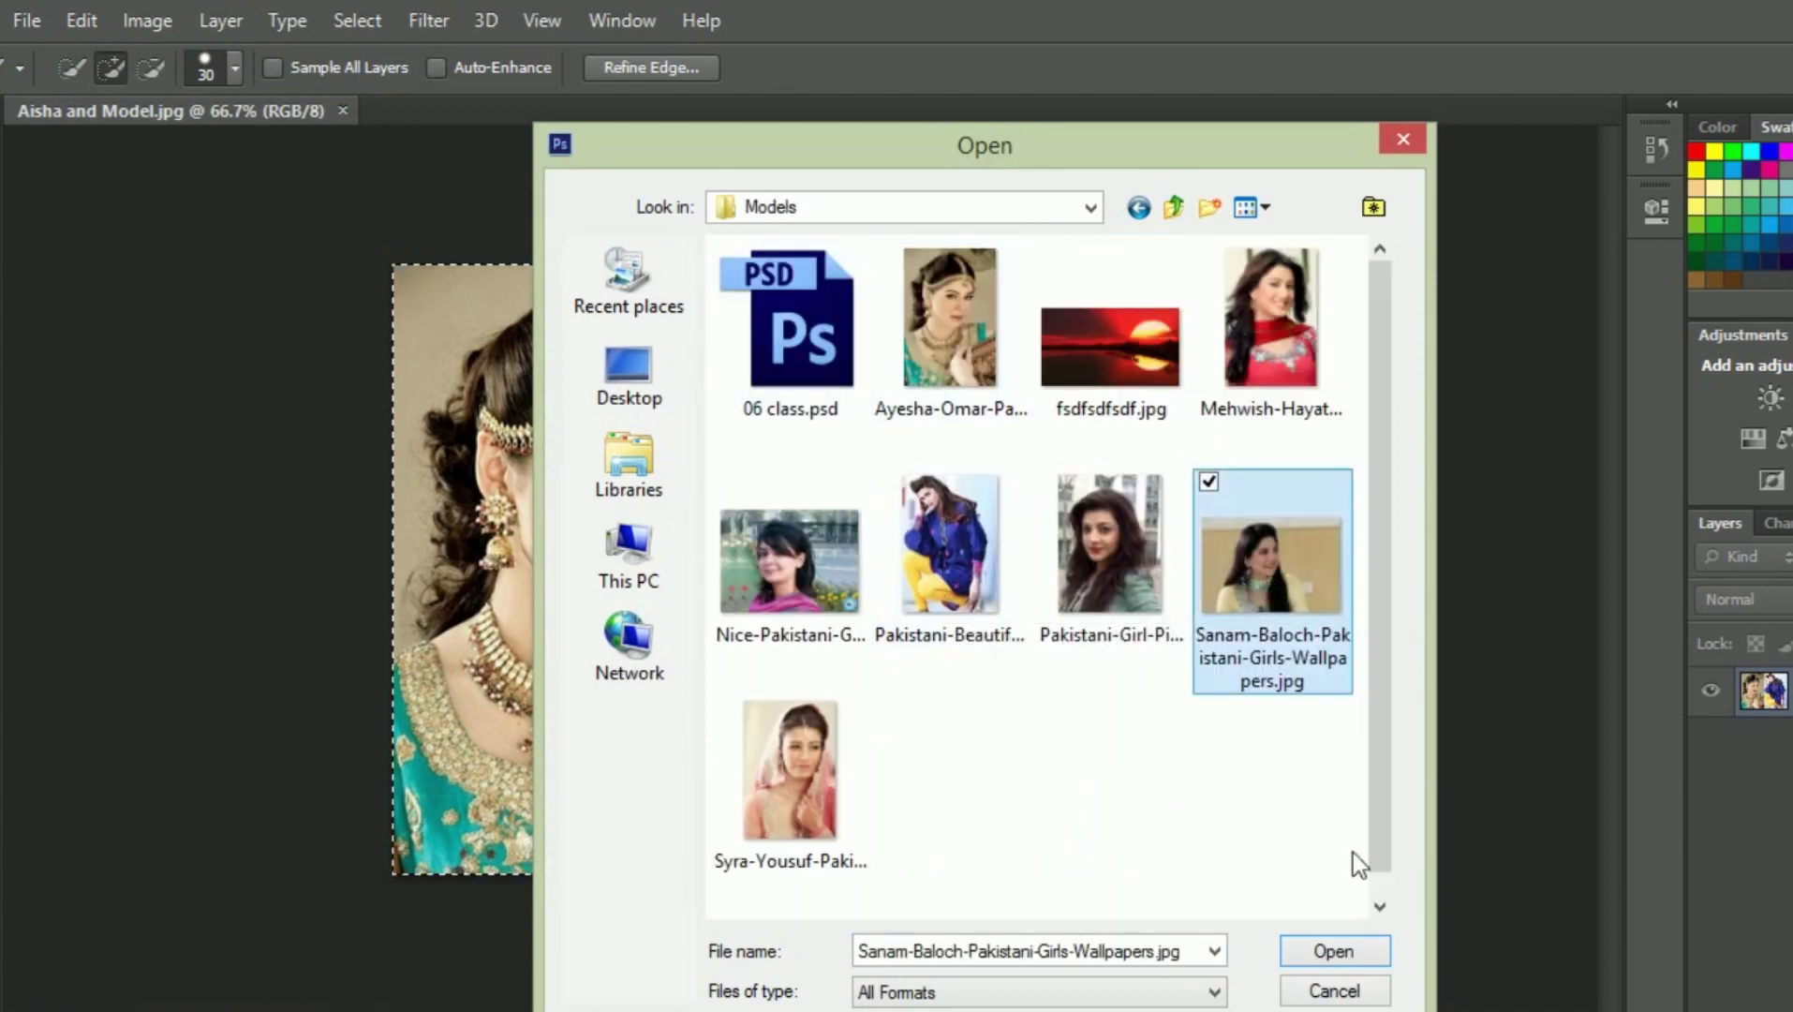
pyautogui.click(1350, 944)
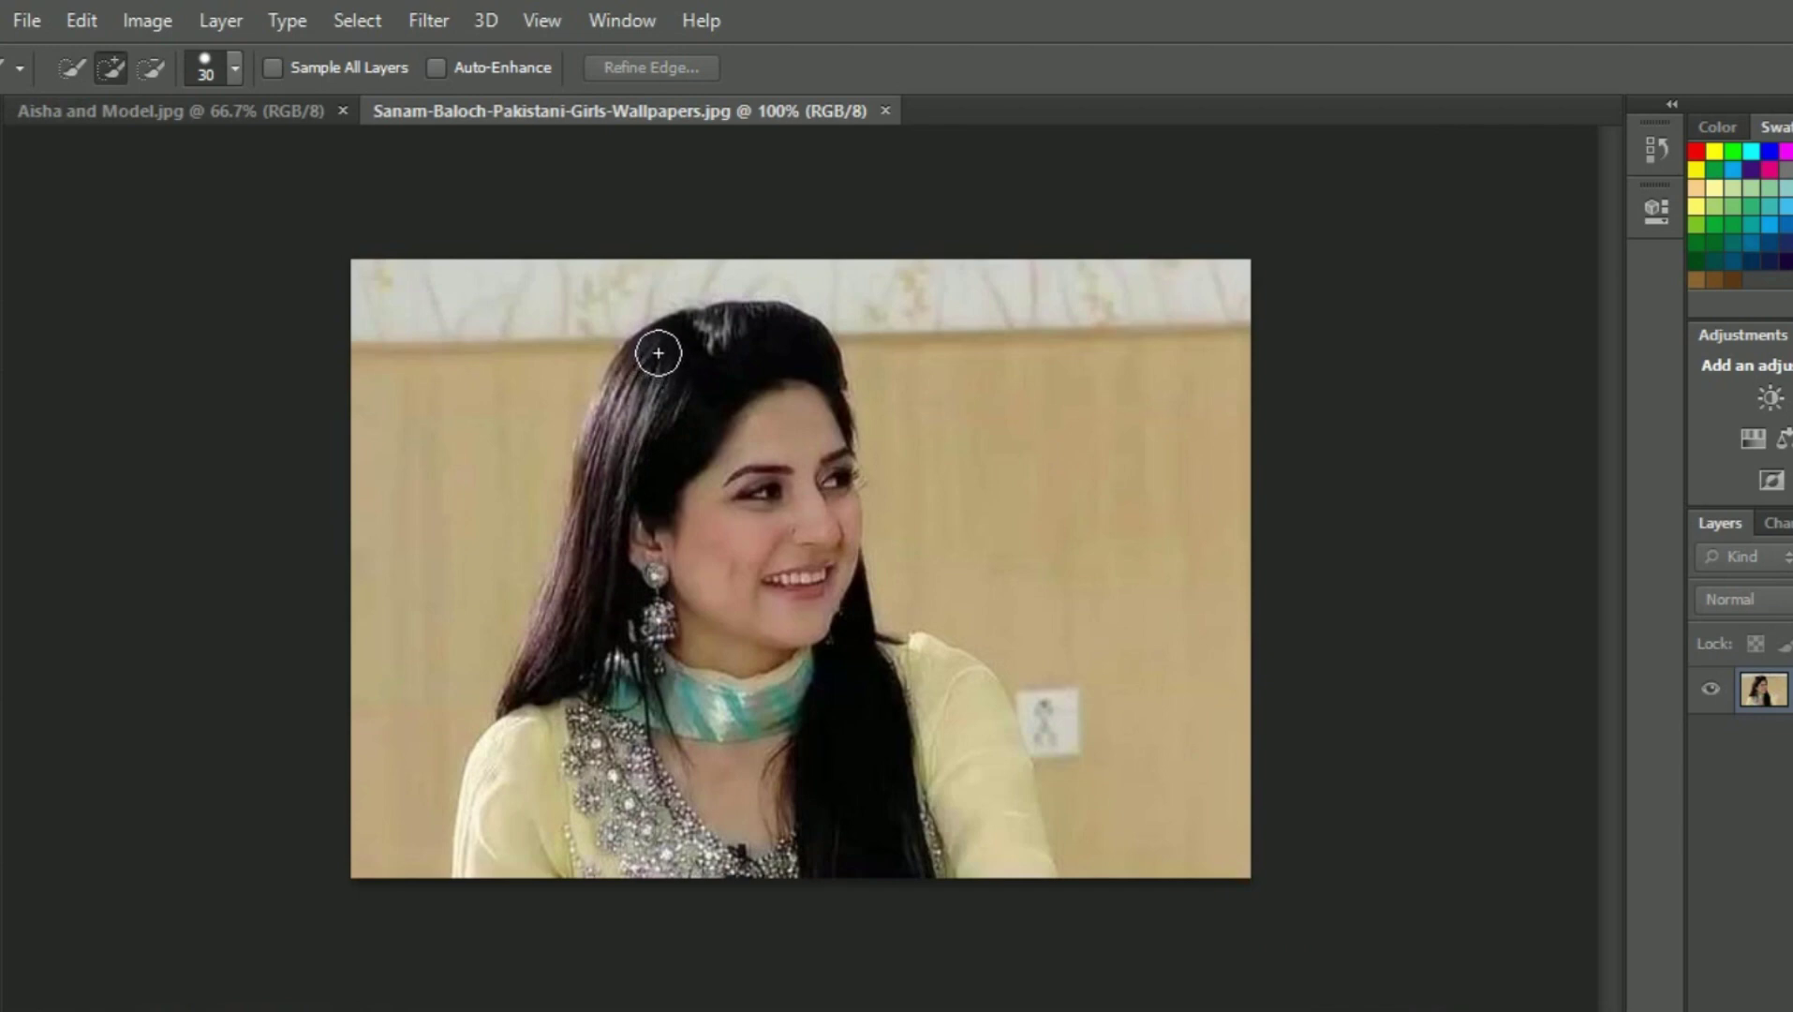
pyautogui.moveTo(658, 353); pyautogui.dragTo(967, 860)
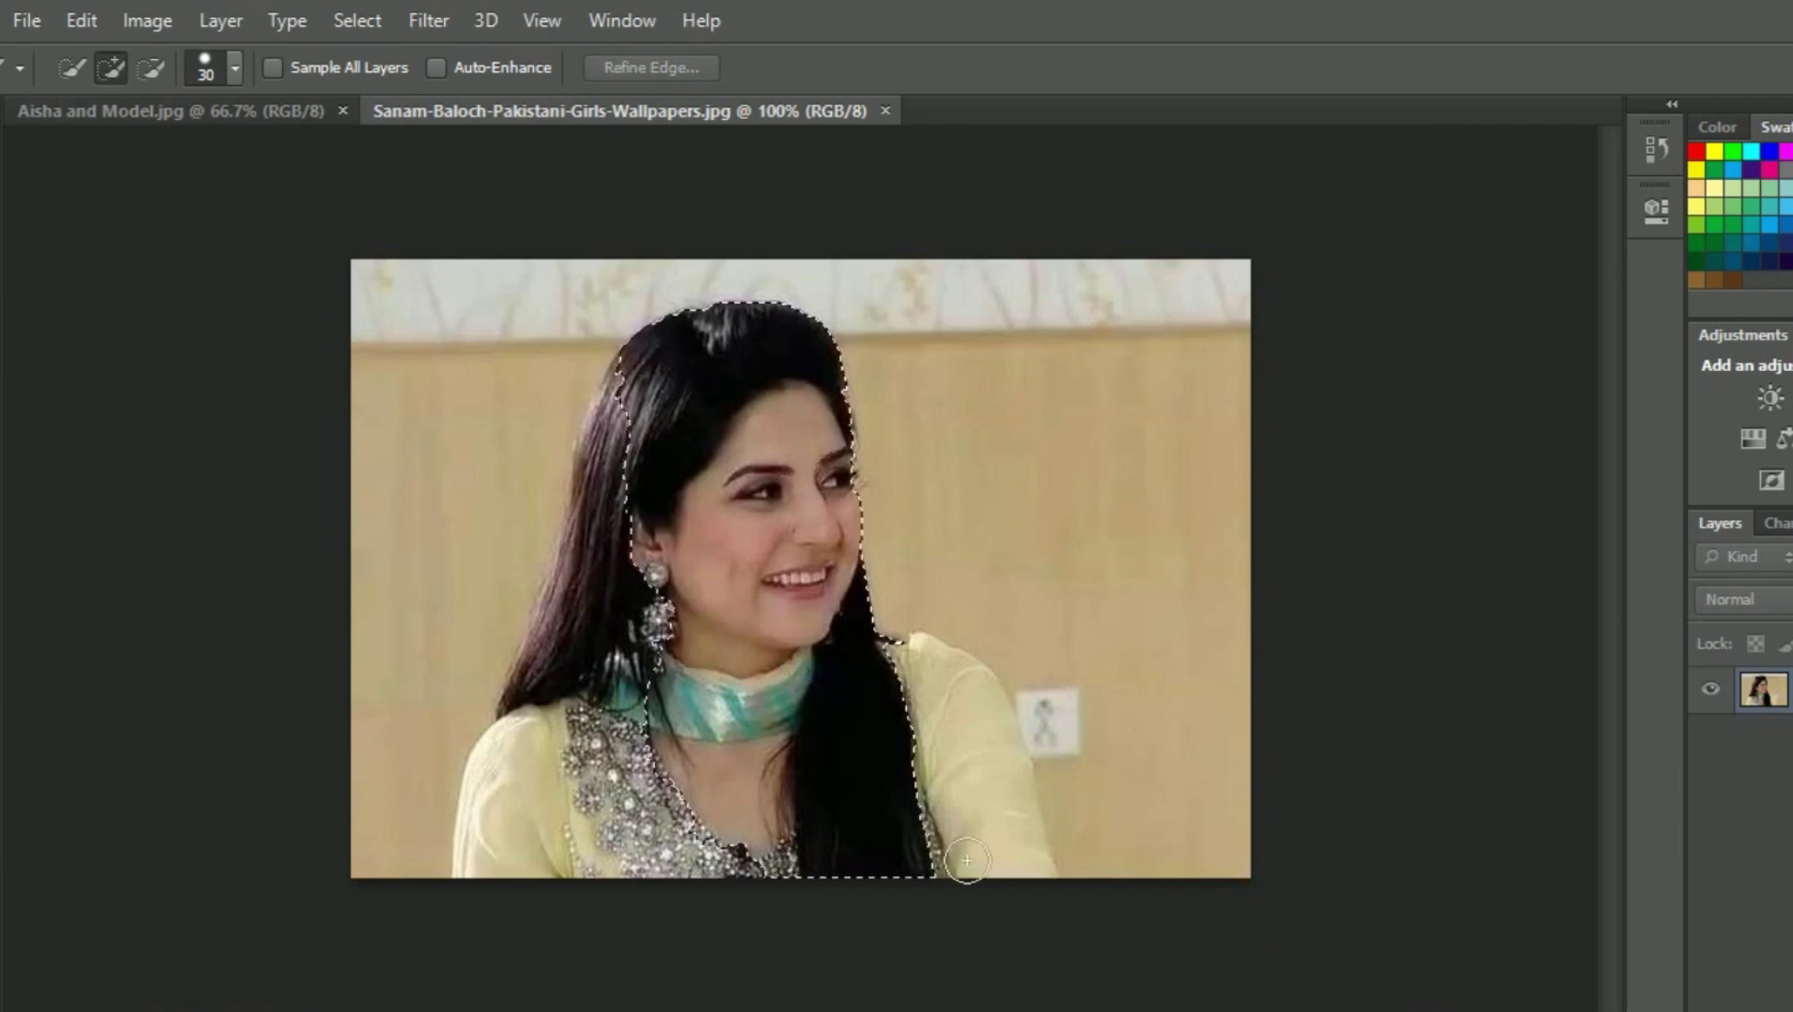
pyautogui.moveTo(984, 740); pyautogui.dragTo(851, 664)
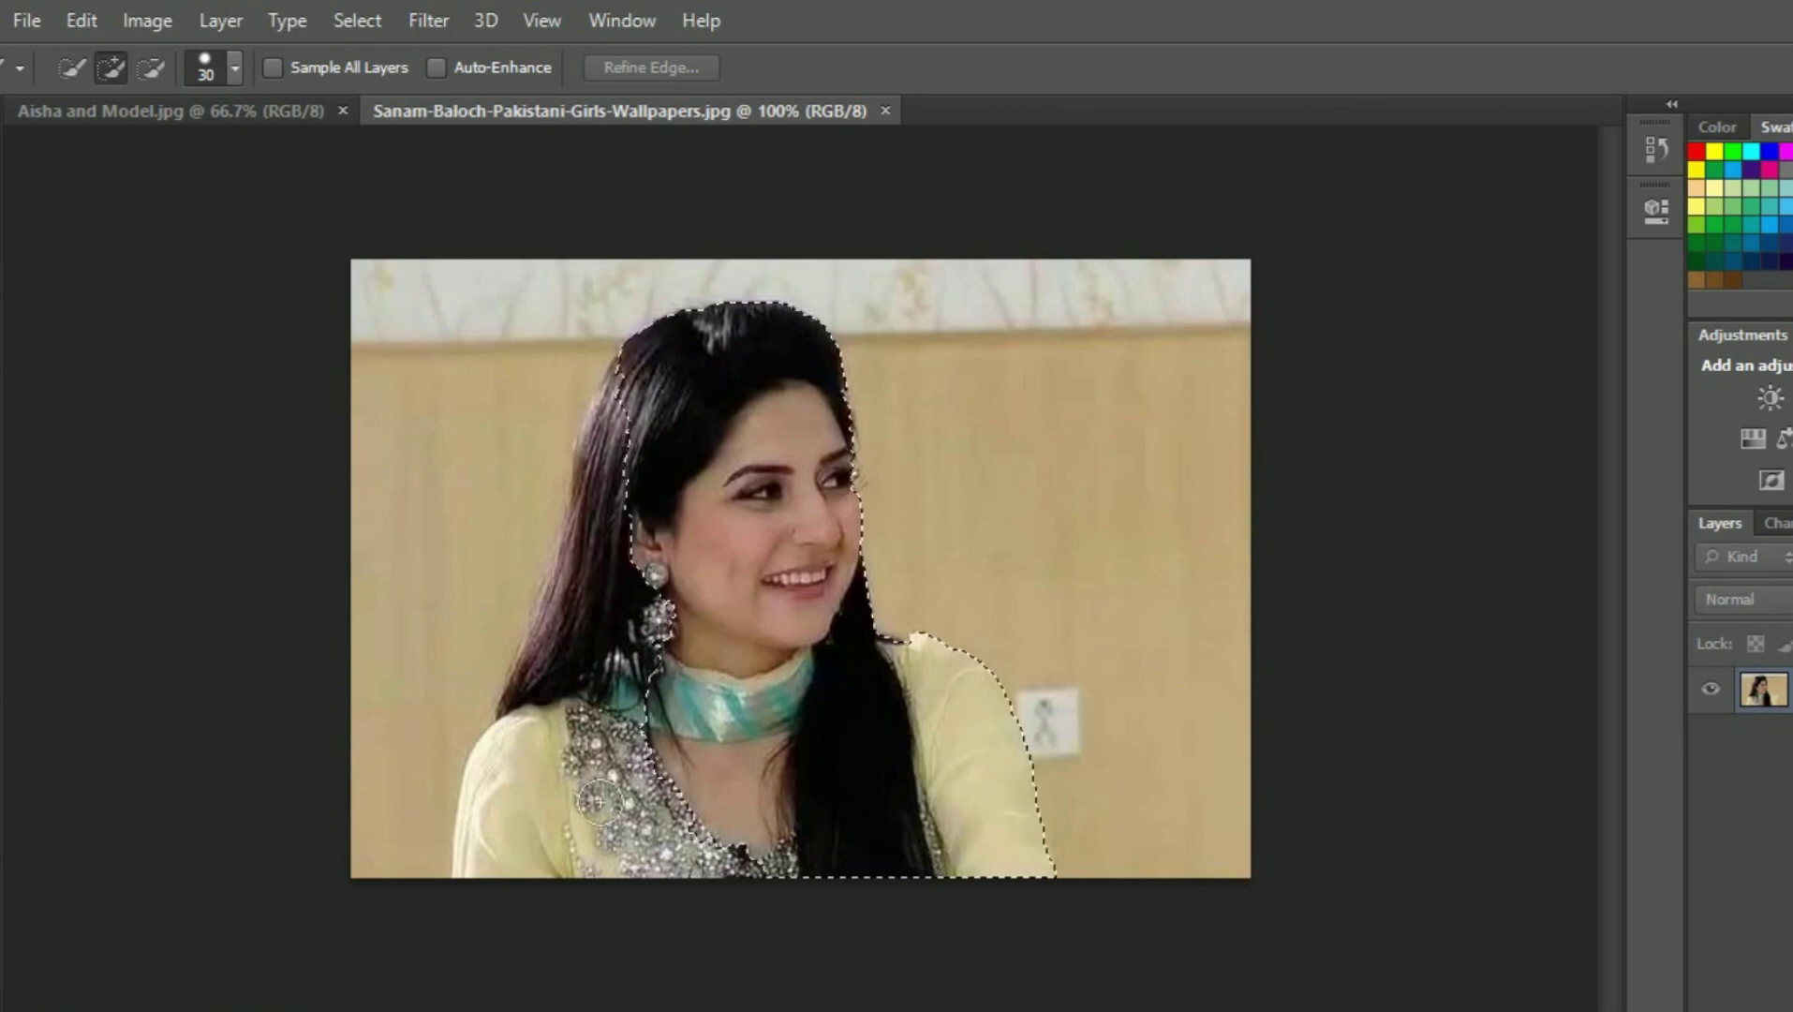
pyautogui.moveTo(598, 802)
pyautogui.mouseDown()
pyautogui.moveTo(583, 506)
pyautogui.moveTo(617, 401)
pyautogui.mouseUp()
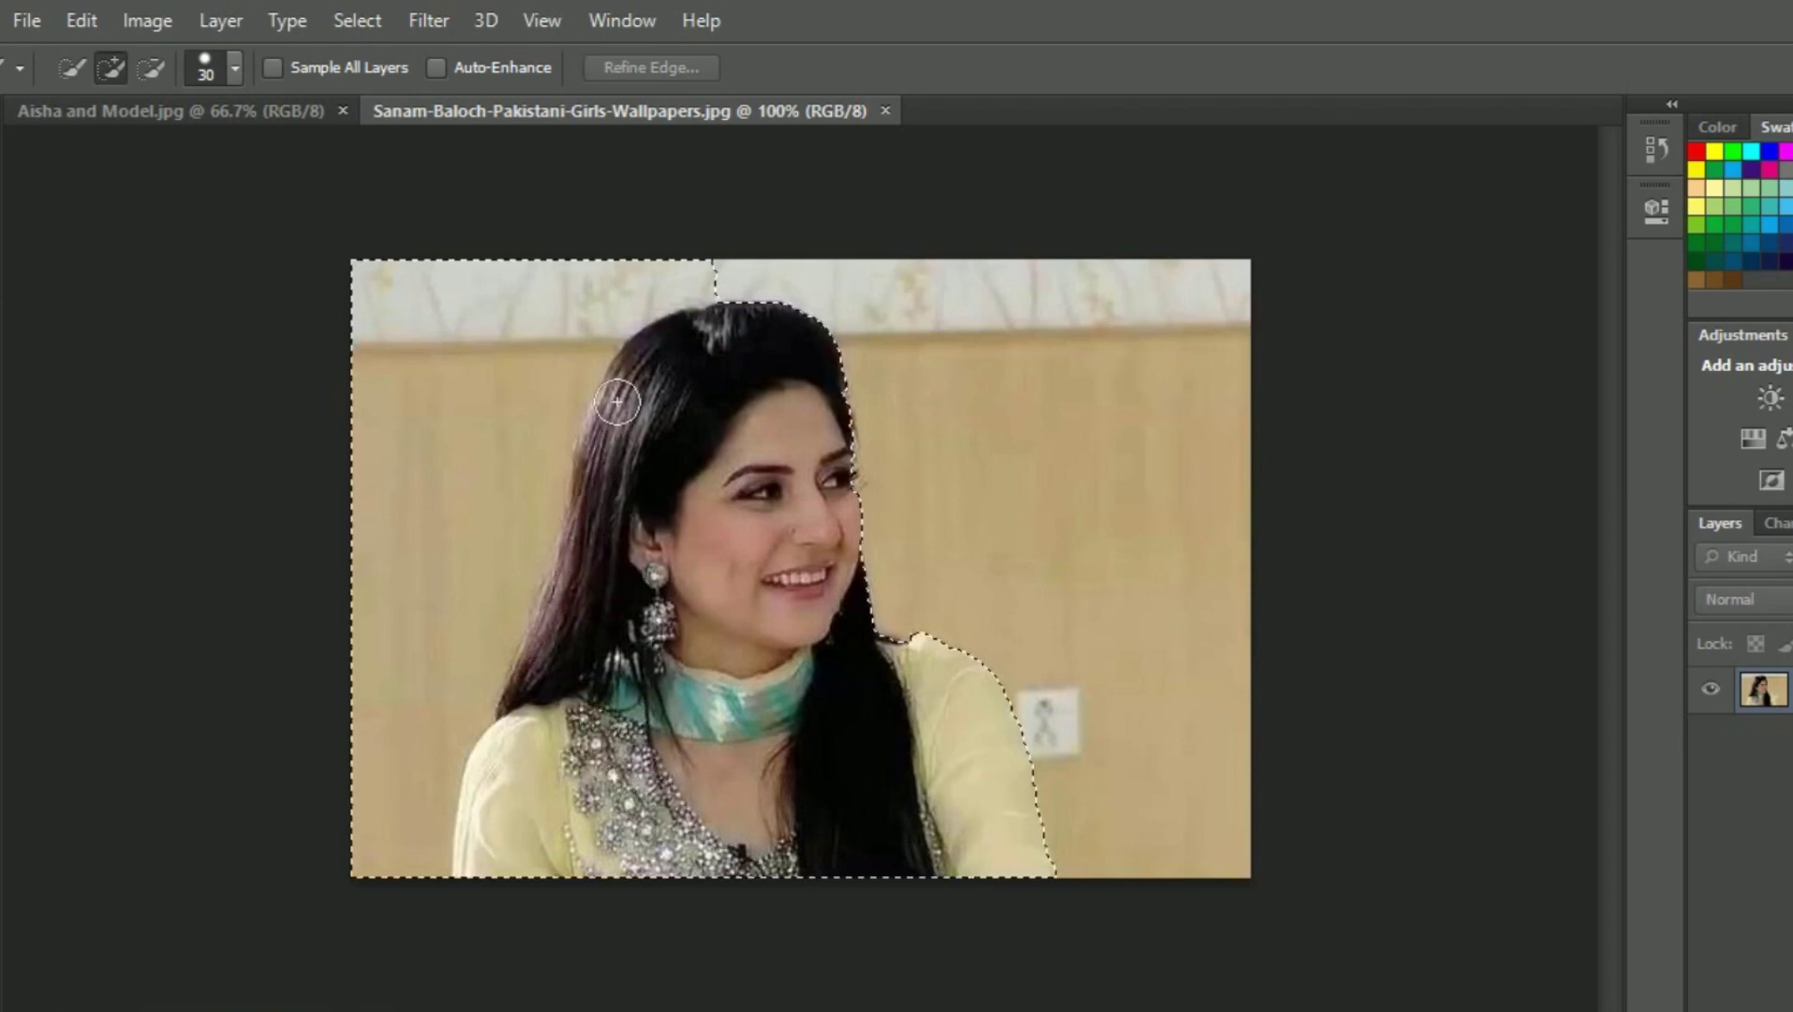
pyautogui.hotkey('ctrl', 'd')
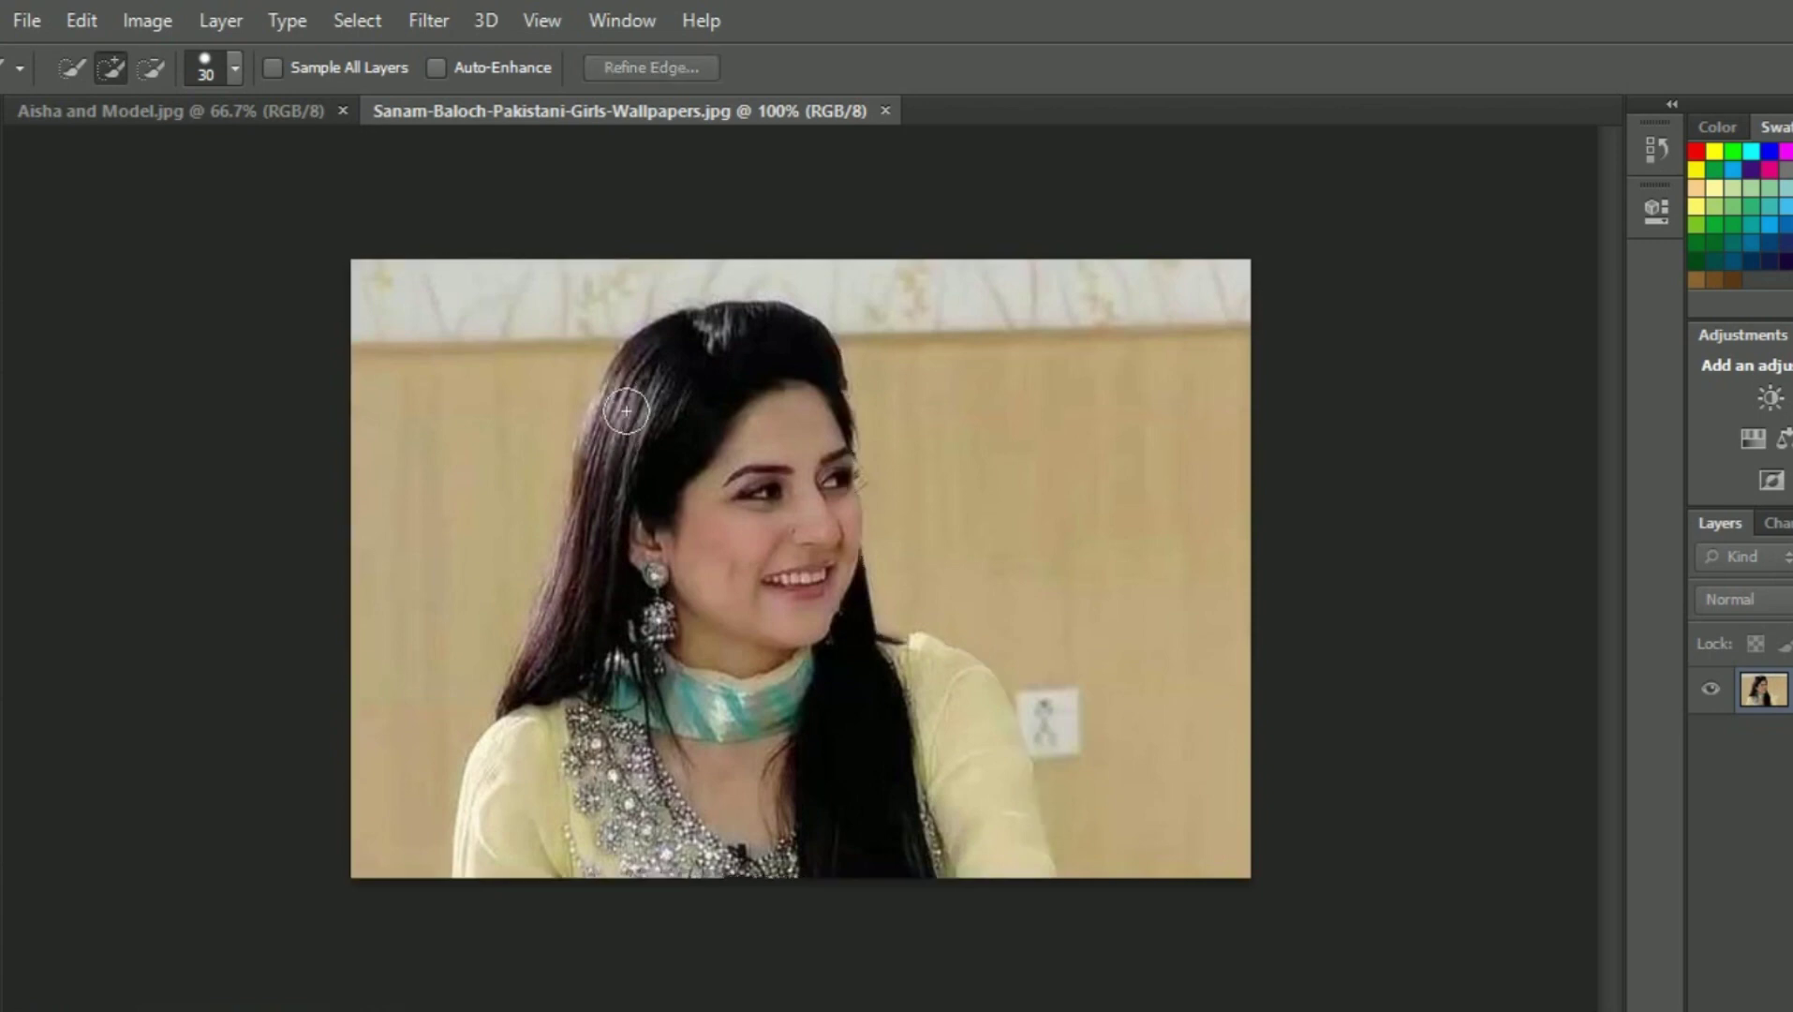
pyautogui.moveTo(627, 349); pyautogui.dragTo(527, 722)
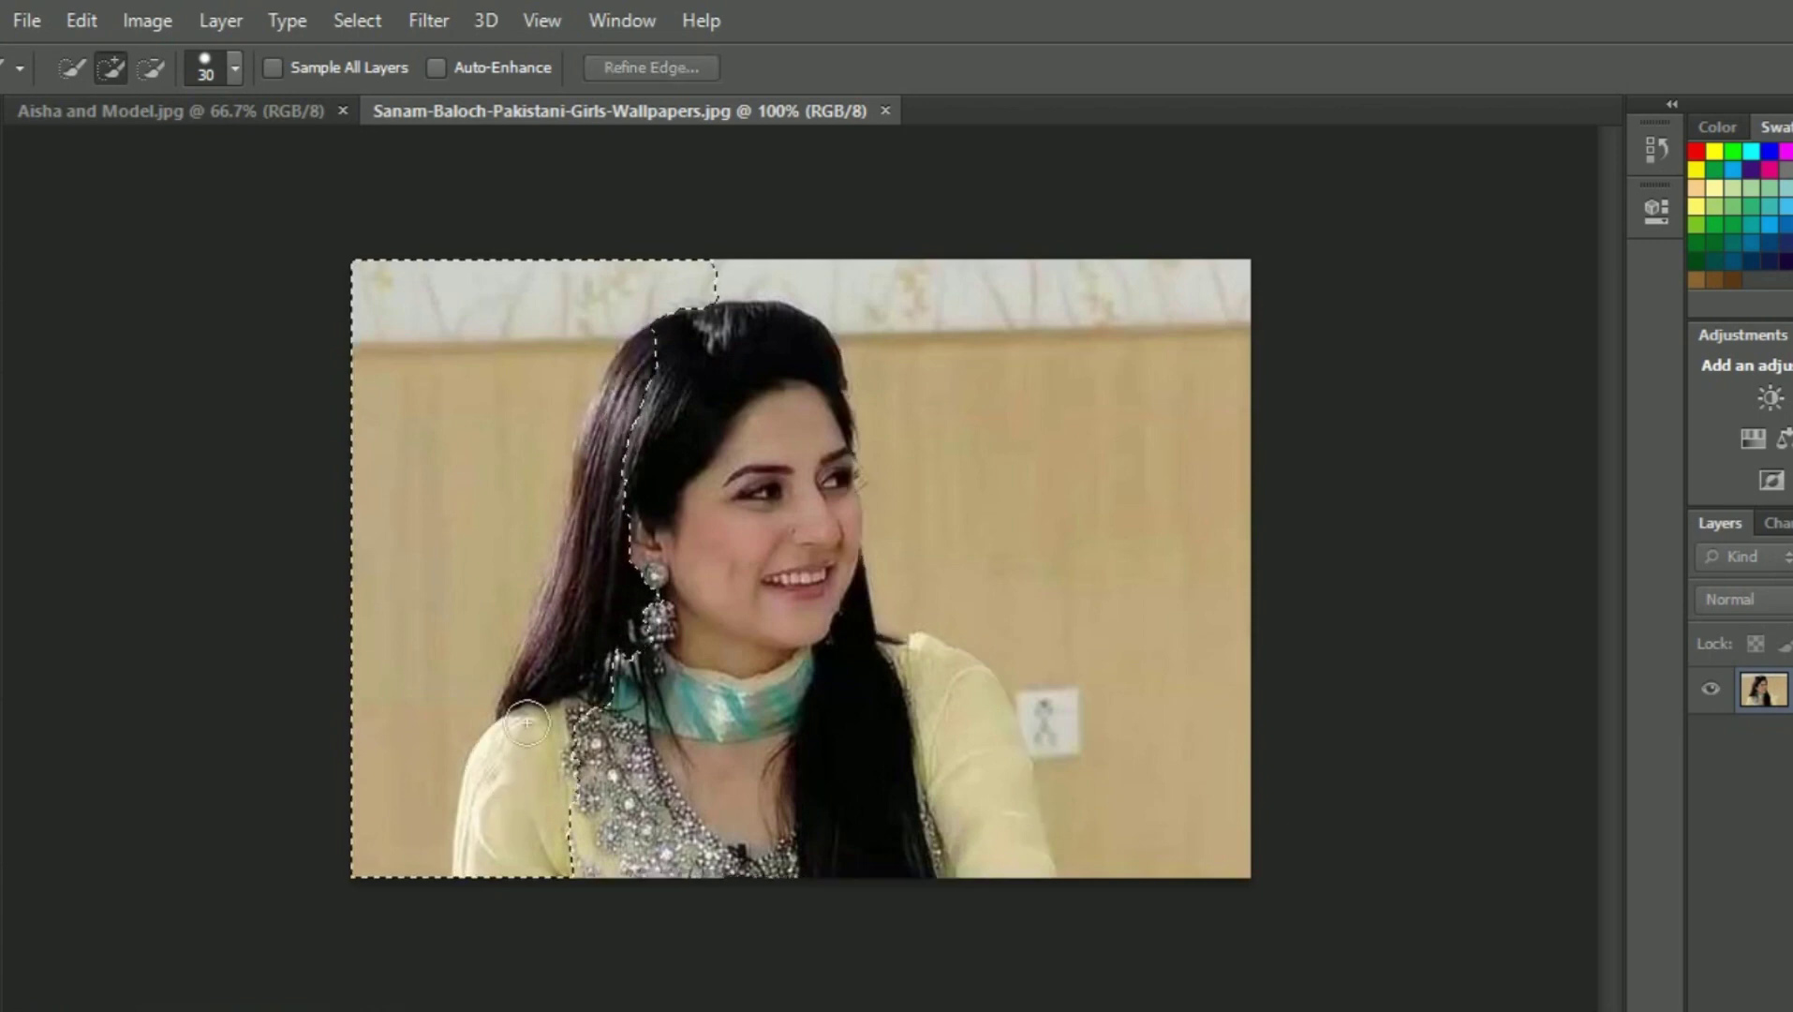
pyautogui.moveTo(671, 352)
pyautogui.mouseDown()
pyautogui.moveTo(1123, 921)
pyautogui.moveTo(705, 872)
pyautogui.mouseUp()
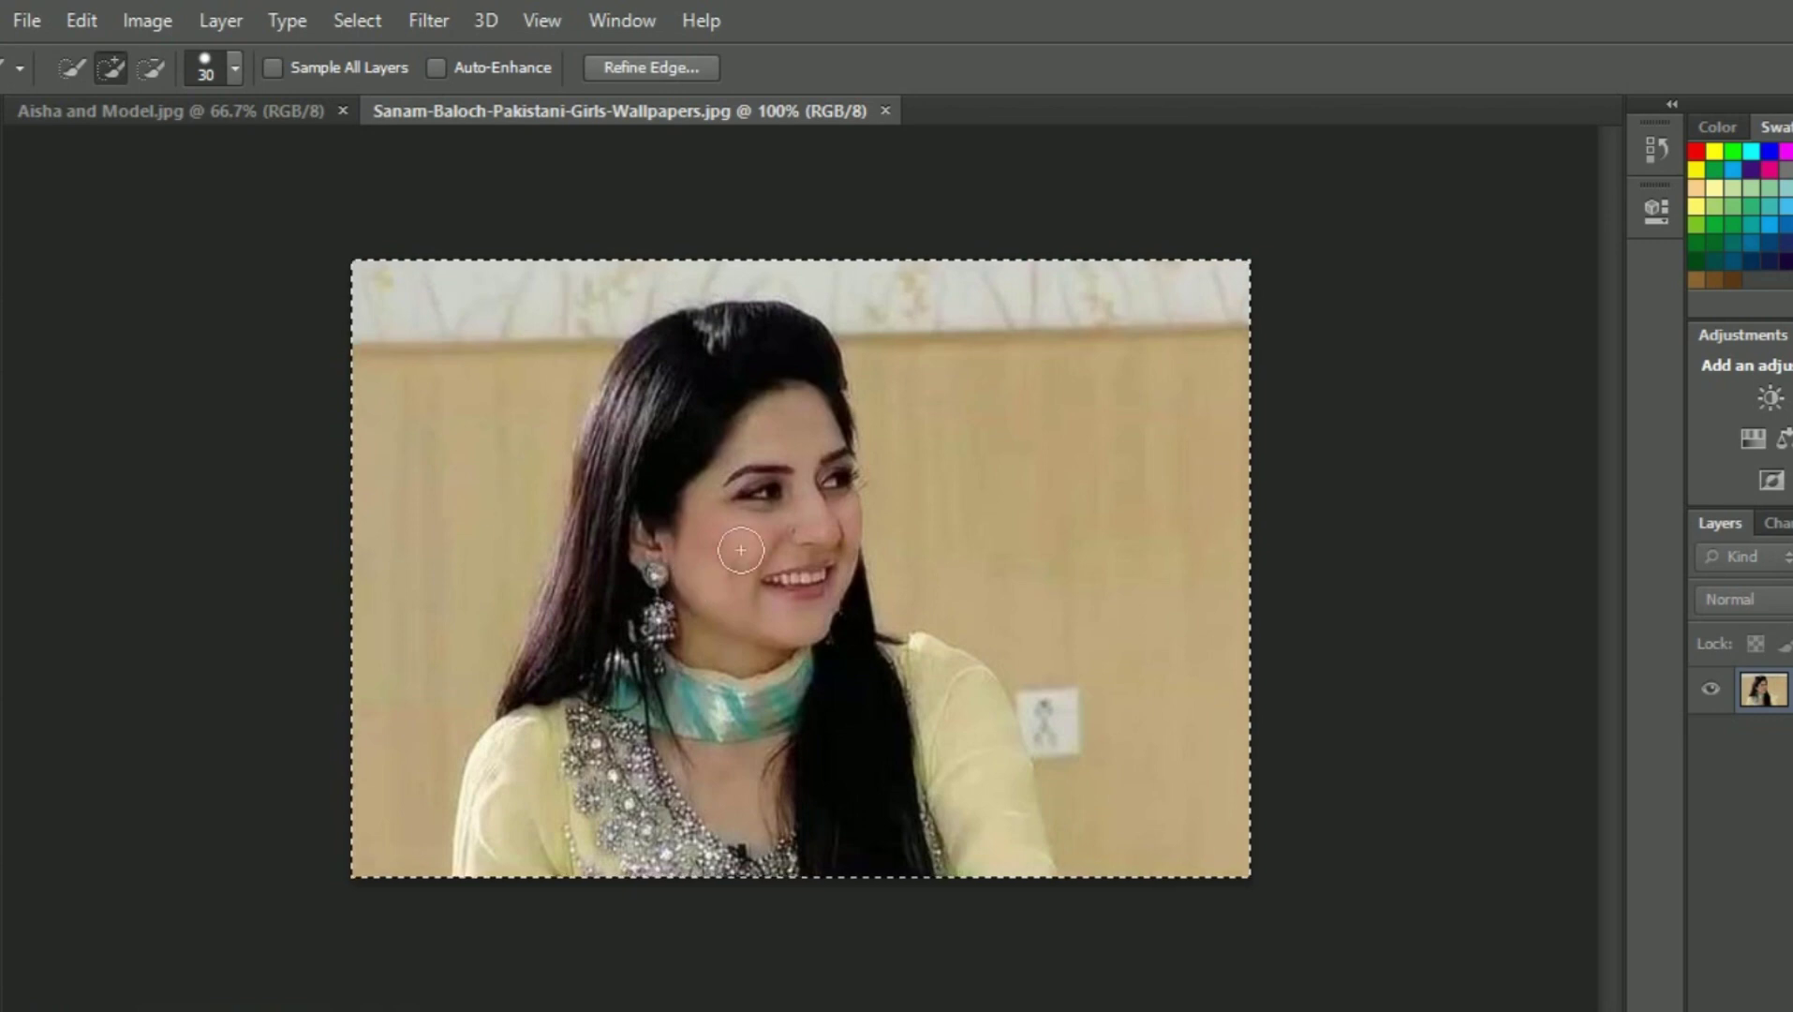
pyautogui.hotkey('ctrl', 'd')
pyautogui.press('m')
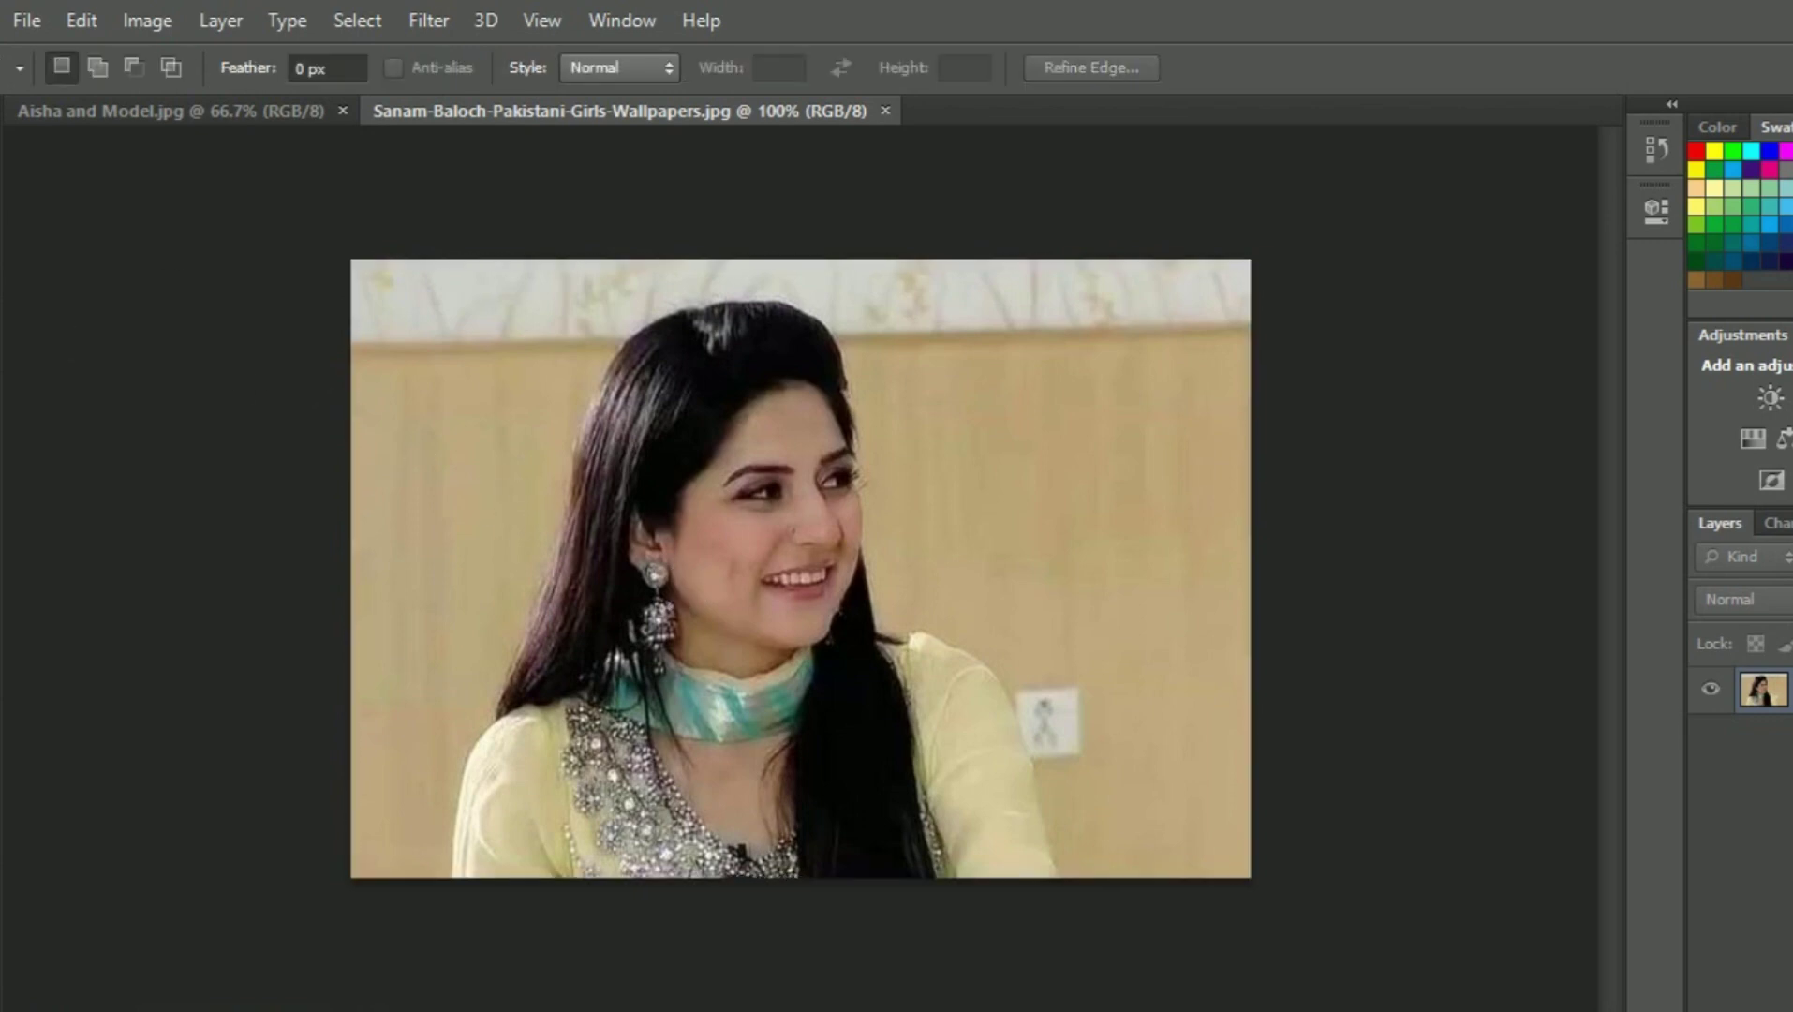
pyautogui.press('w')
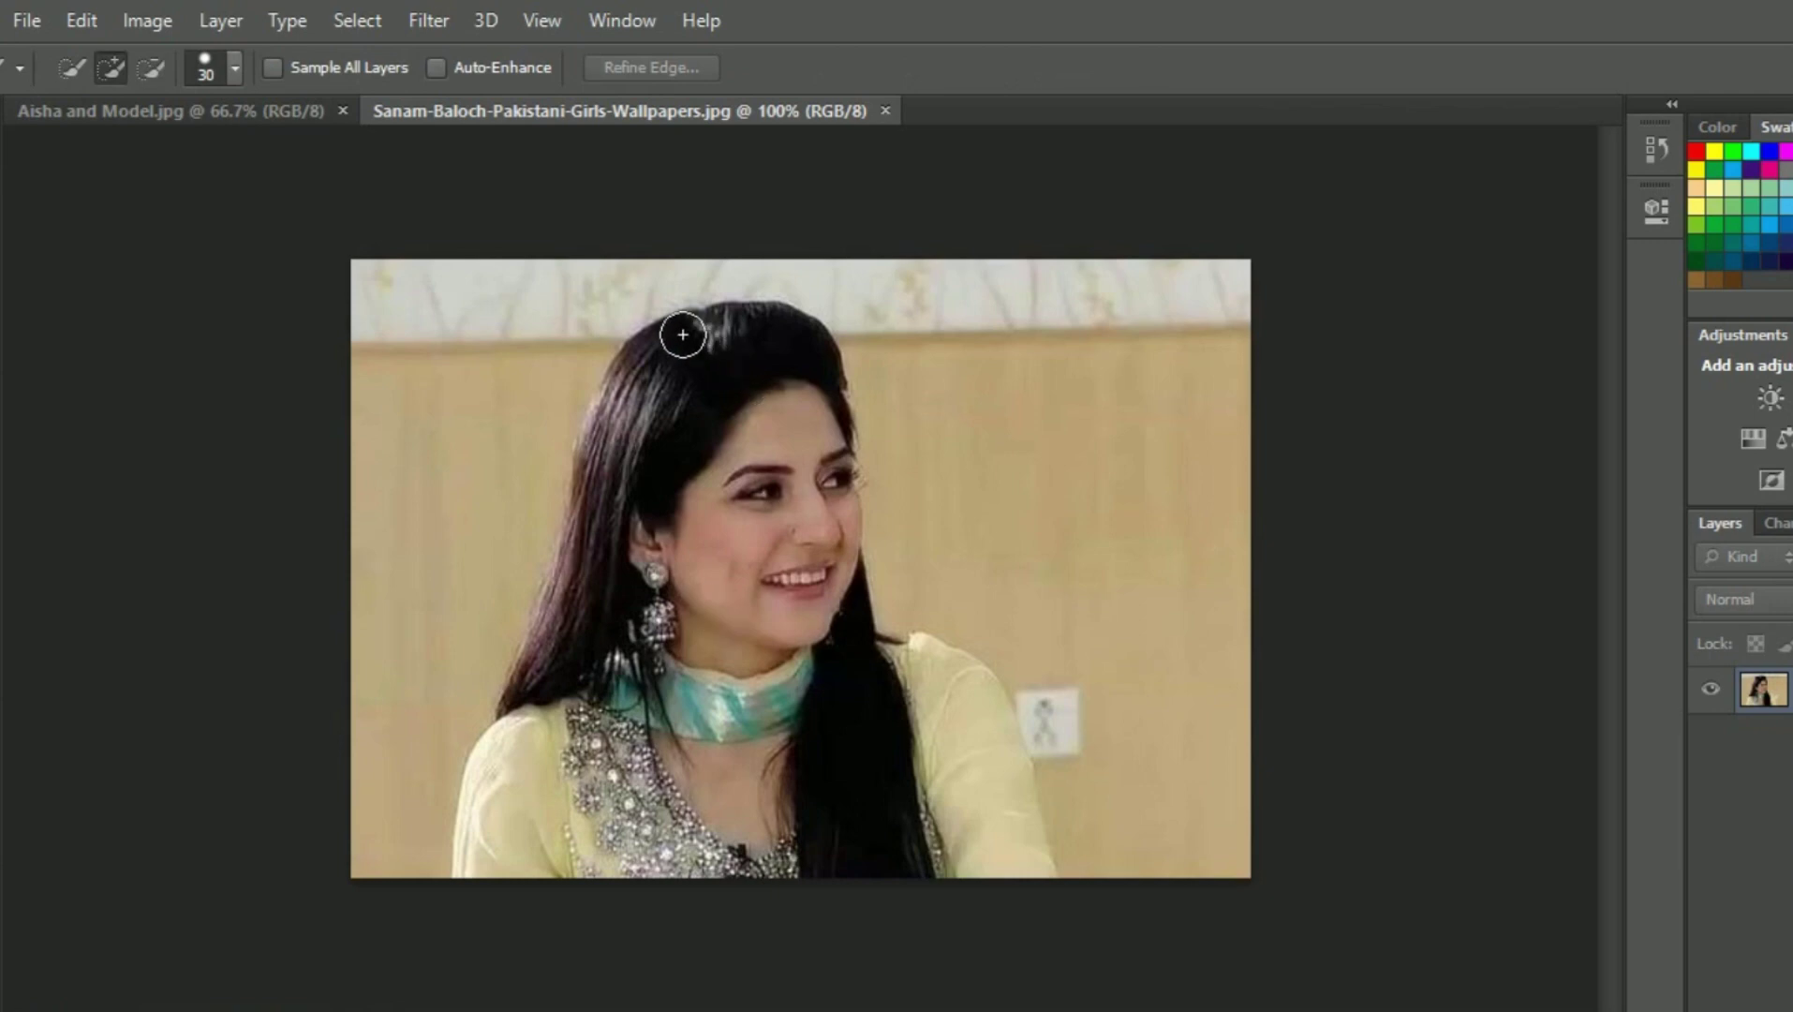
# - Brush one Quick Selection stroke from her hair down over the face and neck
pyautogui.moveTo(683, 335)
pyautogui.mouseDown()
pyautogui.moveTo(899, 811)
pyautogui.moveTo(952, 739)
pyautogui.moveTo(591, 863)
pyautogui.moveTo(527, 853)
pyautogui.moveTo(620, 632)
pyautogui.mouseUp()
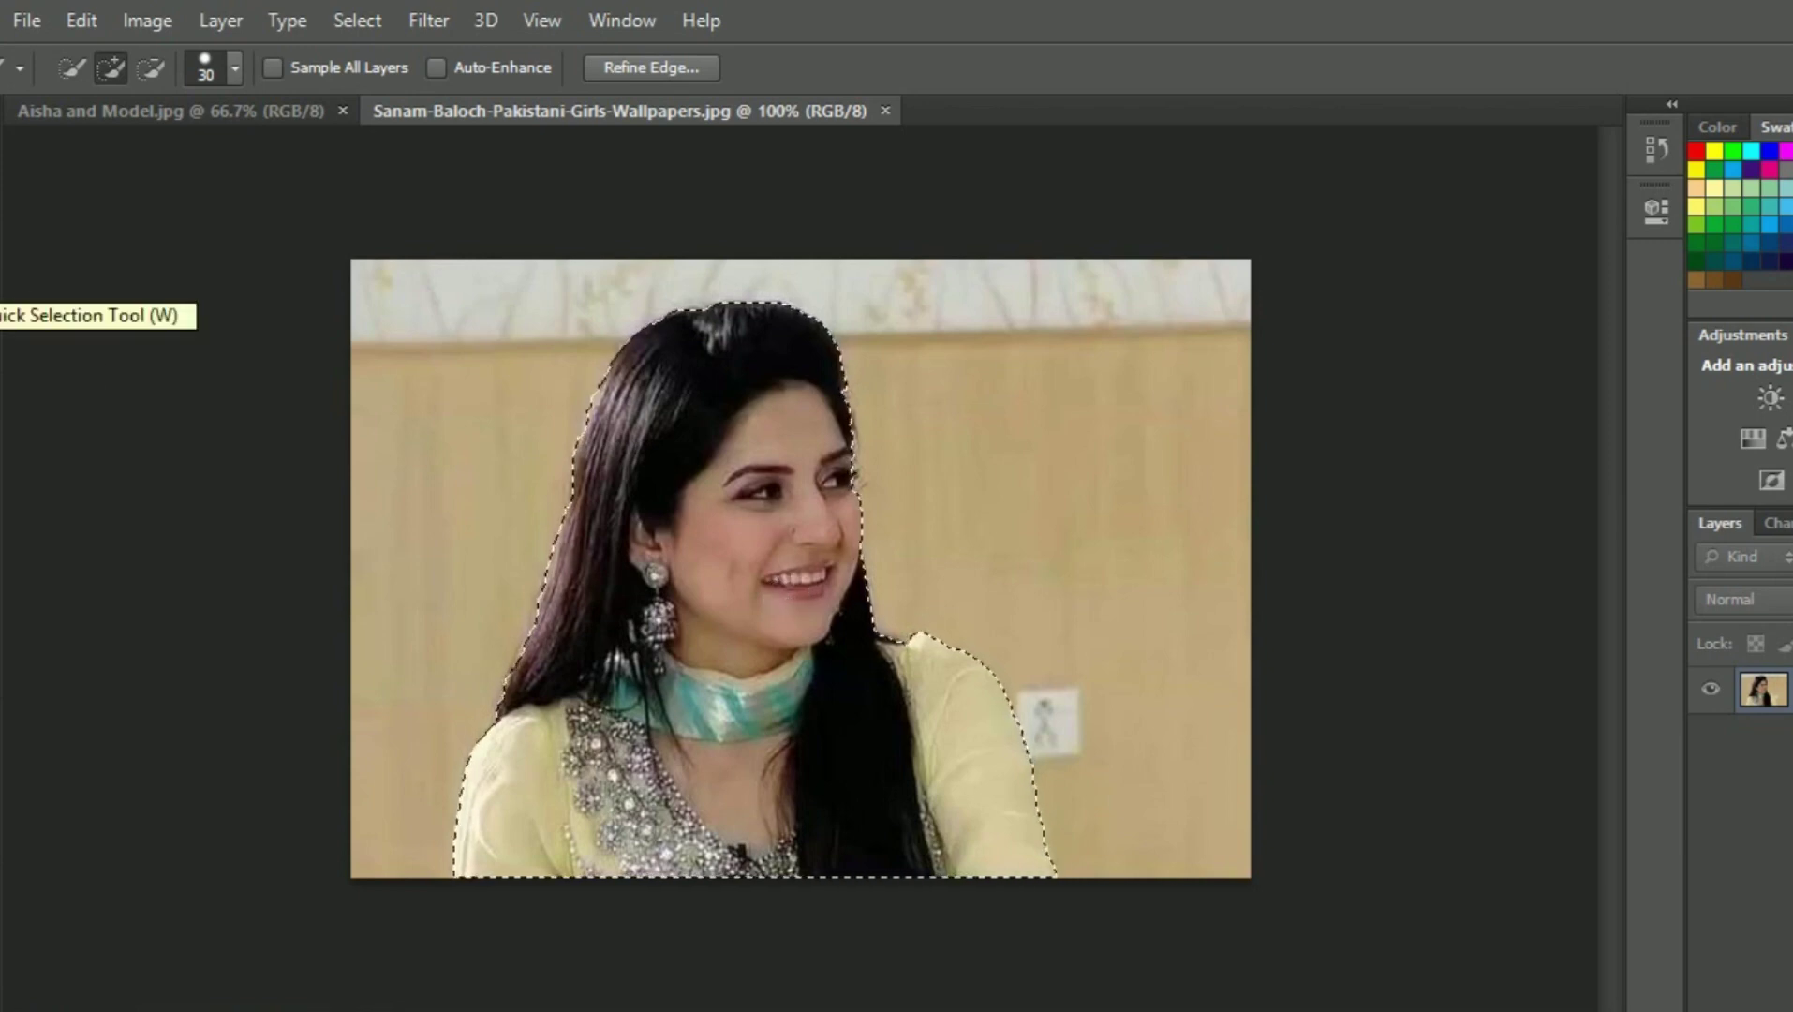
# - Open Mehwish-Hayat-Pakistani-Girls-Wallpapers.jpg from the Models folder
pyautogui.rightClick(3, 271)
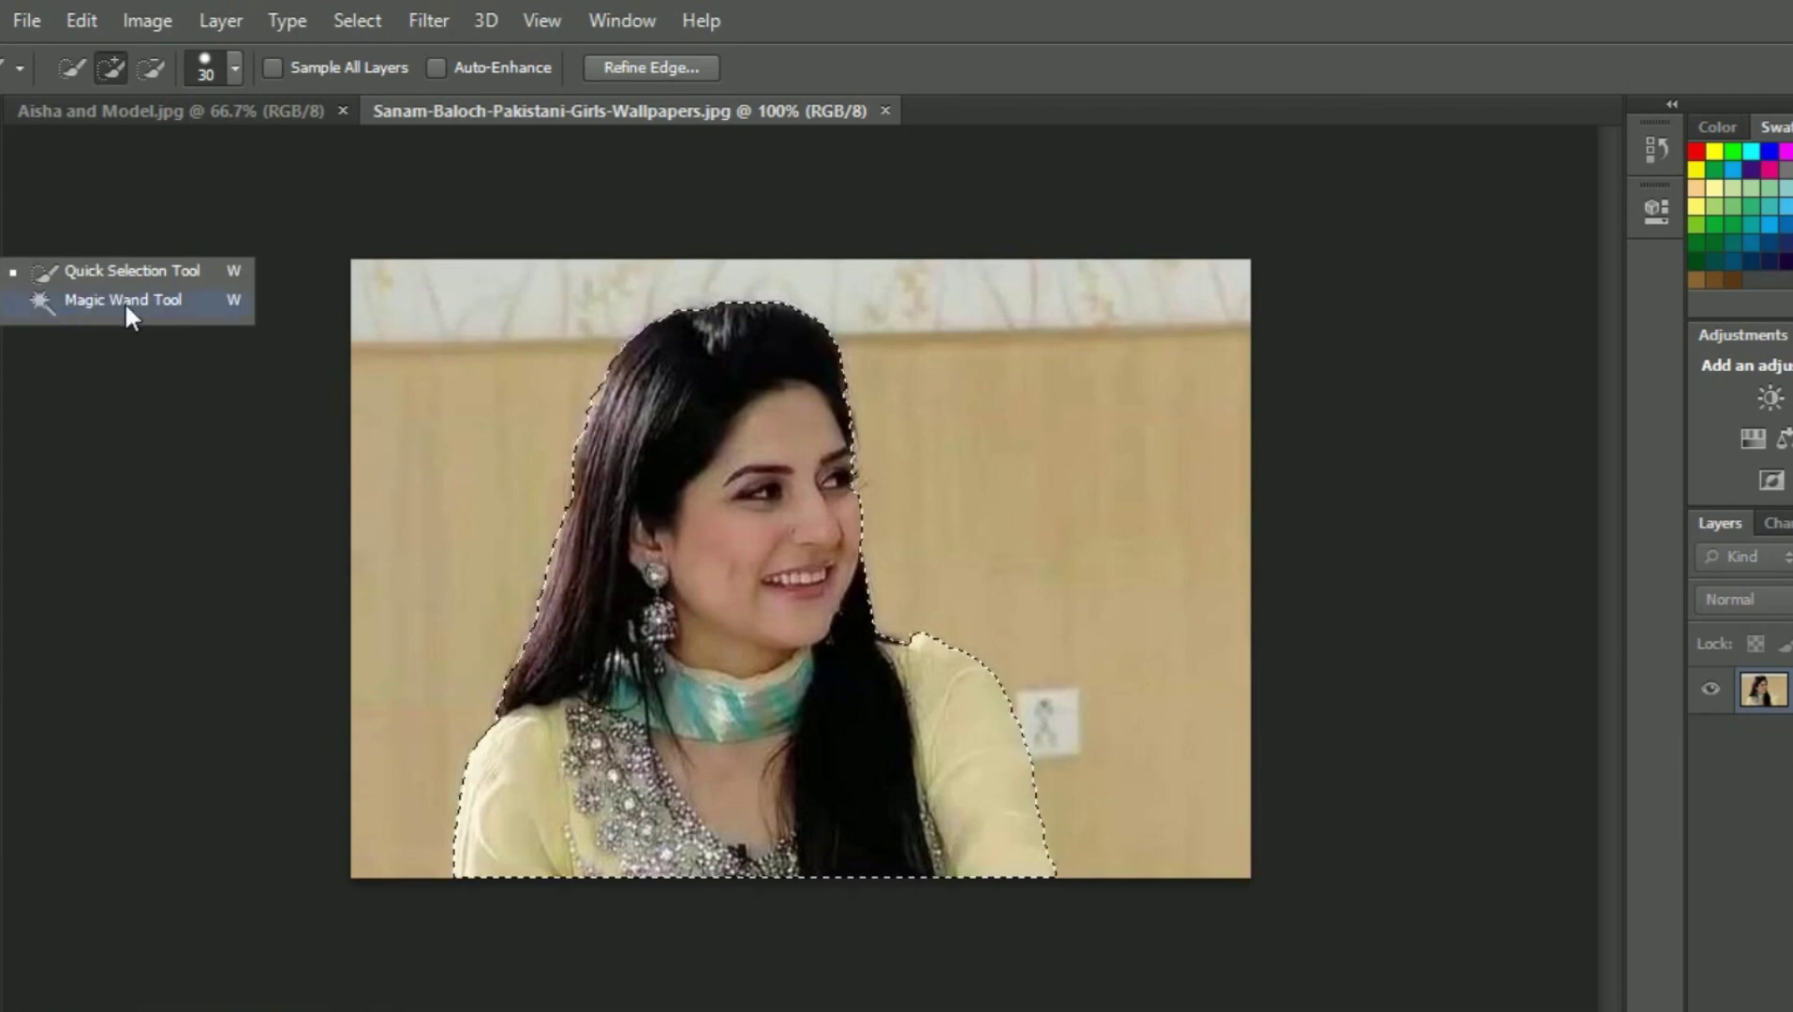
pyautogui.click(33, 21)
pyautogui.click(64, 84)
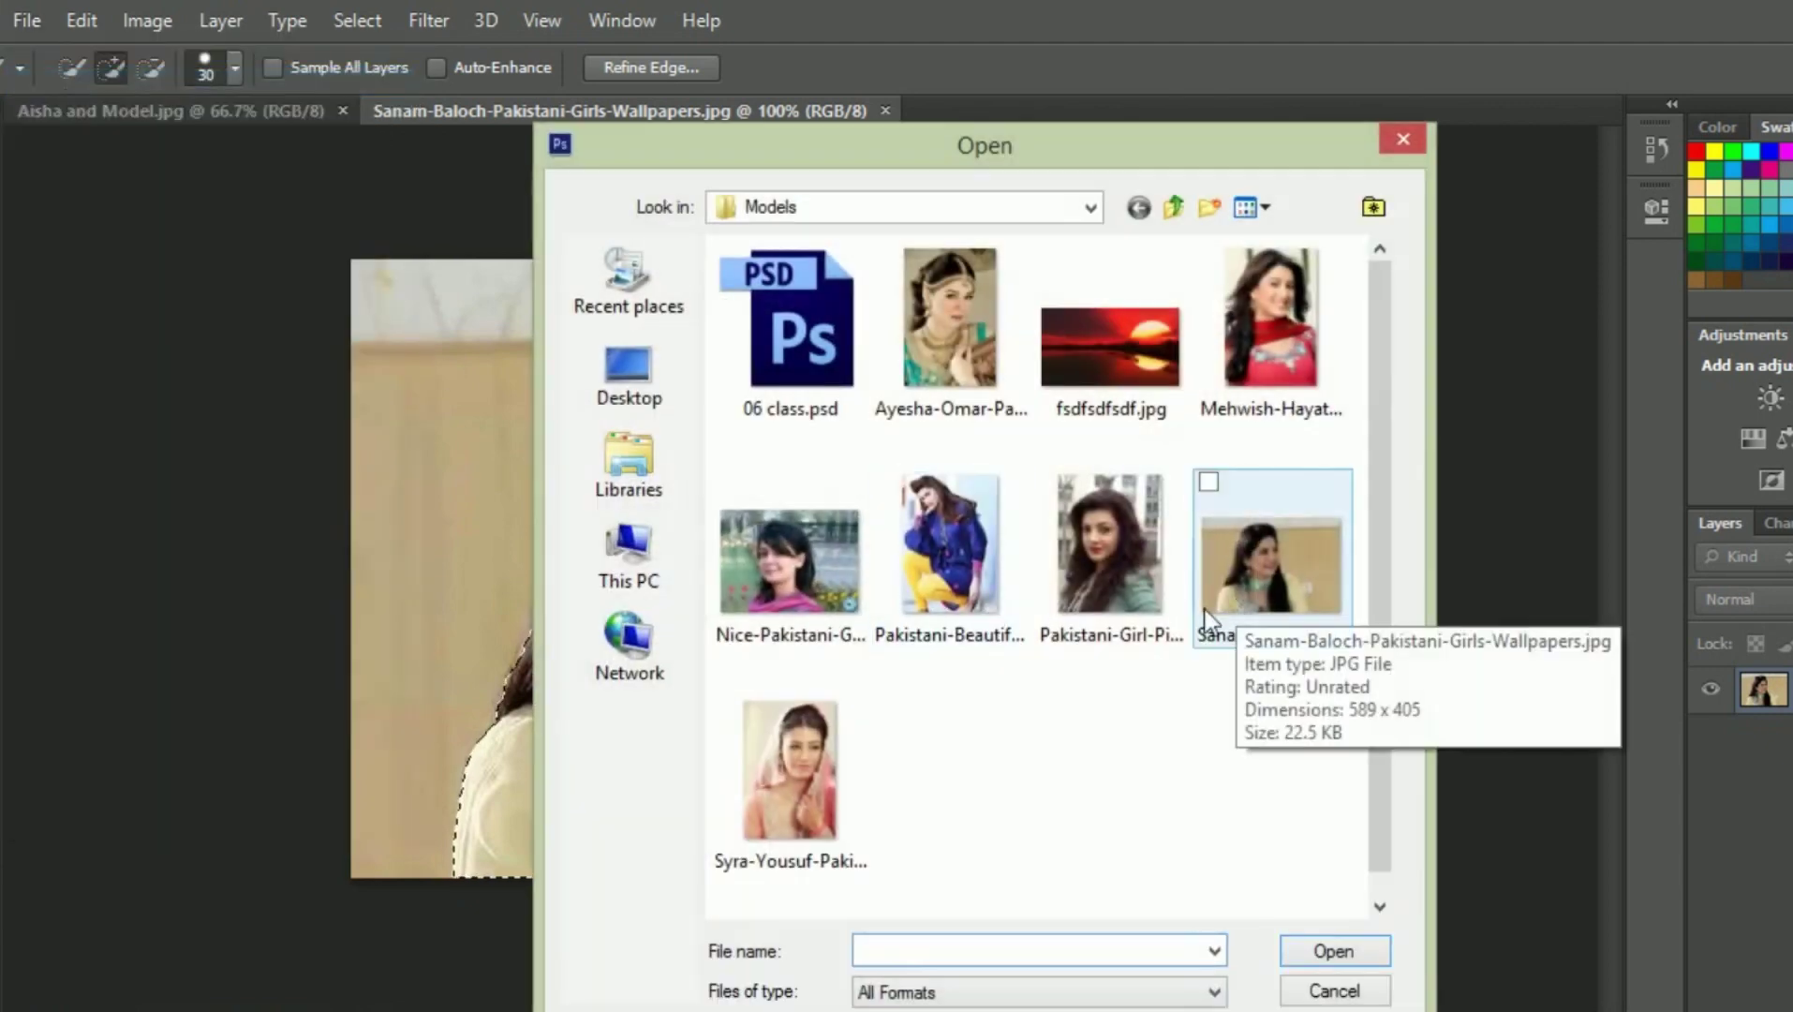
pyautogui.click(1262, 309)
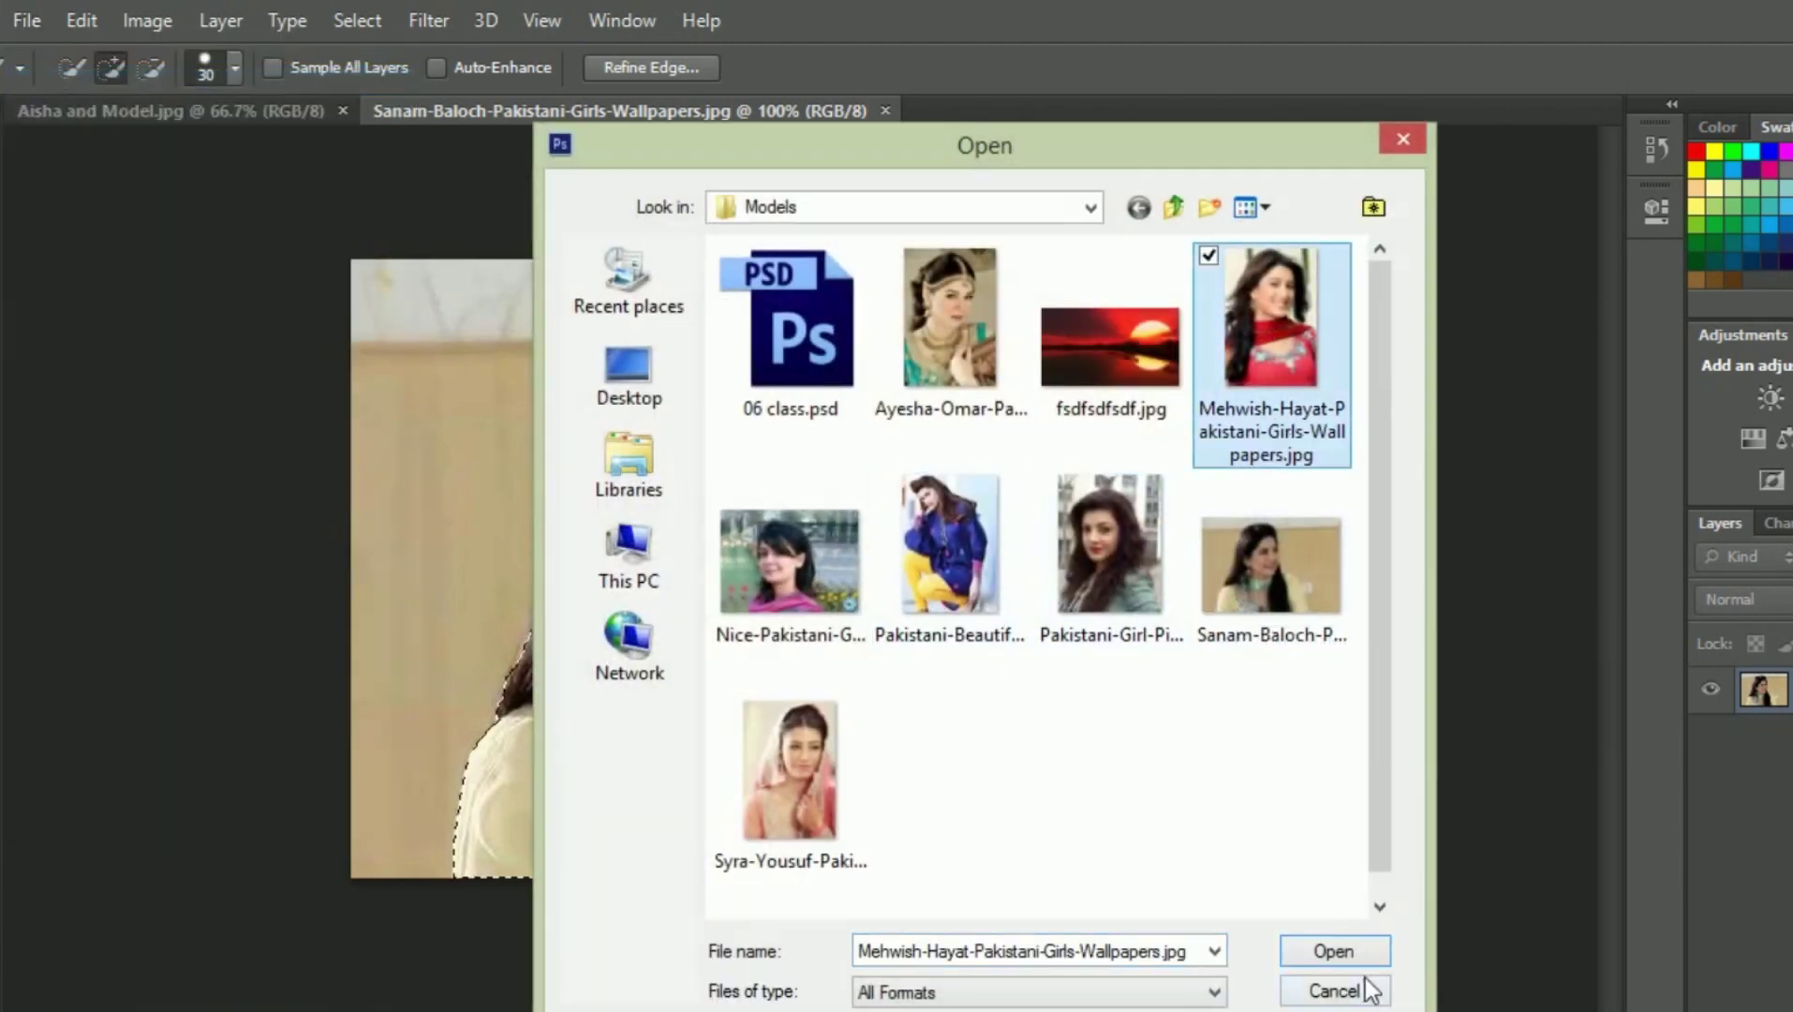
pyautogui.click(1350, 950)
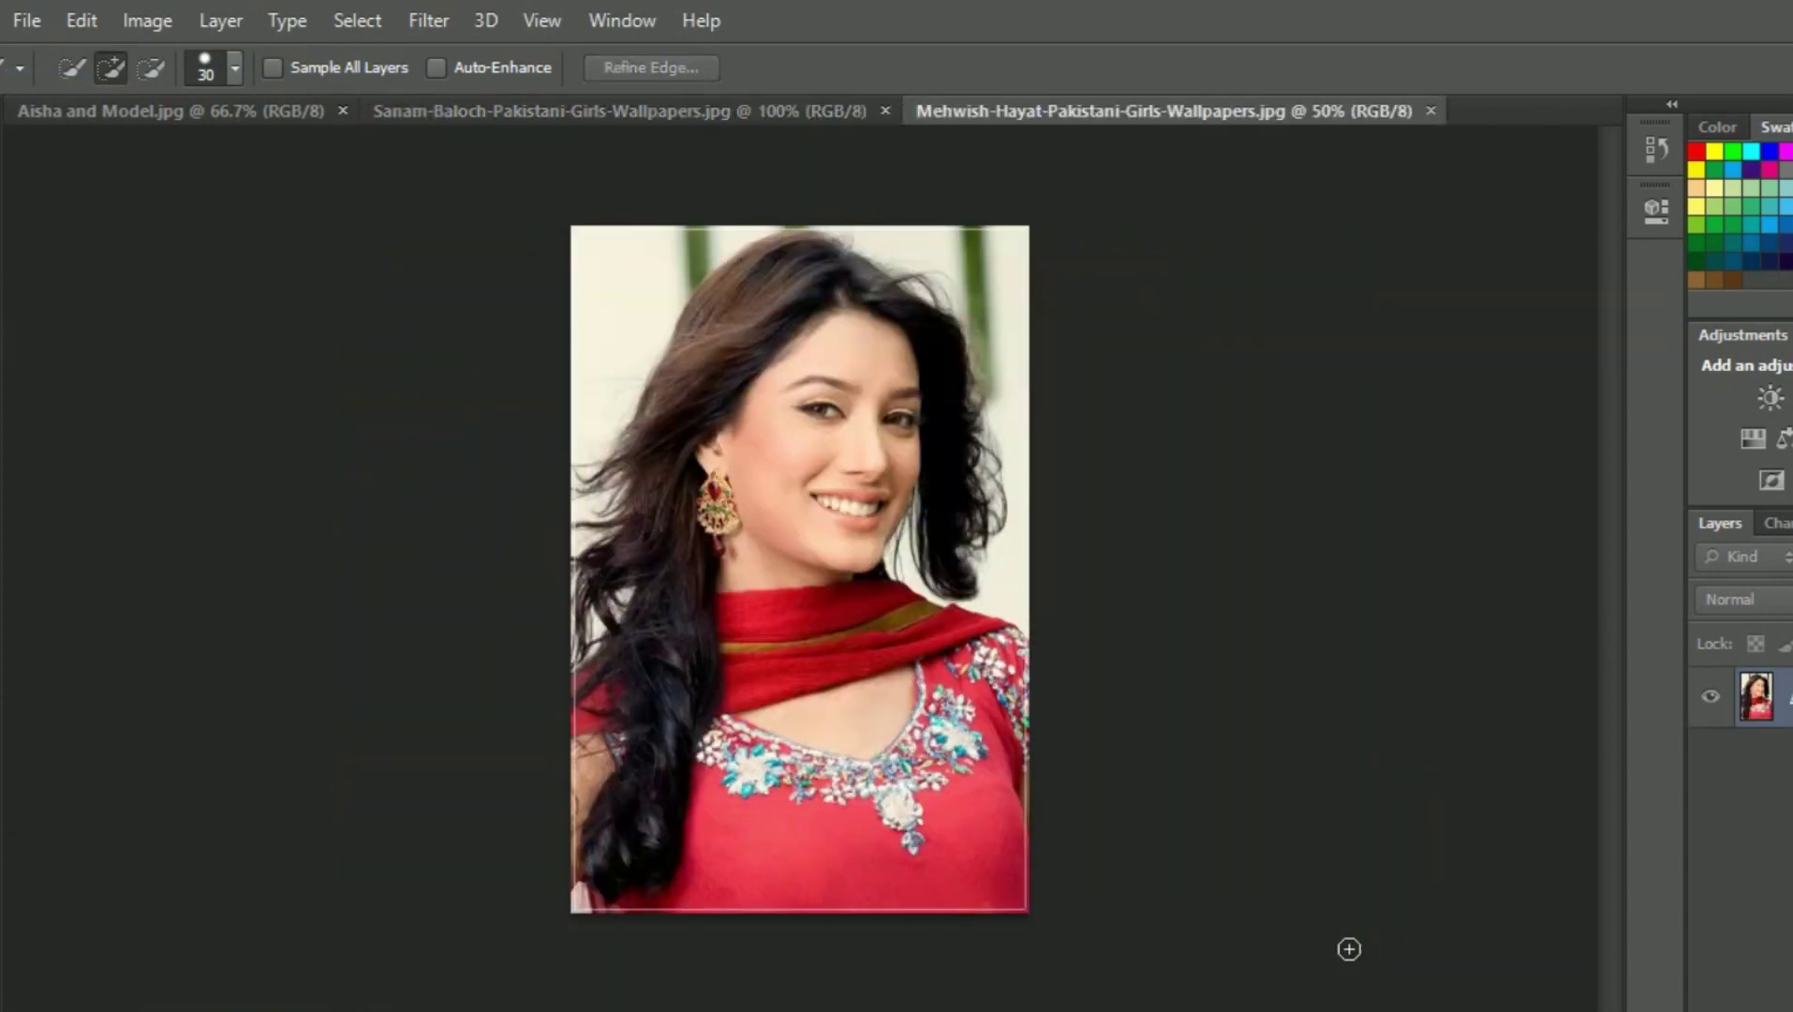
# - Select the face skin by colour with the Magic Wand Tool
pyautogui.click(769, 521)
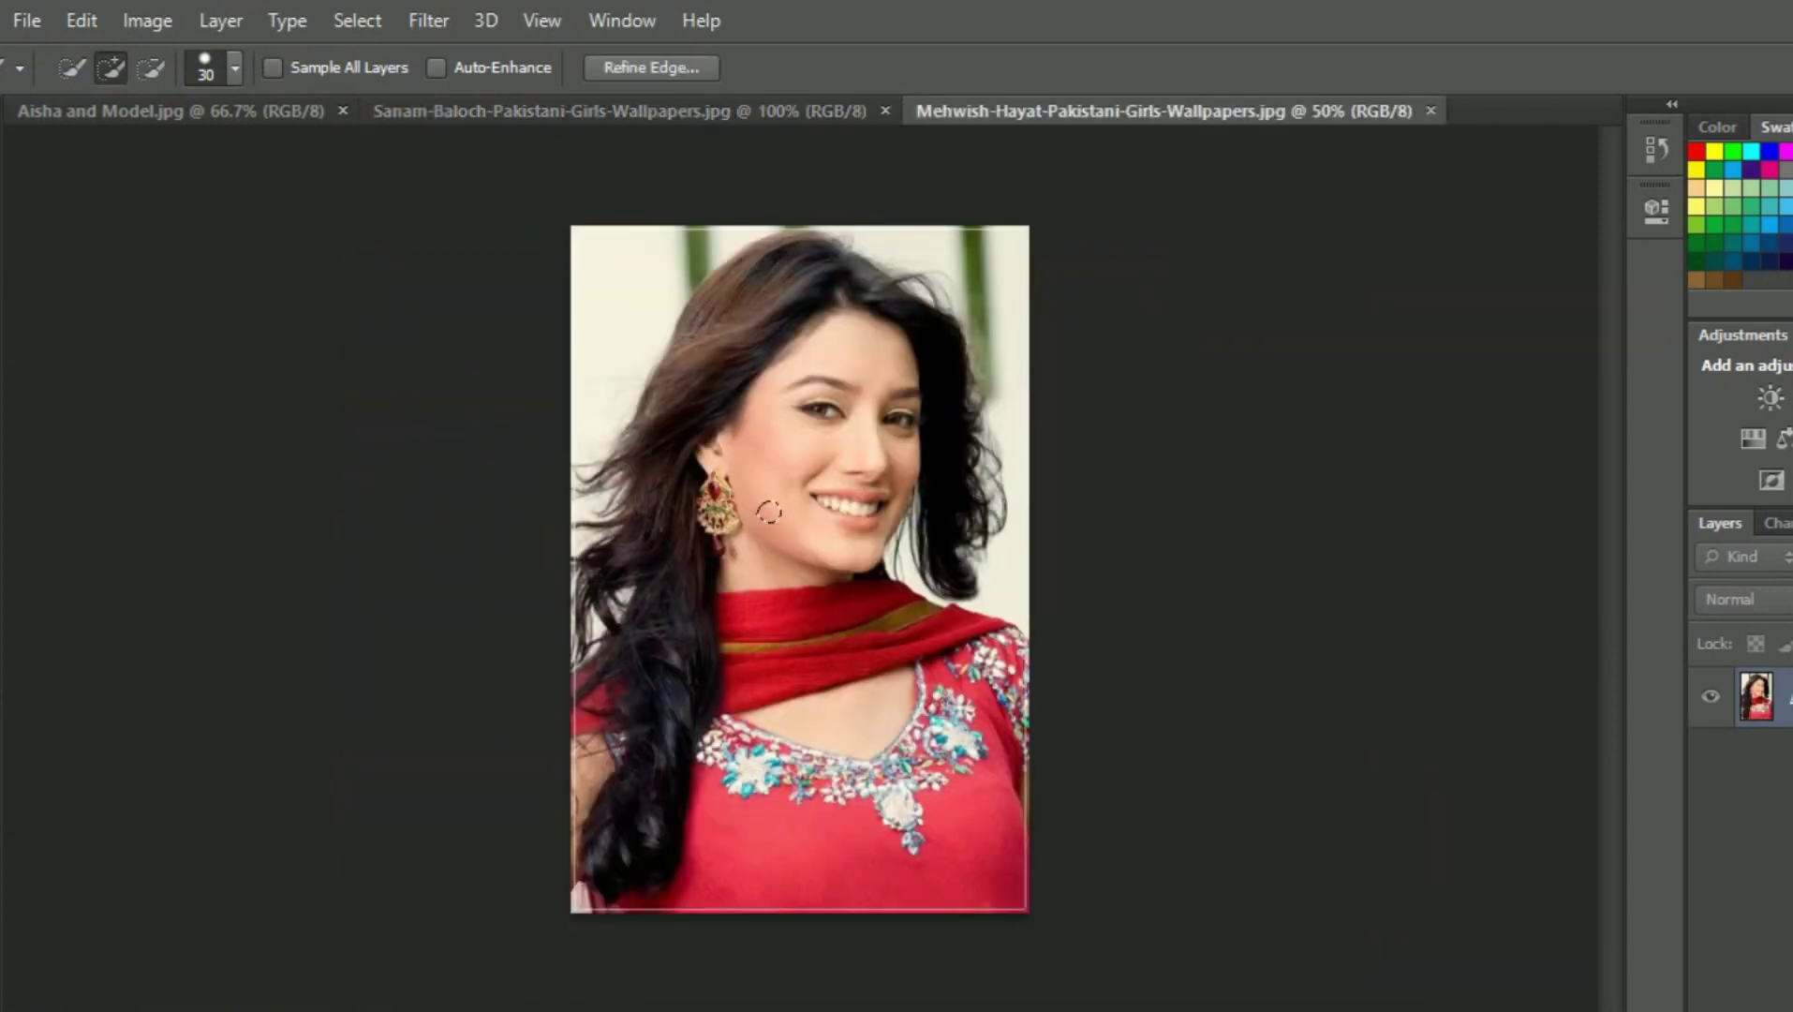
pyautogui.rightClick(5, 273)
pyautogui.click(58, 301)
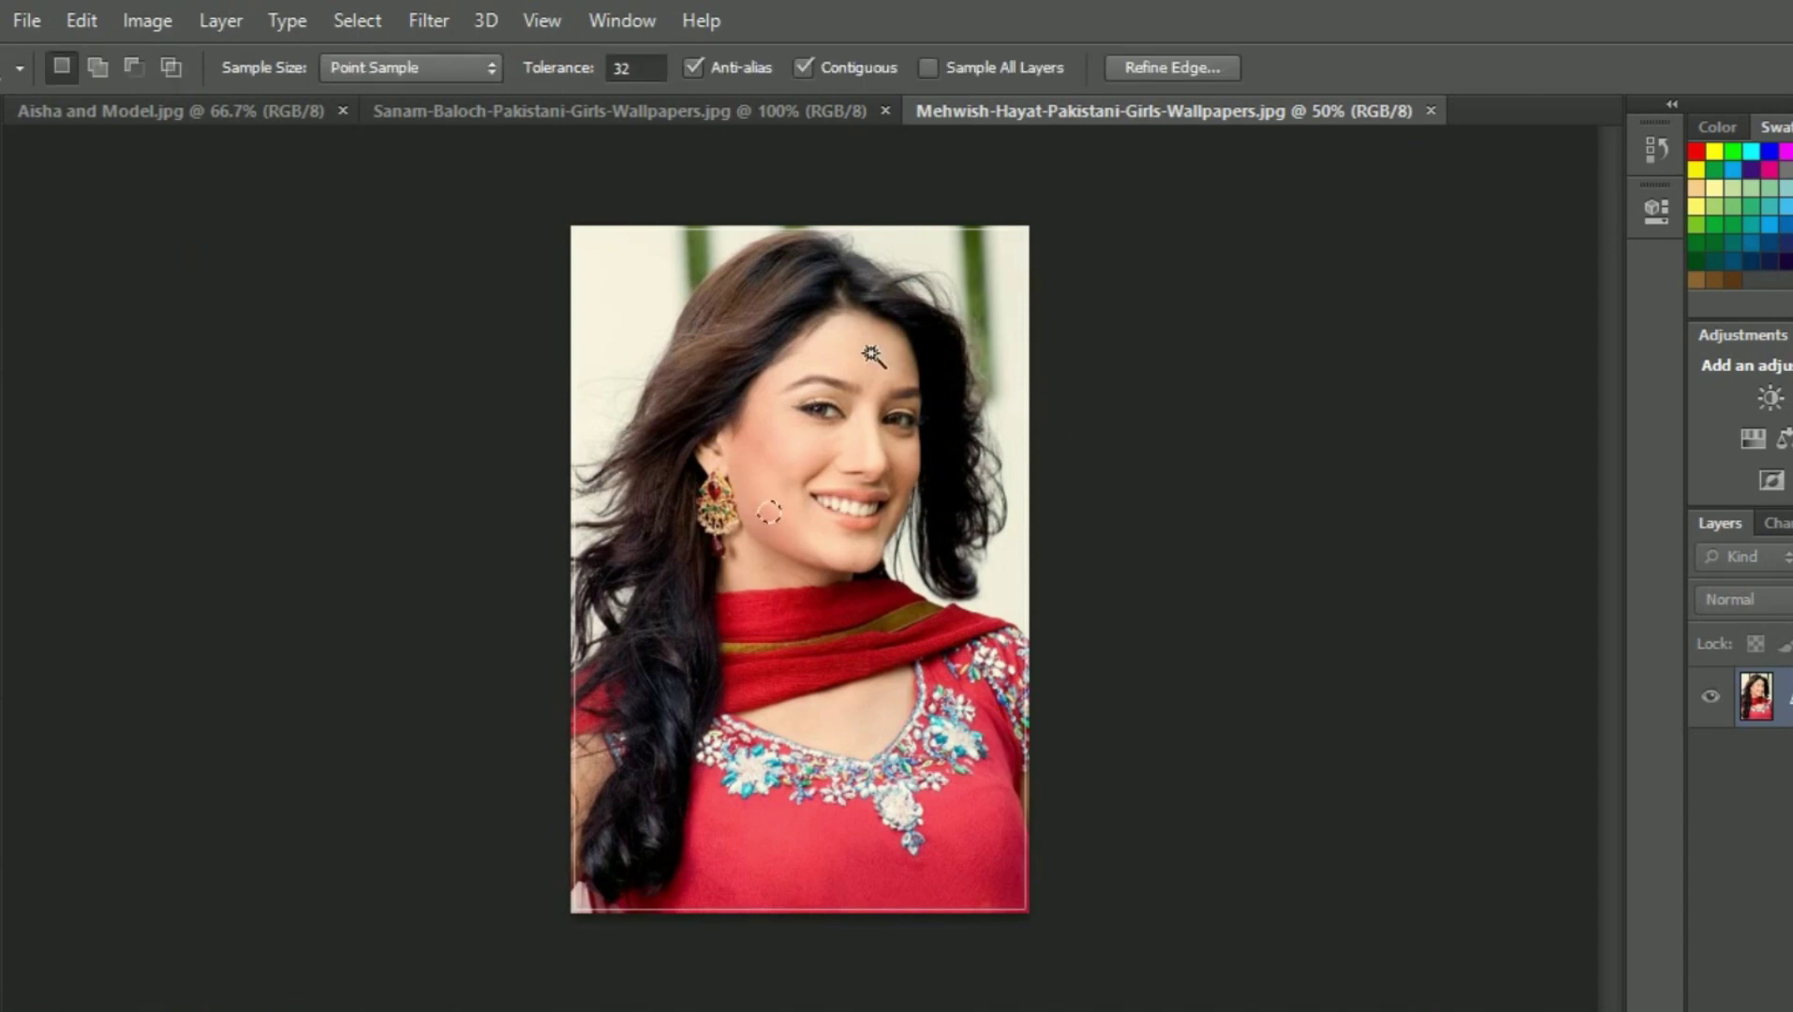
pyautogui.keyDown('shift'); pyautogui.click(824, 501); pyautogui.keyUp('shift')
pyautogui.keyDown('shift'); pyautogui.click(876, 426); pyautogui.keyUp('shift')
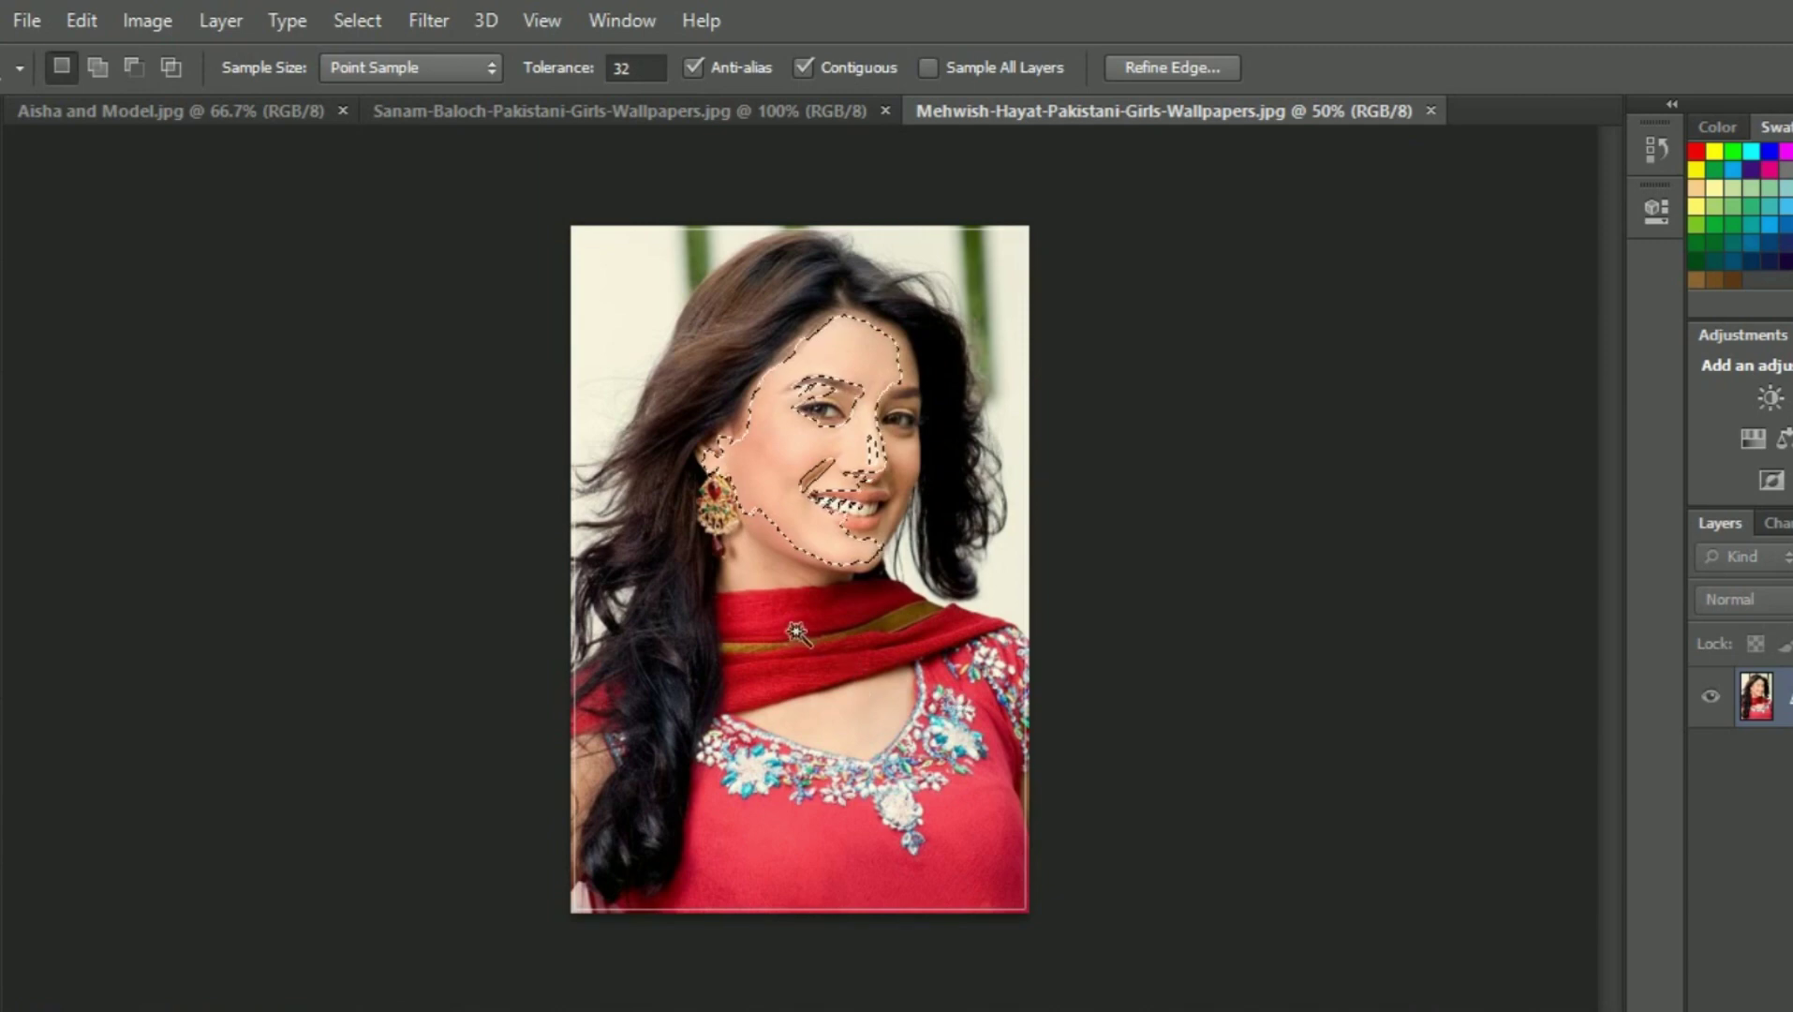
# - Drag the selection outline toward the chin and neck, then deselect with Ctrl+D
pyautogui.moveTo(796, 633); pyautogui.dragTo(807, 486)
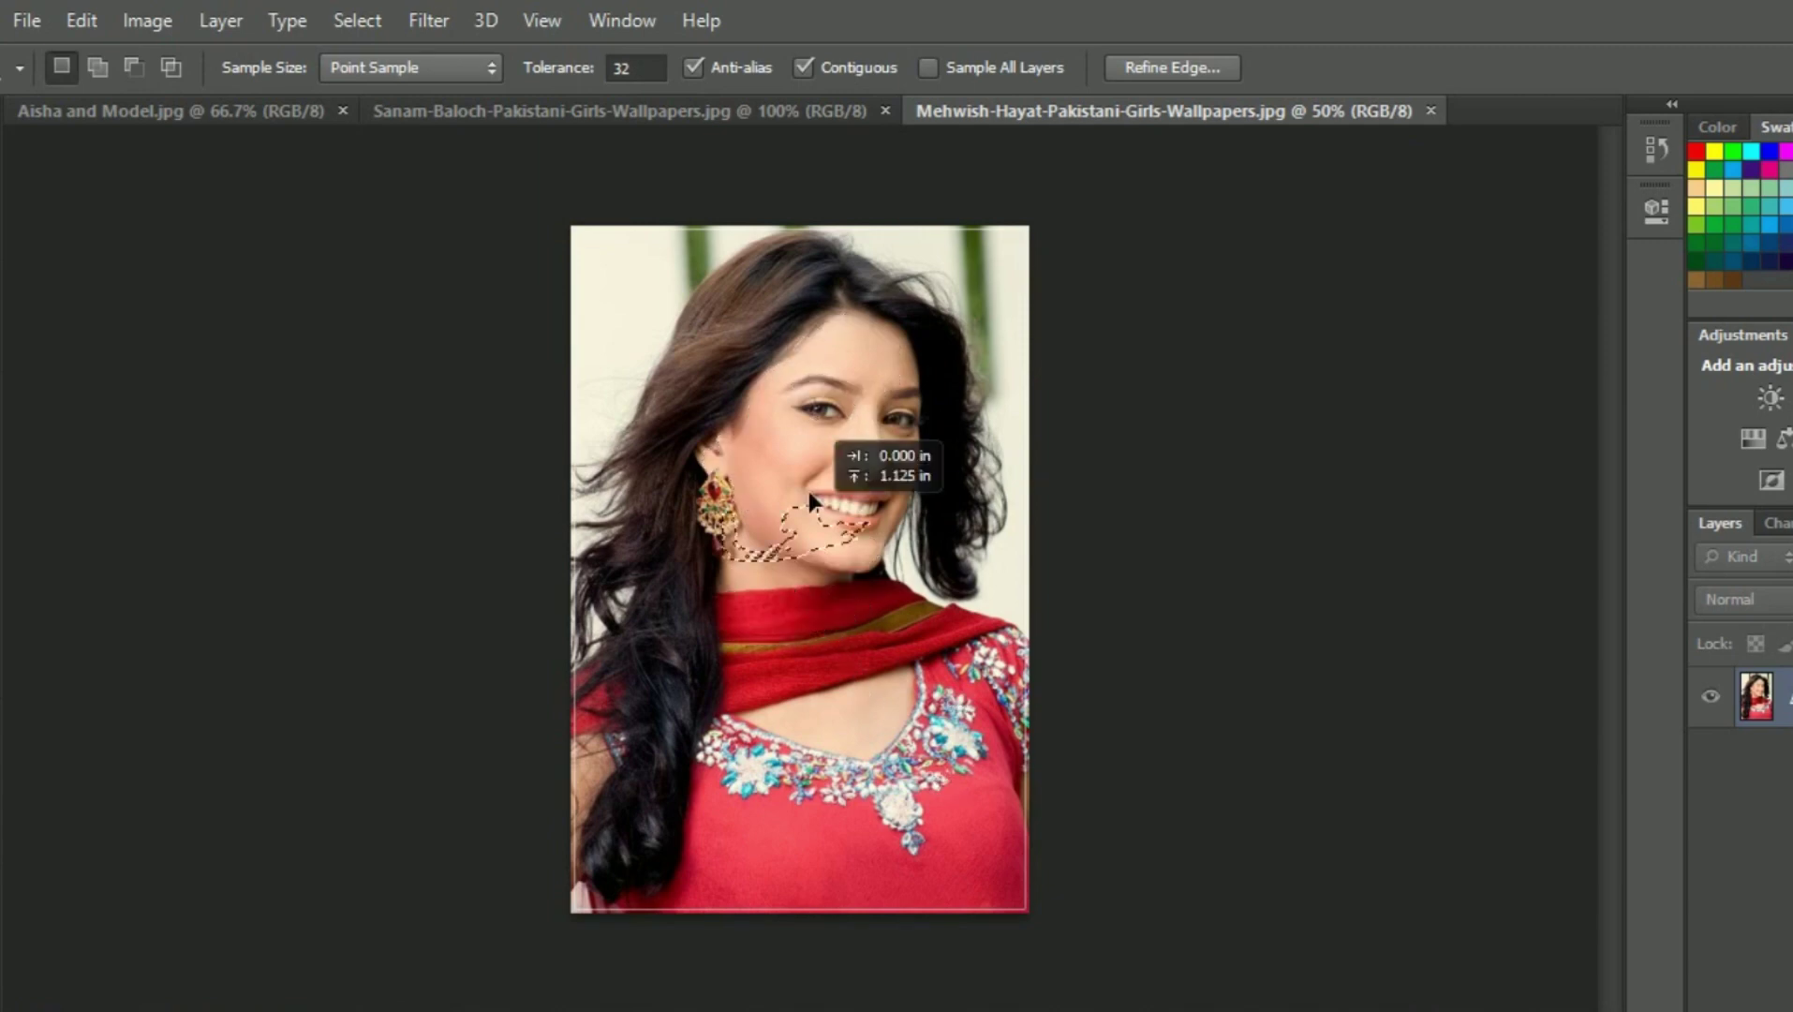
pyautogui.moveTo(806, 486); pyautogui.dragTo(759, 597)
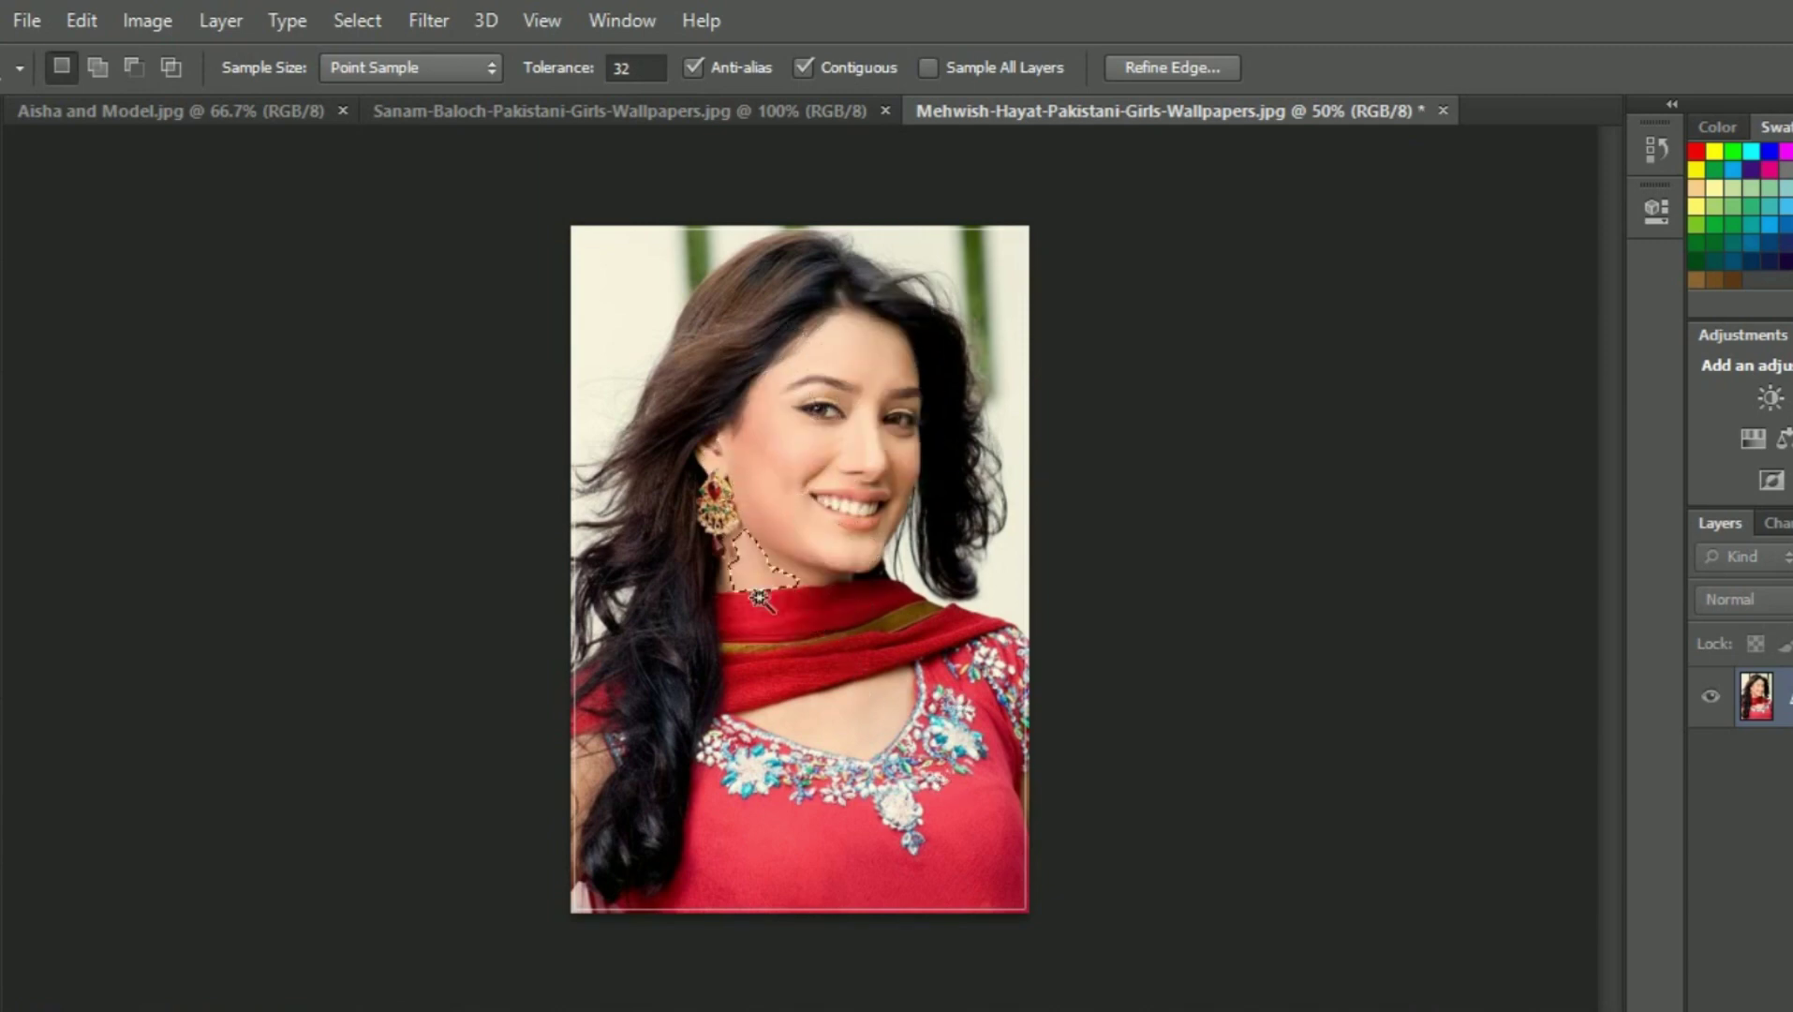
pyautogui.hotkey('ctrl', 'd')
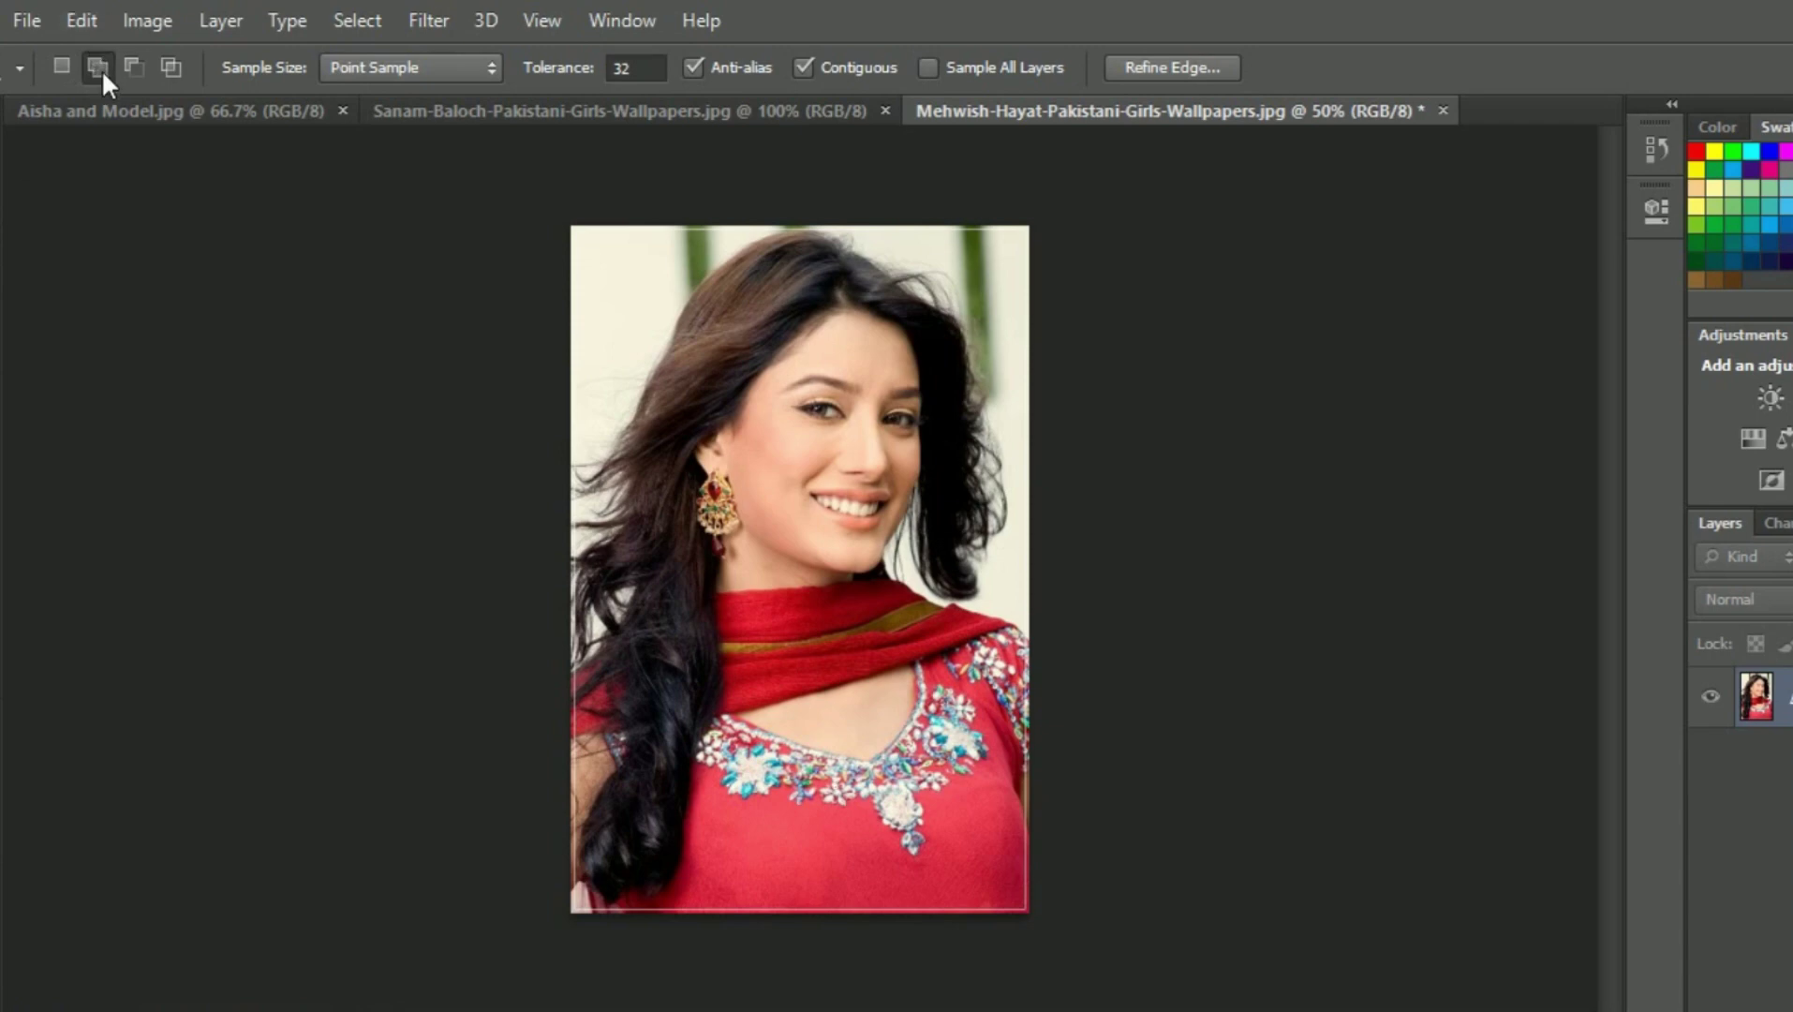
# - Magic-wand the hair, face skin, lower cheeks and neck into one selection
pyautogui.click(760, 317)
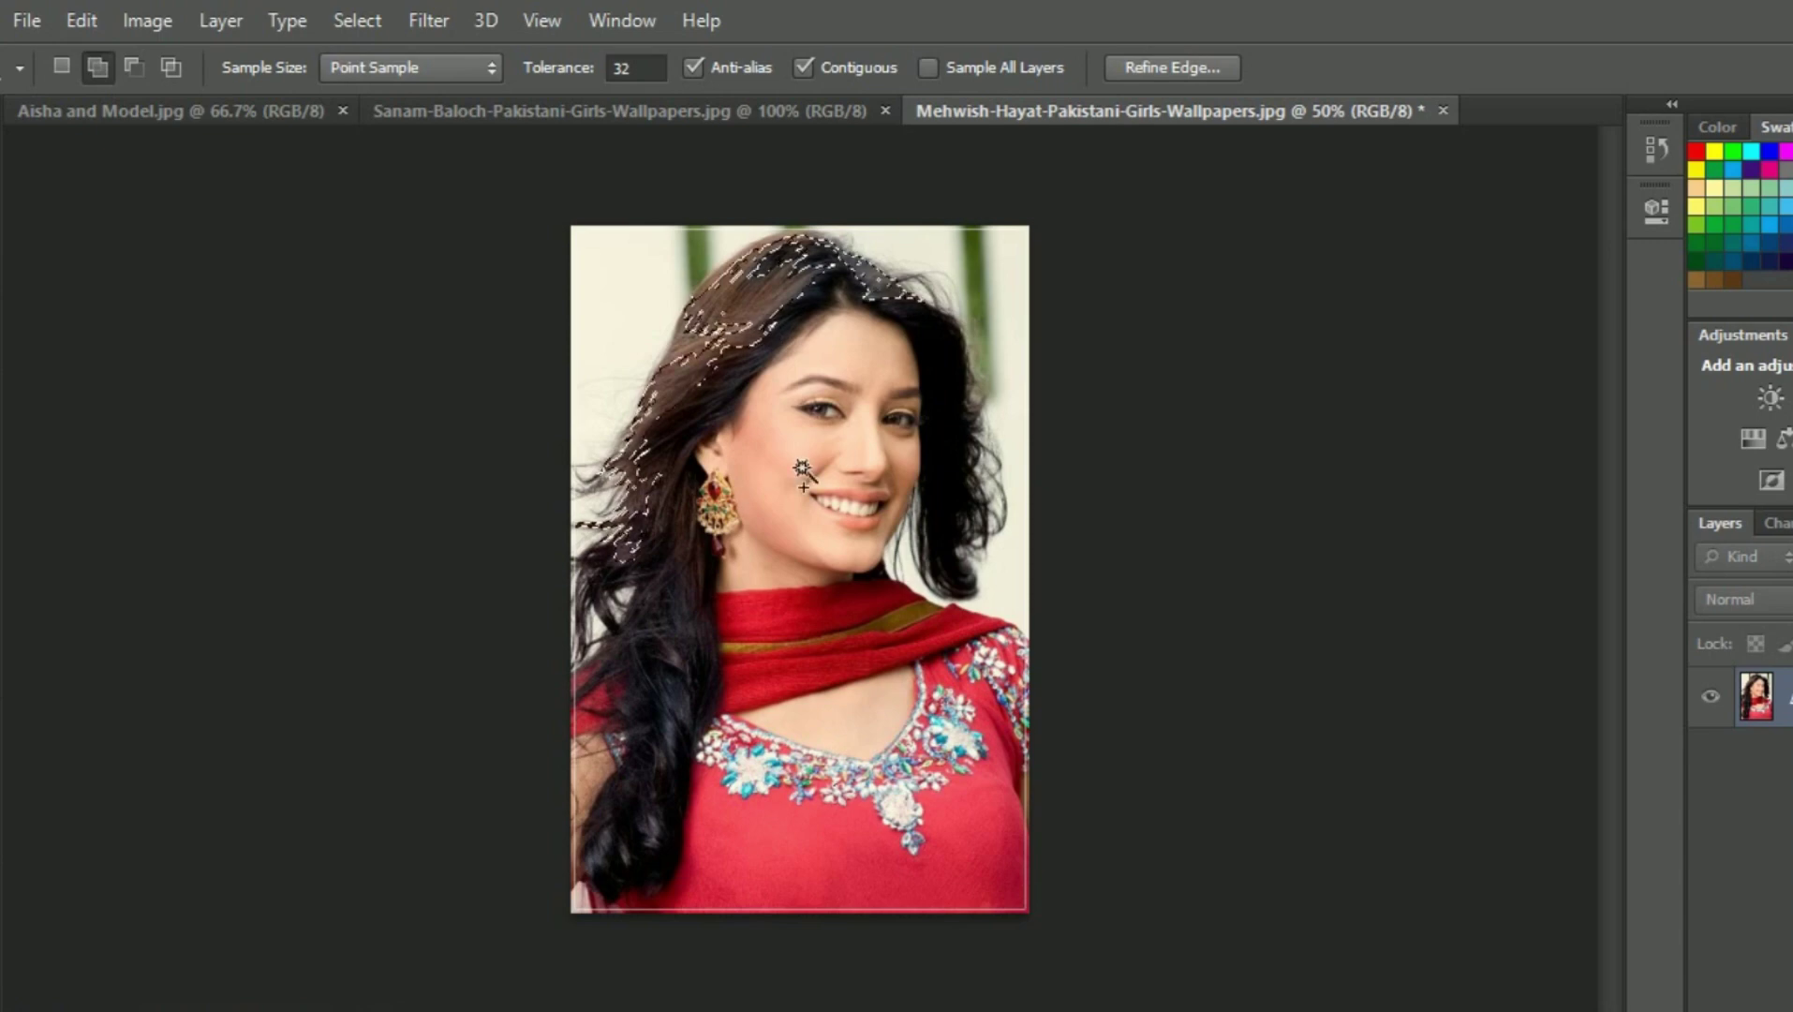
pyautogui.click(780, 328)
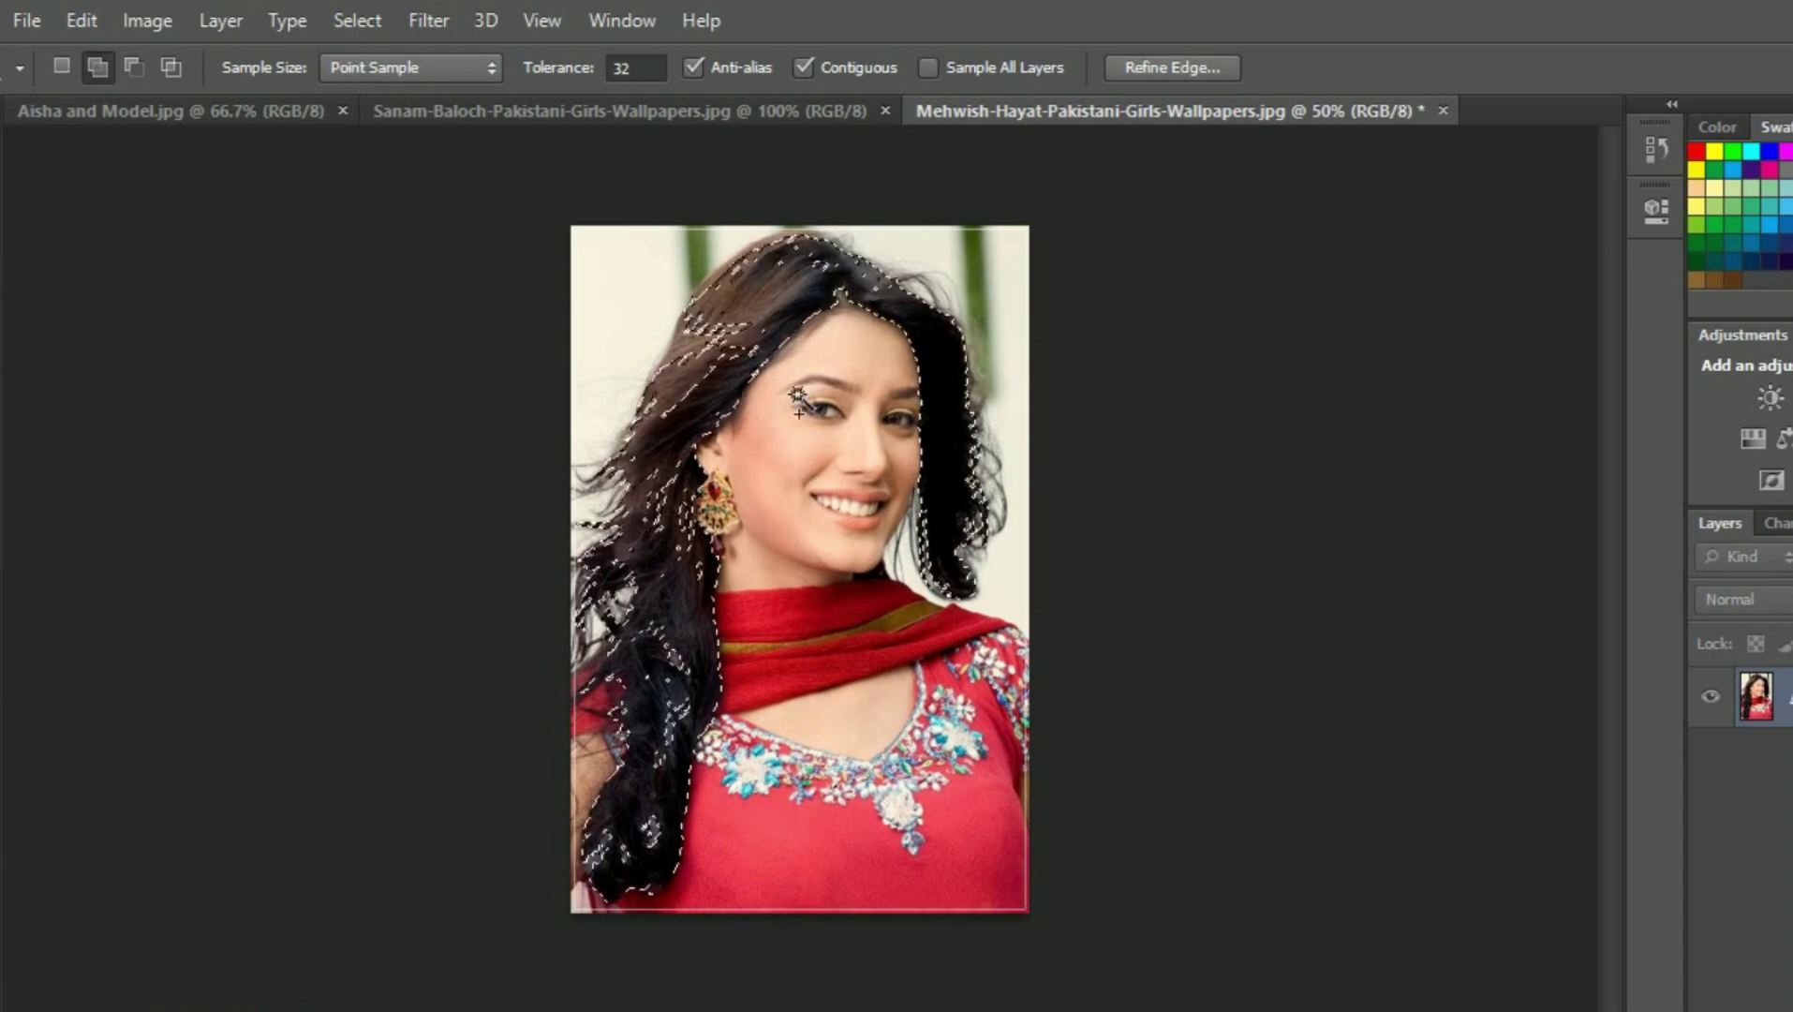
pyautogui.click(769, 469)
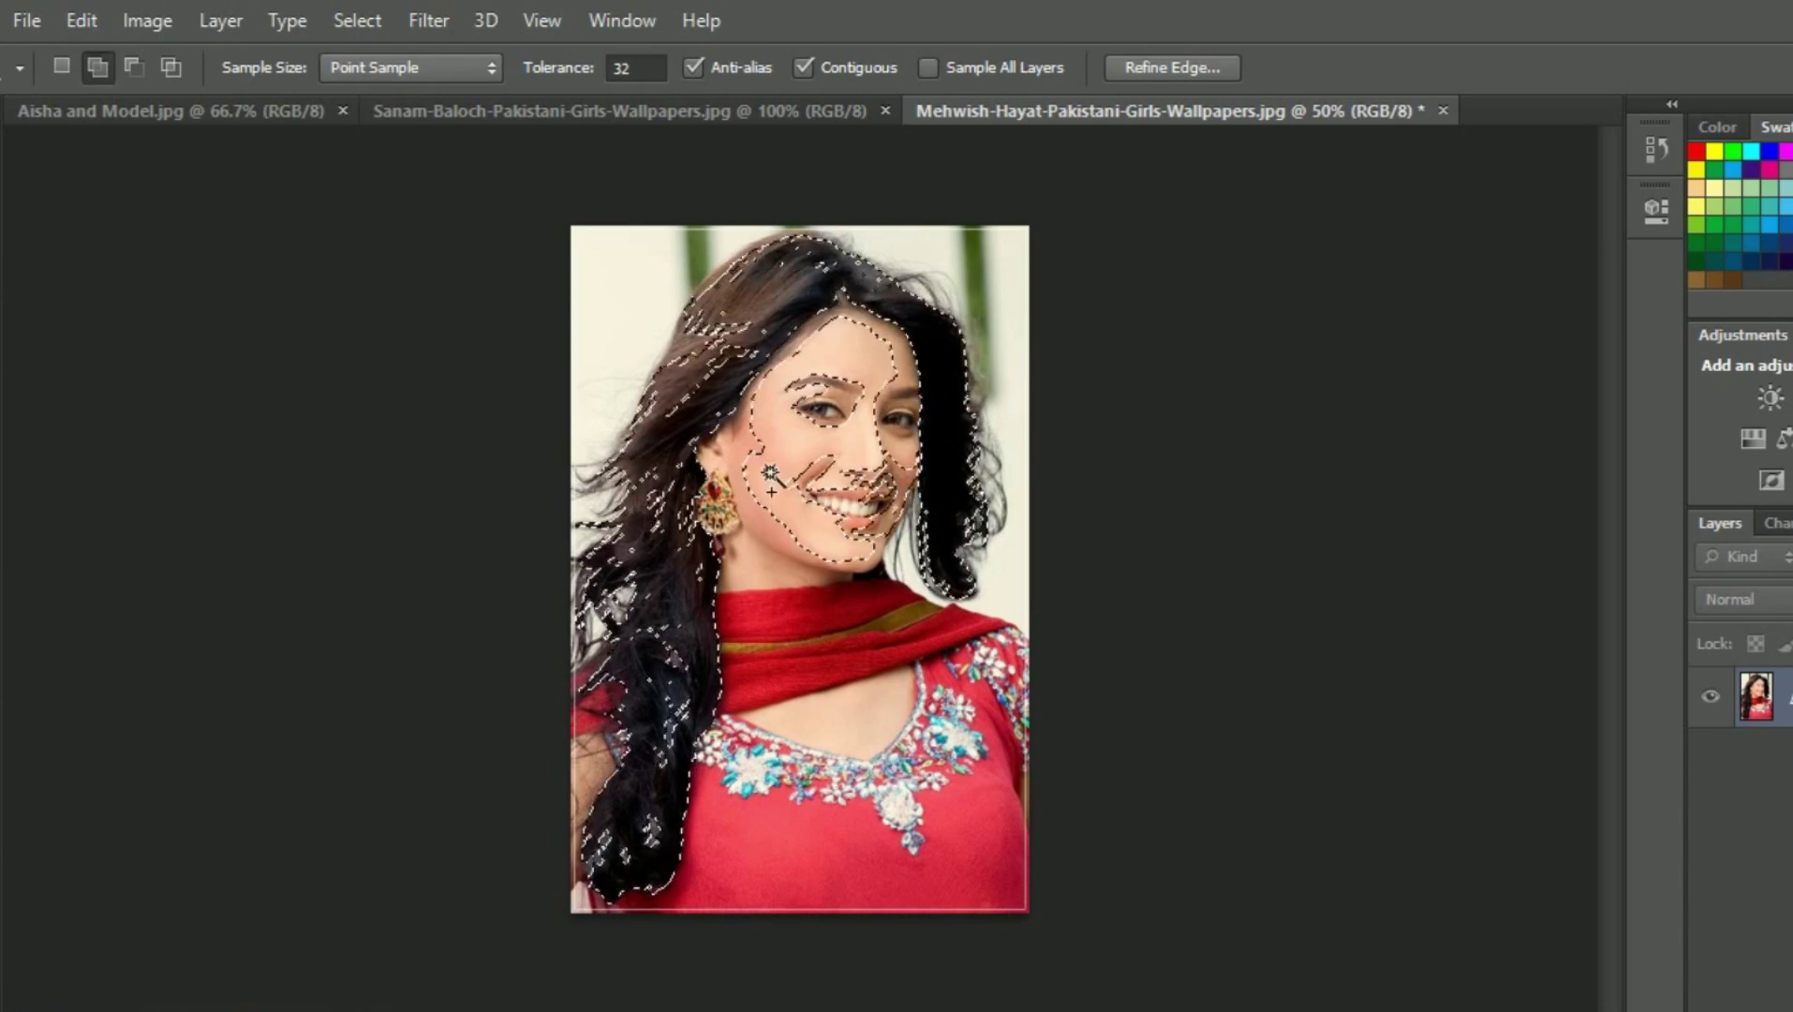
pyautogui.click(829, 543)
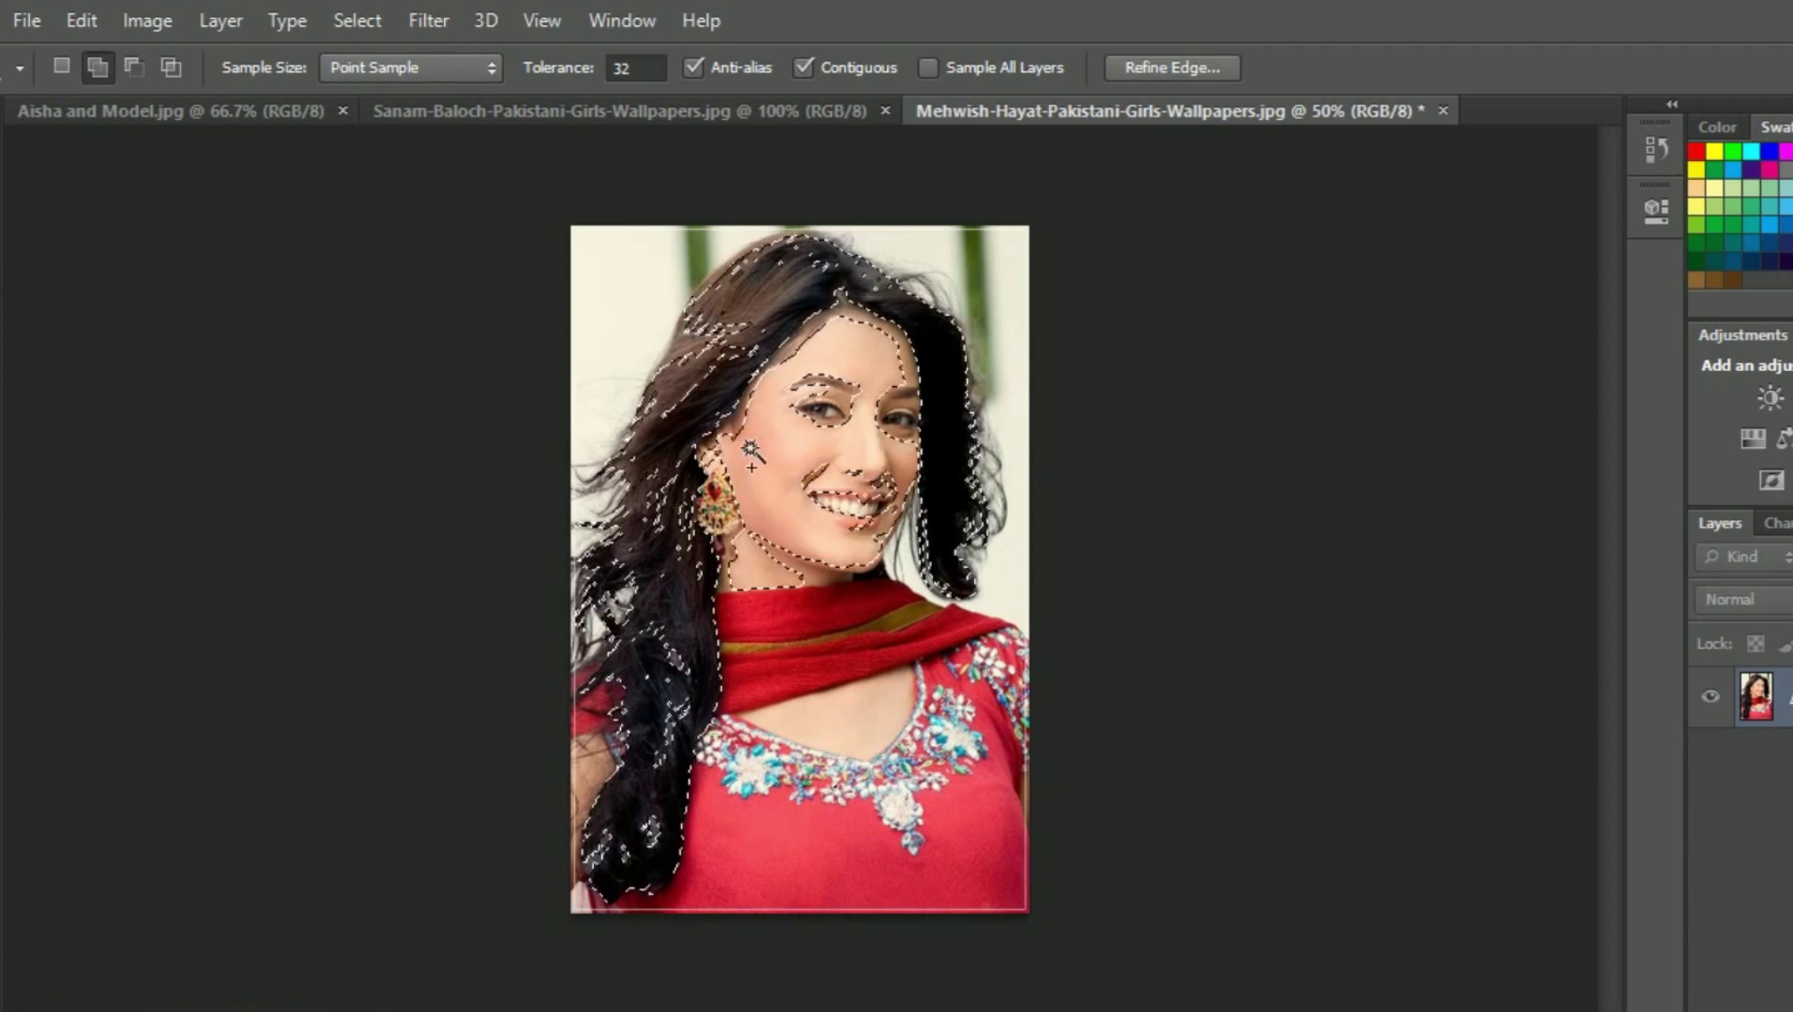
# - Add the scarf's gold band, red scarf, lower dress and background gaps to the selection
pyautogui.click(902, 626)
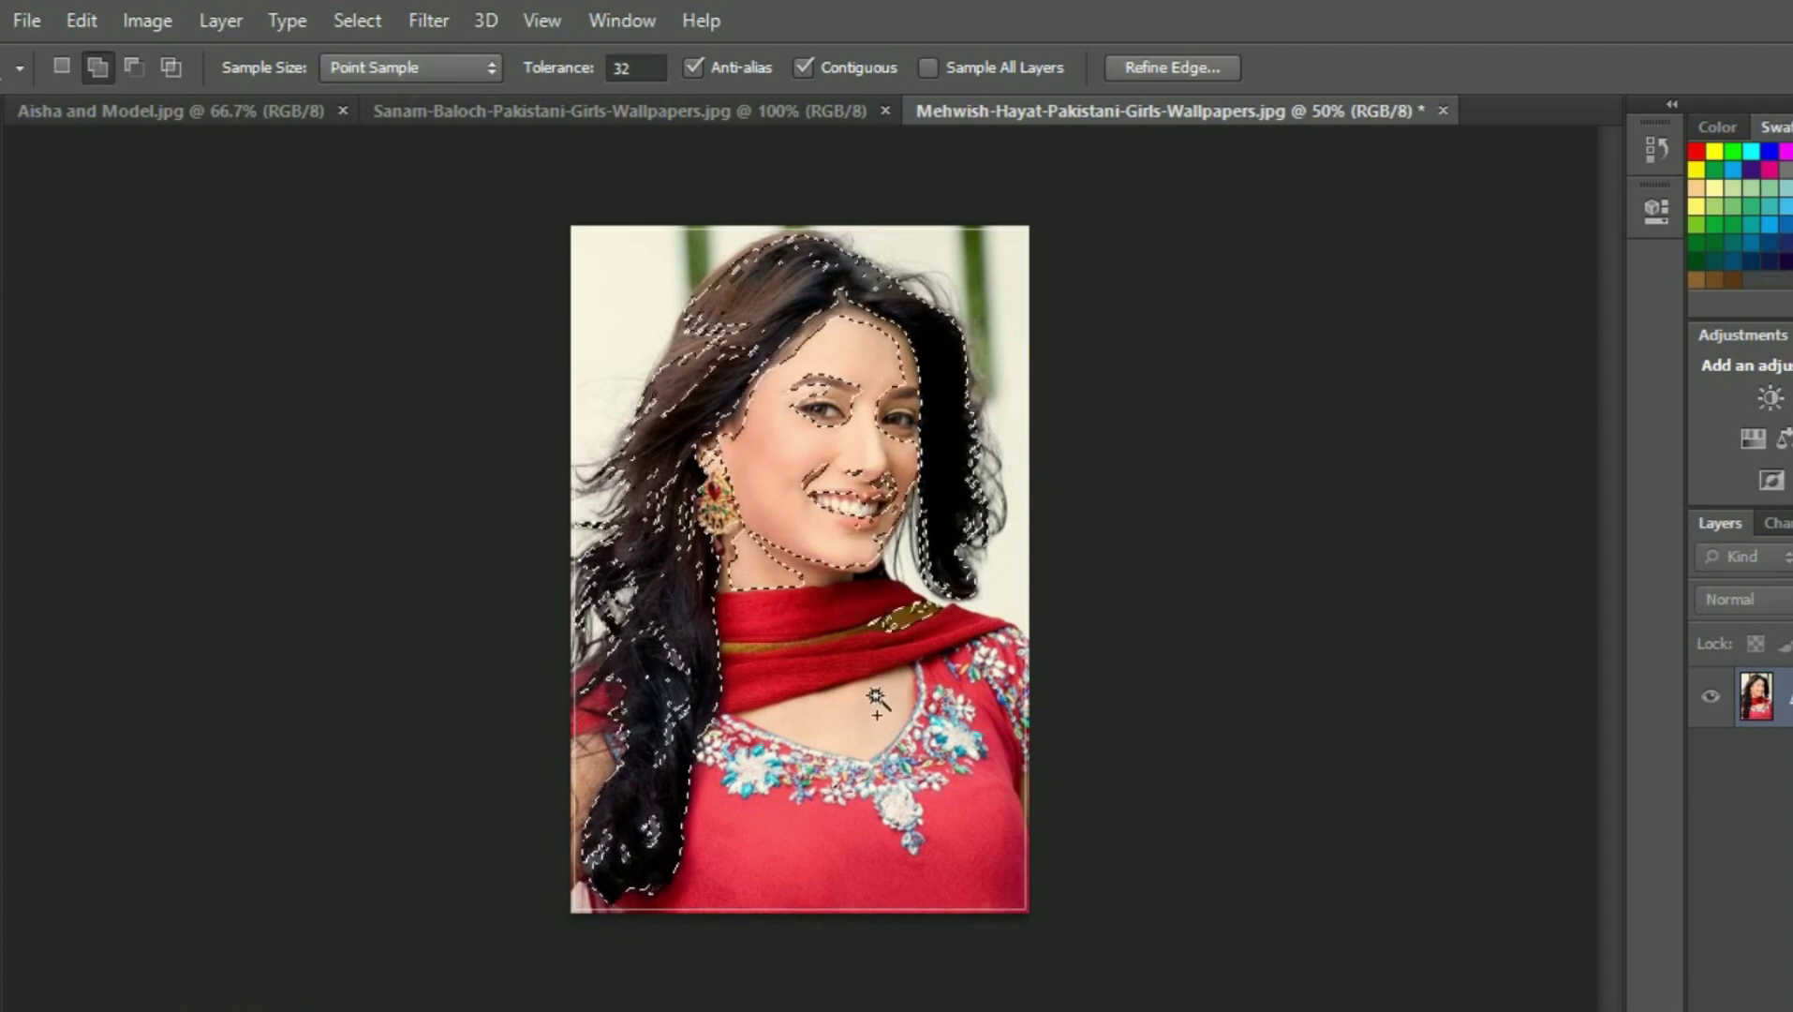
pyautogui.click(824, 639)
pyautogui.click(913, 837)
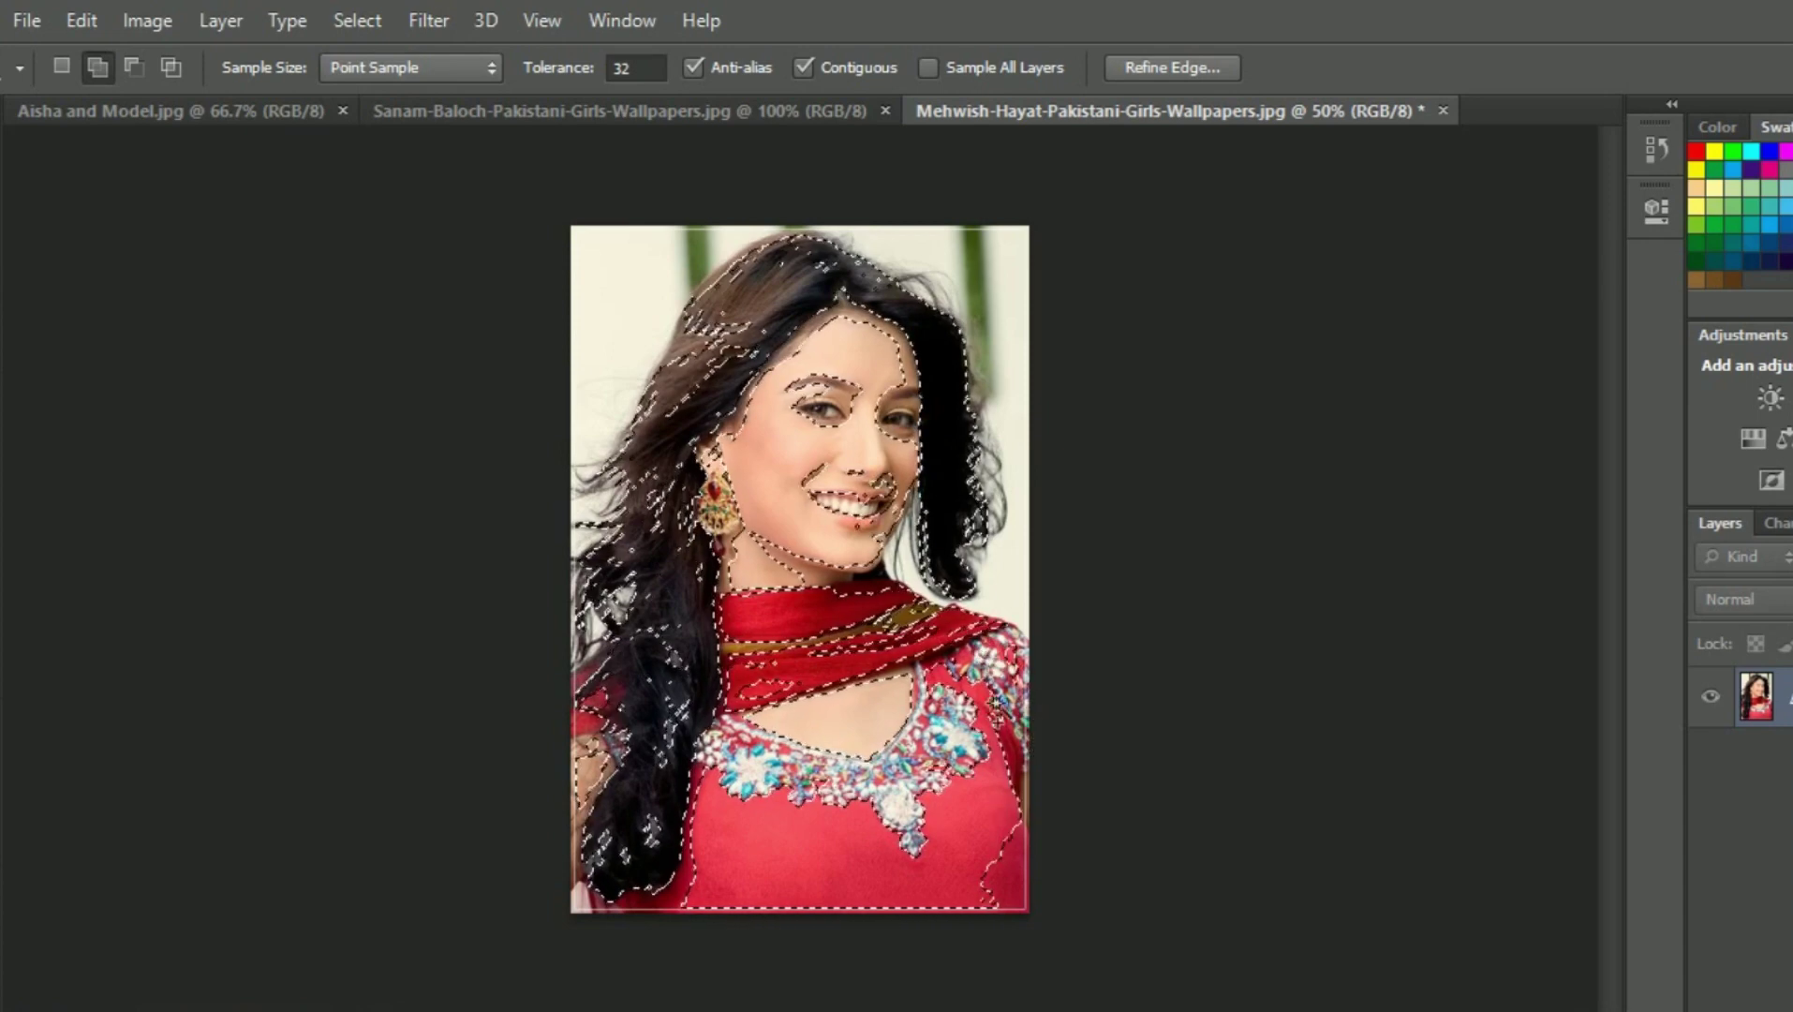
pyautogui.click(908, 502)
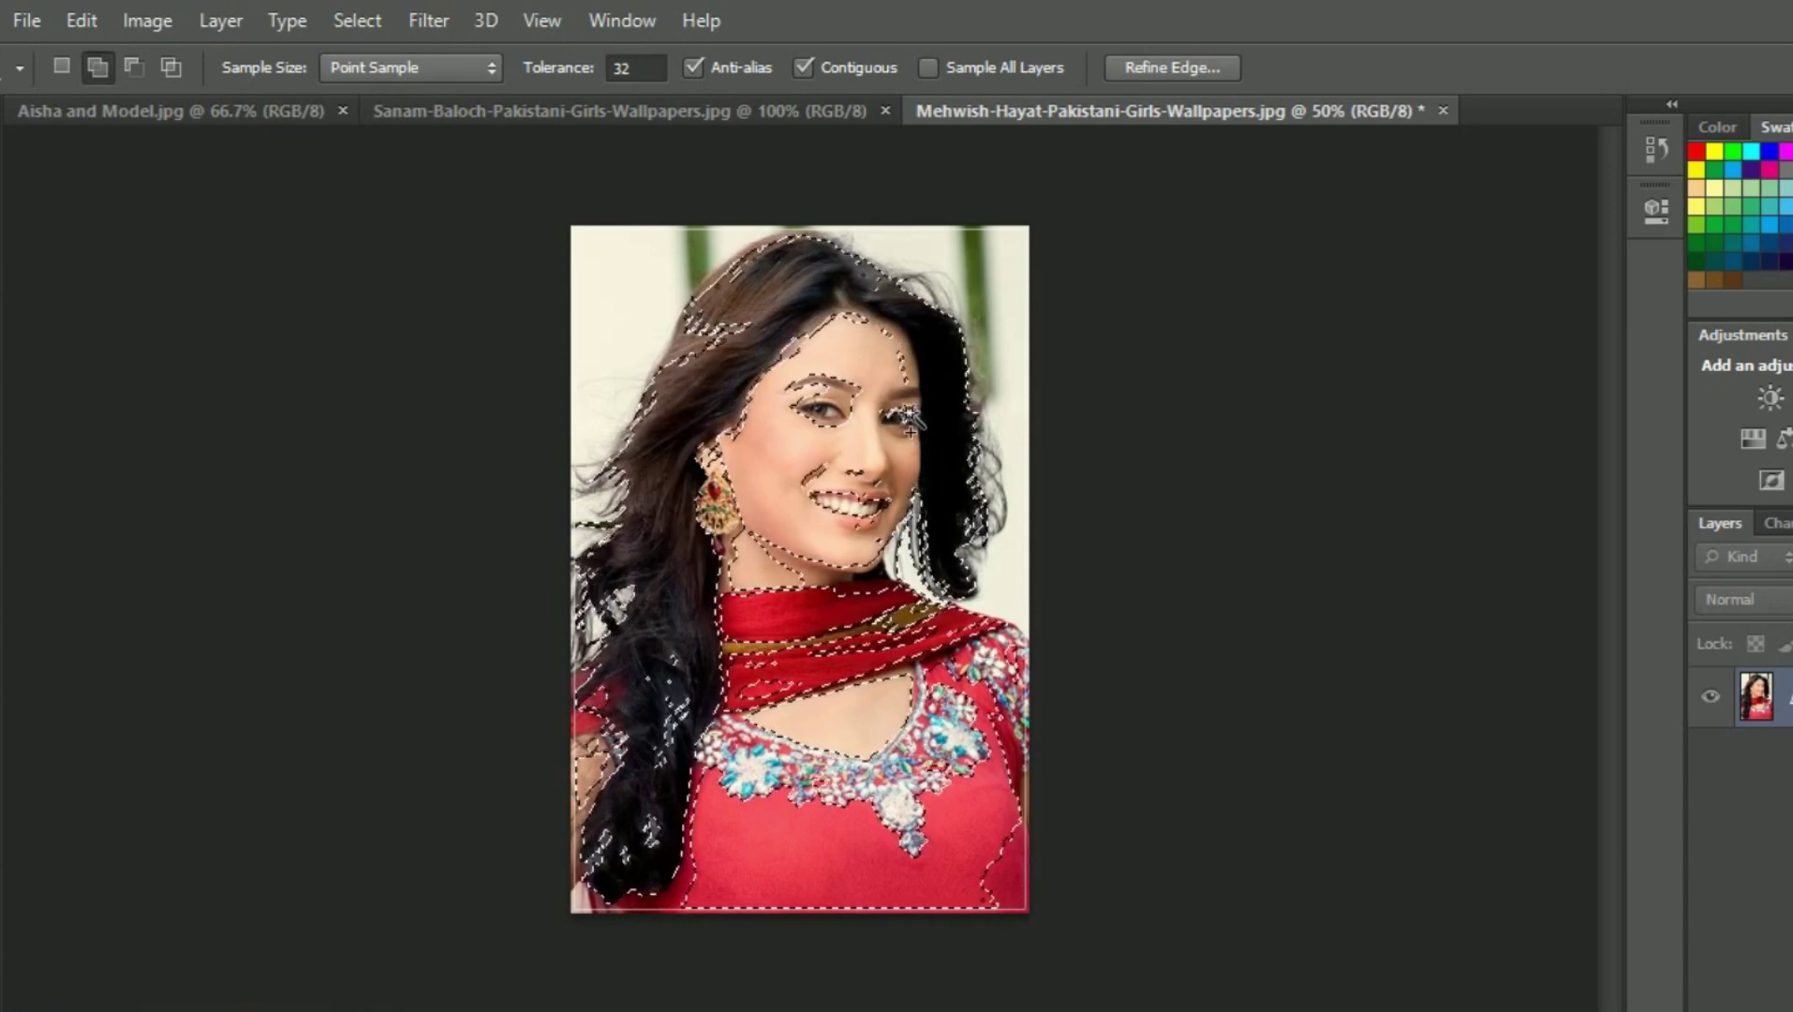
pyautogui.click(908, 419)
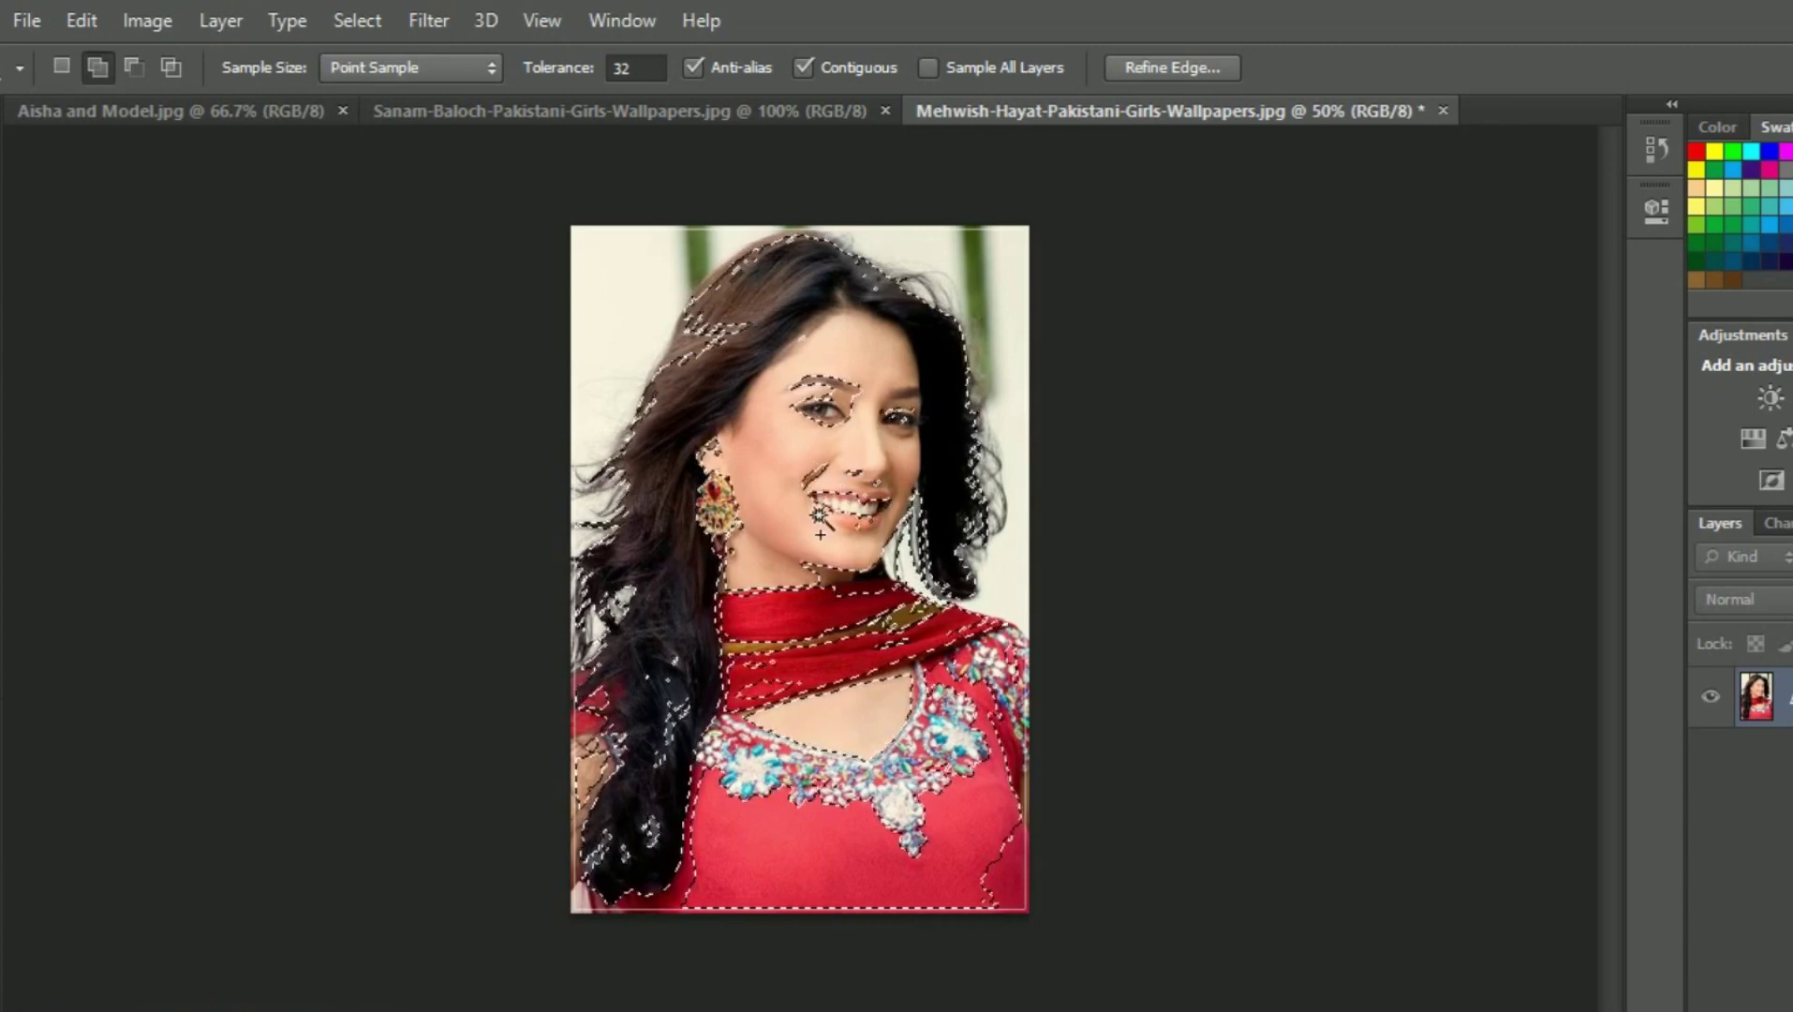
# - Subtract the face skin, left cheek, forehead and neck from the selection
pyautogui.click(135, 66)
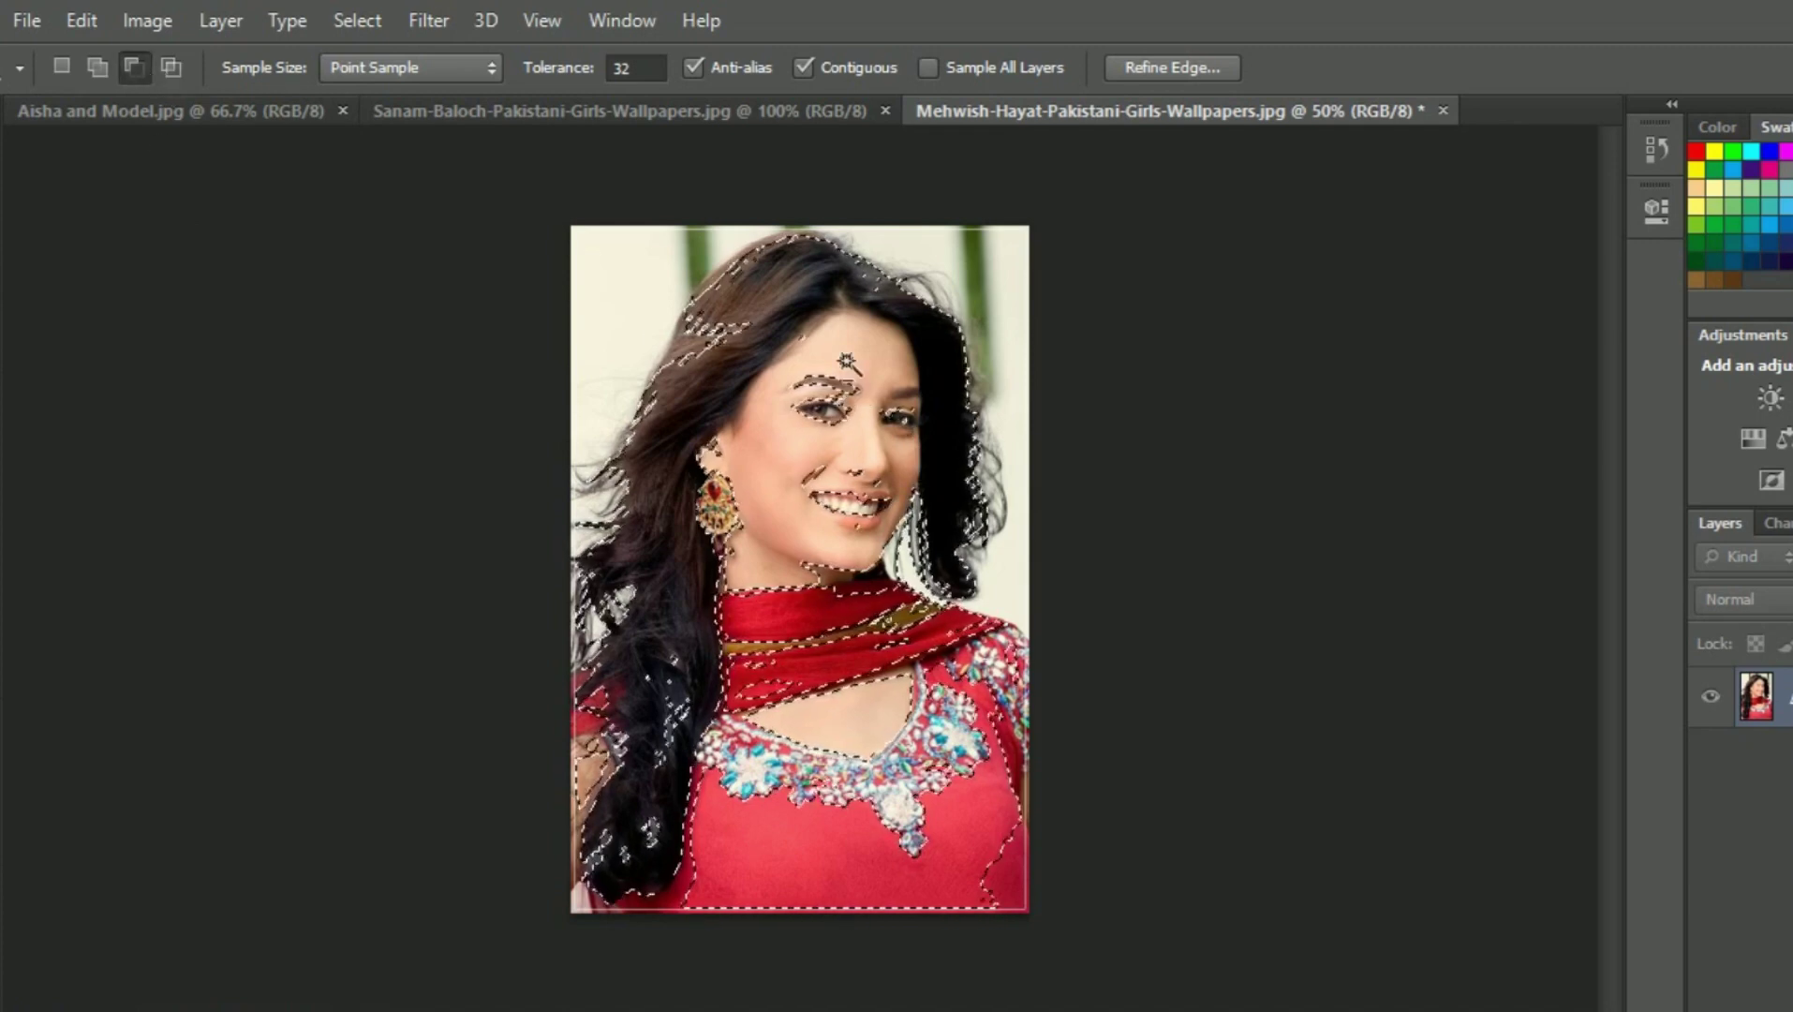
pyautogui.click(871, 407)
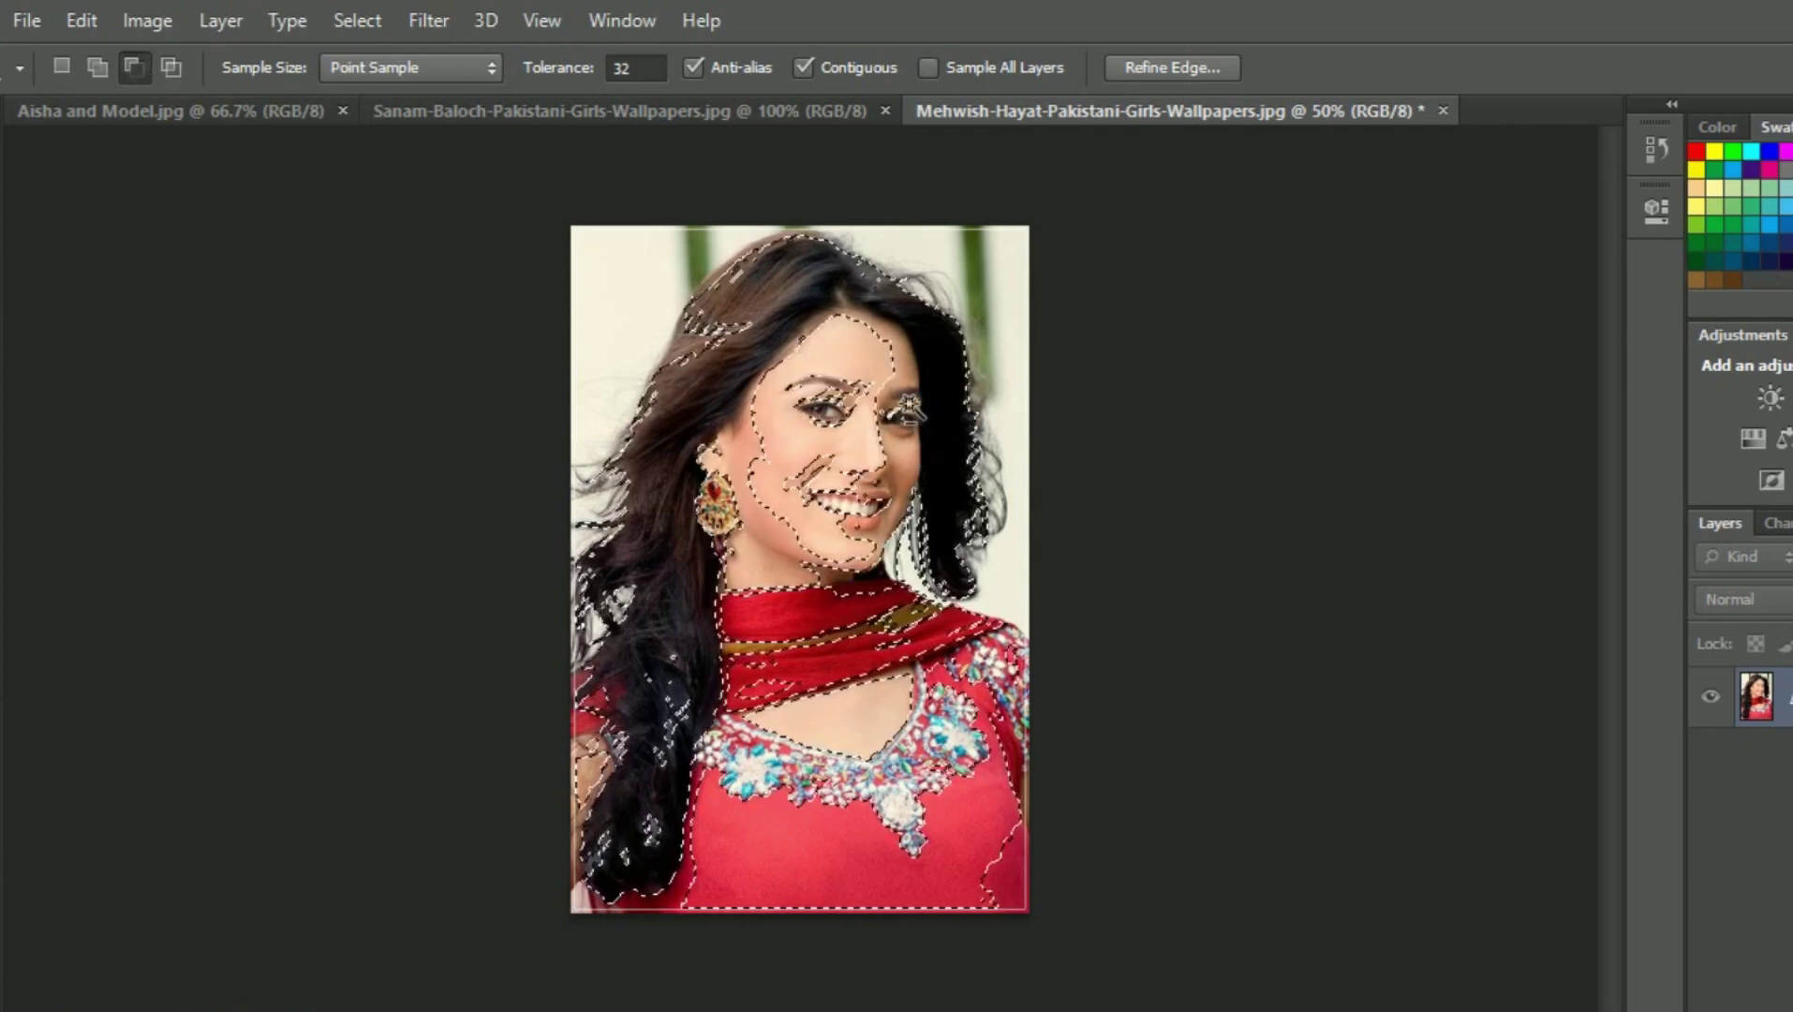
pyautogui.click(764, 513)
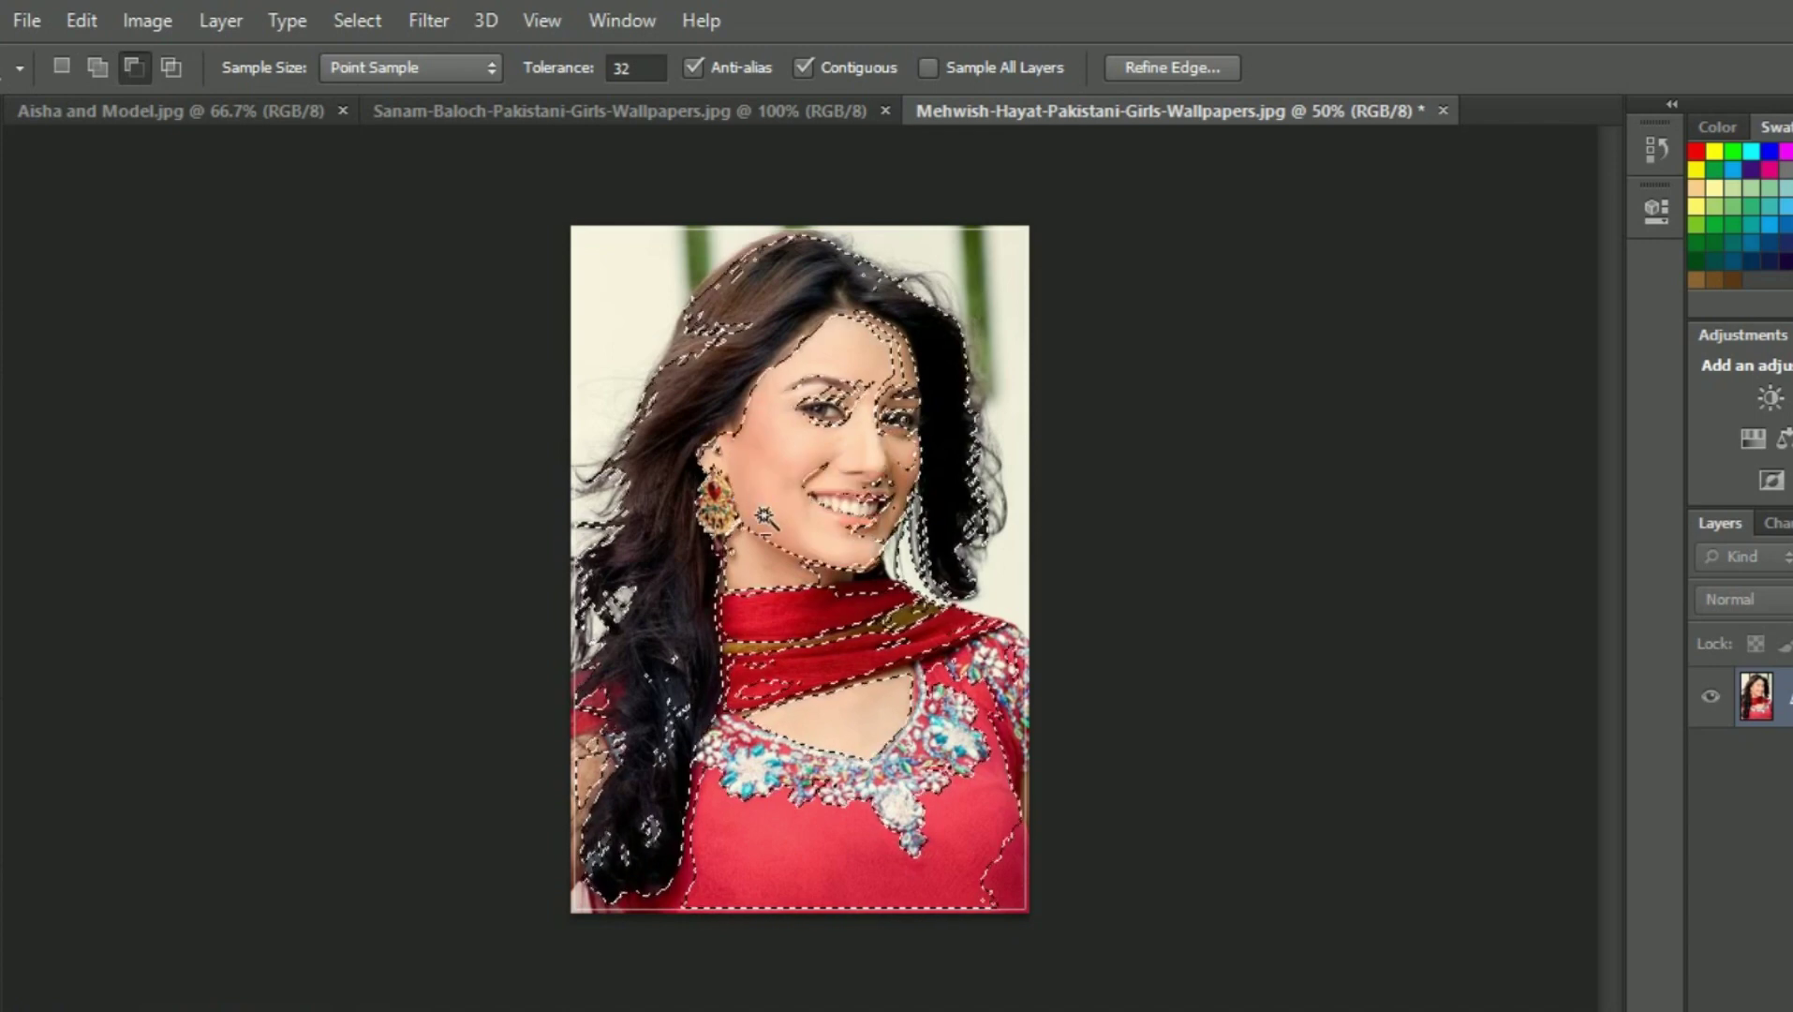
pyautogui.click(842, 296)
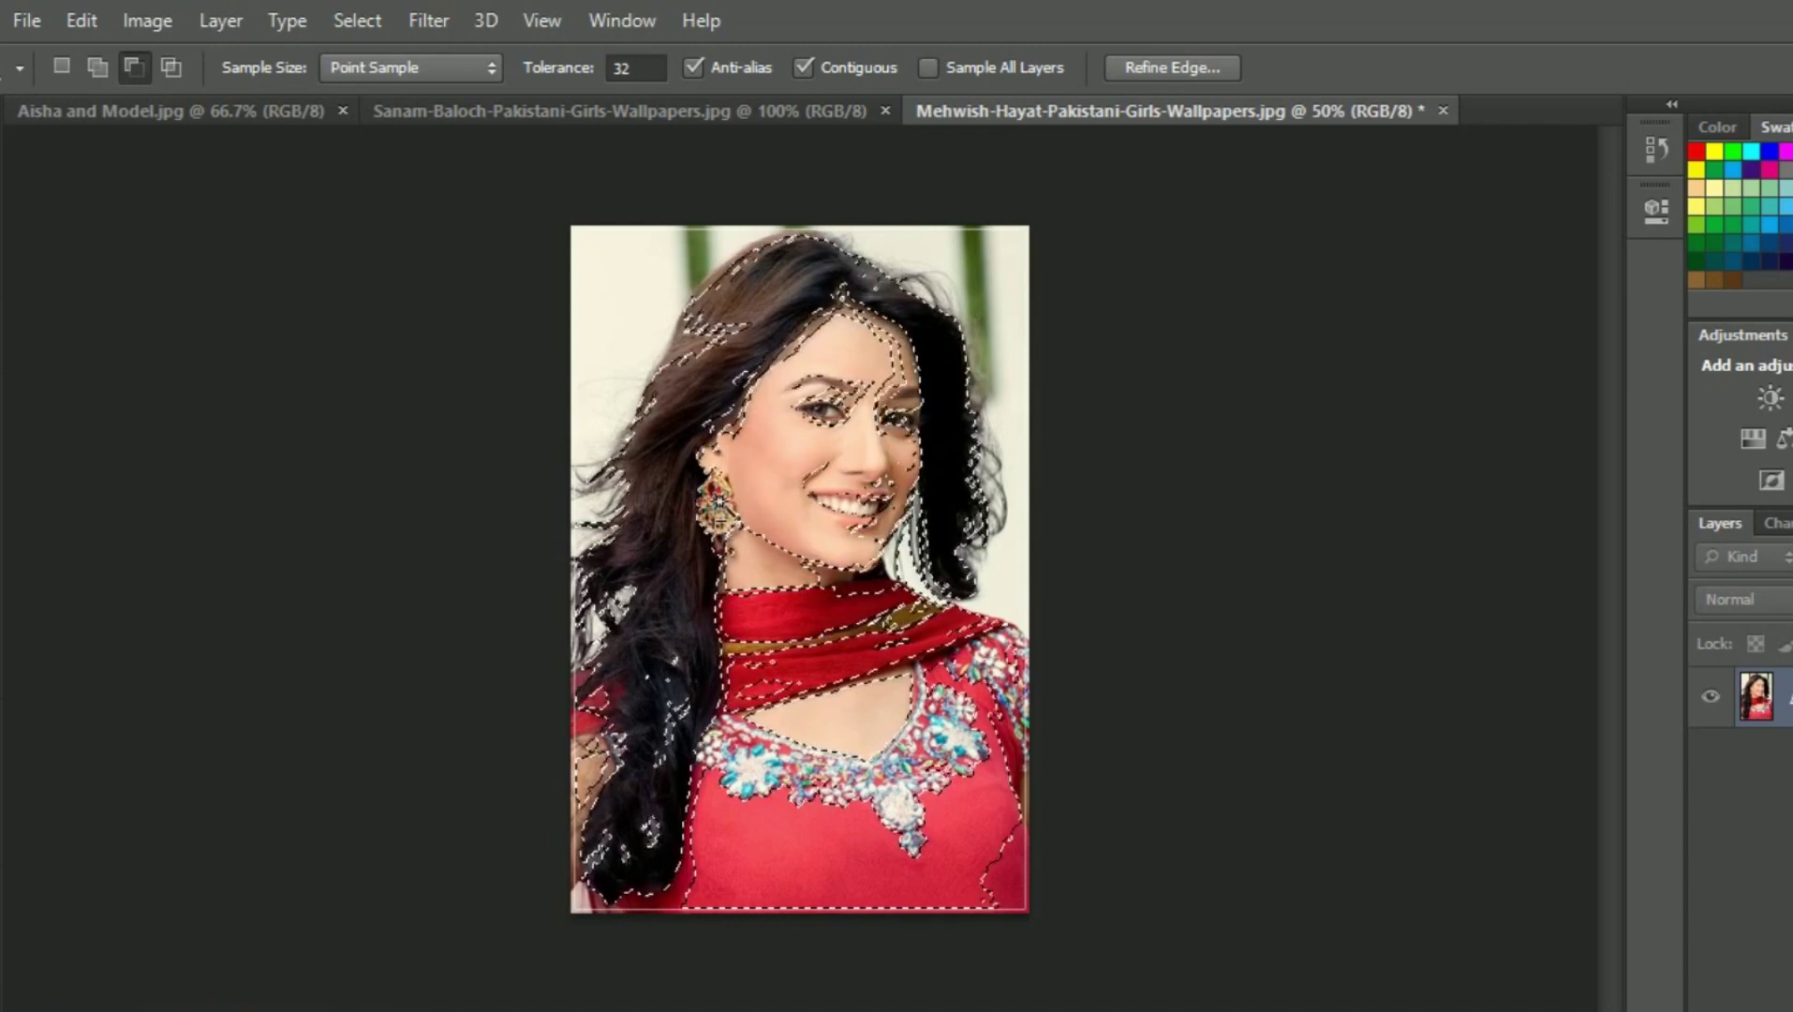
pyautogui.click(804, 578)
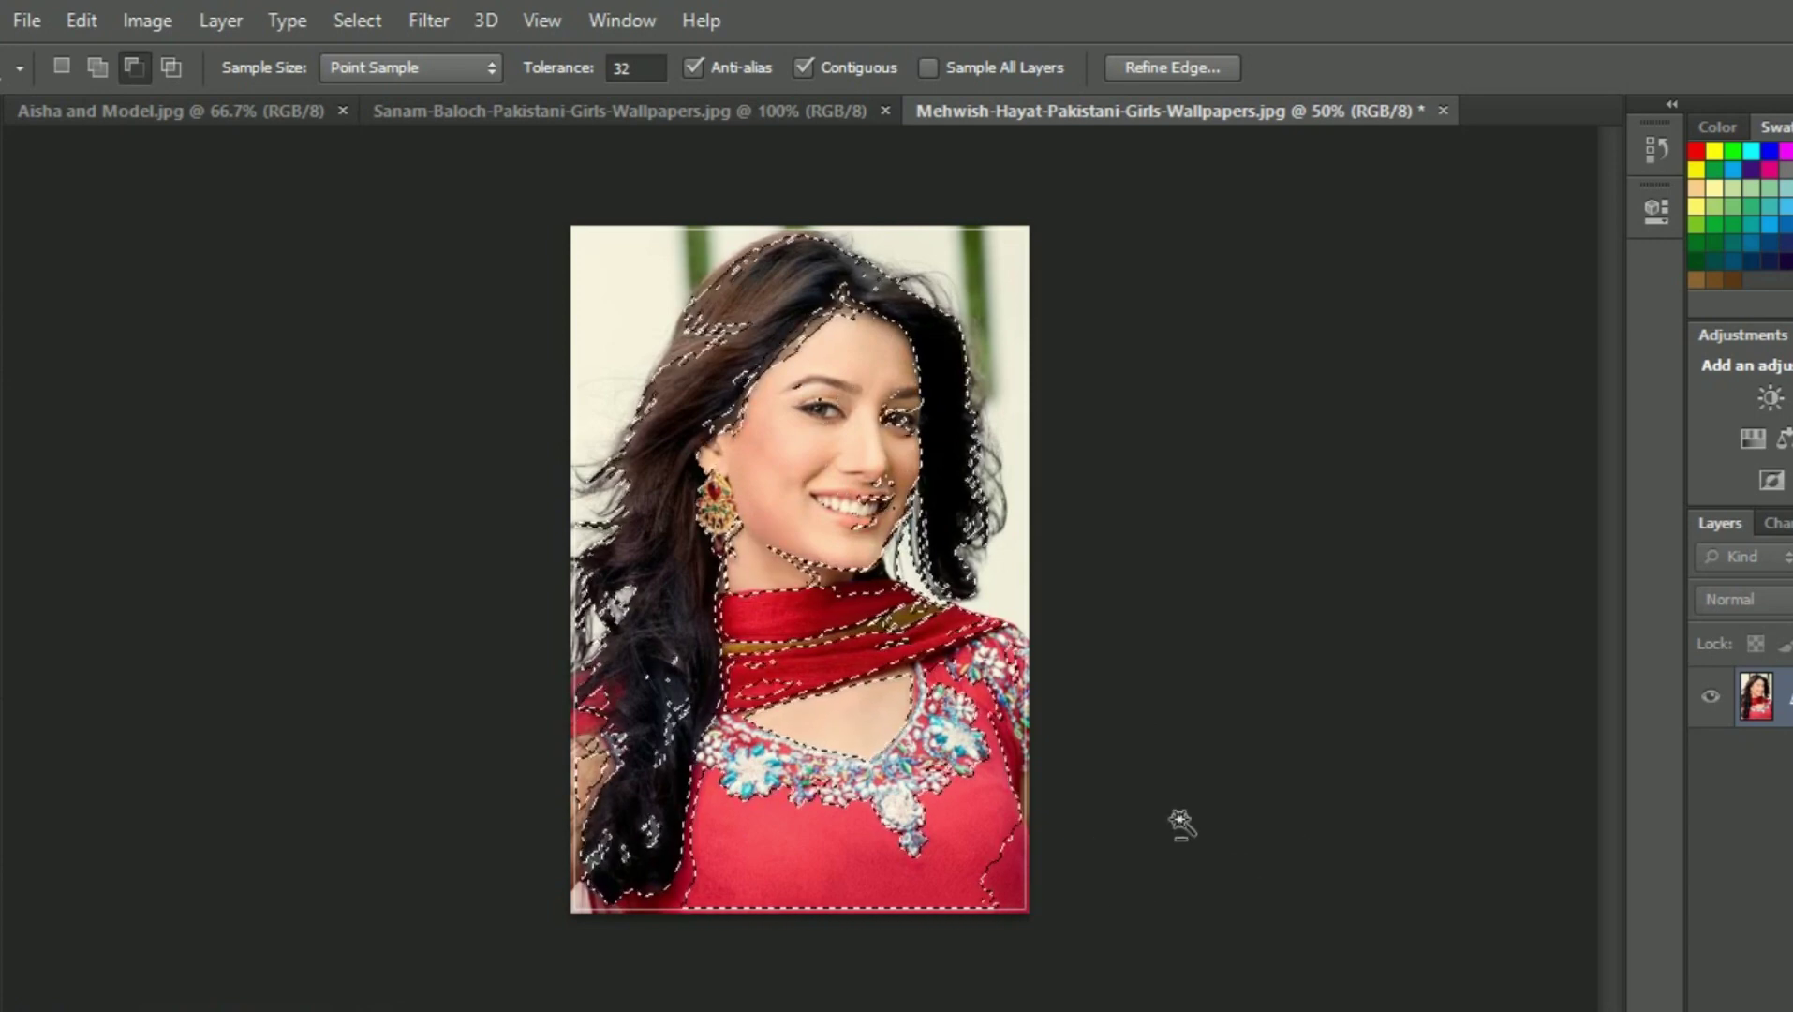
# - Remove part of the upper-left hair, then add the dark hair on her right side
pyautogui.click(678, 342)
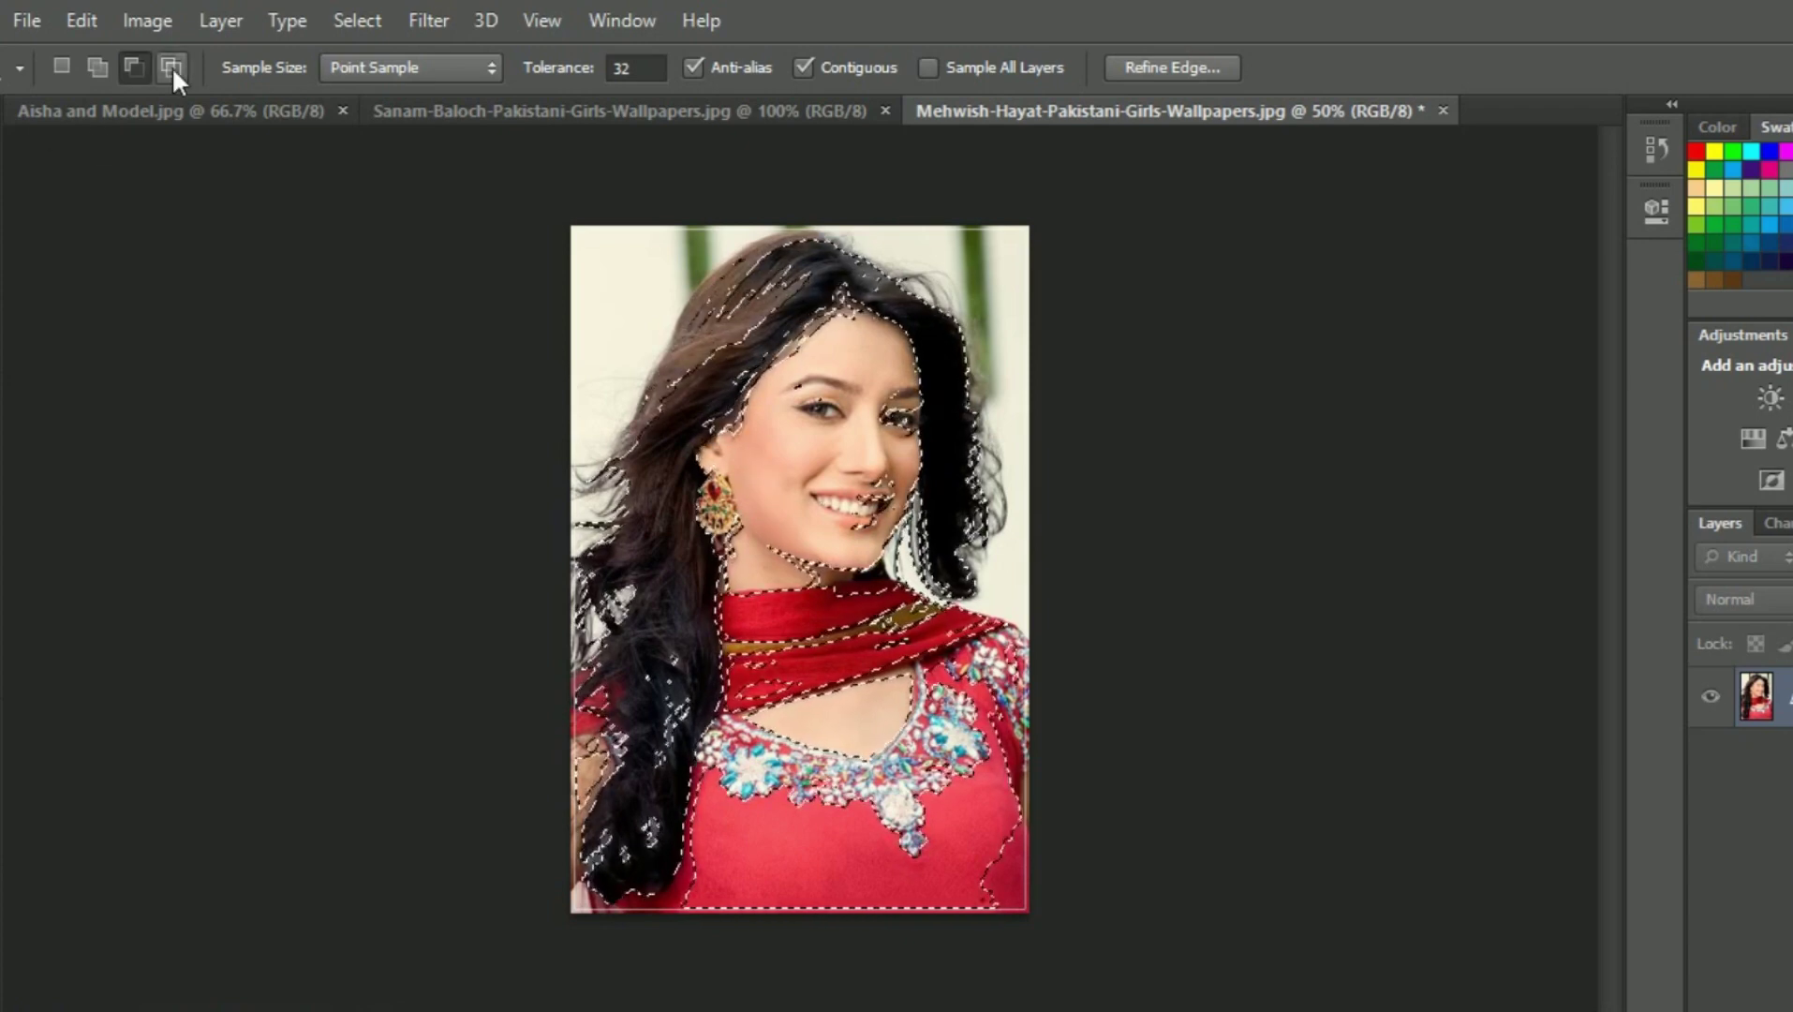
pyautogui.click(99, 68)
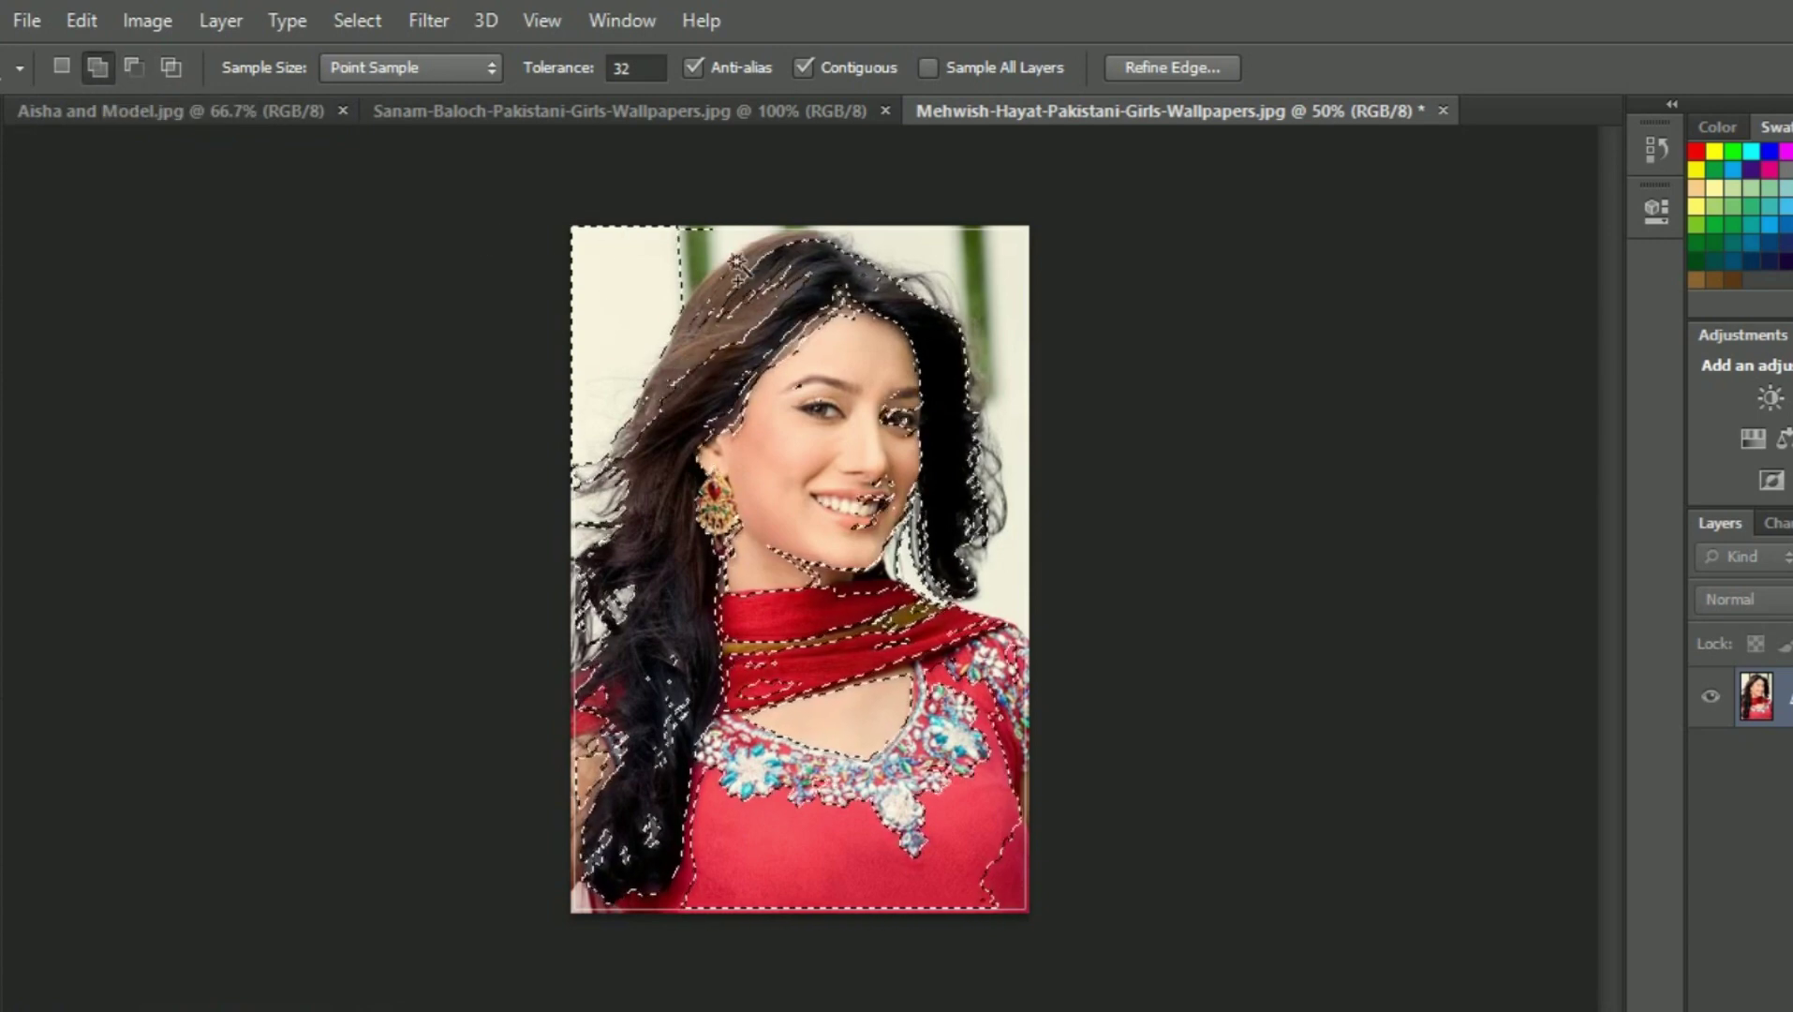
pyautogui.click(910, 319)
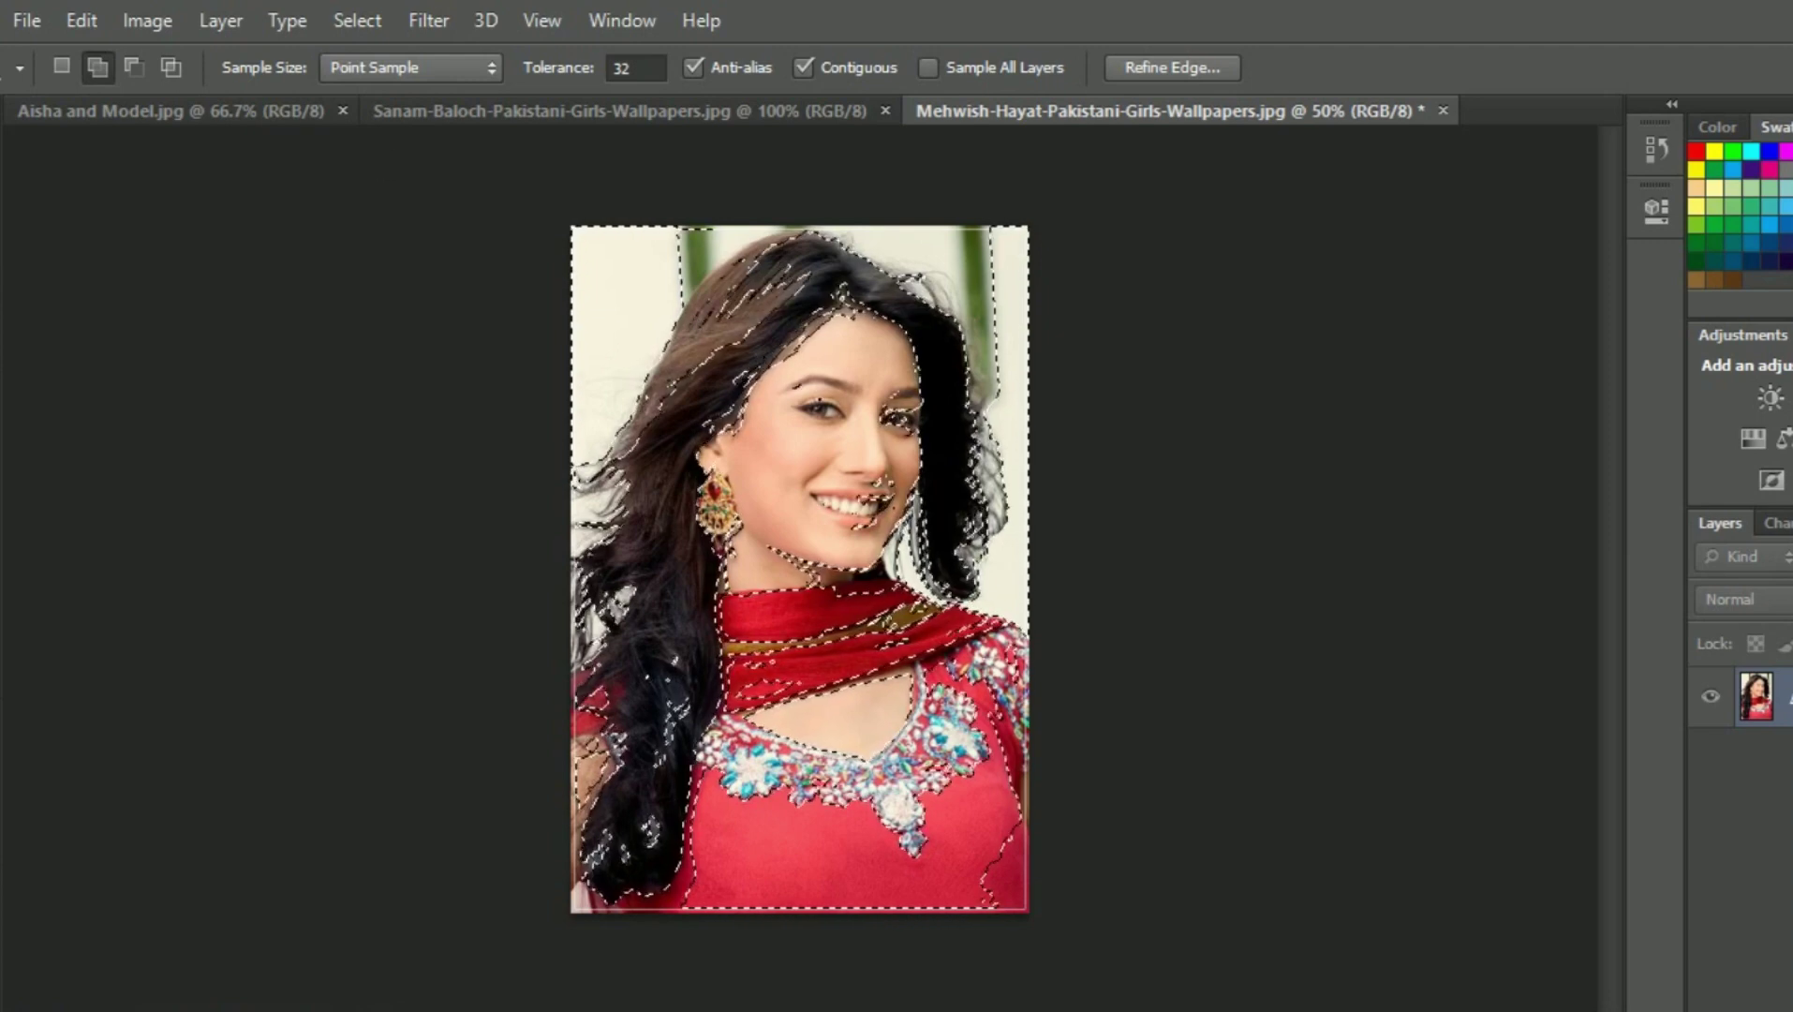
# - Clear the selection with the Rectangular Marquee (M) and switch to the Quick Selection Tool
pyautogui.rightClick(5, 272)
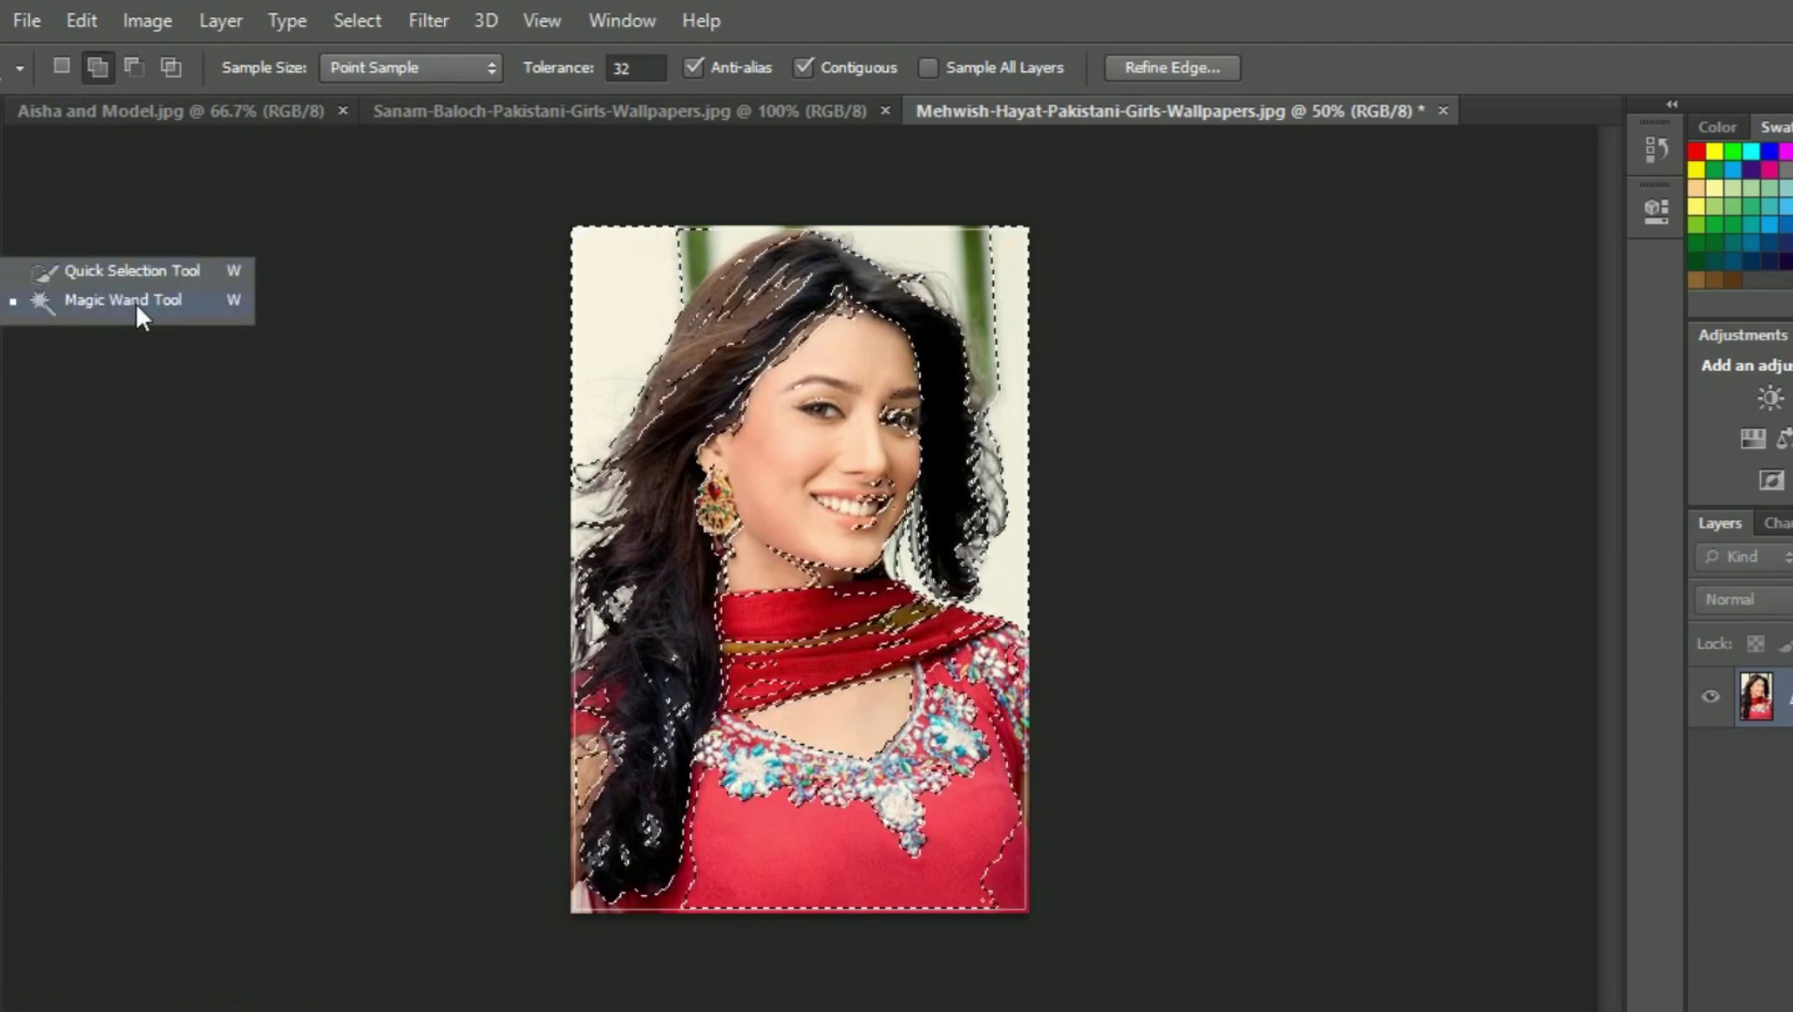
pyautogui.press('m')
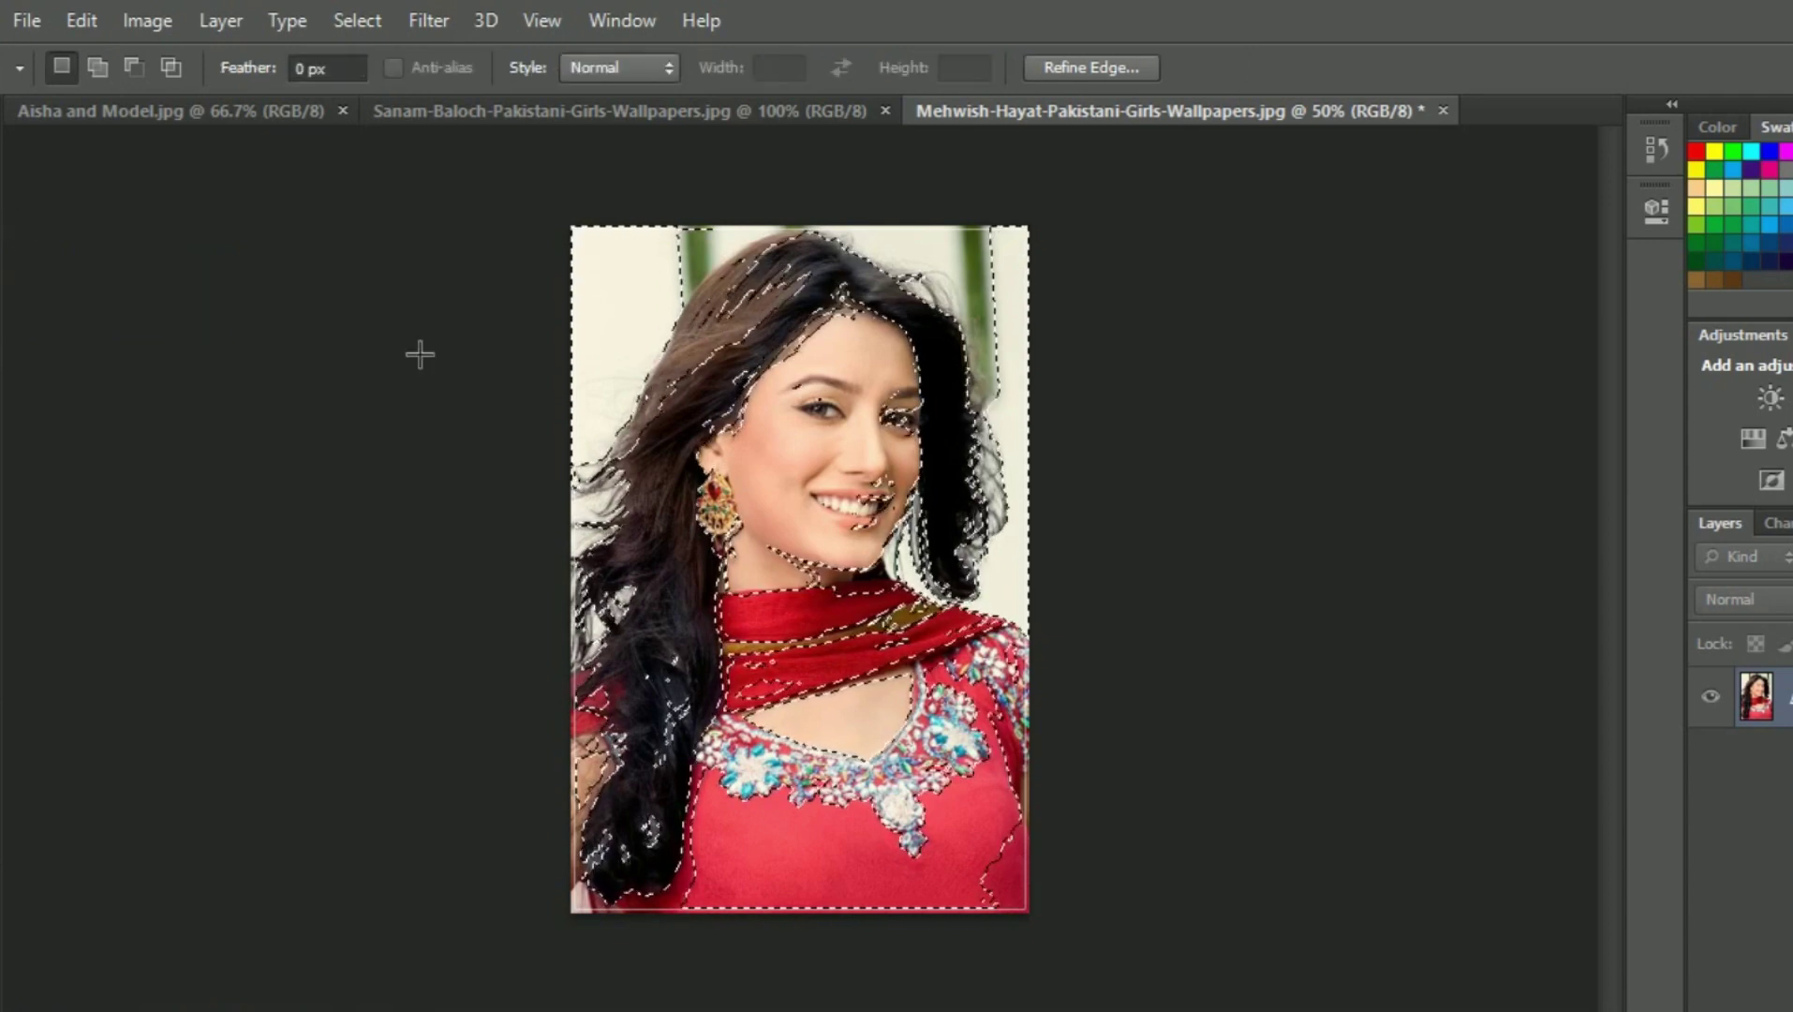
pyautogui.click(589, 332)
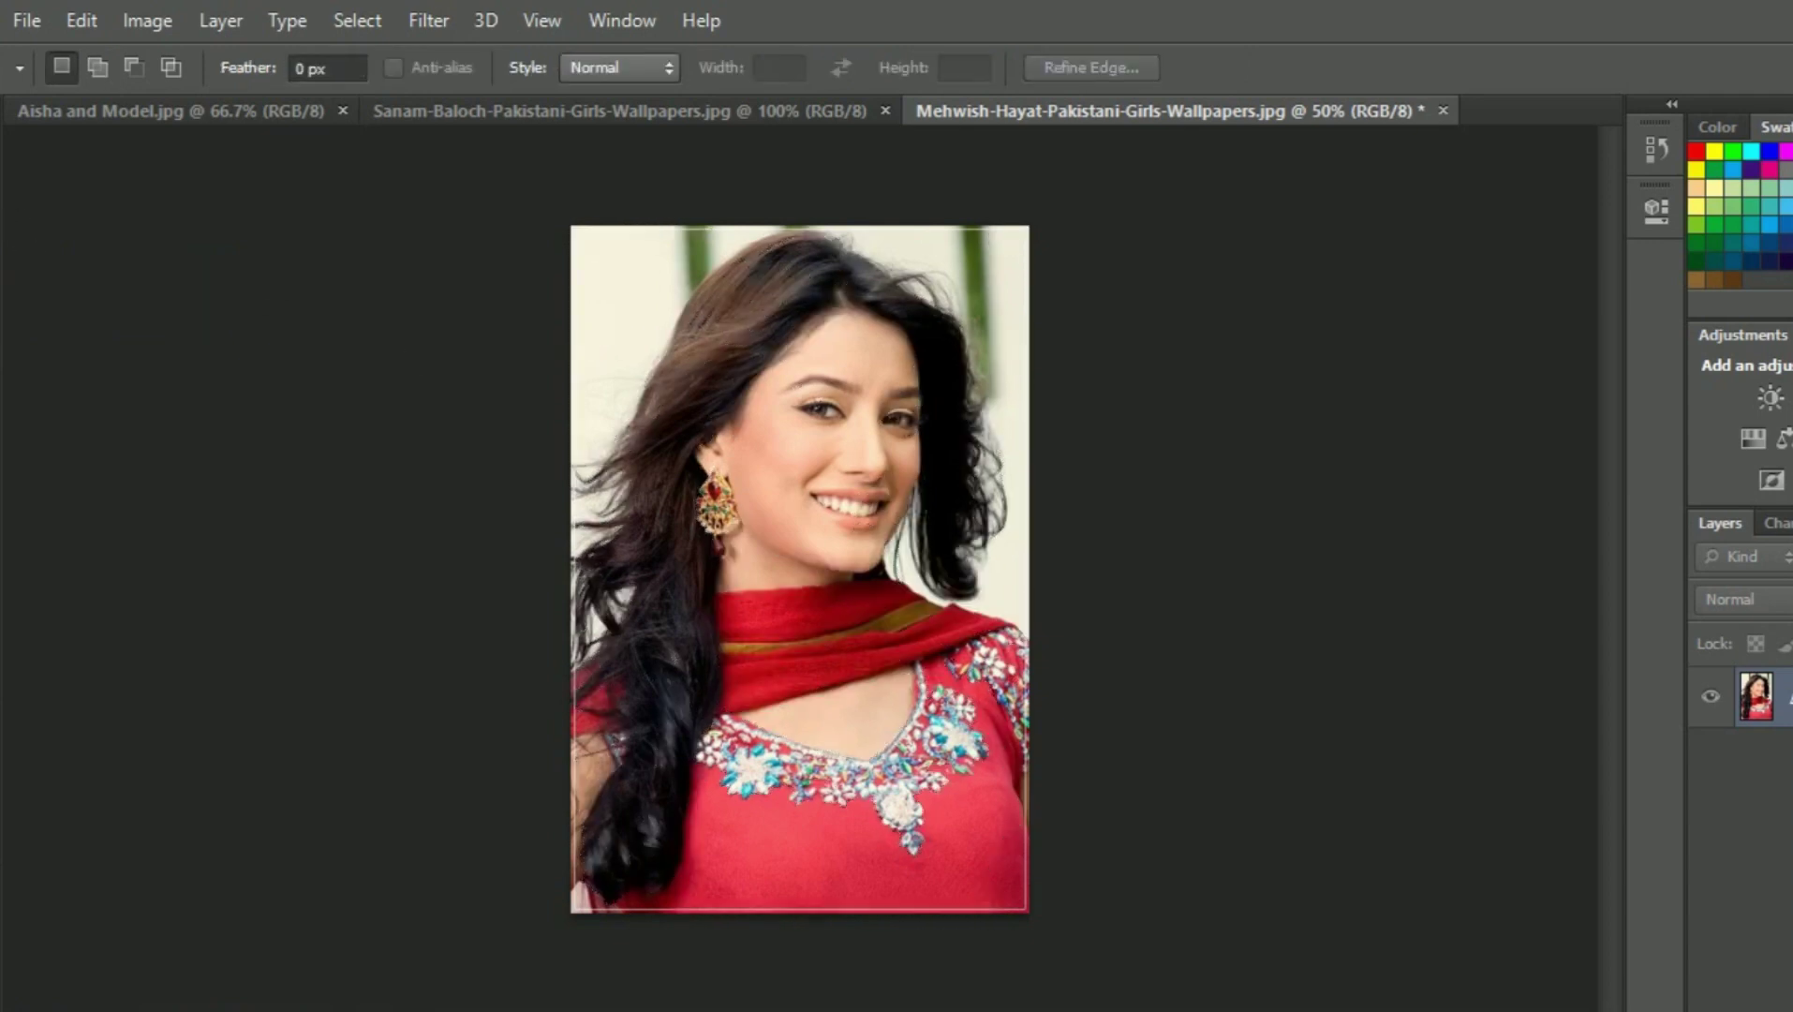
pyautogui.click(12, 274)
pyautogui.click(72, 274)
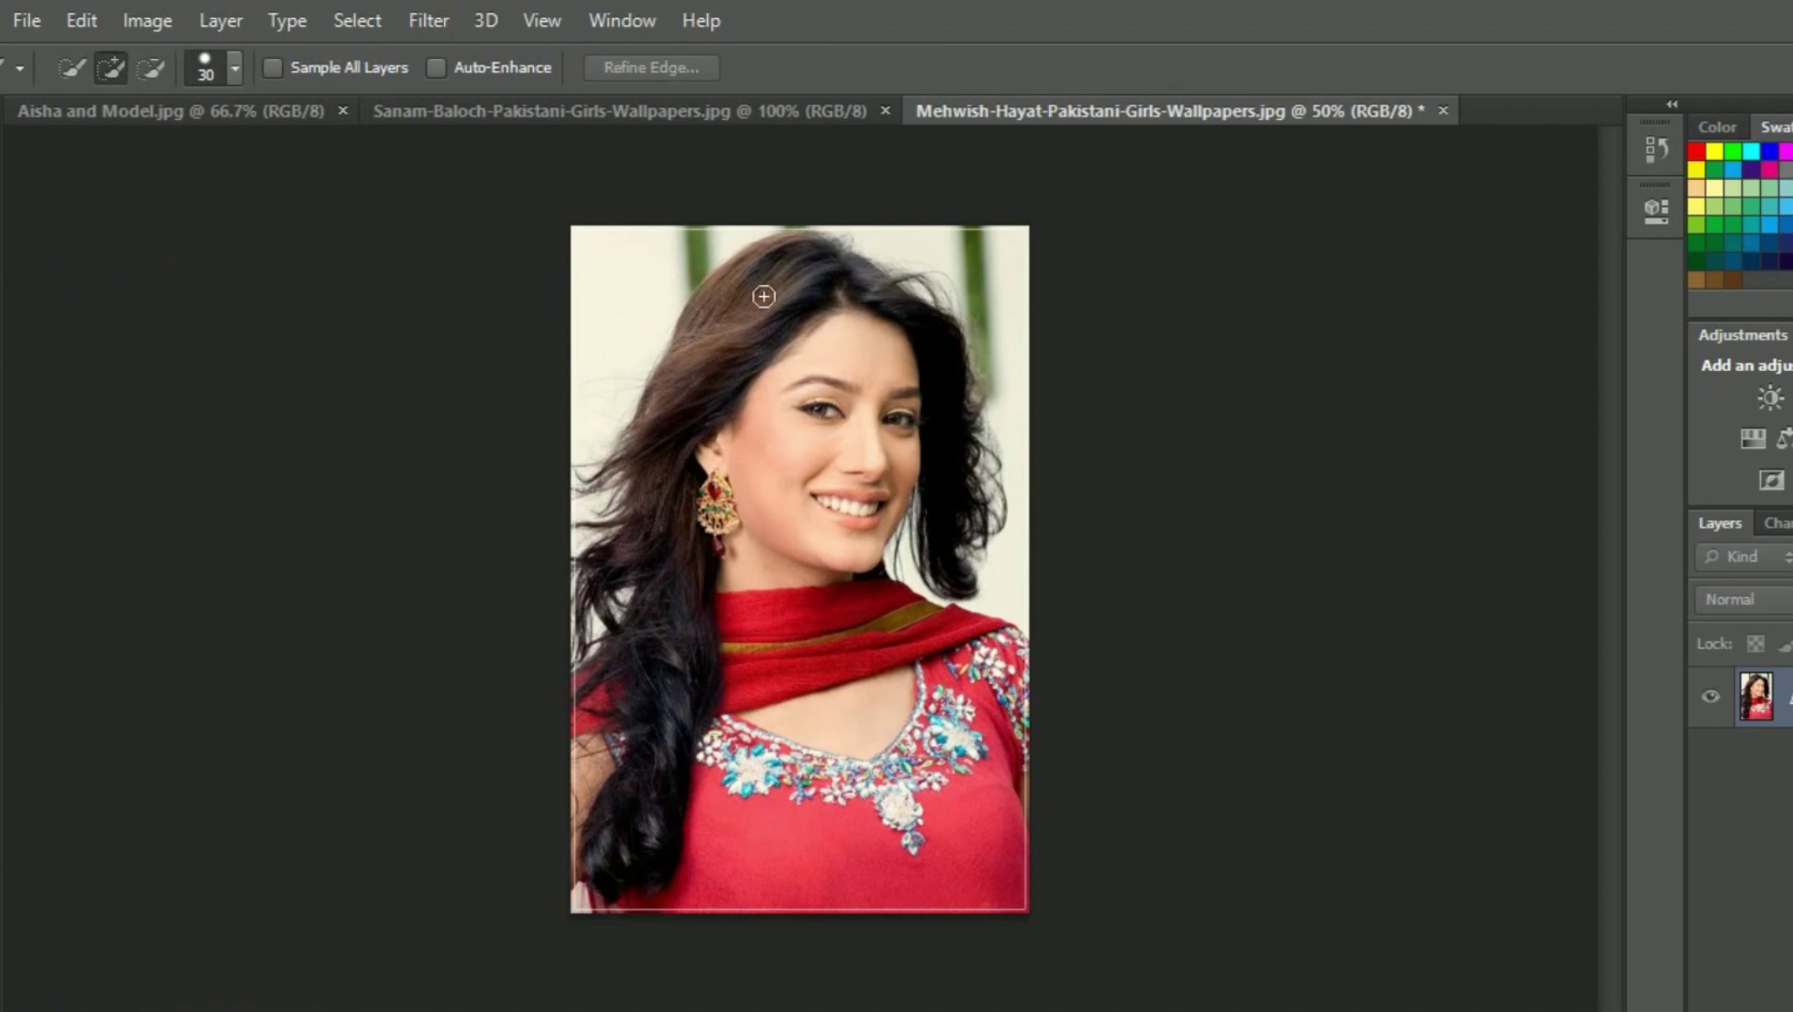
# - Brush over the face, hair, scarf, right side and left background until everything is selected
pyautogui.moveTo(760, 292)
pyautogui.mouseDown()
pyautogui.moveTo(751, 678)
pyautogui.moveTo(744, 320)
pyautogui.moveTo(620, 876)
pyautogui.mouseUp()
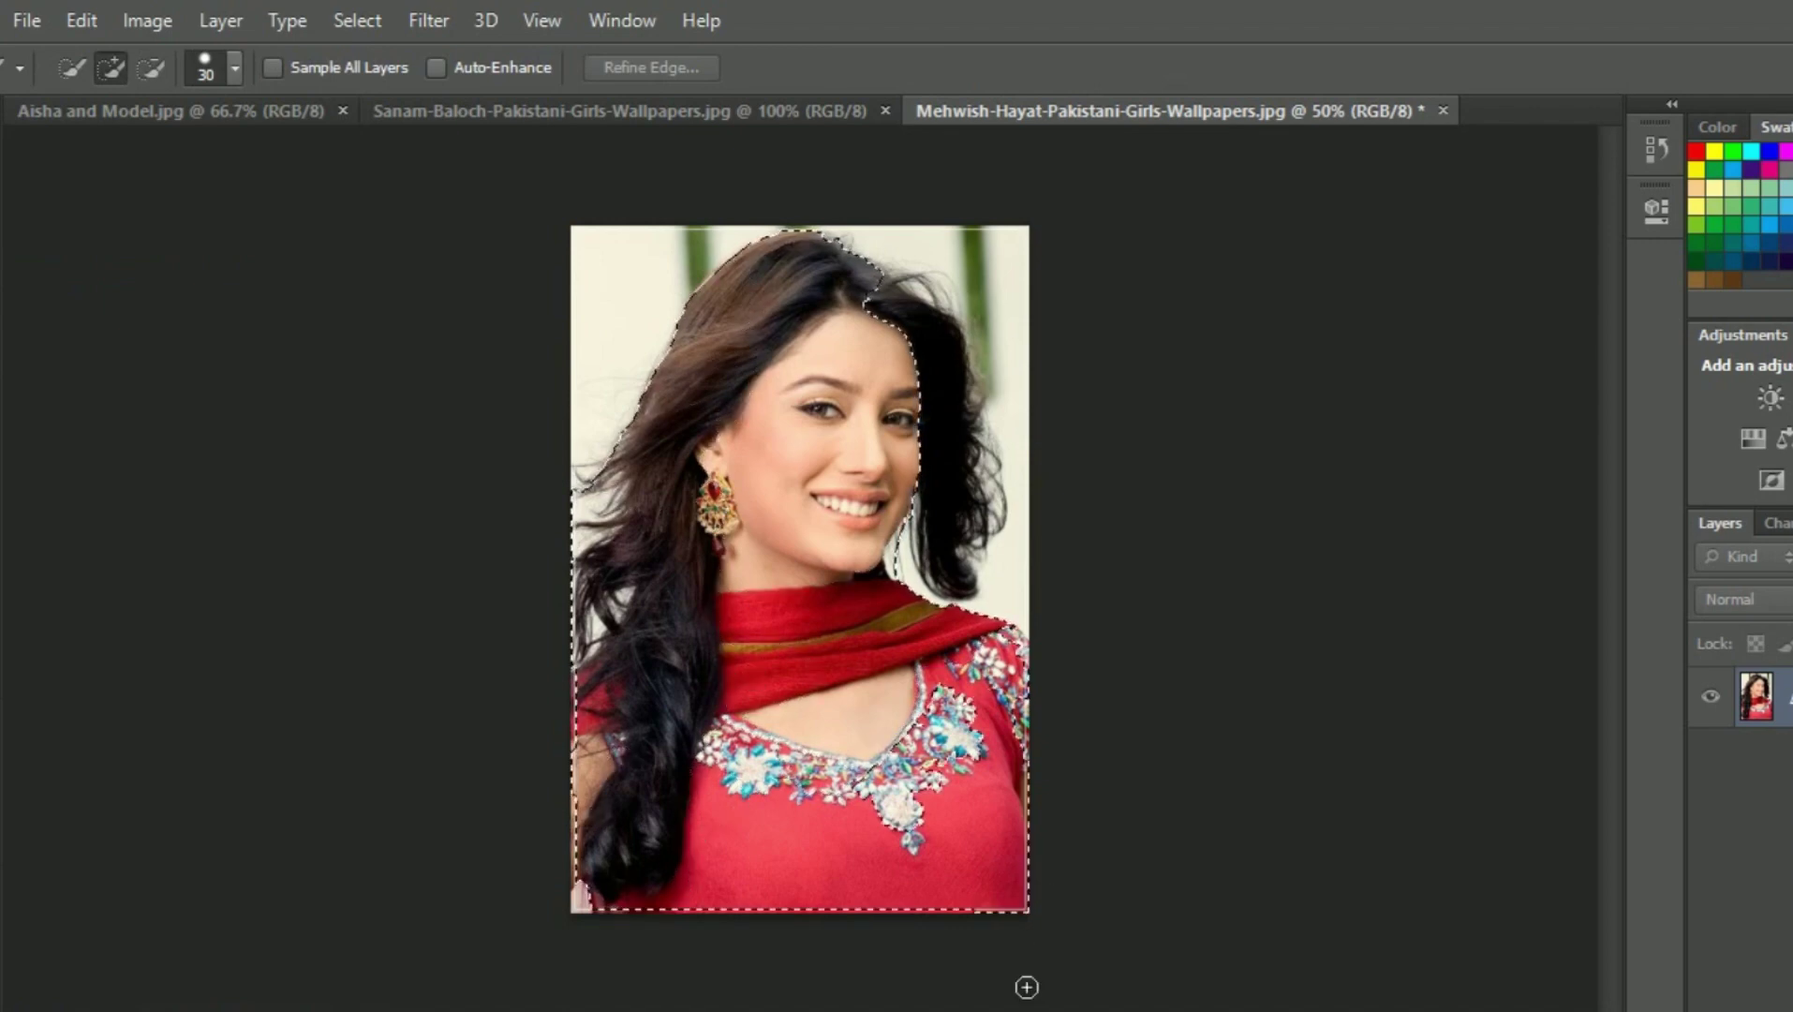
pyautogui.moveTo(933, 801)
pyautogui.mouseDown()
pyautogui.moveTo(935, 325)
pyautogui.moveTo(948, 457)
pyautogui.mouseUp()
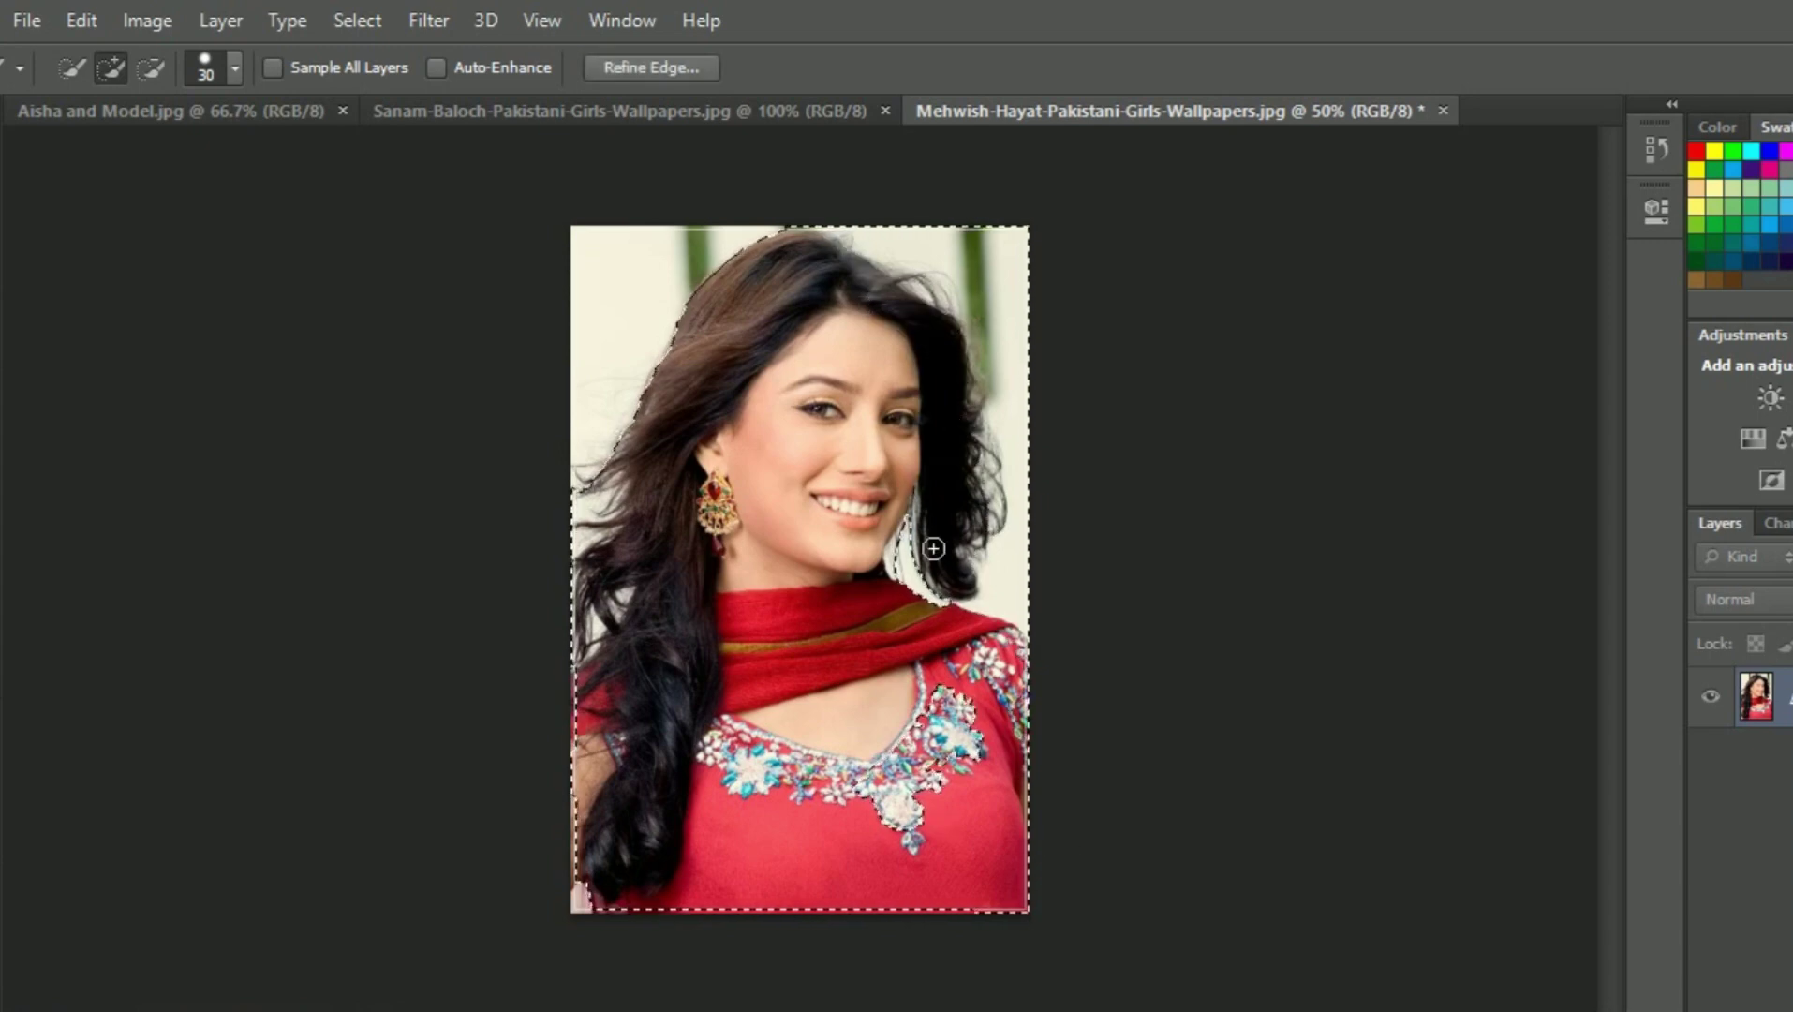
pyautogui.moveTo(965, 759)
pyautogui.mouseDown()
pyautogui.moveTo(842, 864)
pyautogui.moveTo(973, 831)
pyautogui.mouseUp()
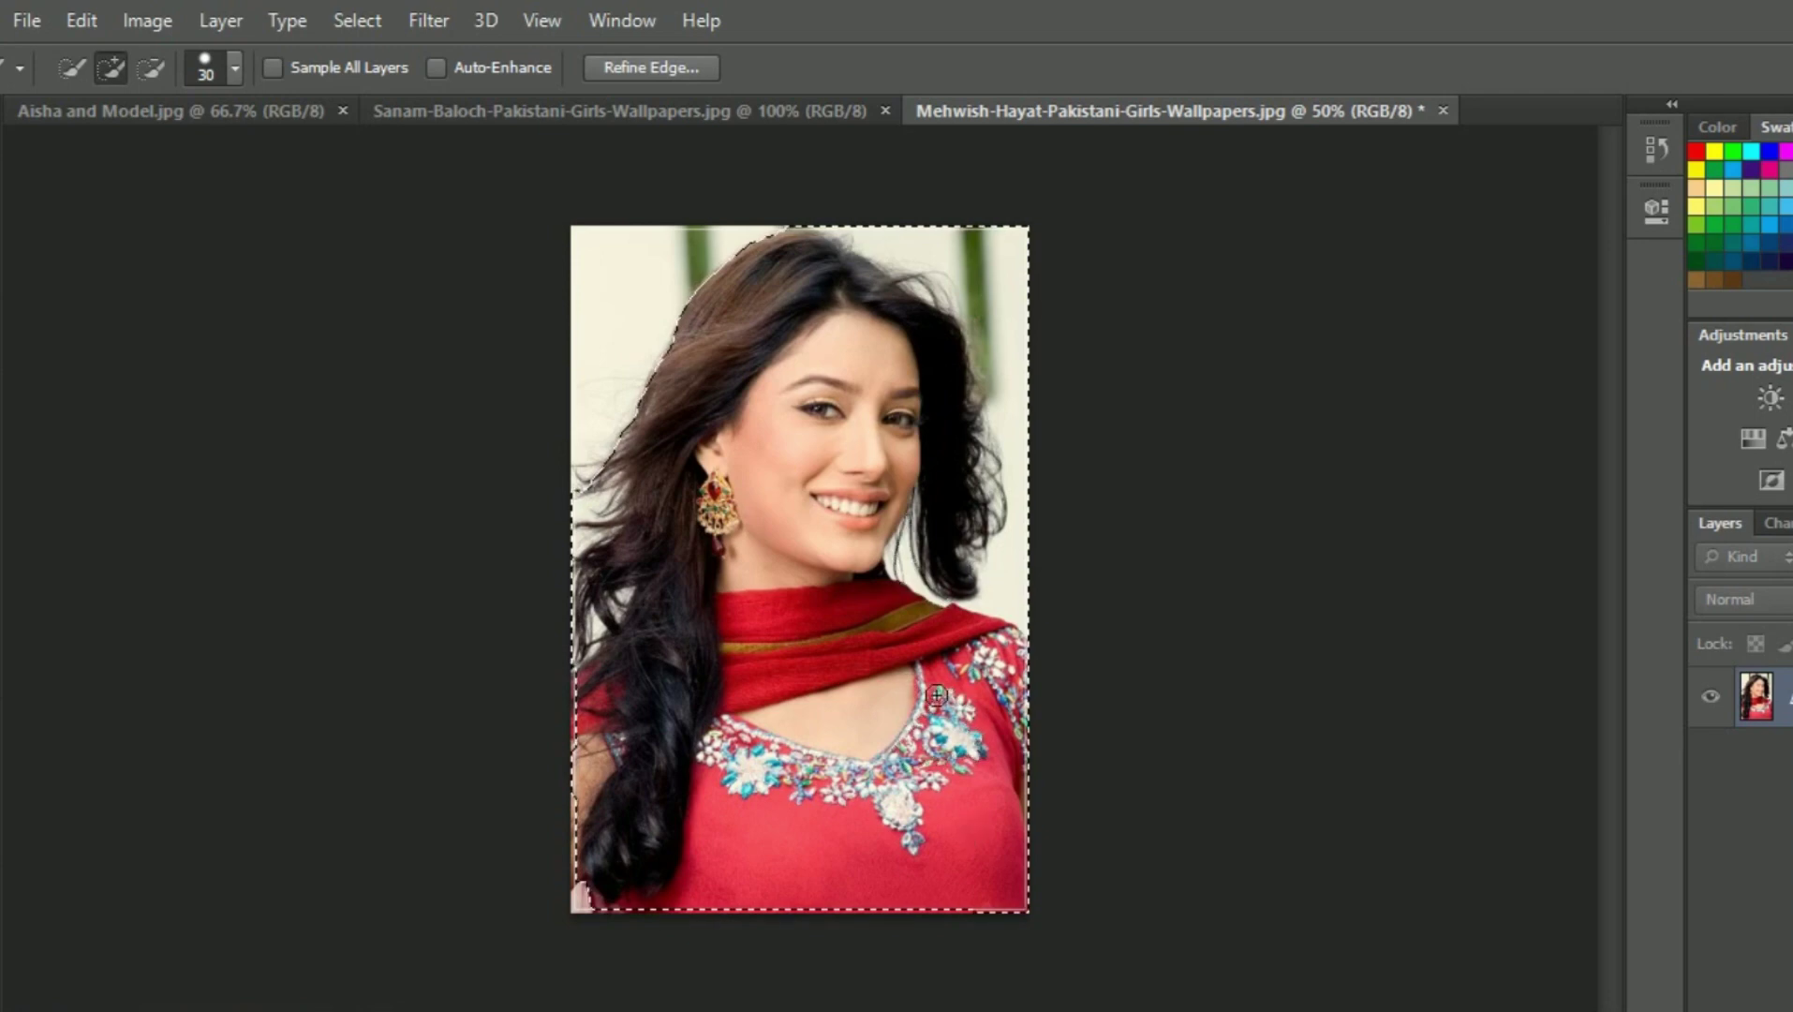
pyautogui.click(593, 243)
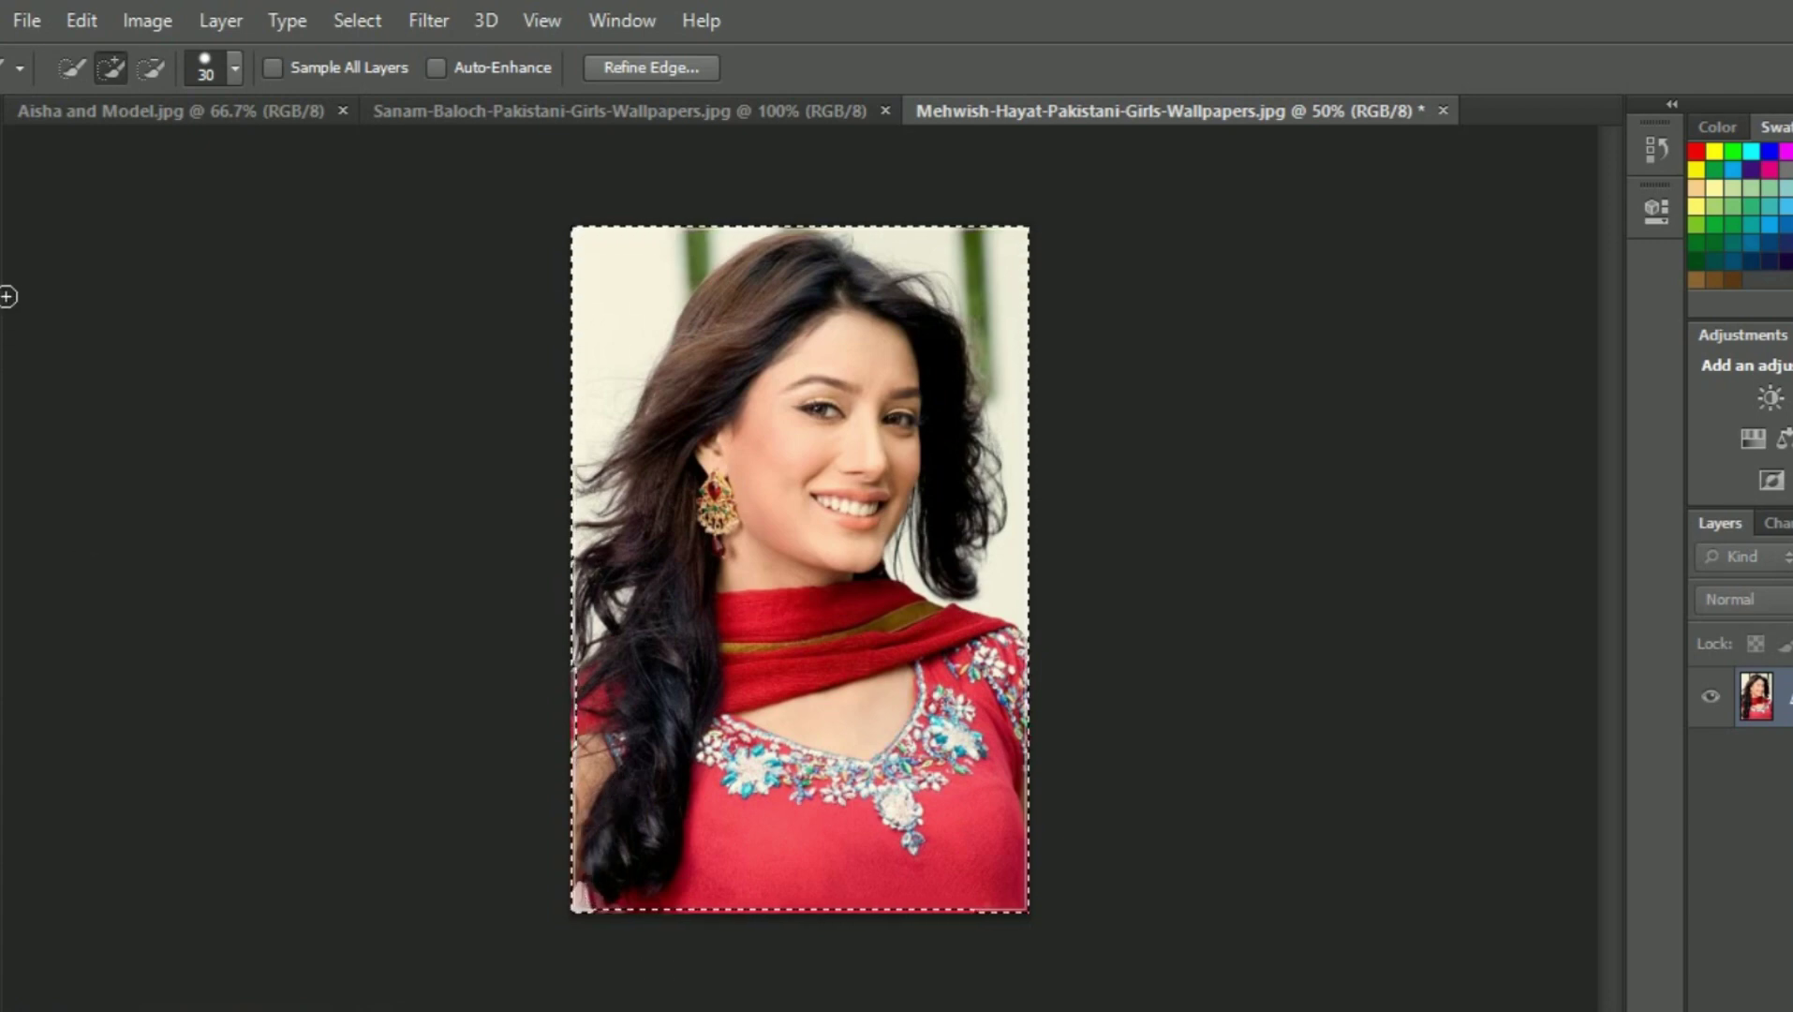
pyautogui.rightClick(7, 286)
pyautogui.click(76, 296)
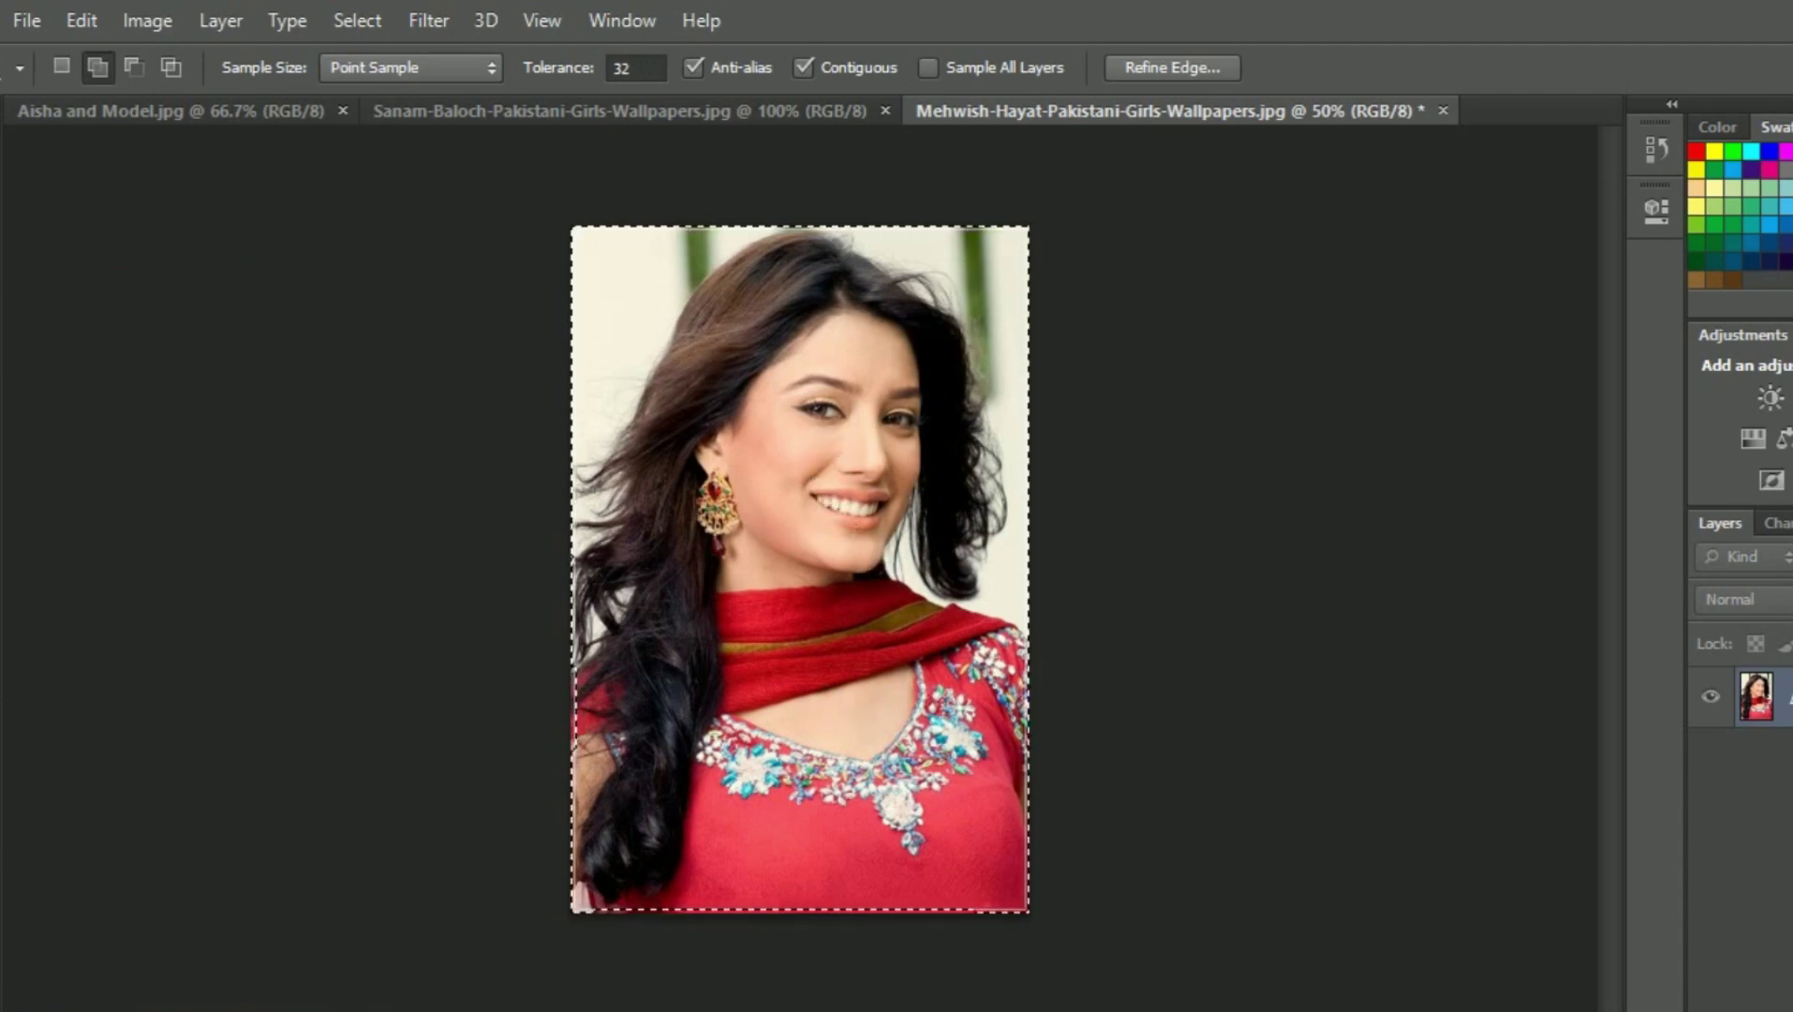
# - Deselect the full image with M and Ctrl+D, then switch to the Crop Tool (C)
pyautogui.press('m')
pyautogui.hotkey('ctrl', 'd')
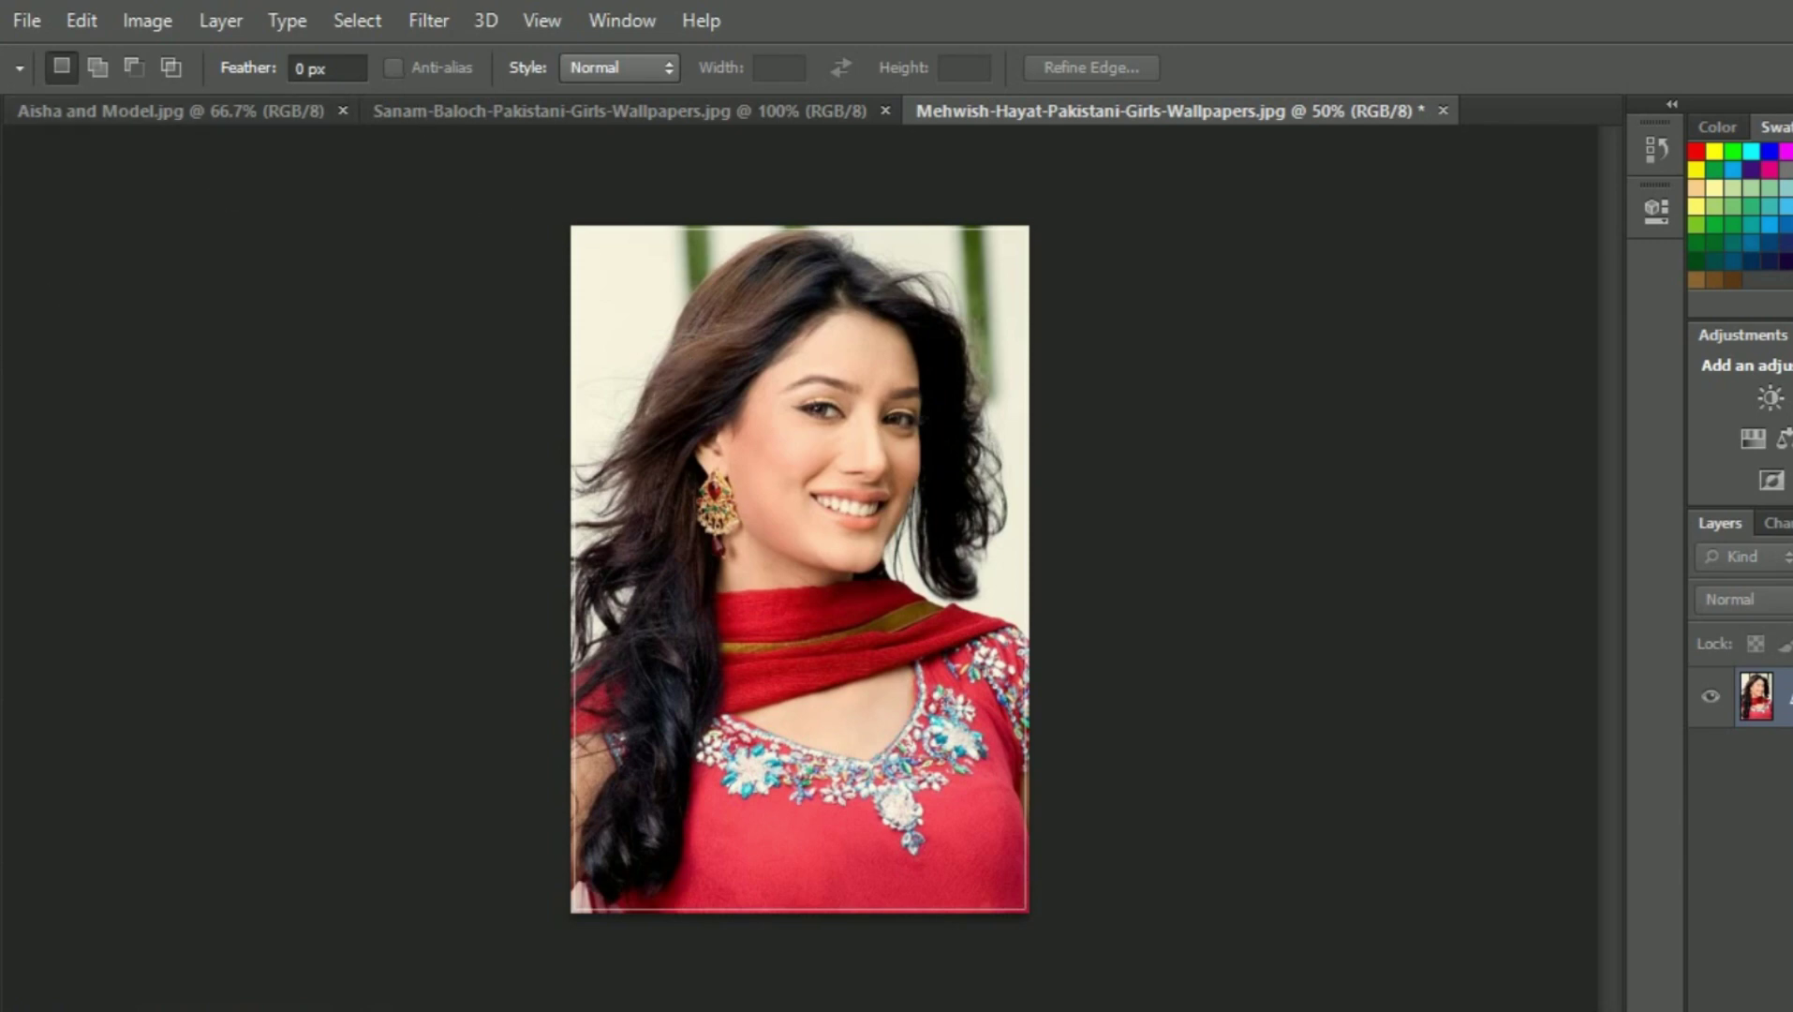
pyautogui.press('c')
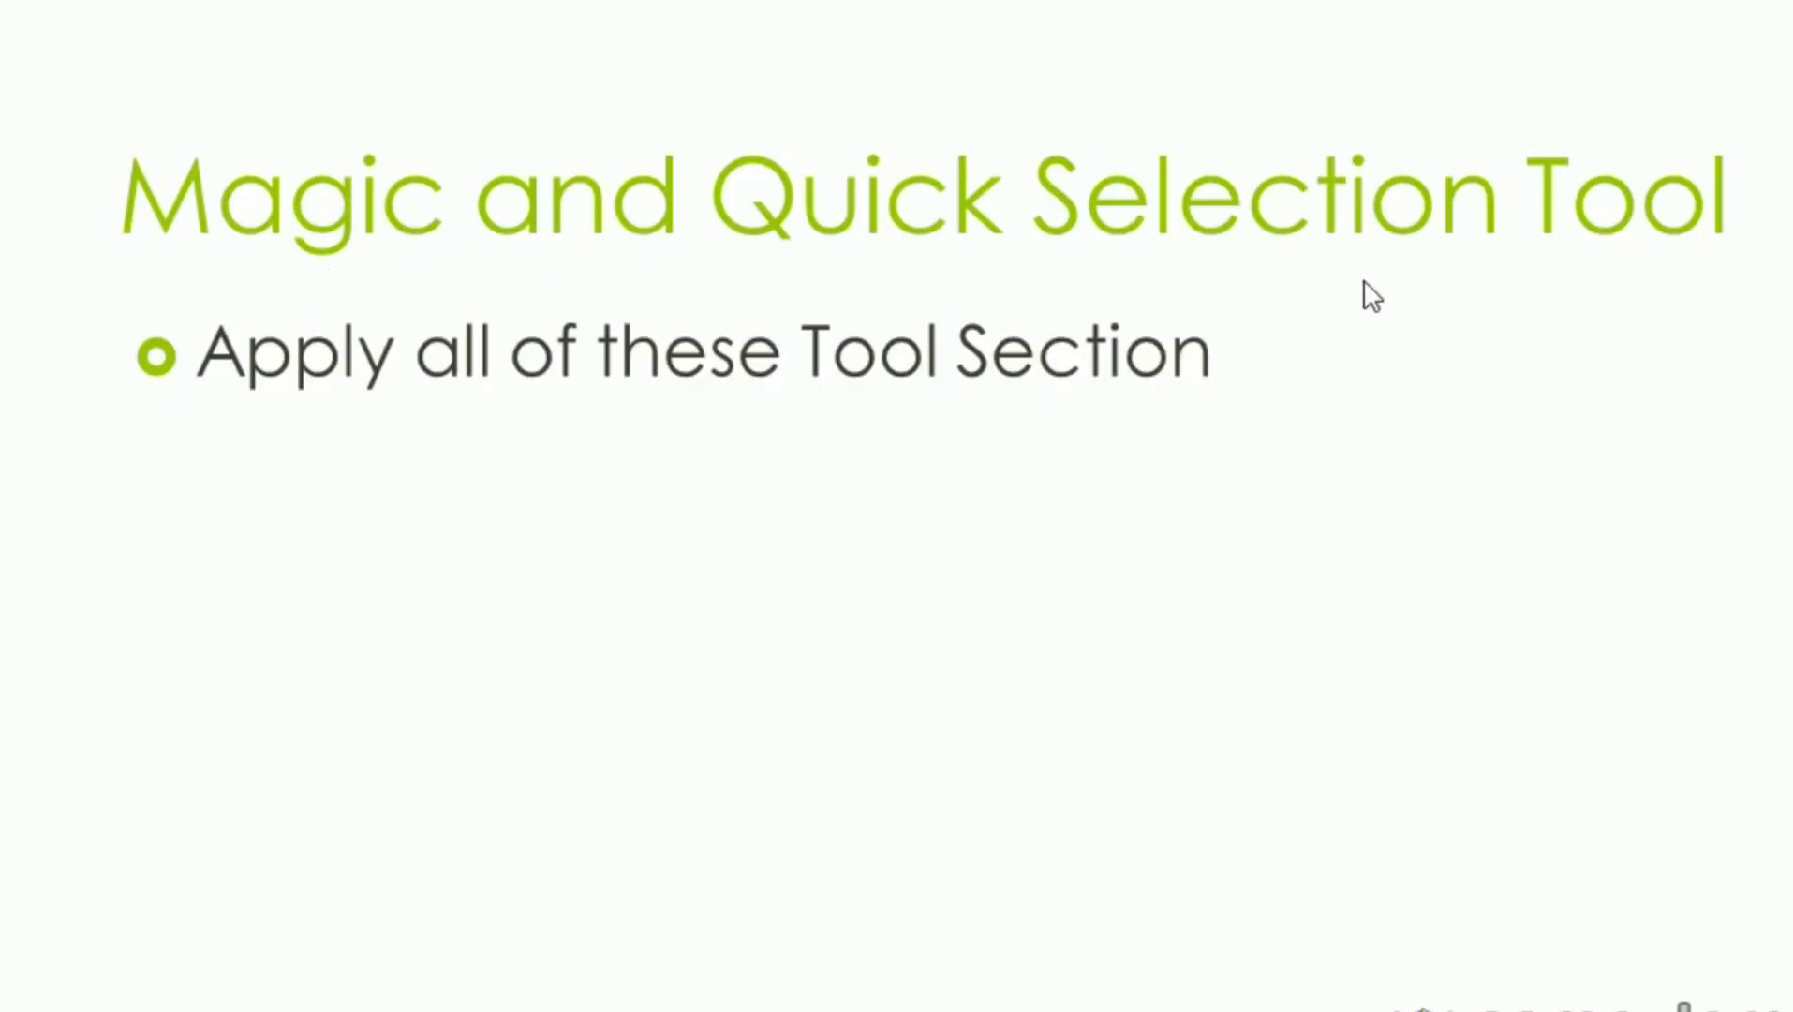
# - Advance the PowerPoint slide show to the Crop Tool Section slide
pyautogui.press('pagedown')
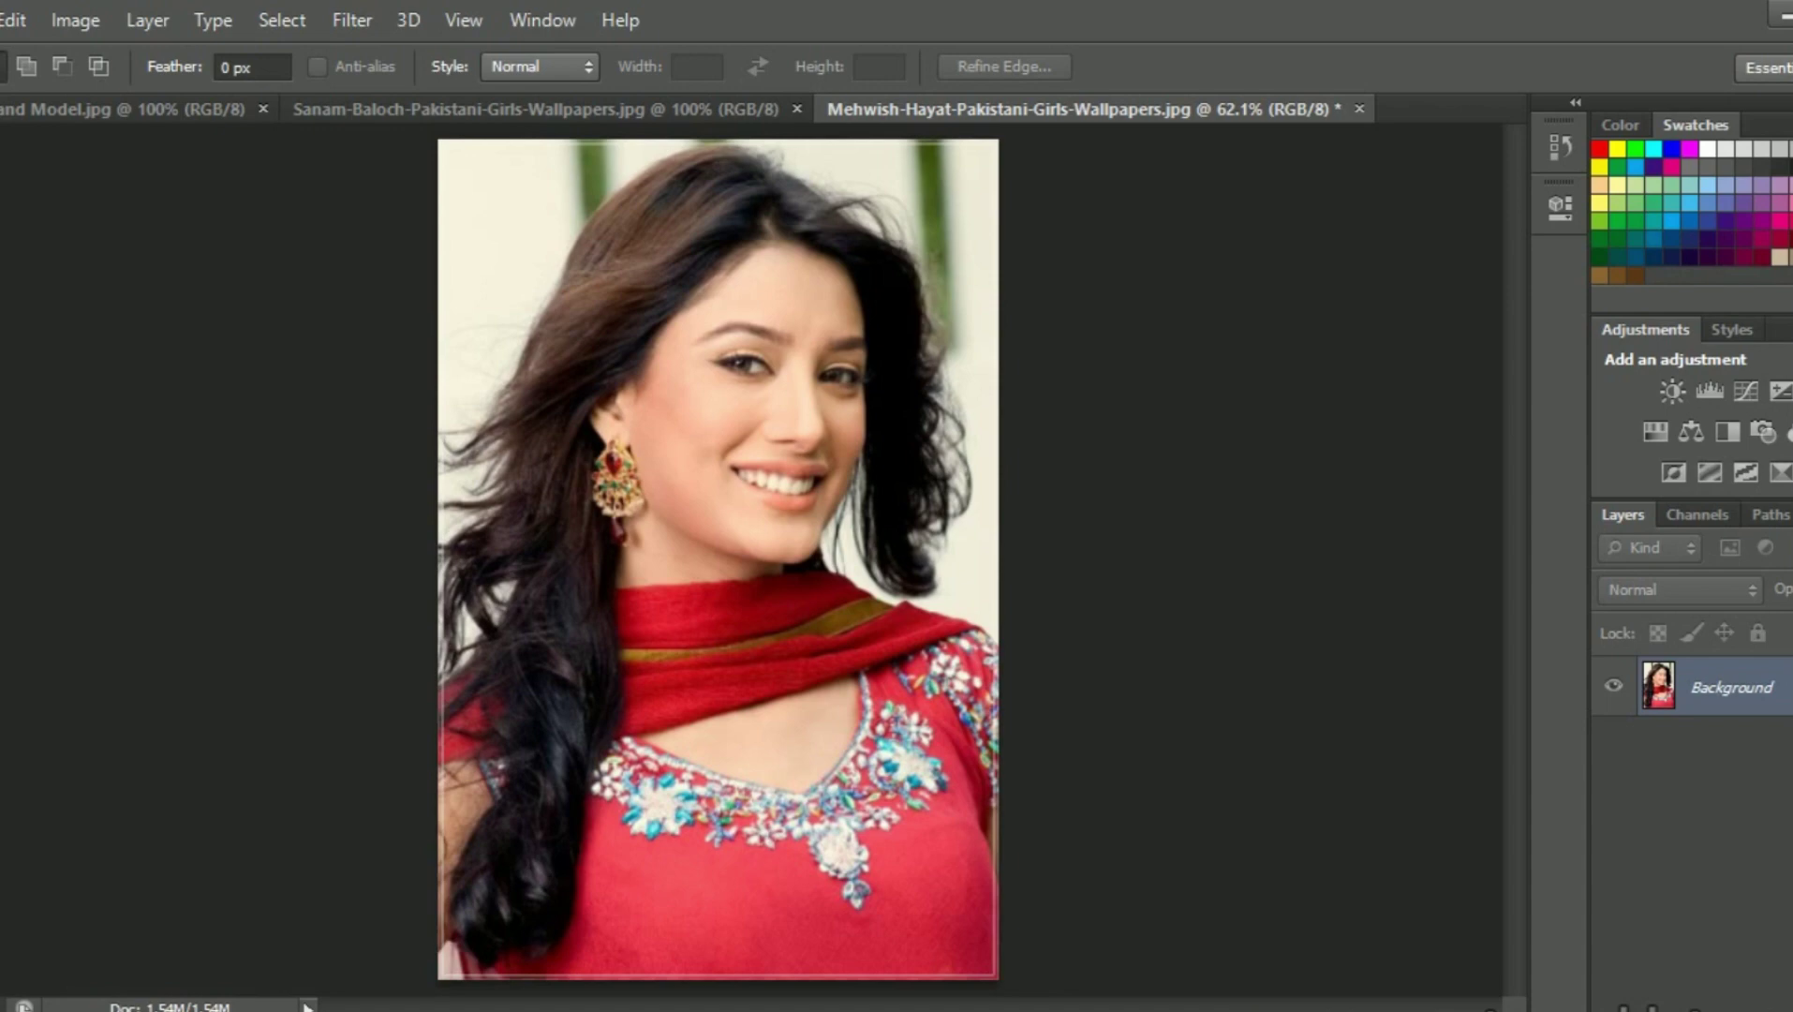
pyautogui.click(65, 242)
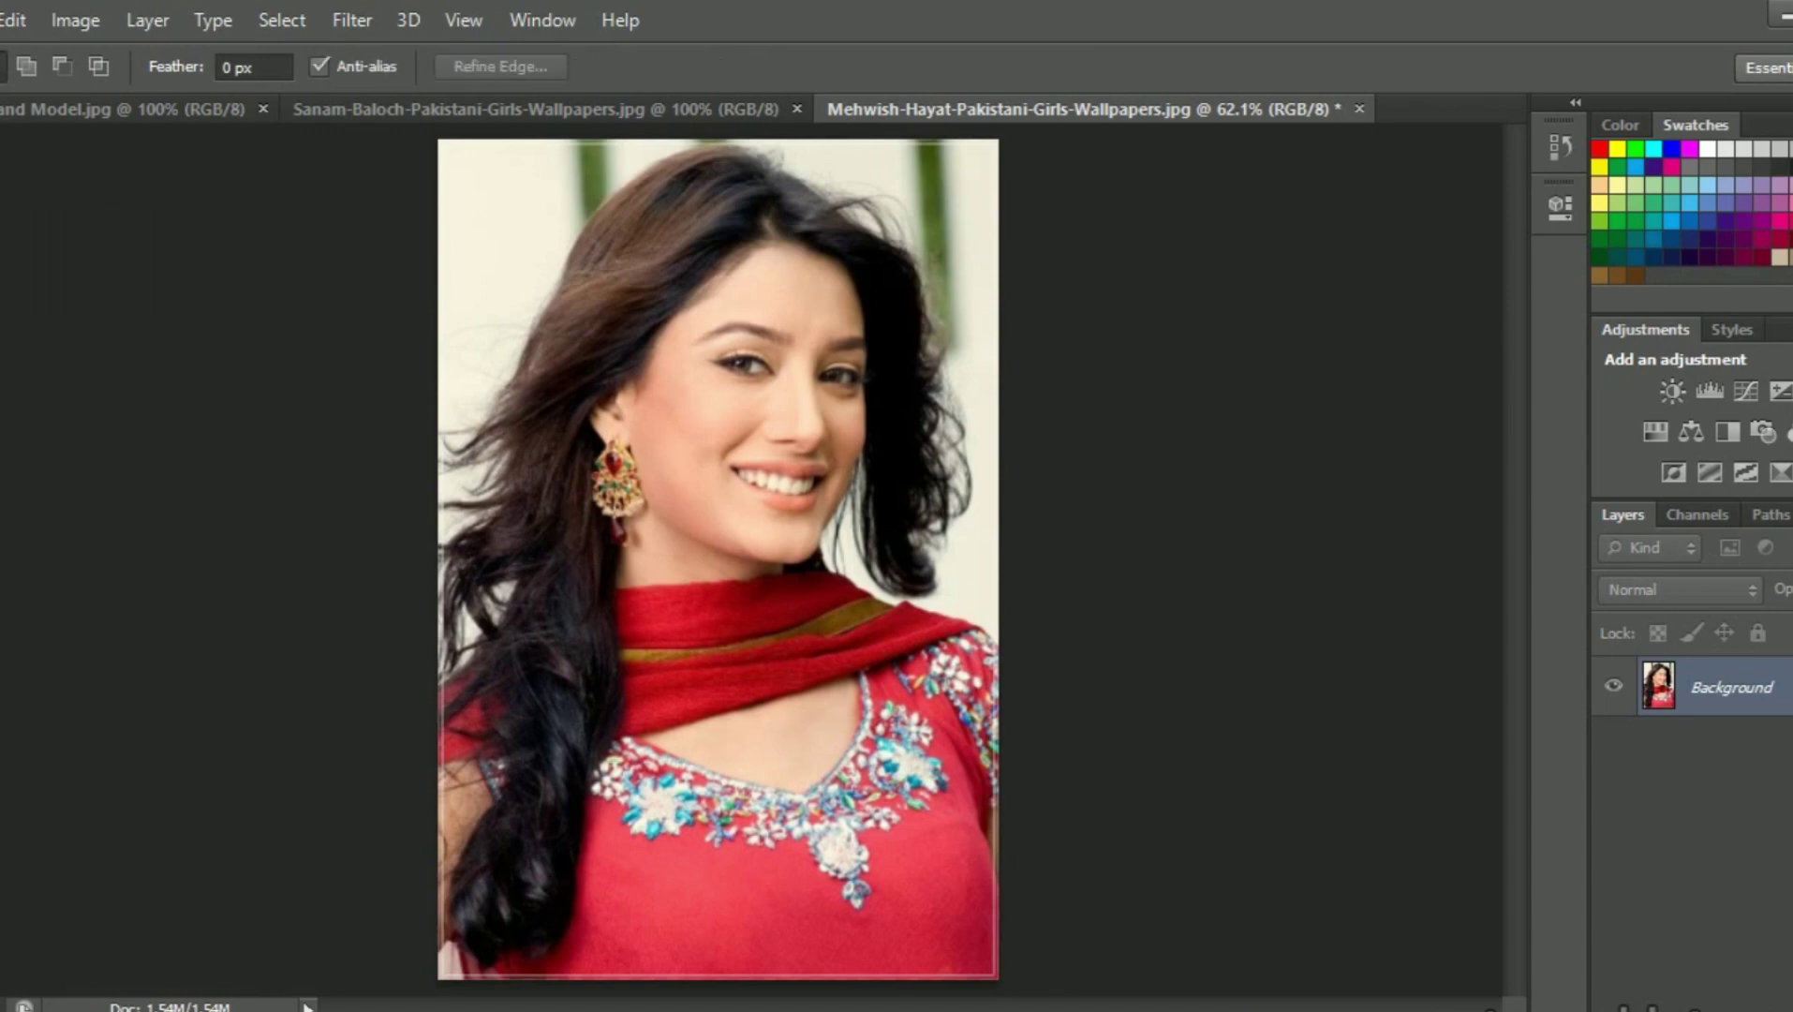
pyautogui.click(5, 272)
pyautogui.click(56, 266)
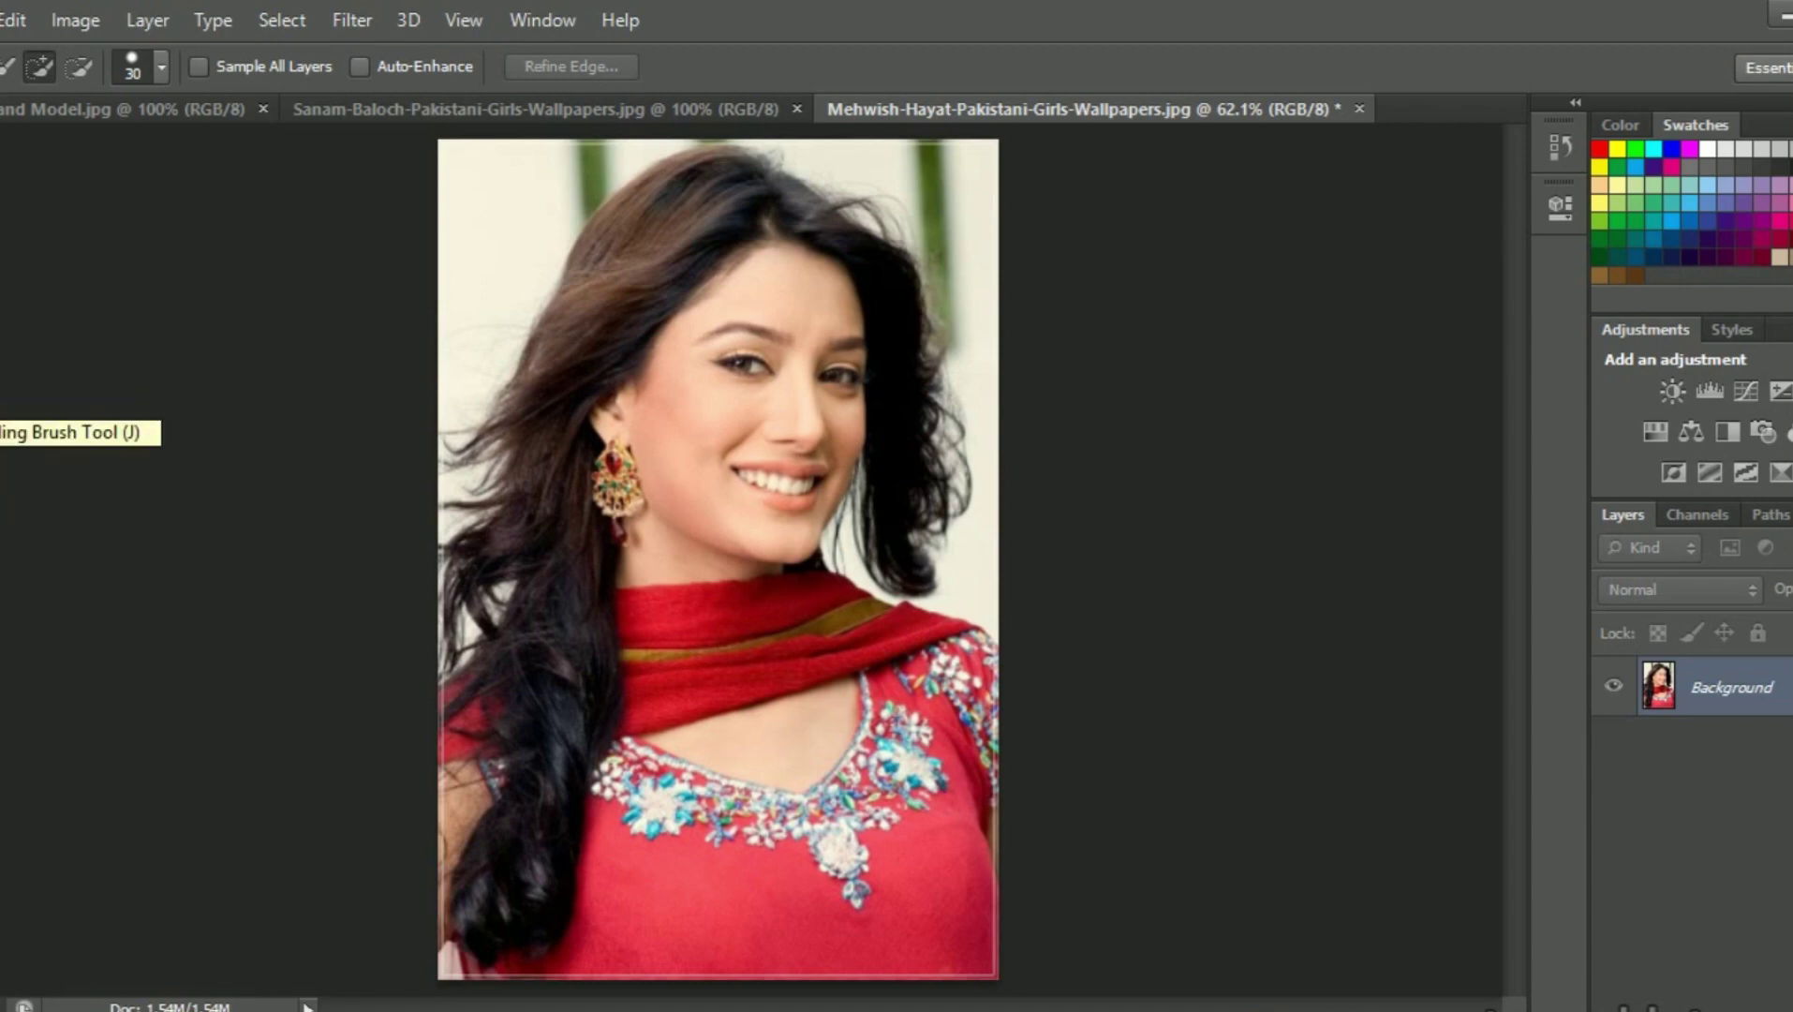
pyautogui.click(2, 402)
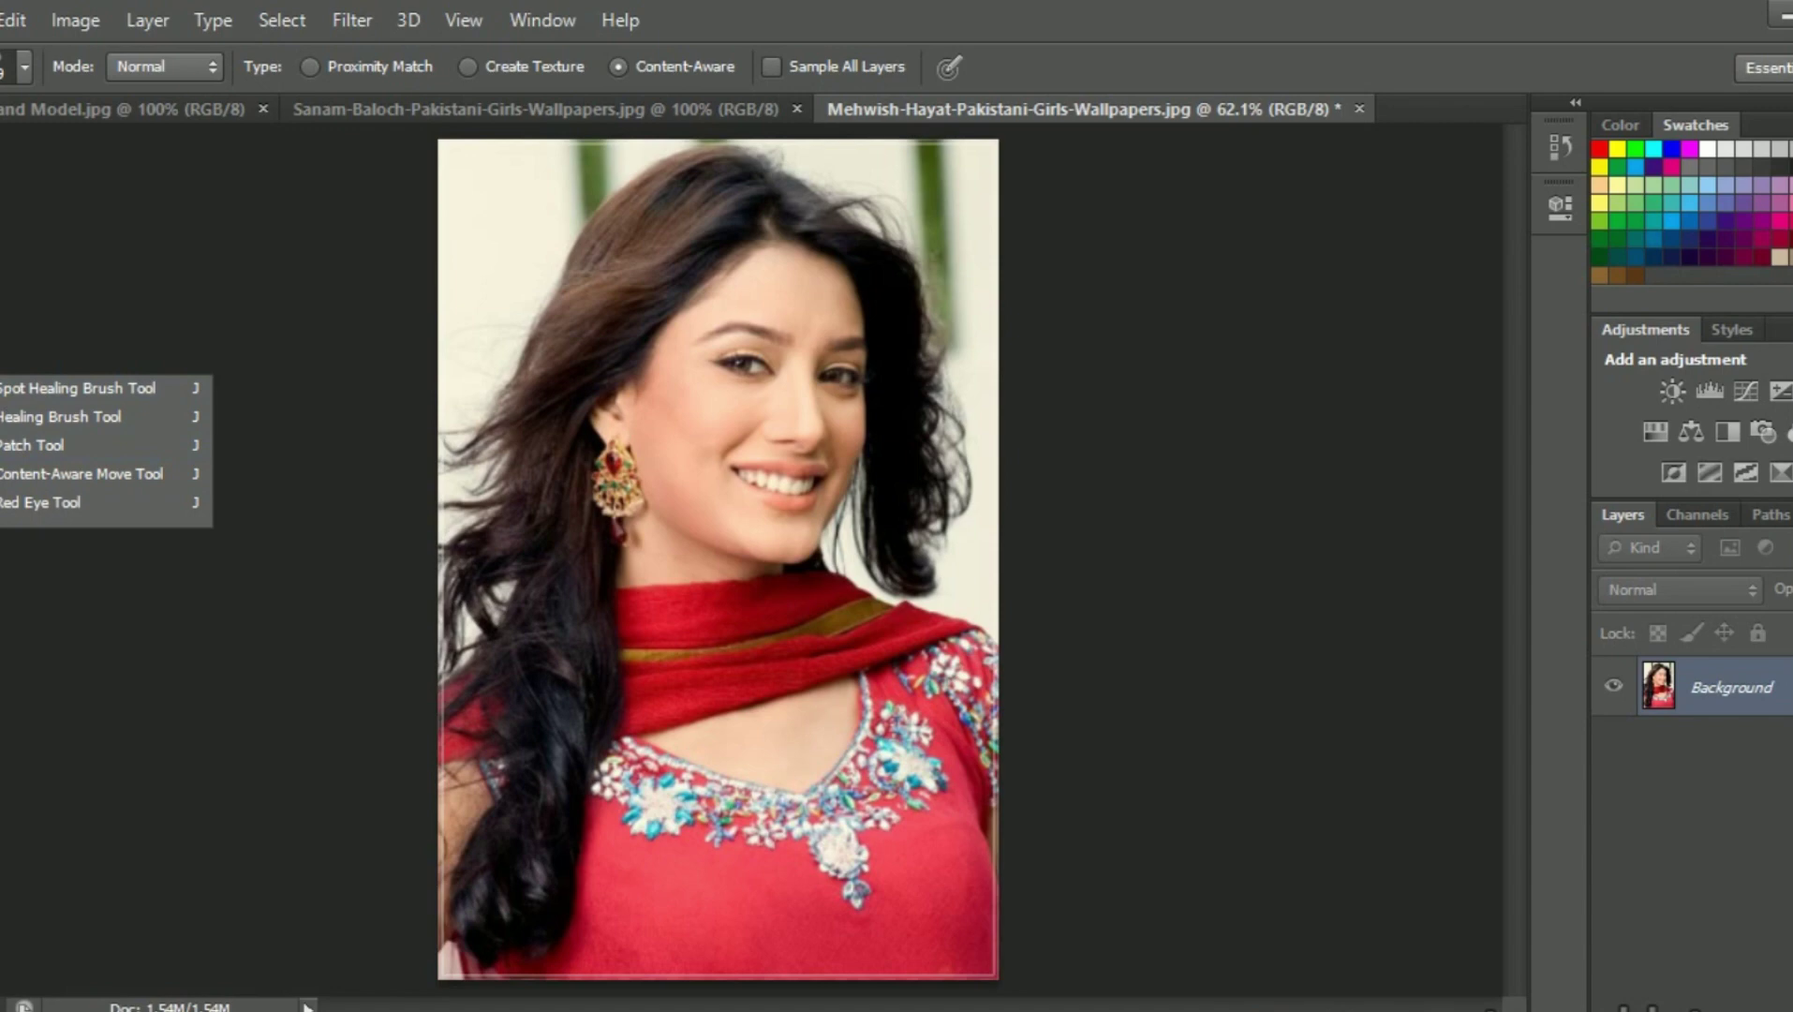
pyautogui.click(2, 306)
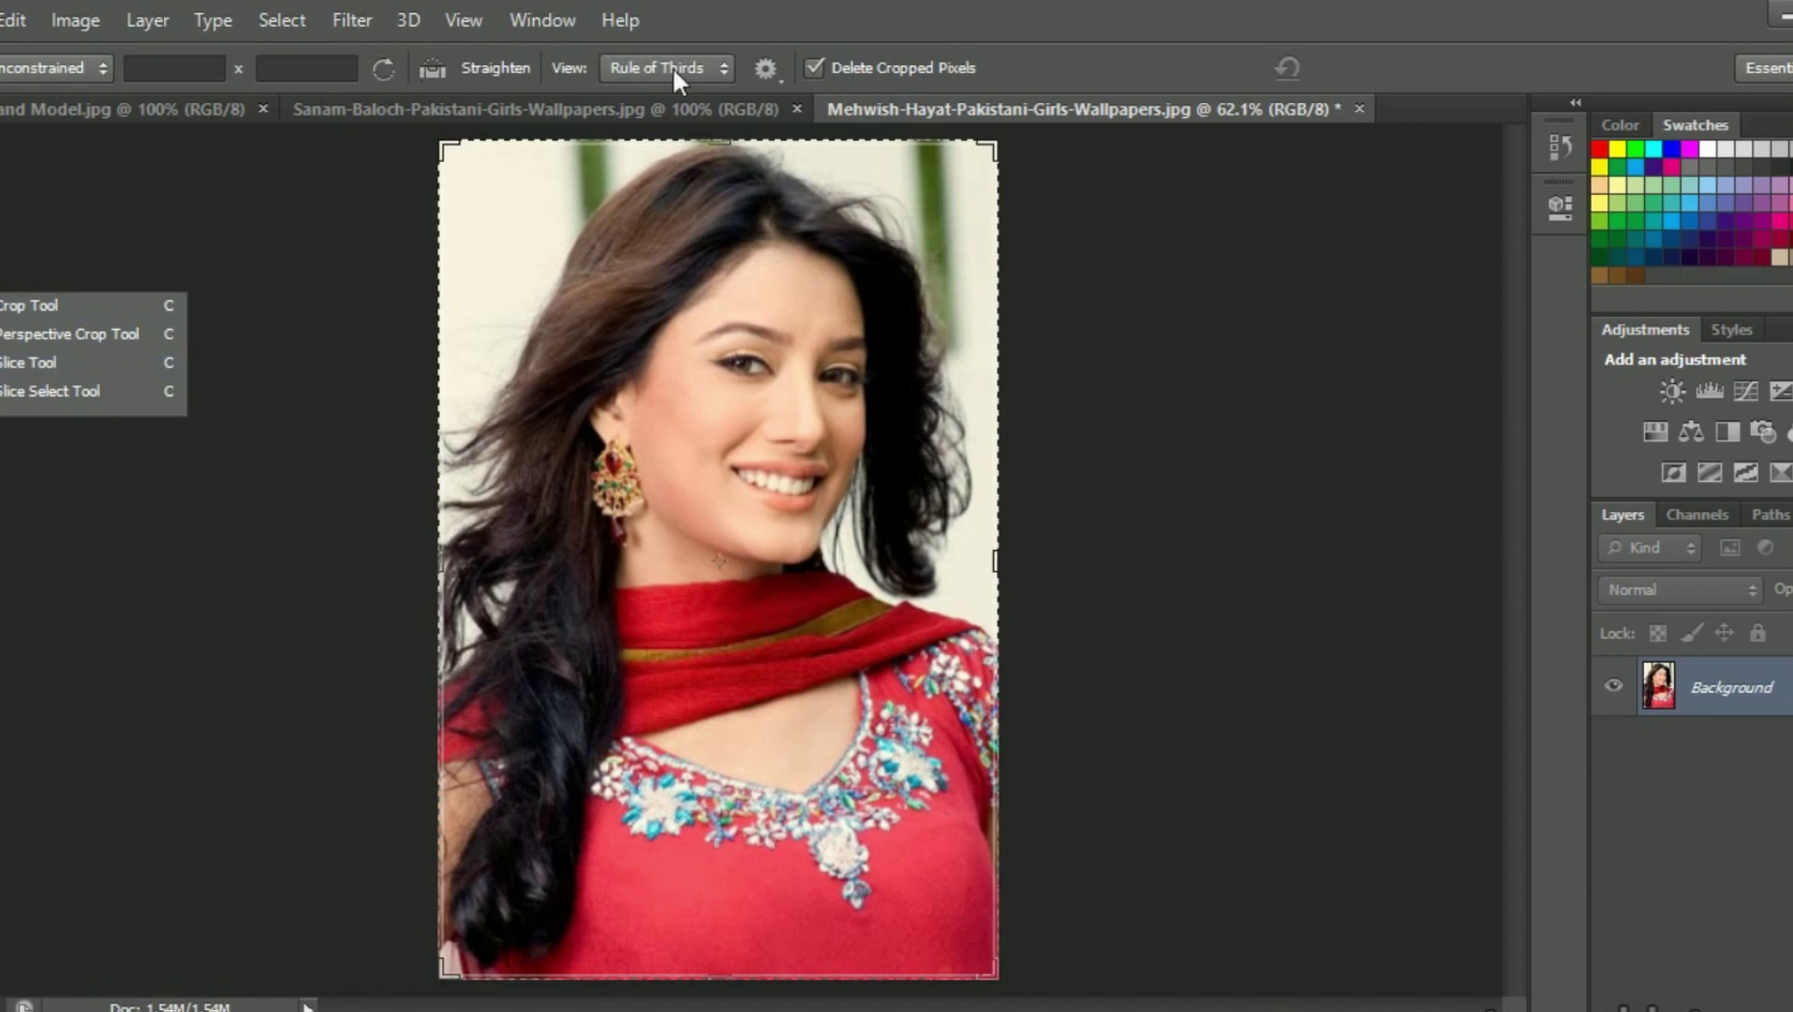
pyautogui.click(100, 337)
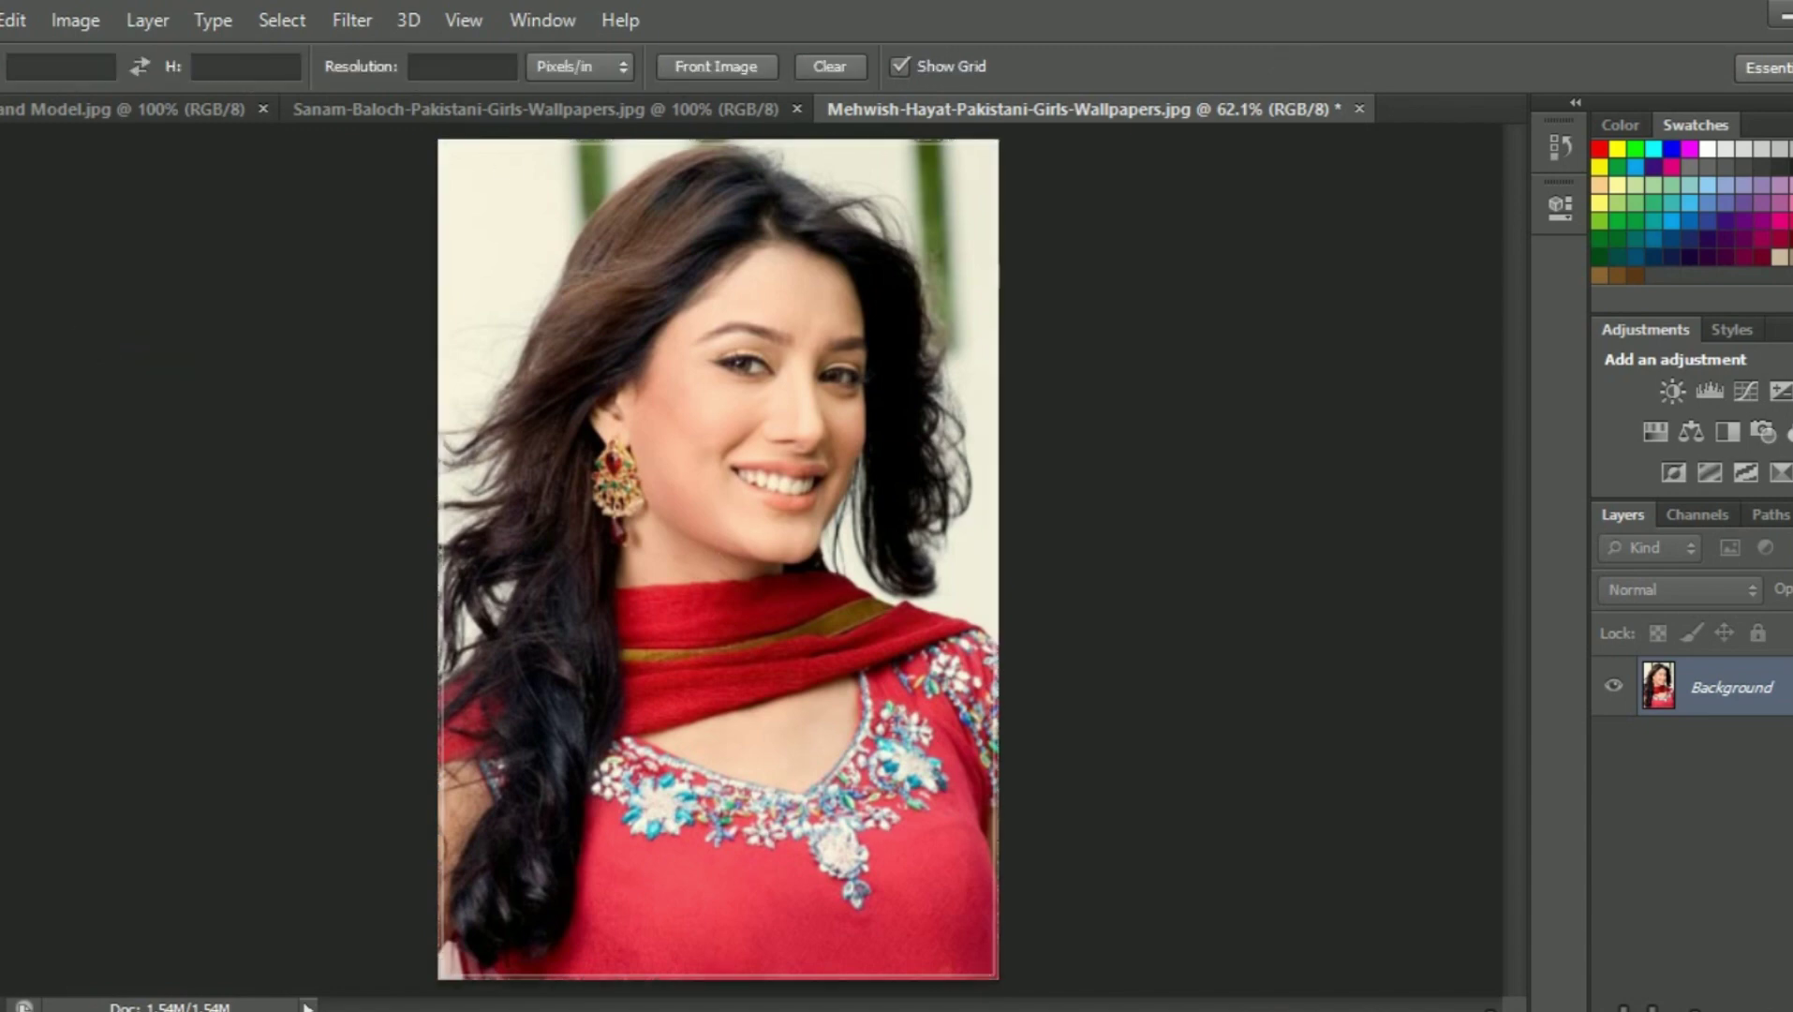
pyautogui.click(2, 305)
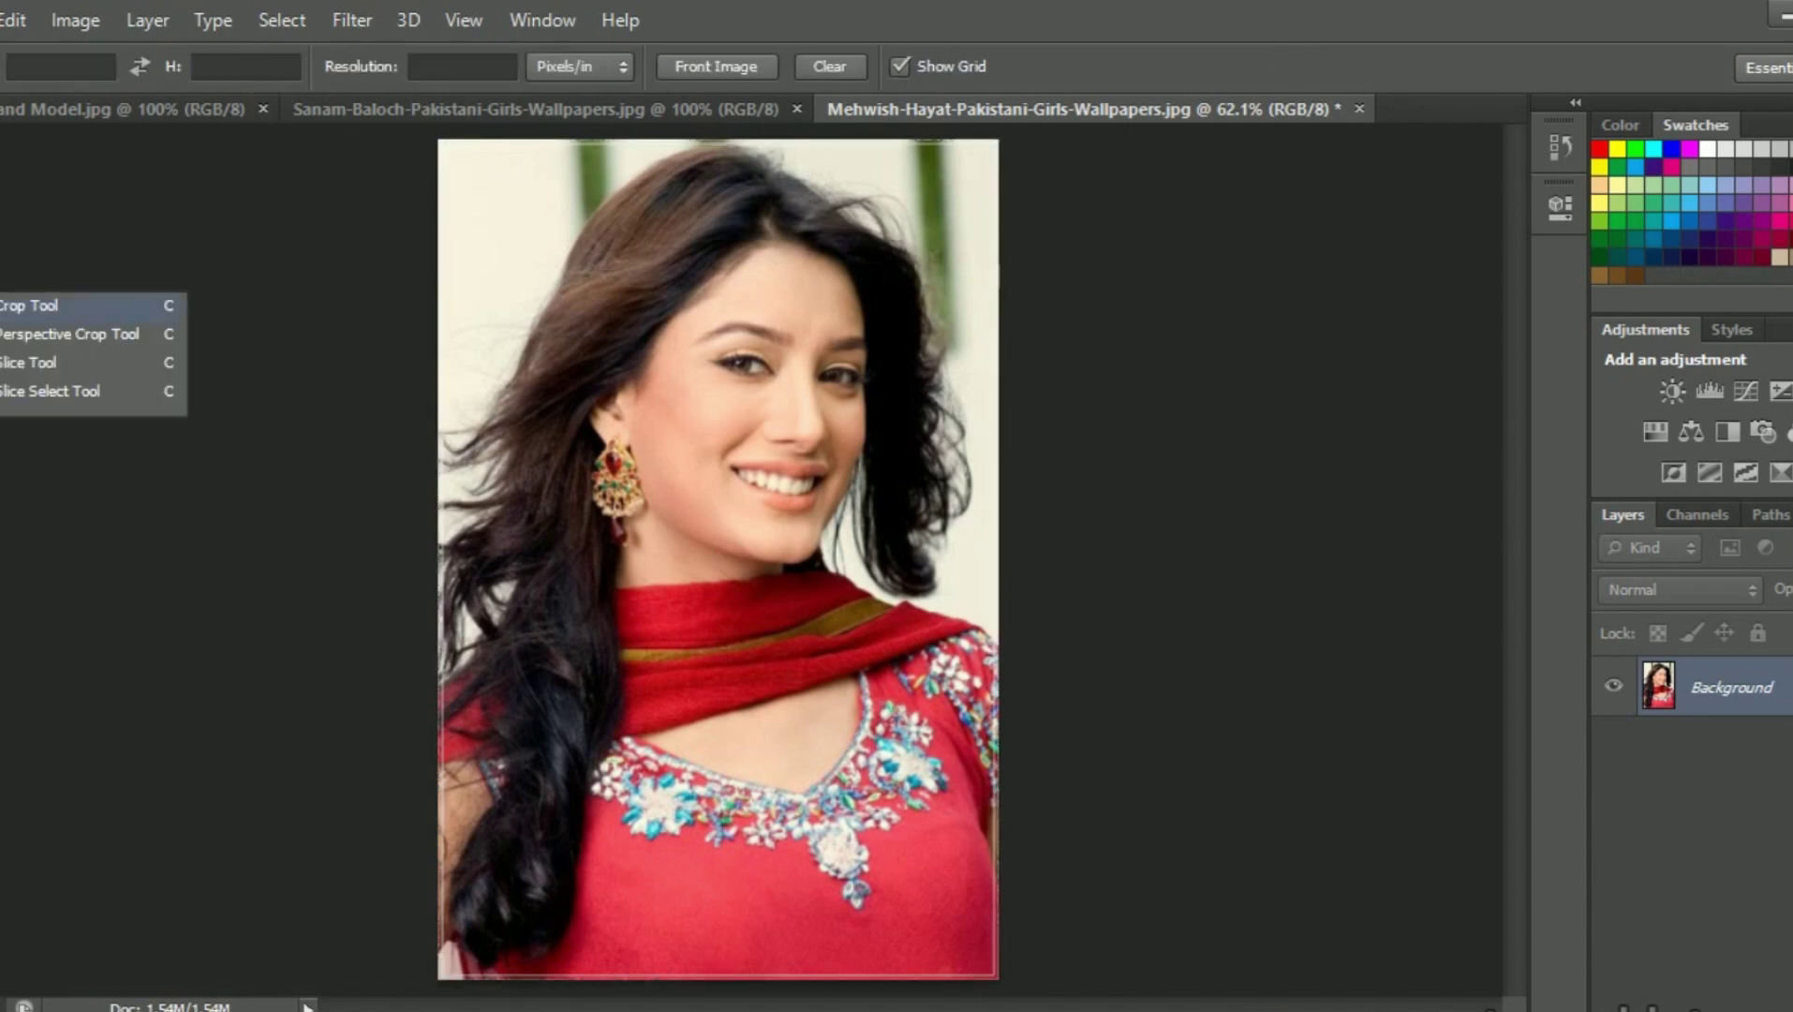
pyautogui.click(19, 306)
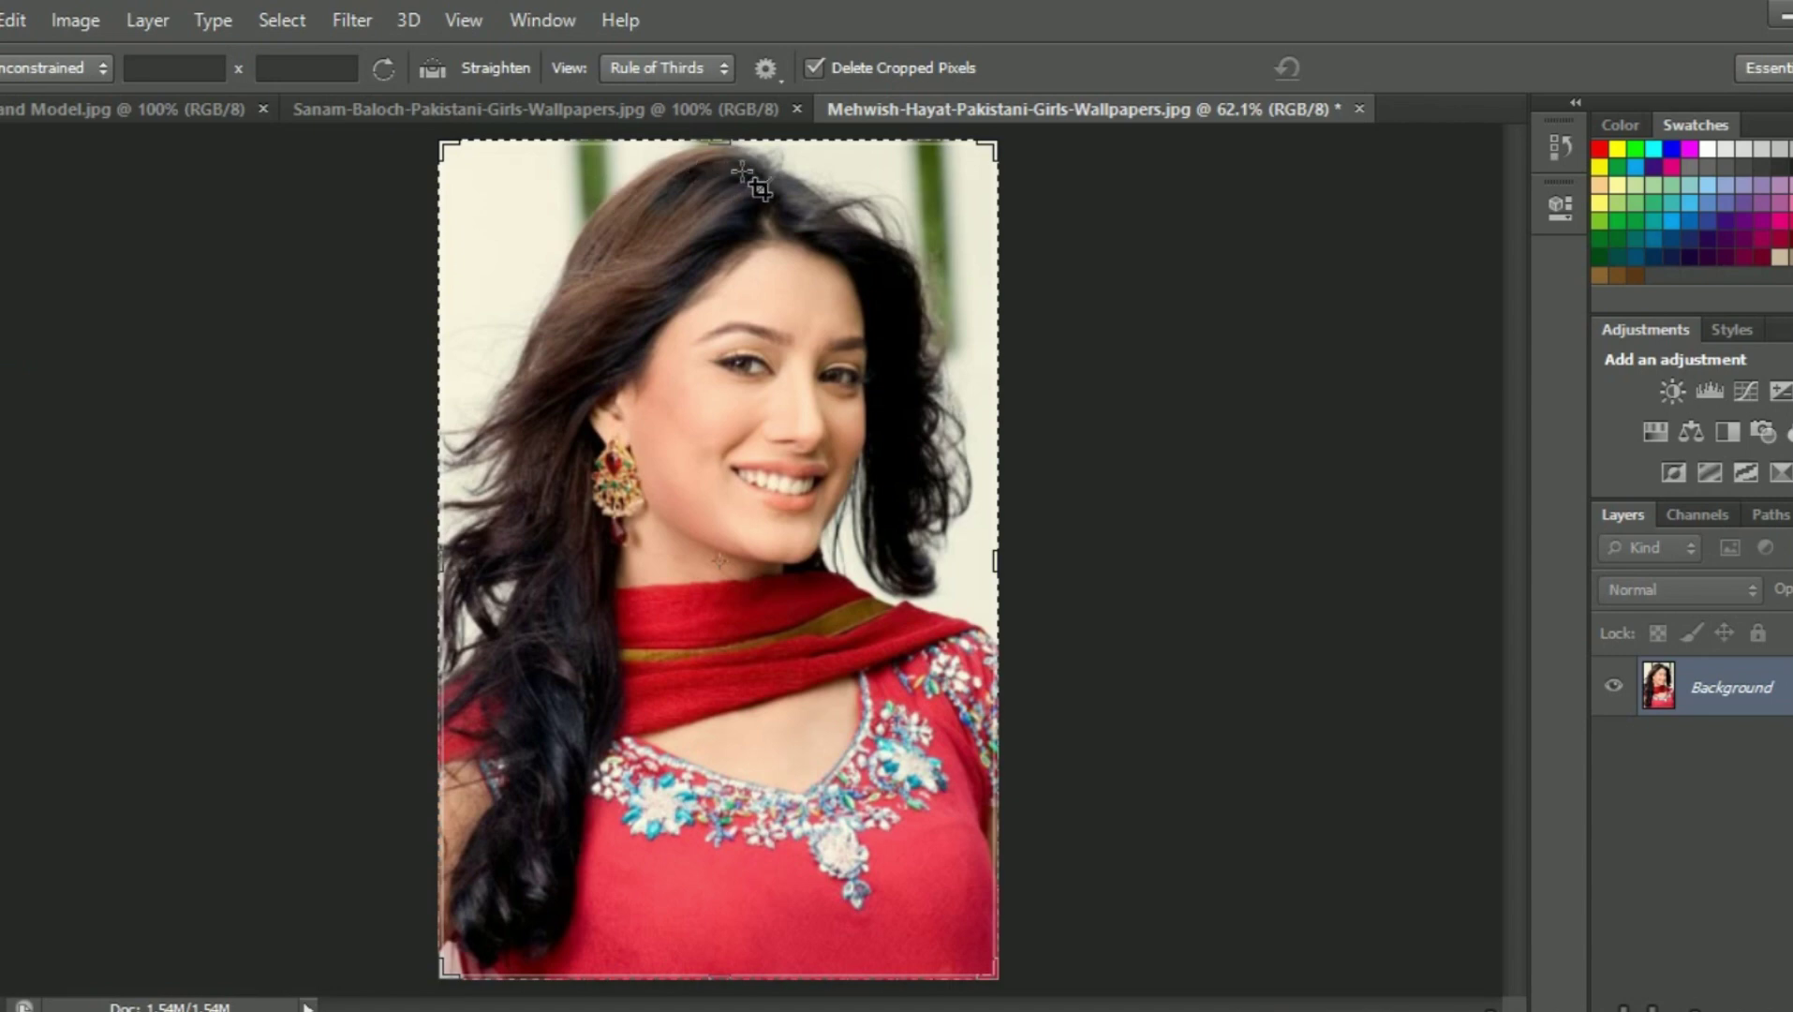
pyautogui.click(4, 212)
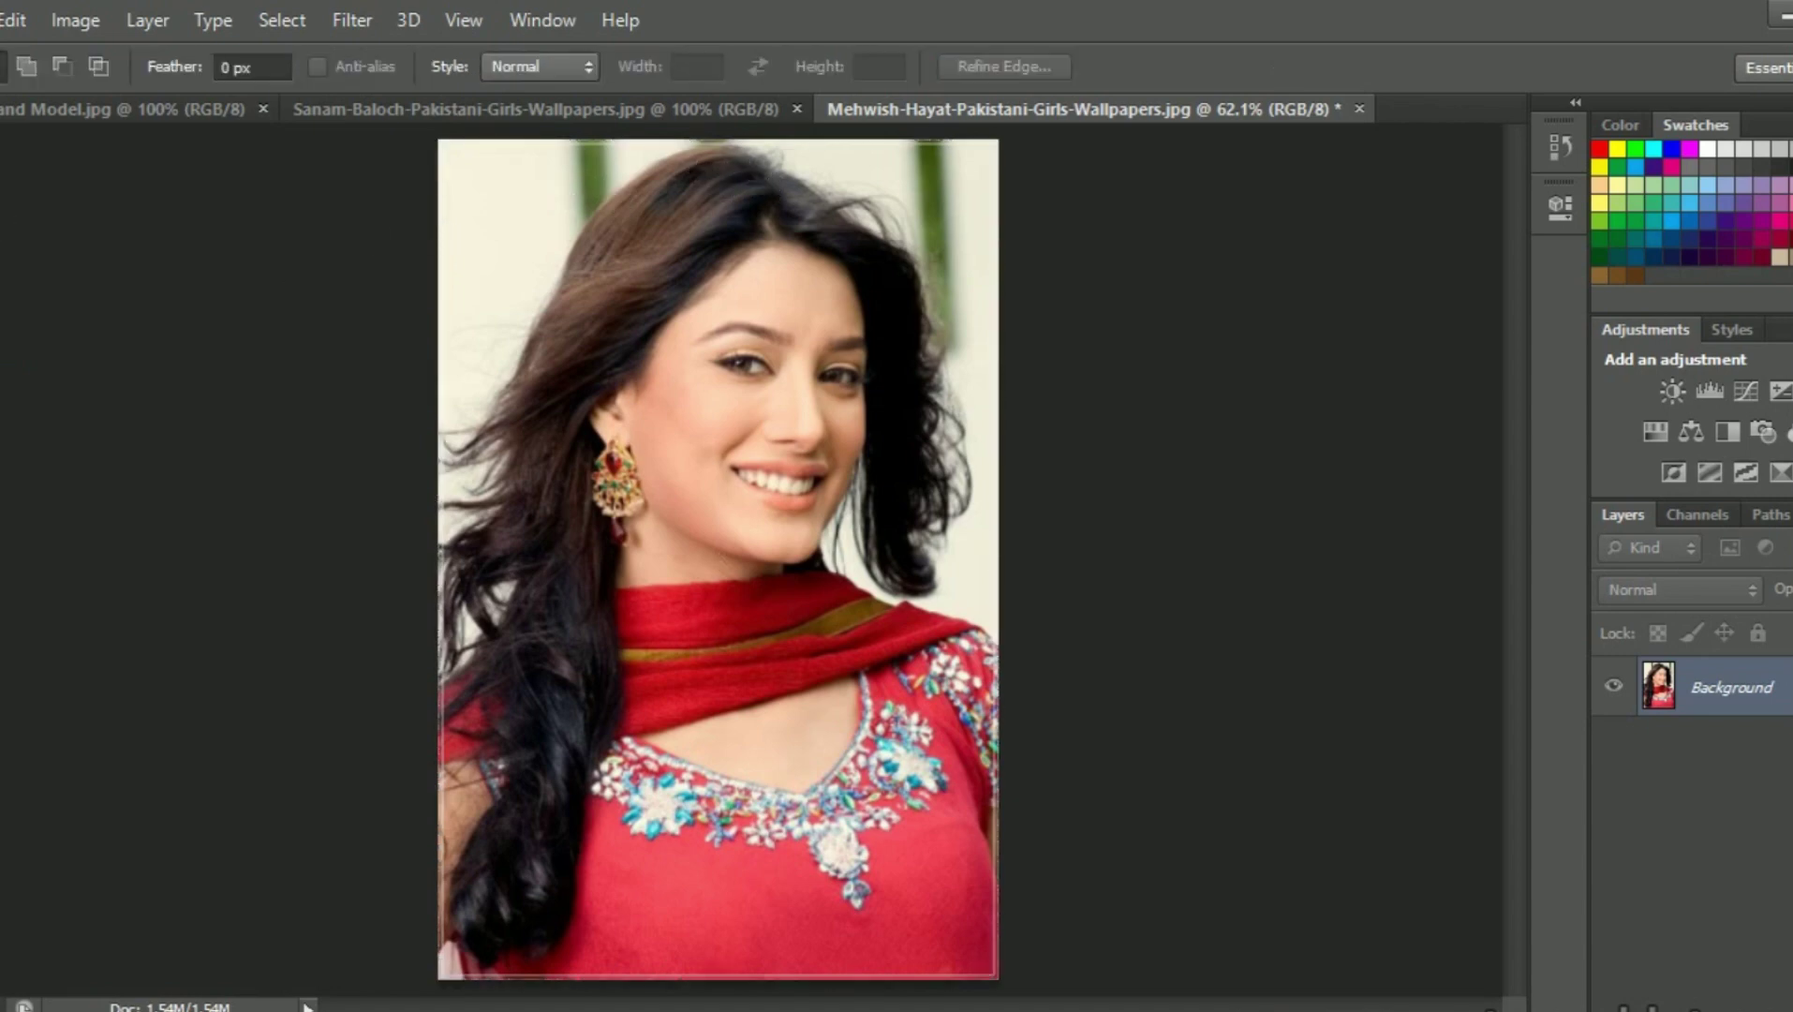
# - Crop the red-dupatta portrait to a head-and-shoulders frame around her face
pyautogui.click(4, 306)
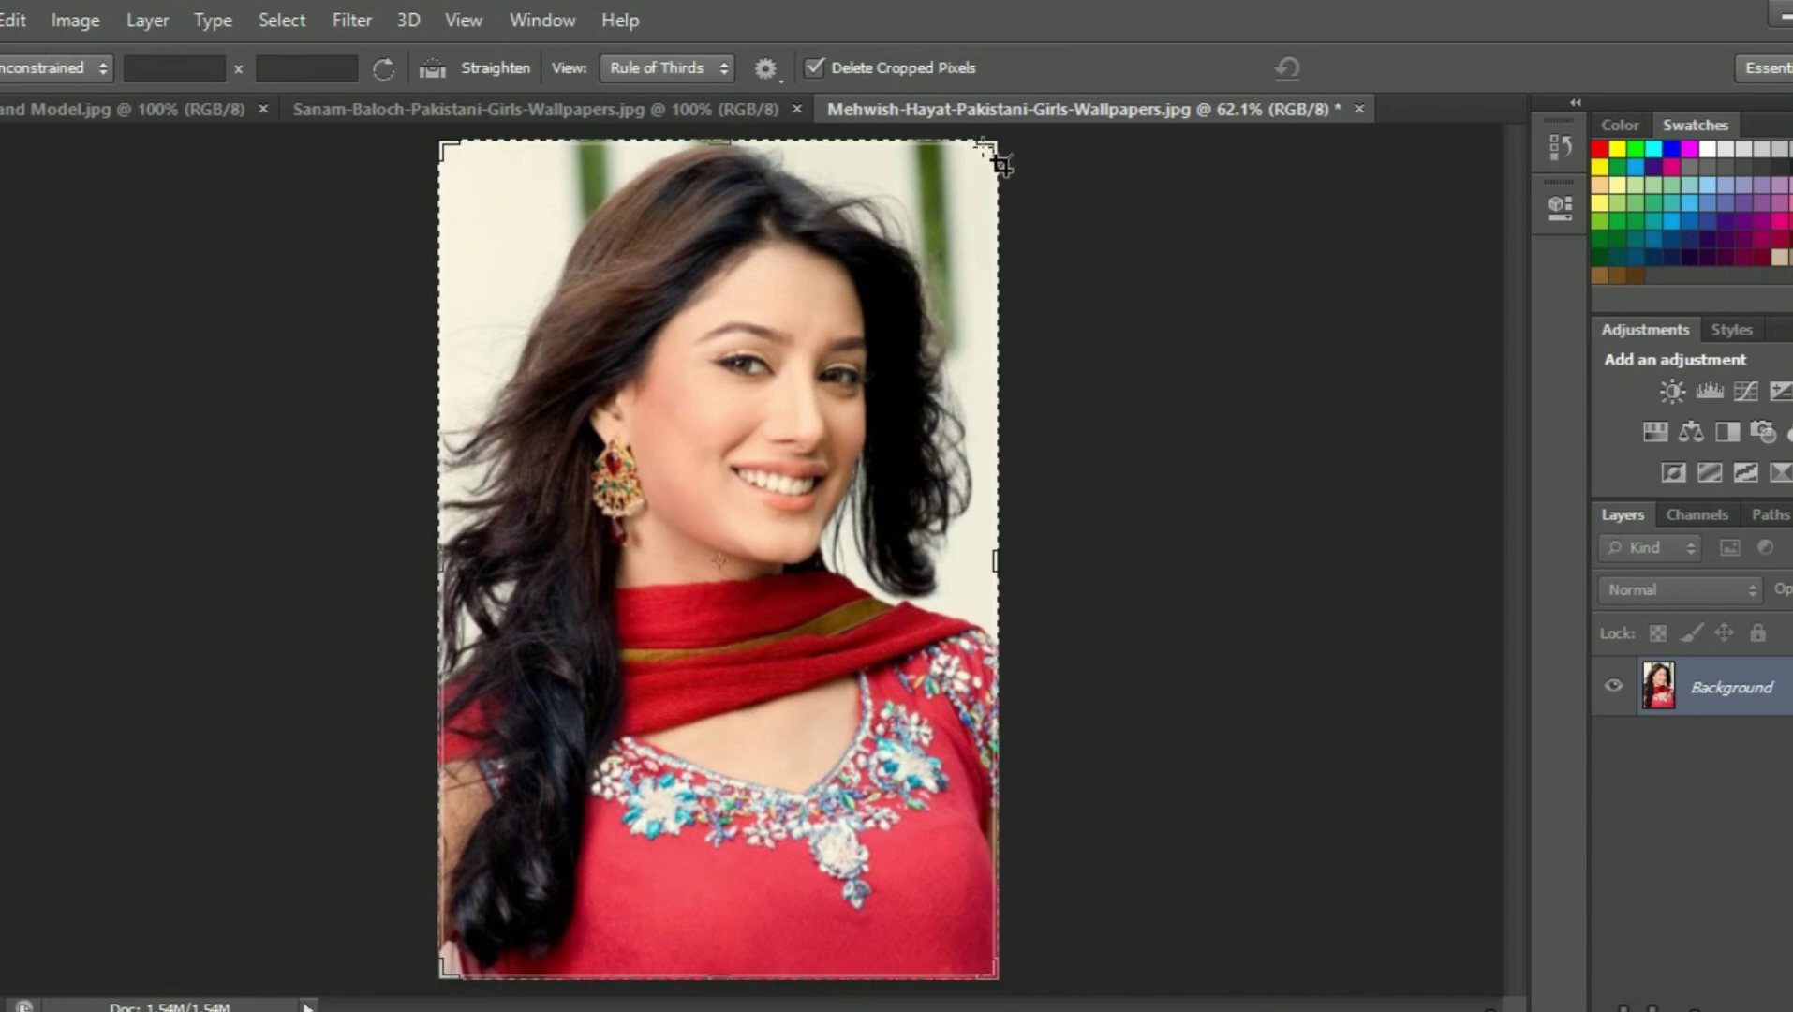
pyautogui.moveTo(986, 155)
pyautogui.mouseDown()
pyautogui.moveTo(980, 221)
pyautogui.moveTo(958, 198)
pyautogui.moveTo(986, 156)
pyautogui.mouseUp()
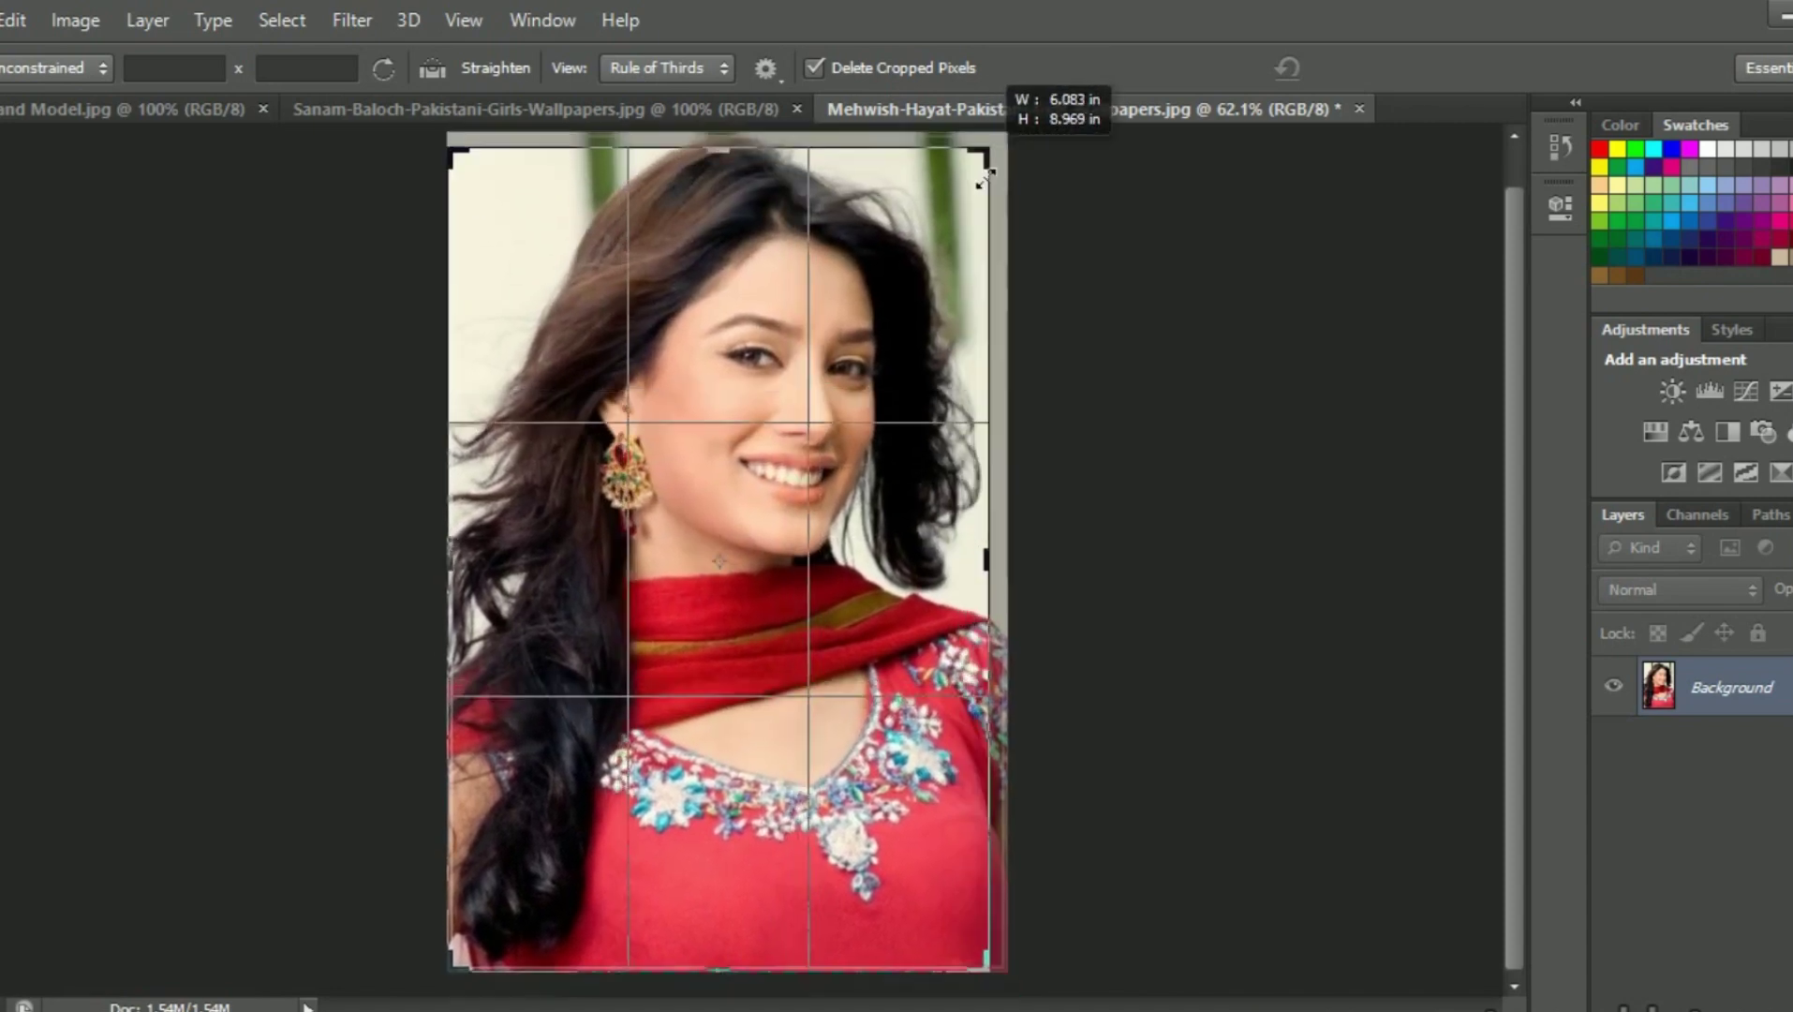
pyautogui.moveTo(985, 155); pyautogui.dragTo(986, 156)
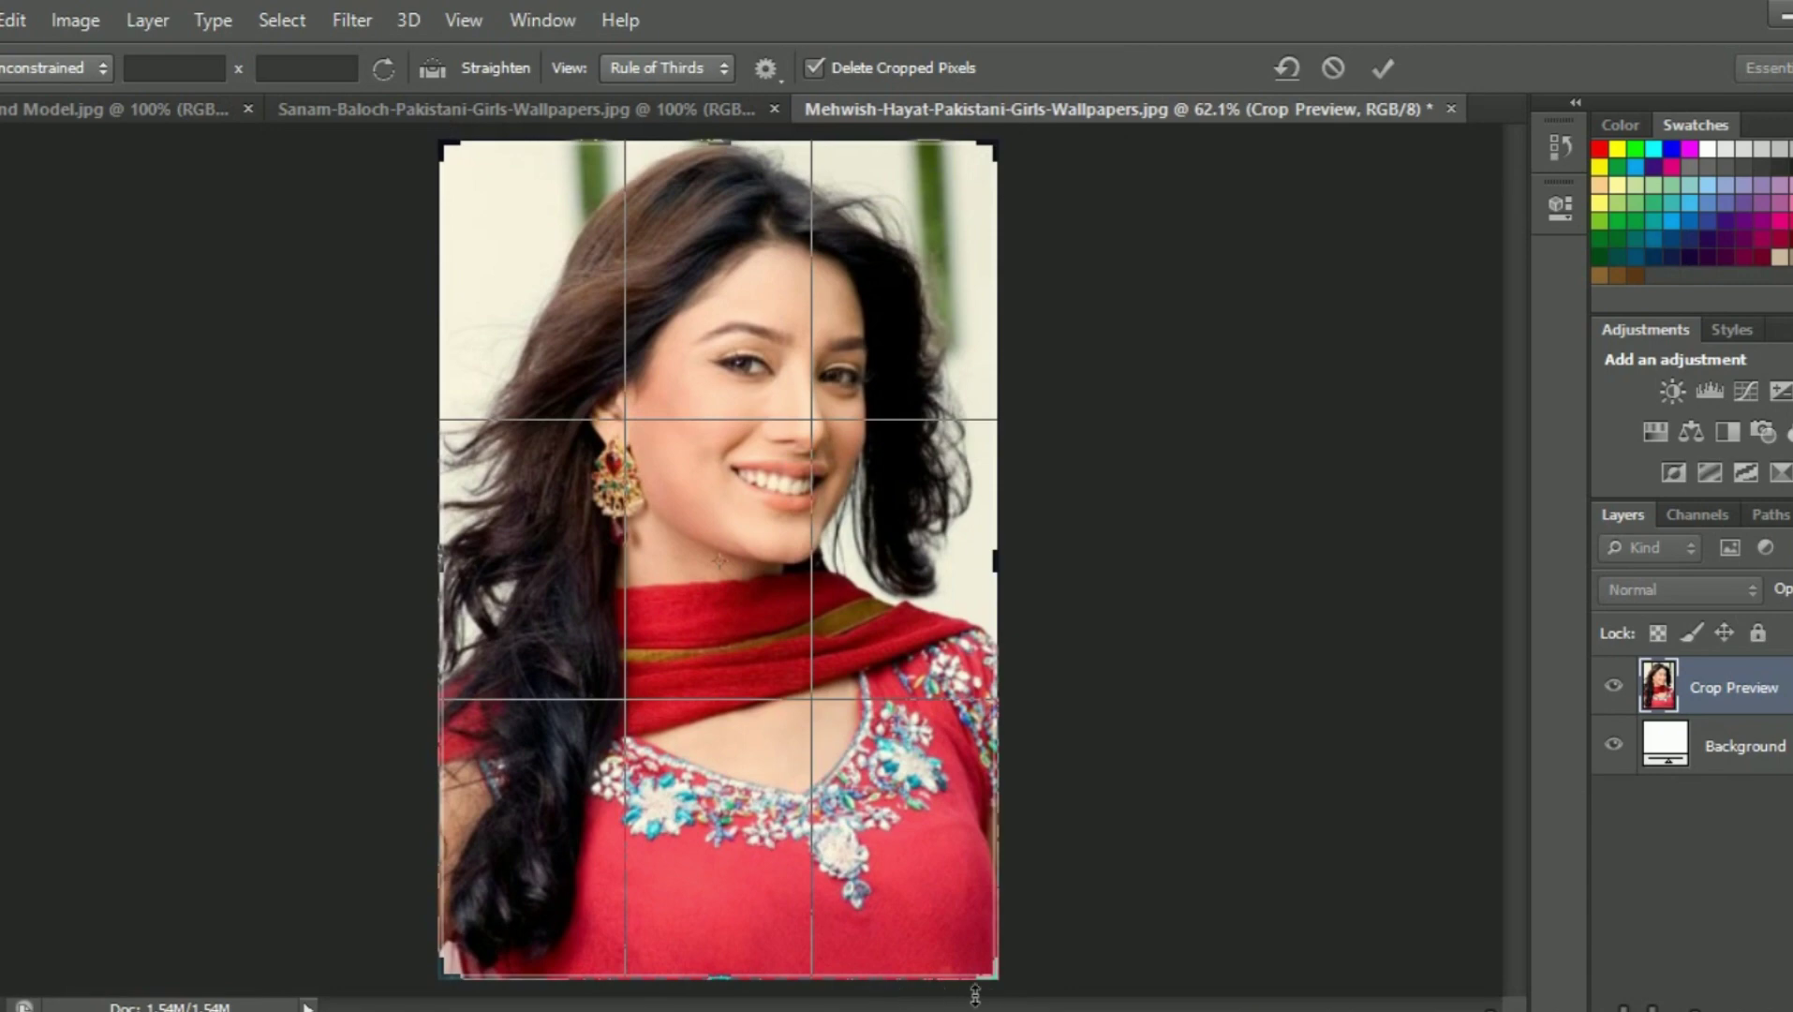
pyautogui.moveTo(991, 976); pyautogui.dragTo(994, 798)
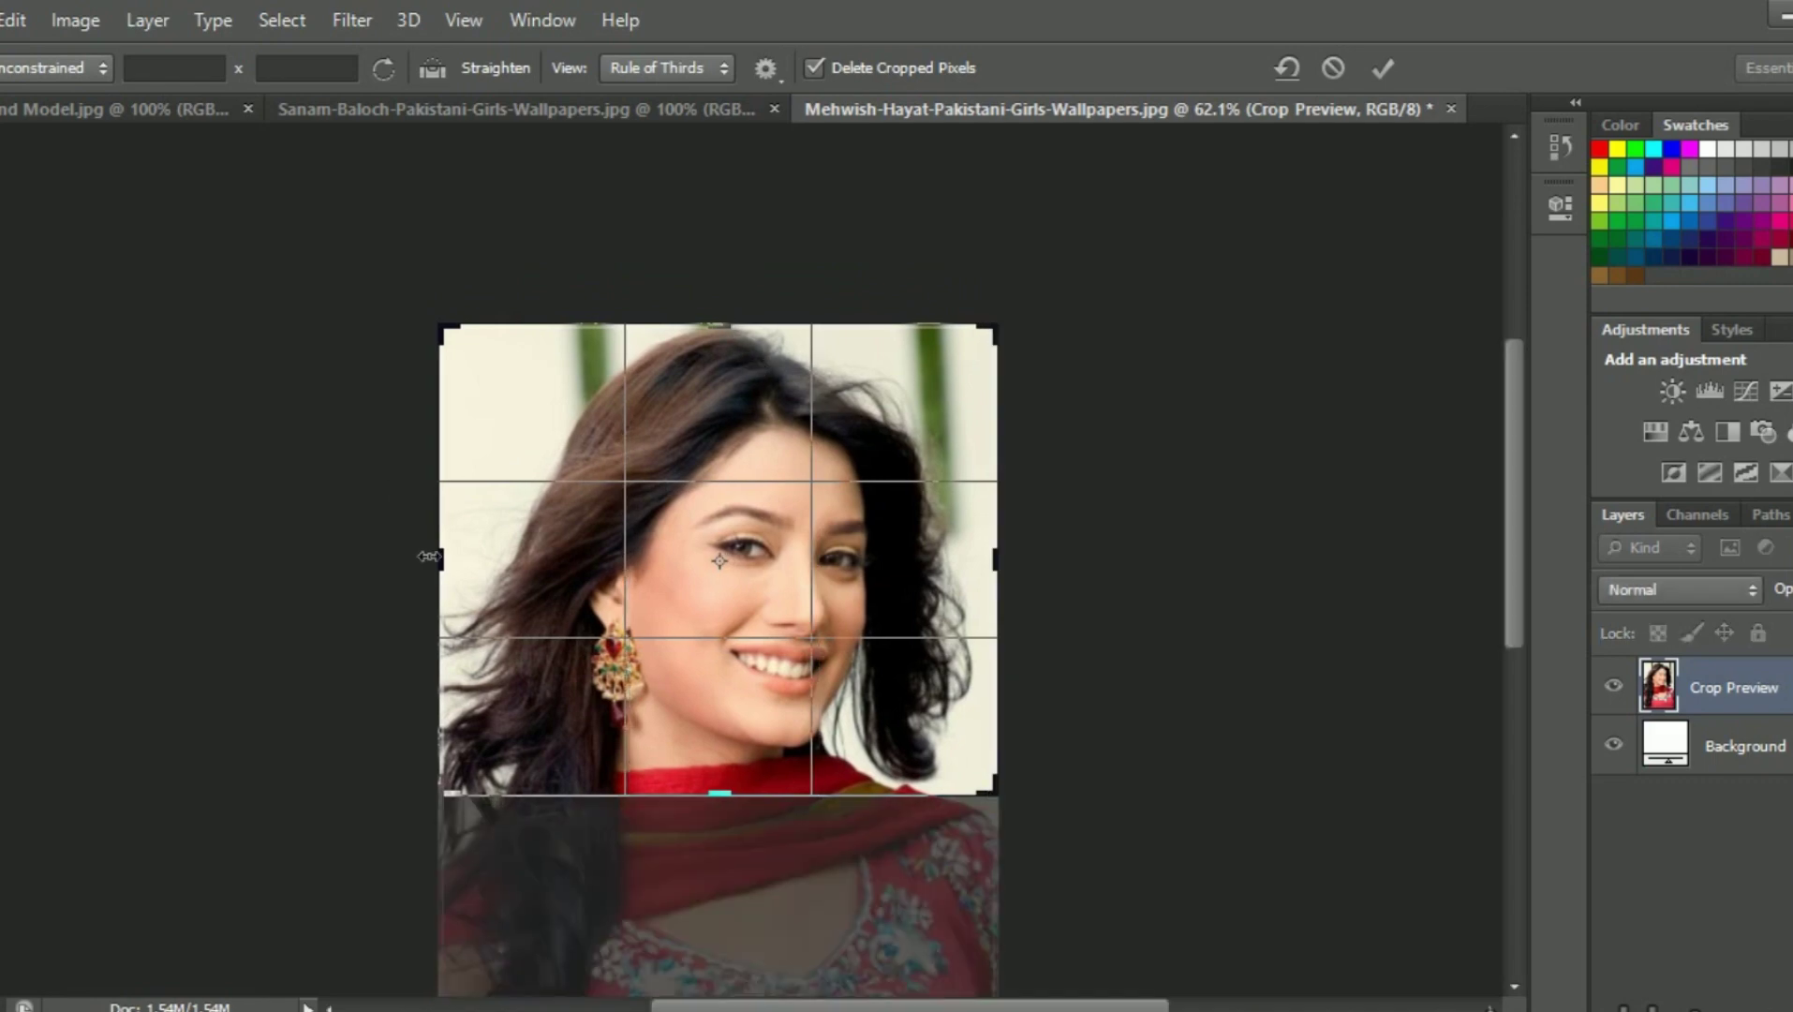
pyautogui.moveTo(438, 560); pyautogui.dragTo(483, 561)
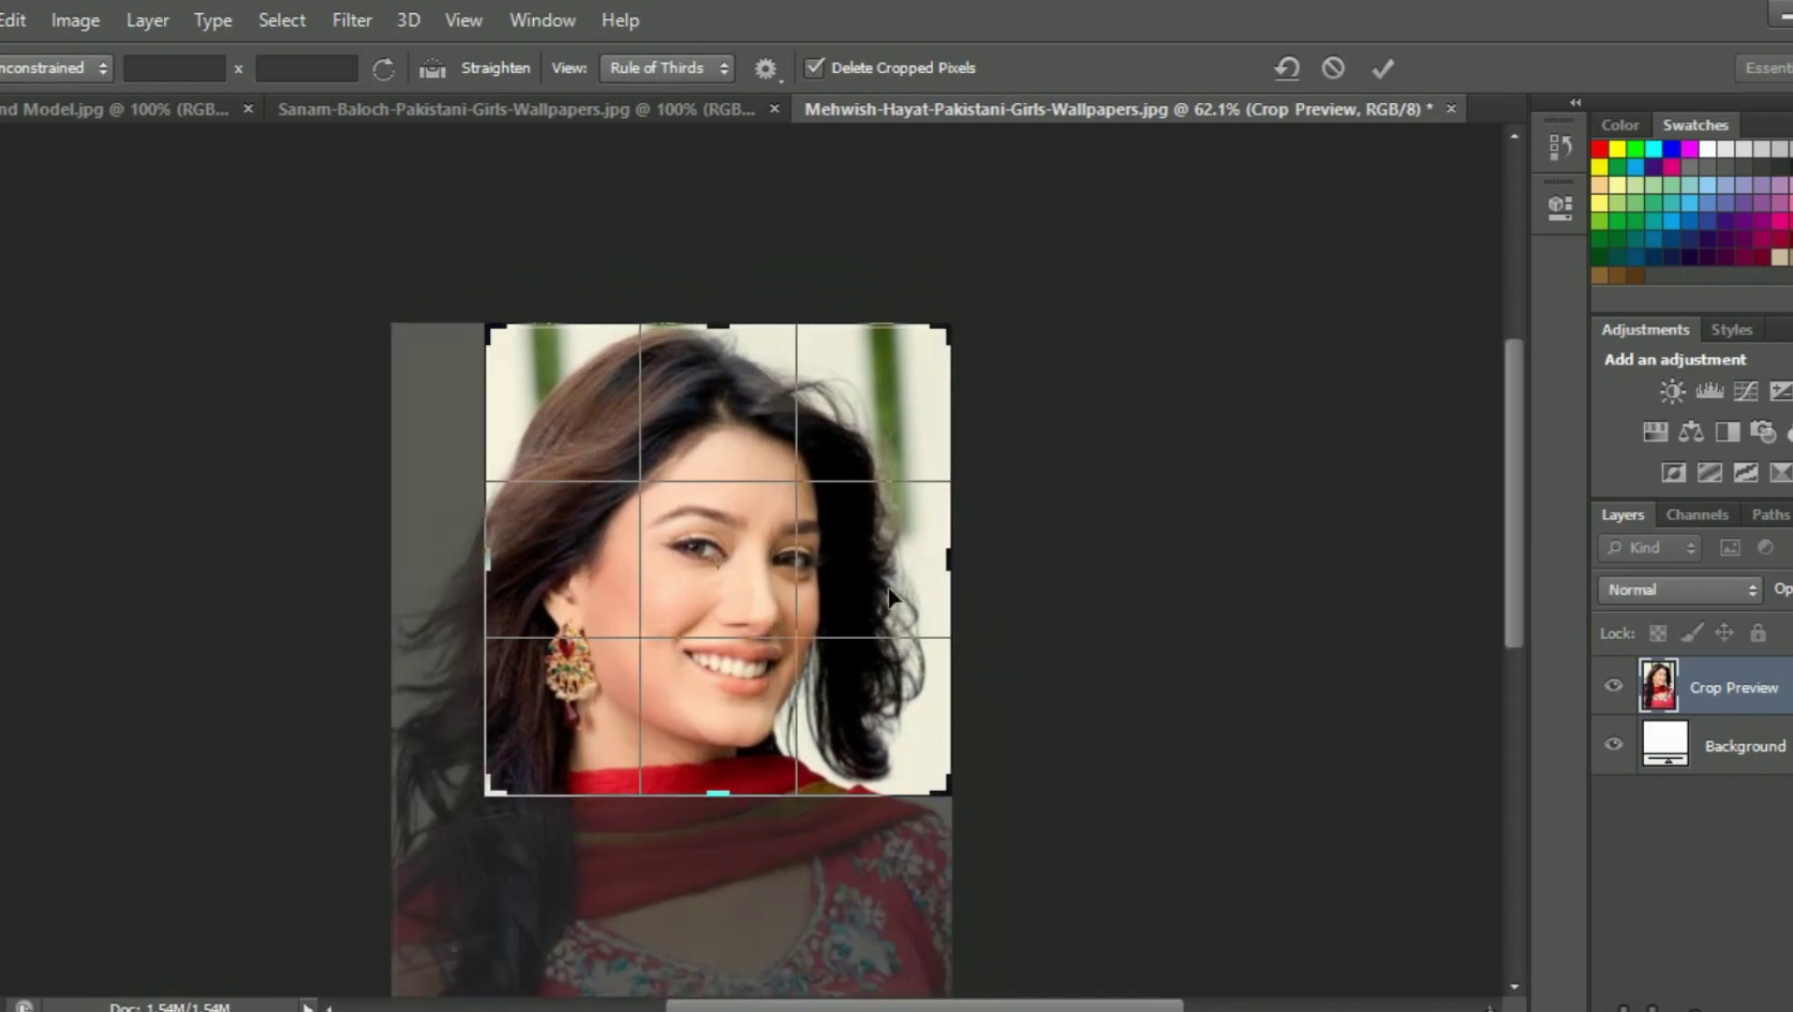
pyautogui.moveTo(949, 569); pyautogui.dragTo(919, 577)
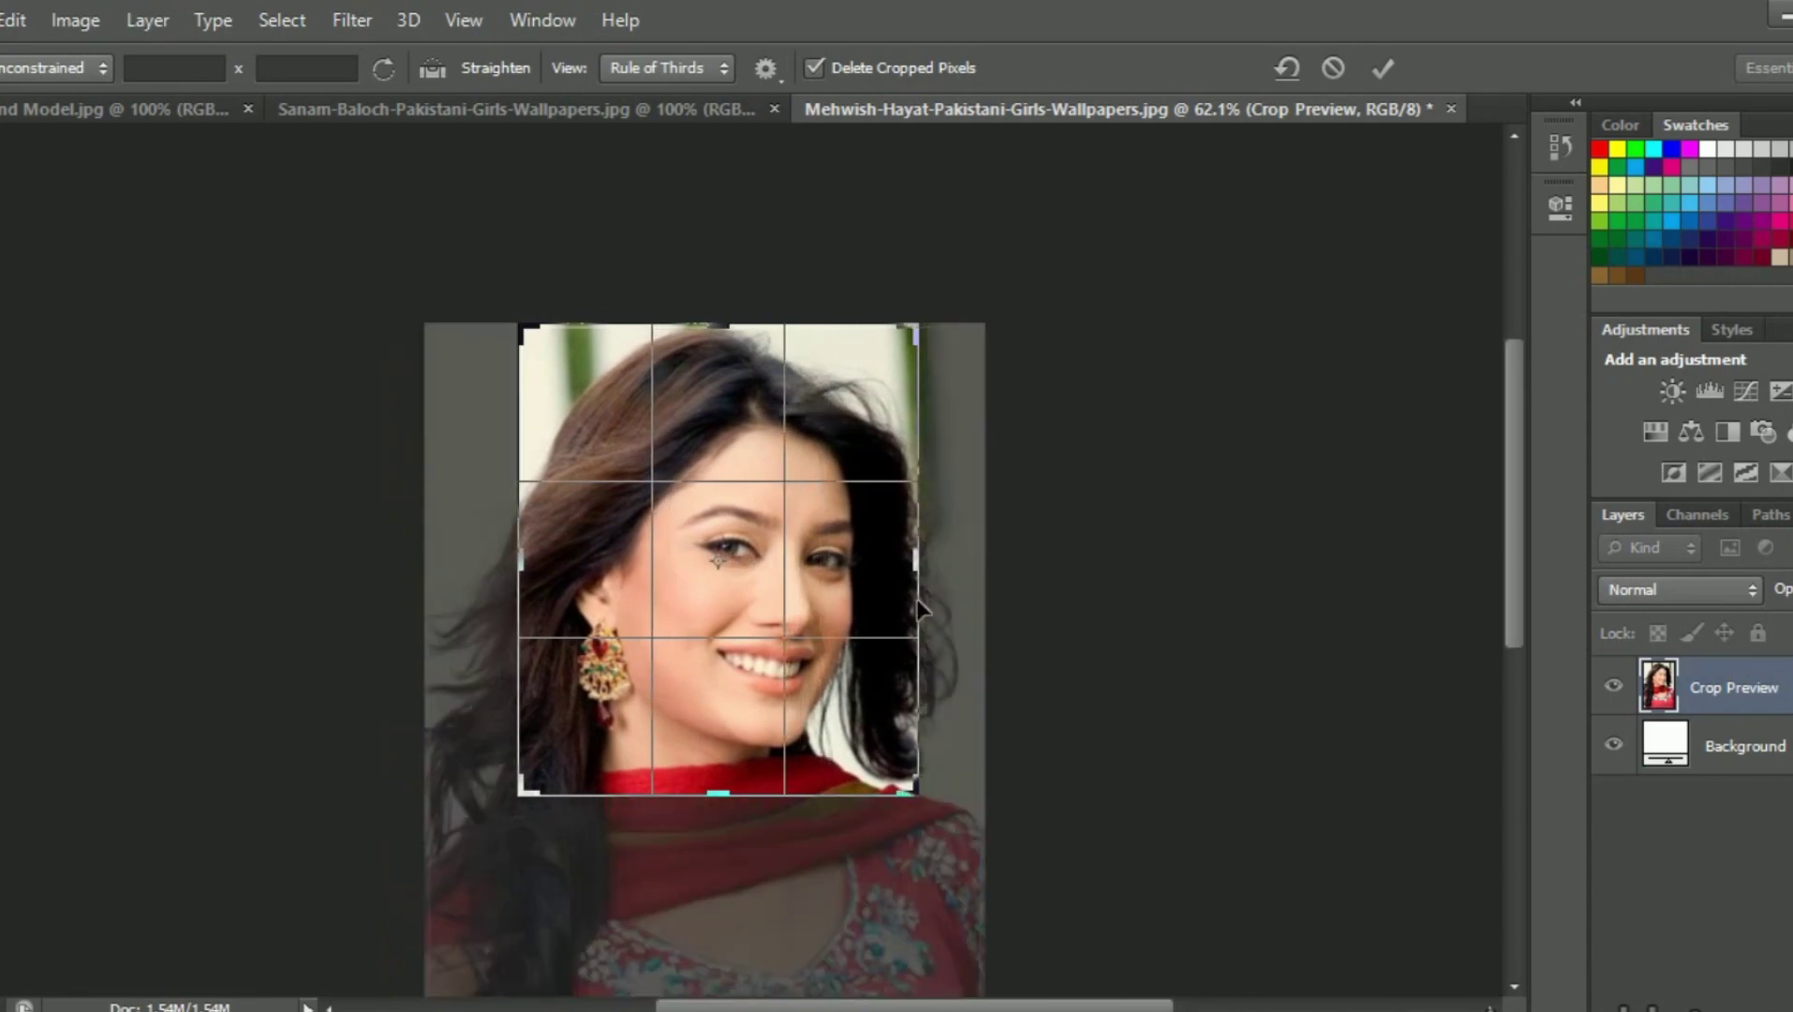
pyautogui.press('Return')
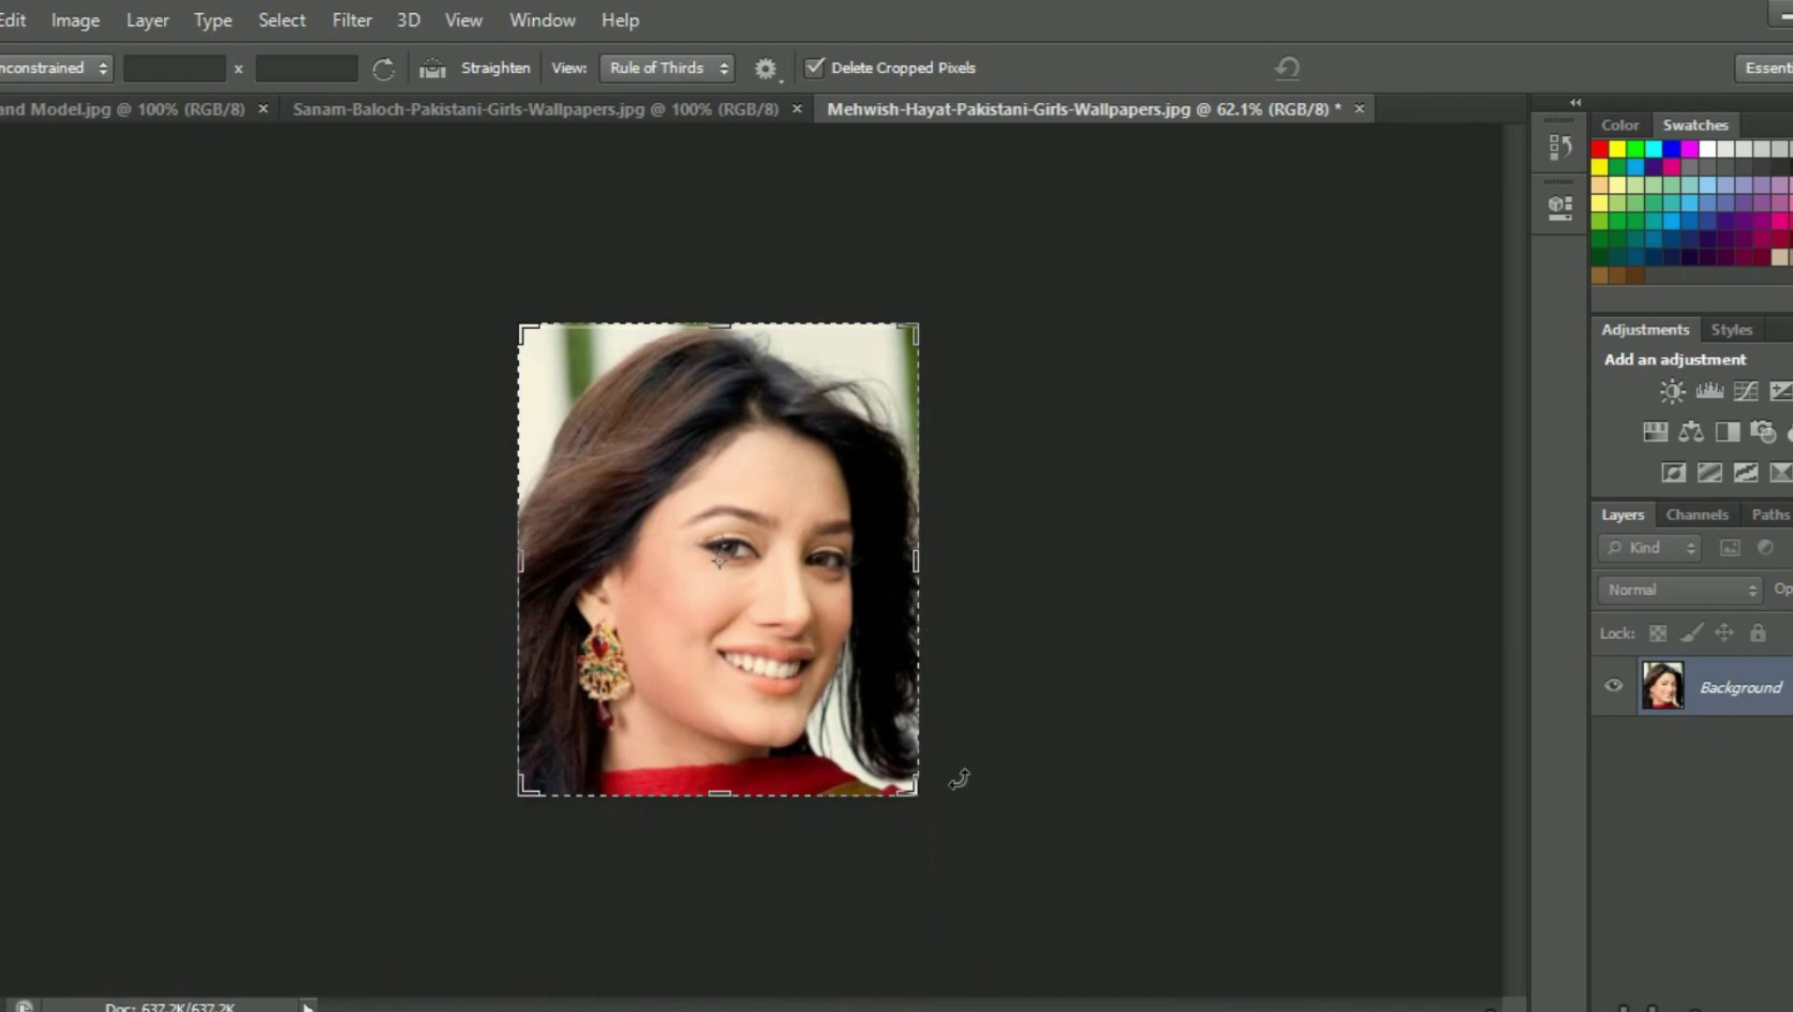
# - Apply a slightly adjusted crop, then undo it to restore the full photo
pyautogui.moveTo(919, 791); pyautogui.dragTo(919, 806)
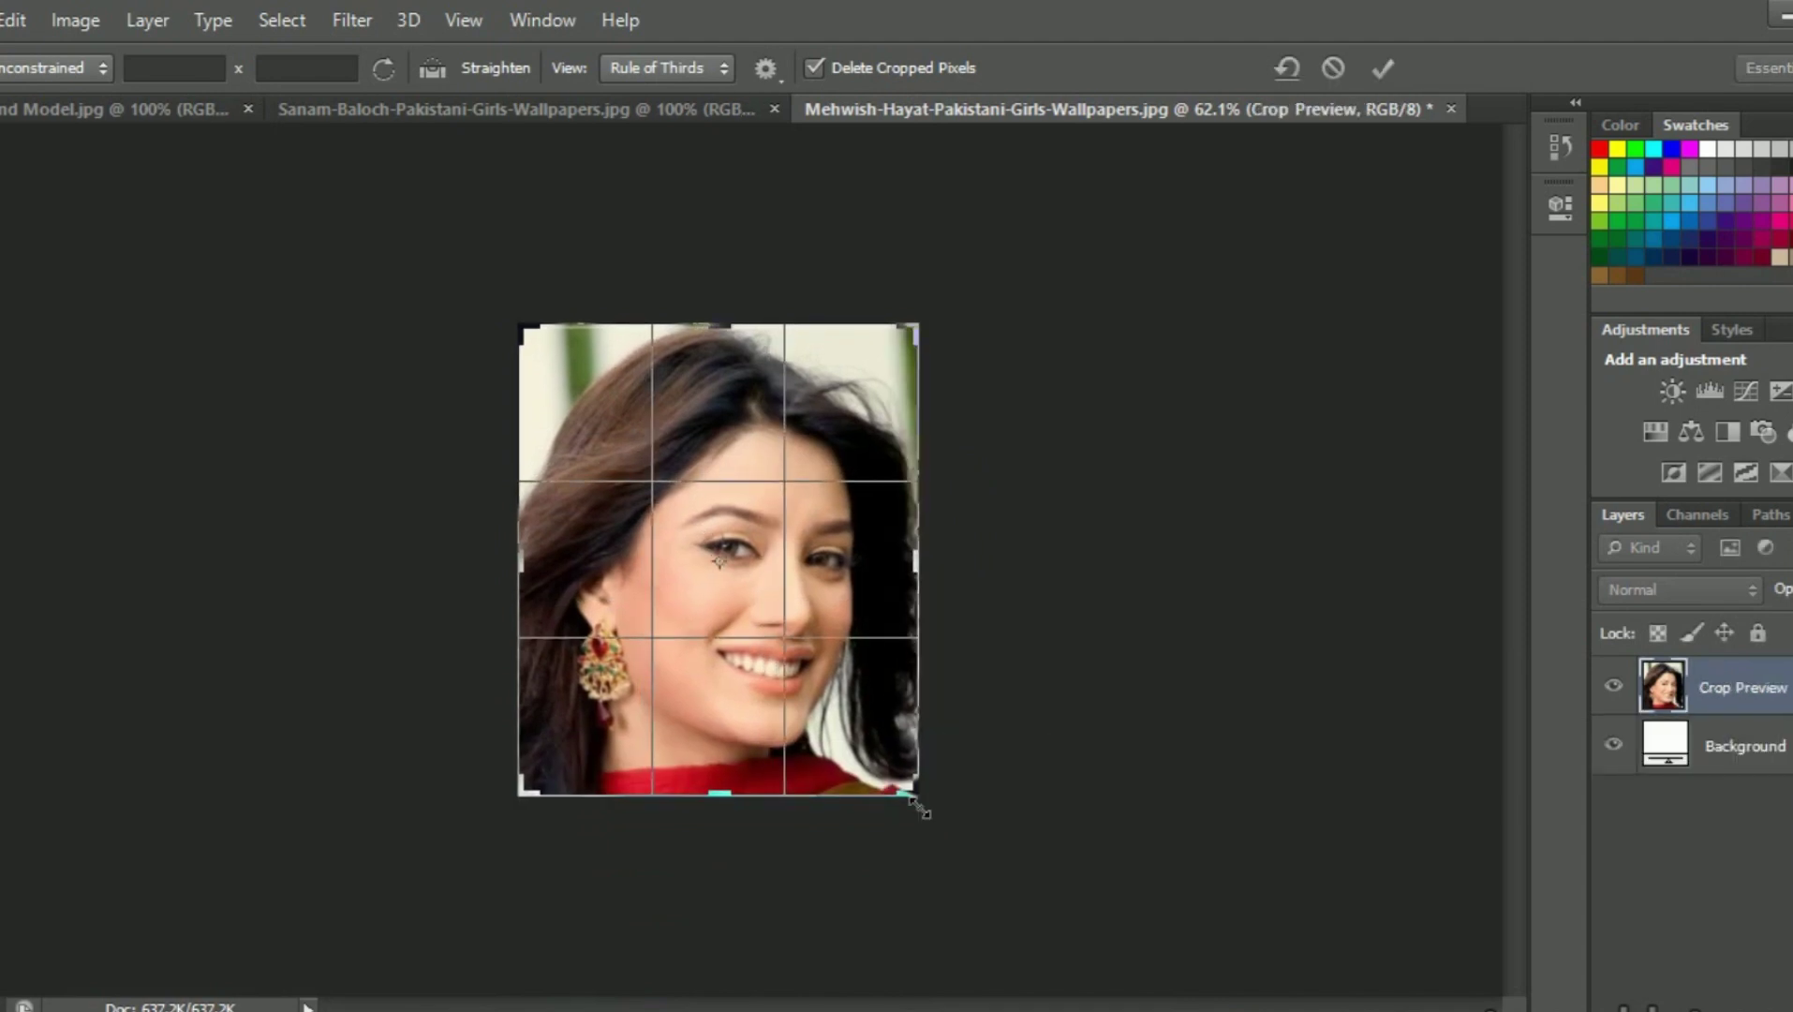
pyautogui.press('Return')
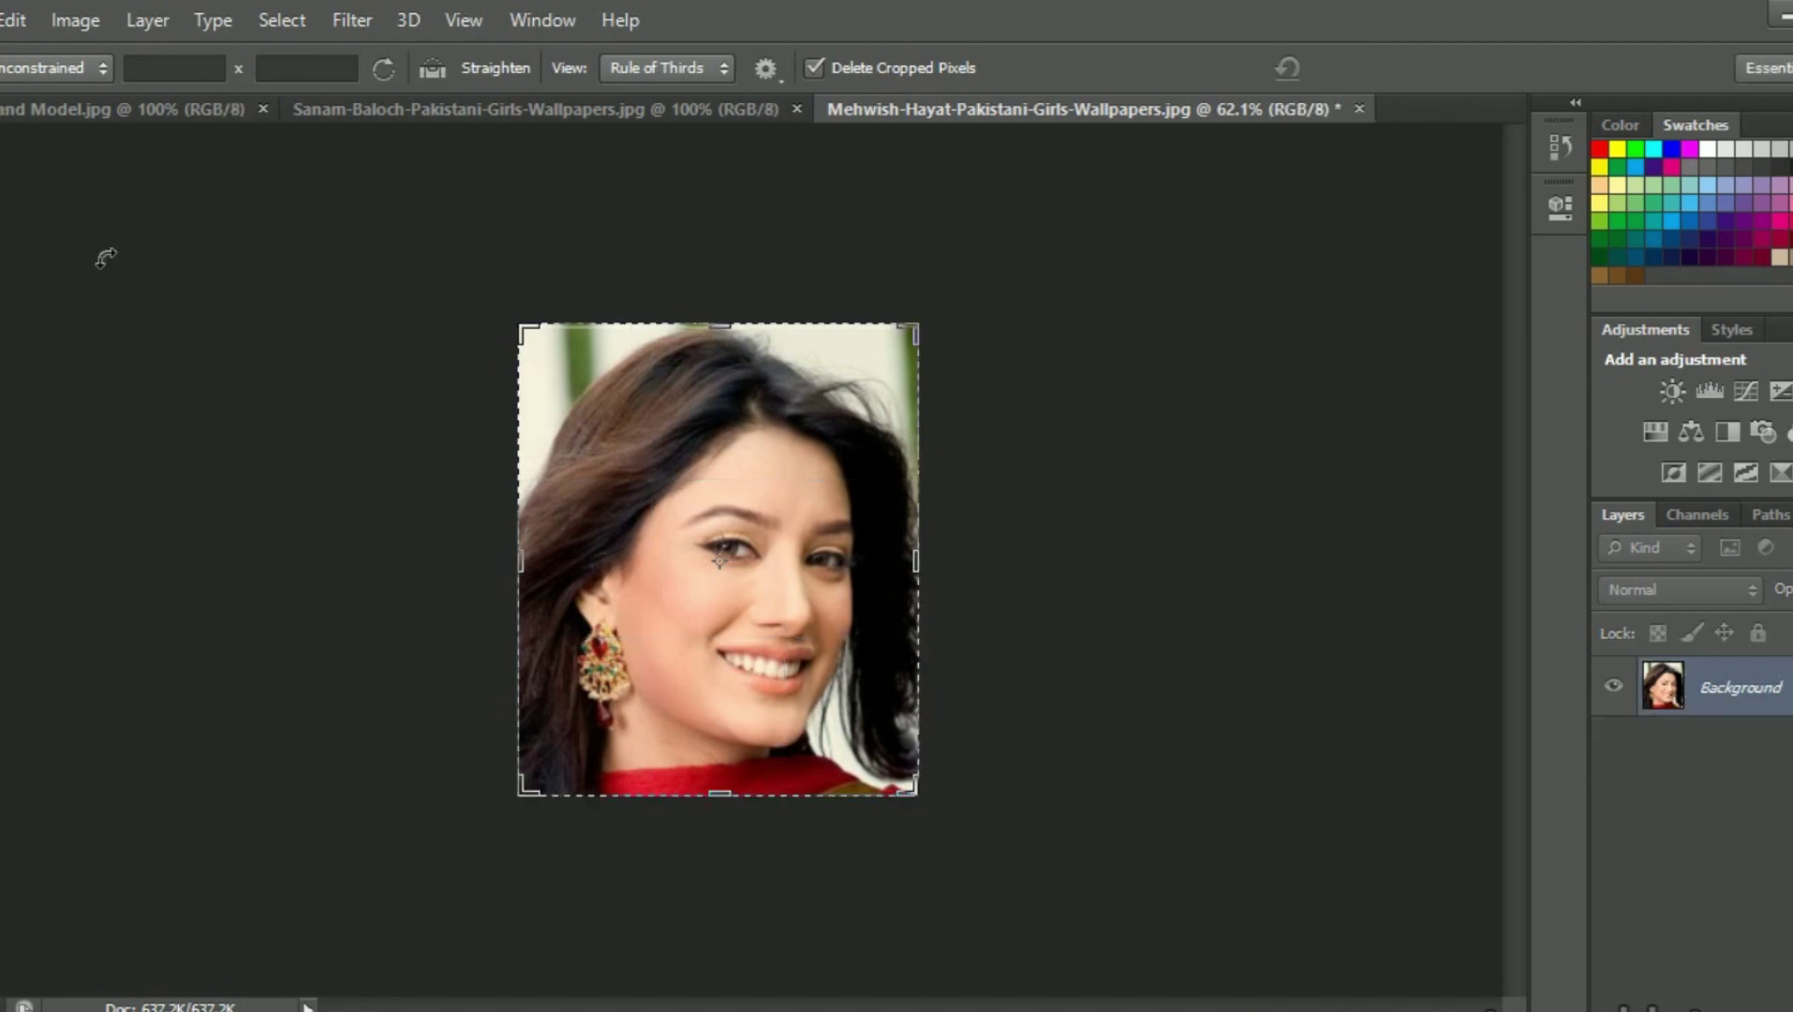
pyautogui.hotkey('ctrl', 'z')
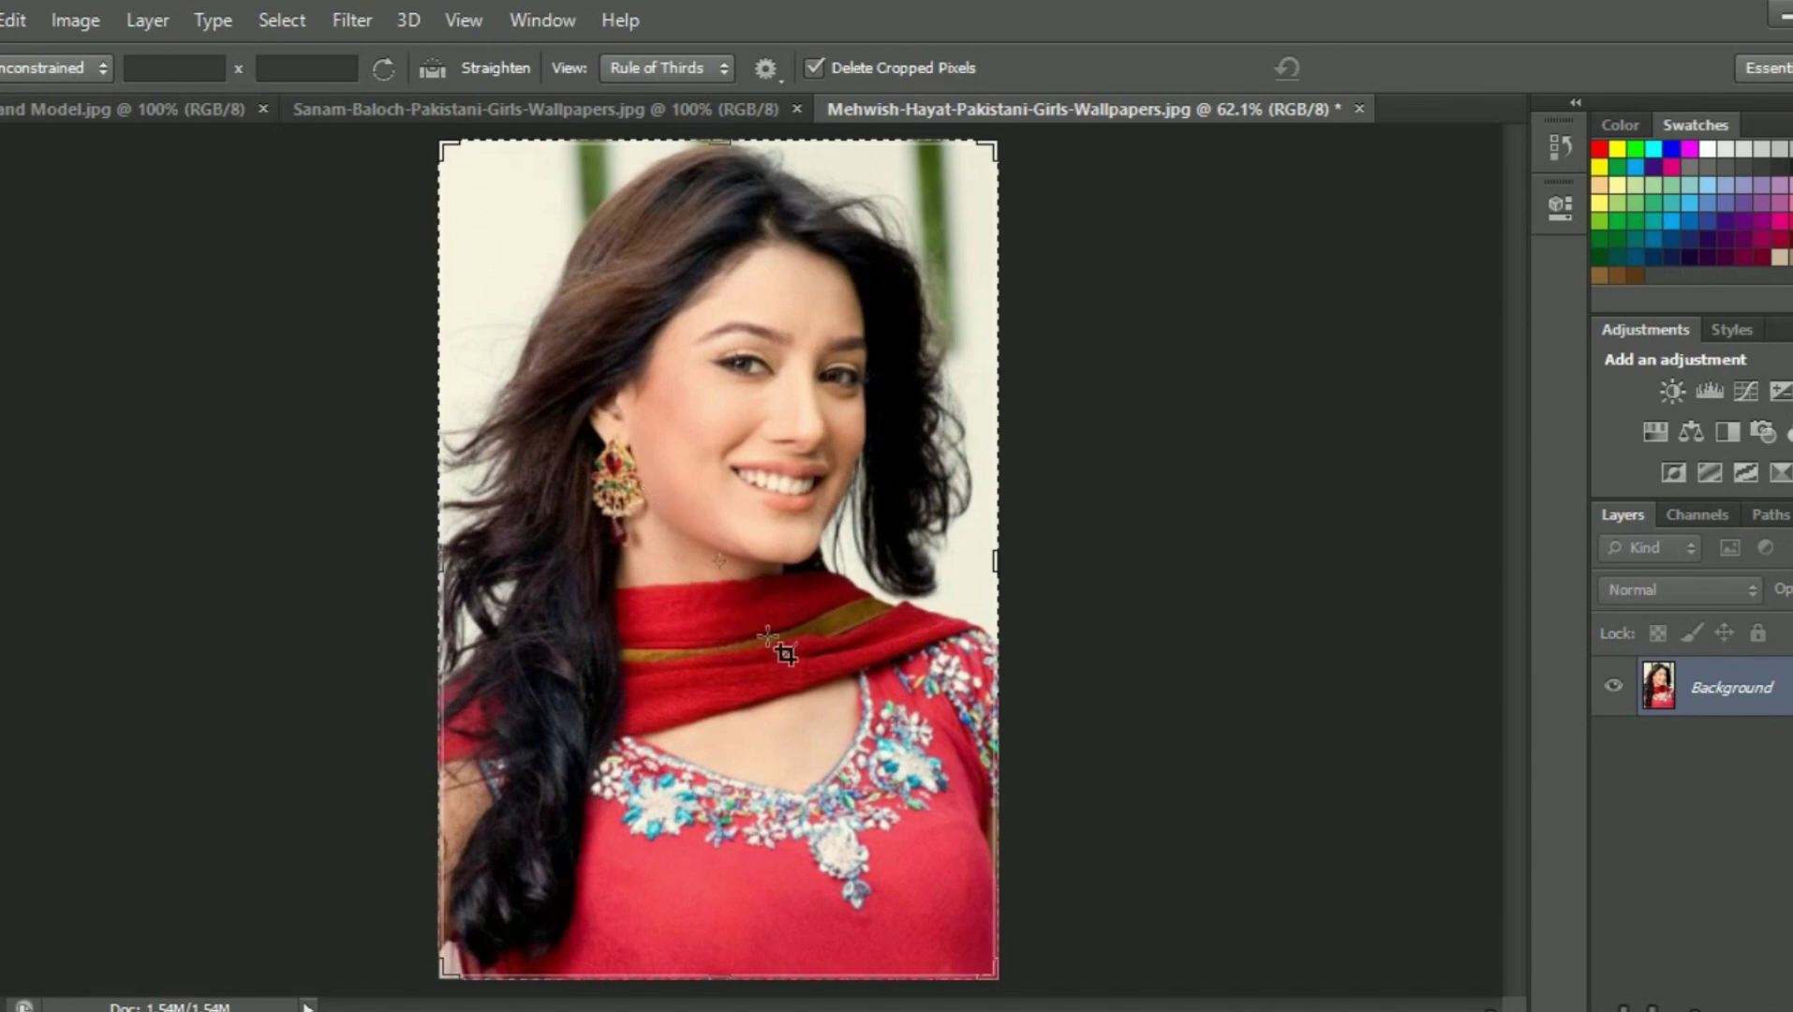
# - Crop the Sanam-Baloch portrait, trimming its left, right and top edges inward
pyautogui.click(482, 111)
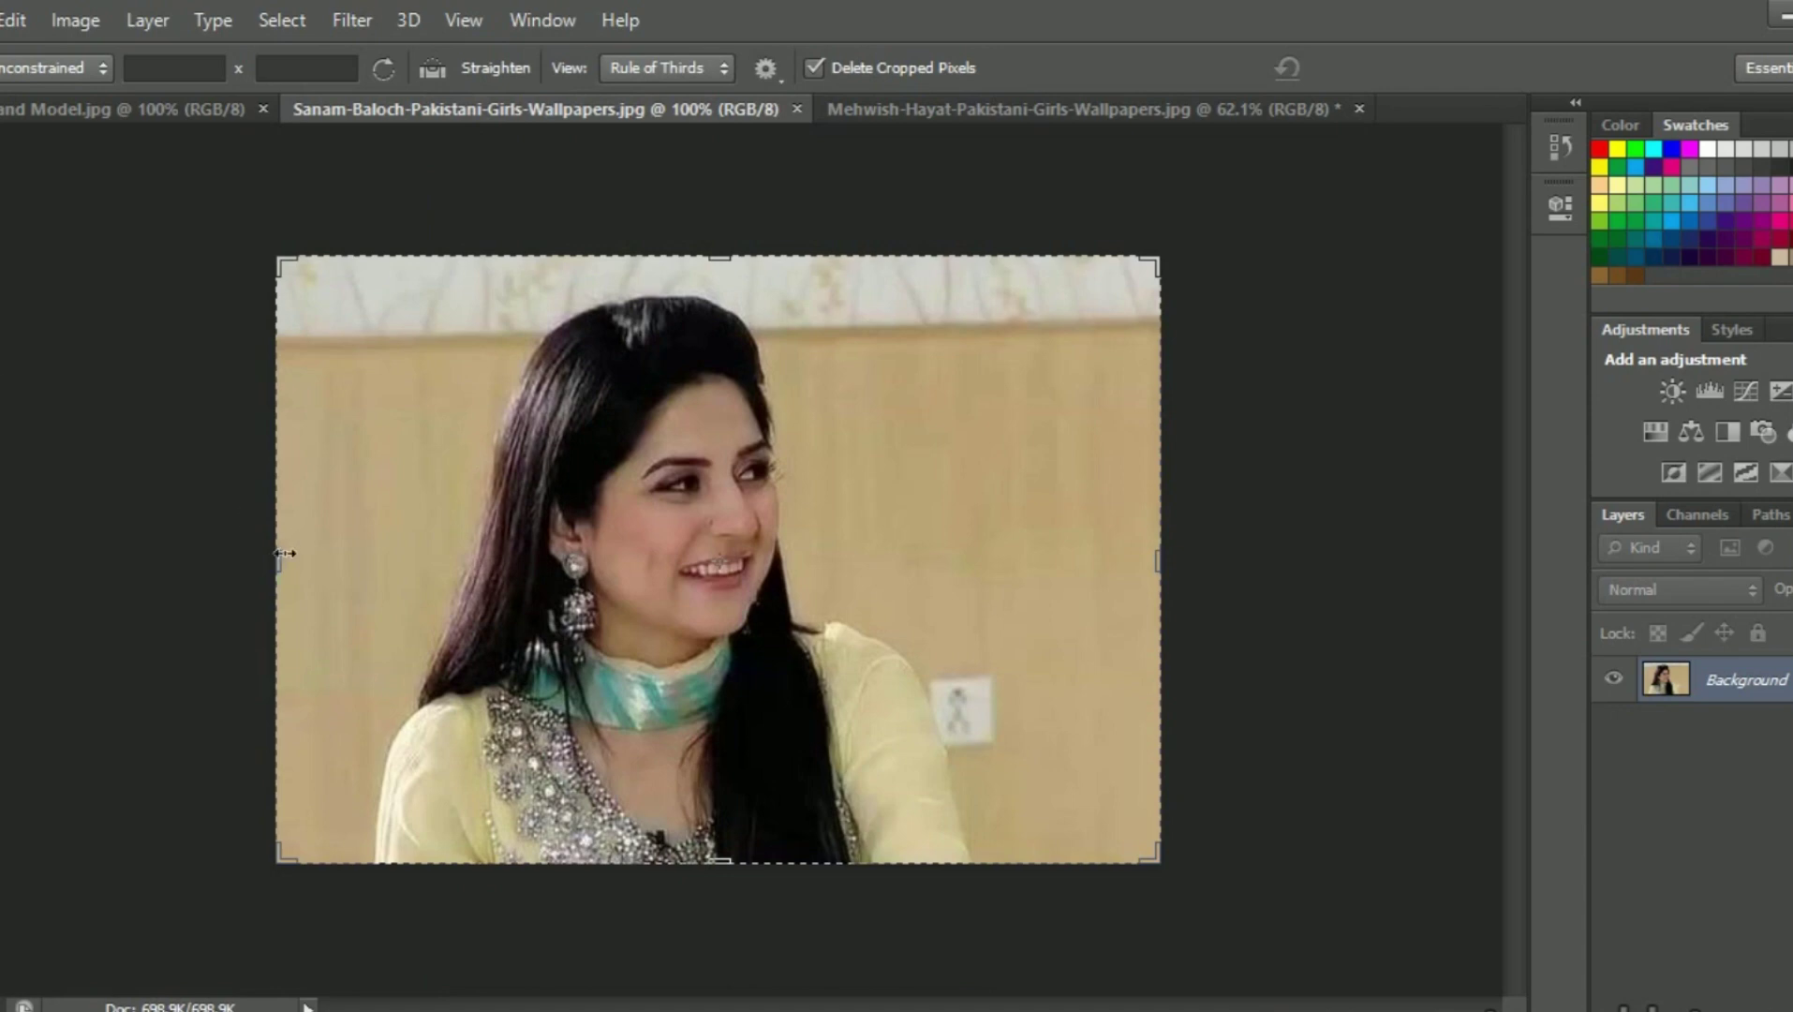
pyautogui.moveTo(279, 562); pyautogui.dragTo(323, 563)
pyautogui.moveTo(1115, 564); pyautogui.dragTo(1035, 605)
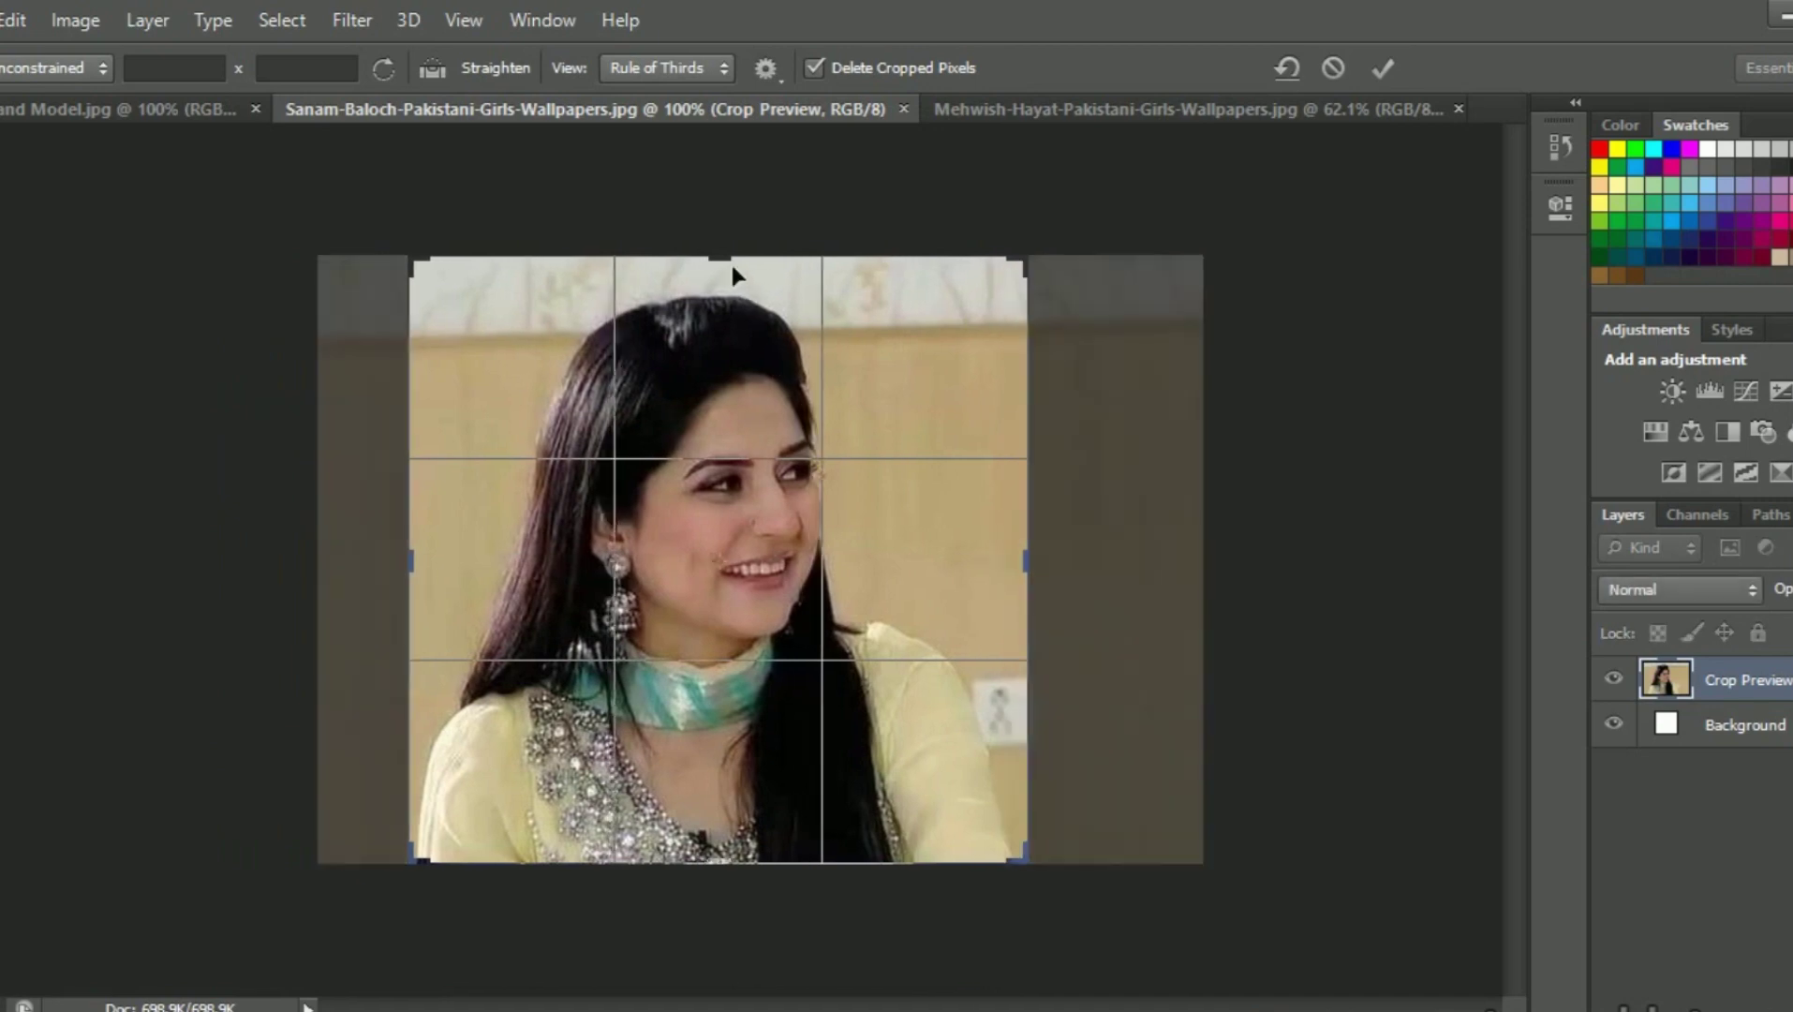
pyautogui.moveTo(725, 258); pyautogui.dragTo(725, 275)
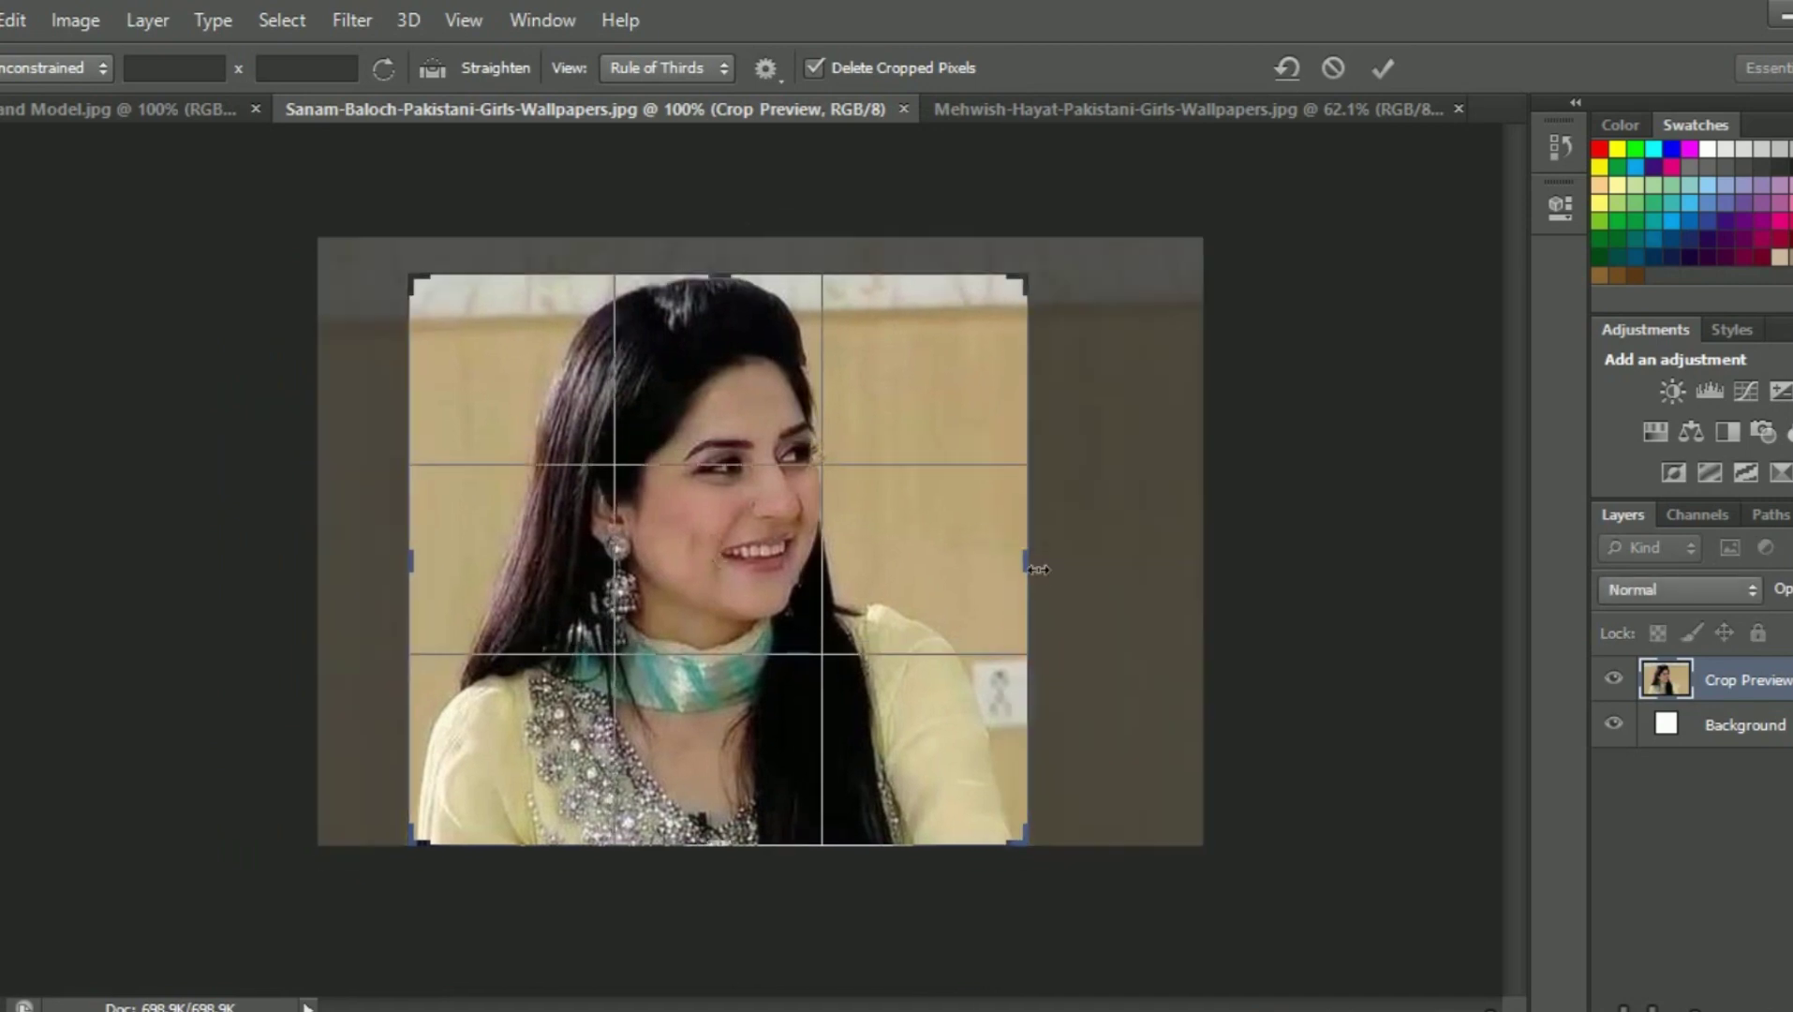
pyautogui.moveTo(1035, 580); pyautogui.dragTo(1004, 581)
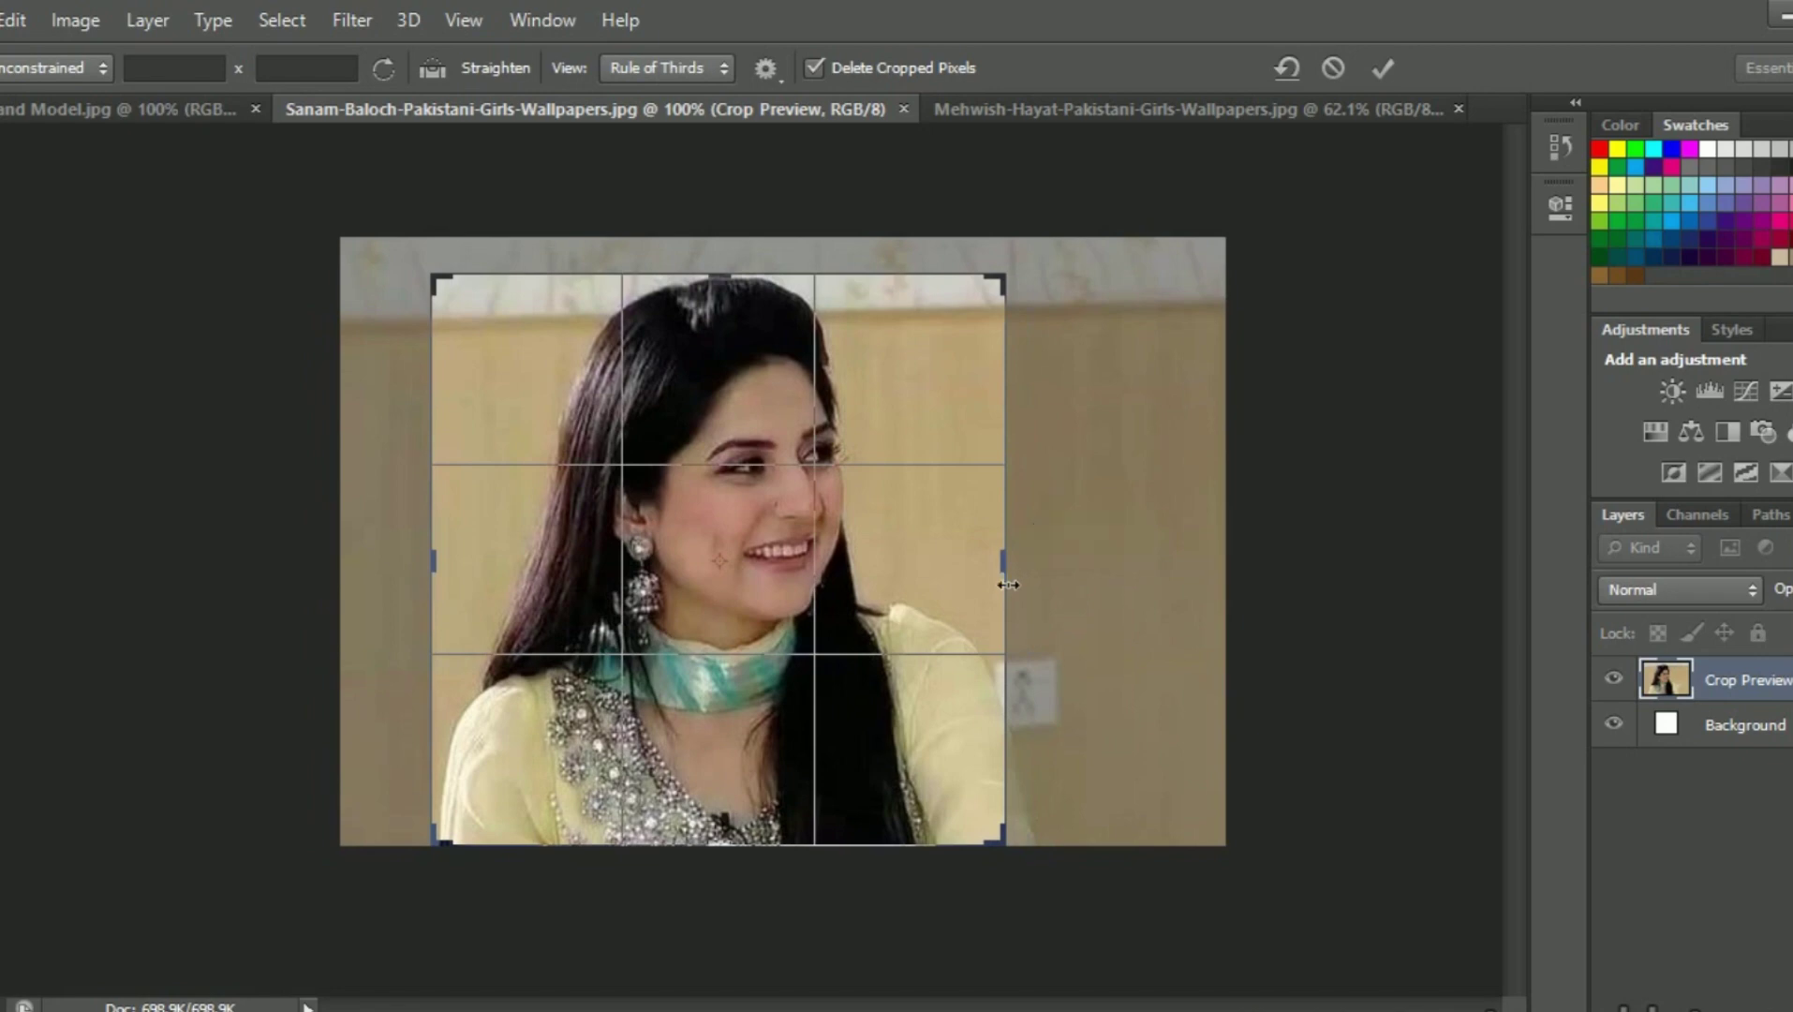
pyautogui.press('Return')
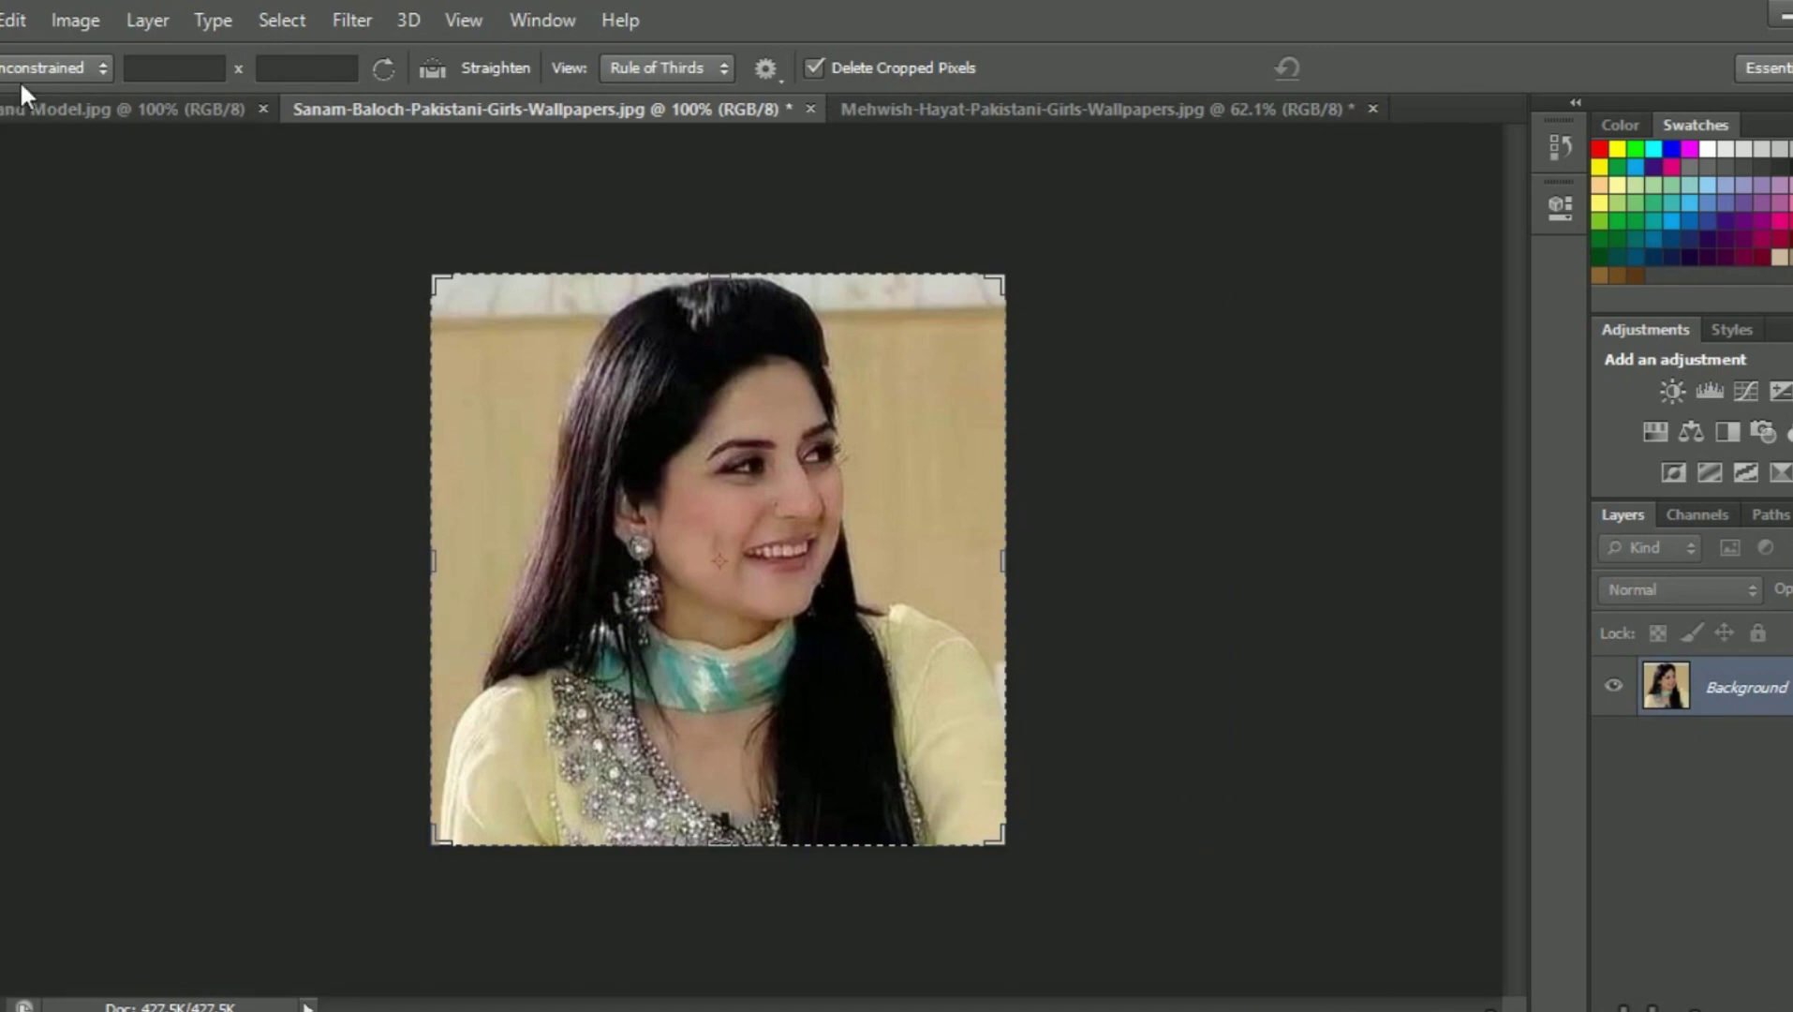
# - Try a 1x1 square crop ratio and resize the box from the left
pyautogui.click(104, 67)
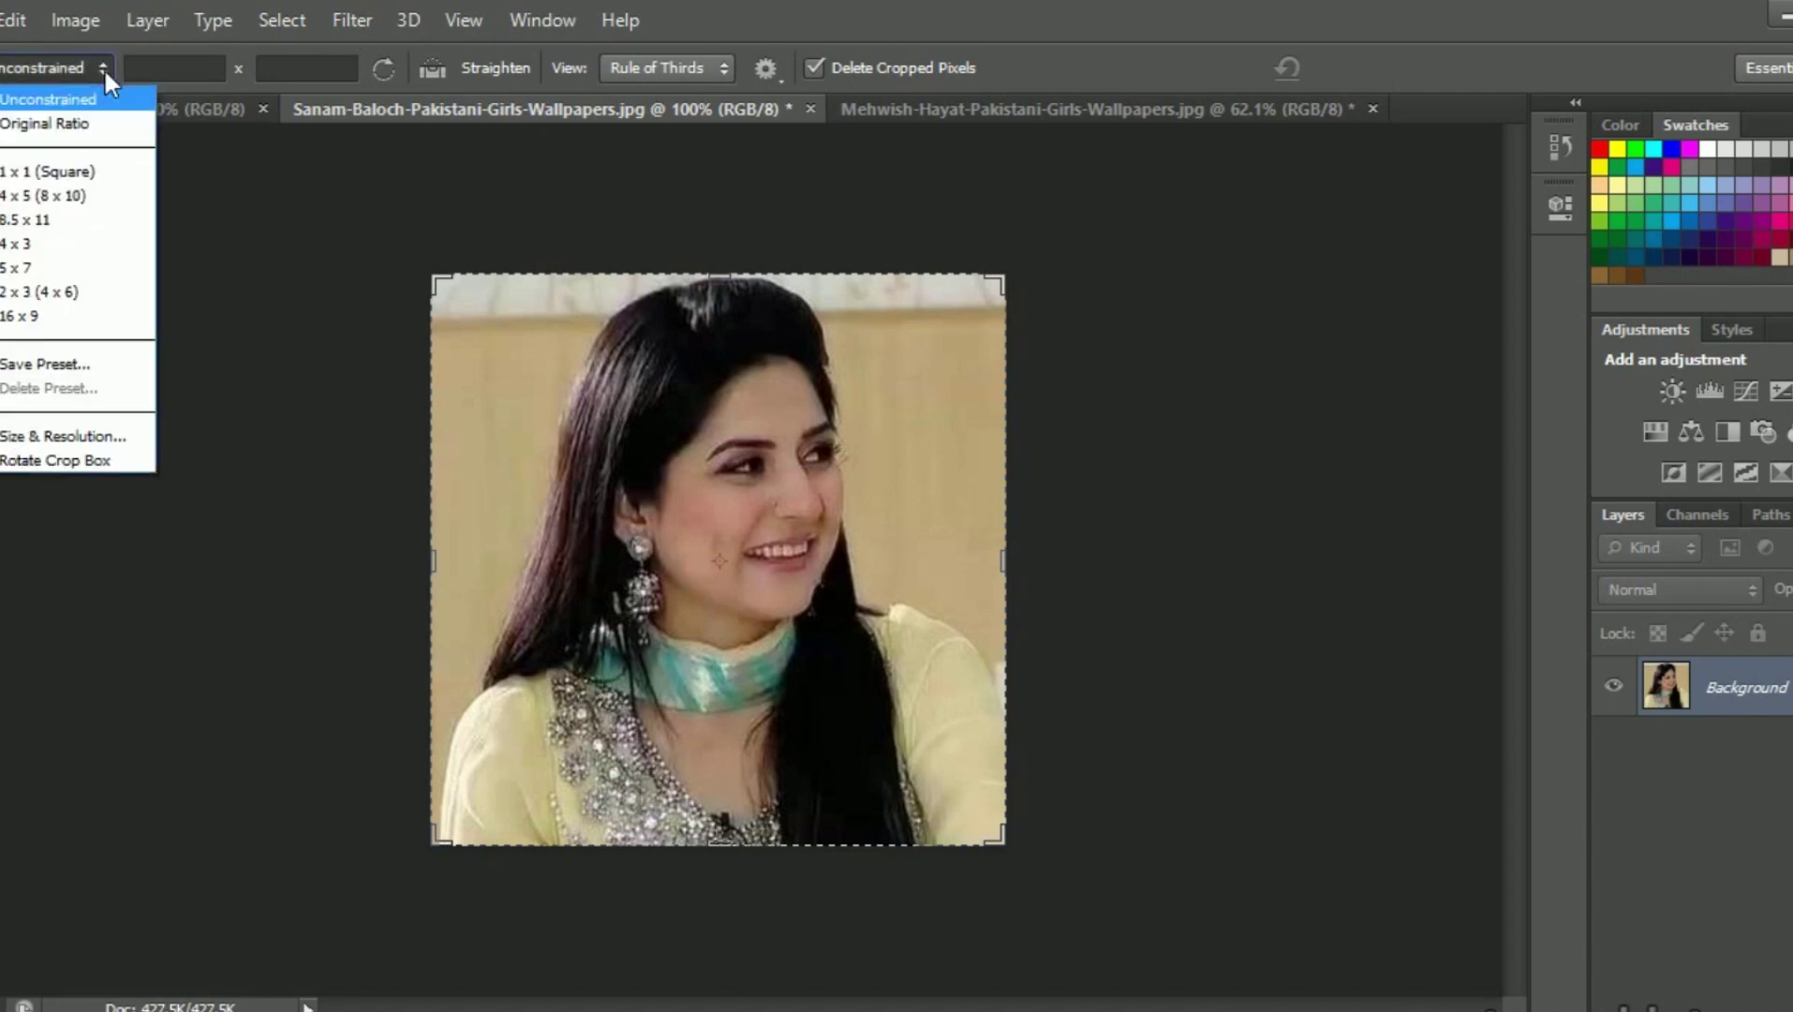
pyautogui.click(93, 164)
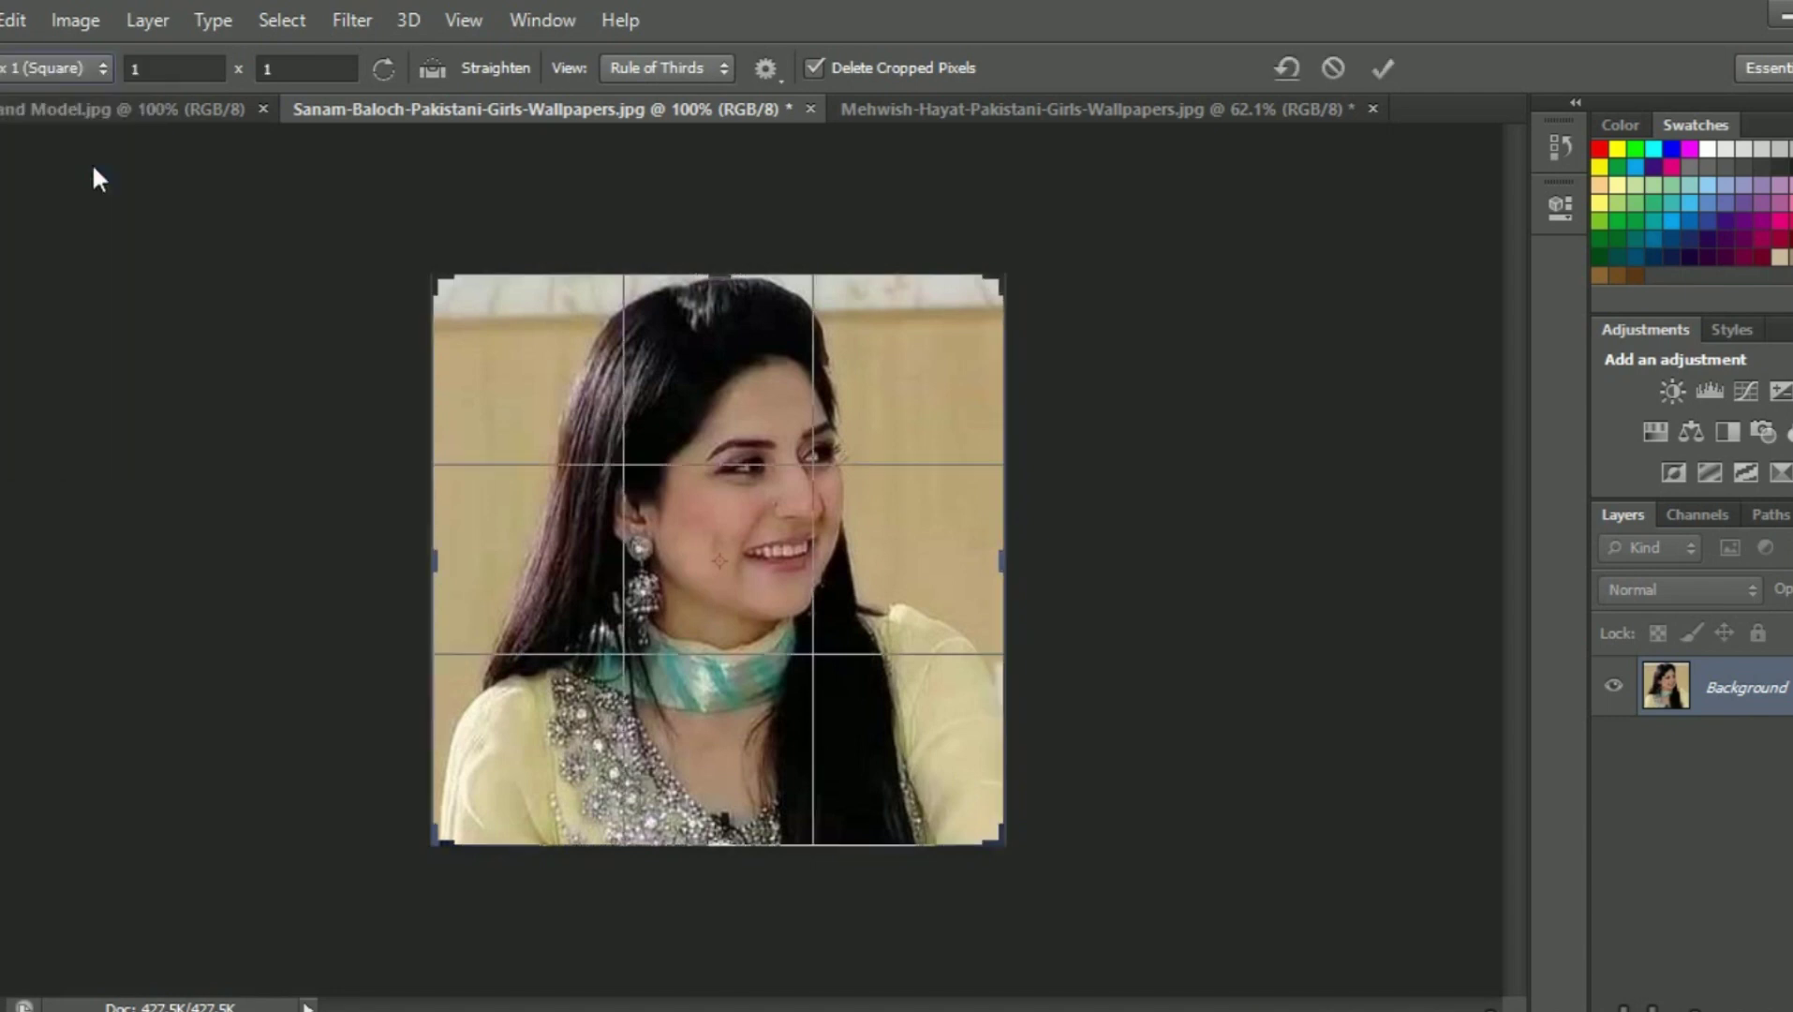
pyautogui.moveTo(433, 571)
pyautogui.mouseDown()
pyautogui.moveTo(447, 598)
pyautogui.moveTo(424, 628)
pyautogui.mouseUp()
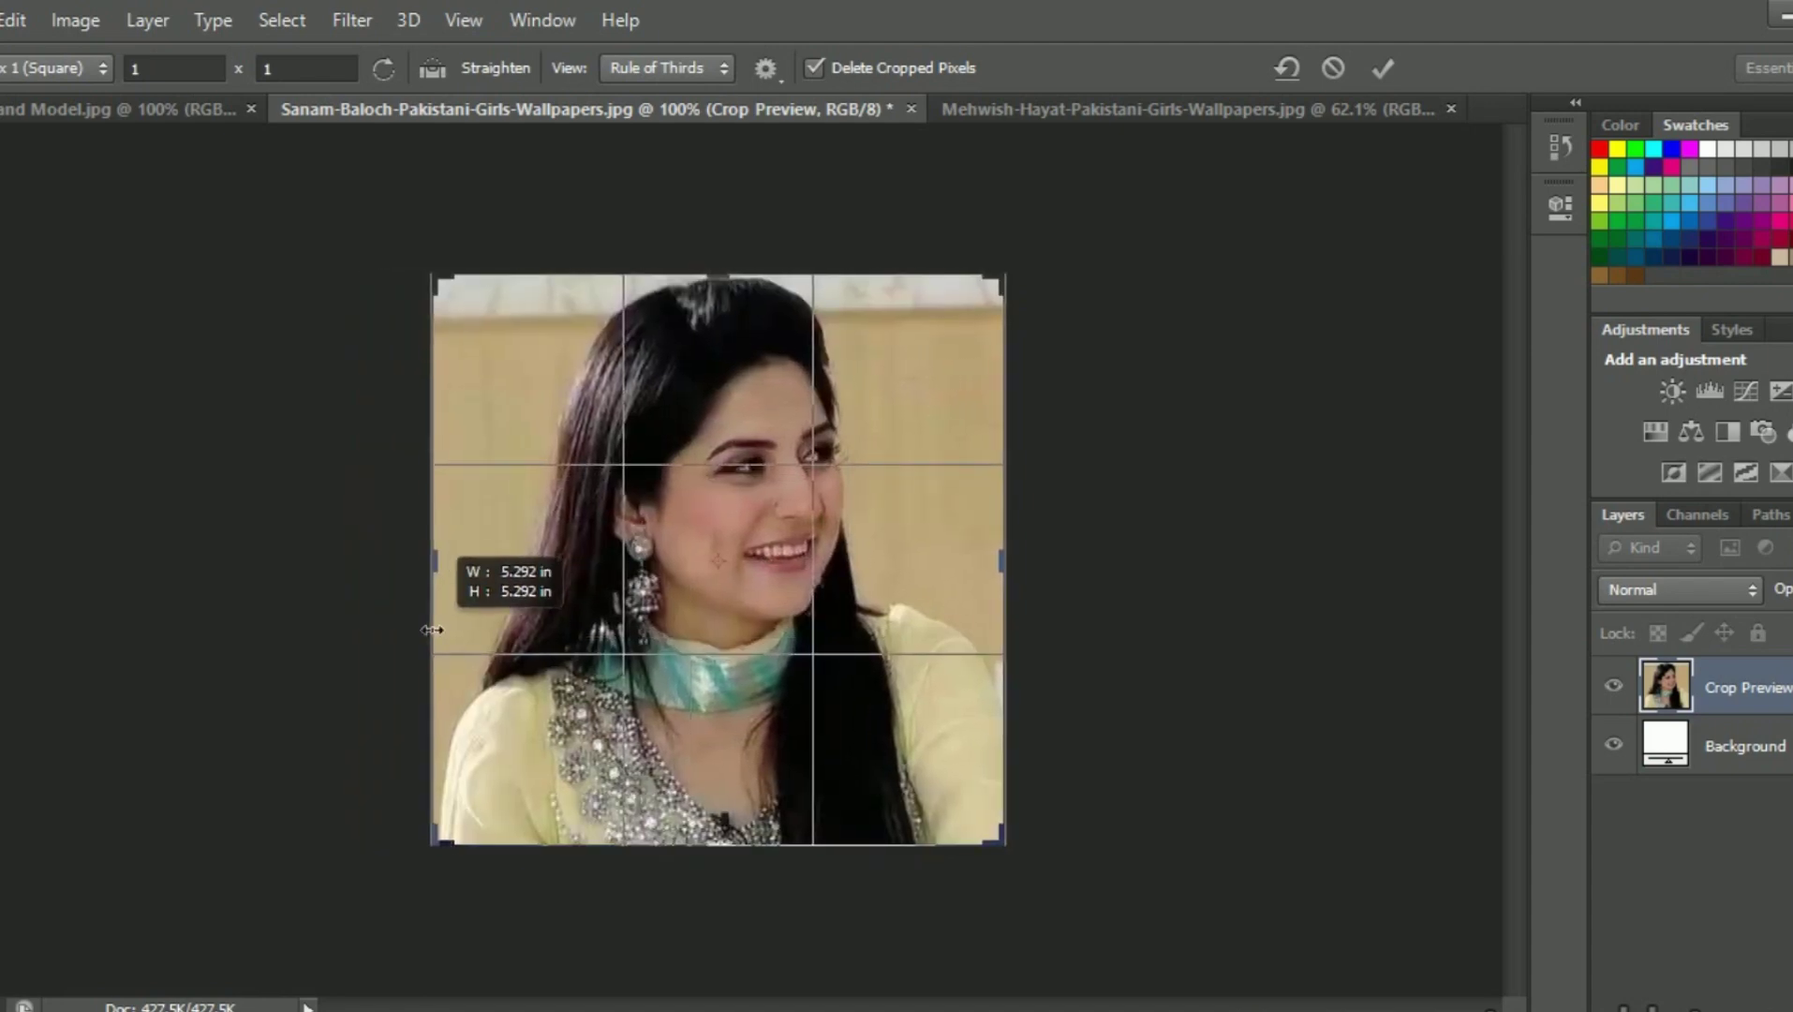
pyautogui.moveTo(424, 627); pyautogui.dragTo(431, 627)
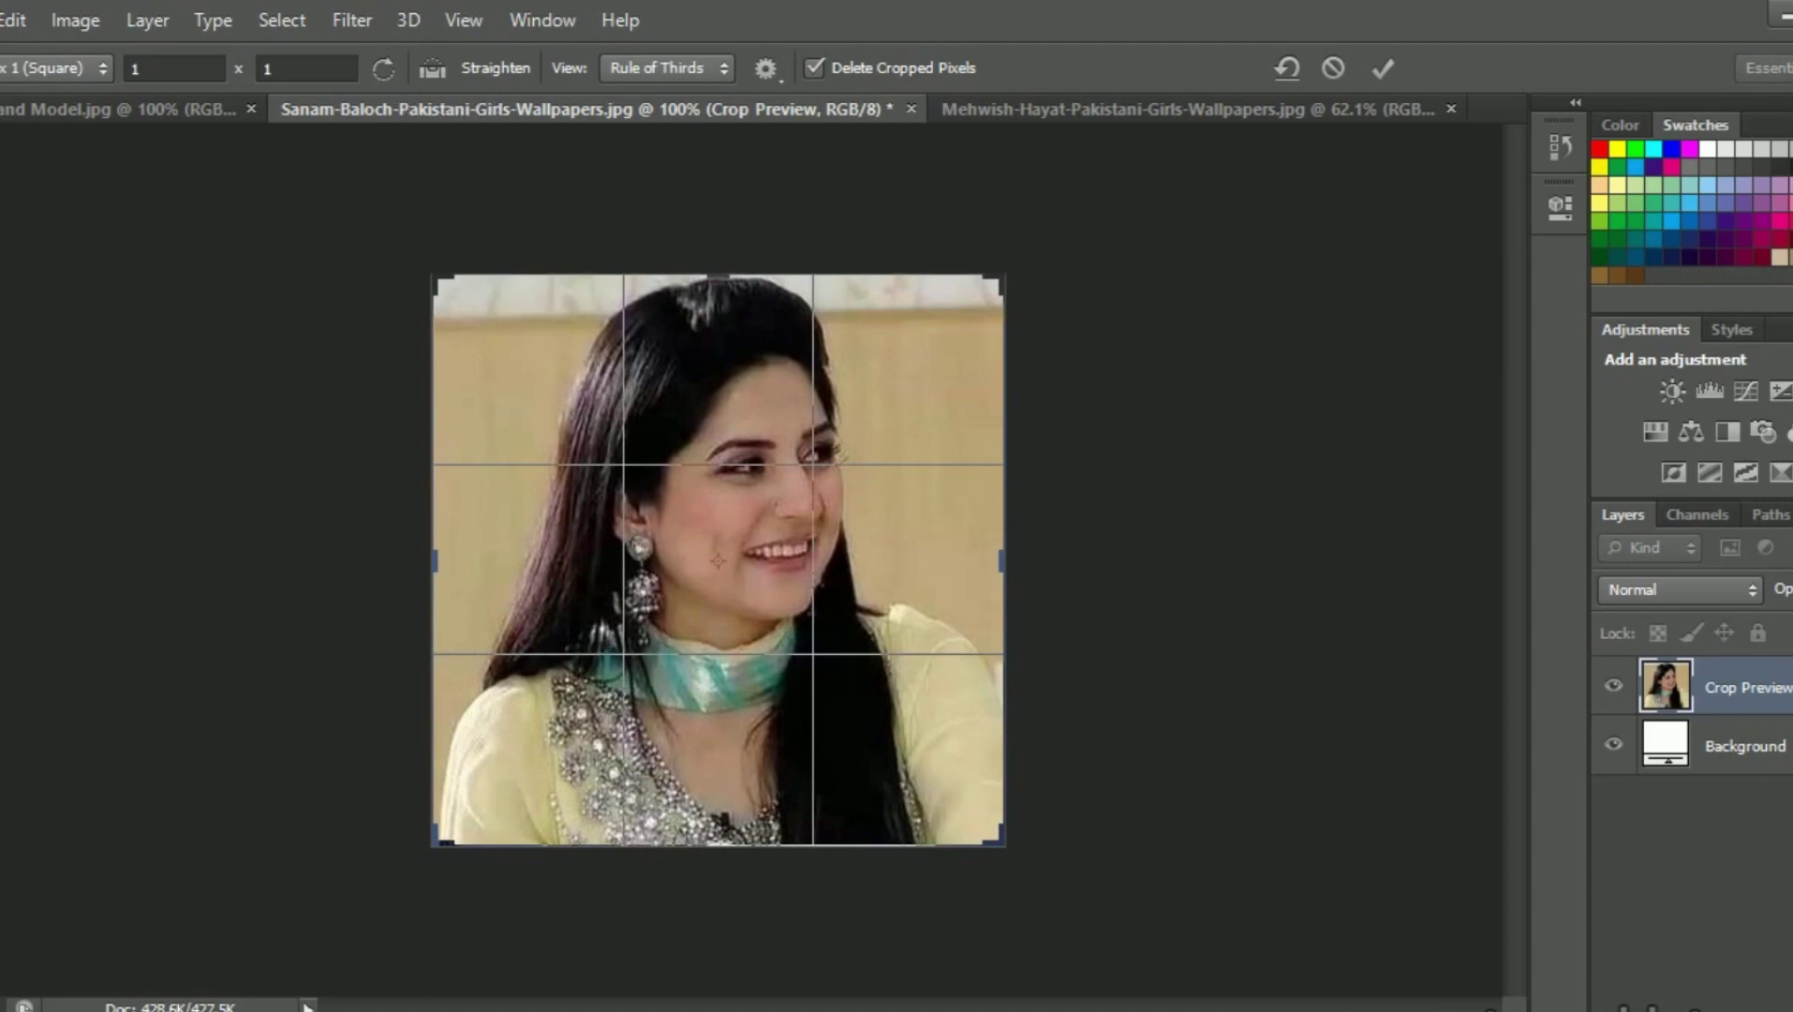
# - Clear the ratio and narrow the crop box to the woman's head and shoulders
pyautogui.click(94, 73)
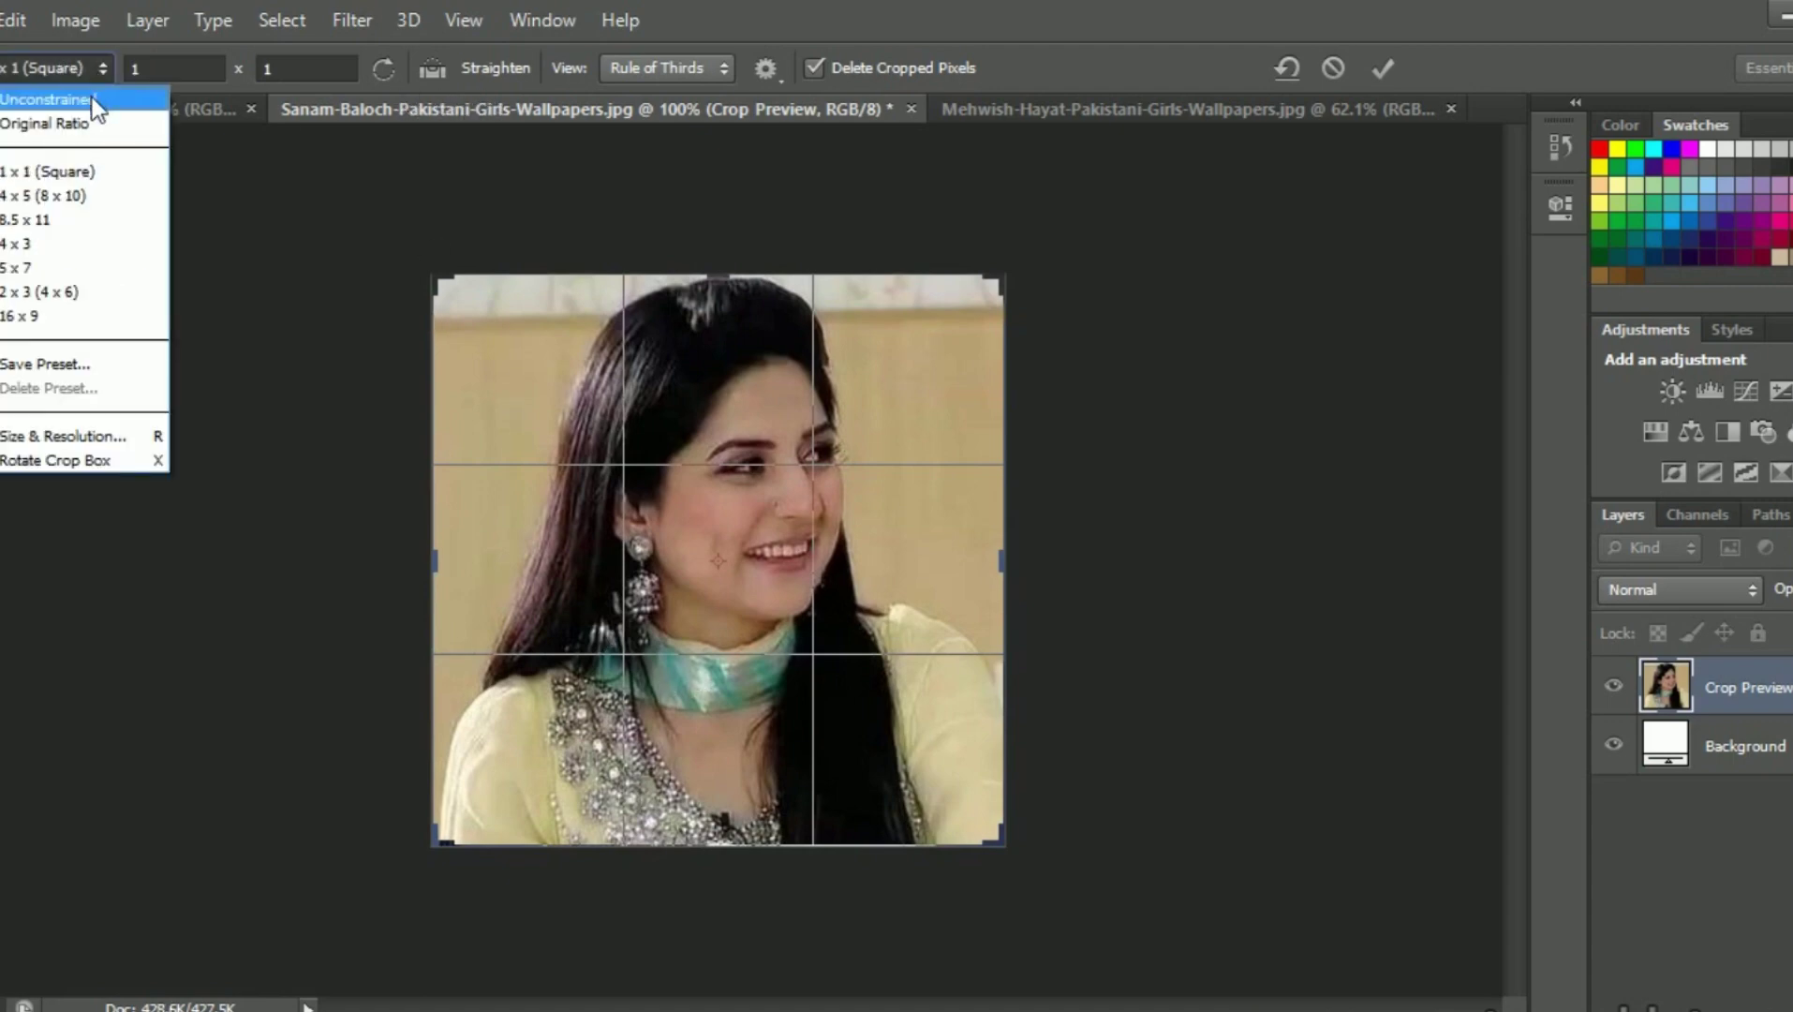
pyautogui.click(93, 98)
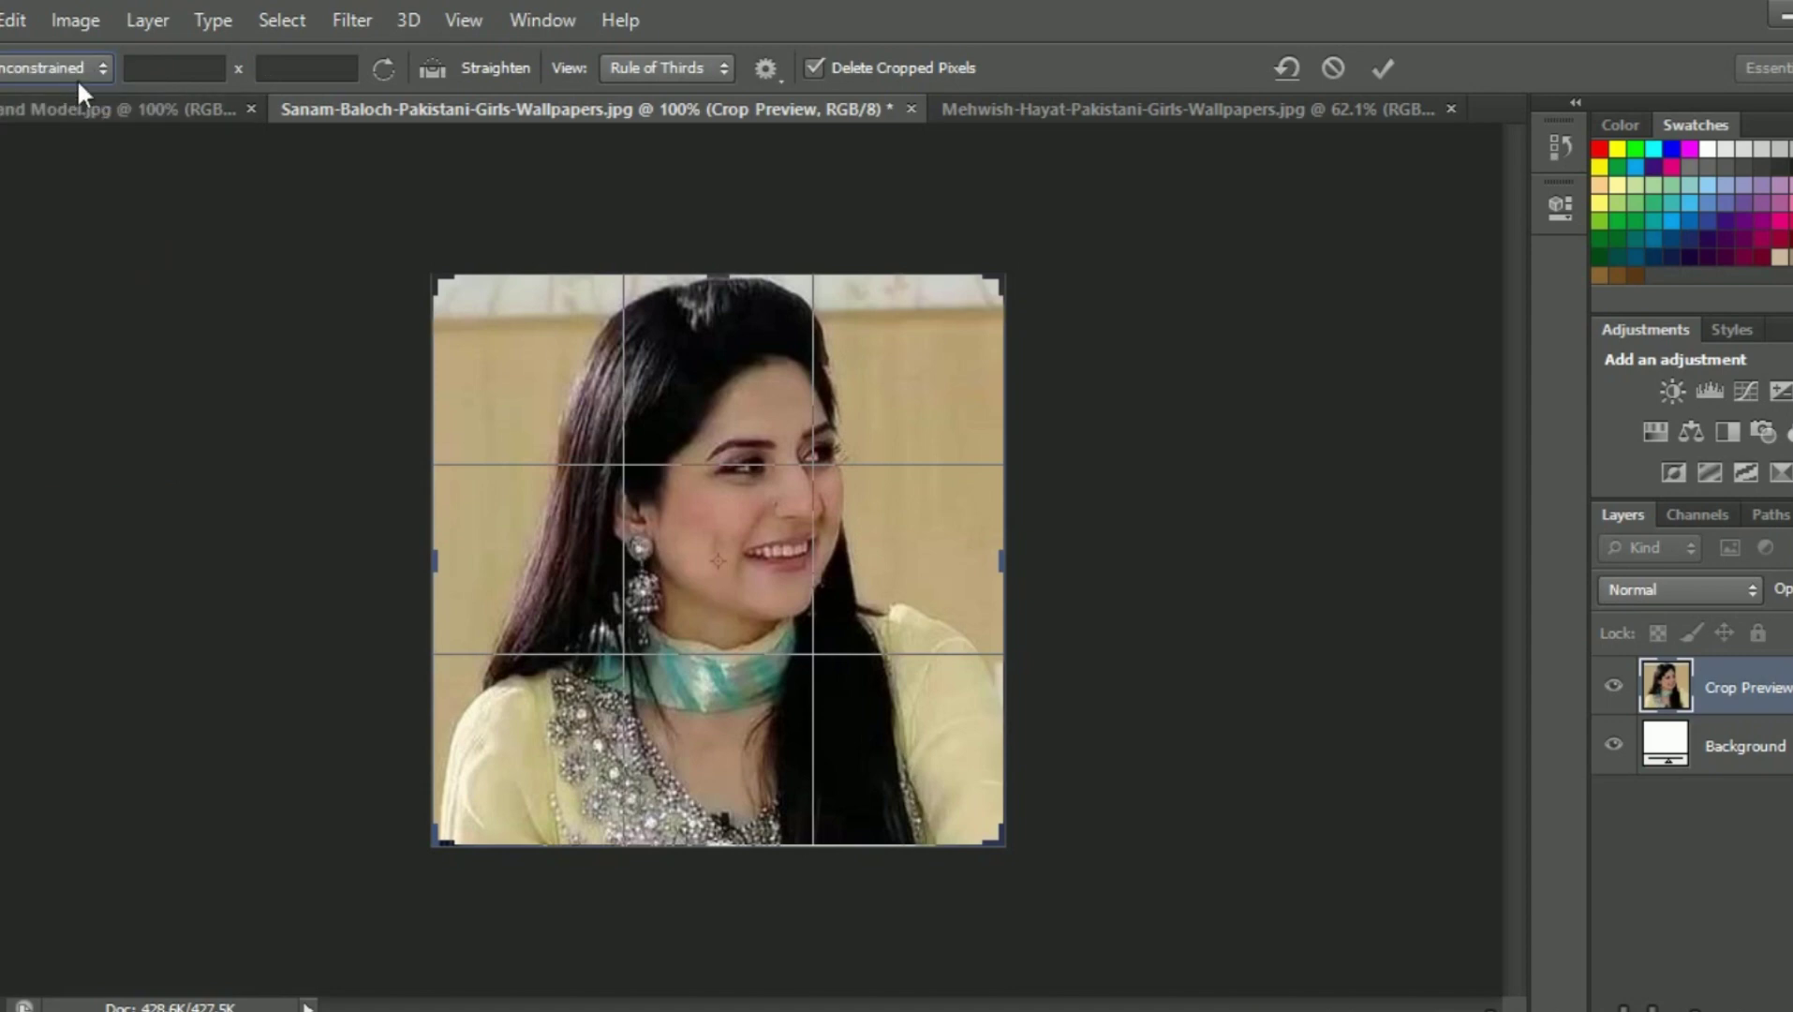
pyautogui.moveTo(434, 560); pyautogui.dragTo(513, 570)
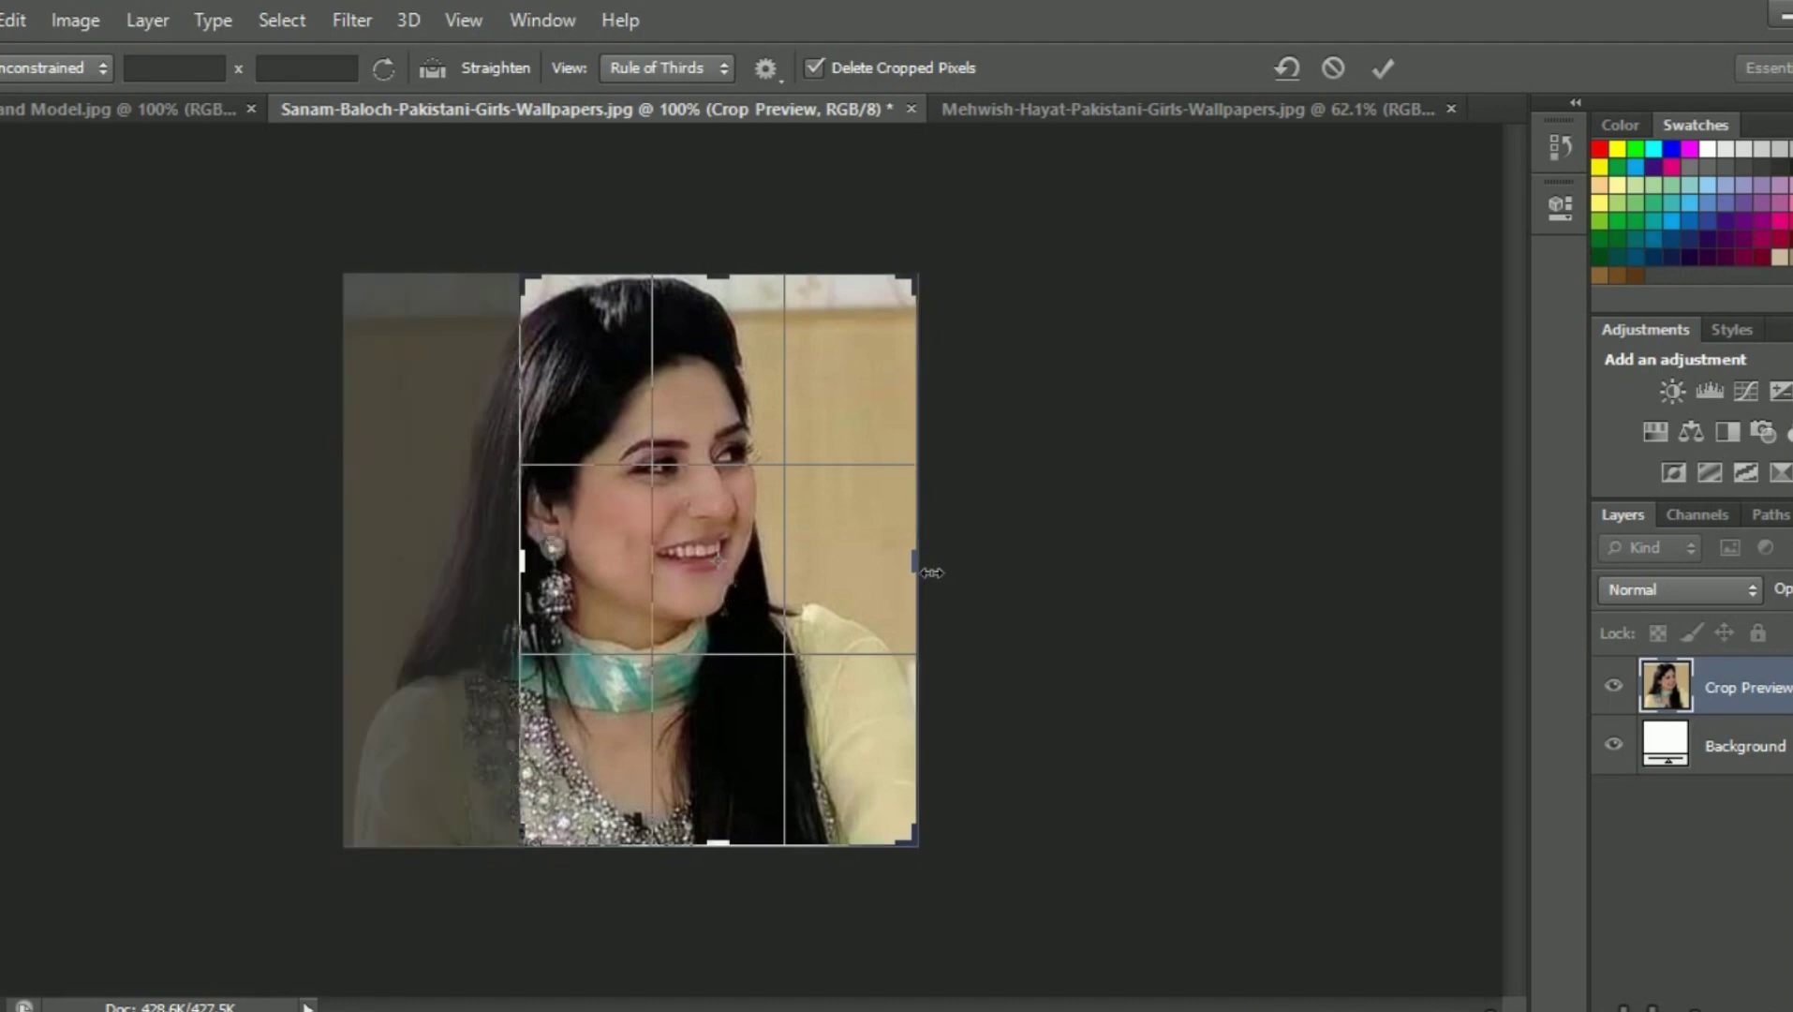
pyautogui.moveTo(913, 573); pyautogui.dragTo(879, 582)
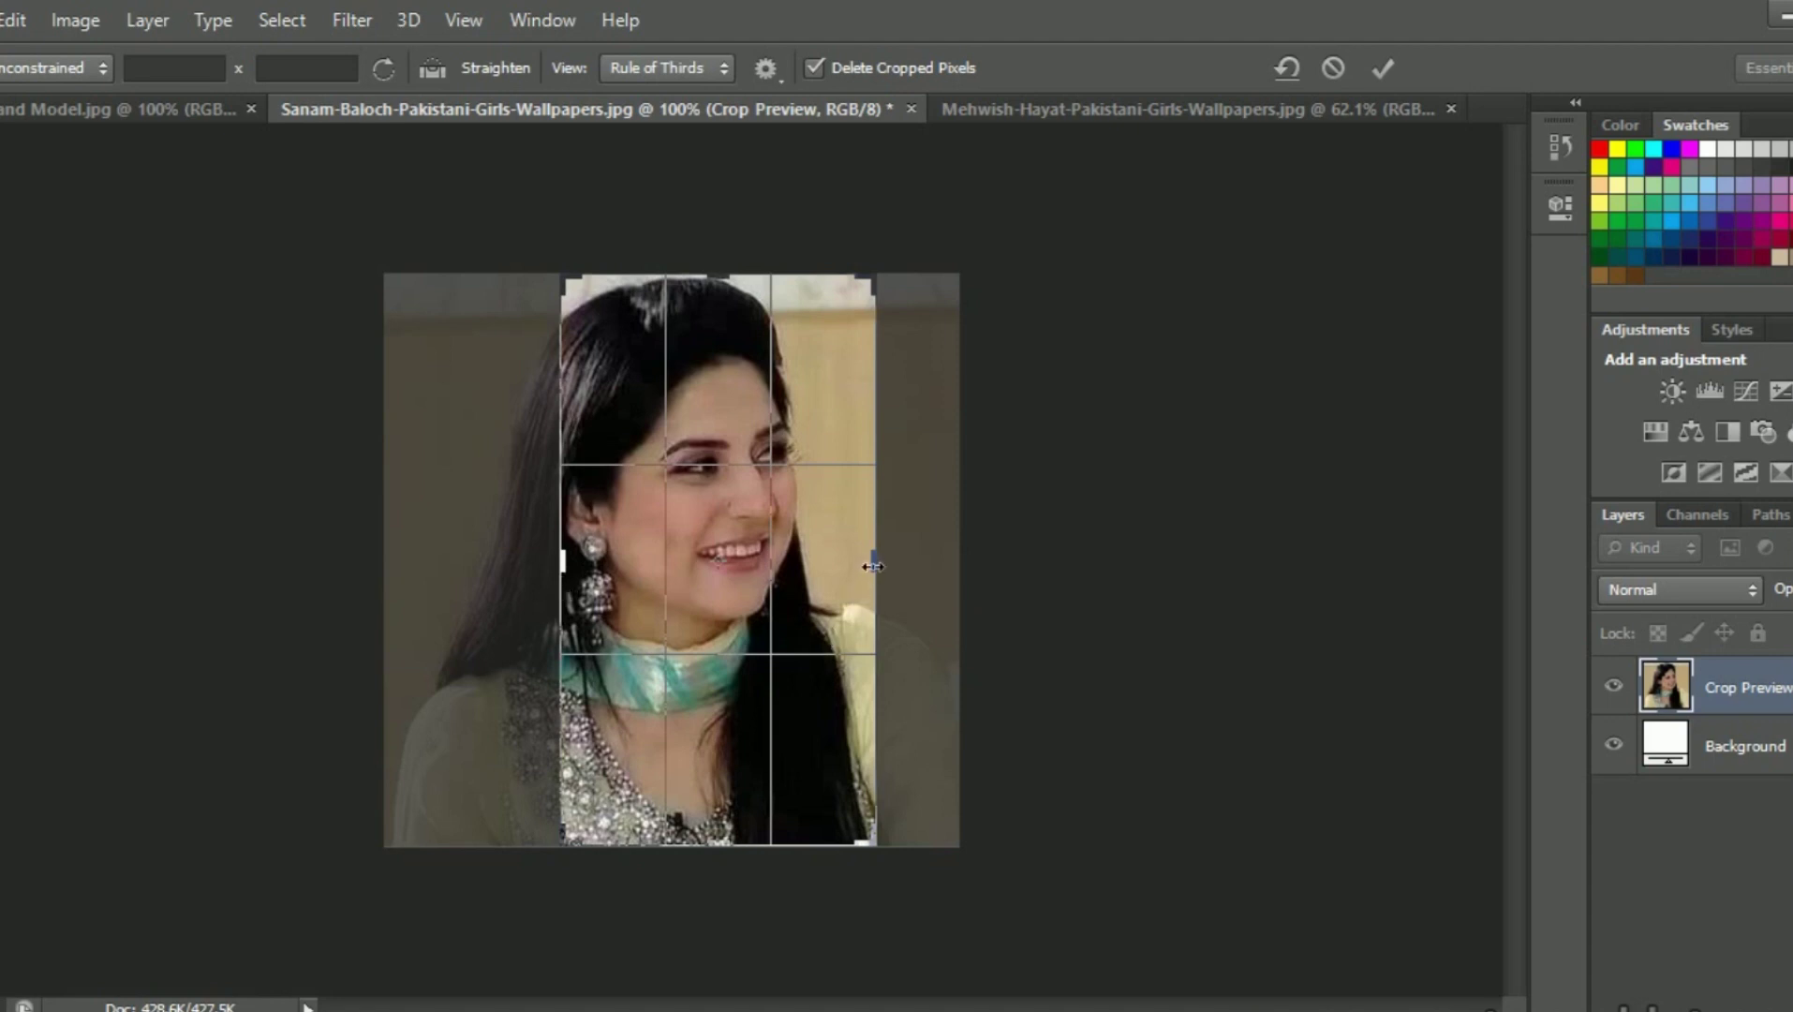
pyautogui.moveTo(872, 566); pyautogui.dragTo(851, 572)
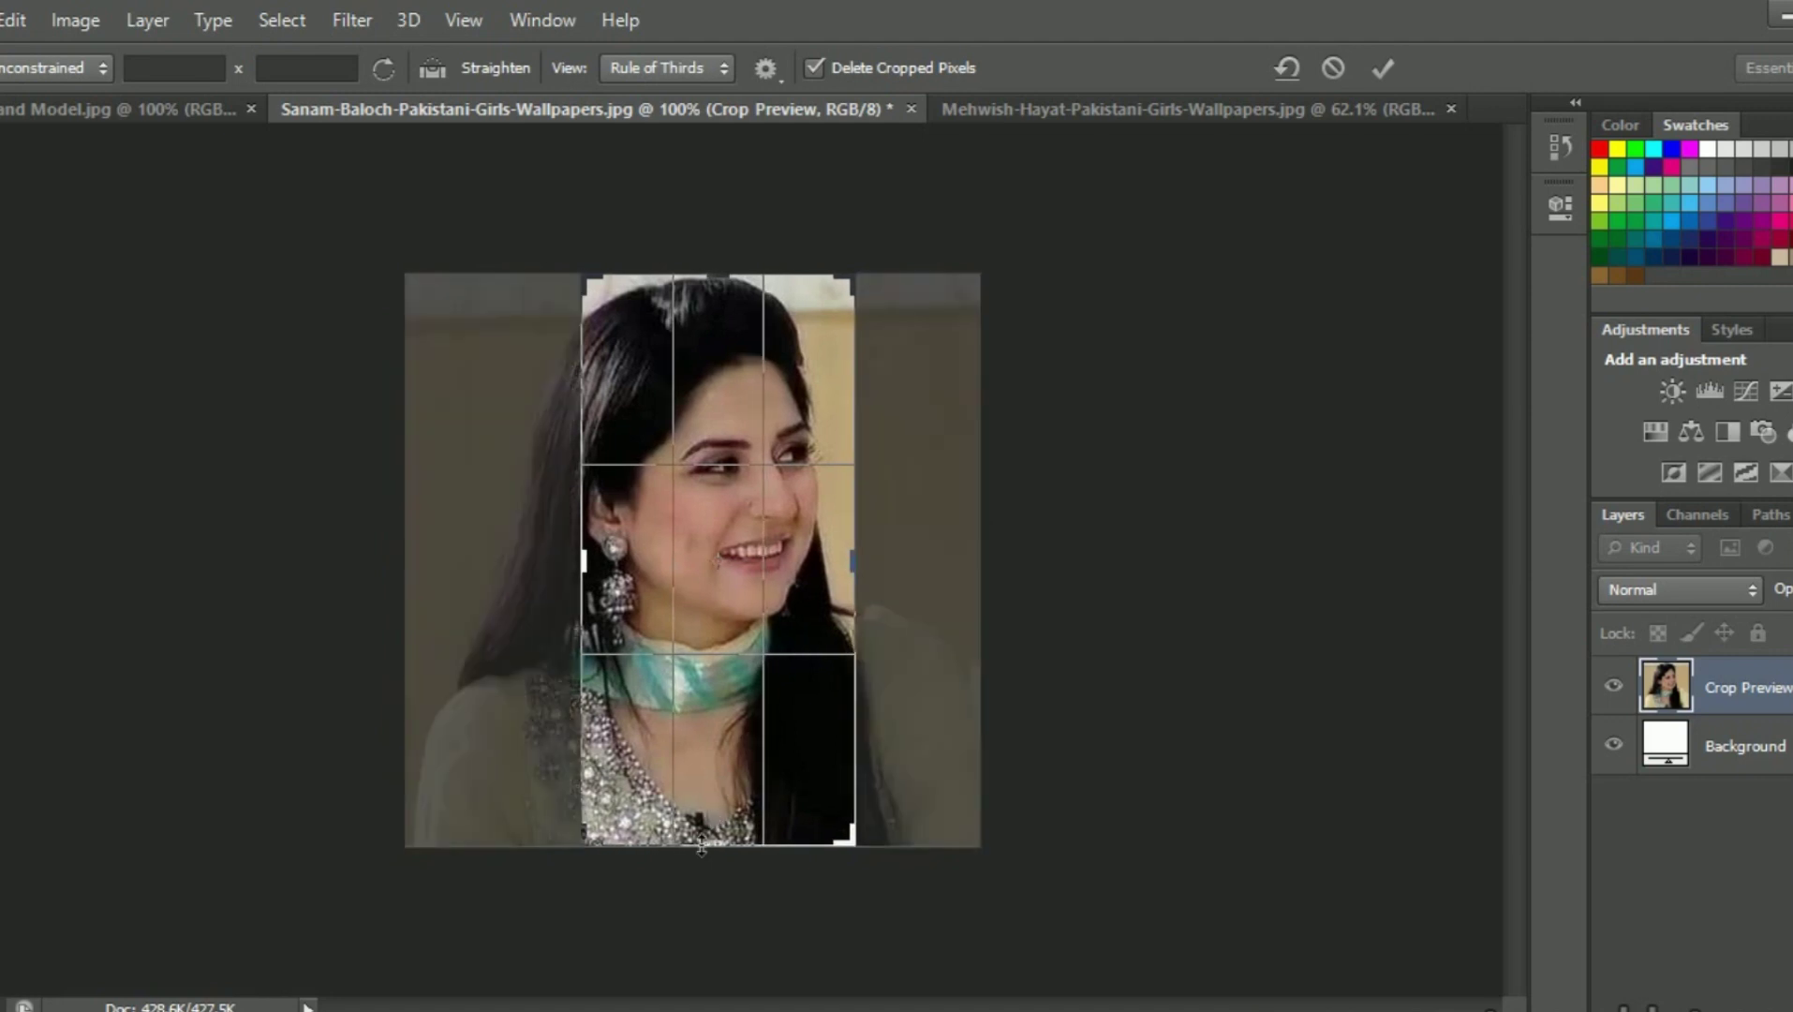
pyautogui.moveTo(701, 848); pyautogui.dragTo(710, 780)
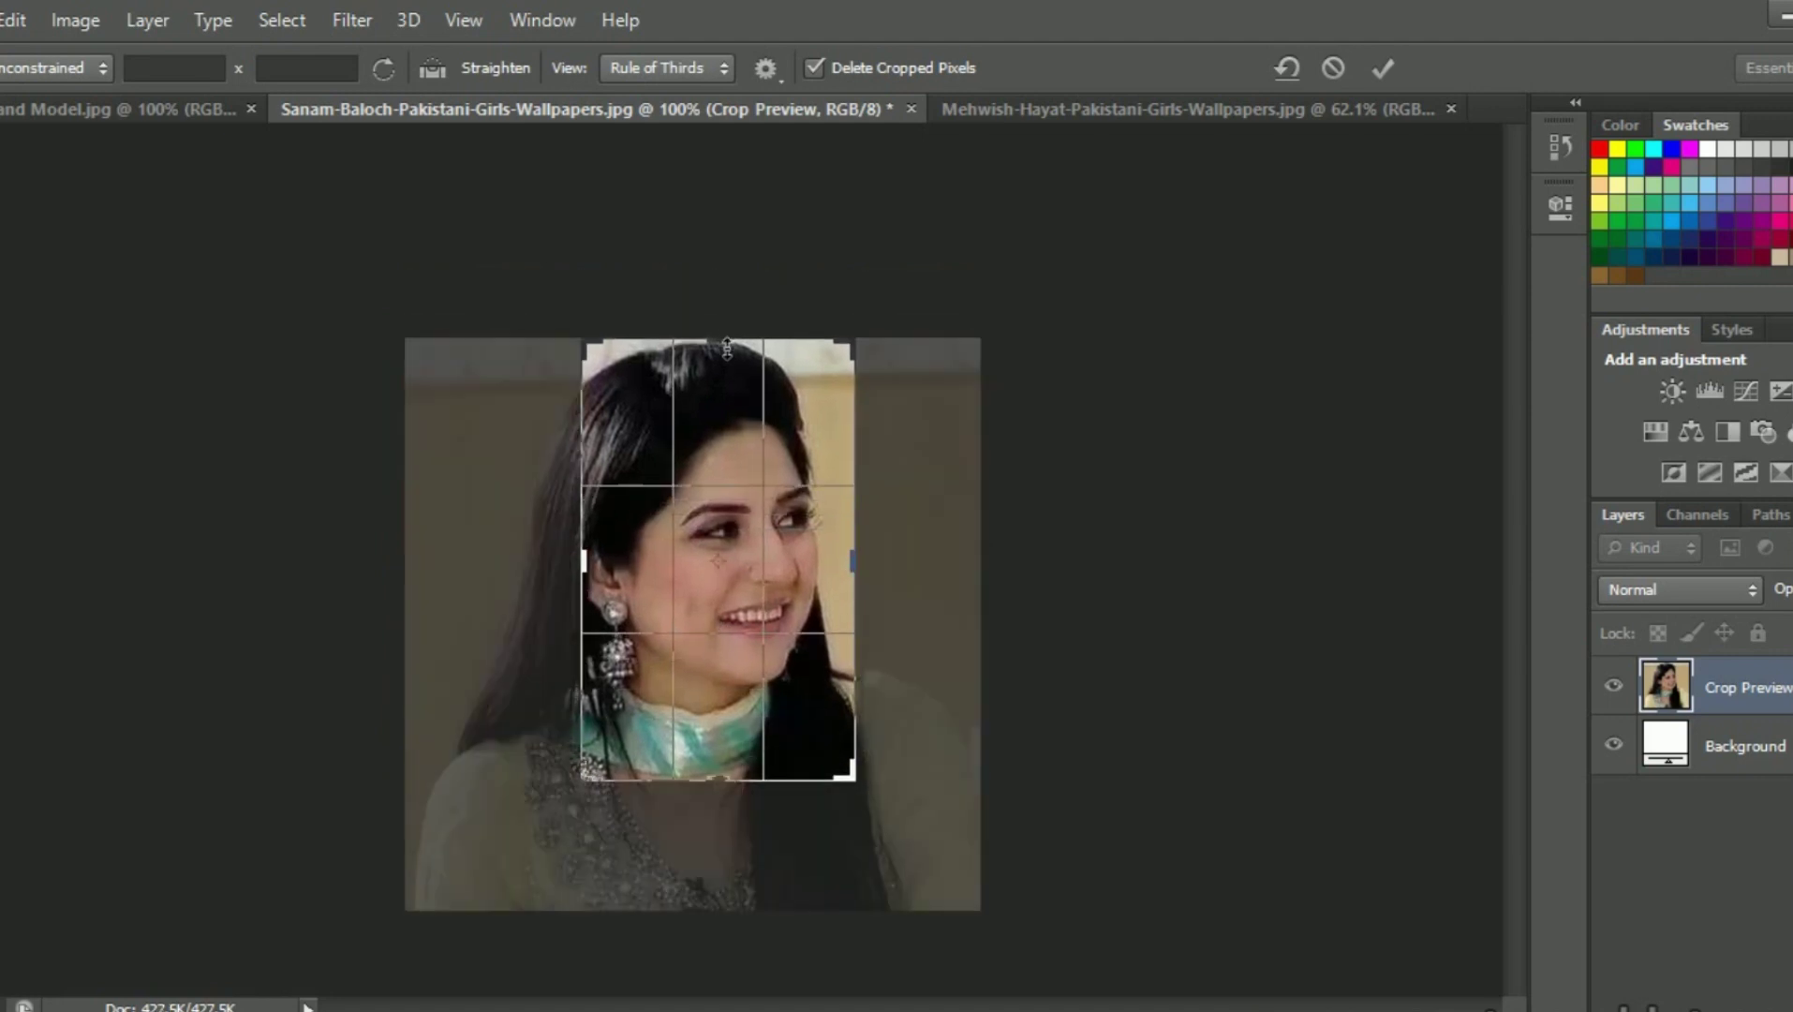
pyautogui.moveTo(727, 349); pyautogui.dragTo(726, 378)
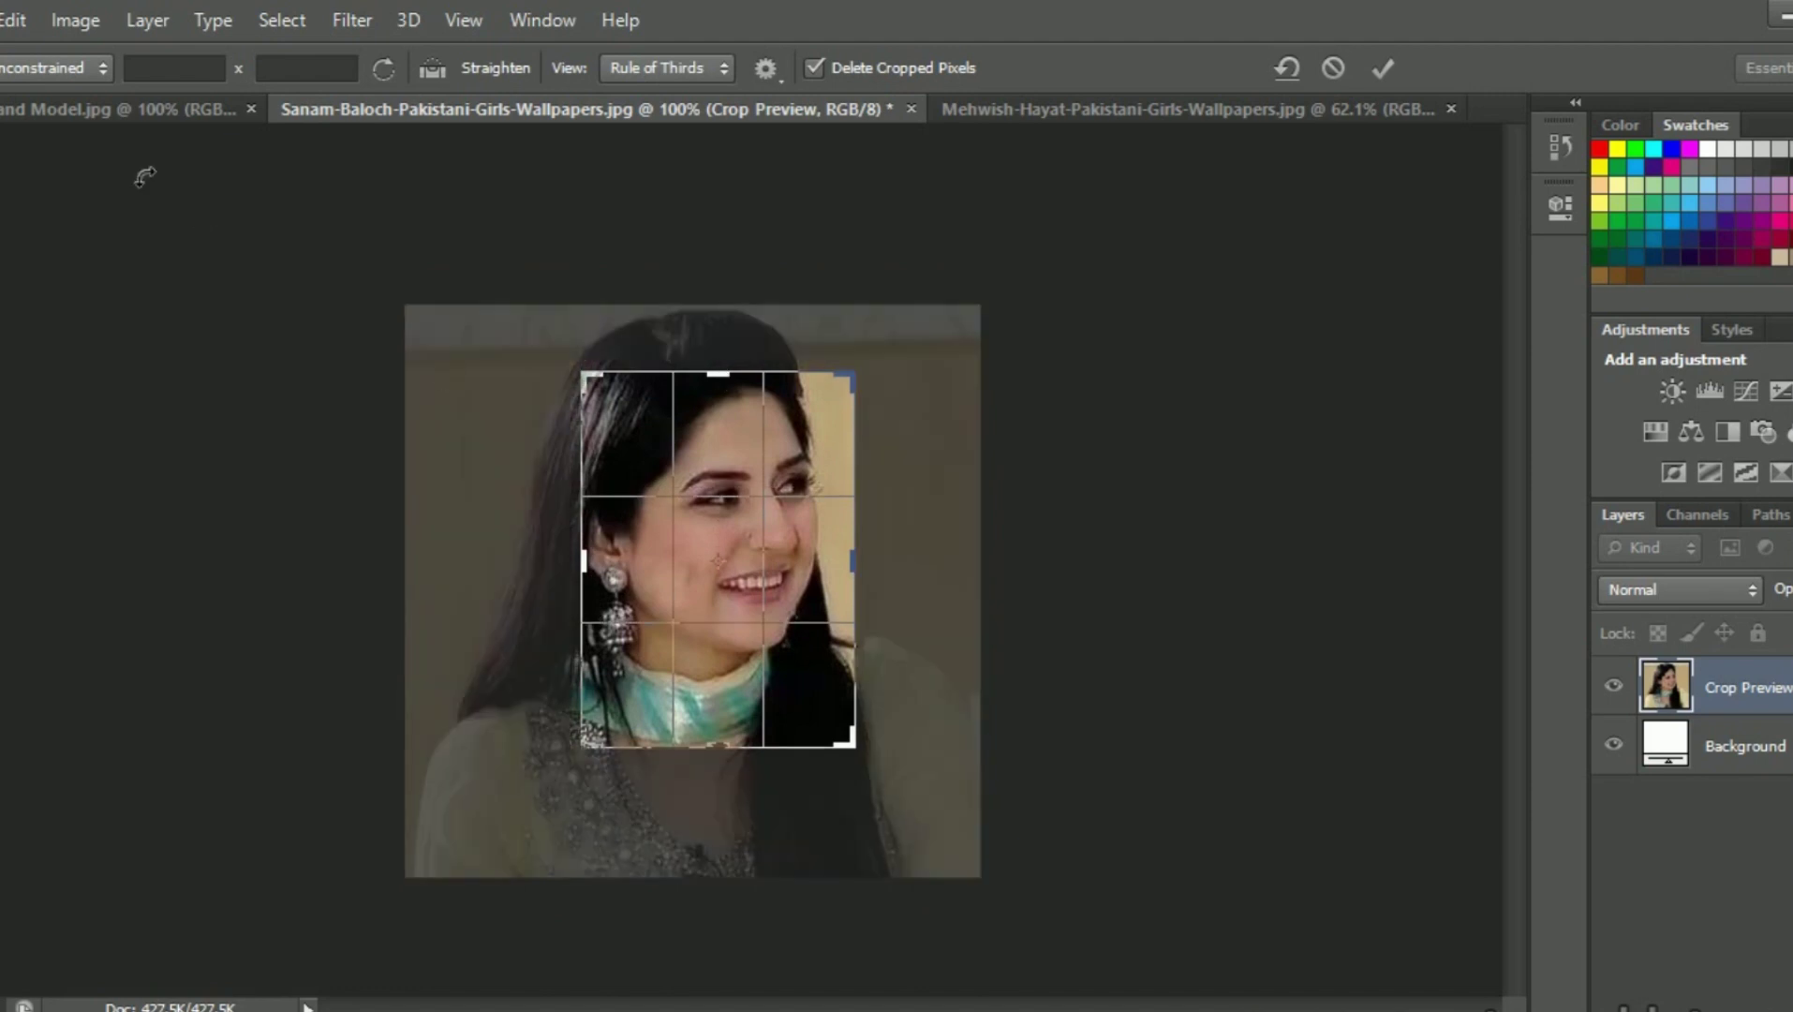
# - Try a 1x1 square crop, resizing it between the face and shoulders
pyautogui.click(102, 69)
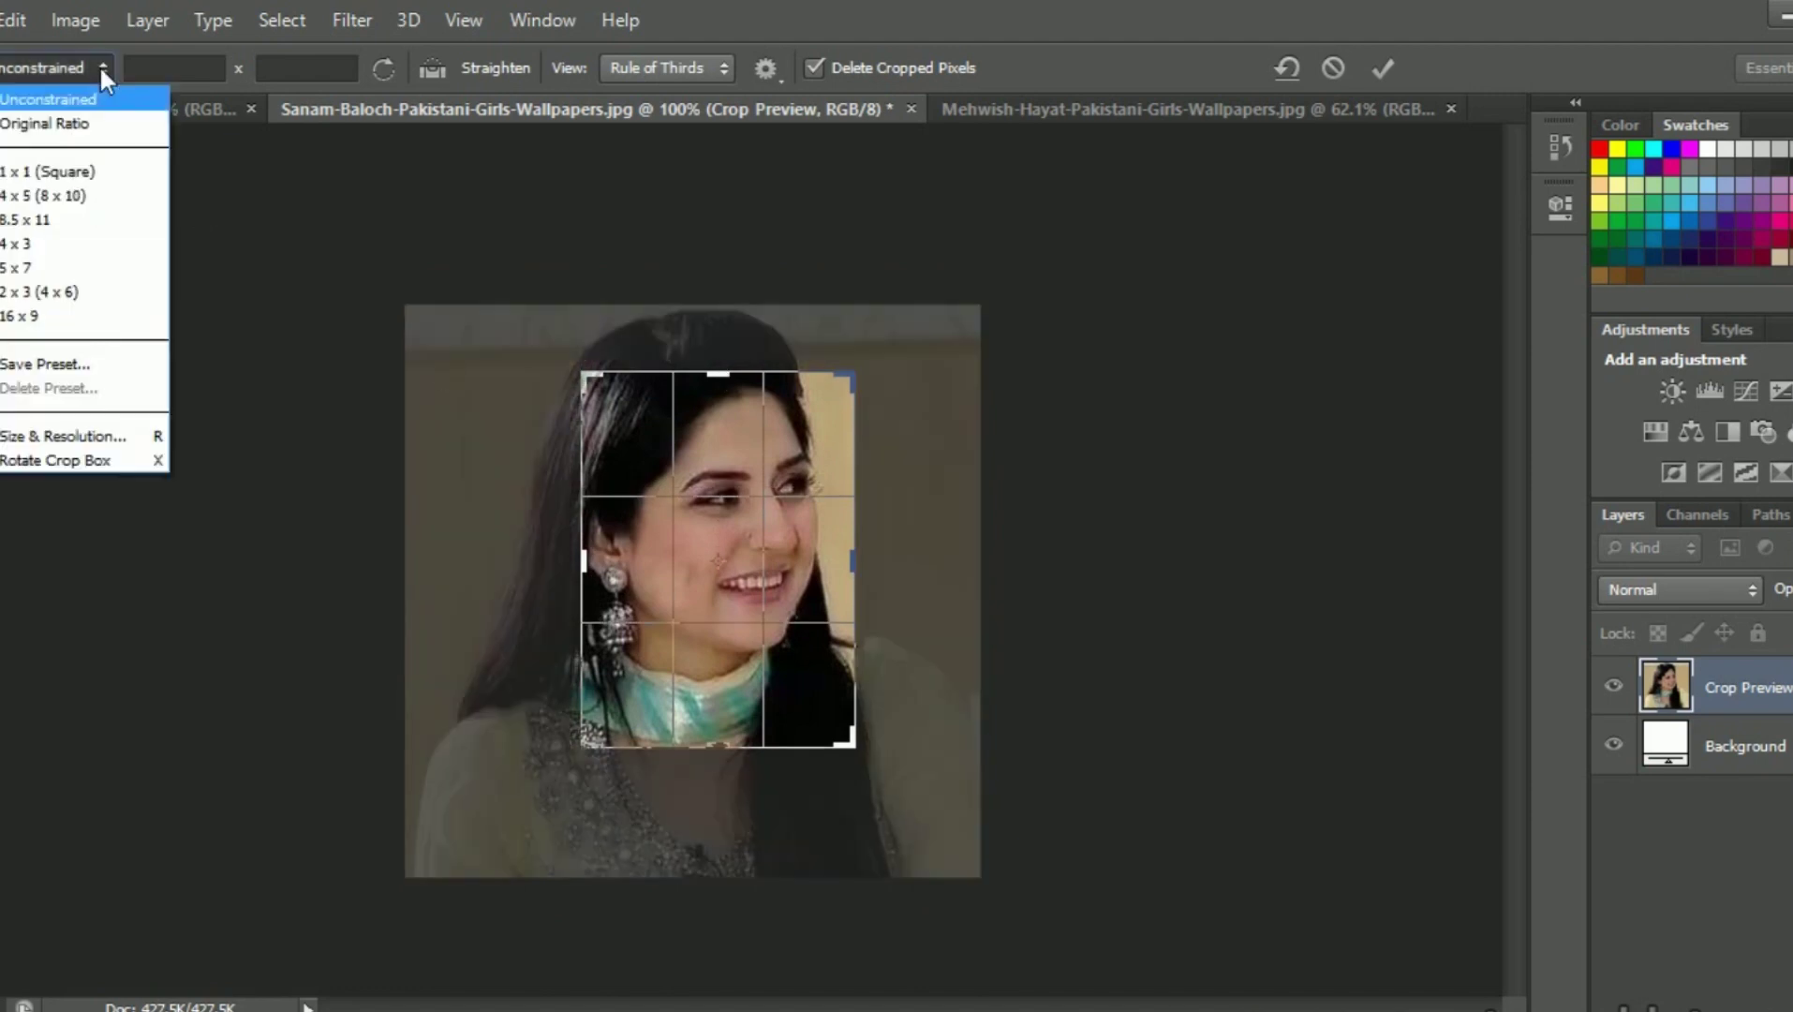
pyautogui.click(85, 172)
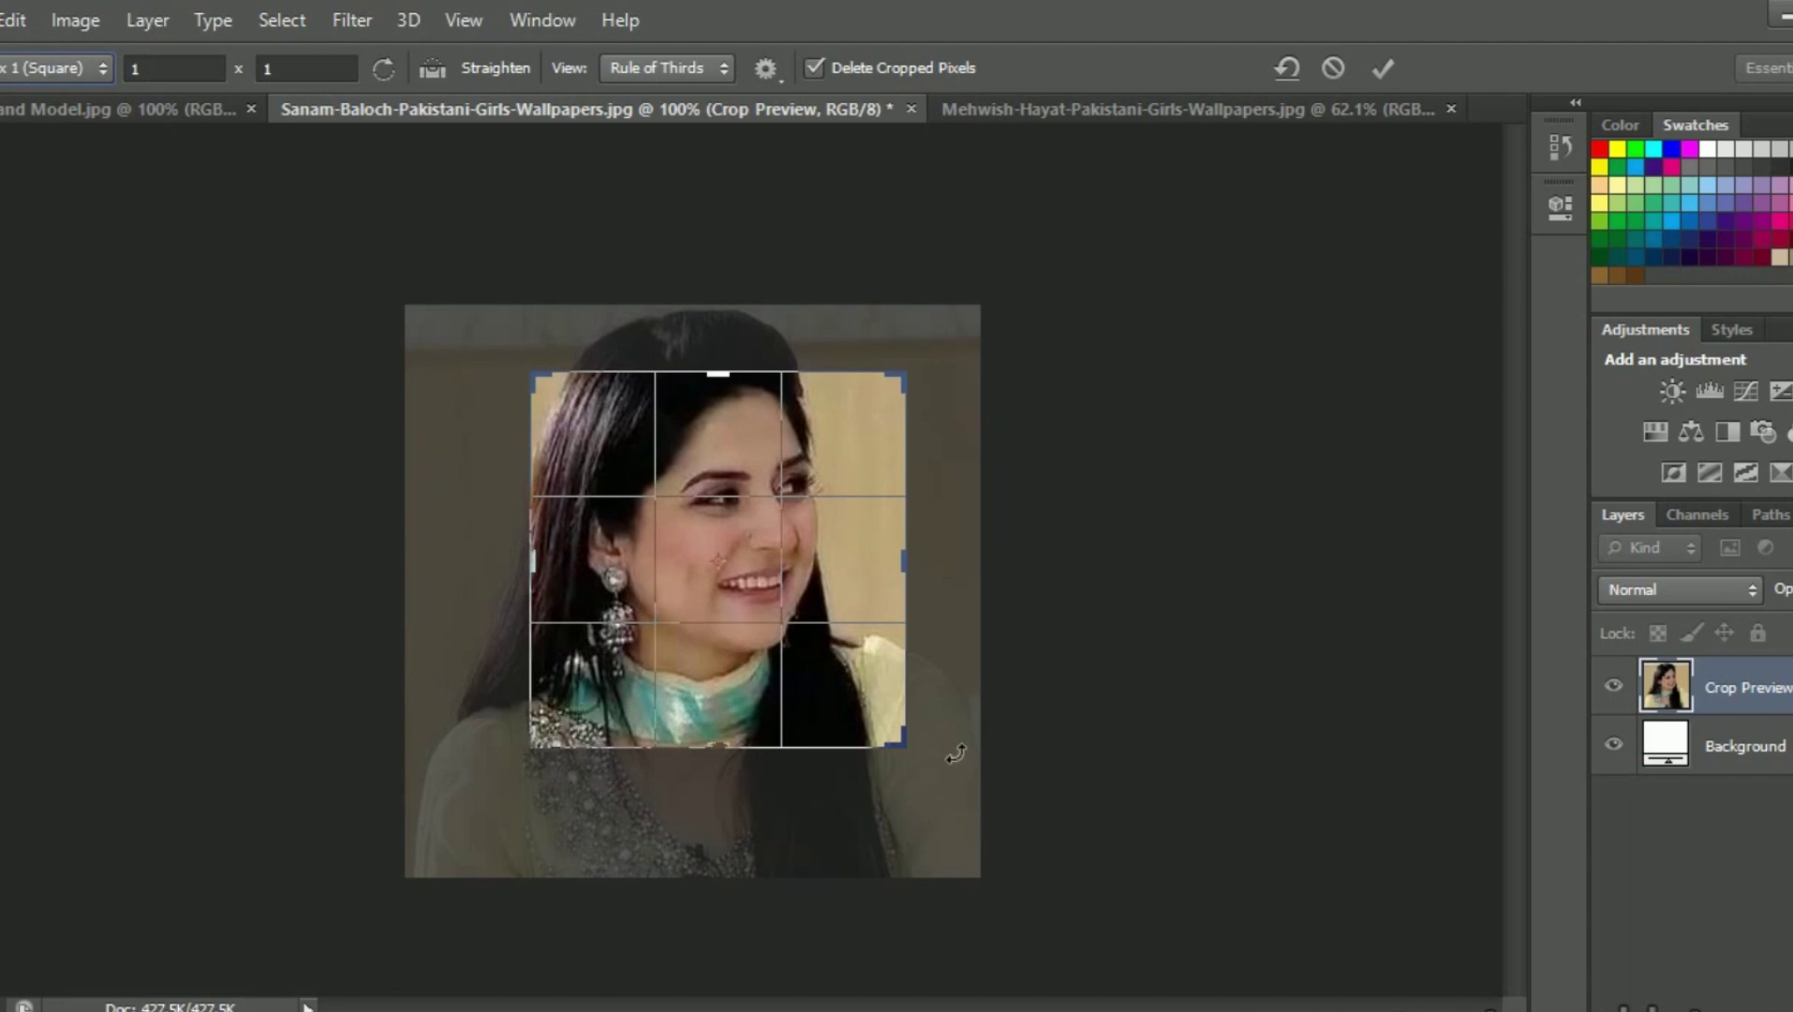
pyautogui.moveTo(897, 560)
pyautogui.mouseDown()
pyautogui.moveTo(812, 615)
pyautogui.moveTo(837, 612)
pyautogui.mouseUp()
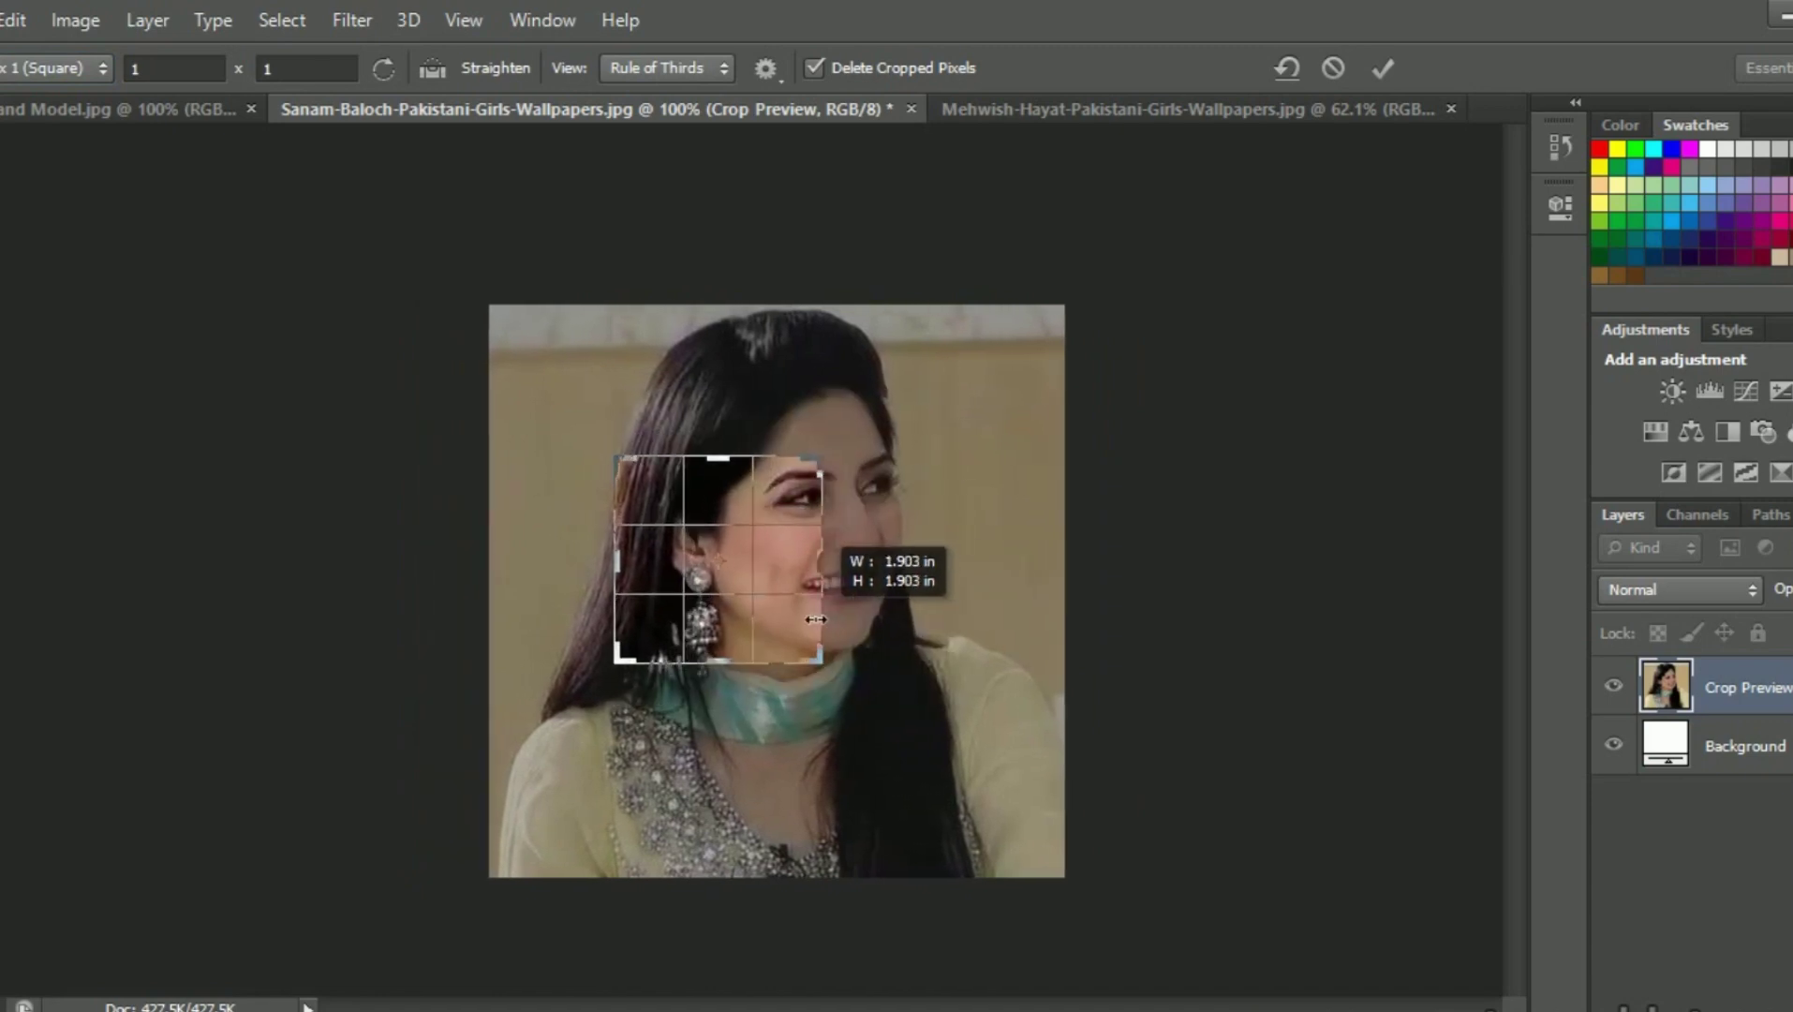
pyautogui.moveTo(837, 612); pyautogui.dragTo(817, 605)
pyautogui.moveTo(811, 471); pyautogui.dragTo(871, 457)
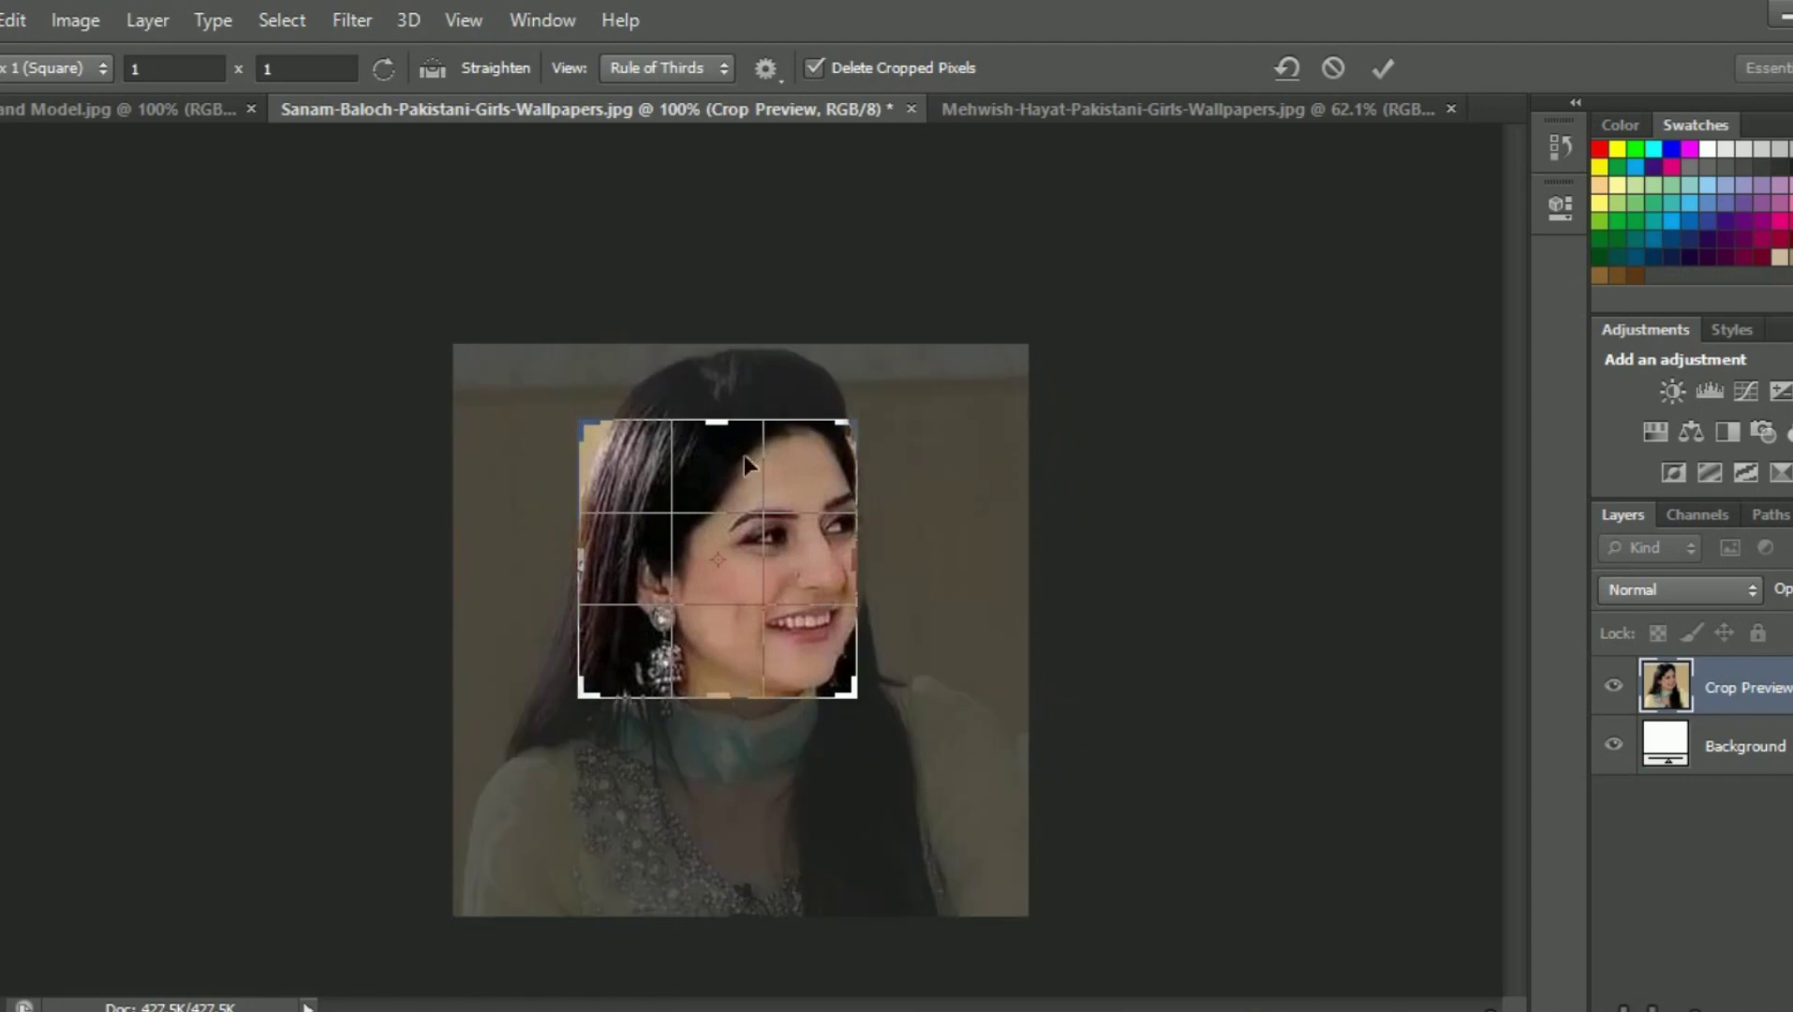
pyautogui.moveTo(855, 693)
pyautogui.mouseDown()
pyautogui.moveTo(806, 667)
pyautogui.moveTo(806, 749)
pyautogui.mouseUp()
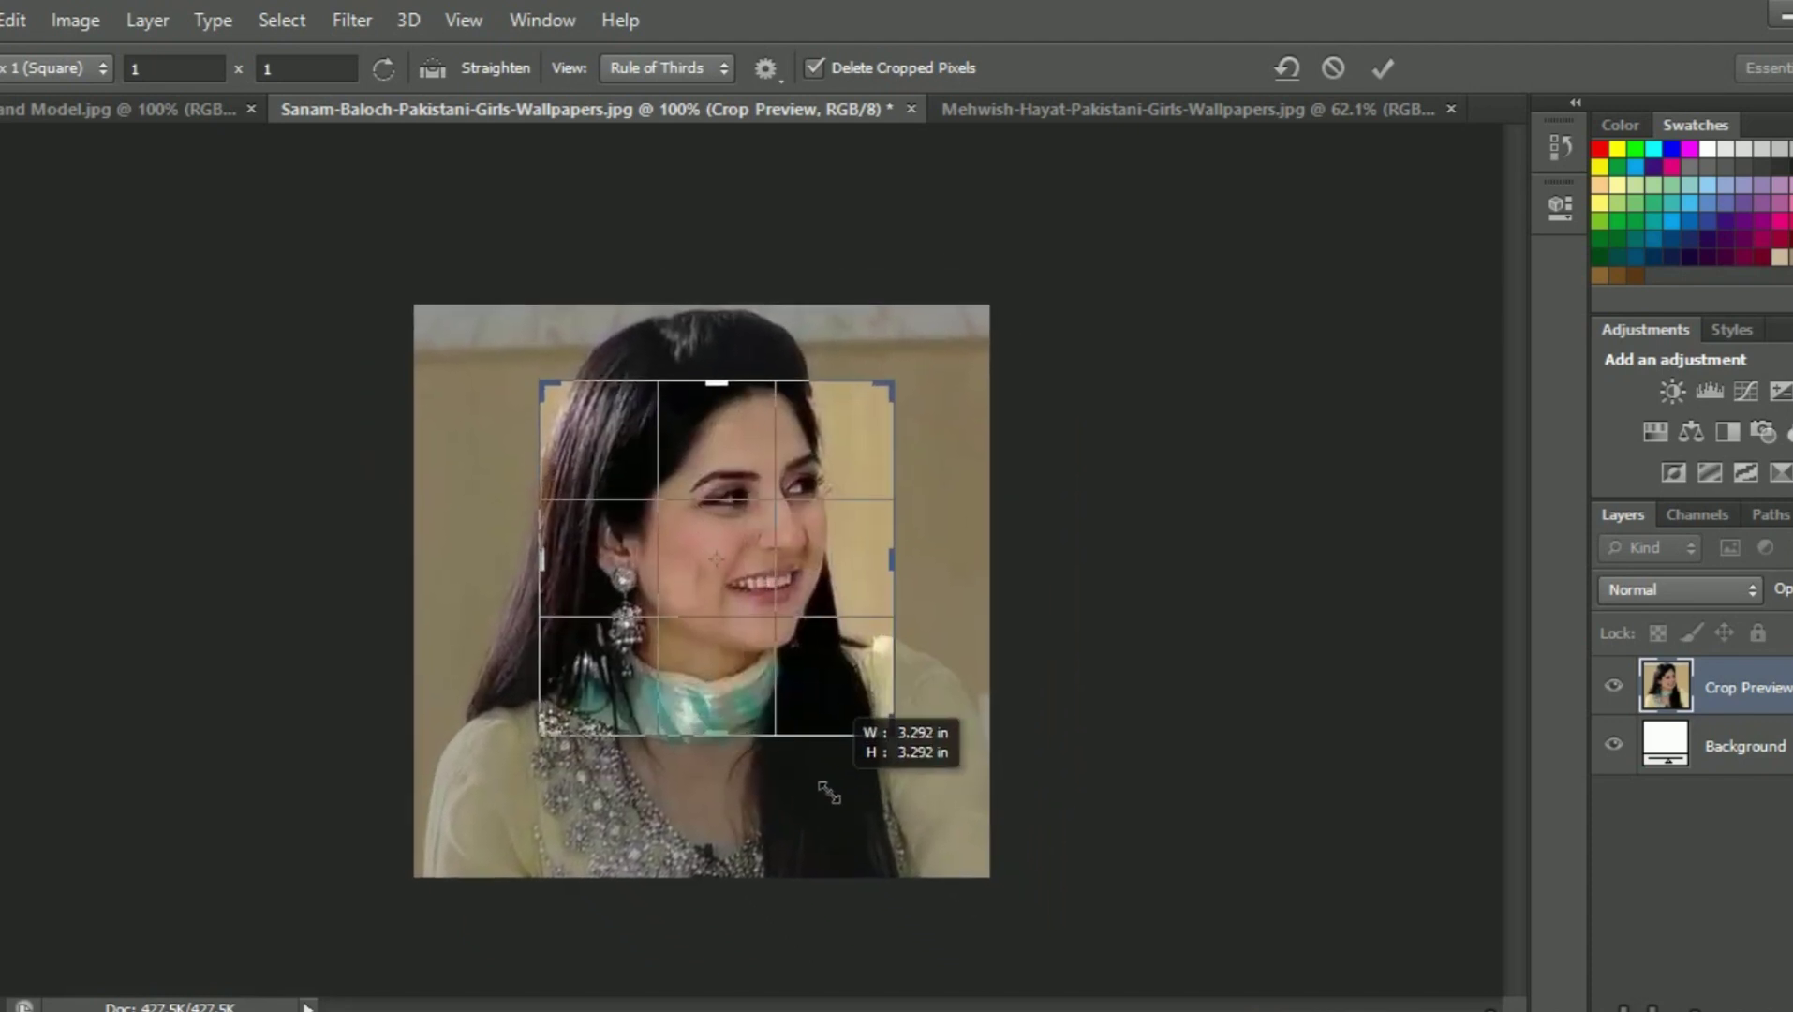
pyautogui.moveTo(806, 750); pyautogui.dragTo(892, 737)
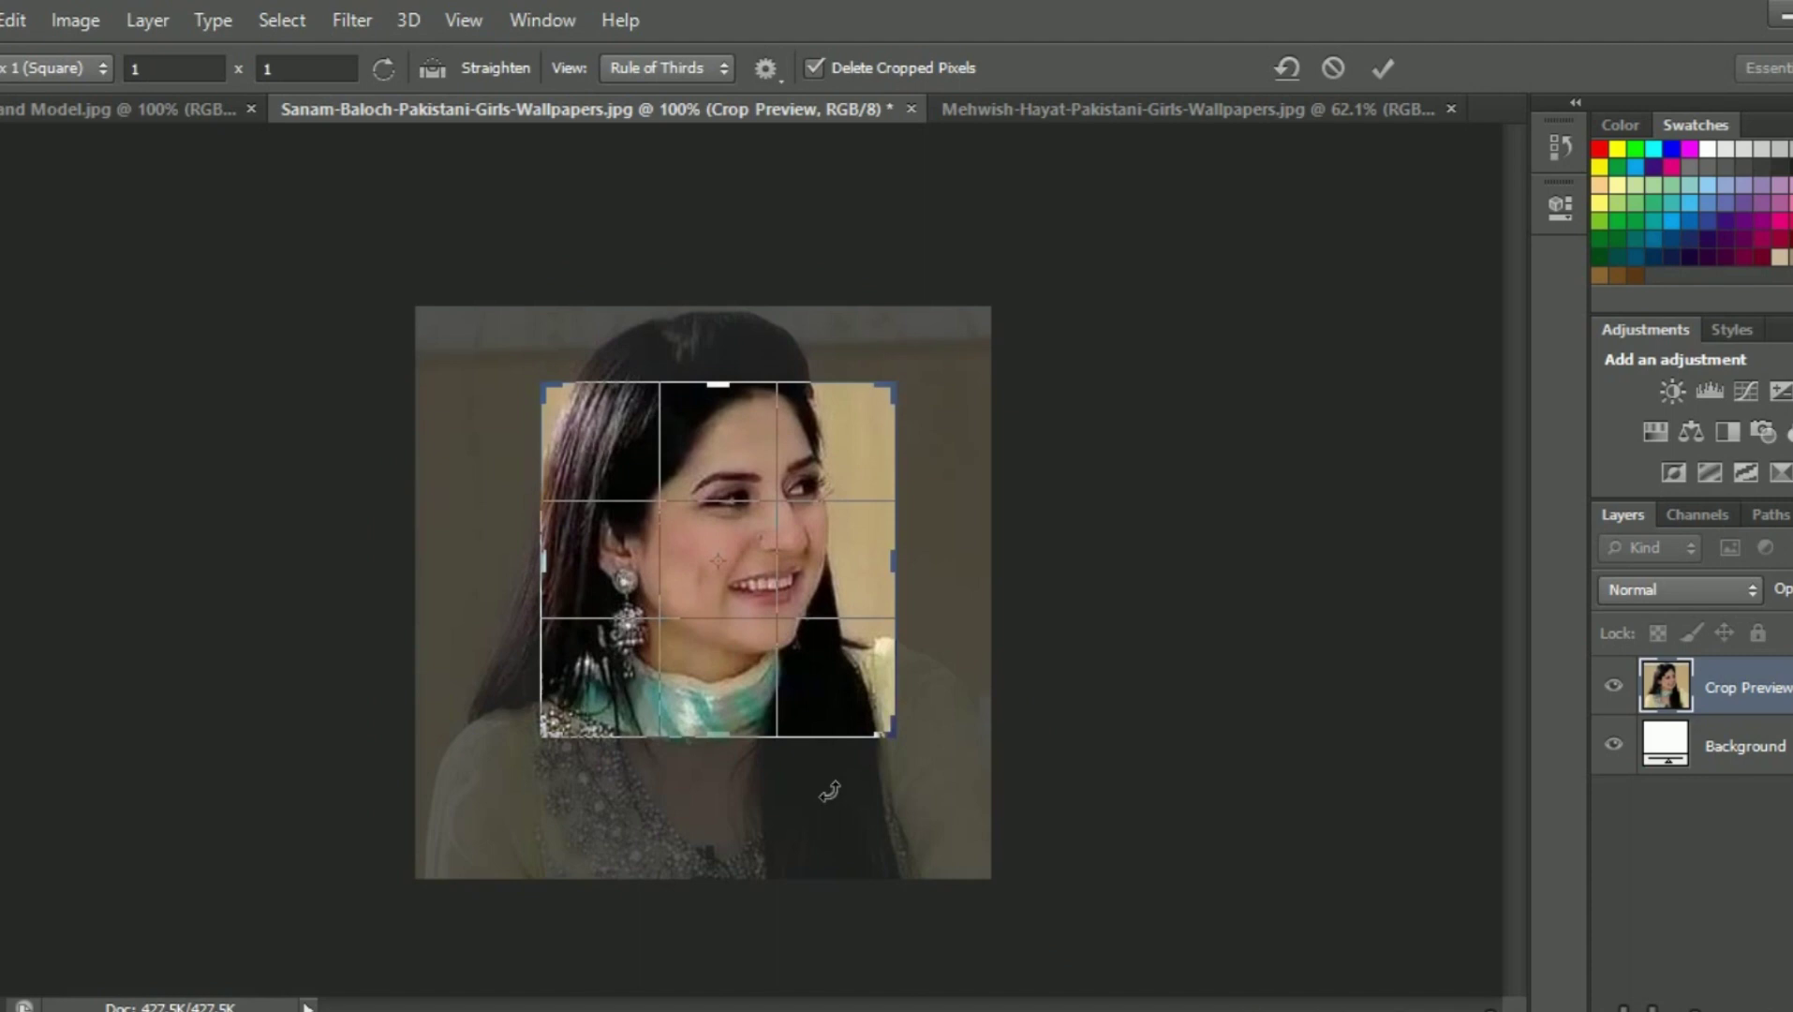
pyautogui.moveTo(886, 735); pyautogui.dragTo(884, 774)
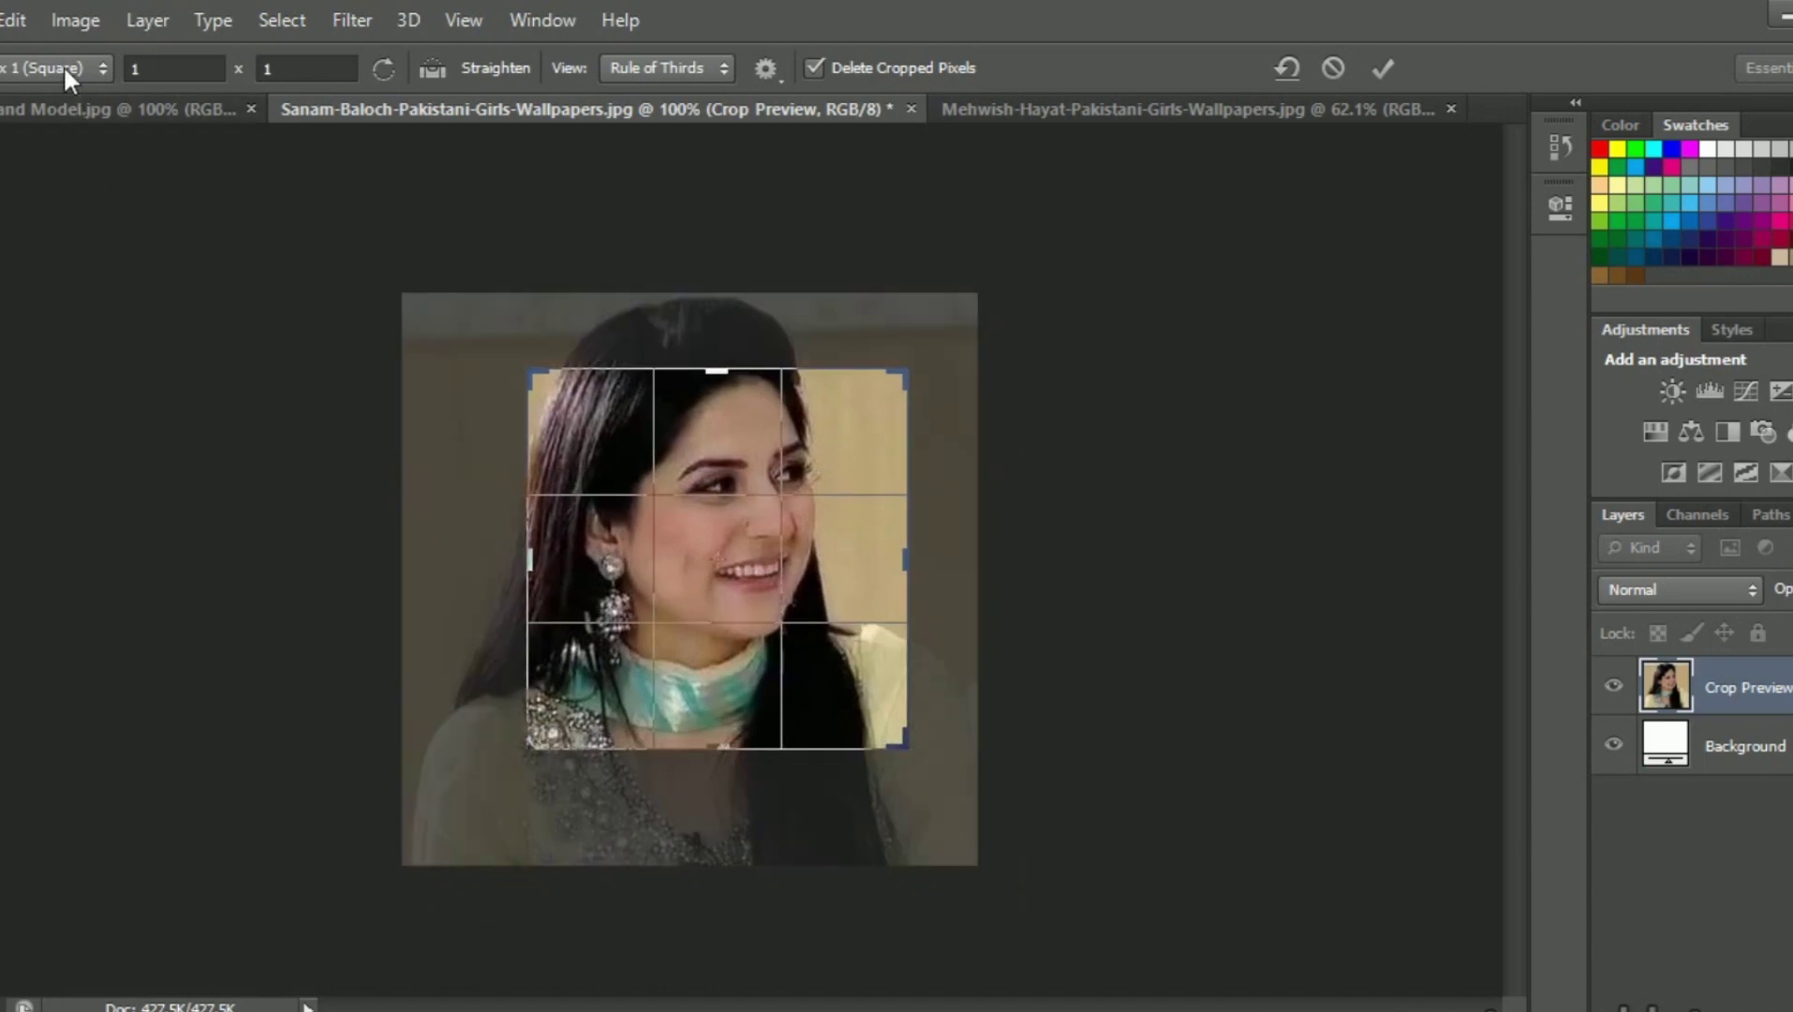
# - Switch to a 4x5 crop ratio and extend it down to the chest
pyautogui.click(63, 64)
pyautogui.click(65, 198)
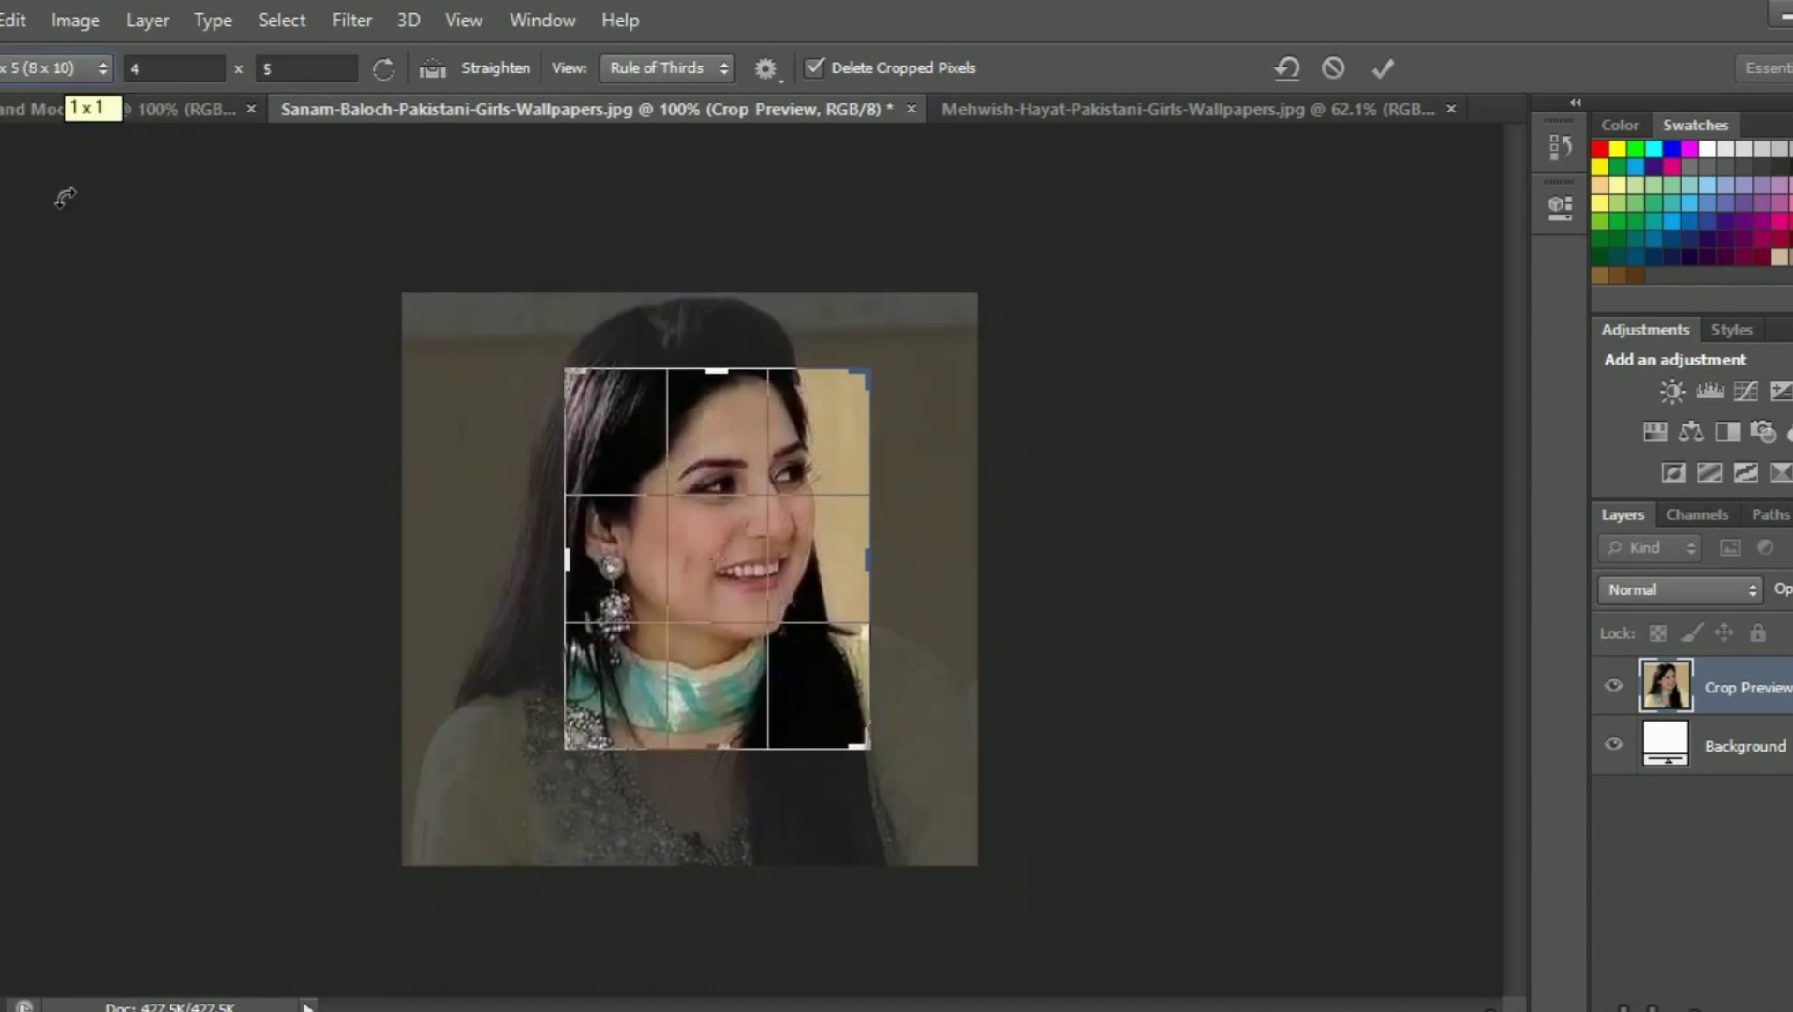
pyautogui.moveTo(859, 745); pyautogui.dragTo(826, 733)
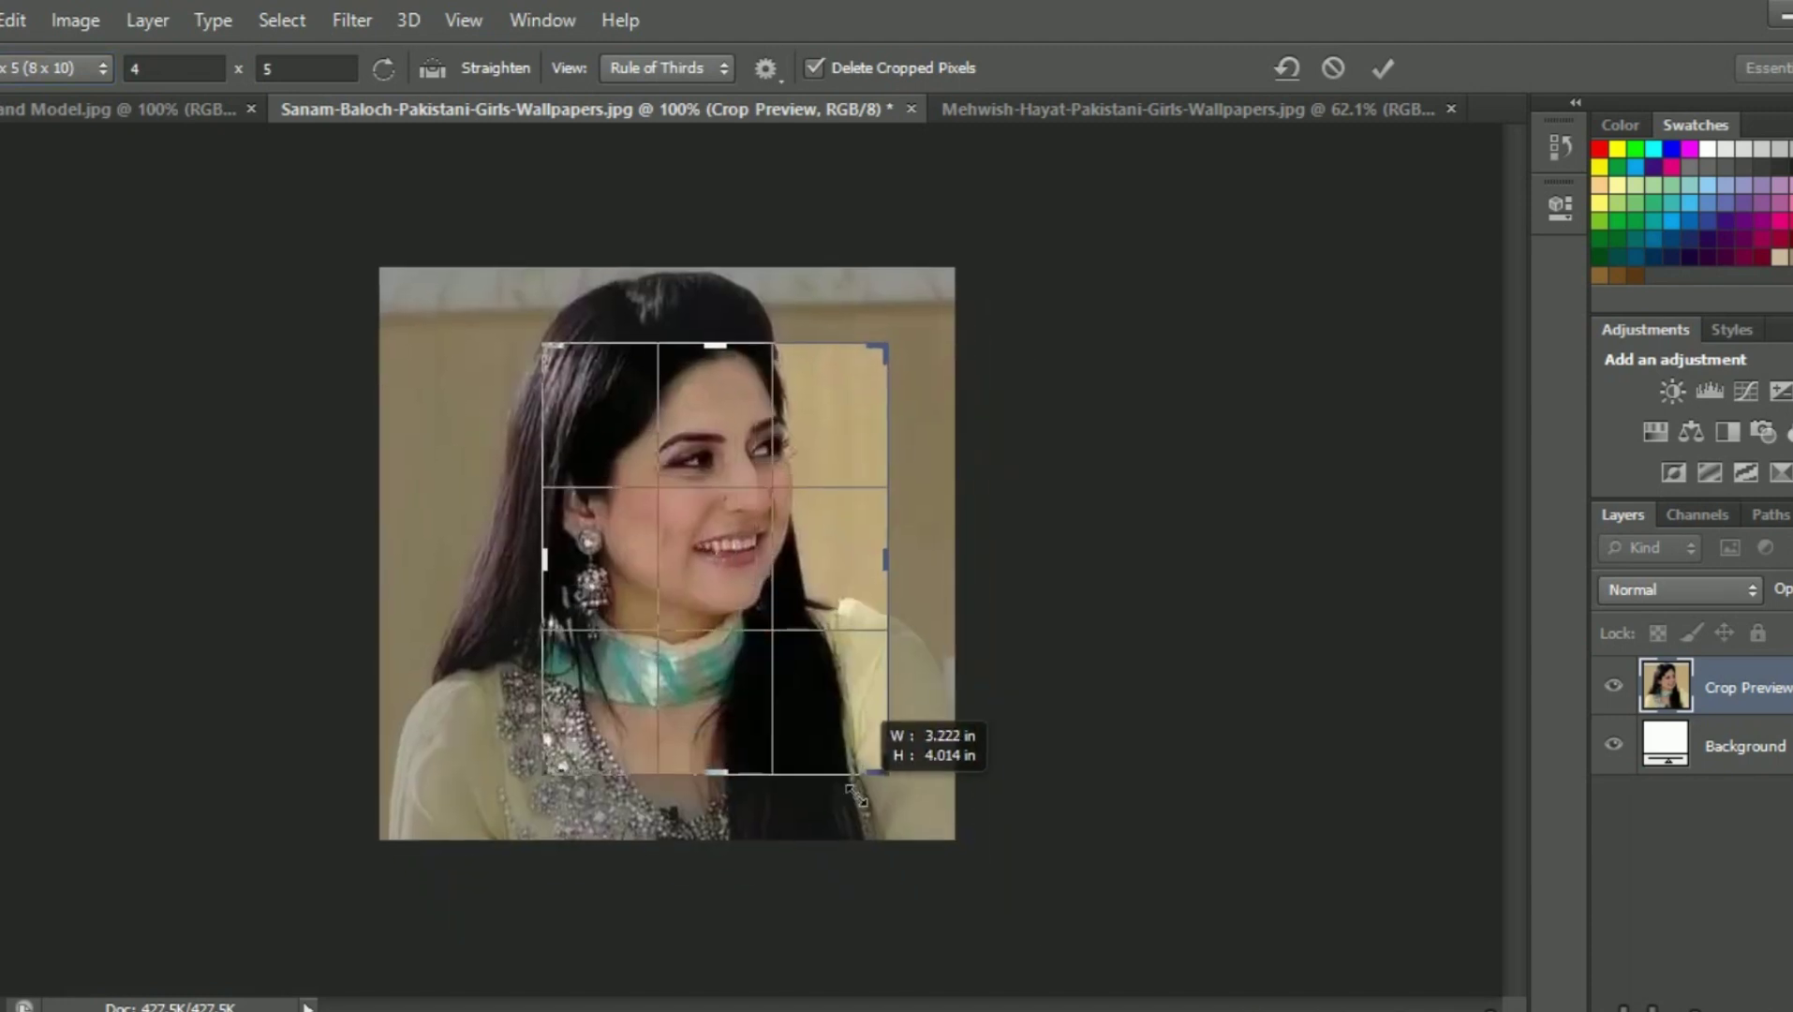
pyautogui.moveTo(826, 733)
pyautogui.mouseDown()
pyautogui.moveTo(853, 578)
pyautogui.moveTo(832, 562)
pyautogui.mouseUp()
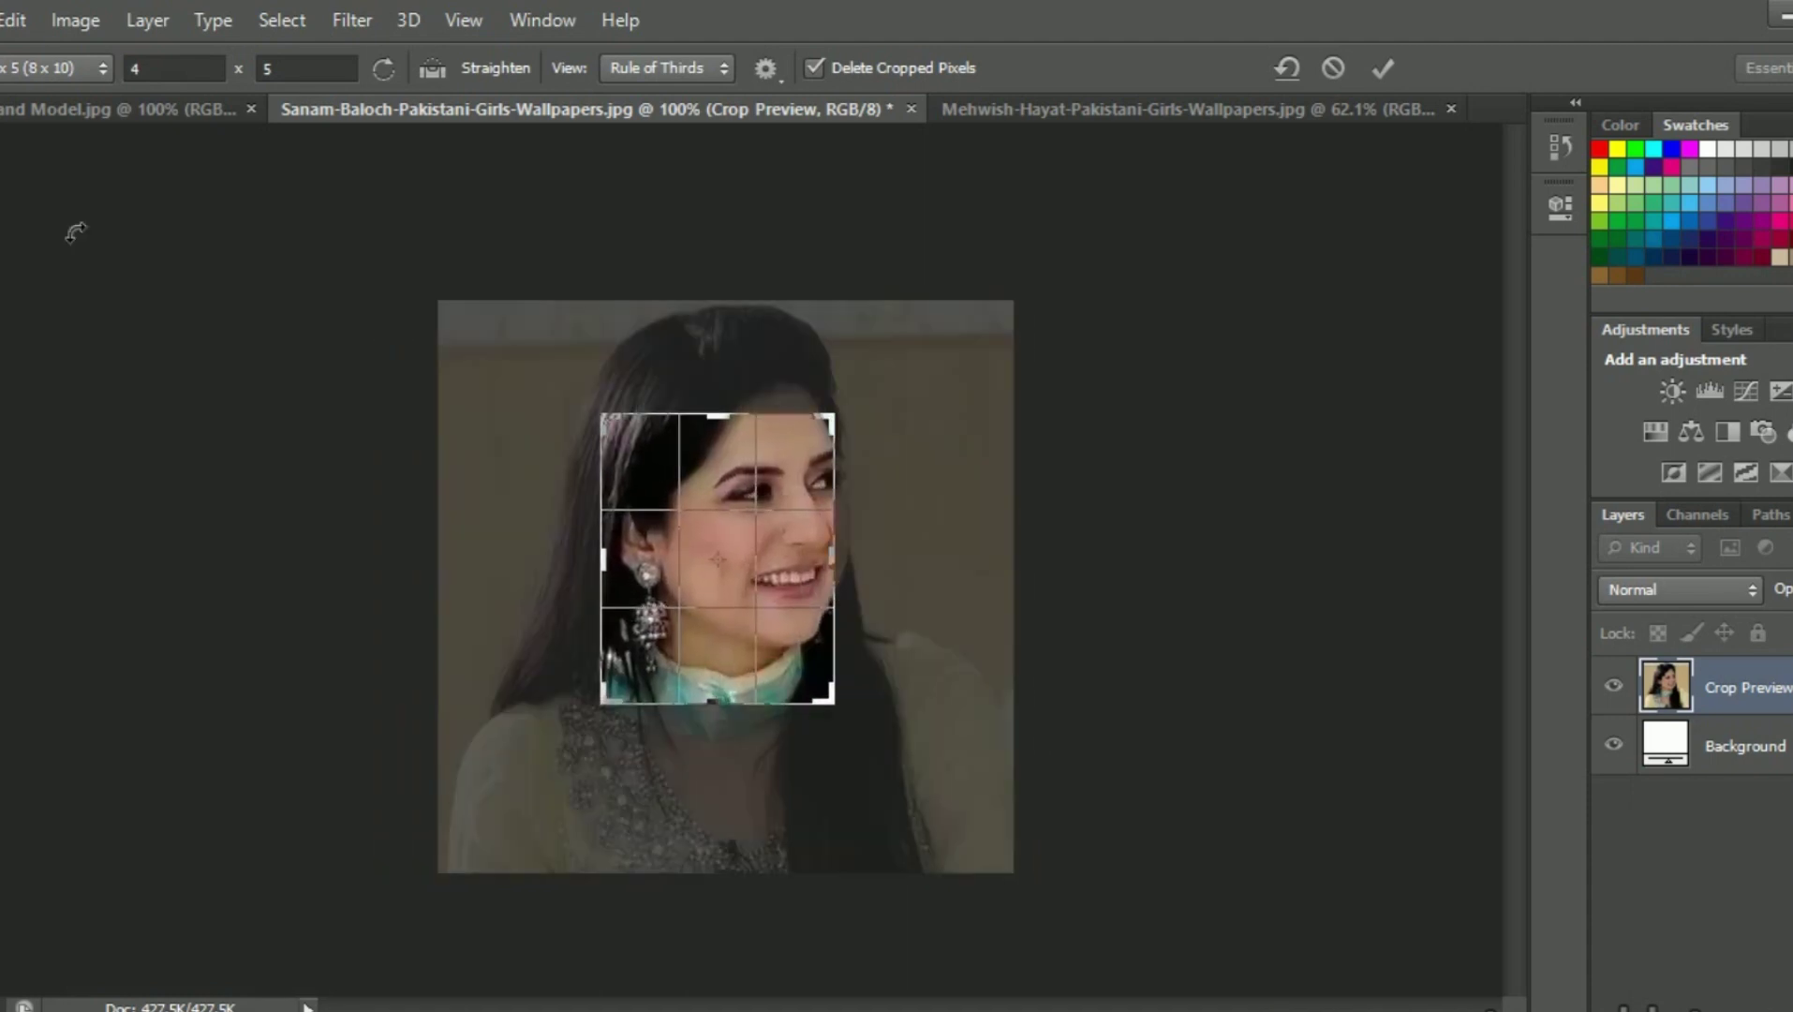
# - Return to Unconstrained proportions and stretch the crop's bottom edge to the chest
pyautogui.click(95, 68)
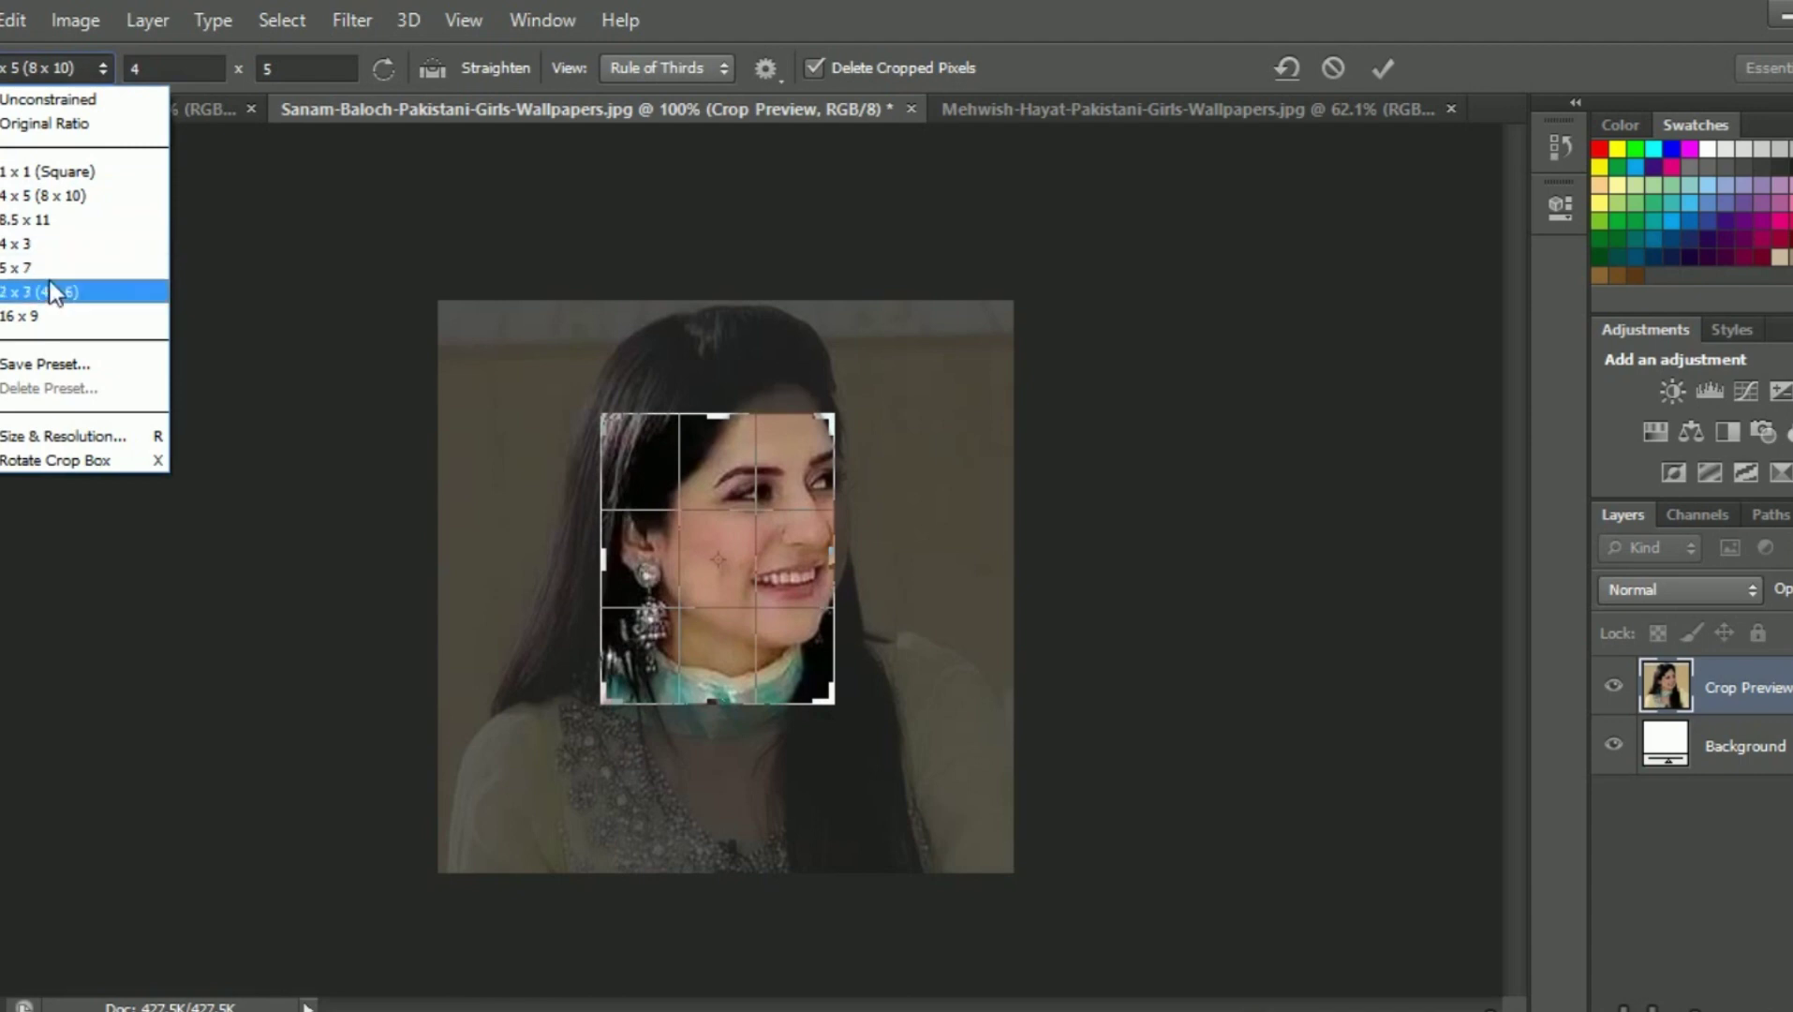
pyautogui.click(37, 100)
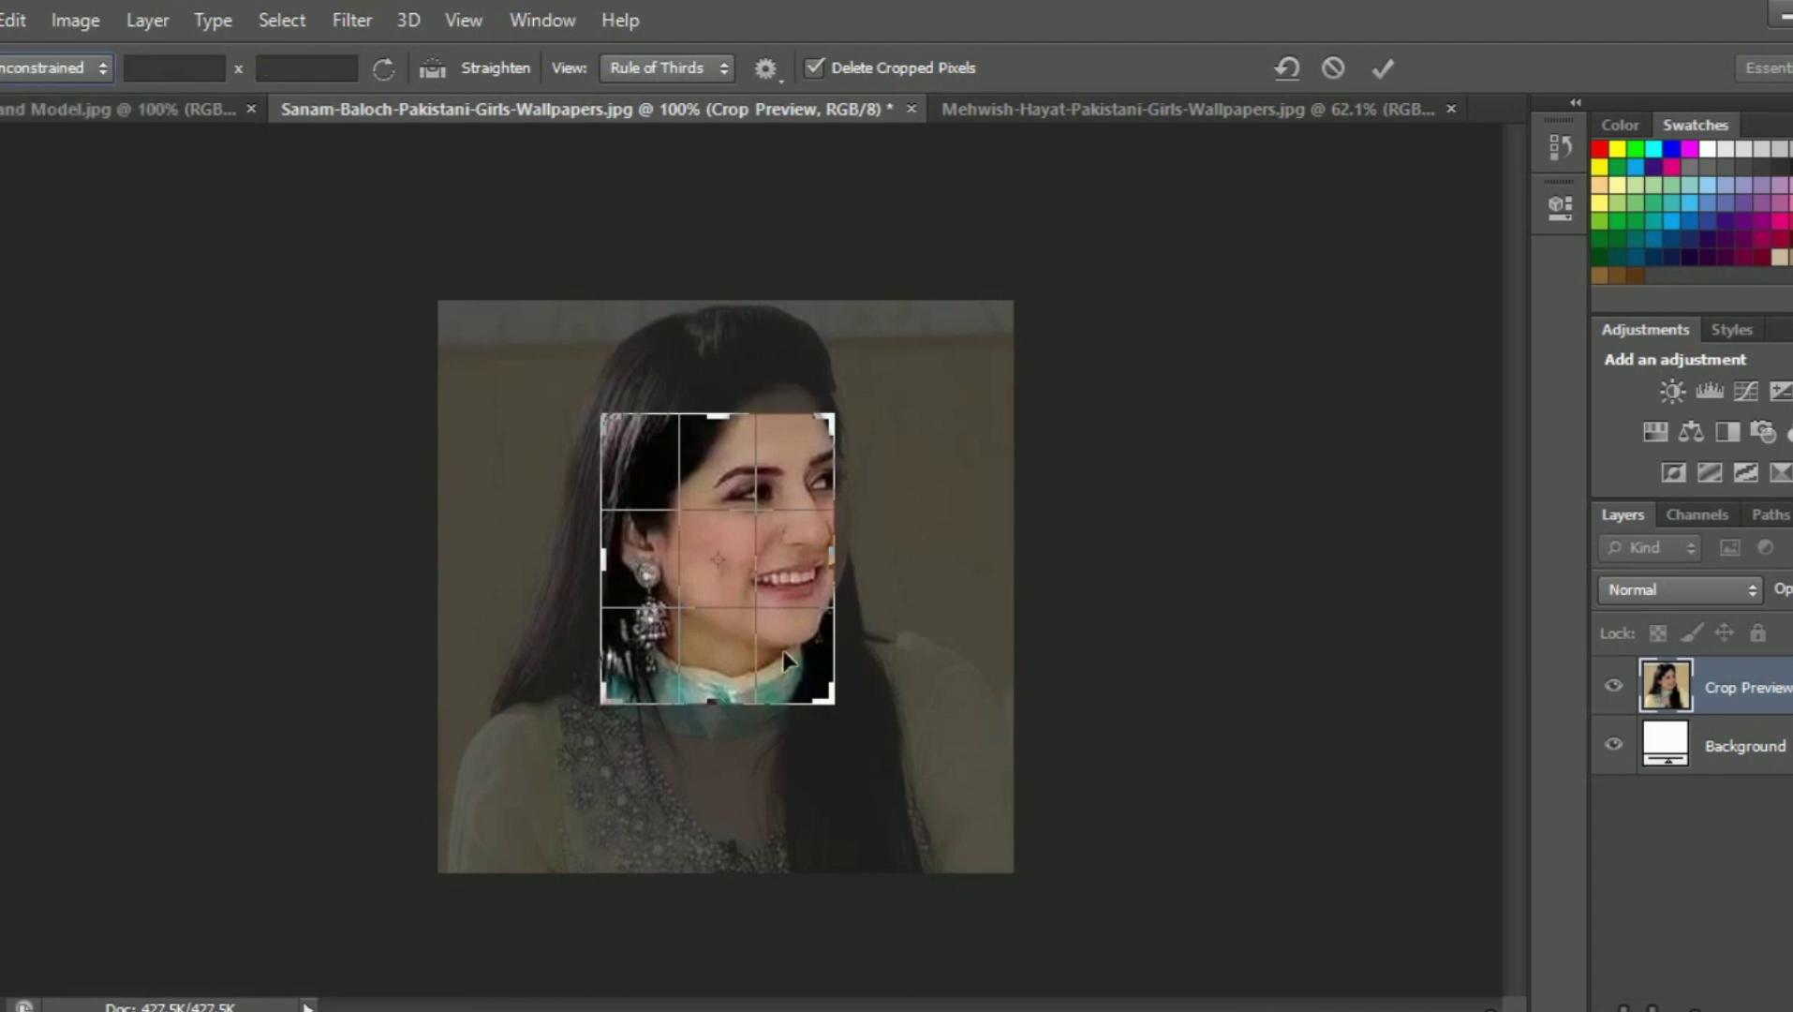
pyautogui.moveTo(732, 714); pyautogui.dragTo(746, 746)
# - Cancel the crop and restart it as a 40 by 40 square beyond the photo
pyautogui.press('Escape')
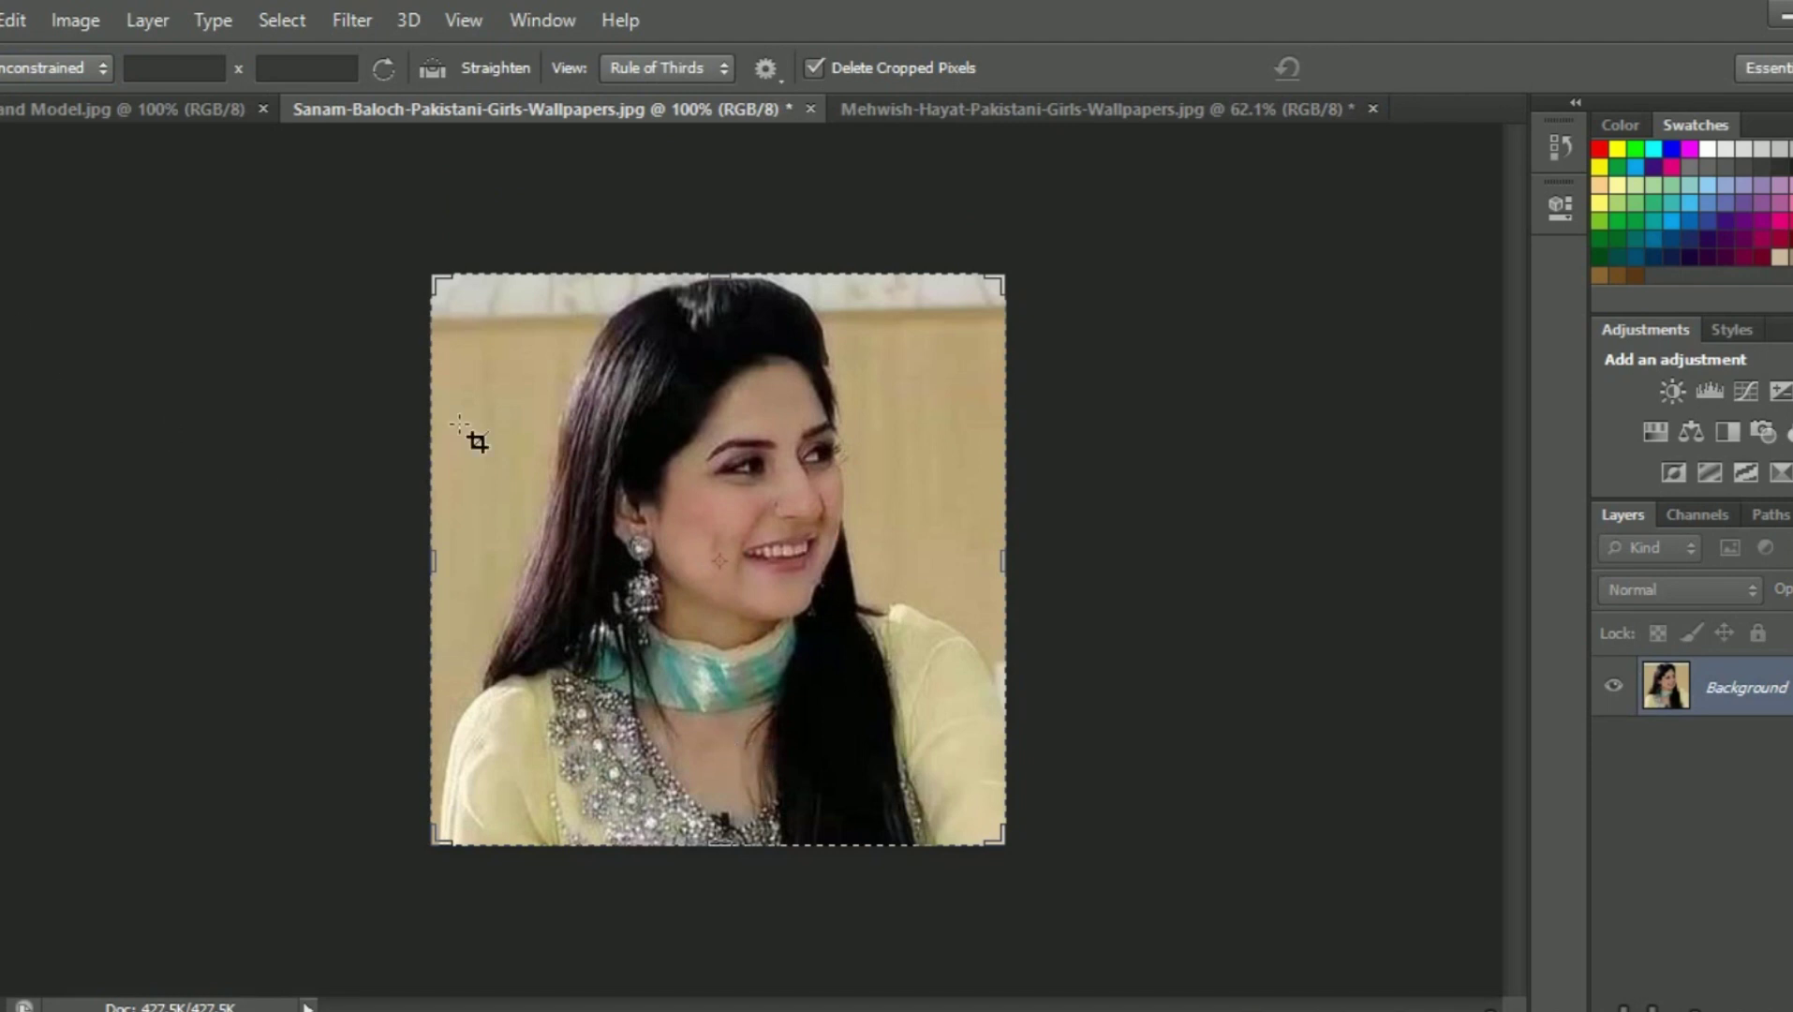
pyautogui.click(170, 70)
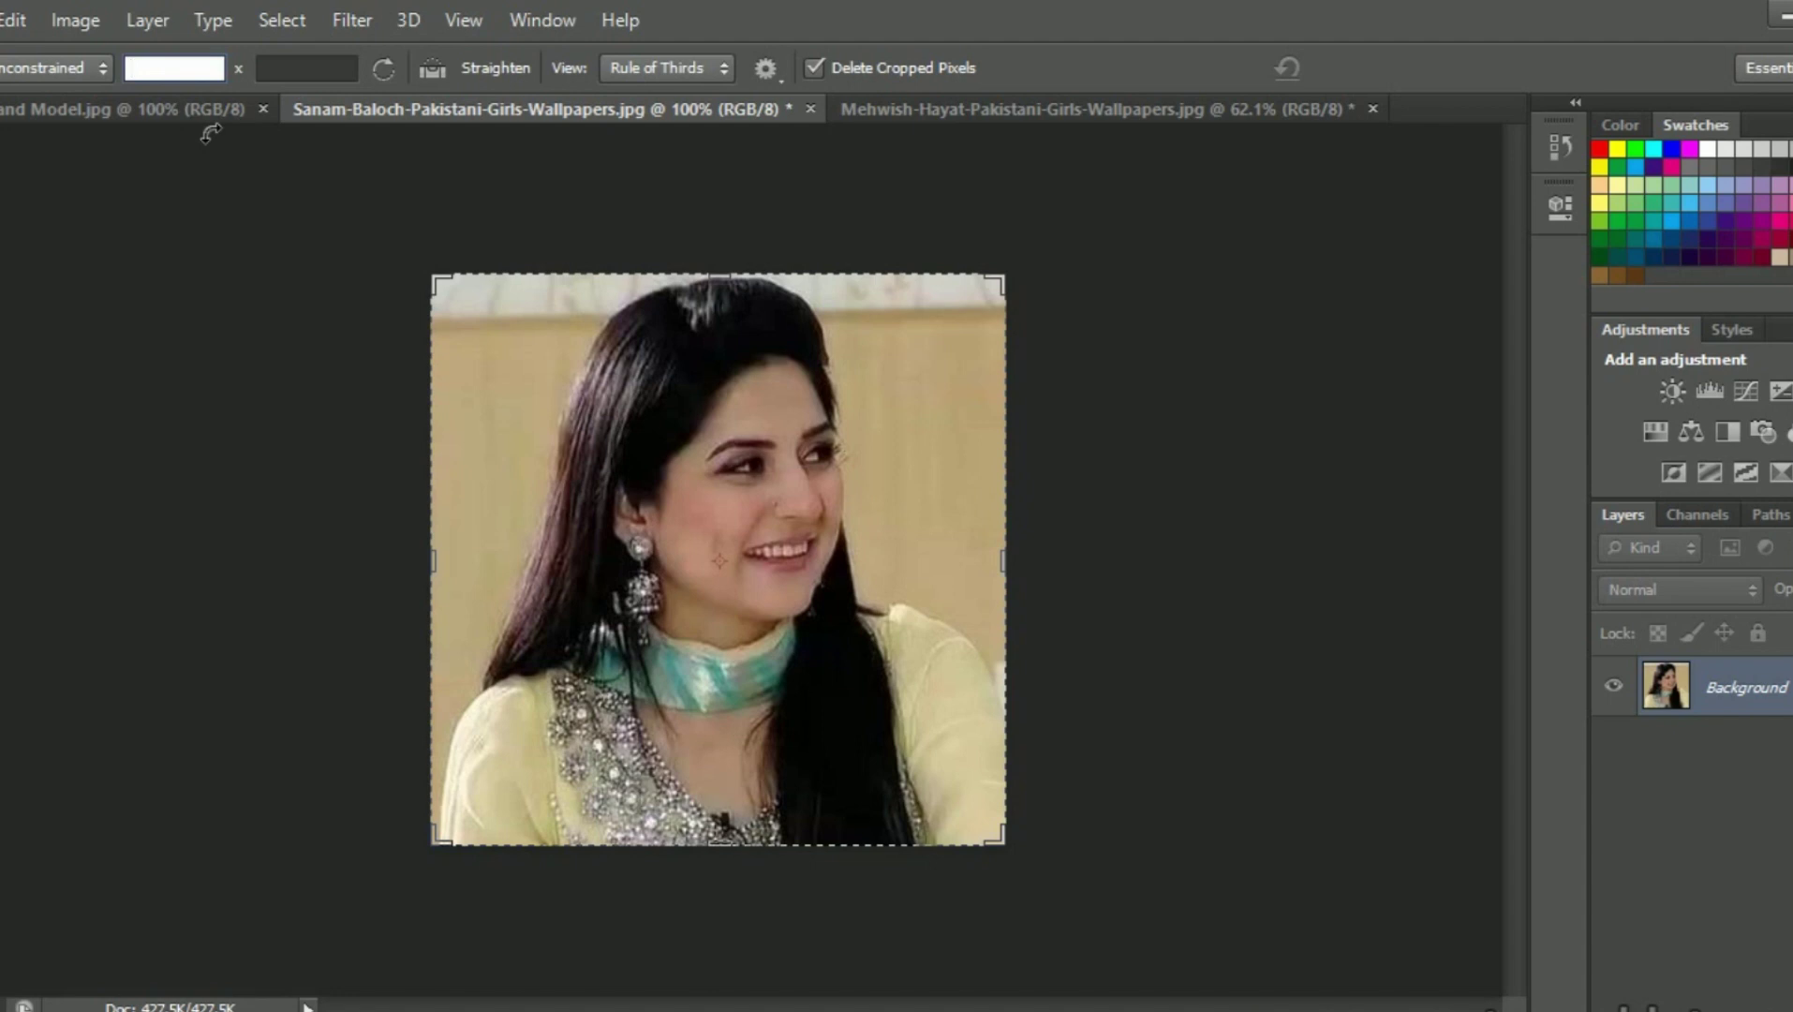
pyautogui.write('40')
pyautogui.click(315, 69)
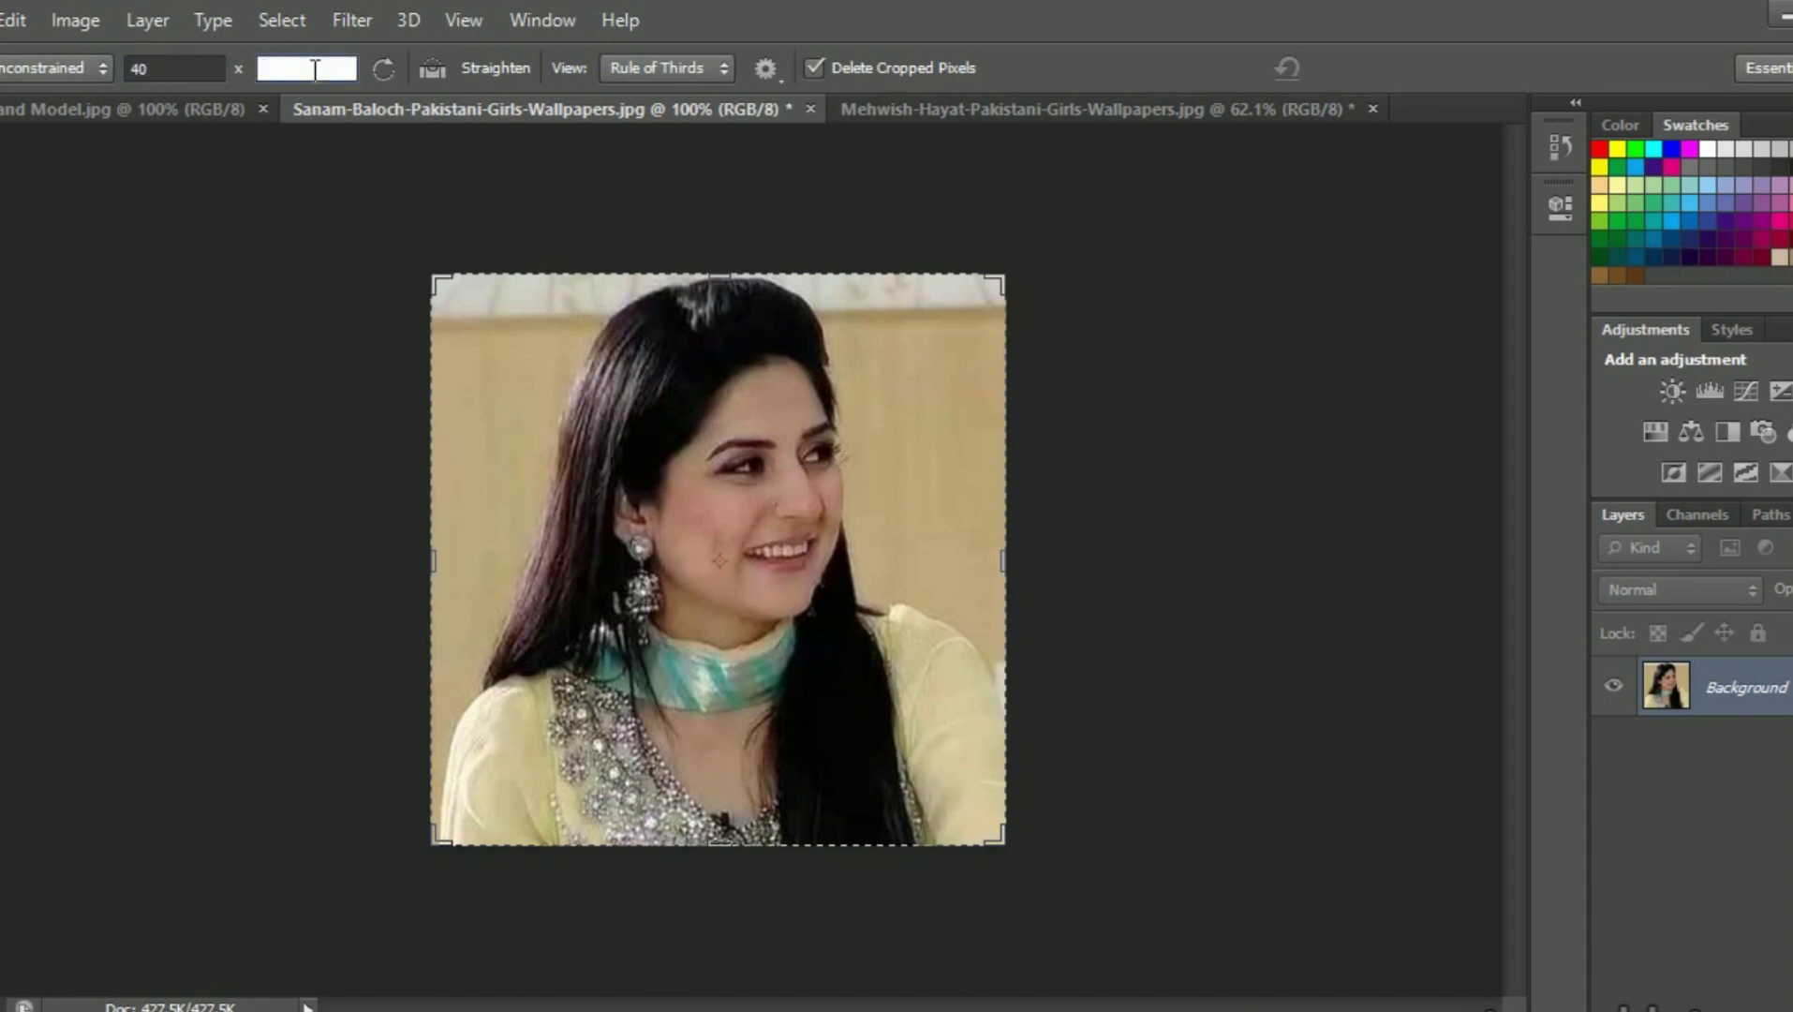
pyautogui.write('40')
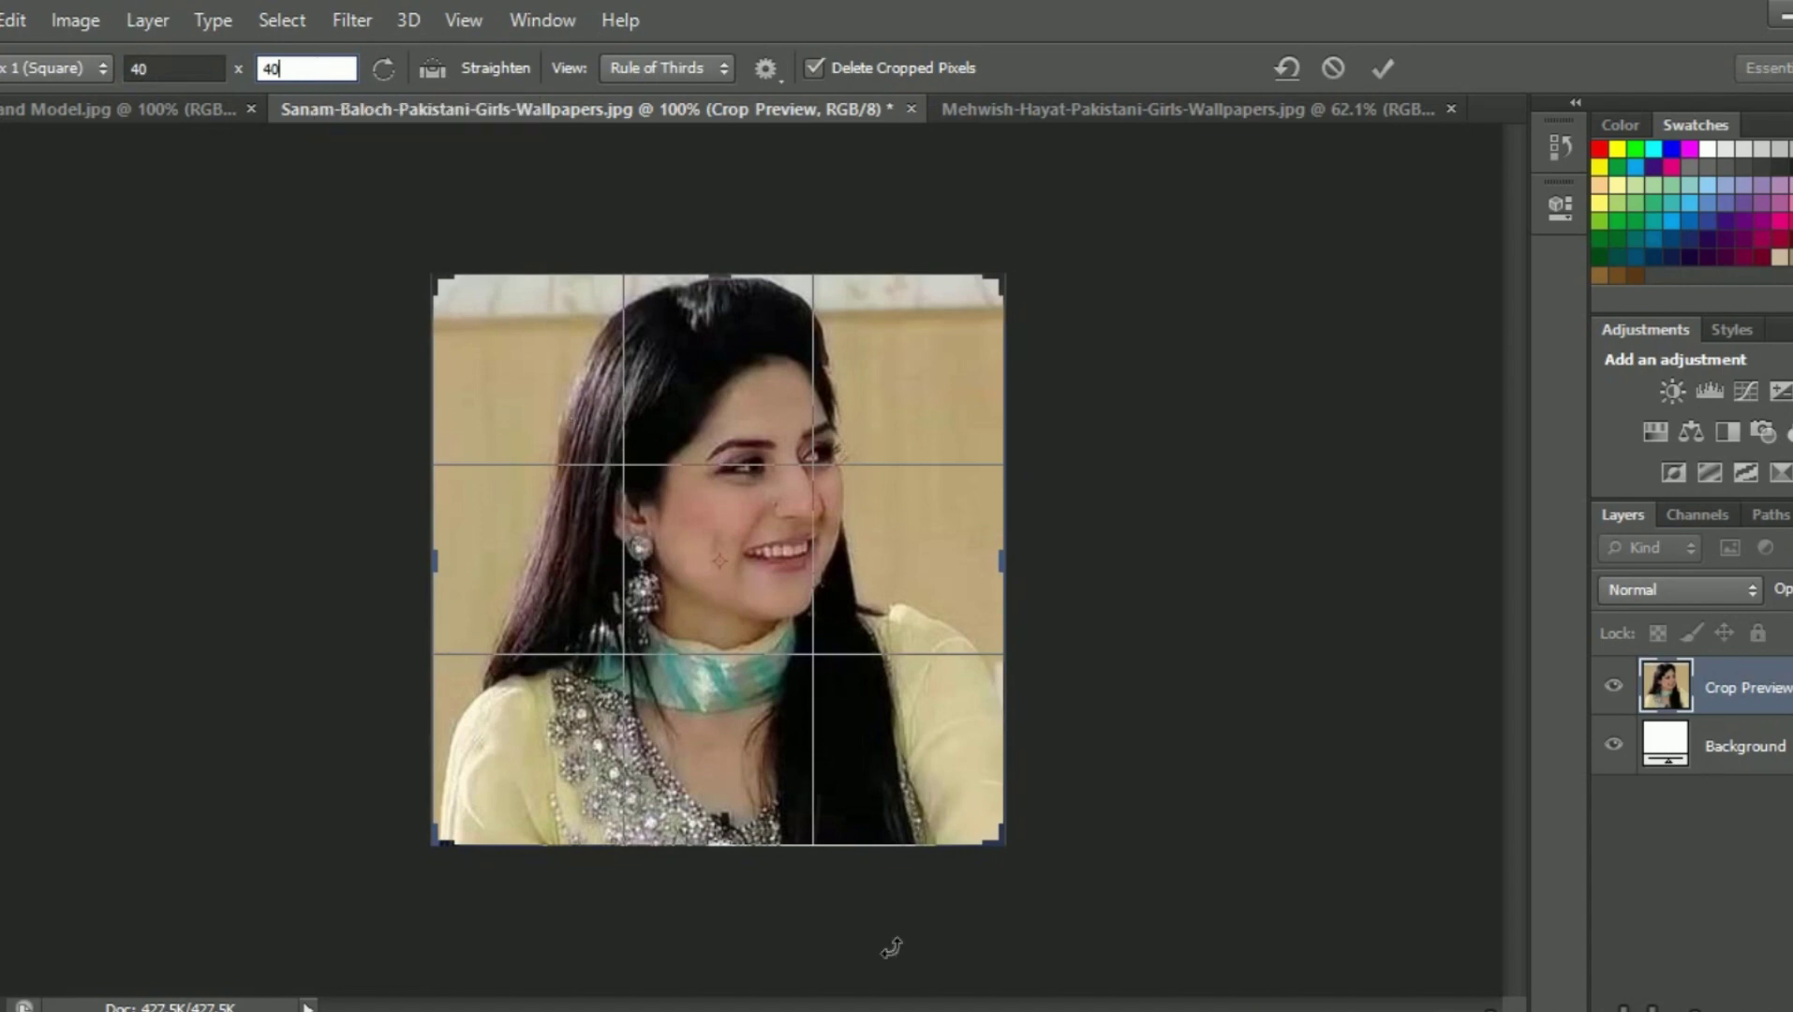
pyautogui.moveTo(997, 844)
pyautogui.mouseDown()
pyautogui.moveTo(950, 841)
pyautogui.moveTo(965, 825)
pyautogui.mouseUp()
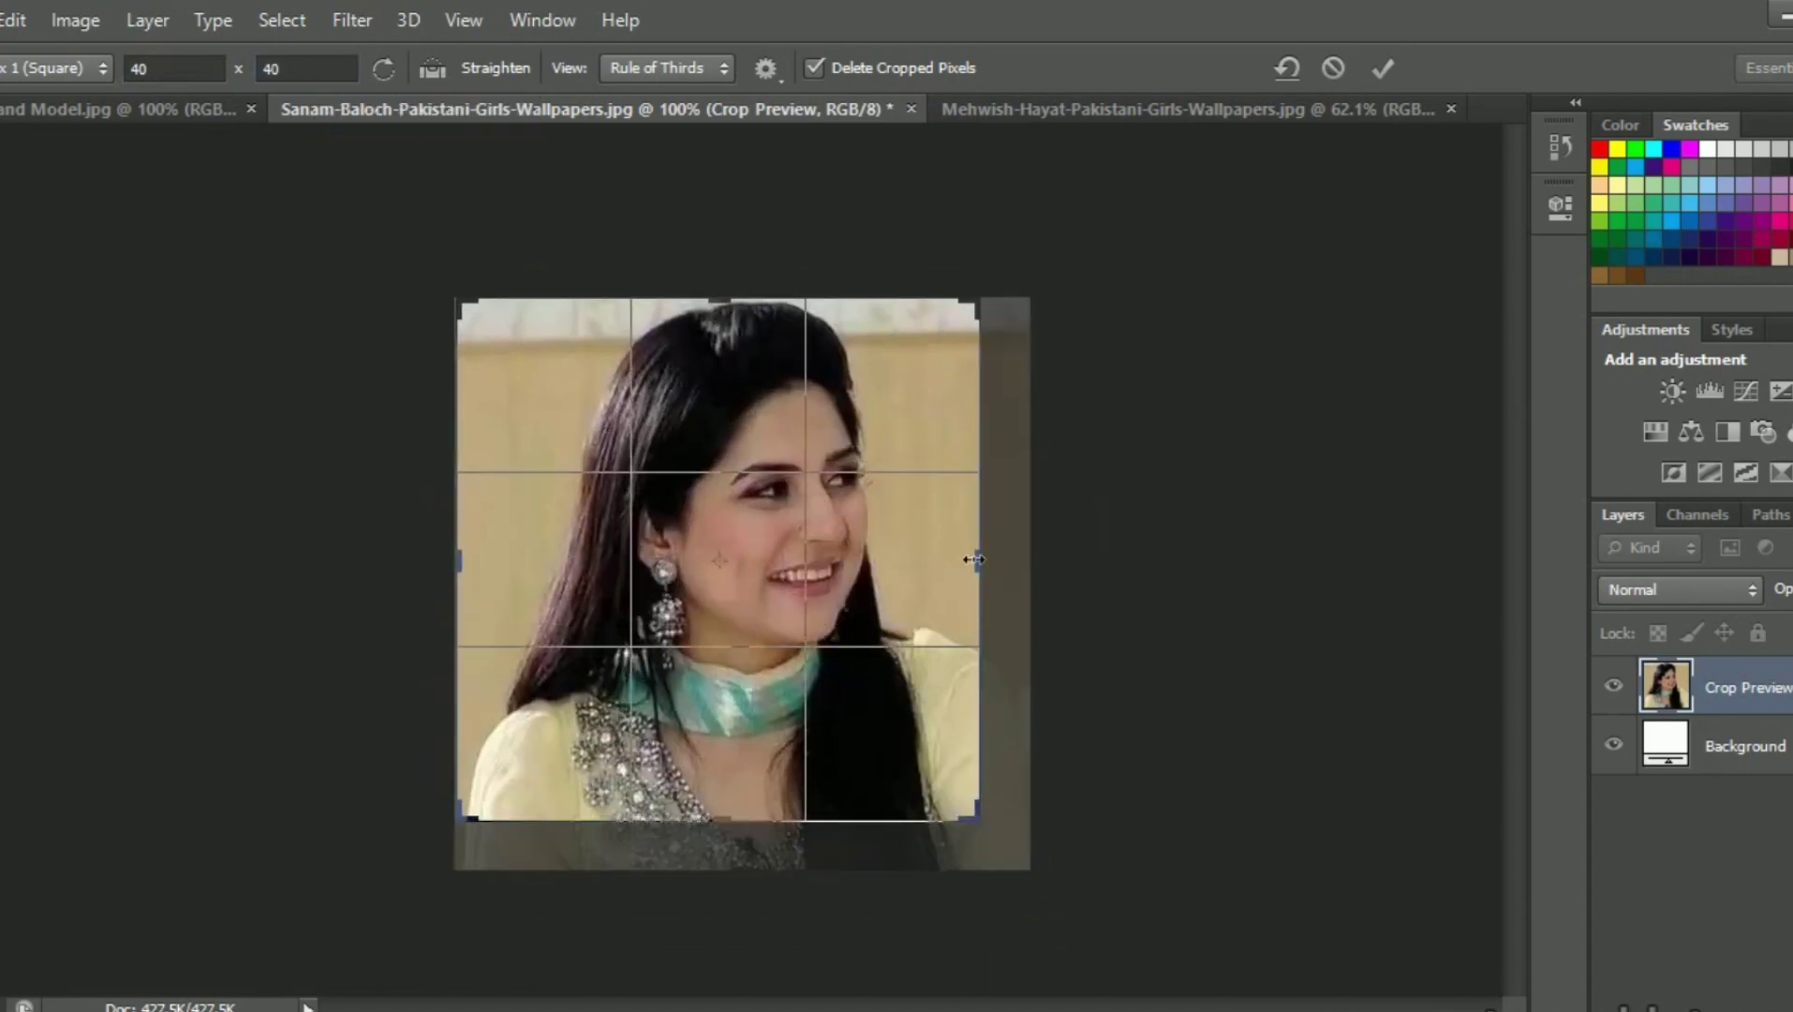
pyautogui.moveTo(977, 560)
pyautogui.mouseDown()
pyautogui.moveTo(857, 588)
pyautogui.moveTo(875, 643)
pyautogui.moveTo(946, 637)
pyautogui.moveTo(931, 653)
pyautogui.moveTo(770, 694)
pyautogui.moveTo(1053, 675)
pyautogui.mouseUp()
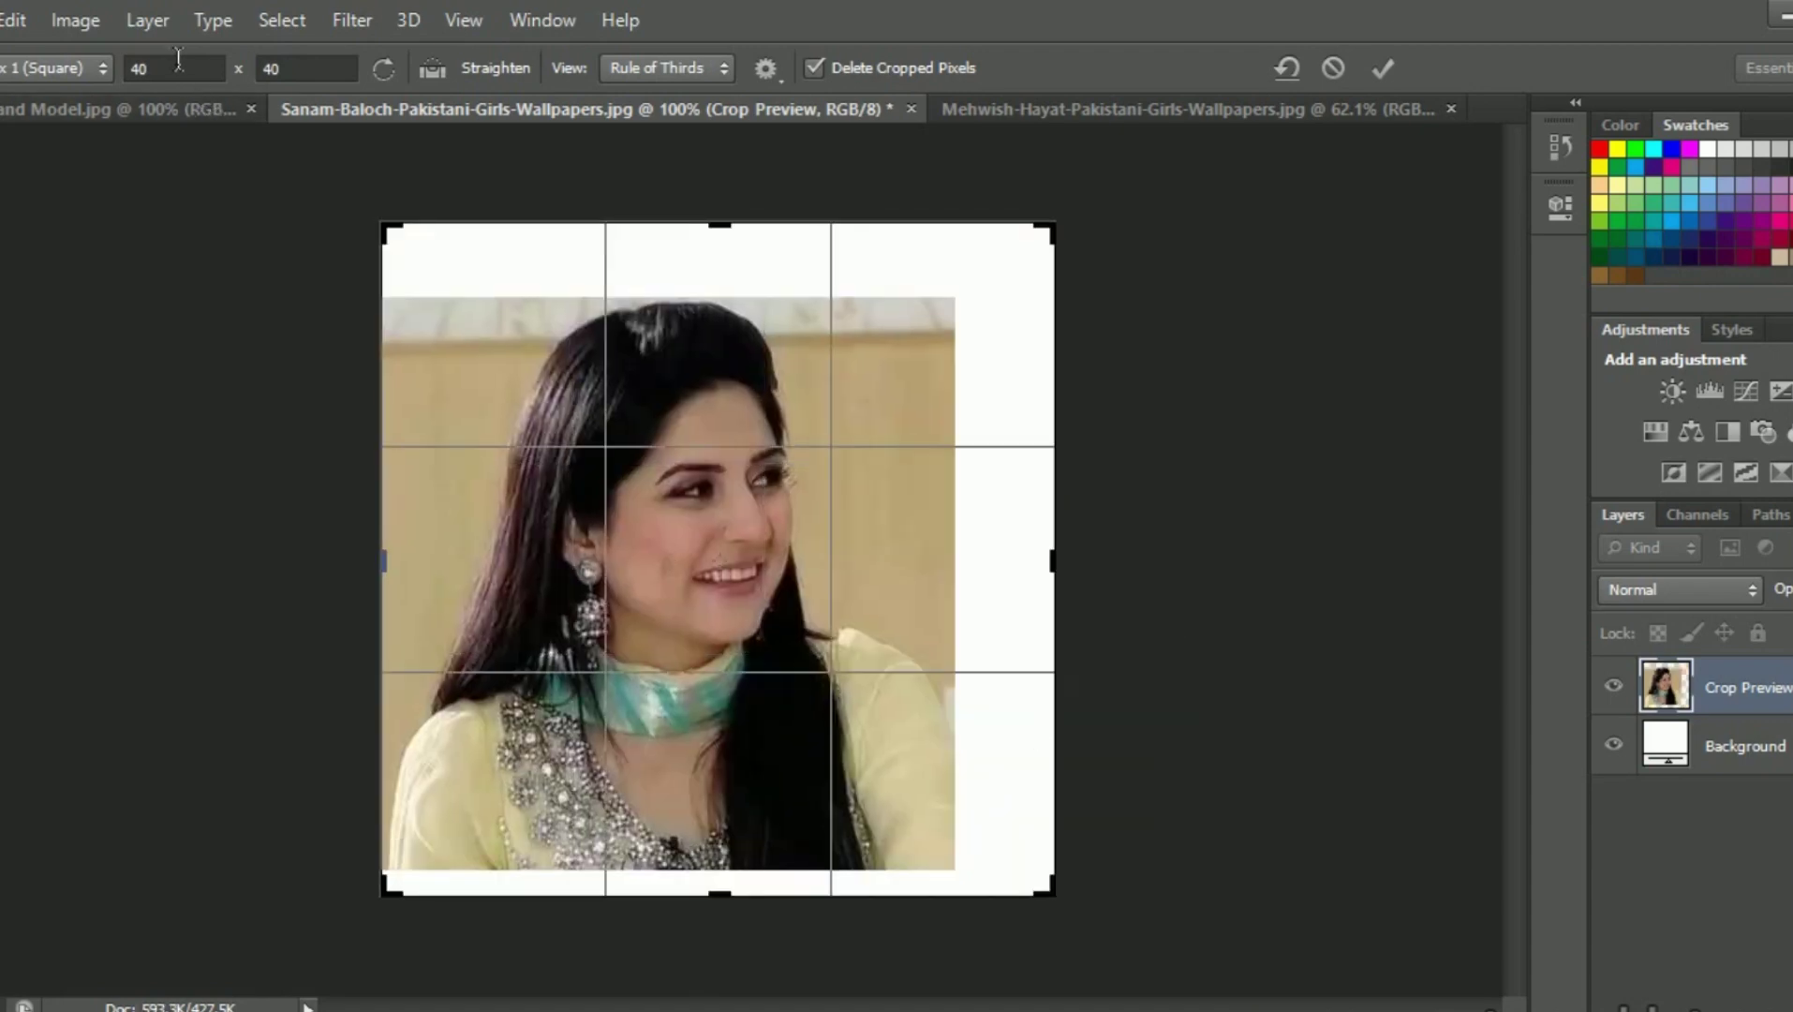
pyautogui.click(178, 62)
# - Clear the crop width and height, straighten along a drawn line, and trim the box
pyautogui.press('BackSpace')
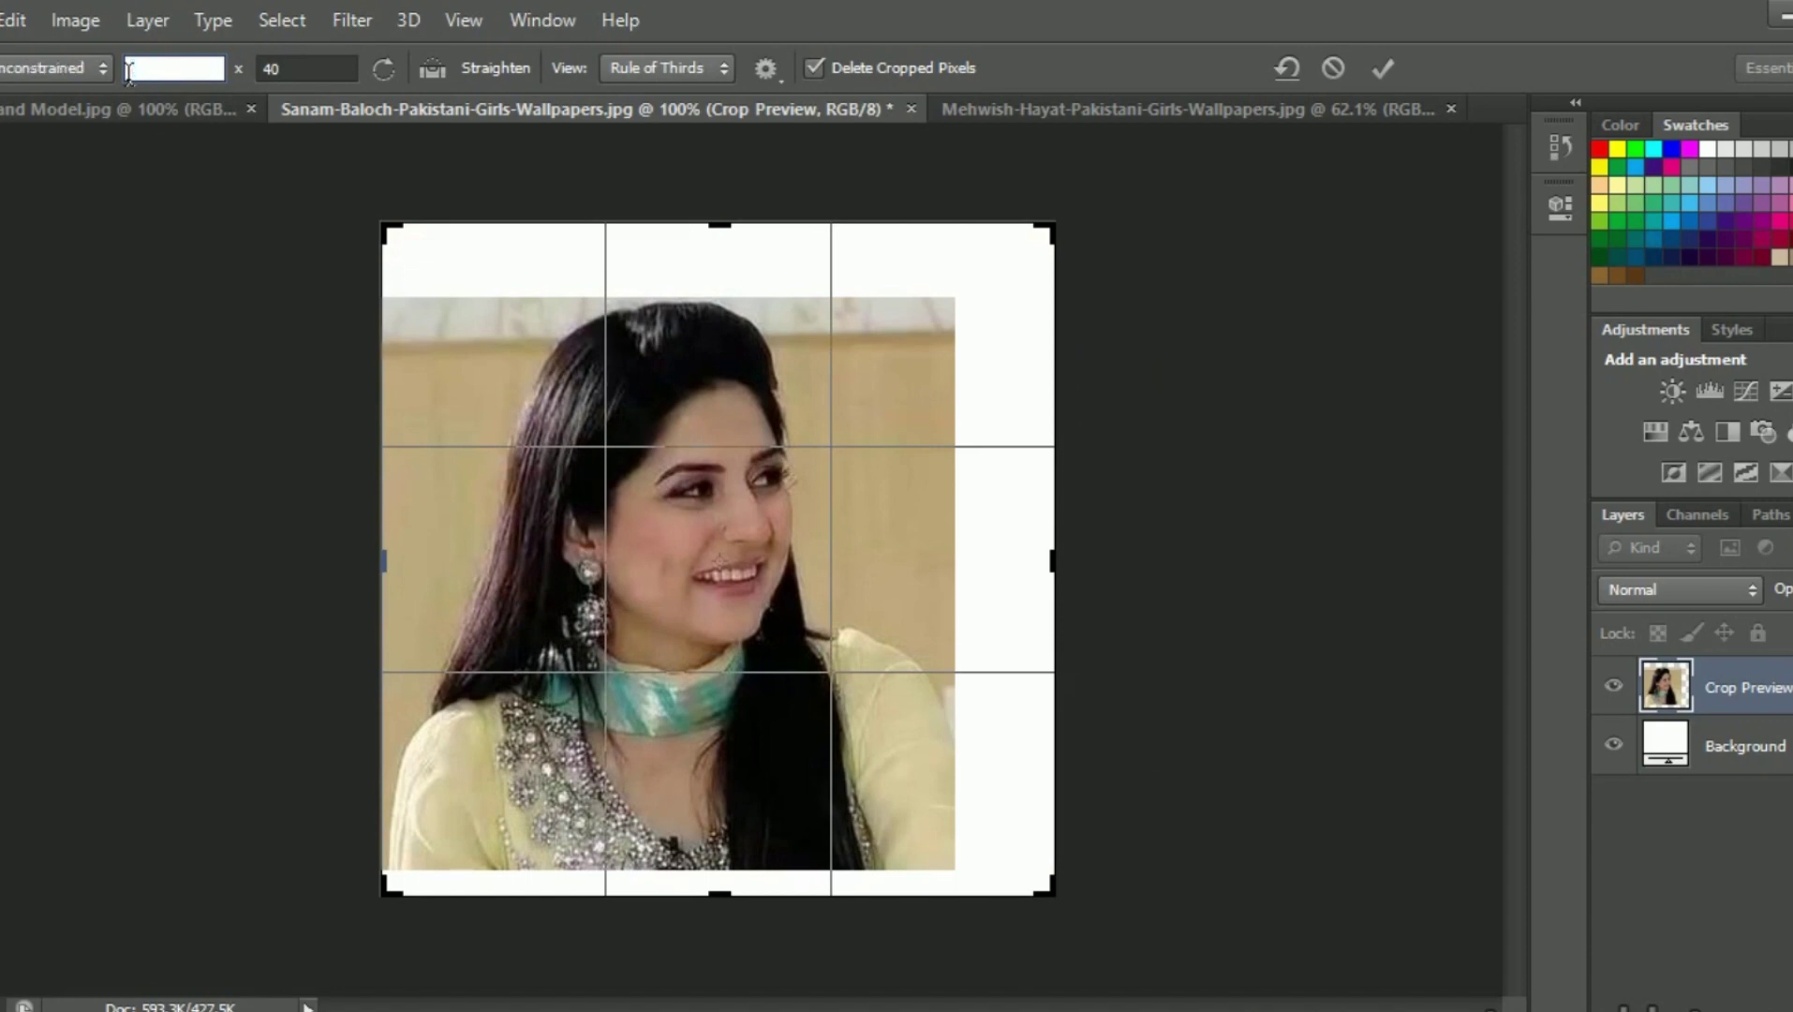
pyautogui.press('Tab')
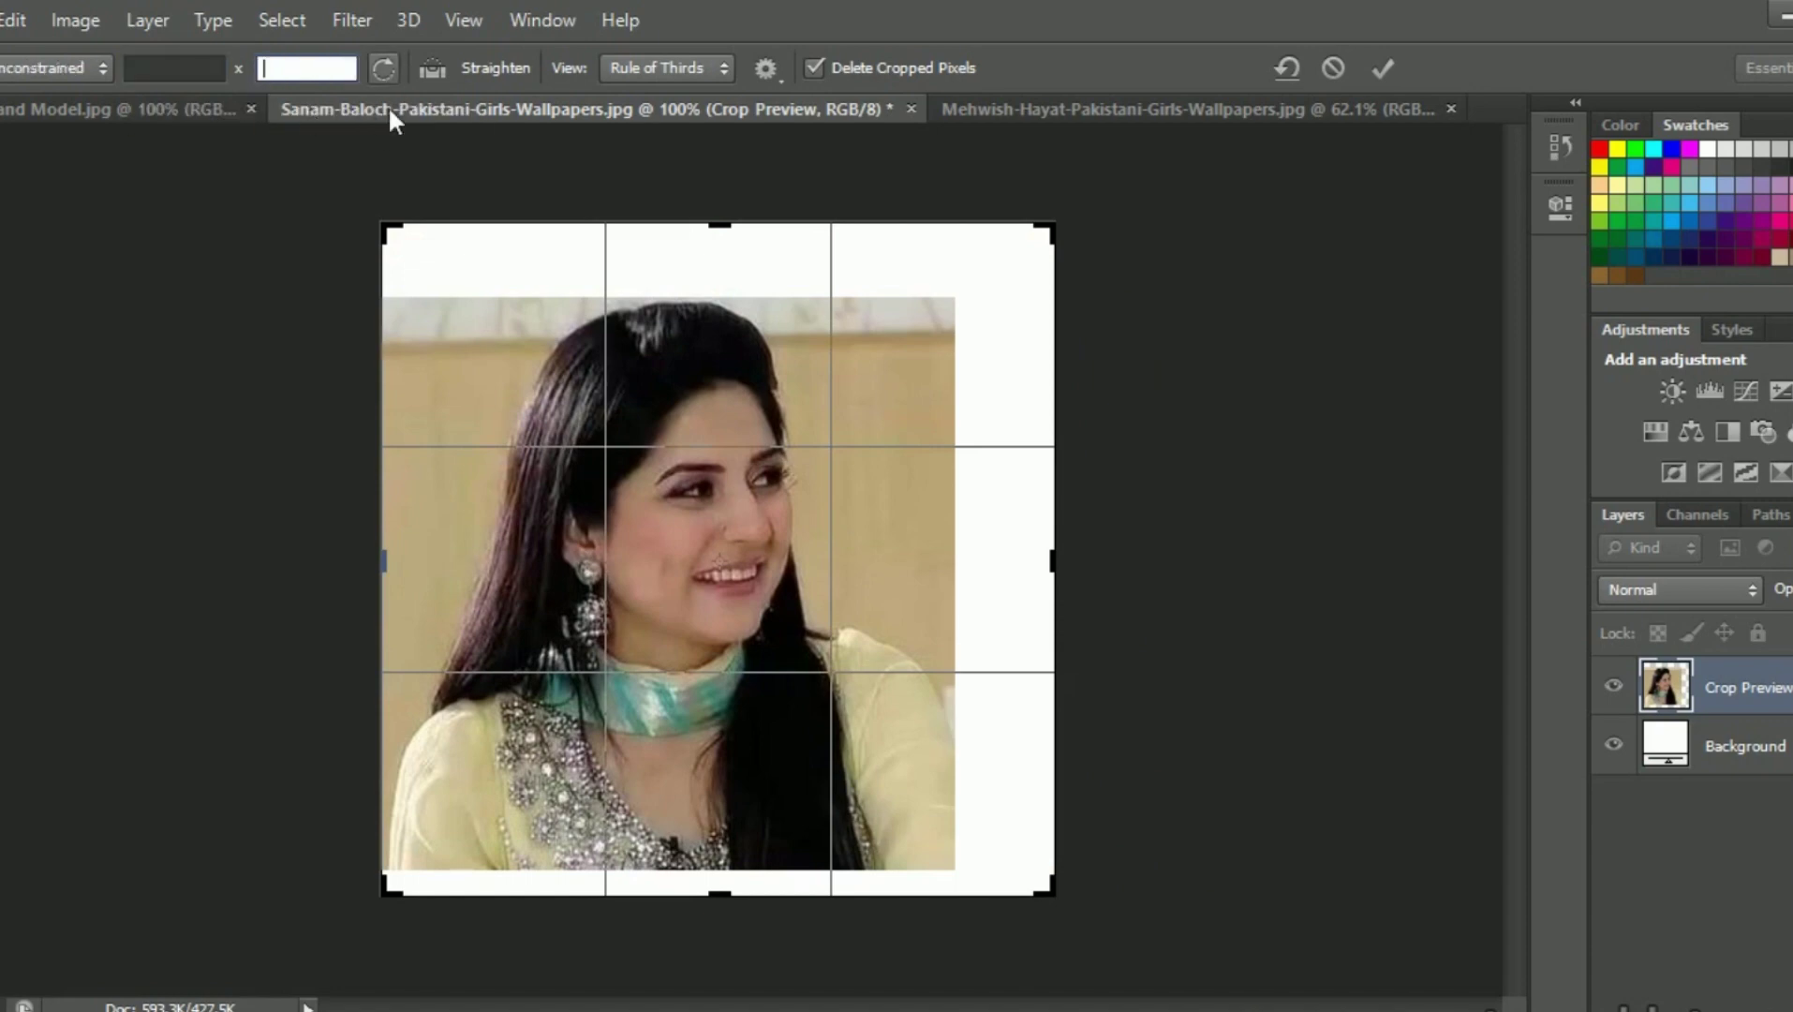
pyautogui.click(470, 336)
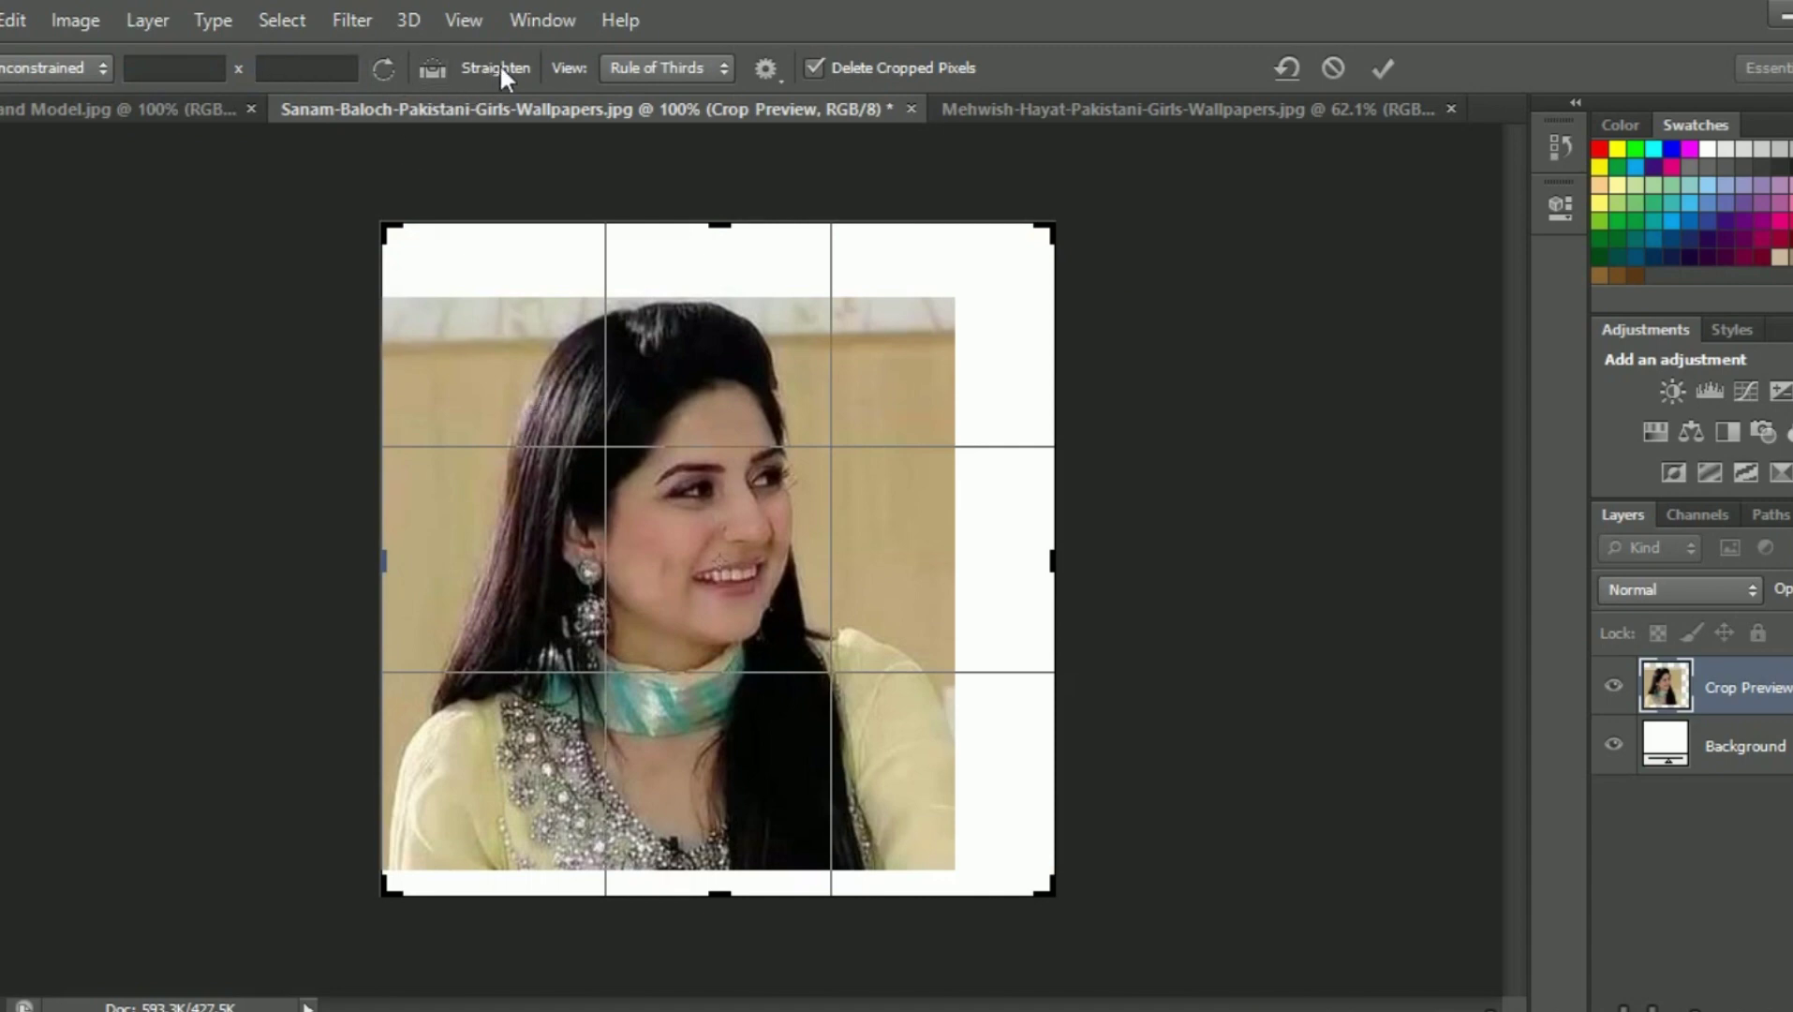
pyautogui.click(433, 67)
pyautogui.moveTo(1054, 567); pyautogui.dragTo(1011, 688)
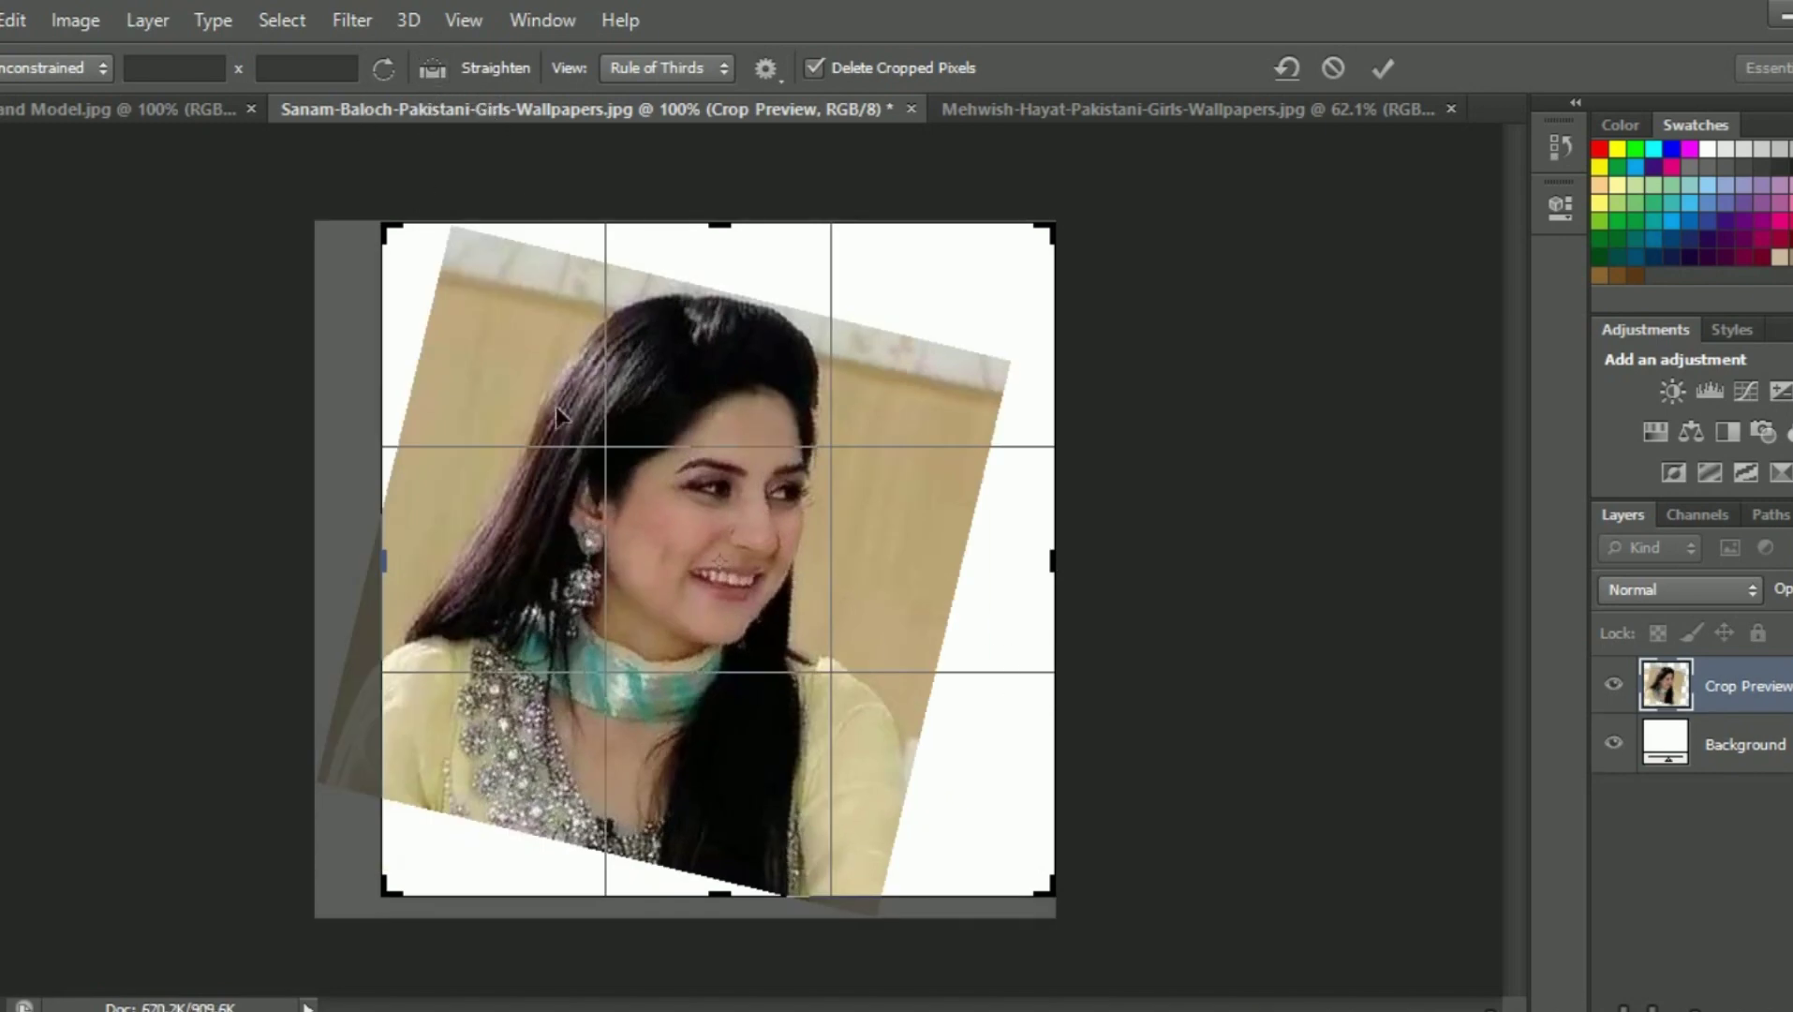
pyautogui.moveTo(385, 227); pyautogui.dragTo(417, 298)
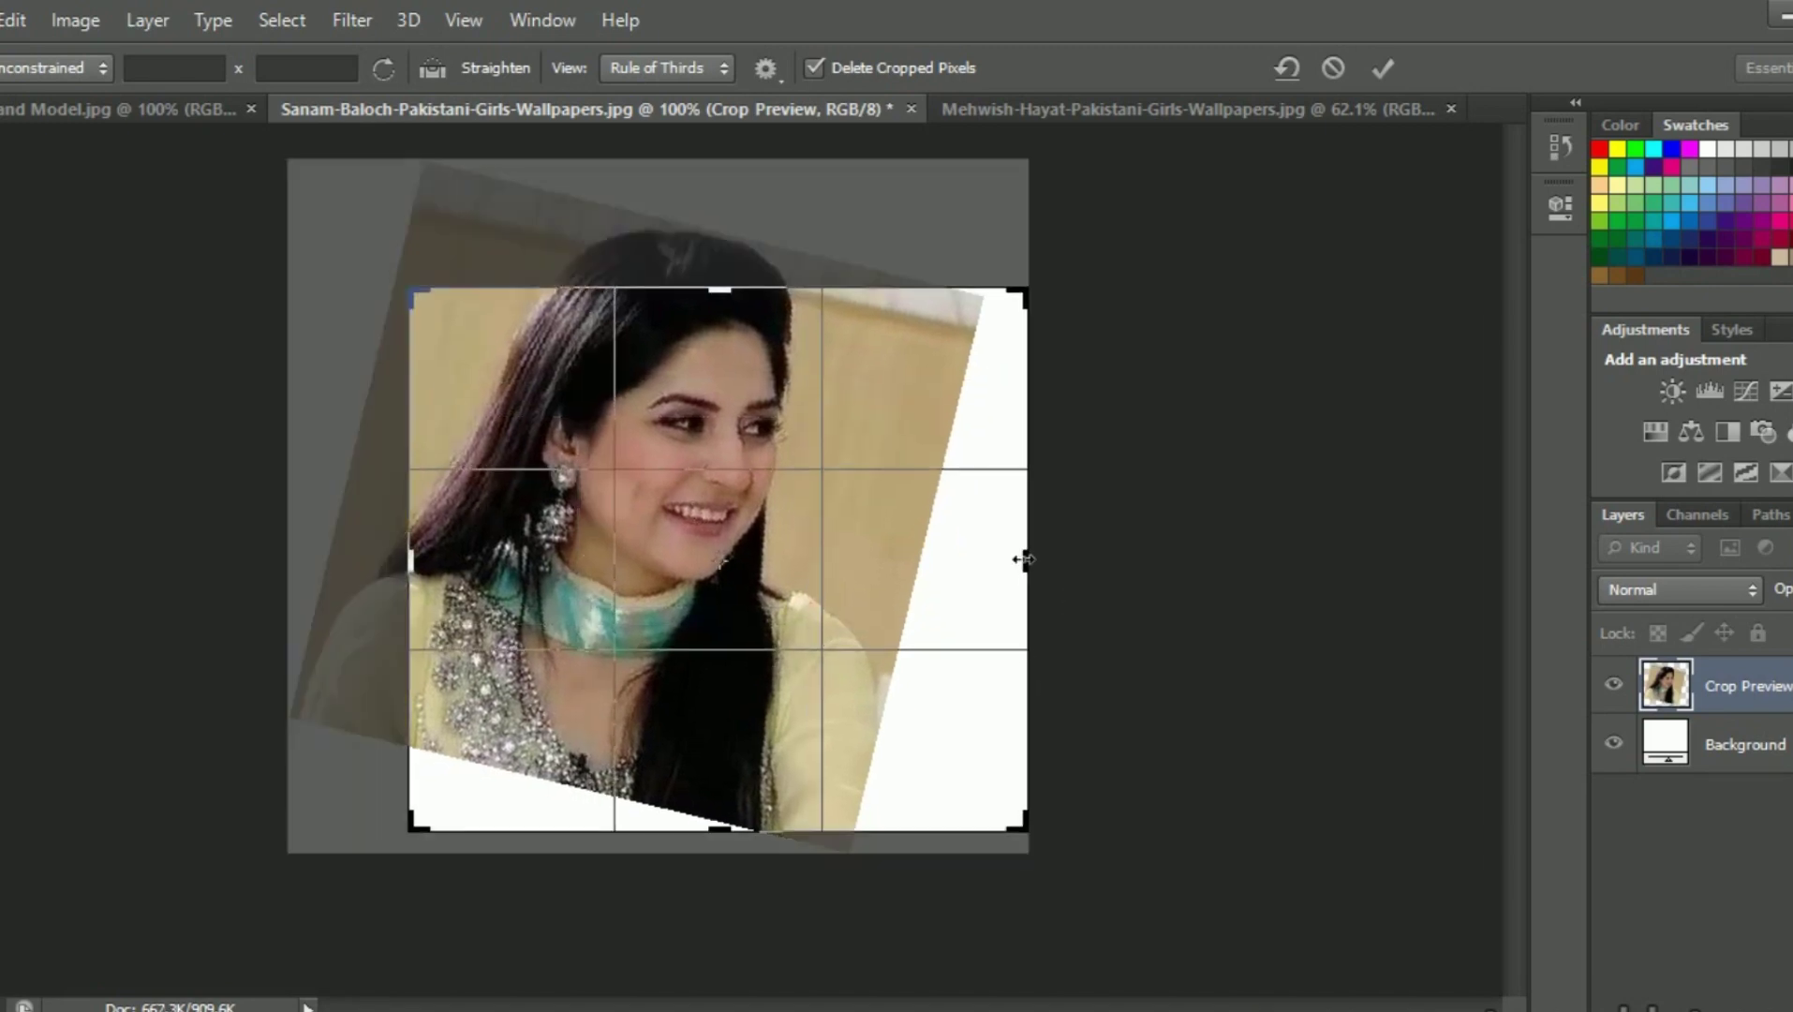
pyautogui.moveTo(1026, 559); pyautogui.dragTo(984, 566)
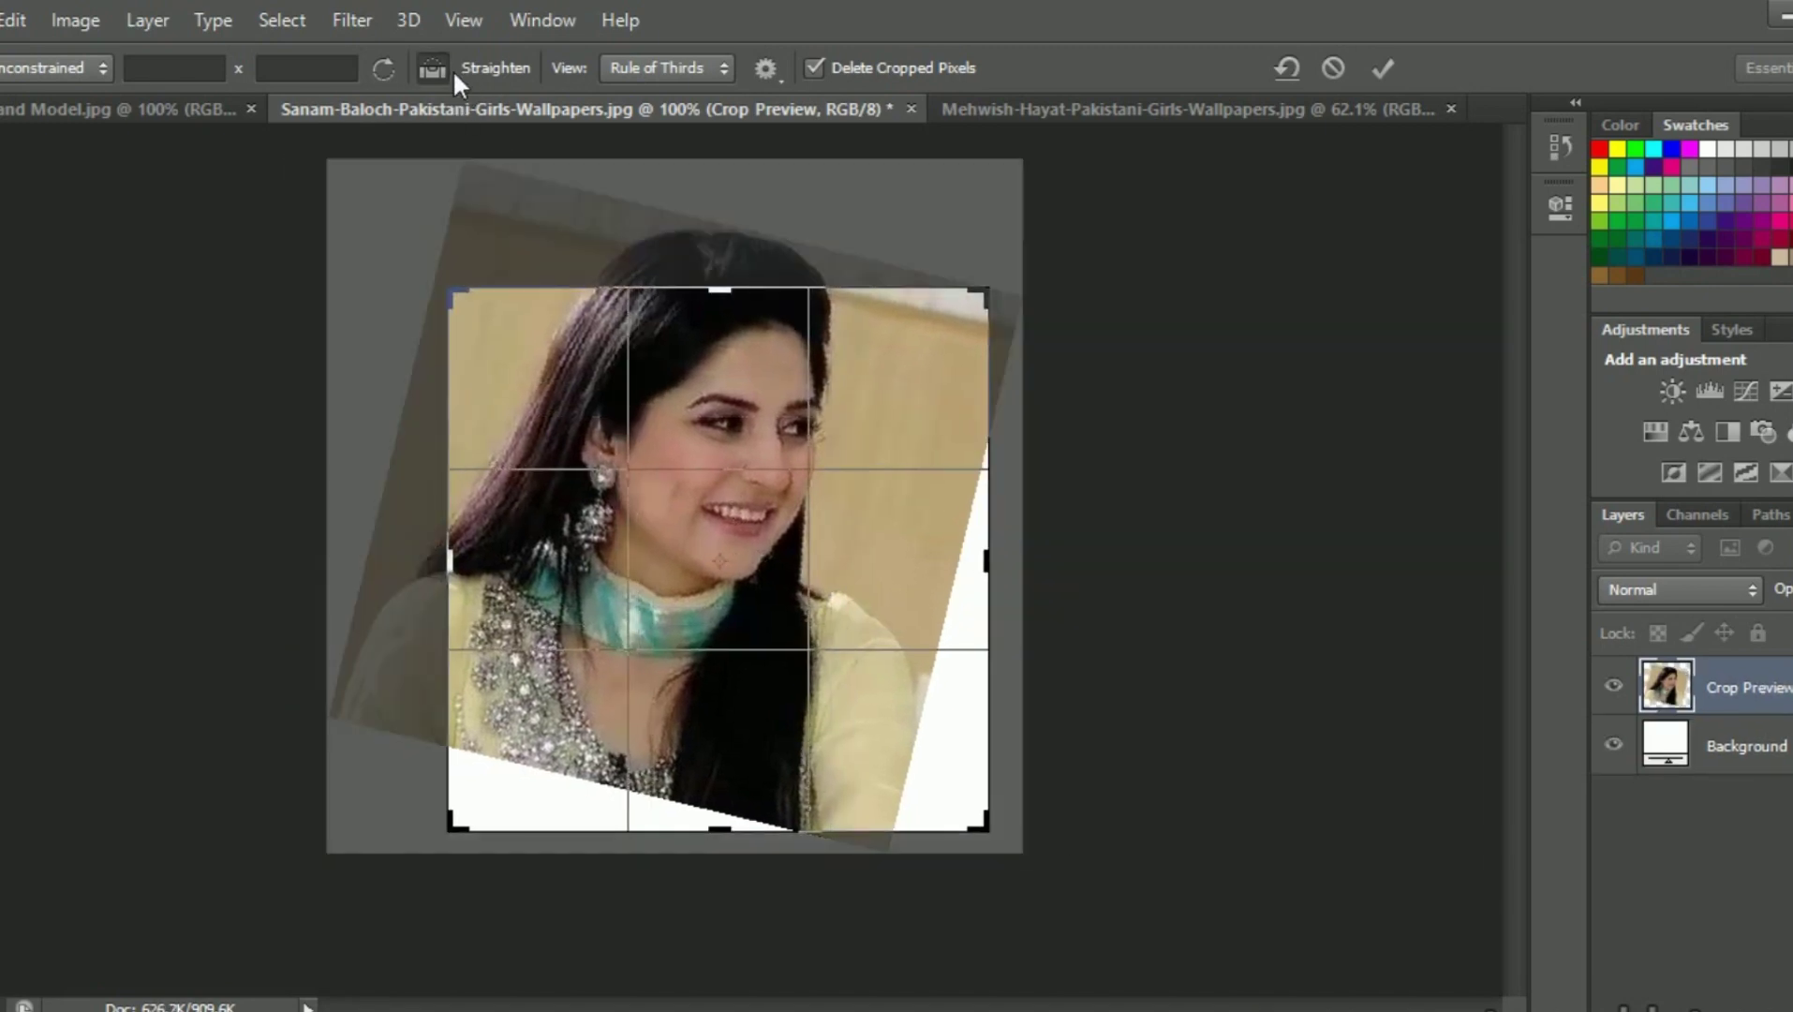
# - Straighten again along a new line, tilting the portrait at a steeper angle
pyautogui.click(435, 71)
pyautogui.moveTo(984, 564); pyautogui.dragTo(596, 668)
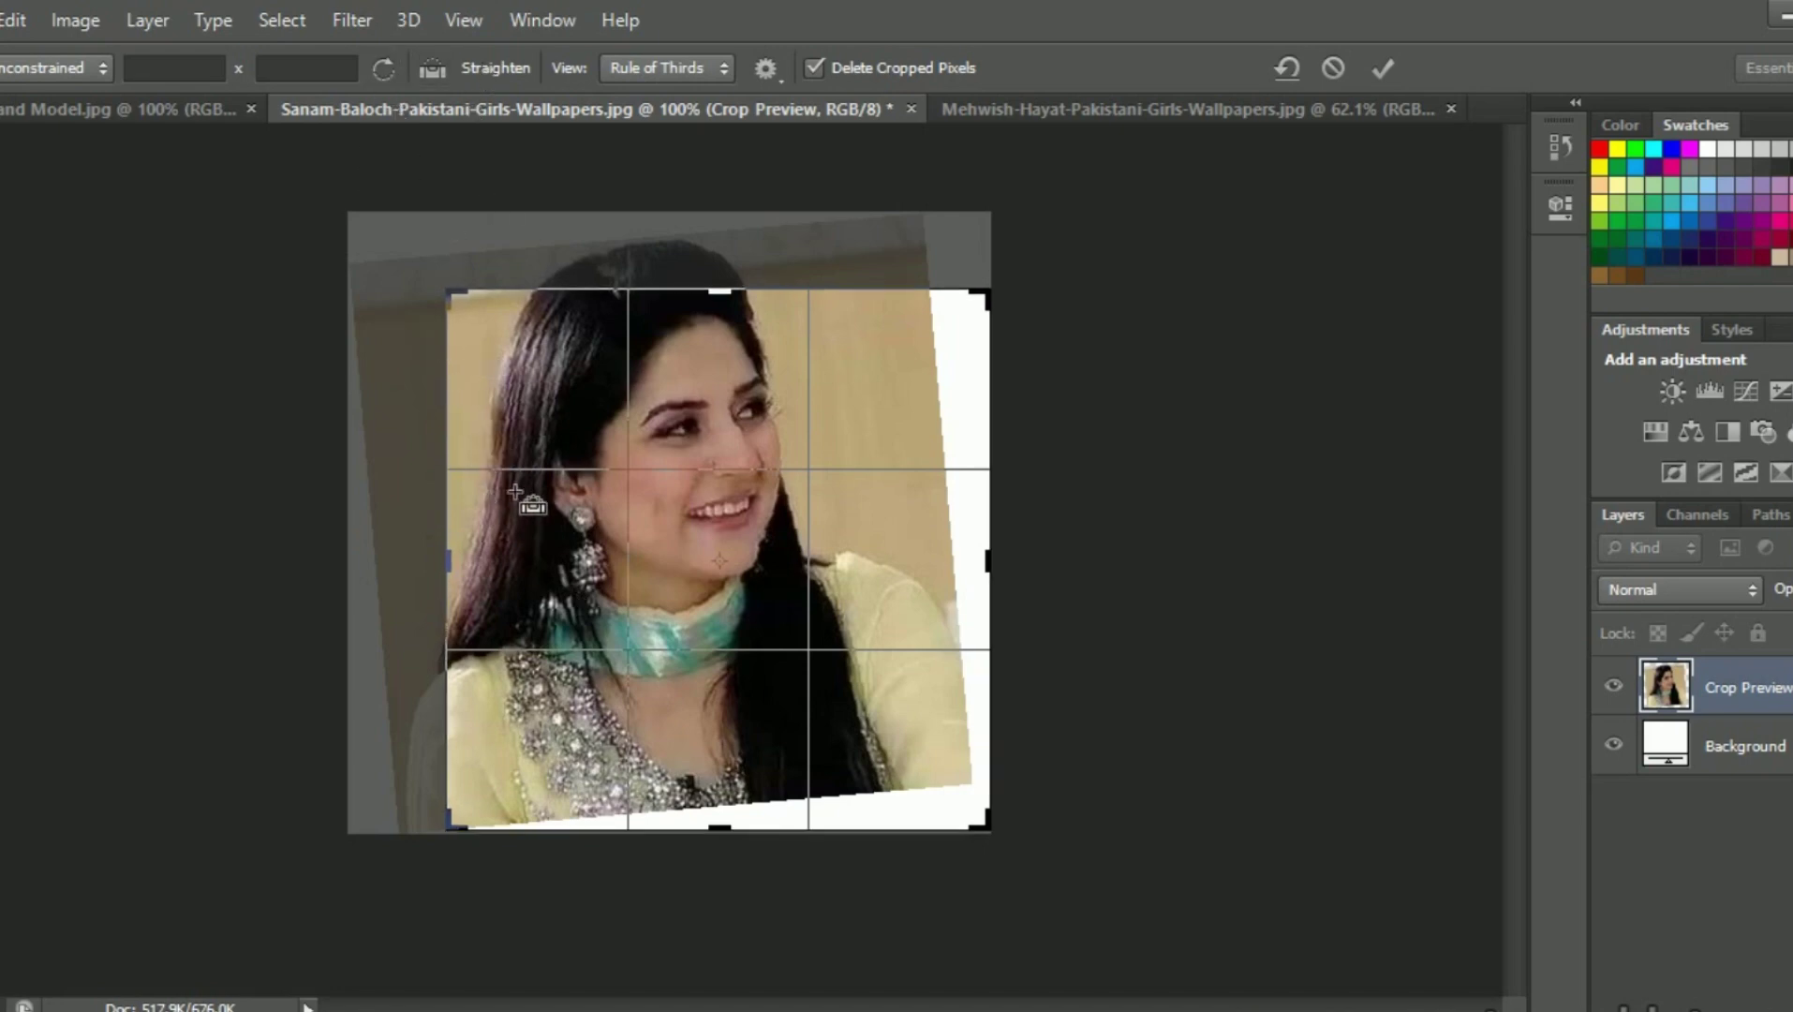
pyautogui.moveTo(479, 412); pyautogui.dragTo(556, 474)
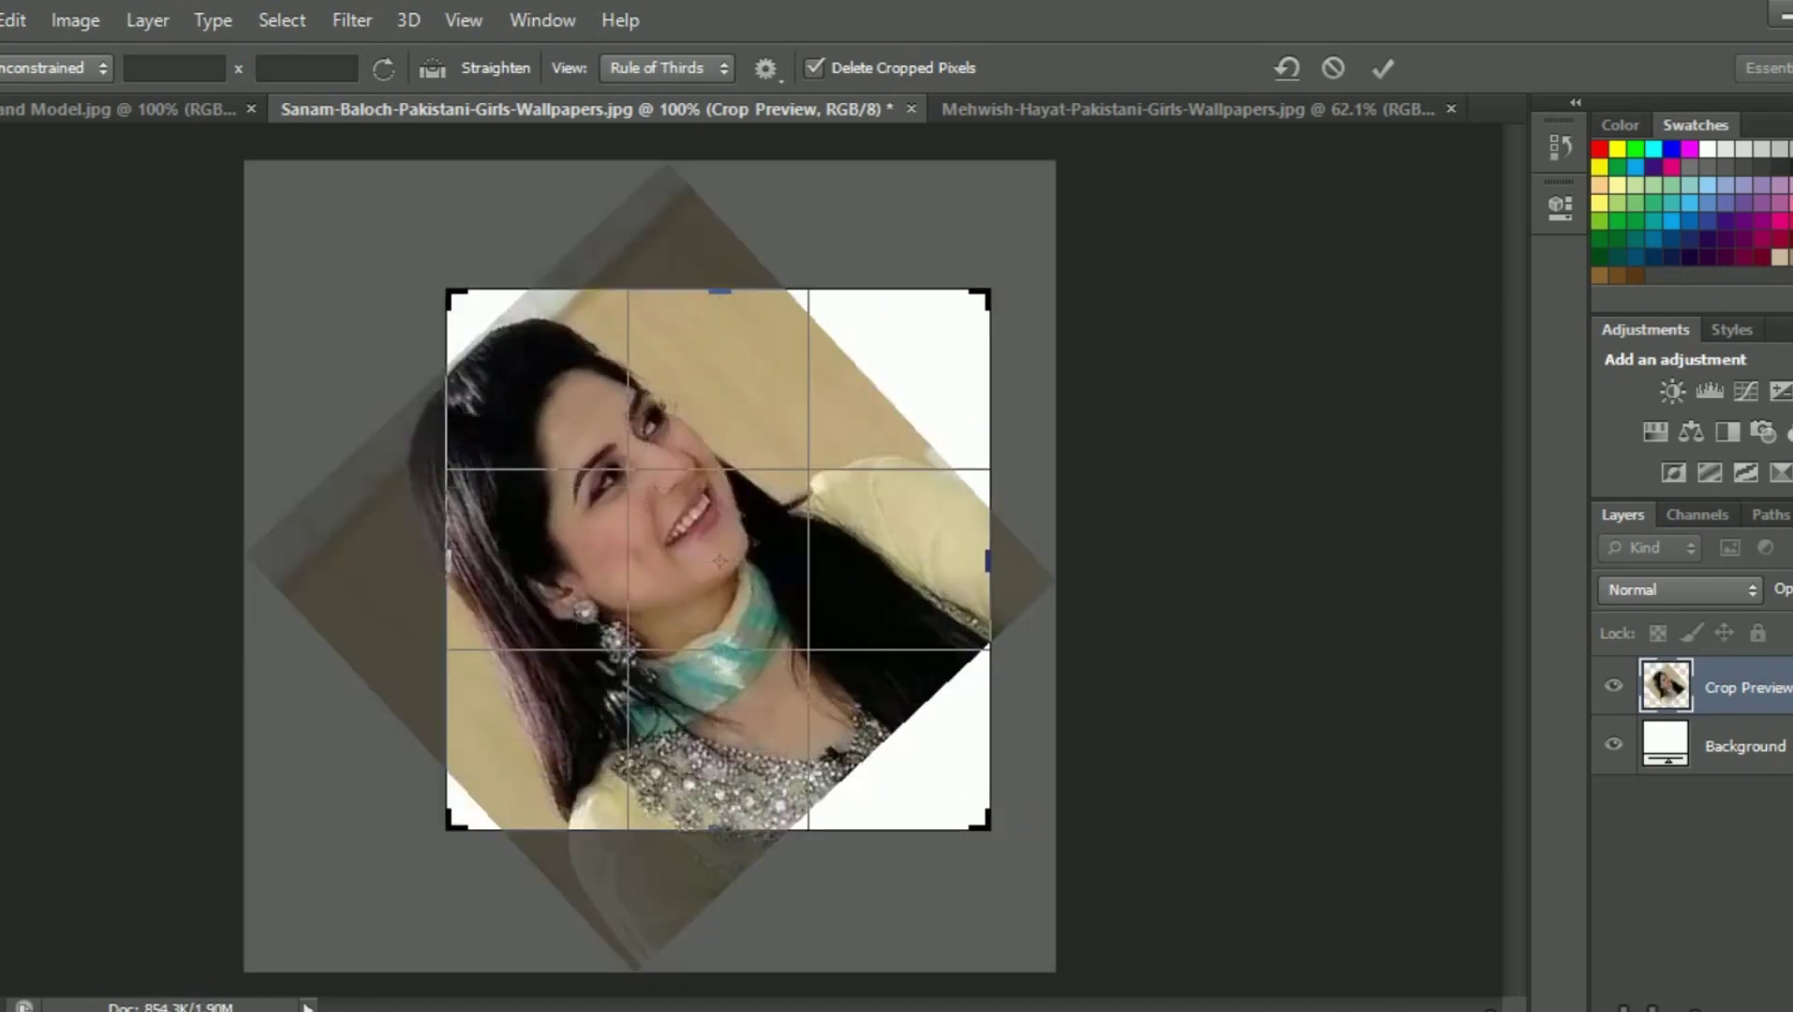
# - Apply a roughly 45-degree straightened crop, then undo it and reselect the Crop tool
pyautogui.press('Return')
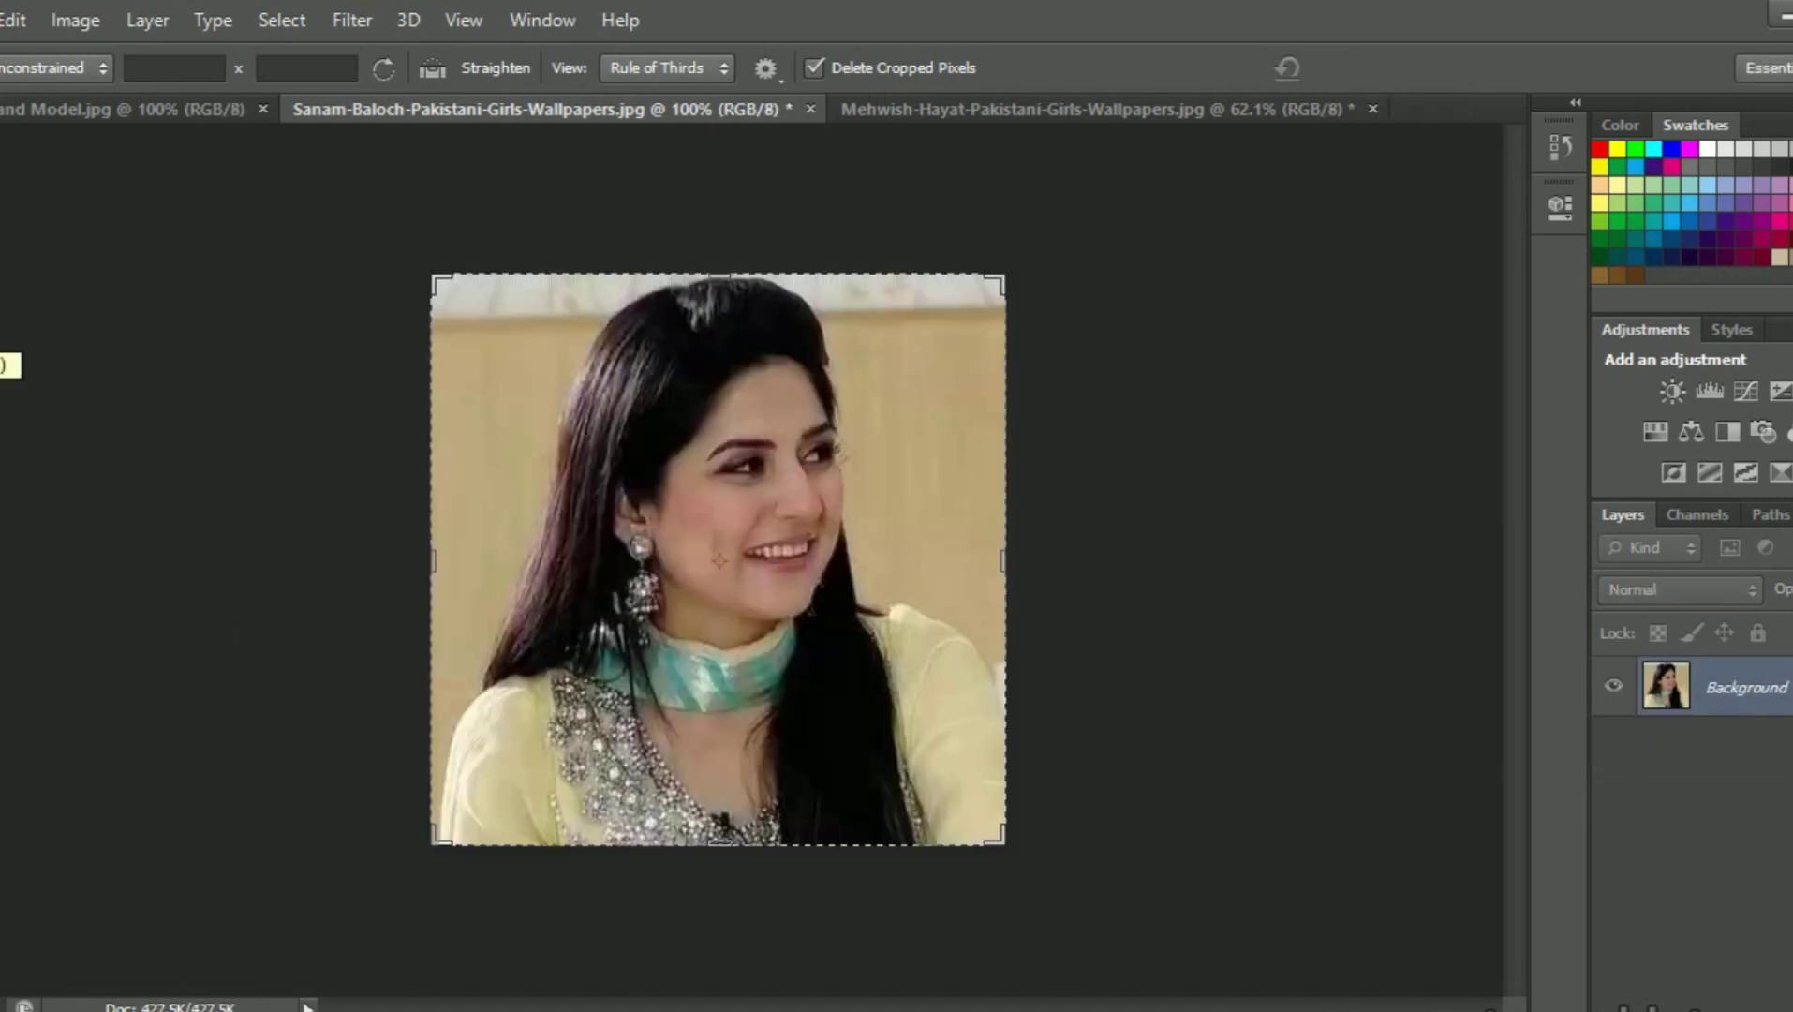
pyautogui.click(478, 67)
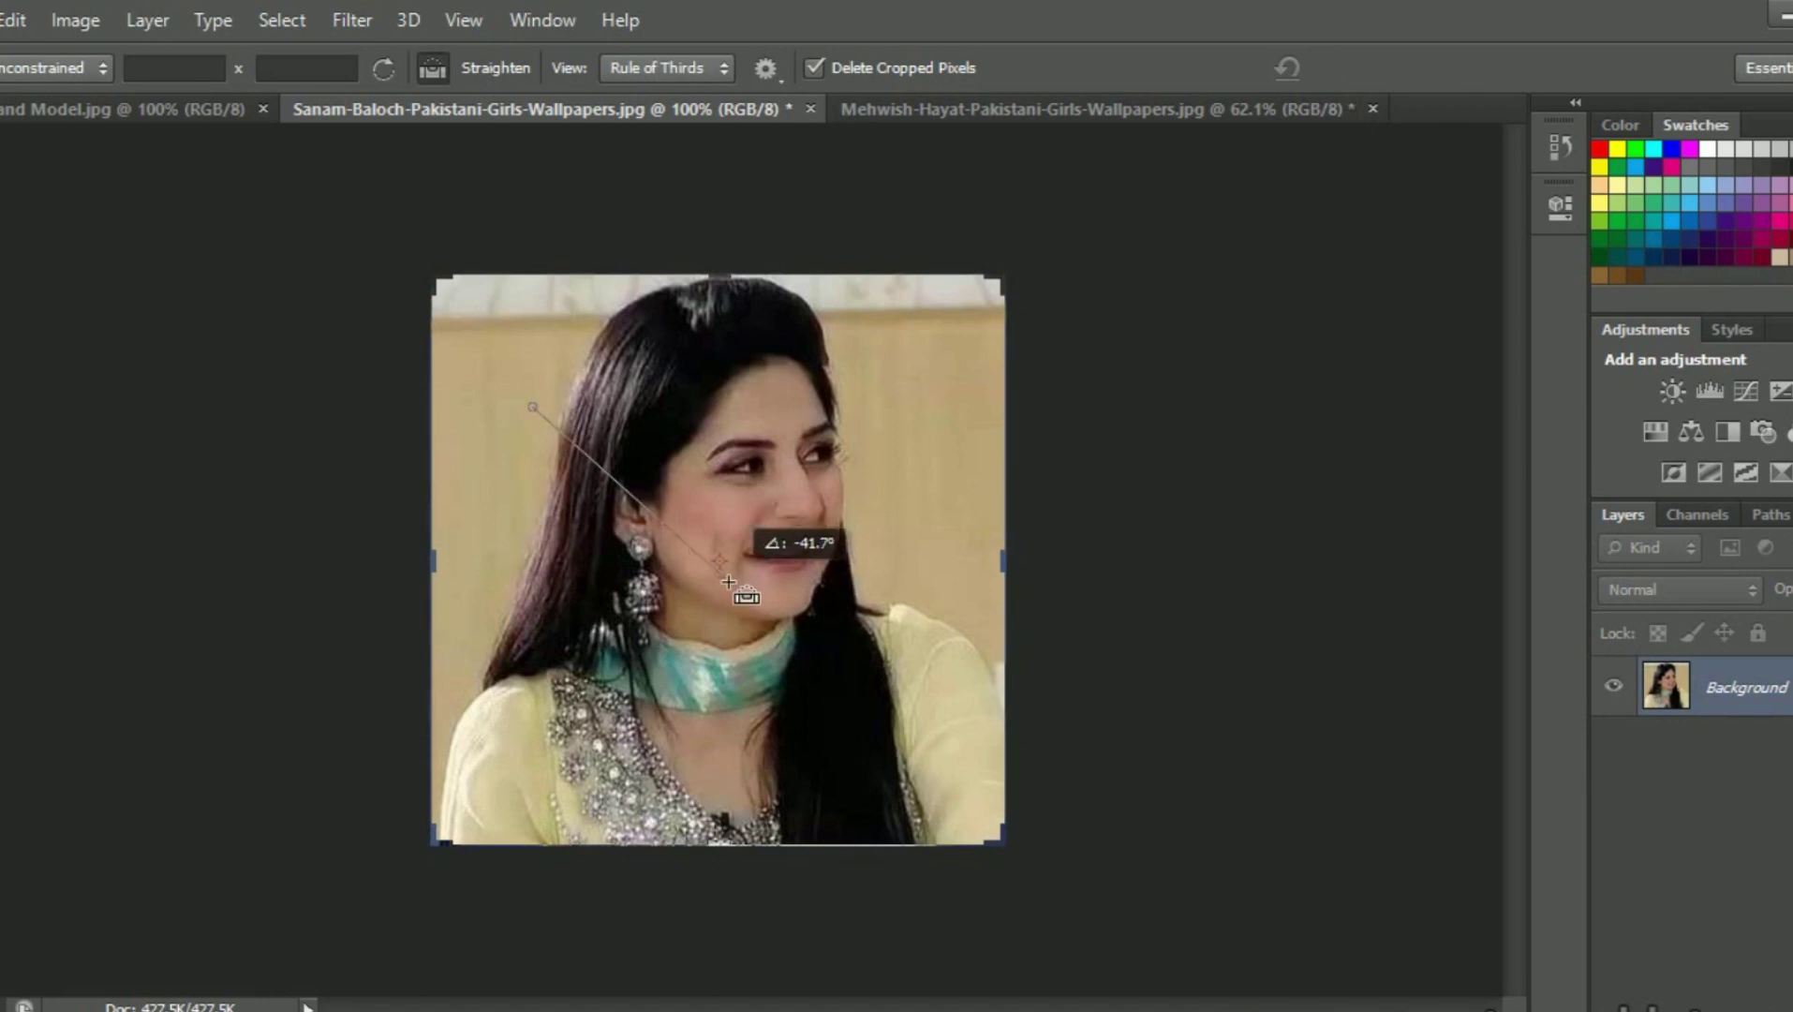
pyautogui.moveTo(553, 430); pyautogui.dragTo(660, 523)
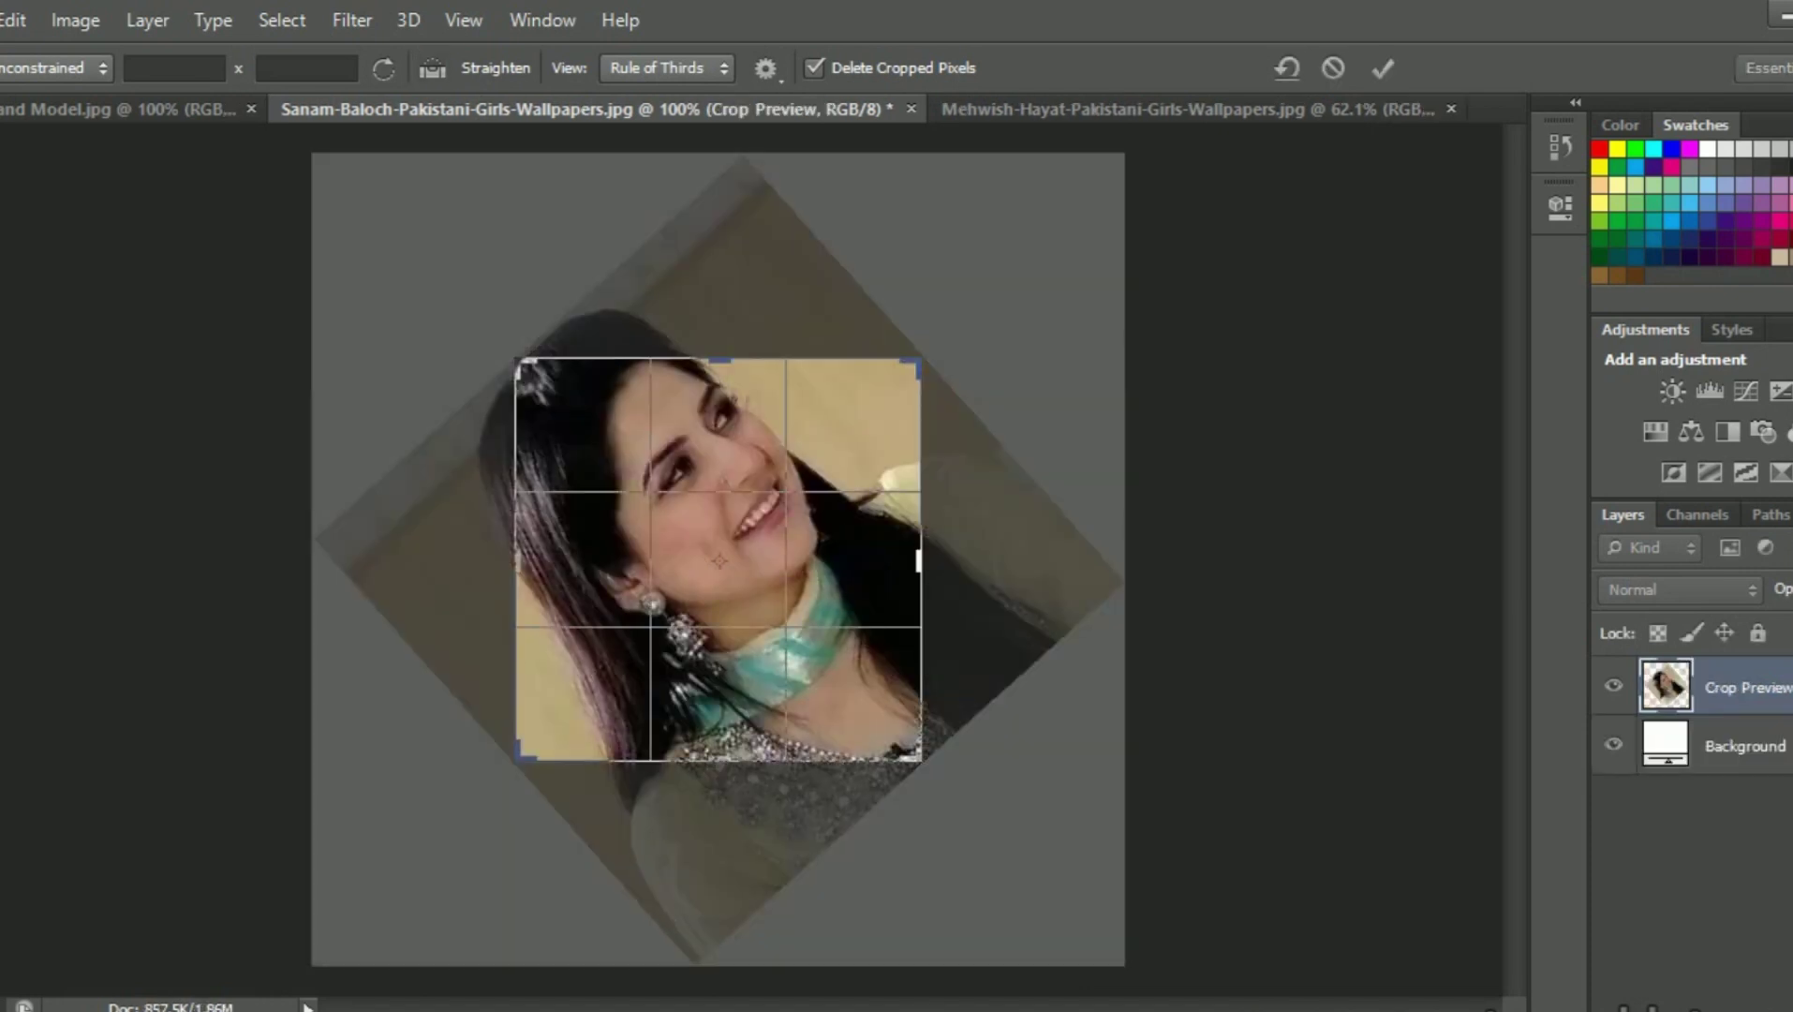
pyautogui.press('v')
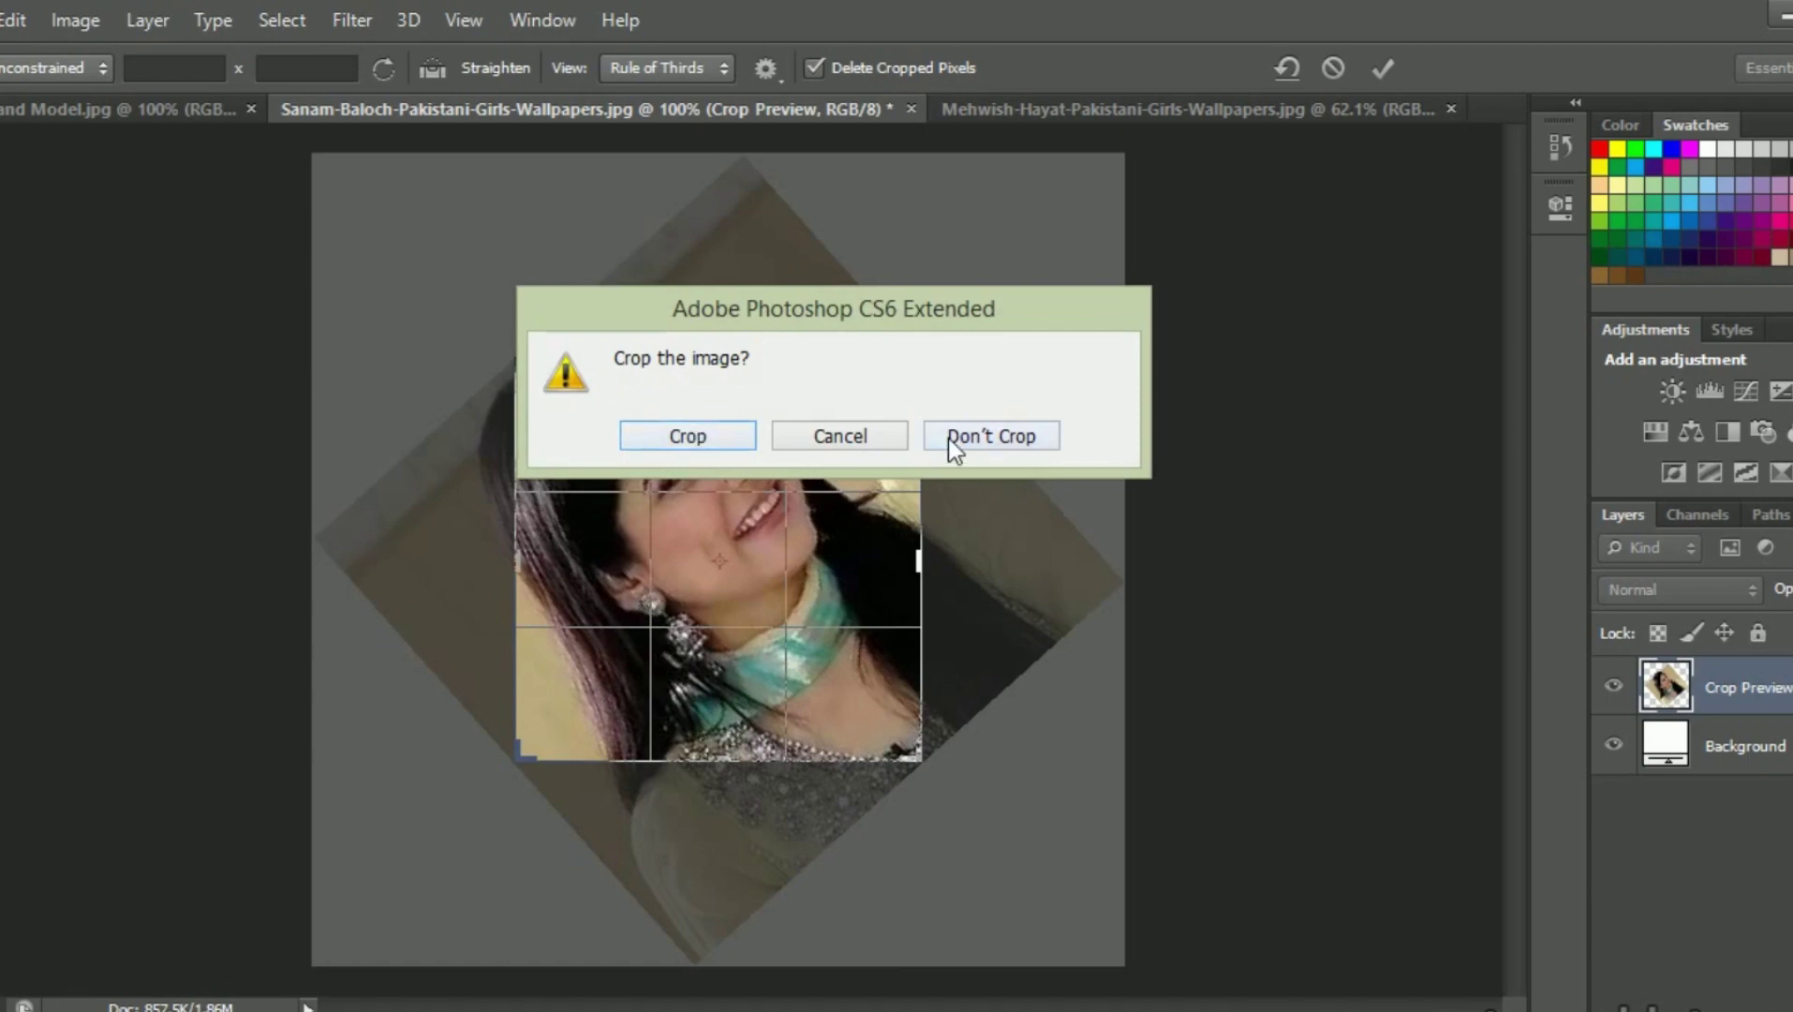
pyautogui.click(720, 439)
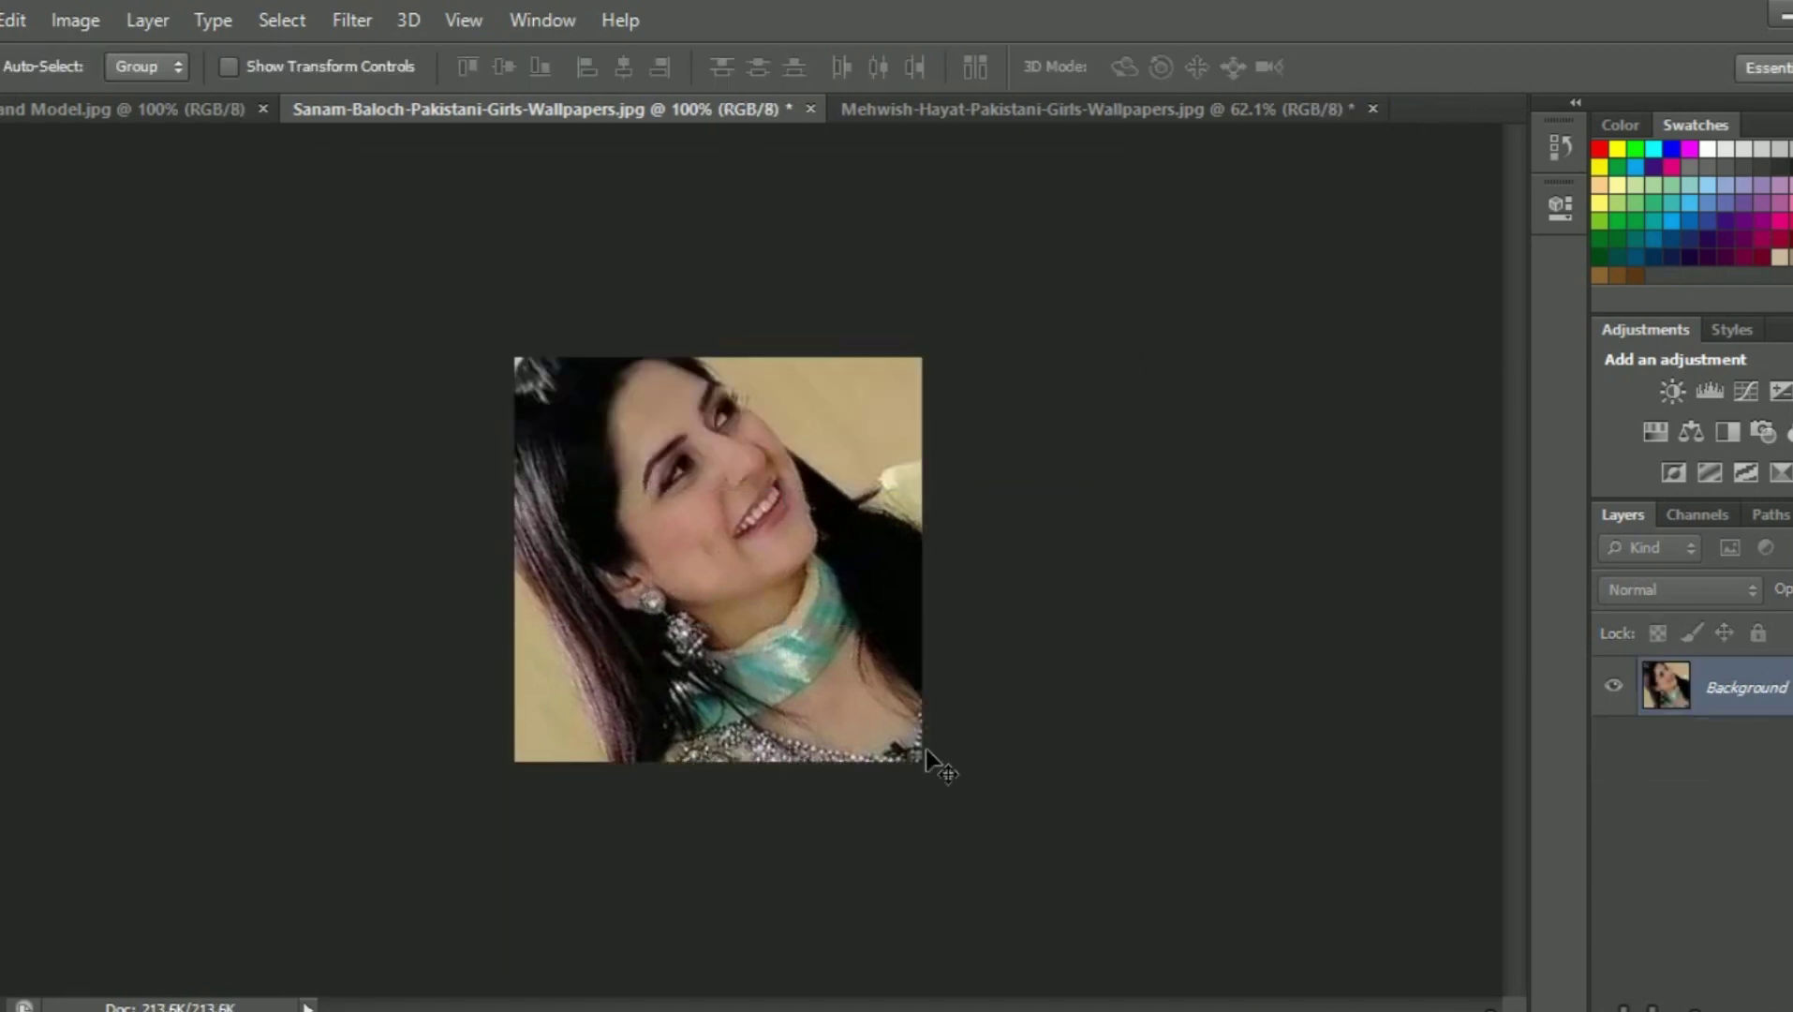
pyautogui.hotkey('ctrl', 'z')
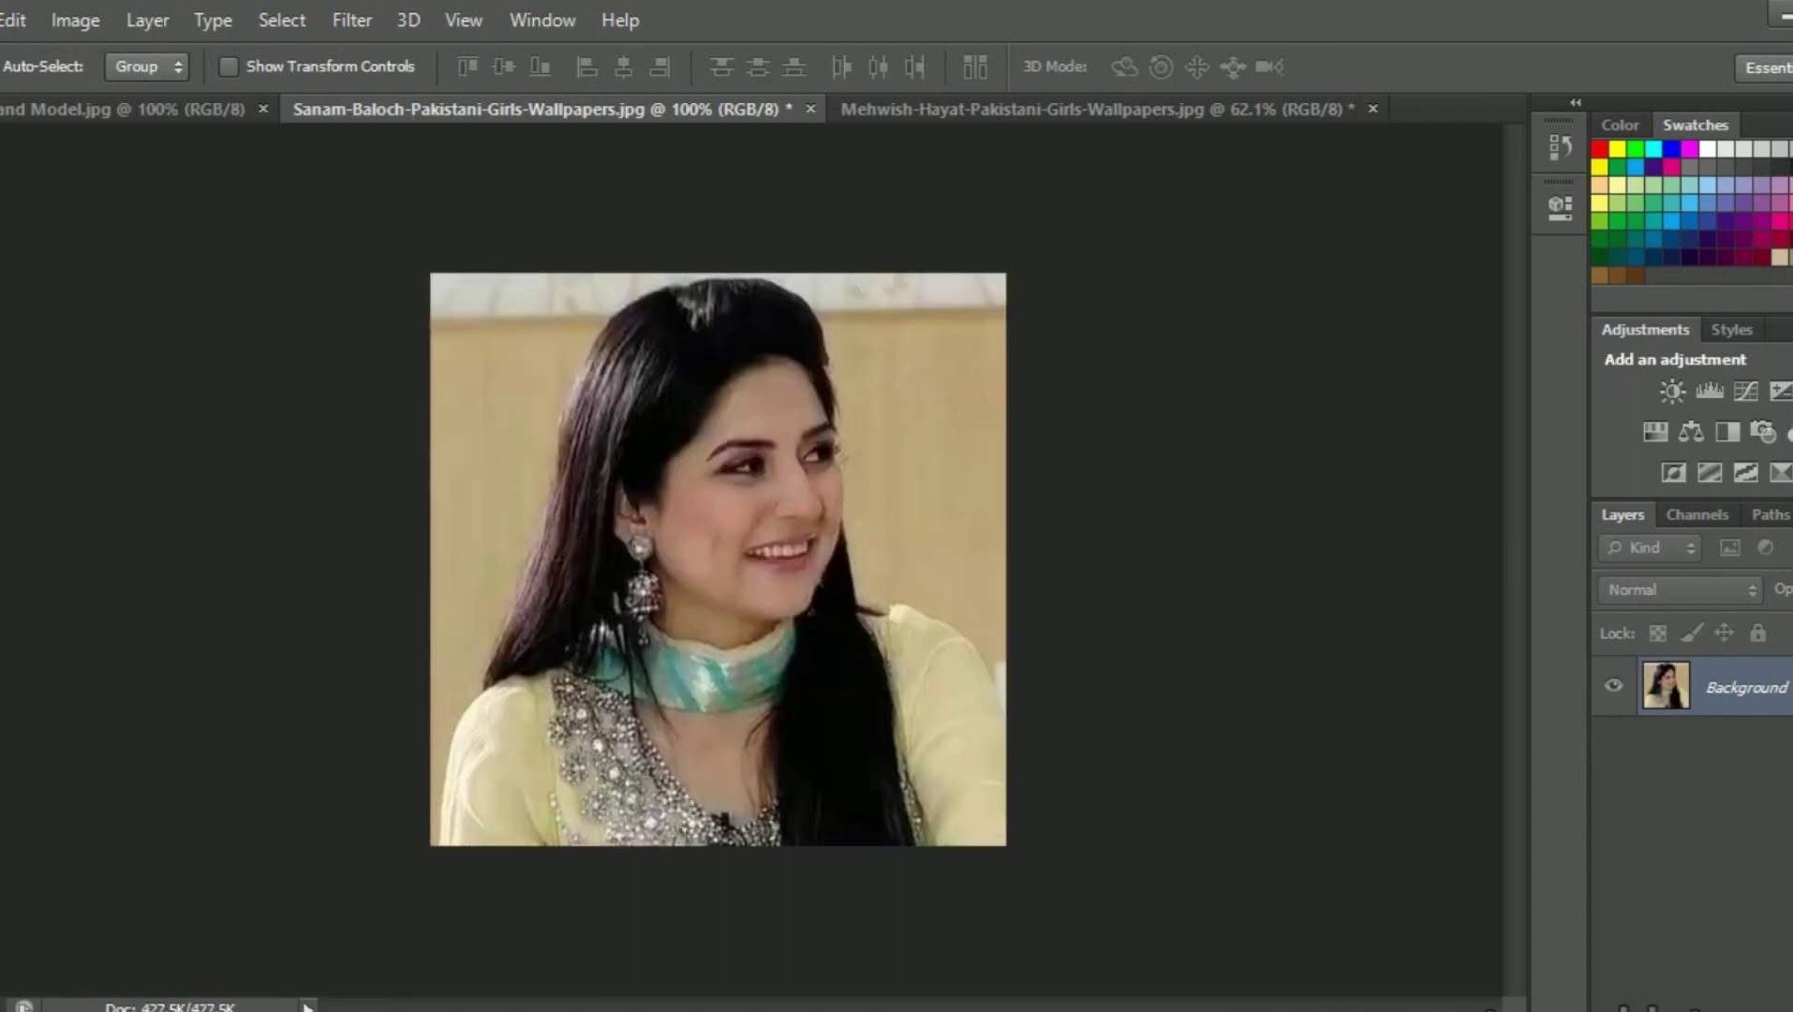
pyautogui.press('c')
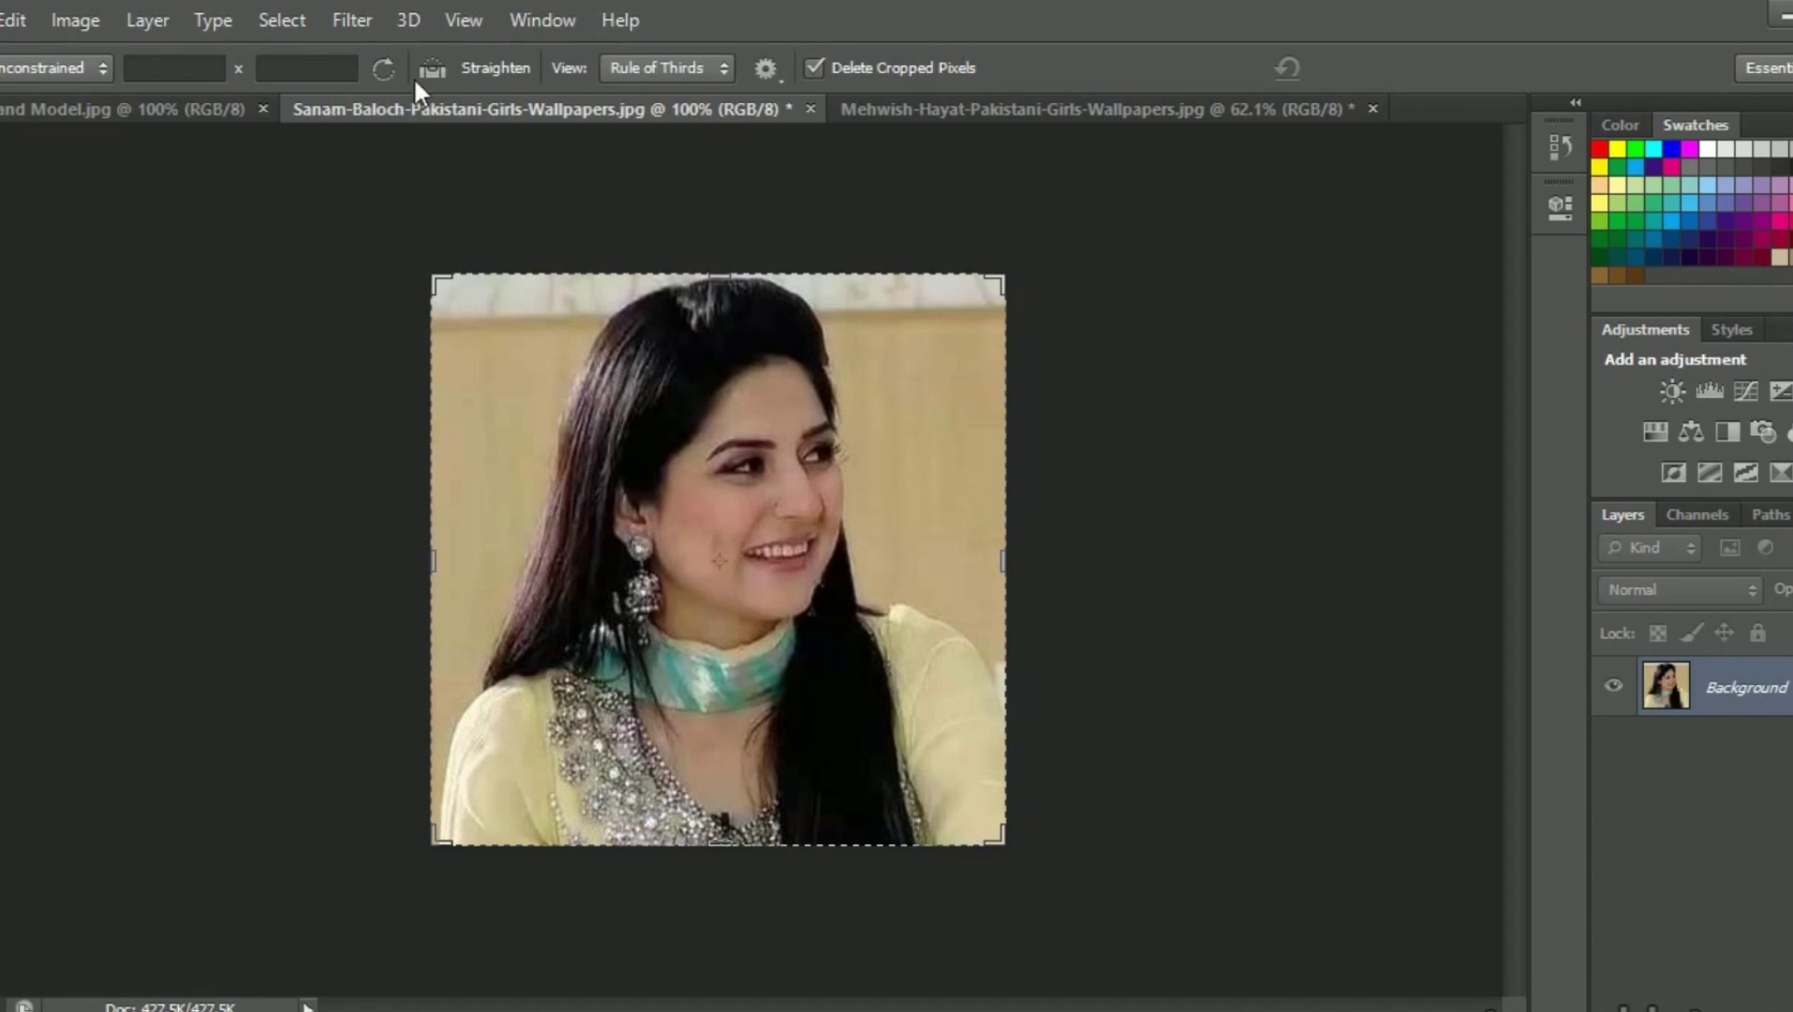
pyautogui.click(393, 68)
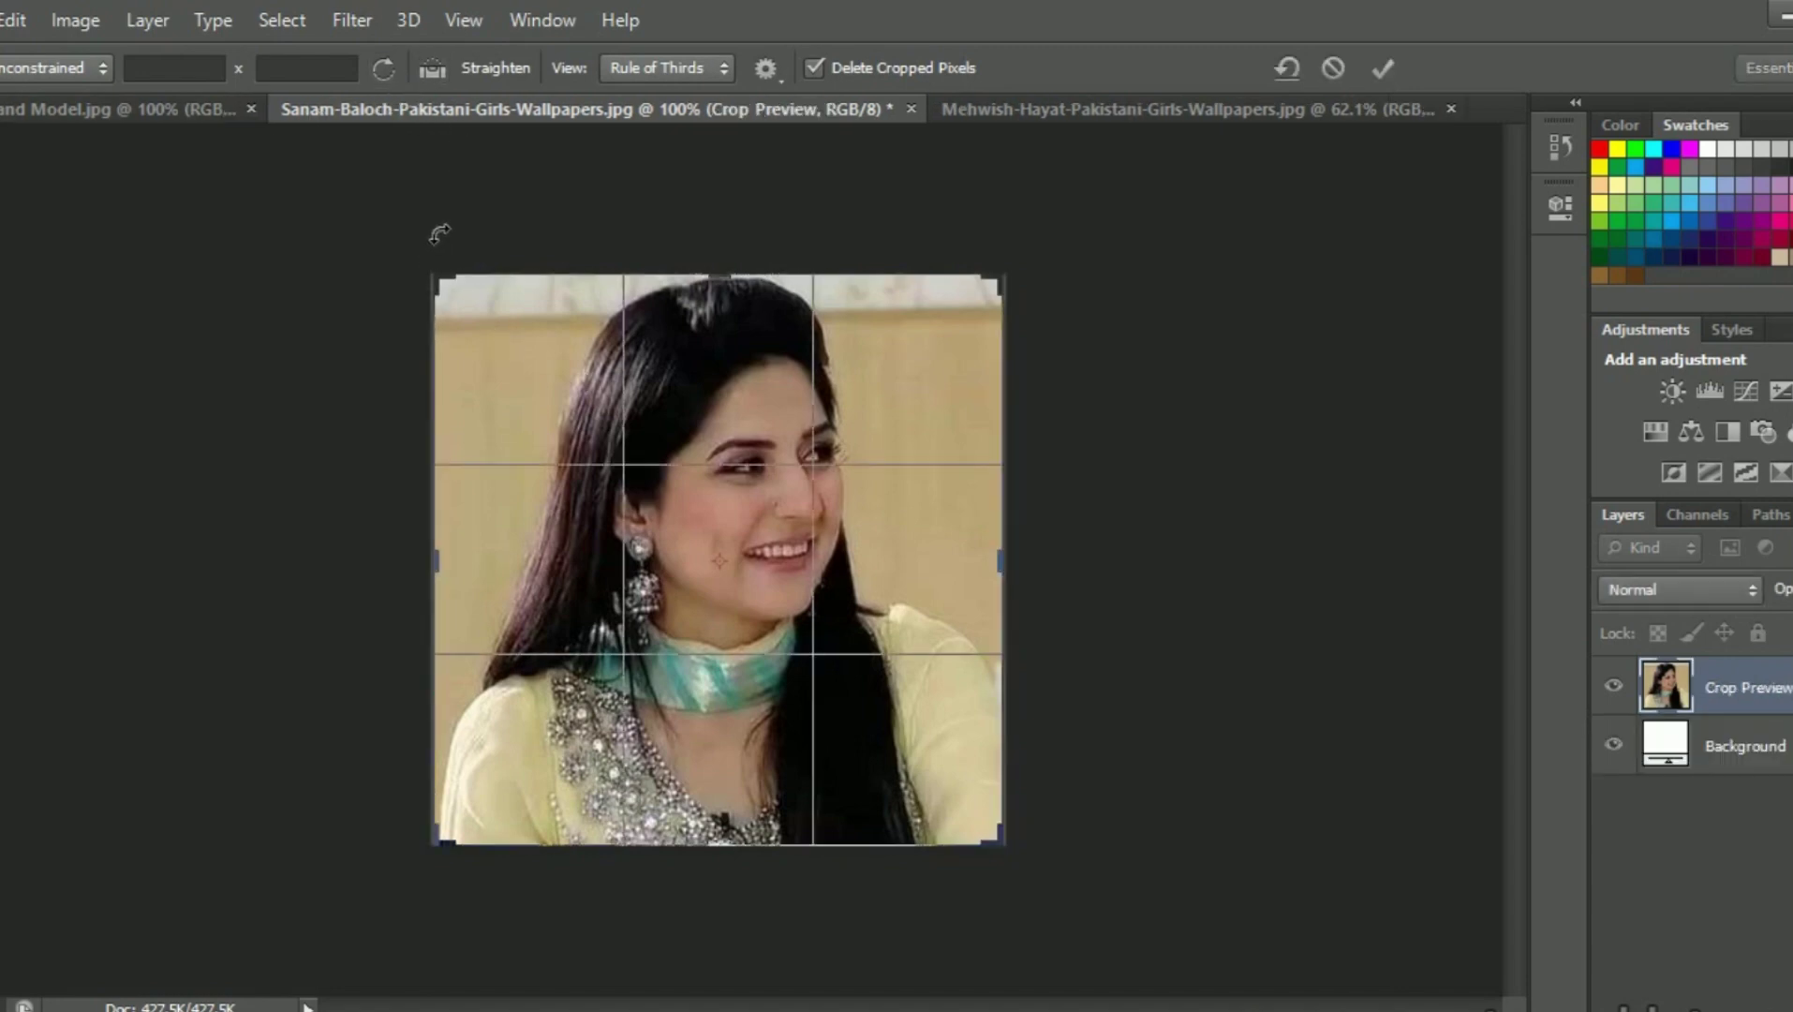
pyautogui.moveTo(440, 240)
pyautogui.mouseDown()
pyautogui.moveTo(604, 330)
pyautogui.moveTo(679, 397)
pyautogui.mouseUp()
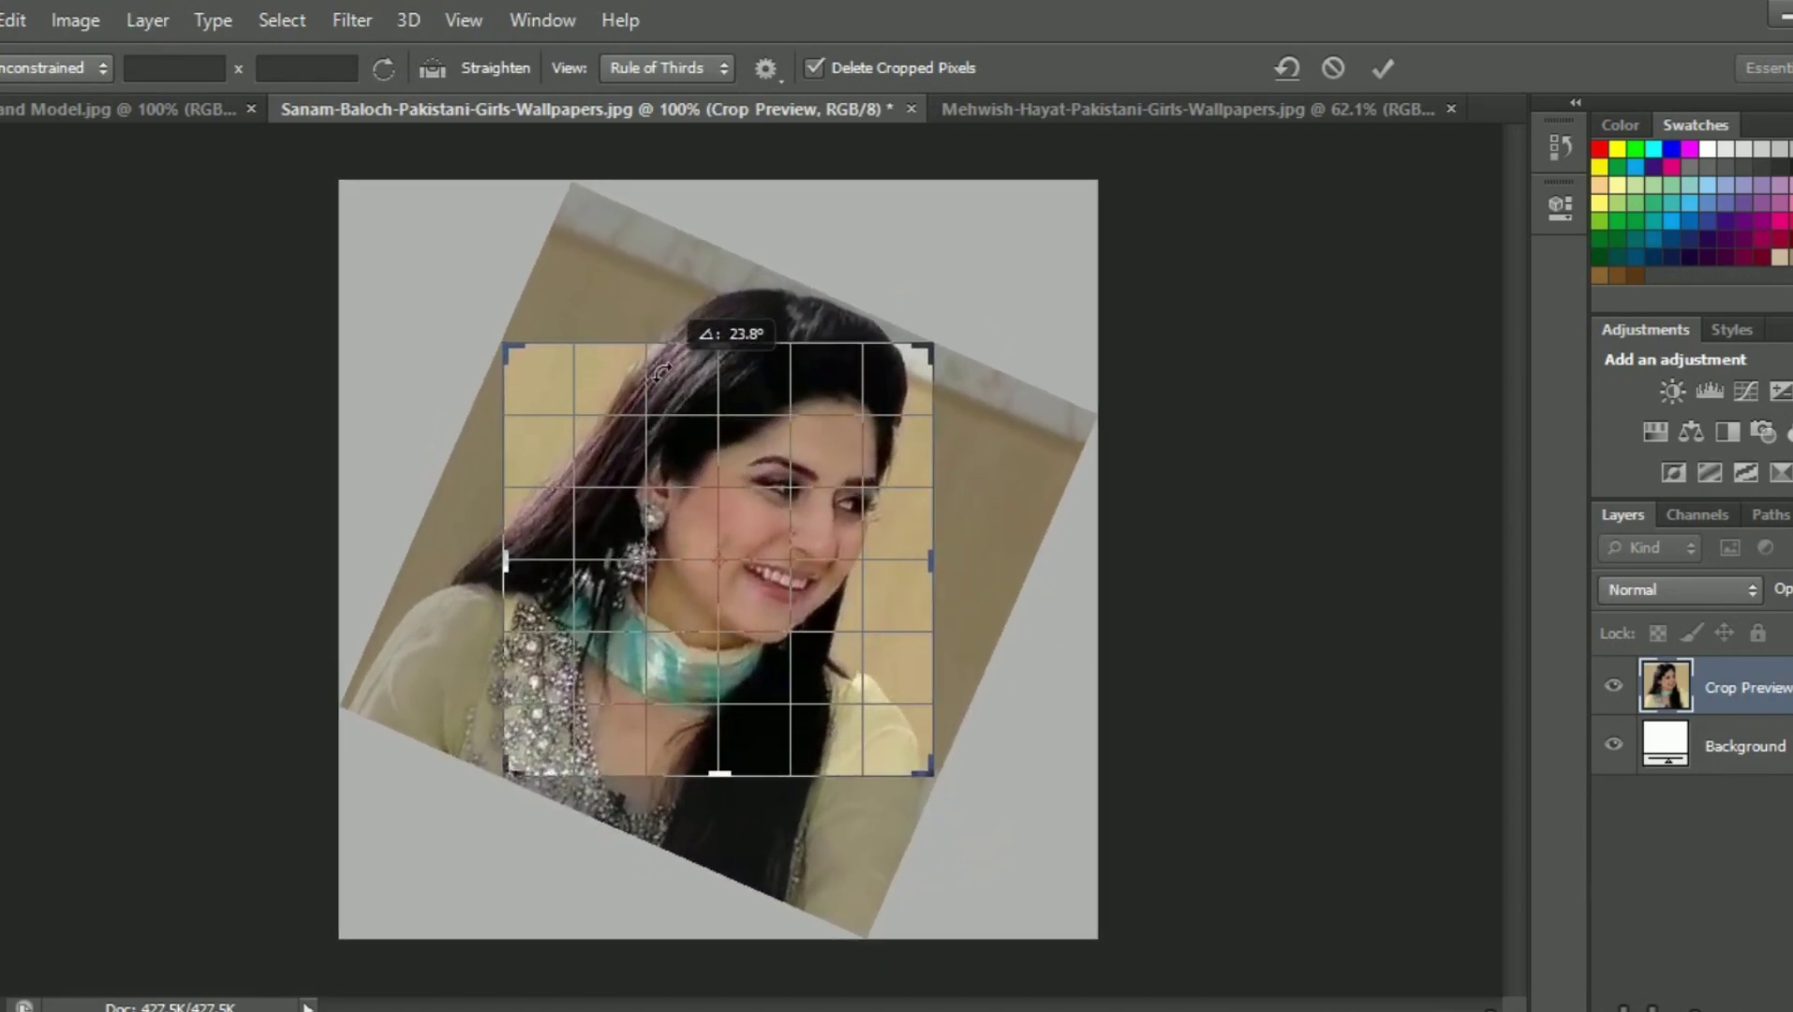
pyautogui.moveTo(678, 397); pyautogui.dragTo(680, 399)
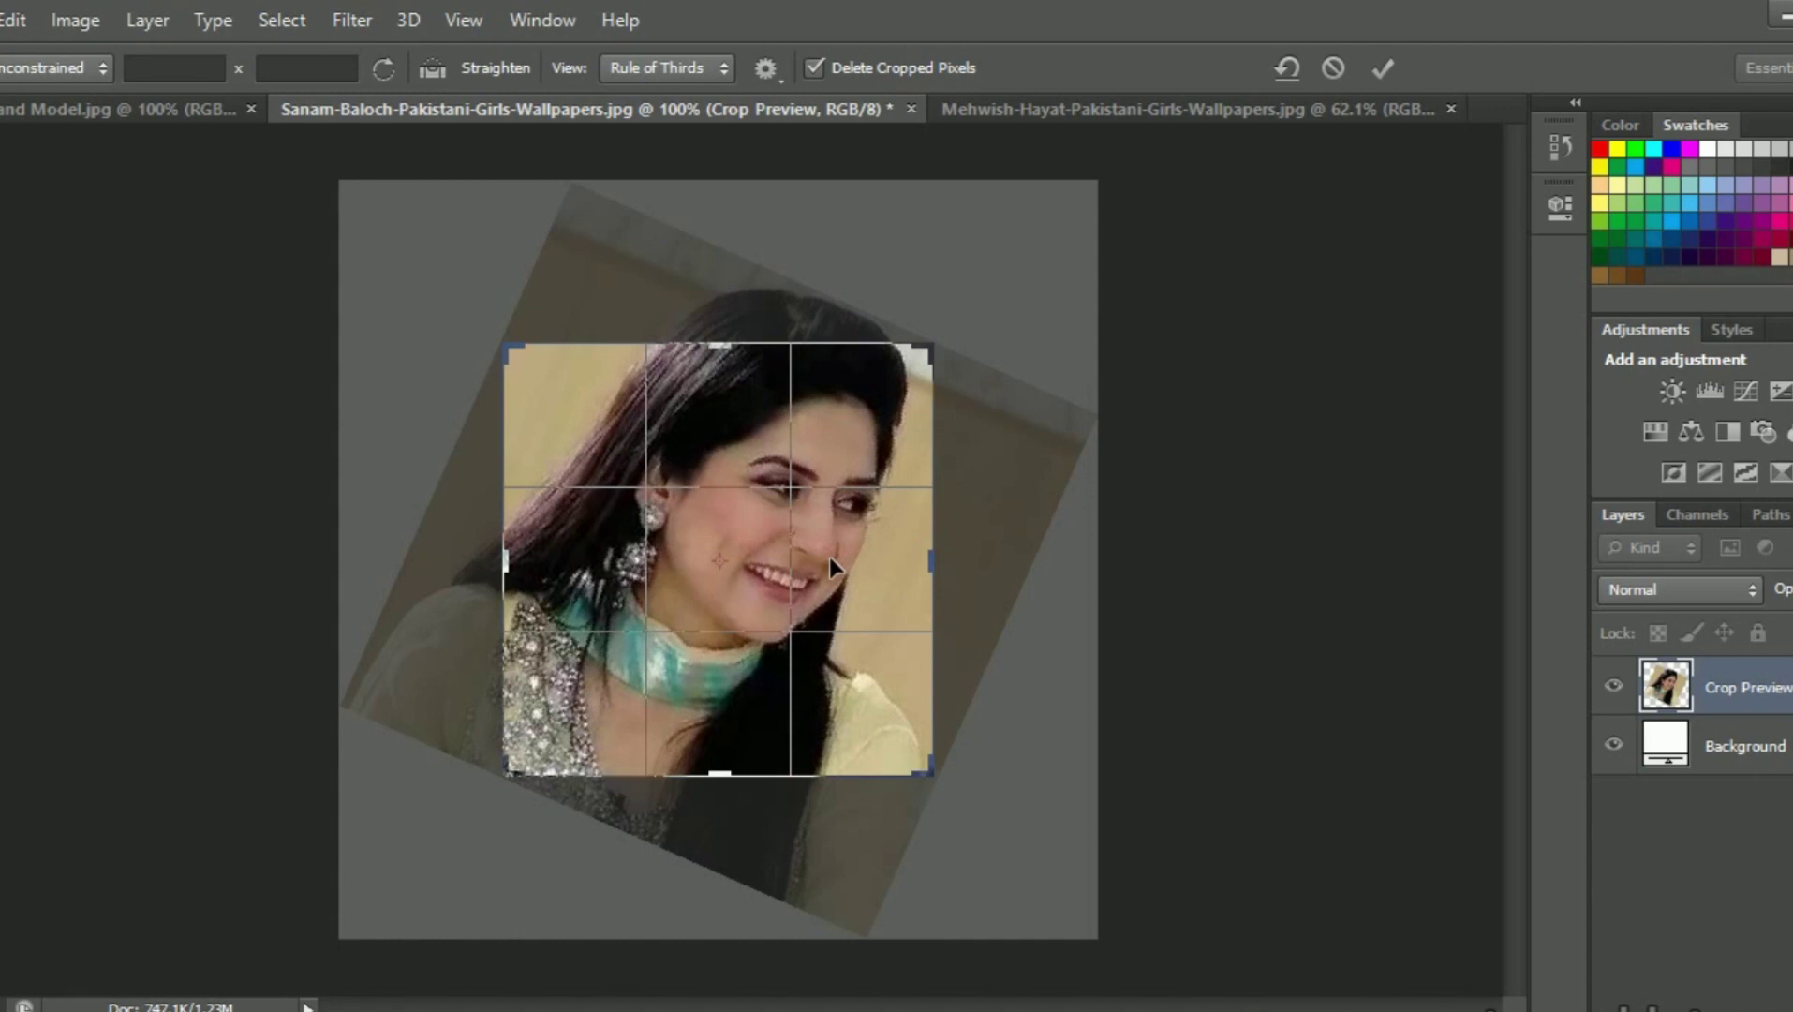
pyautogui.press('Return')
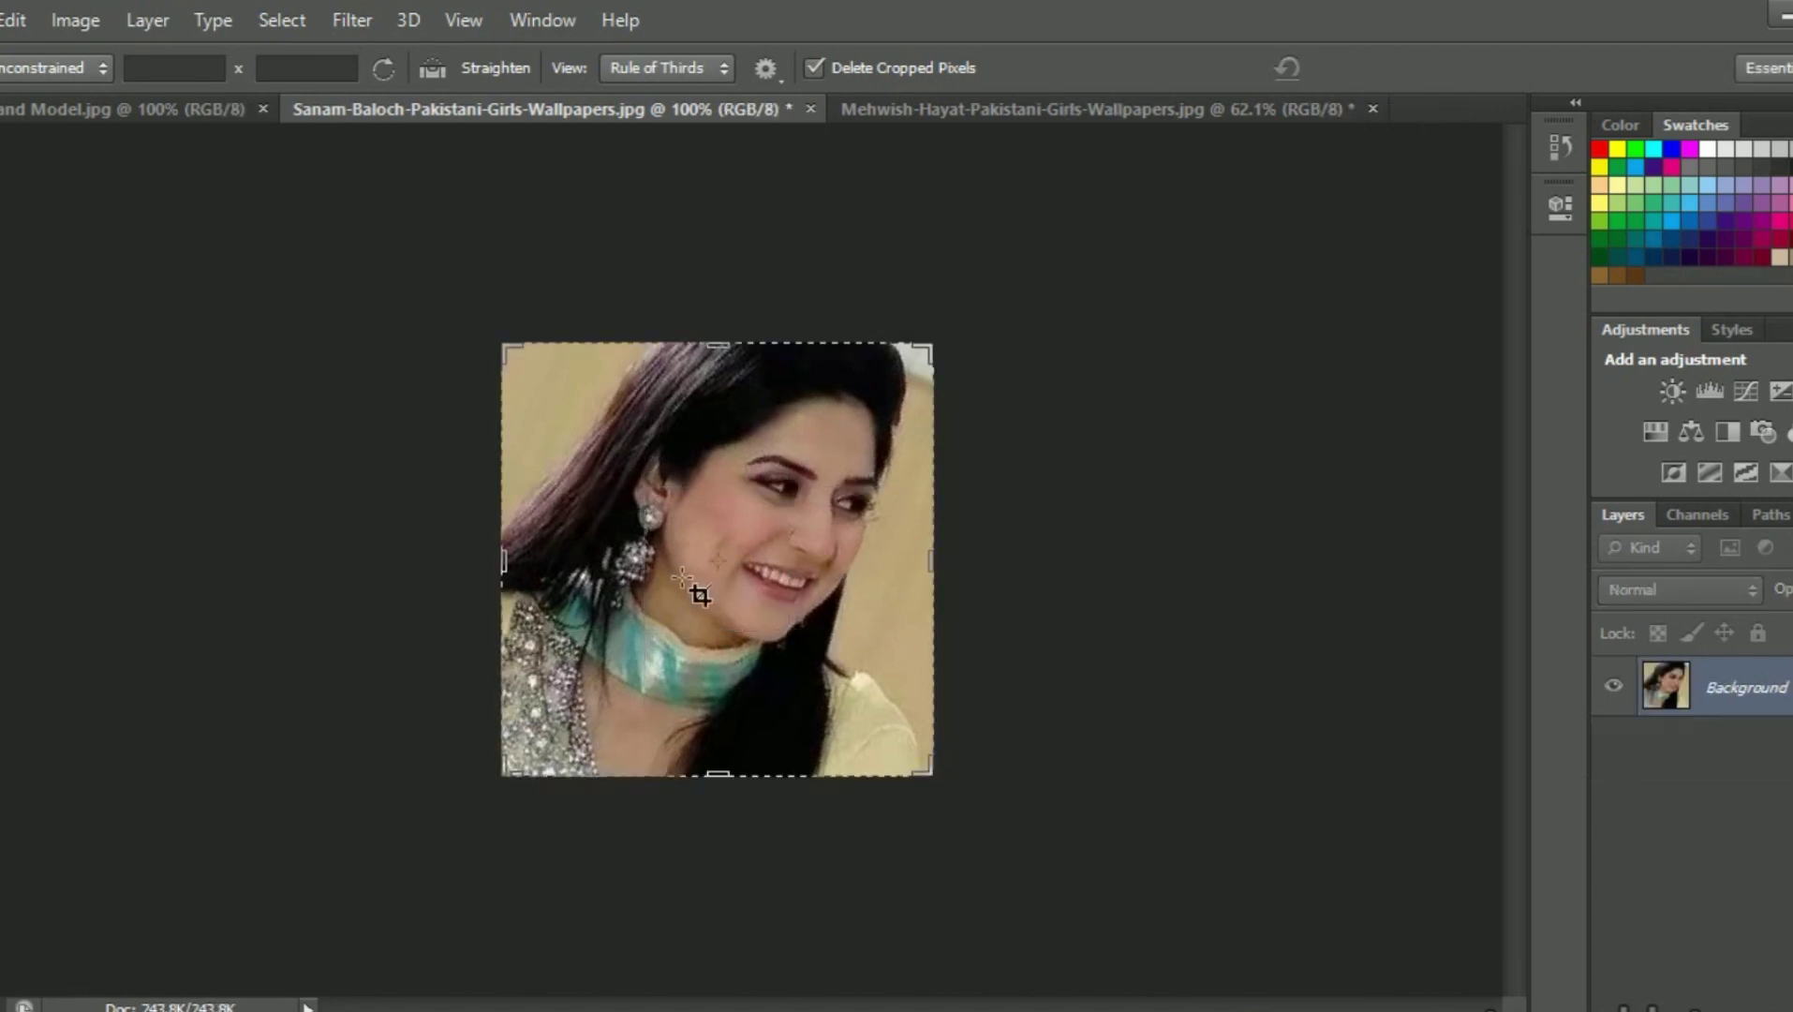
pyautogui.hotkey('ctrl', 'z')
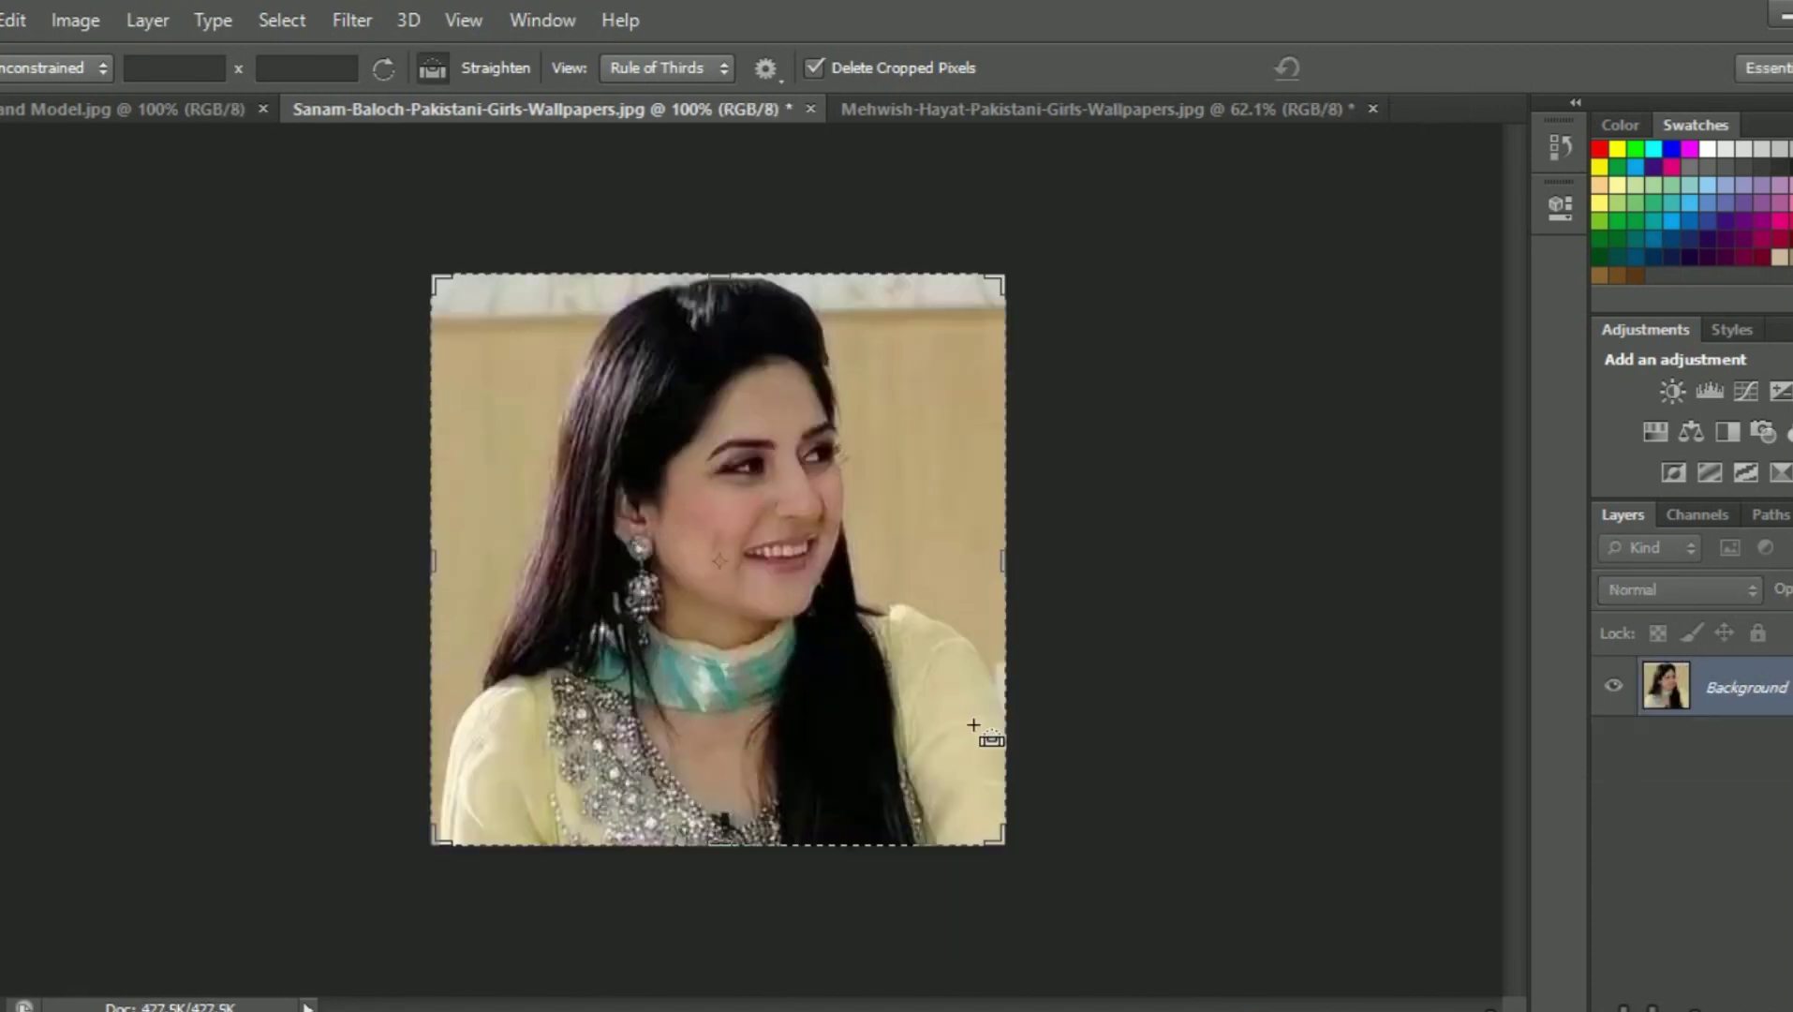
# - Straighten the portrait about 15 degrees with a drawn line and apply the crop
pyautogui.click(432, 68)
pyautogui.moveTo(496, 481); pyautogui.dragTo(737, 562)
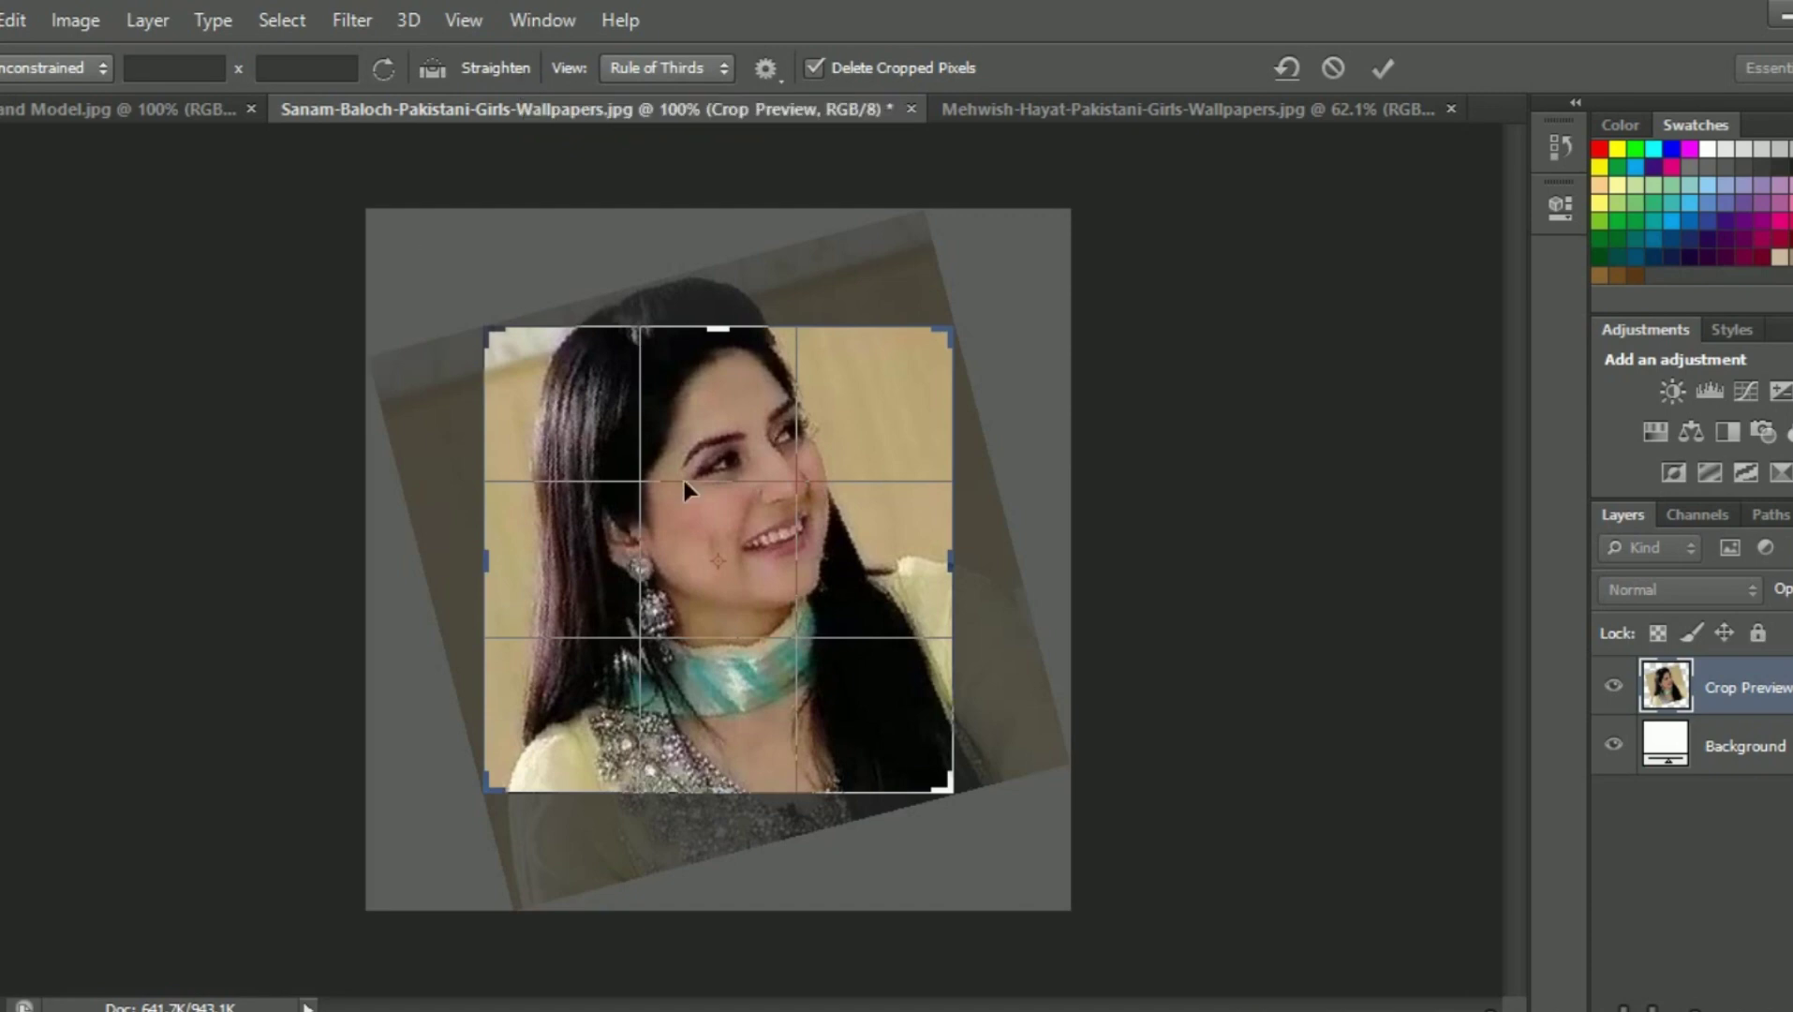
pyautogui.press('Return')
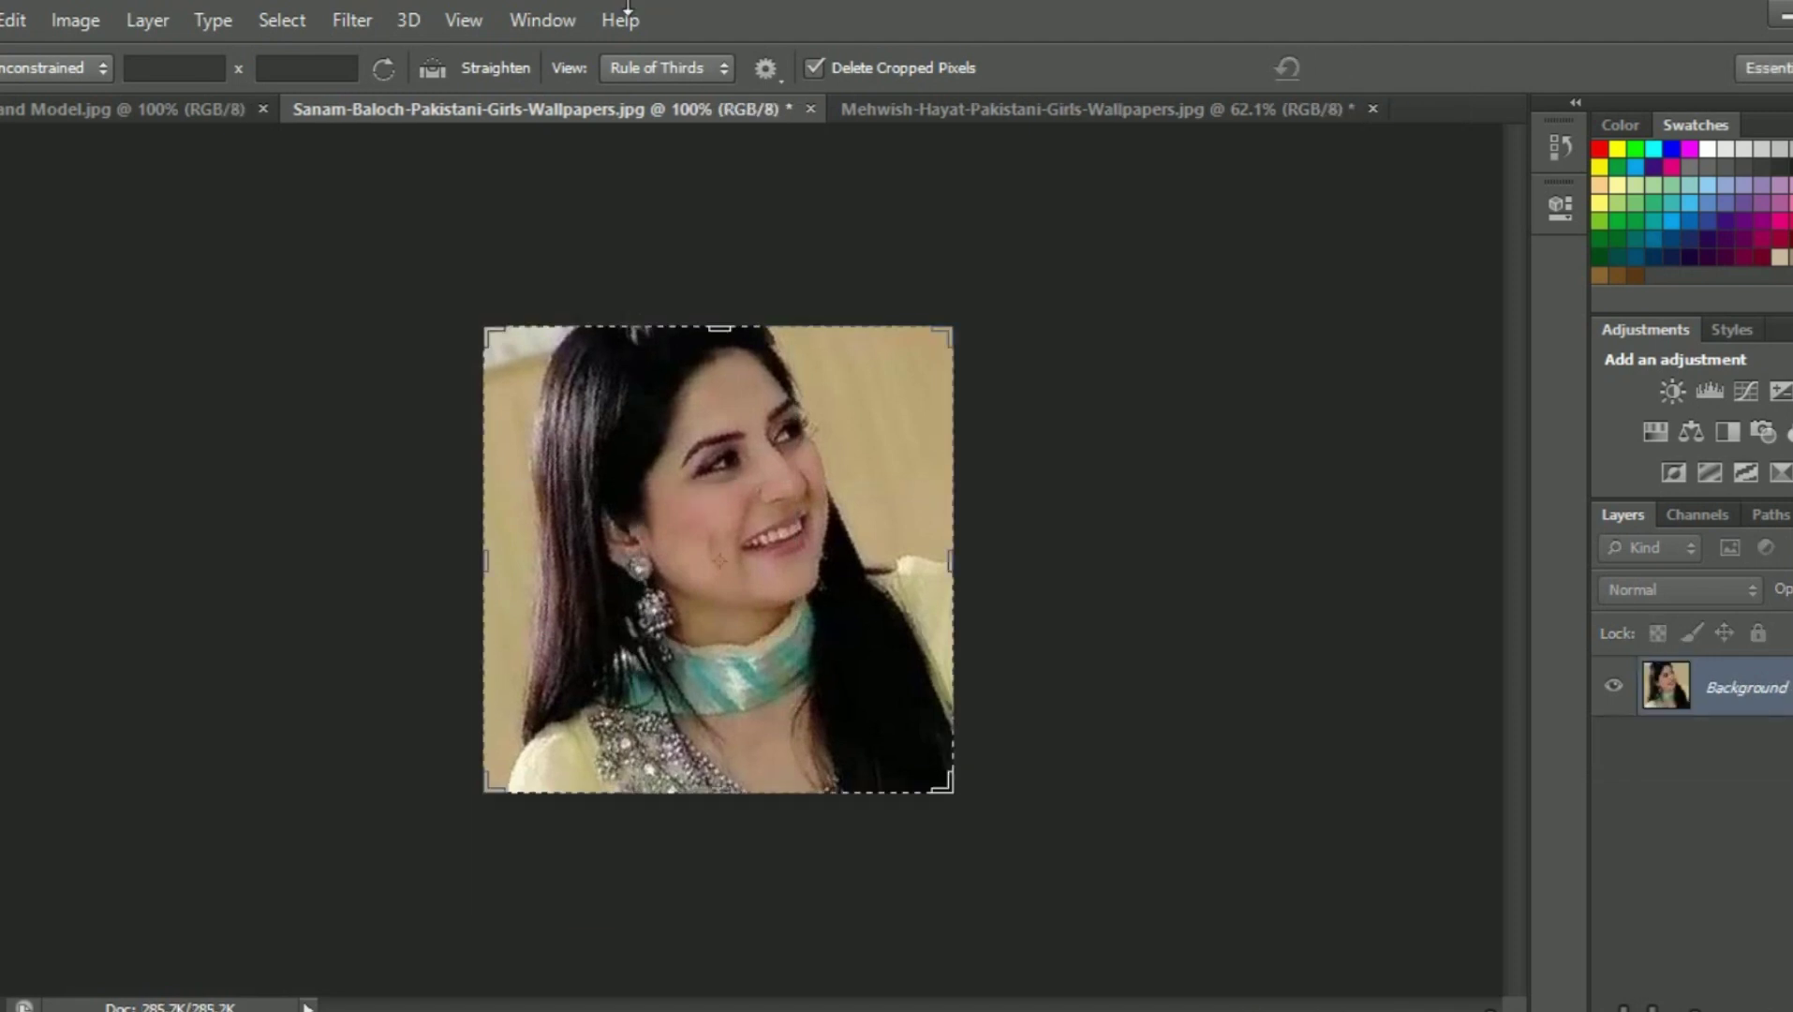
# - Try the Grid, Diagonal and Golden Ratio crop overlays, lowering the top edge
pyautogui.click(646, 67)
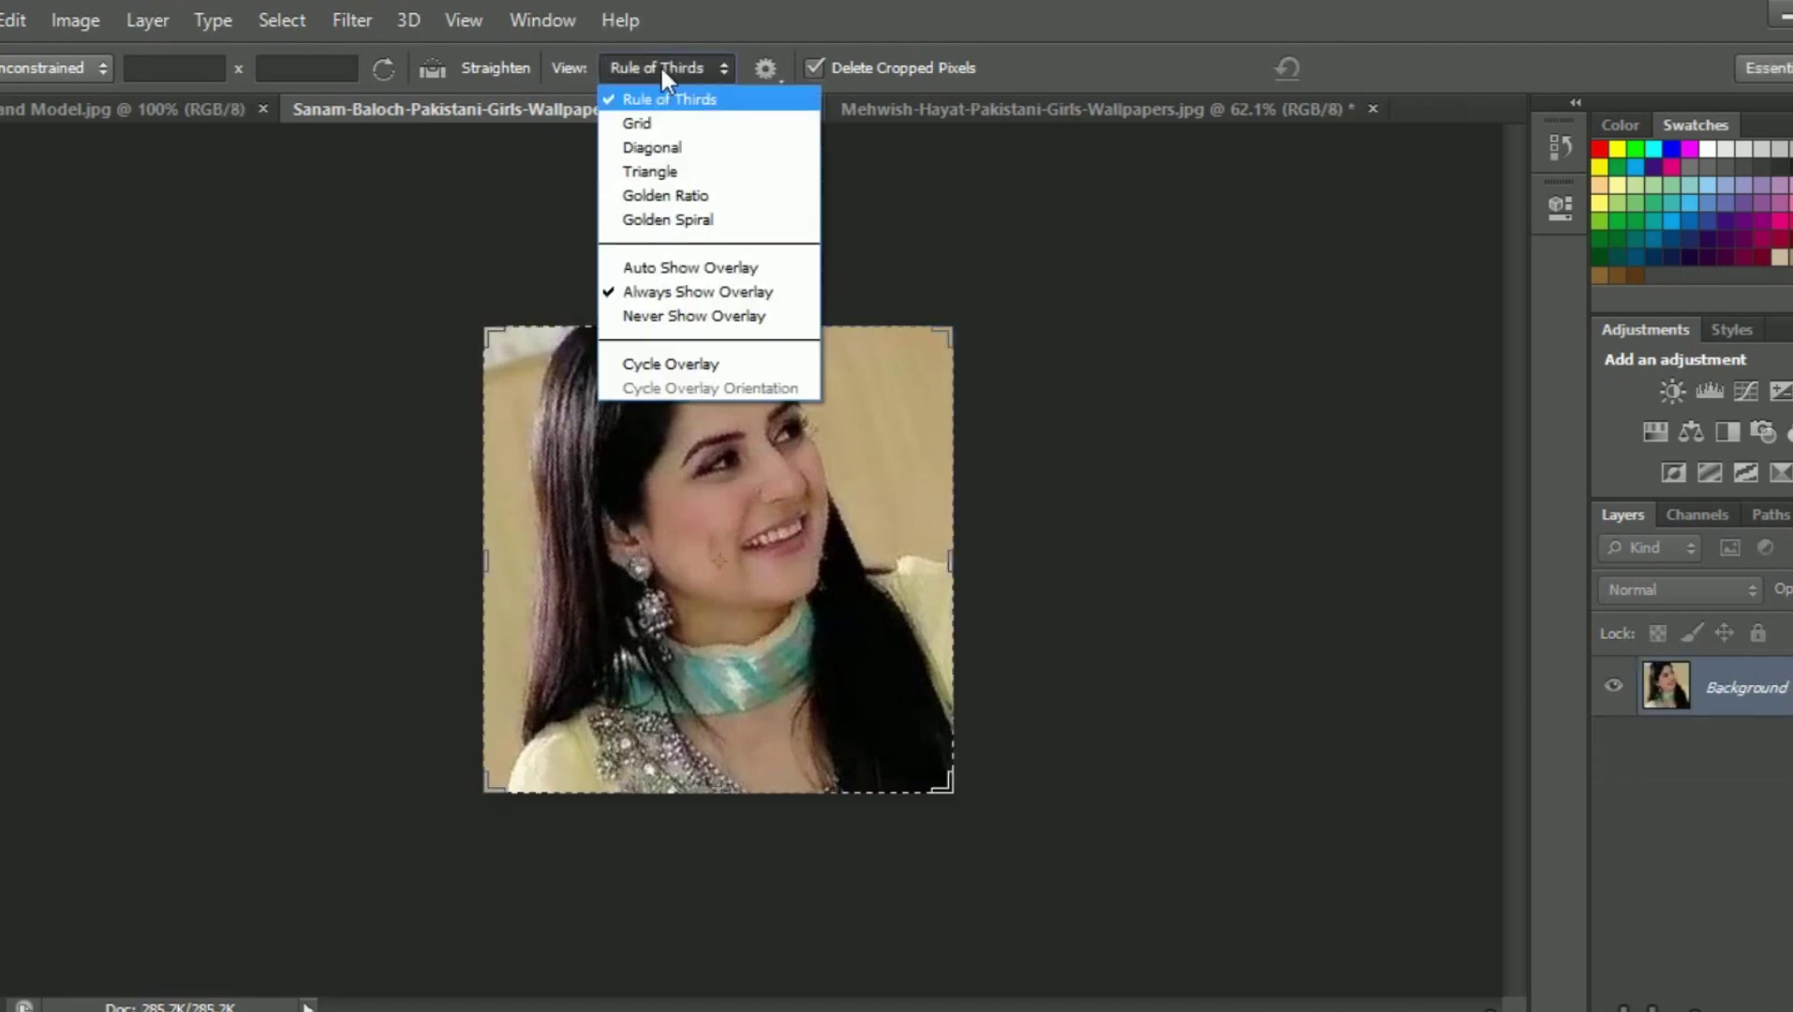
pyautogui.click(680, 122)
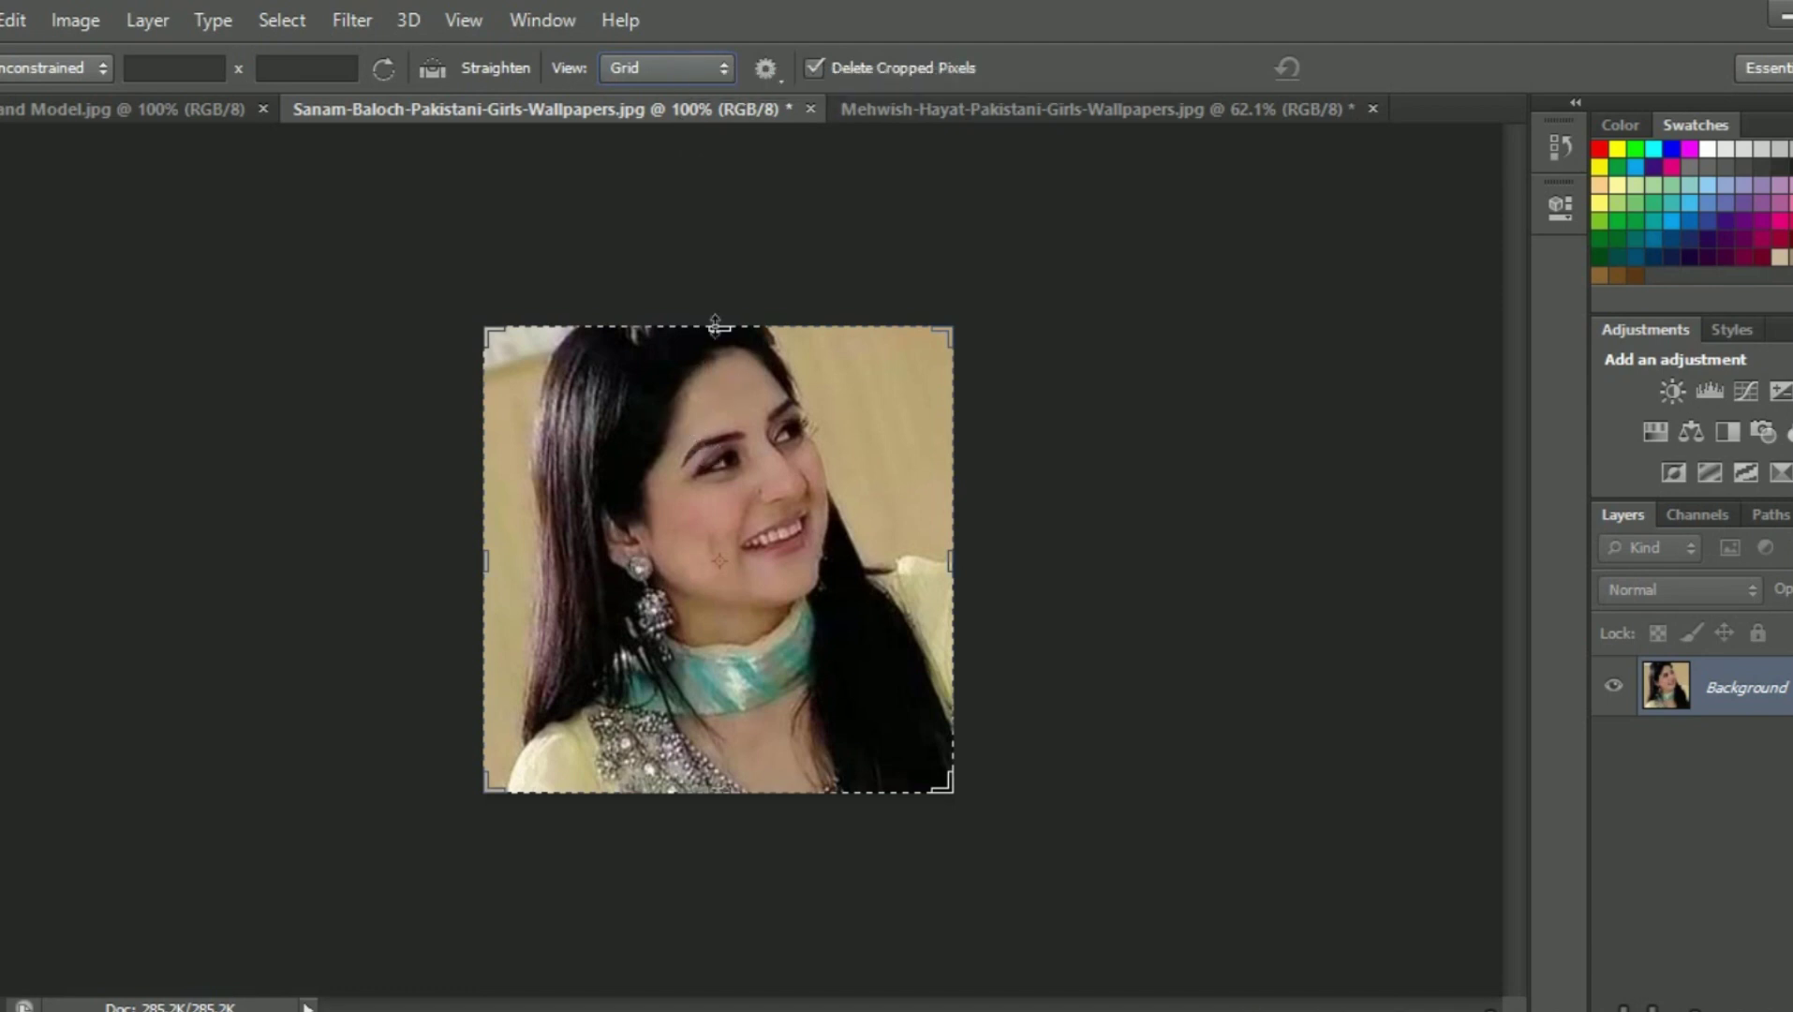
pyautogui.moveTo(719, 328); pyautogui.dragTo(717, 375)
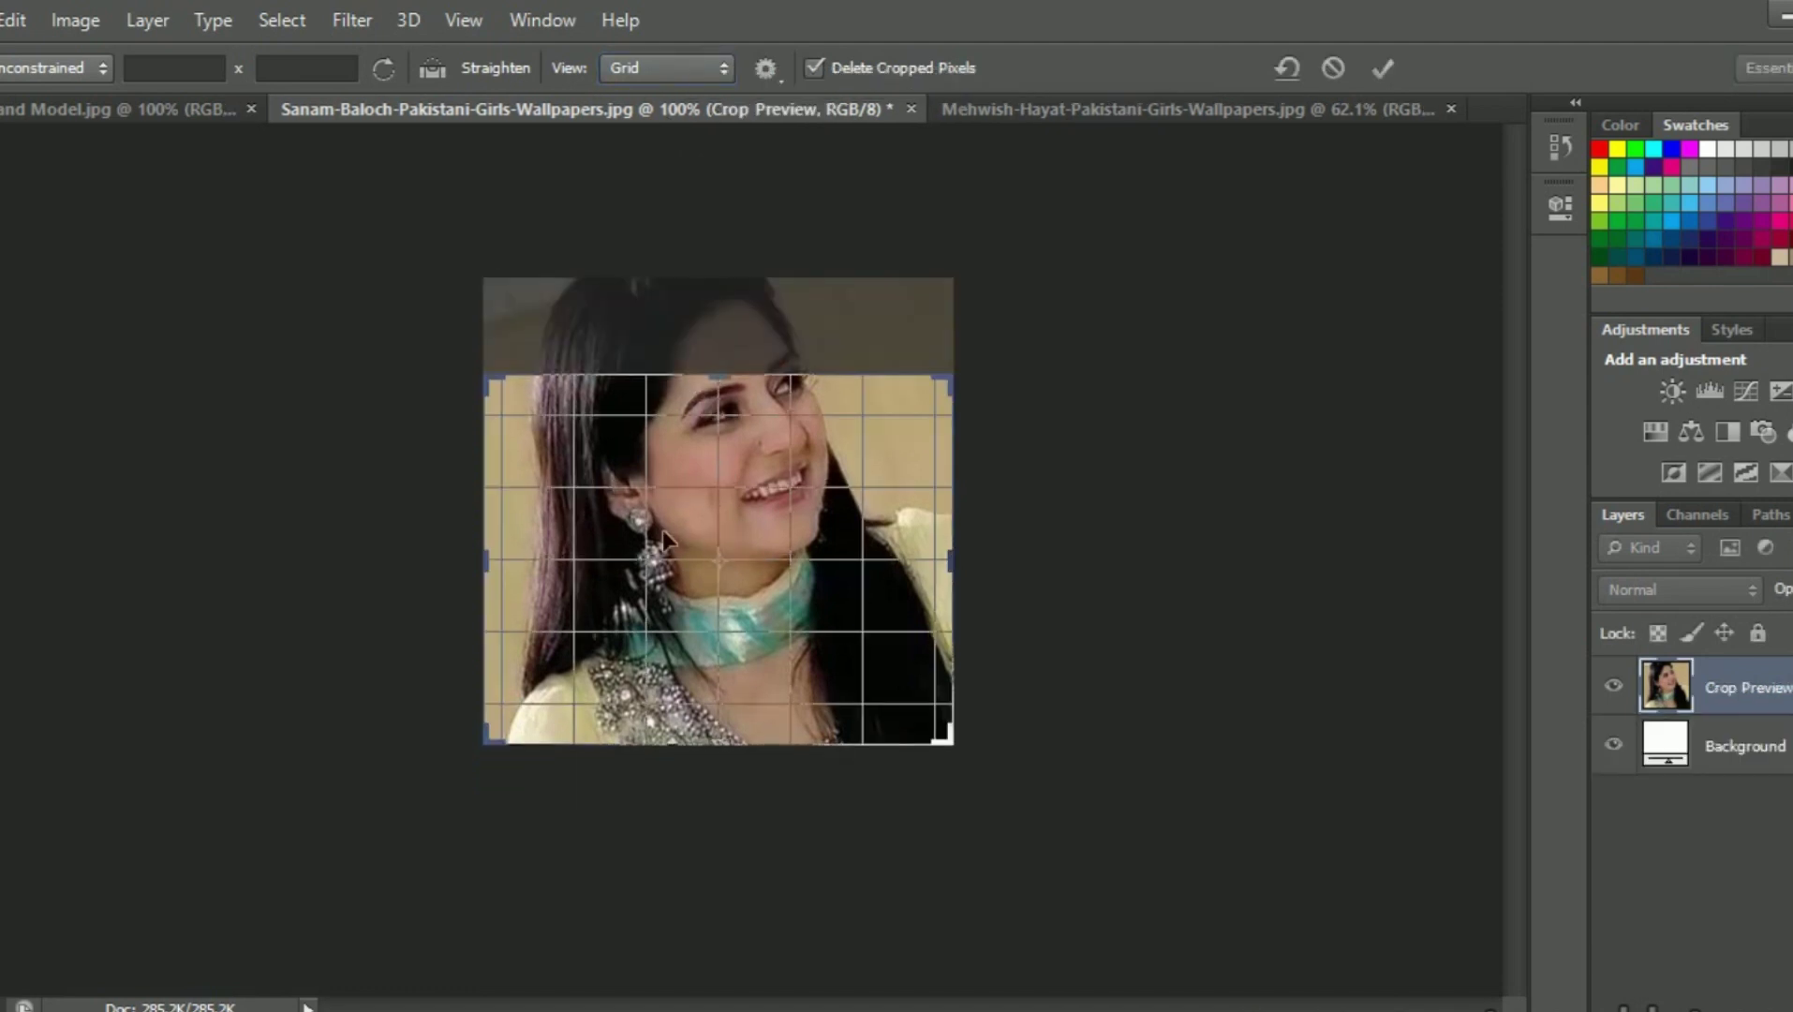
pyautogui.click(726, 68)
pyautogui.click(665, 150)
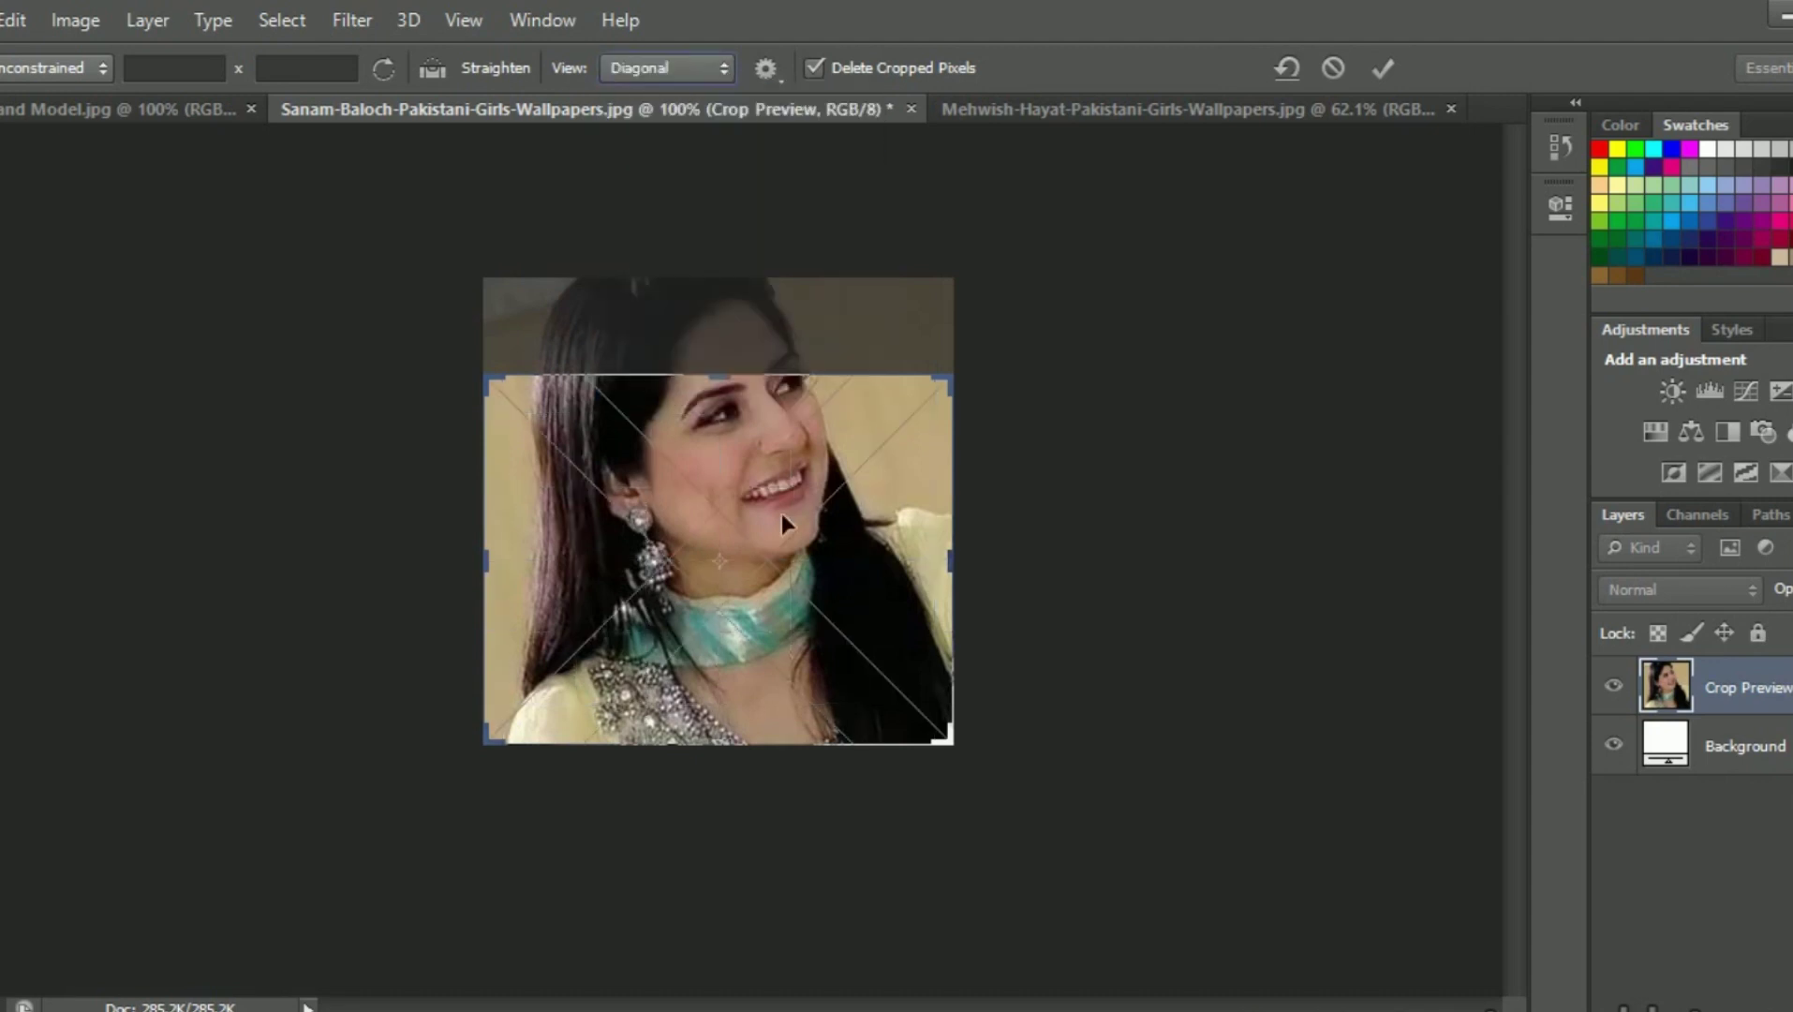
pyautogui.click(696, 68)
pyautogui.click(697, 187)
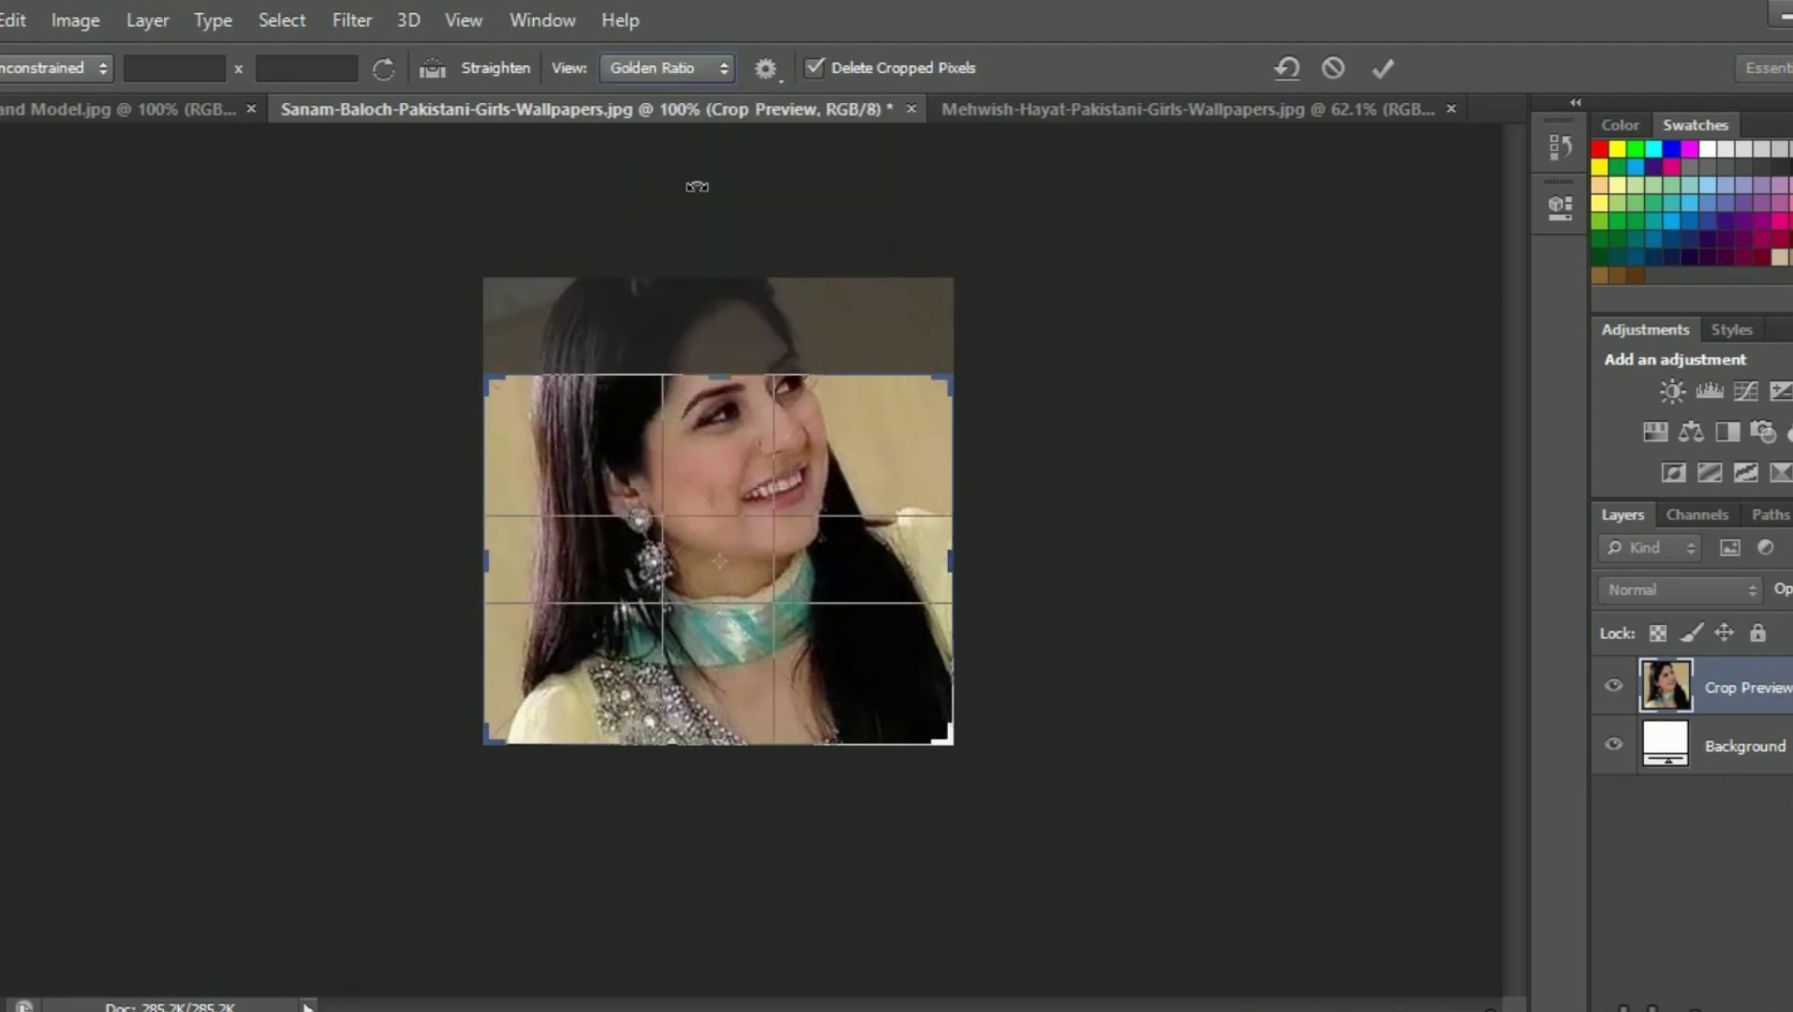
# - Set the overlay to Auto Show, switch to Golden Spiral, and tighten the crop
pyautogui.click(681, 67)
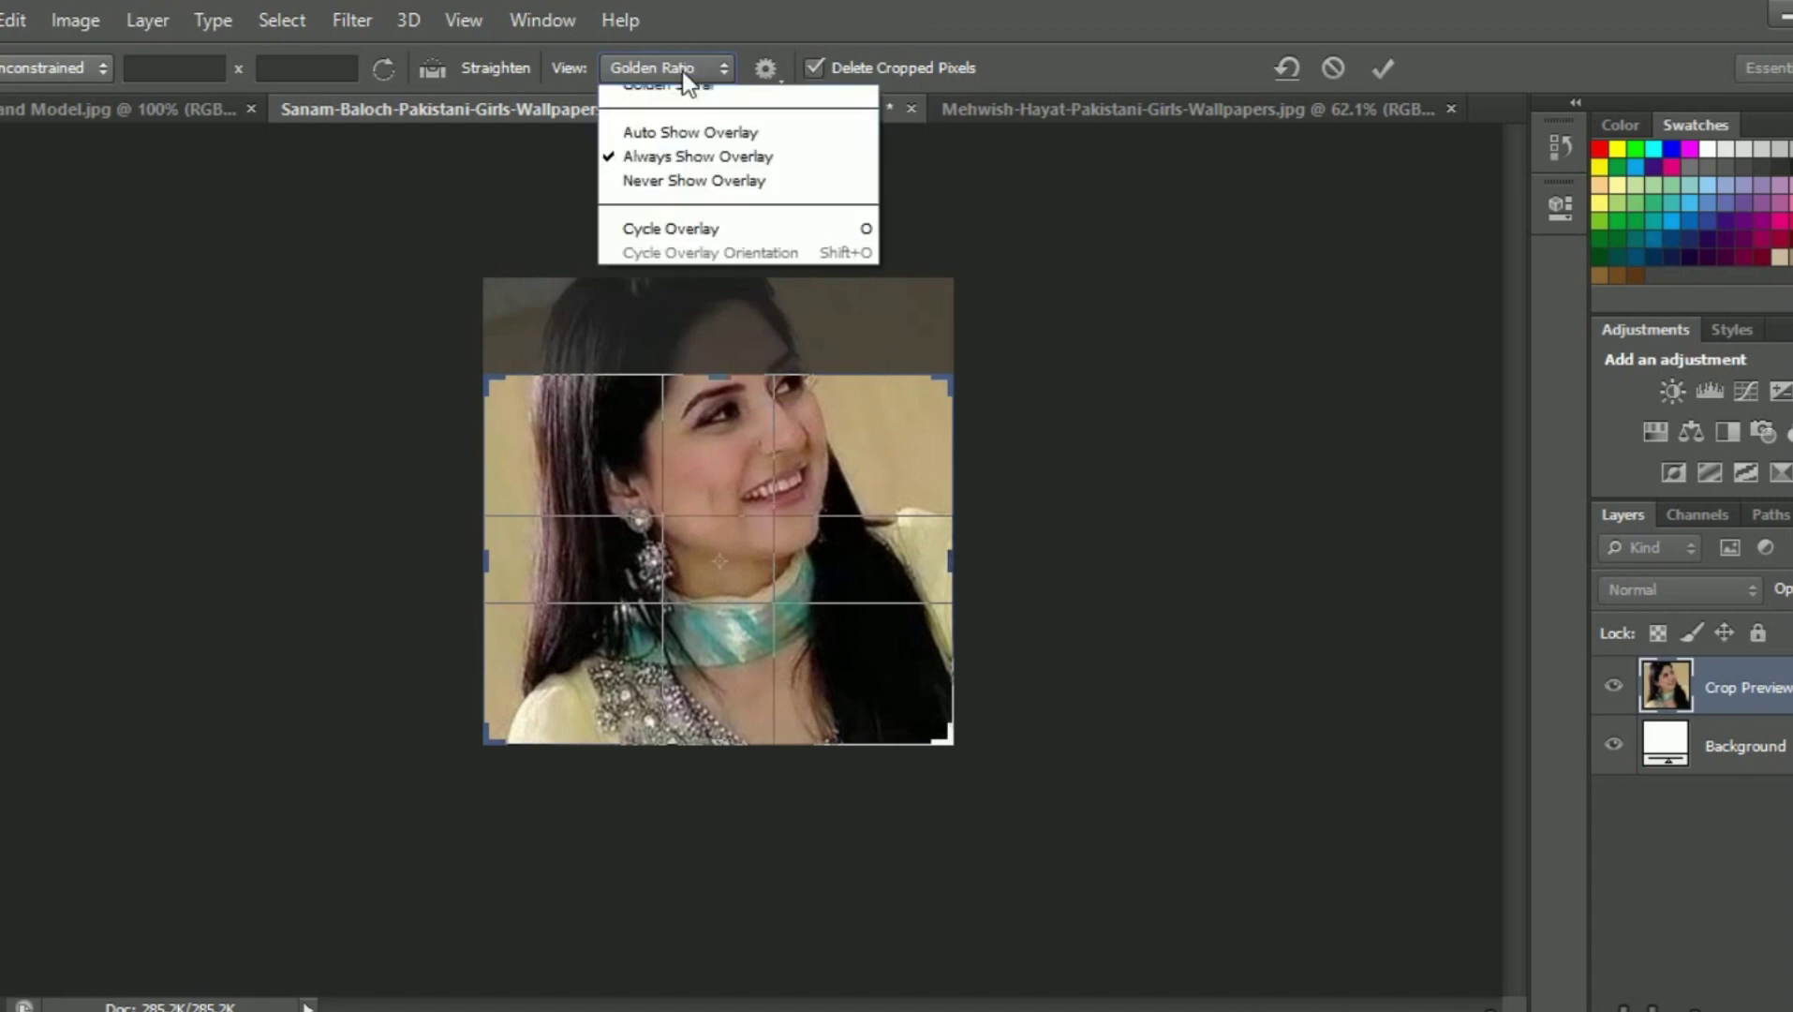
pyautogui.click(690, 268)
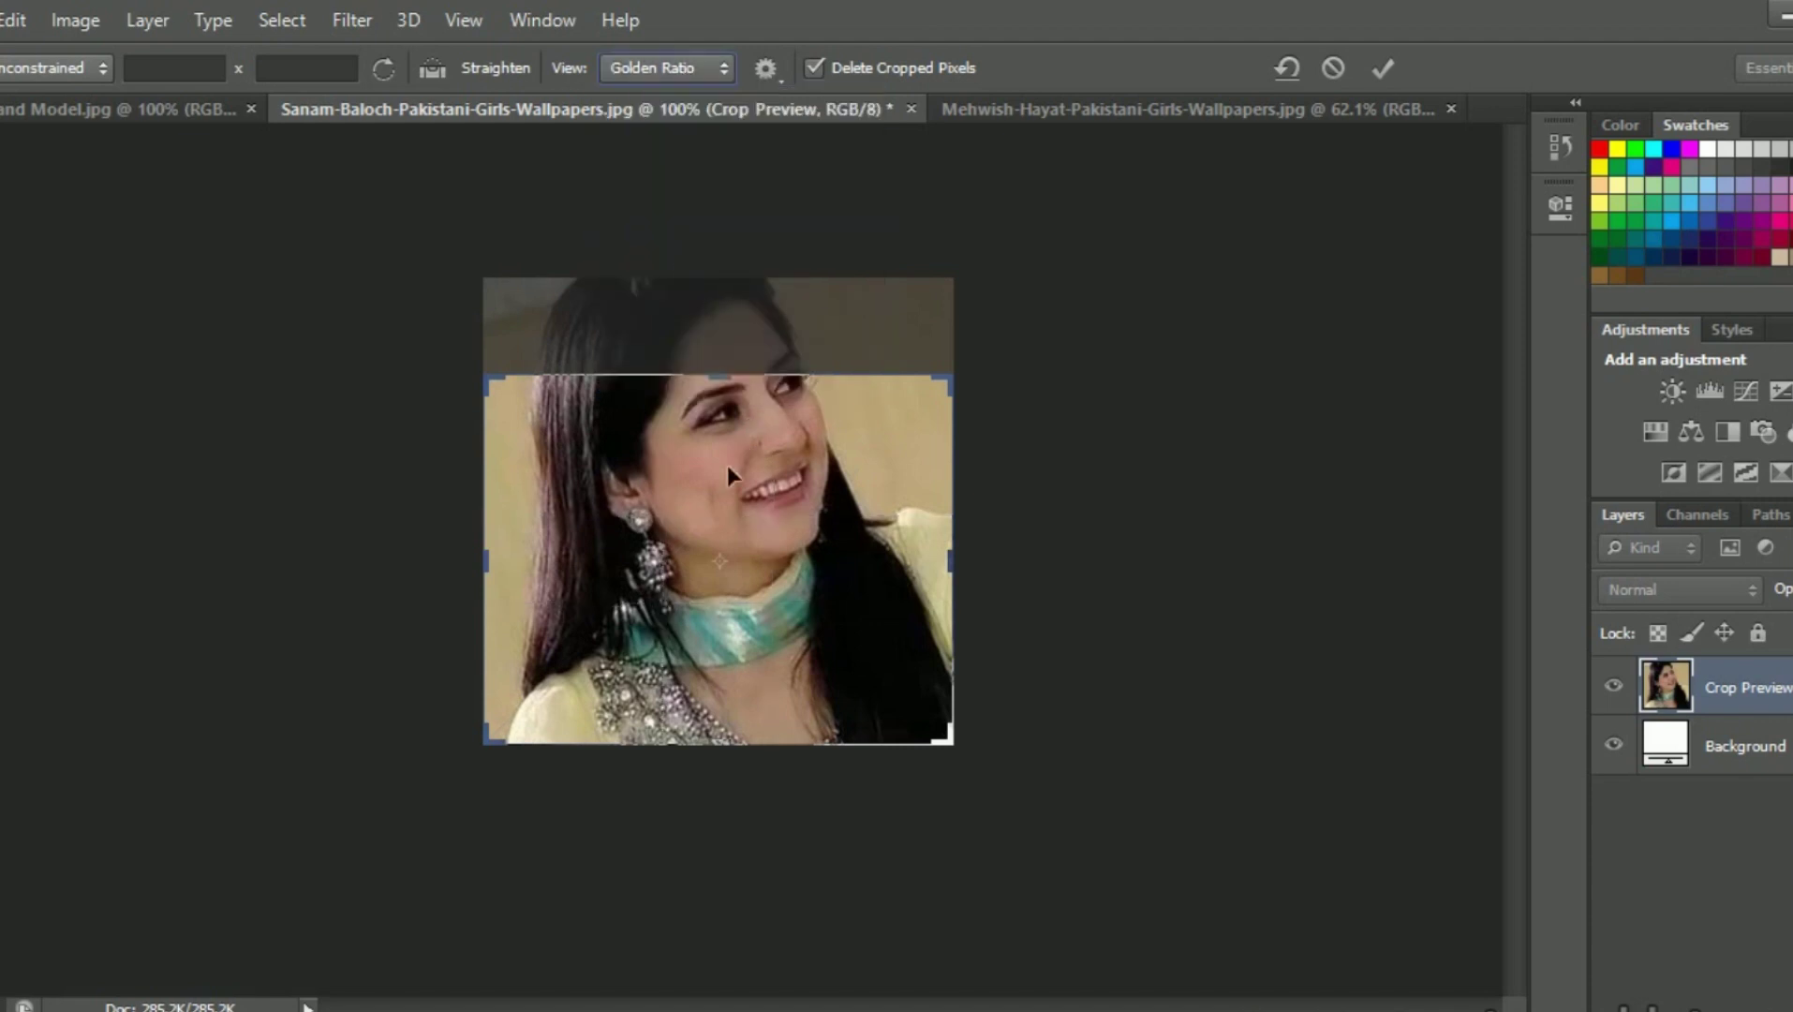
pyautogui.moveTo(719, 377); pyautogui.dragTo(709, 338)
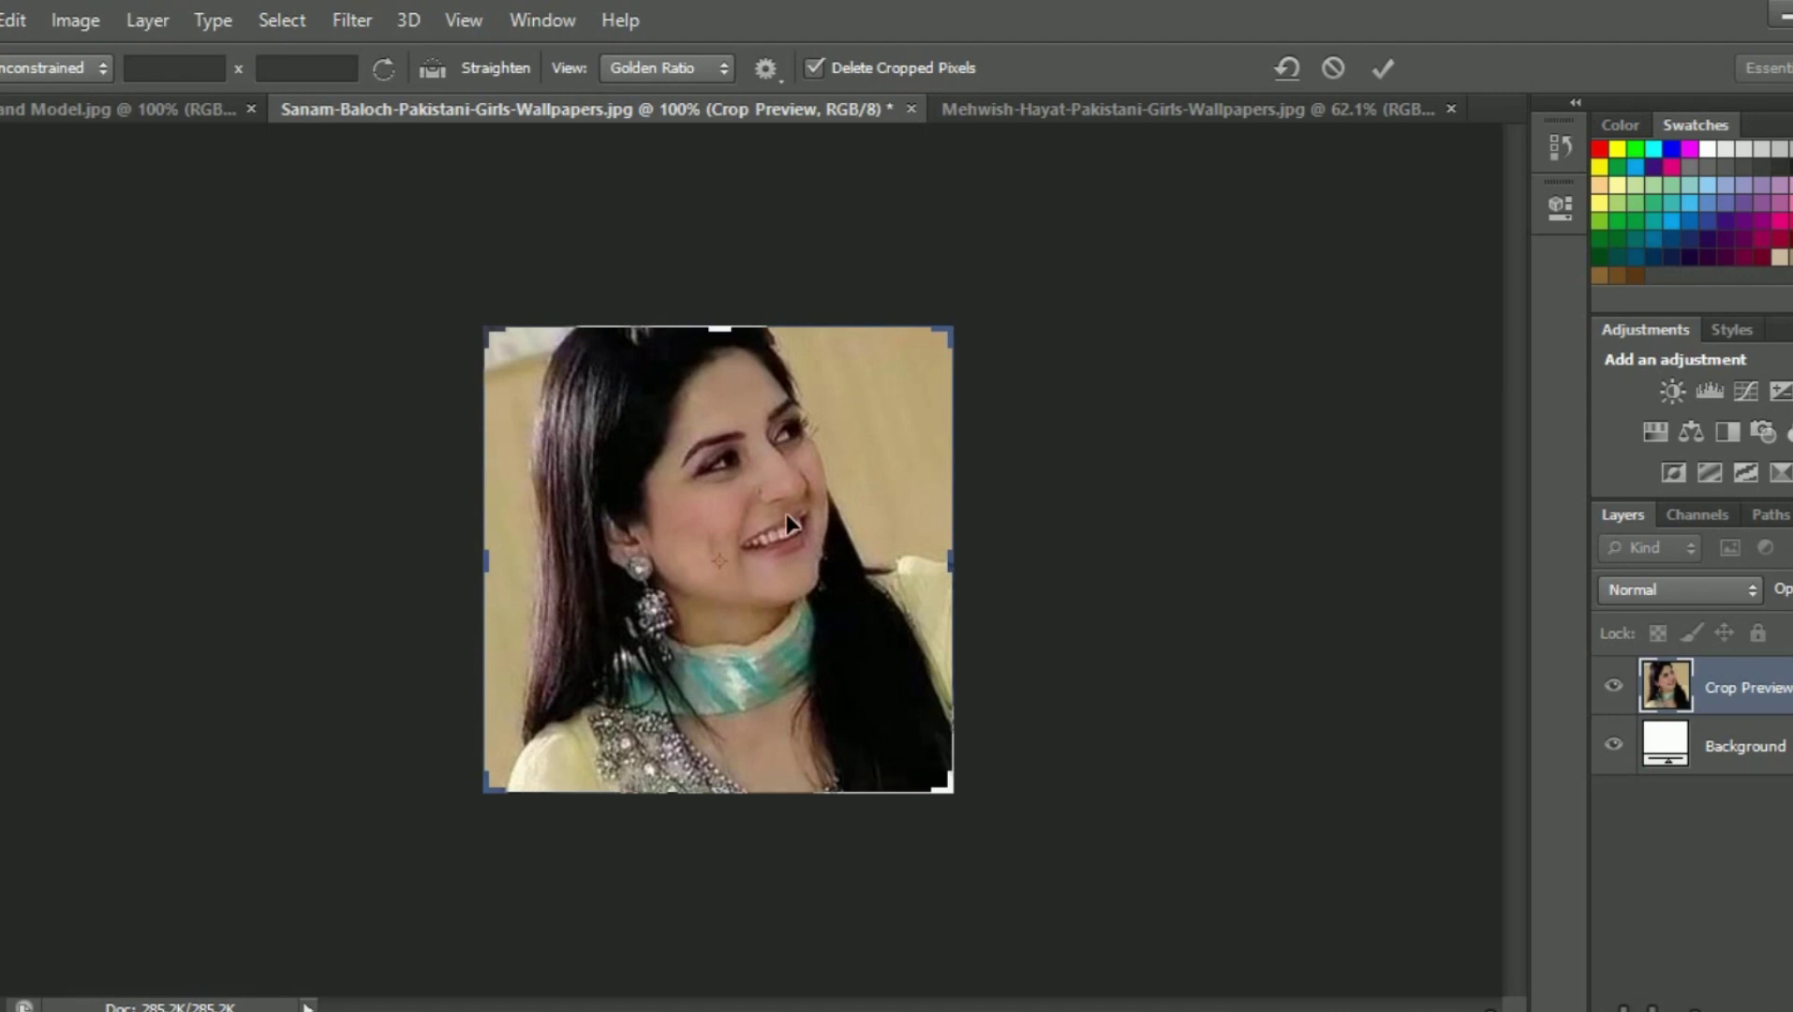
pyautogui.click(681, 70)
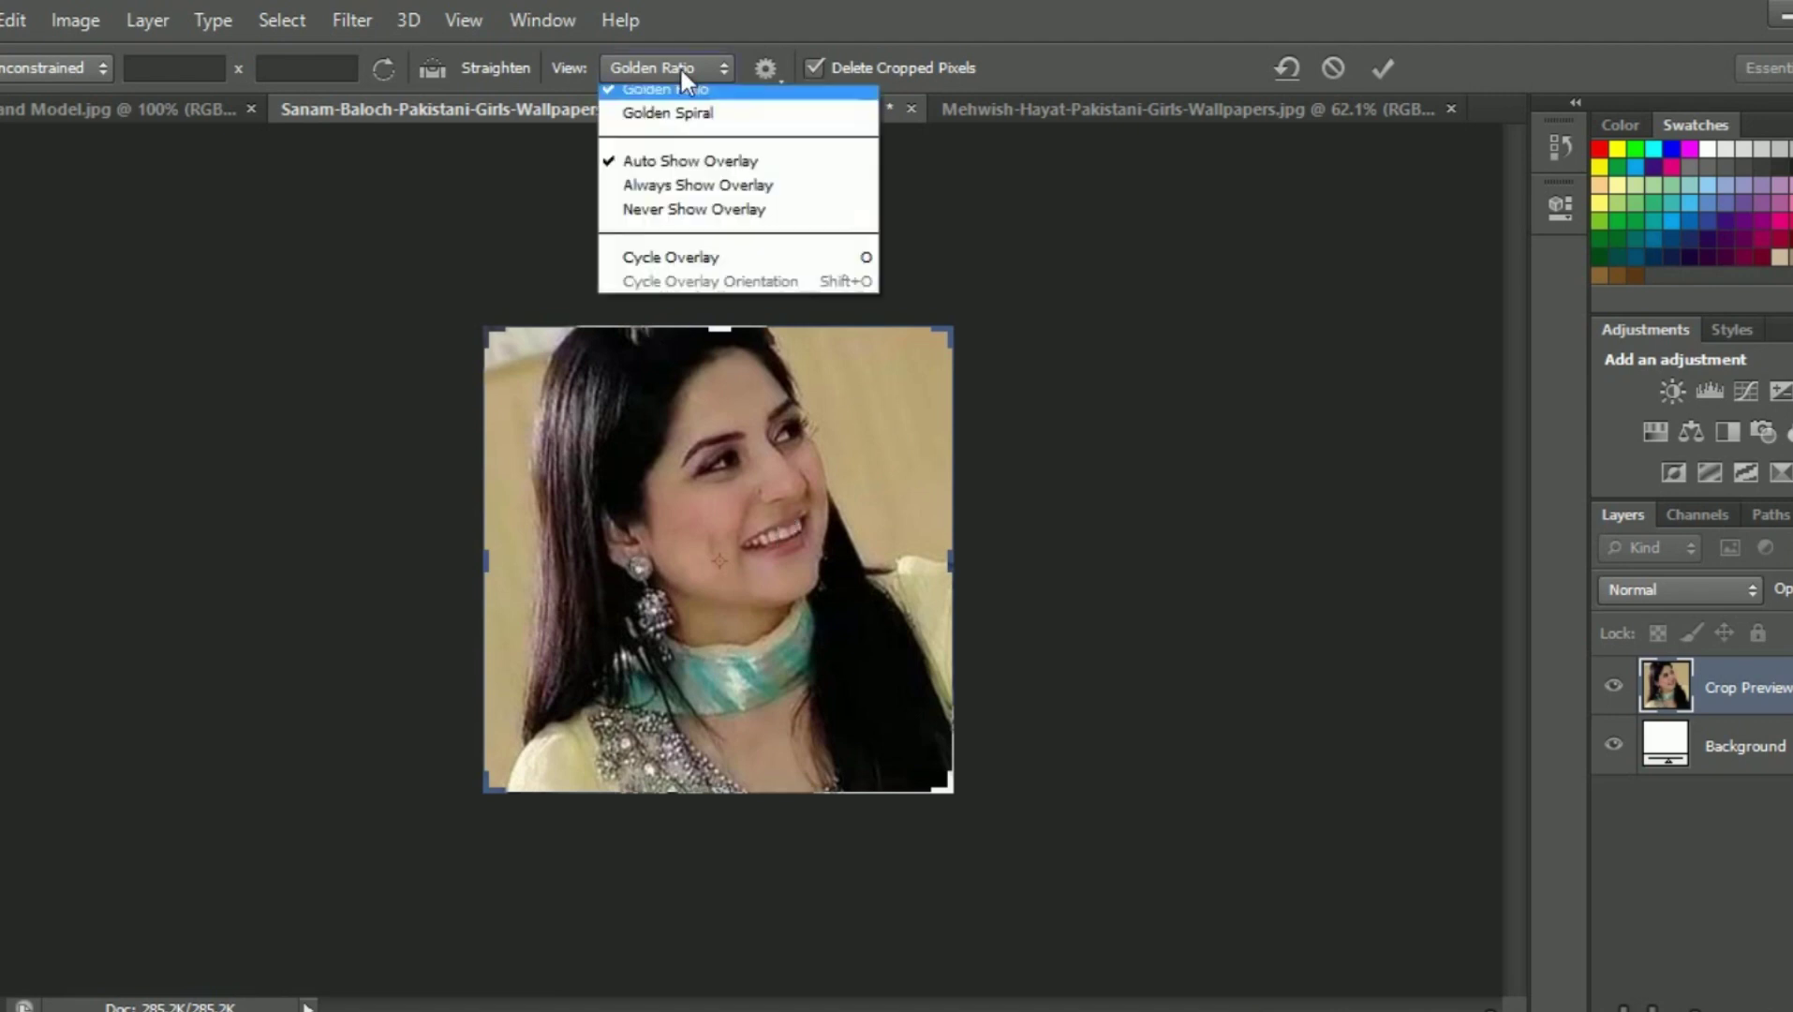
pyautogui.click(679, 217)
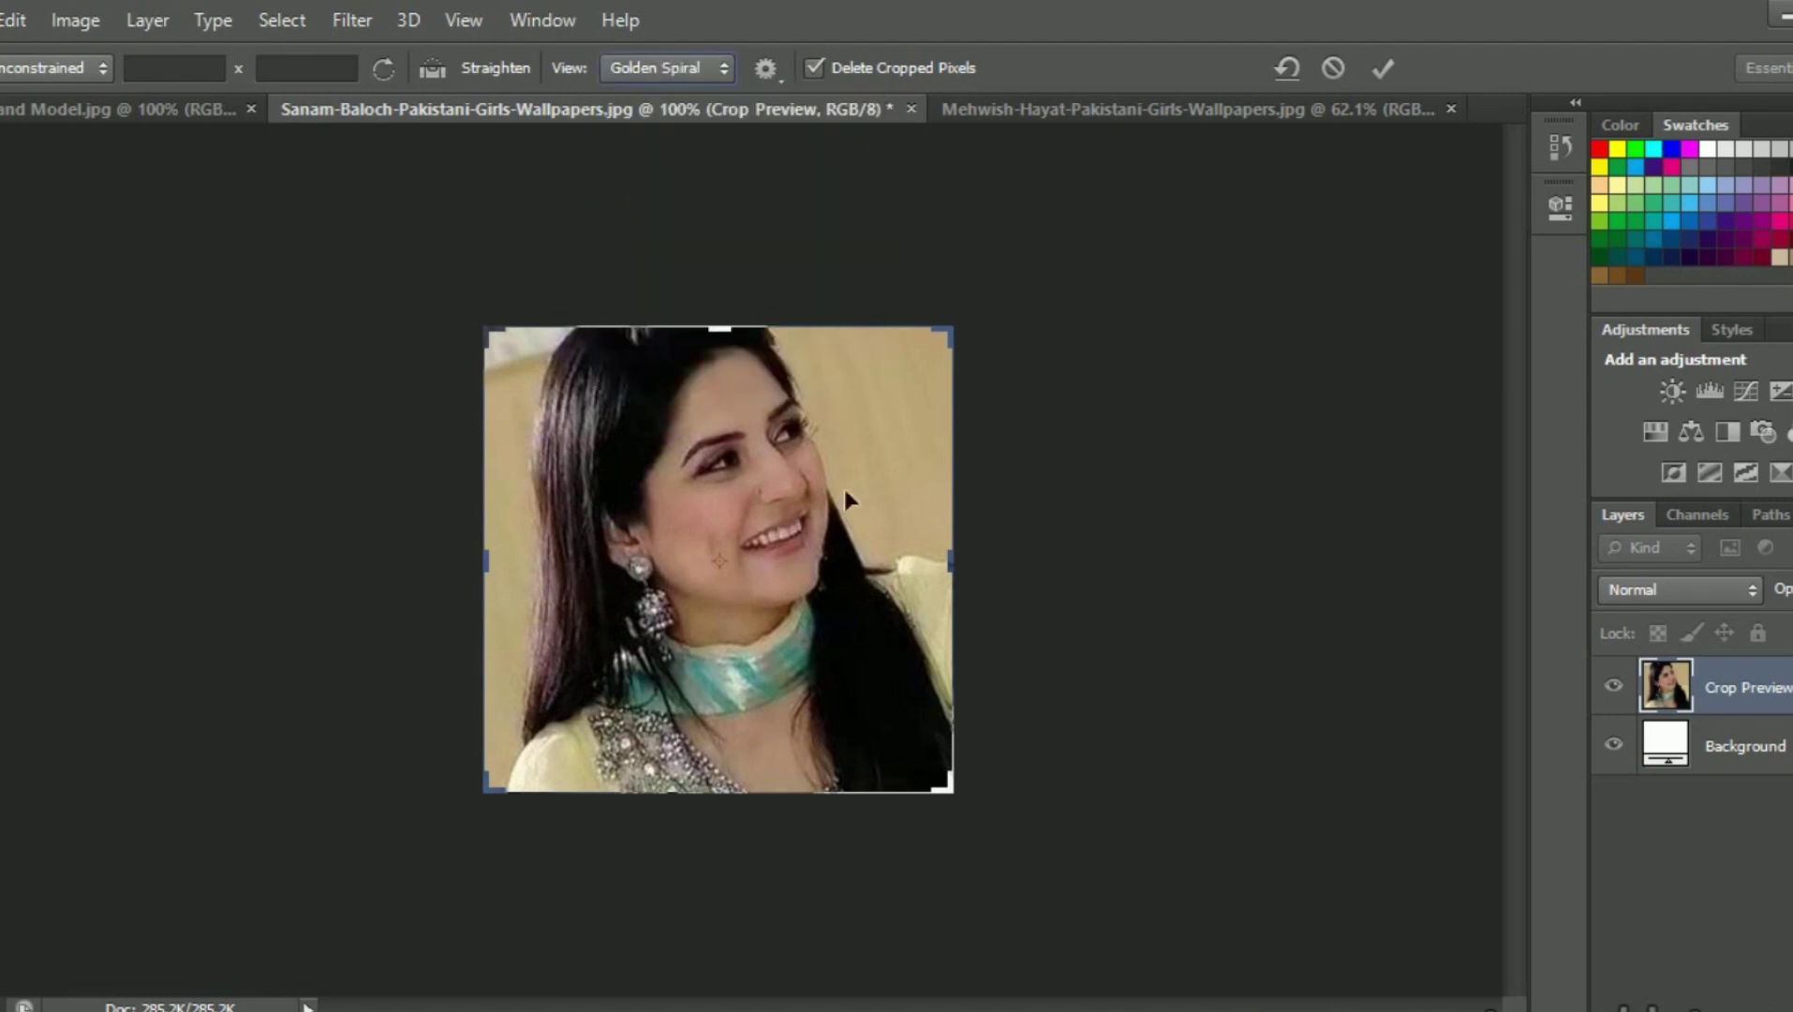
pyautogui.moveTo(953, 353); pyautogui.dragTo(912, 371)
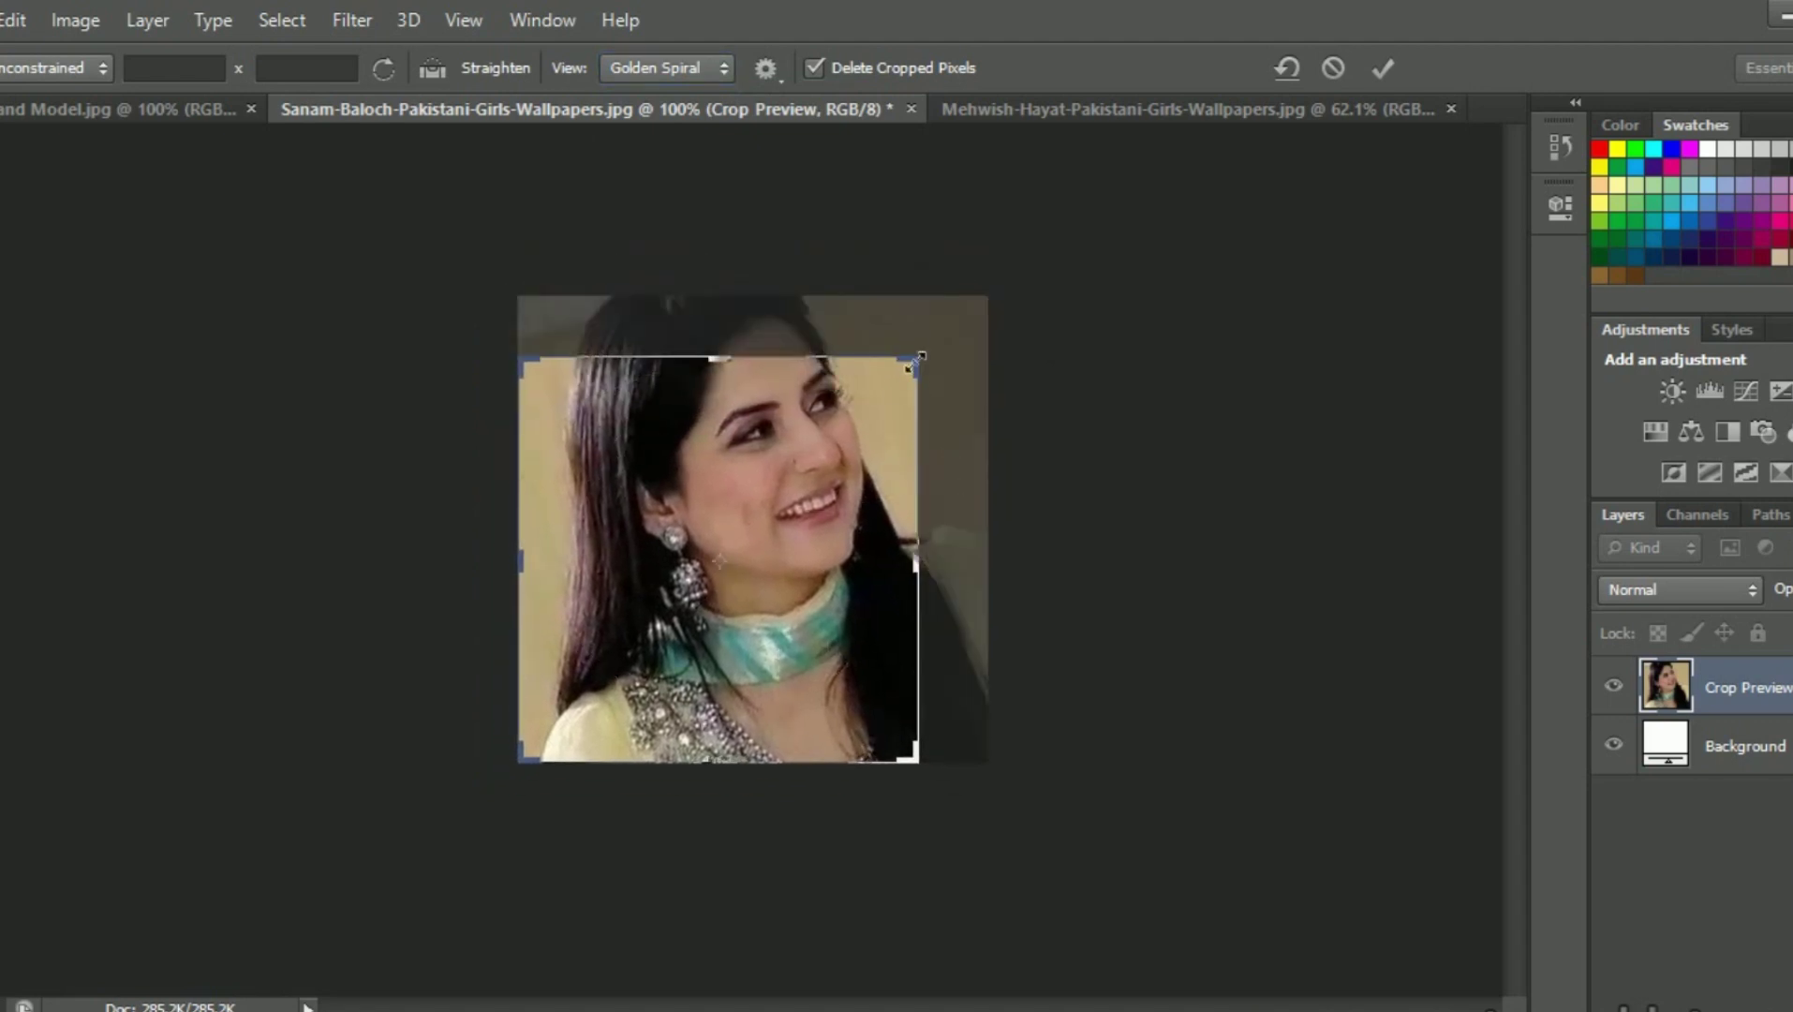
pyautogui.moveTo(912, 371)
pyautogui.mouseDown()
pyautogui.moveTo(892, 406)
pyautogui.moveTo(934, 367)
pyautogui.mouseUp()
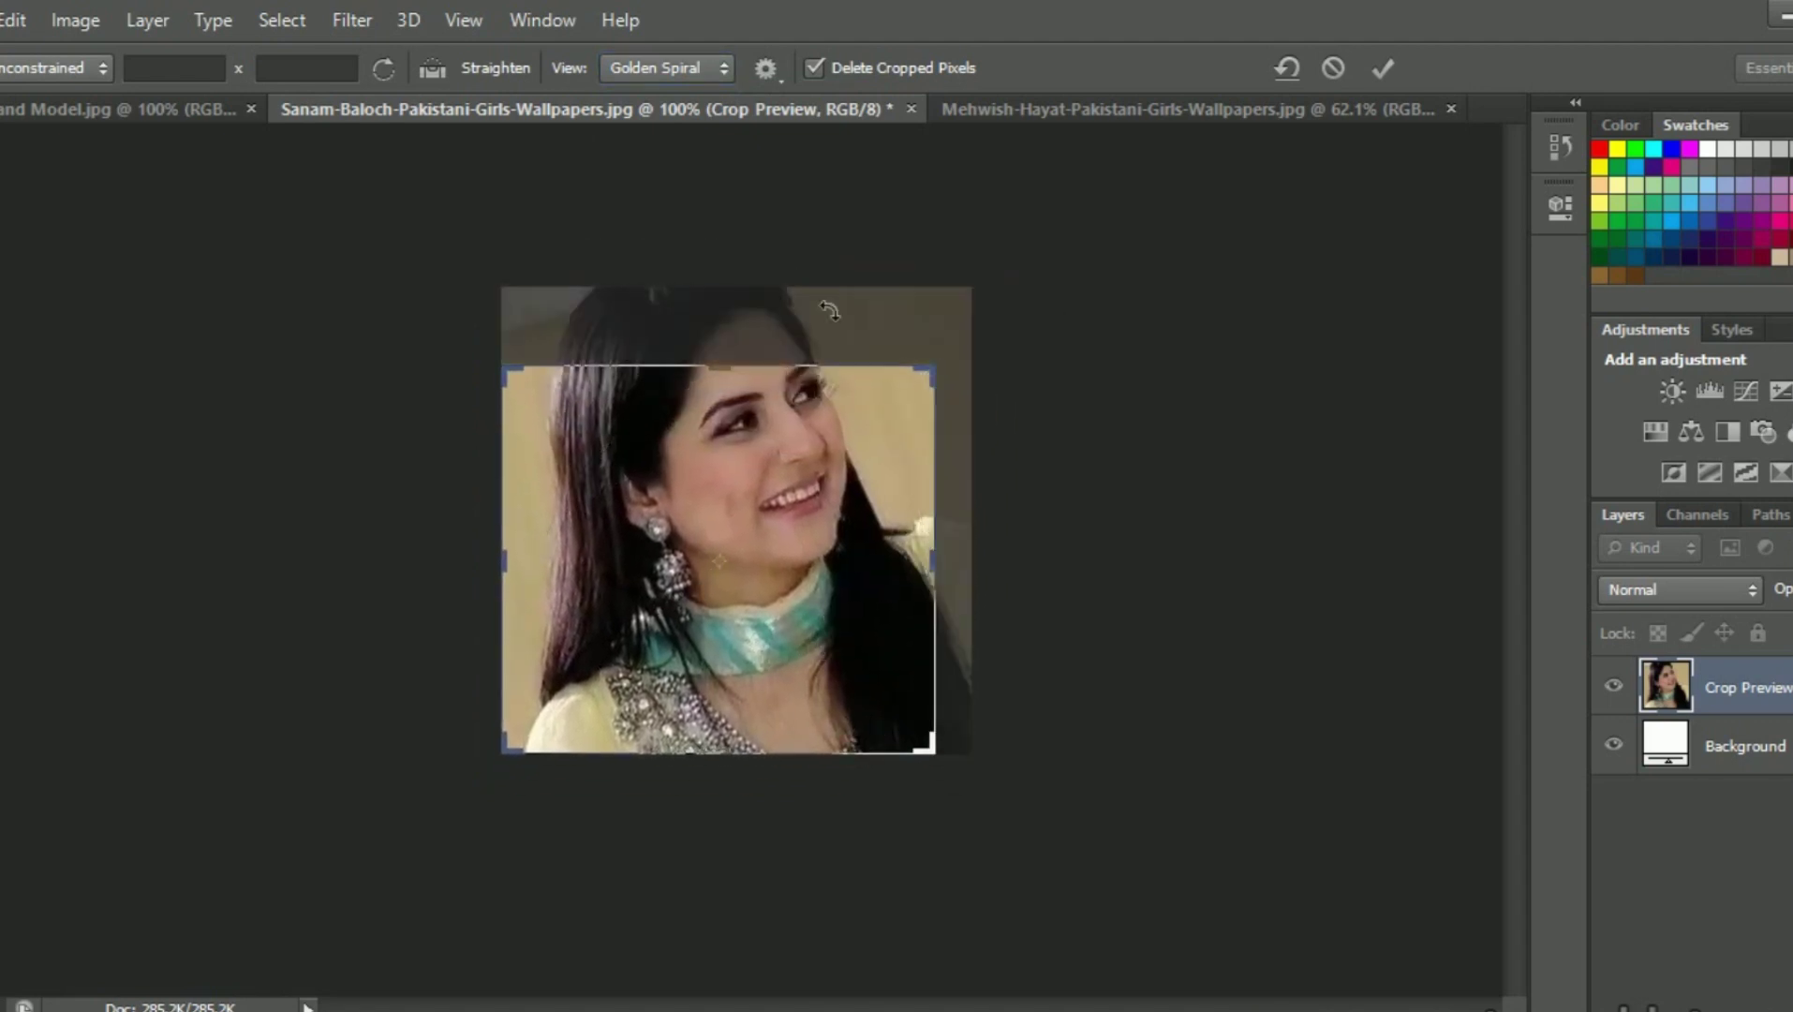
# - Return to the Rule of Thirds overlay and enlarge the crop from the top-right
pyautogui.click(670, 66)
pyautogui.click(679, 101)
pyautogui.moveTo(923, 379); pyautogui.dragTo(953, 327)
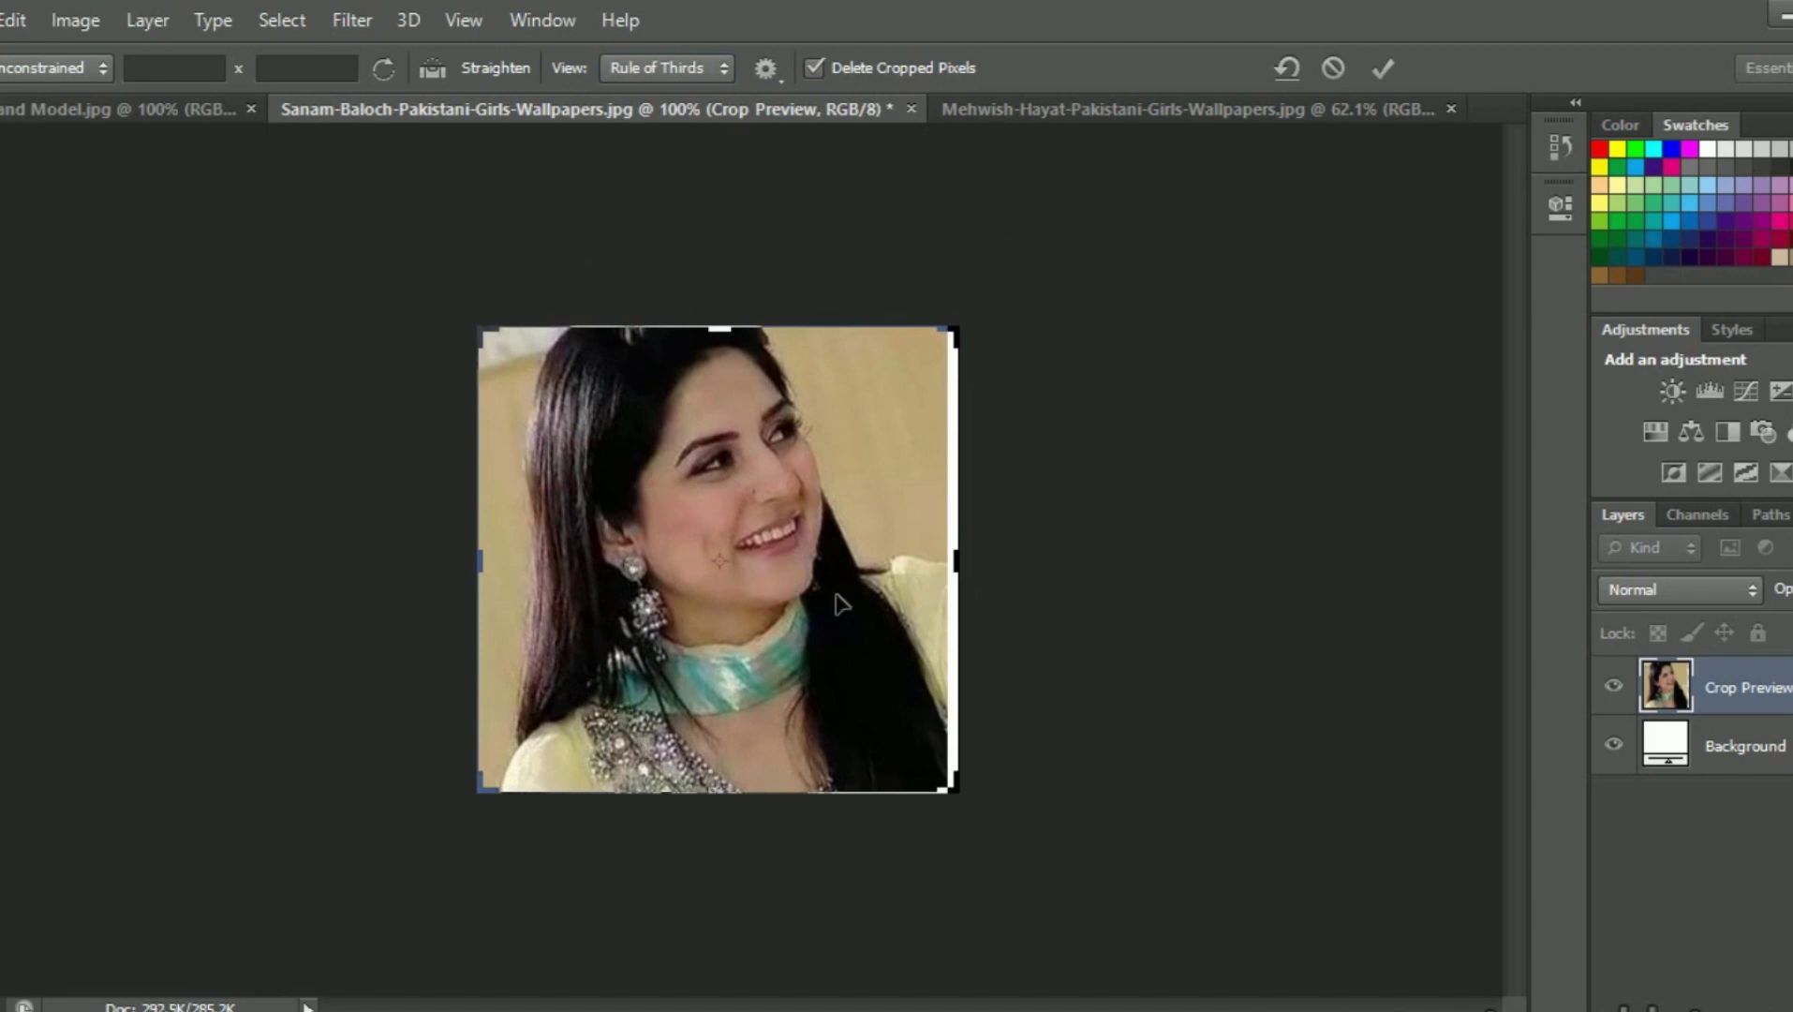
# - Apply a slightly widened crop, undo to the full photo, and clear the woman's selection
pyautogui.moveTo(958, 566); pyautogui.dragTo(974, 562)
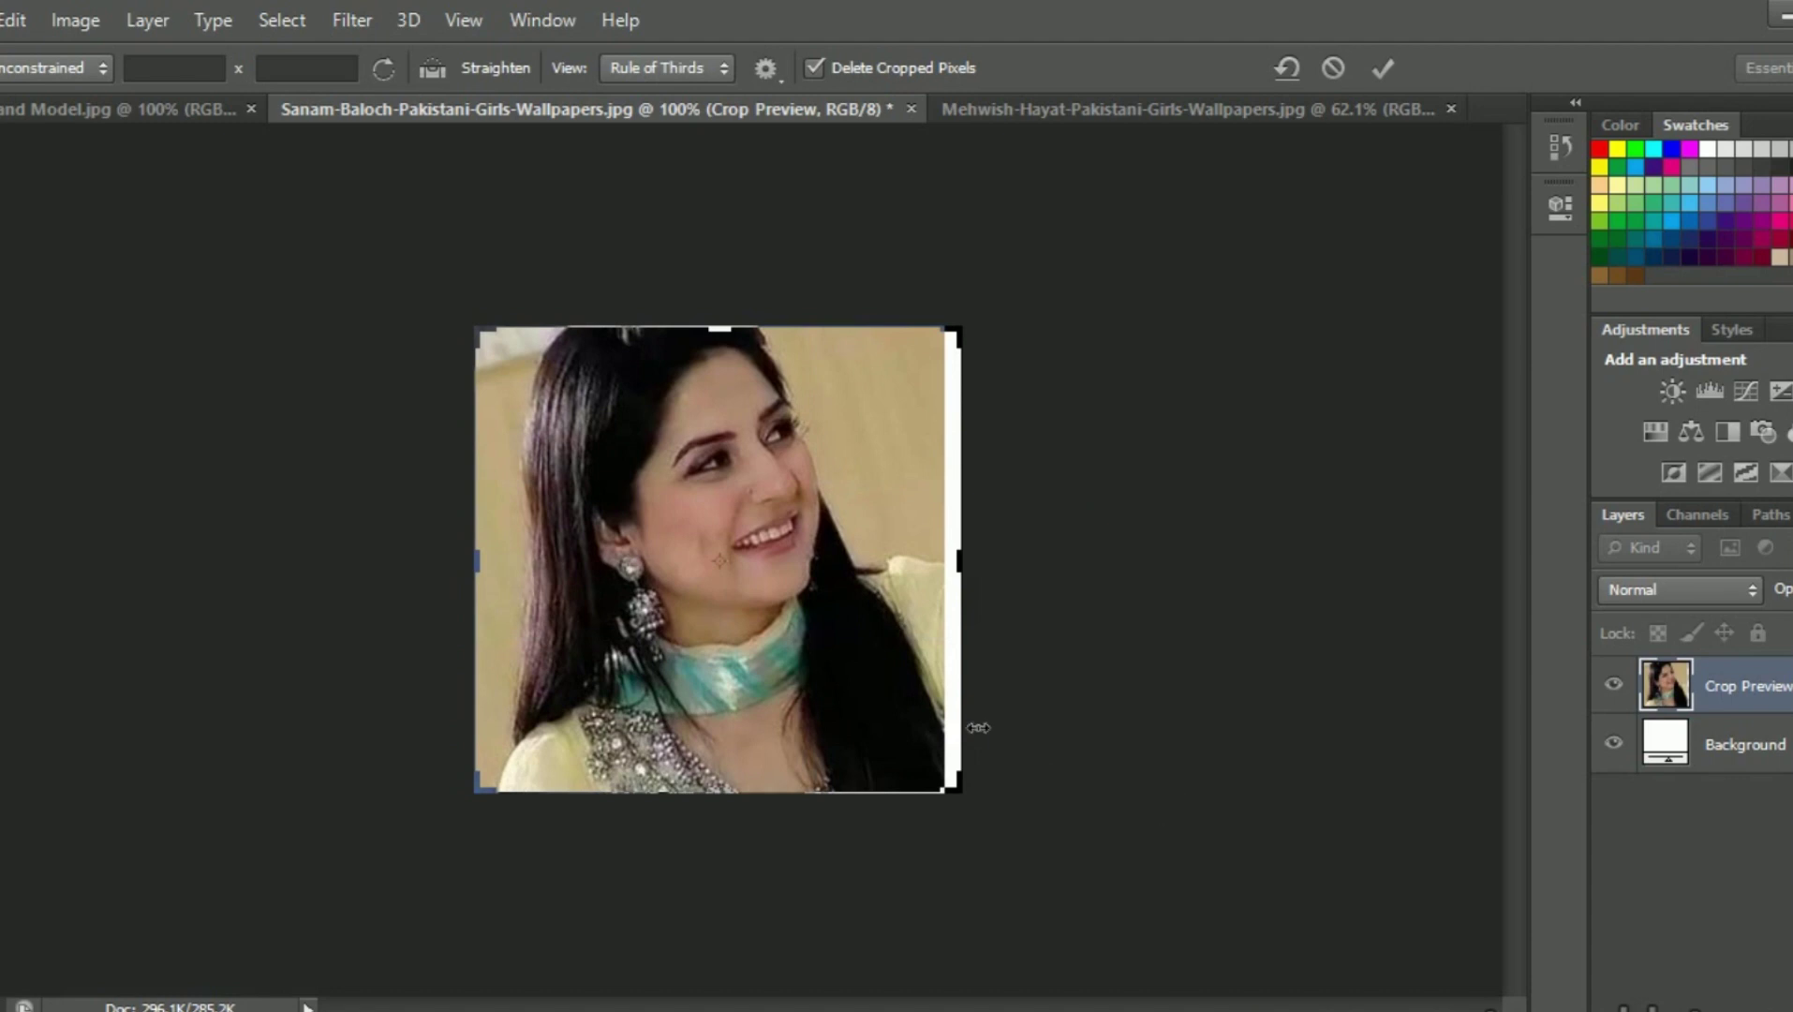
pyautogui.press('Return')
pyautogui.hotkey('ctrl', 'alt', 'z')
pyautogui.hotkey('ctrl', 'alt', 'z')
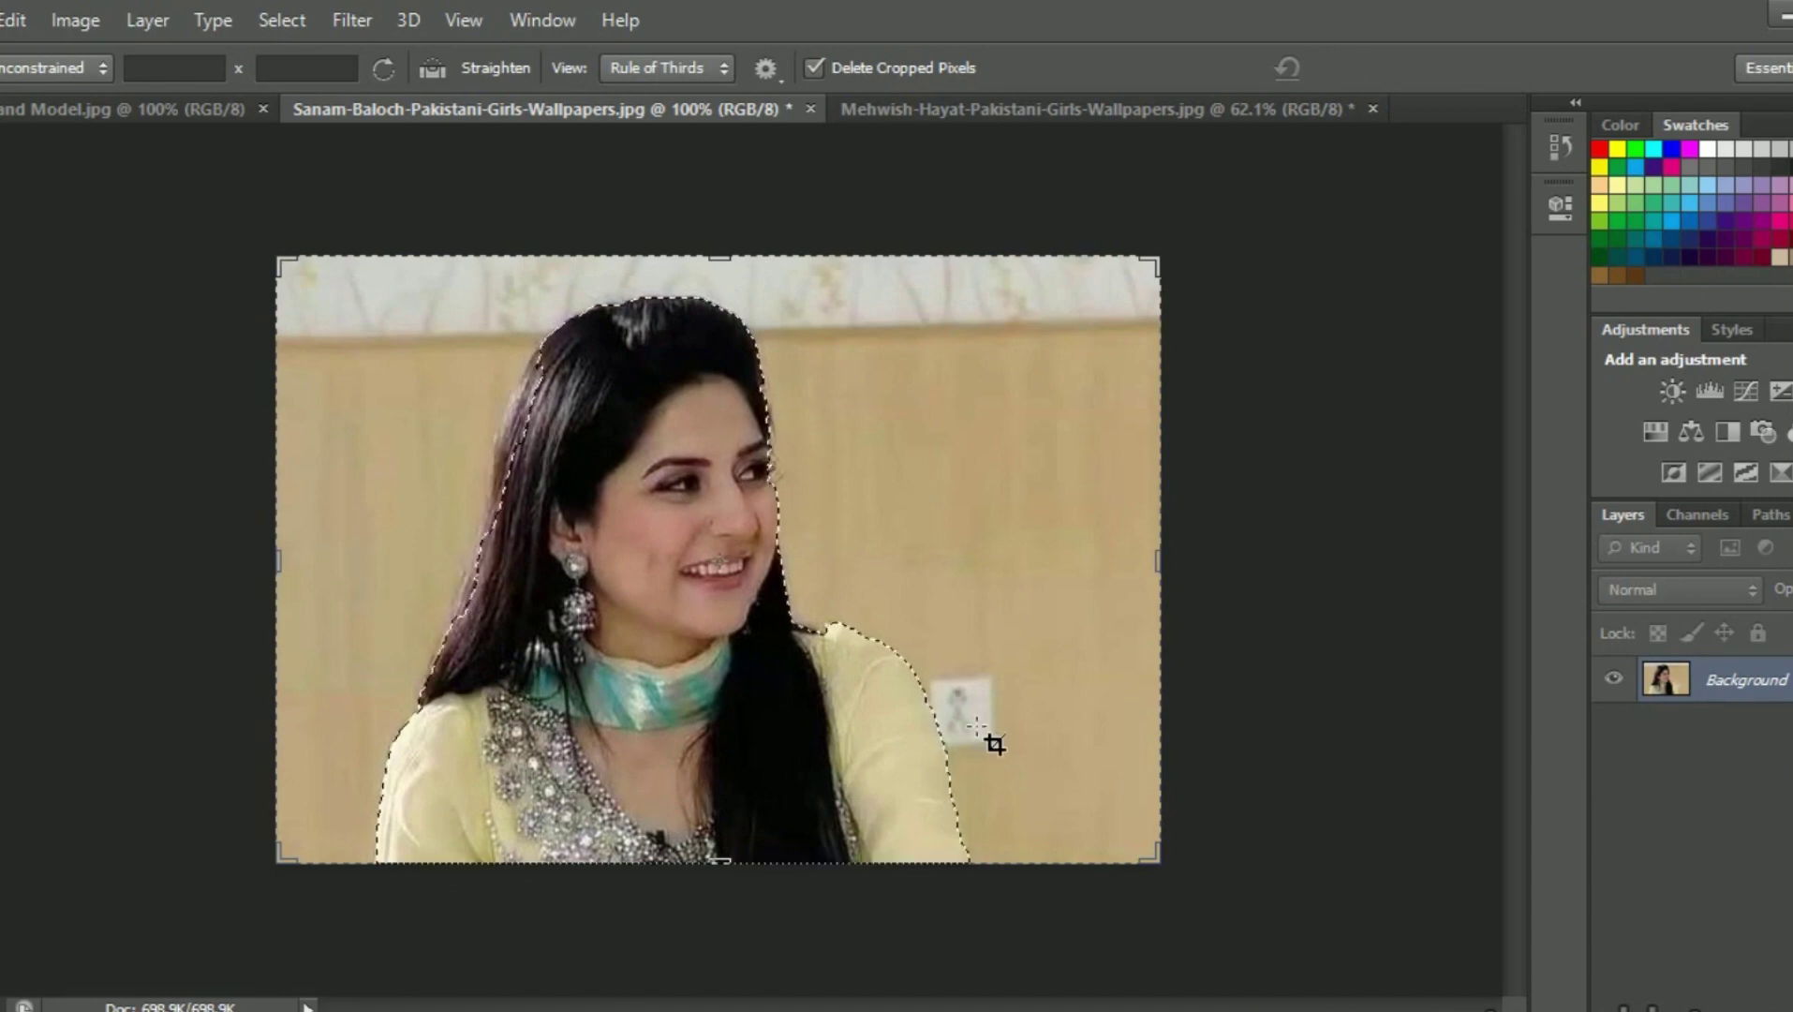
pyautogui.press('m')
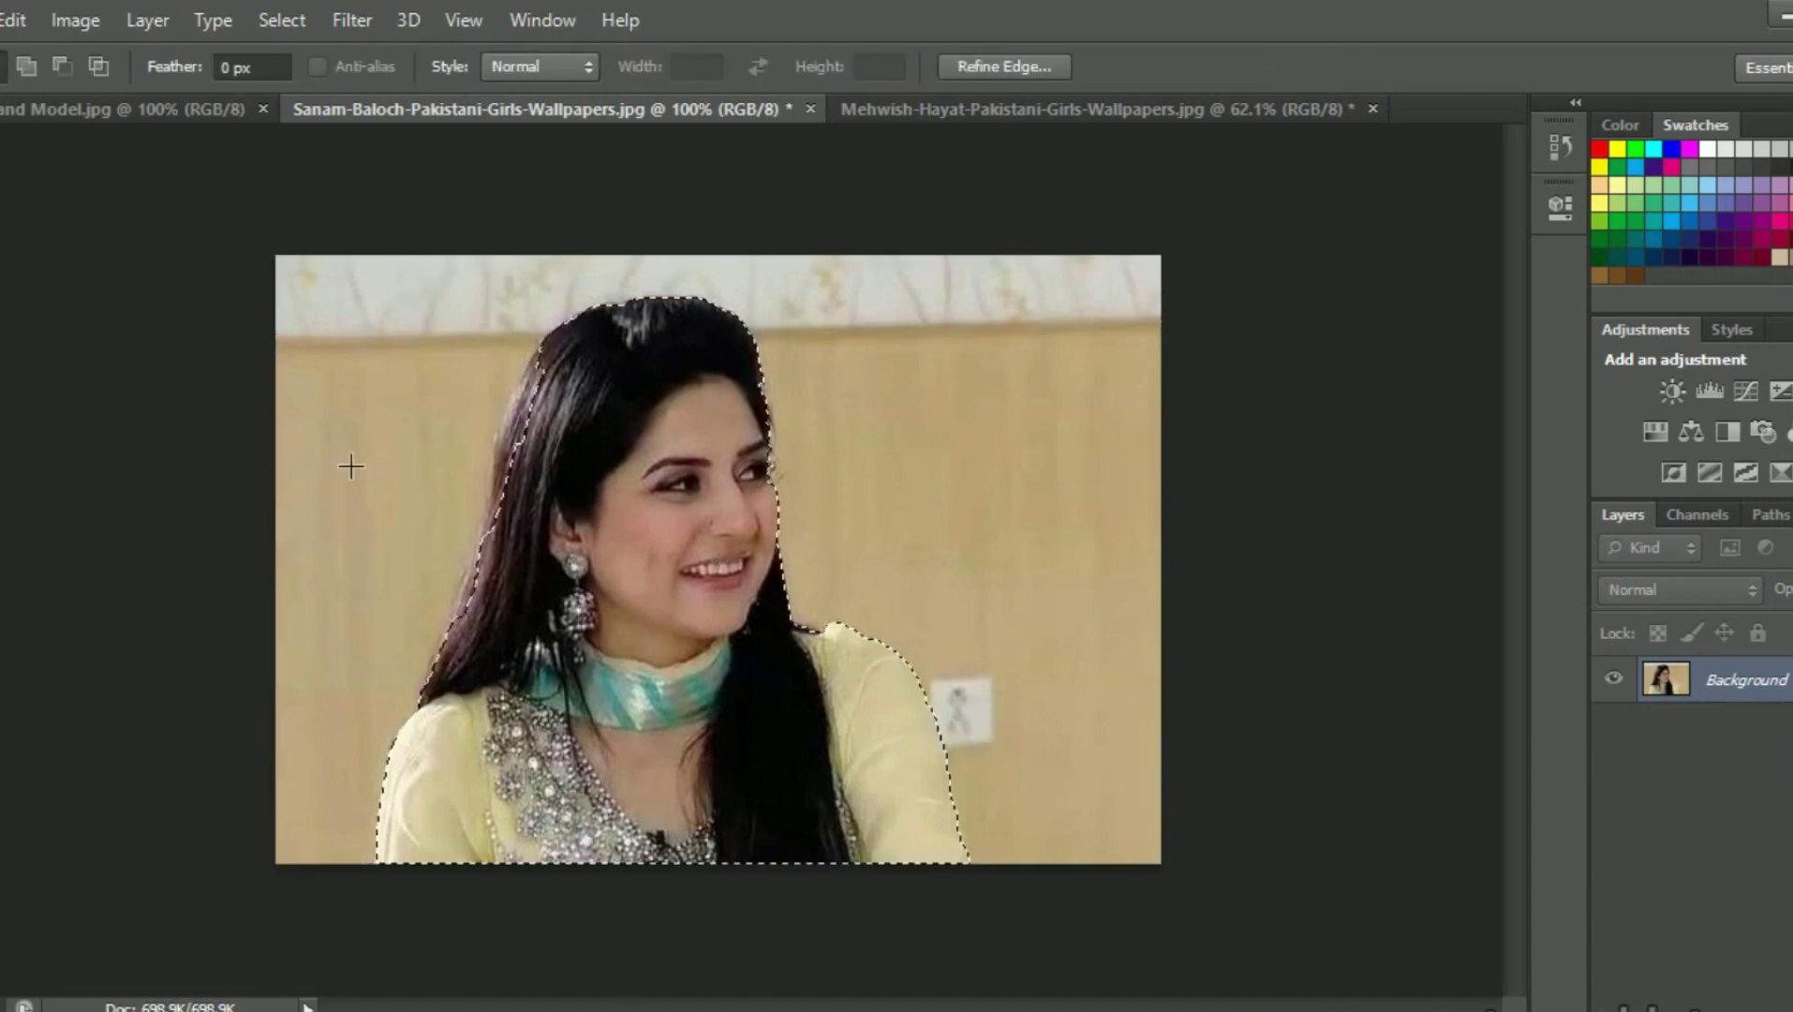
pyautogui.click(375, 468)
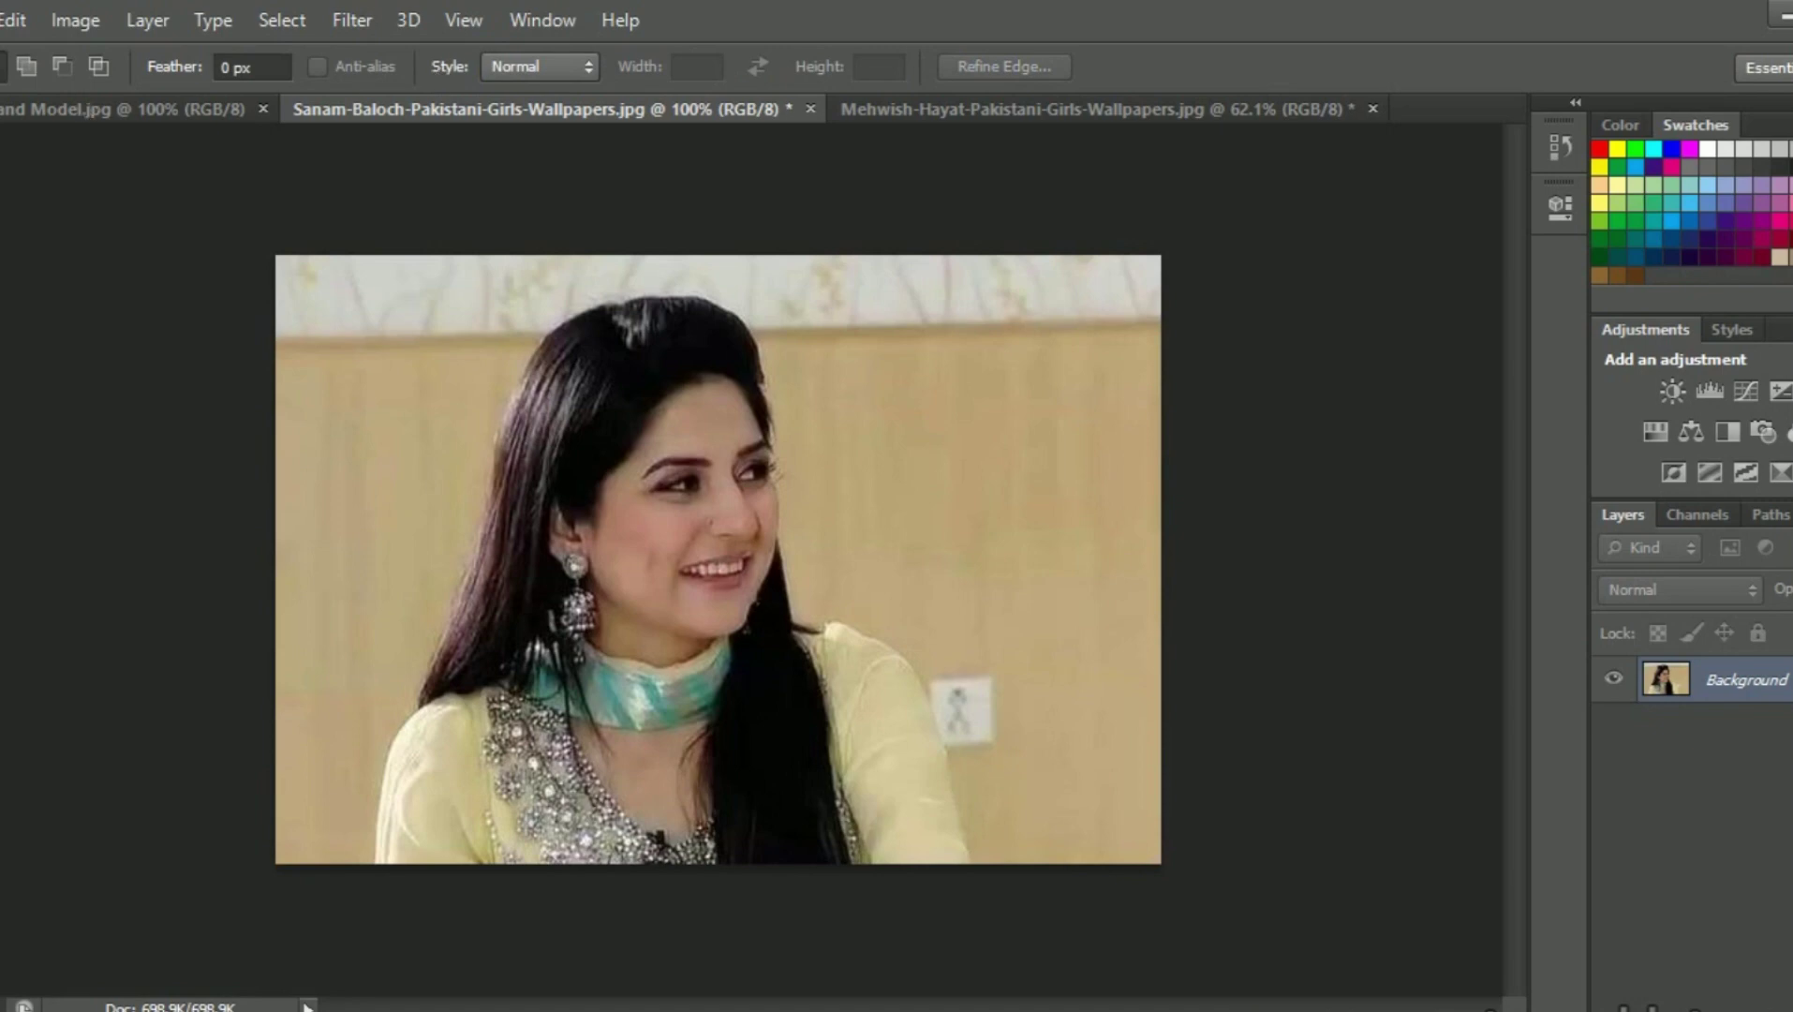
pyautogui.press('c')
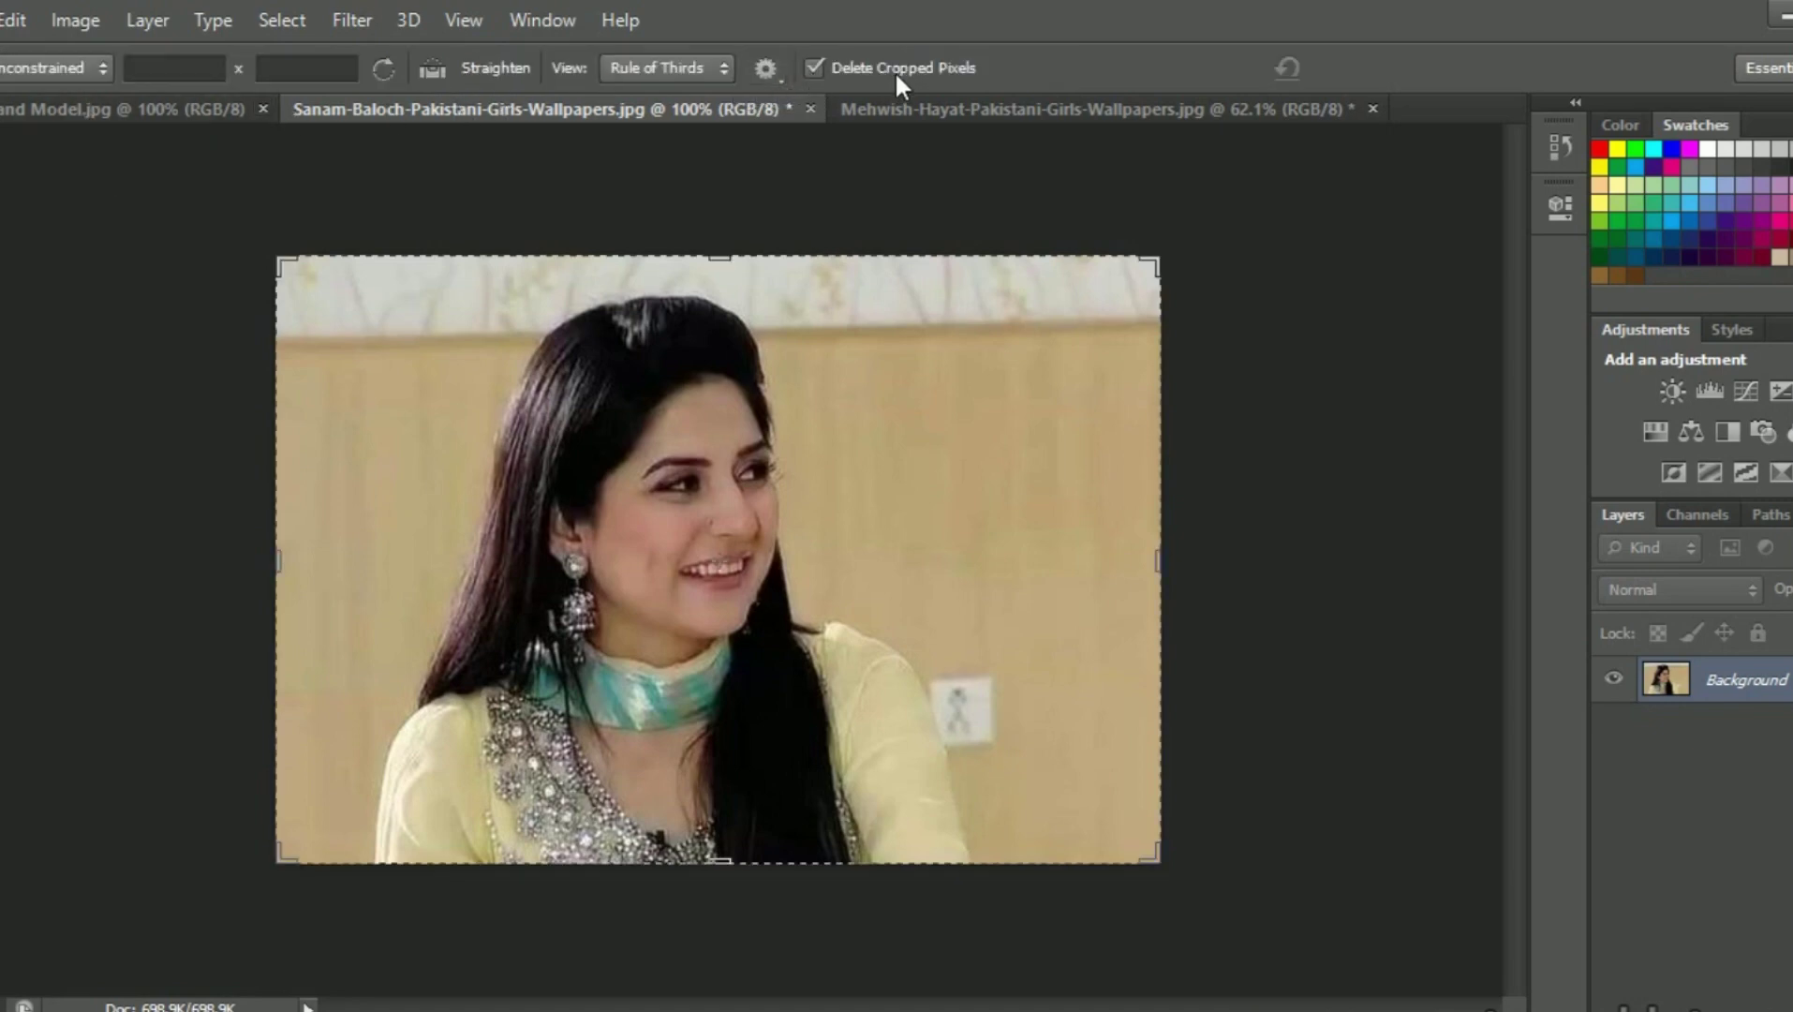
# - Crop away the wall above and the right side, then enable Delete Cropped Pixels
pyautogui.click(813, 66)
pyautogui.moveTo(717, 258); pyautogui.dragTo(803, 435)
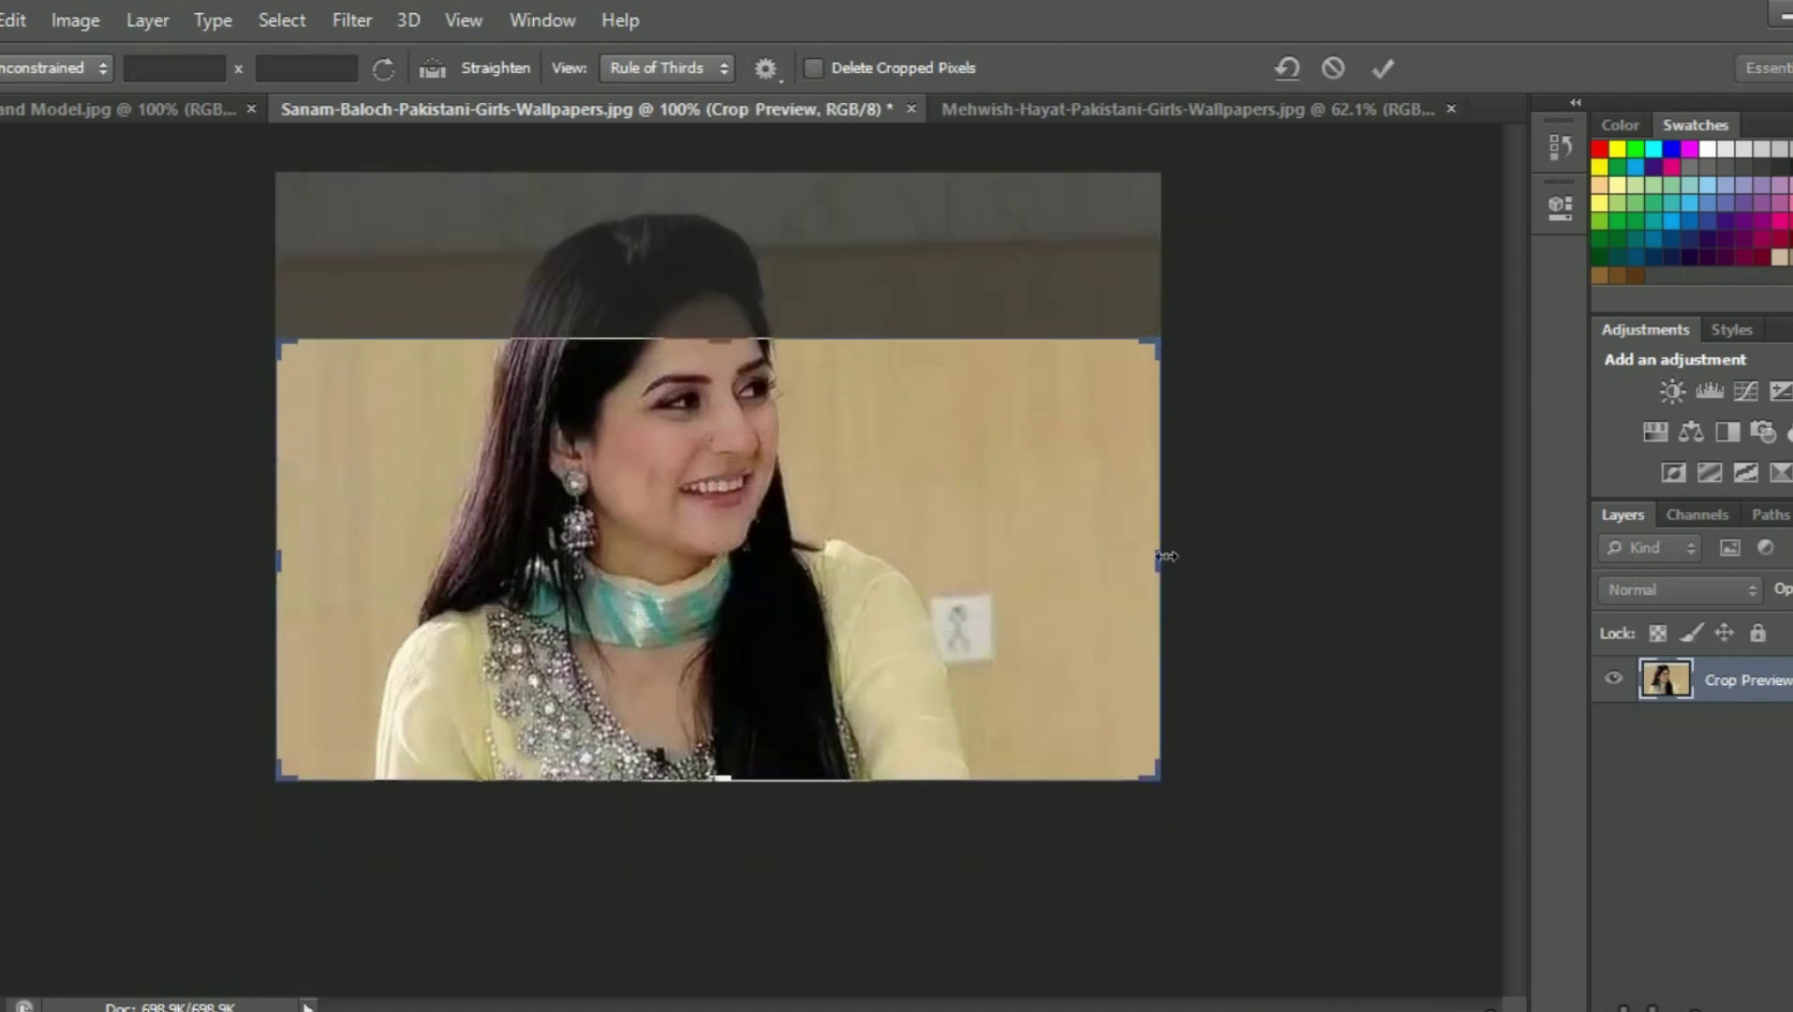
pyautogui.moveTo(1159, 560); pyautogui.dragTo(945, 573)
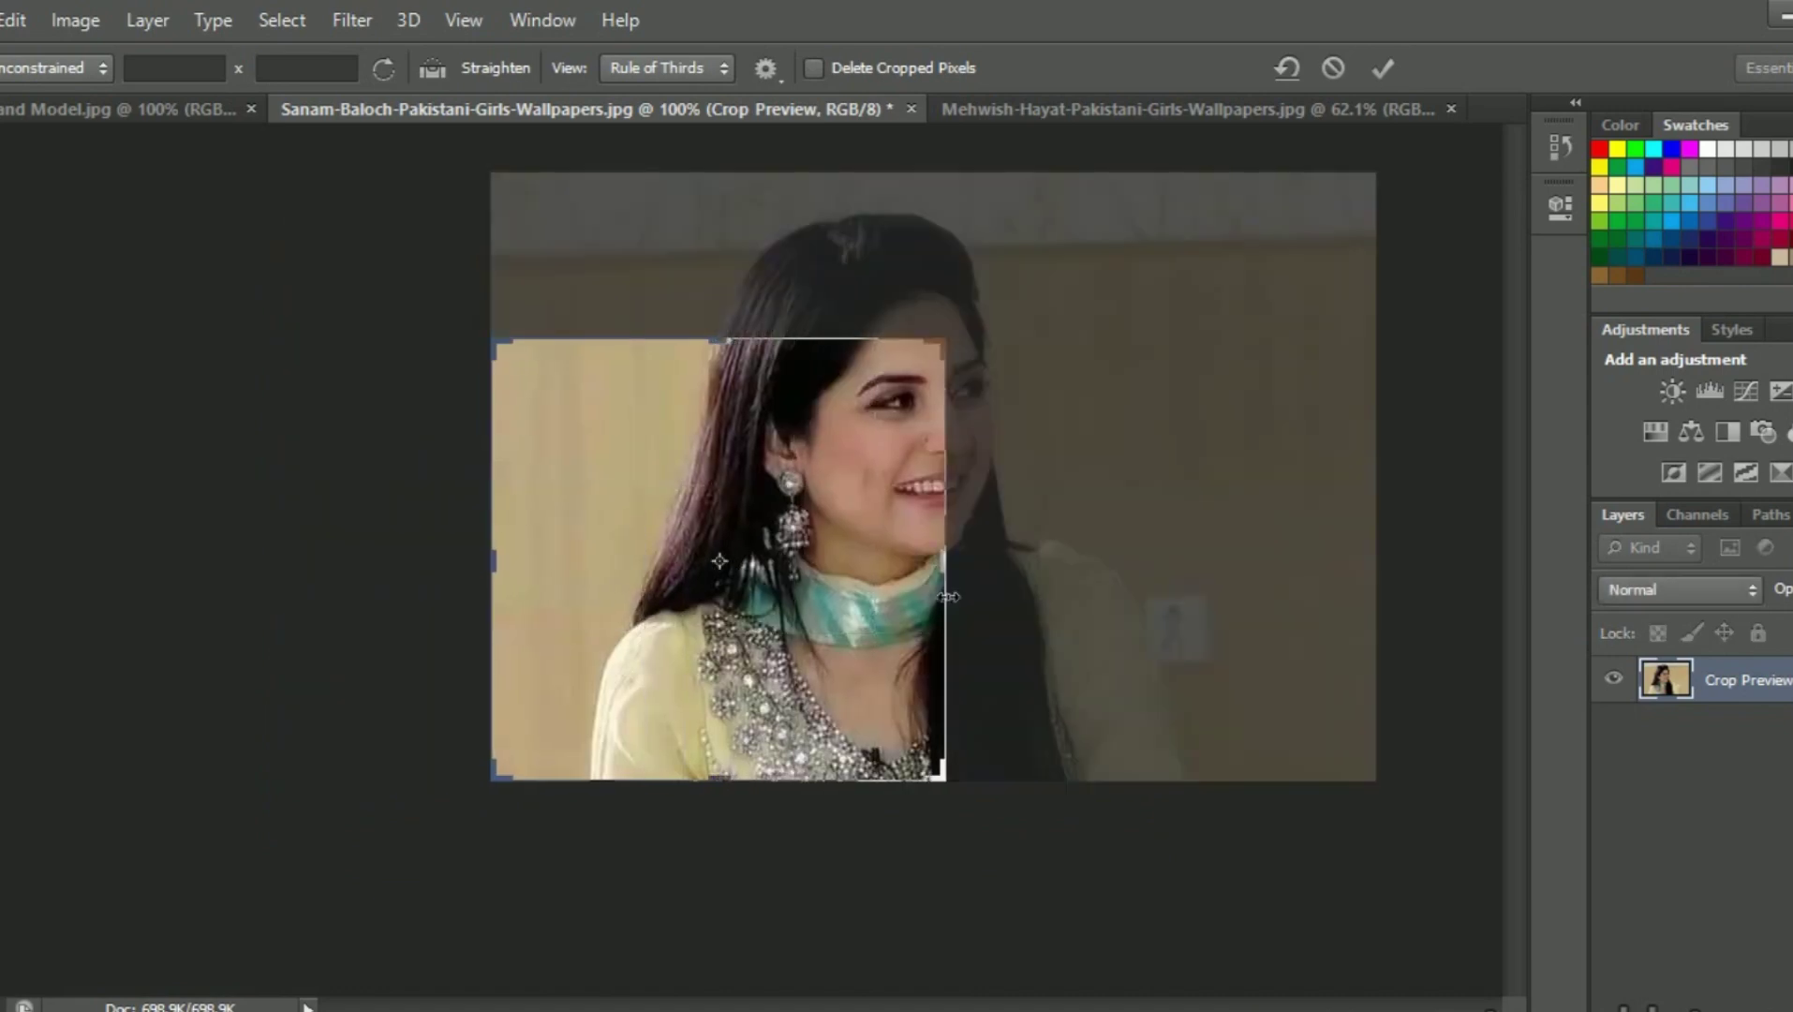
pyautogui.press('Return')
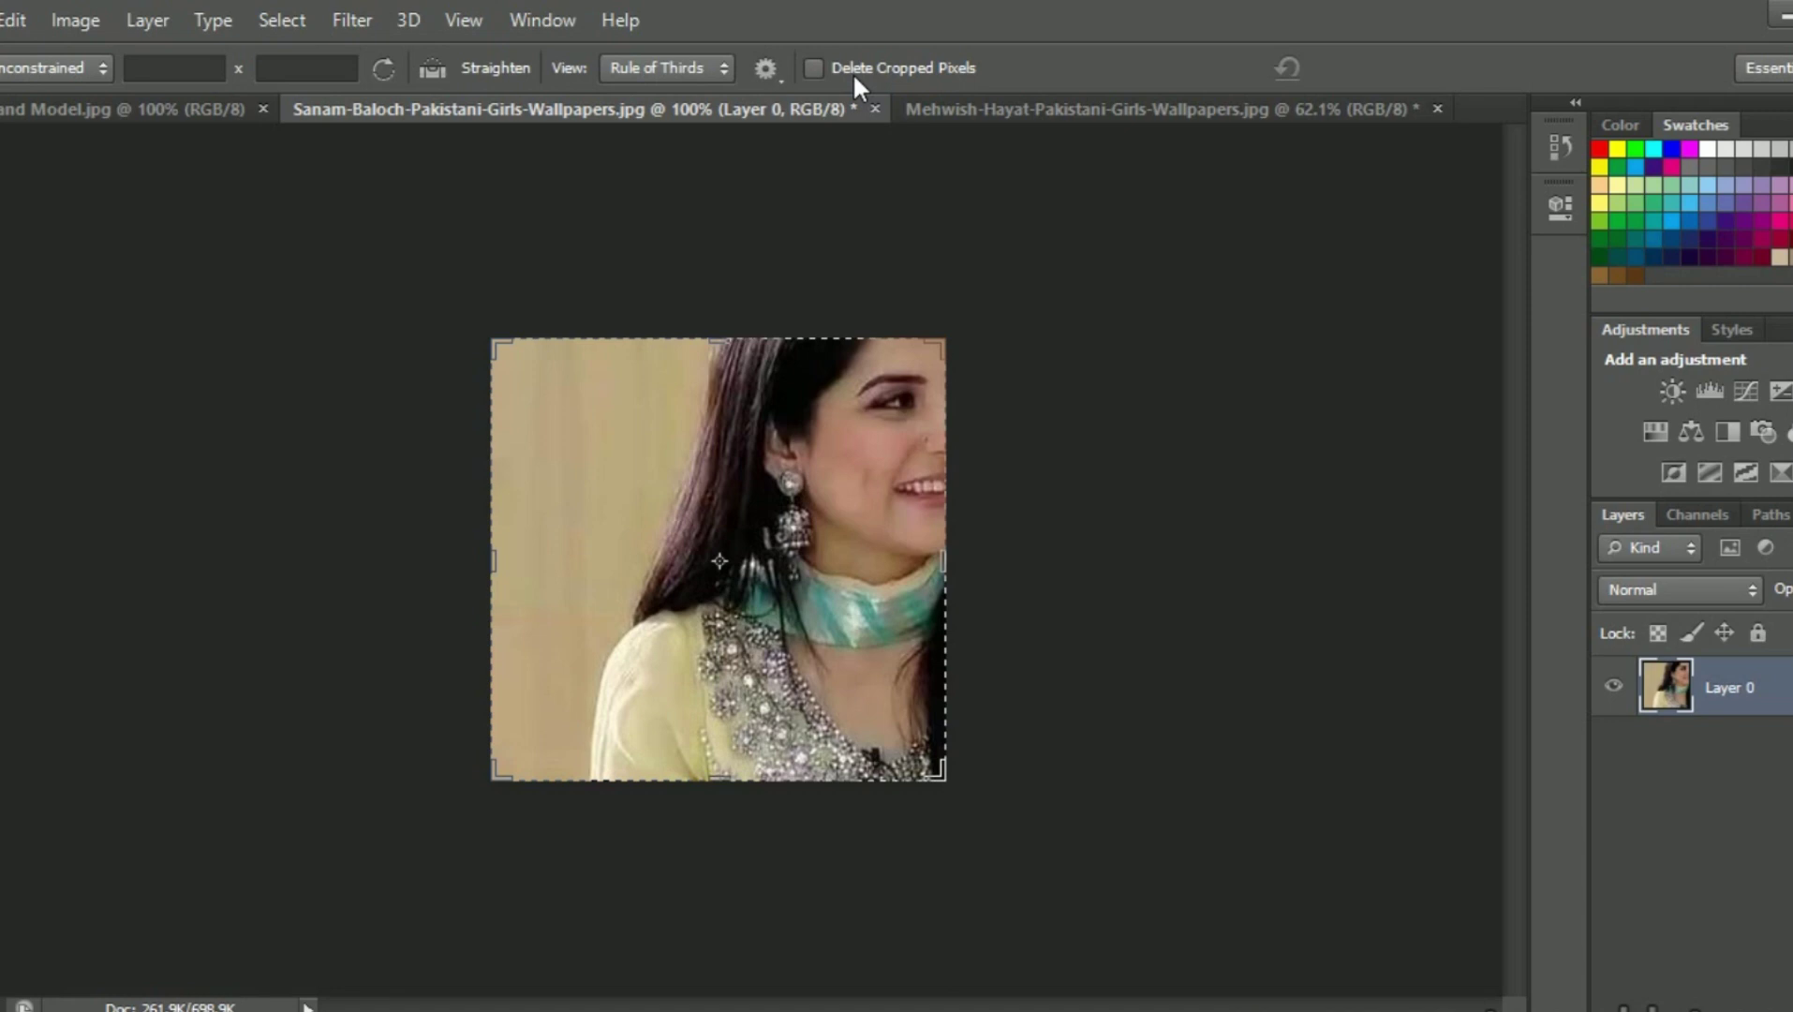
pyautogui.click(824, 72)
# - Undo to the full photo, review the Crop Shield colour, and start a crop preview
pyautogui.hotkey('ctrl', 'z')
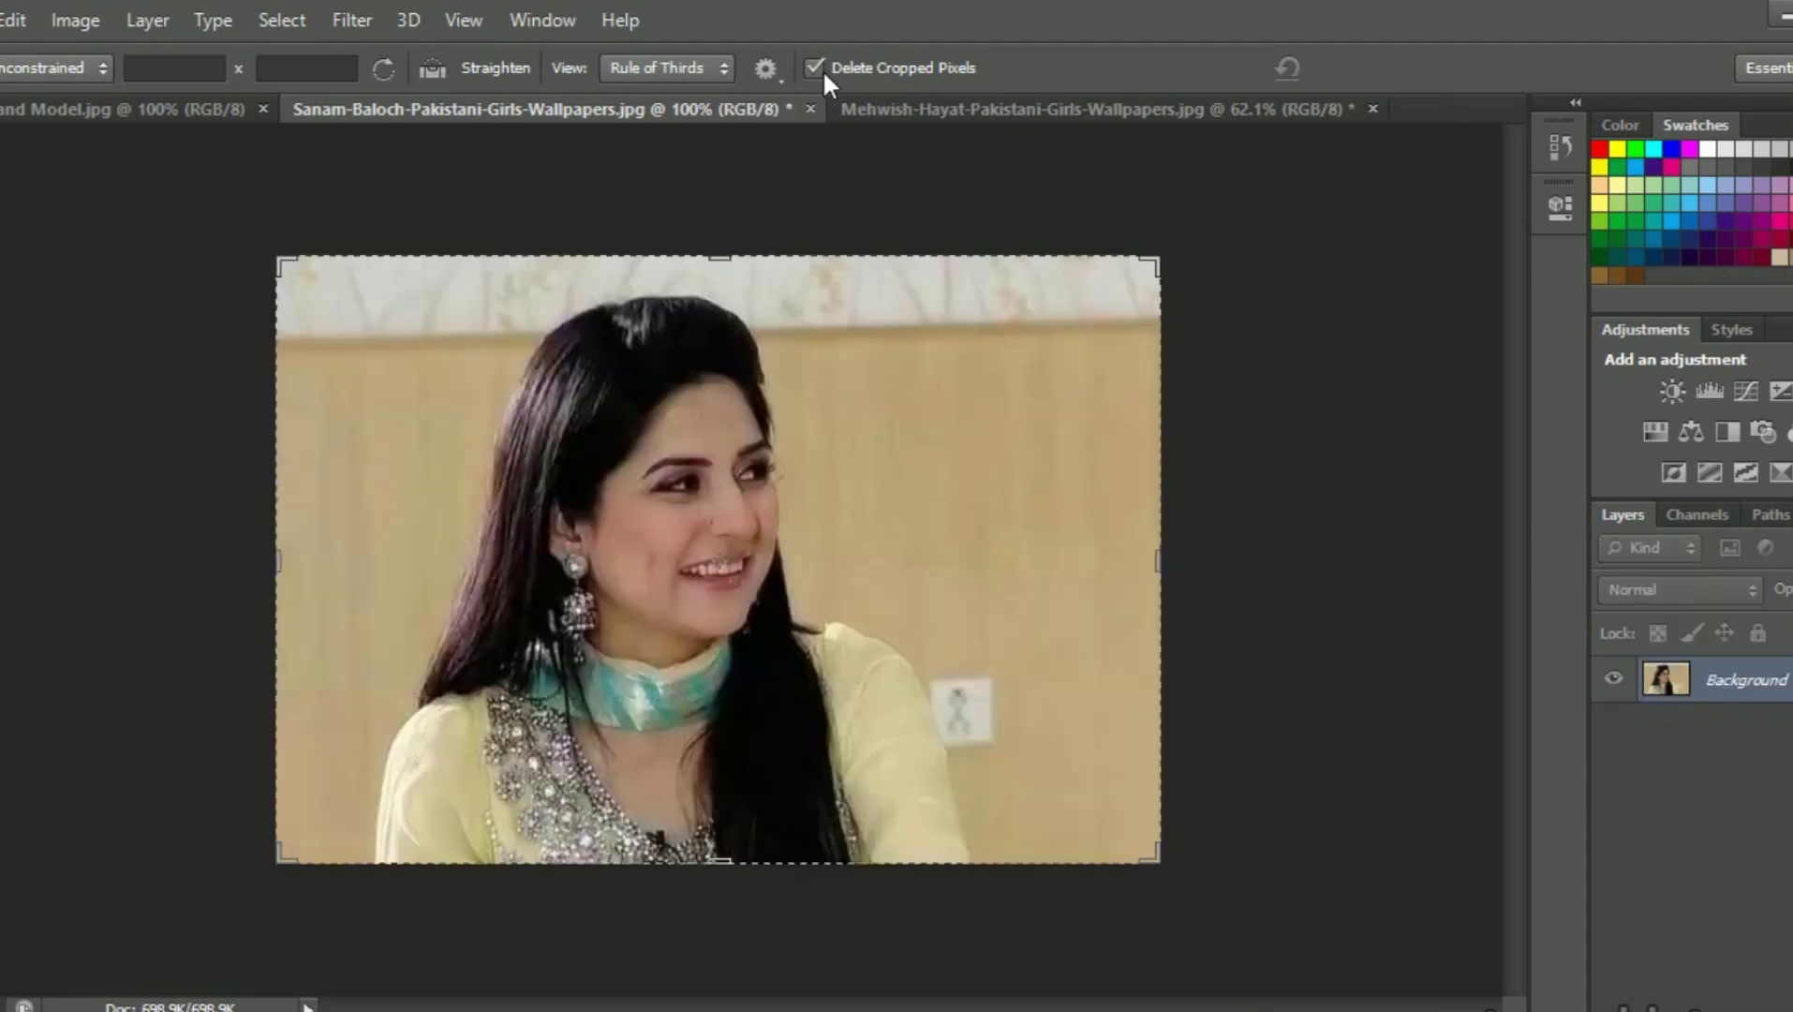
pyautogui.click(766, 67)
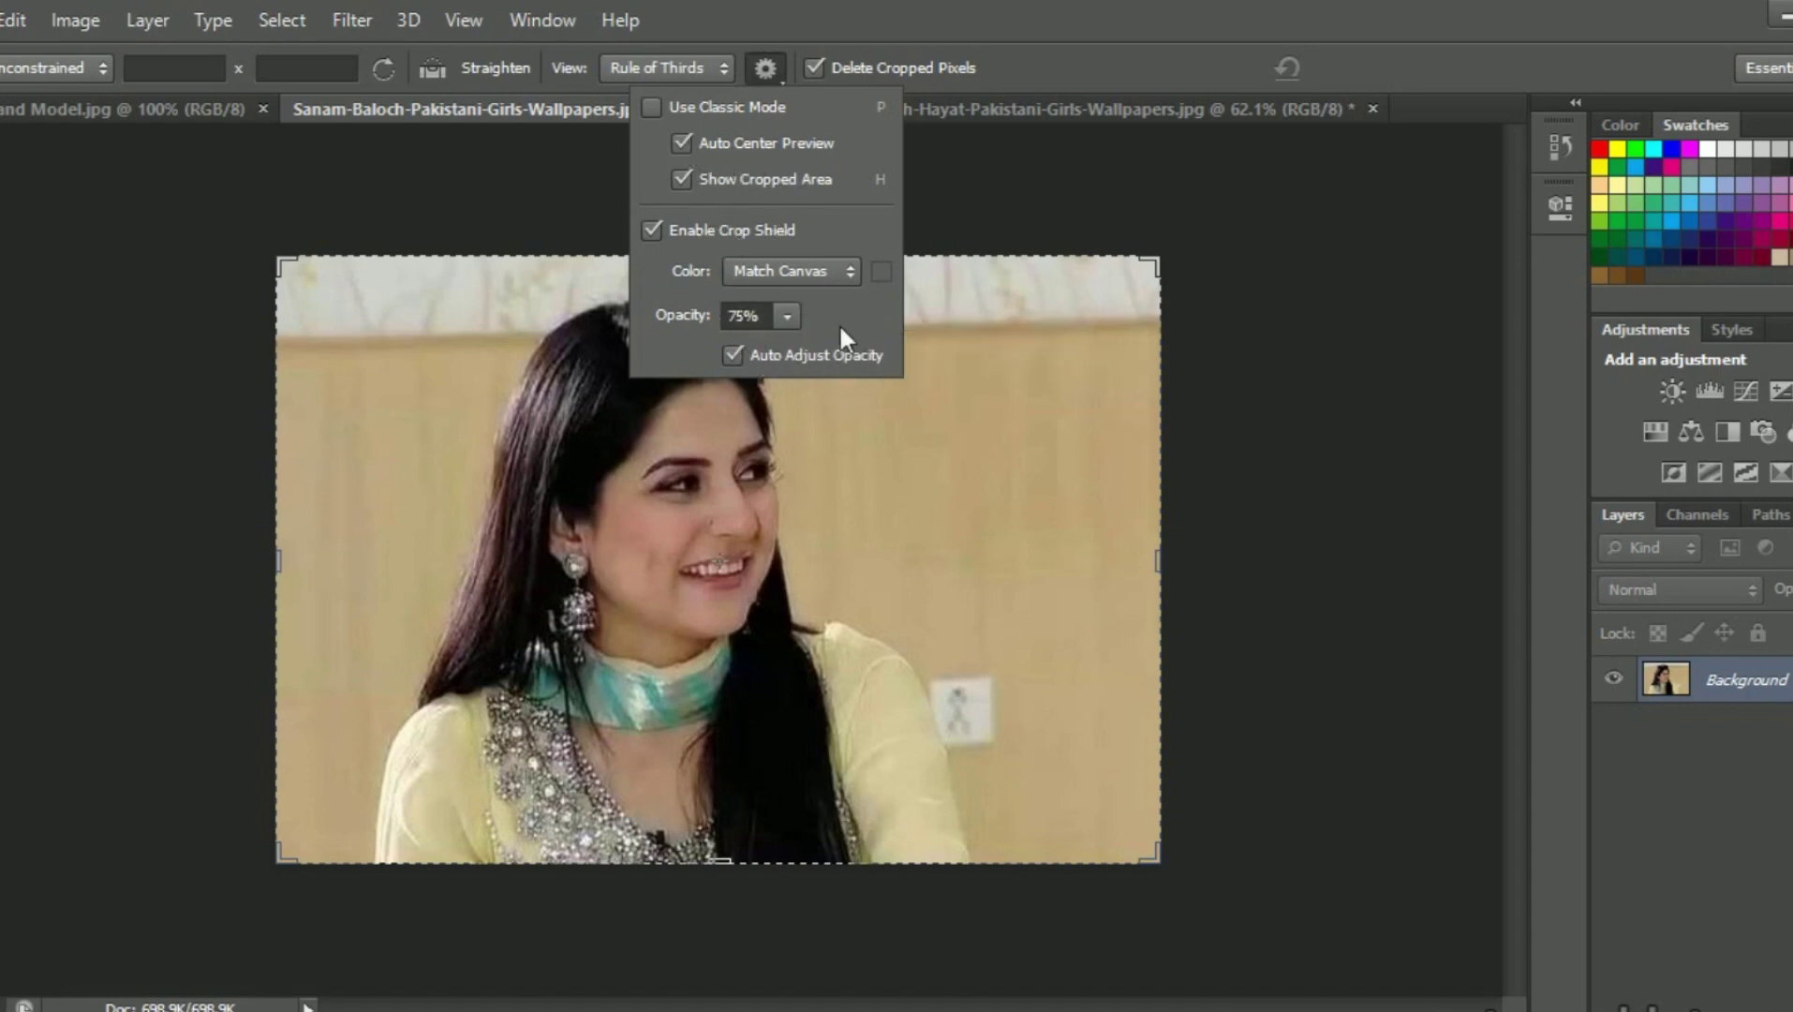
pyautogui.click(854, 271)
pyautogui.click(830, 568)
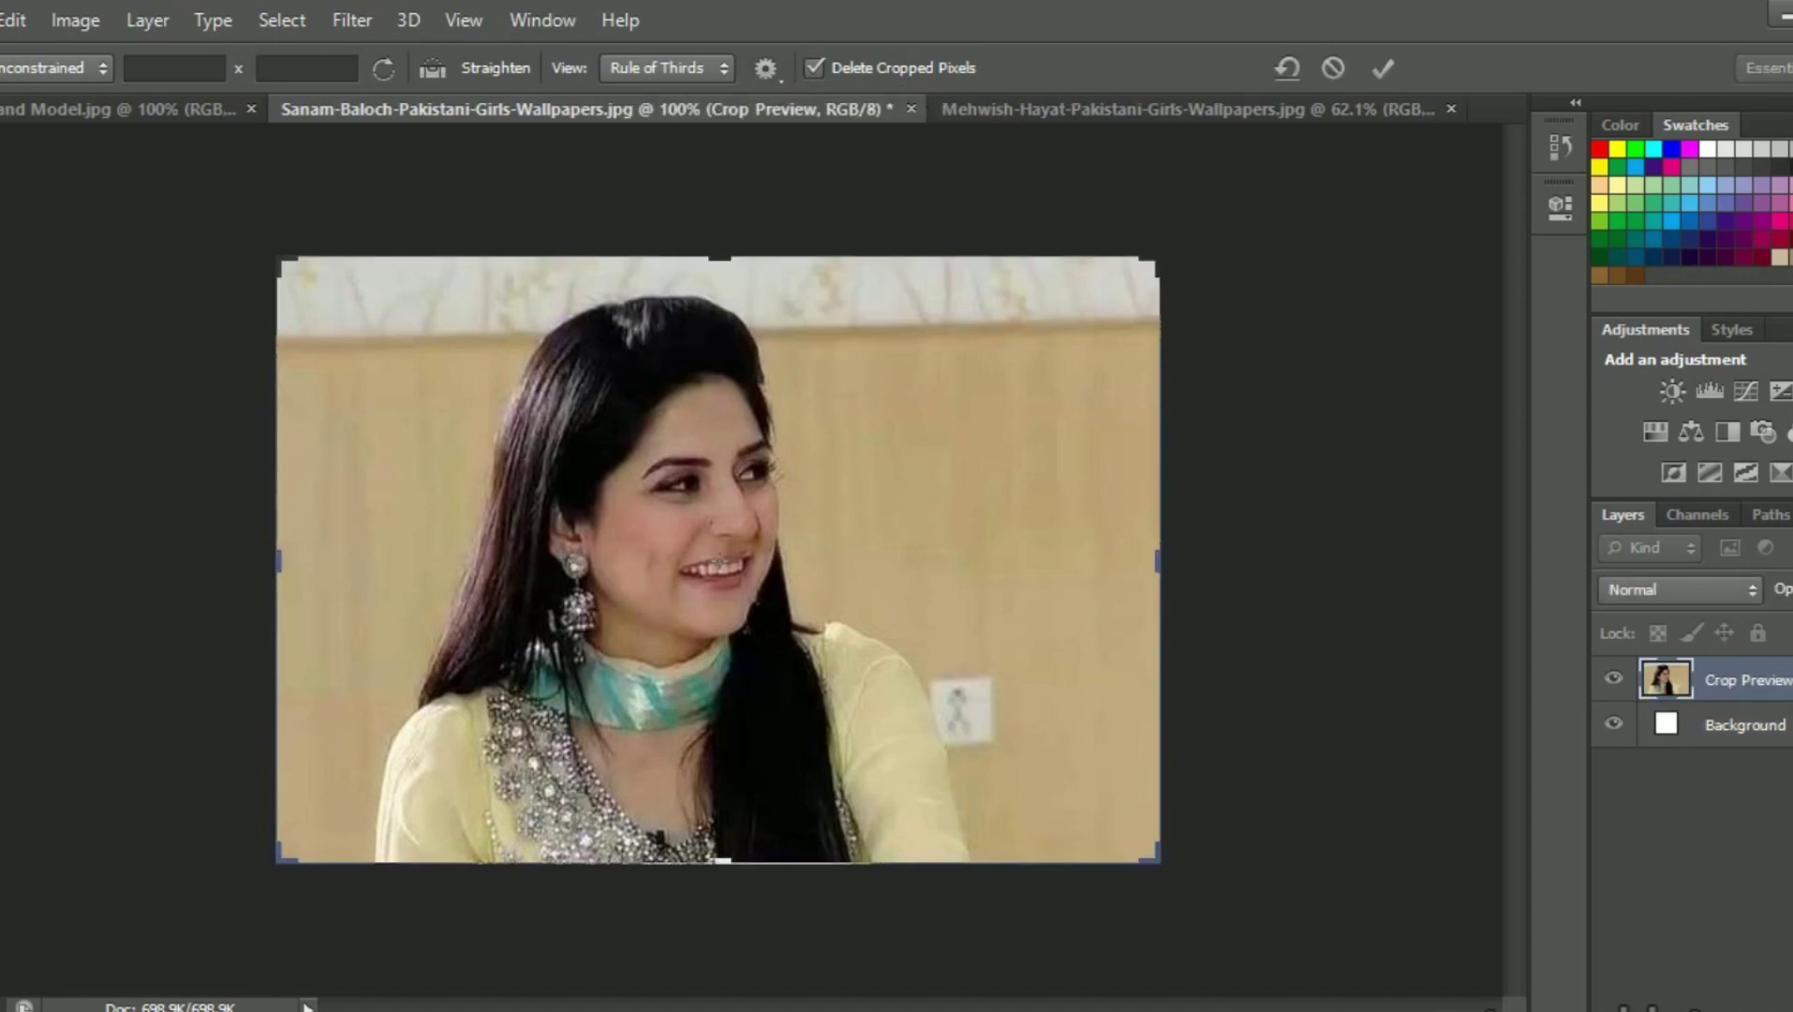
pyautogui.rightClick(2, 305)
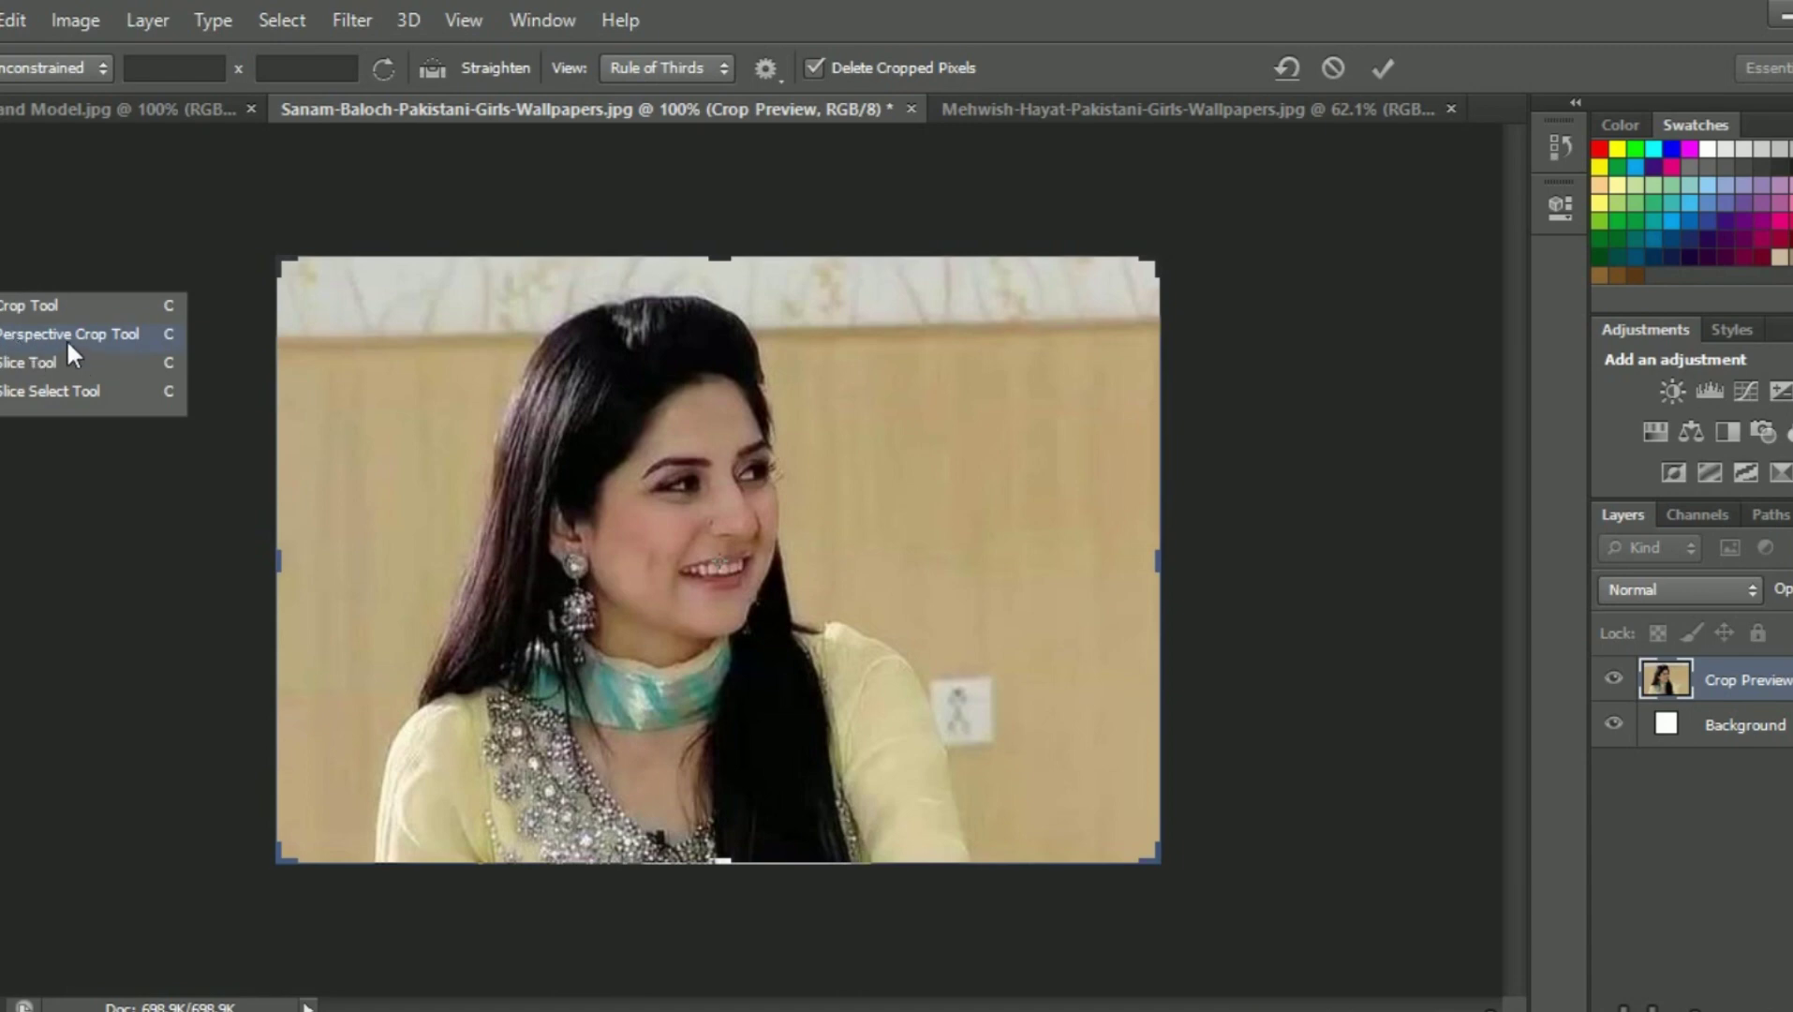
# - Apply a Perspective Crop over the face with the bottom-right corner skewed inward
pyautogui.click(65, 336)
pyautogui.click(741, 438)
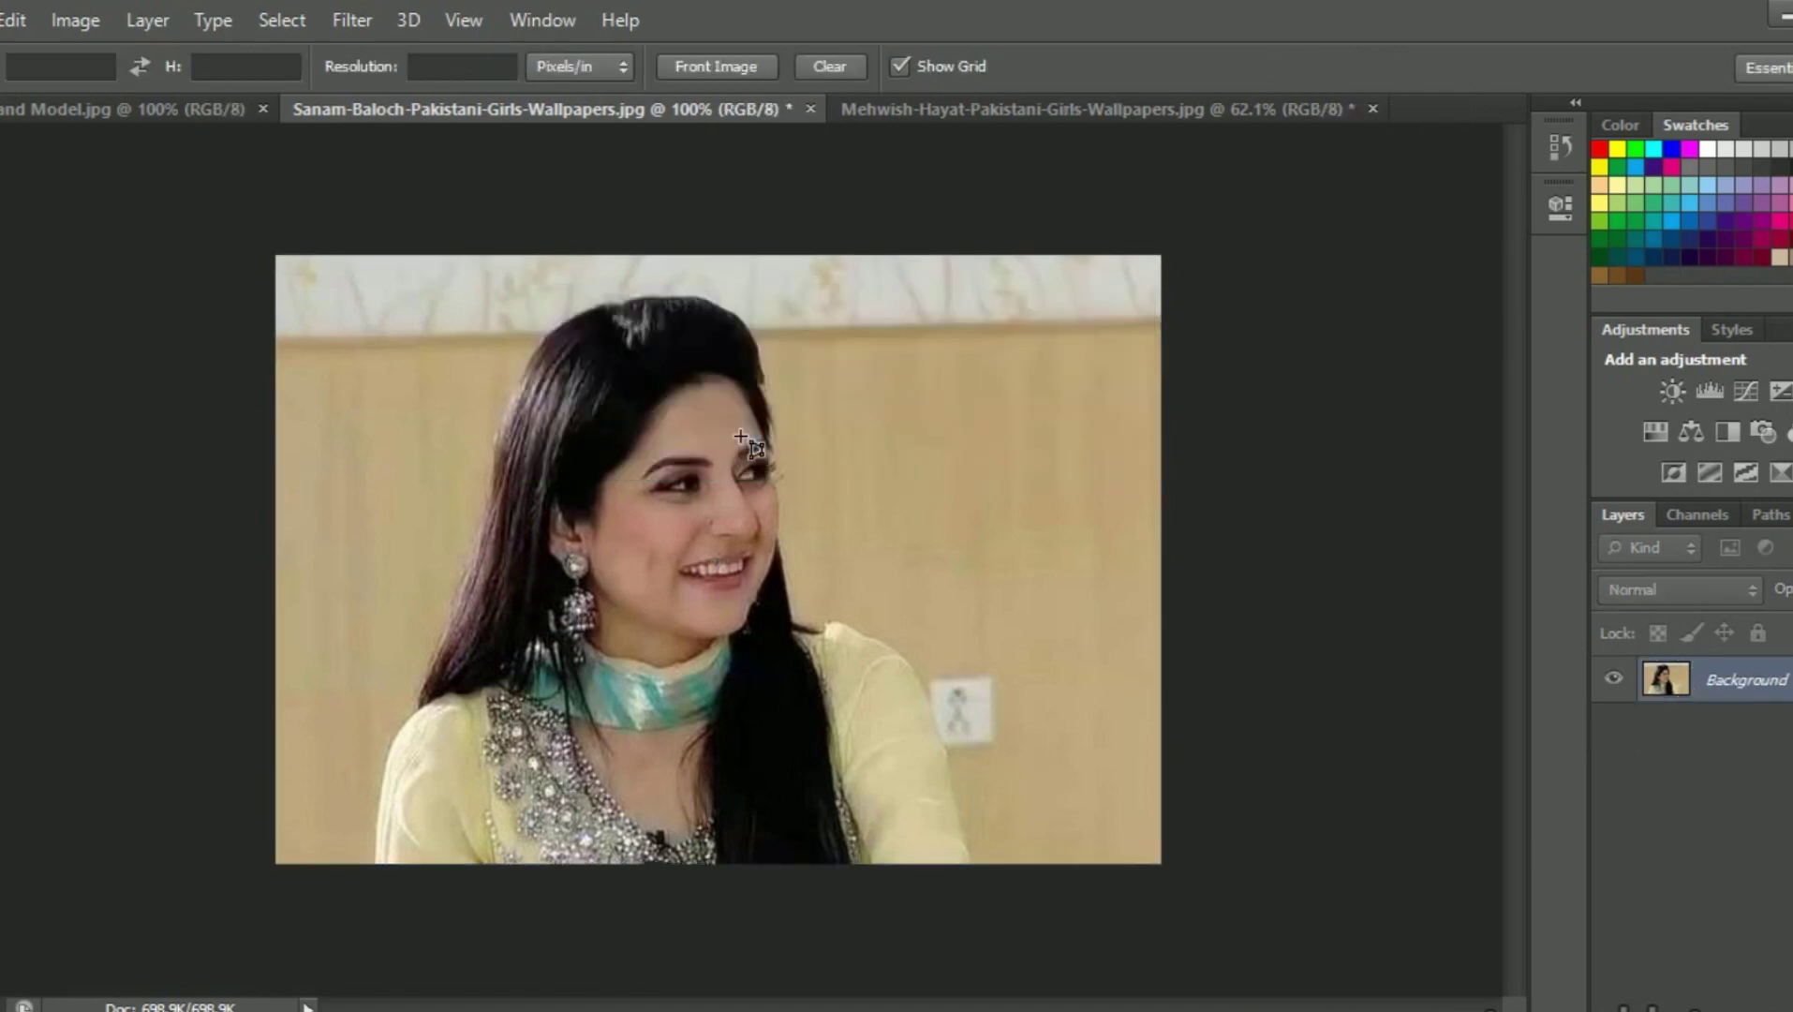
pyautogui.moveTo(491, 300); pyautogui.dragTo(823, 697)
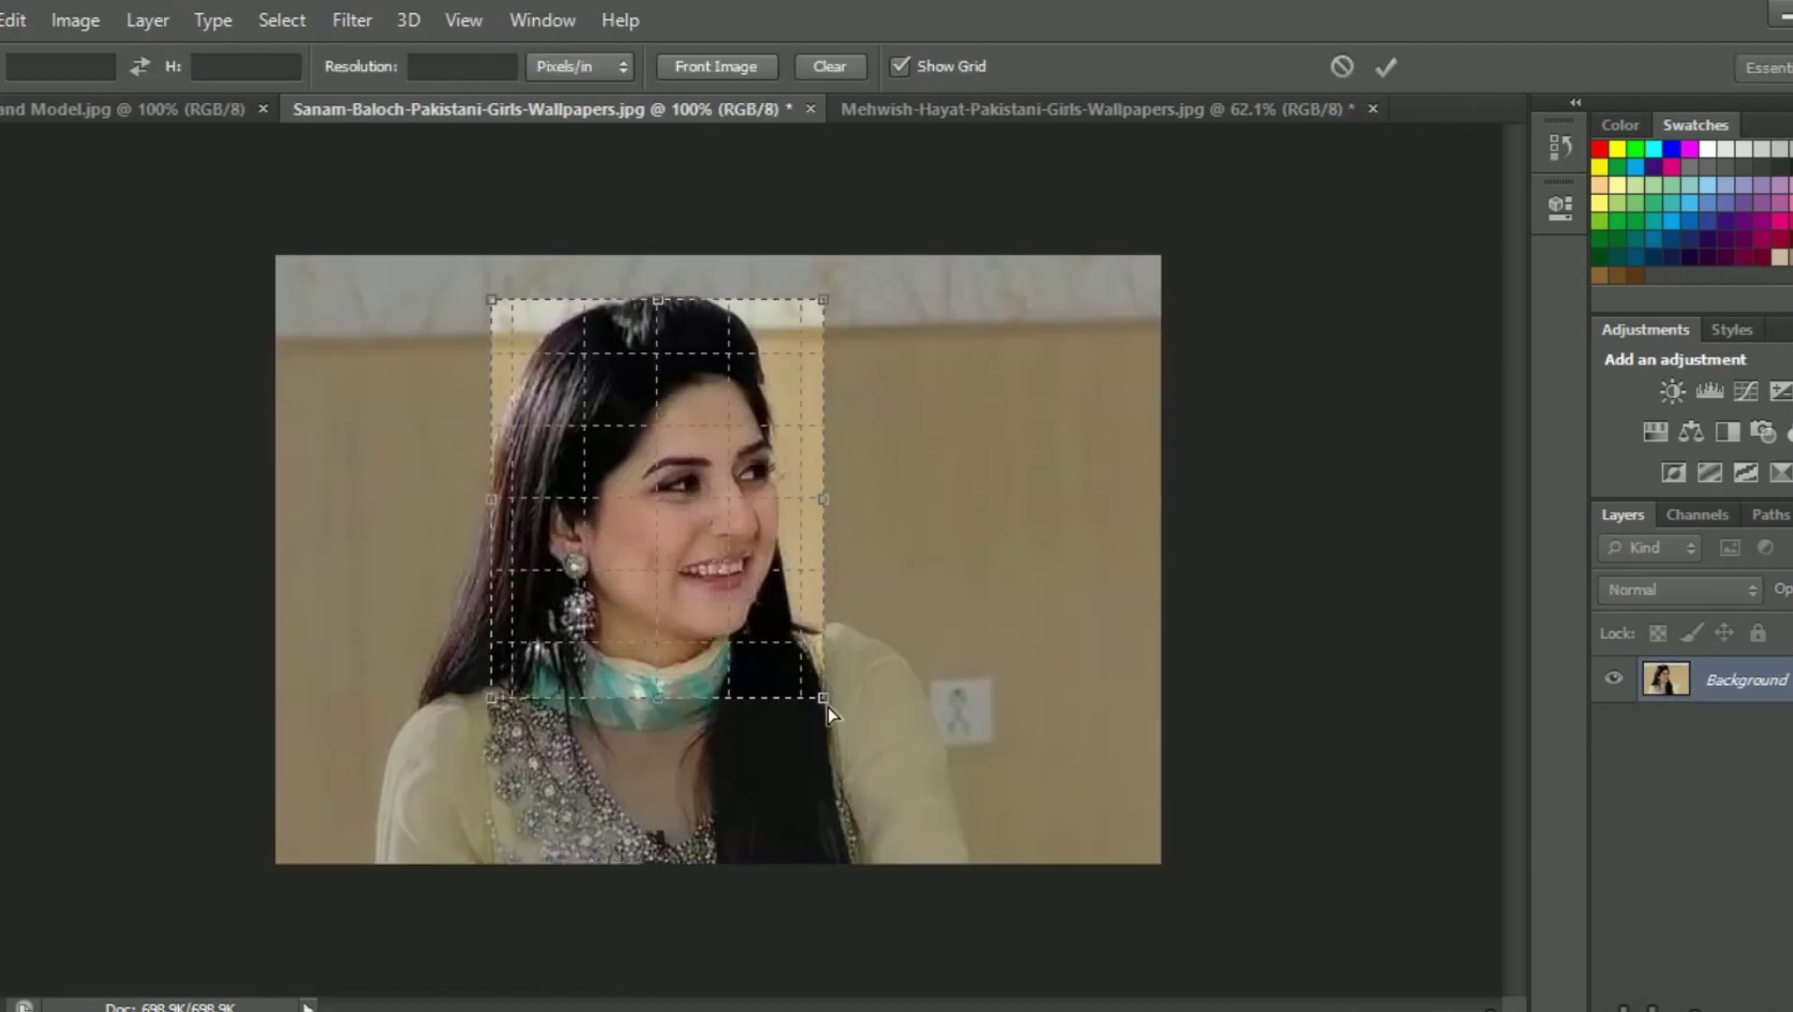
pyautogui.moveTo(823, 698); pyautogui.dragTo(606, 817)
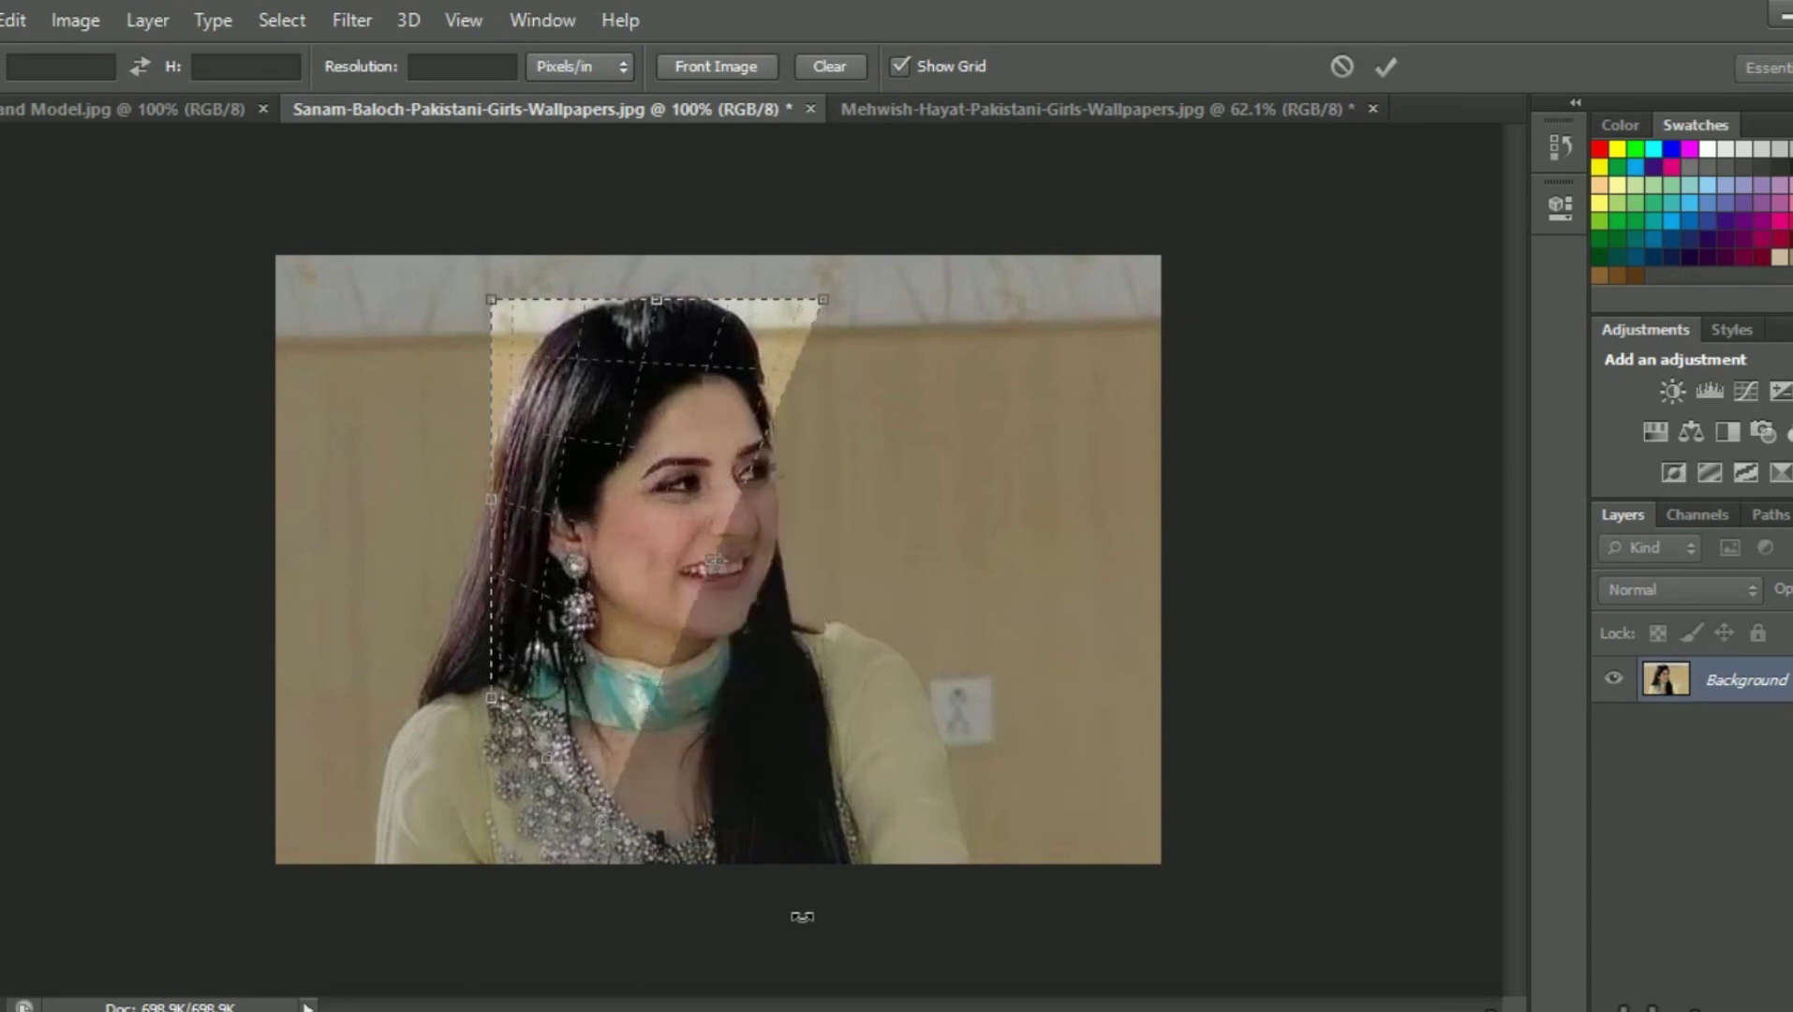
pyautogui.press('Return')
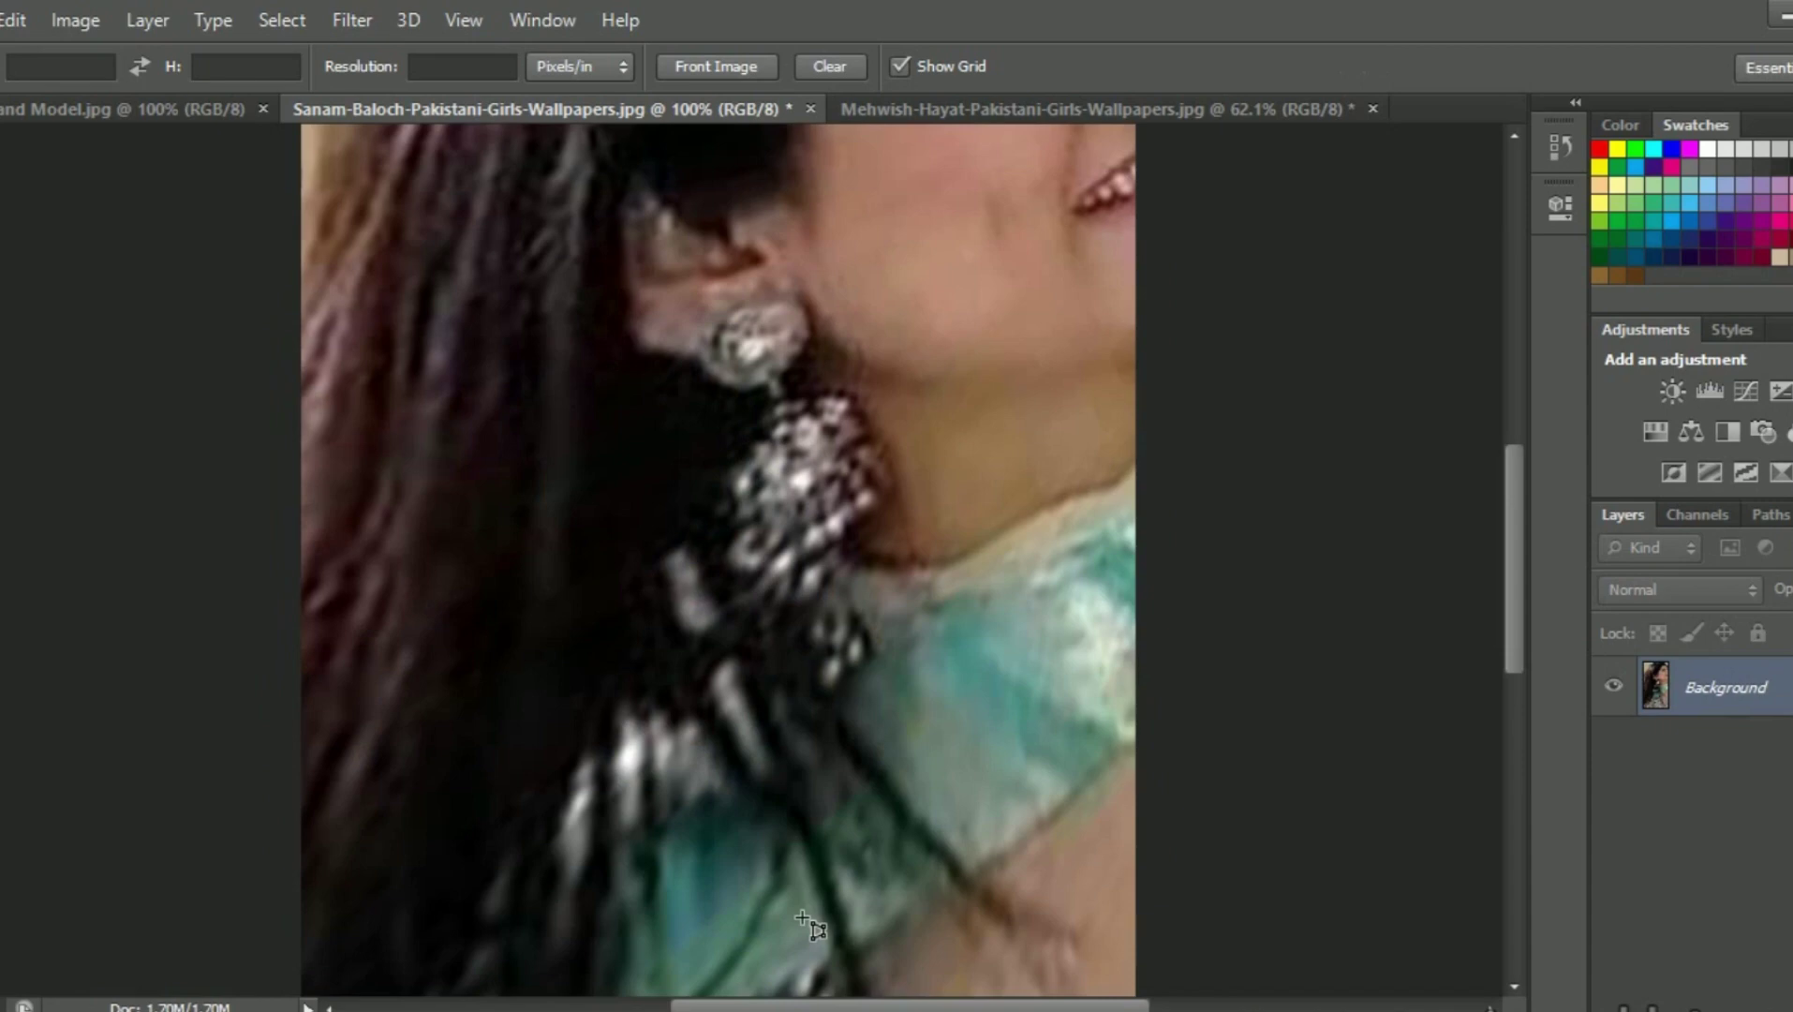
# - Inspect the close-up face crop, then undo it back to the full portrait
pyautogui.scroll(3, 928, 787)
pyautogui.scroll(3, 947, 774)
pyautogui.scroll(4, 944, 768)
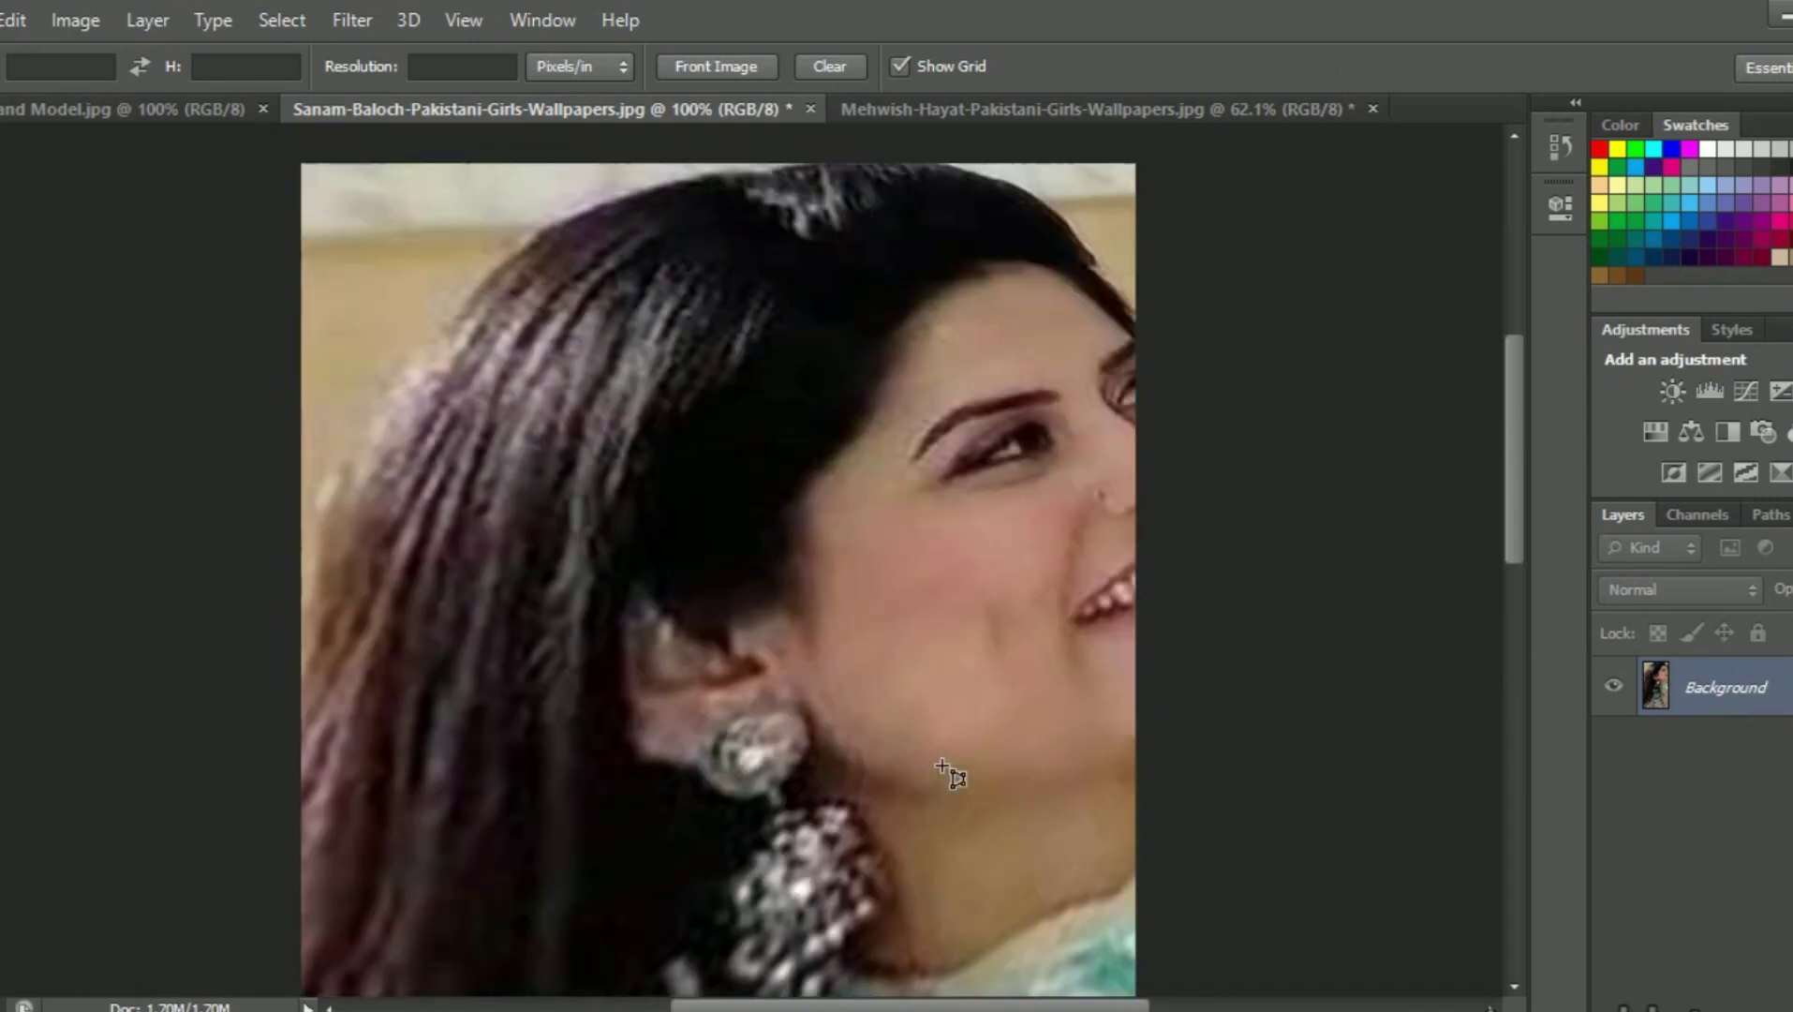
pyautogui.scroll(3, 944, 769)
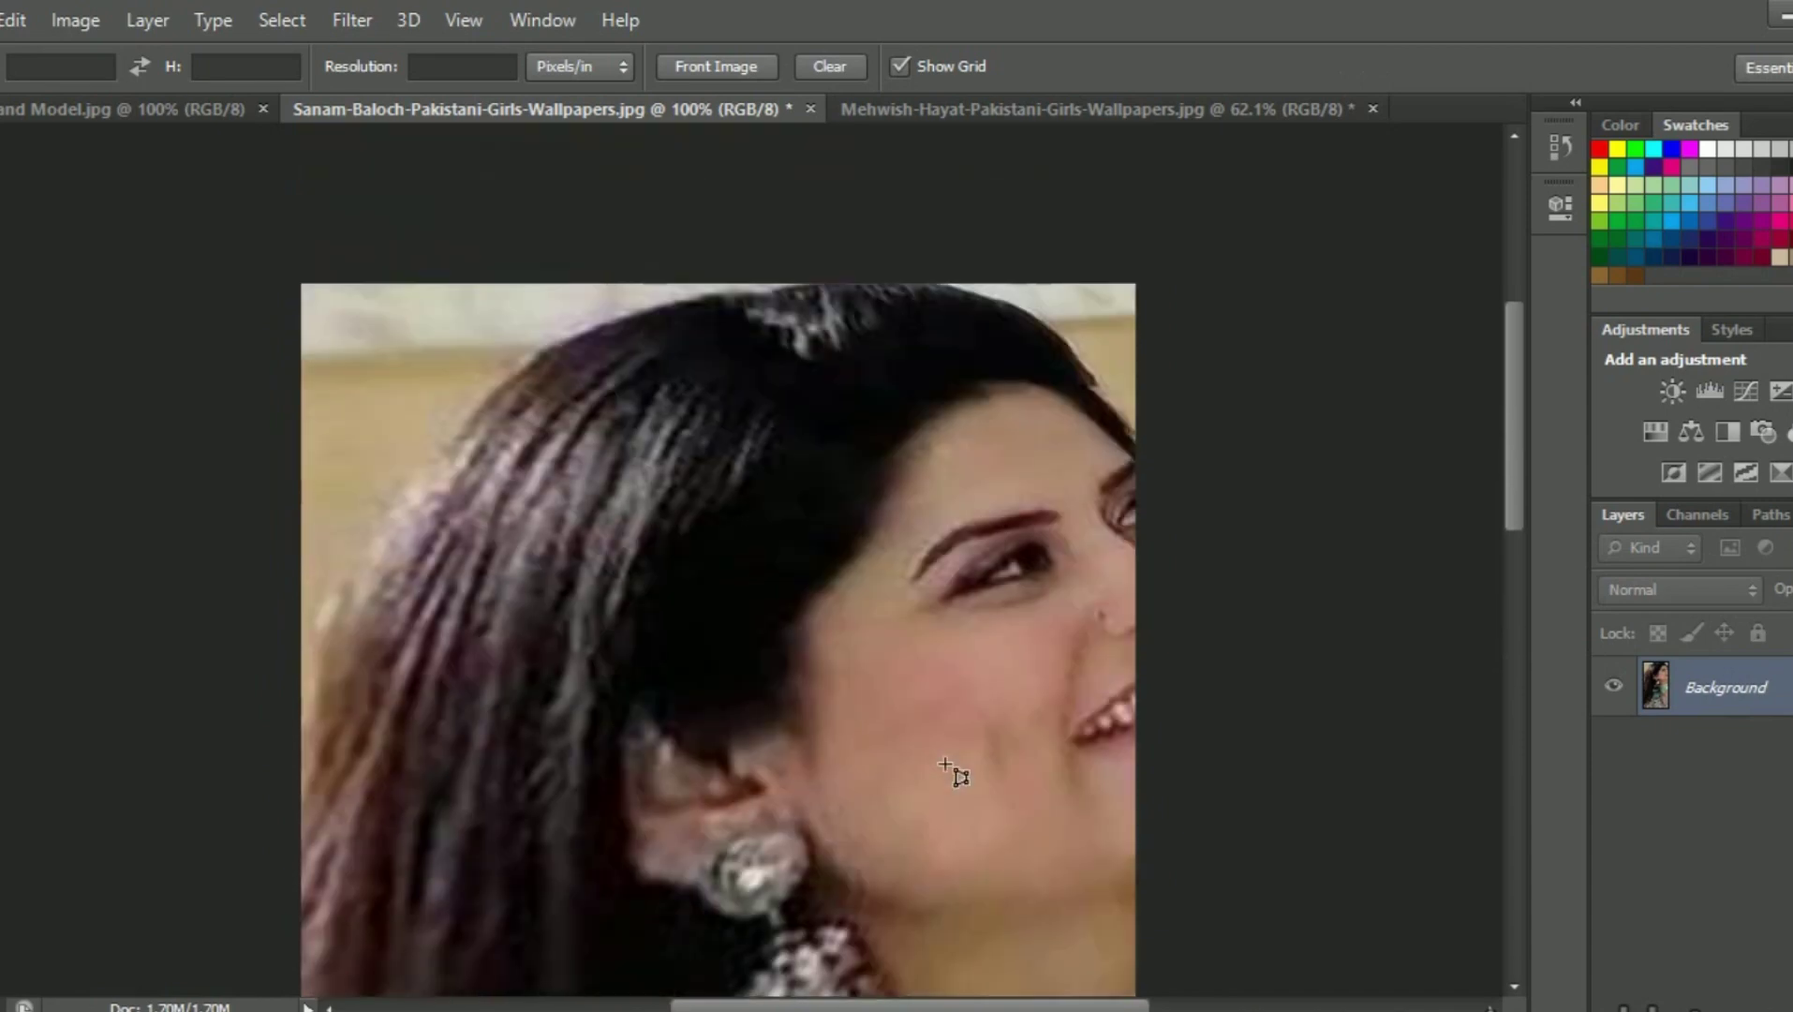
pyautogui.scroll(-3, 946, 770)
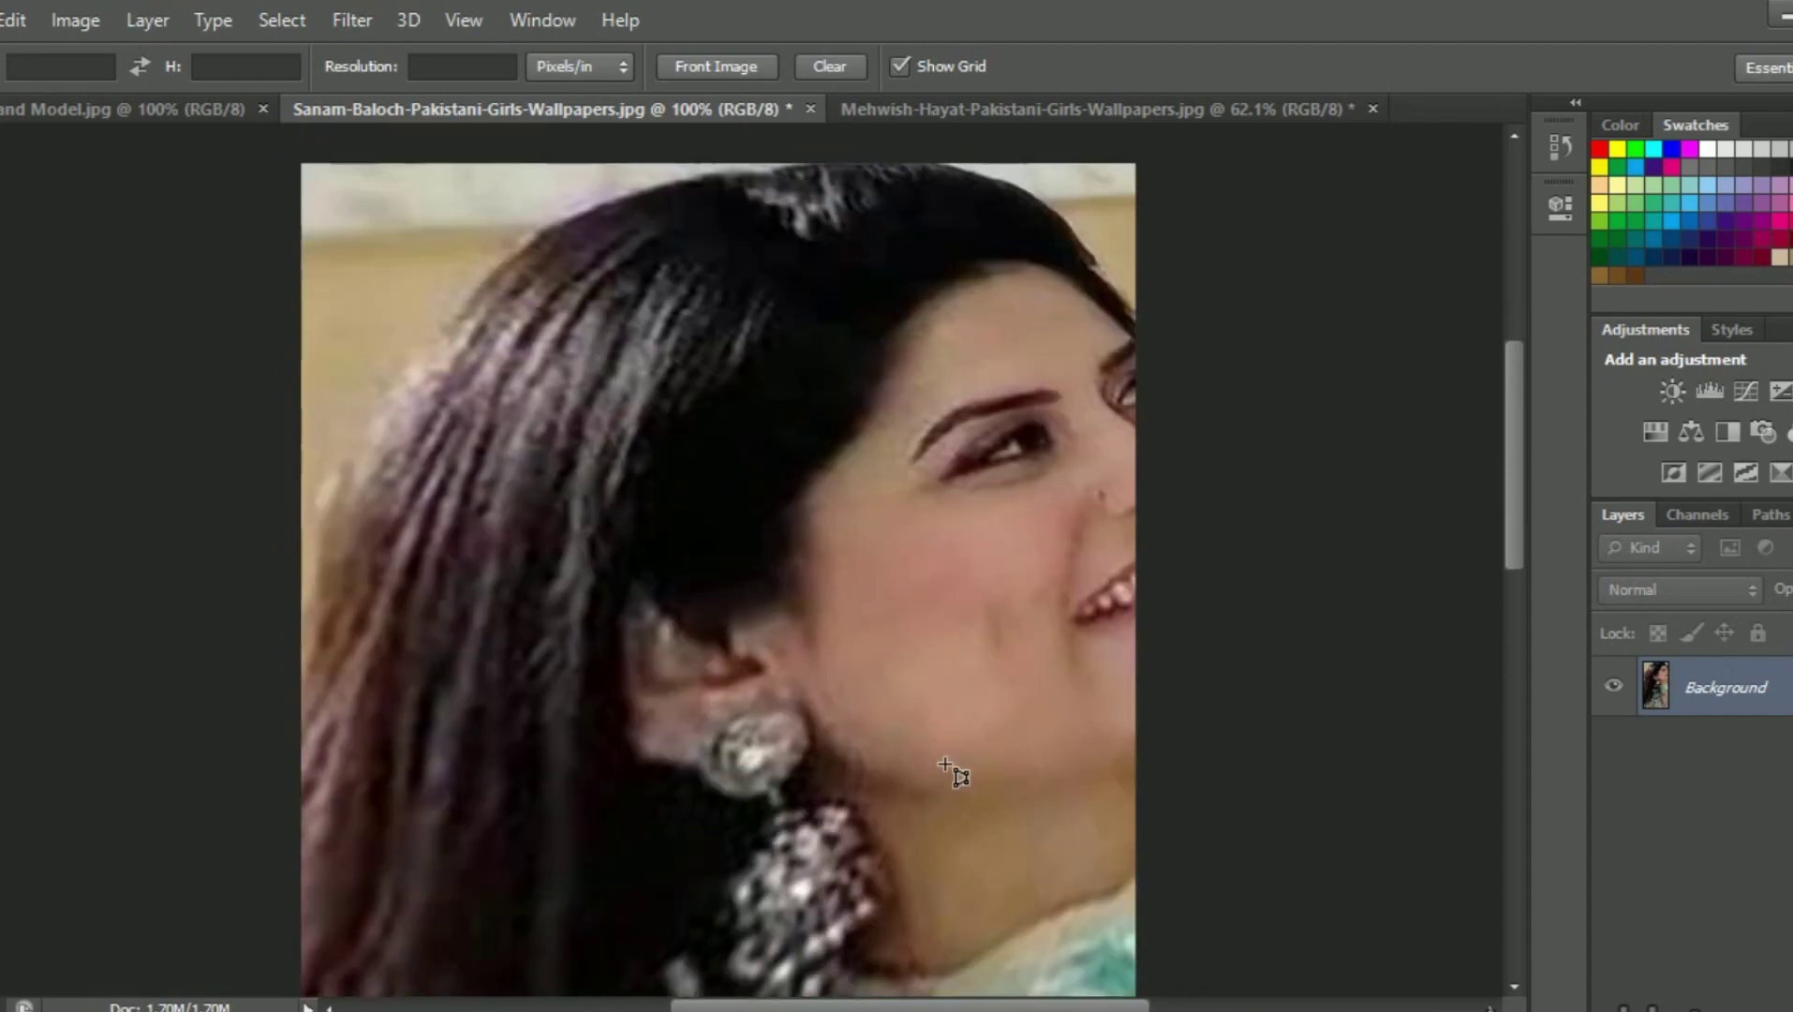
pyautogui.scroll(-6, 947, 770)
pyautogui.scroll(-3, 946, 771)
pyautogui.scroll(3, 946, 770)
pyautogui.scroll(3, 946, 770)
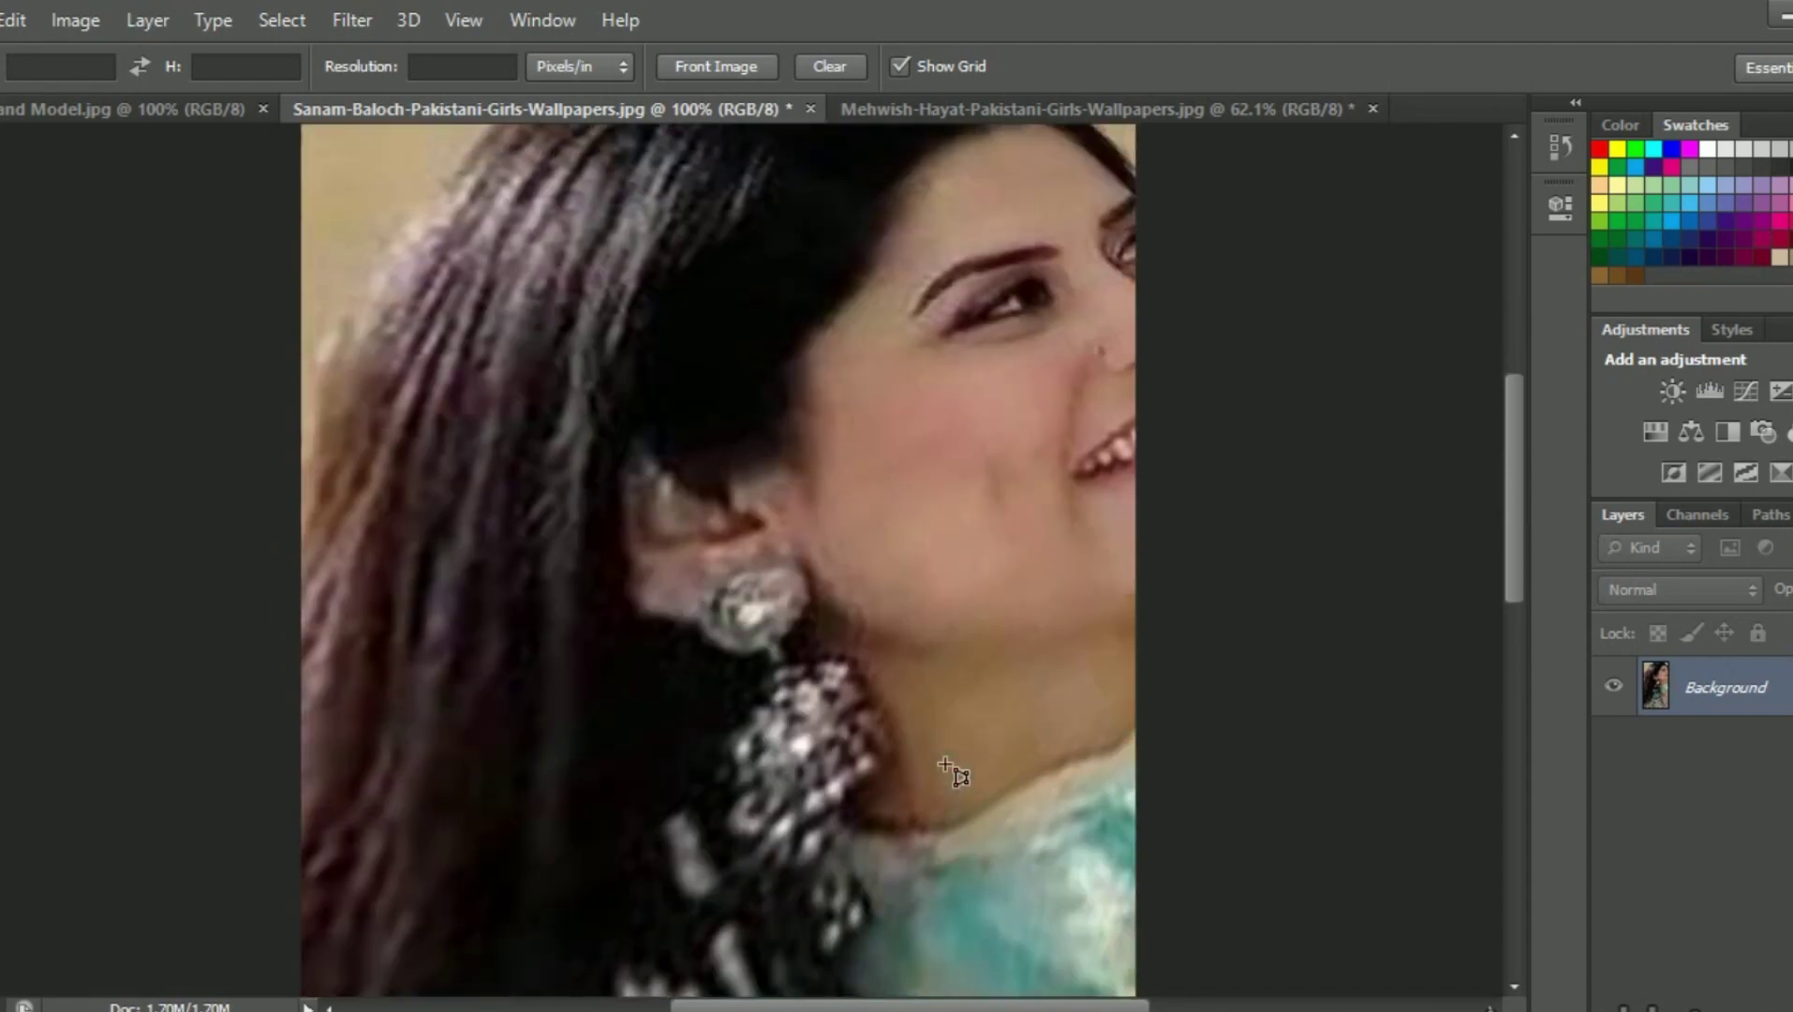
pyautogui.scroll(3, 946, 770)
pyautogui.scroll(3, 946, 770)
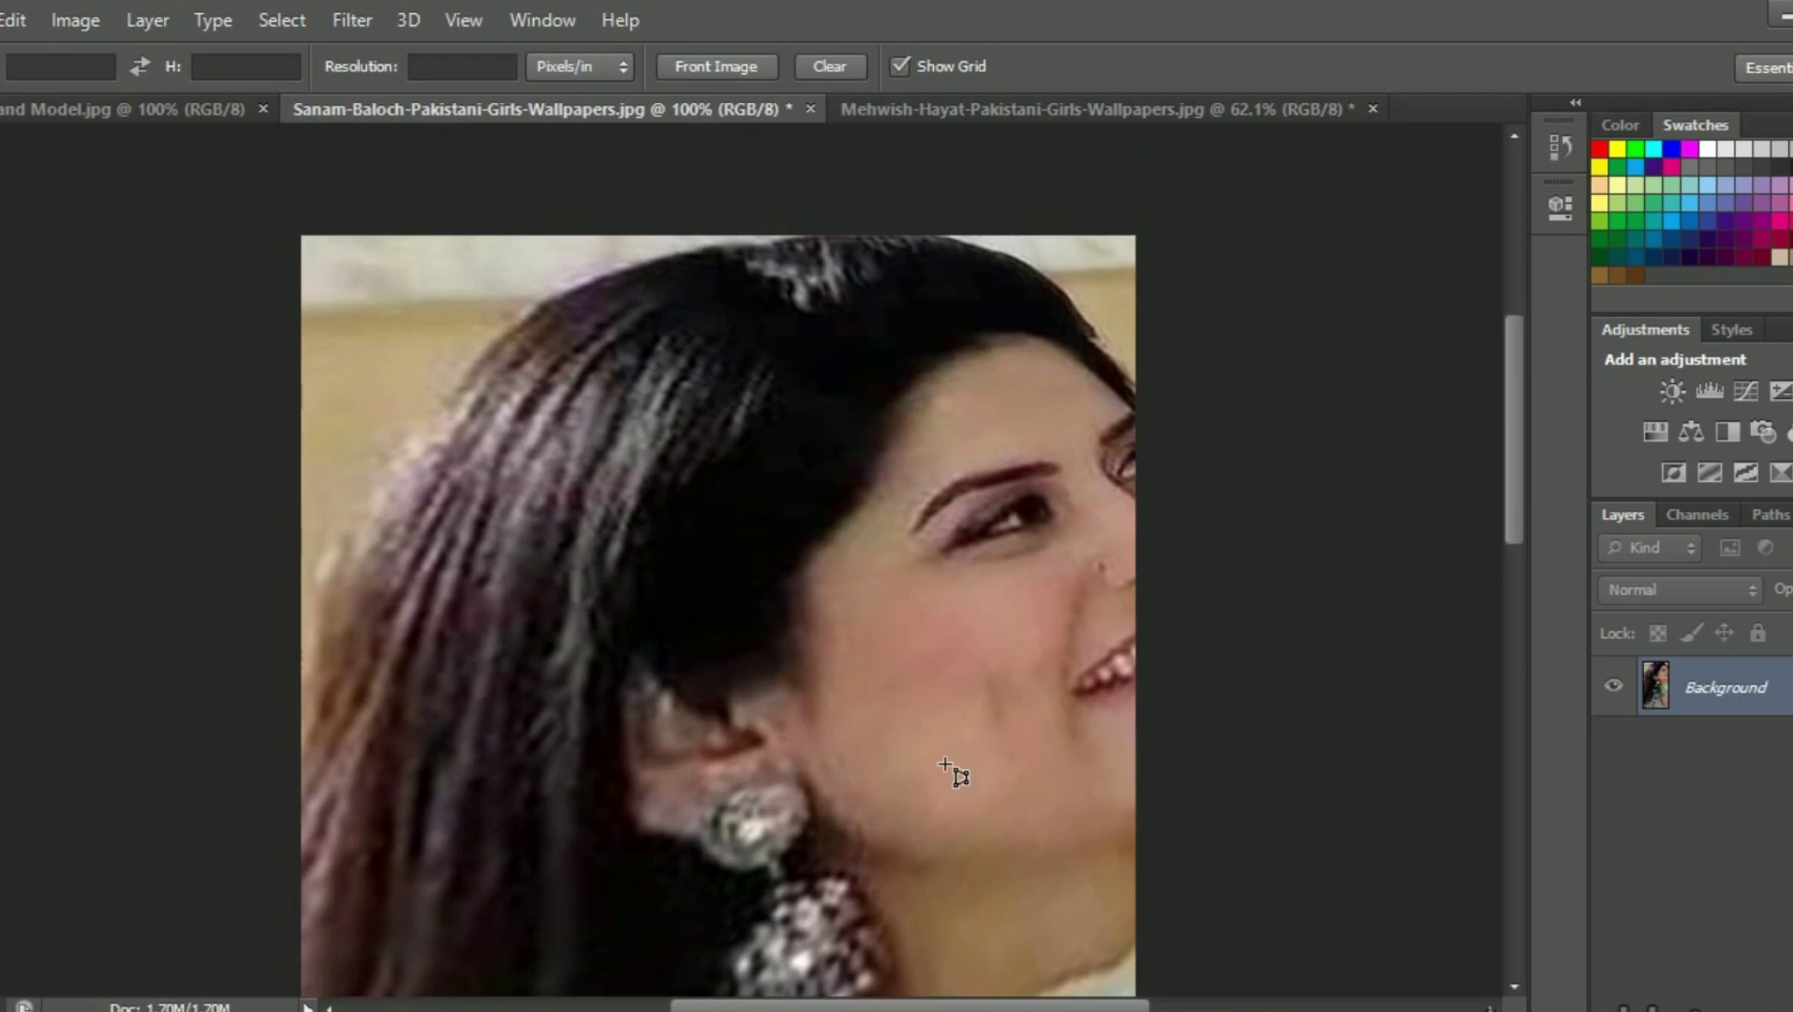
pyautogui.hotkey('ctrl', 'z')
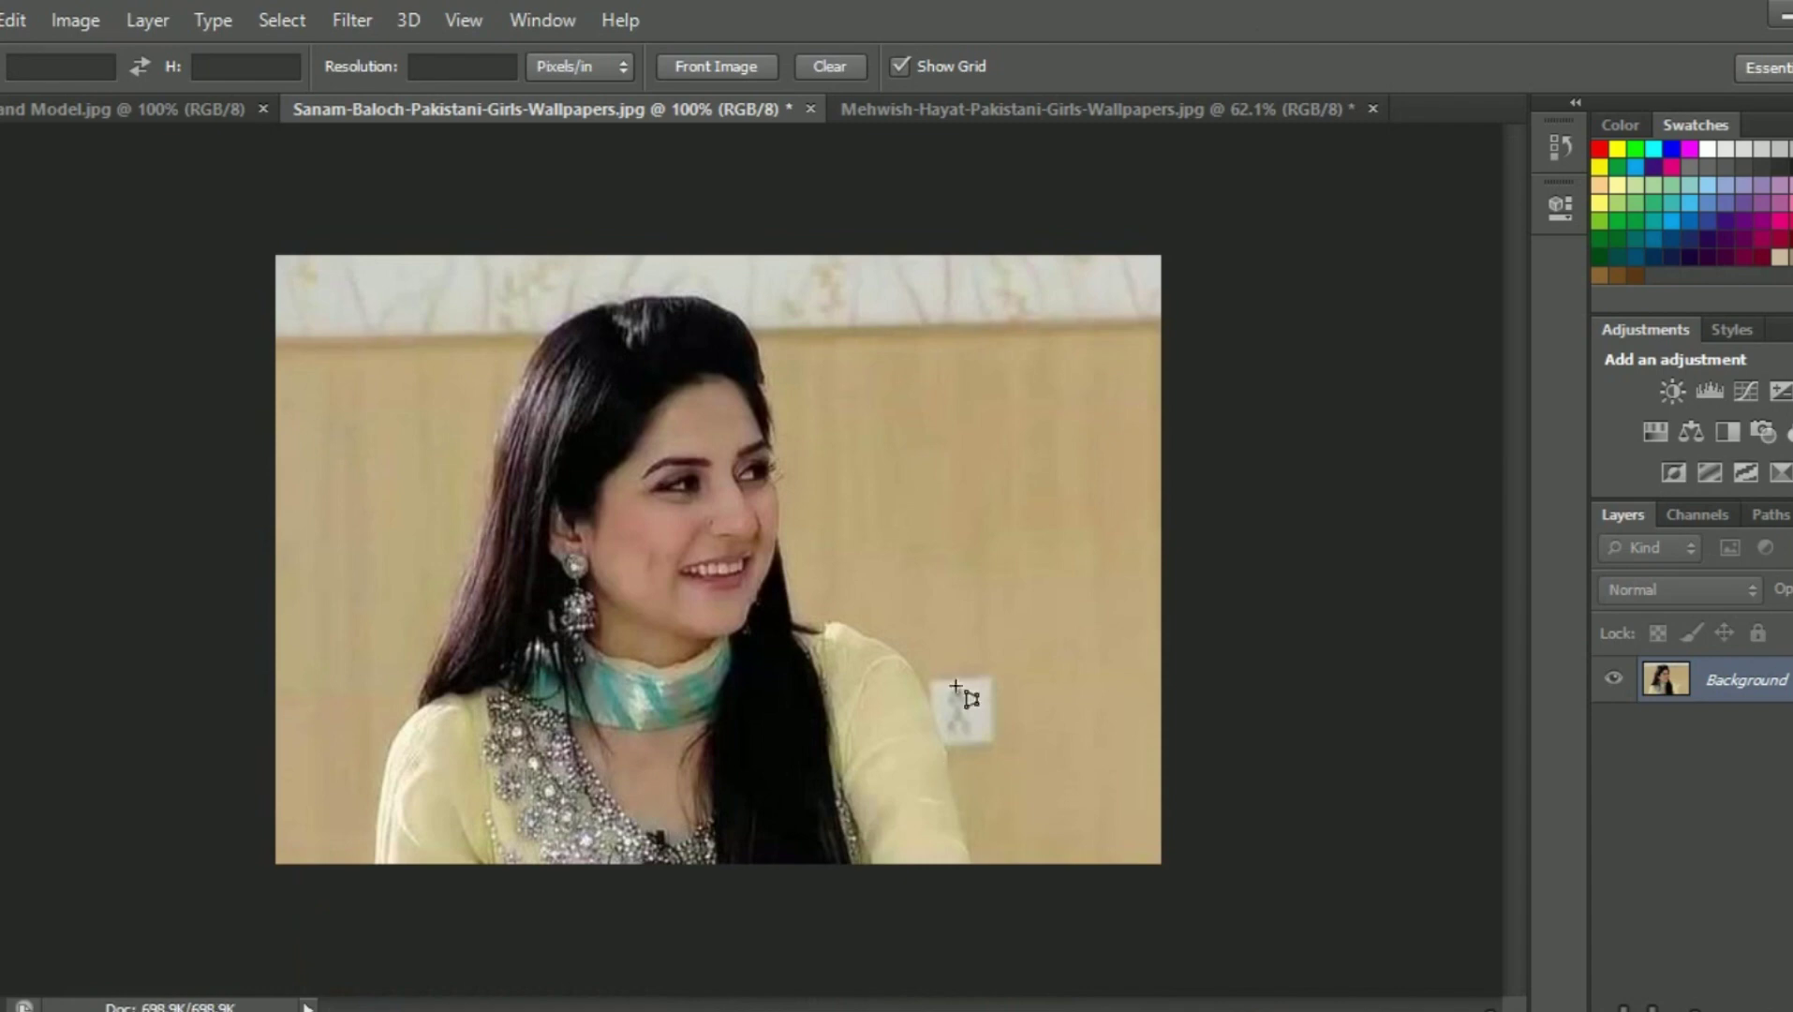
# - Switch to the Mehwish-Hayat portrait, apply a face-and-chest crop, and undo it
pyautogui.click(1106, 105)
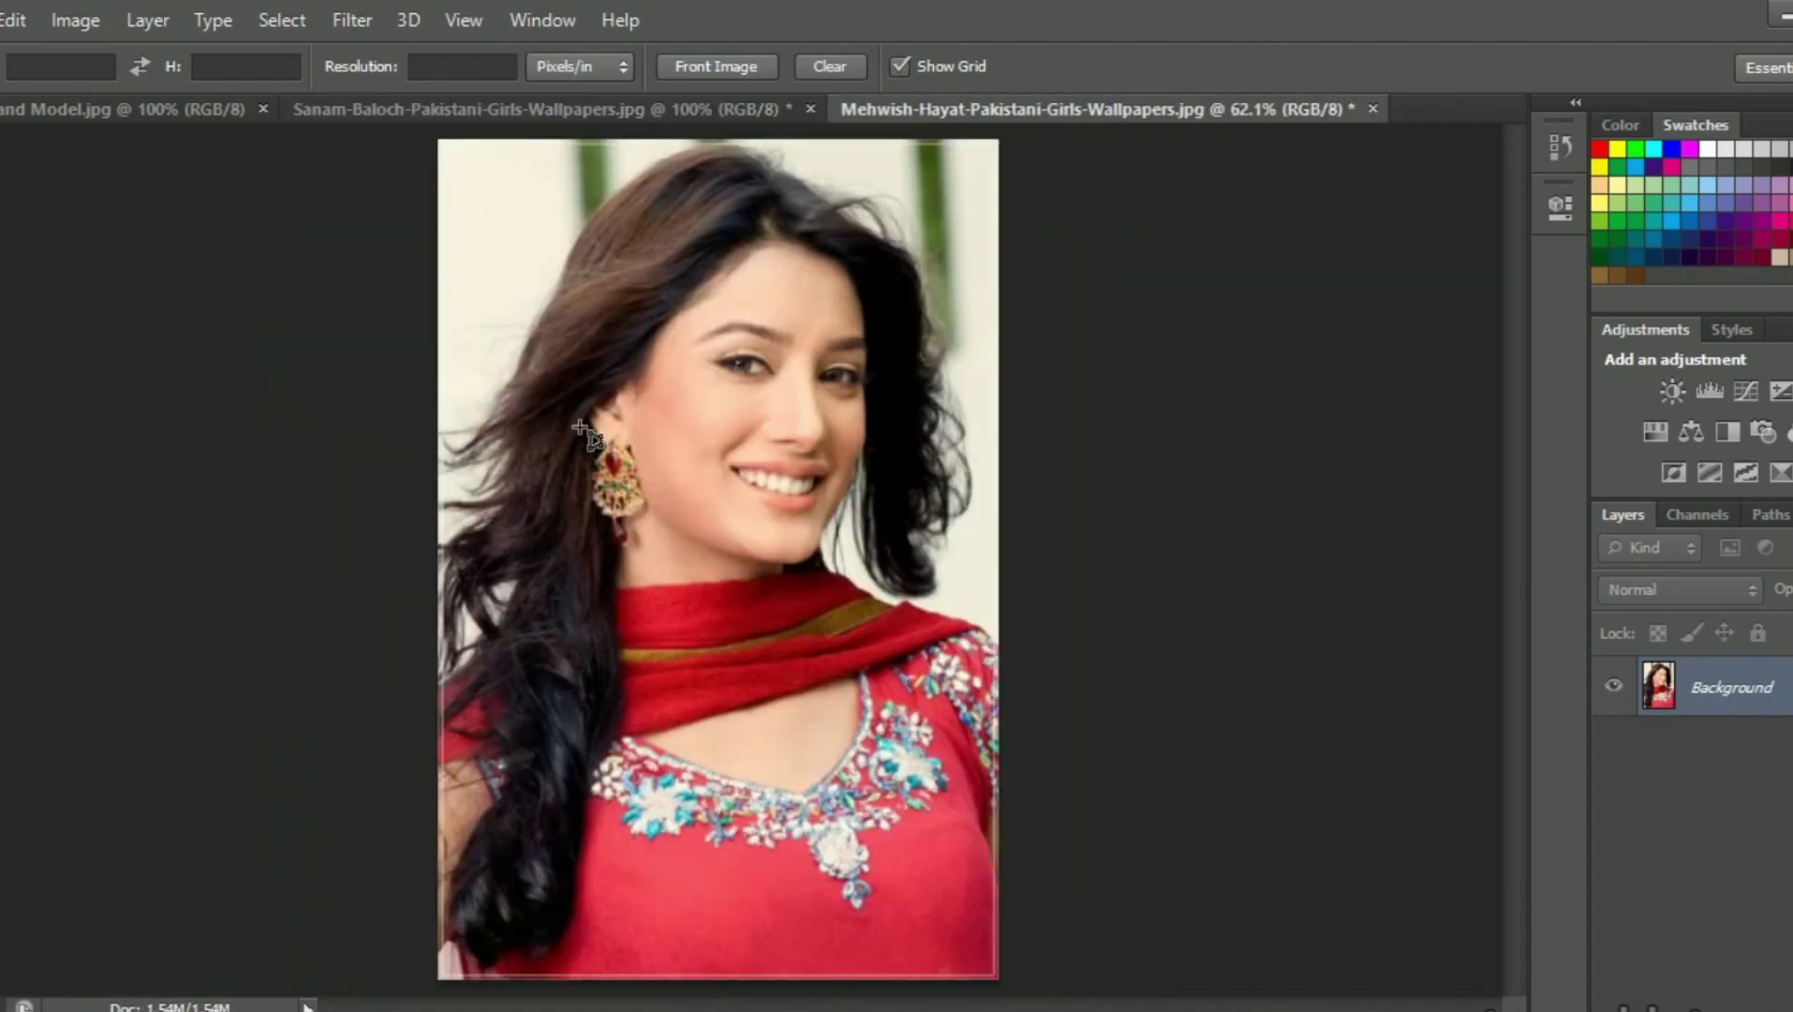
pyautogui.moveTo(541, 217); pyautogui.dragTo(906, 767)
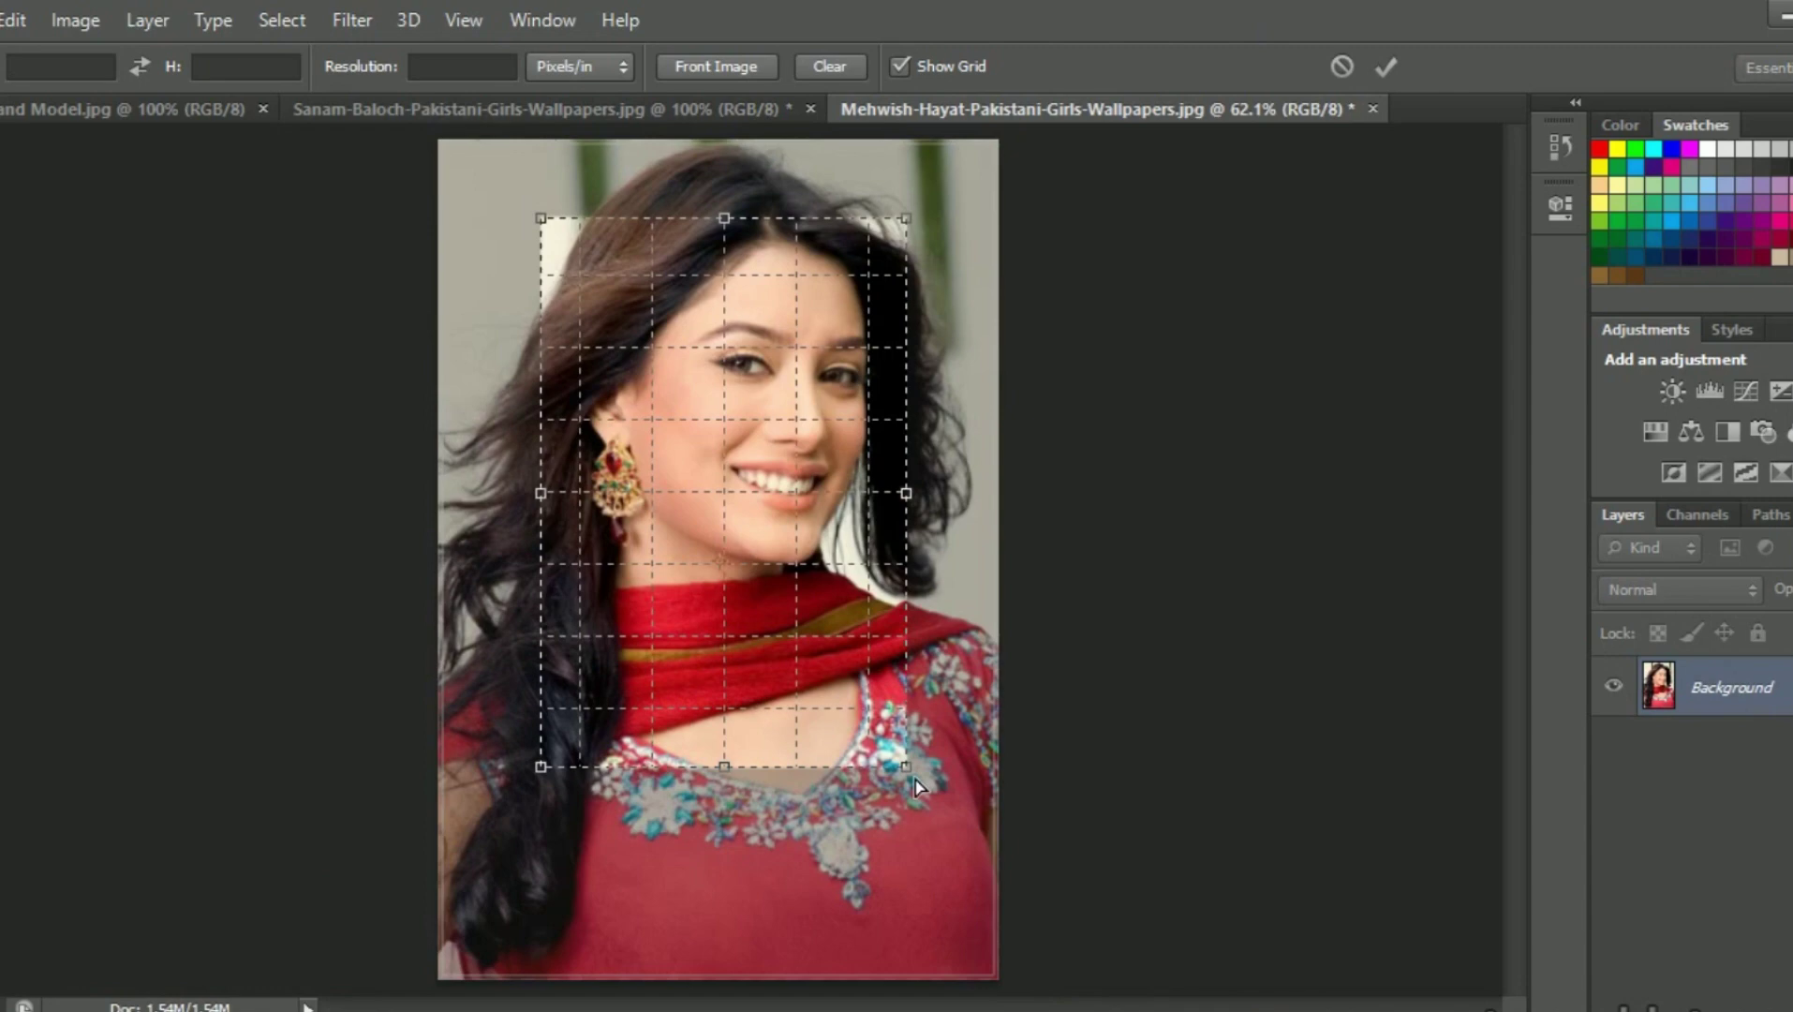
pyautogui.press('Return')
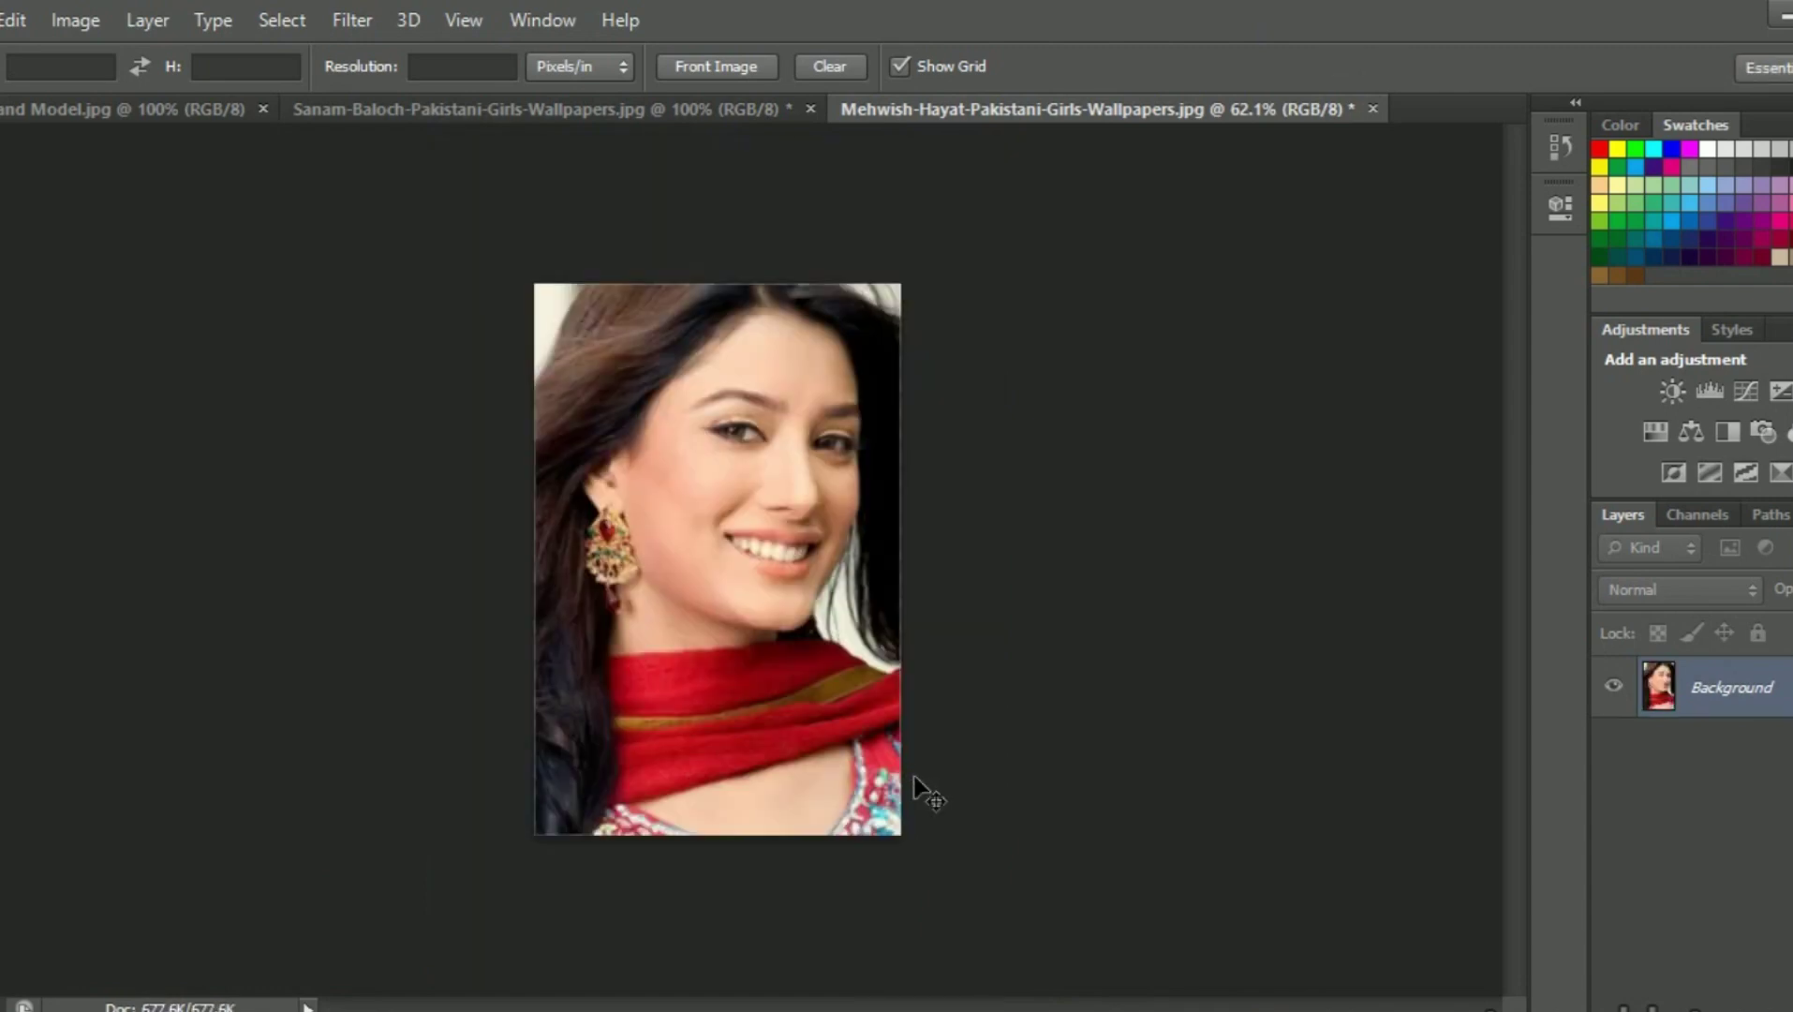
pyautogui.hotkey('ctrl', 'z')
# - Apply a tilted crop framing her head and upper body, widened on the left
pyautogui.moveTo(554, 154); pyautogui.dragTo(963, 818)
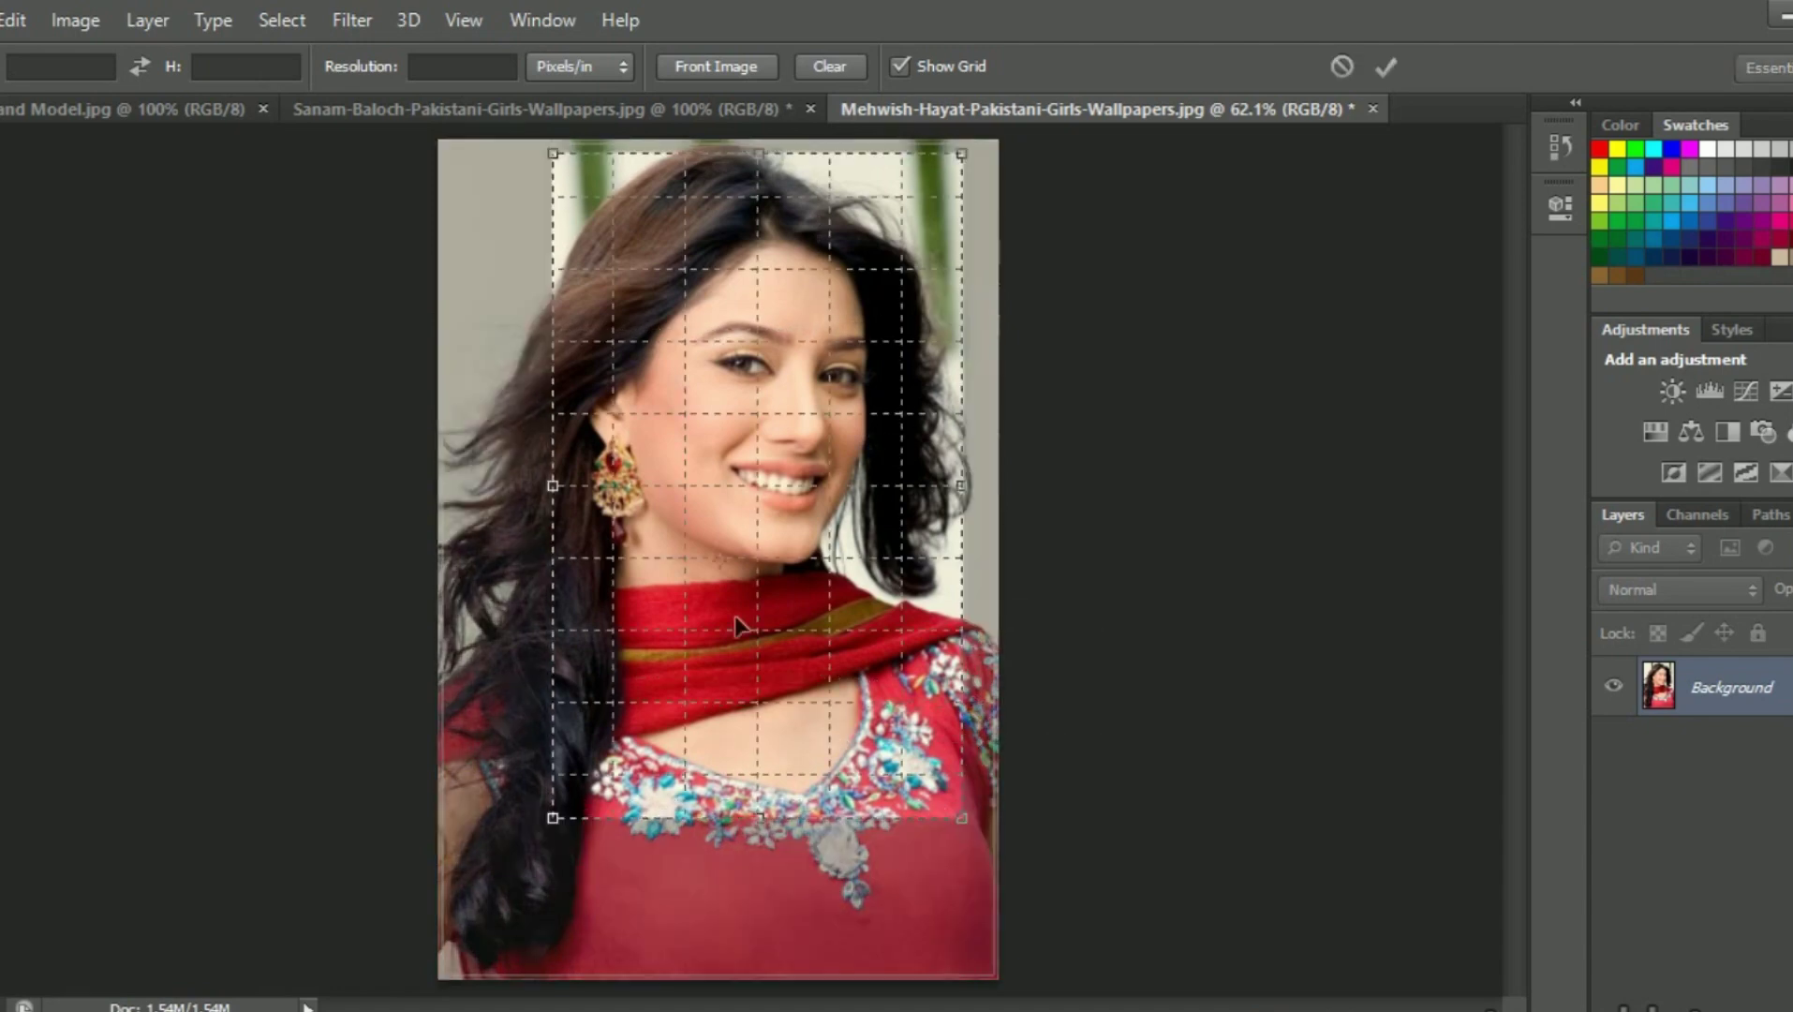
pyautogui.moveTo(552, 822); pyautogui.dragTo(527, 662)
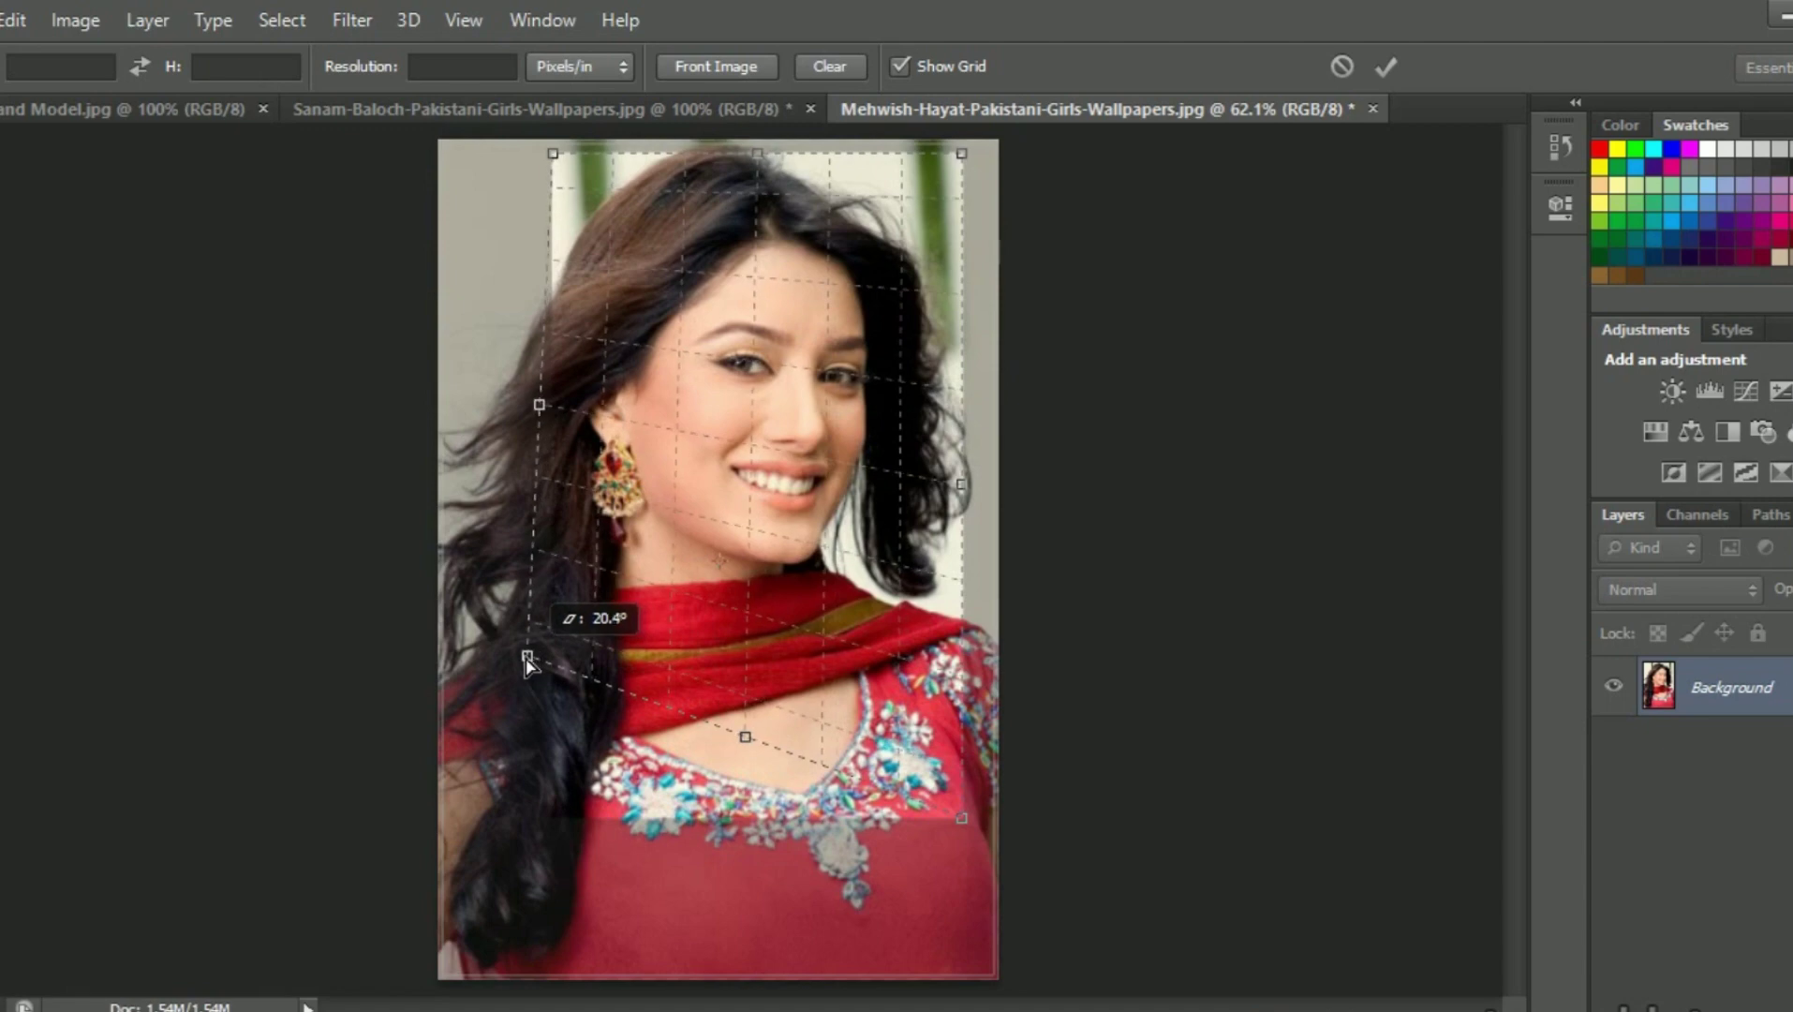
pyautogui.moveTo(539, 405); pyautogui.dragTo(465, 398)
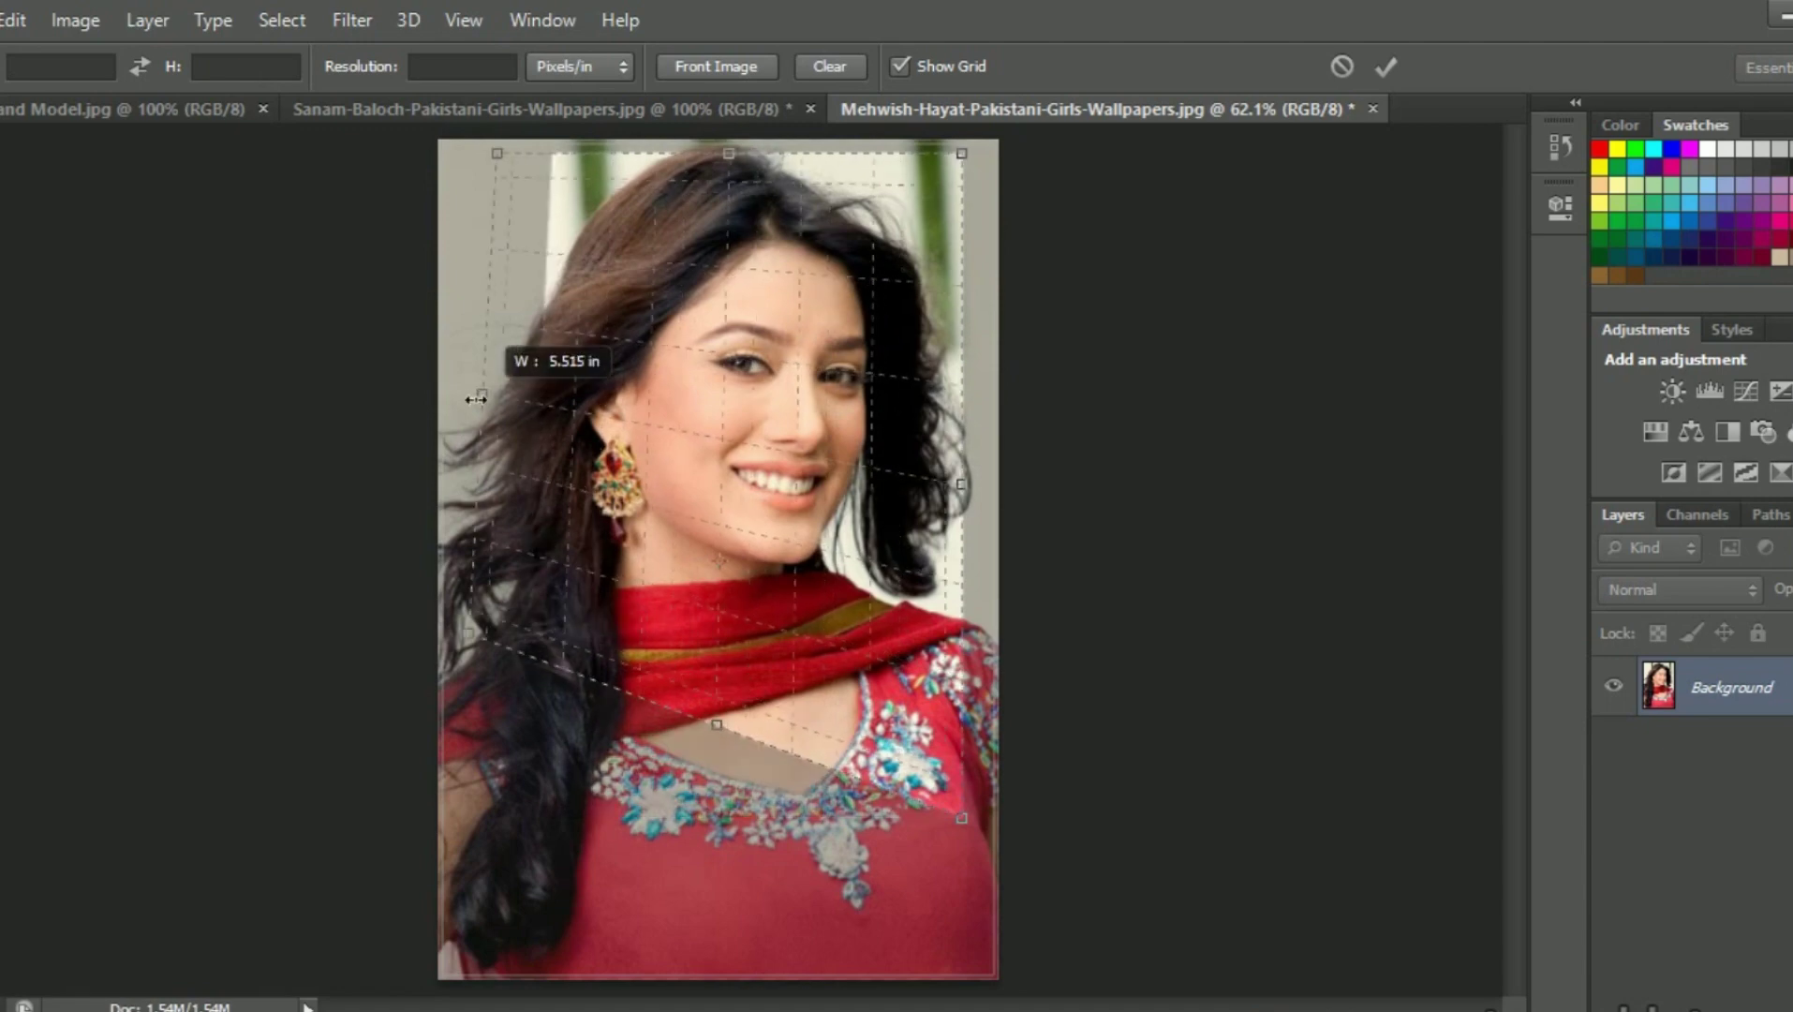
pyautogui.press('Return')
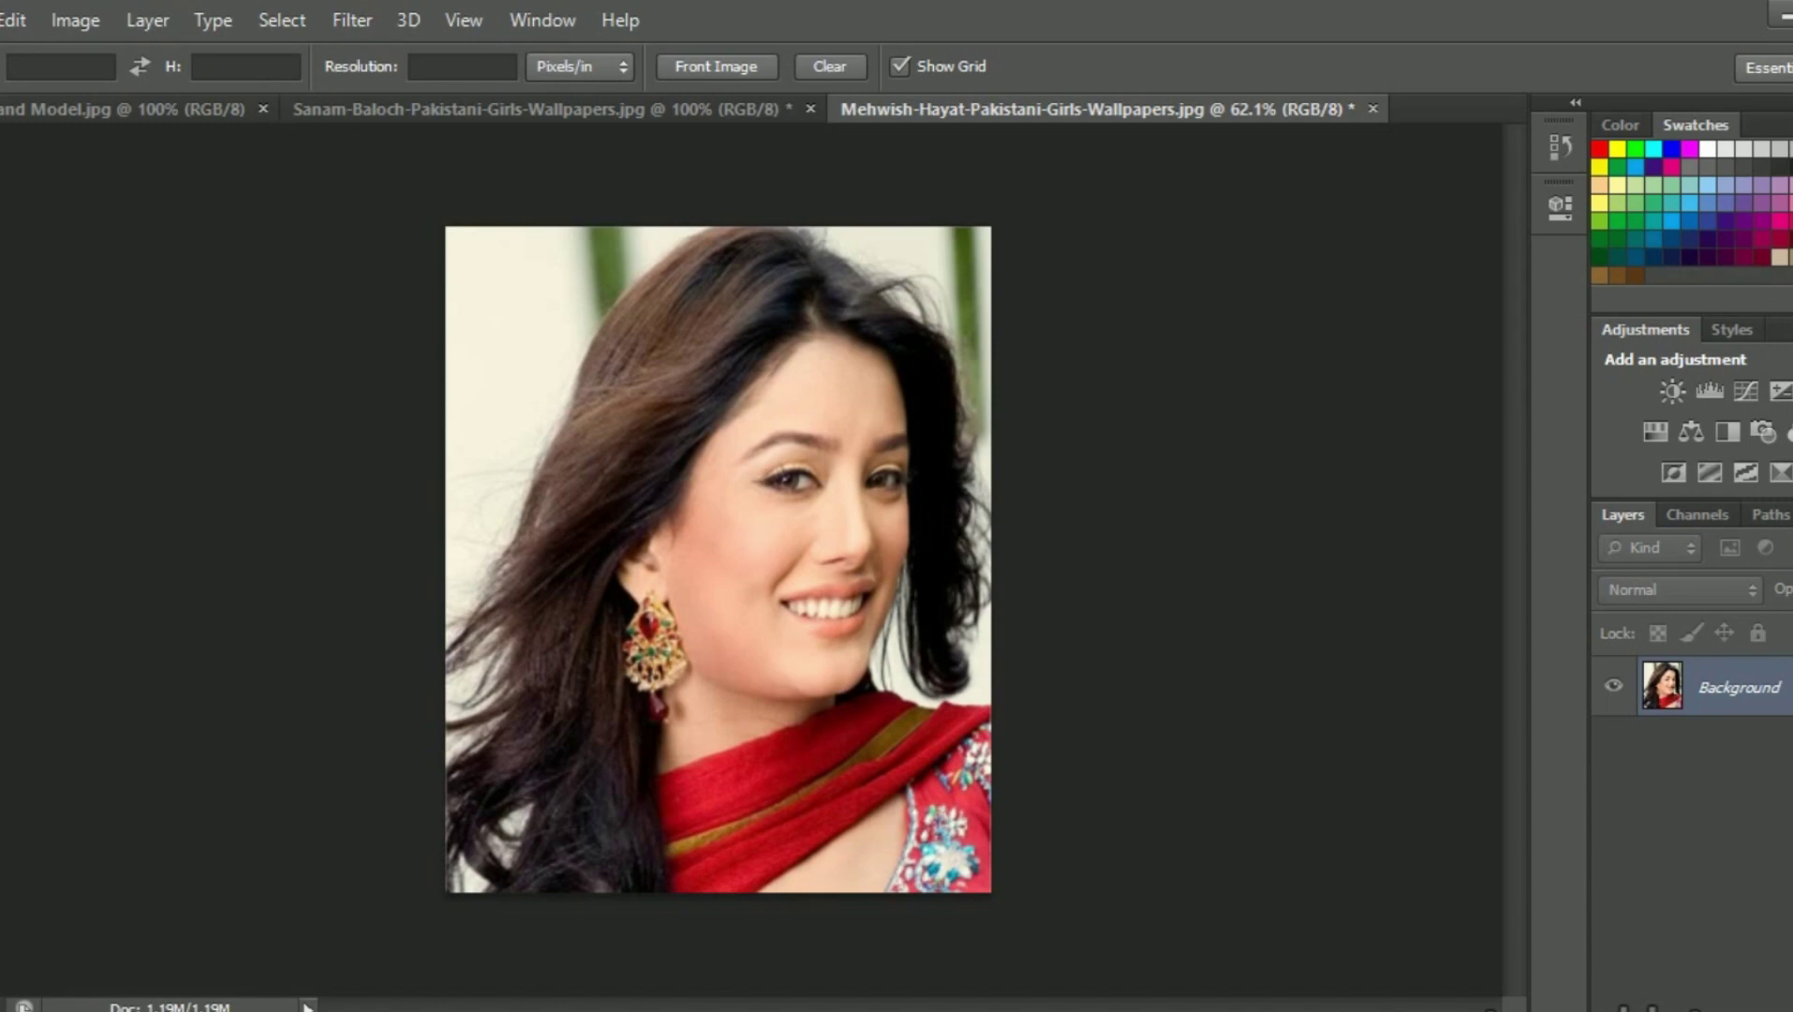
# - Clear the crop width, height and resolution values and undo the tilted crop
pyautogui.click(60, 66)
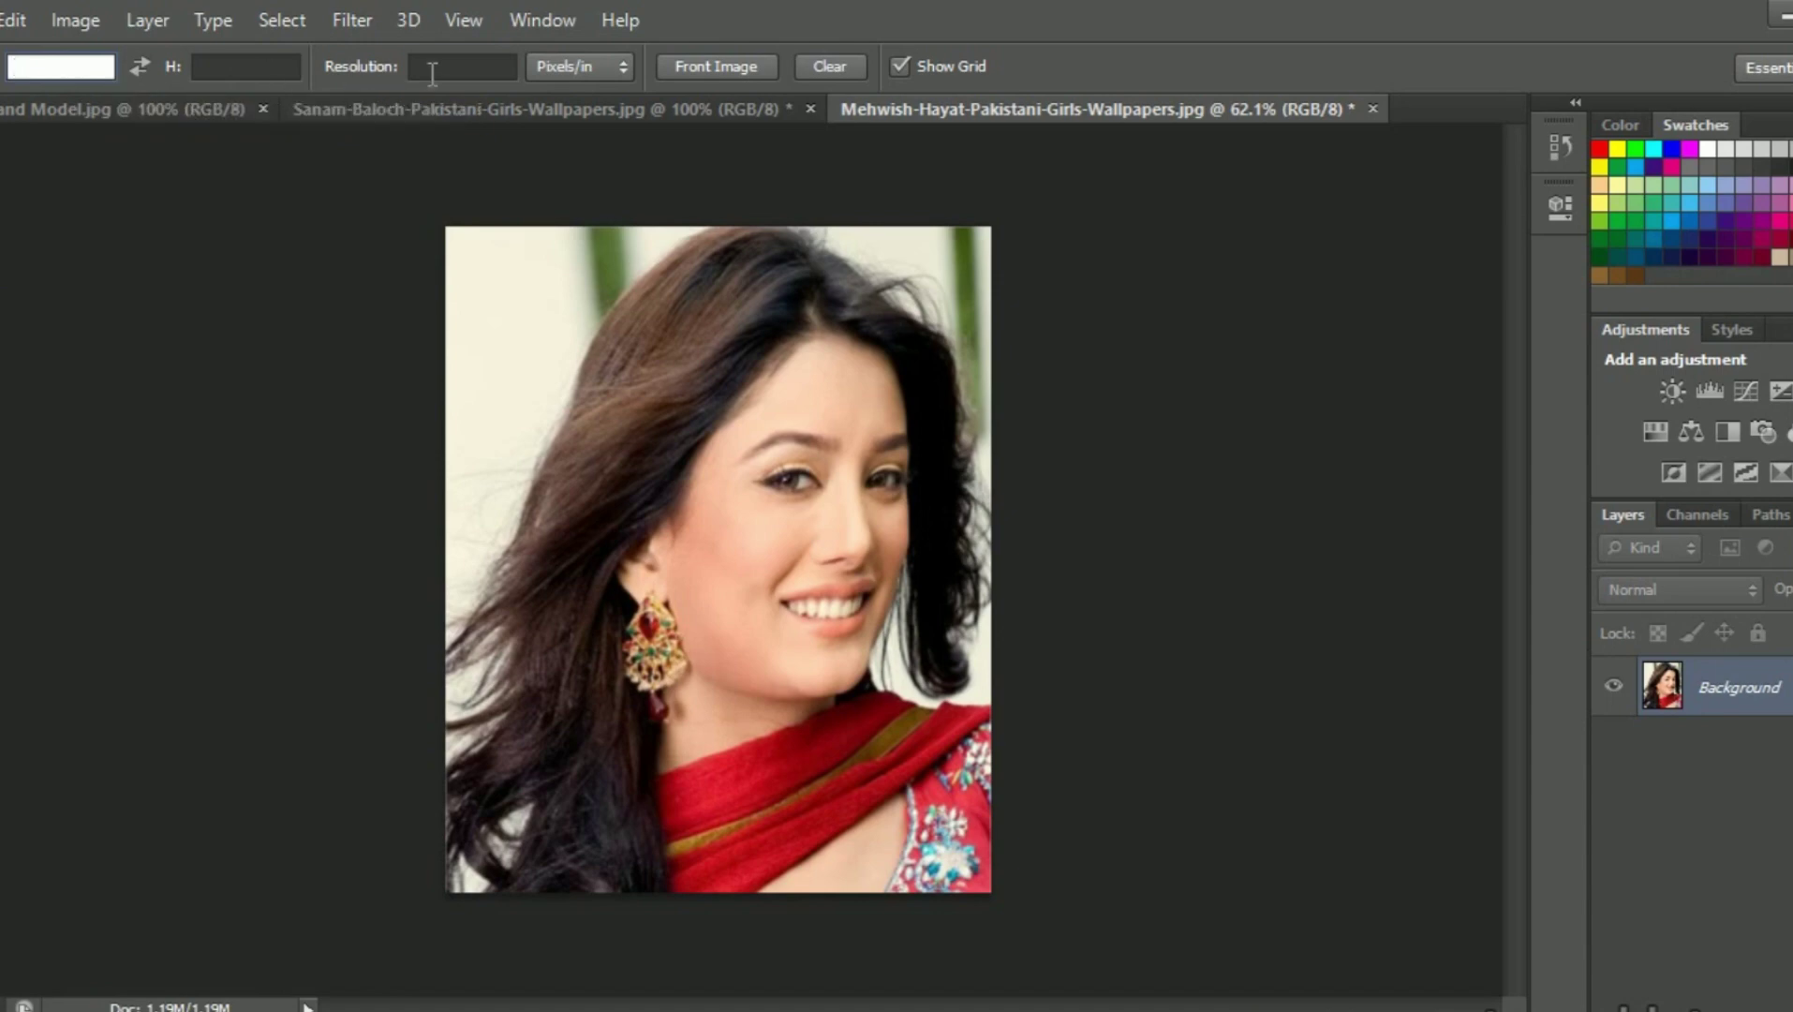
pyautogui.click(468, 69)
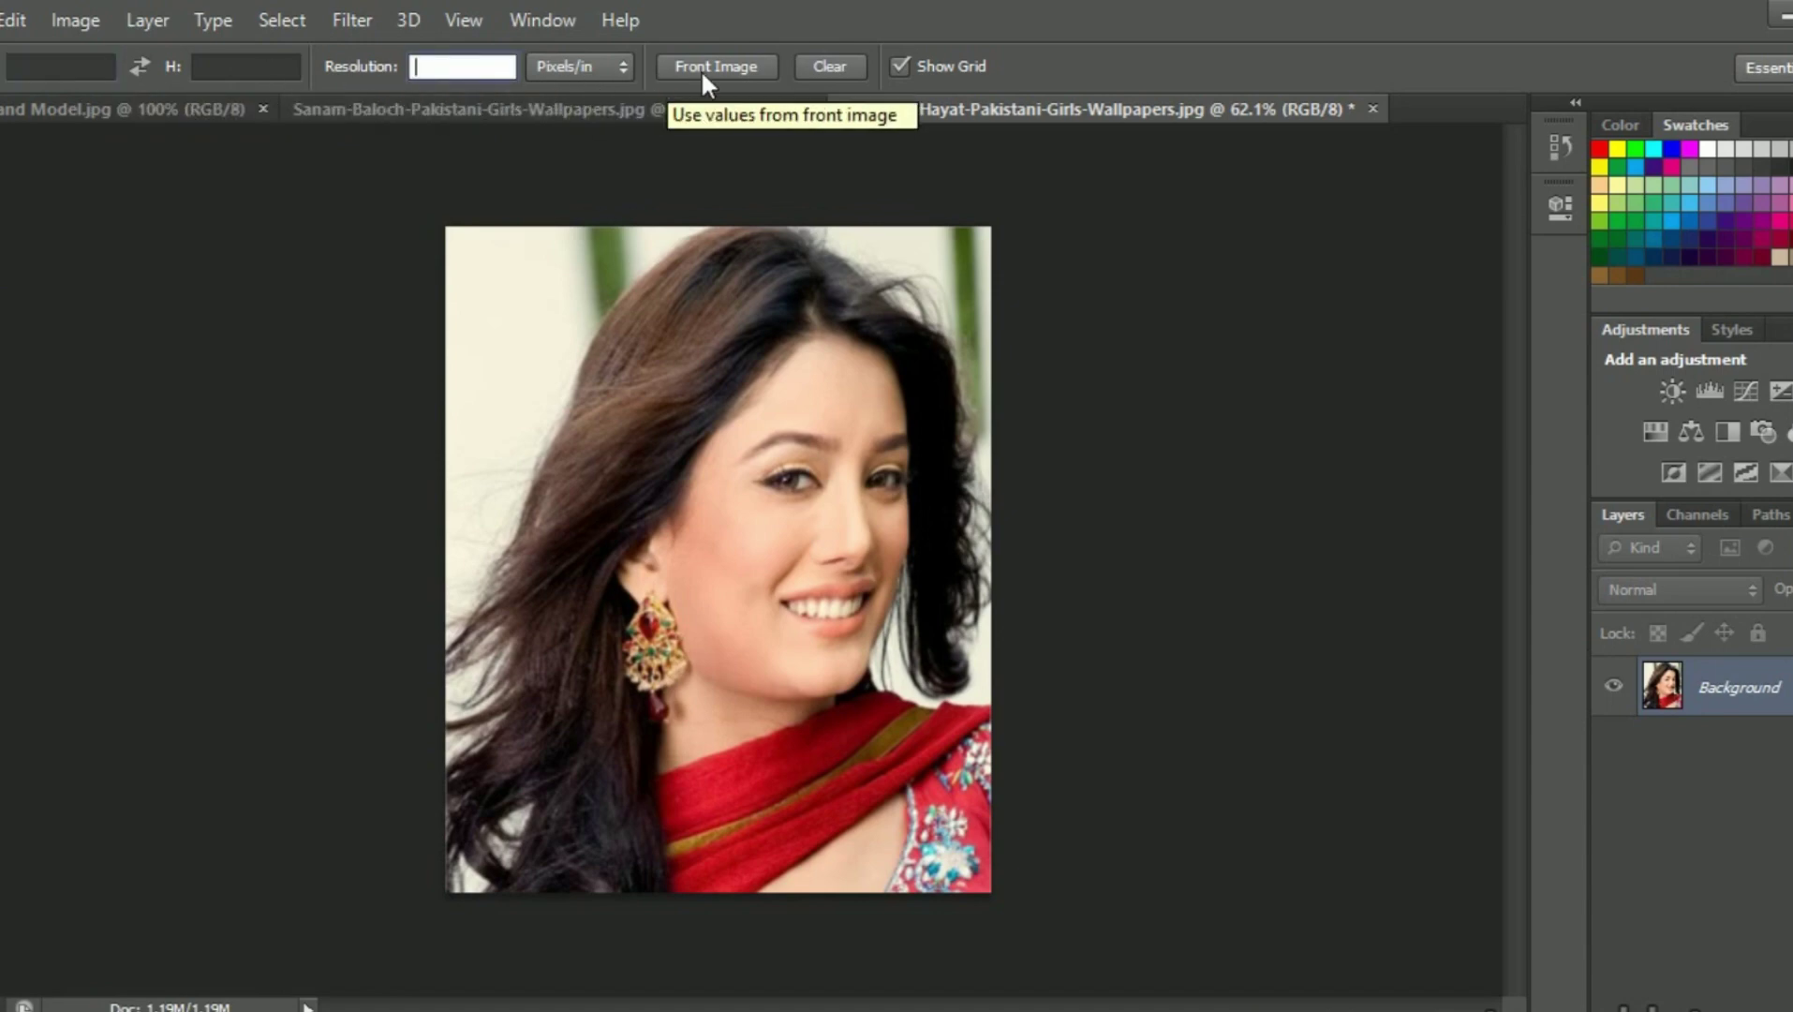
pyautogui.click(835, 68)
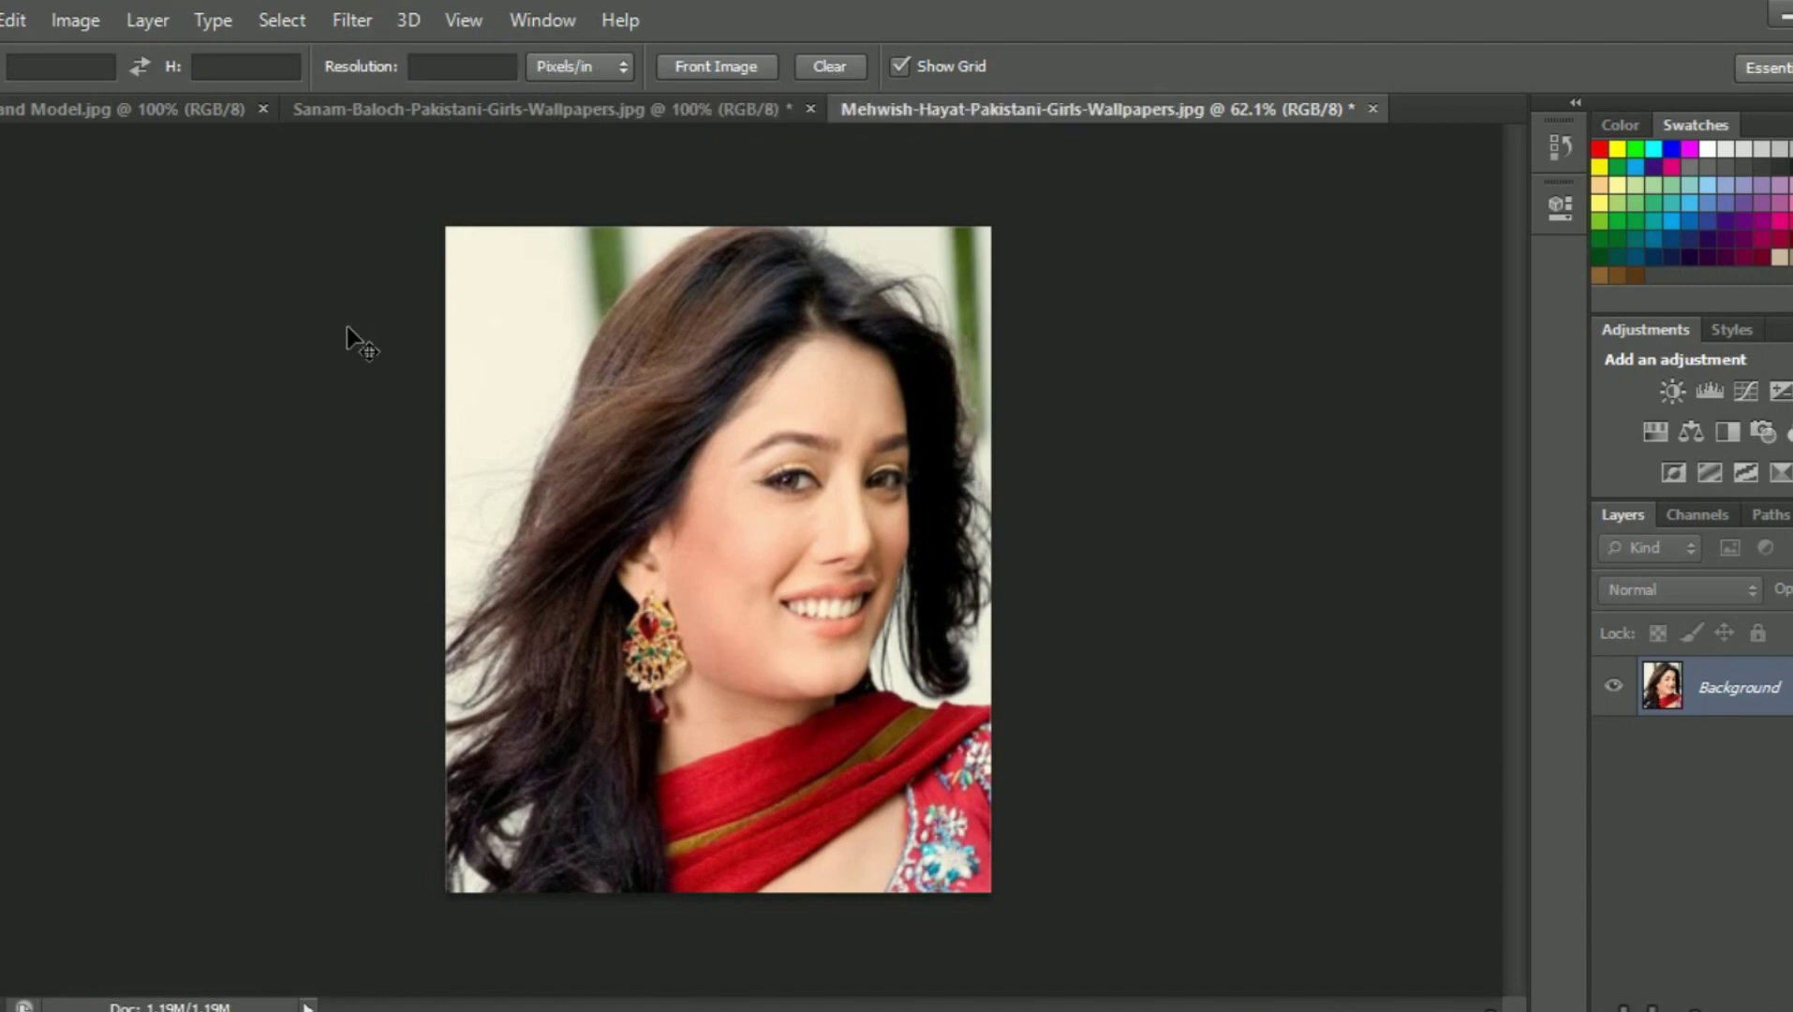
pyautogui.hotkey('ctrl', 'z')
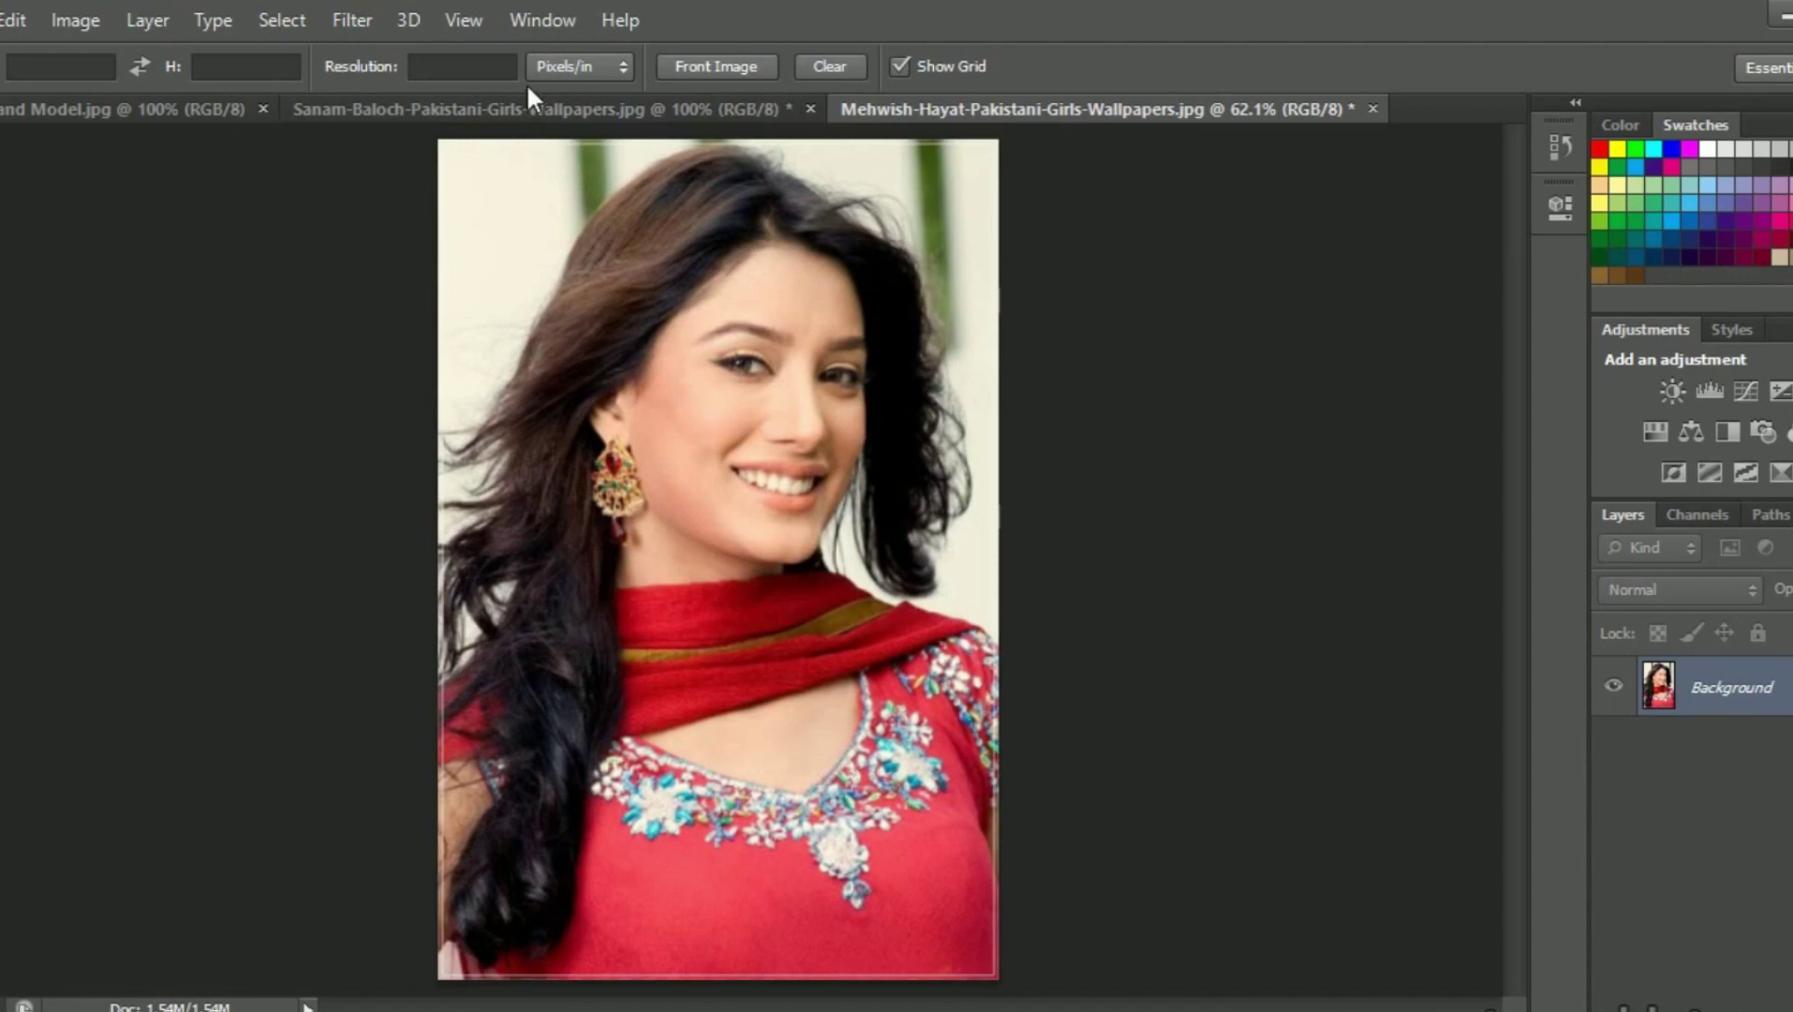
# - Apply a four-corner perspective crop with a 10 px width, then undo it
pyautogui.click(81, 68)
pyautogui.write('10')
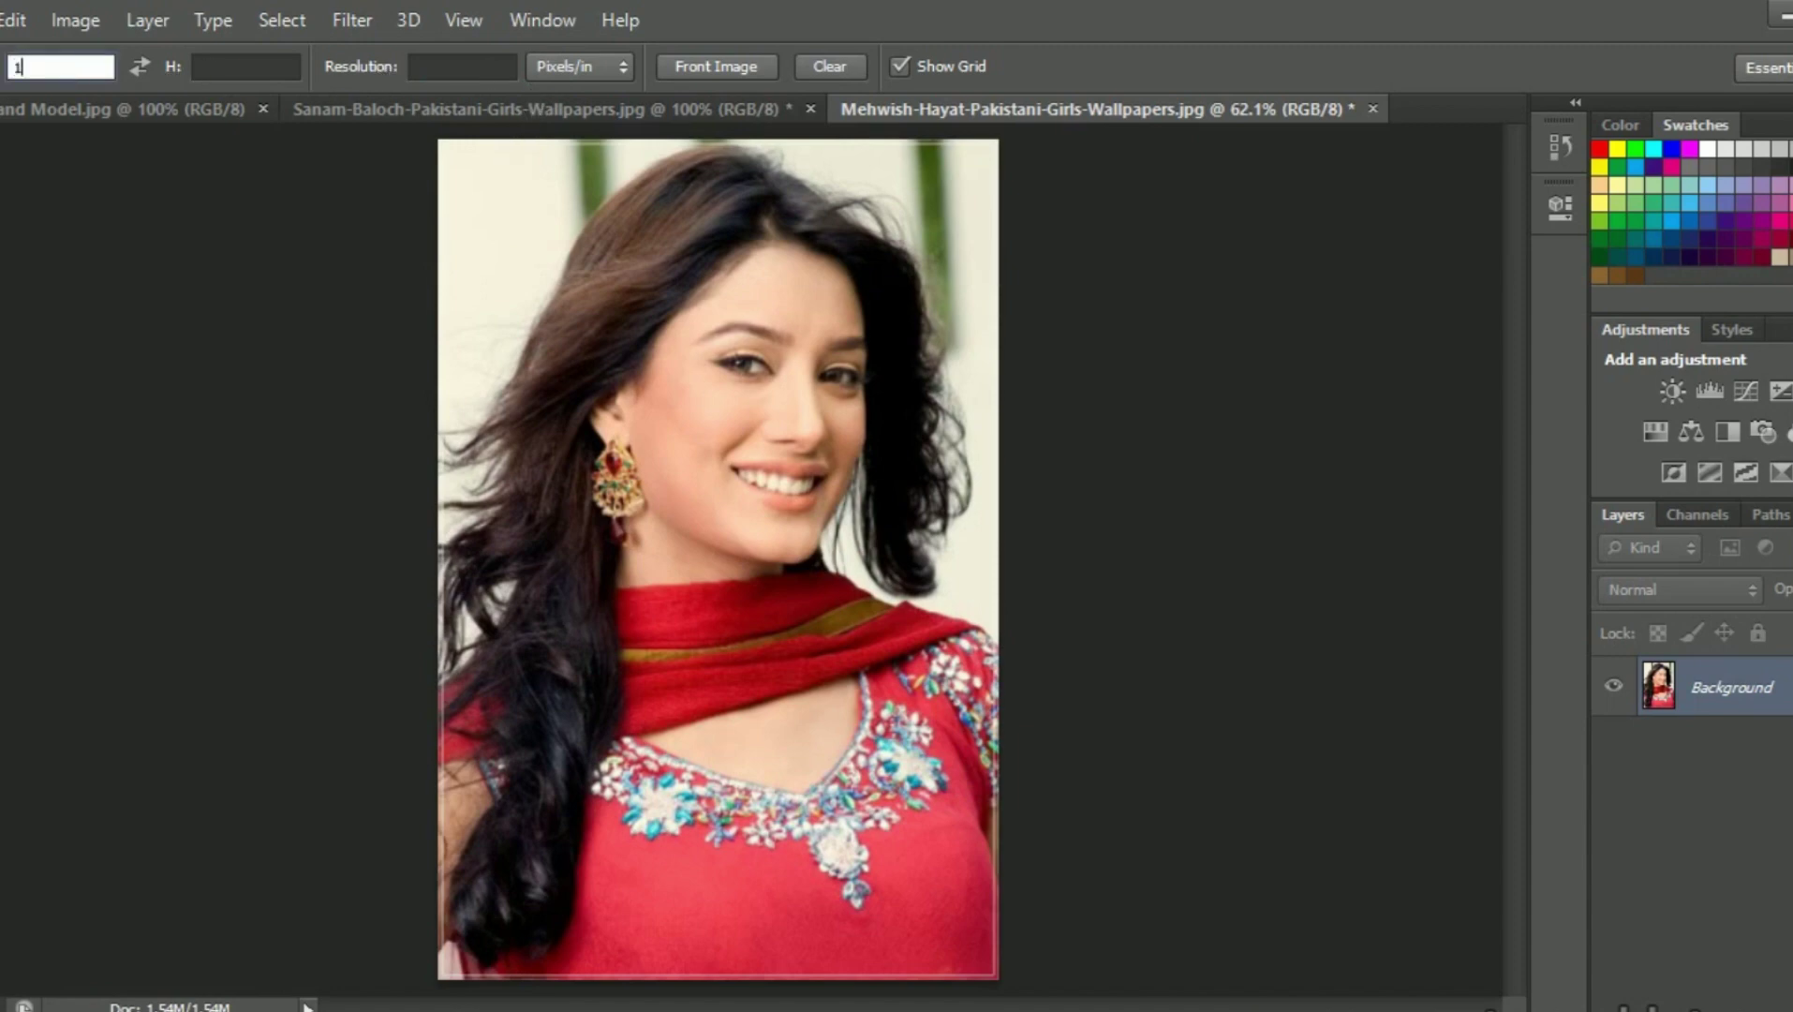
pyautogui.click(390, 637)
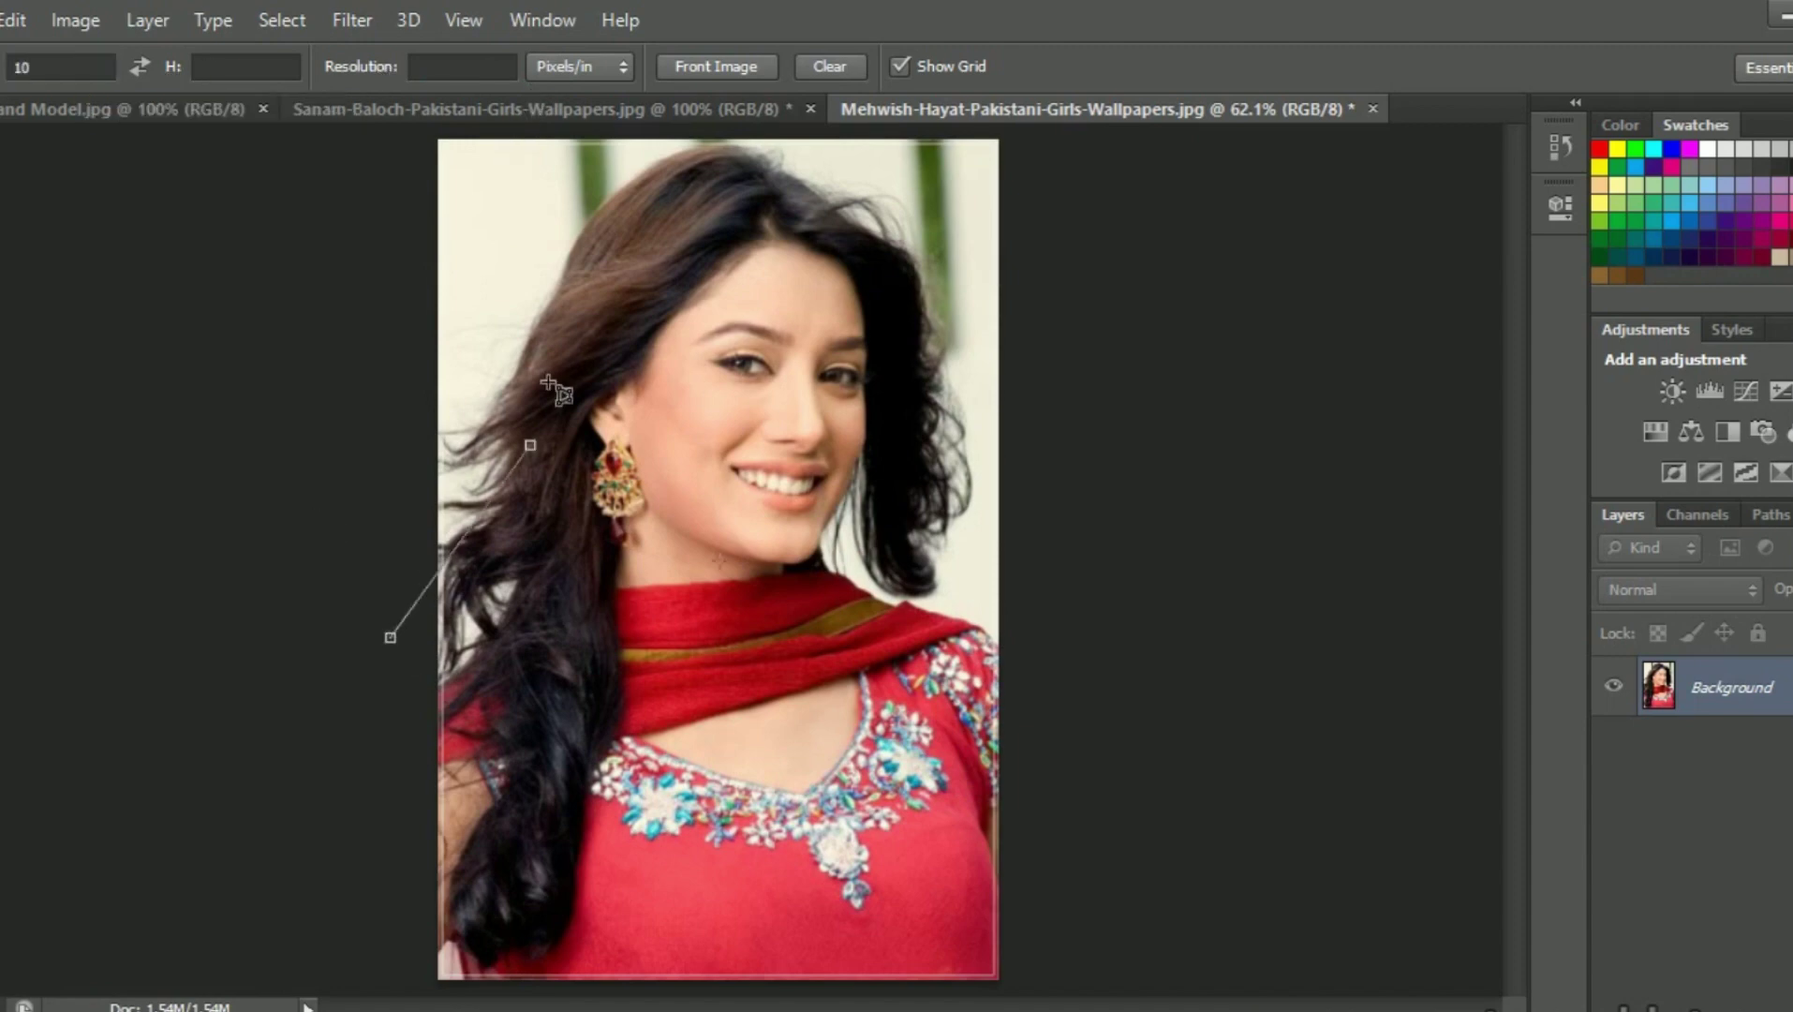
pyautogui.click(679, 346)
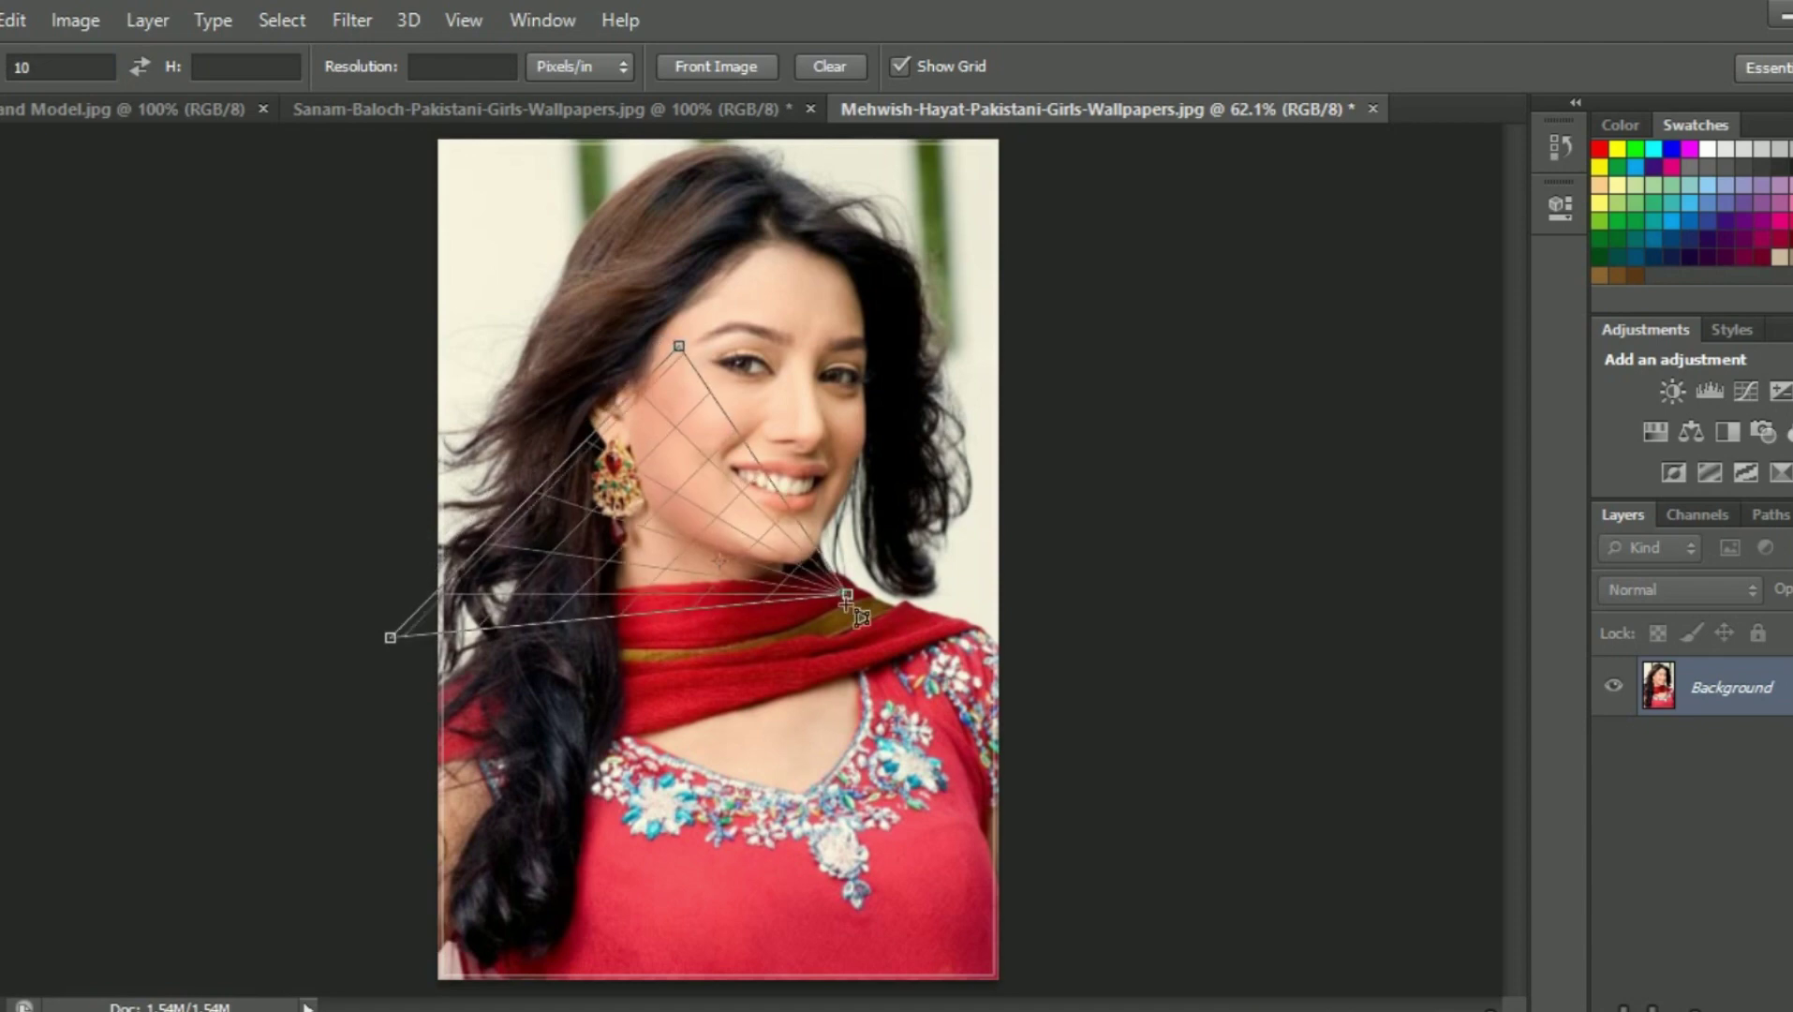
pyautogui.click(905, 715)
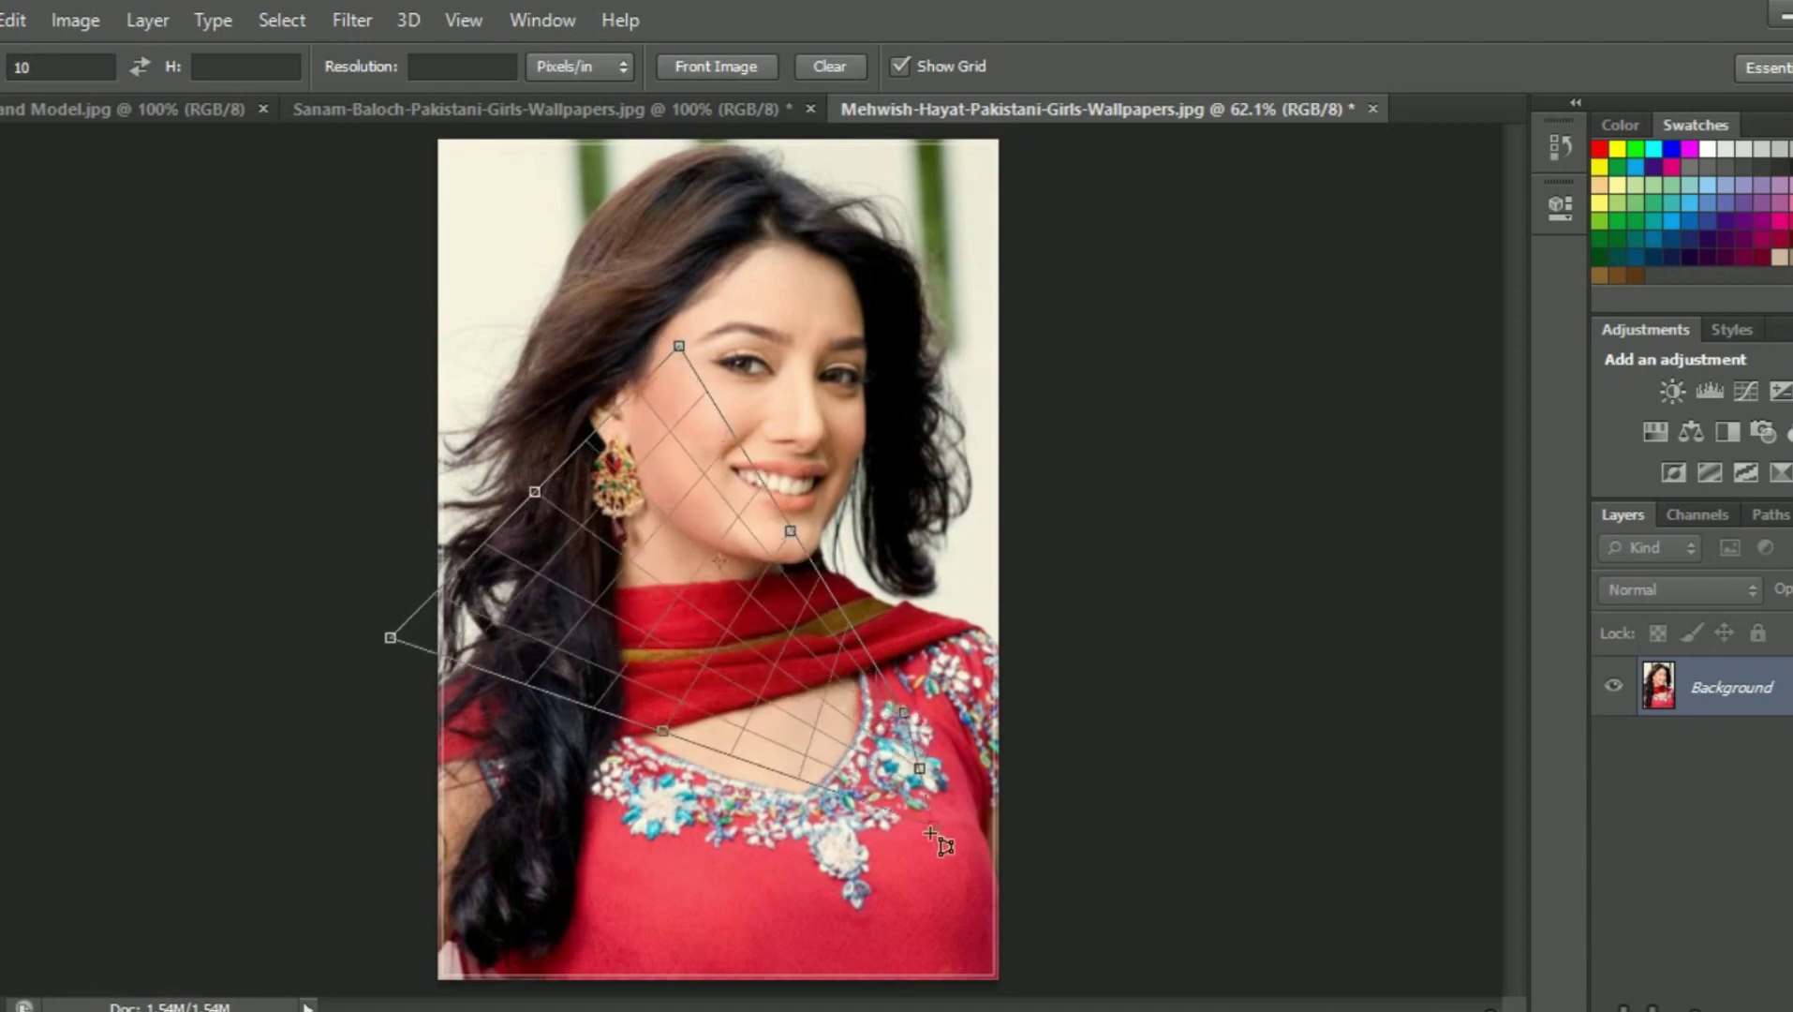
pyautogui.click(830, 980)
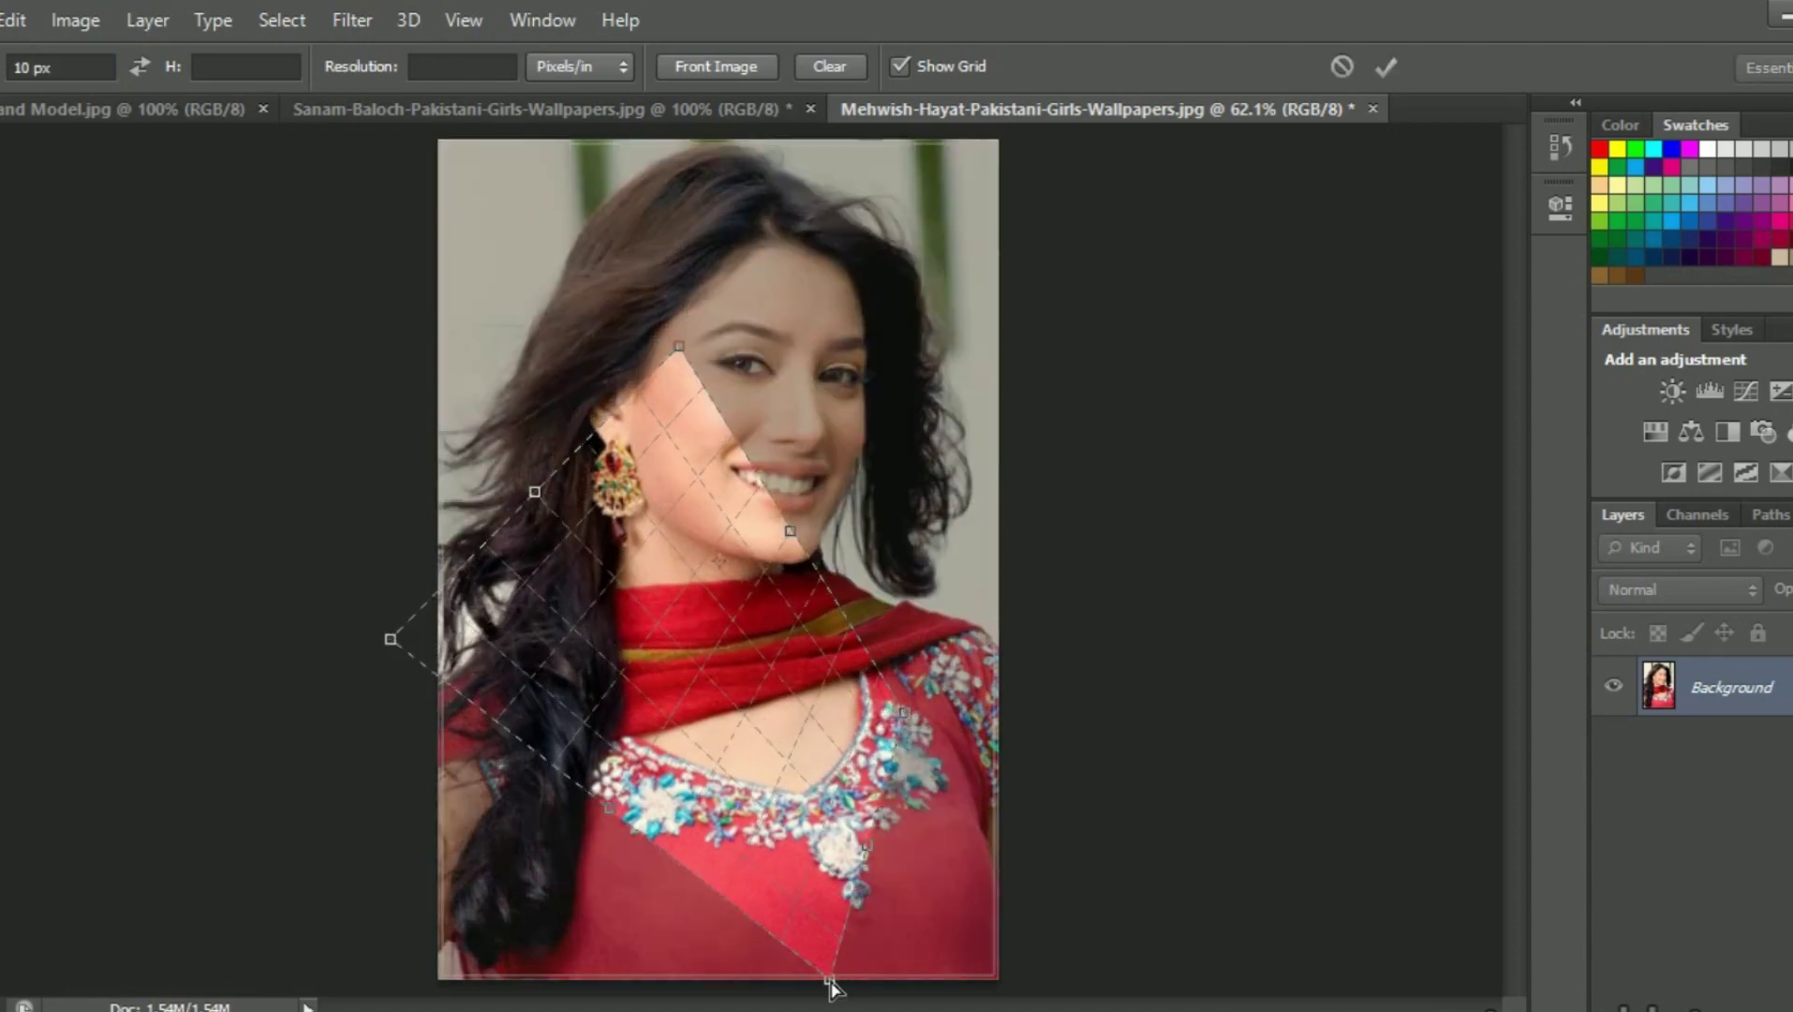
pyautogui.press('Return')
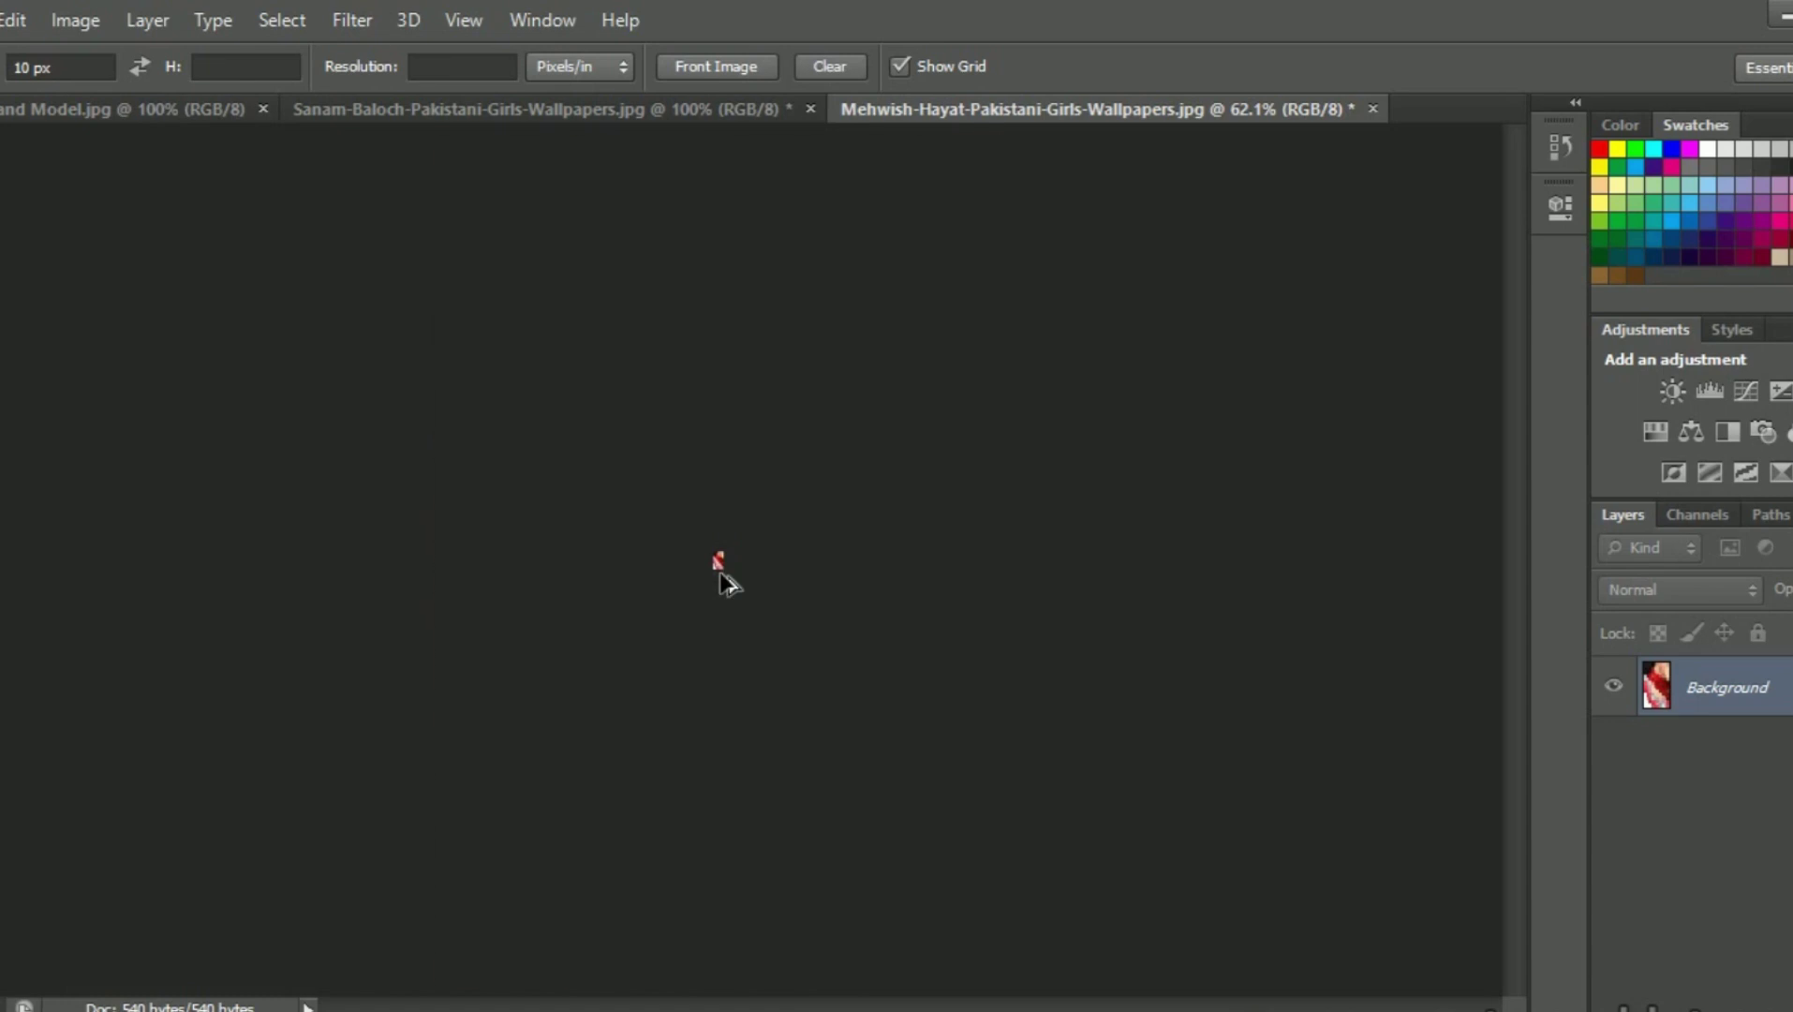
pyautogui.hotkey('ctrl', 'z')
# - Delete the 10 px value from the W field of the crop options
pyautogui.moveTo(56, 66); pyautogui.dragTo(5, 82)
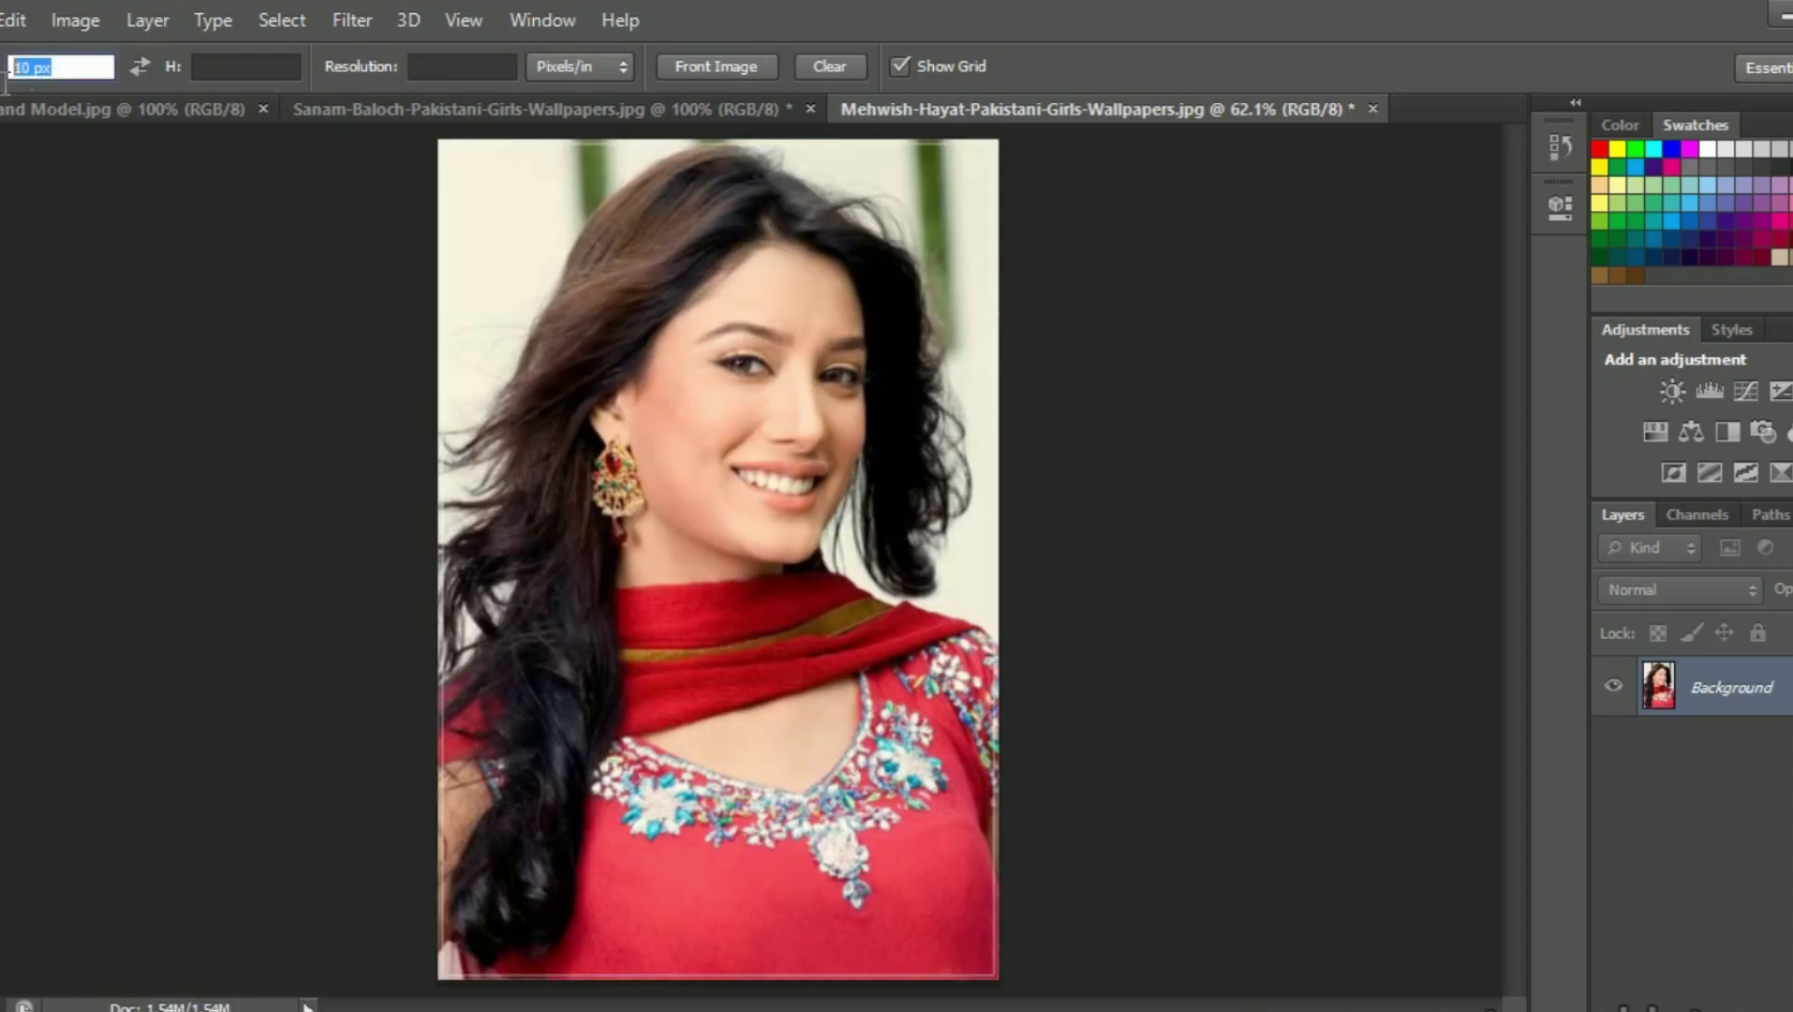
pyautogui.press('BackSpace')
pyautogui.click(4, 68)
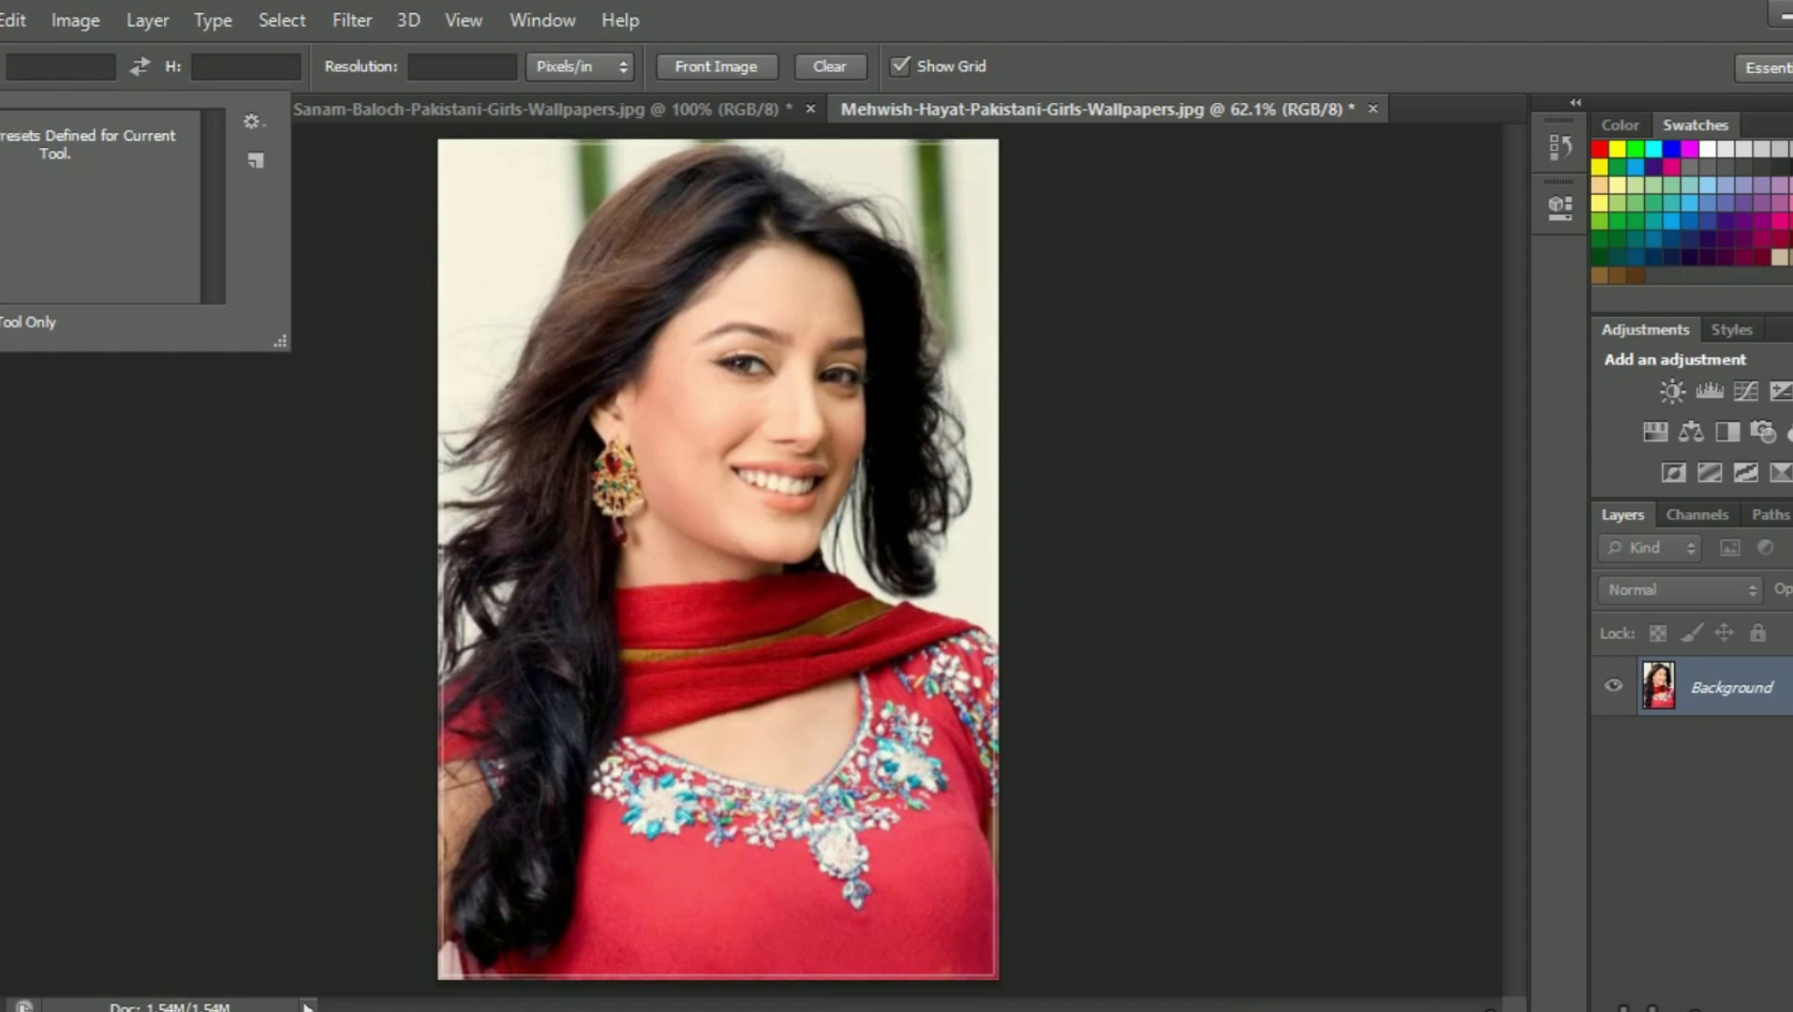
pyautogui.click(4, 67)
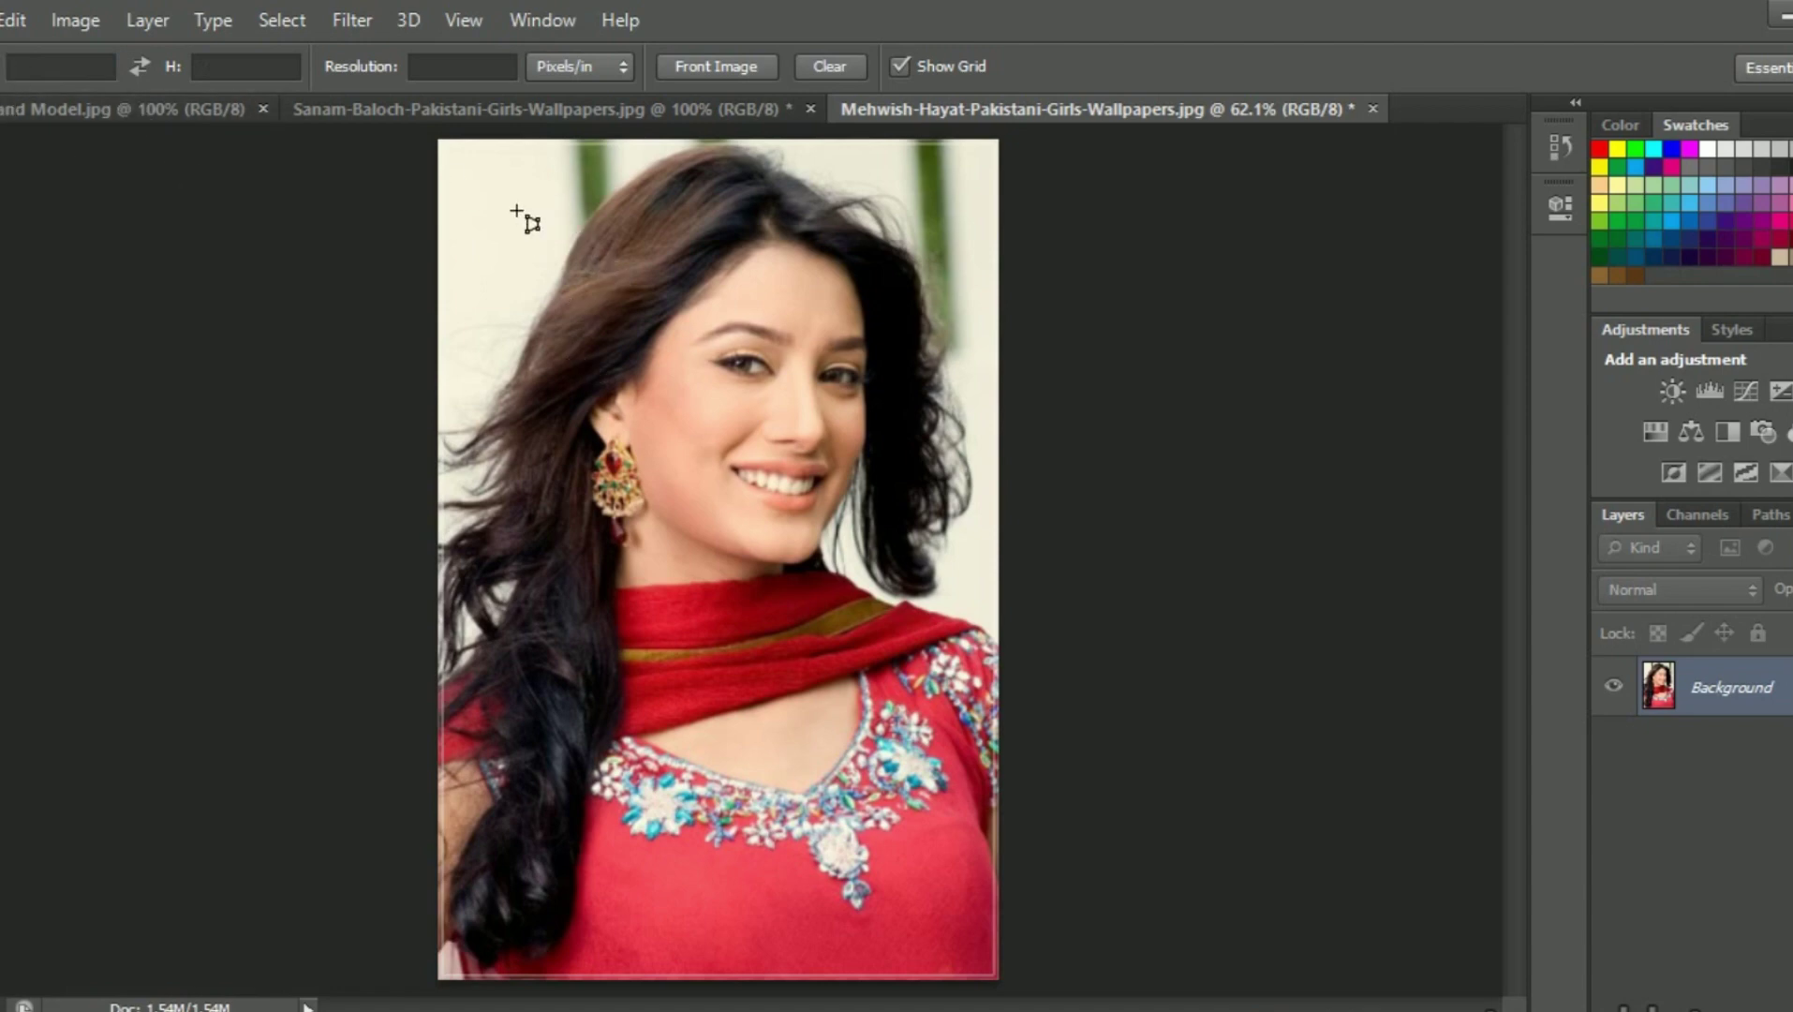
# - Draw a perspective crop across the face, show rulers, and adjust its side edges
pyautogui.moveTo(514, 208)
pyautogui.mouseDown()
pyautogui.moveTo(855, 375)
pyautogui.moveTo(999, 529)
pyautogui.moveTo(973, 512)
pyautogui.moveTo(935, 382)
pyautogui.mouseUp()
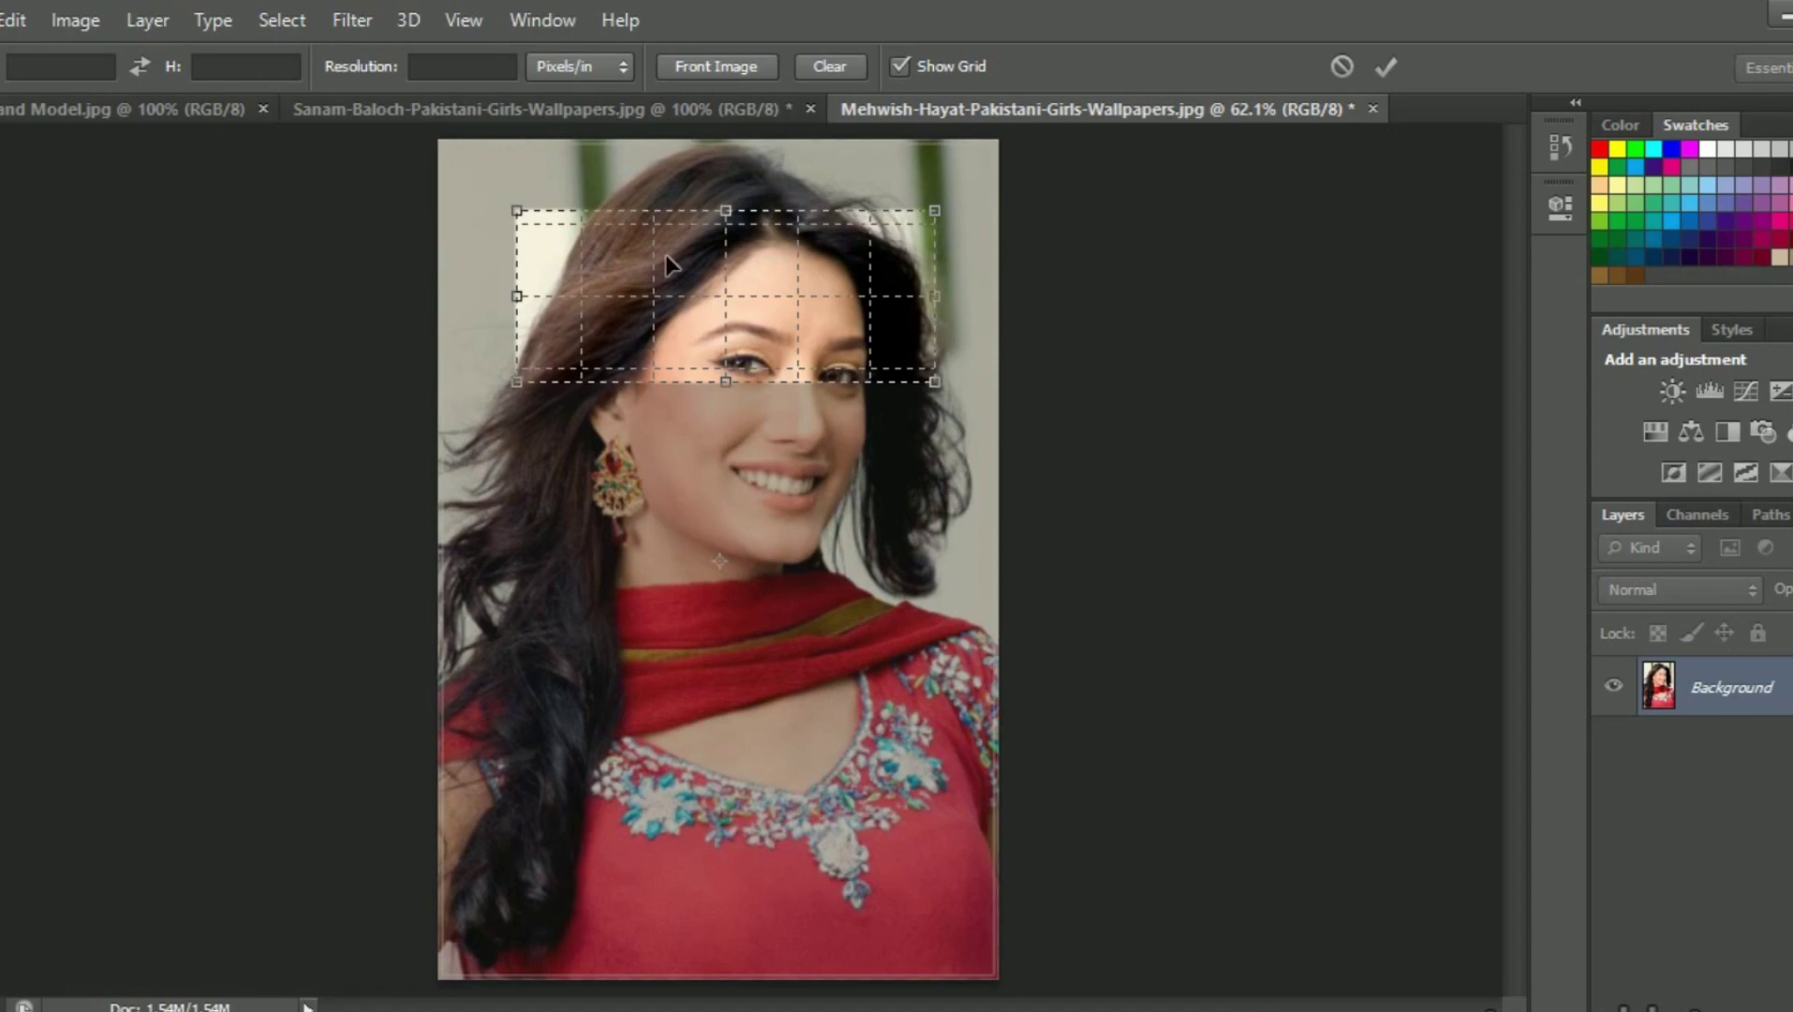
pyautogui.hotkey('ctrl', 'r')
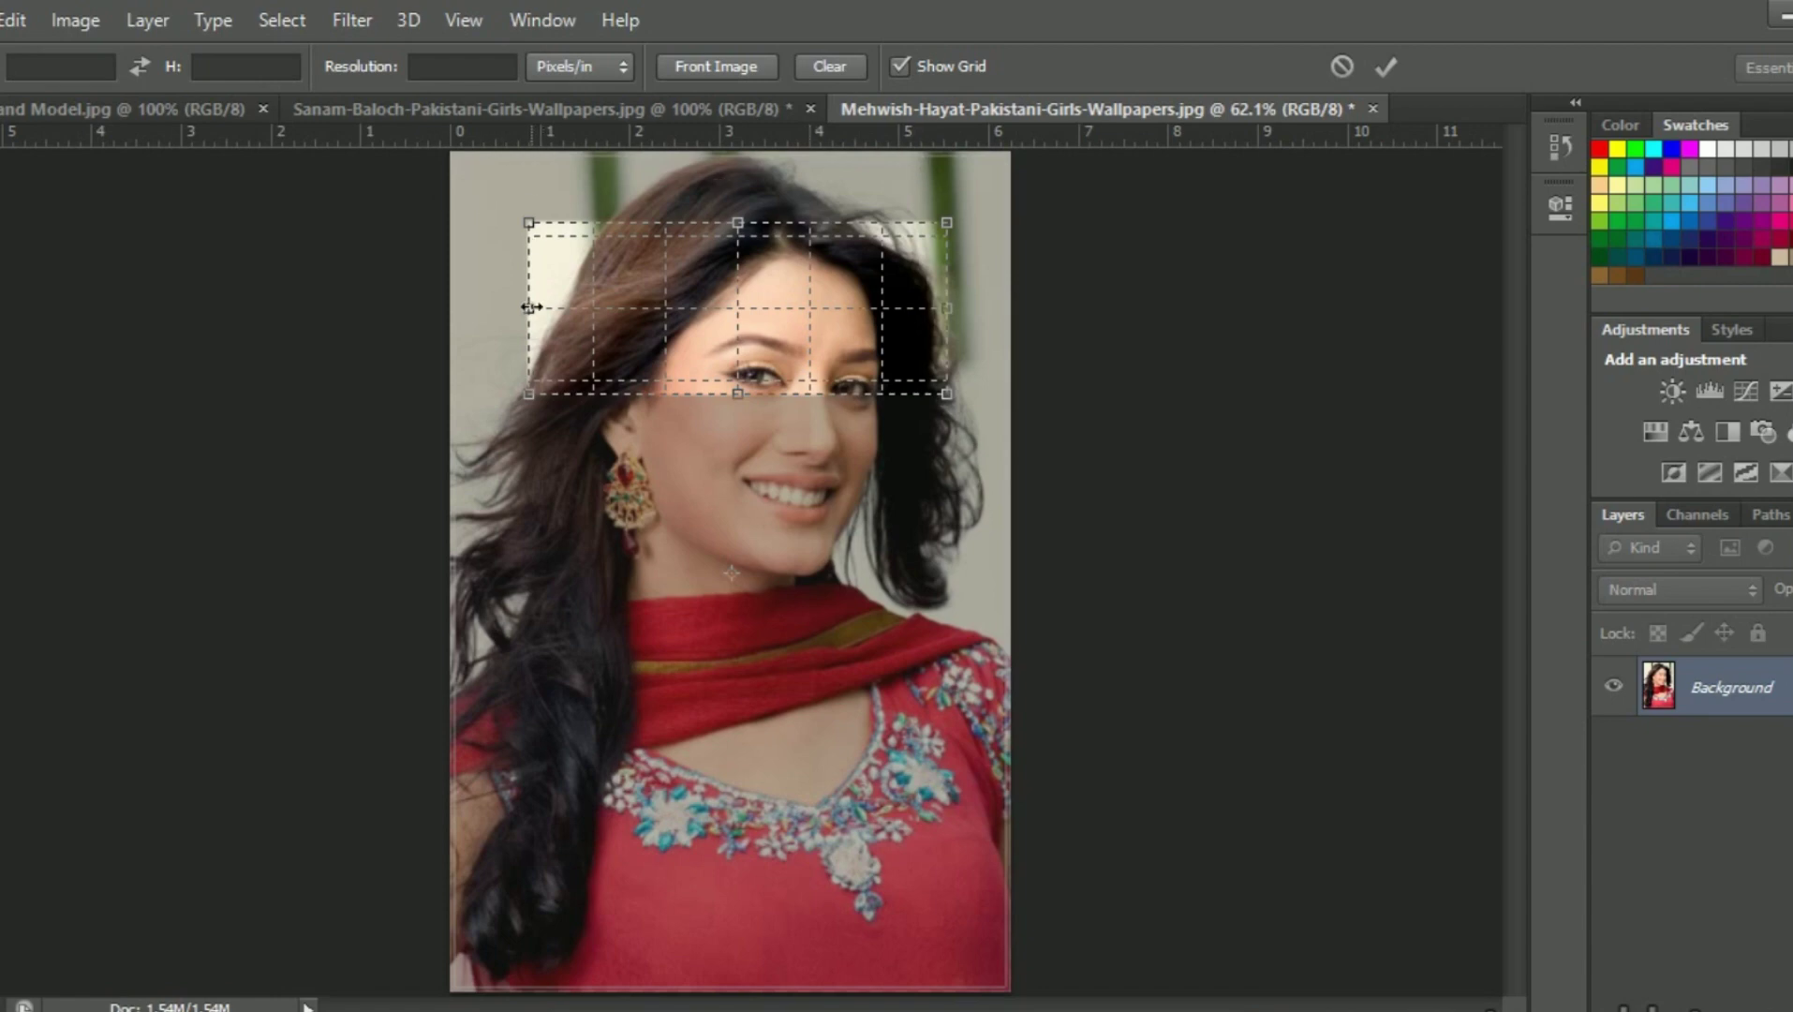
pyautogui.moveTo(530, 308); pyautogui.dragTo(538, 309)
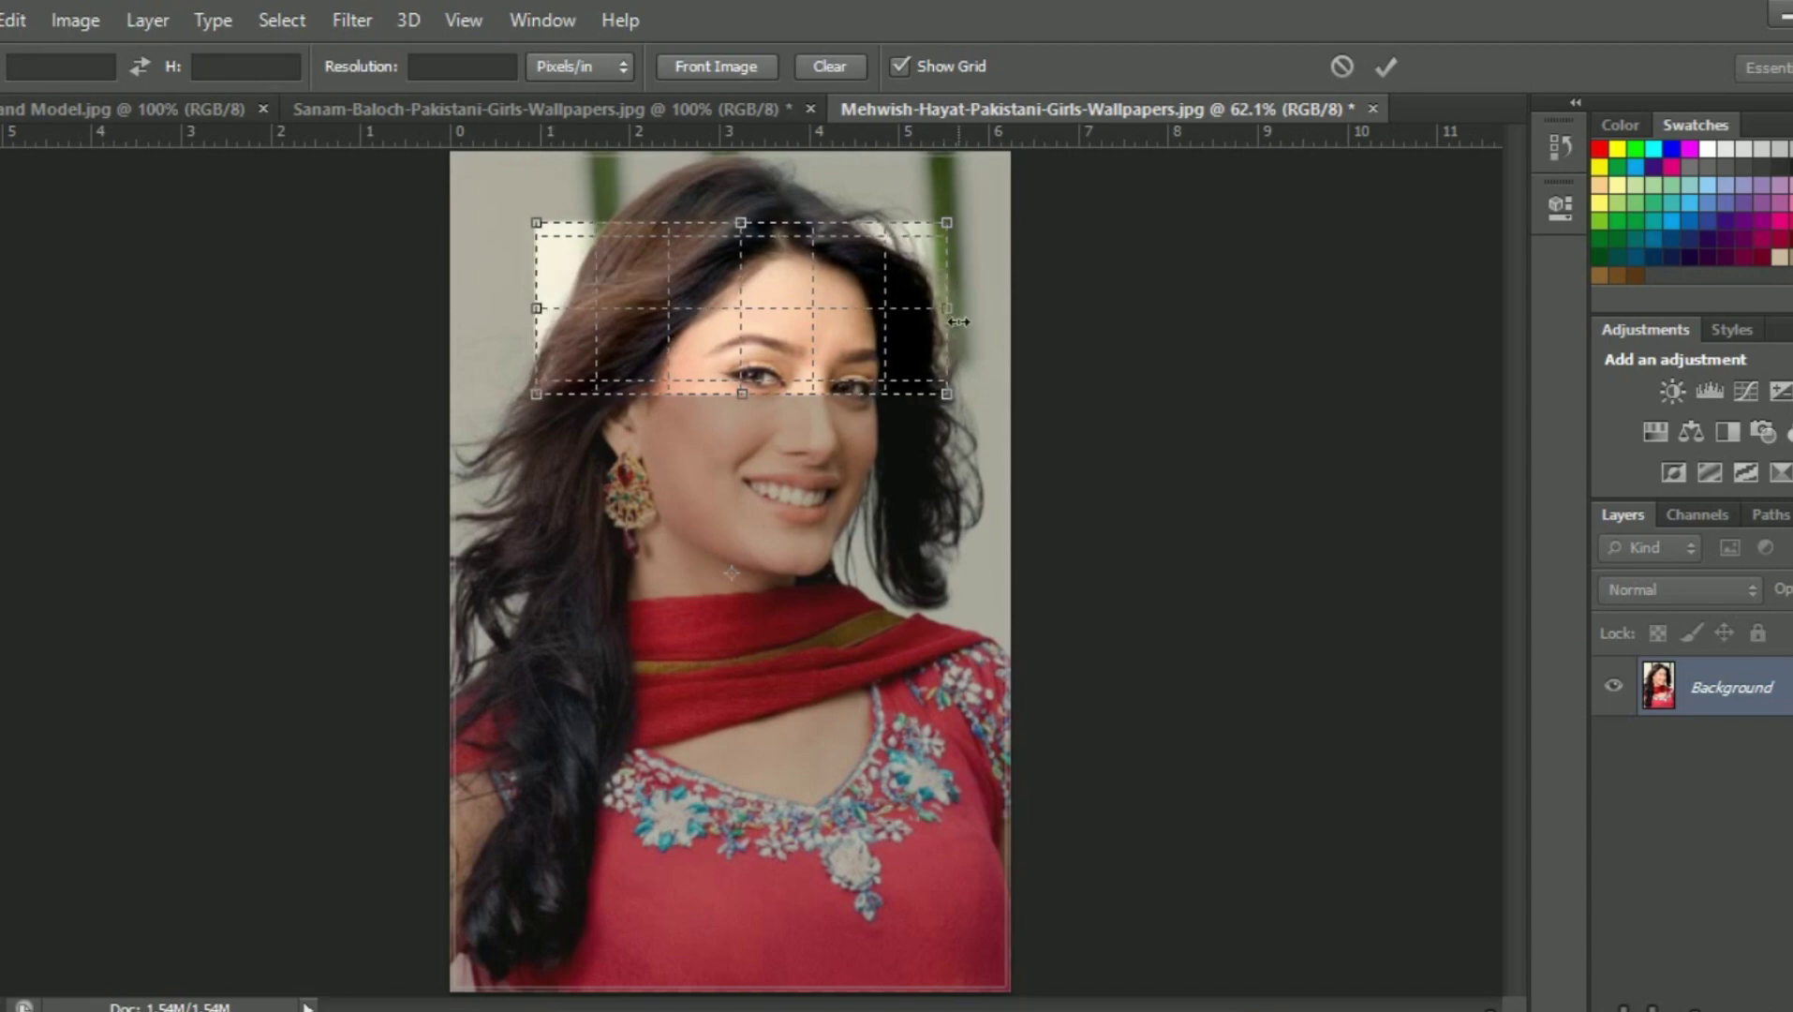
pyautogui.moveTo(952, 308); pyautogui.dragTo(1001, 319)
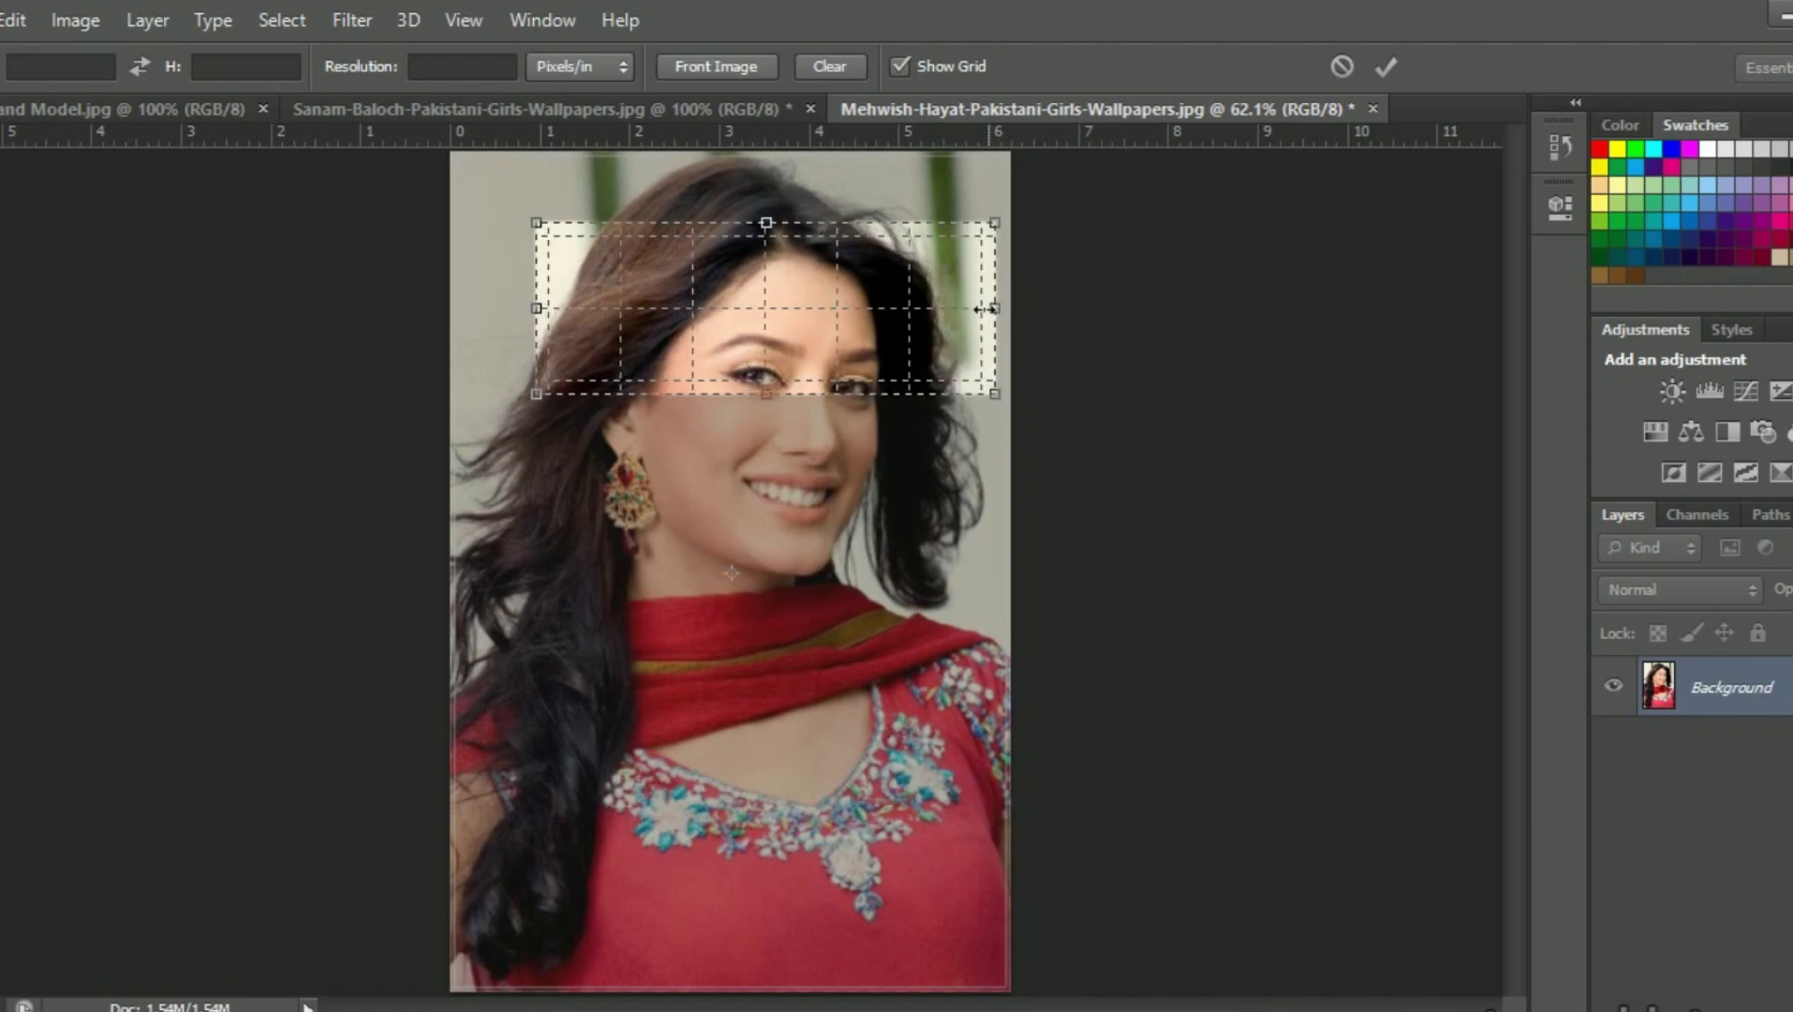
pyautogui.moveTo(980, 309); pyautogui.dragTo(980, 309)
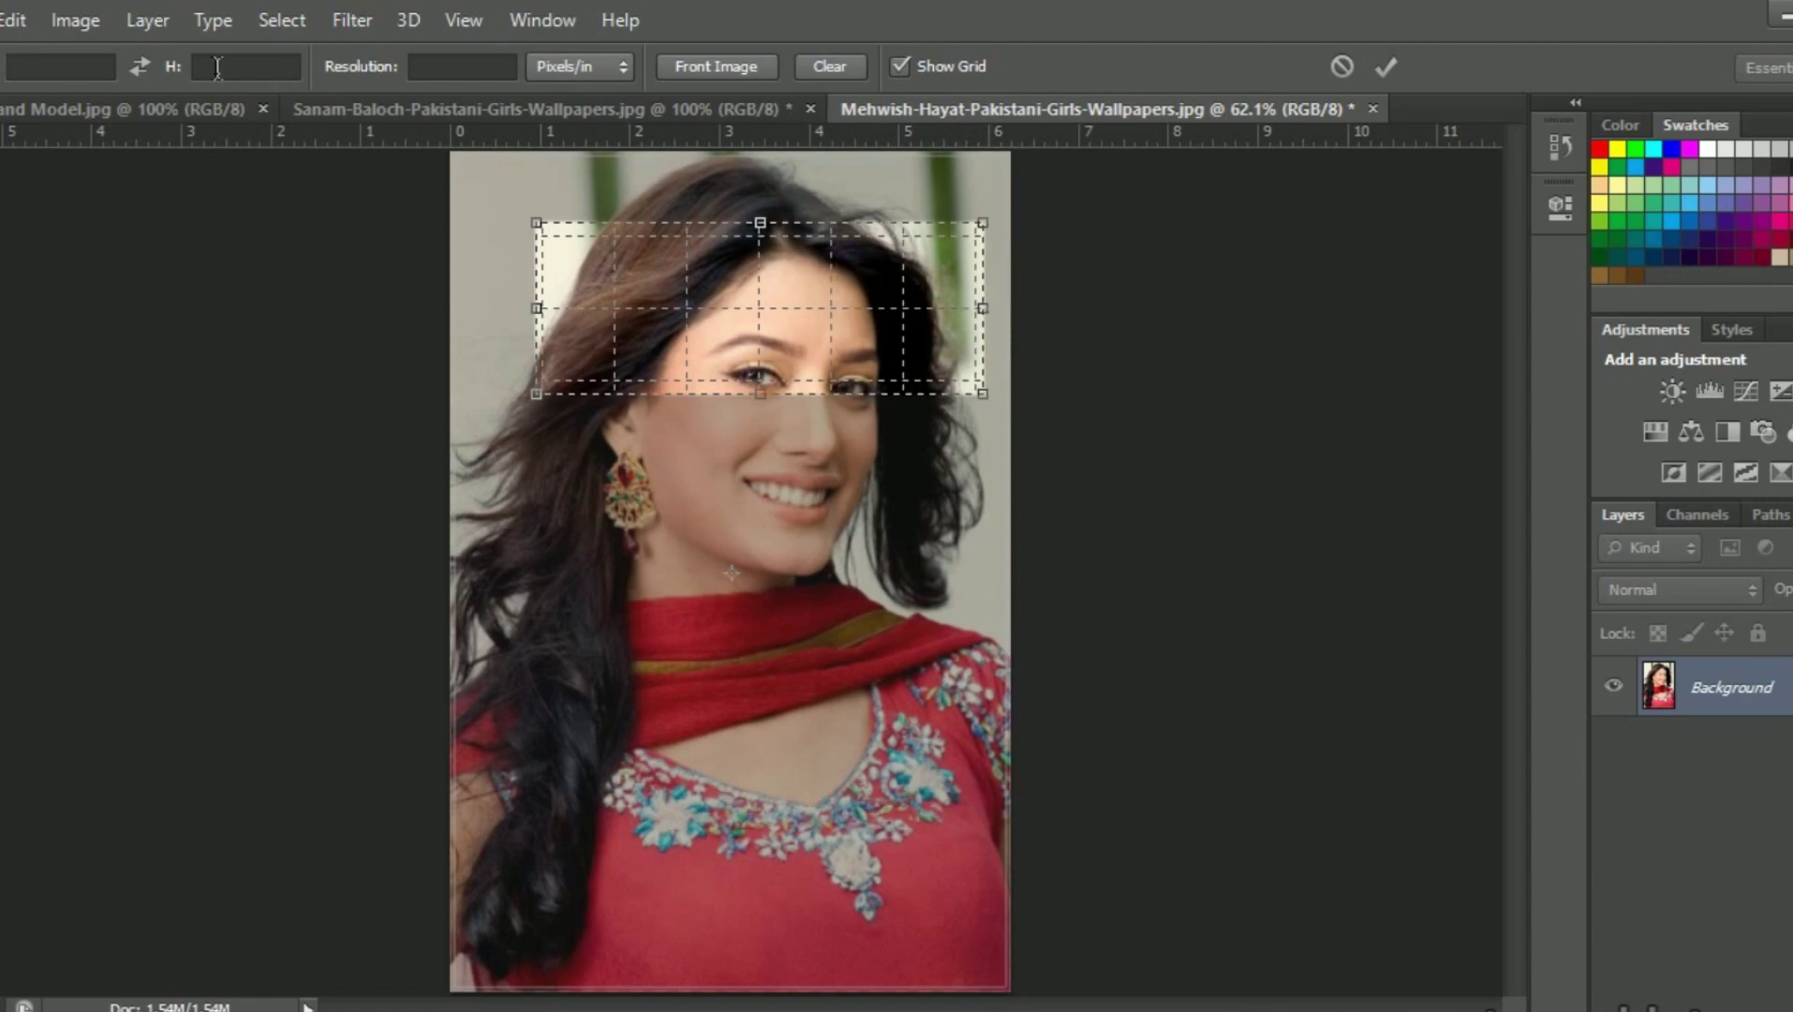
# - Apply the crop at a 500 px width, then undo it
pyautogui.click(66, 67)
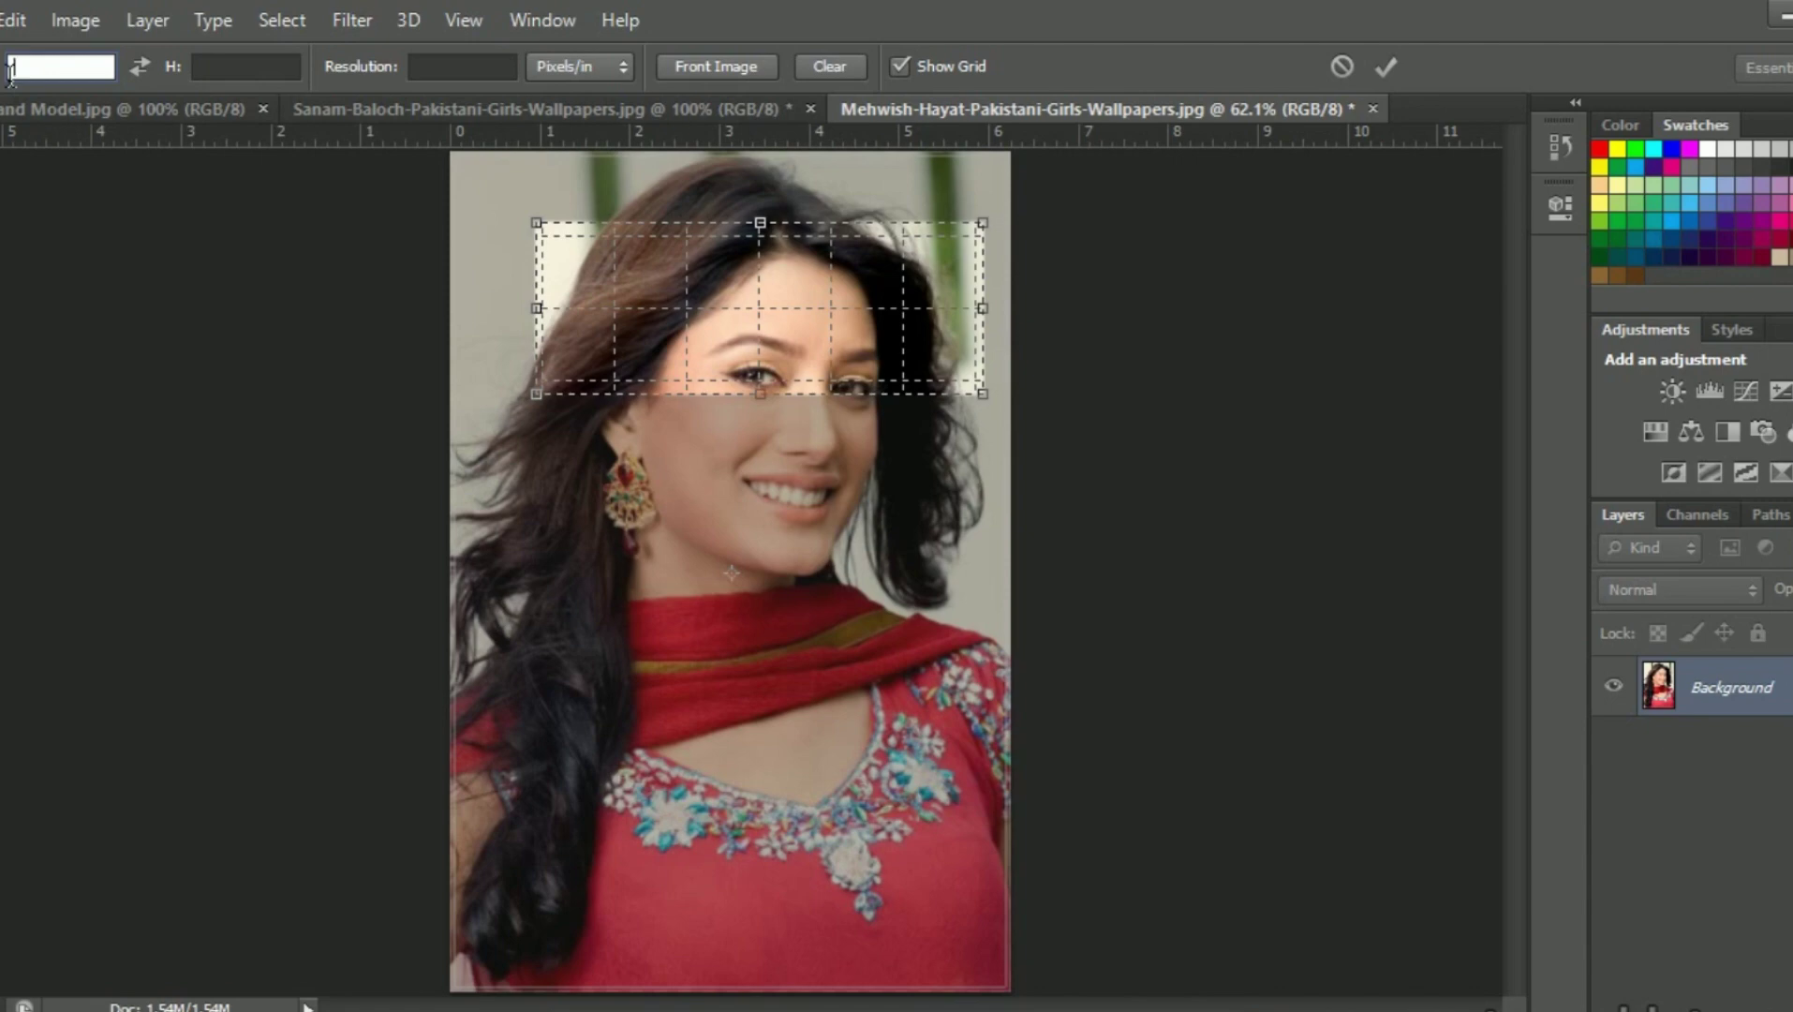
pyautogui.write('500')
pyautogui.press('Return')
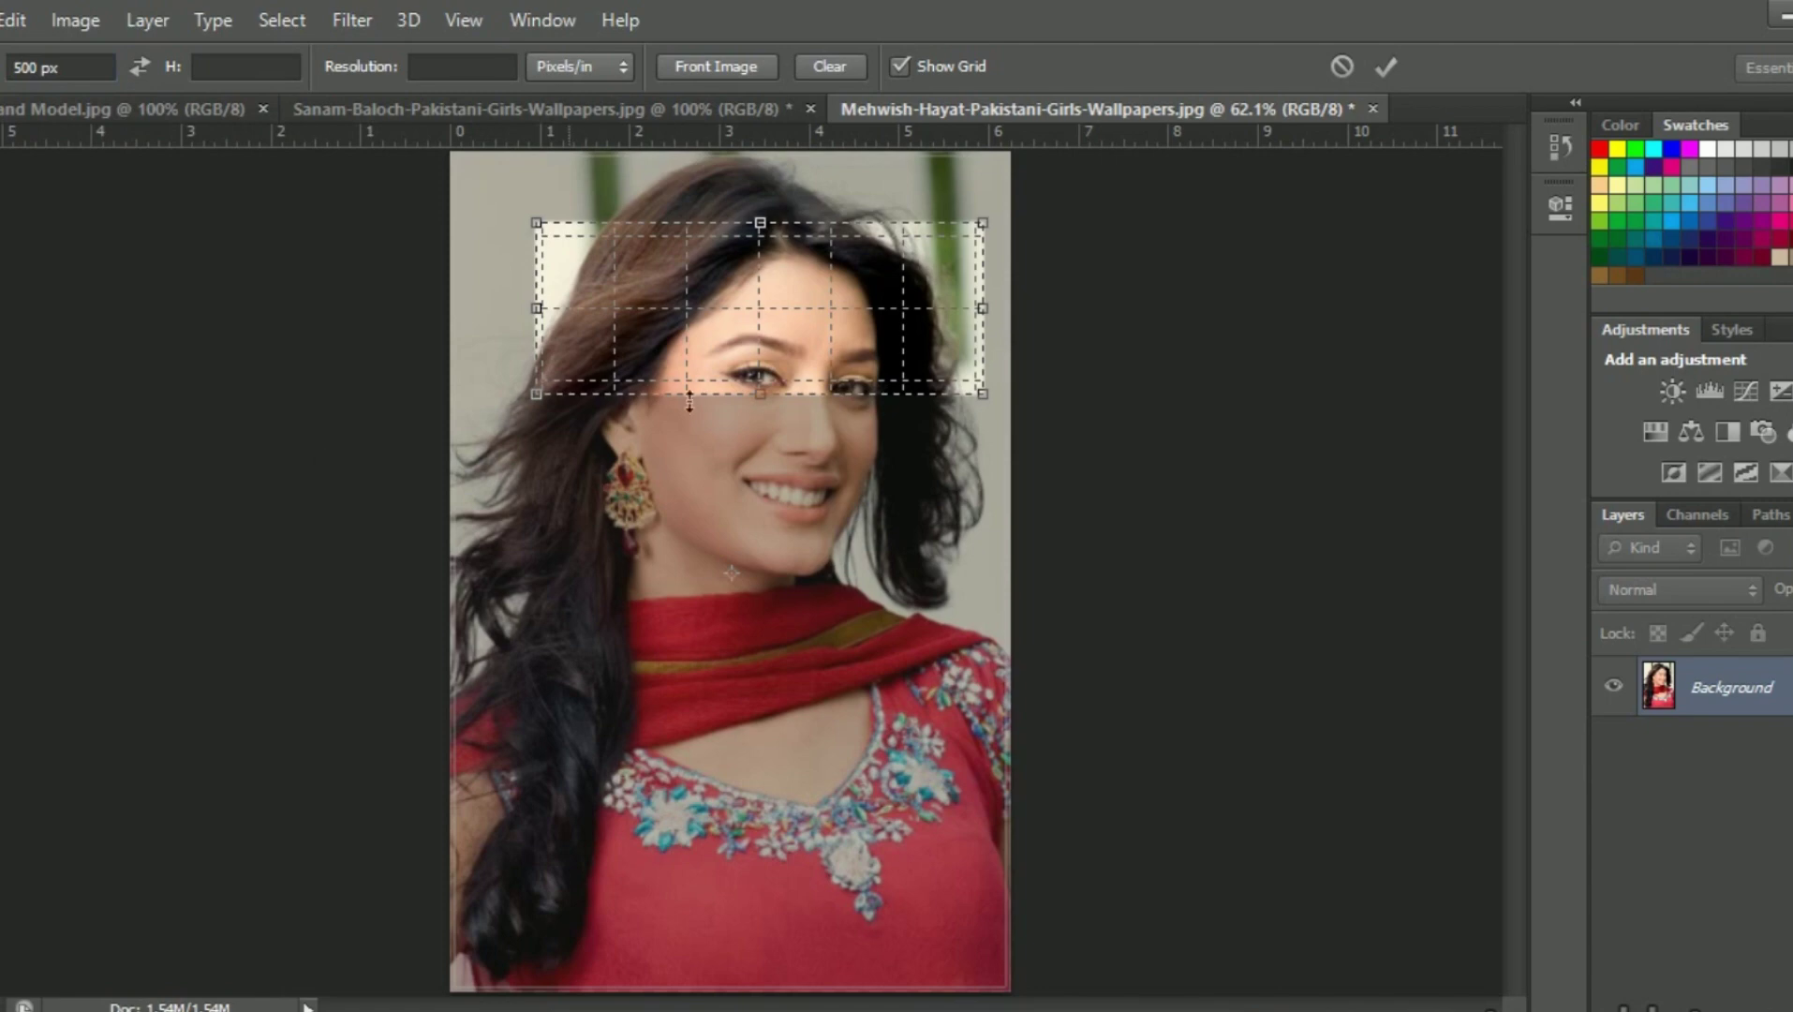
pyautogui.doubleClick(746, 354)
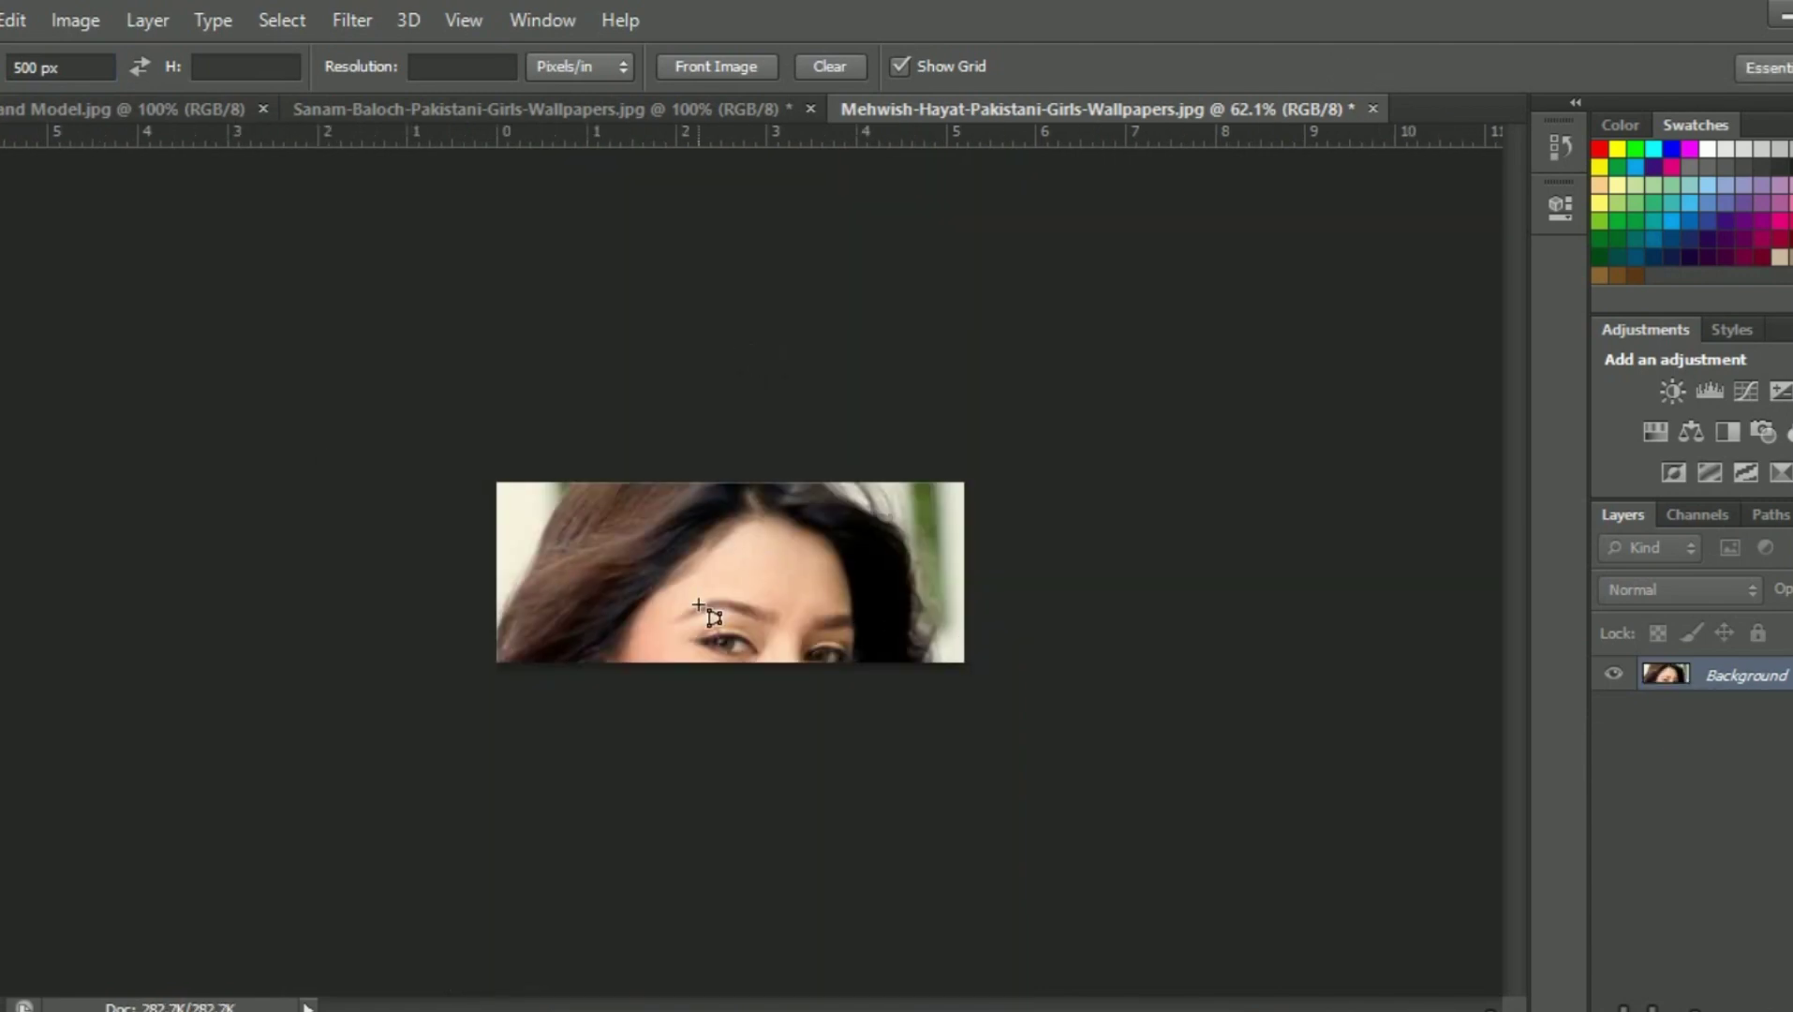
pyautogui.hotkey('ctrl', 'z')
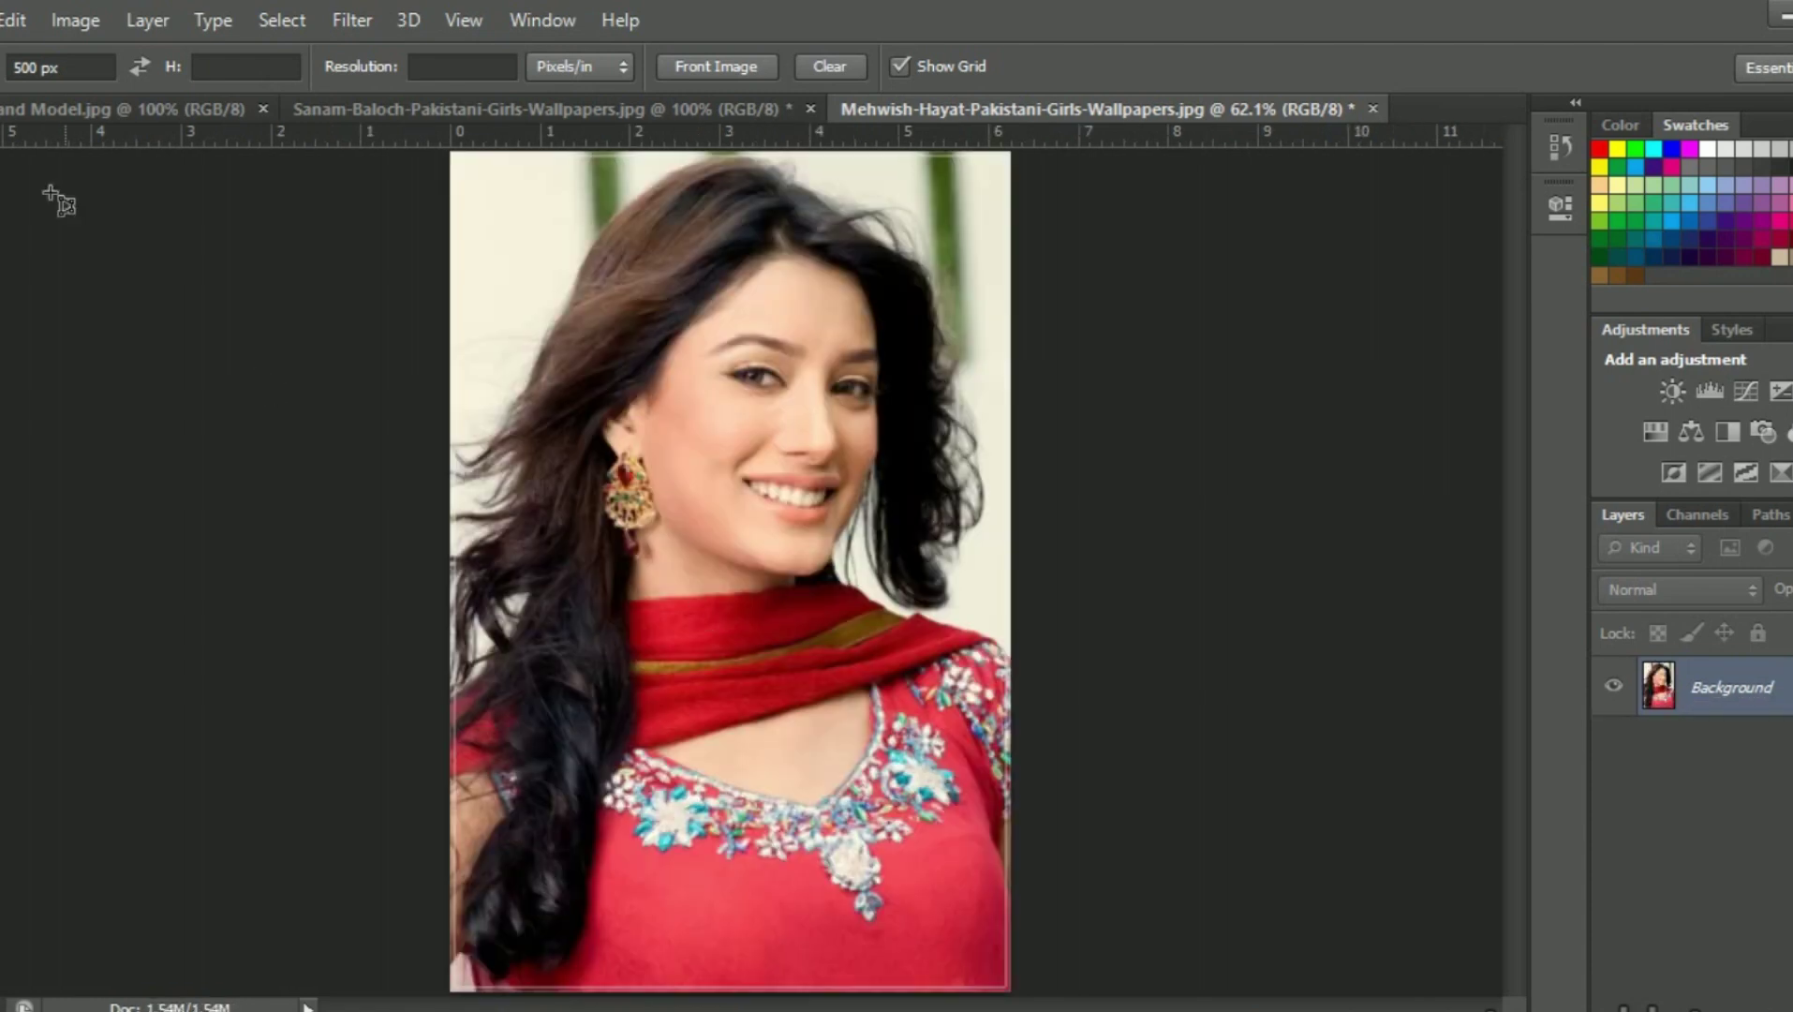
# - Remove the 500 px width value from the crop options
pyautogui.moveTo(77, 70); pyautogui.dragTo(17, 84)
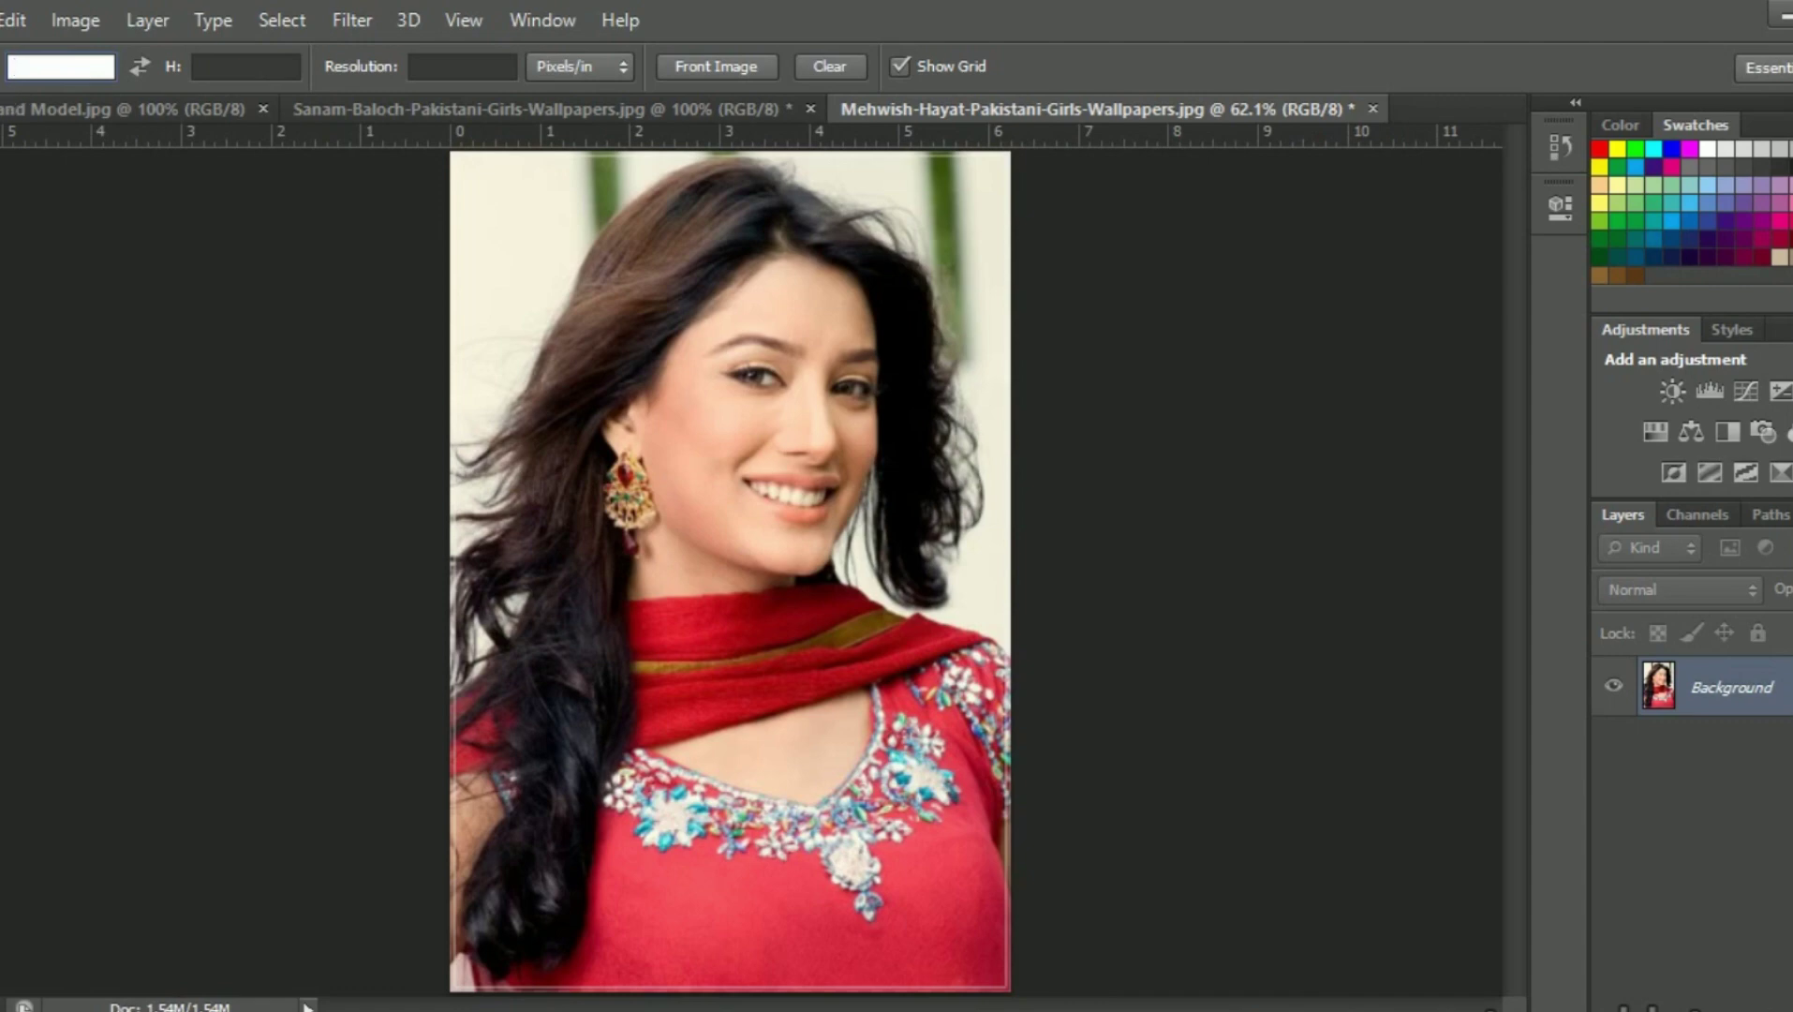
pyautogui.click(2, 66)
pyautogui.click(573, 195)
# - Apply a free perspective crop over the face, then undo it
pyautogui.moveTo(569, 189)
pyautogui.mouseDown()
pyautogui.moveTo(872, 620)
pyautogui.moveTo(912, 525)
pyautogui.moveTo(990, 485)
pyautogui.moveTo(953, 519)
pyautogui.mouseUp()
pyautogui.press('Return')
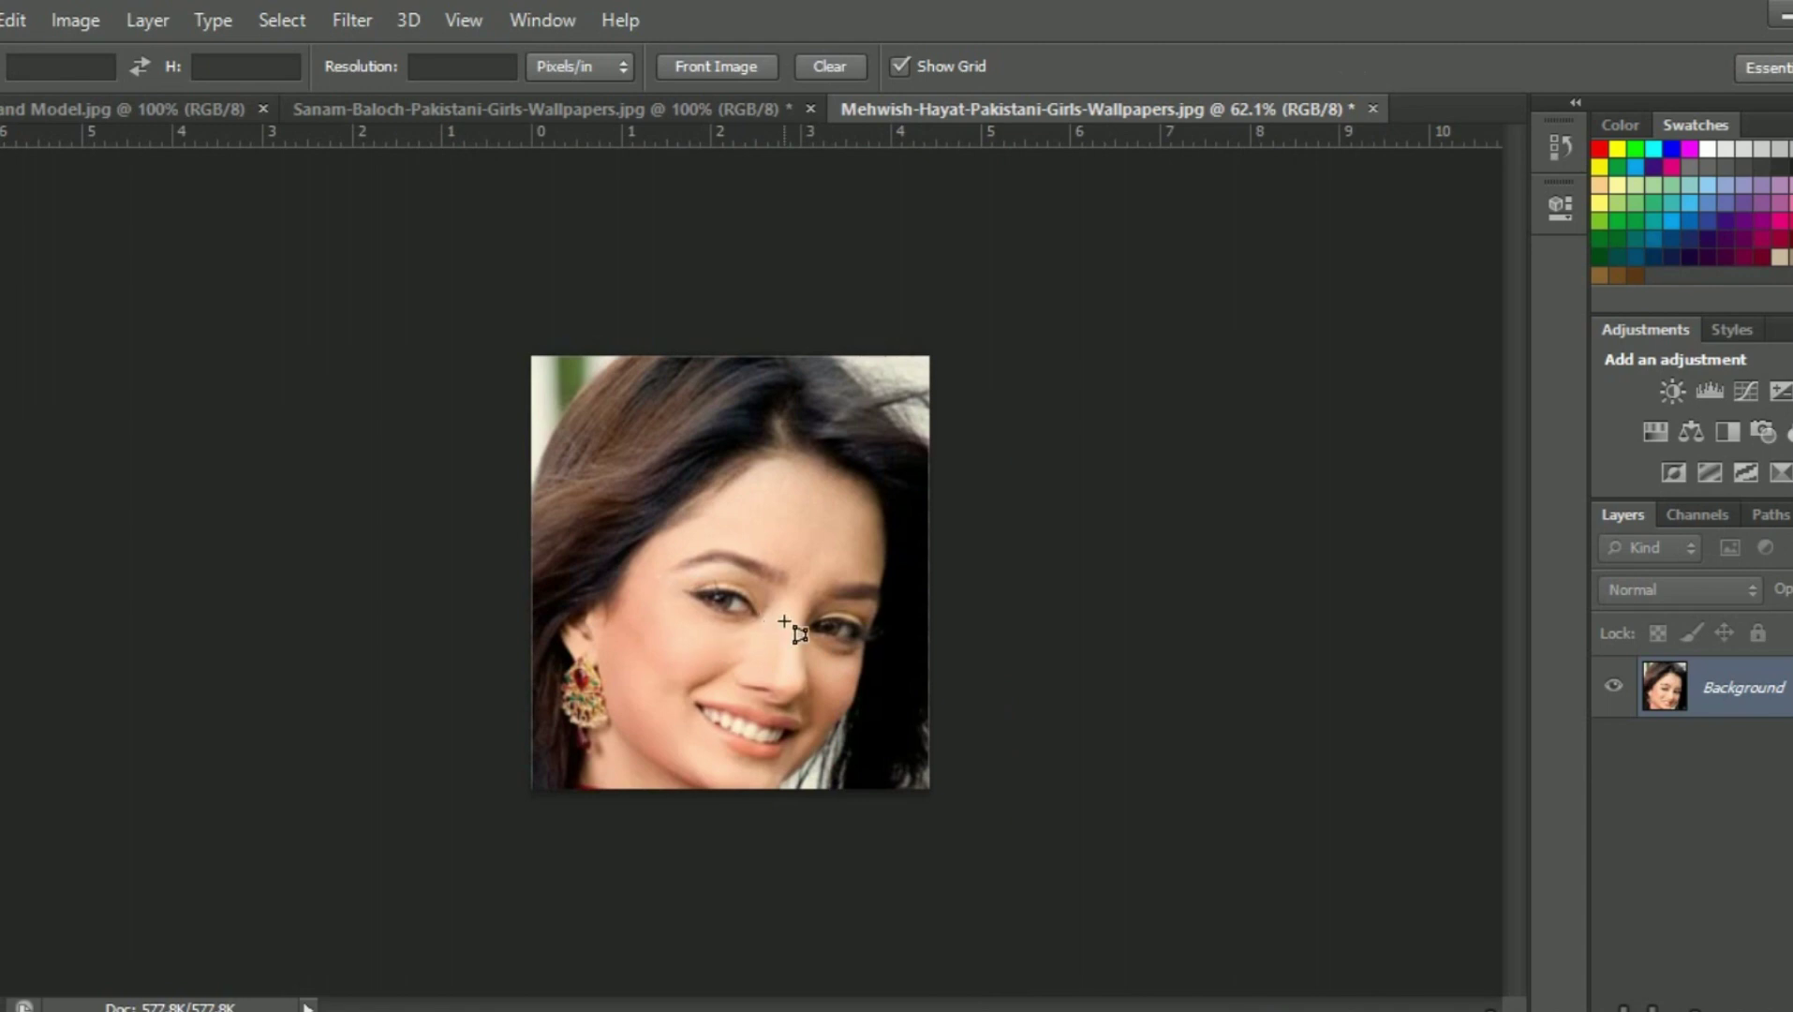
pyautogui.hotkey('ctrl', 'z')
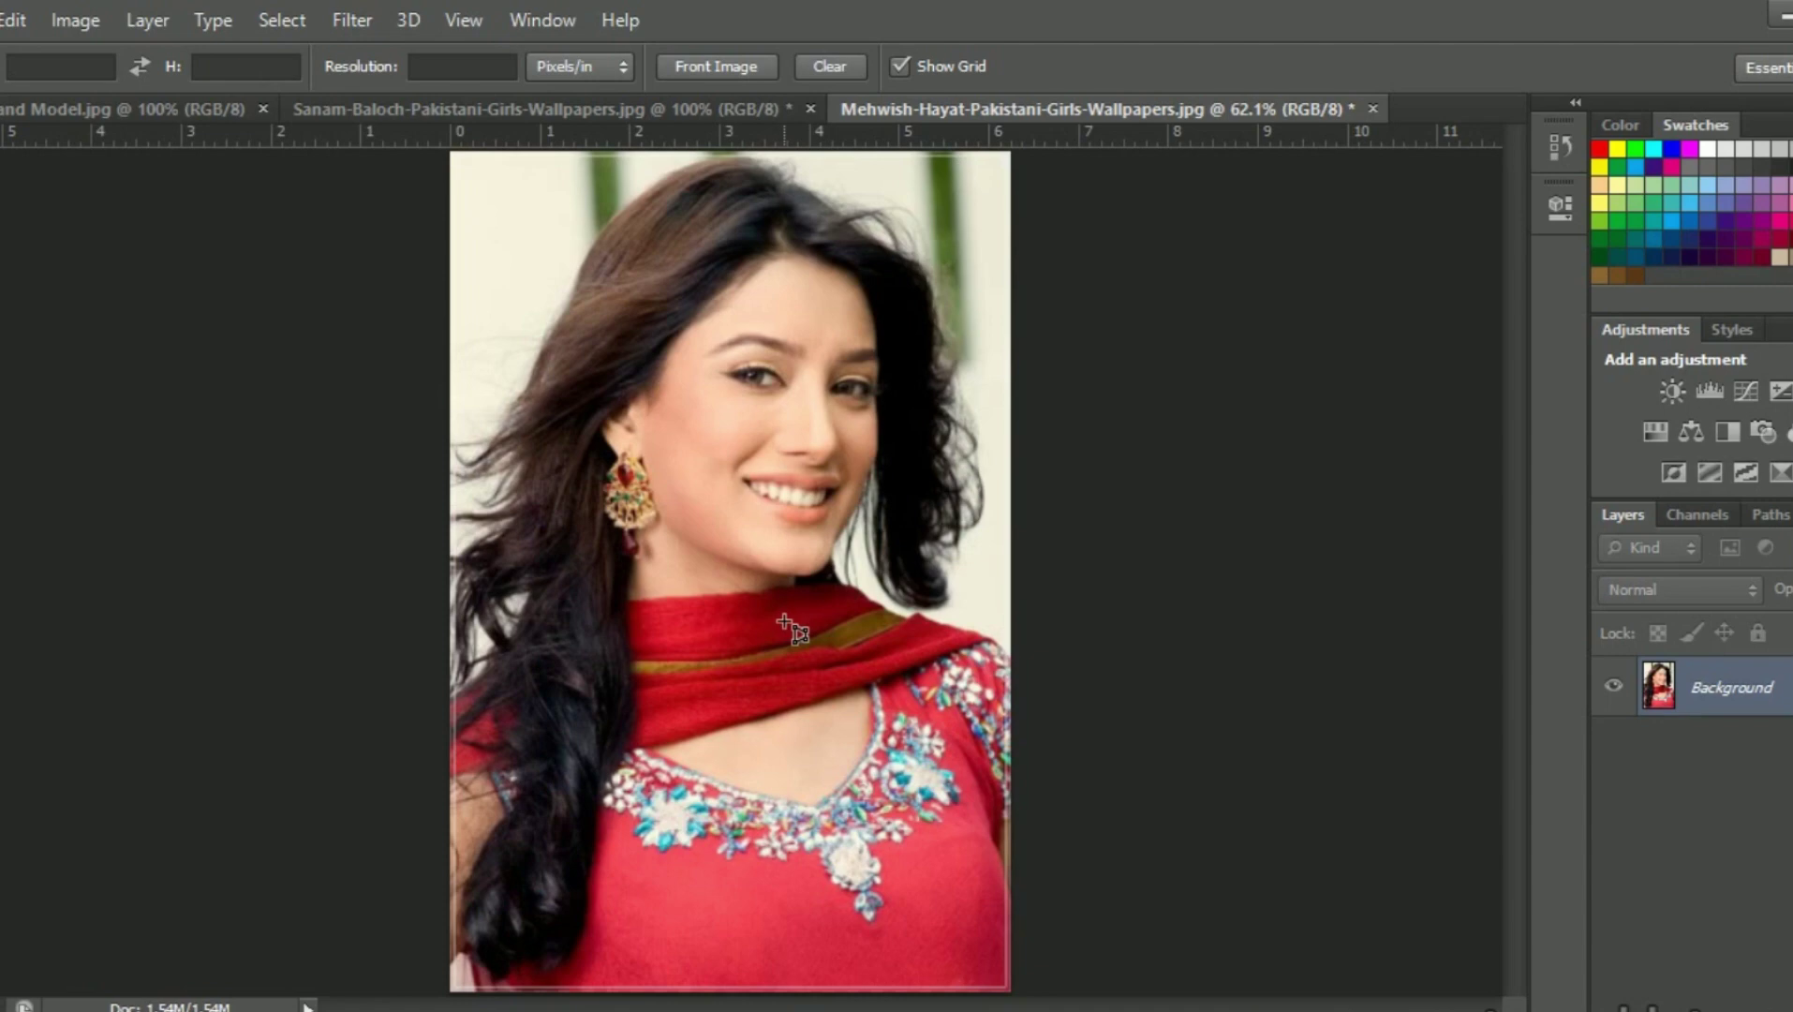
# - Enter resolution 72, fill the size from Front Image, clear the values, and show cropping tools
pyautogui.click(463, 68)
pyautogui.write('72')
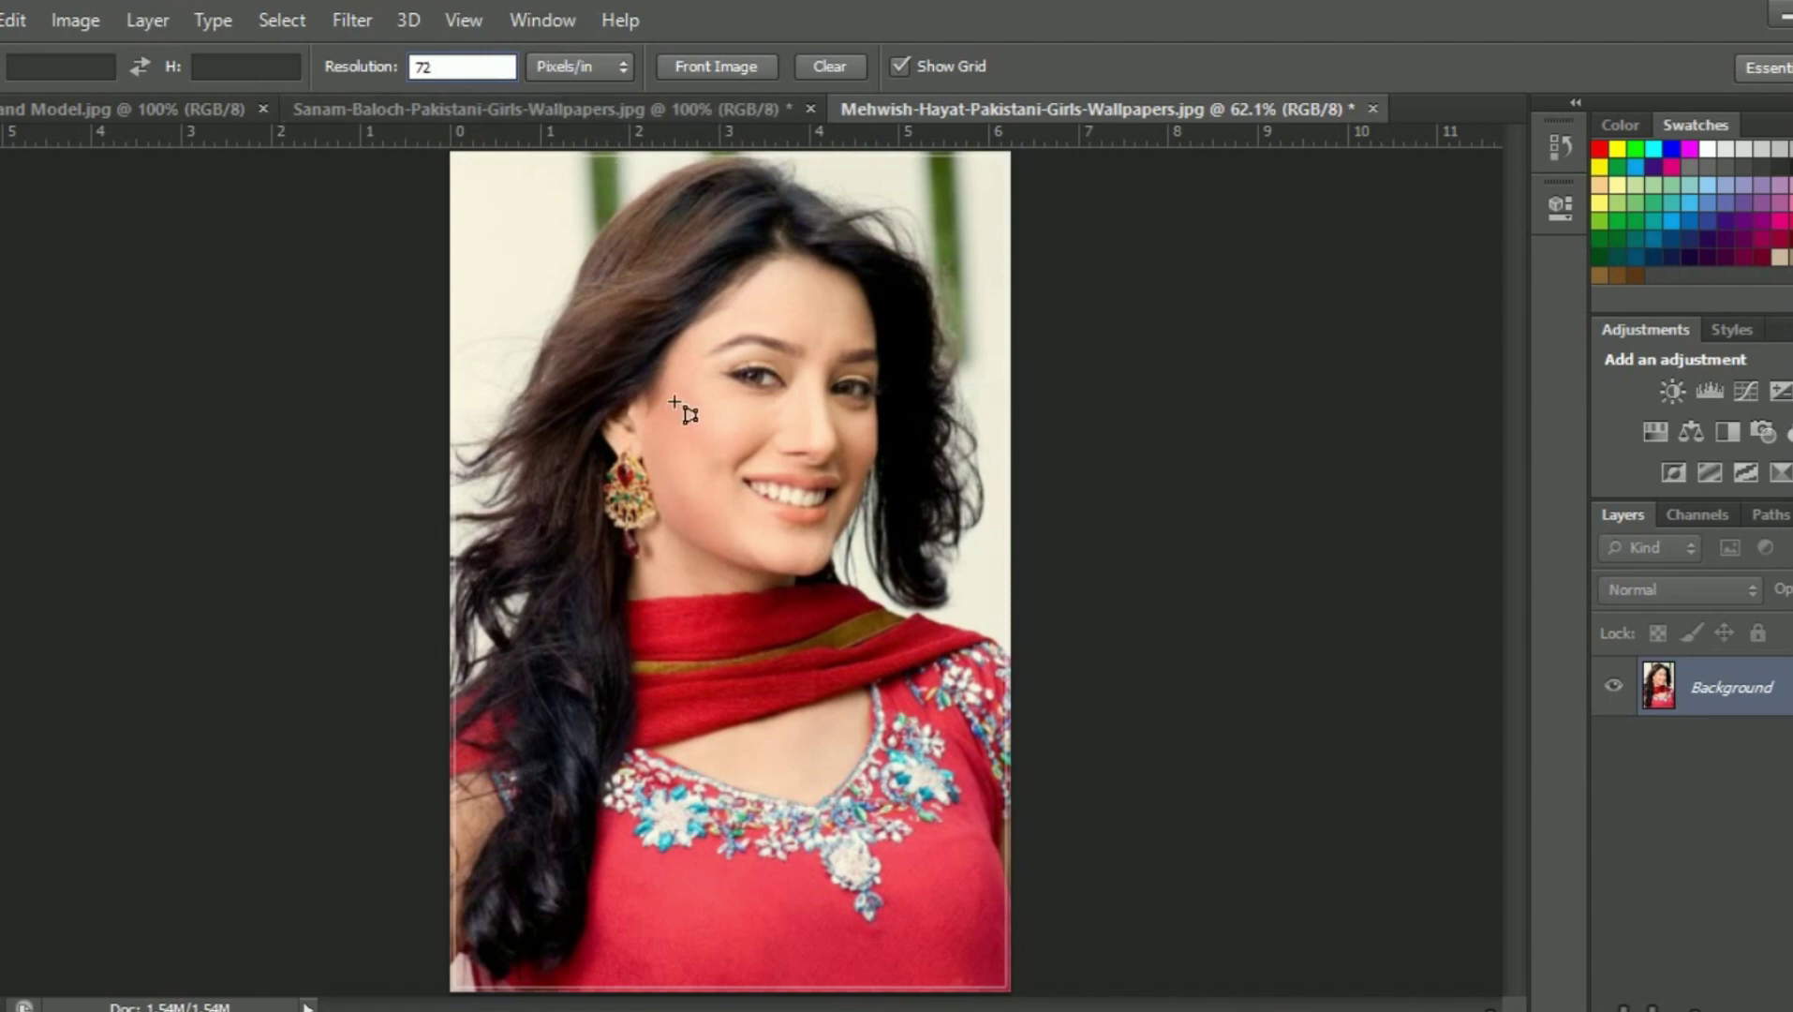
pyautogui.click(733, 64)
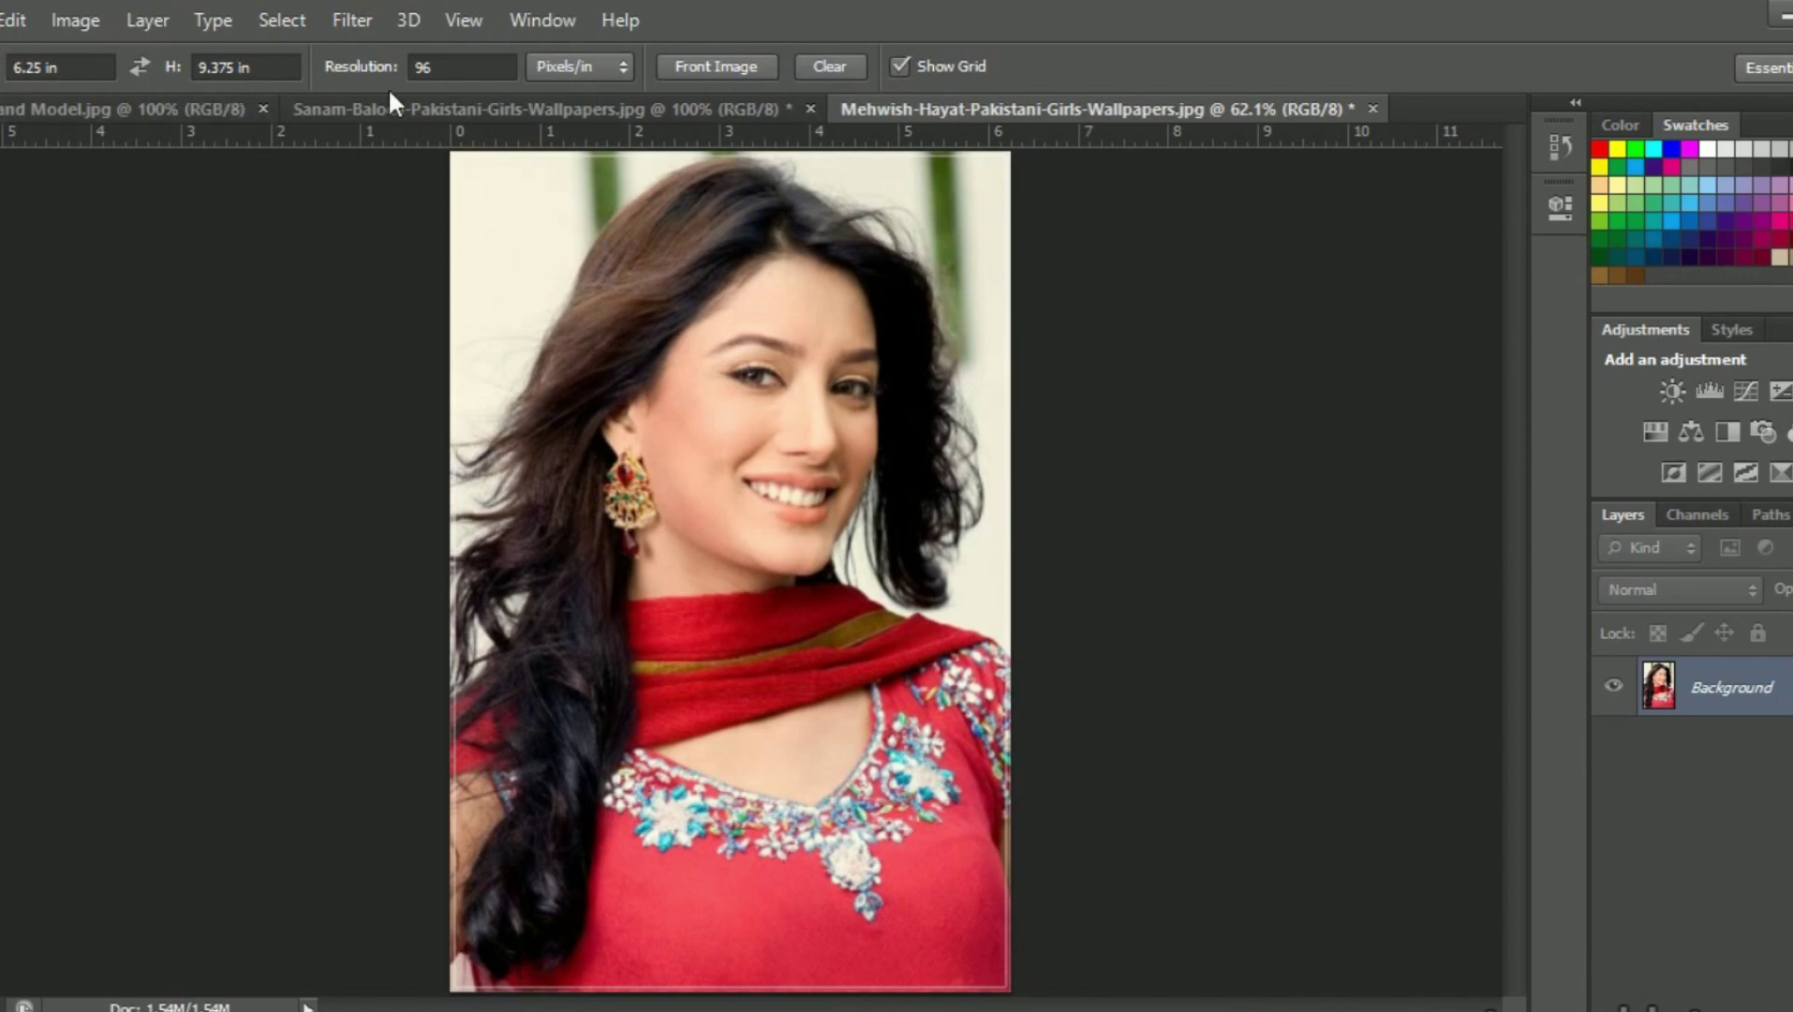
pyautogui.click(826, 67)
pyautogui.rightClick(3, 305)
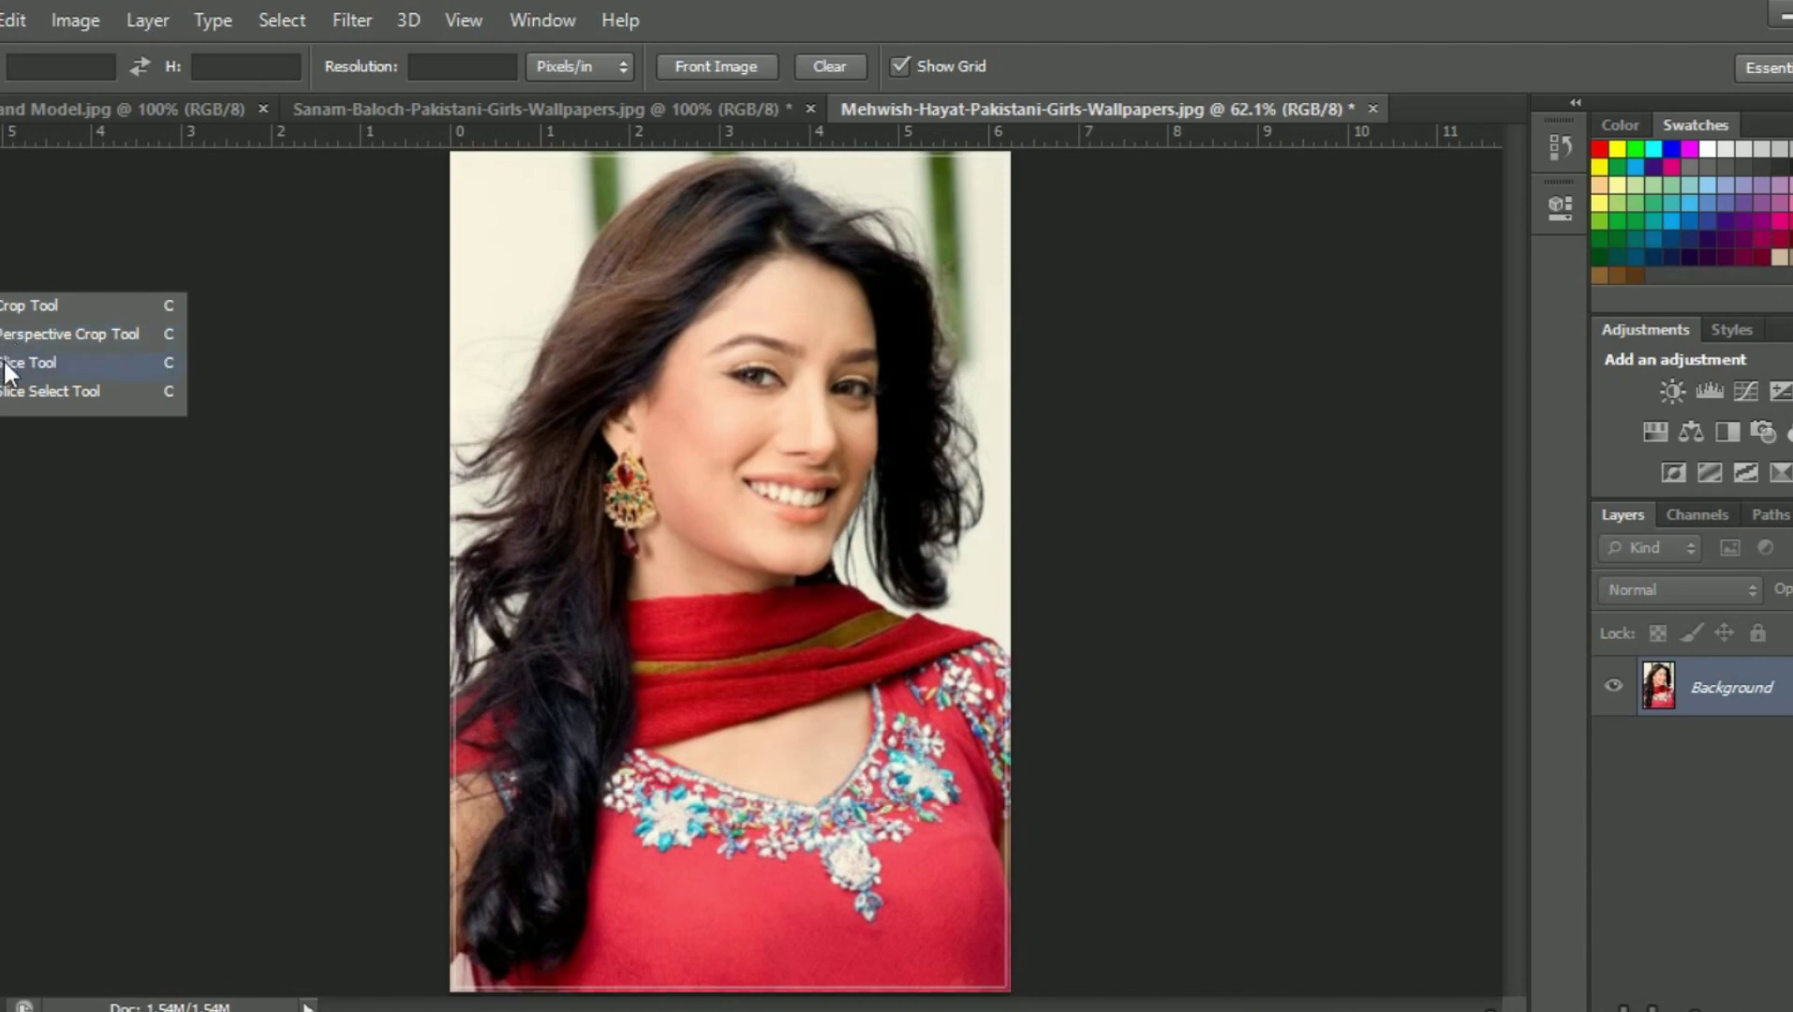
# - Cancel closing the portrait and drag a perspective crop box from the hair to the neckline
pyautogui.click(1371, 108)
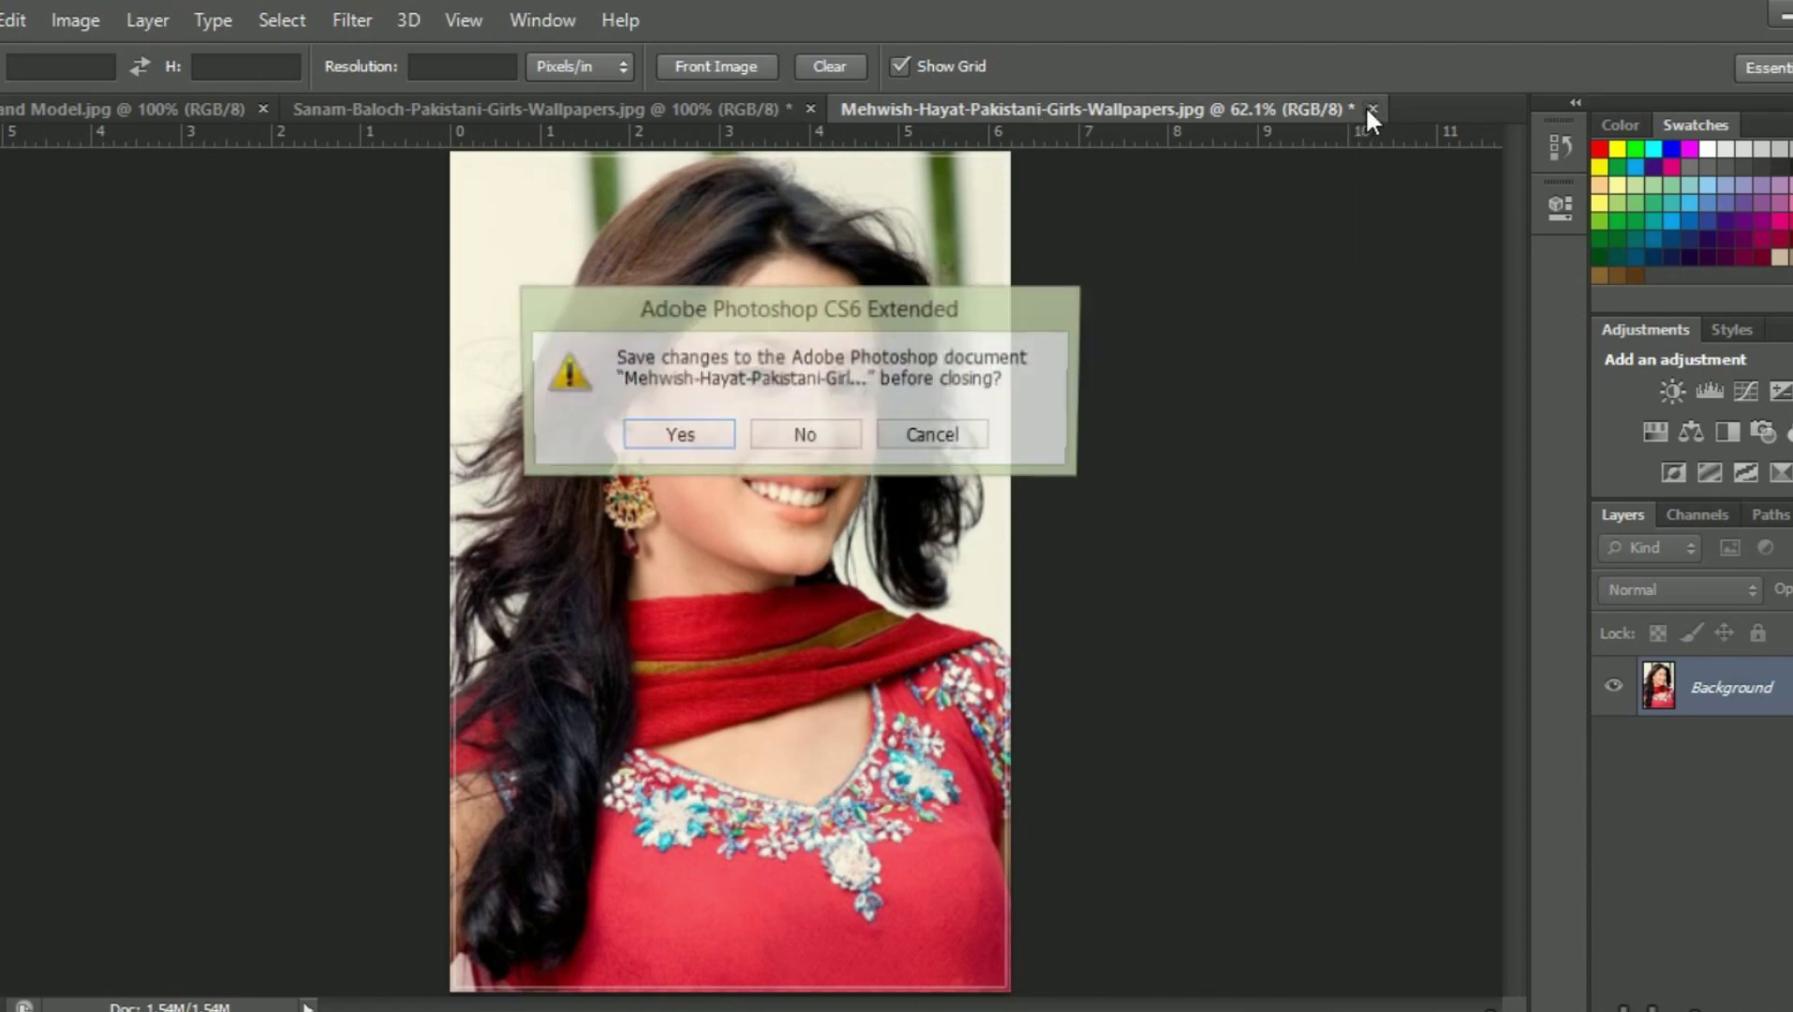
pyautogui.click(933, 437)
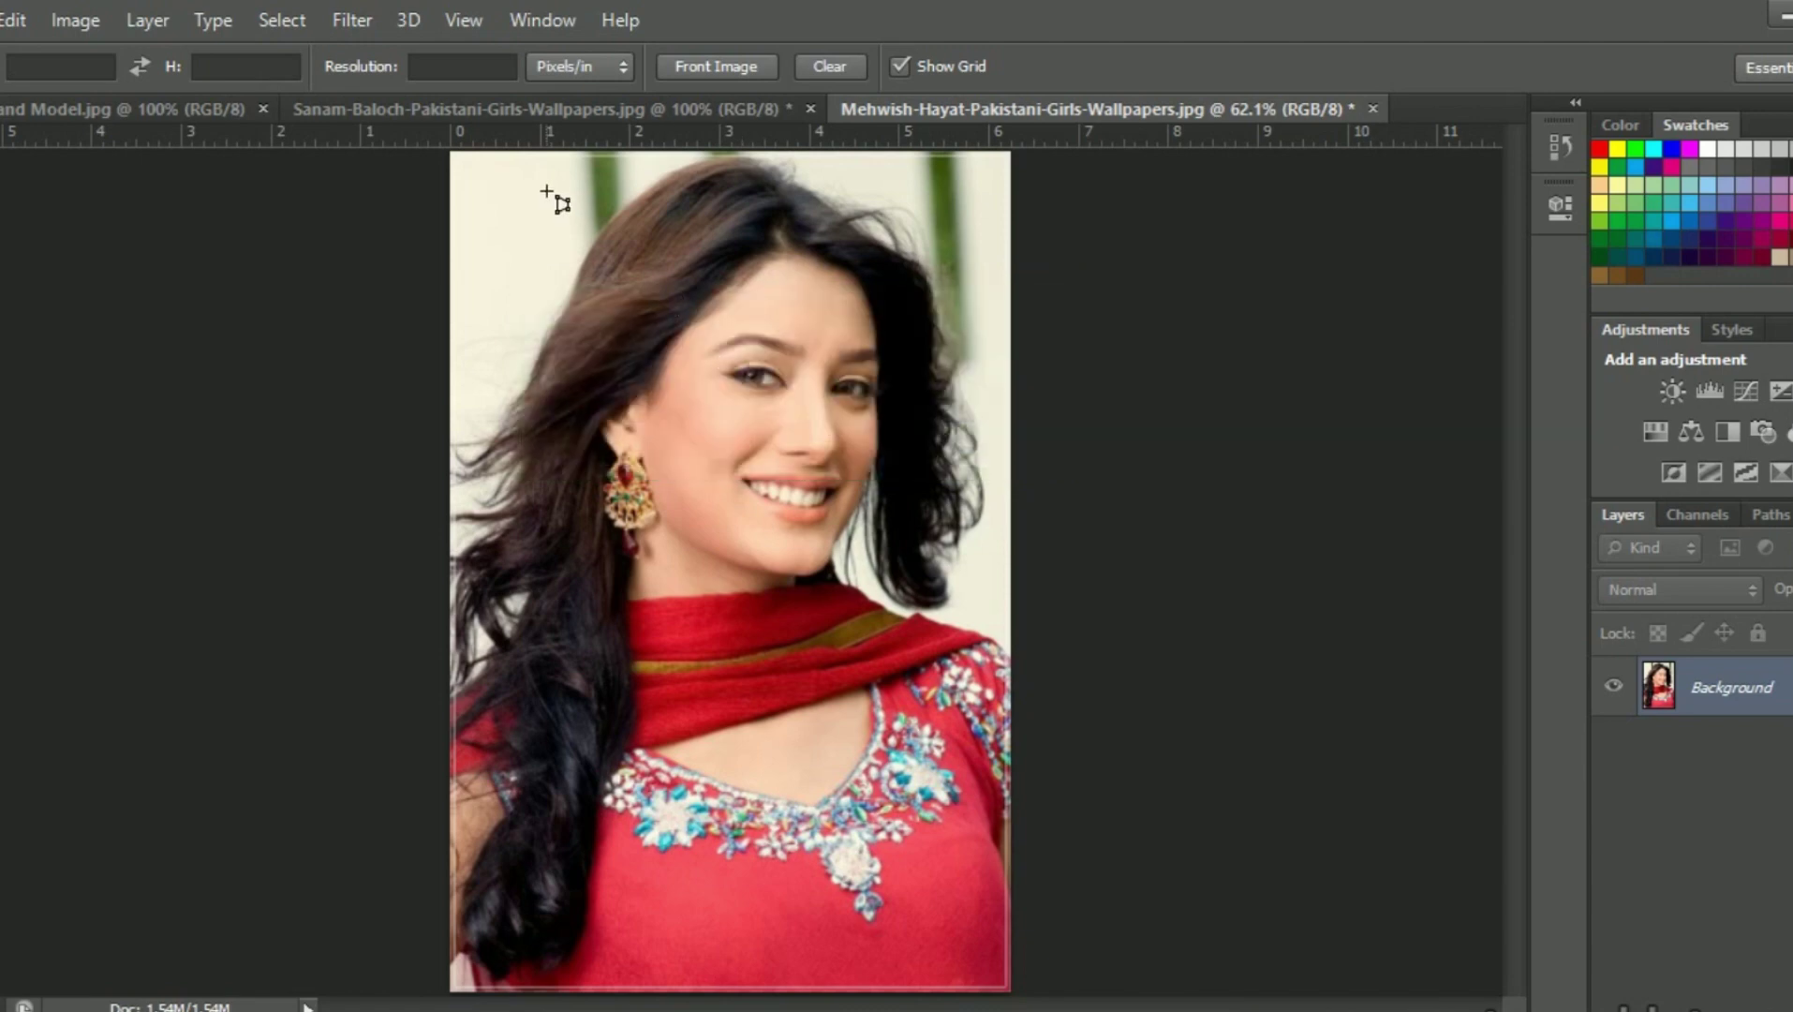
pyautogui.moveTo(545, 190)
pyautogui.mouseDown()
pyautogui.moveTo(629, 236)
pyautogui.moveTo(881, 683)
pyautogui.moveTo(837, 785)
pyautogui.moveTo(987, 759)
pyautogui.mouseUp()
# - Commit the perspective crop and save the portrait as a Photoshop PSD in the Project folder
pyautogui.press('Return')
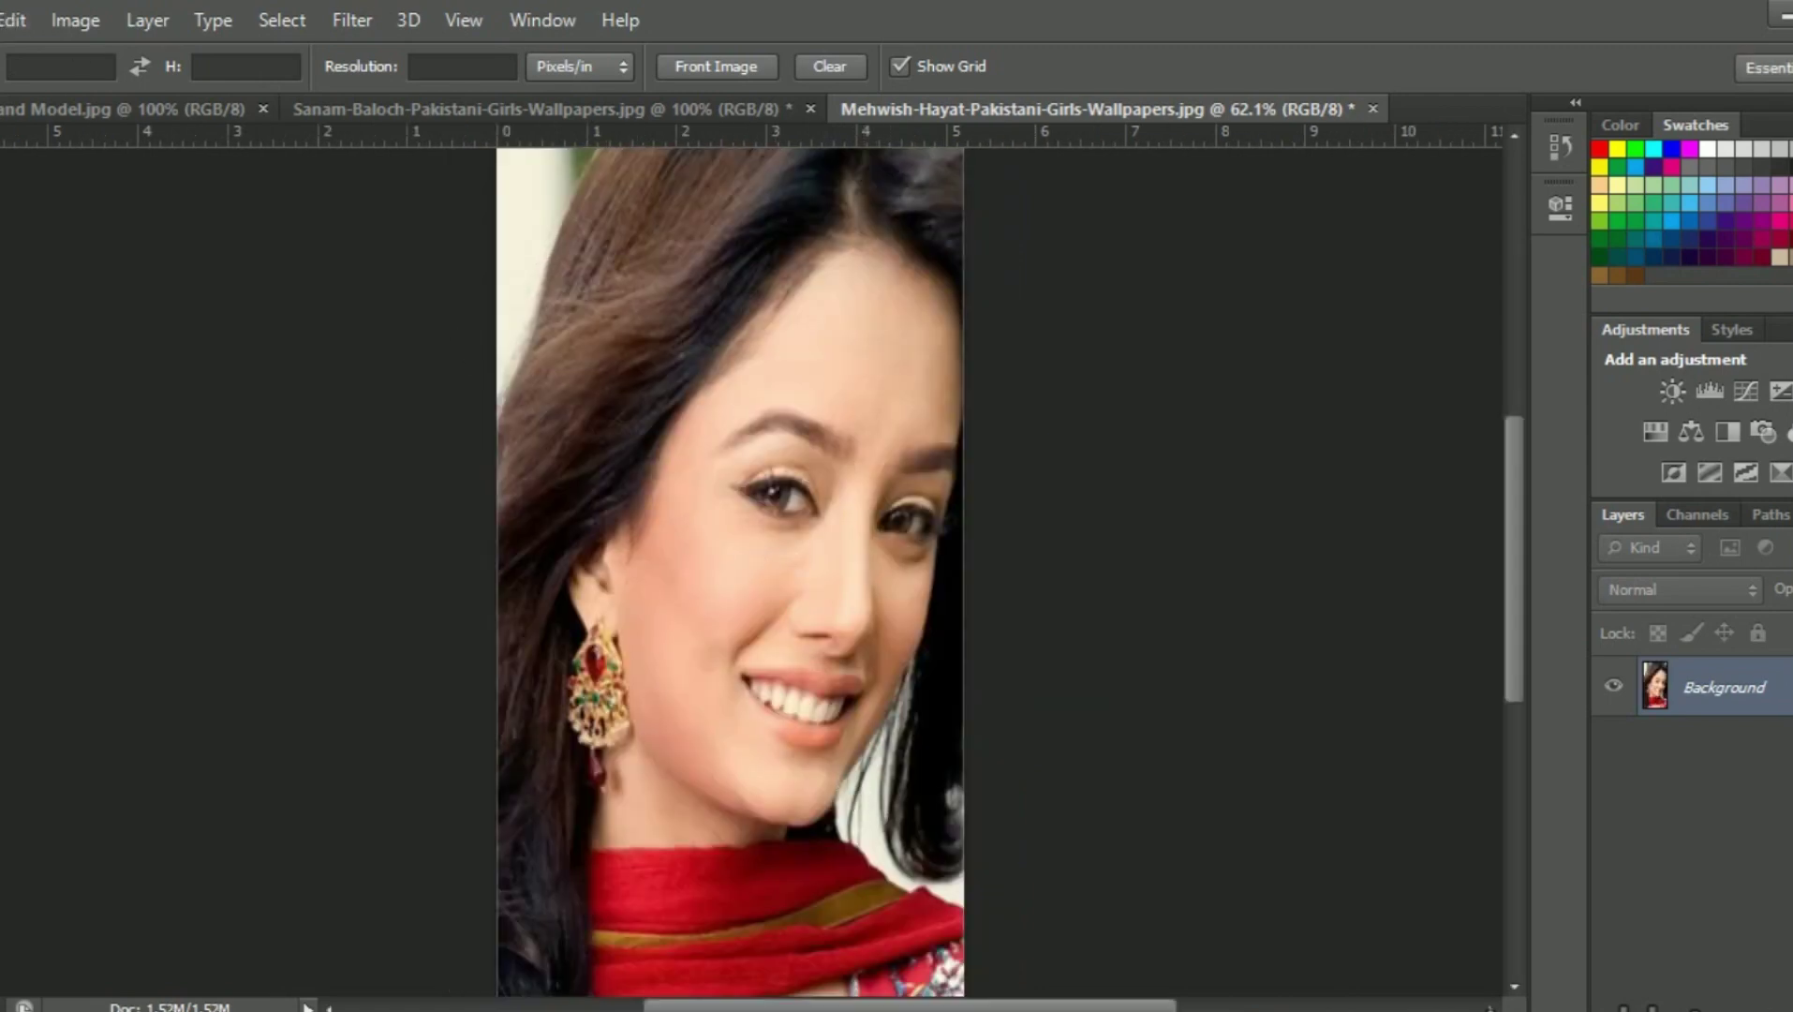
pyautogui.click(0, 20)
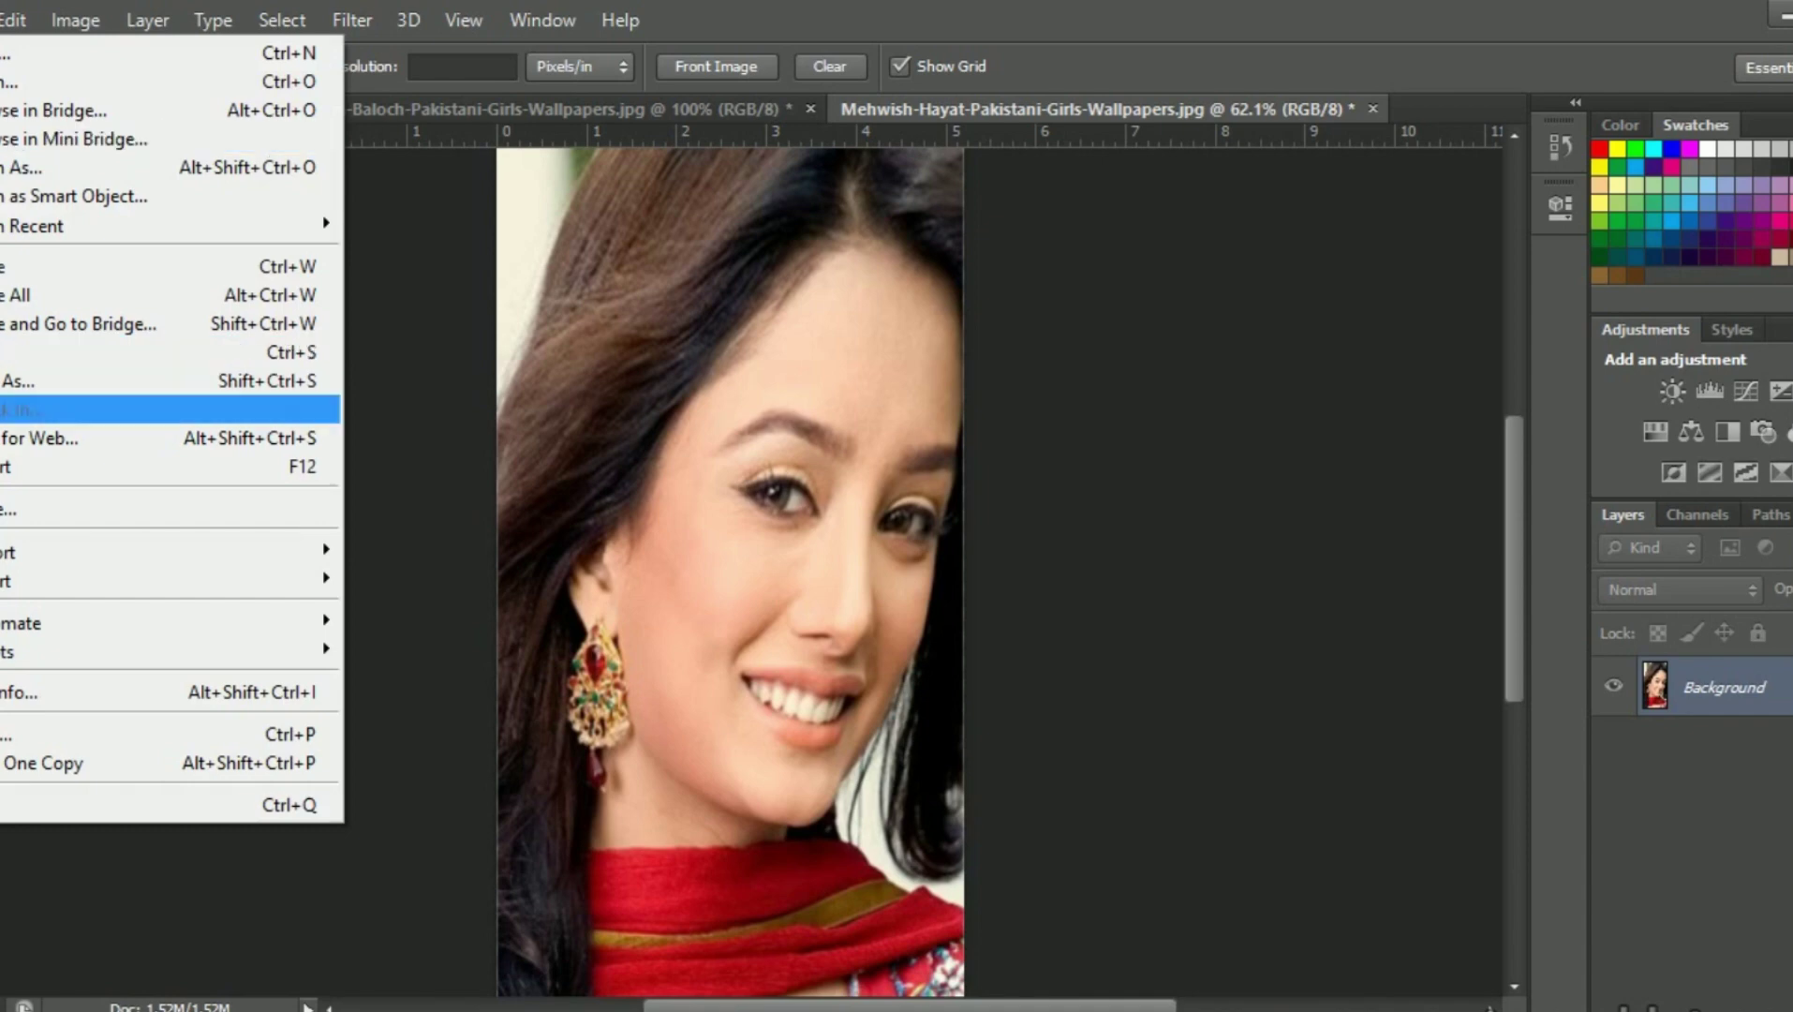
pyautogui.click(2, 381)
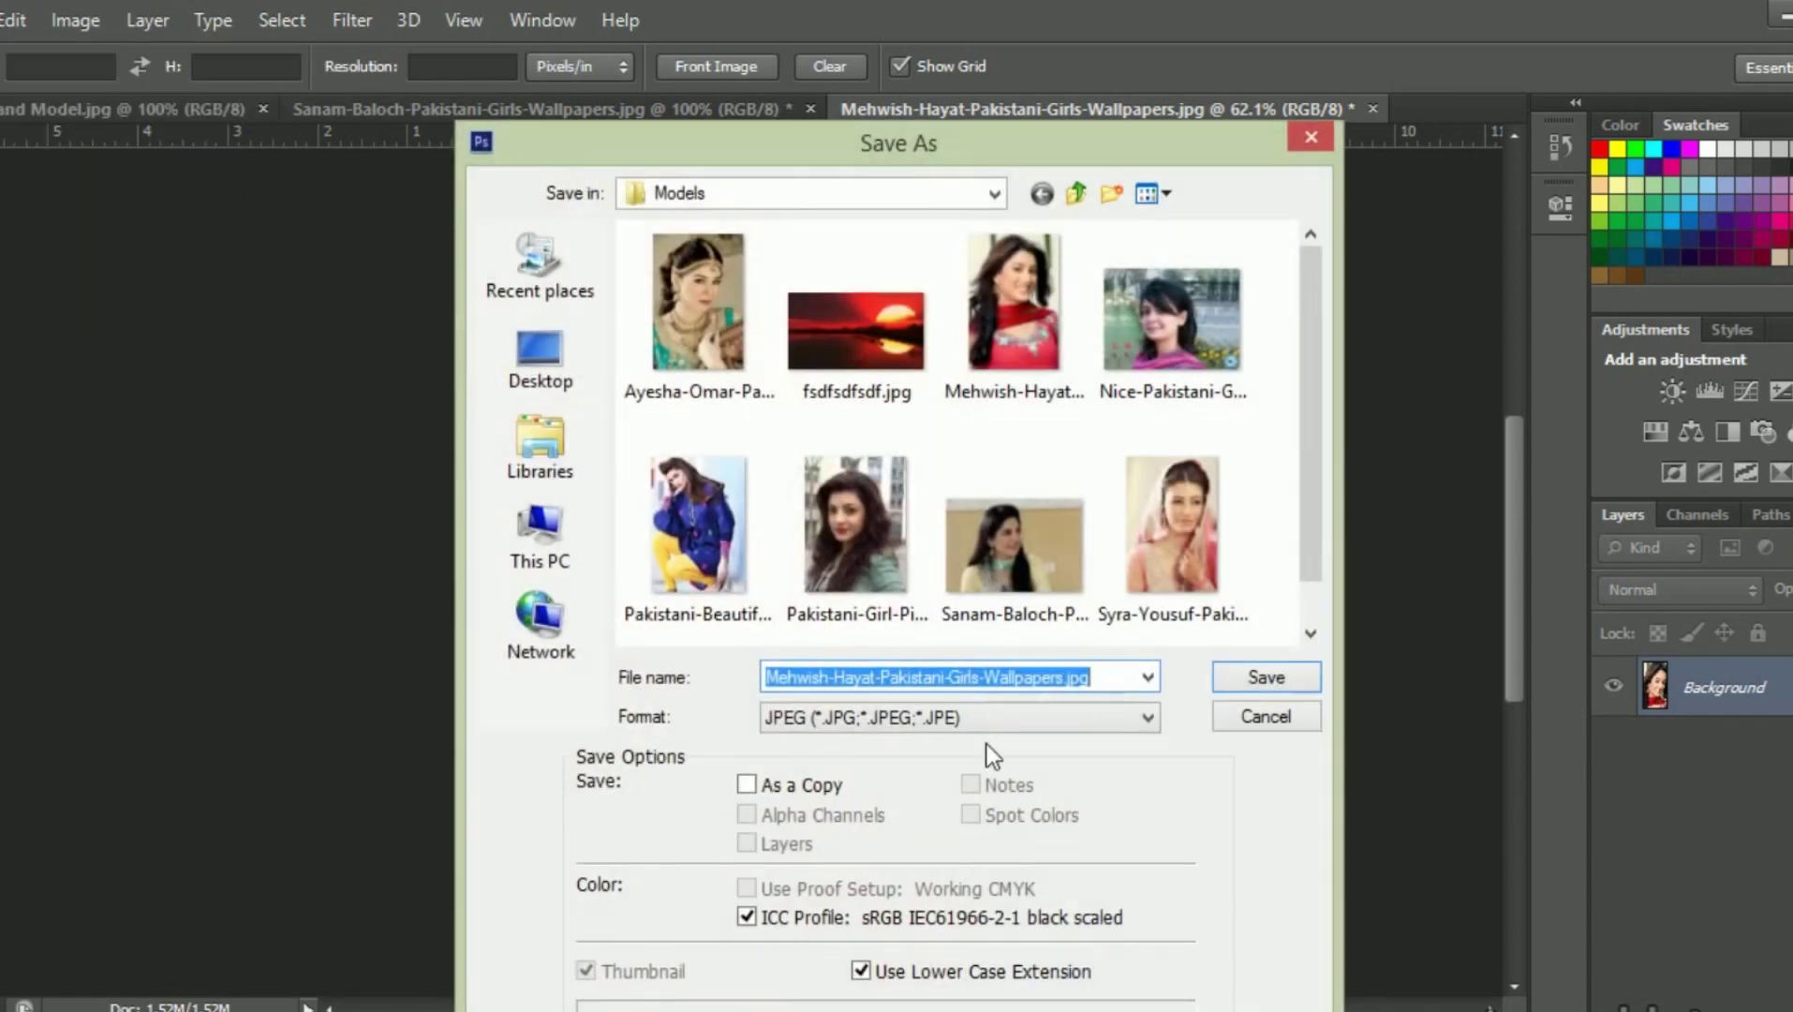
pyautogui.click(1077, 193)
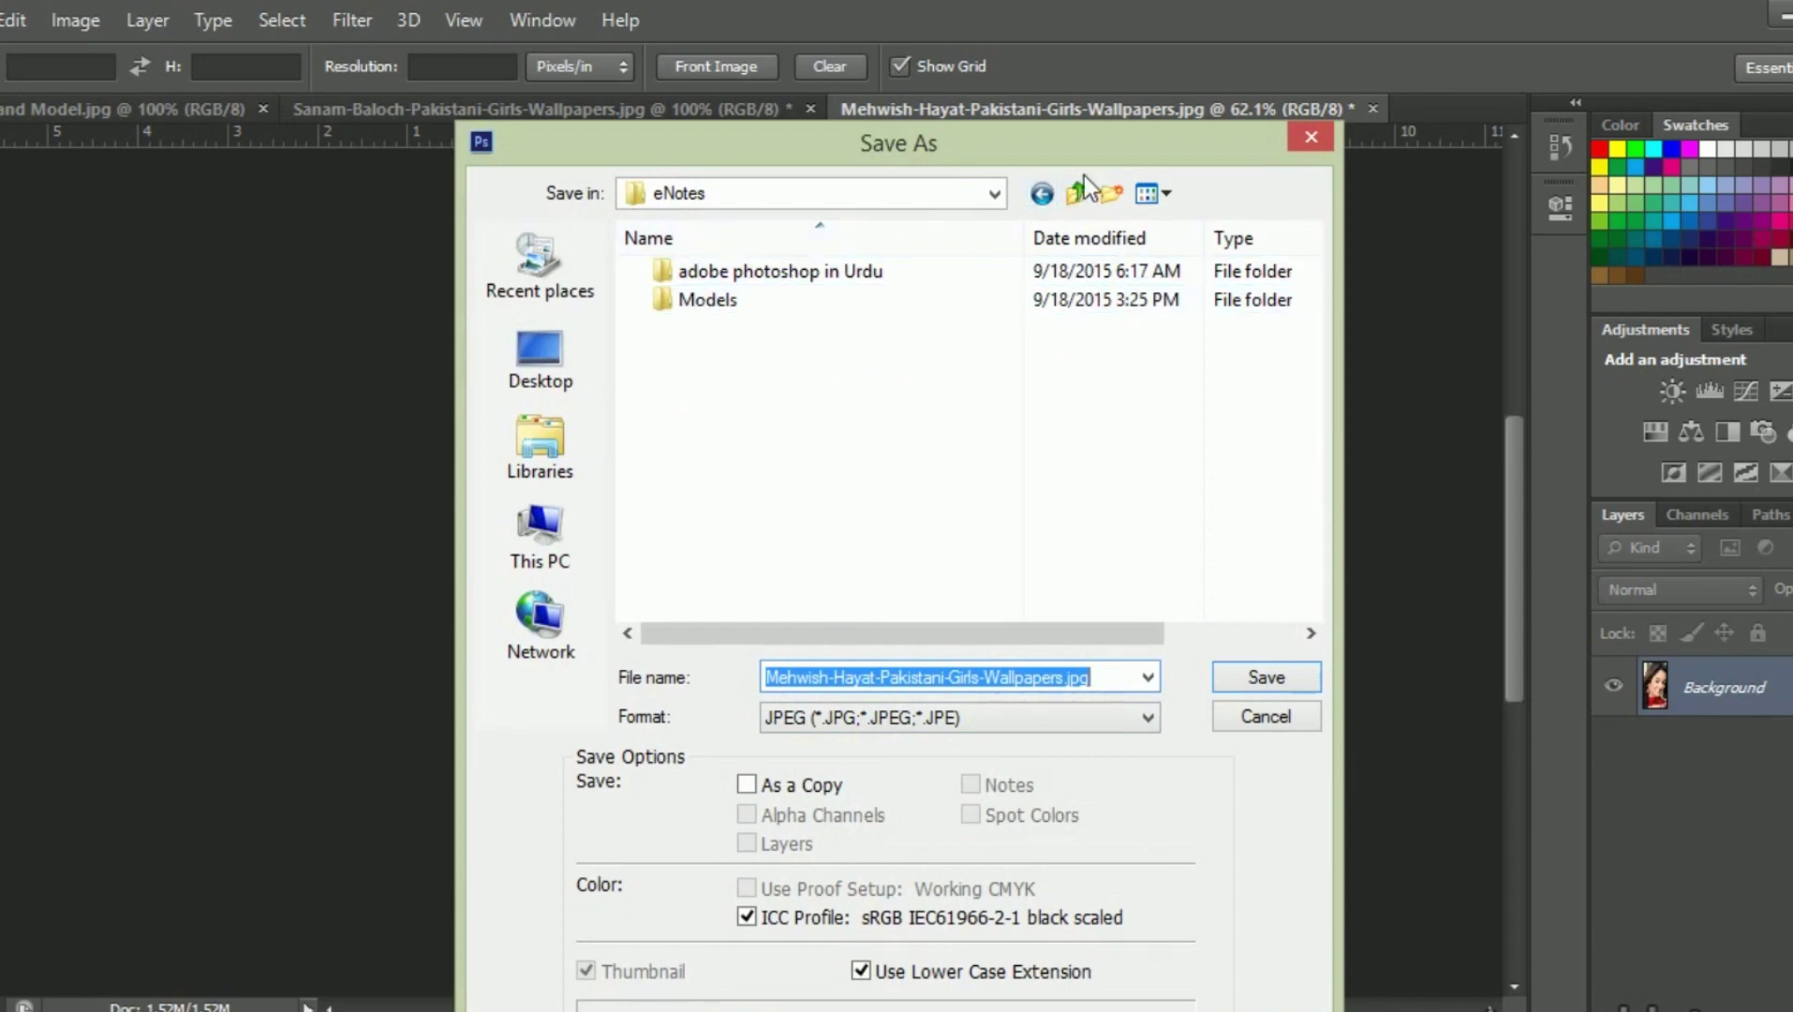
pyautogui.click(1076, 193)
pyautogui.doubleClick(833, 356)
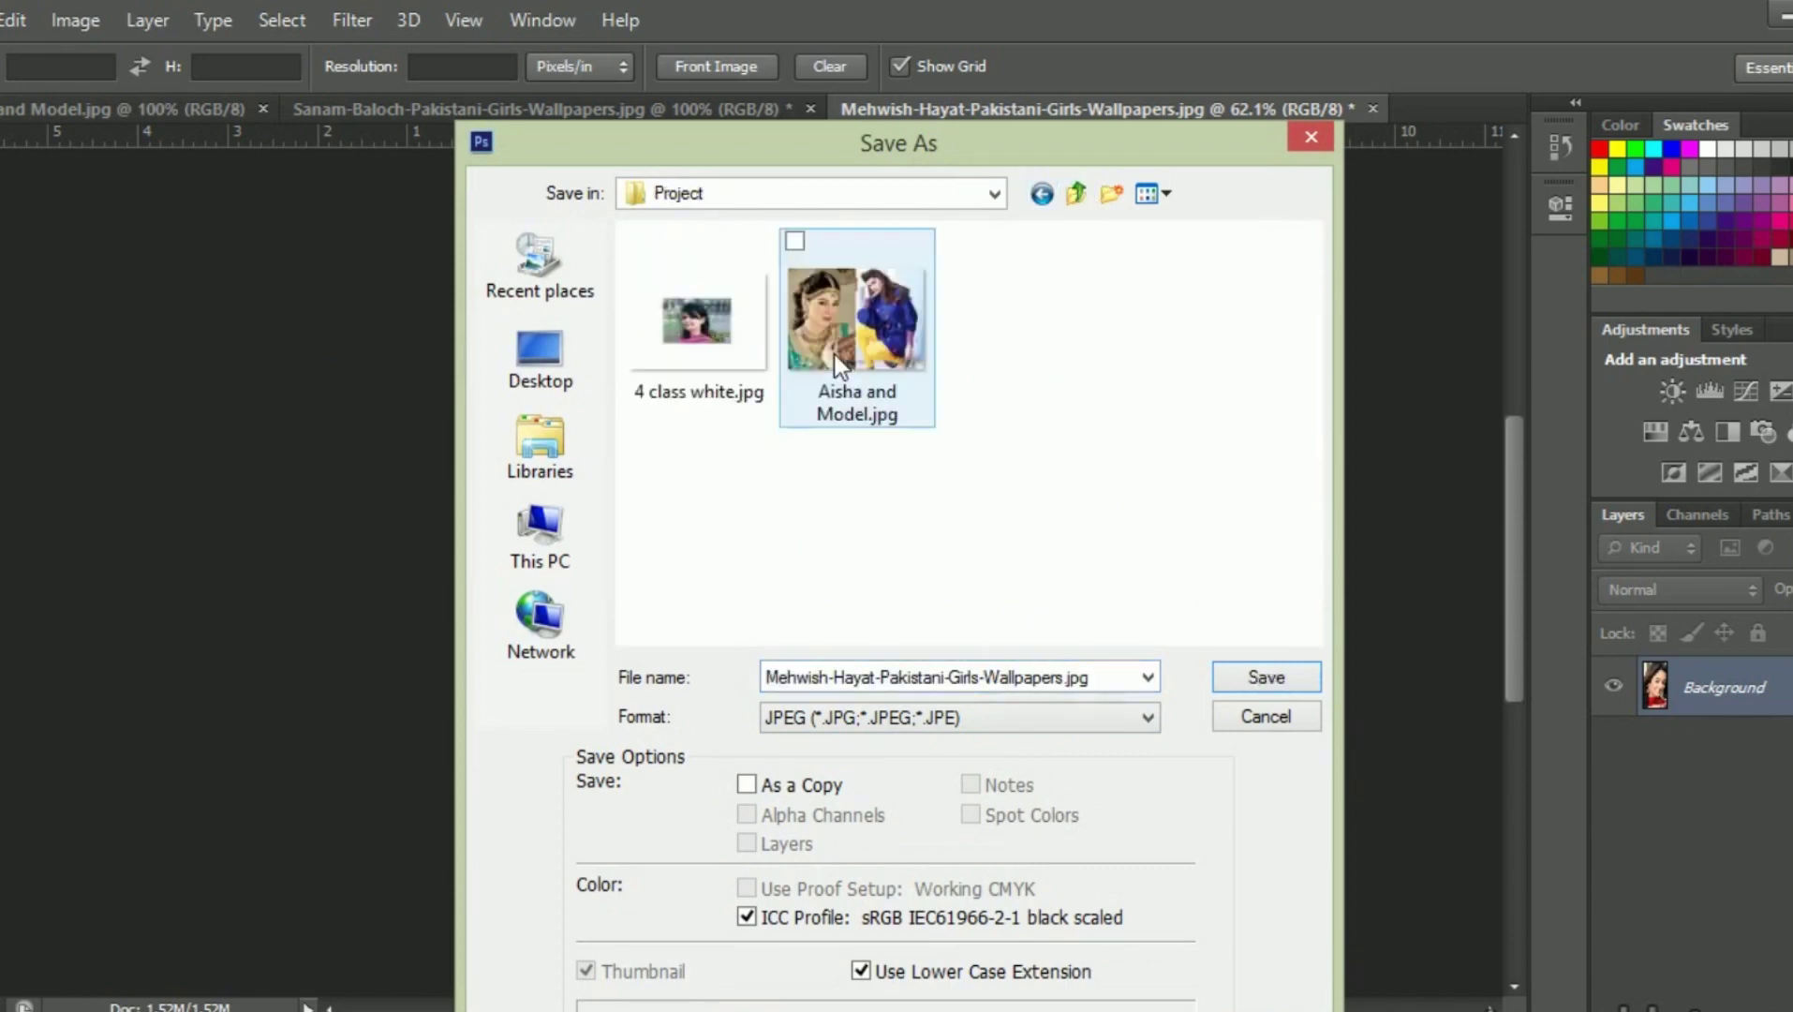
pyautogui.click(1115, 681)
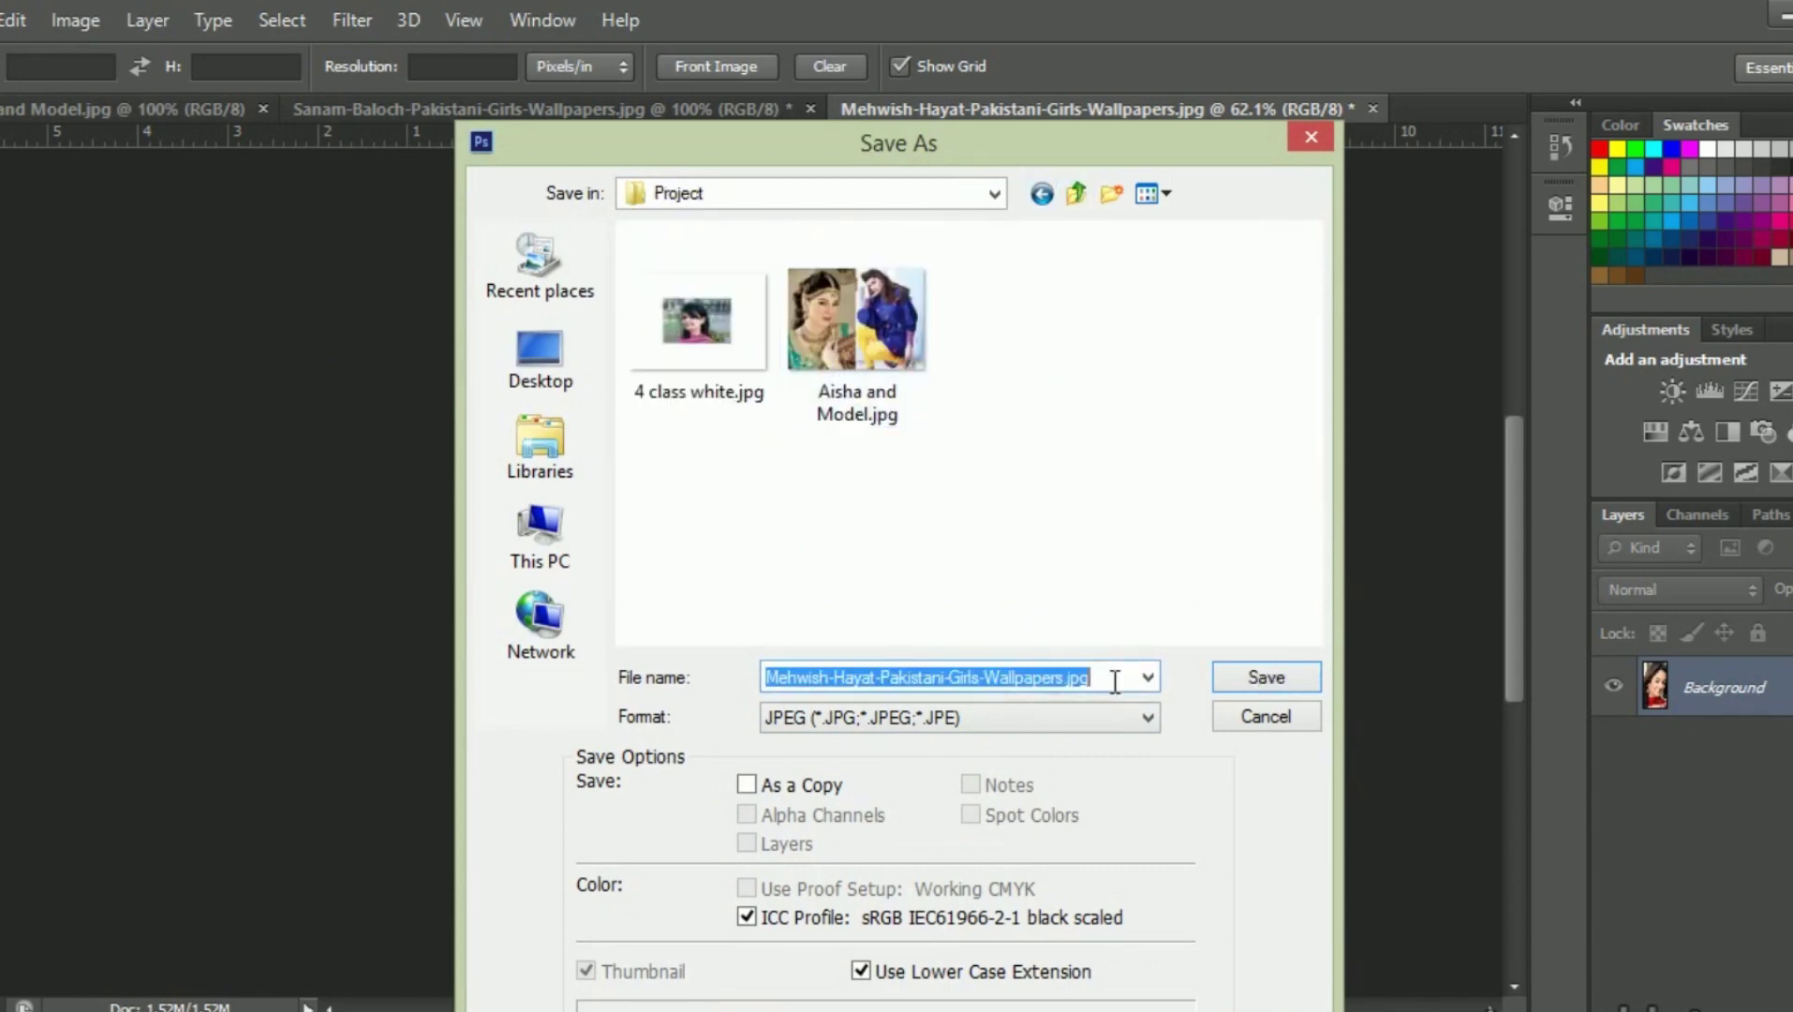
pyautogui.click(1145, 720)
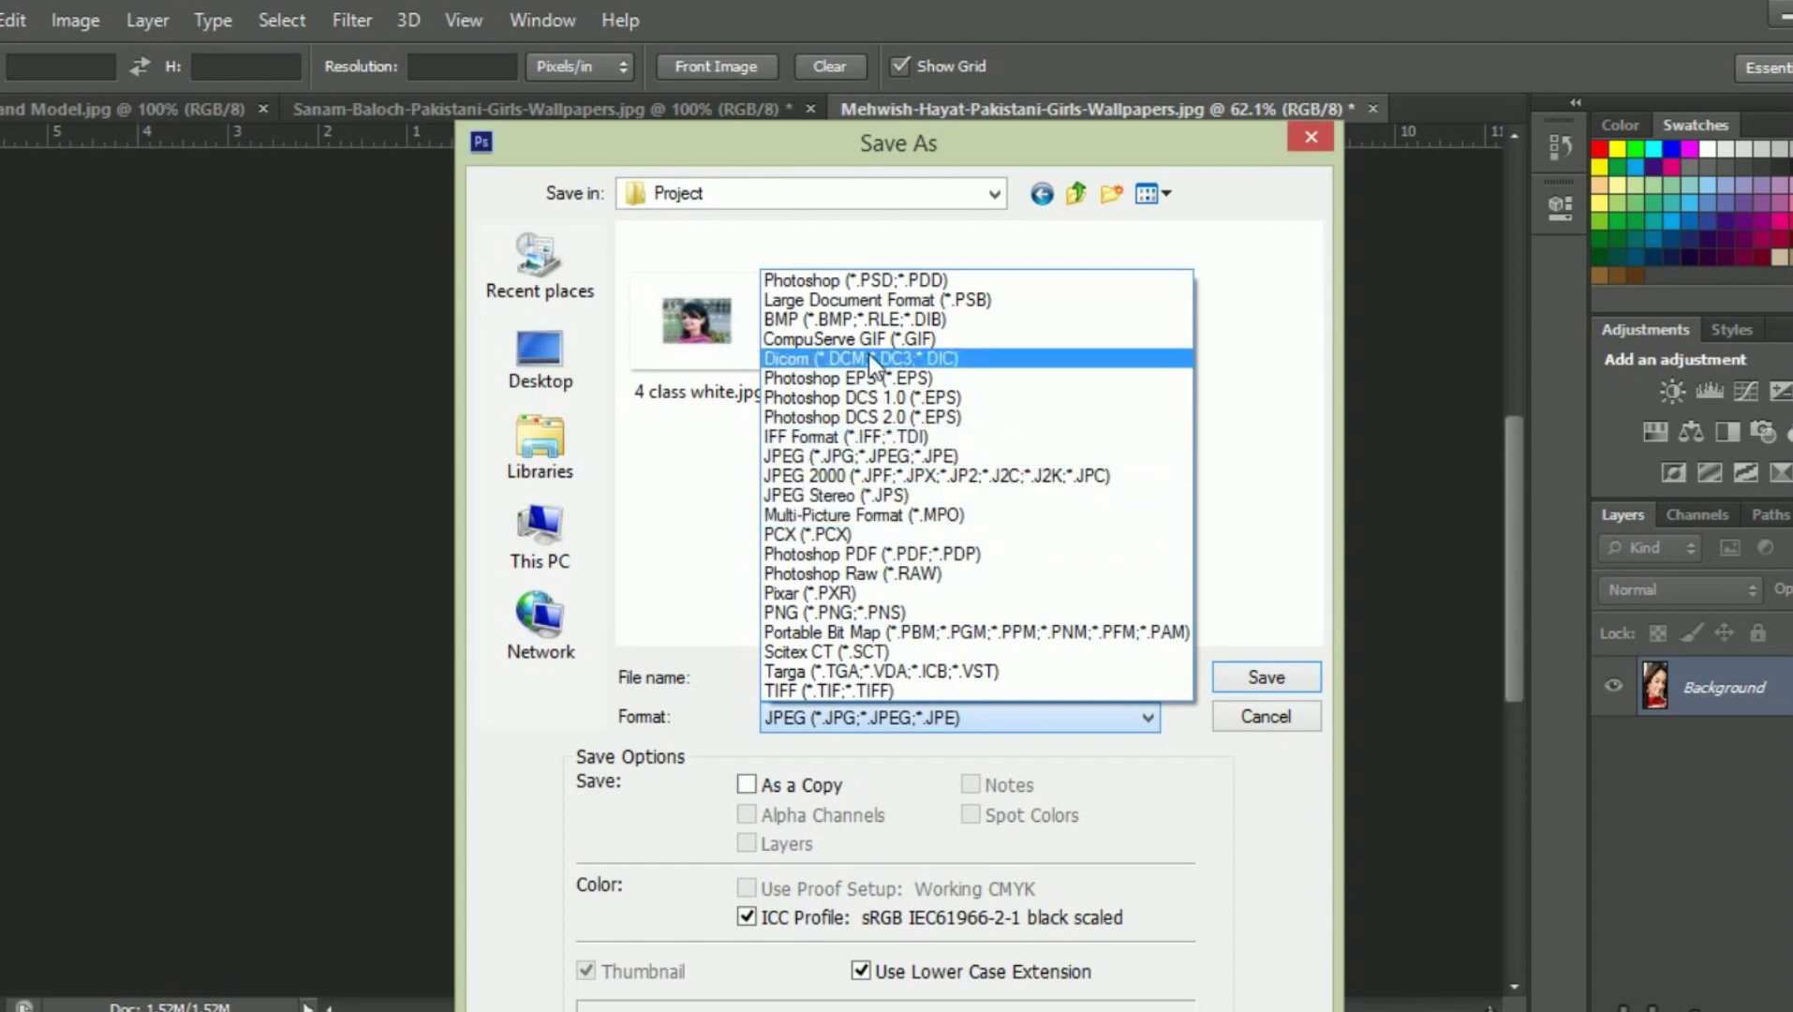
pyautogui.click(866, 282)
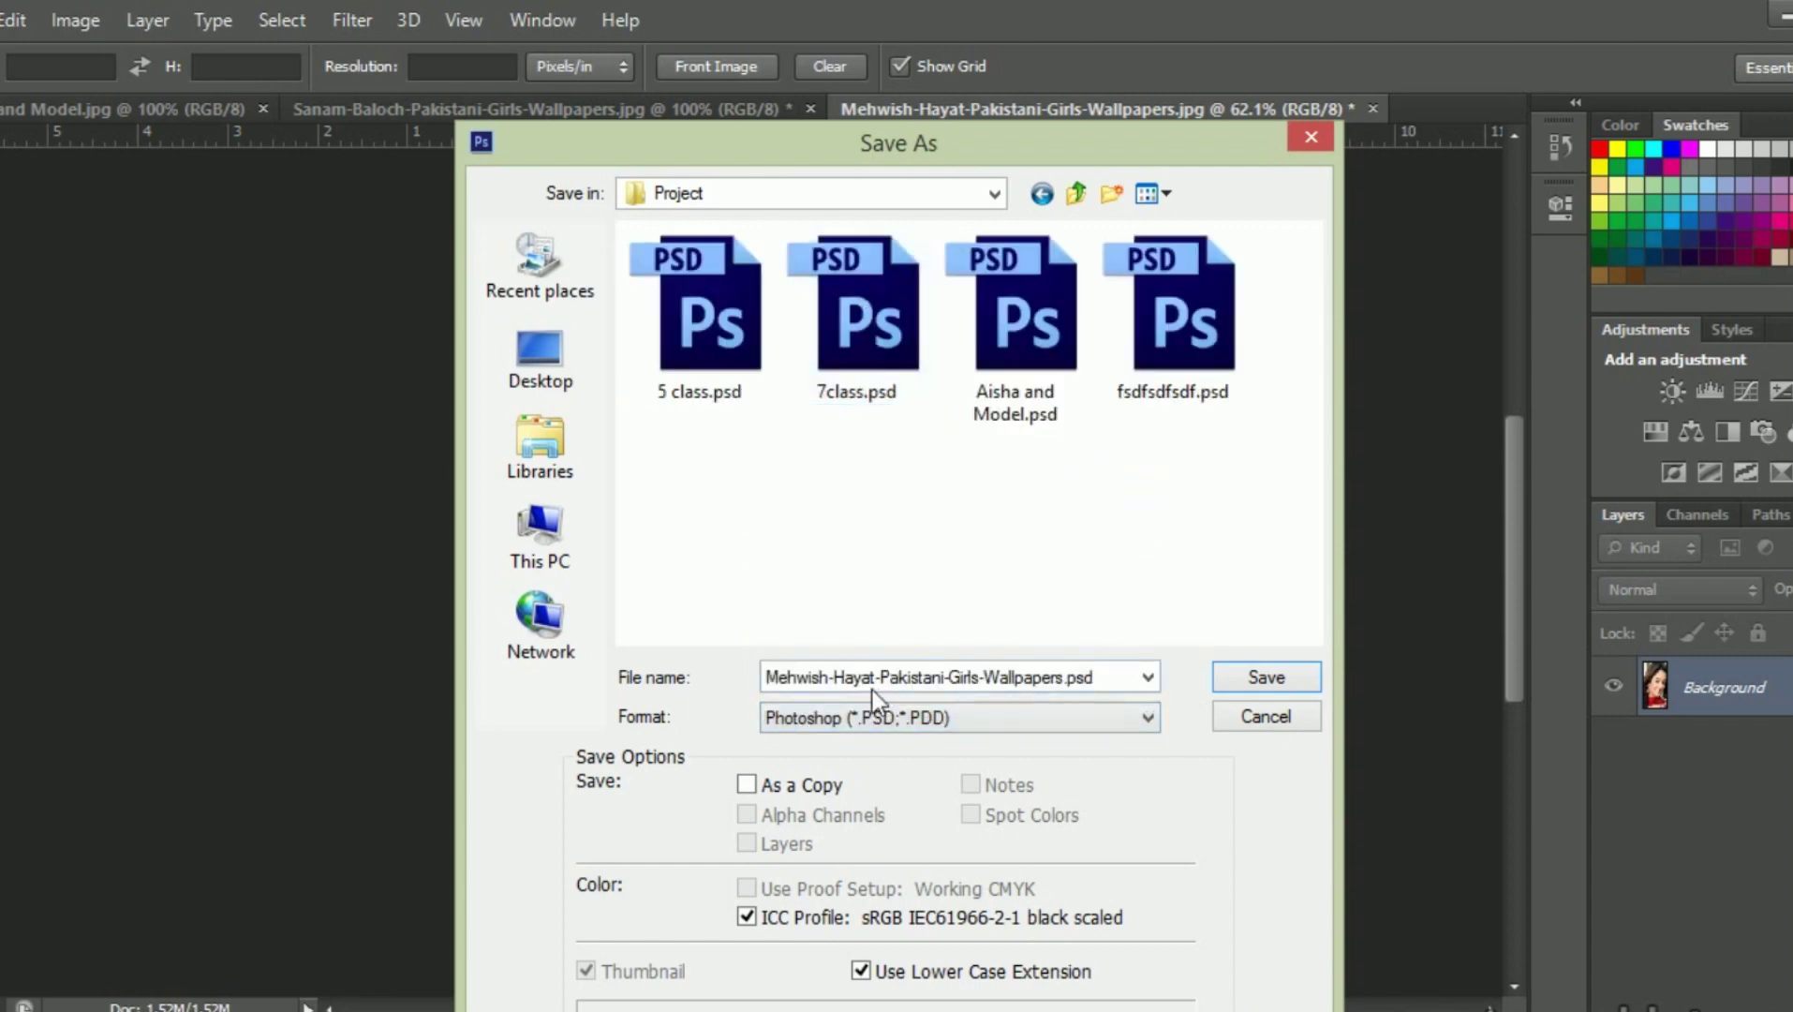
pyautogui.click(1236, 684)
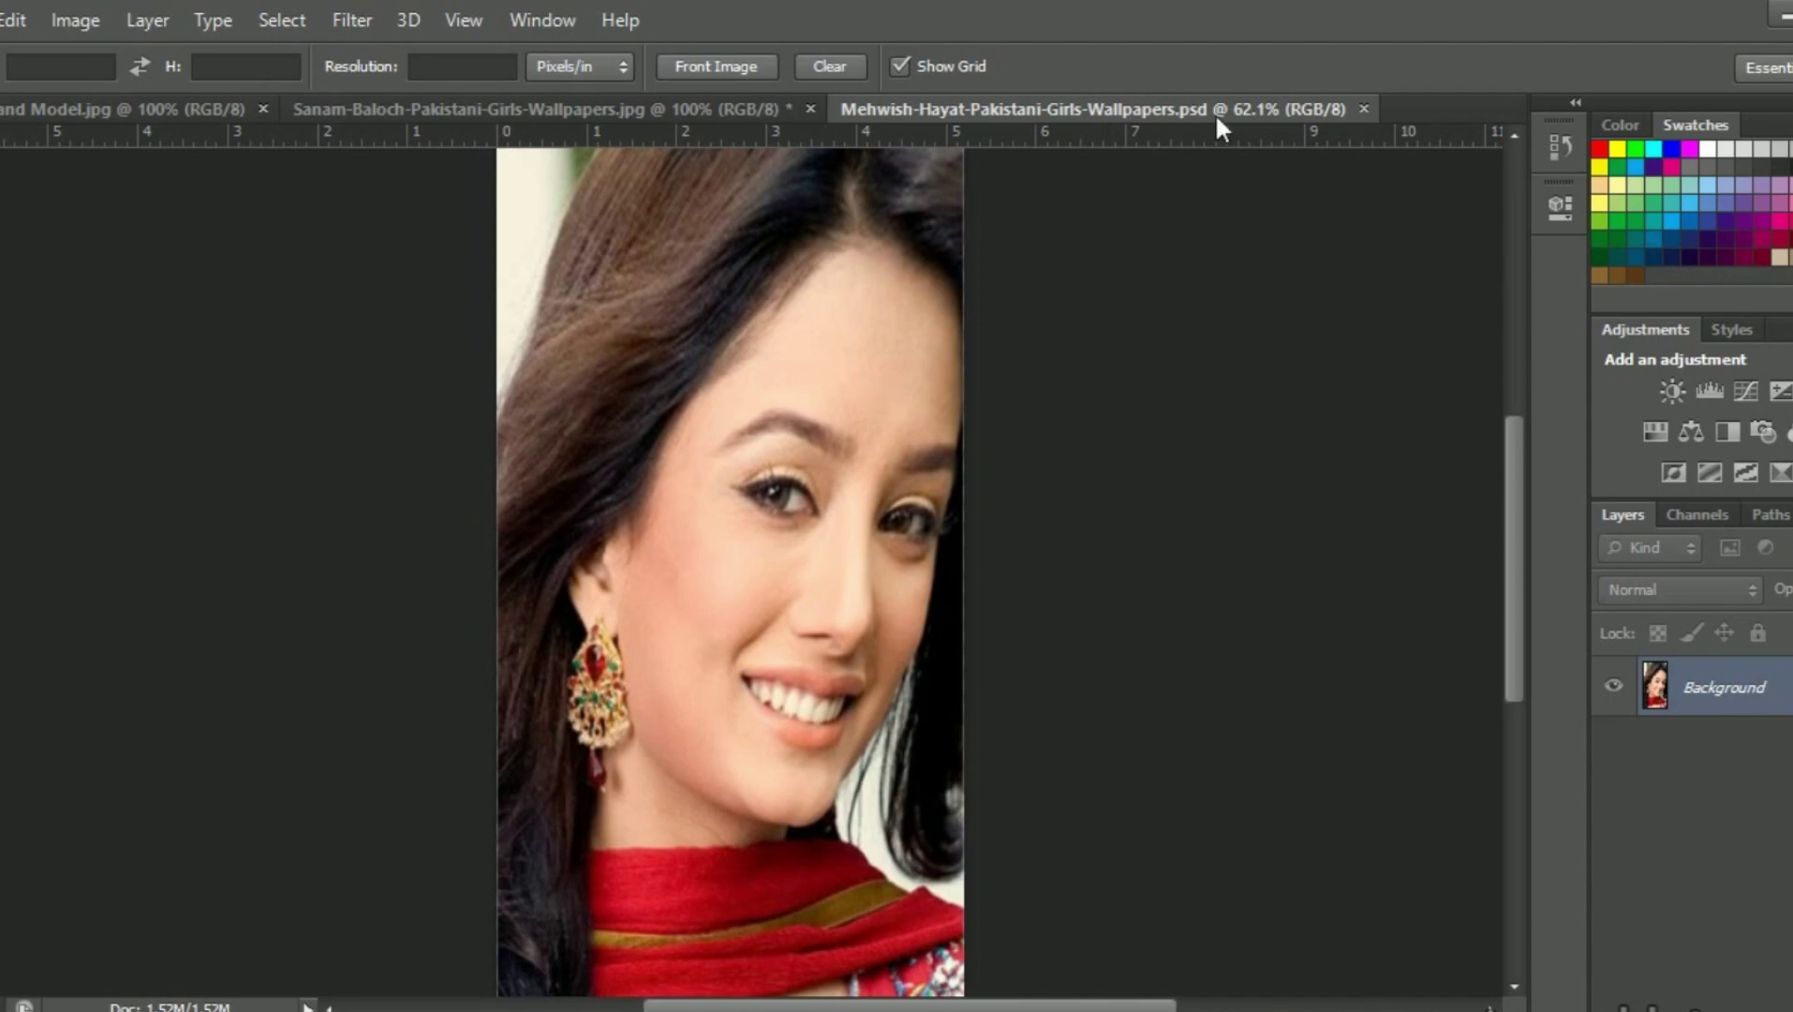
# - Close the saved portrait and draw a widened, tilted crop box over the next woman's face
pyautogui.click(1364, 109)
pyautogui.moveTo(500, 328); pyautogui.dragTo(778, 750)
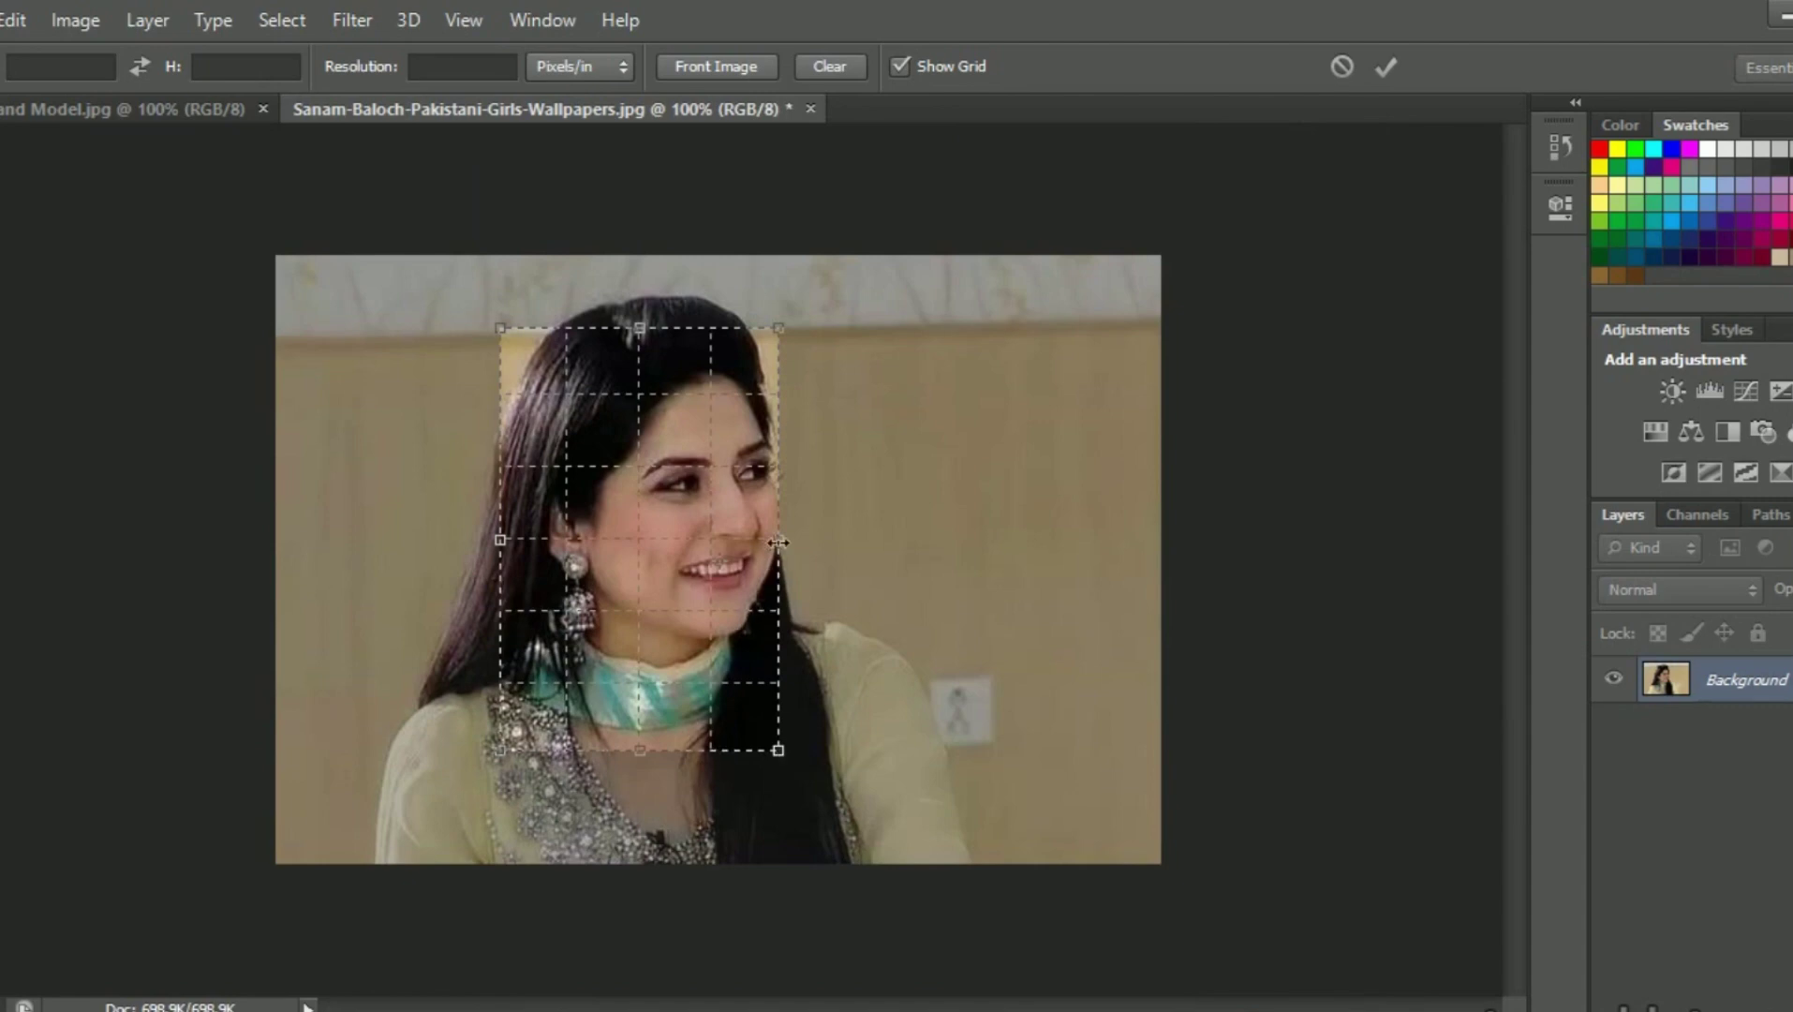
pyautogui.moveTo(779, 538); pyautogui.dragTo(919, 538)
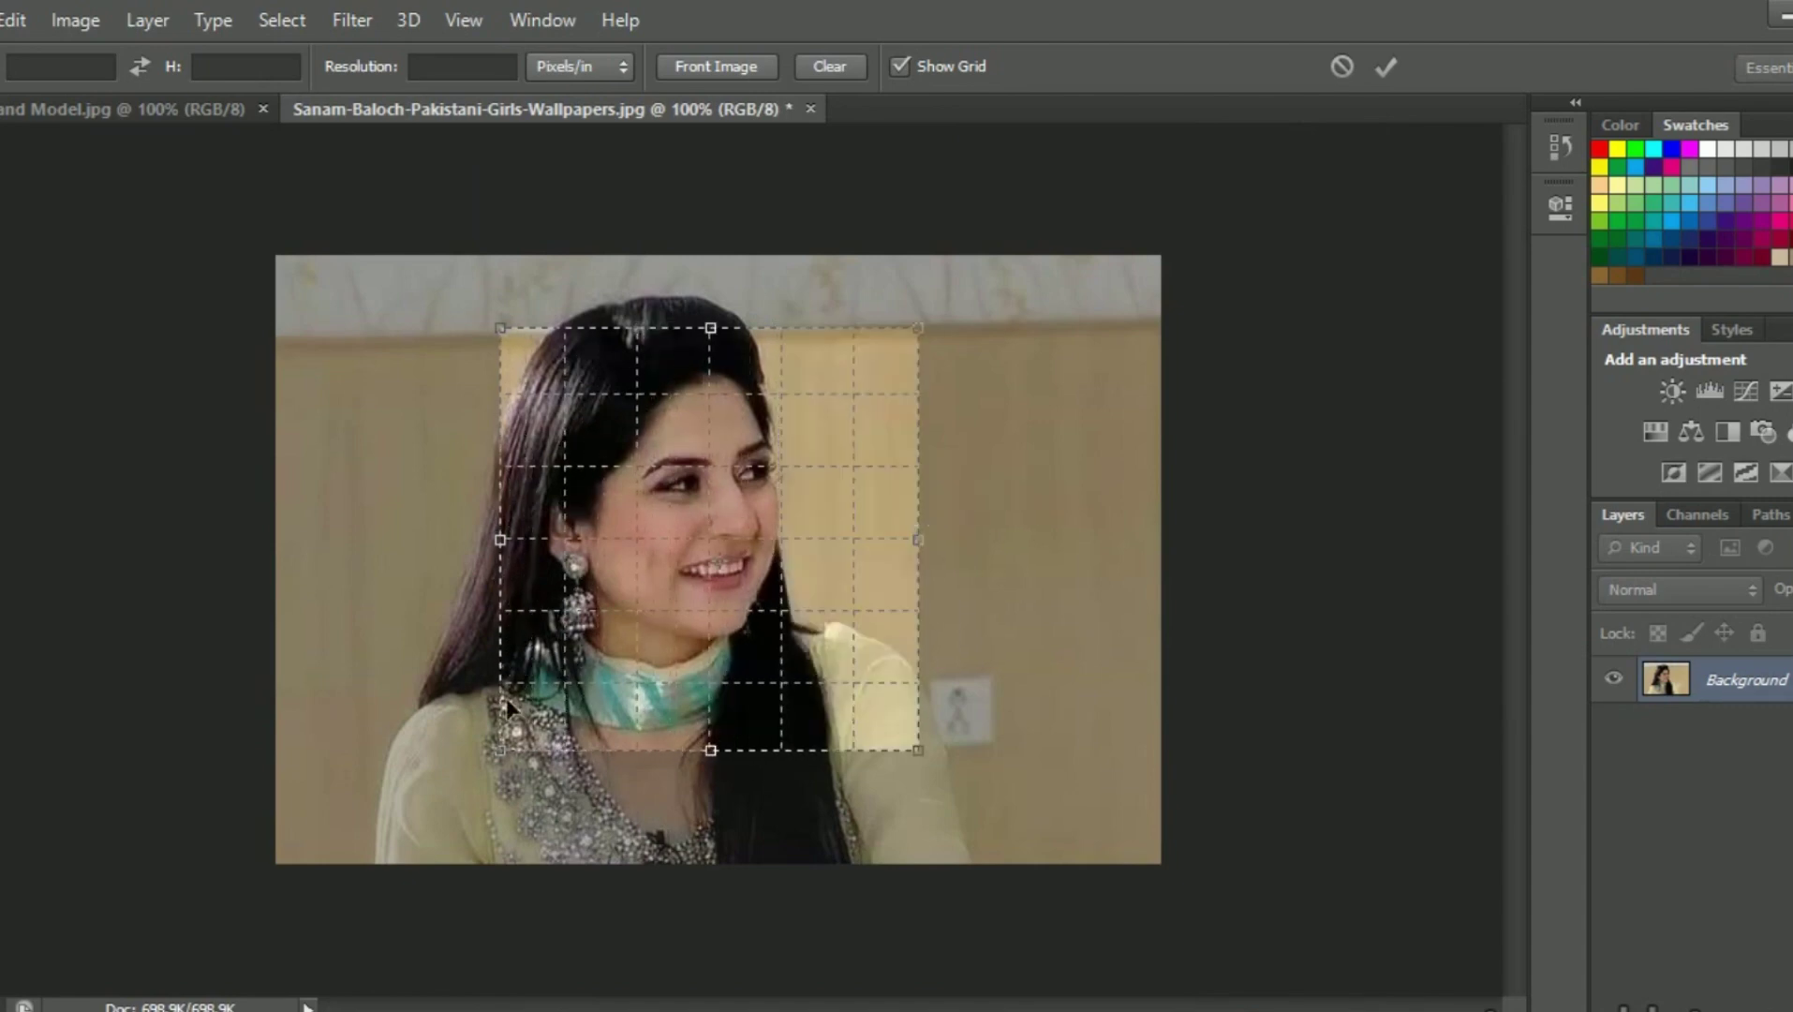
pyautogui.moveTo(502, 761); pyautogui.dragTo(529, 840)
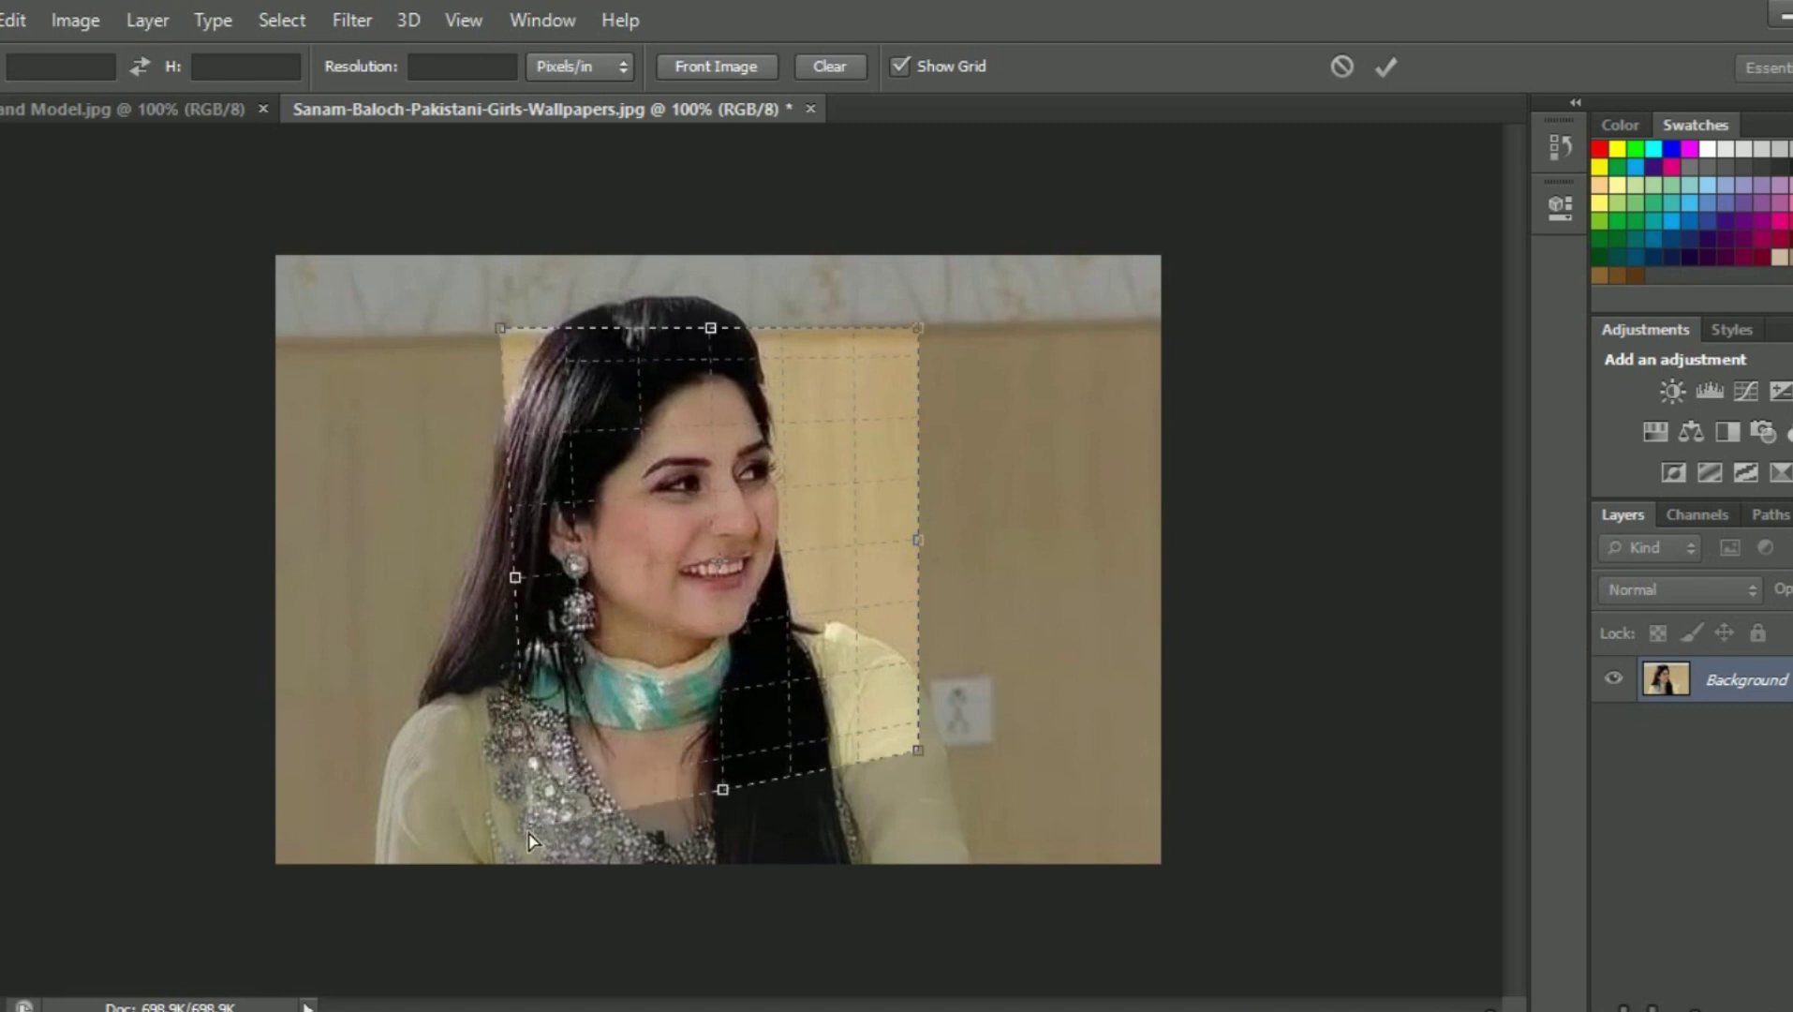
# - Commit the crop and save it over the original JPEG with the default JPEG options
pyautogui.press('Return')
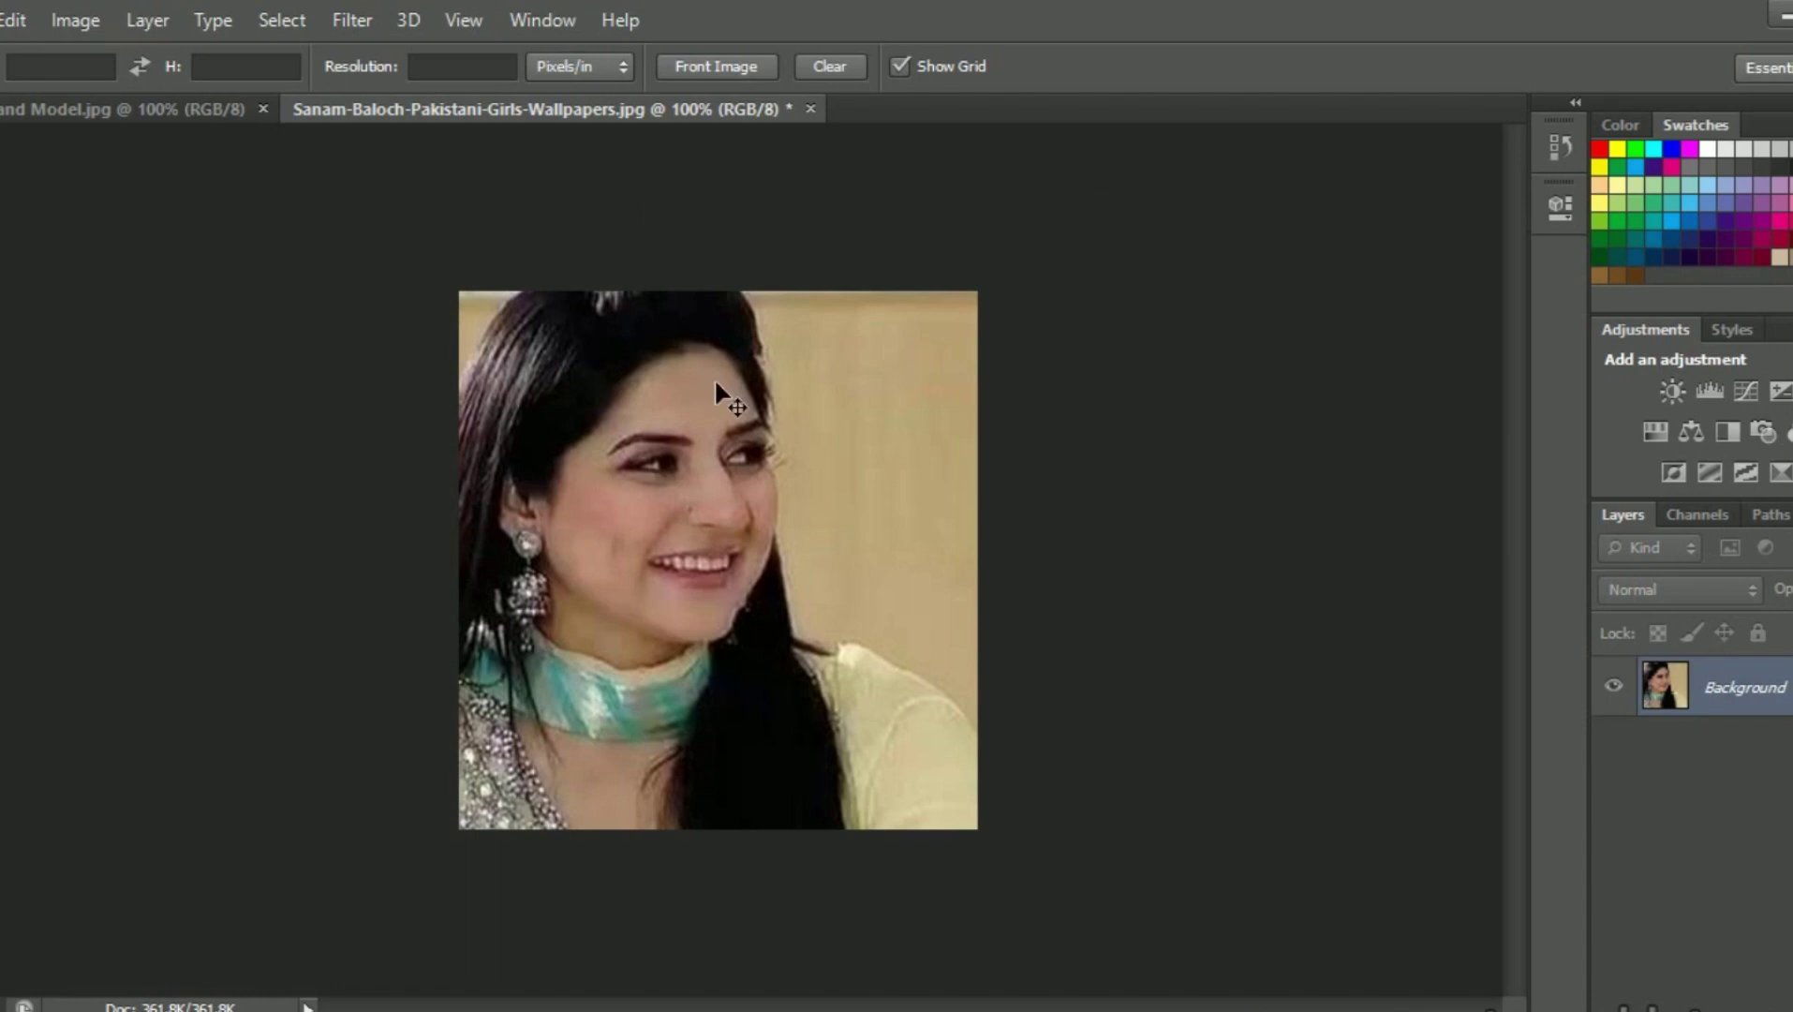
pyautogui.hotkey('ctrl', 's')
pyautogui.click(1112, 274)
# - Save the cropped smiling-woman close-up as a Photoshop PSD in the Project folder
pyautogui.click(1, 20)
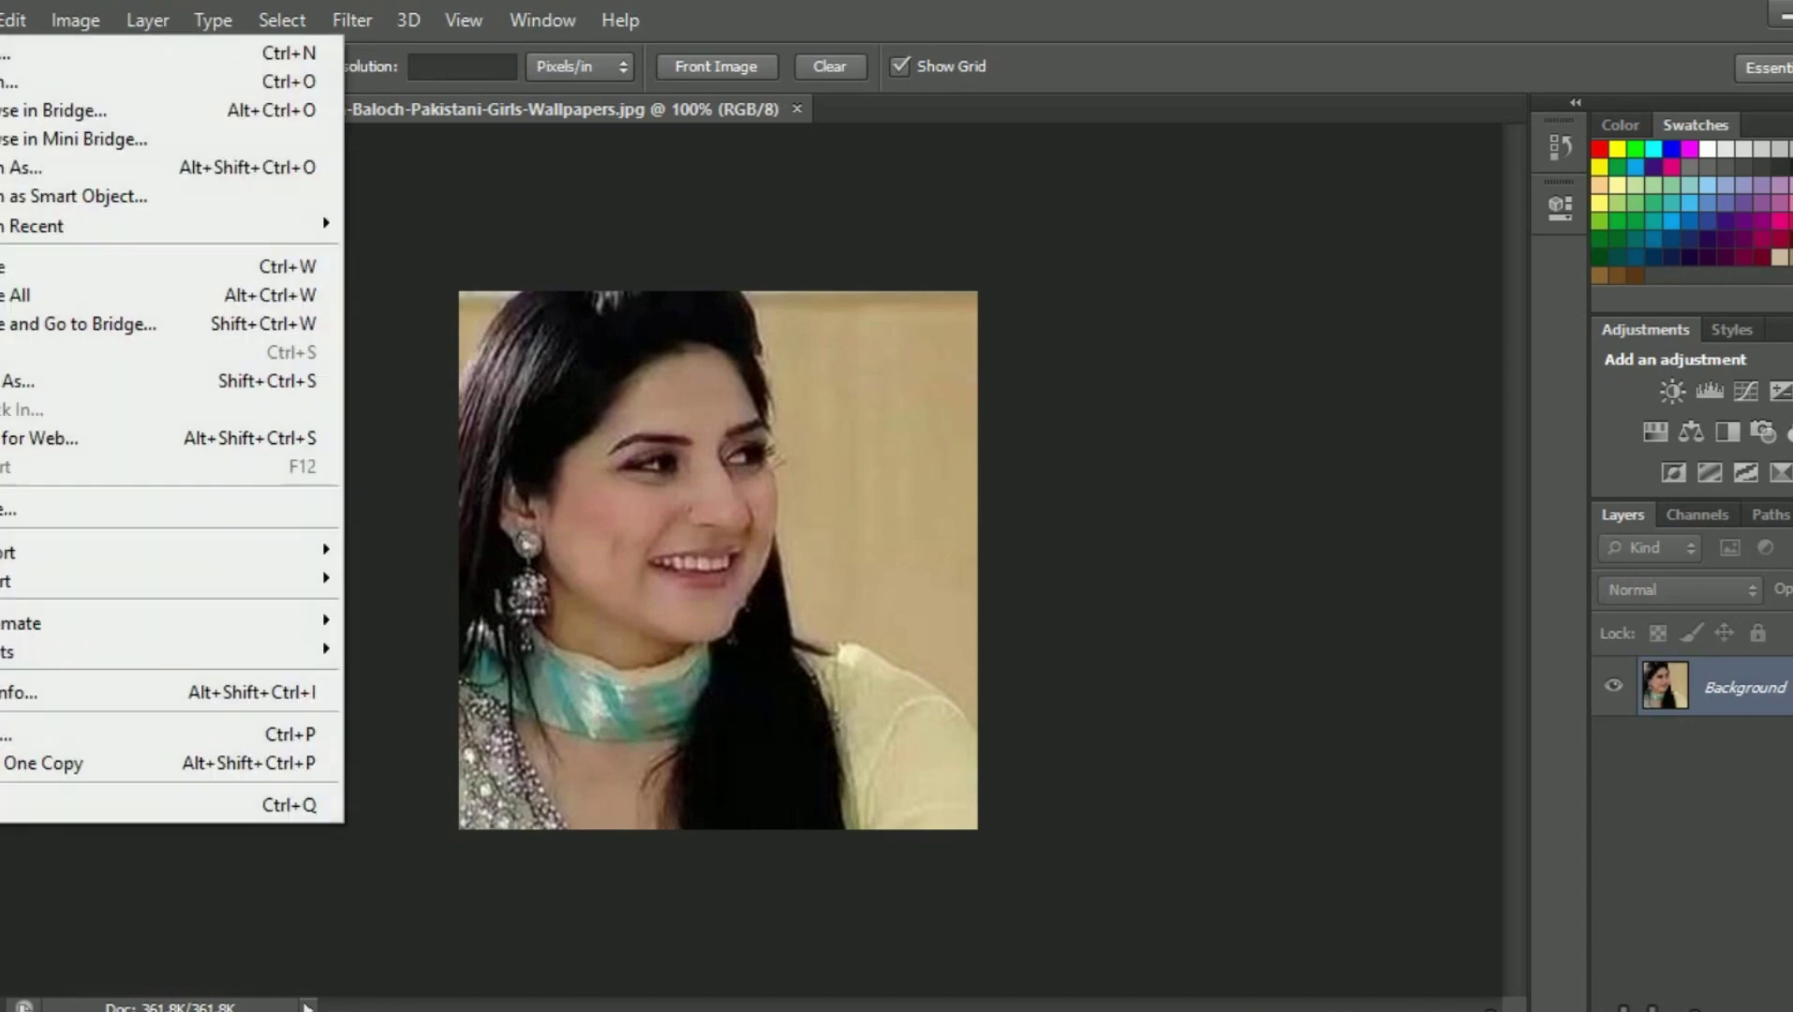
pyautogui.click(36, 374)
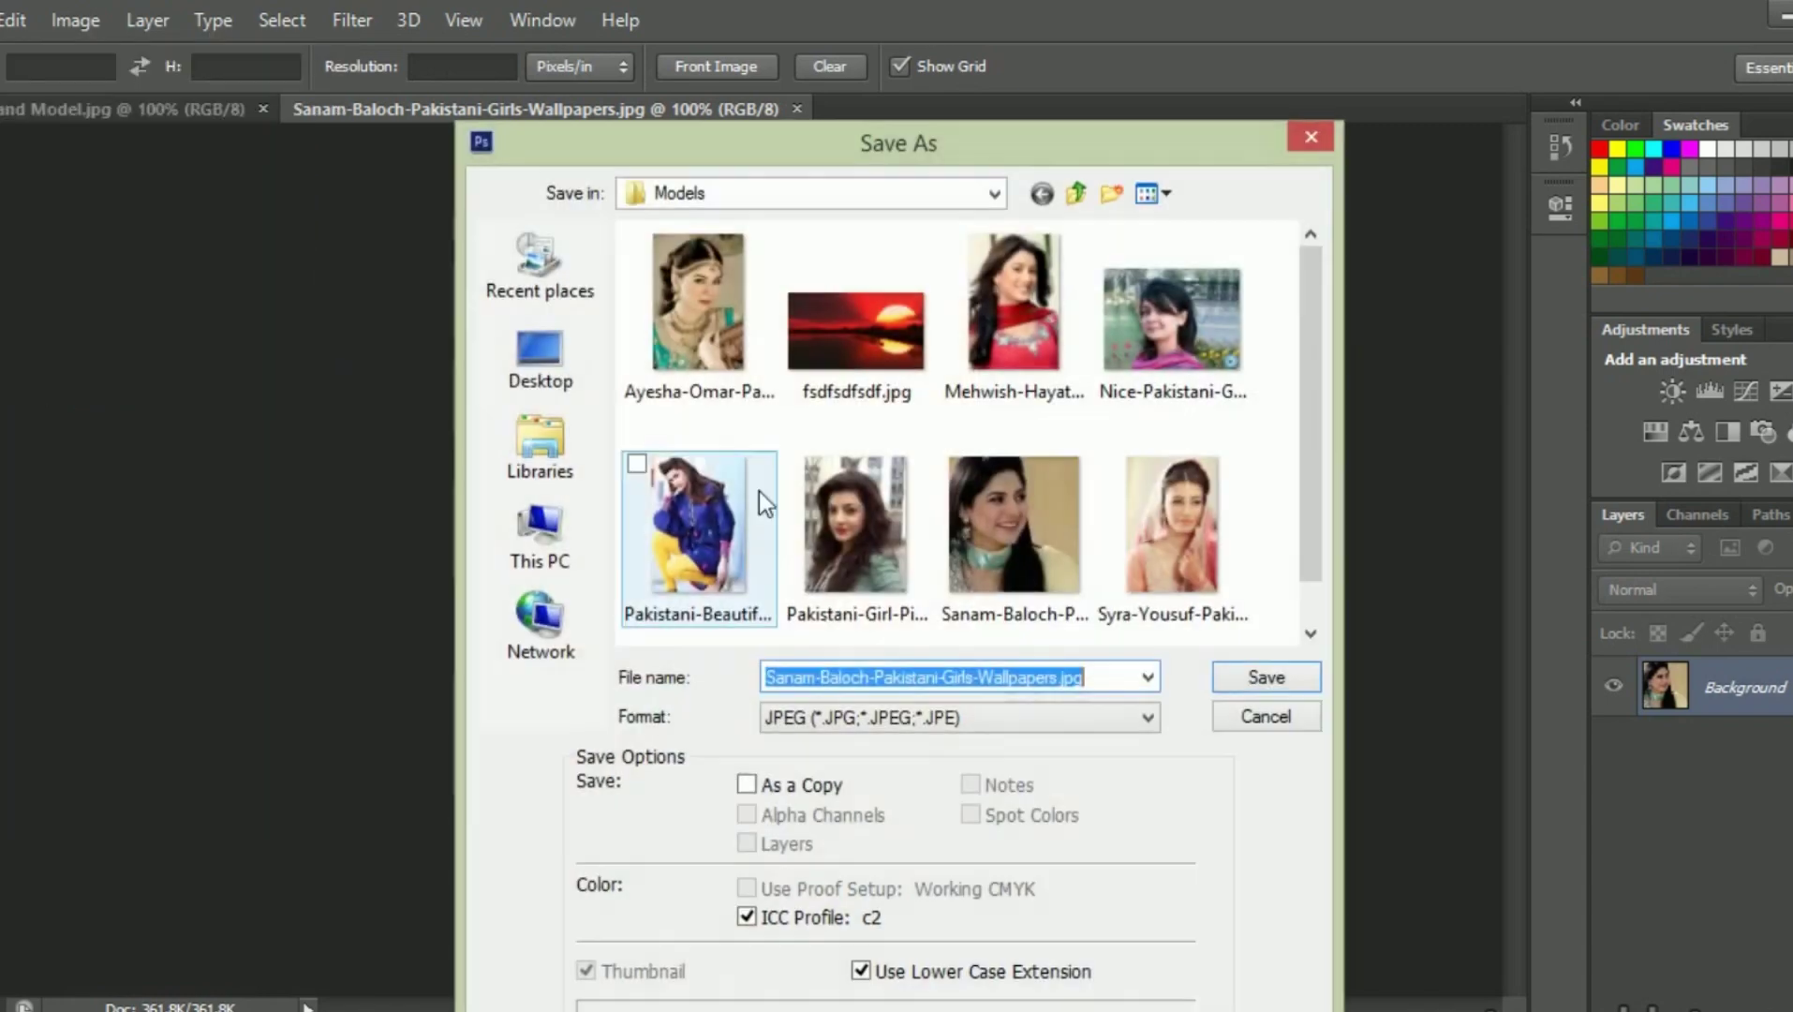
pyautogui.click(1145, 714)
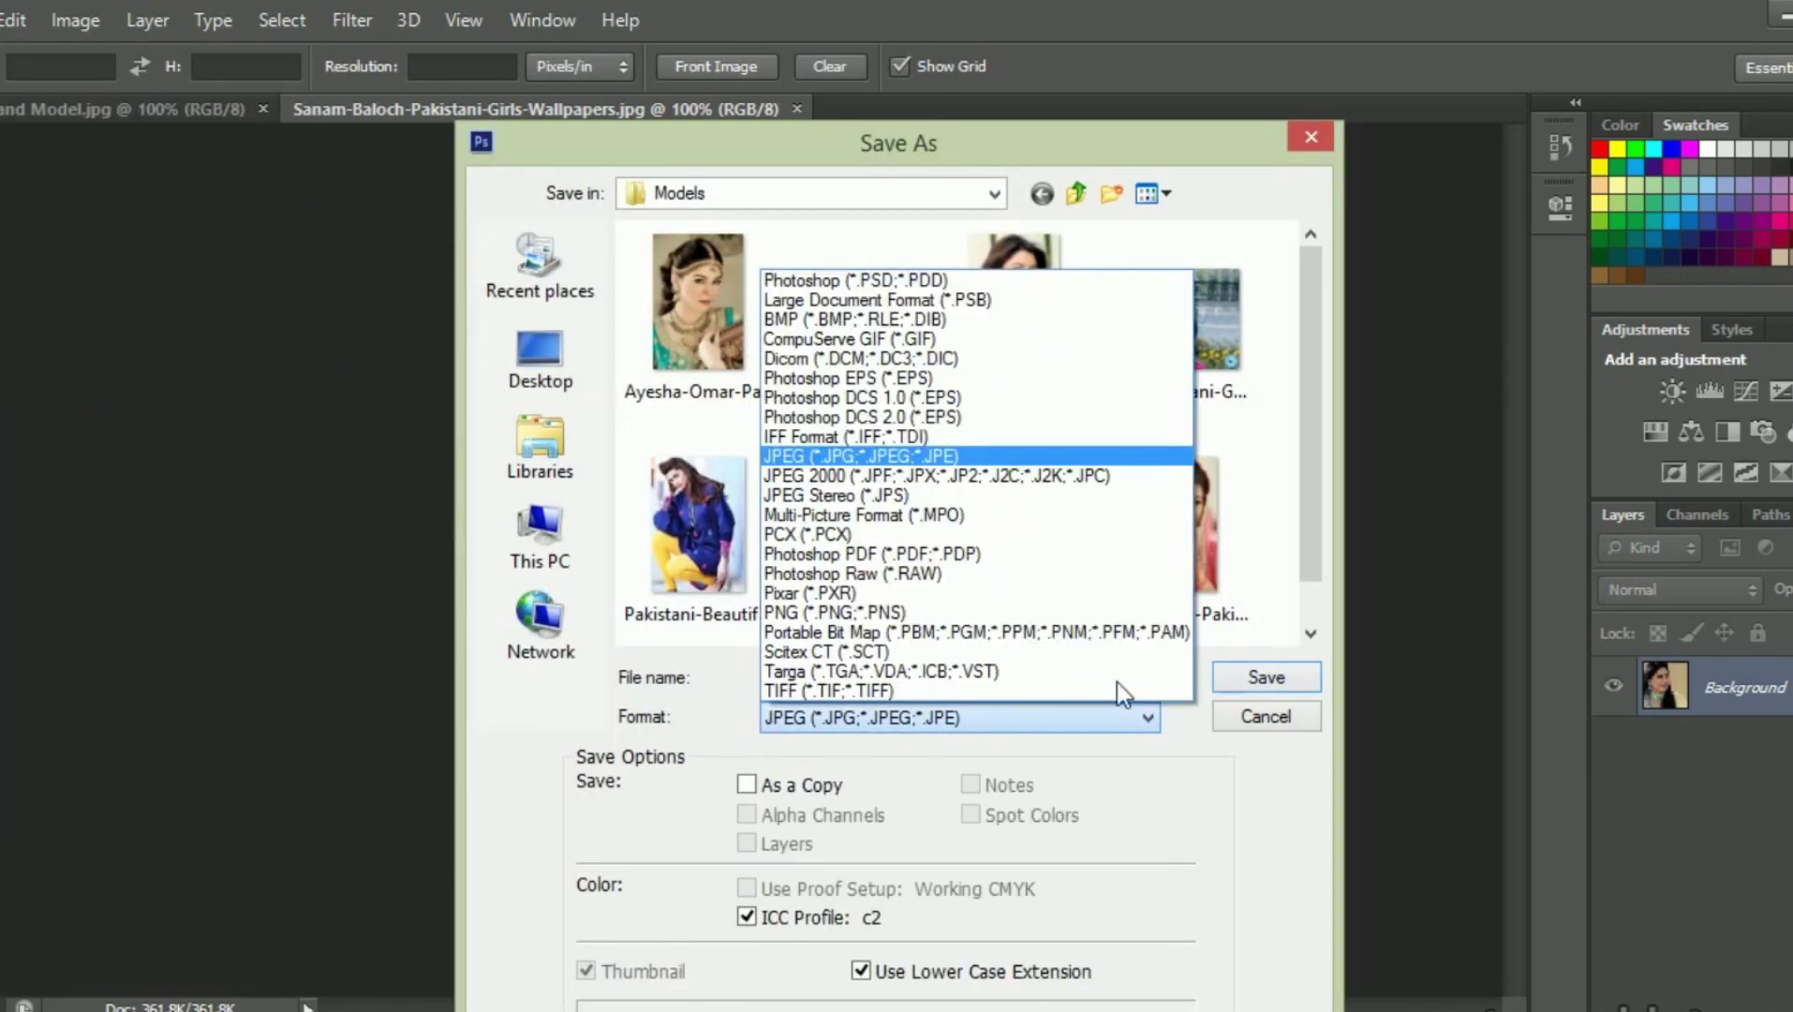
pyautogui.click(928, 280)
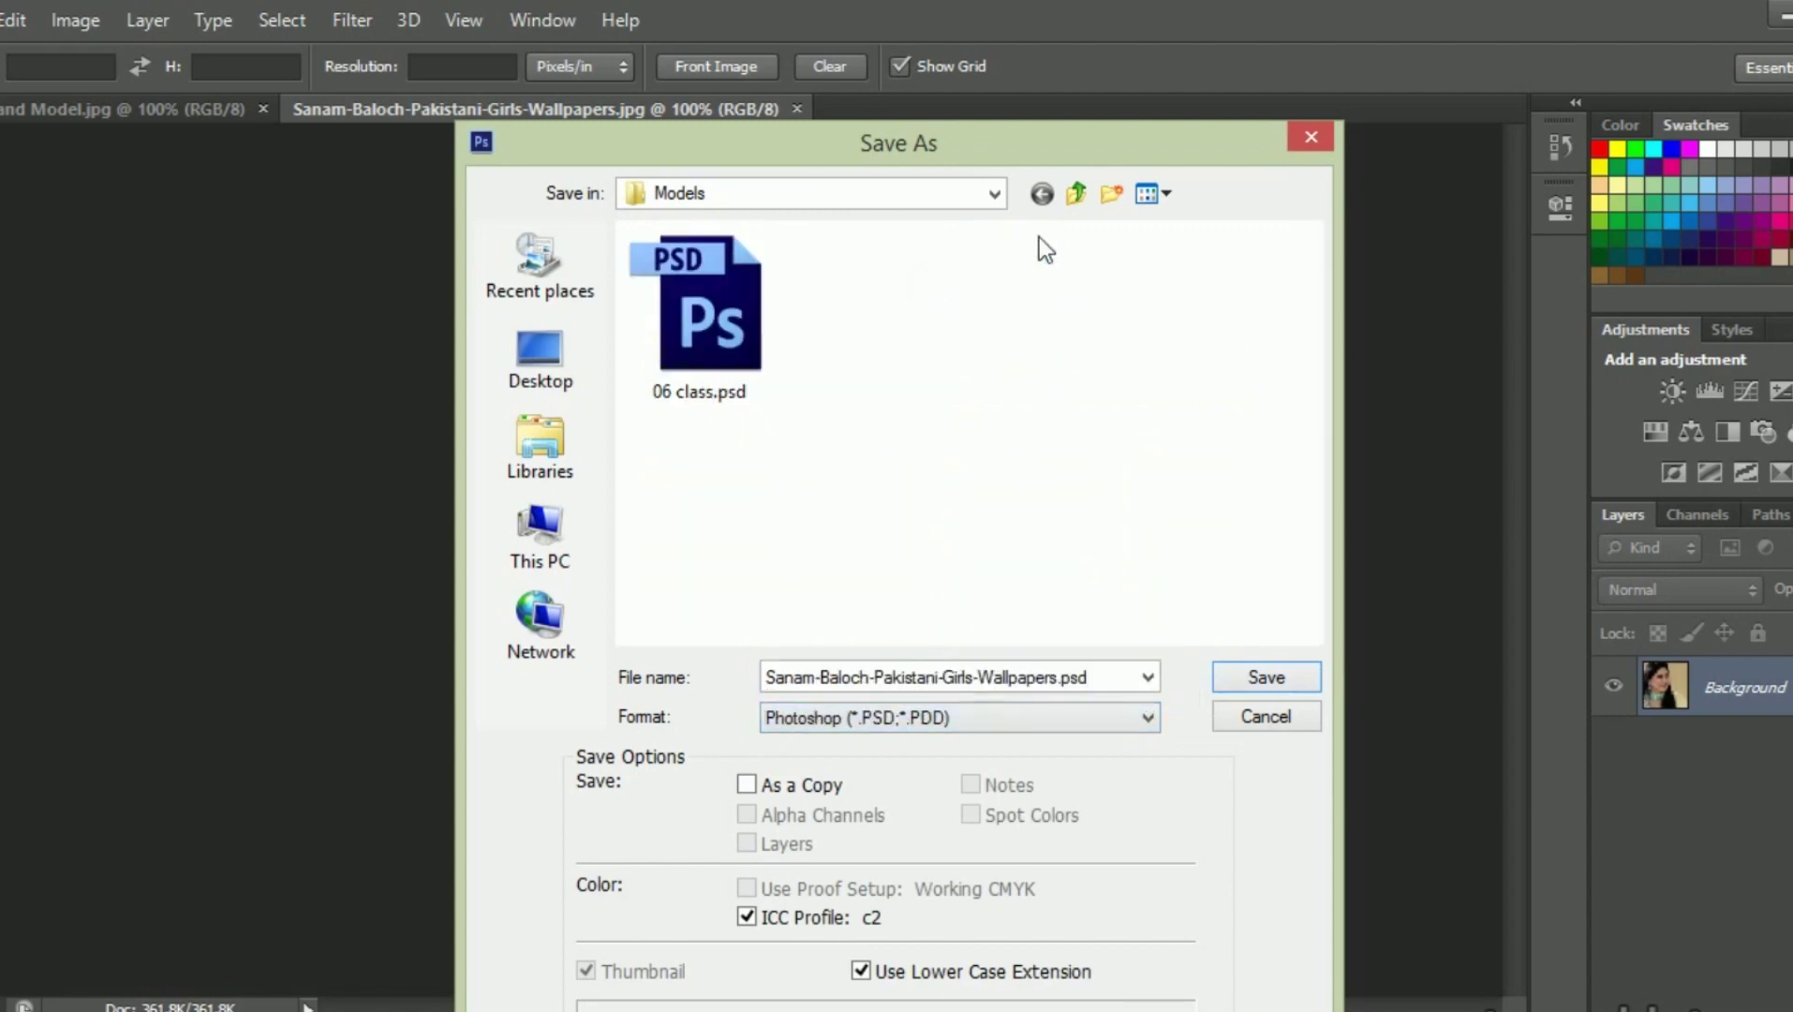
pyautogui.click(1076, 195)
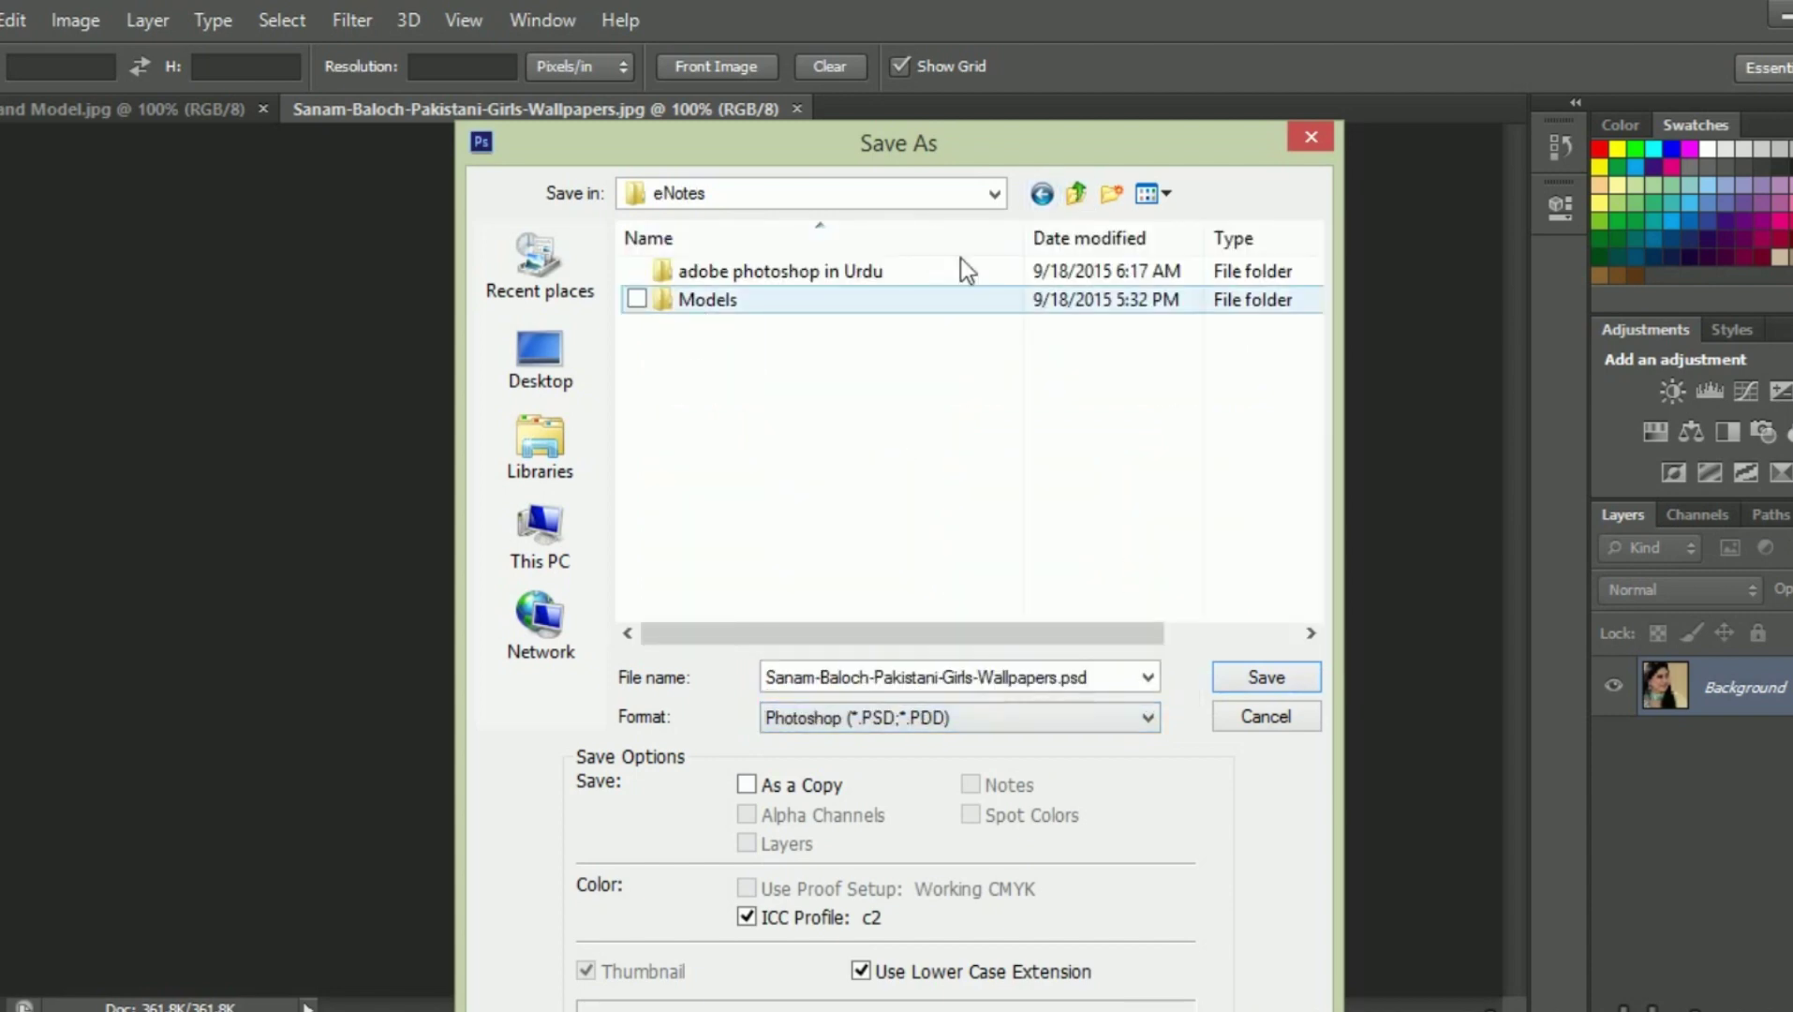
pyautogui.click(1076, 195)
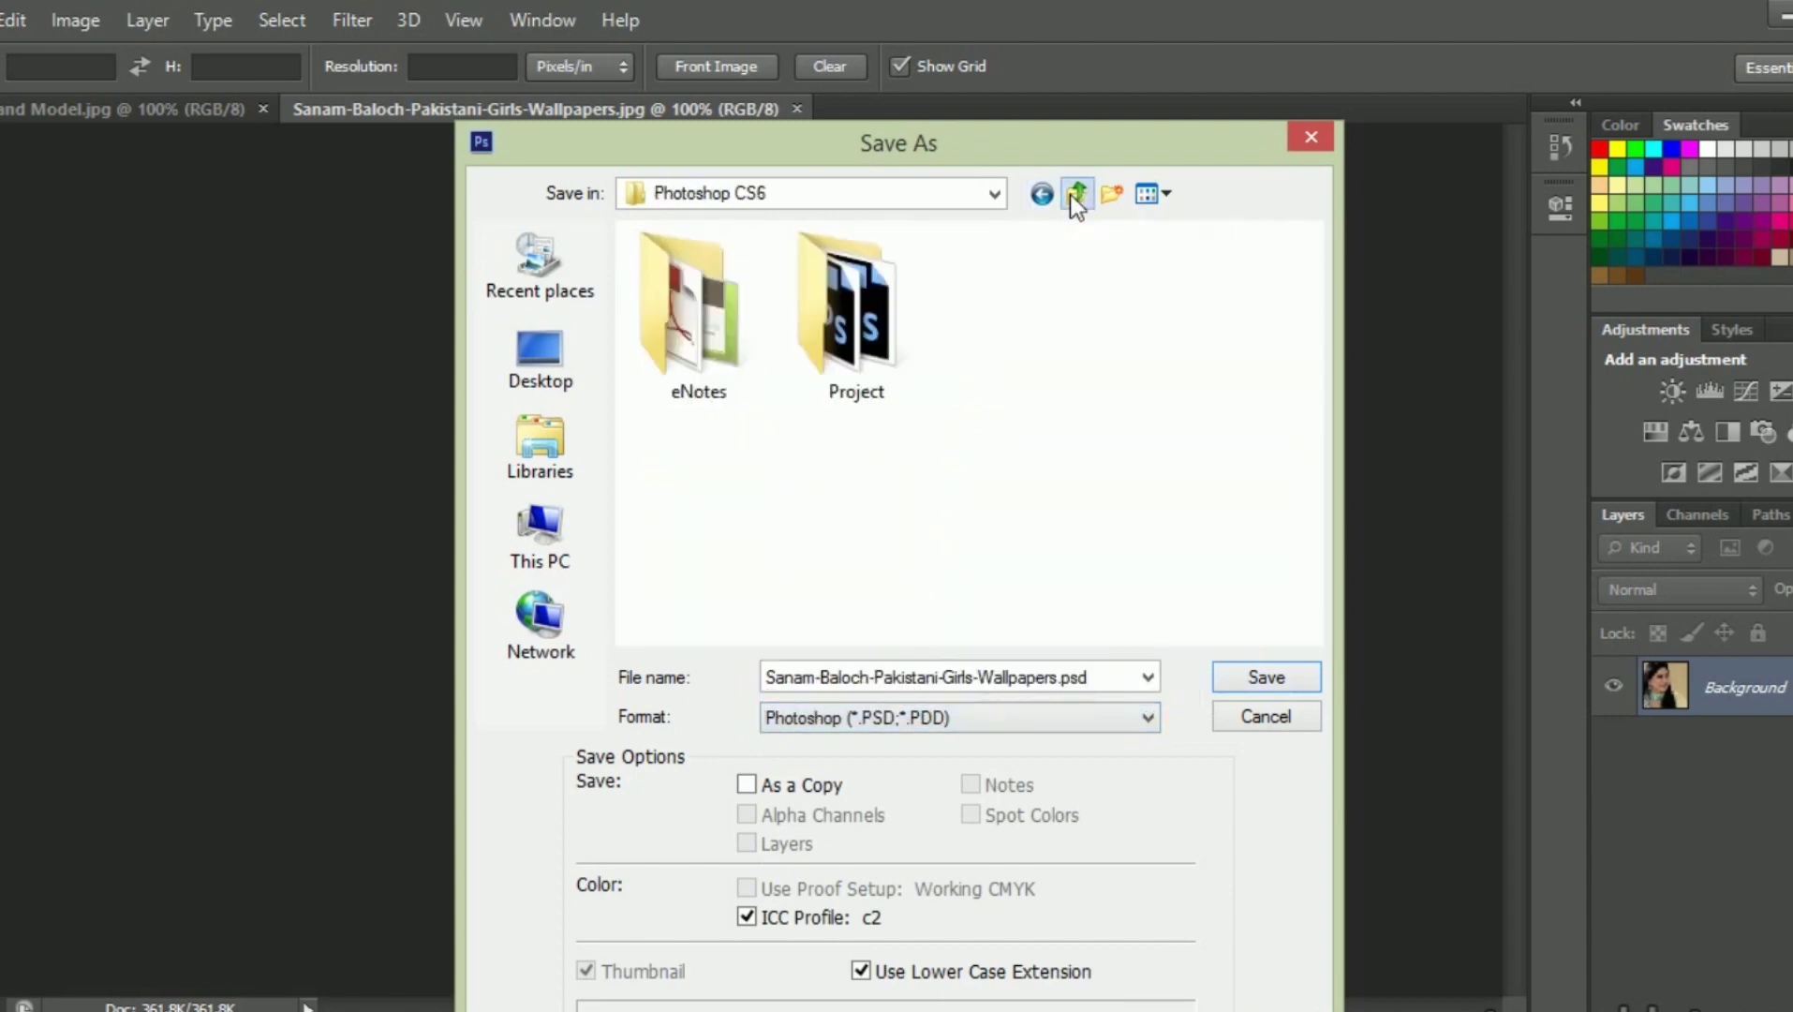
pyautogui.doubleClick(832, 361)
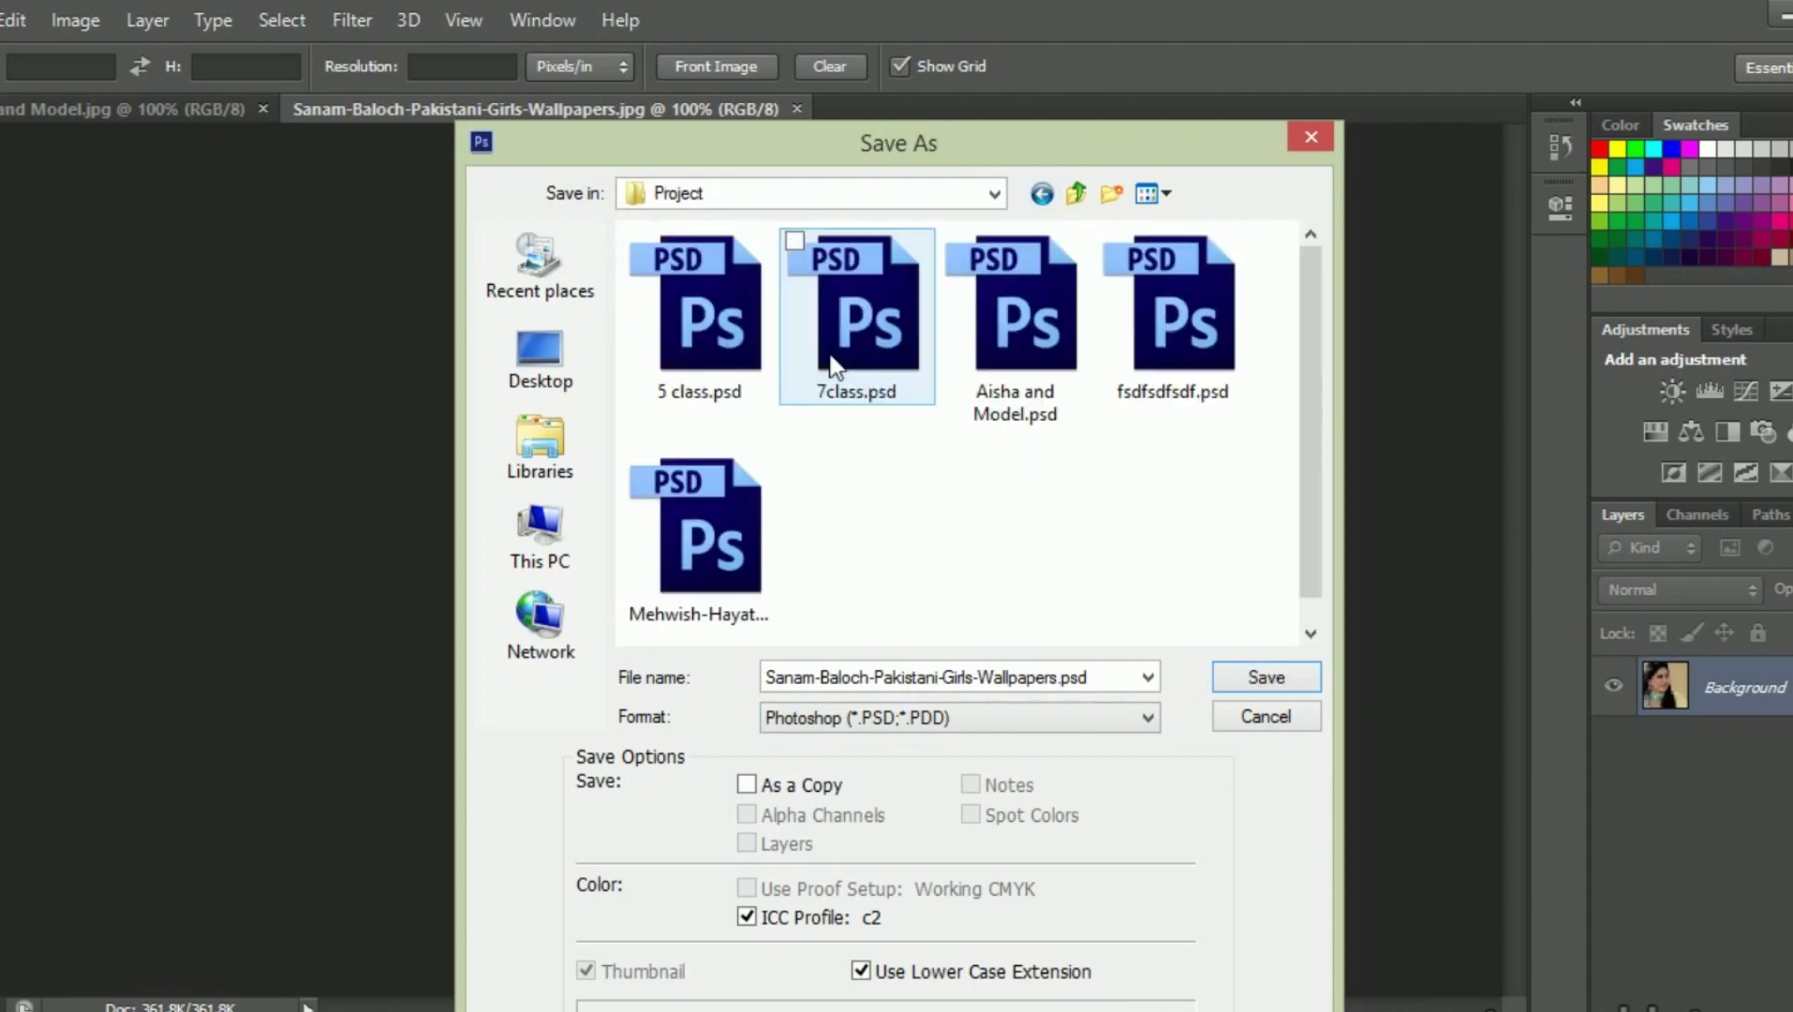
pyautogui.click(1267, 689)
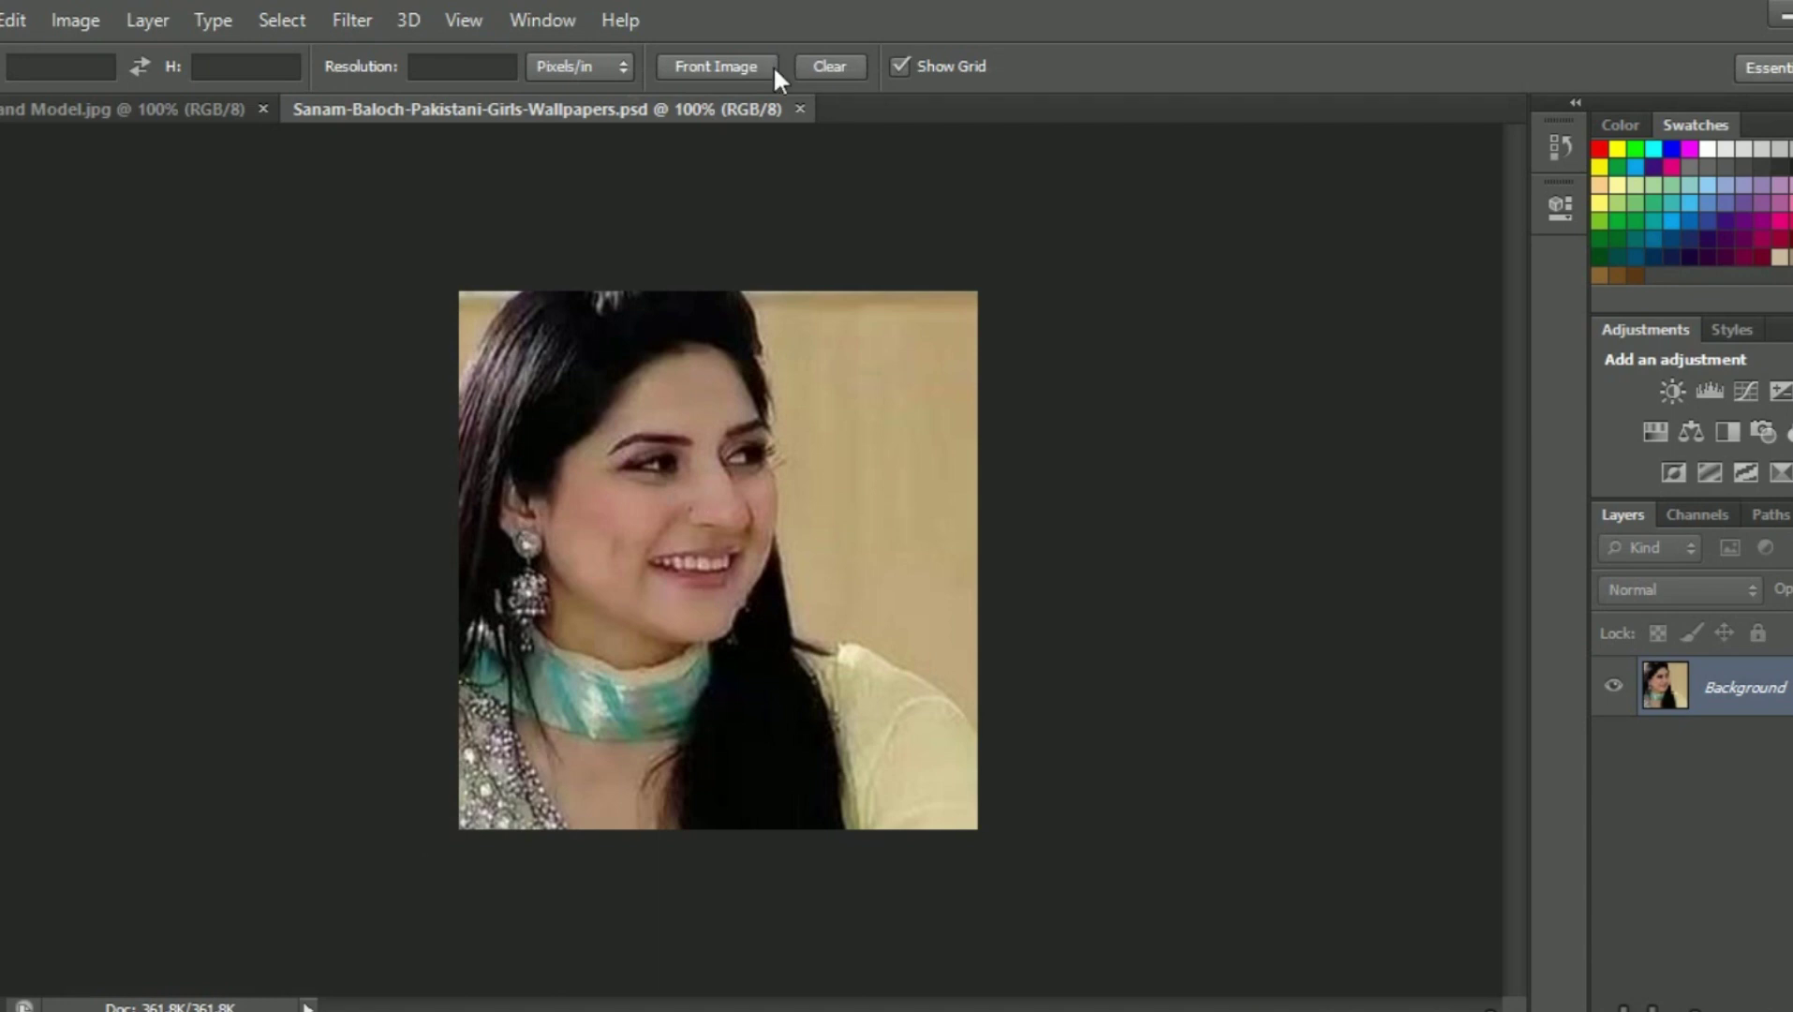
# - Close the PSD and crop the two-woman photo to a tall close-up of the left face
pyautogui.click(798, 109)
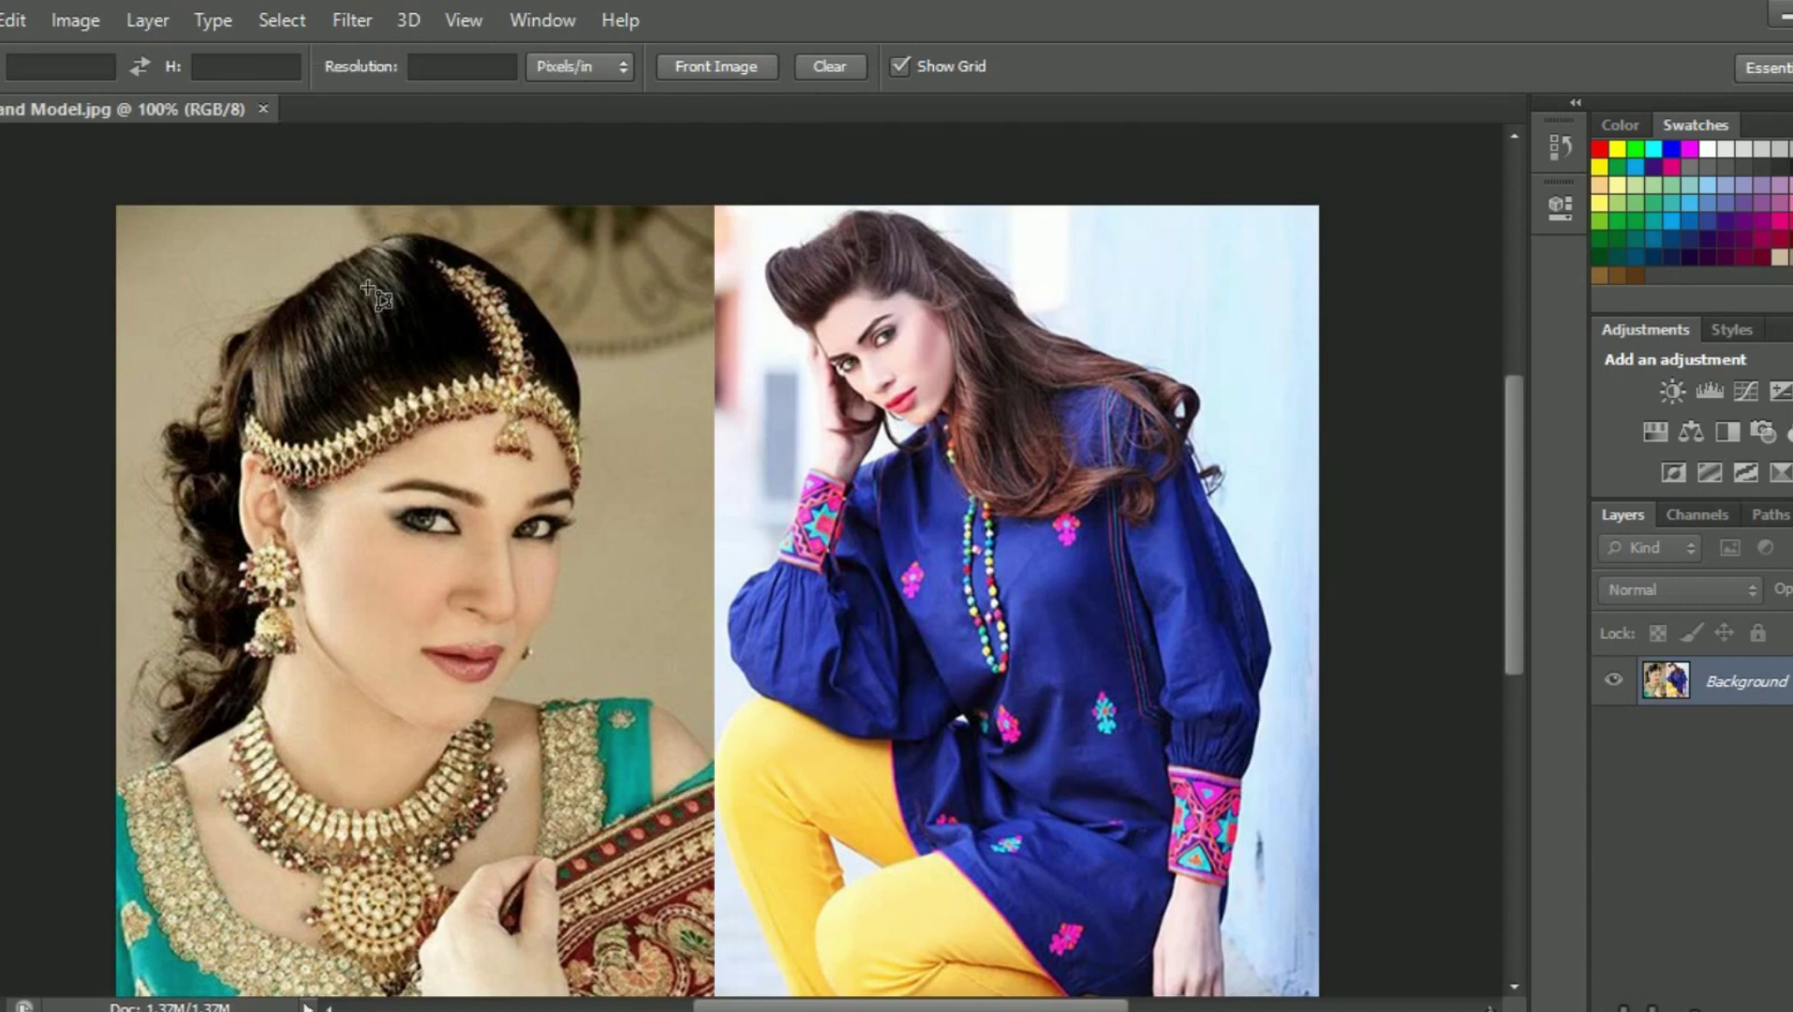
pyautogui.moveTo(243, 240)
pyautogui.mouseDown()
pyautogui.moveTo(557, 812)
pyautogui.moveTo(473, 977)
pyautogui.mouseUp()
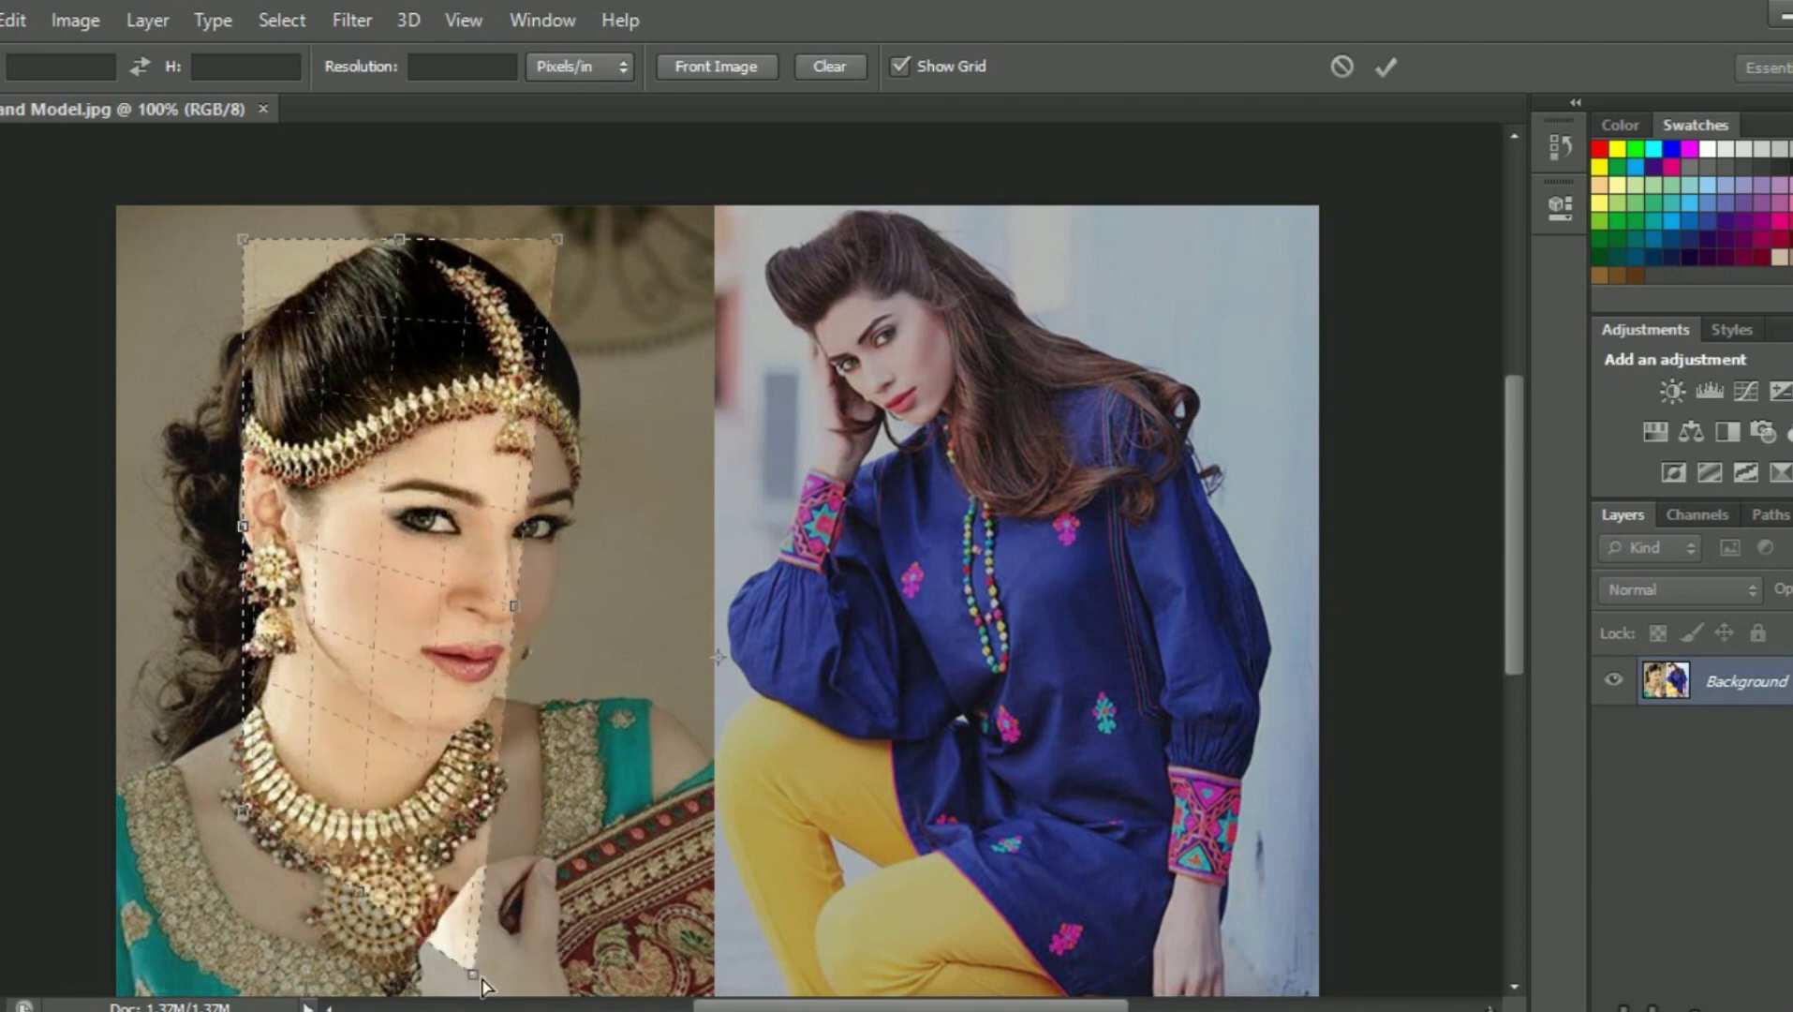
pyautogui.press('Return')
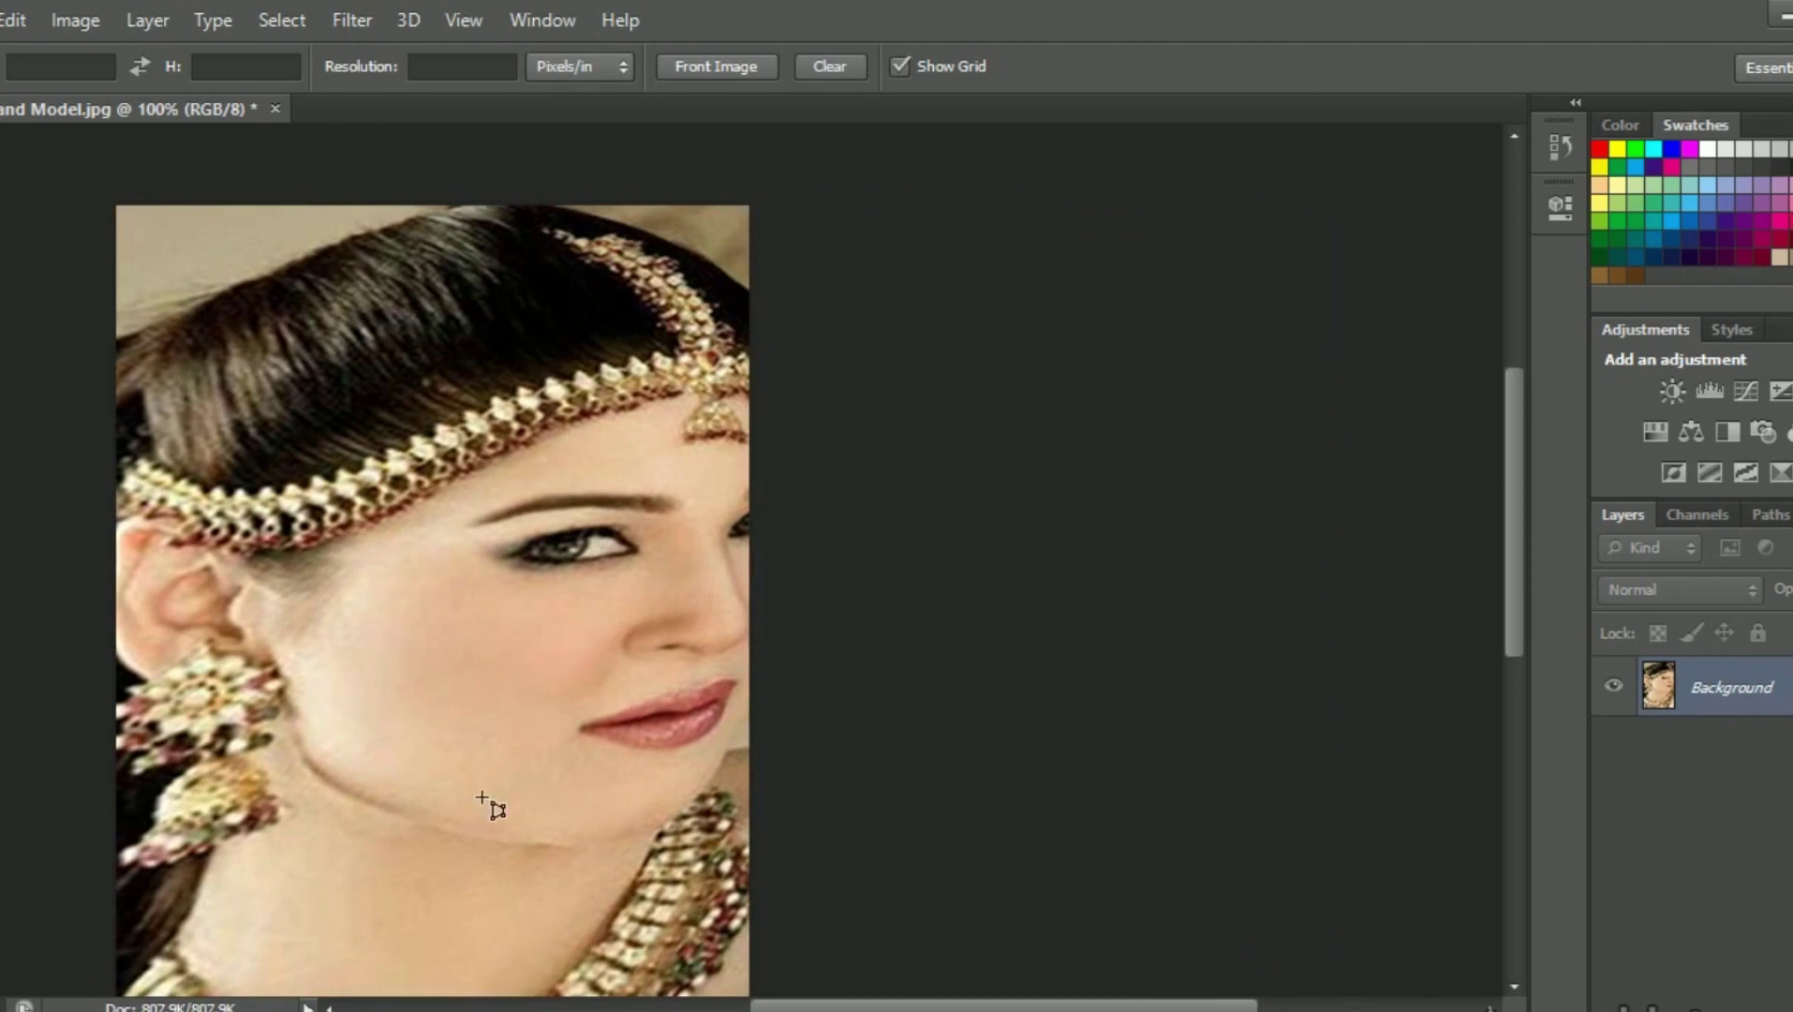
# - Save the cropped face as '9th class.psd' in the Project folder, then close it
pyautogui.click(5, 20)
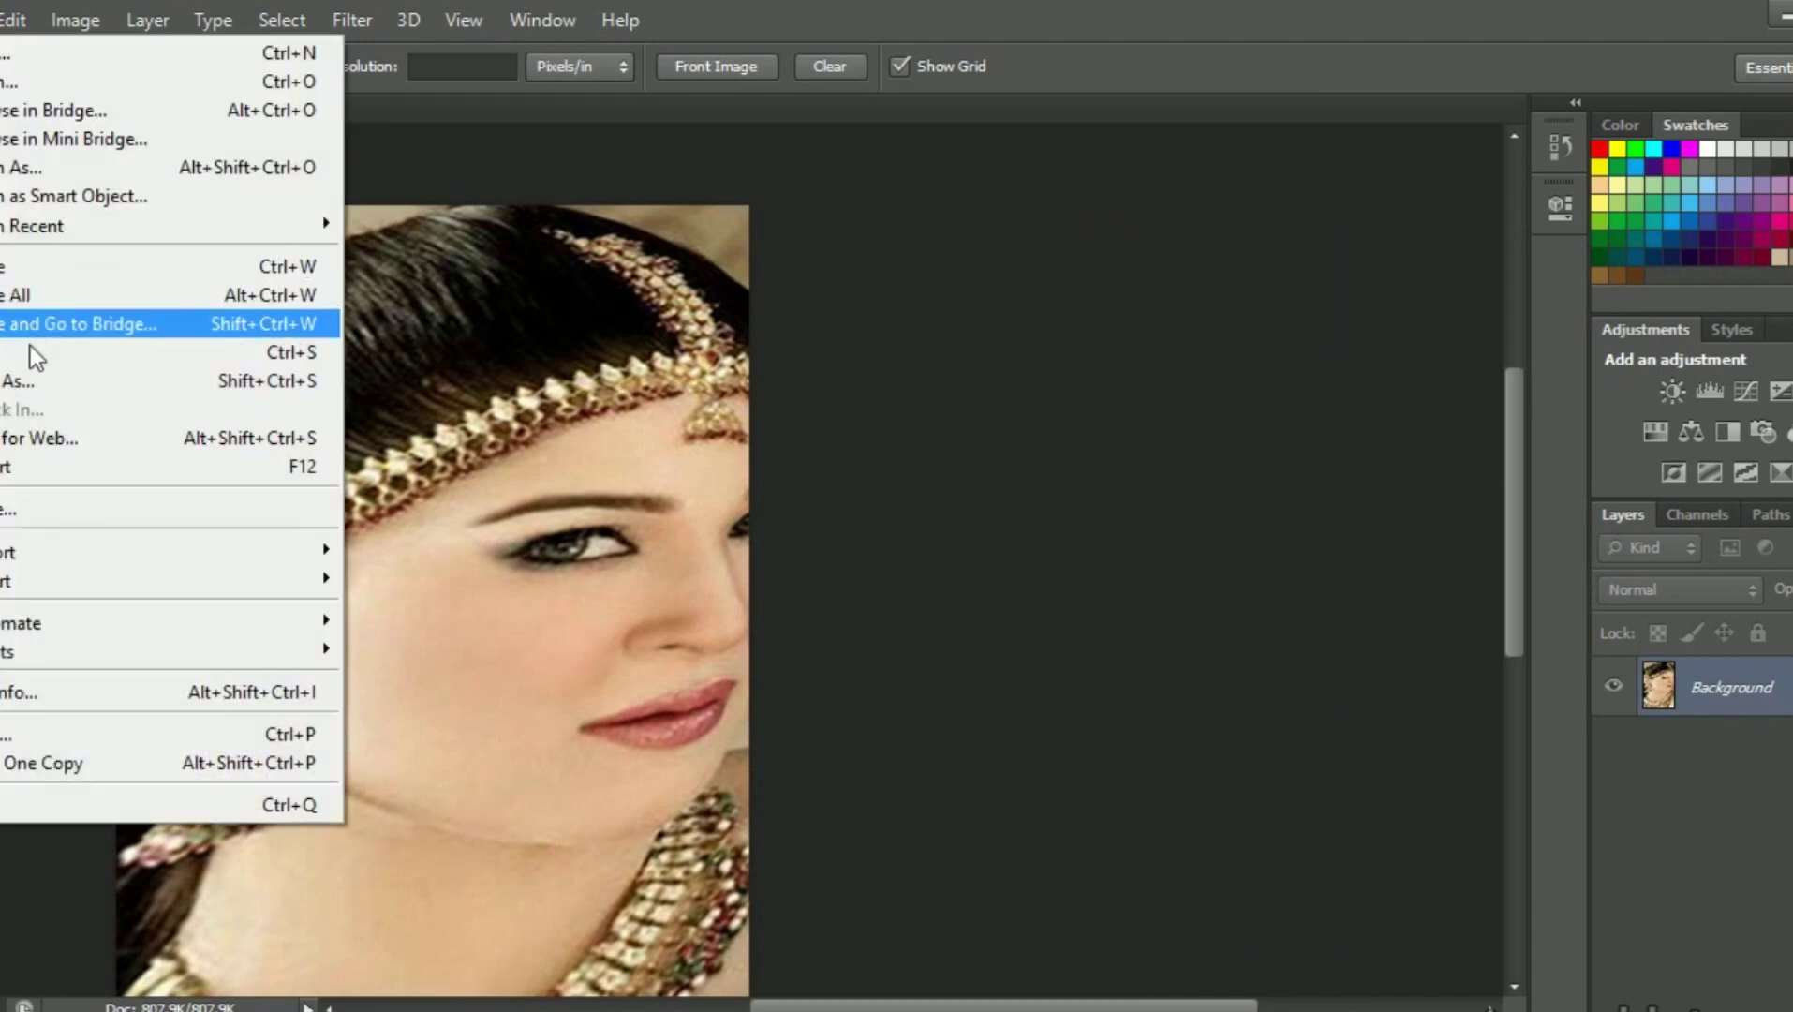
pyautogui.click(31, 382)
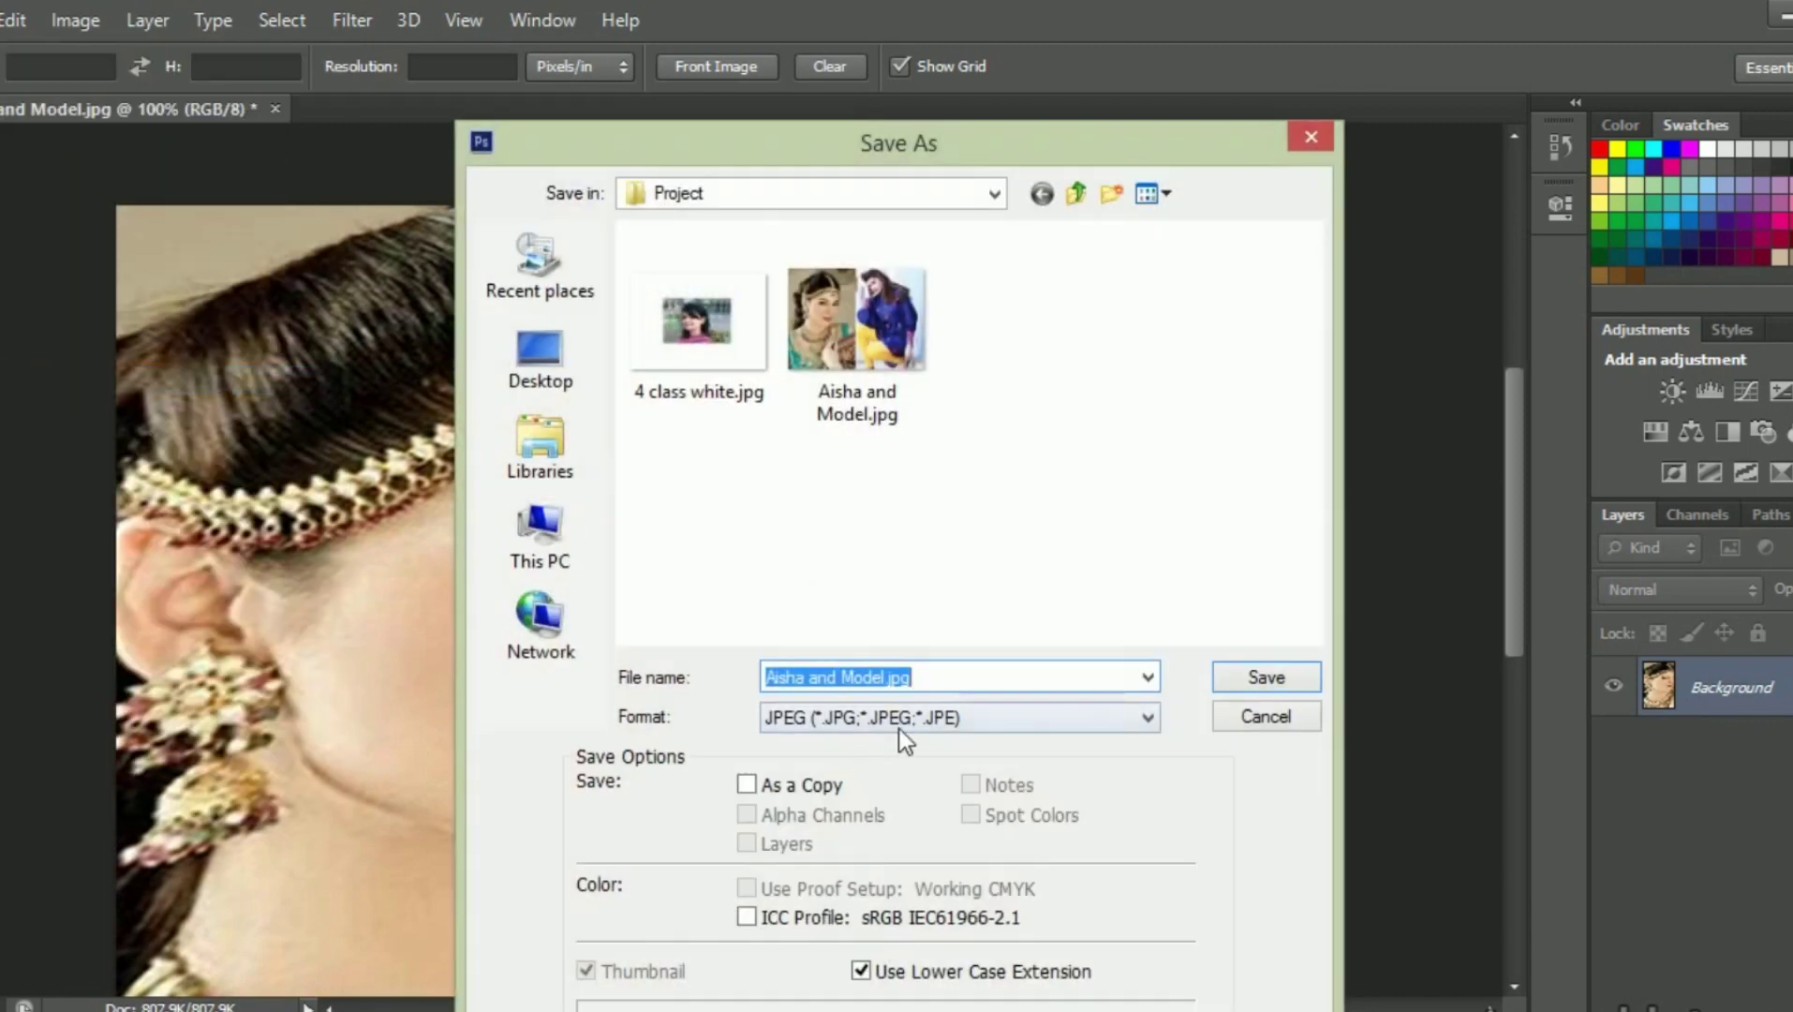
pyautogui.write('9')
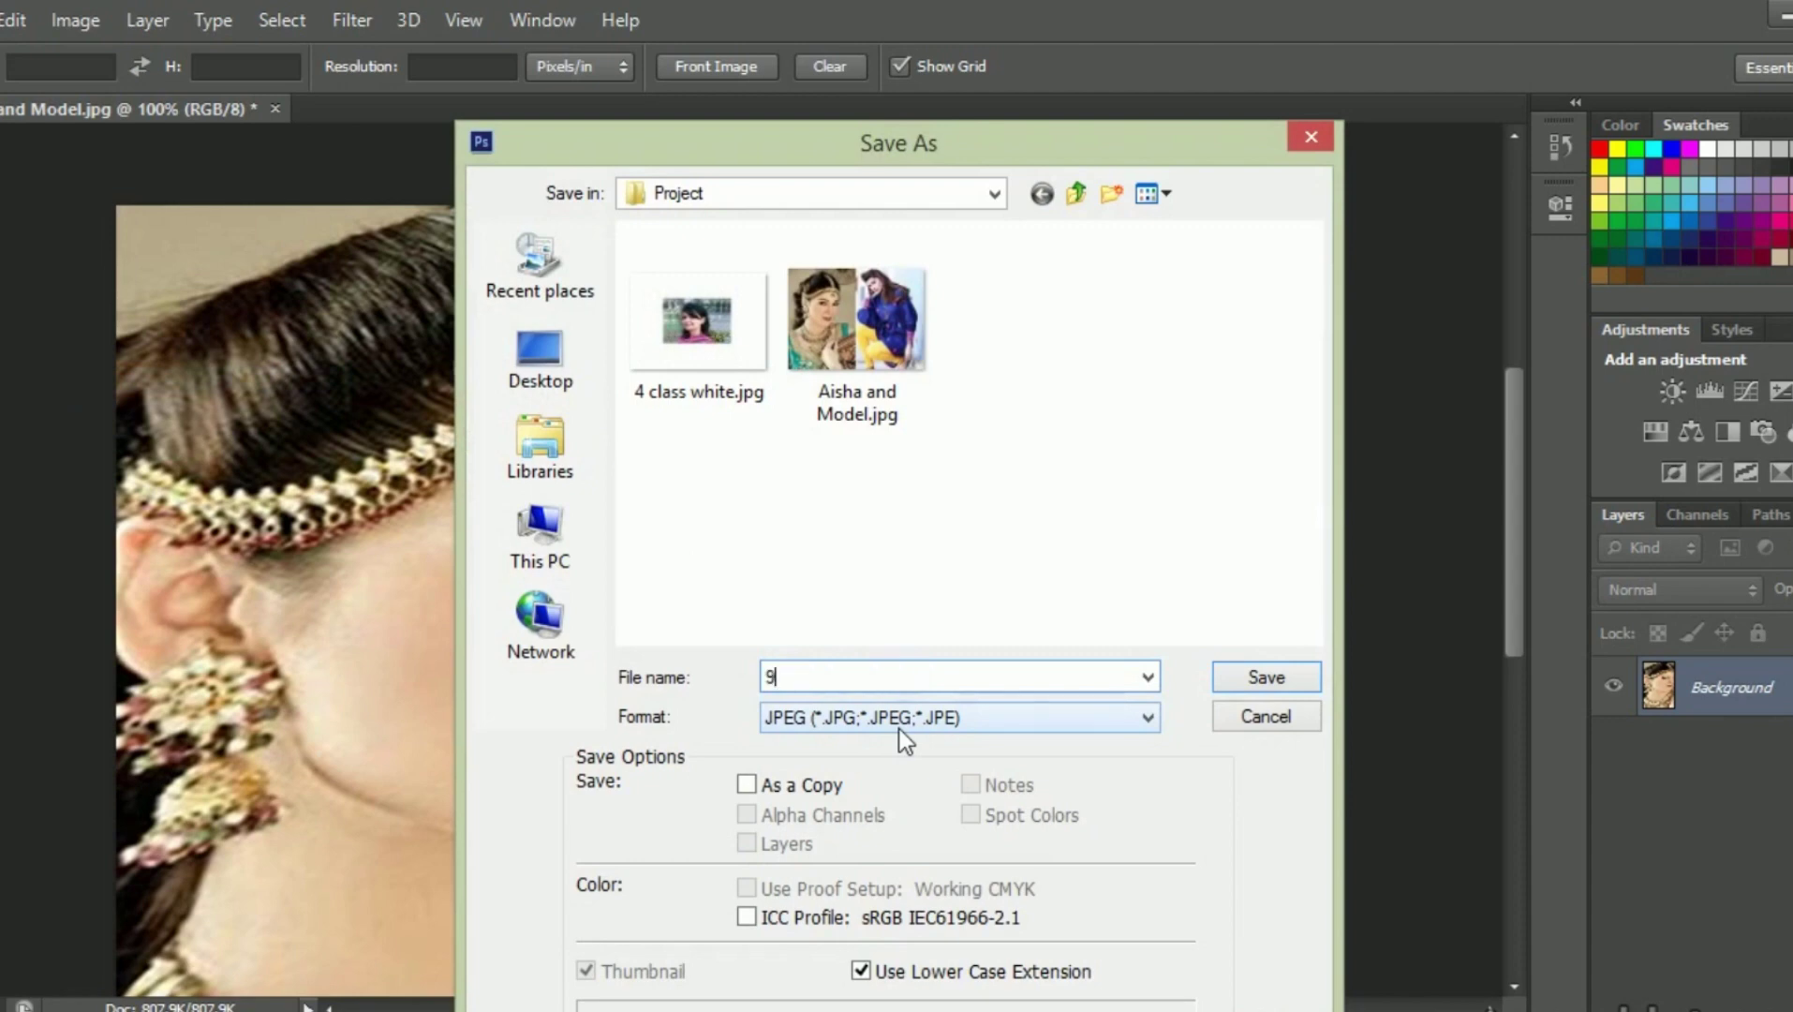
pyautogui.write('th class')
pyautogui.click(1106, 194)
pyautogui.click(1075, 198)
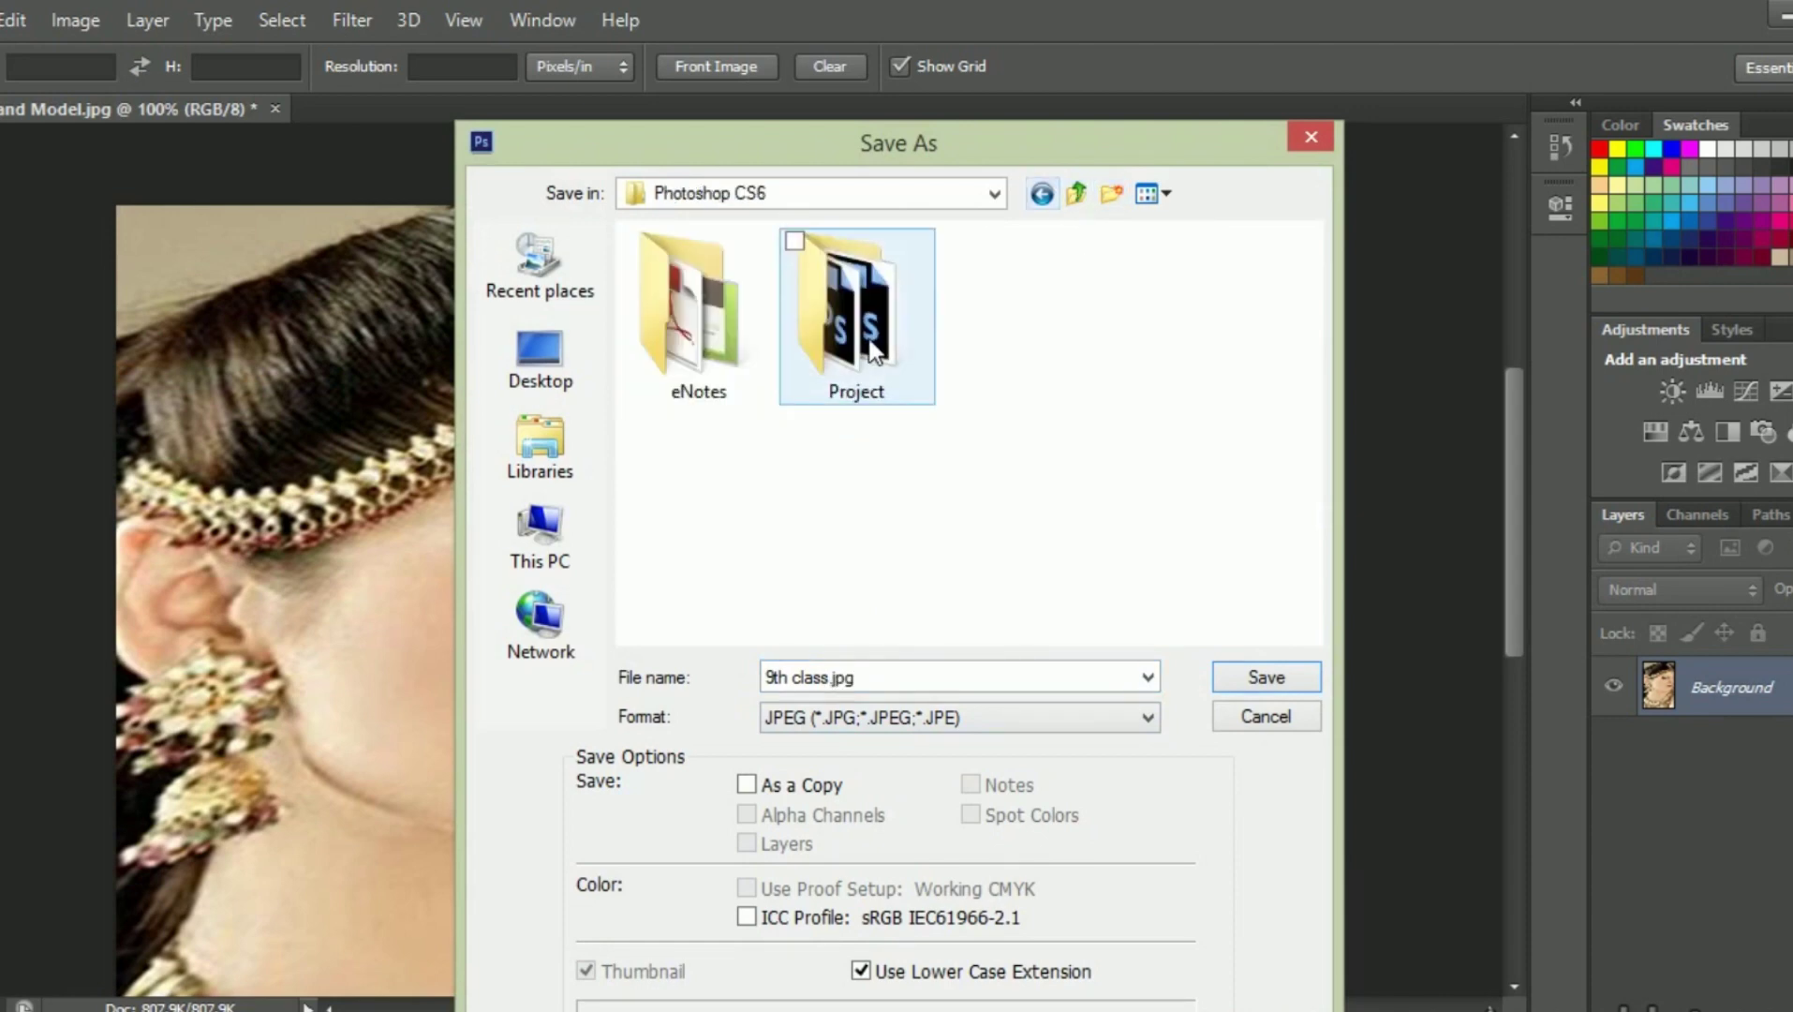
pyautogui.doubleClick(855, 314)
pyautogui.click(1159, 723)
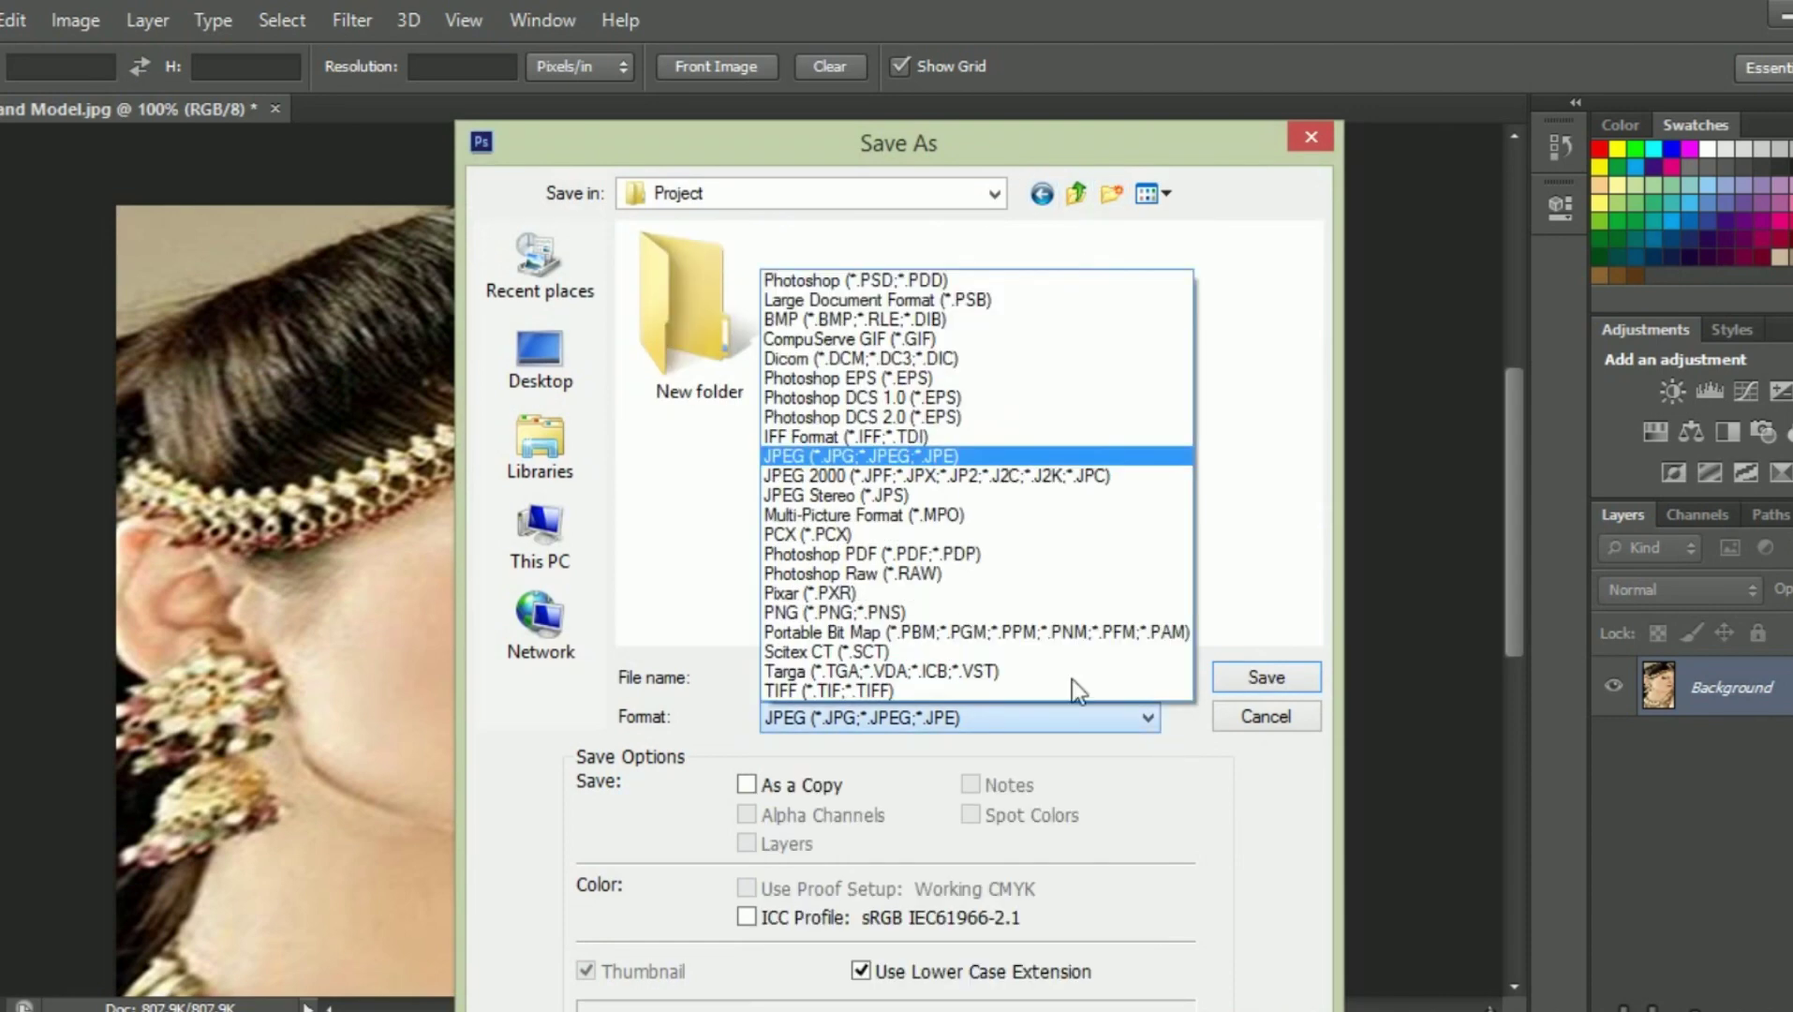
pyautogui.click(940, 280)
pyautogui.click(1272, 677)
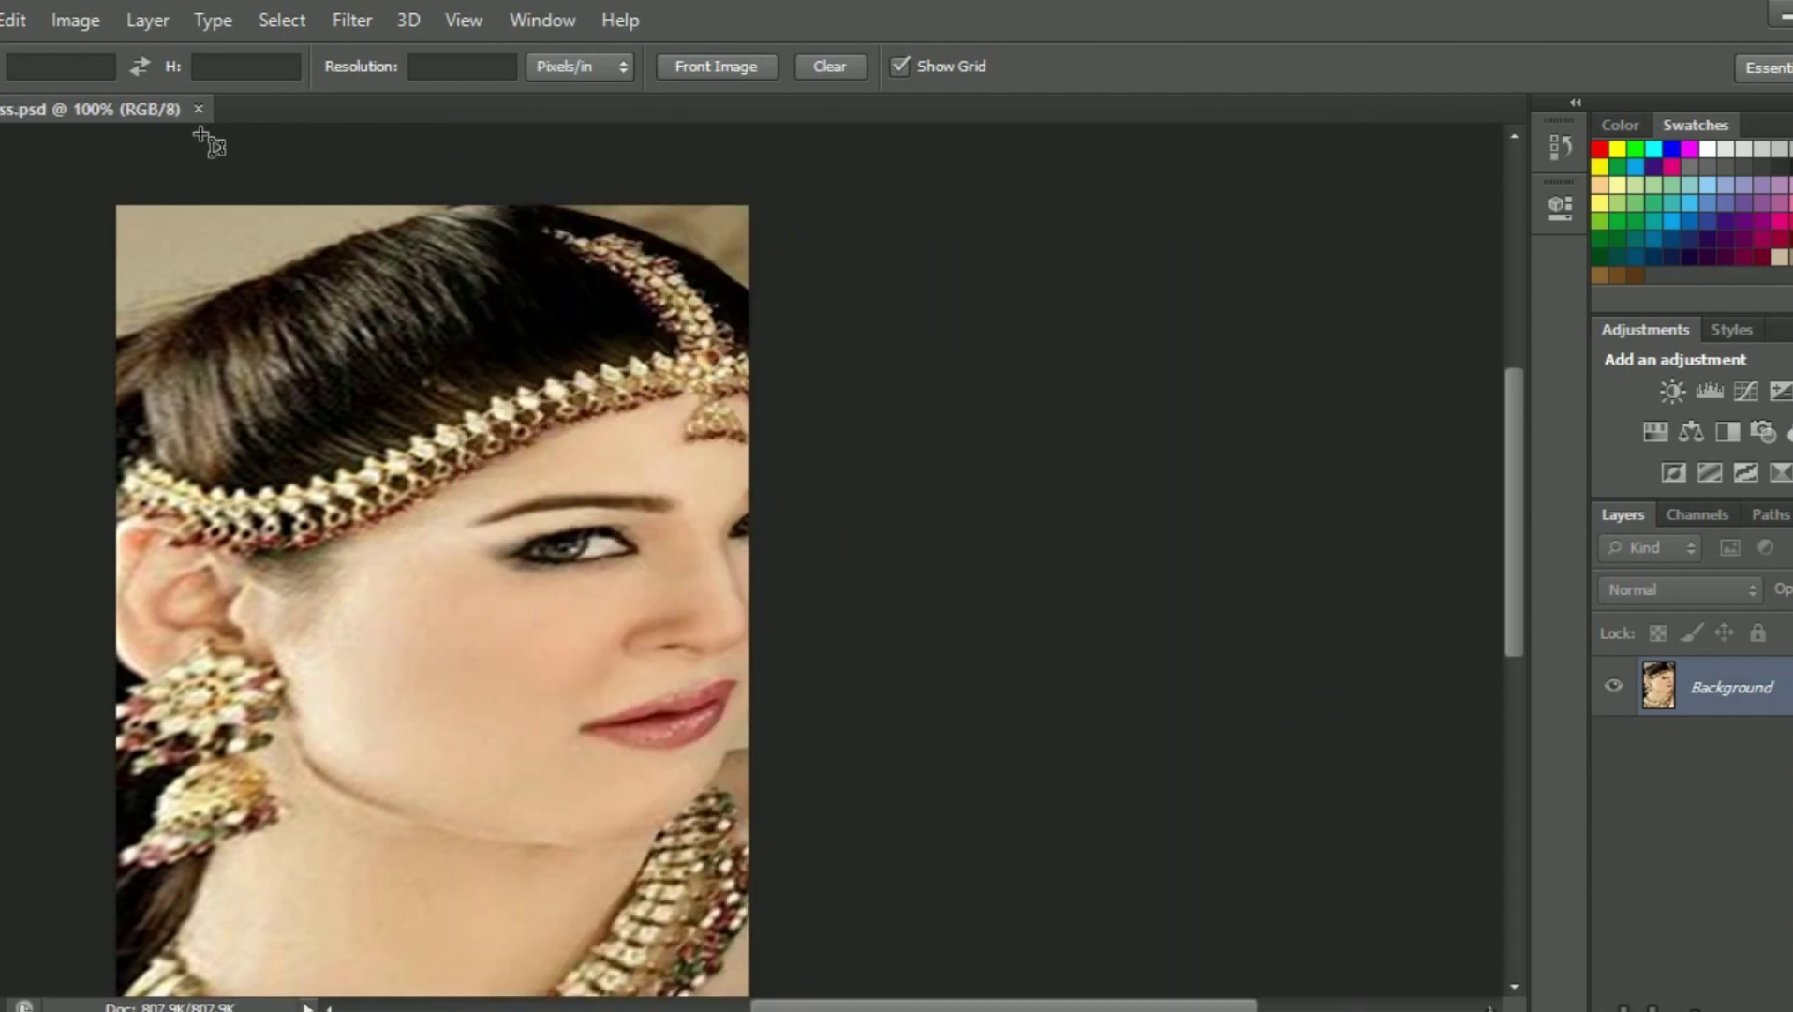
pyautogui.click(198, 109)
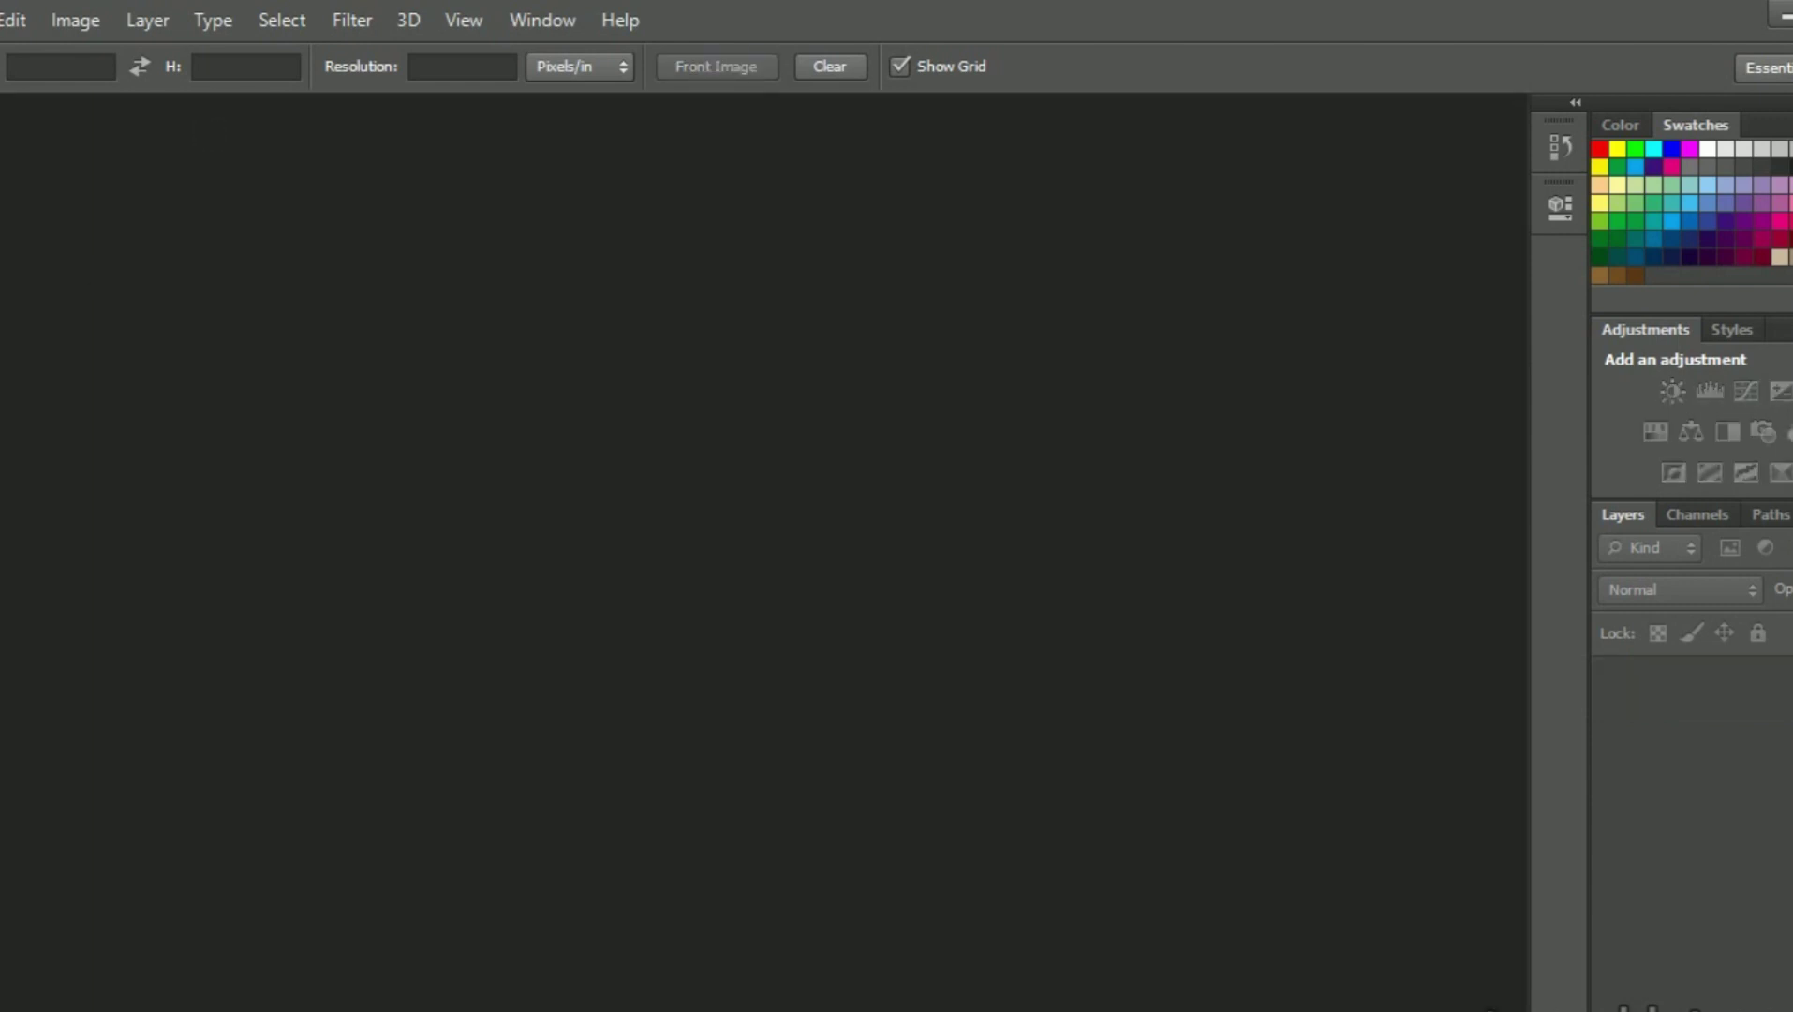
# - Browse to the Desktop and open expert group.png in Photoshop
pyautogui.click(3, 20)
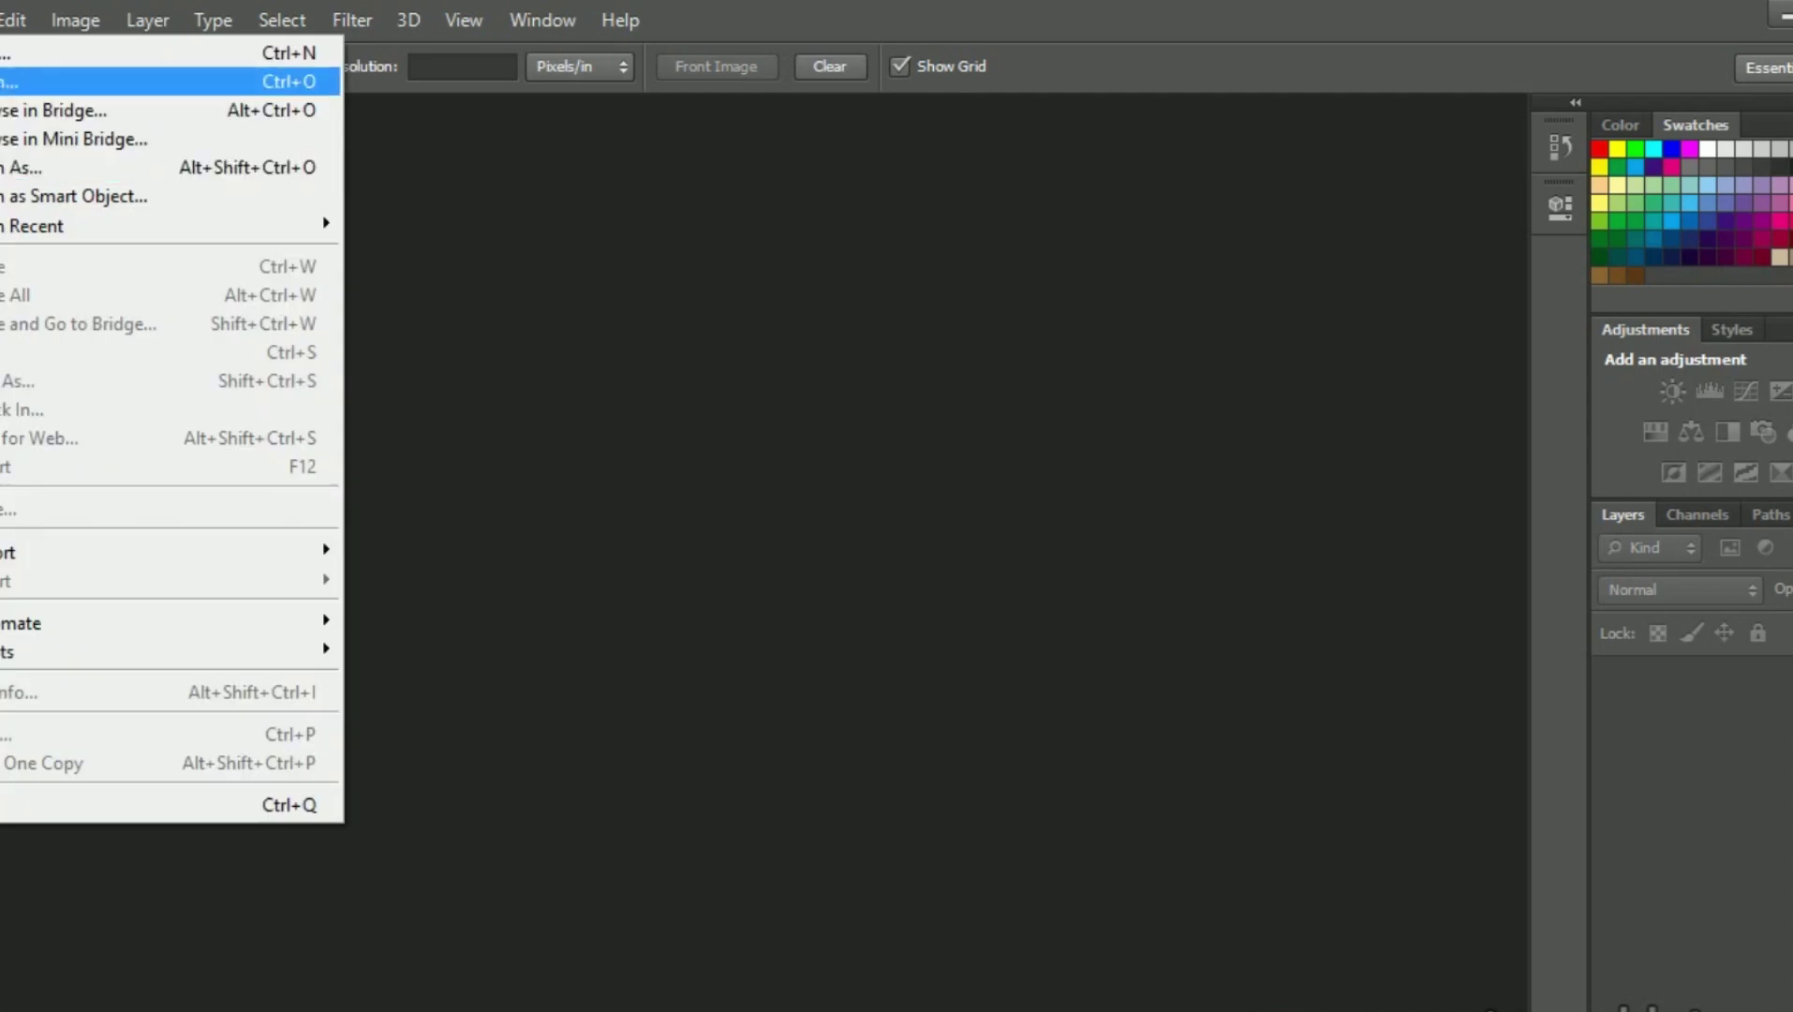
pyautogui.click(94, 82)
pyautogui.click(523, 357)
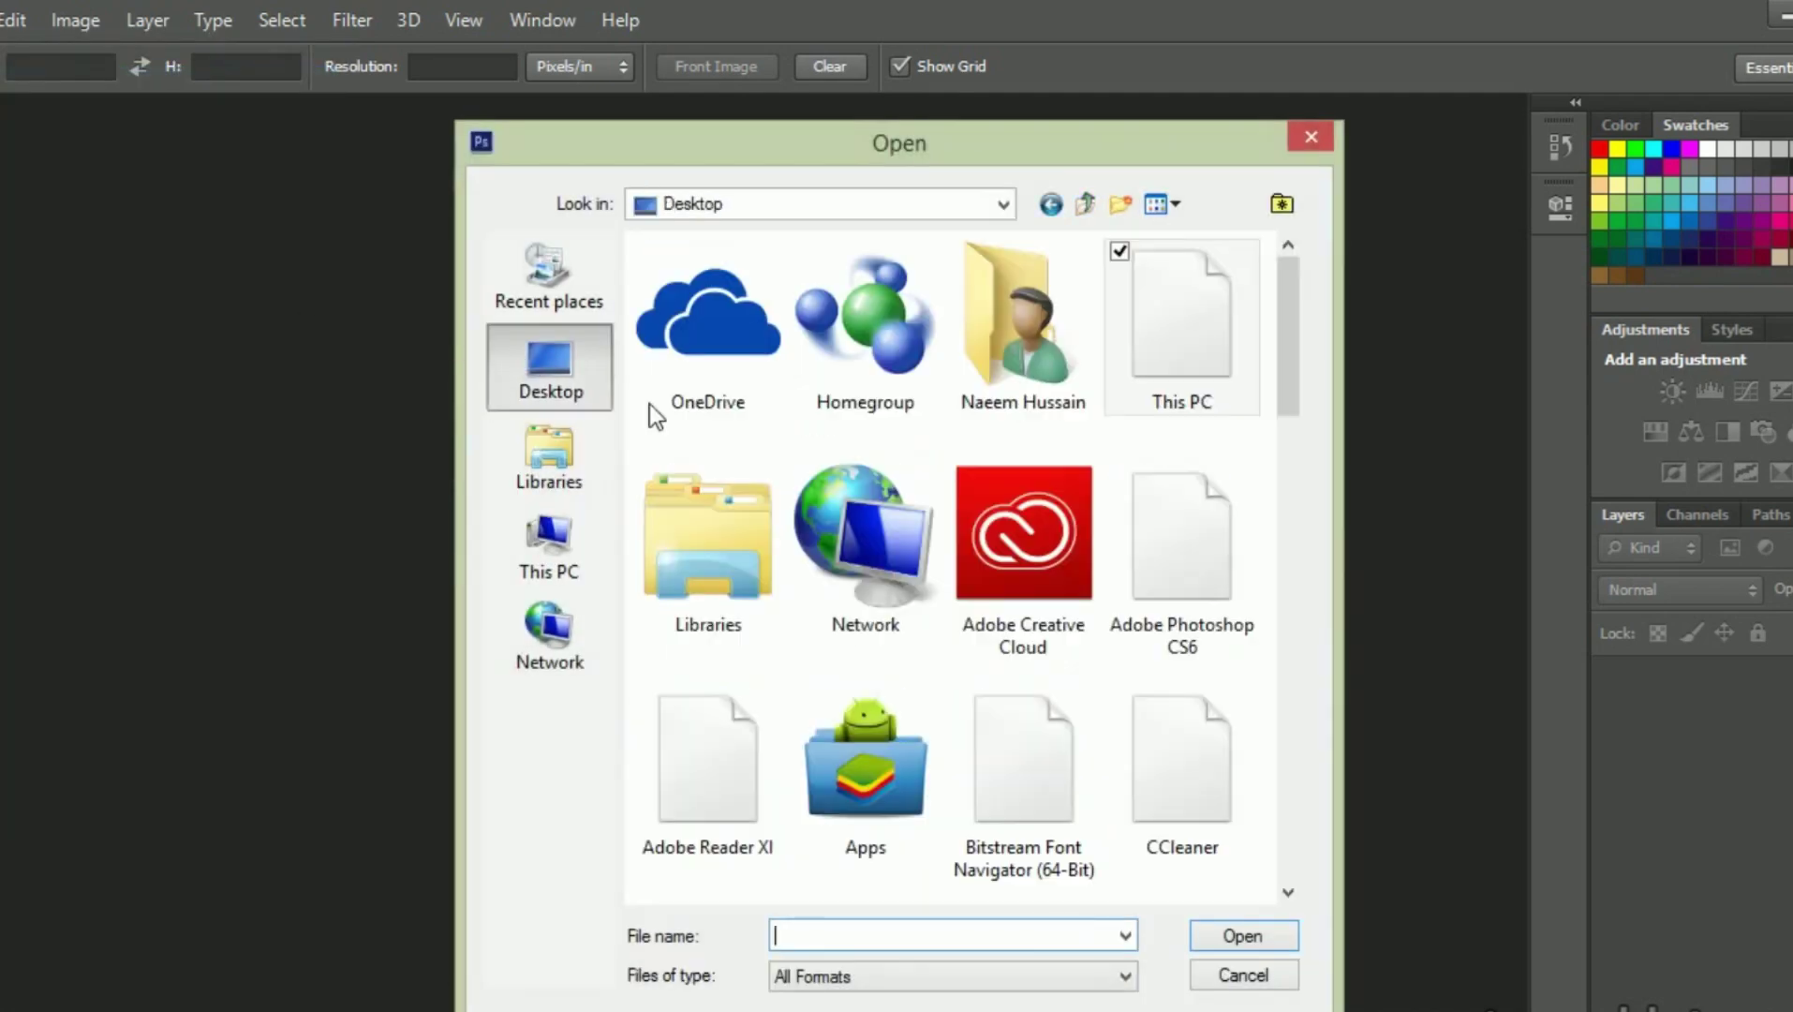
pyautogui.click(985, 537)
pyautogui.scroll(-2, 1010, 516)
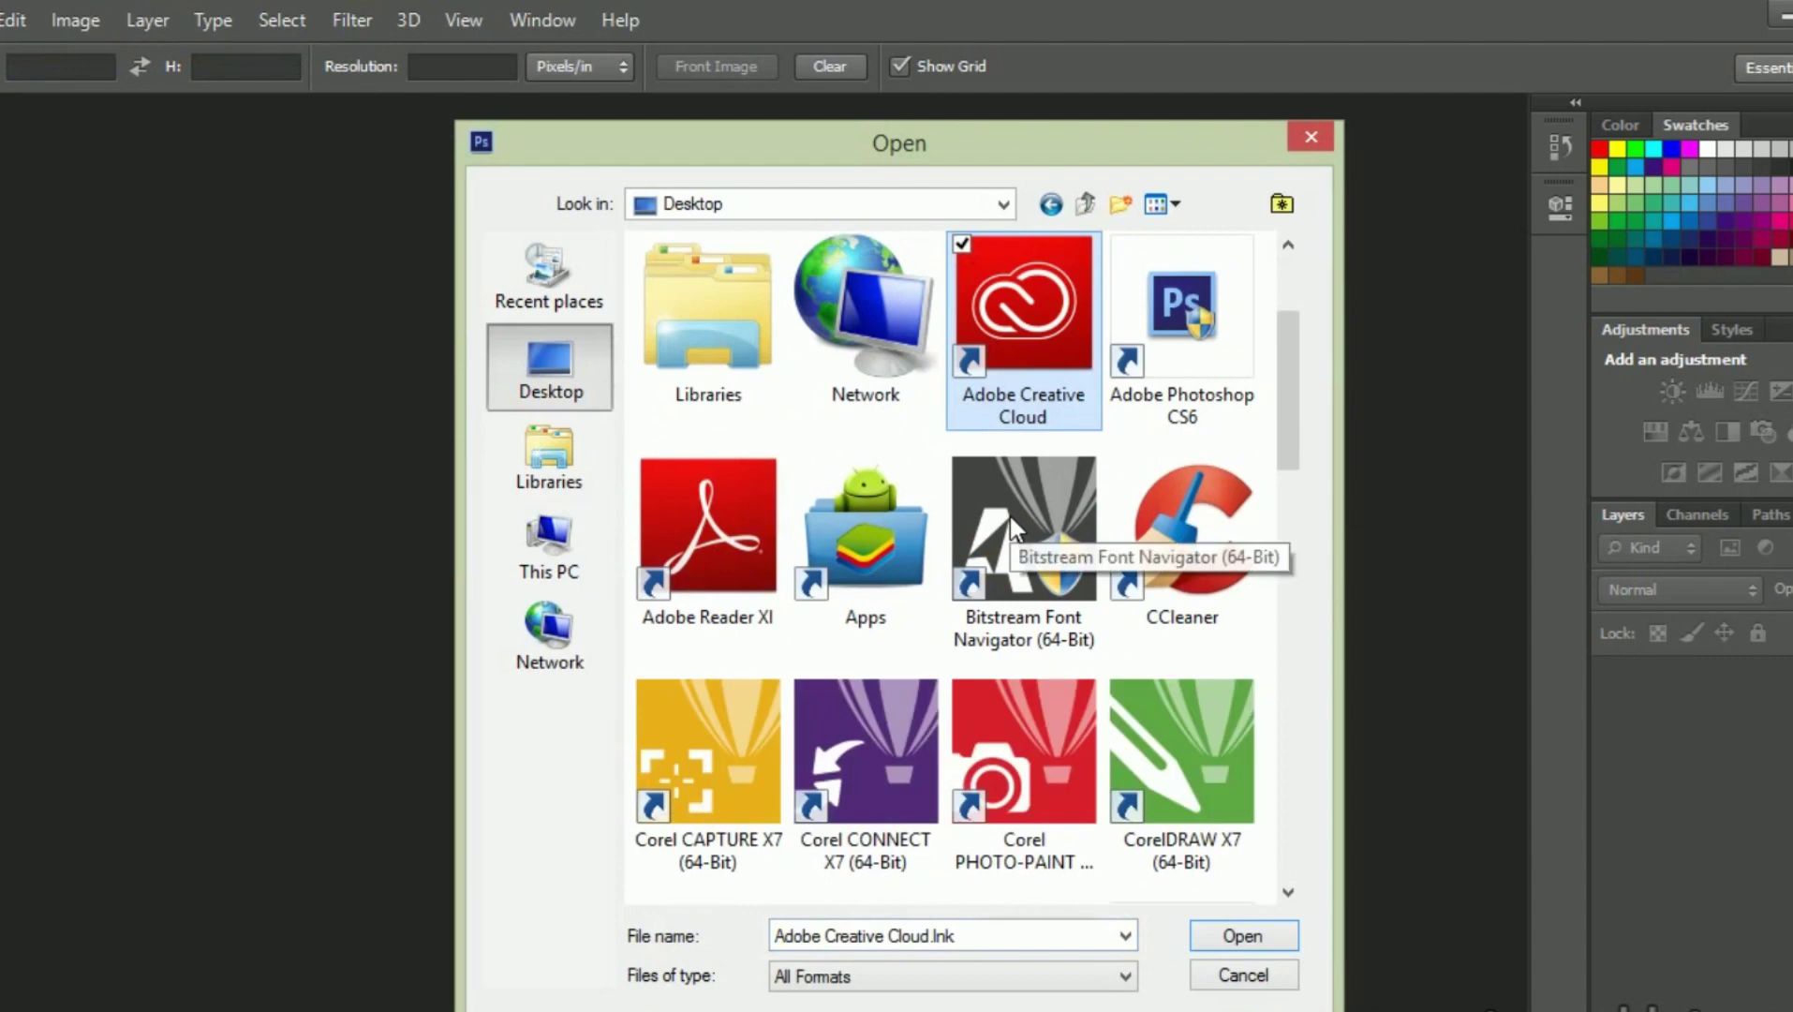
pyautogui.scroll(-5, 1010, 515)
pyautogui.scroll(4, 1010, 516)
pyautogui.scroll(2, 1010, 515)
pyautogui.scroll(-6, 1010, 515)
pyautogui.scroll(-4, 1010, 515)
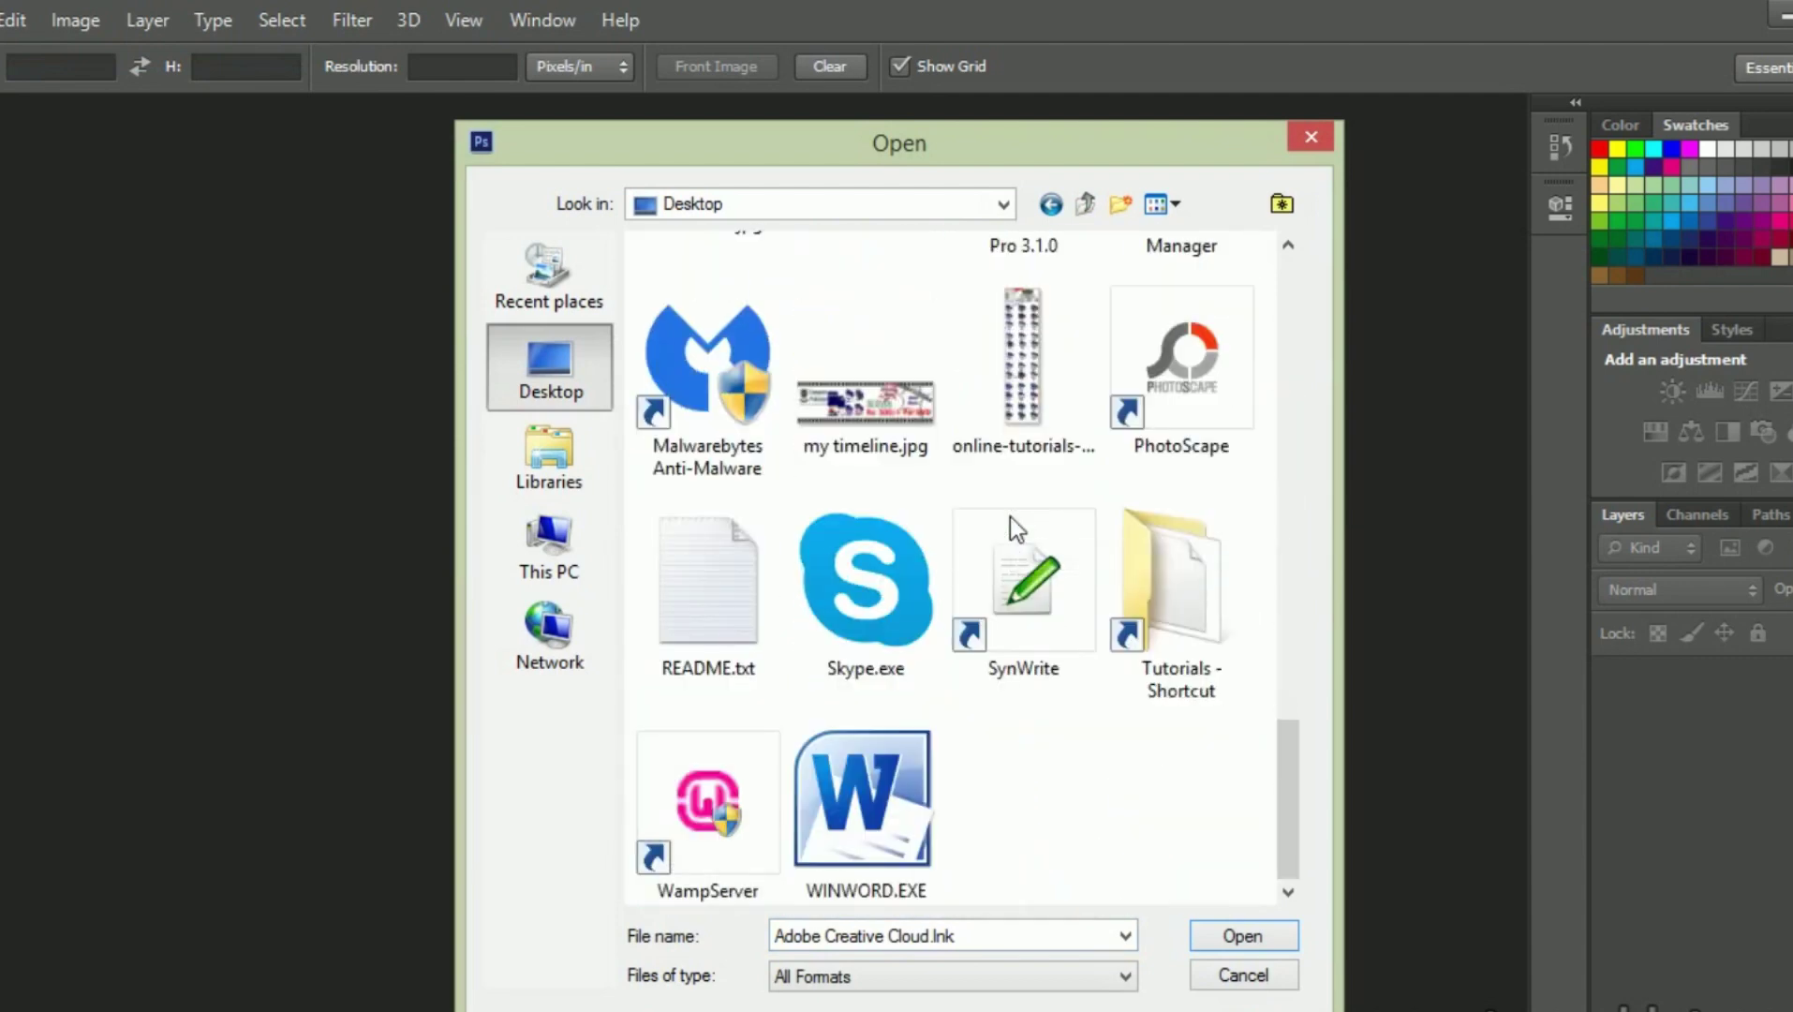
pyautogui.scroll(3, 1010, 515)
pyautogui.click(895, 274)
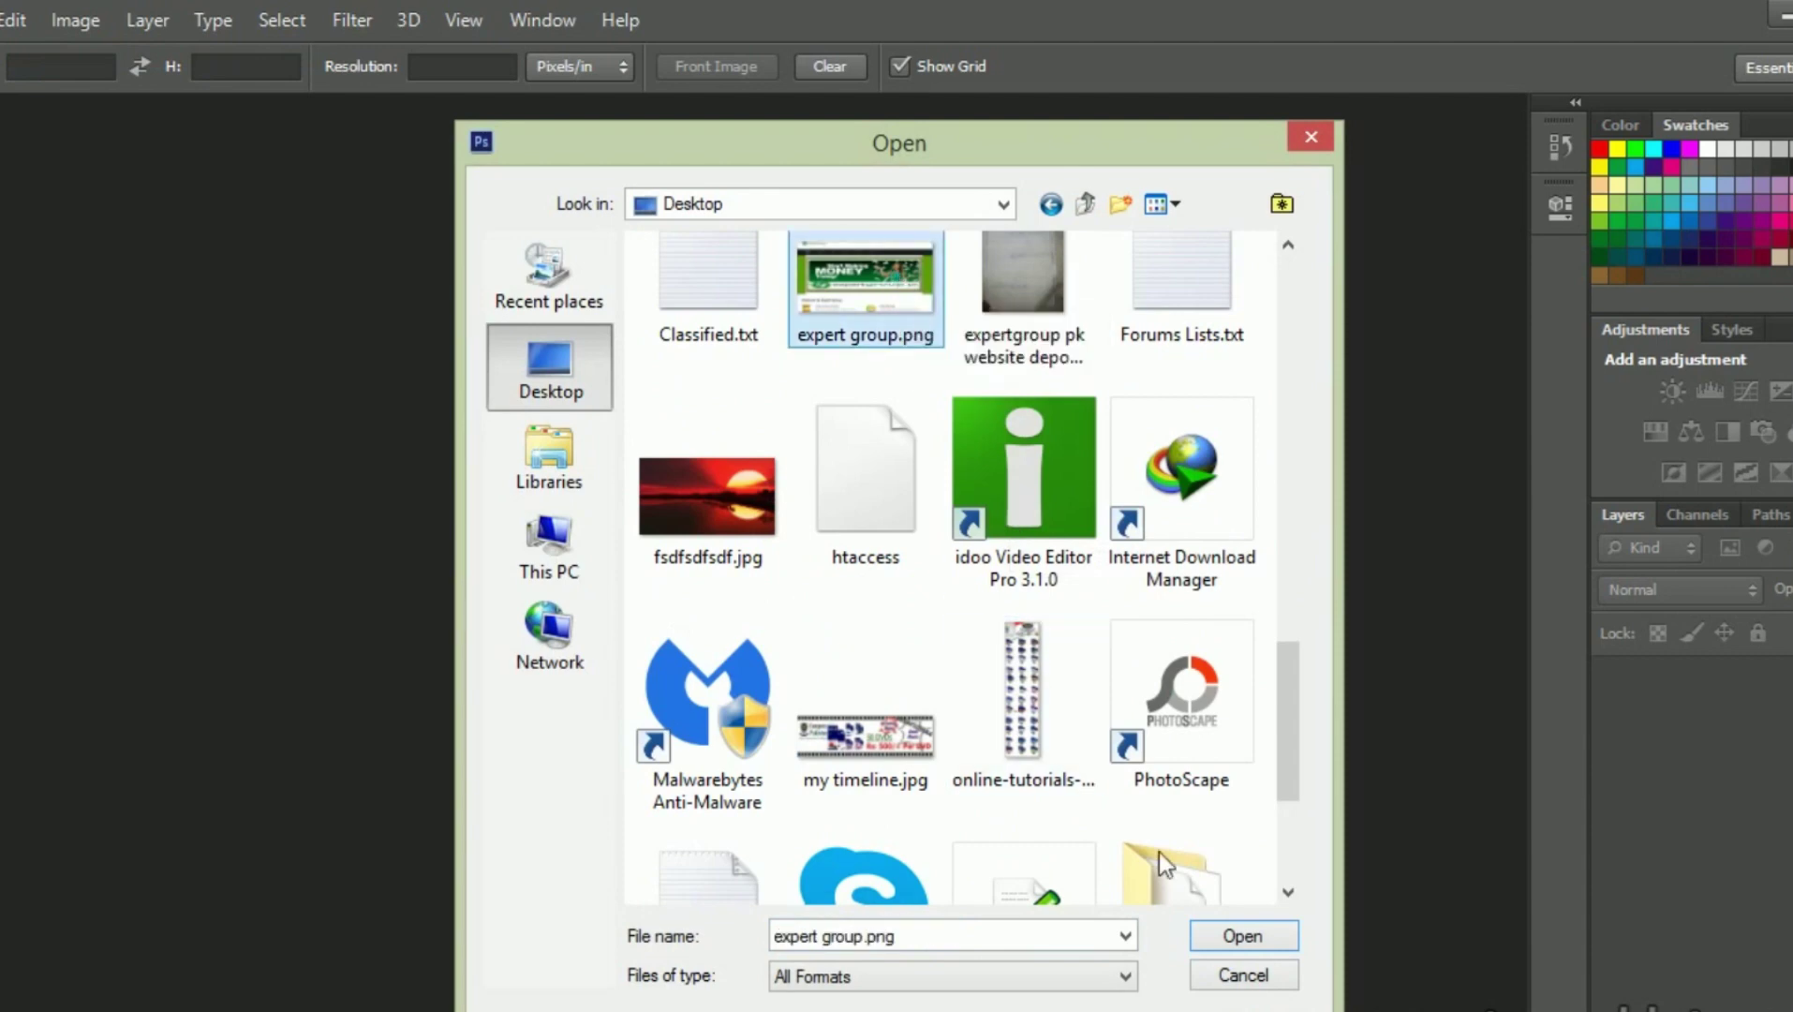
pyautogui.scroll(1, 1159, 852)
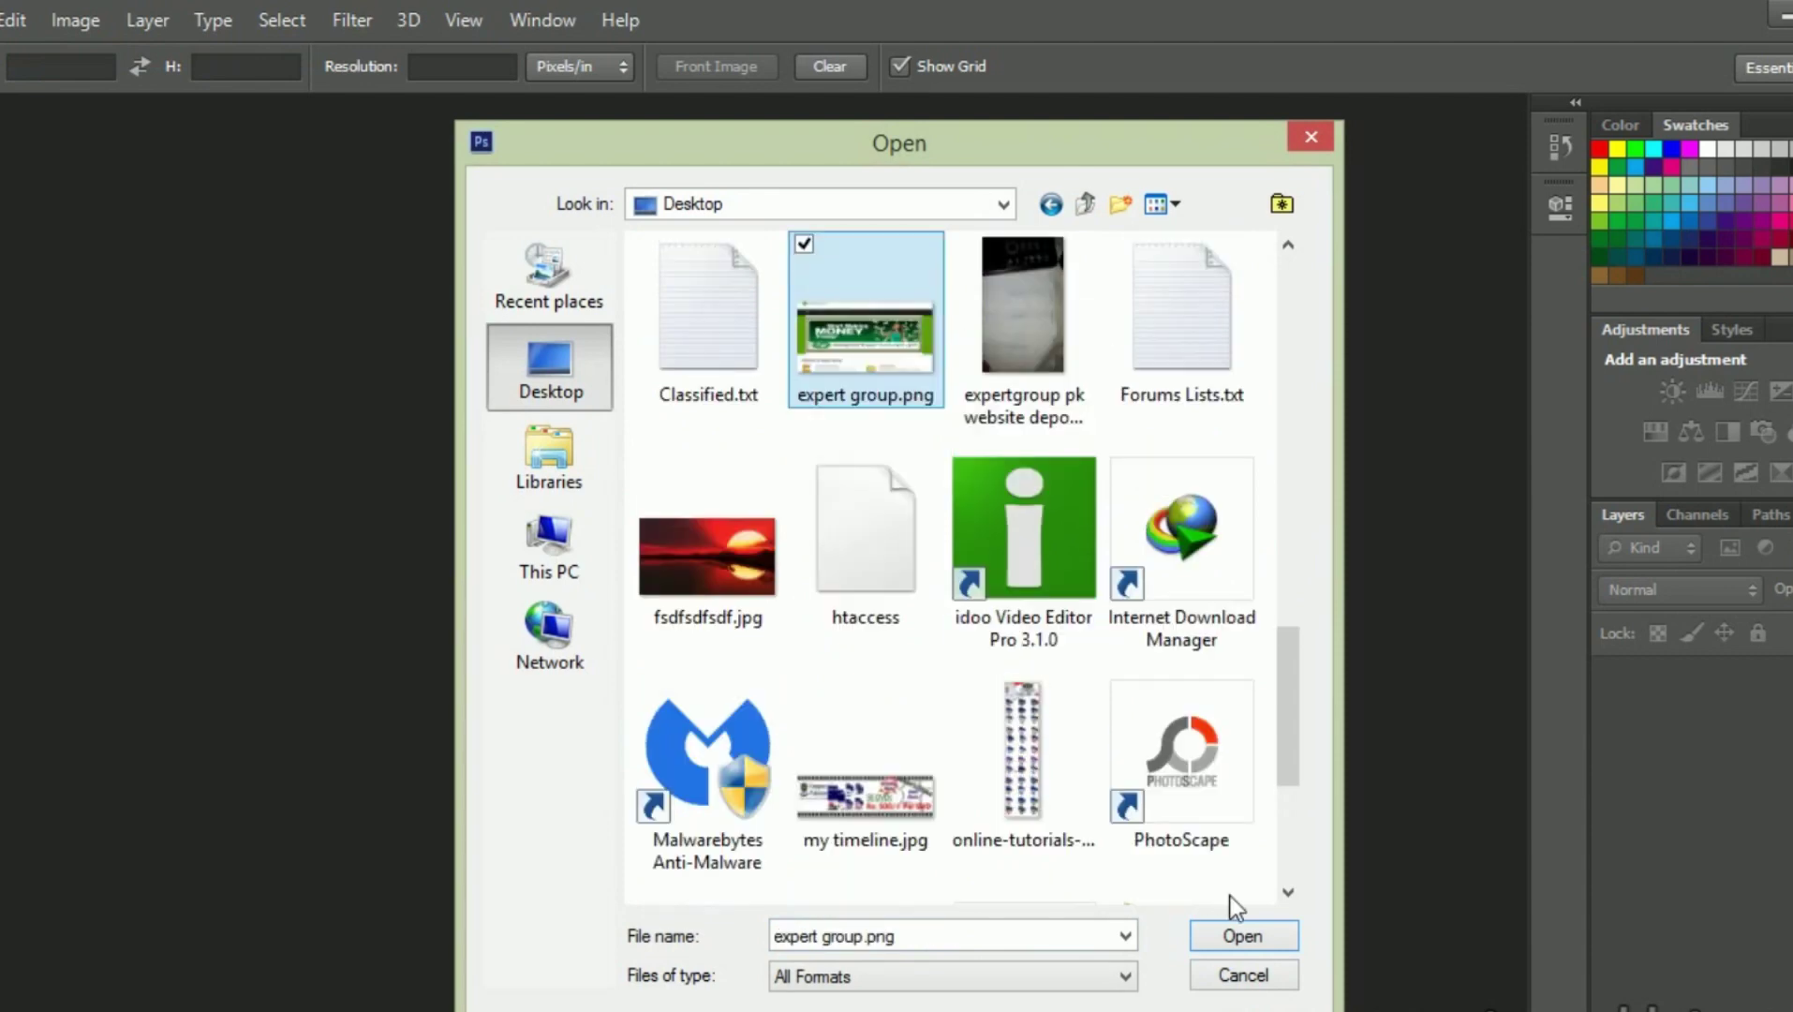
pyautogui.click(1258, 939)
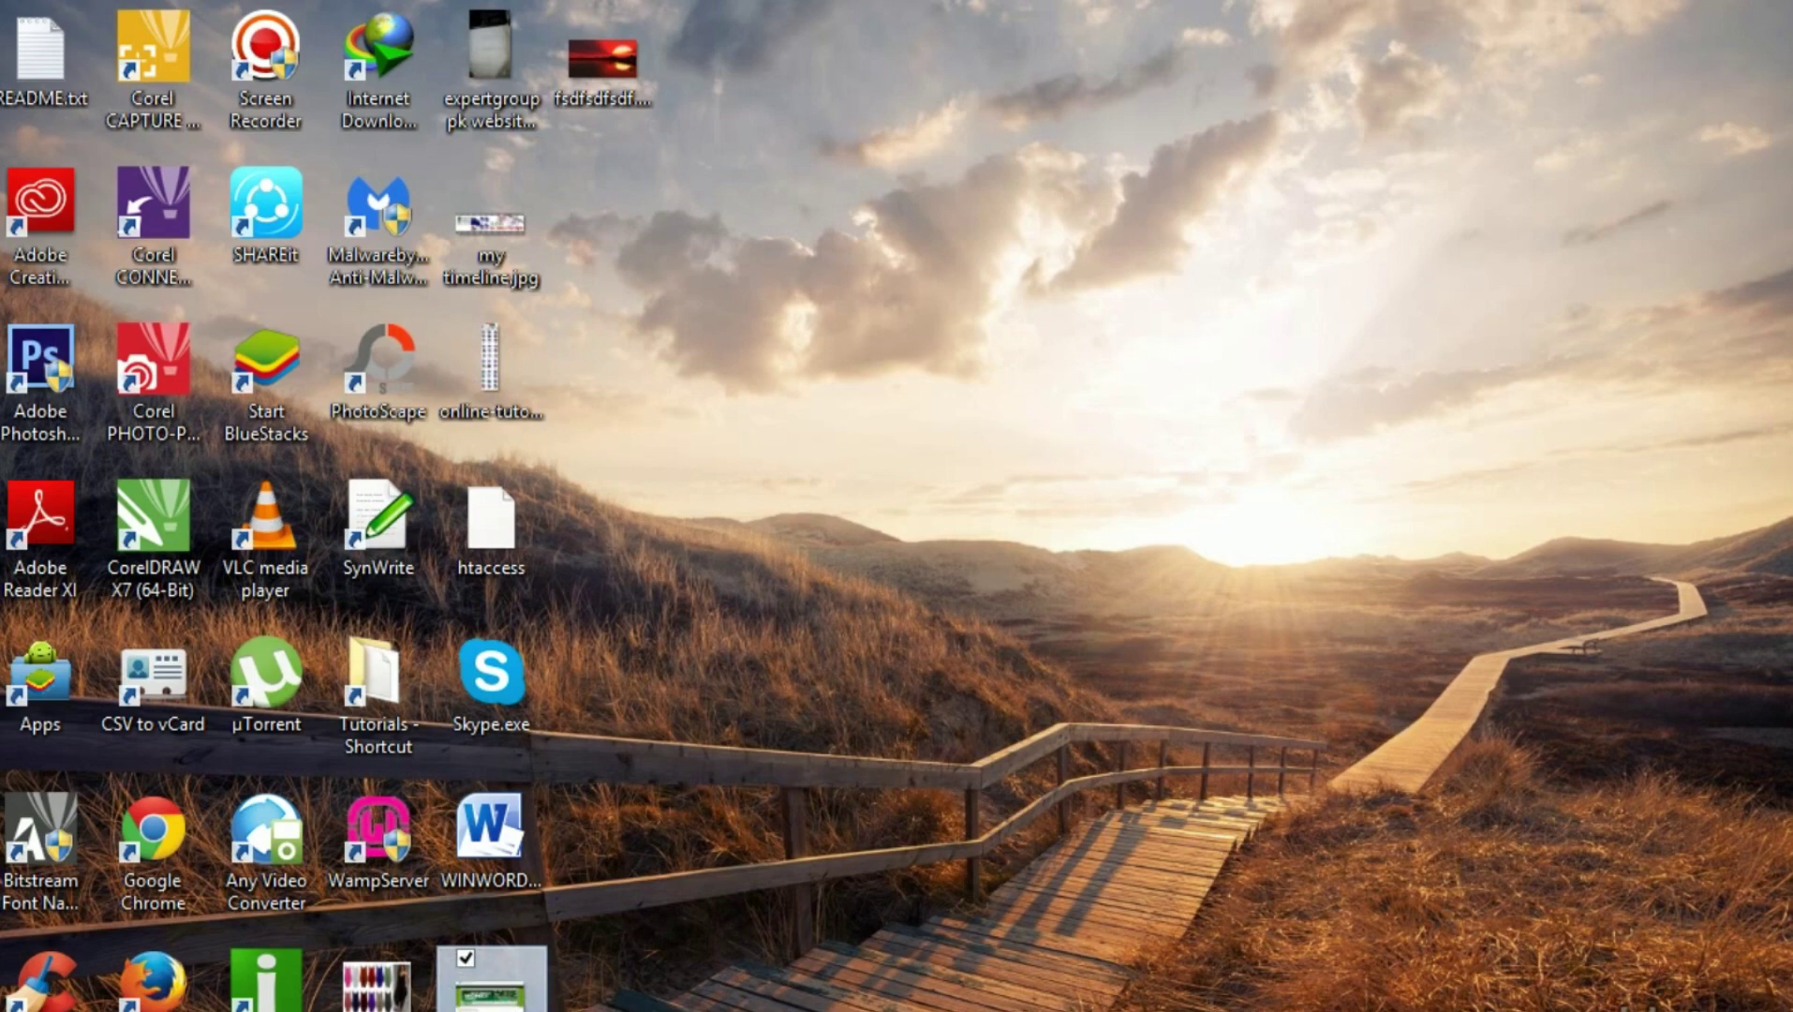
# - Drag expert group.png into the Models folder window, then minimize that window
pyautogui.click(231, 977)
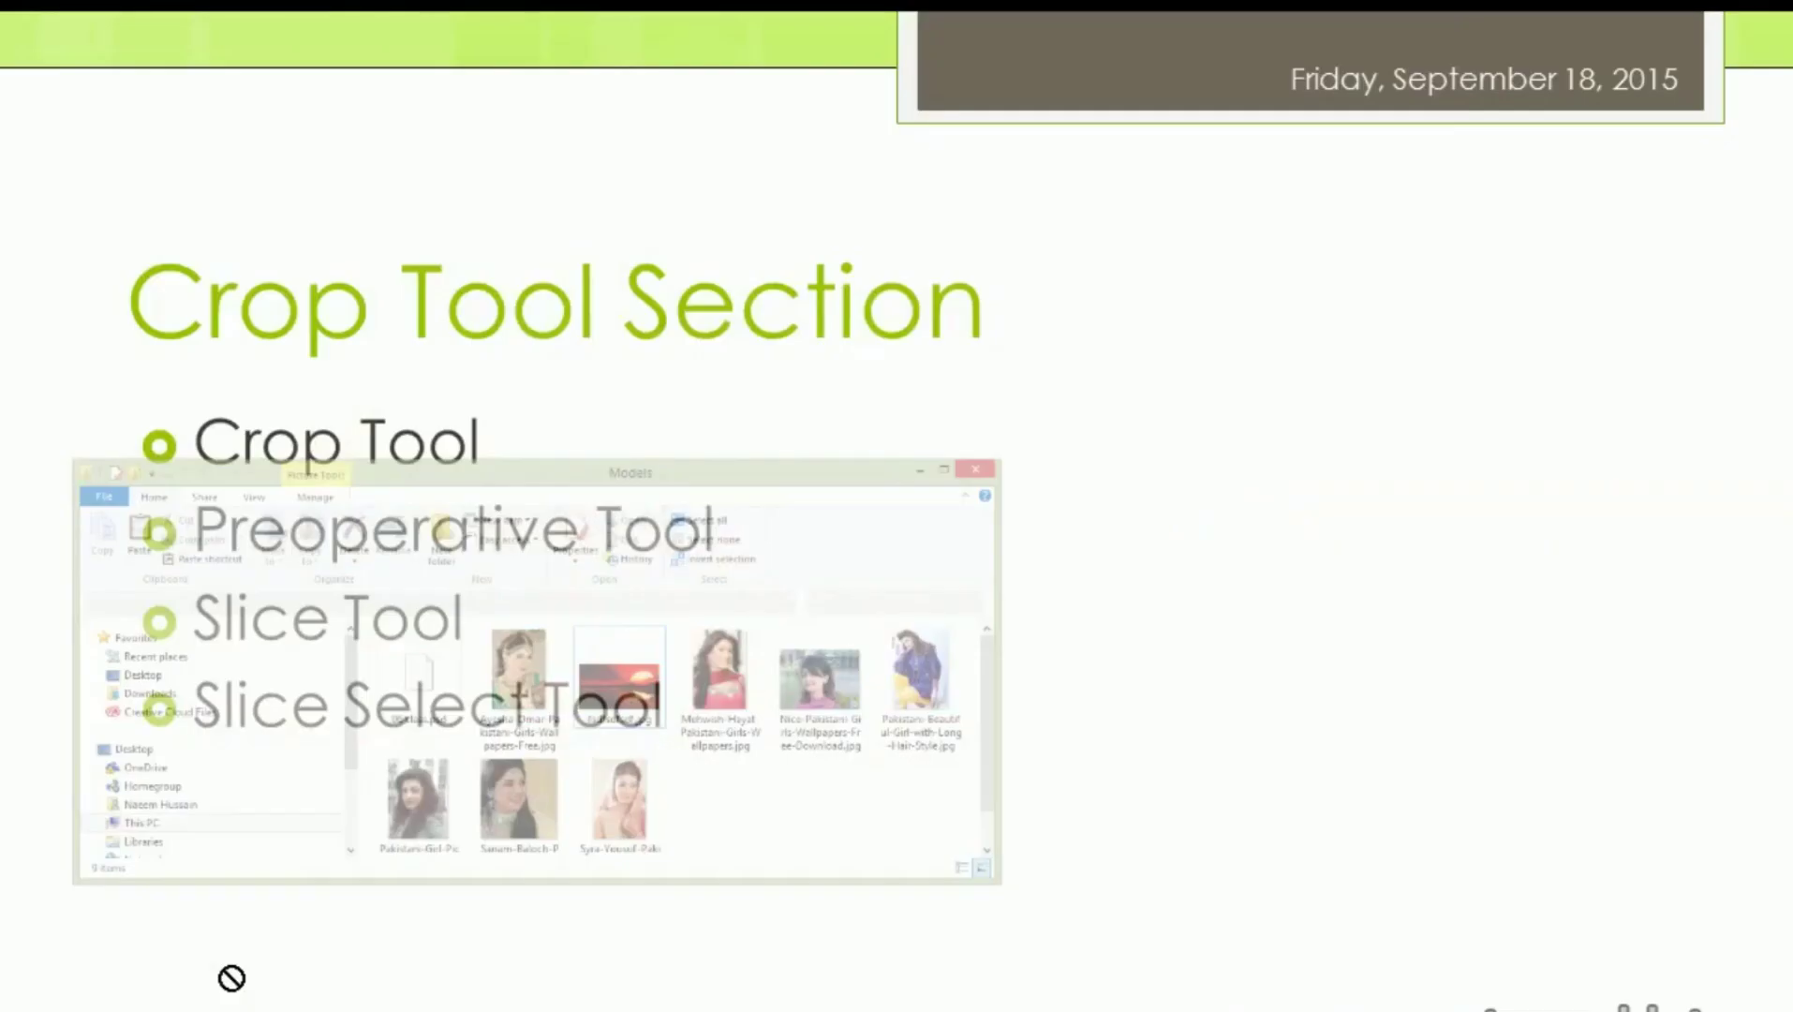
pyautogui.moveTo(231, 977); pyautogui.dragTo(1001, 600)
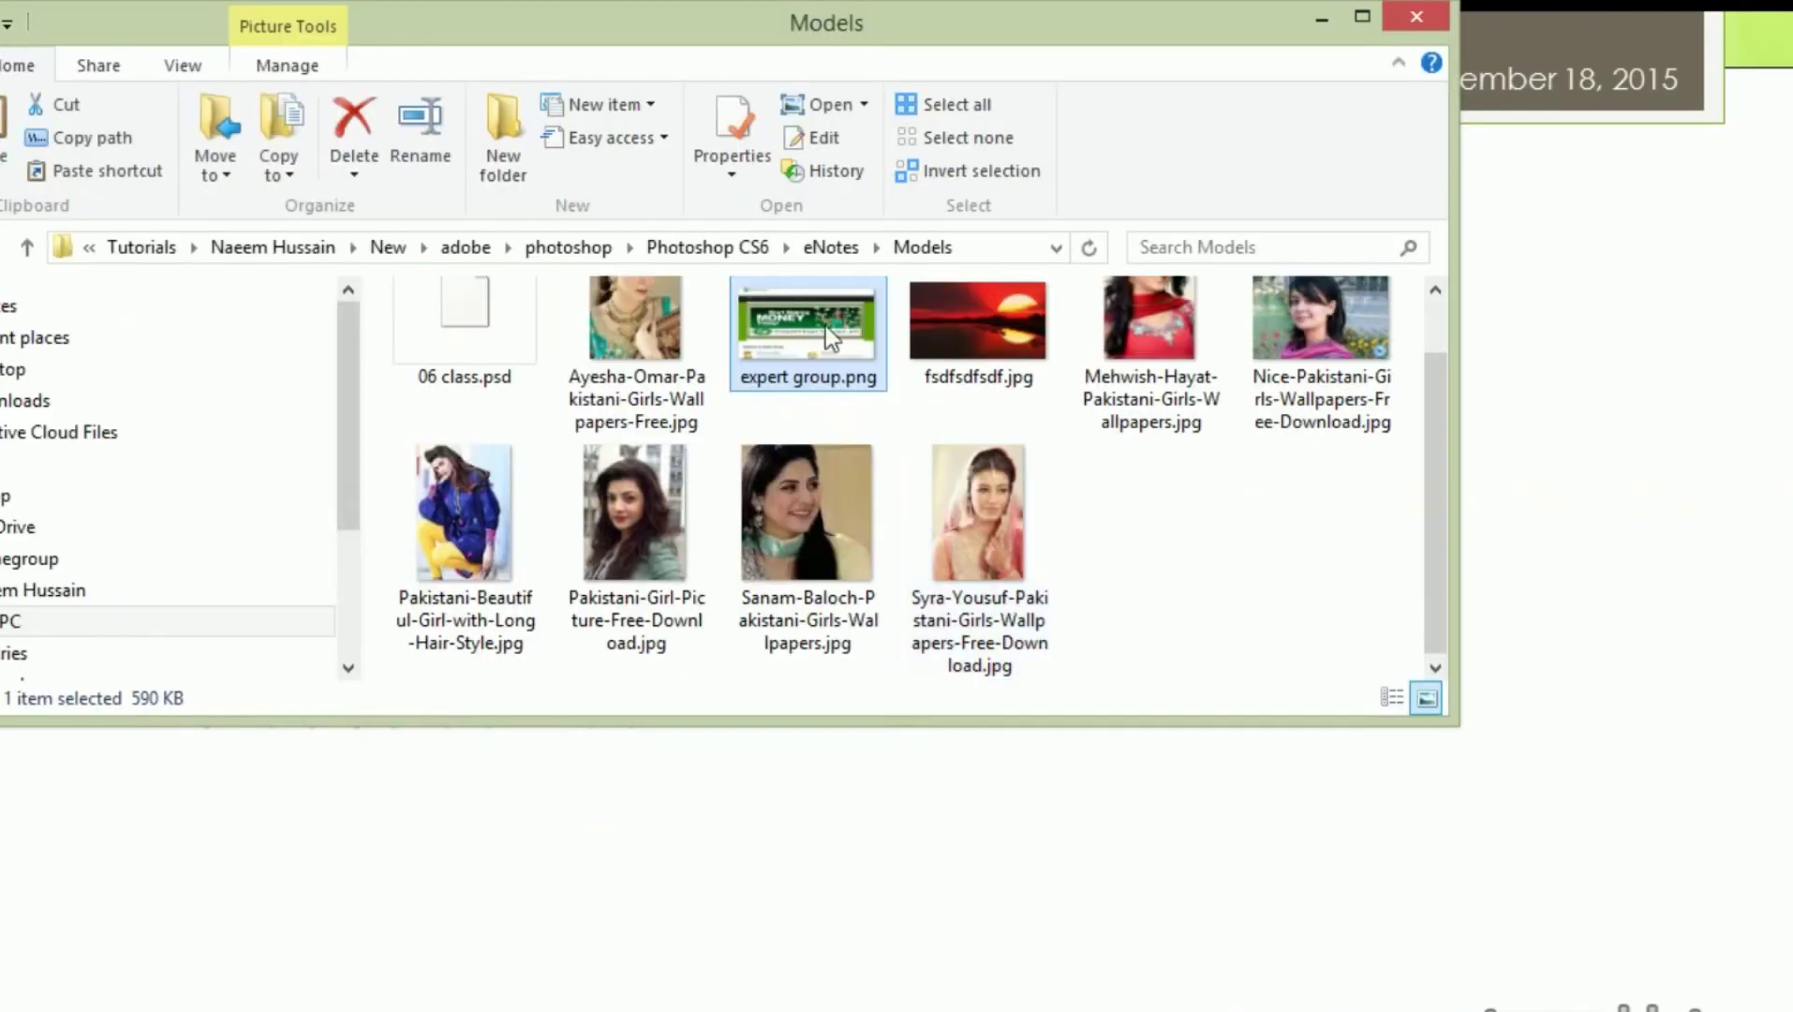
pyautogui.click(1322, 18)
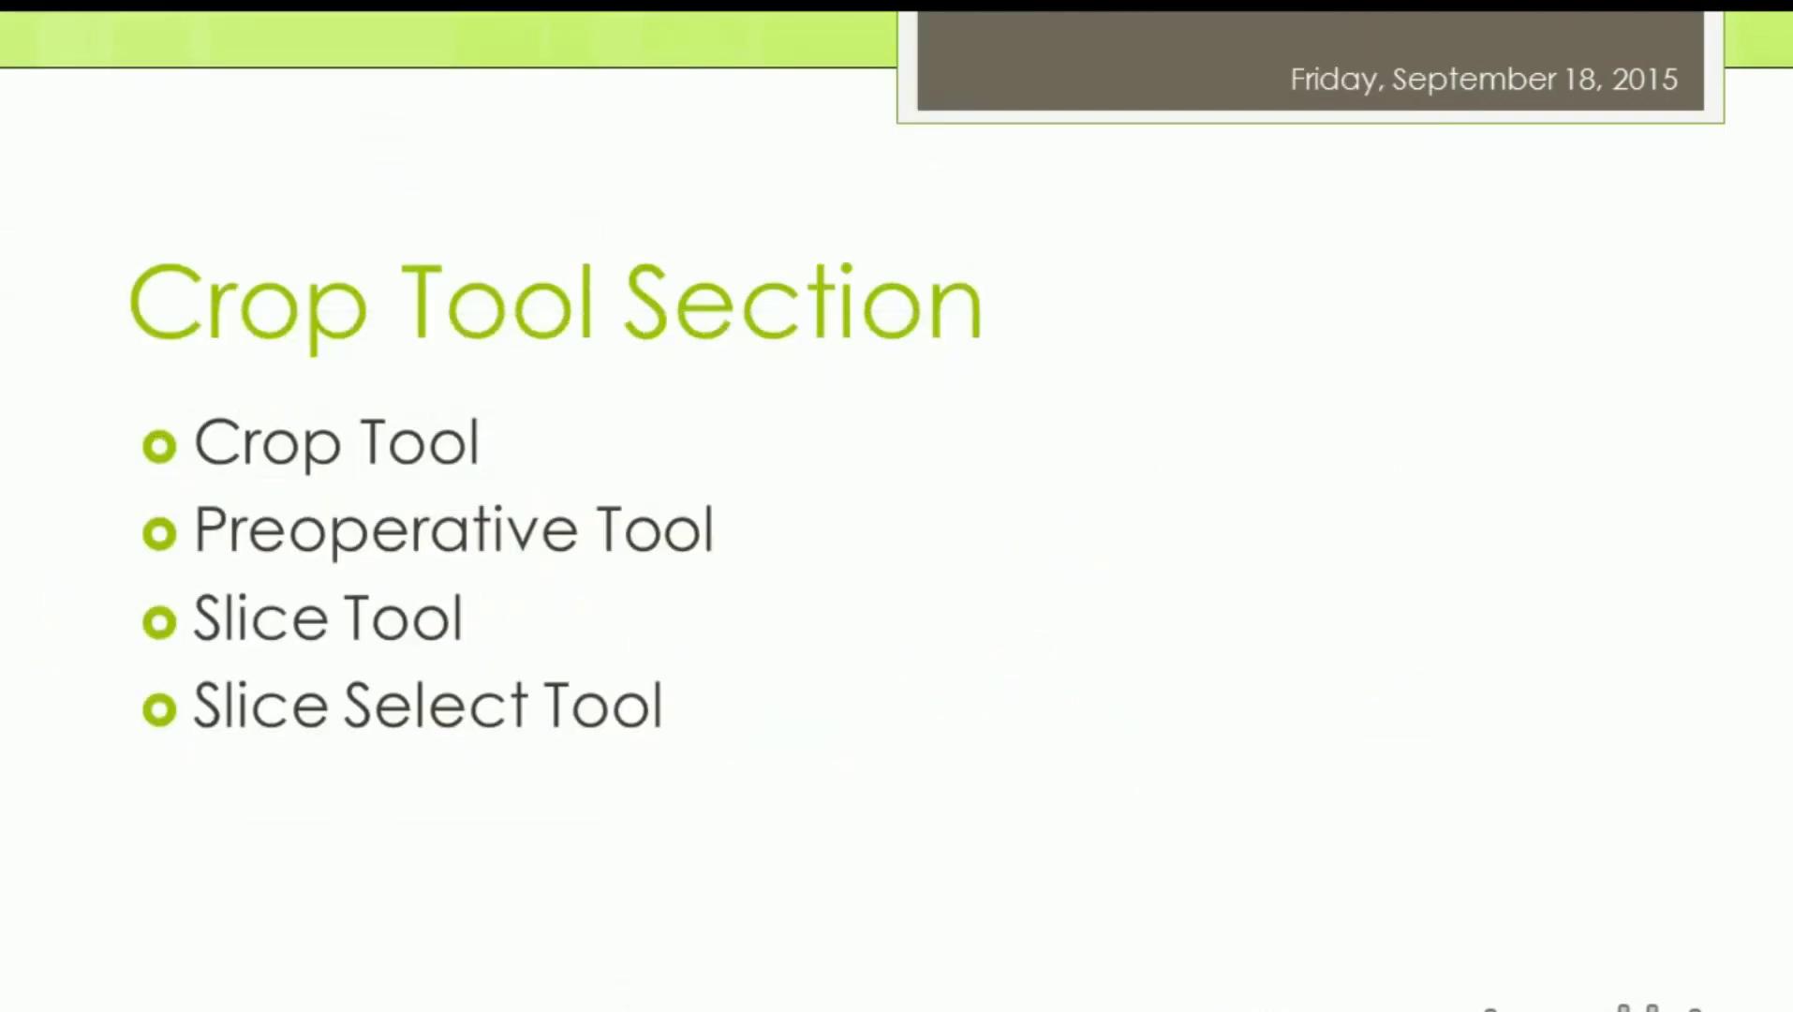
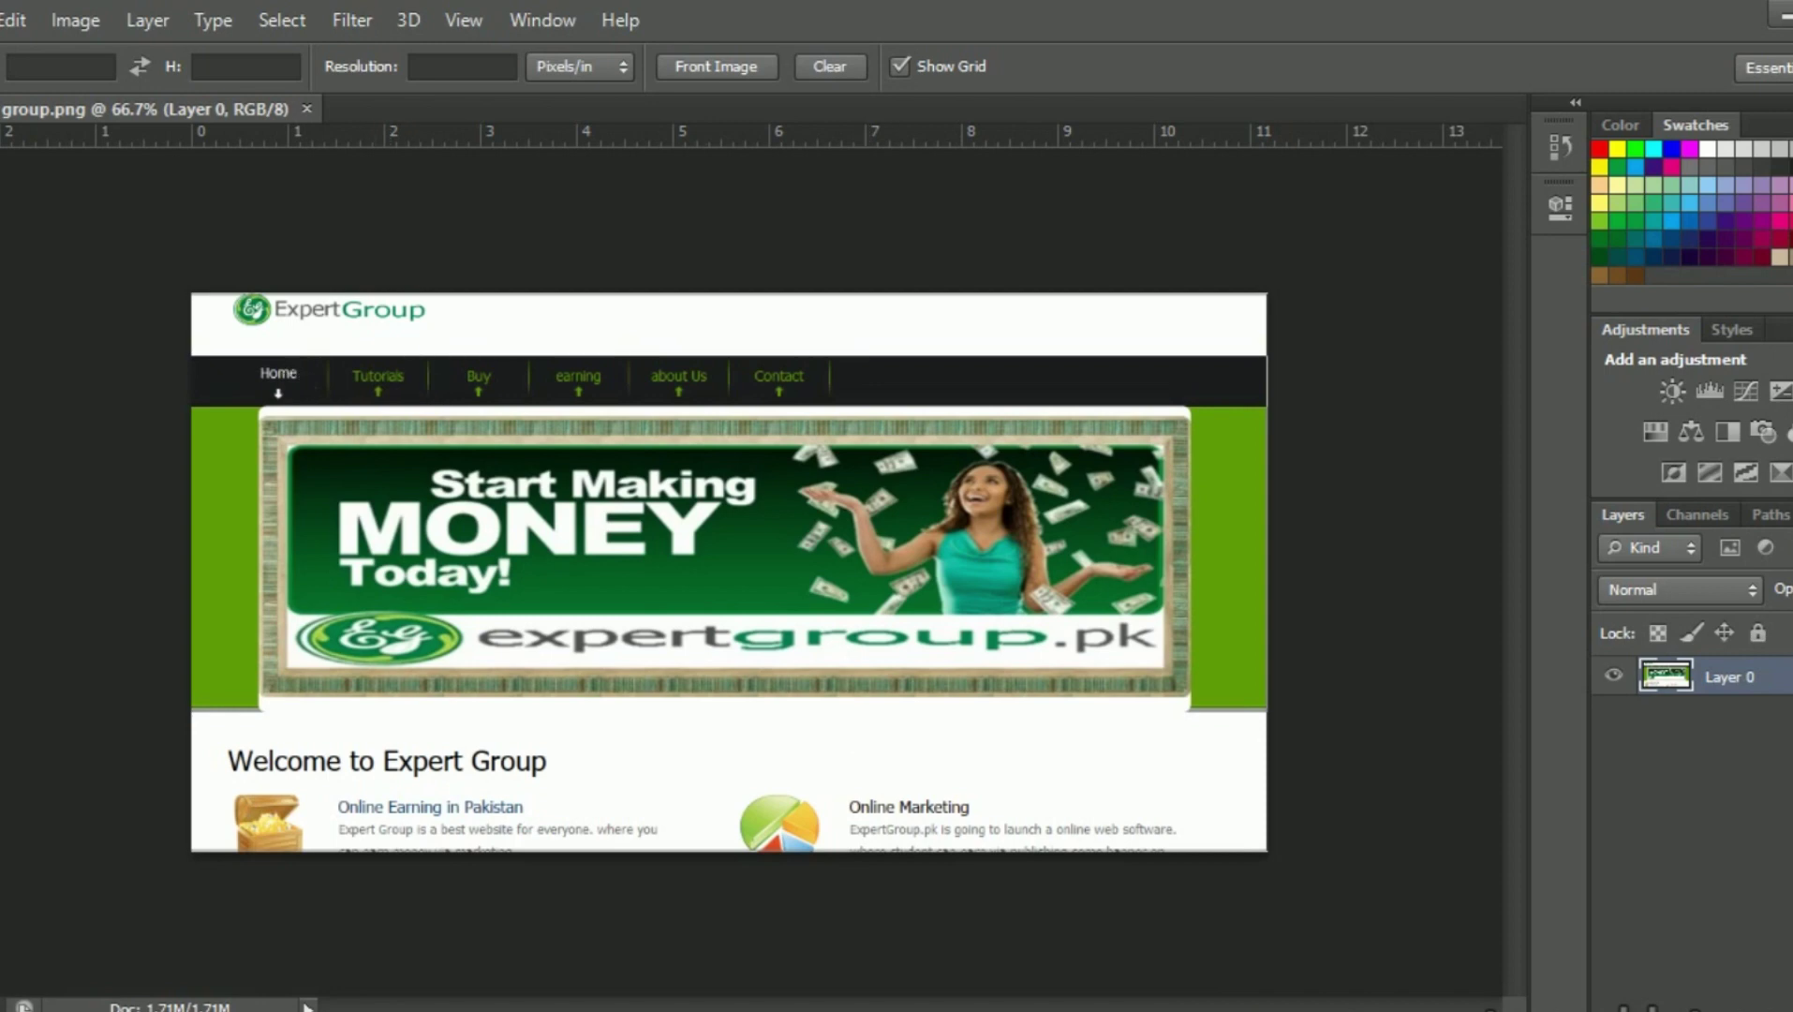
# - Switch to the Slice Tool and slice the ExpertGroup logo and the Home item
pyautogui.rightClick(2, 305)
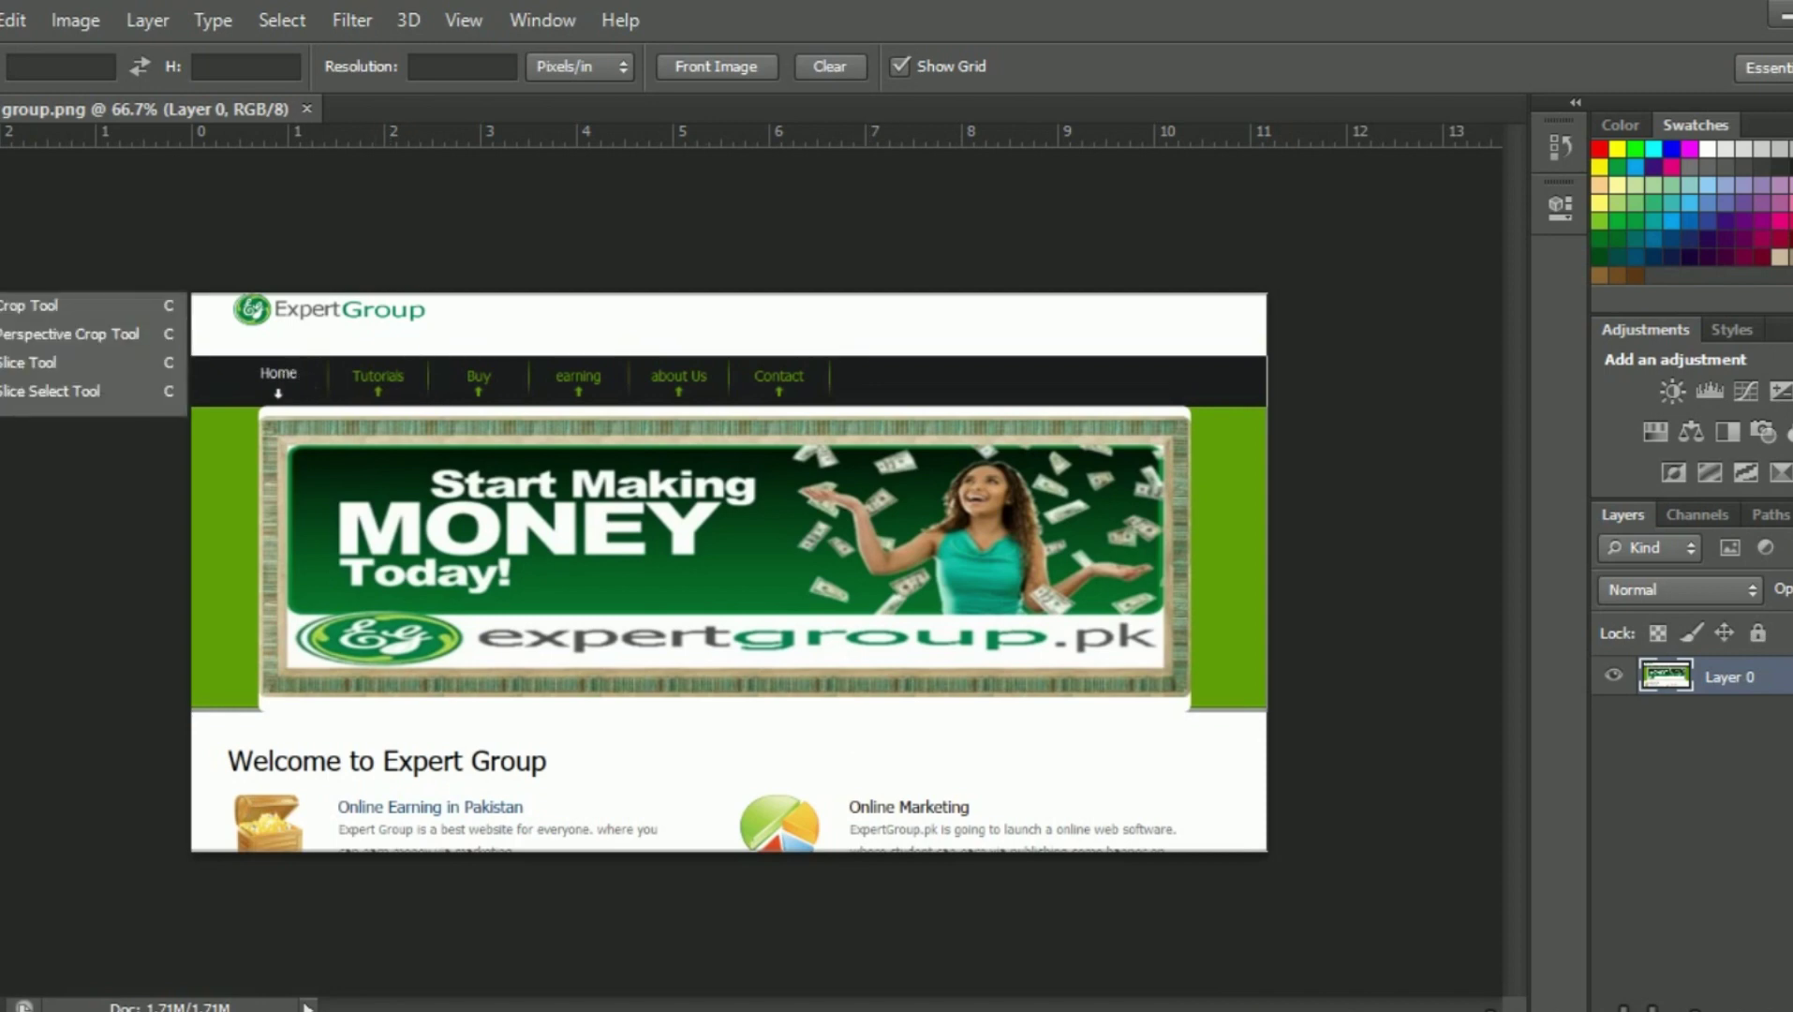
pyautogui.click(7, 366)
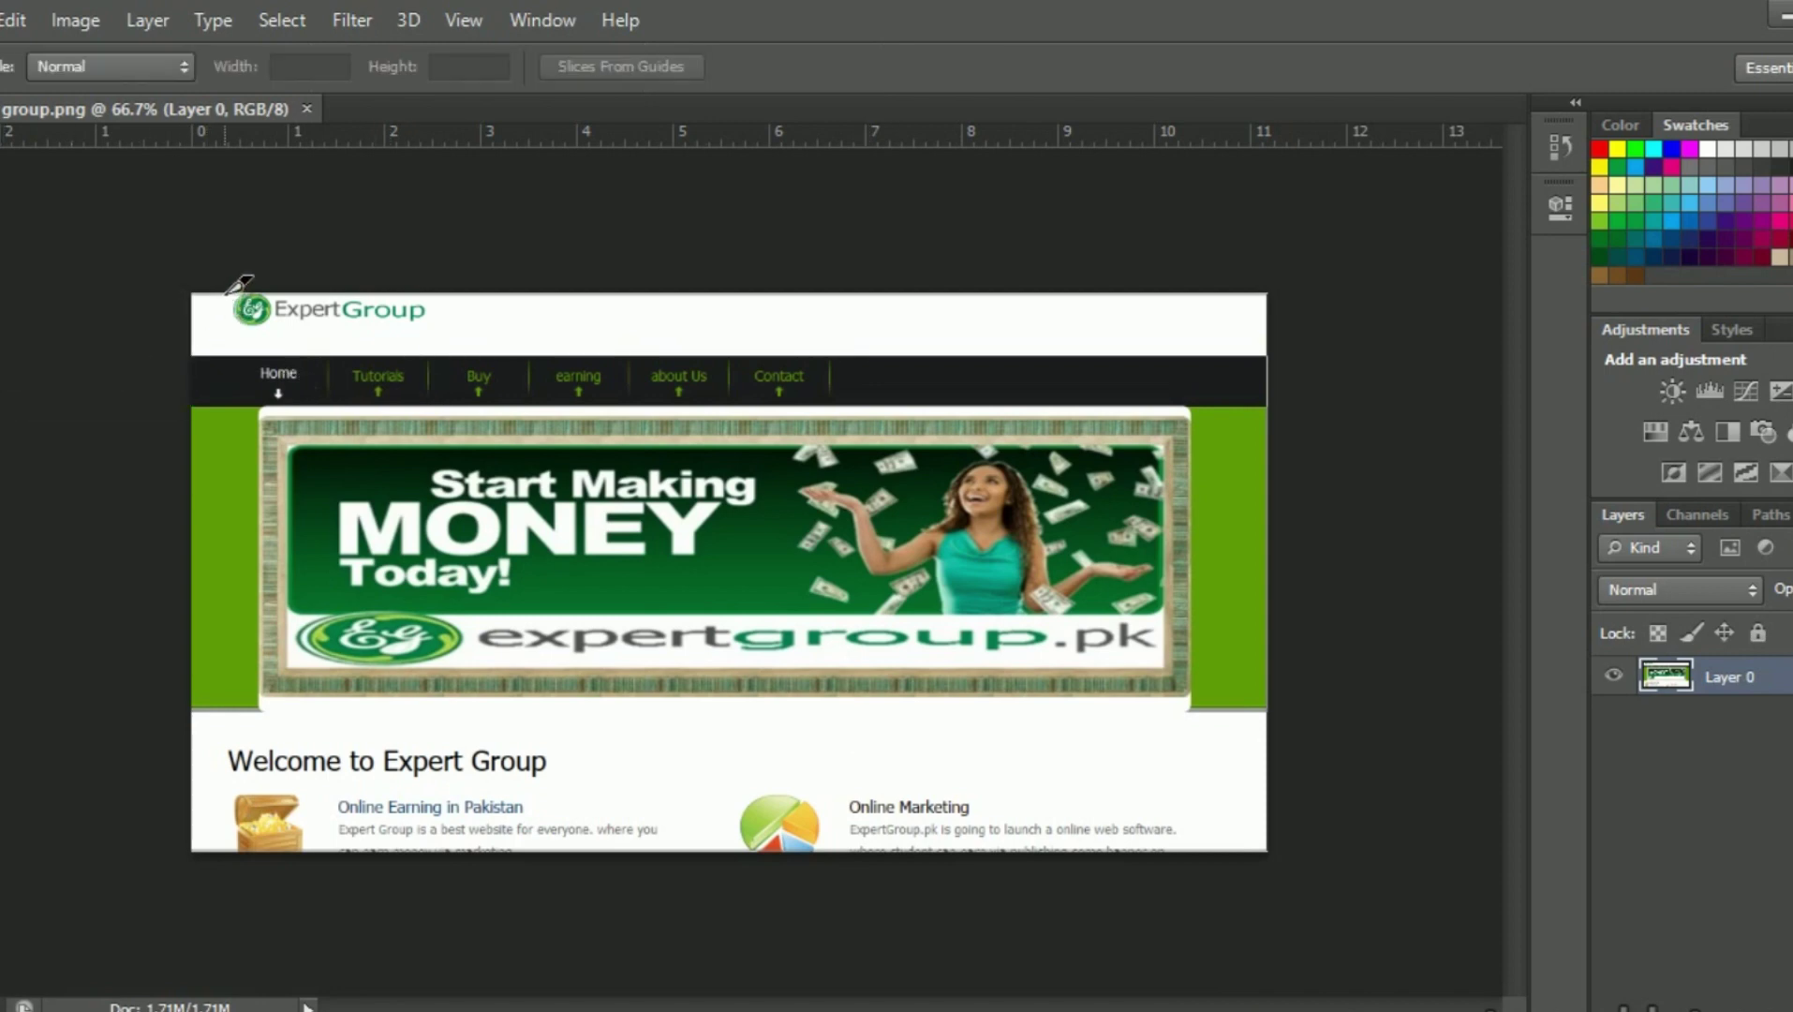
pyautogui.moveTo(225, 294); pyautogui.dragTo(437, 343)
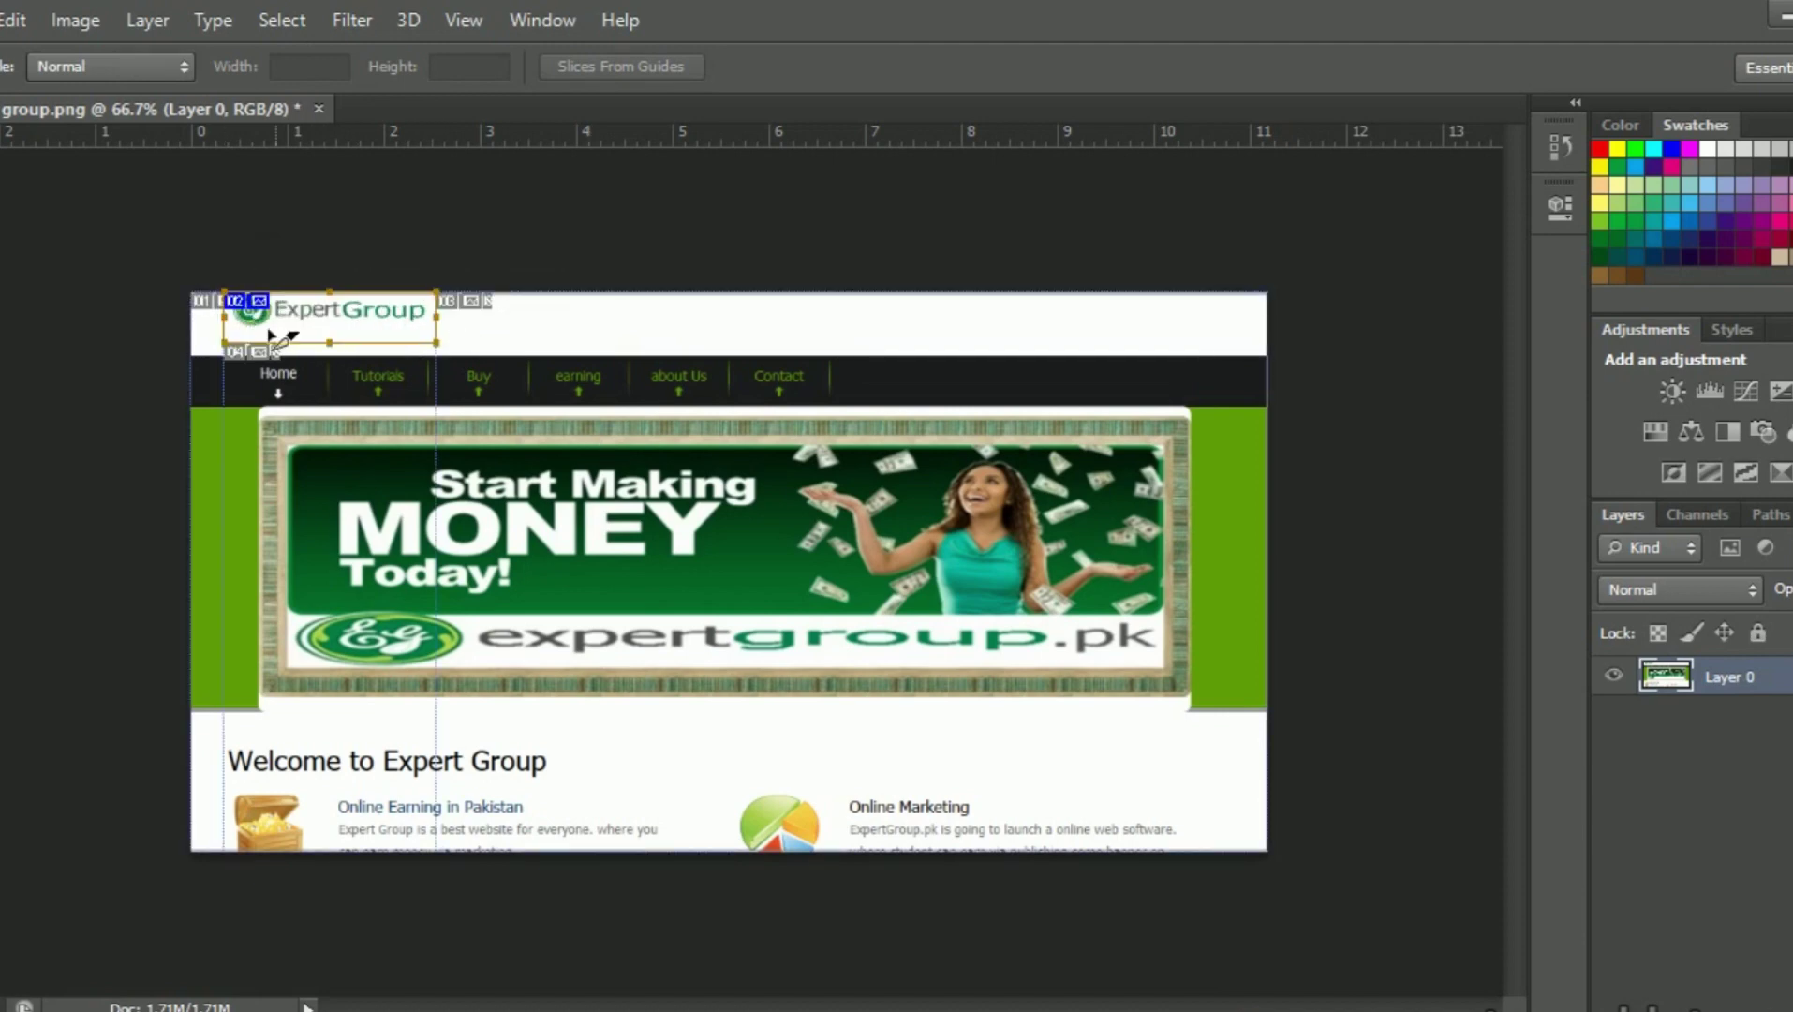
pyautogui.moveTo(234, 337)
pyautogui.mouseDown()
pyautogui.moveTo(354, 405)
pyautogui.moveTo(328, 411)
pyautogui.mouseUp()
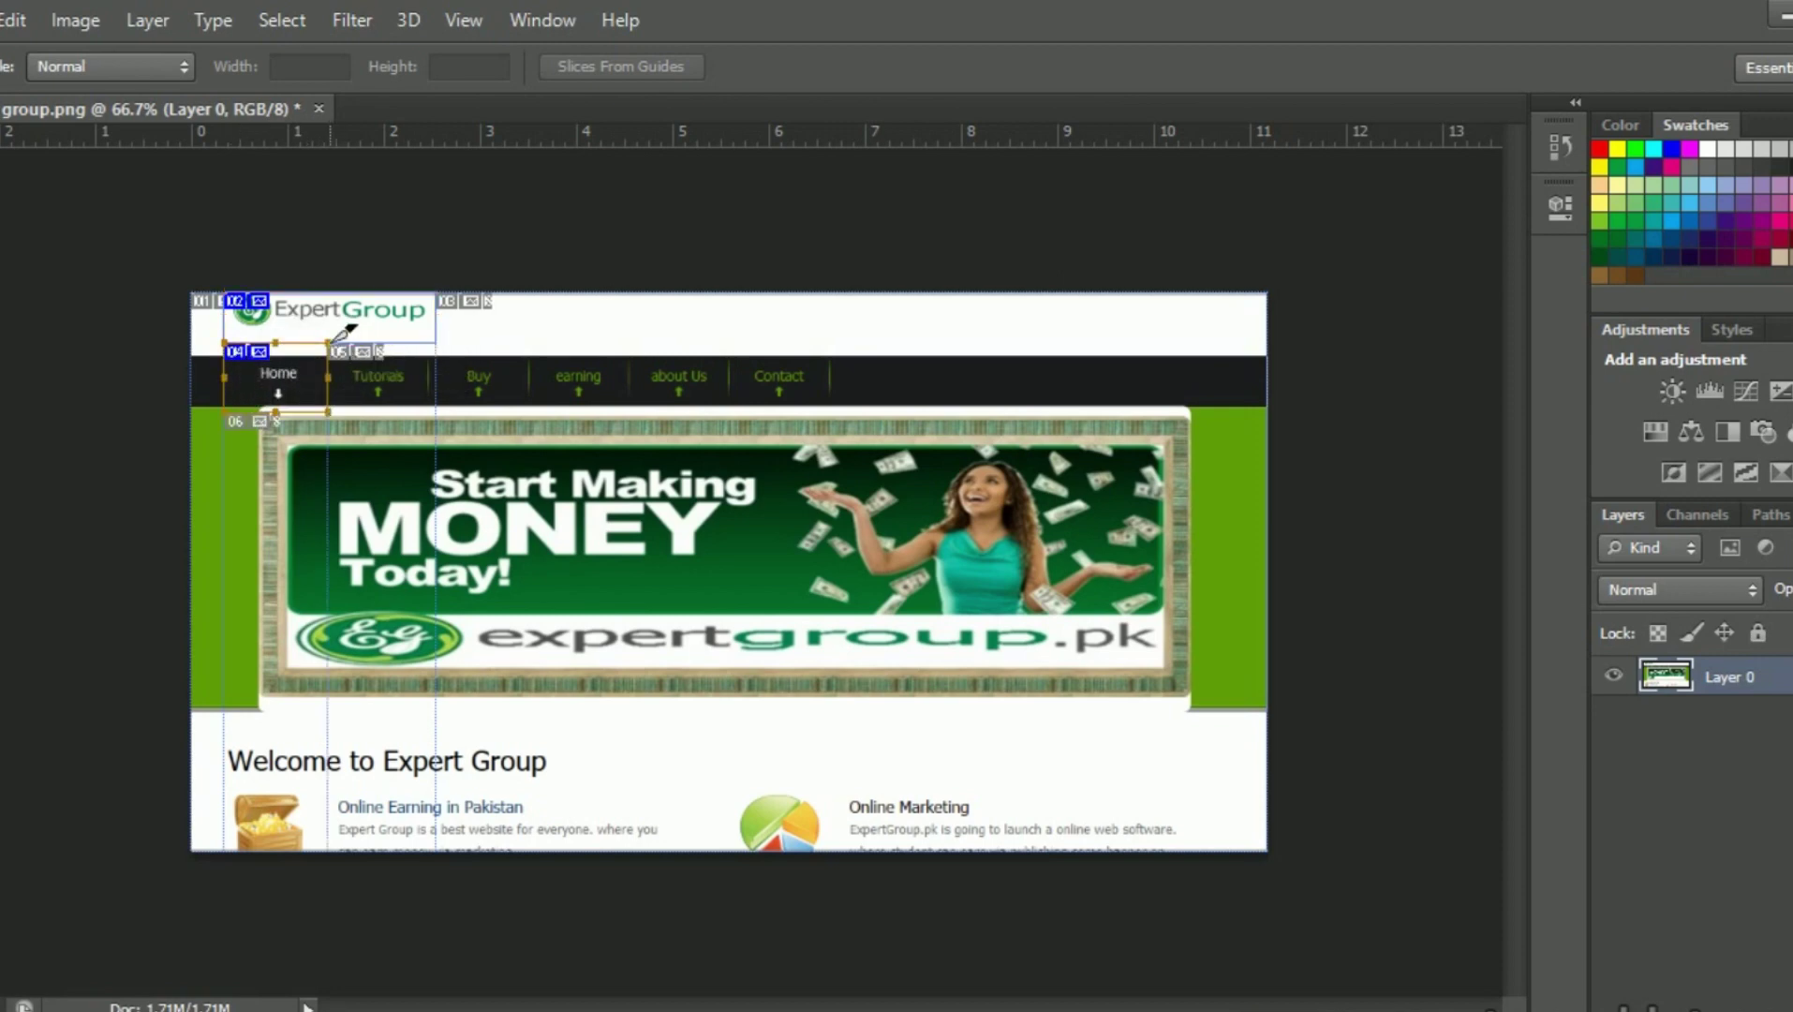
# - Slice the Tutorials, Buy, earning, about Us and Contact navigation items, undoing one stray slice
pyautogui.moveTo(328, 343); pyautogui.dragTo(440, 412)
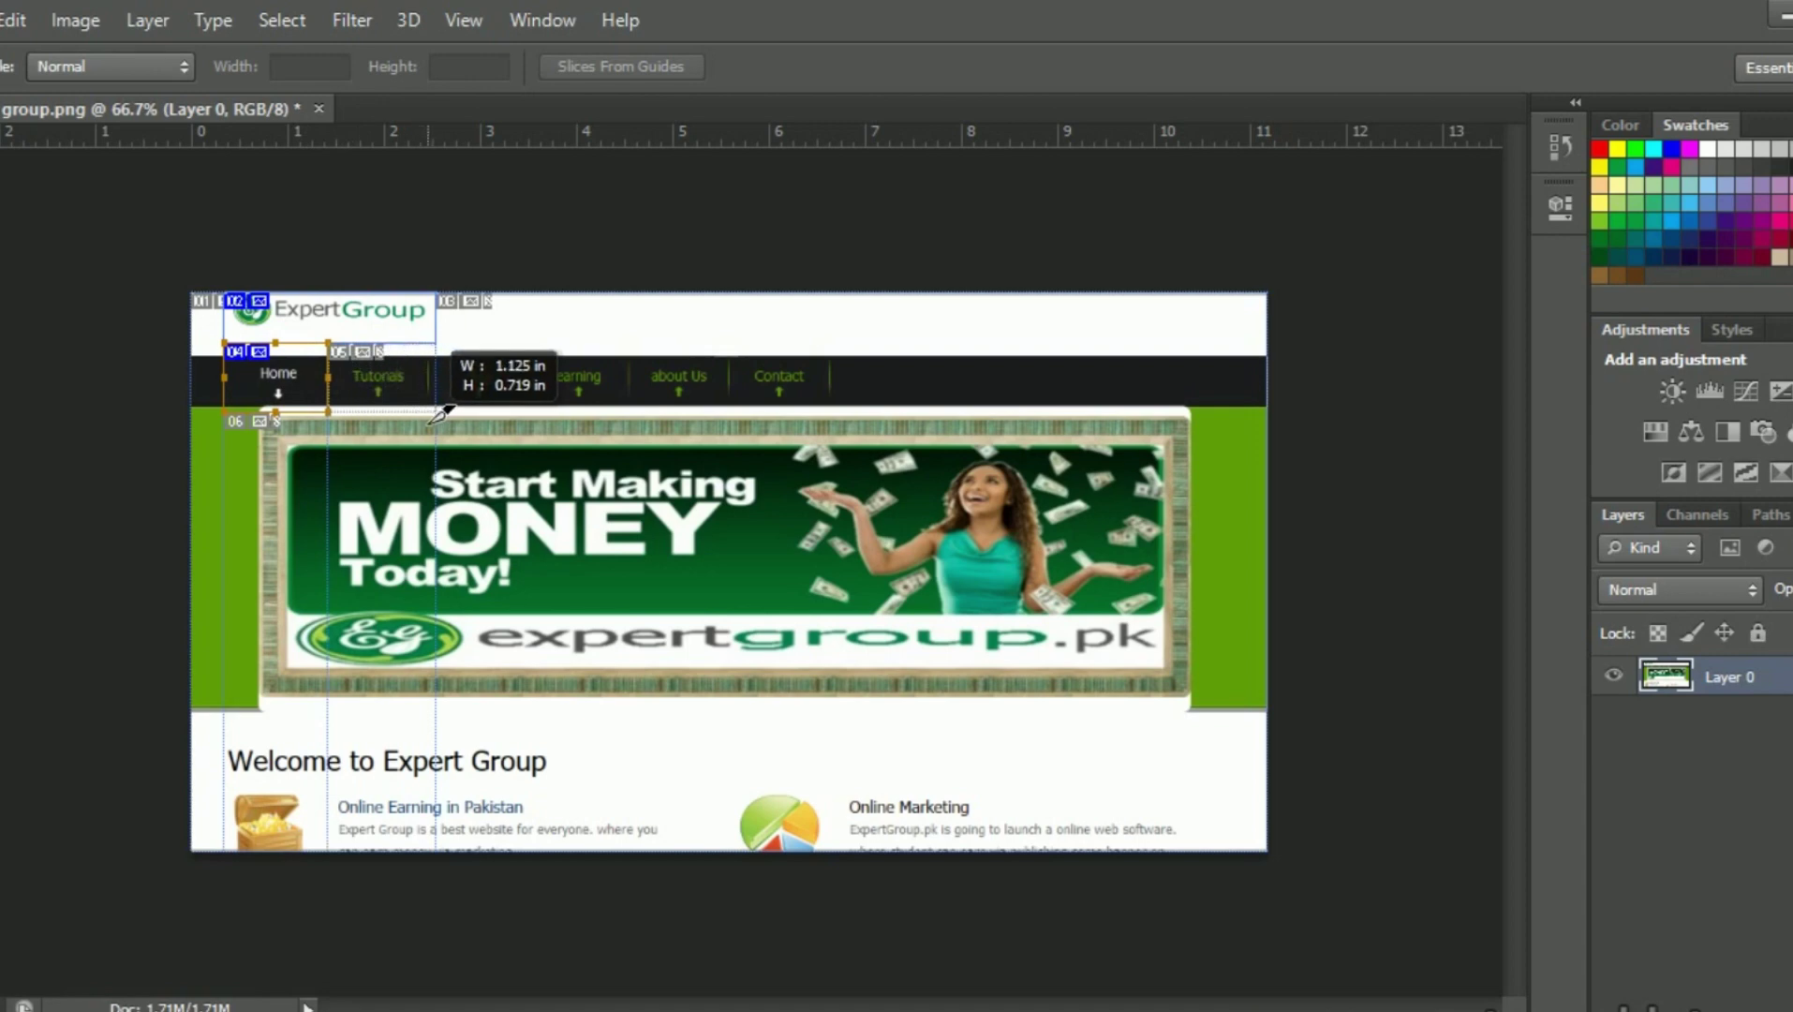
pyautogui.moveTo(441, 412); pyautogui.dragTo(437, 410)
pyautogui.moveTo(436, 343); pyautogui.dragTo(537, 412)
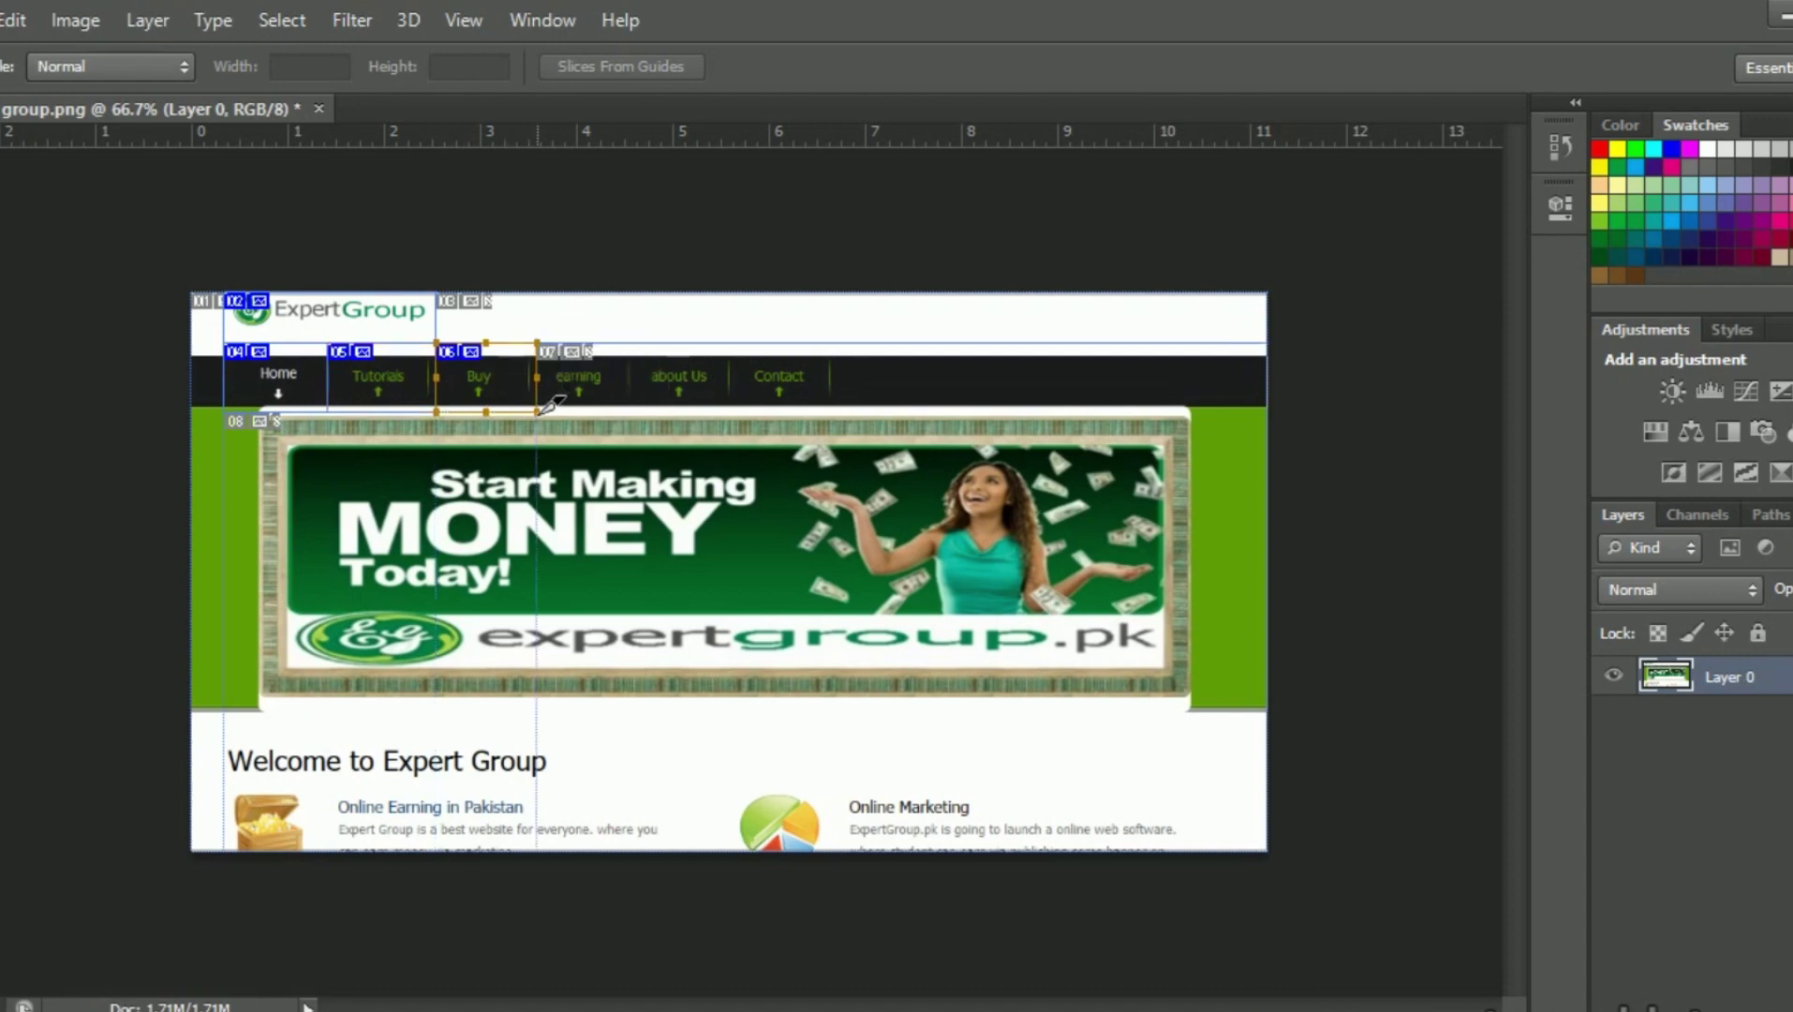
pyautogui.moveTo(549, 343); pyautogui.dragTo(645, 412)
pyautogui.moveTo(637, 345)
pyautogui.mouseDown()
pyautogui.moveTo(656, 387)
pyautogui.moveTo(745, 410)
pyautogui.moveTo(730, 413)
pyautogui.moveTo(734, 392)
pyautogui.moveTo(738, 410)
pyautogui.mouseUp()
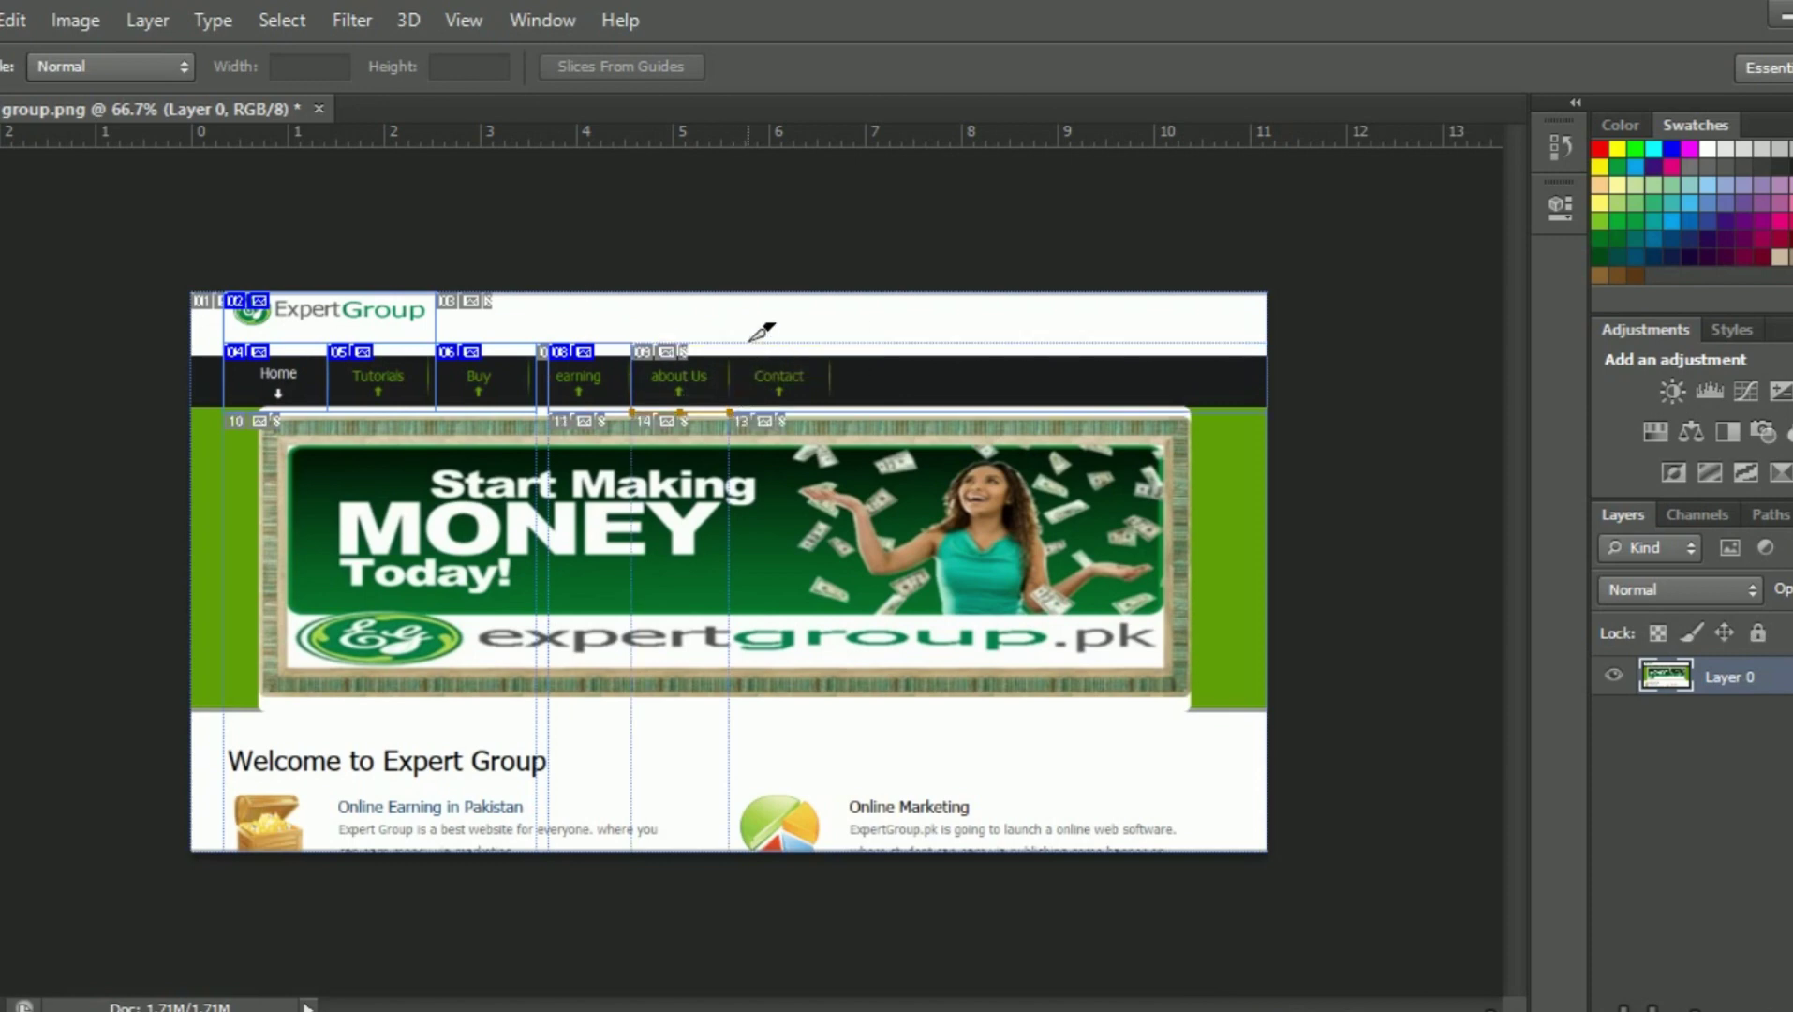
pyautogui.hotkey('ctrl', 'z')
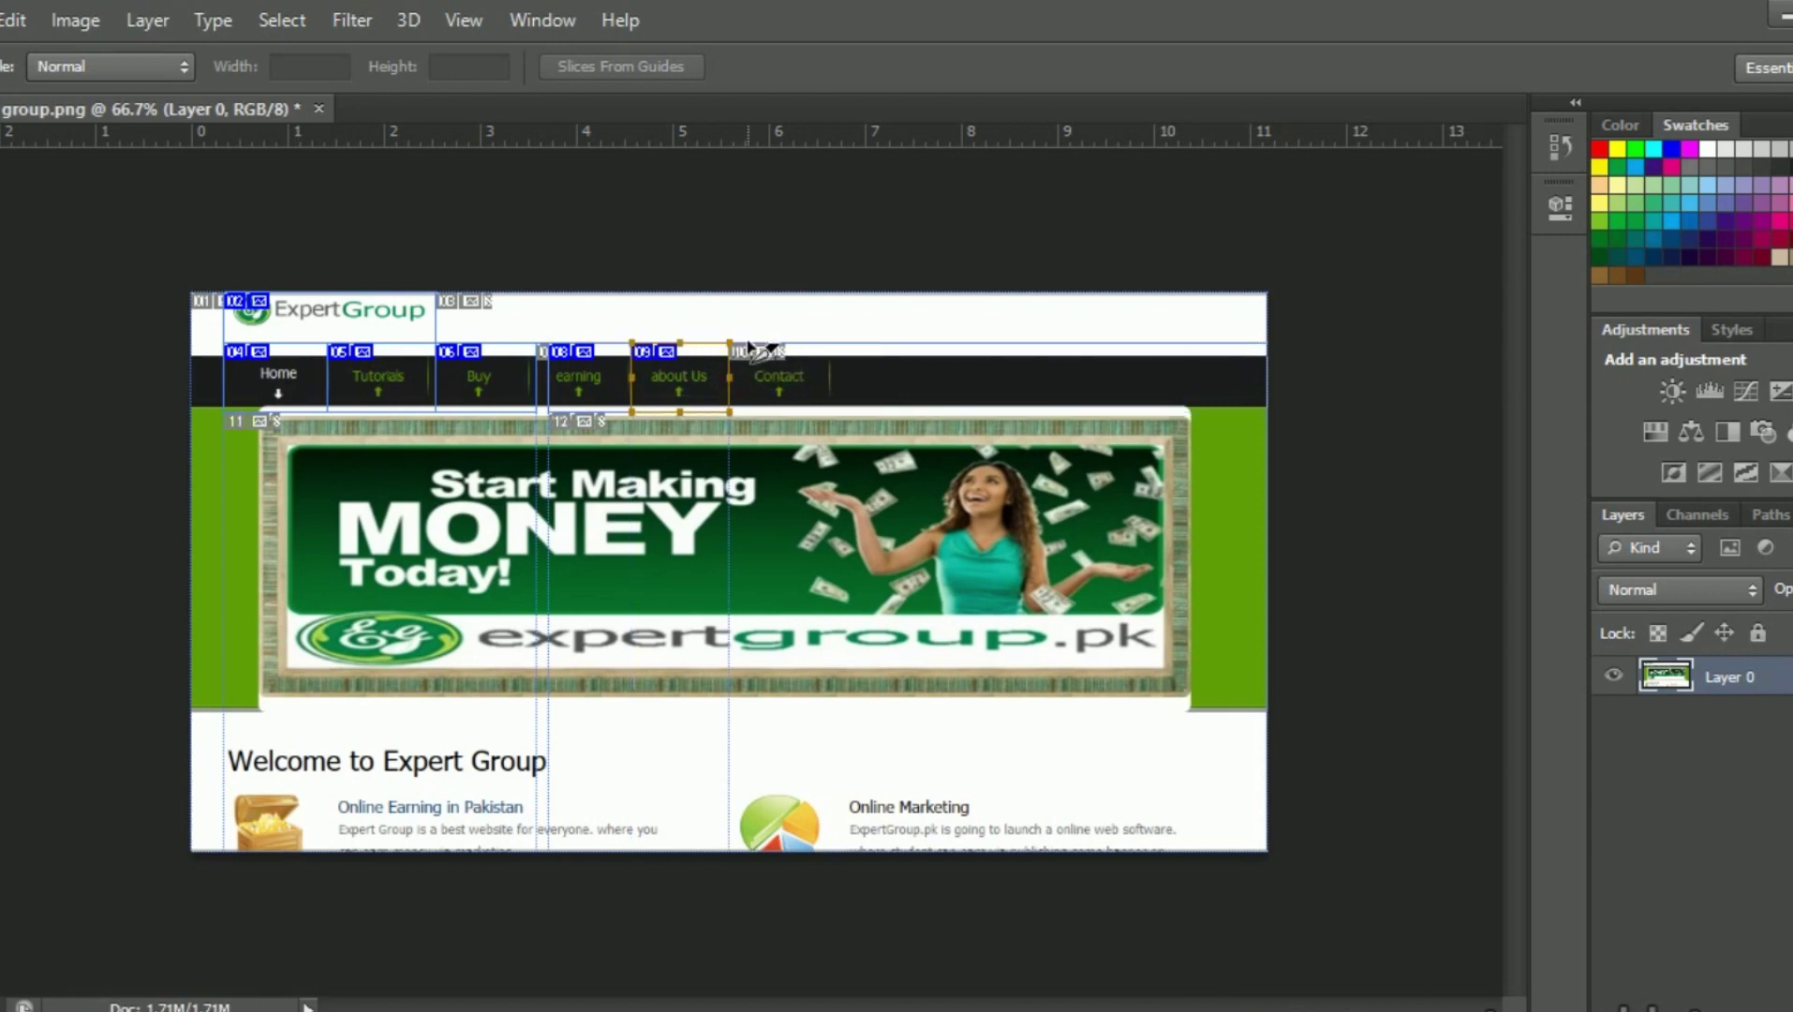
pyautogui.moveTo(734, 341); pyautogui.dragTo(825, 412)
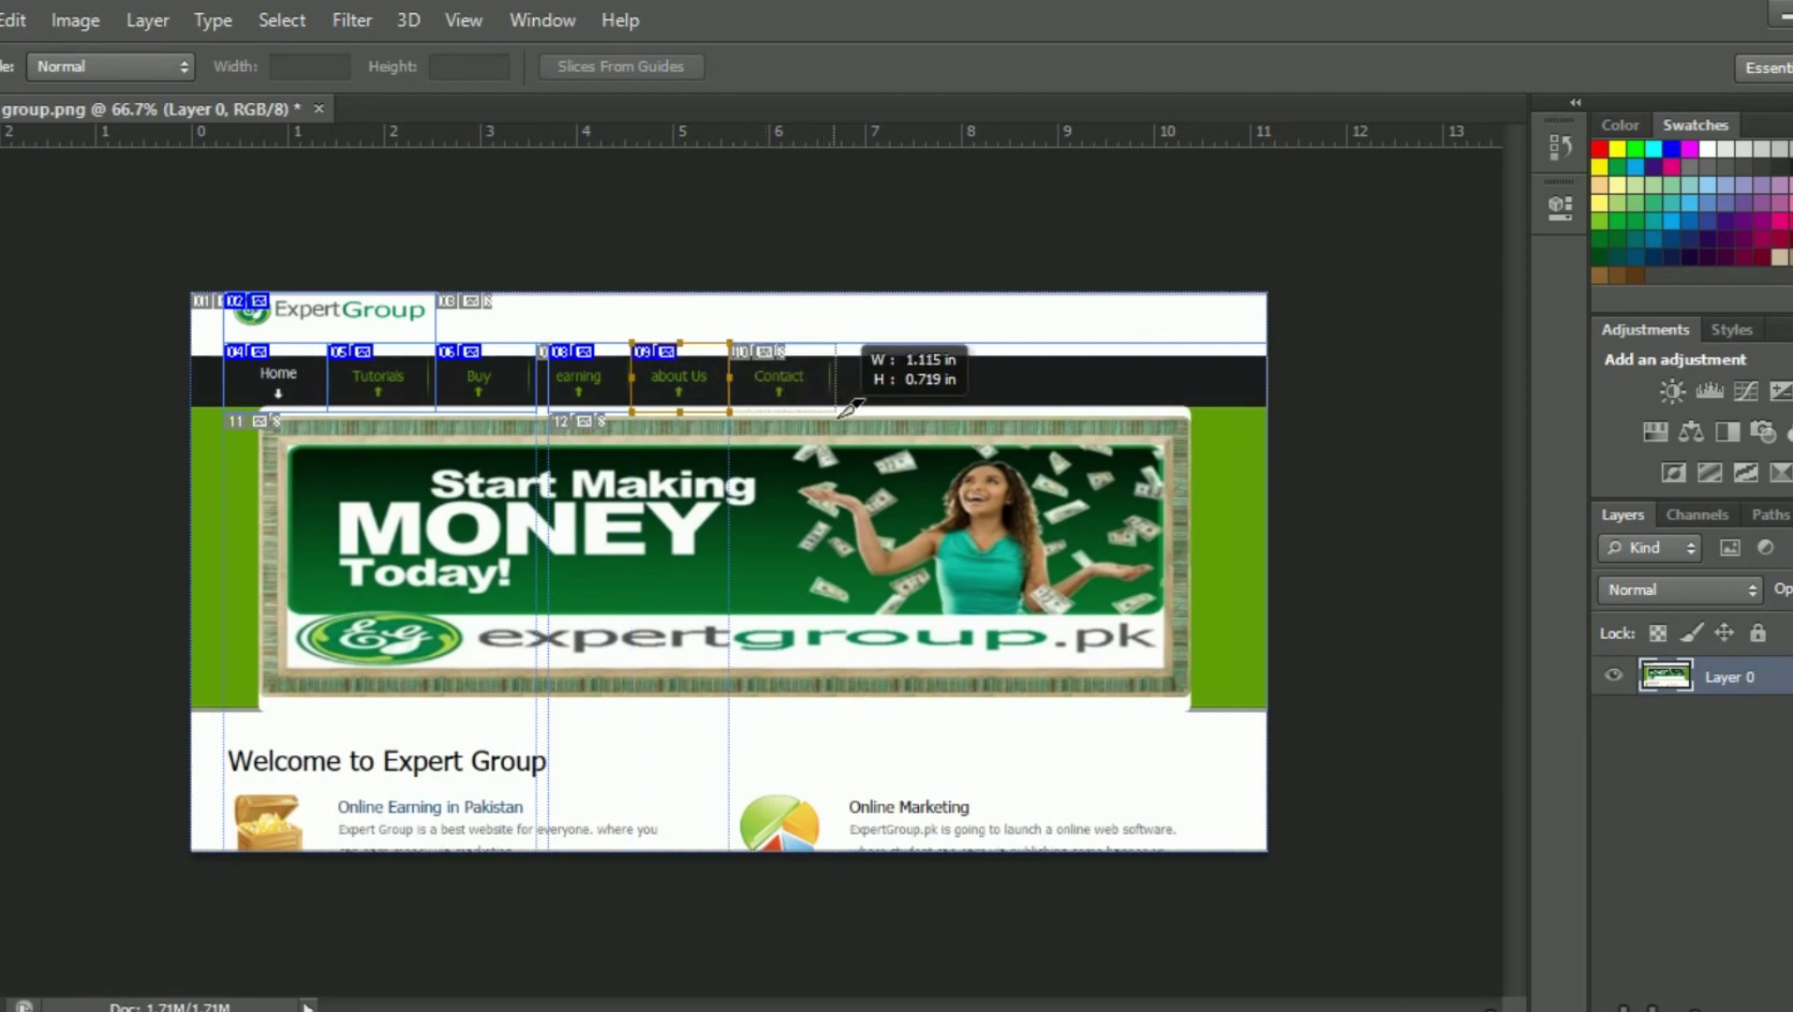
pyautogui.moveTo(828, 412); pyautogui.dragTo(836, 410)
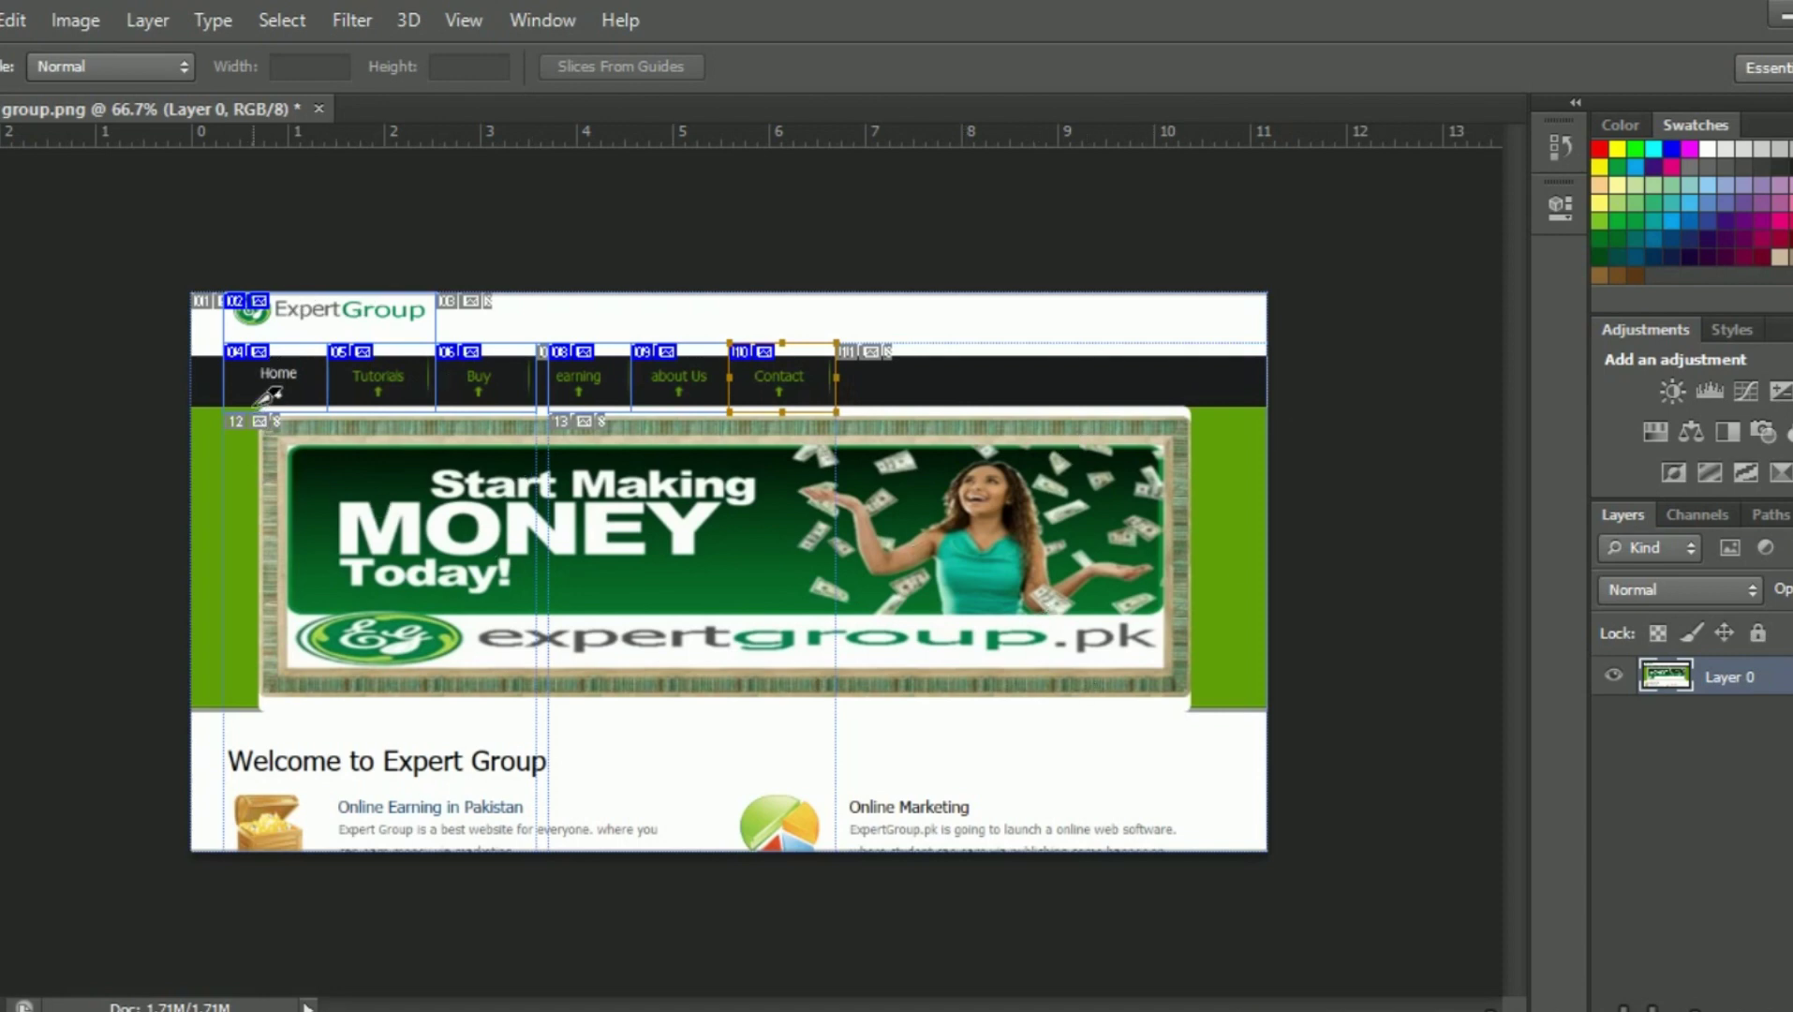
# - Draw one slice framing the whole Start Making MONEY banner below the menu bar
pyautogui.moveTo(256, 405); pyautogui.dragTo(1239, 731)
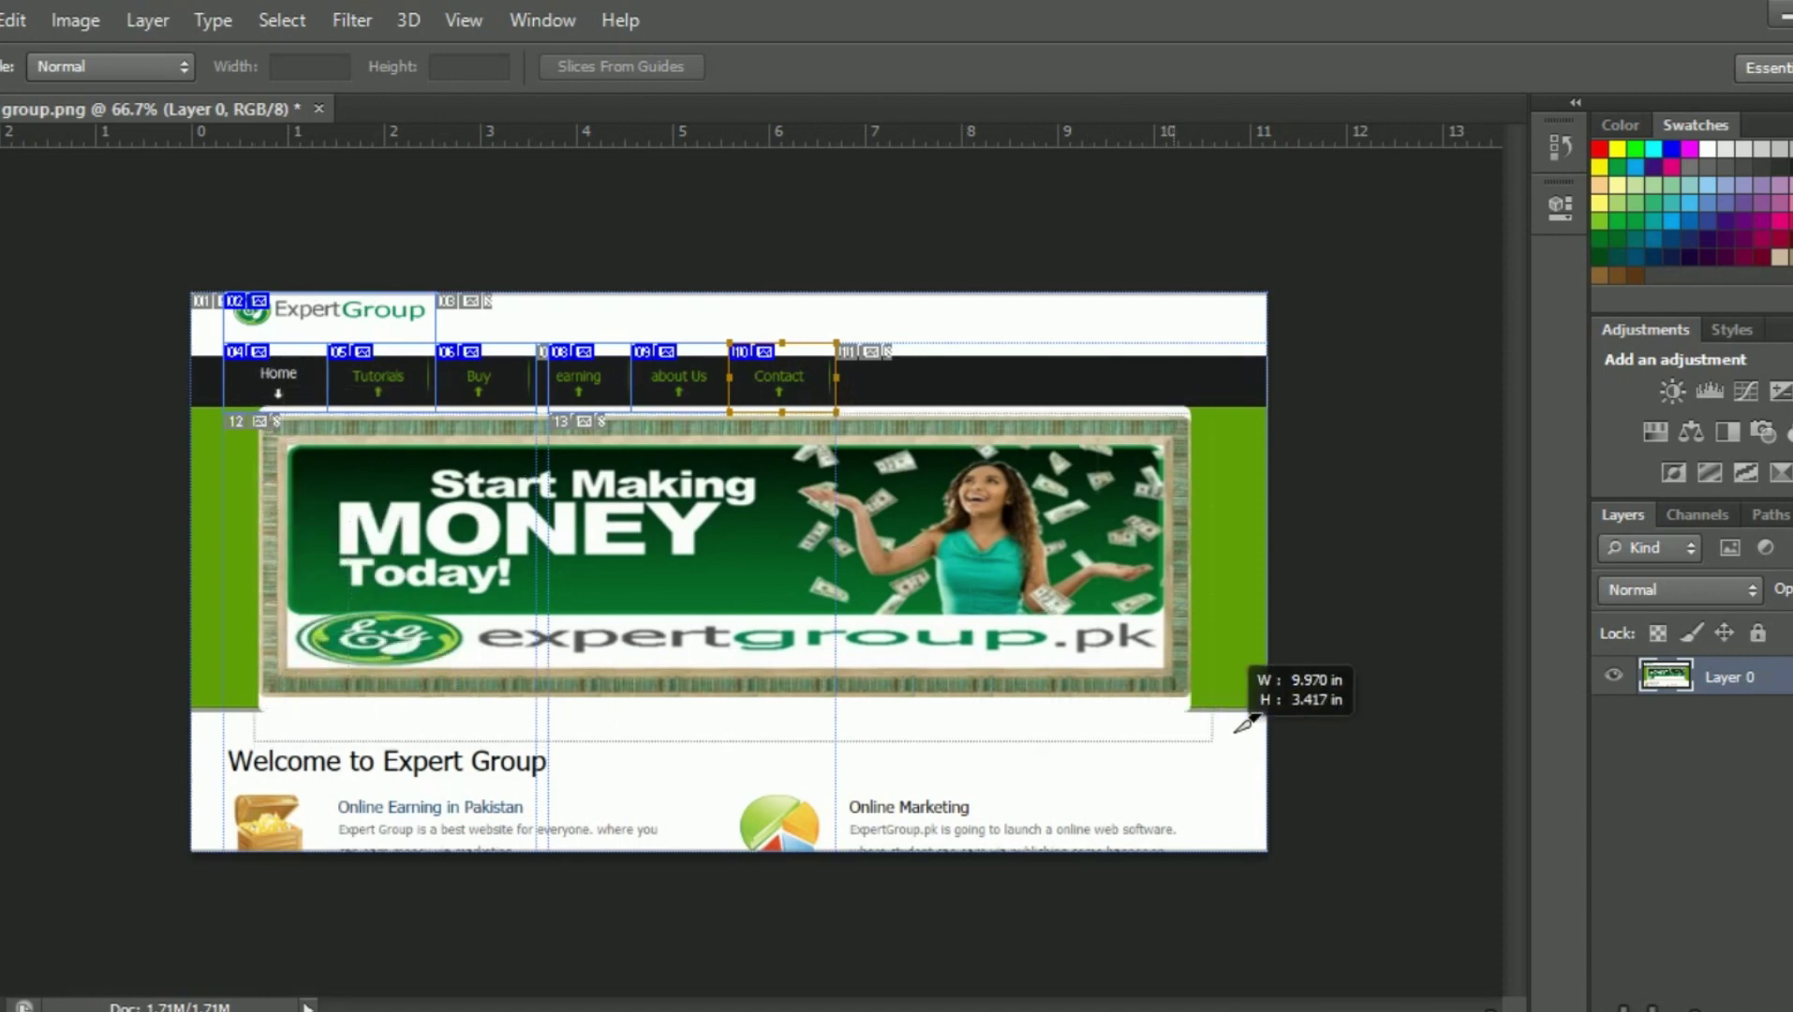
pyautogui.moveTo(1239, 729); pyautogui.dragTo(1204, 709)
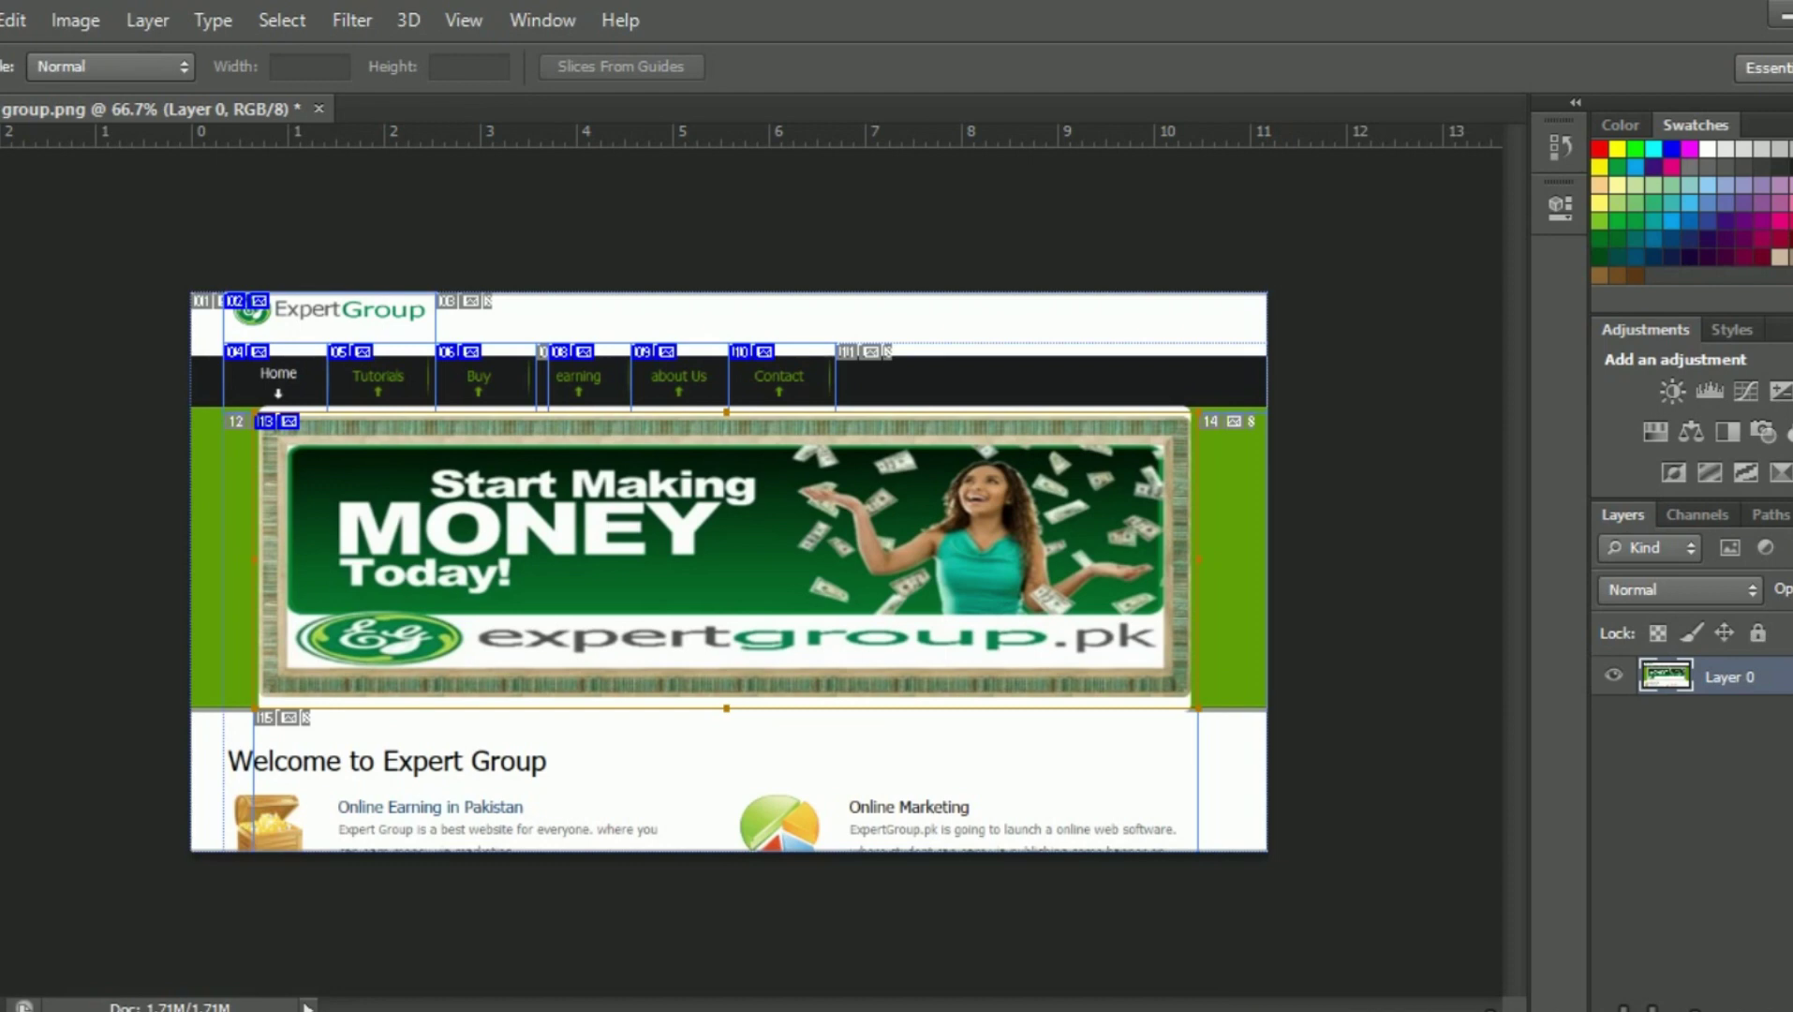
pyautogui.click(1, 19)
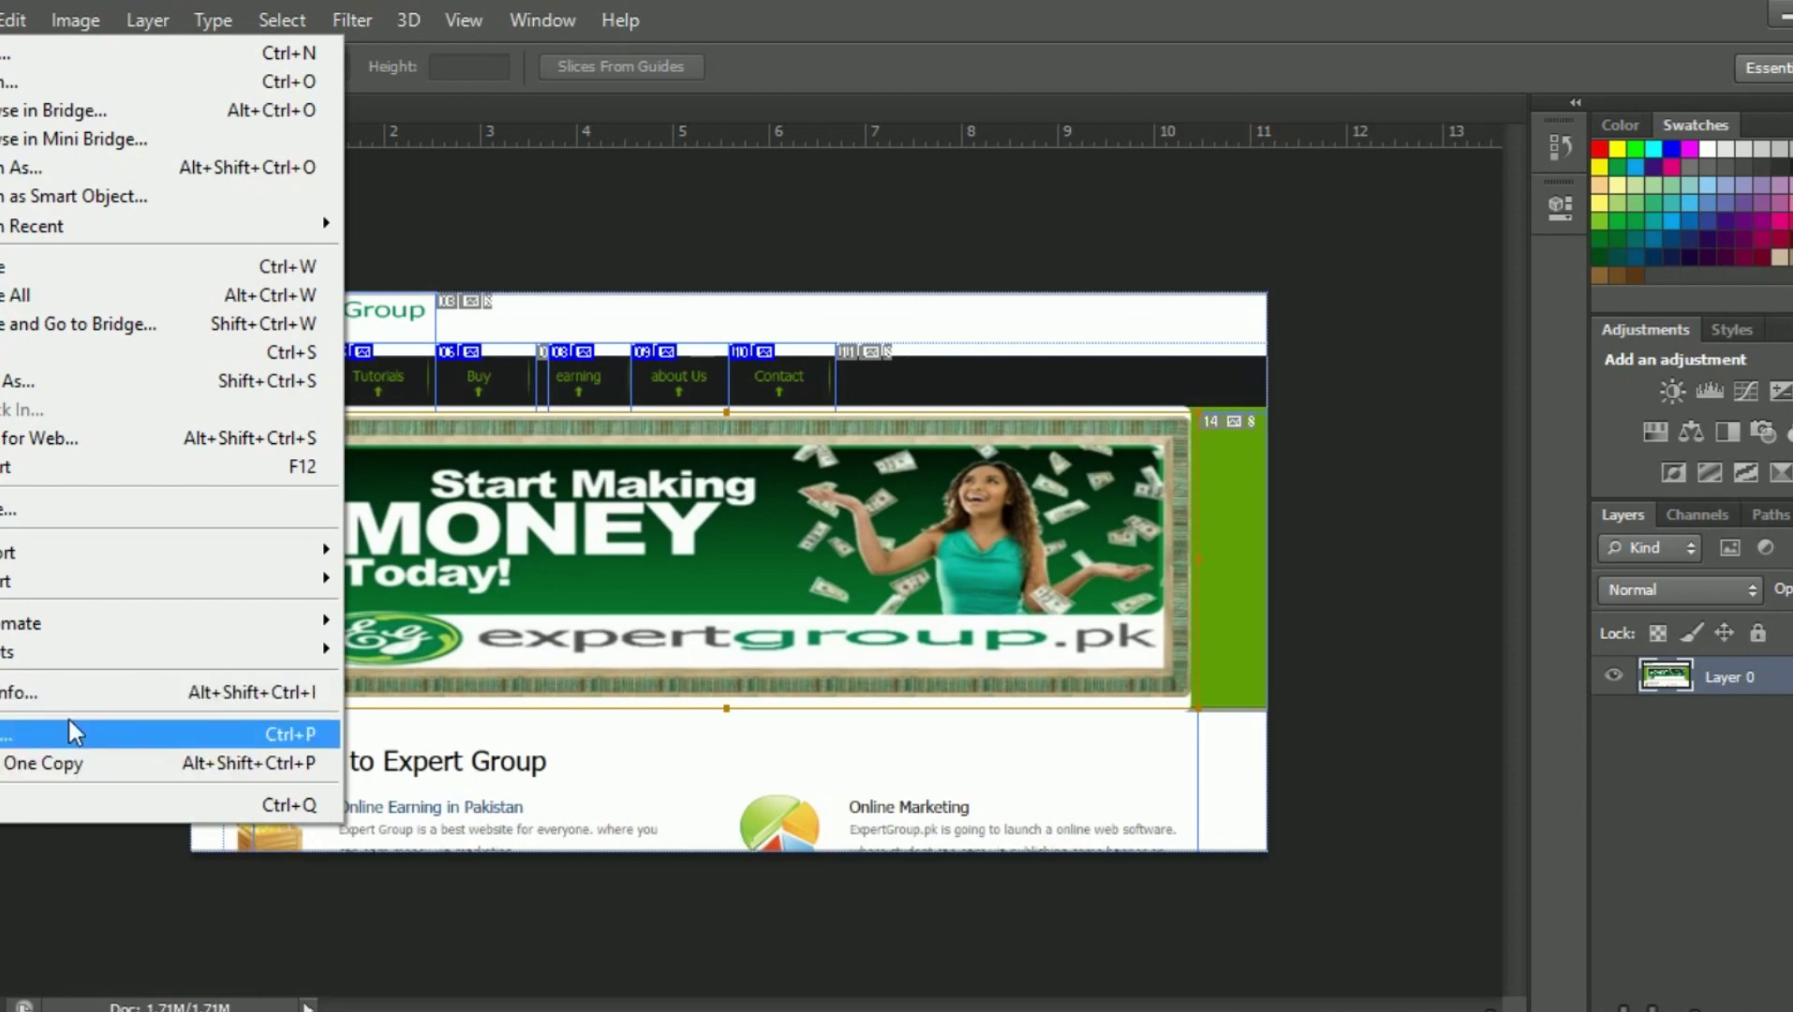
# - Compare the original and optimized GIF views in Save for Web, then minimize Photoshop
pyautogui.click(71, 440)
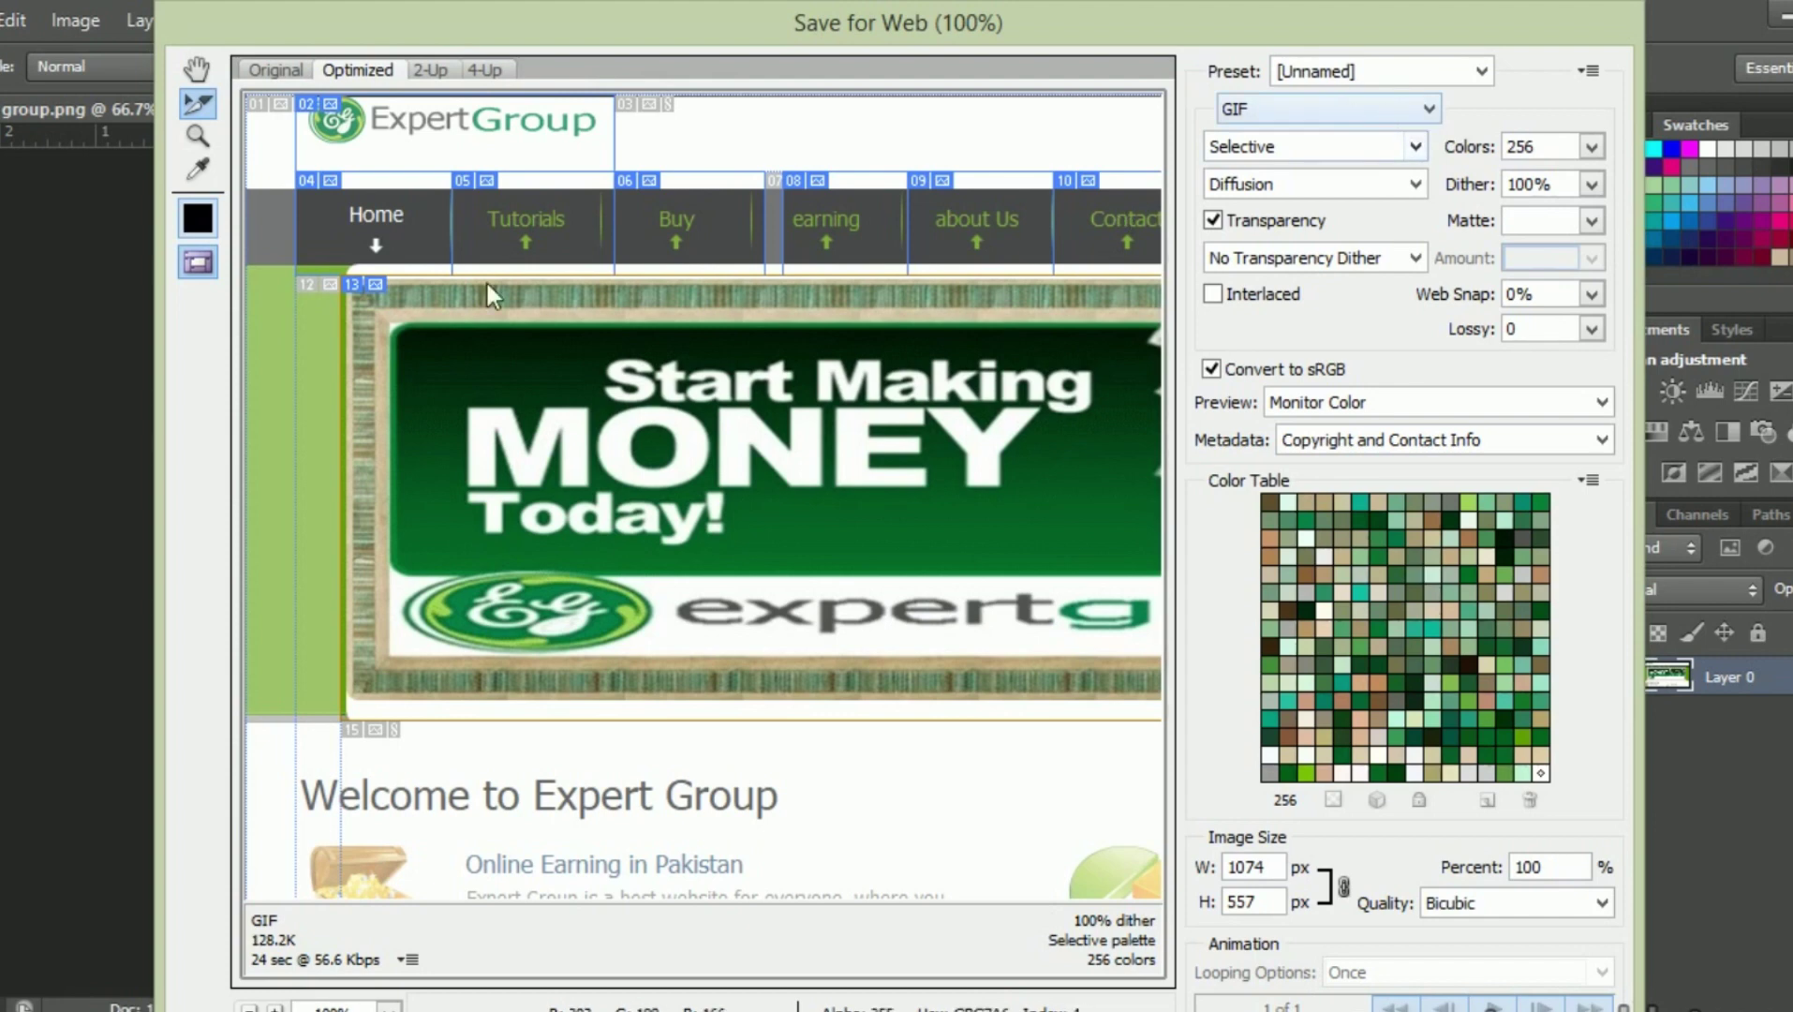
pyautogui.click(272, 71)
pyautogui.click(371, 65)
pyautogui.press('Escape')
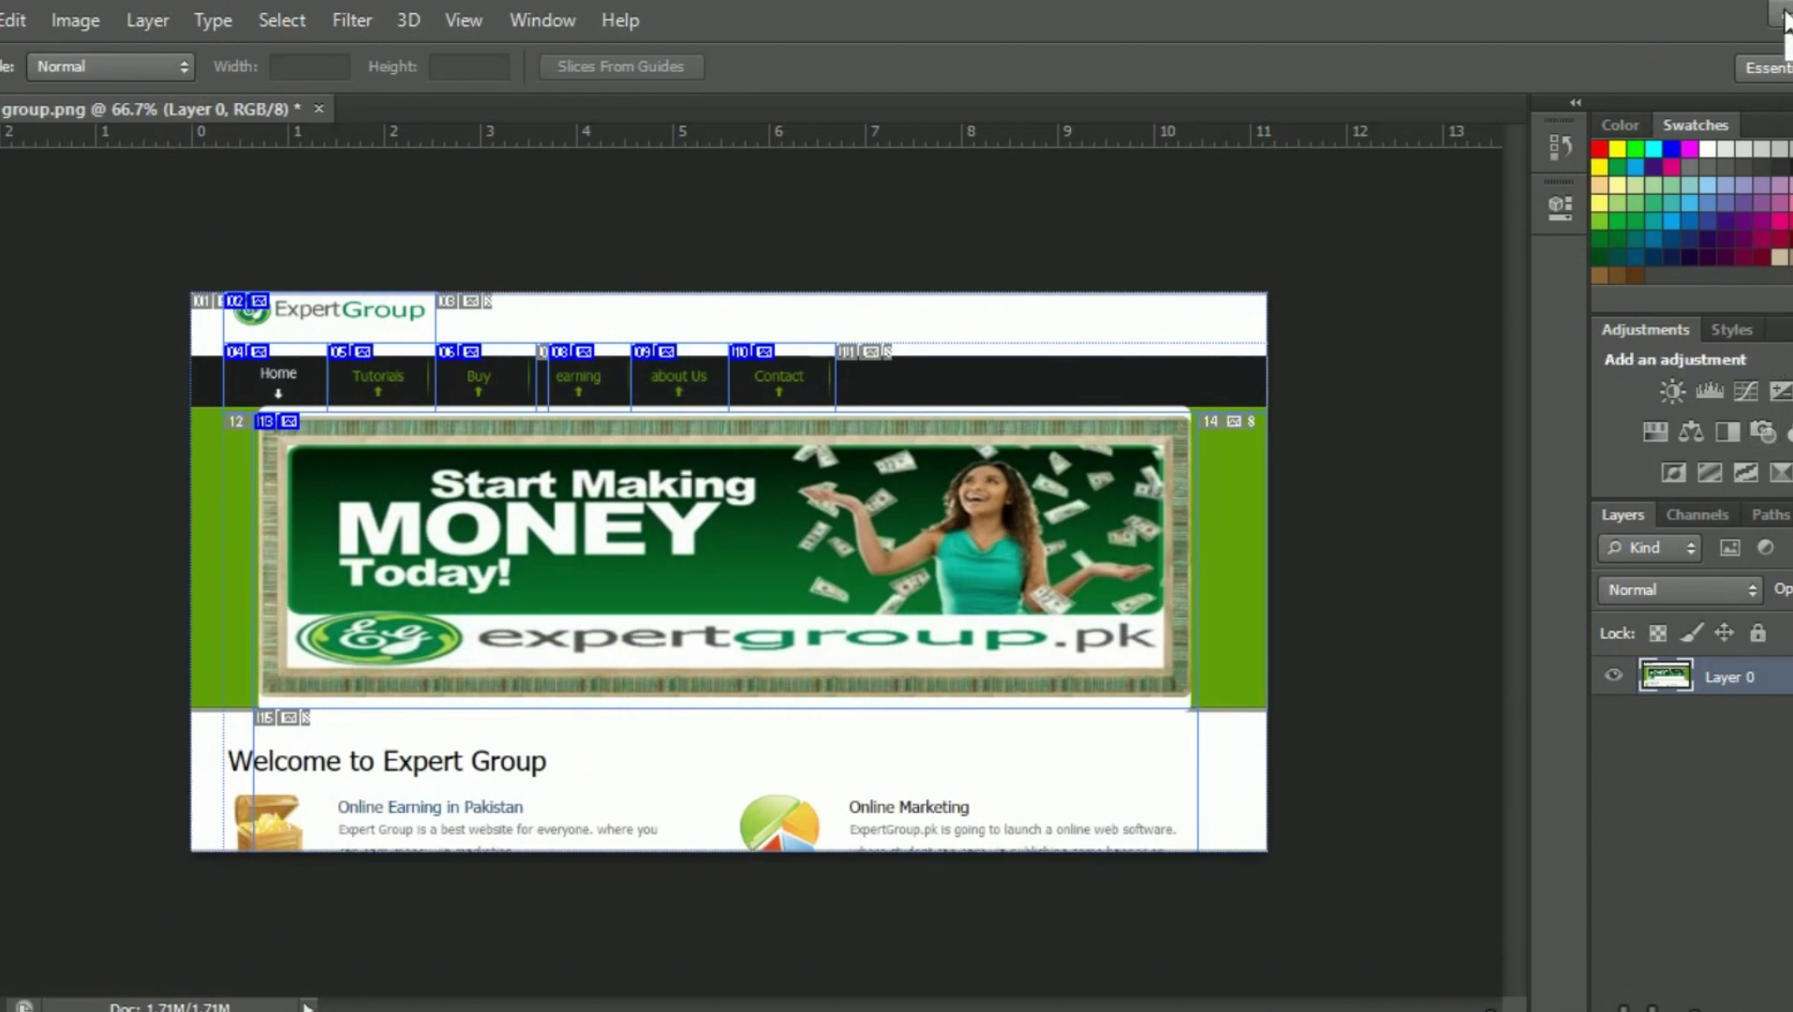
pyautogui.click(1785, 17)
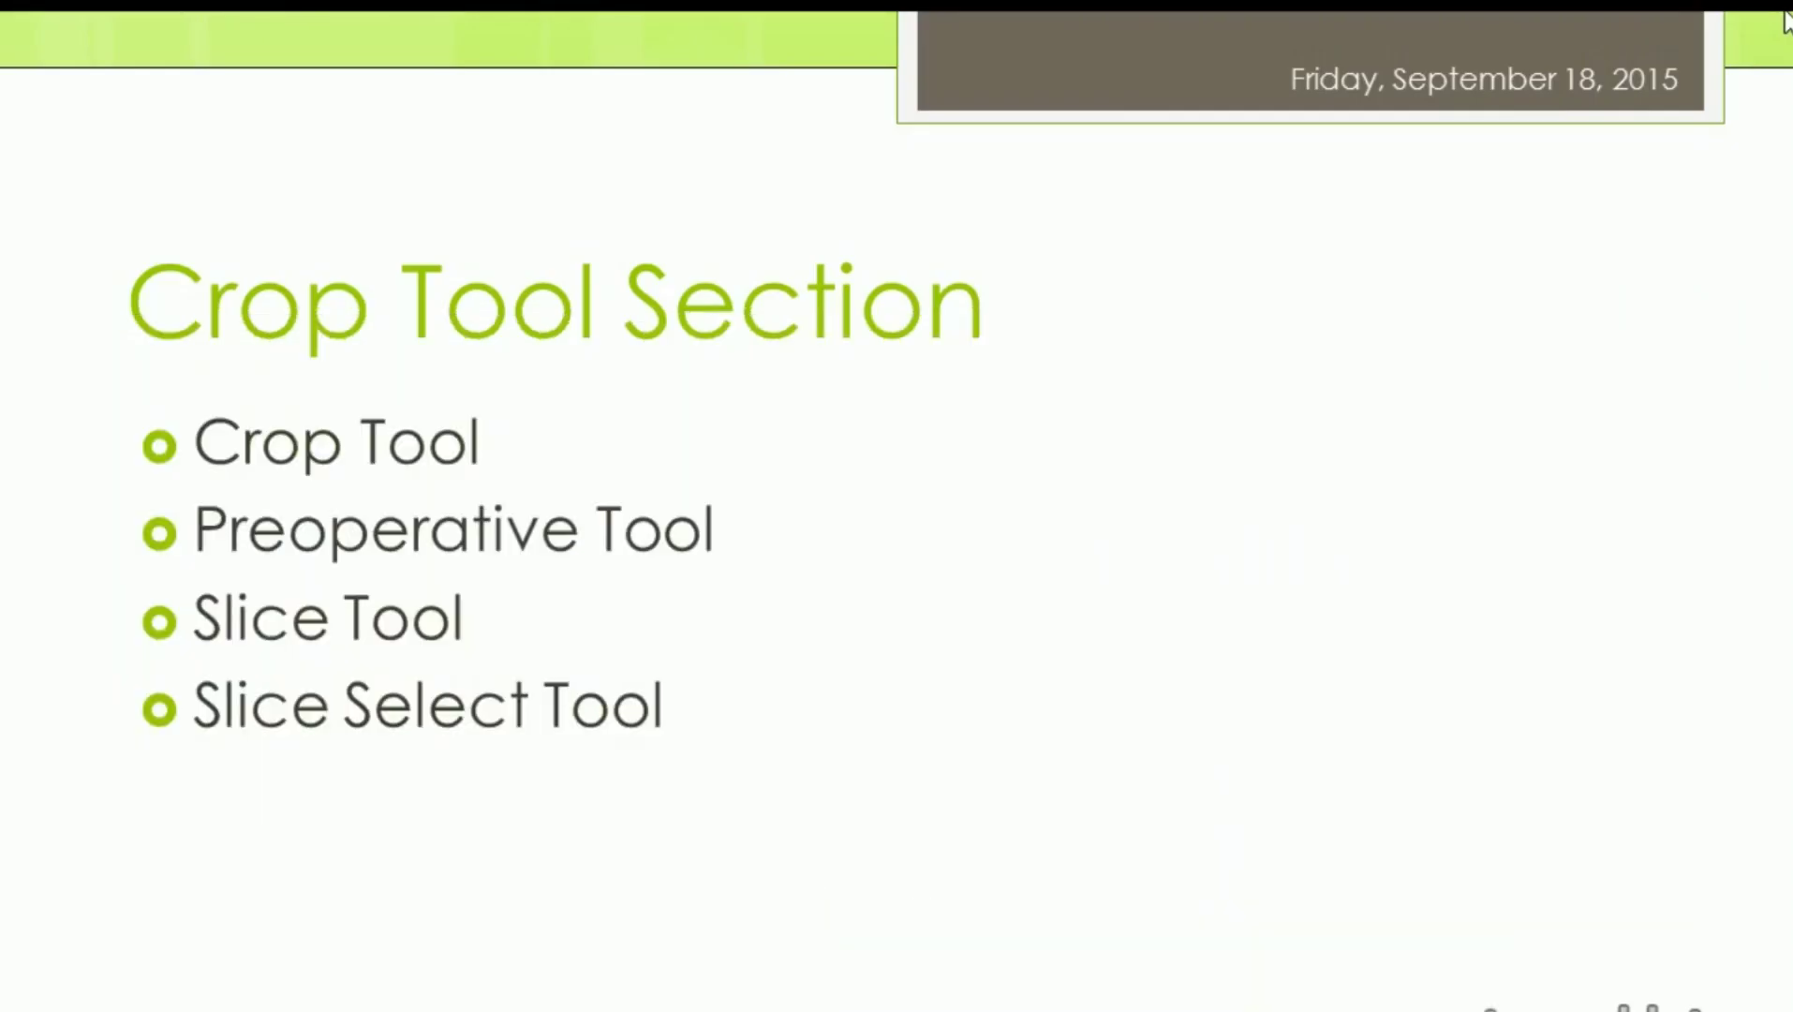
# - Hide the Models folder, Photoshop and presentation windows to reveal the desktop
pyautogui.click(1786, 19)
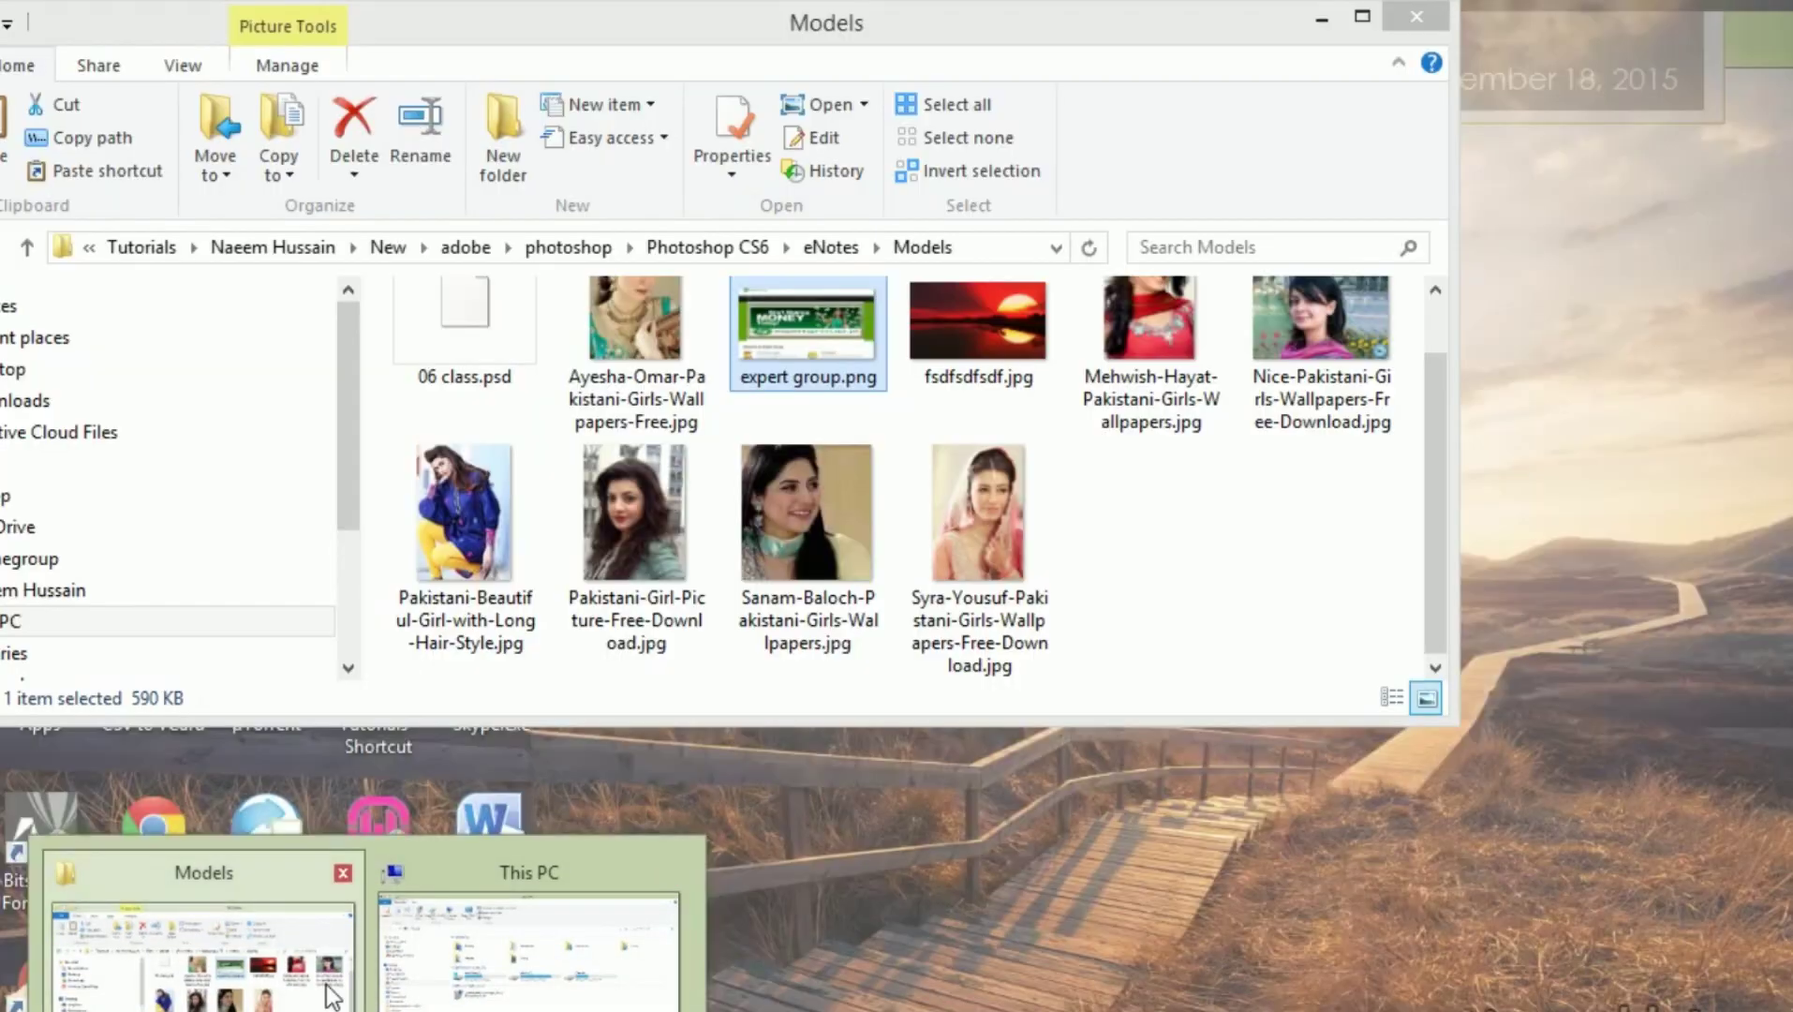
pyautogui.click(197, 927)
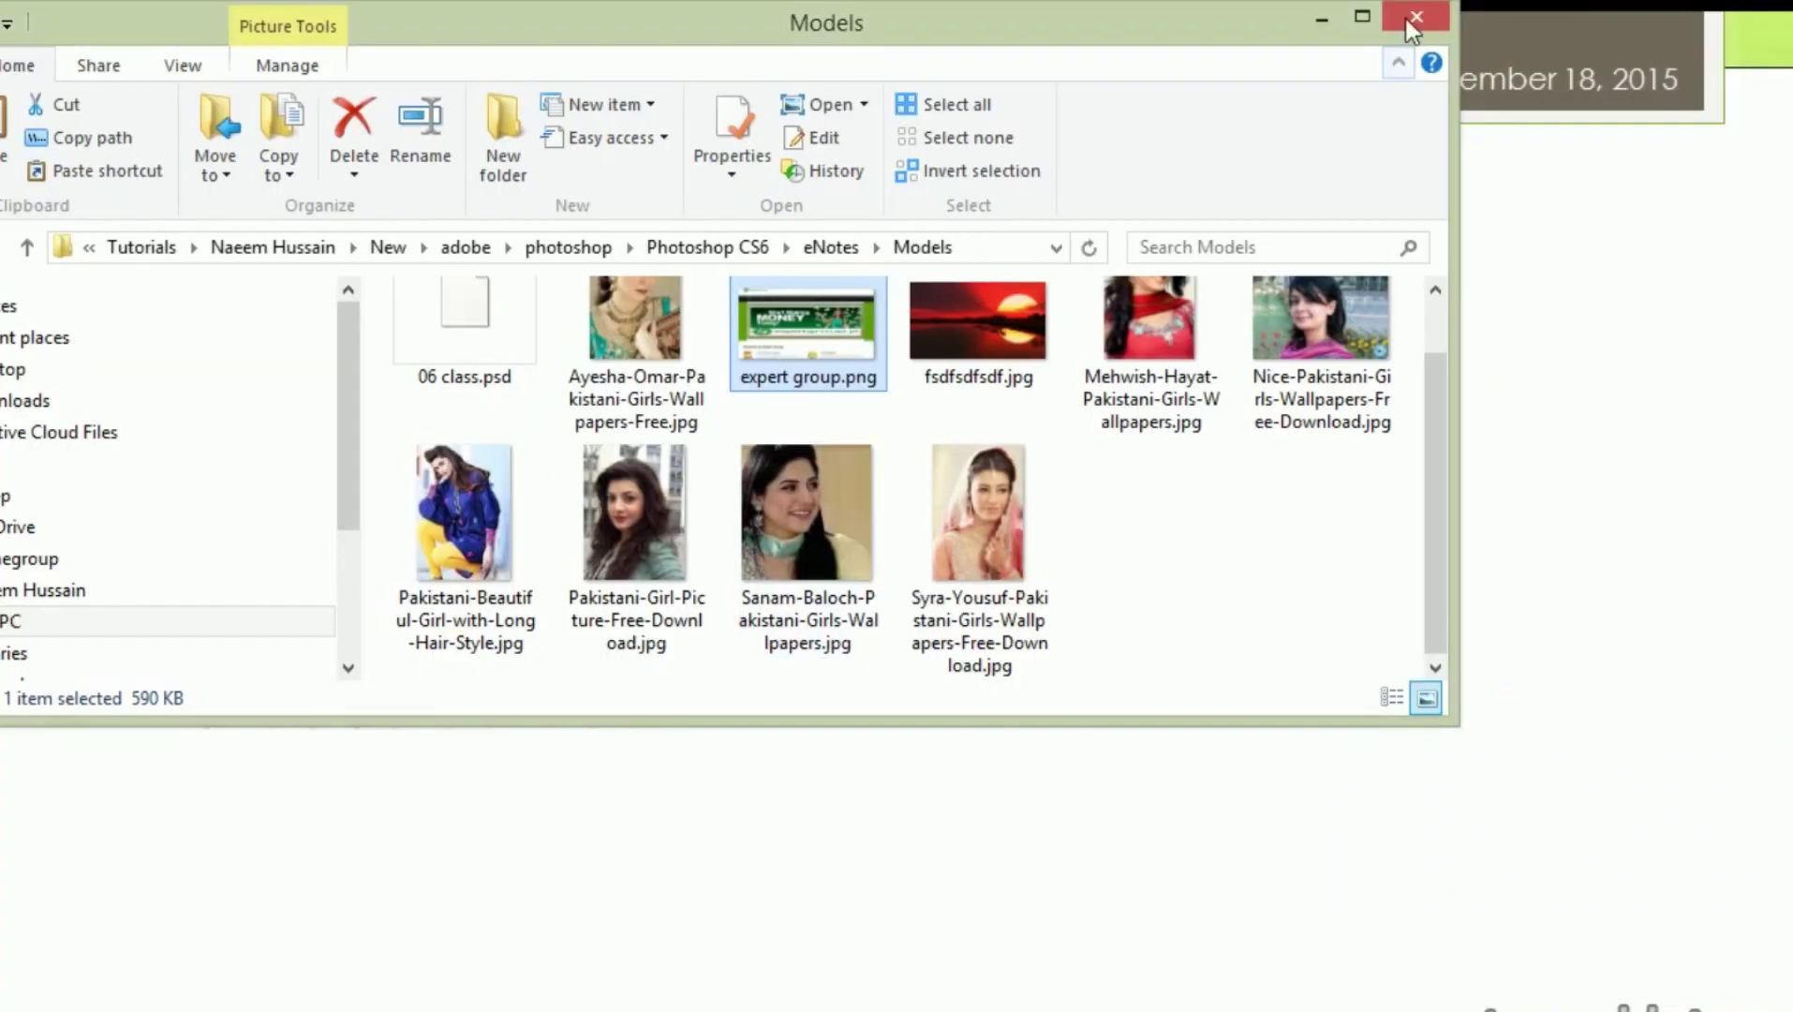
pyautogui.click(1363, 17)
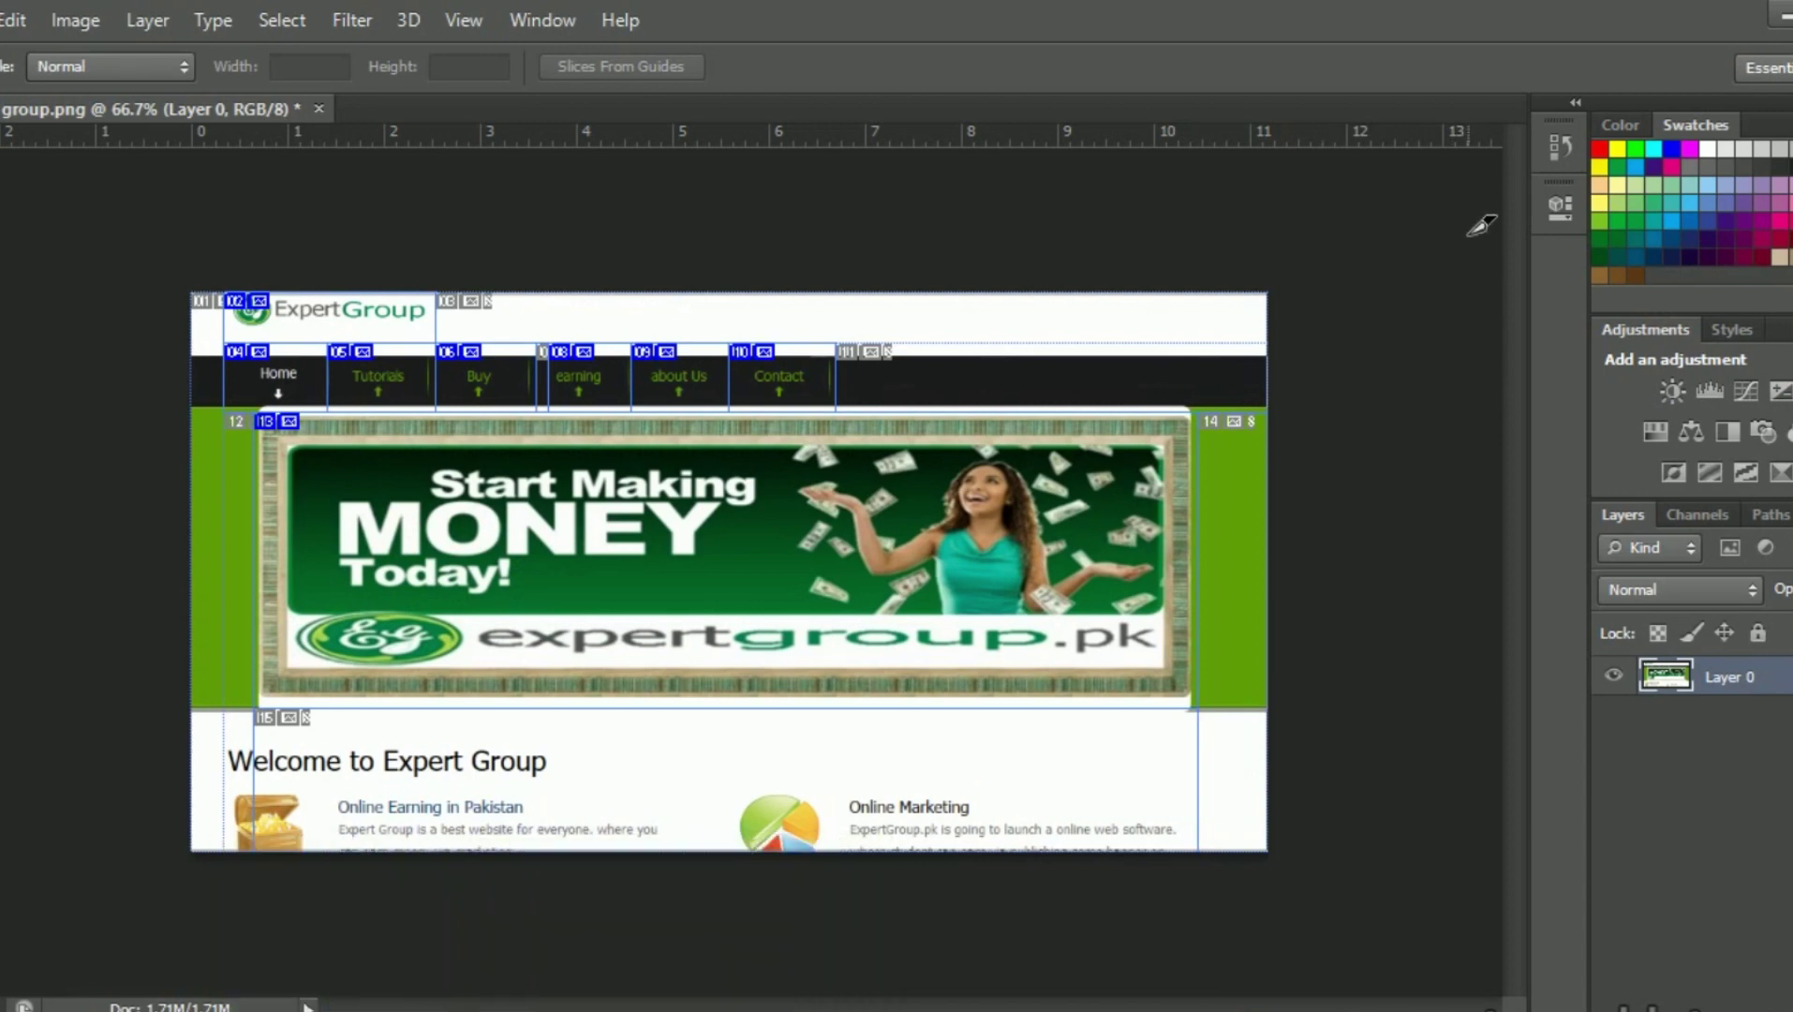
pyautogui.click(1780, 17)
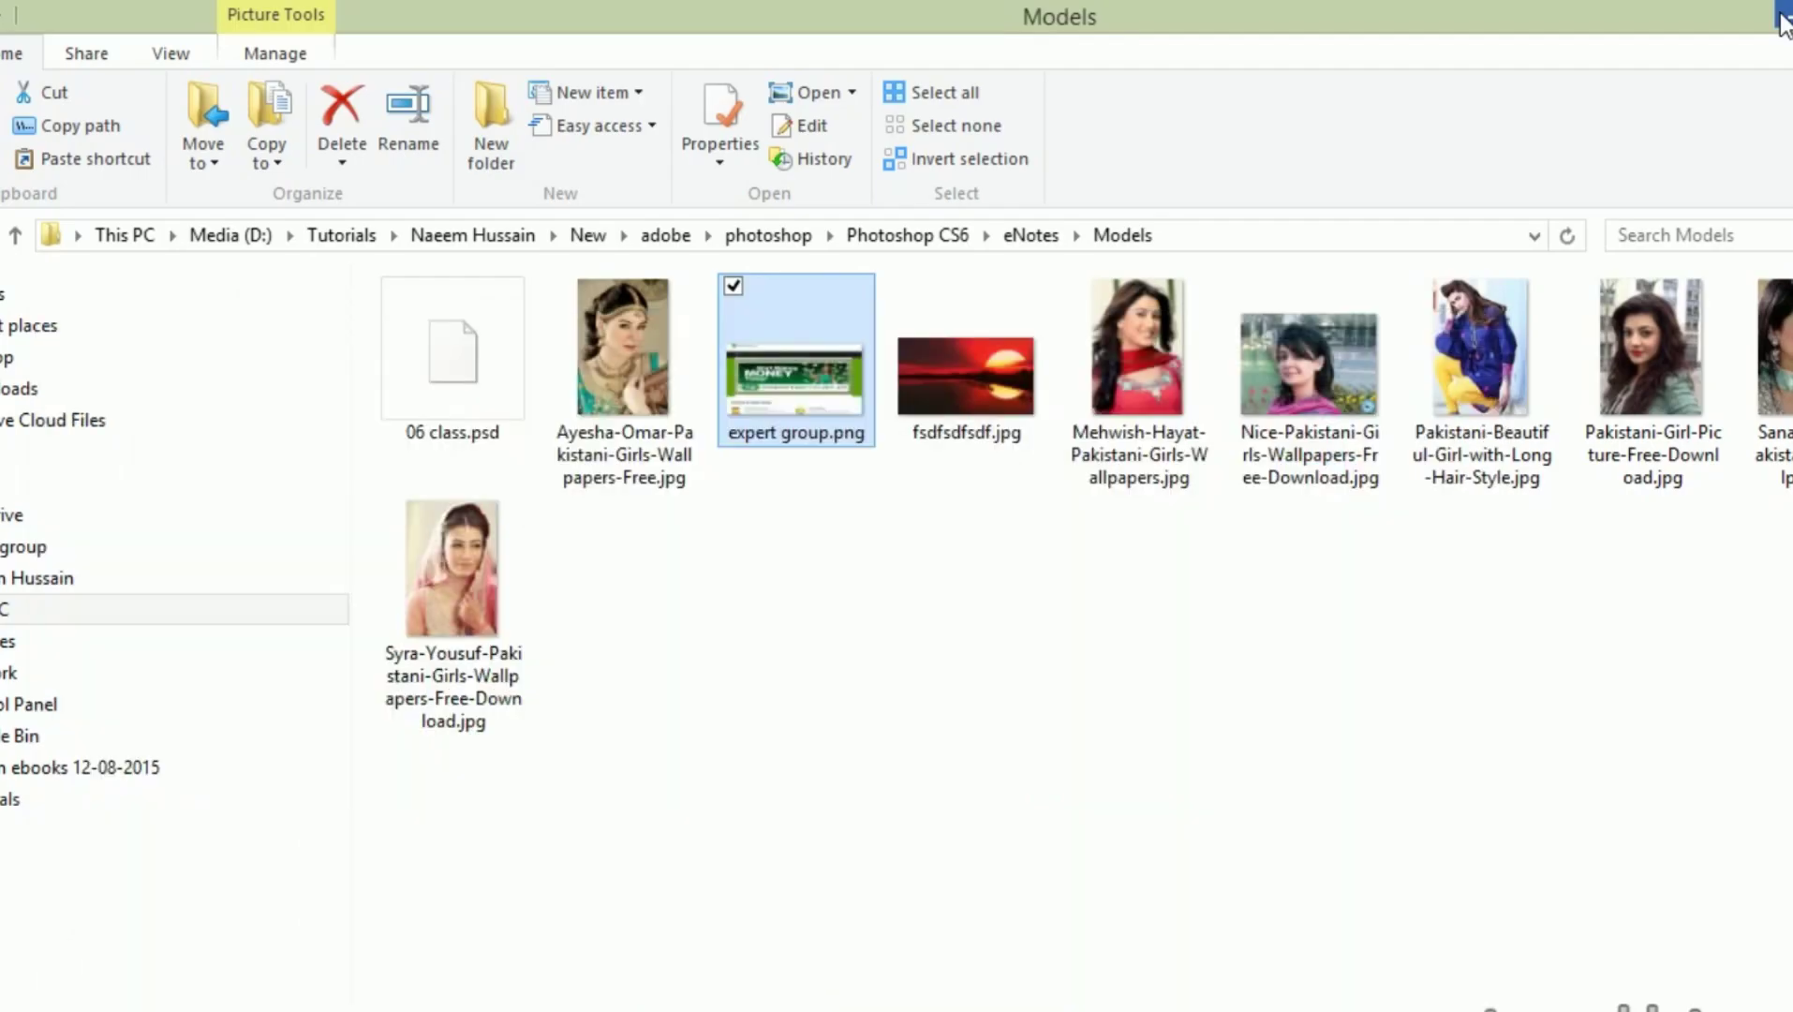
pyautogui.click(1783, 19)
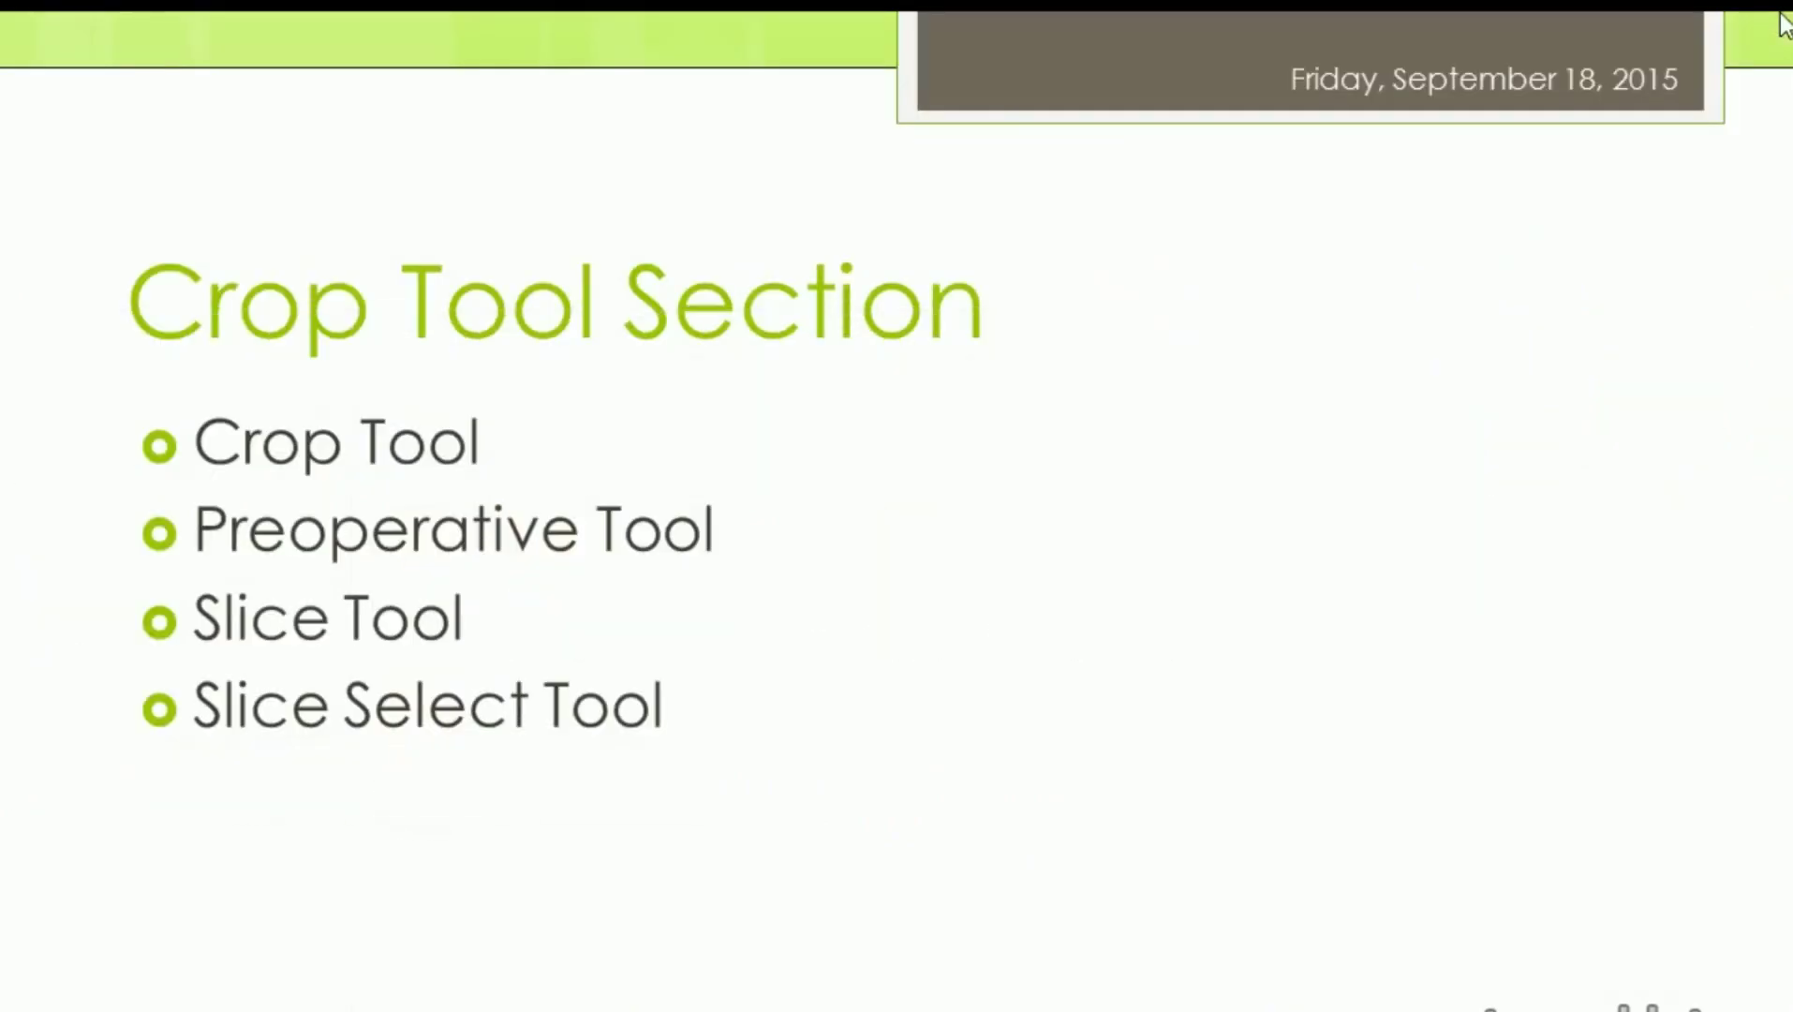
pyautogui.click(1783, 18)
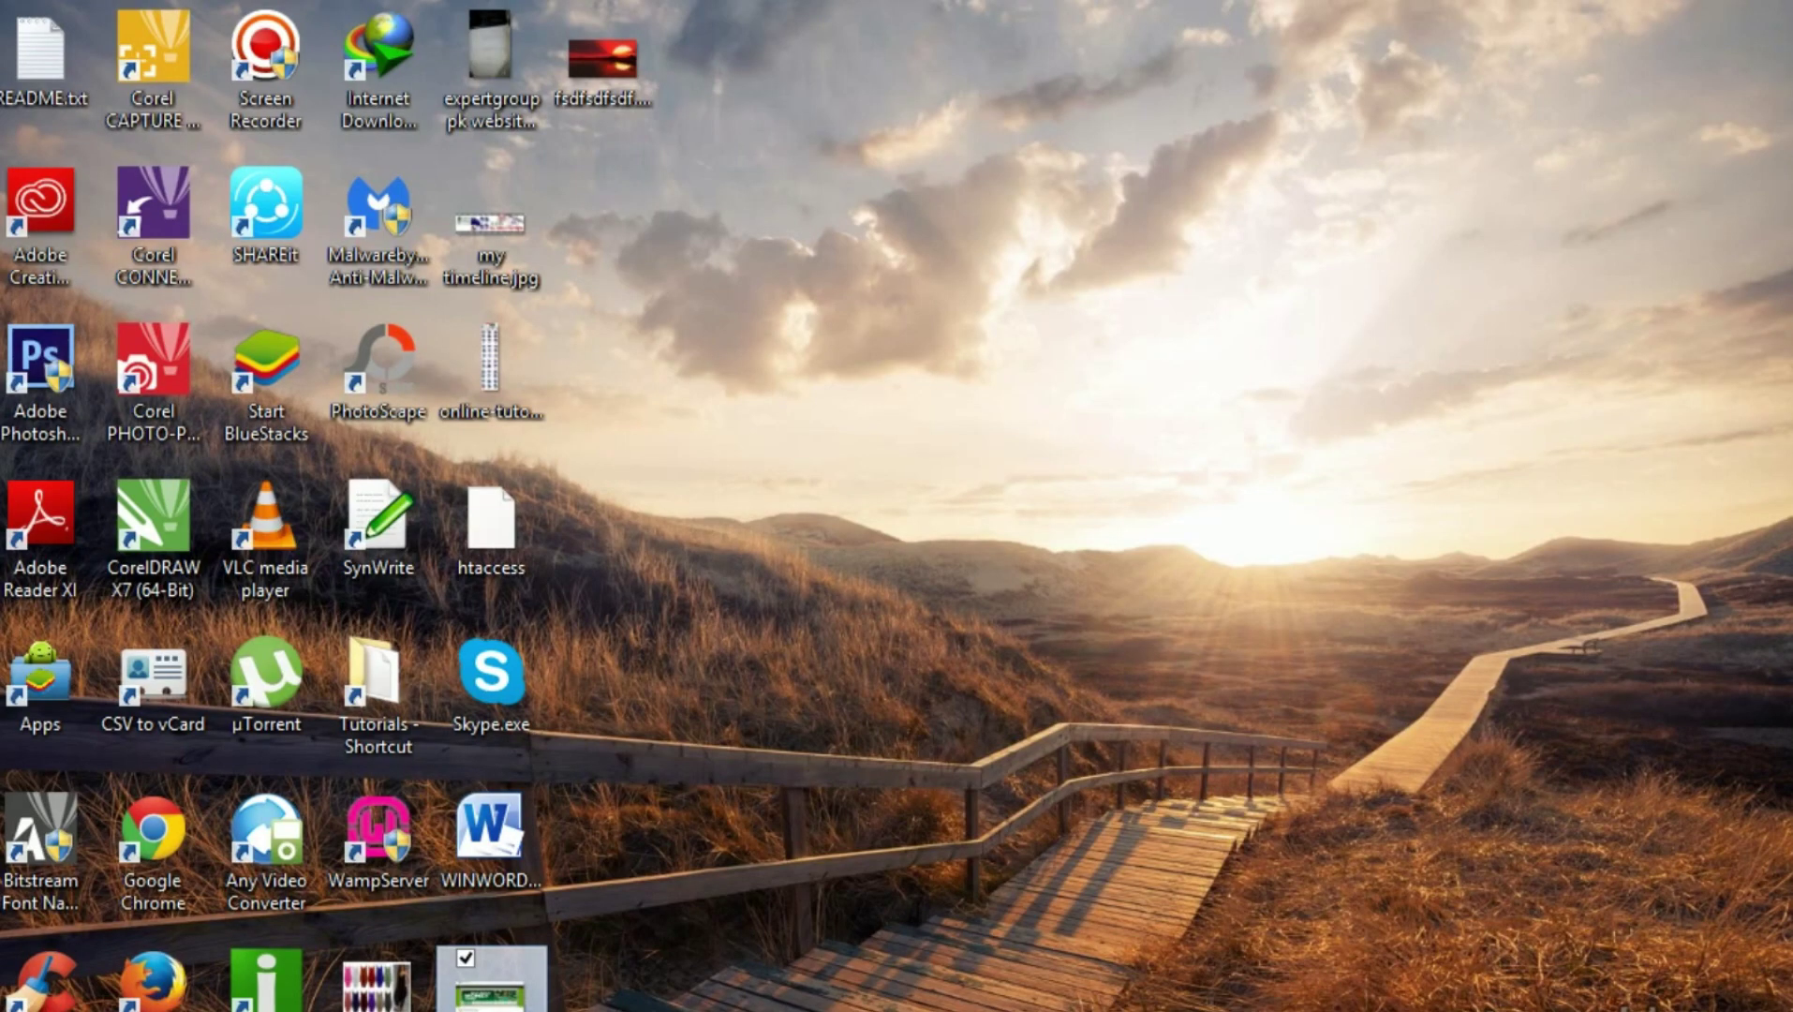
# - Open File Explorer on the user's home folder and maximize the window
pyautogui.doubleClick(492, 979)
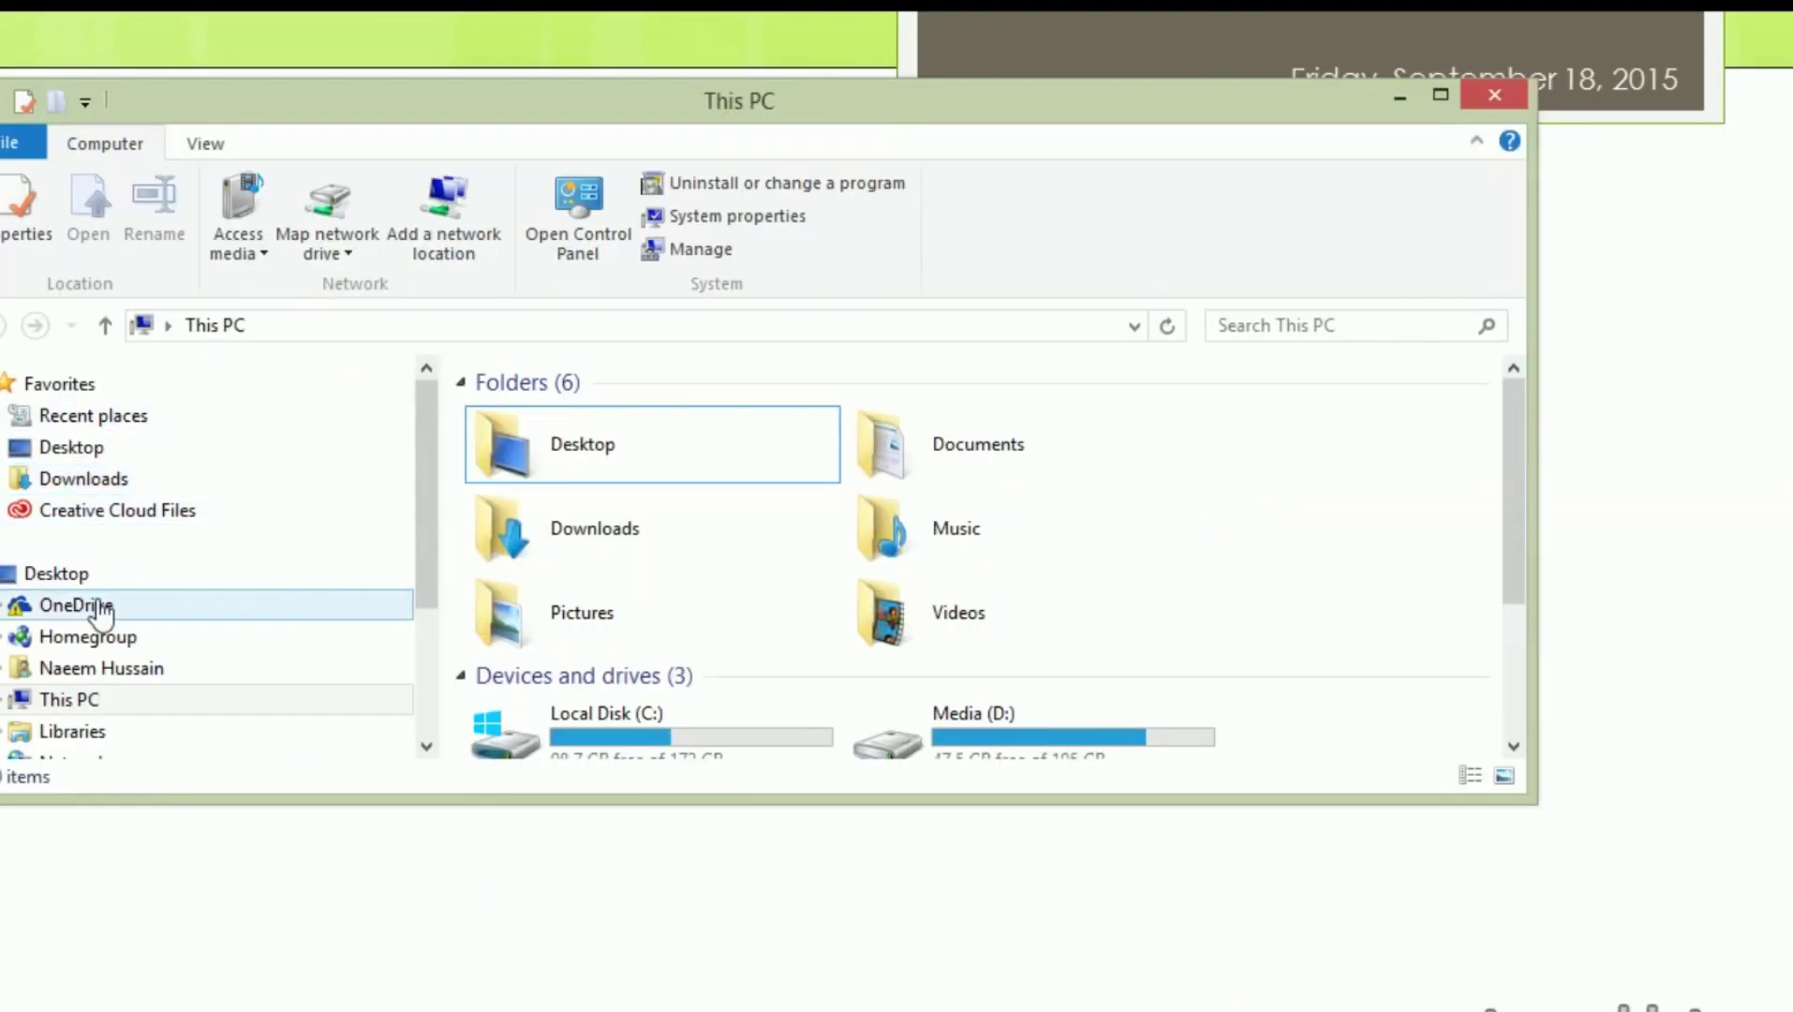
pyautogui.click(101, 670)
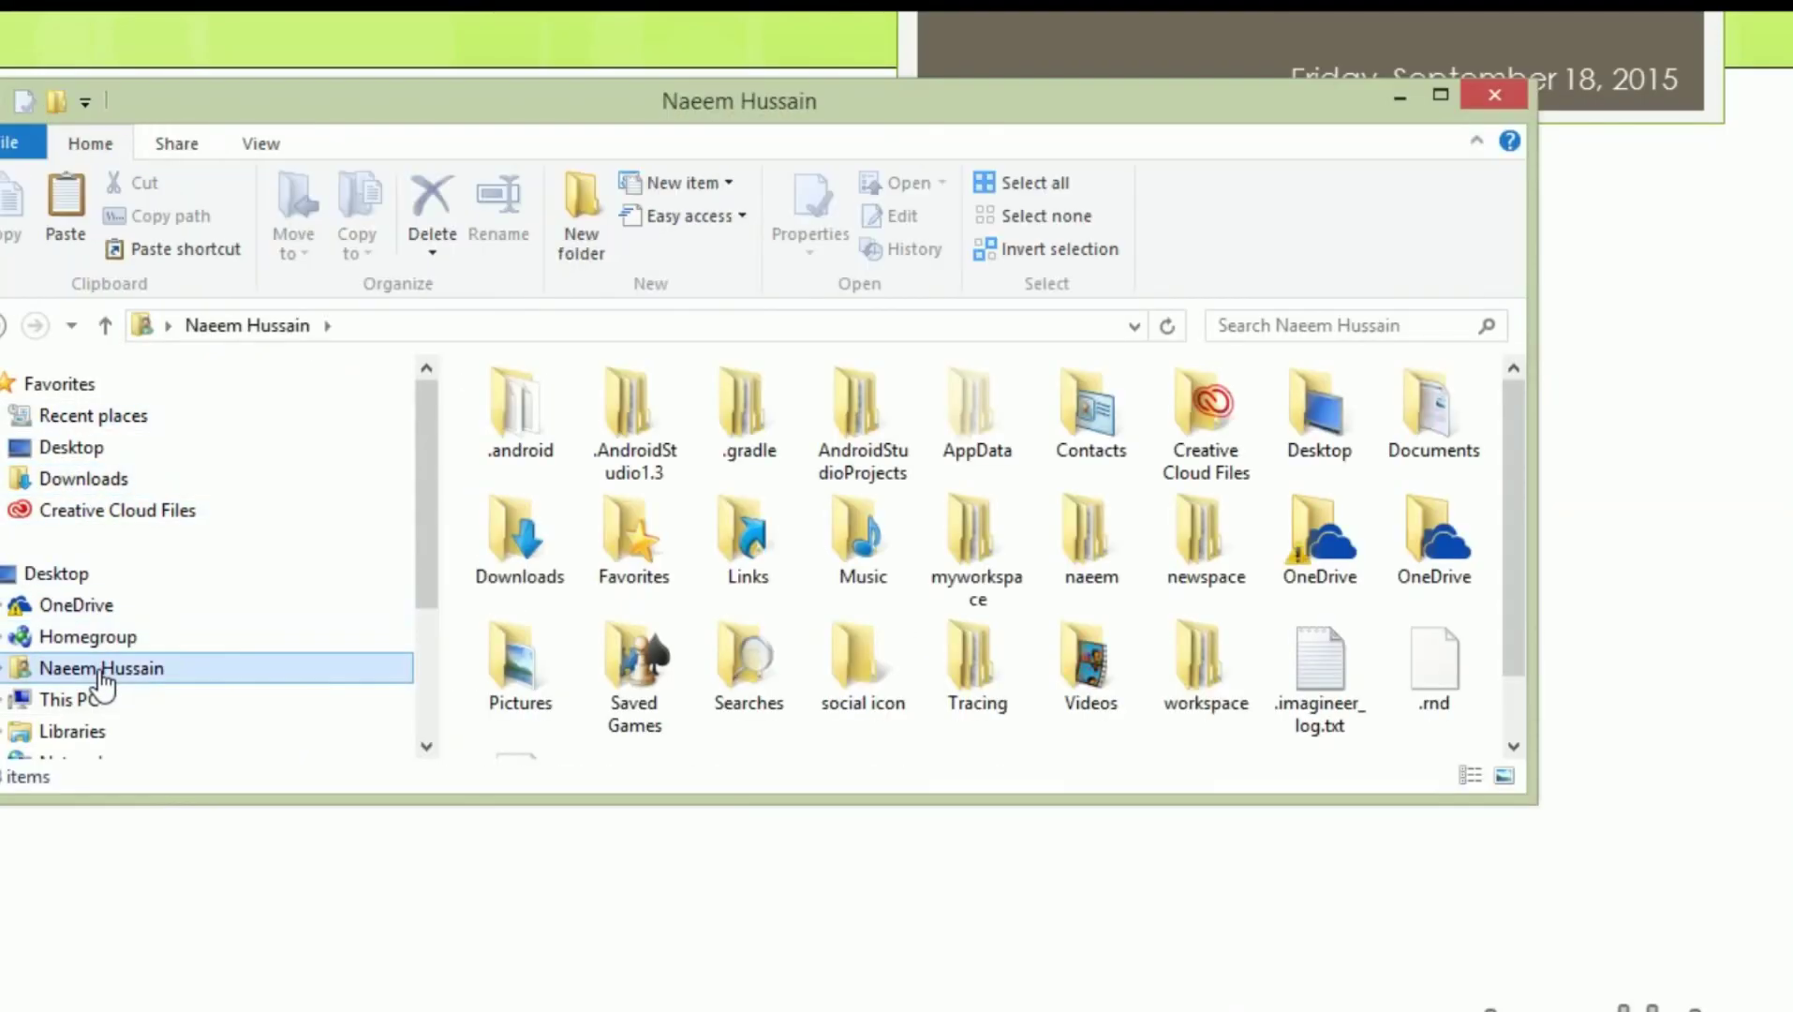
pyautogui.click(1443, 95)
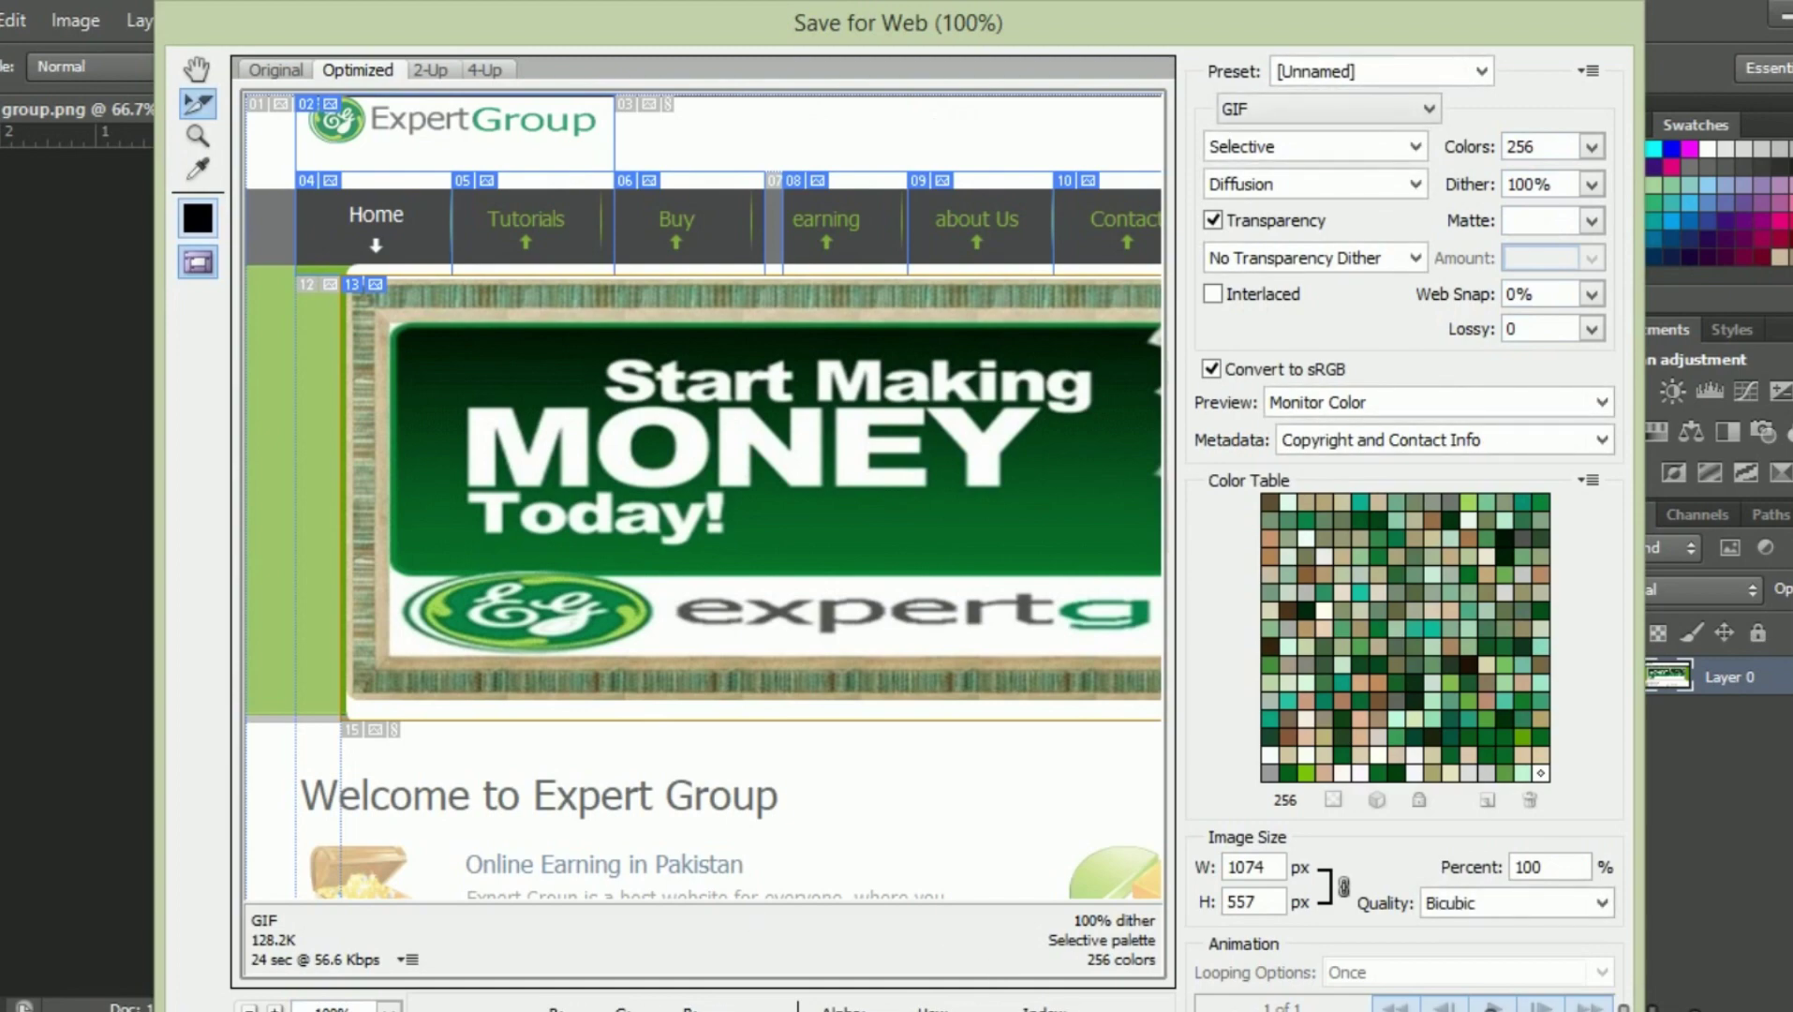
# - Browse the save dialog to Media (D:) > Tutorials > adobe > photoshop > Photoshop CS6 > eNotes
pyautogui.press('Return')
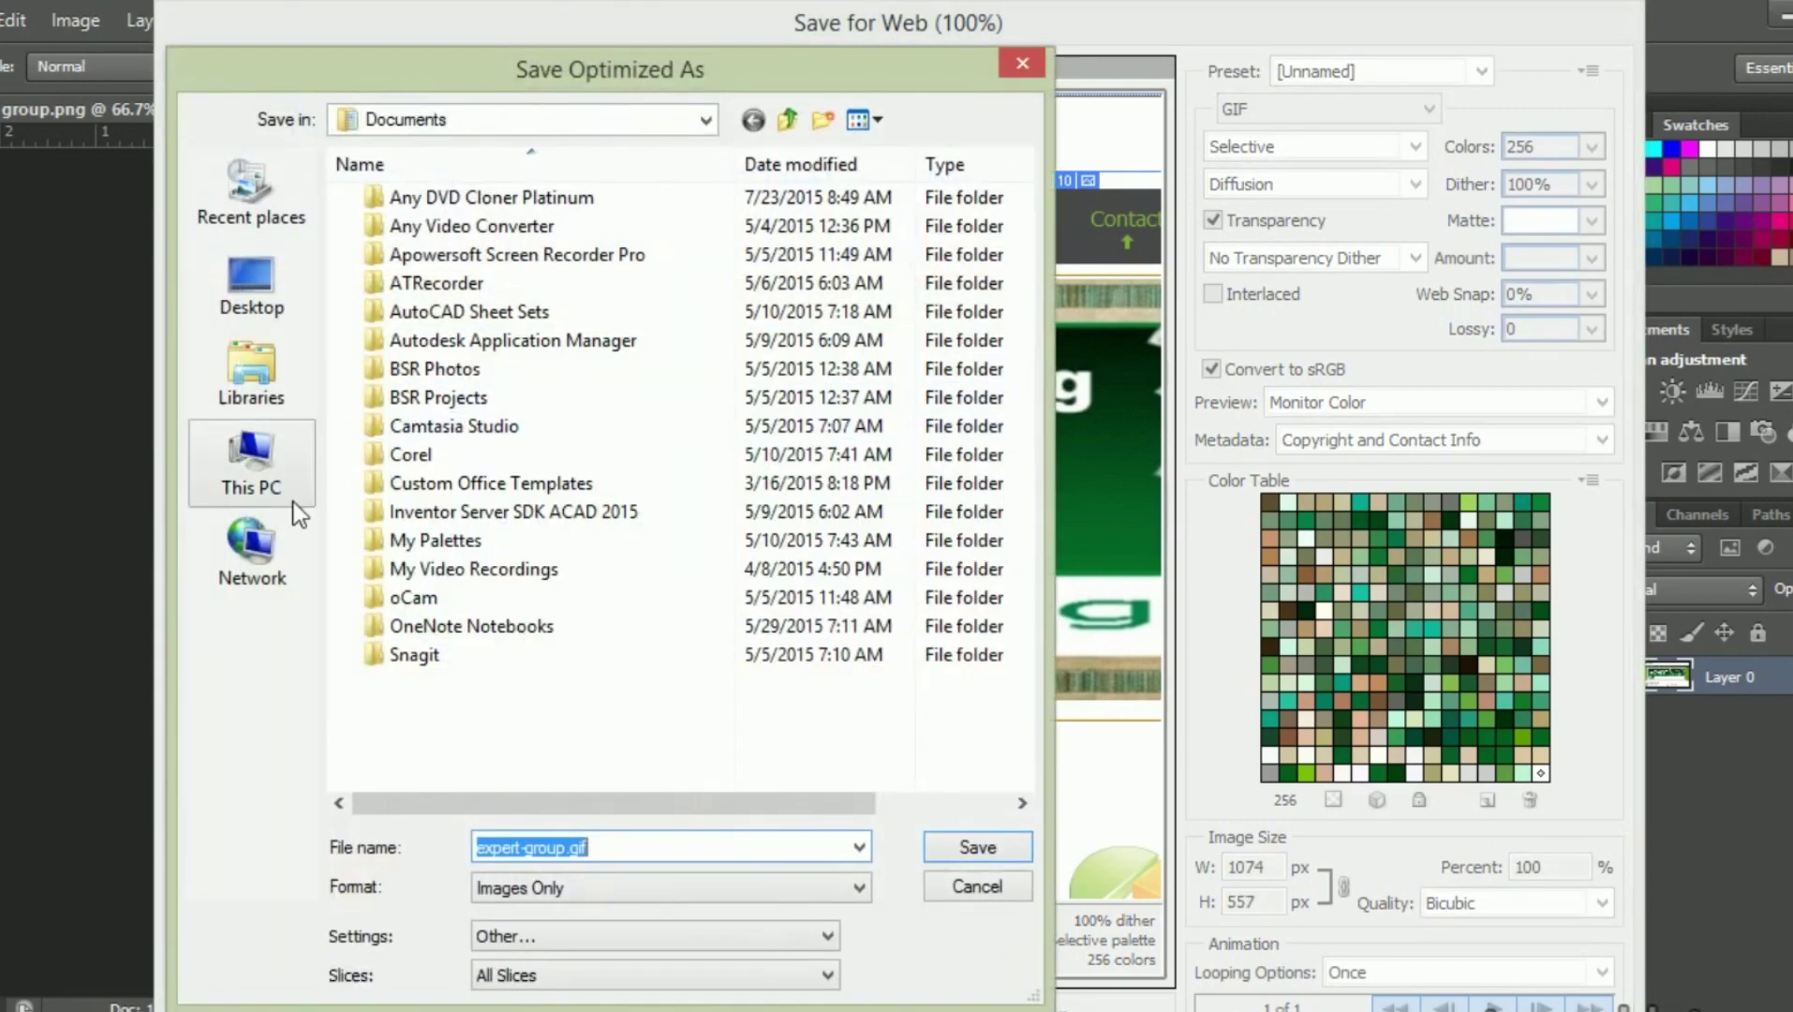
pyautogui.click(255, 481)
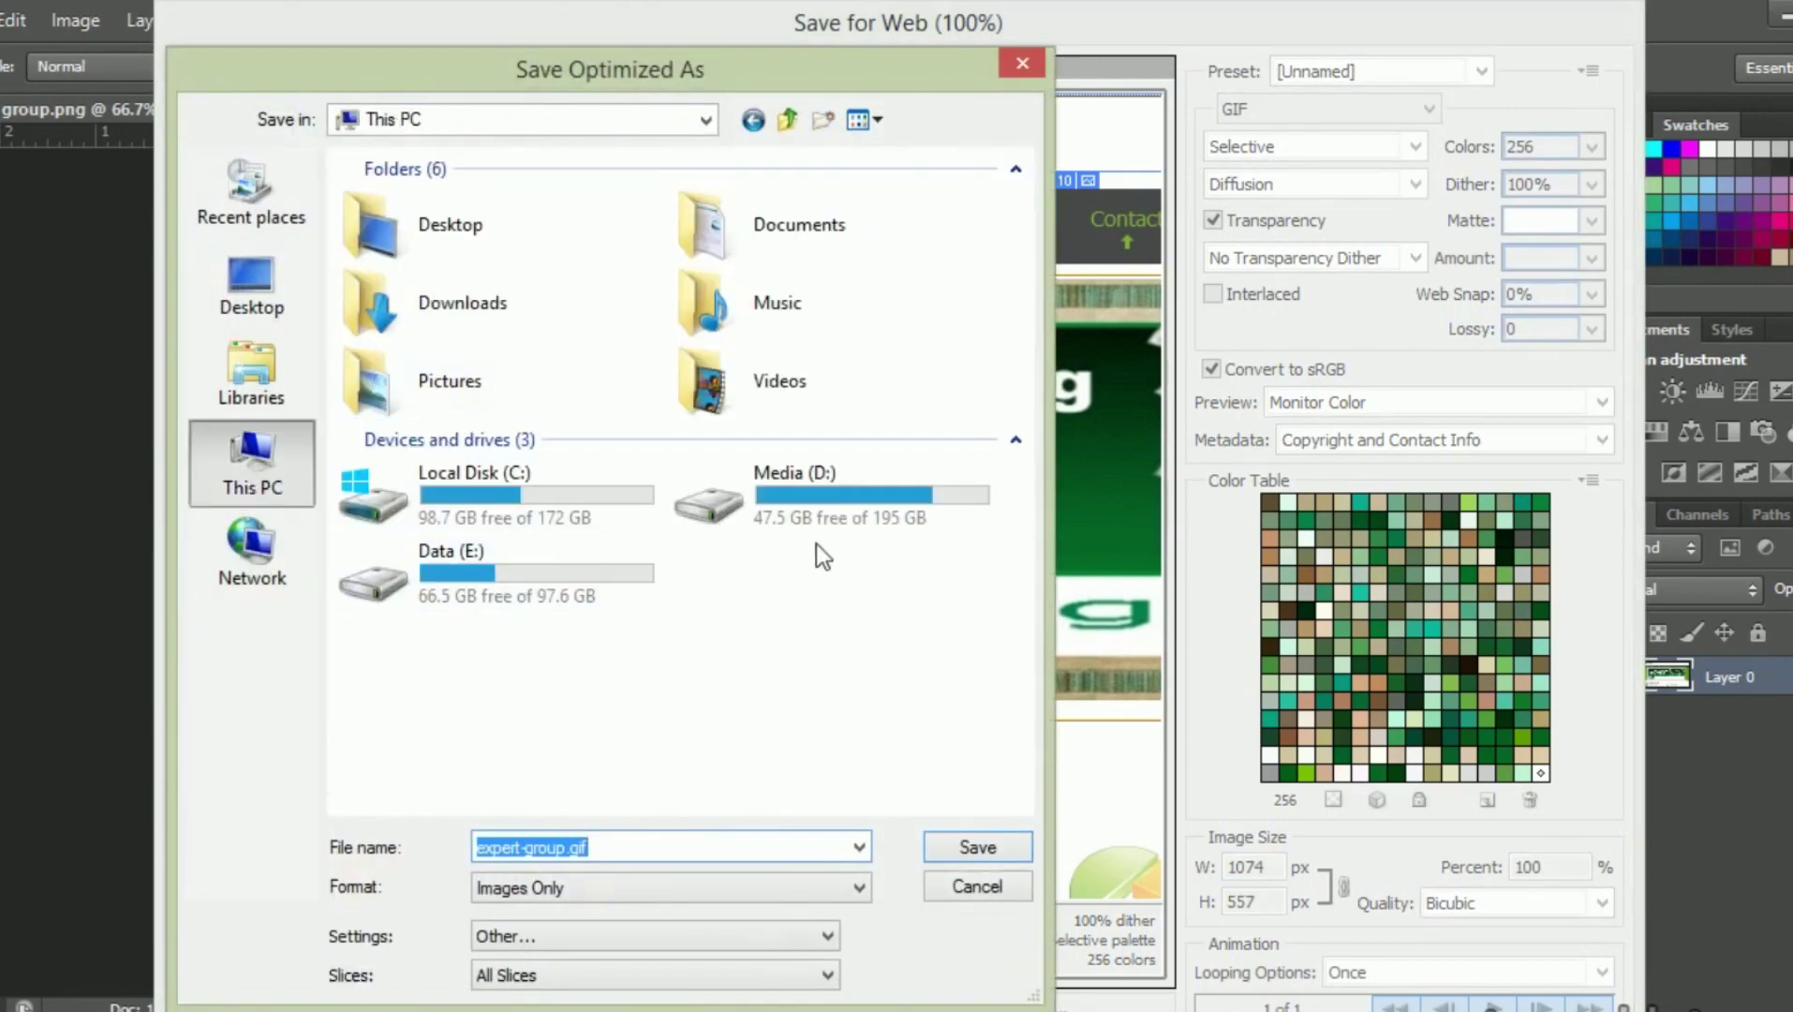
pyautogui.click(832, 521)
pyautogui.doubleClick(832, 521)
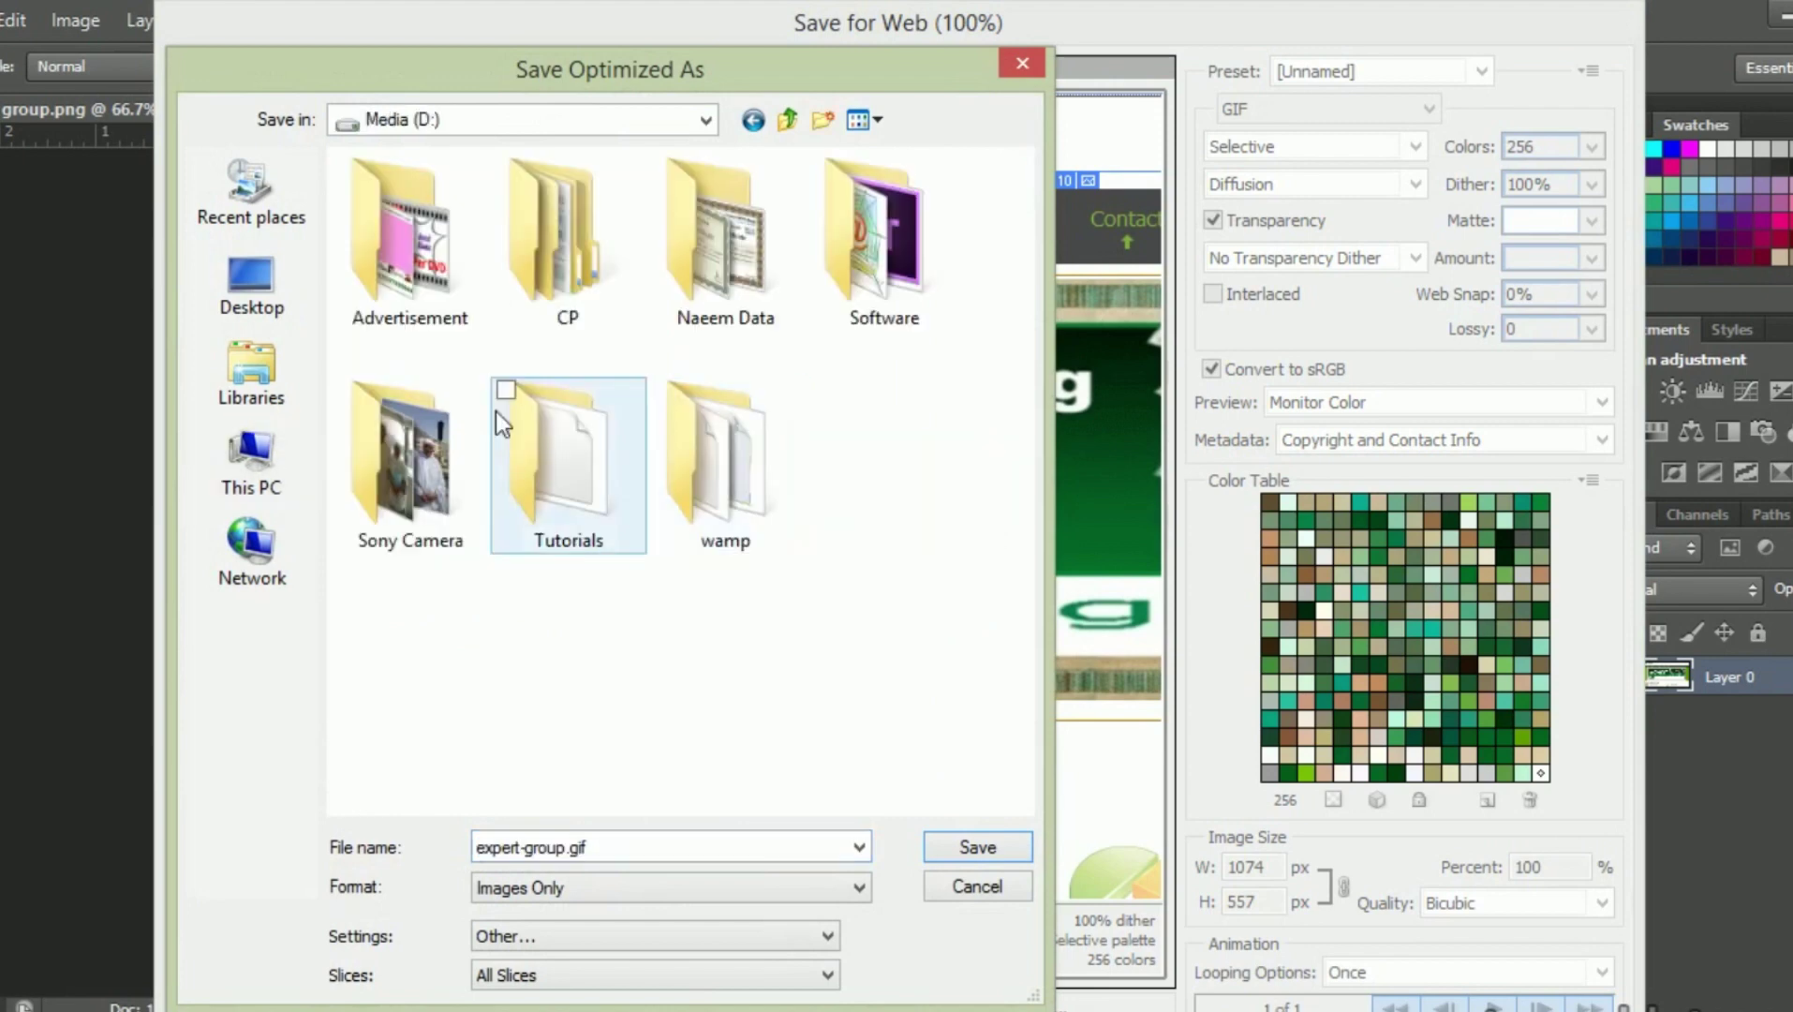
pyautogui.doubleClick(559, 496)
pyautogui.doubleClick(422, 254)
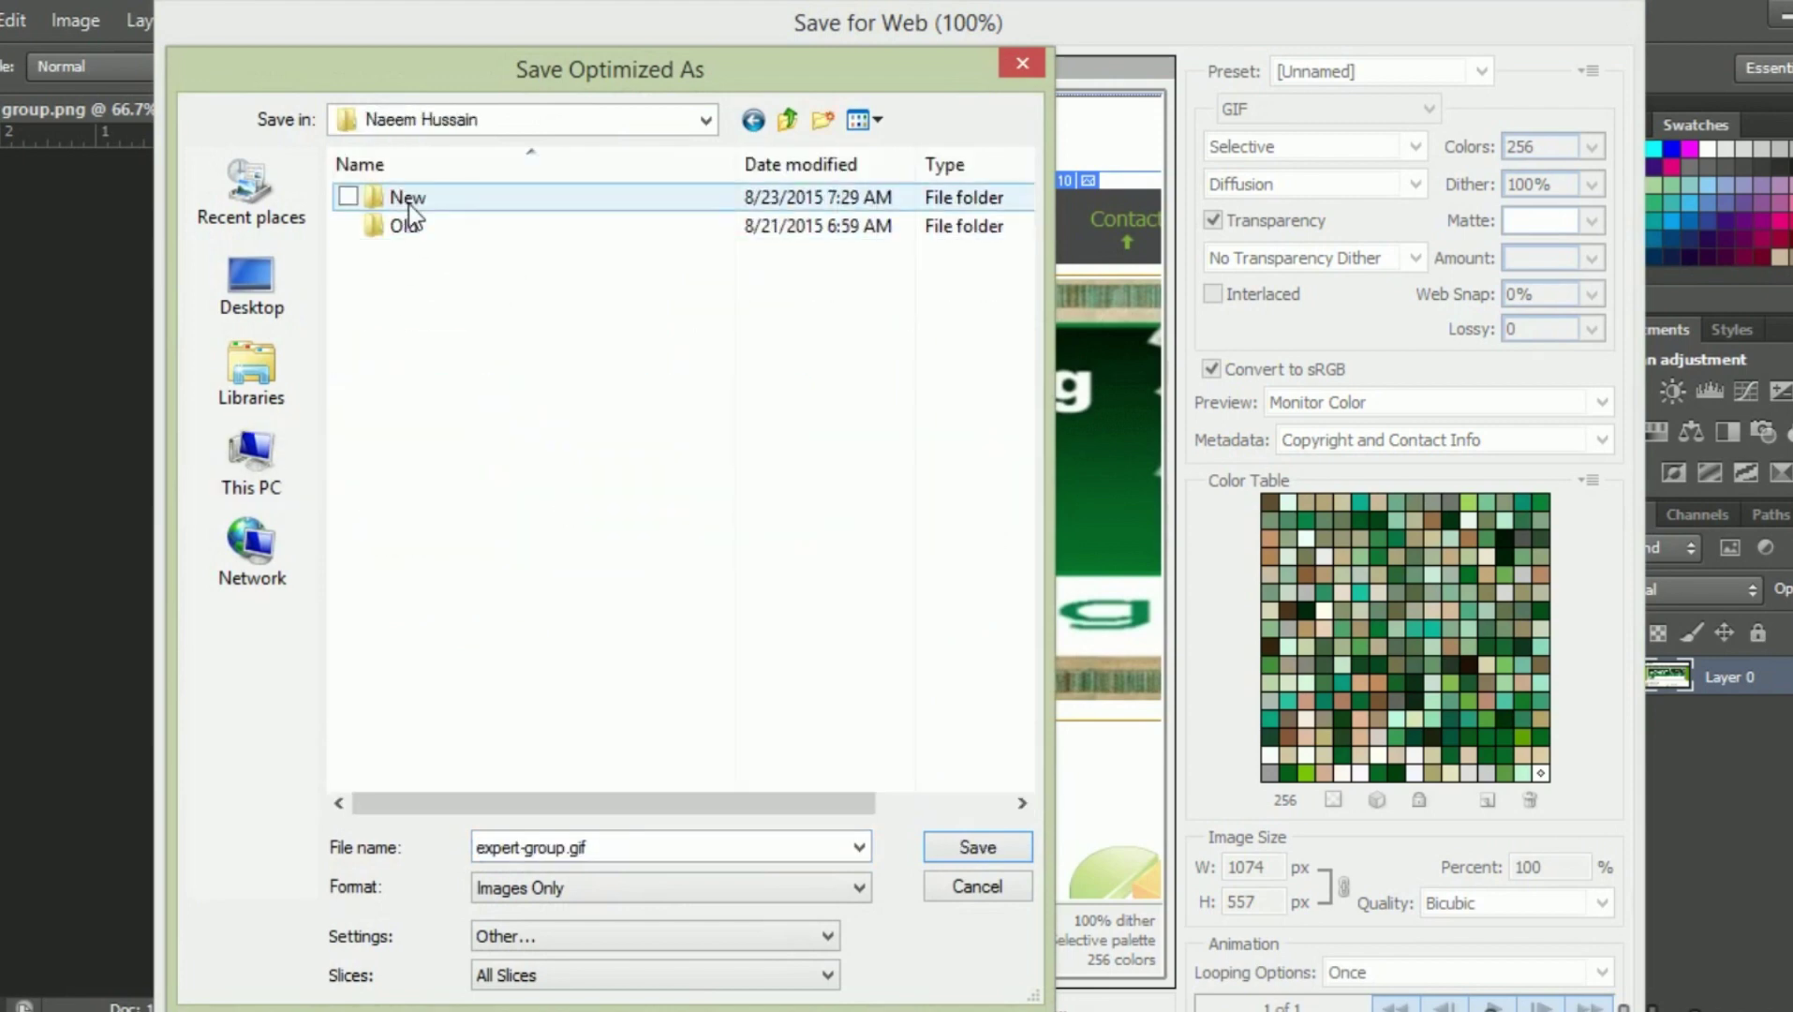
pyautogui.doubleClick(410, 199)
pyautogui.doubleClick(418, 229)
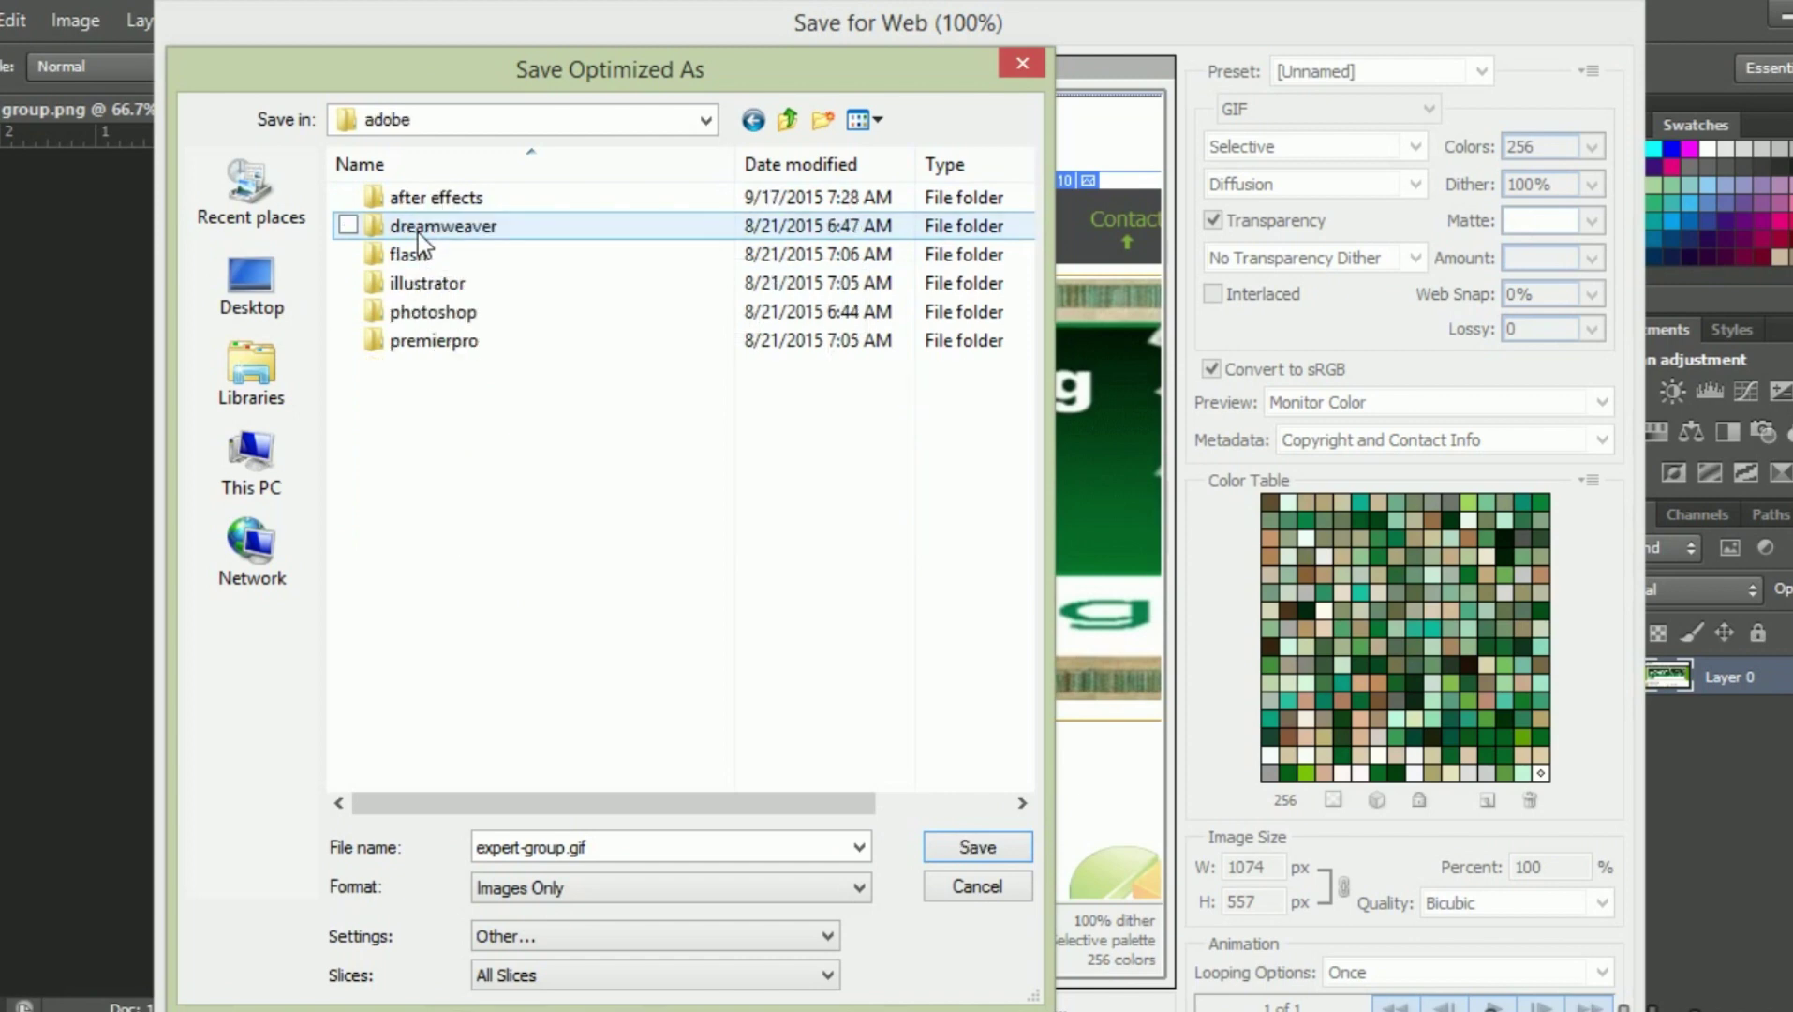
pyautogui.doubleClick(418, 311)
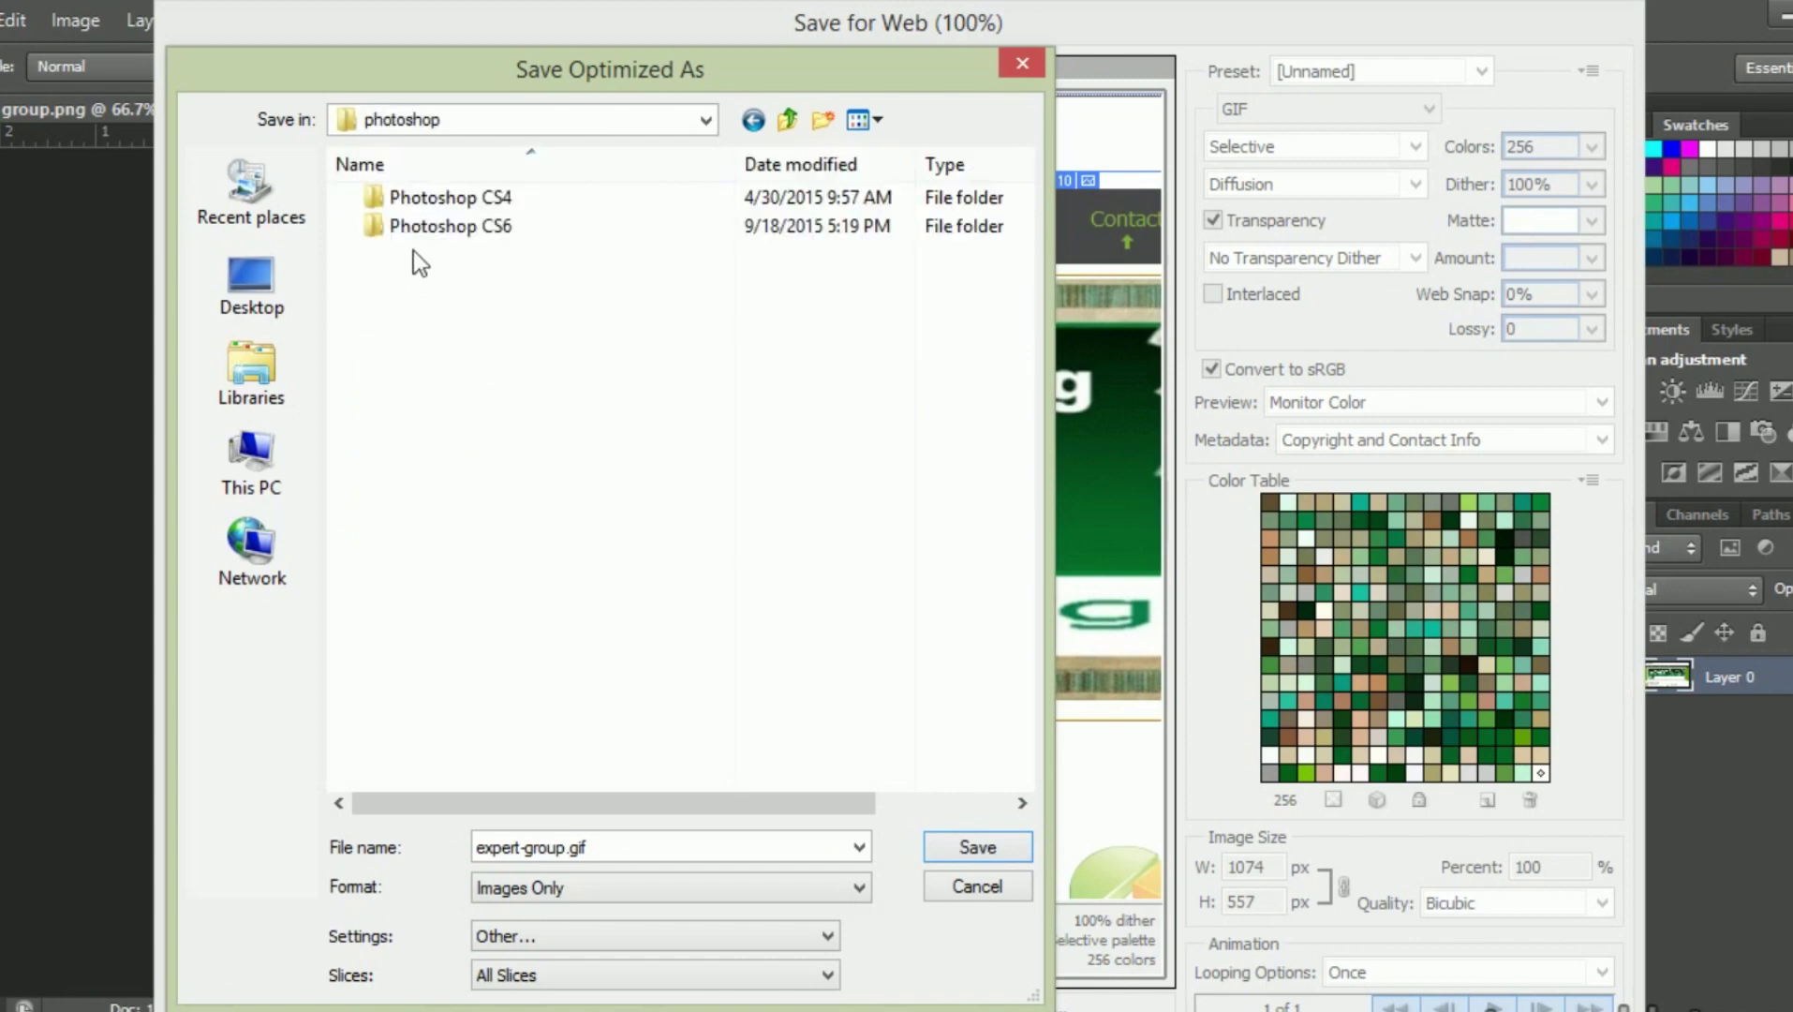
pyautogui.click(418, 234)
pyautogui.doubleClick(420, 230)
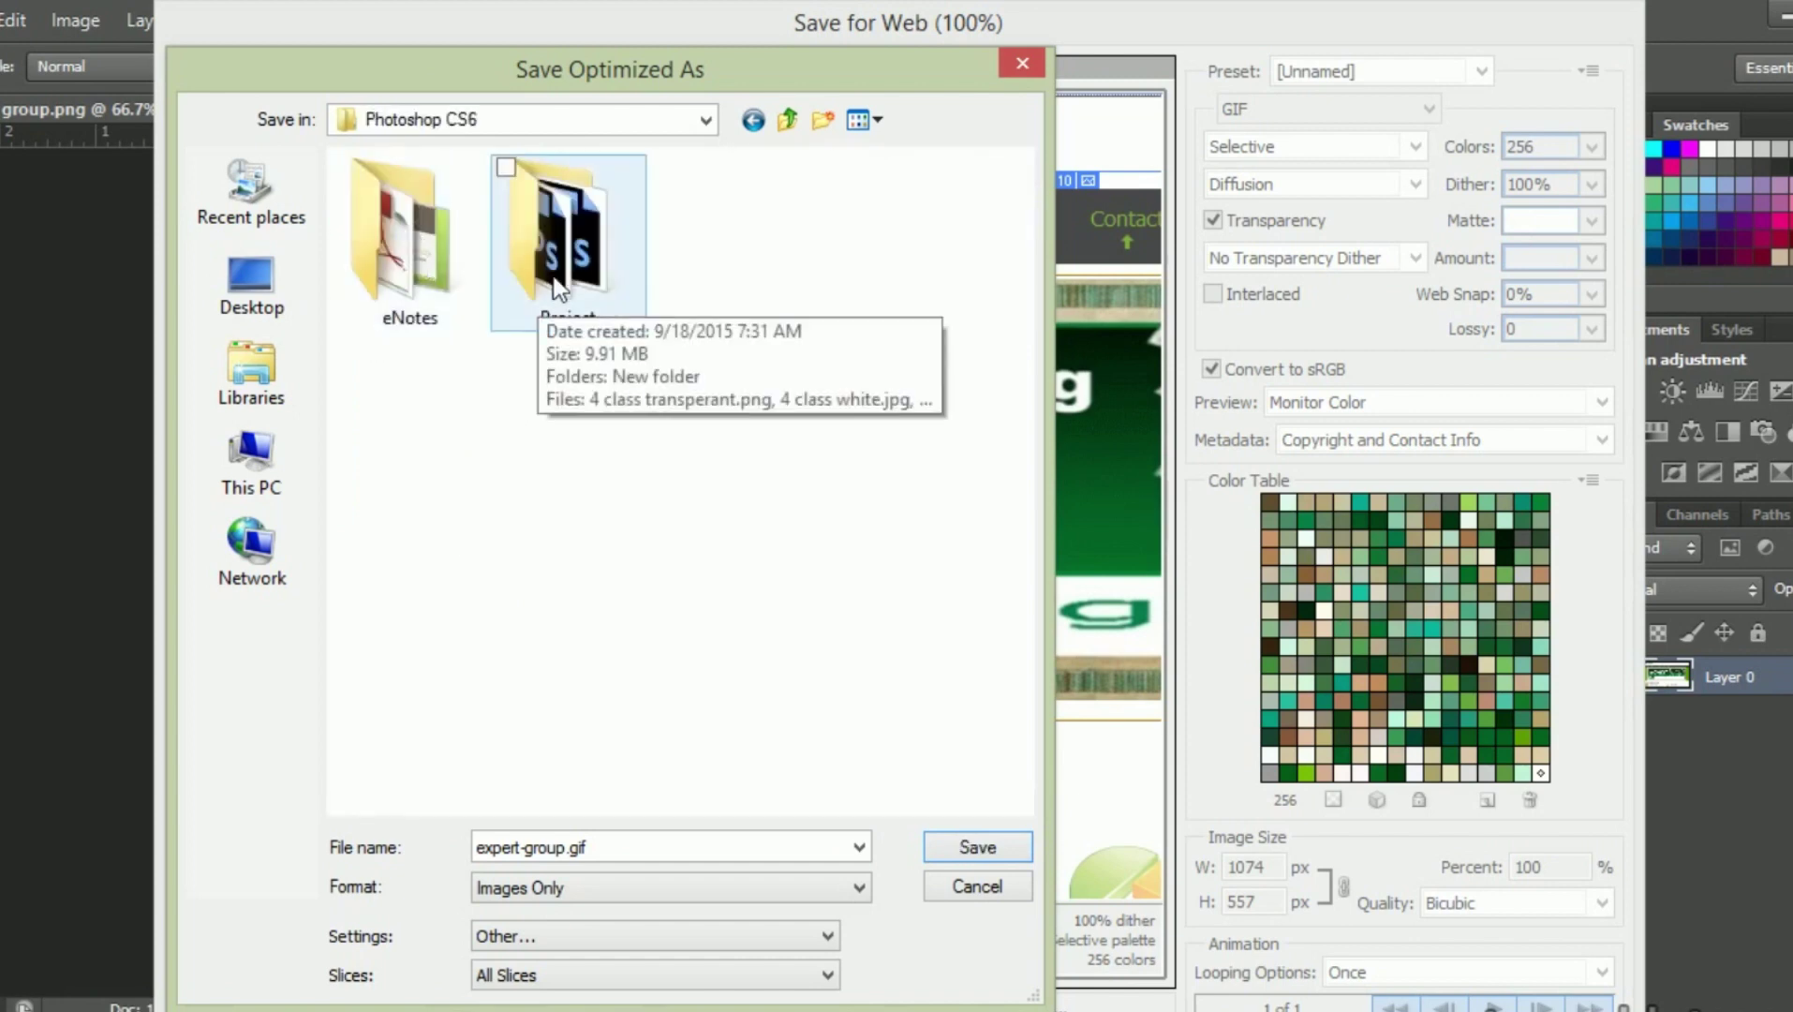
pyautogui.click(415, 282)
pyautogui.doubleClick(415, 282)
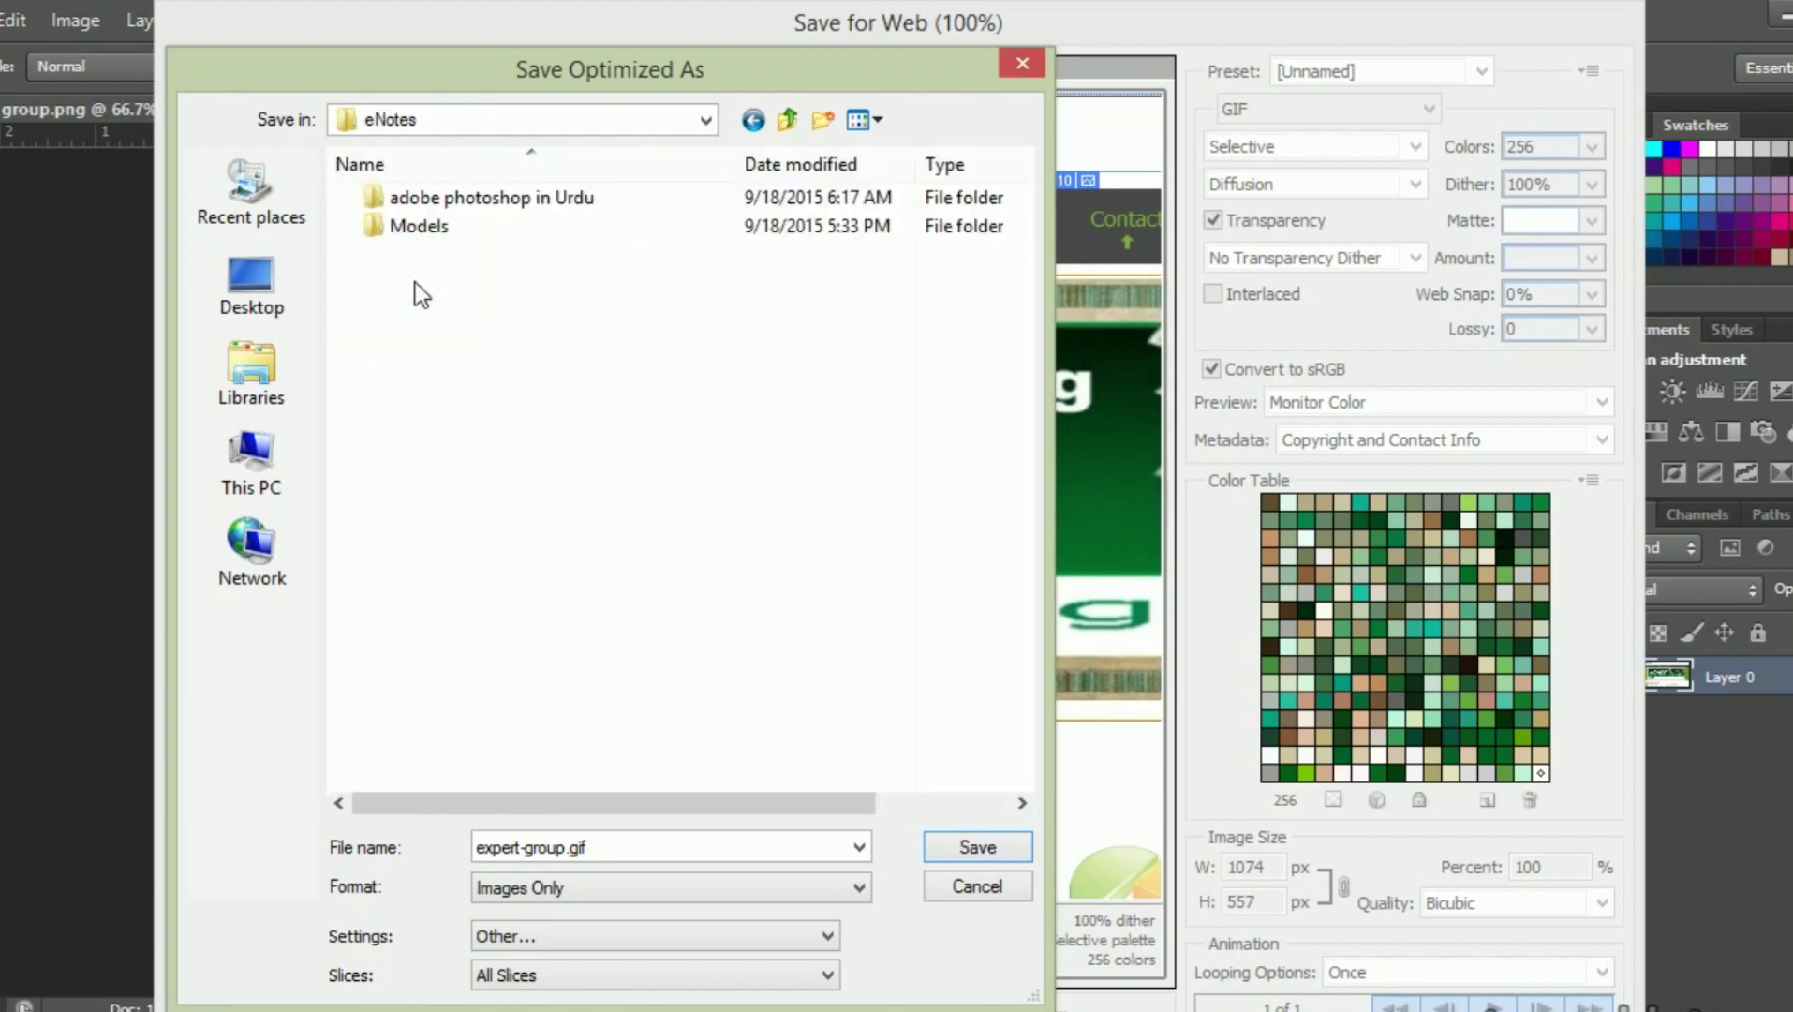
# - Create a Slices folder in eNotes and save the slices as Images Only
pyautogui.click(820, 120)
pyautogui.write('Sl')
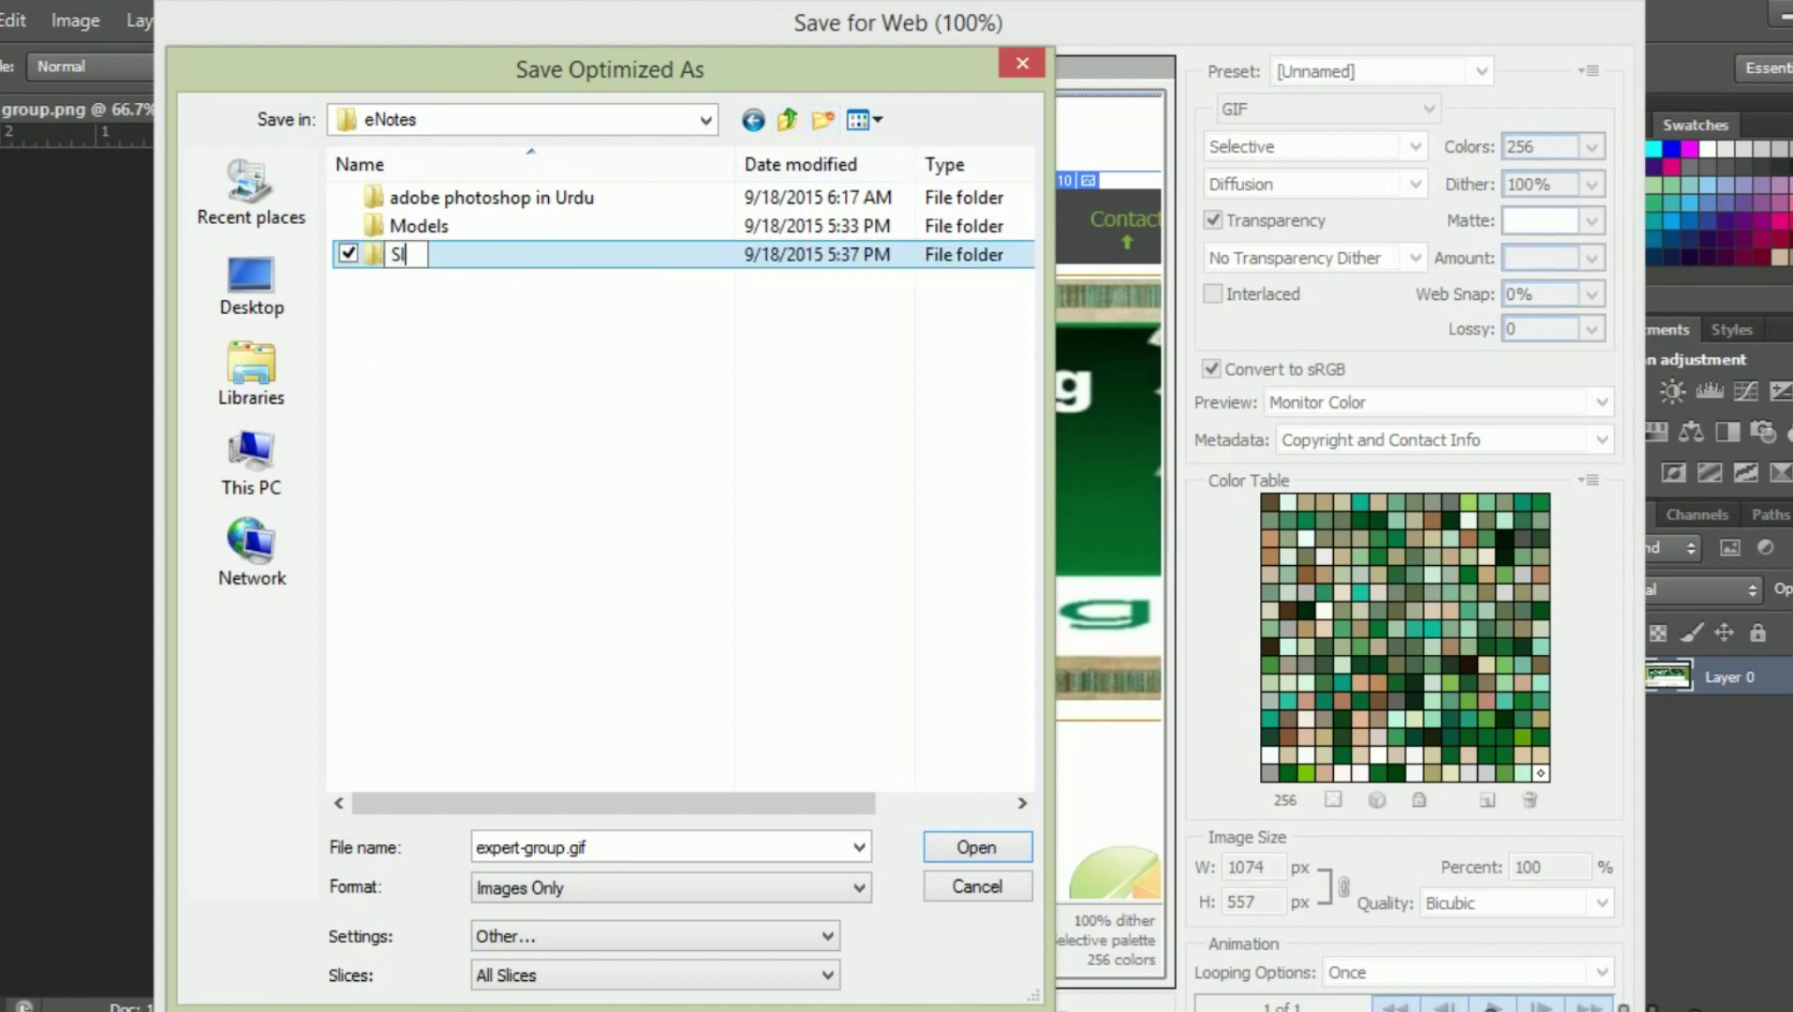
pyautogui.write('ices')
pyautogui.click(953, 851)
pyautogui.click(856, 893)
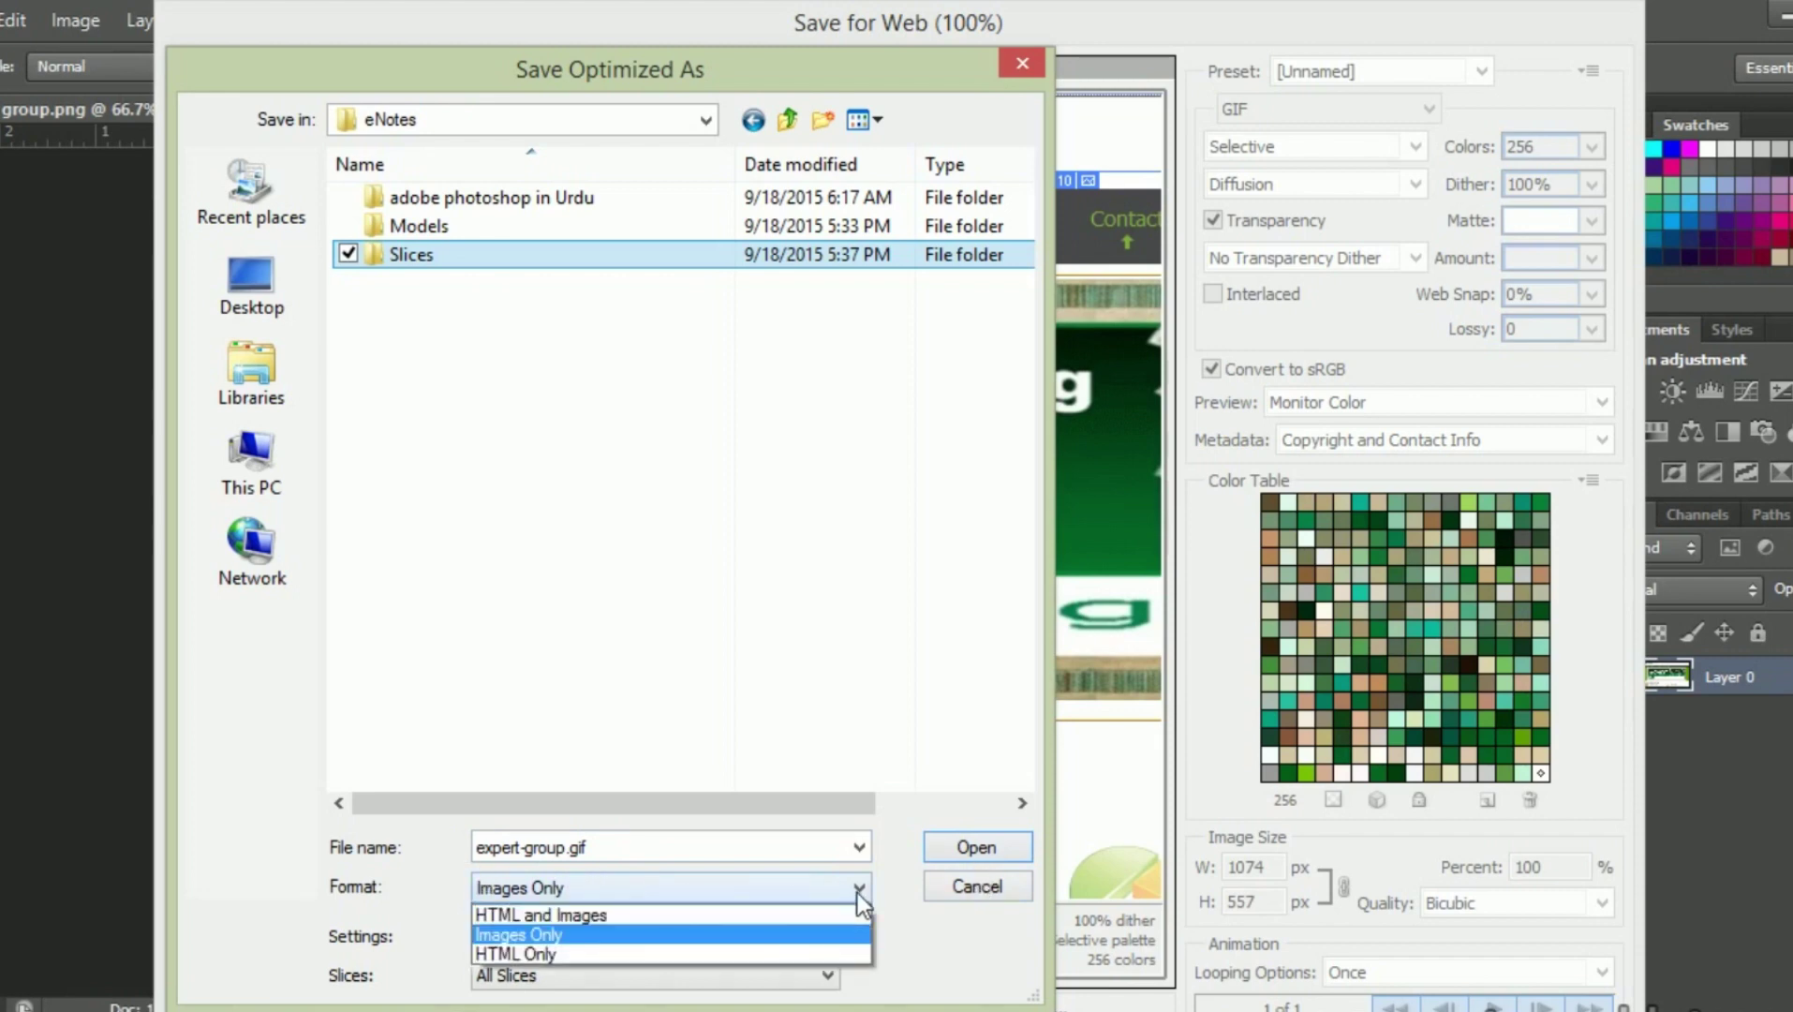
pyautogui.click(856, 892)
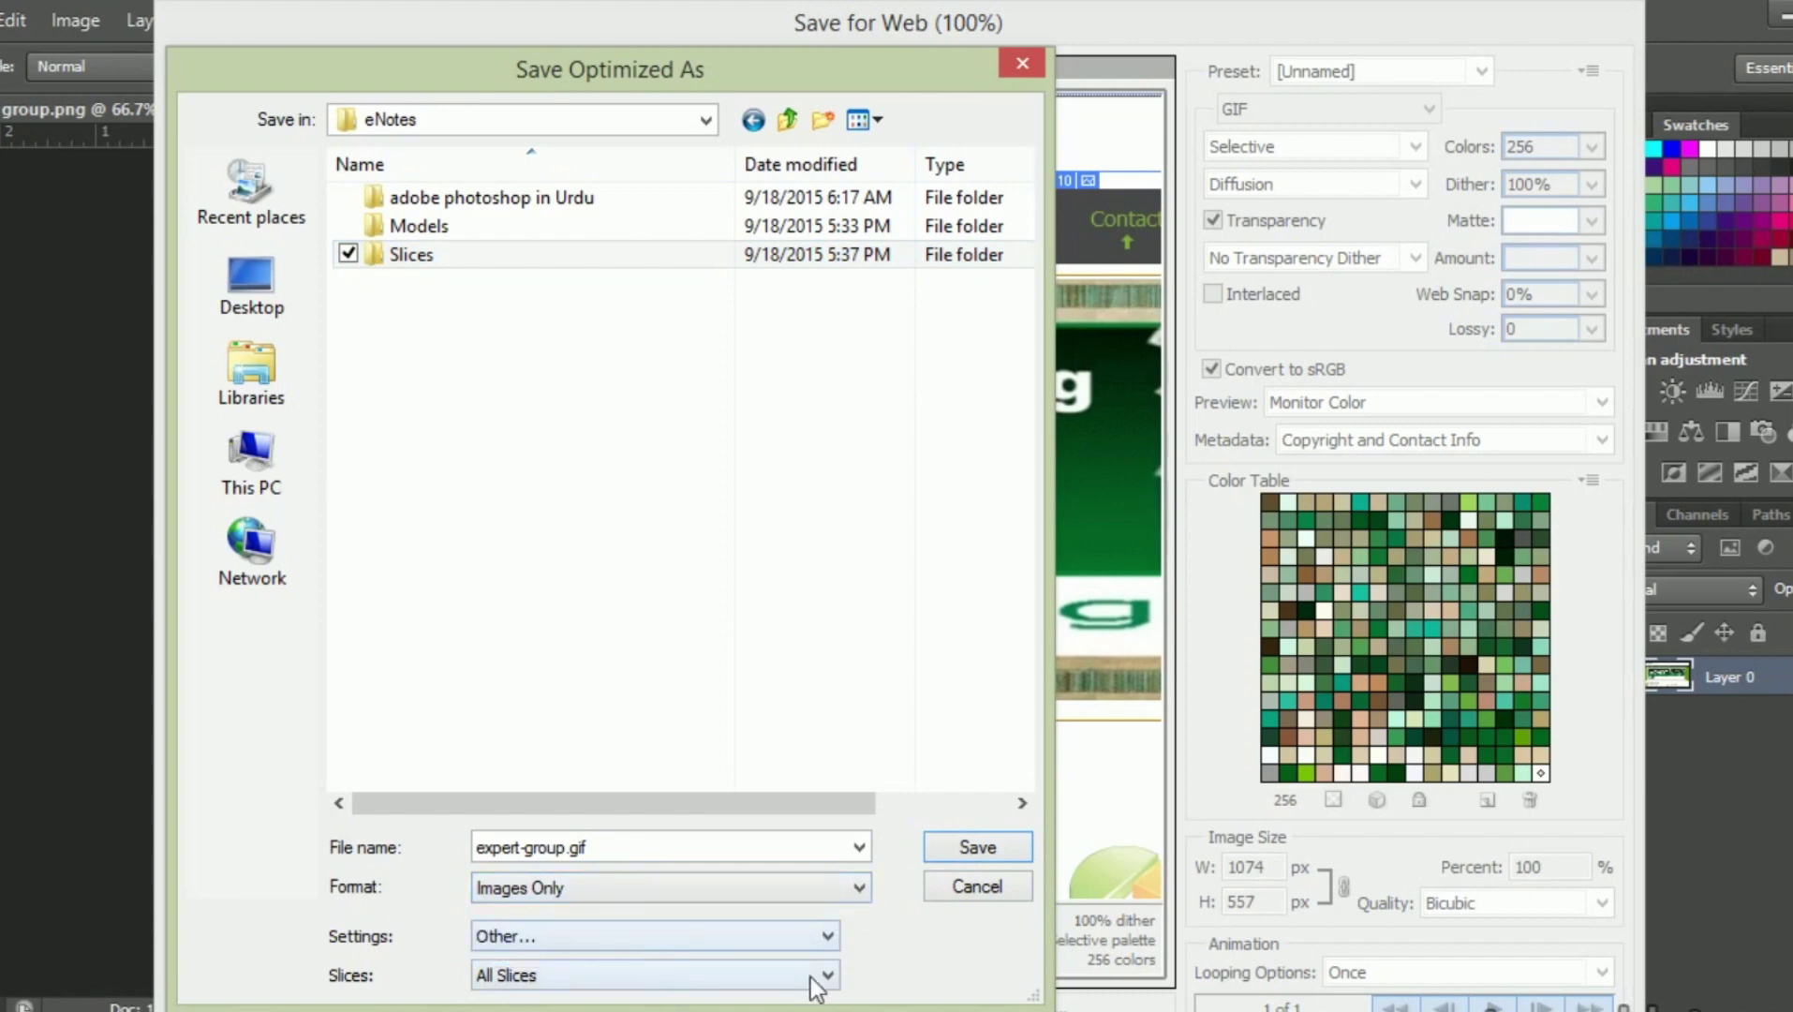
pyautogui.click(977, 846)
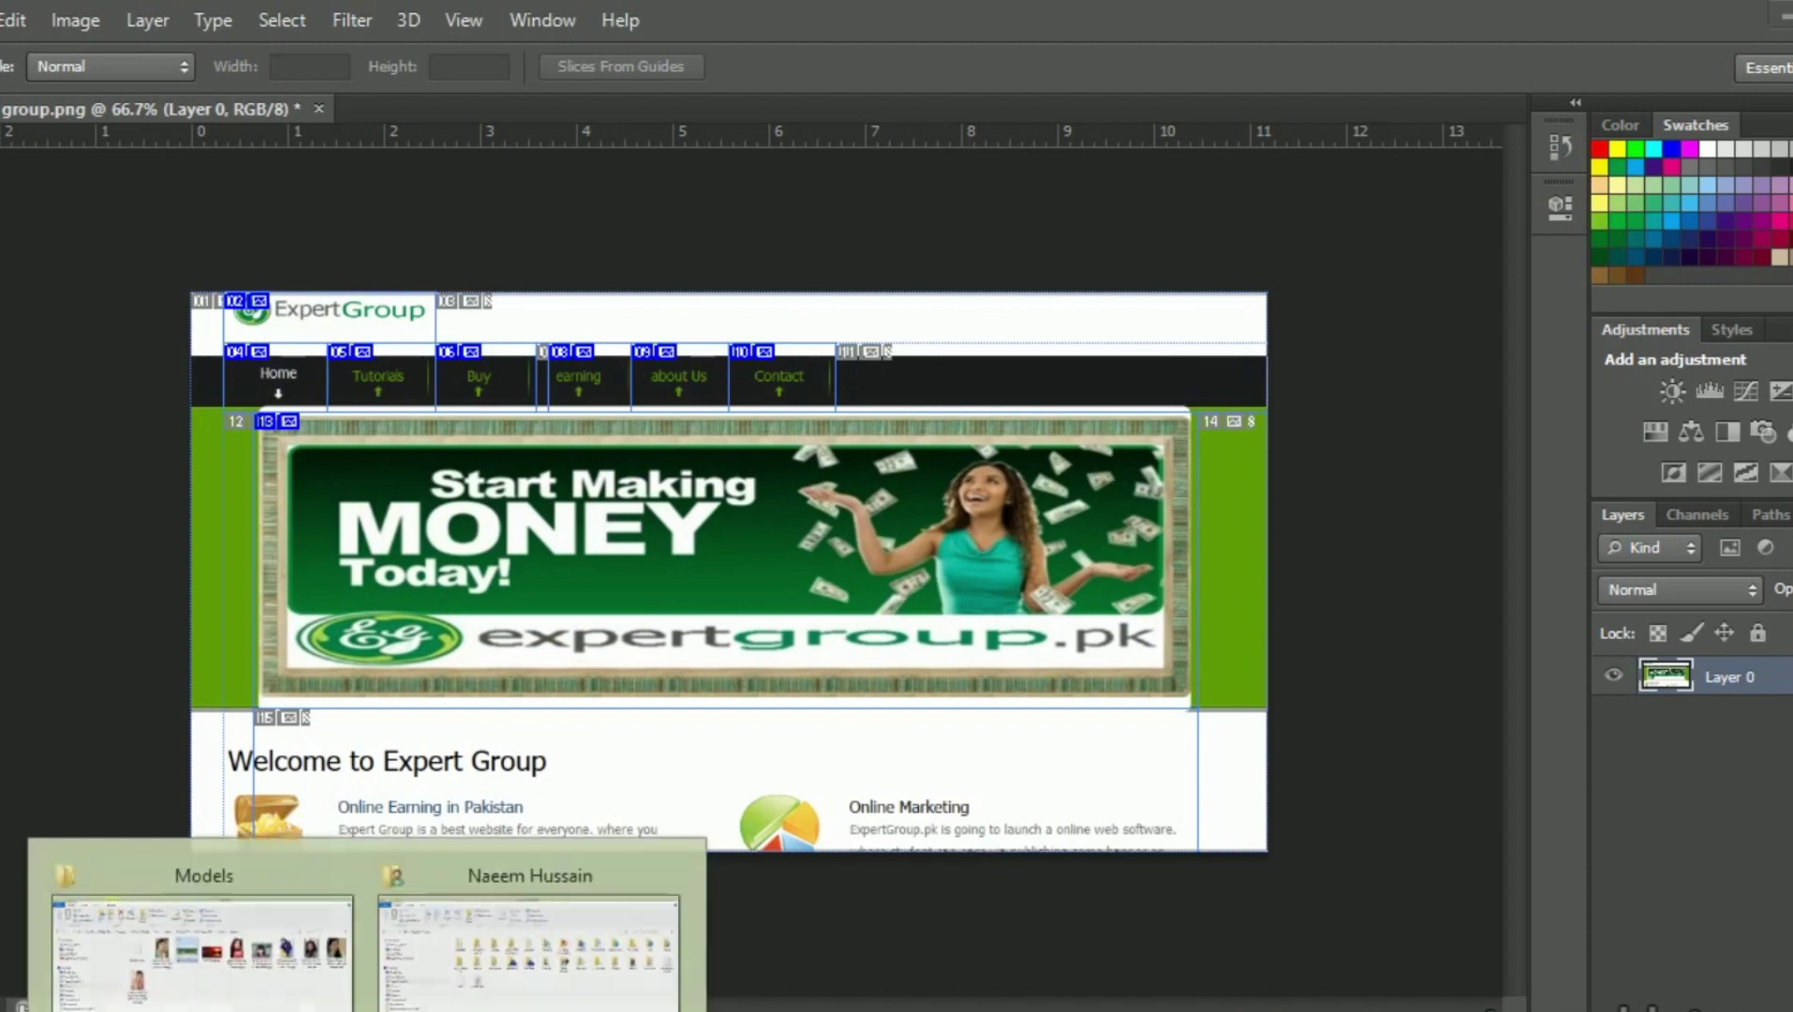
pyautogui.click(293, 996)
pyautogui.hotkey('alt', 'Up')
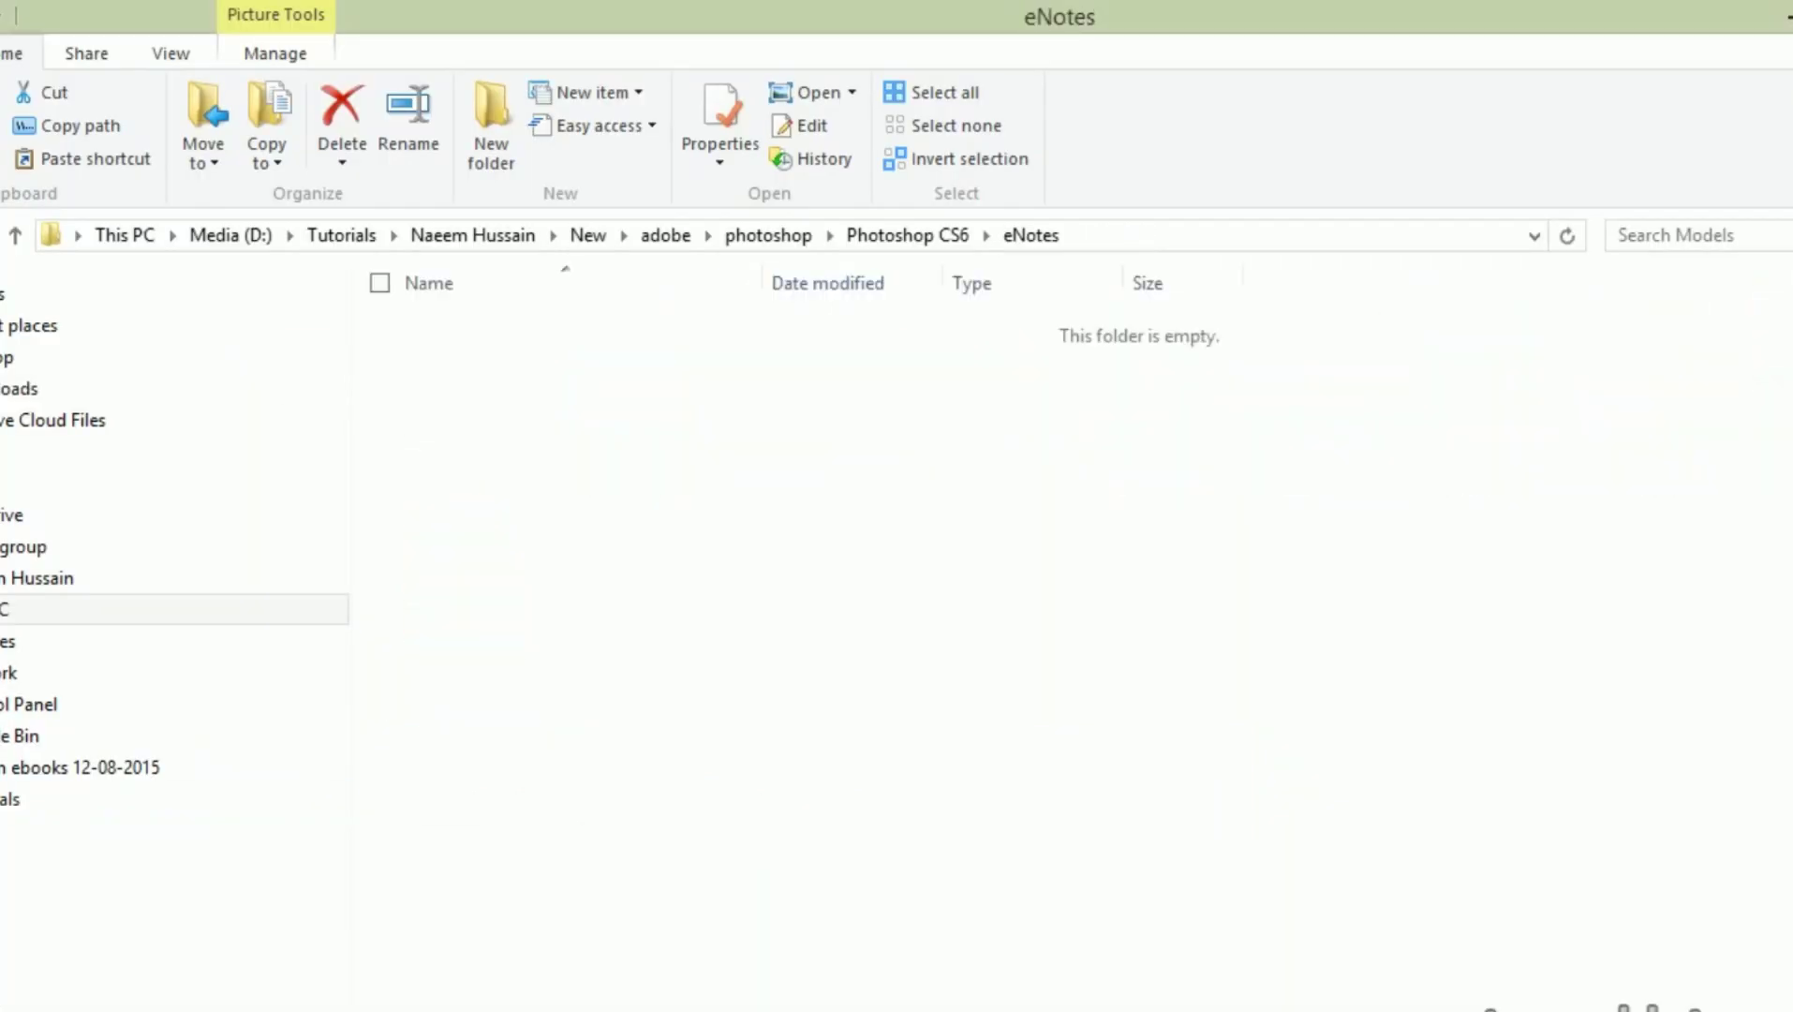
pyautogui.doubleClick(498, 421)
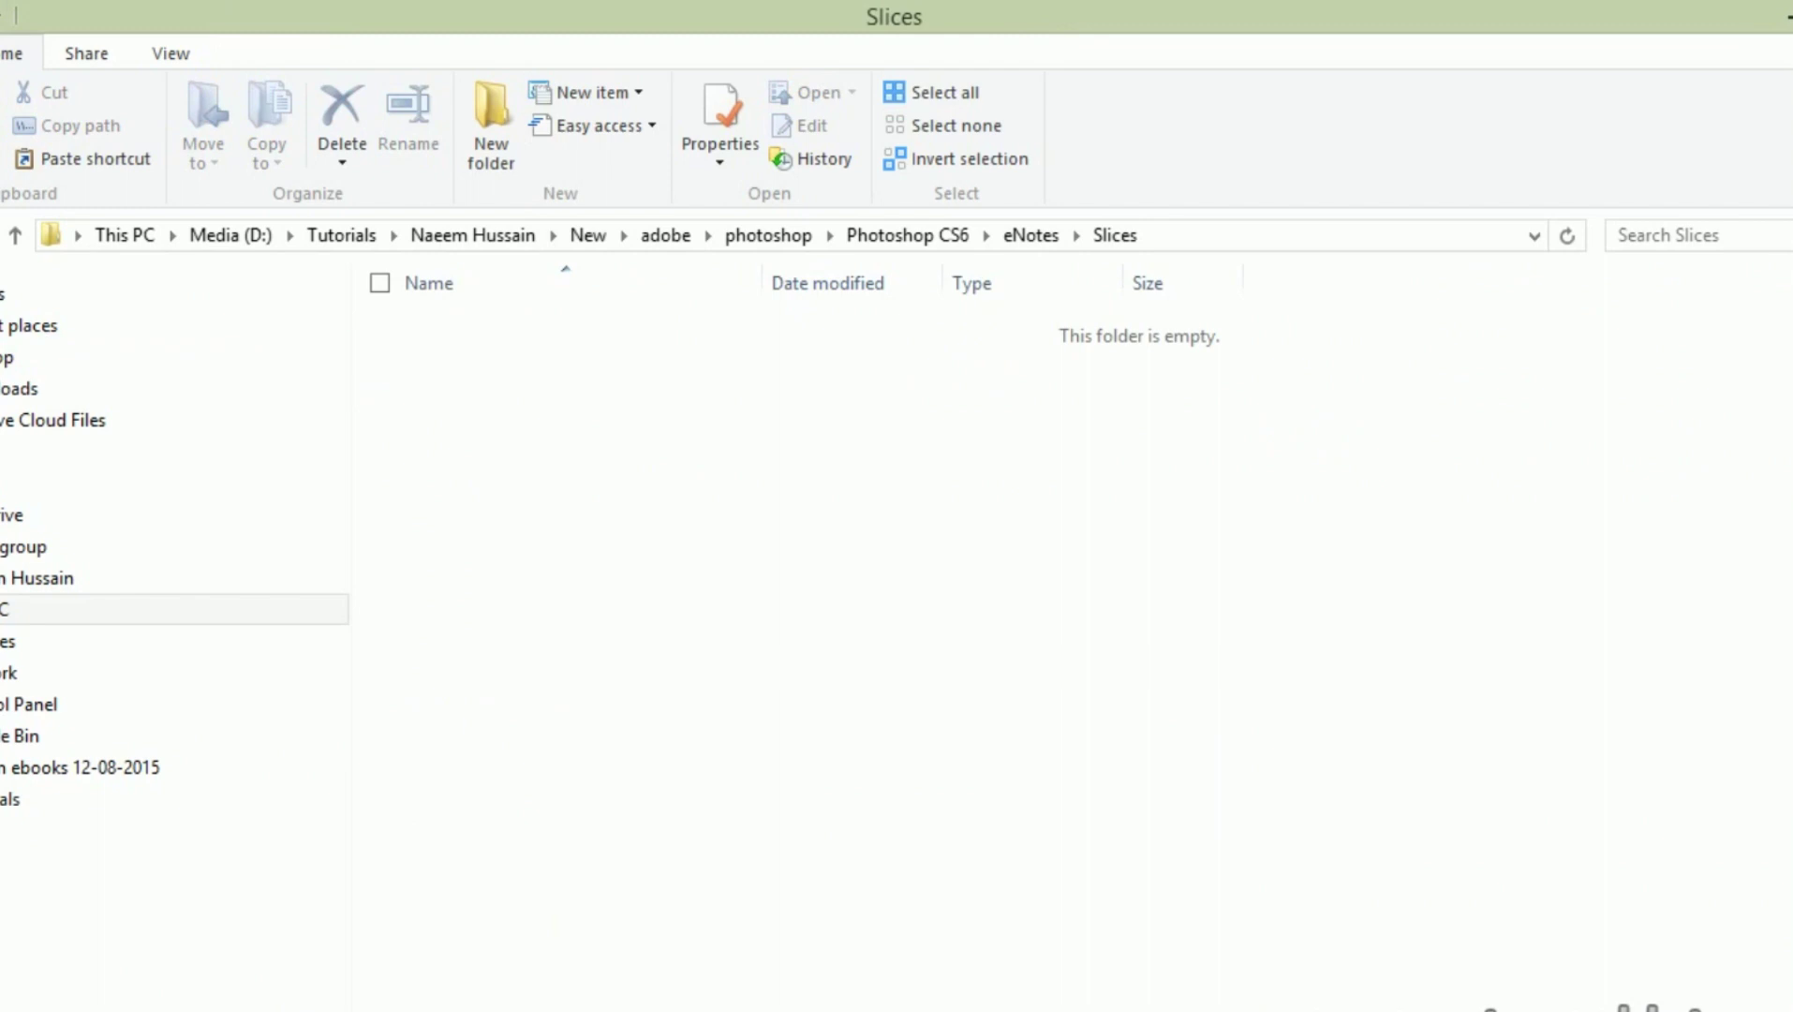
pyautogui.hotkey('alt', 'Up')
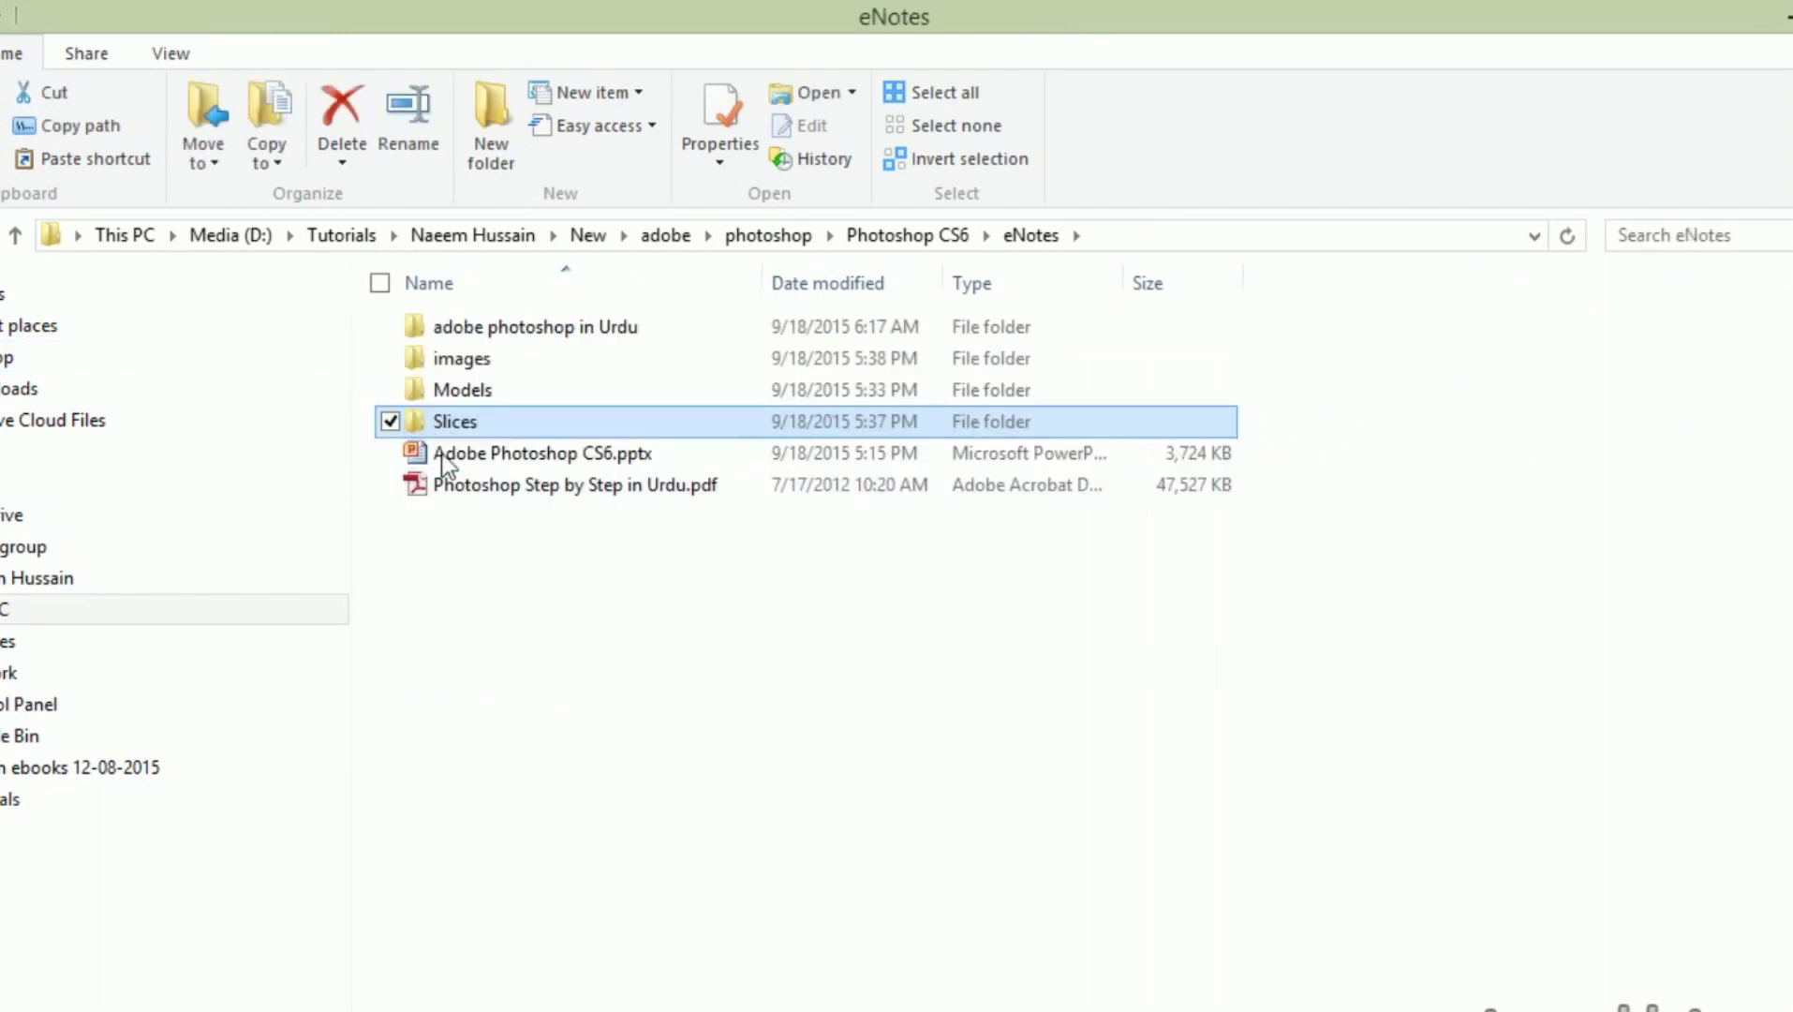
pyautogui.hotkey('alt', 'Tab')
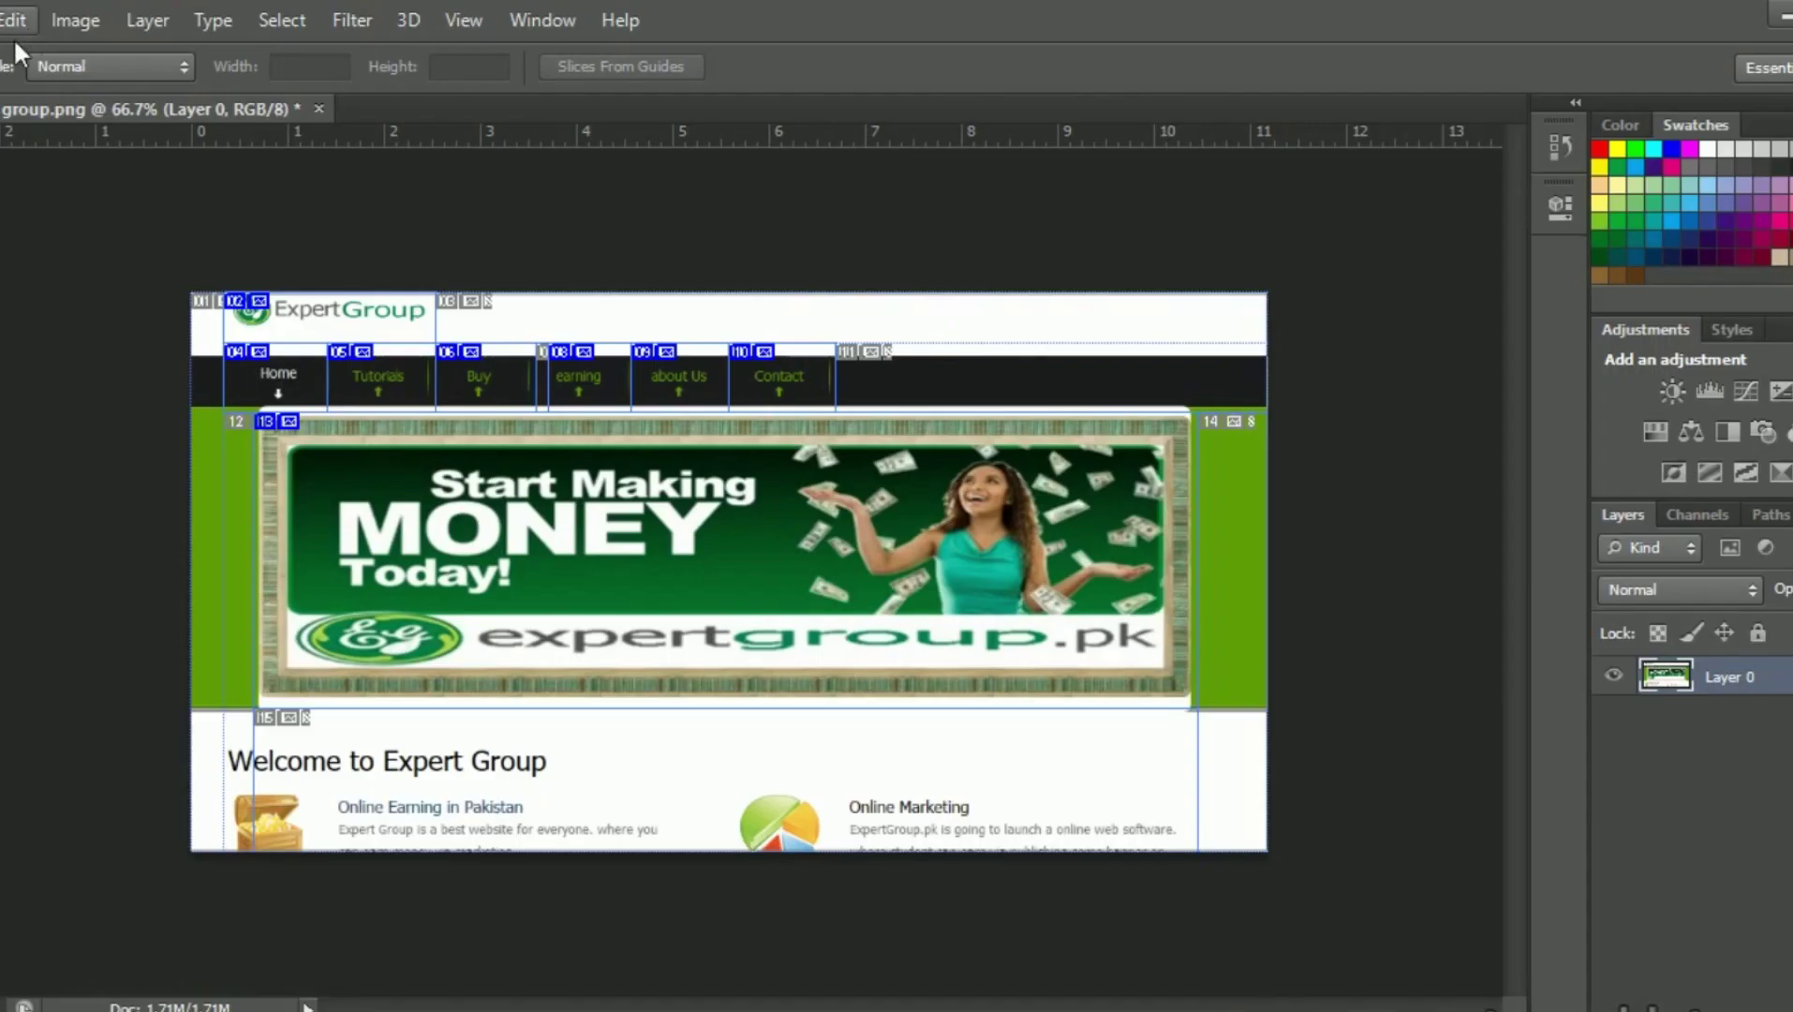
pyautogui.hotkey('alt', 'f')
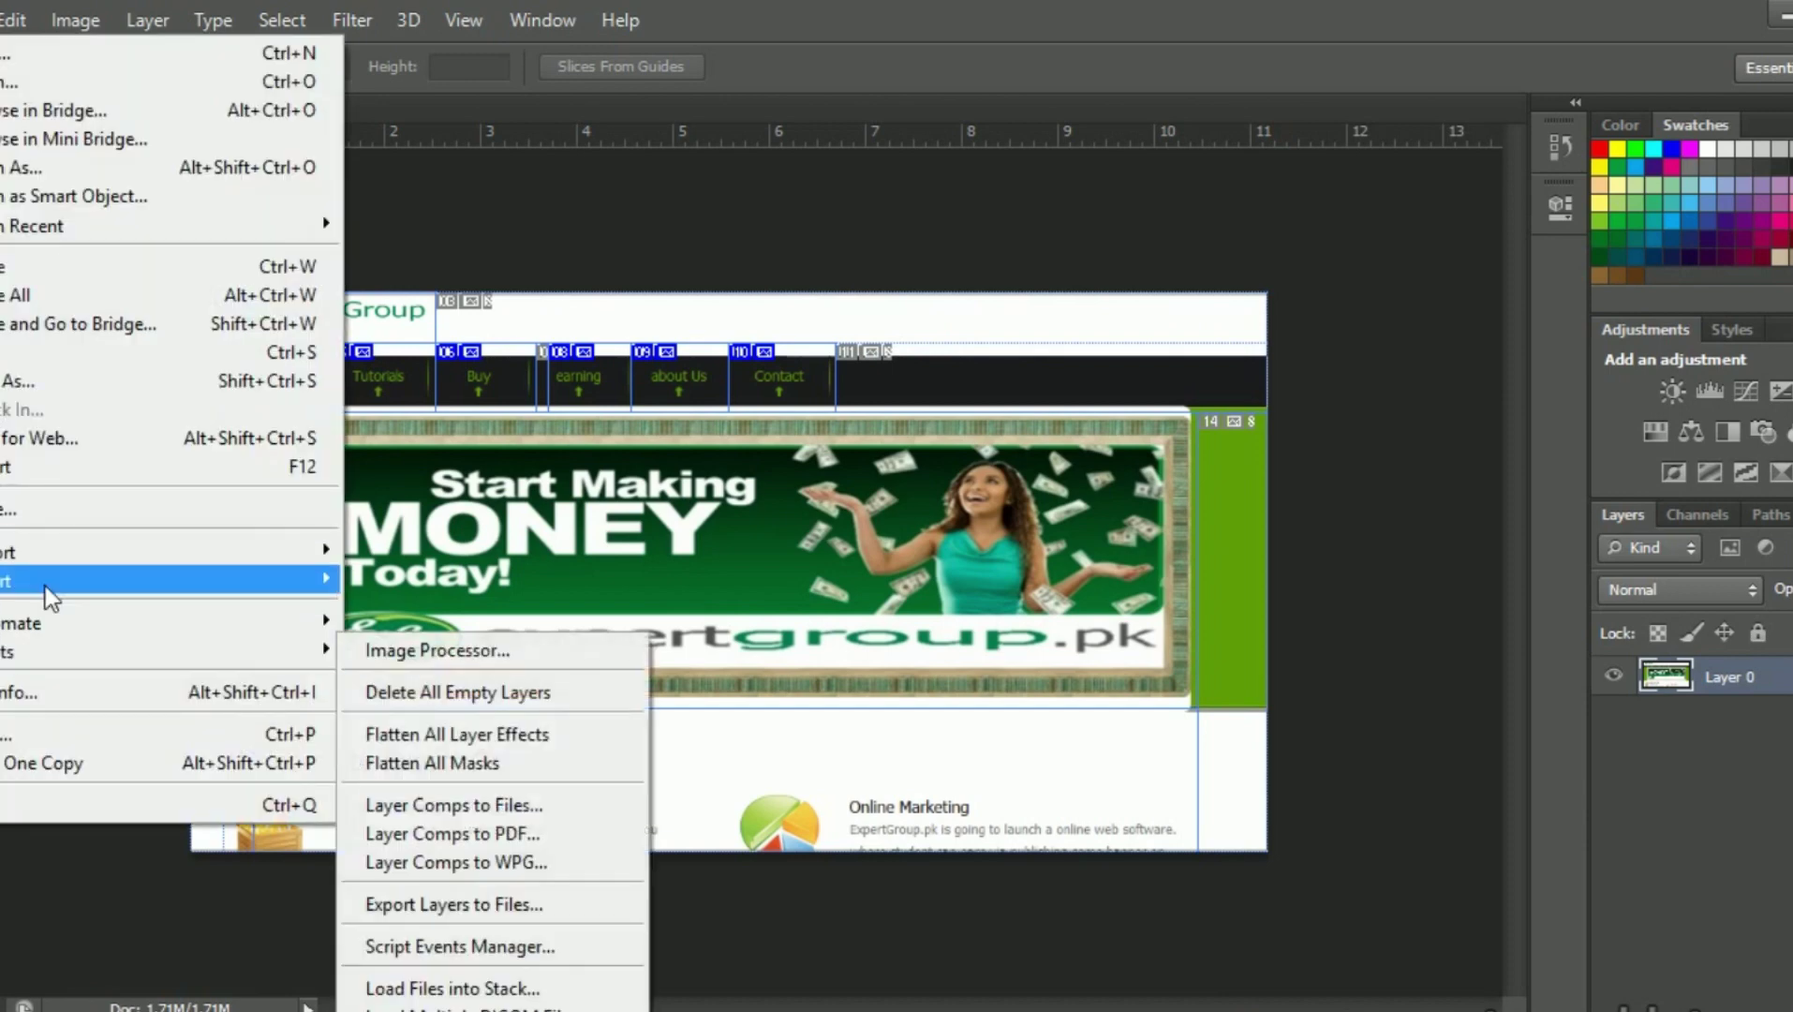
pyautogui.click(62, 444)
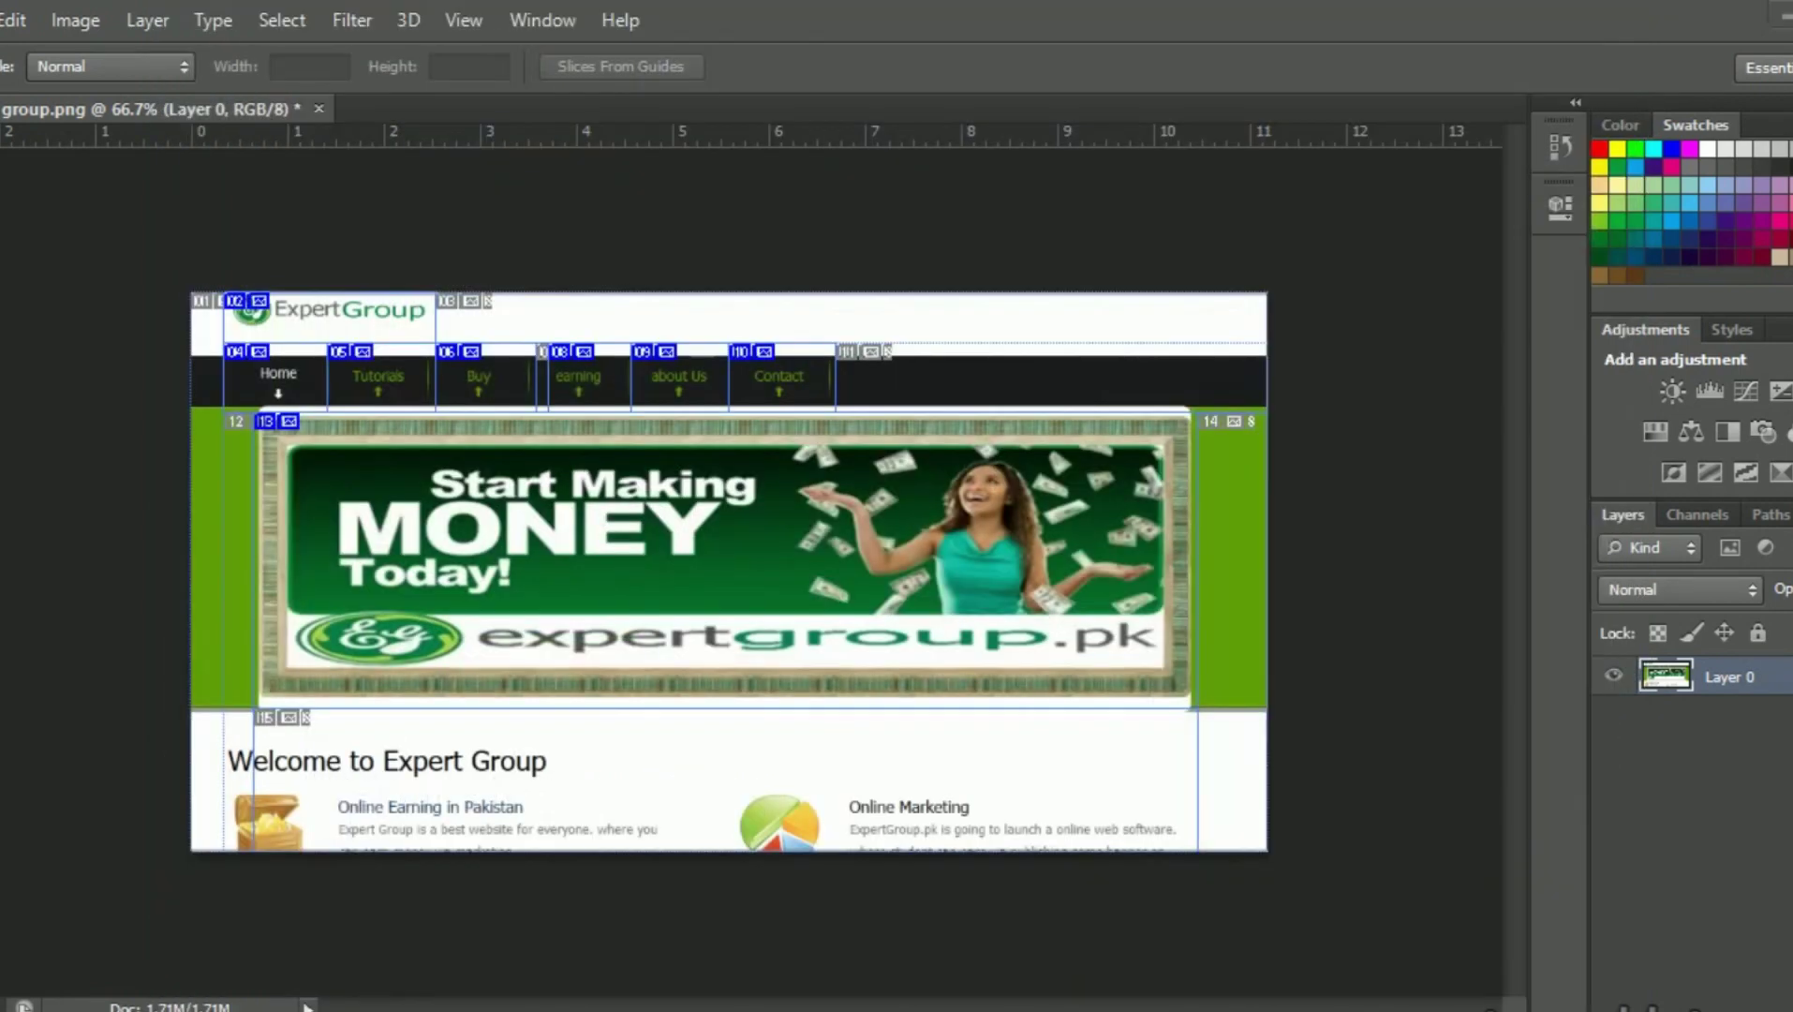
pyautogui.click(255, 993)
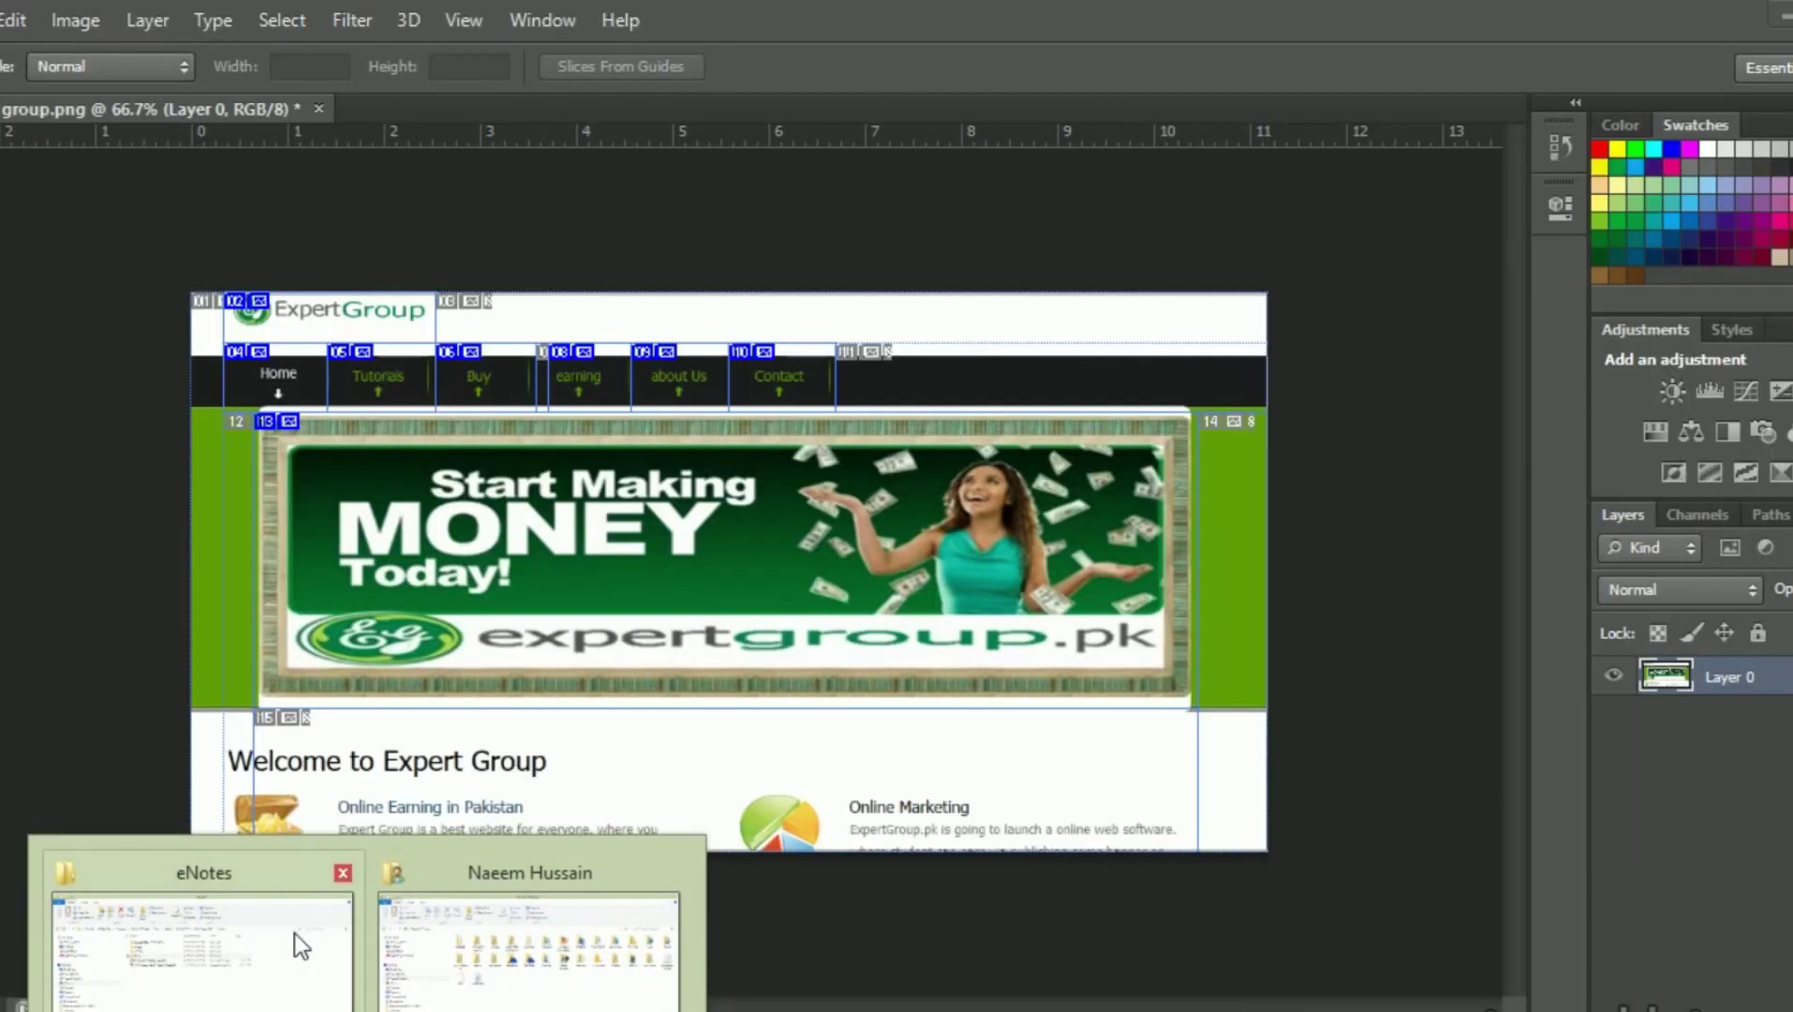
pyautogui.click(286, 941)
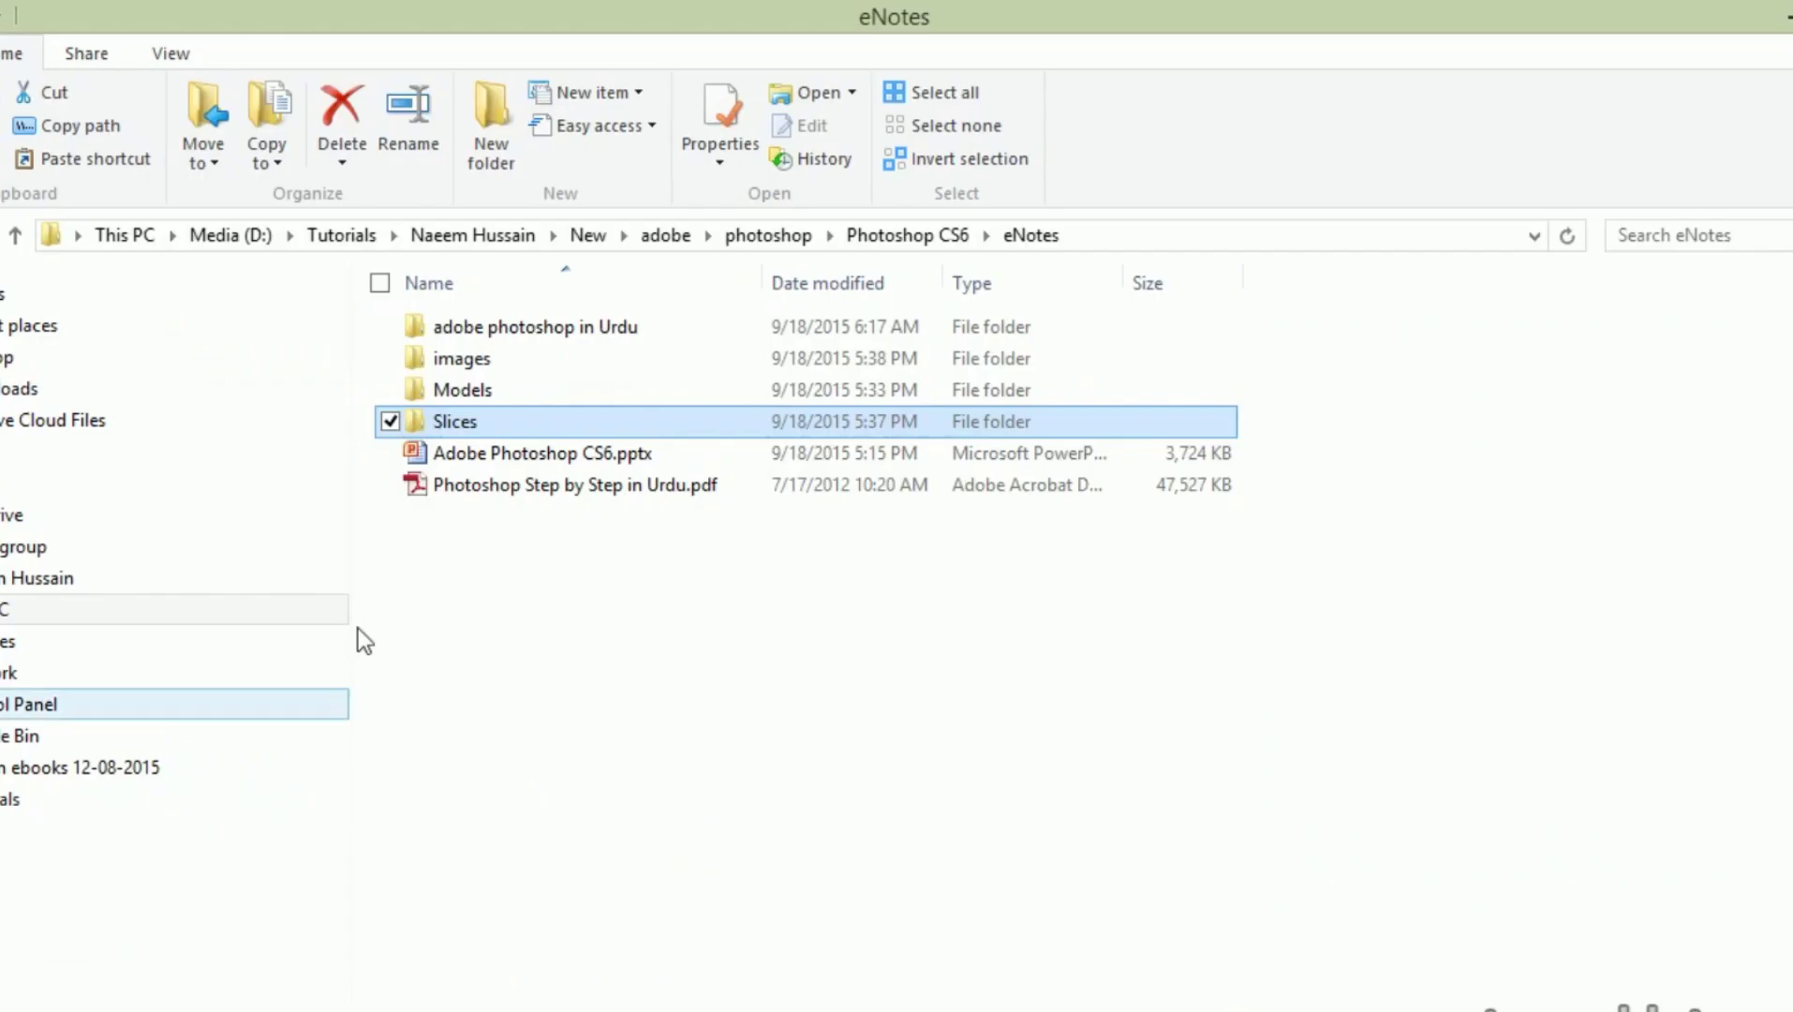
pyautogui.doubleClick(430, 423)
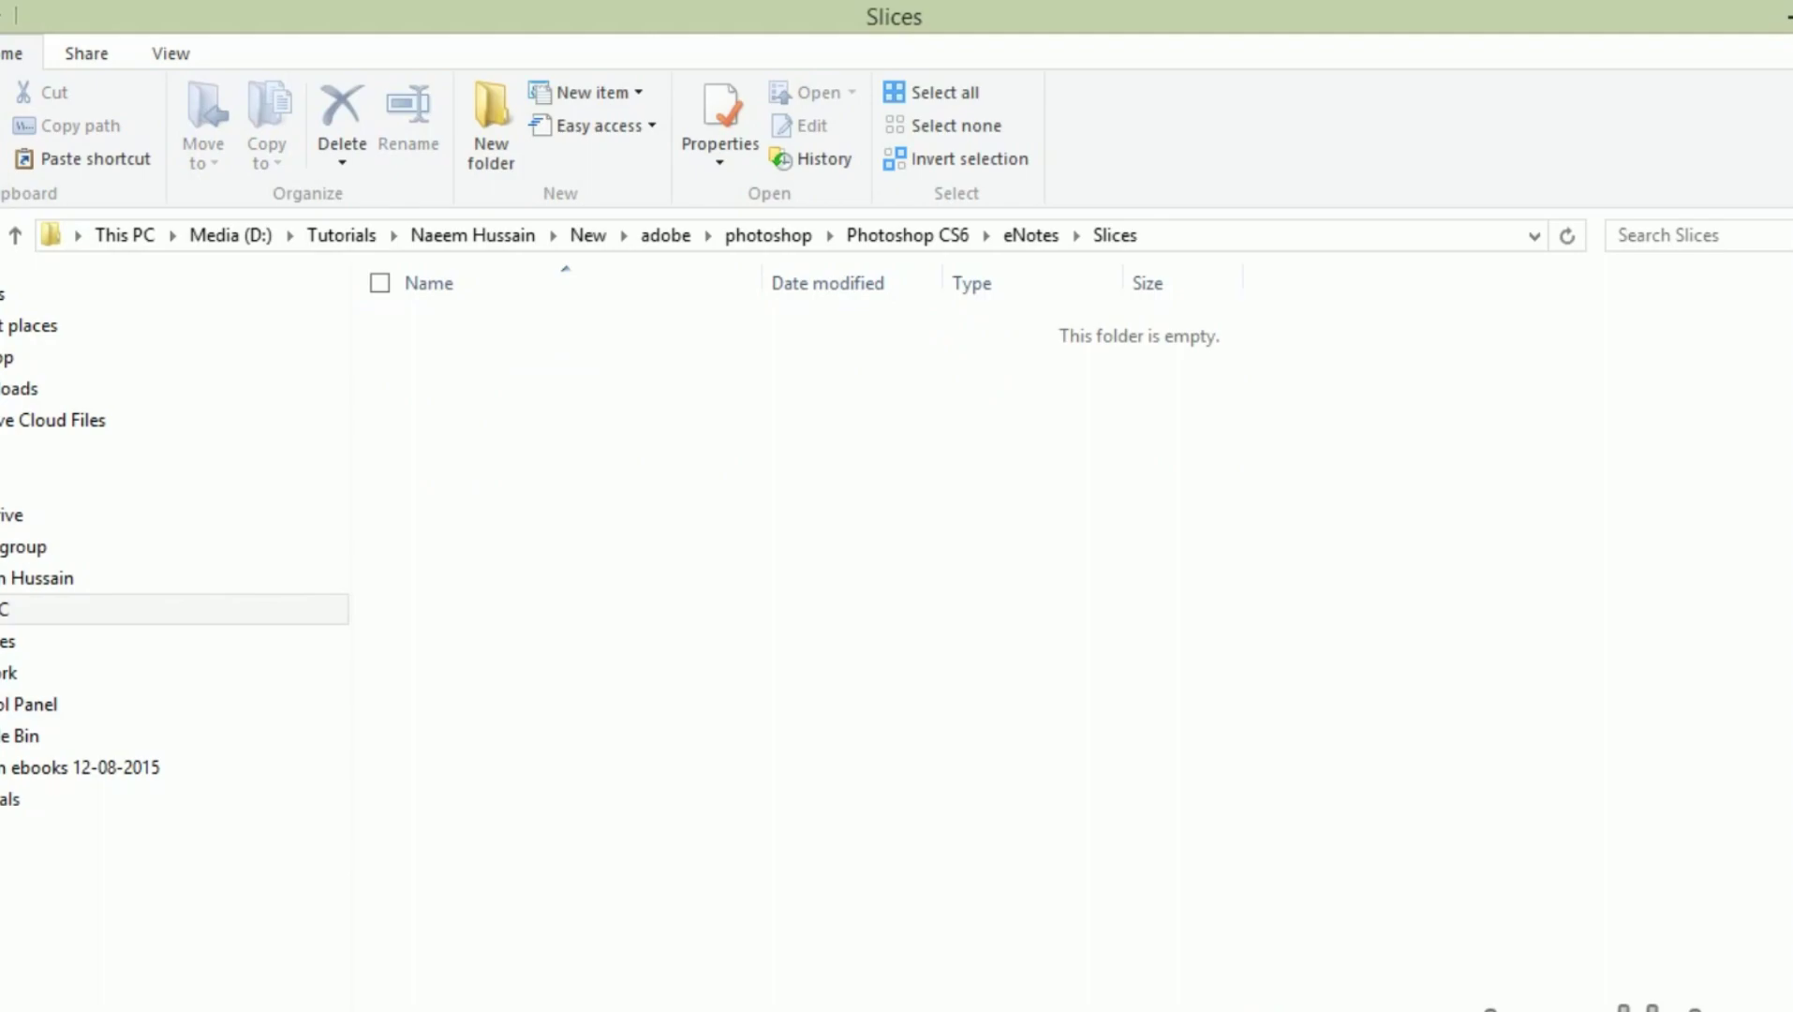
pyautogui.hotkey('alt', 'Tab')
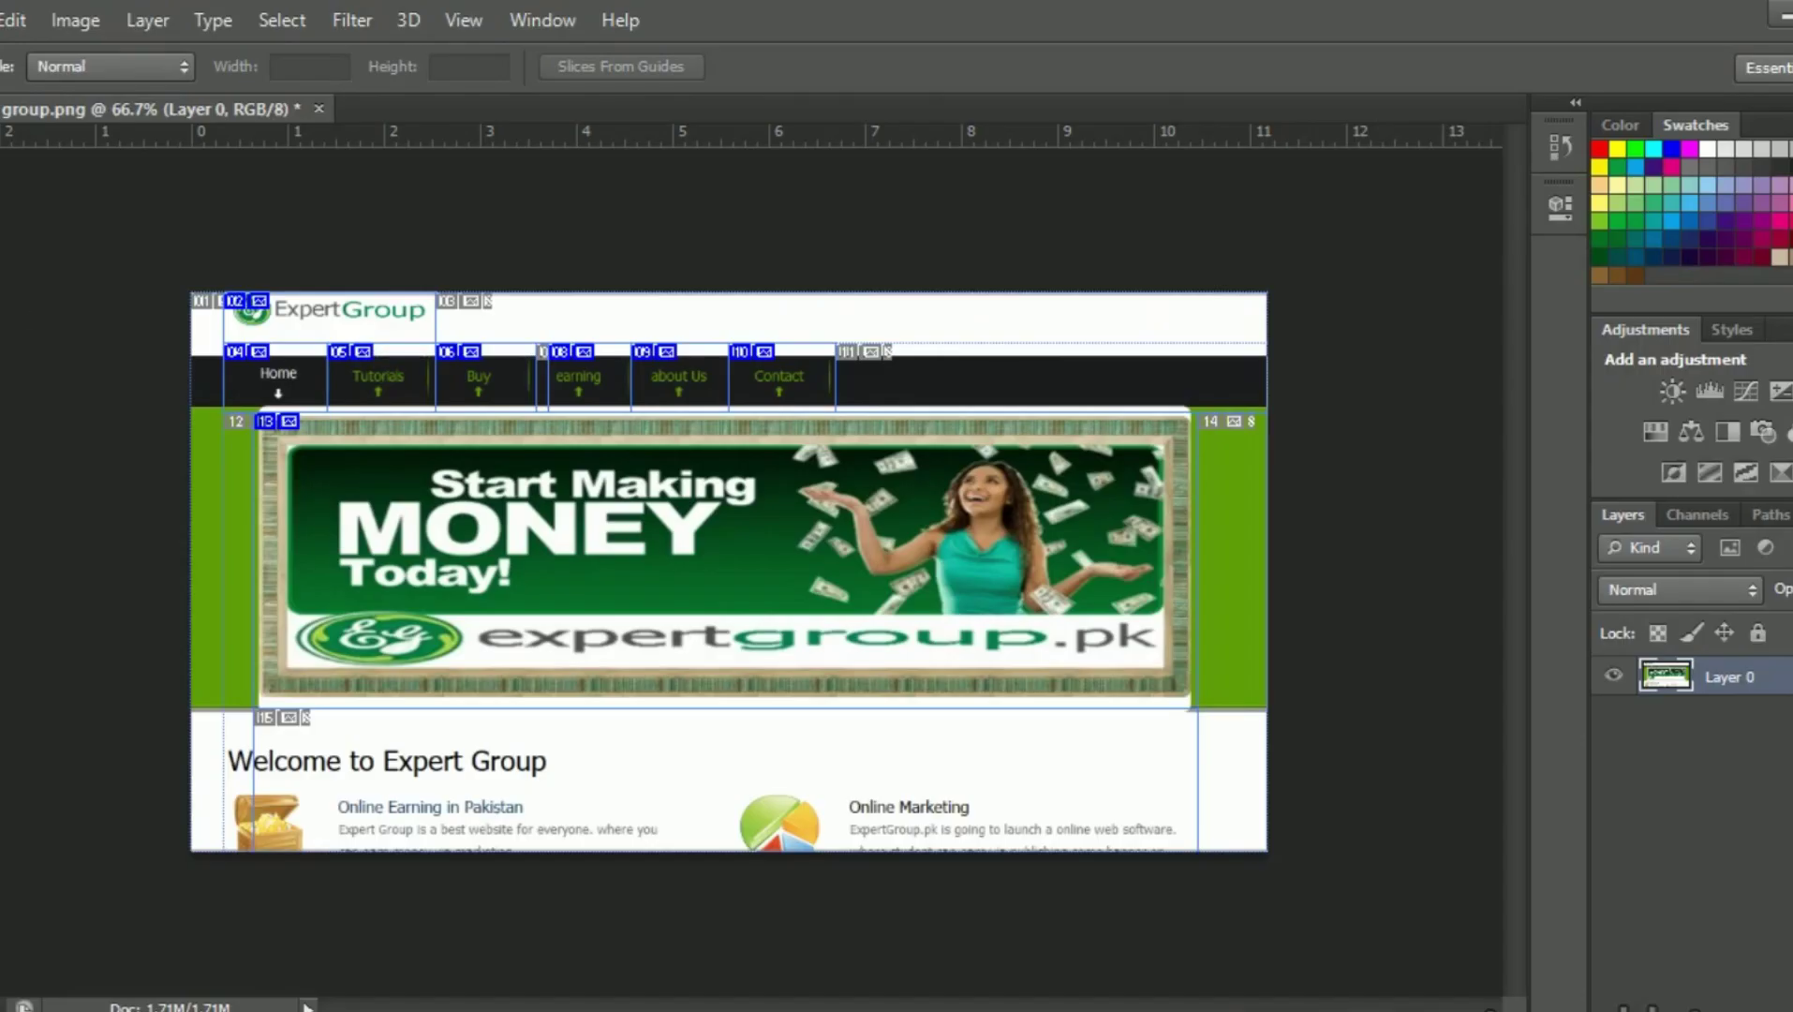
# - Export the sliced page via Save for Web as expert-group.gif into the Slices folder
pyautogui.hotkey('alt', 'f')
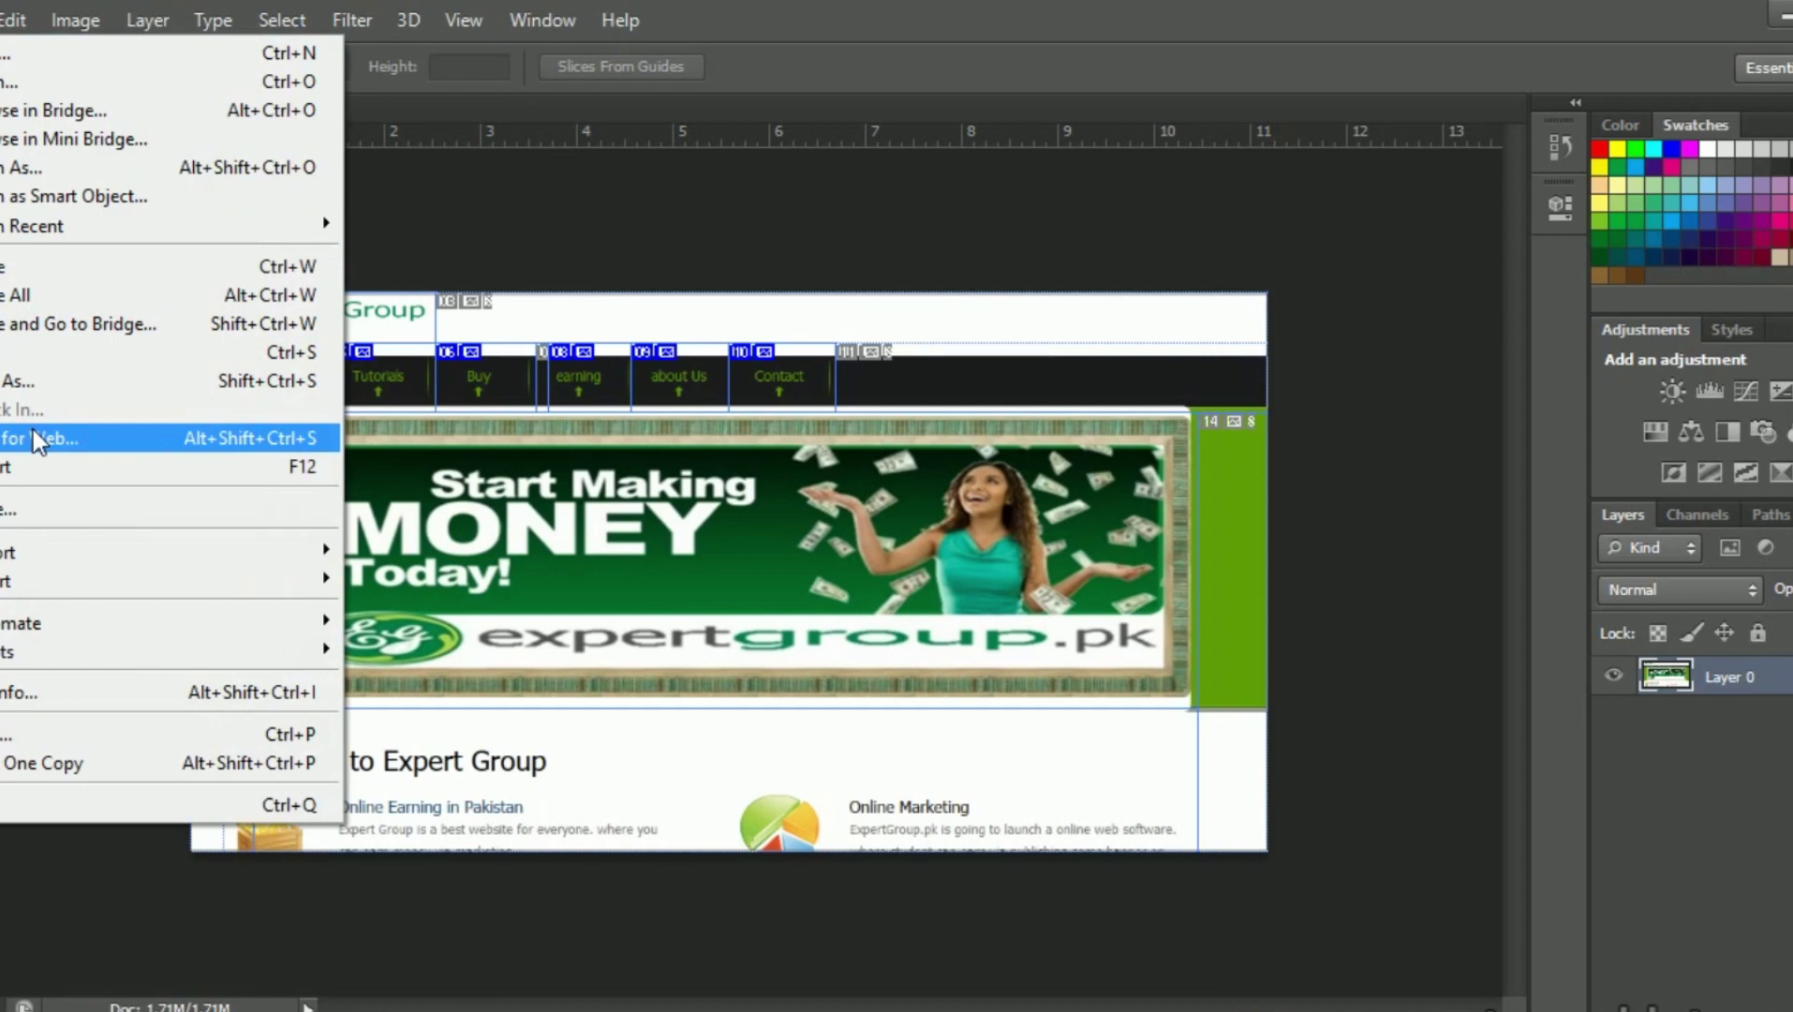
pyautogui.click(32, 429)
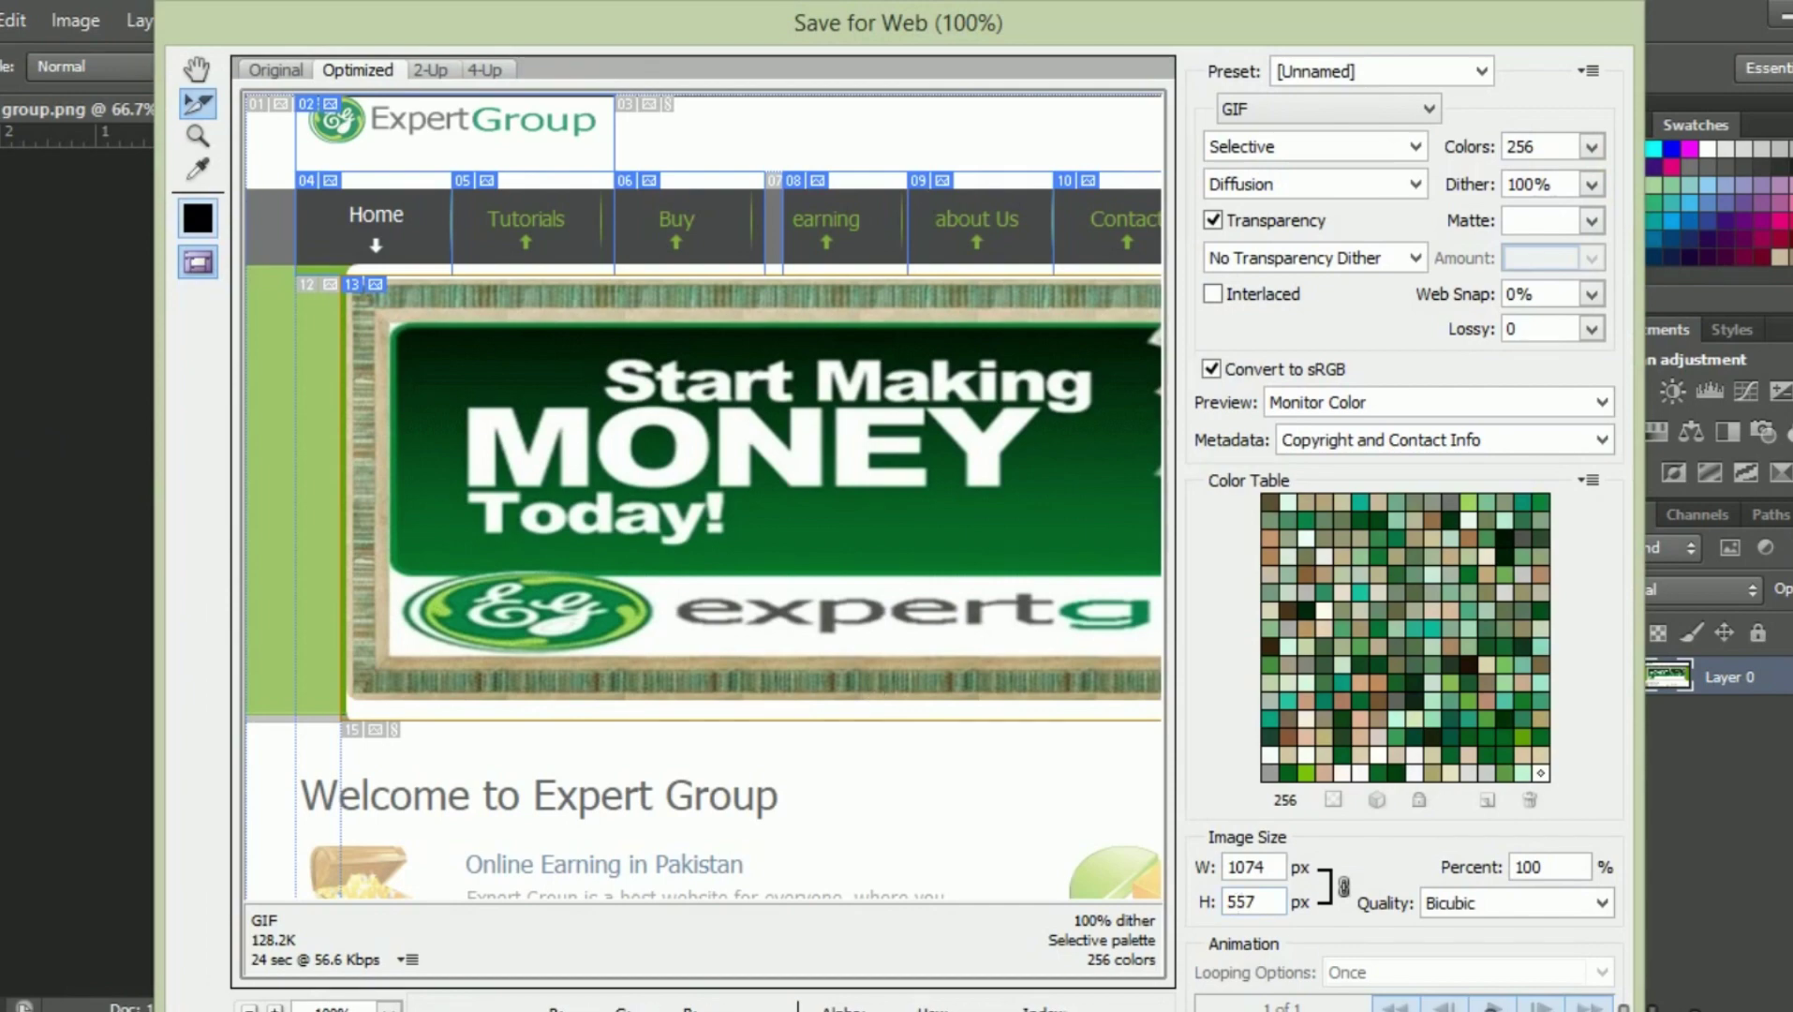
pyautogui.press('Return')
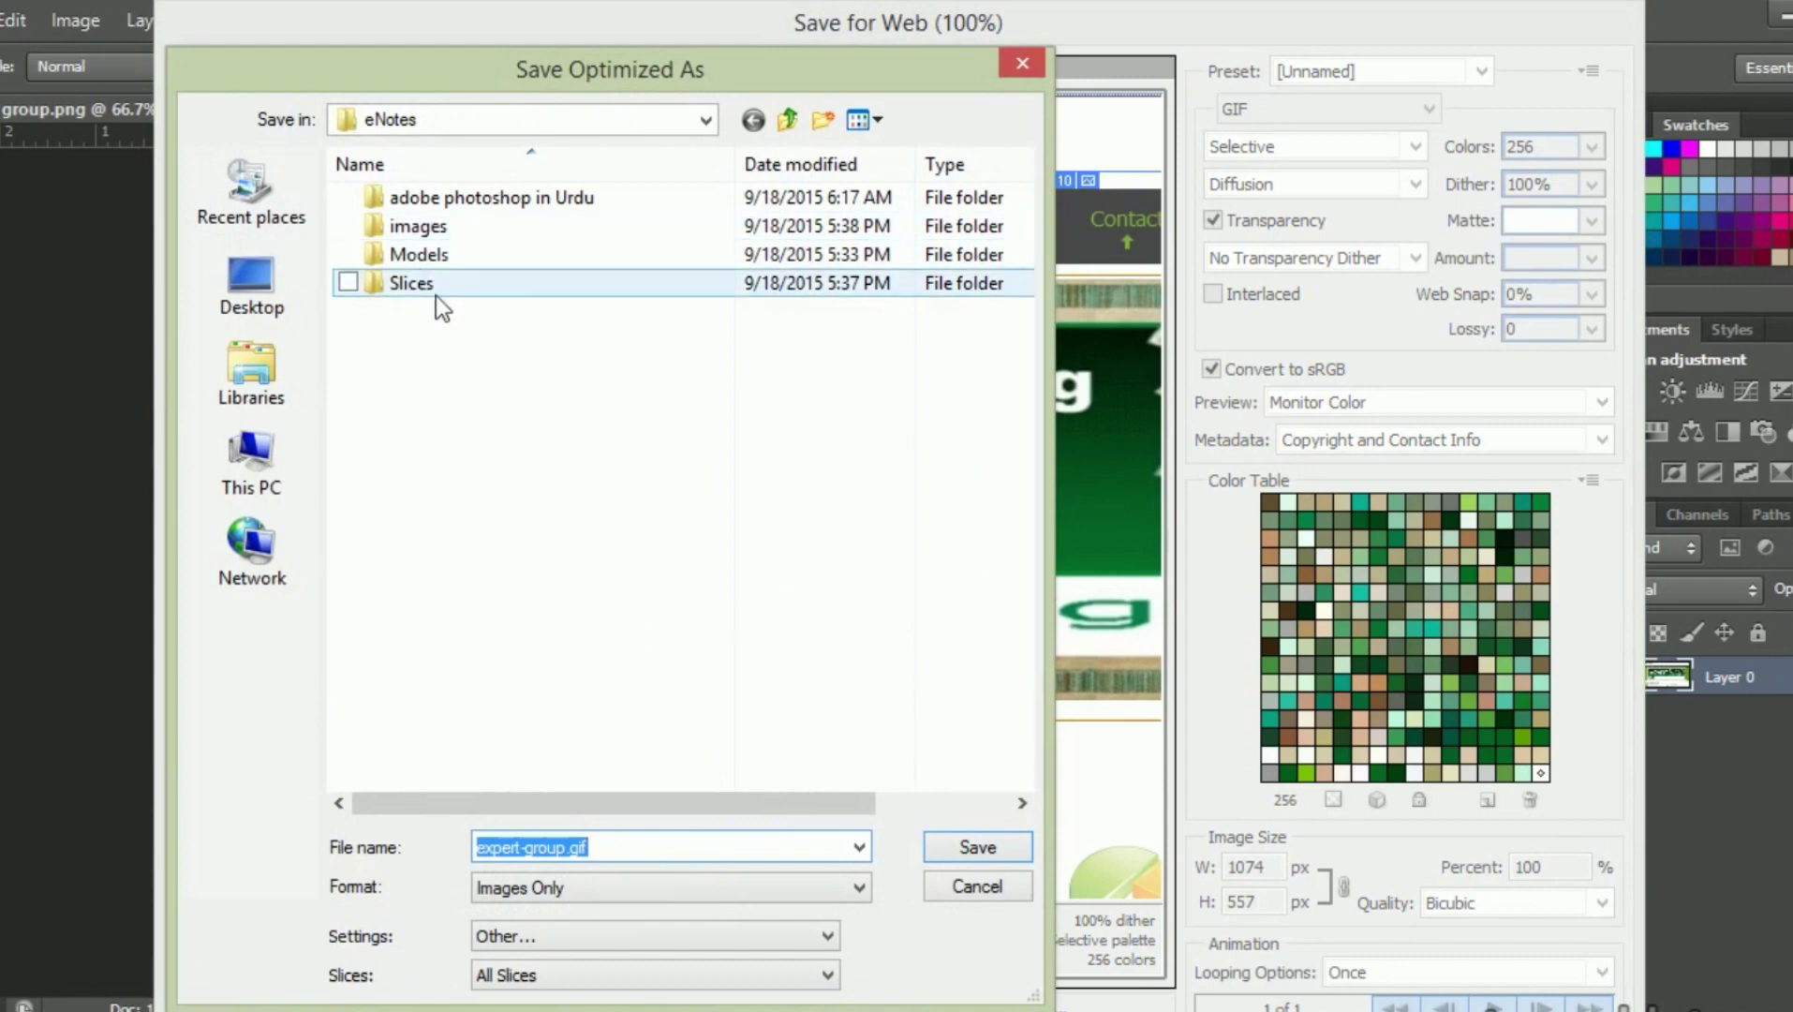
pyautogui.doubleClick(425, 292)
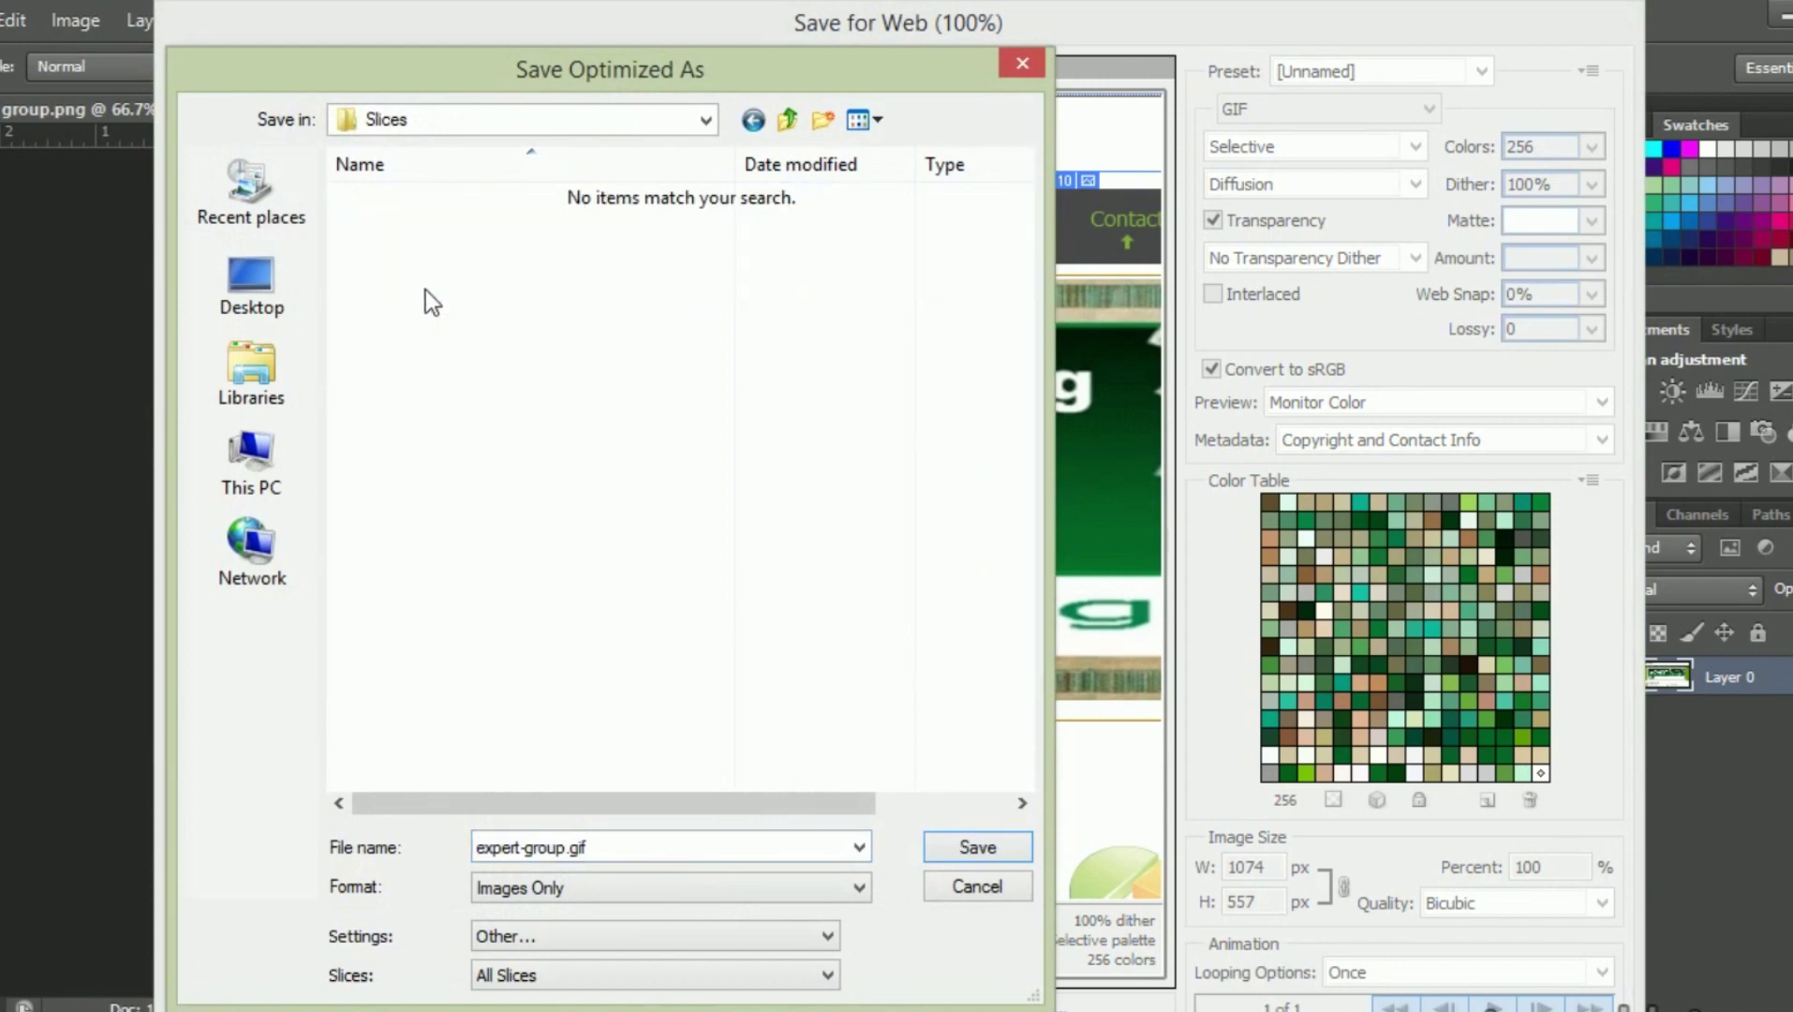
pyautogui.click(962, 849)
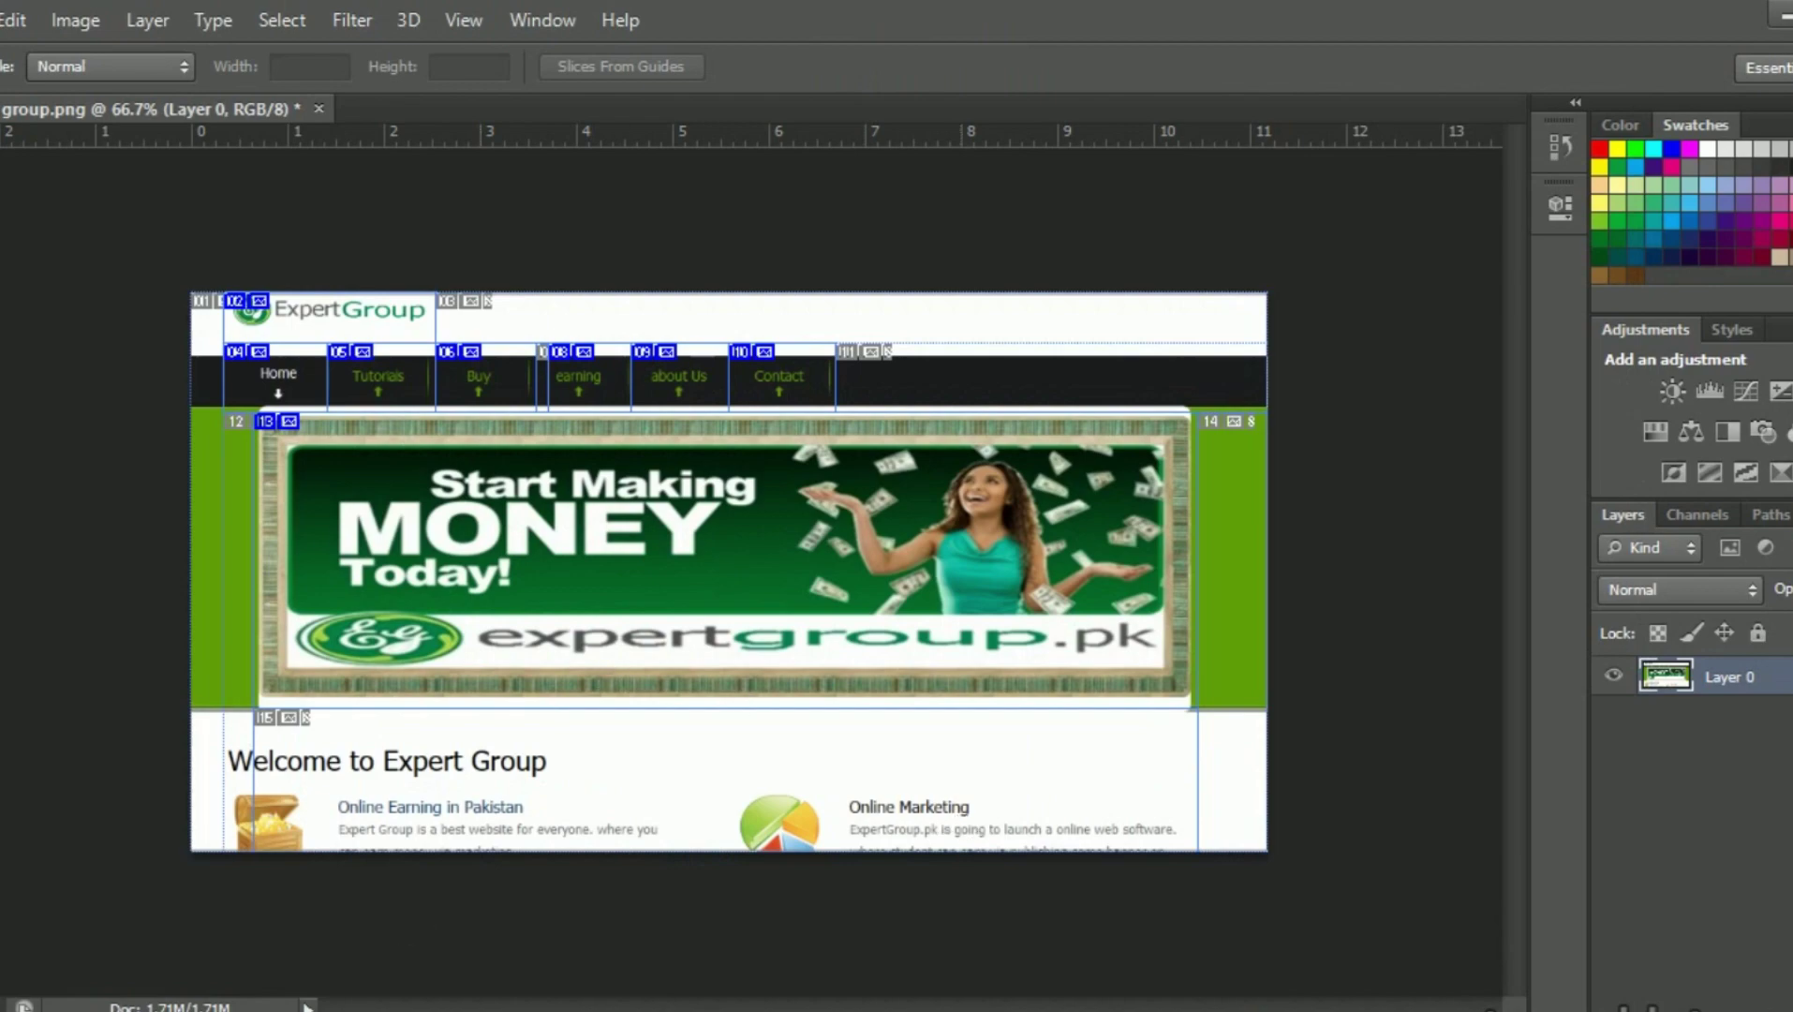
# - Review the fifteen expert-group GIFs in the Slices images folder, then go back to Photoshop
pyautogui.click(201, 937)
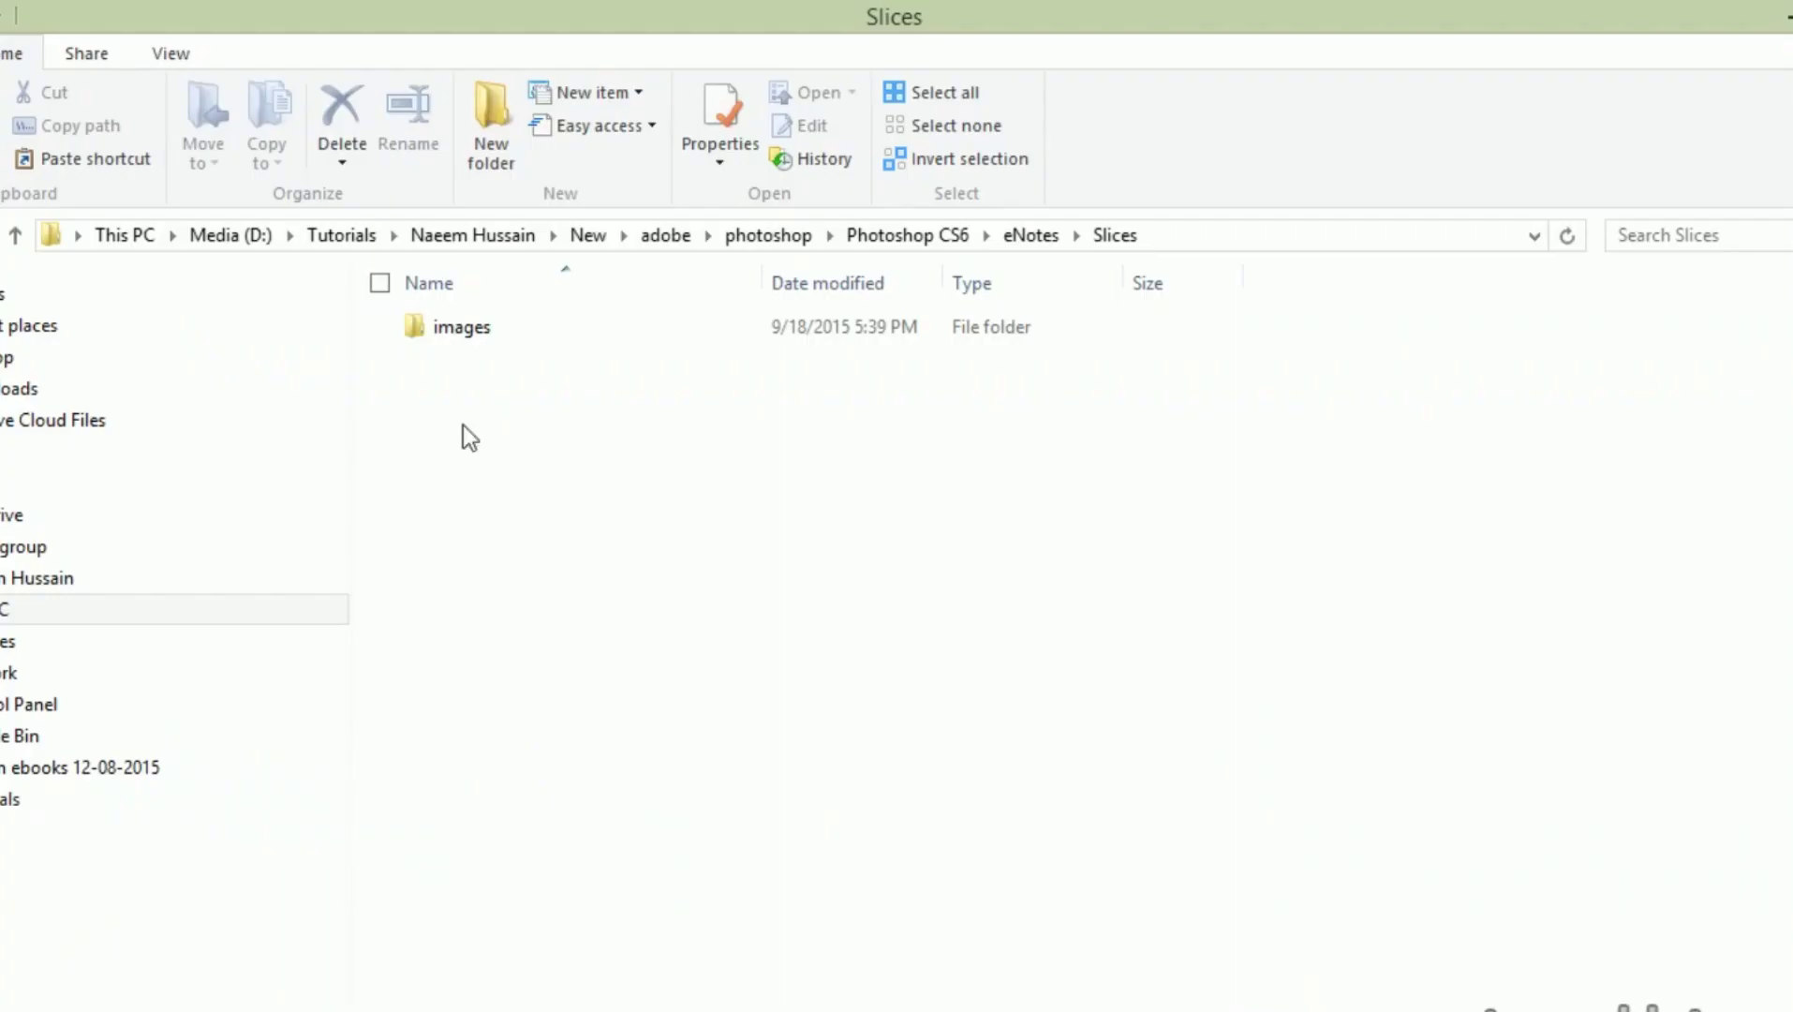
pyautogui.doubleClick(462, 326)
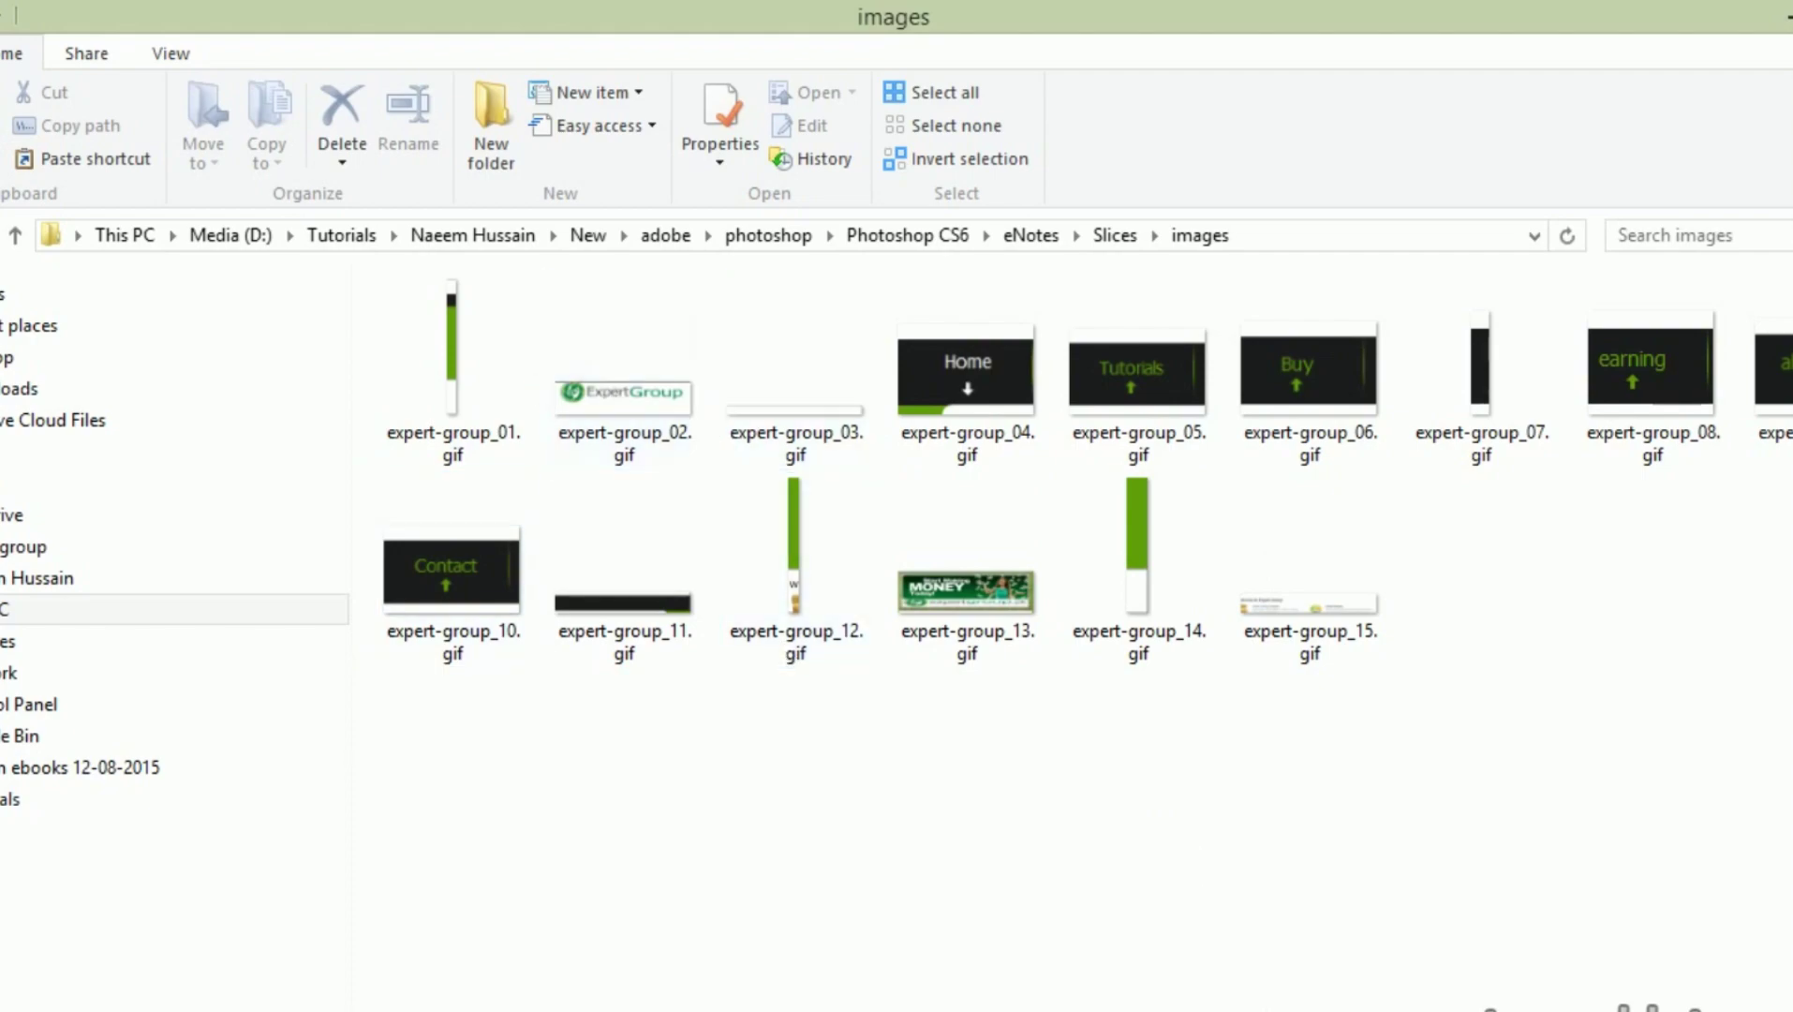
pyautogui.hotkey('alt', 'Tab')
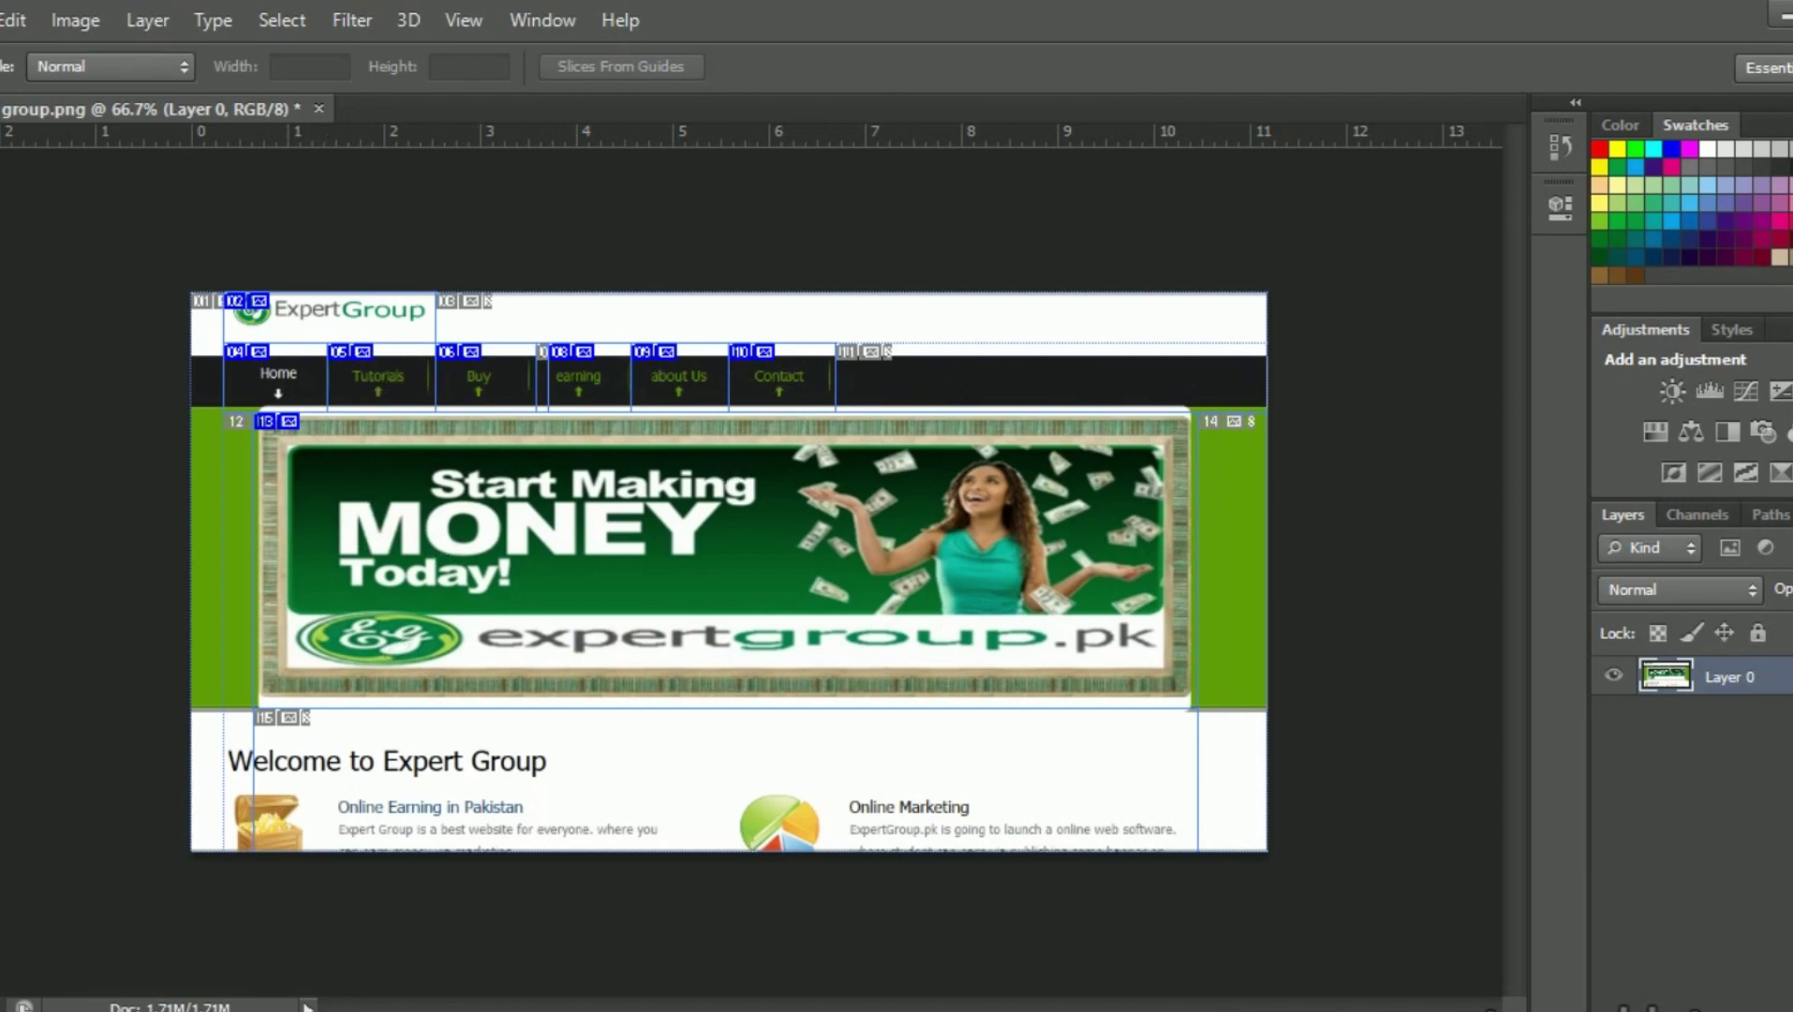
pyautogui.click(178, 900)
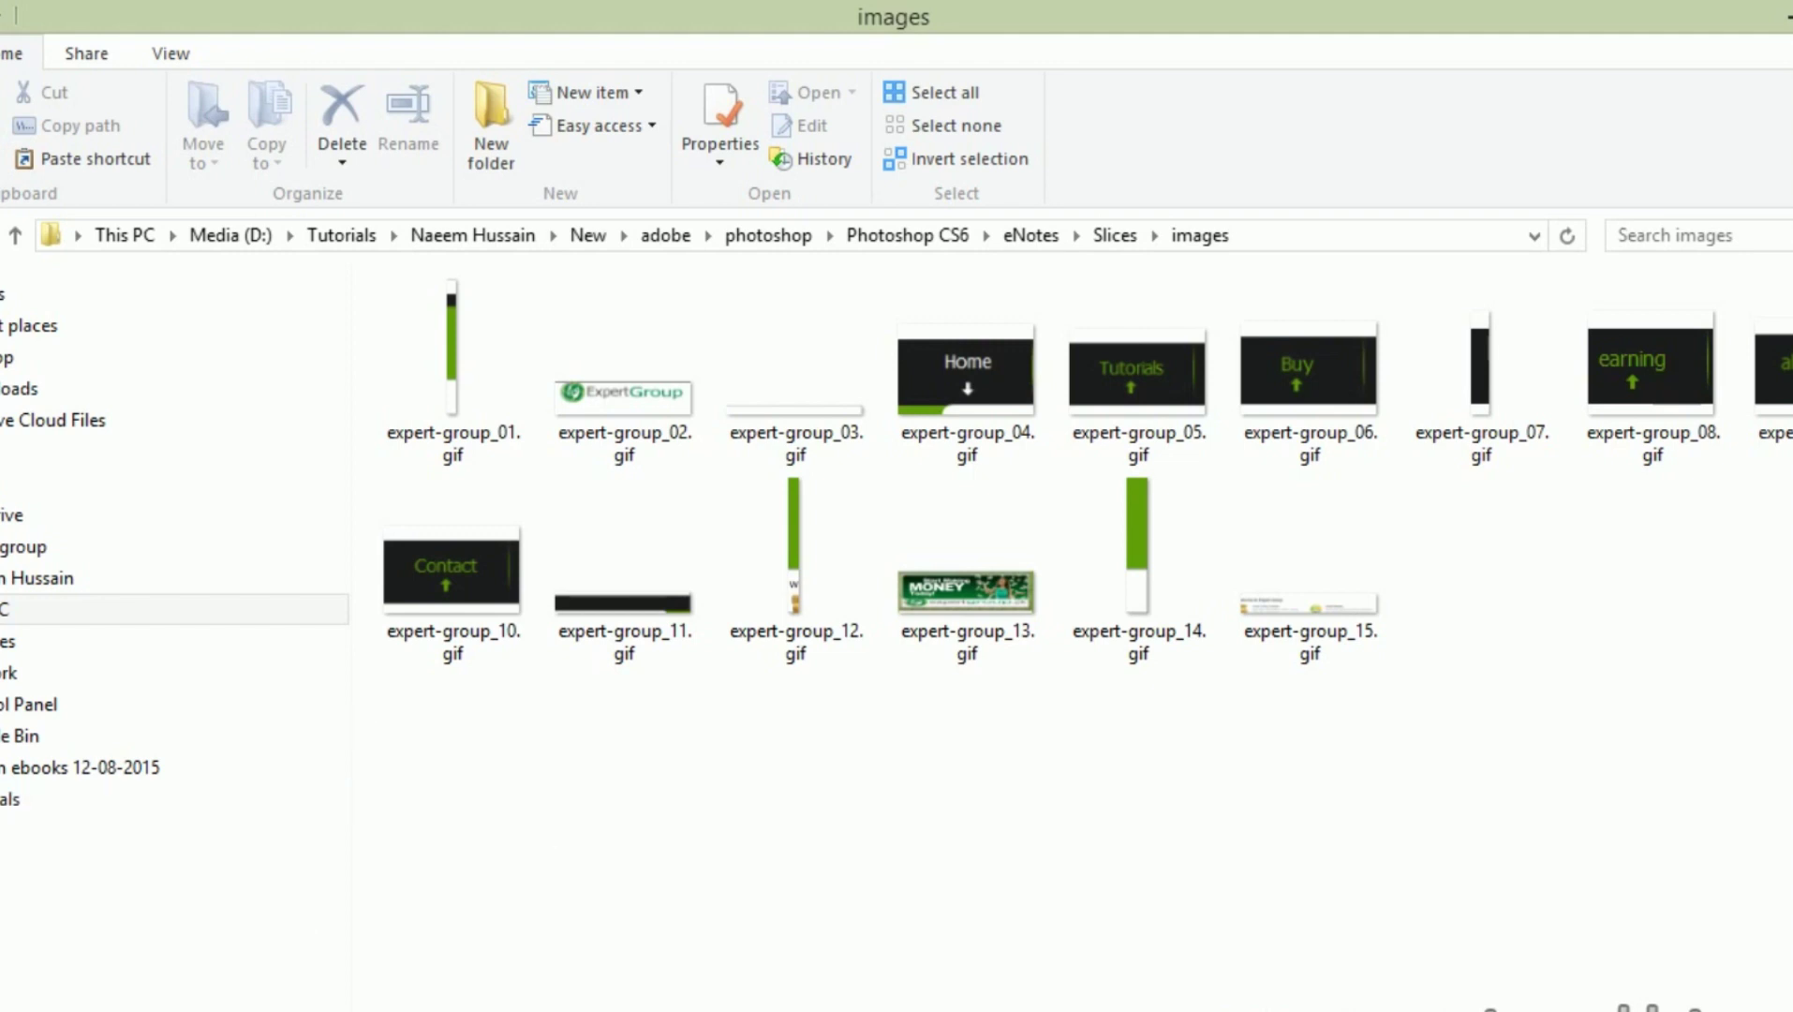
pyautogui.hotkey('alt', 'Tab')
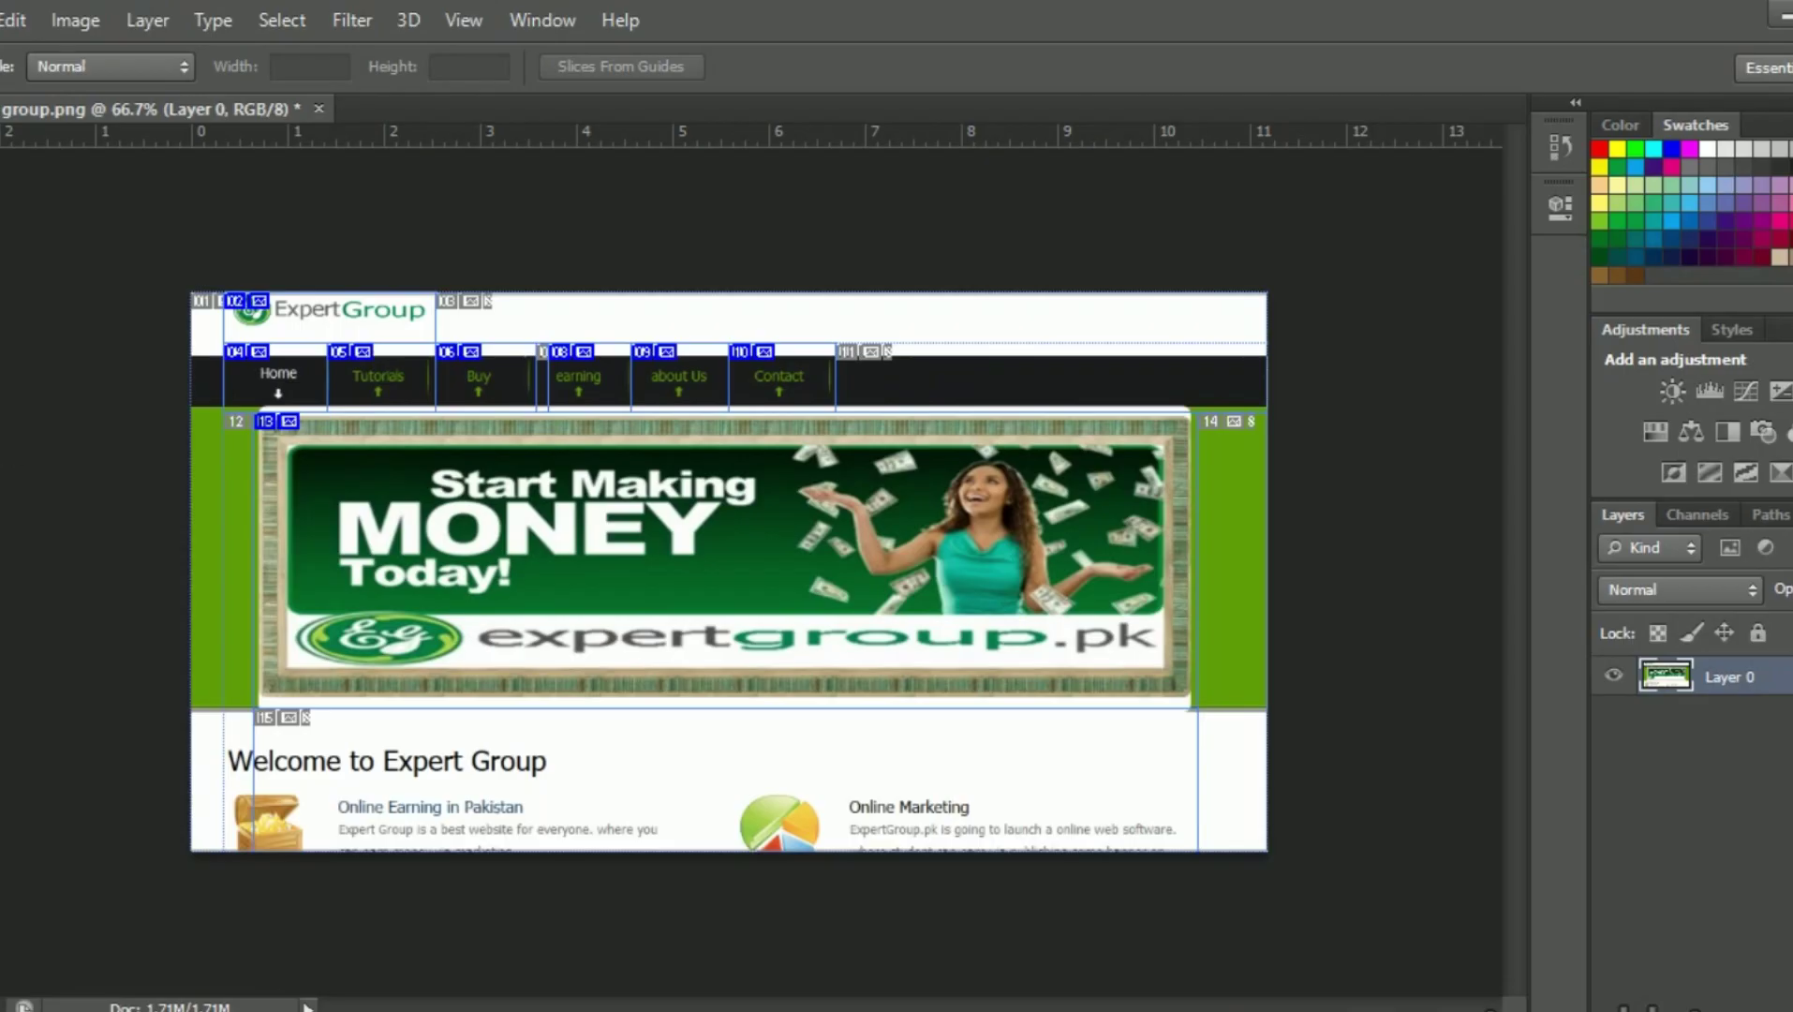
# - With the Slice Select Tool, delete the Tutorials, Buy and neighbouring navigation slices
pyautogui.click(1, 305)
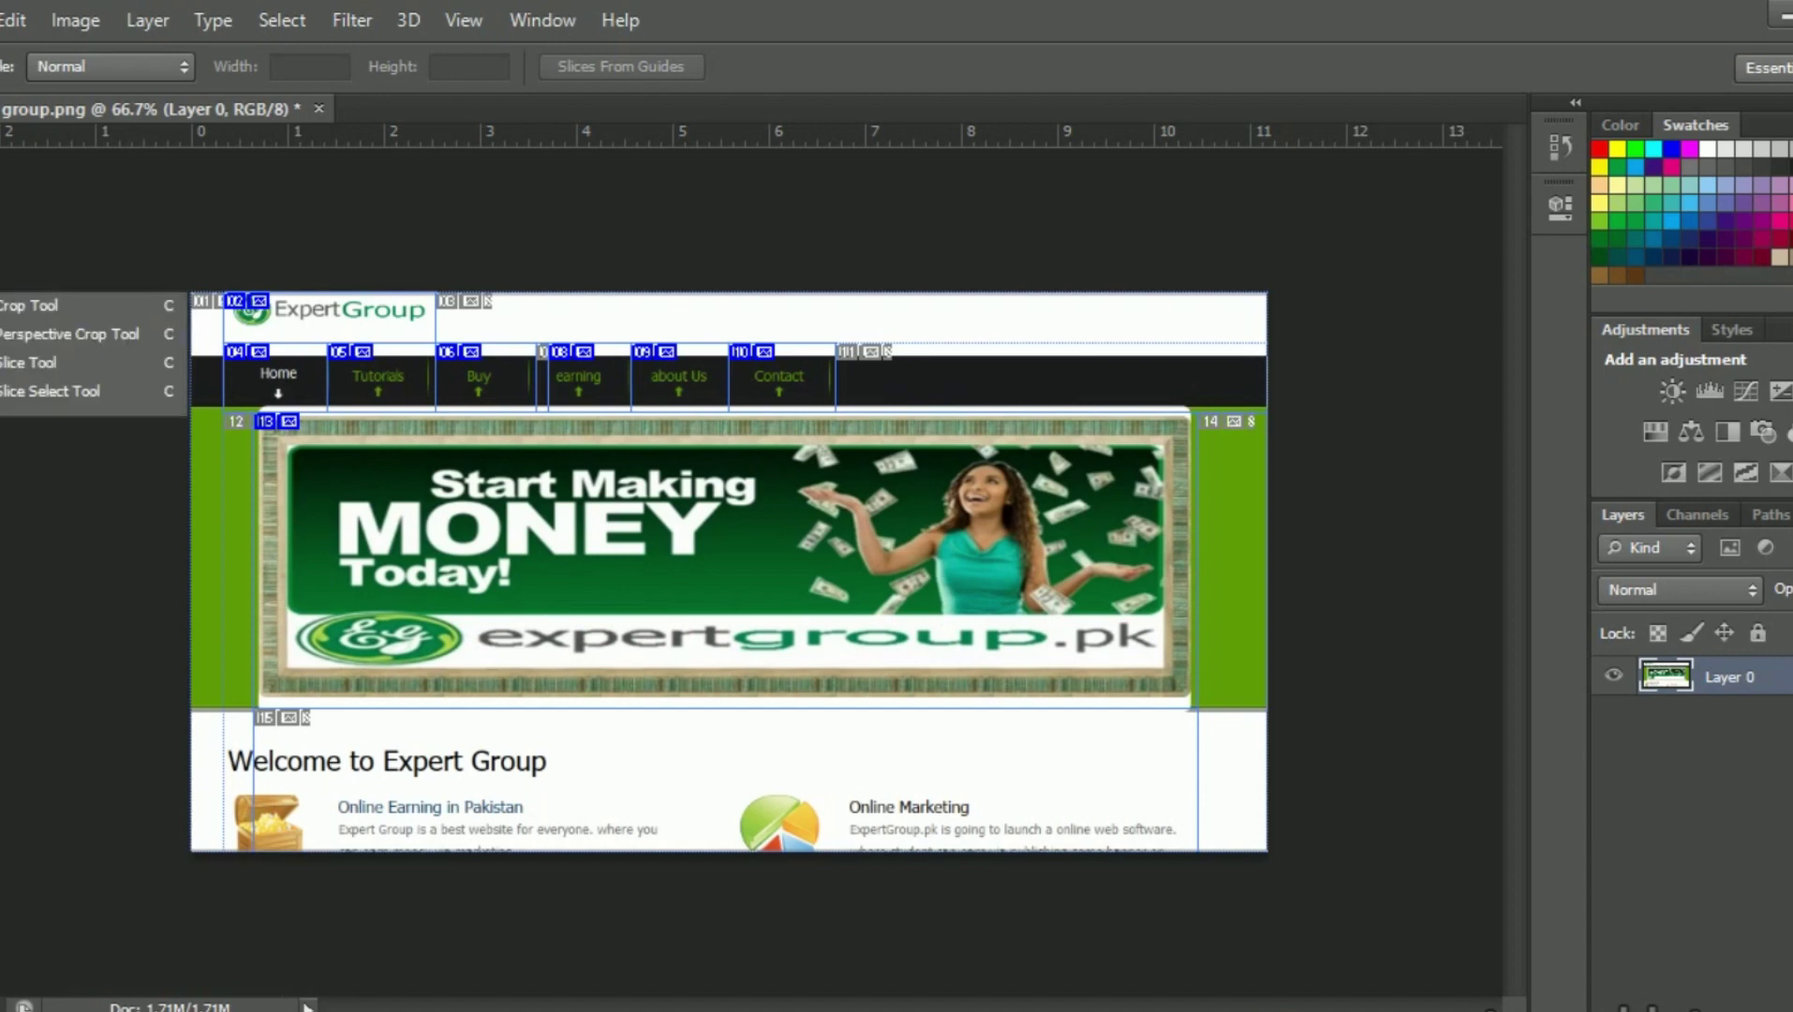
pyautogui.click(24, 392)
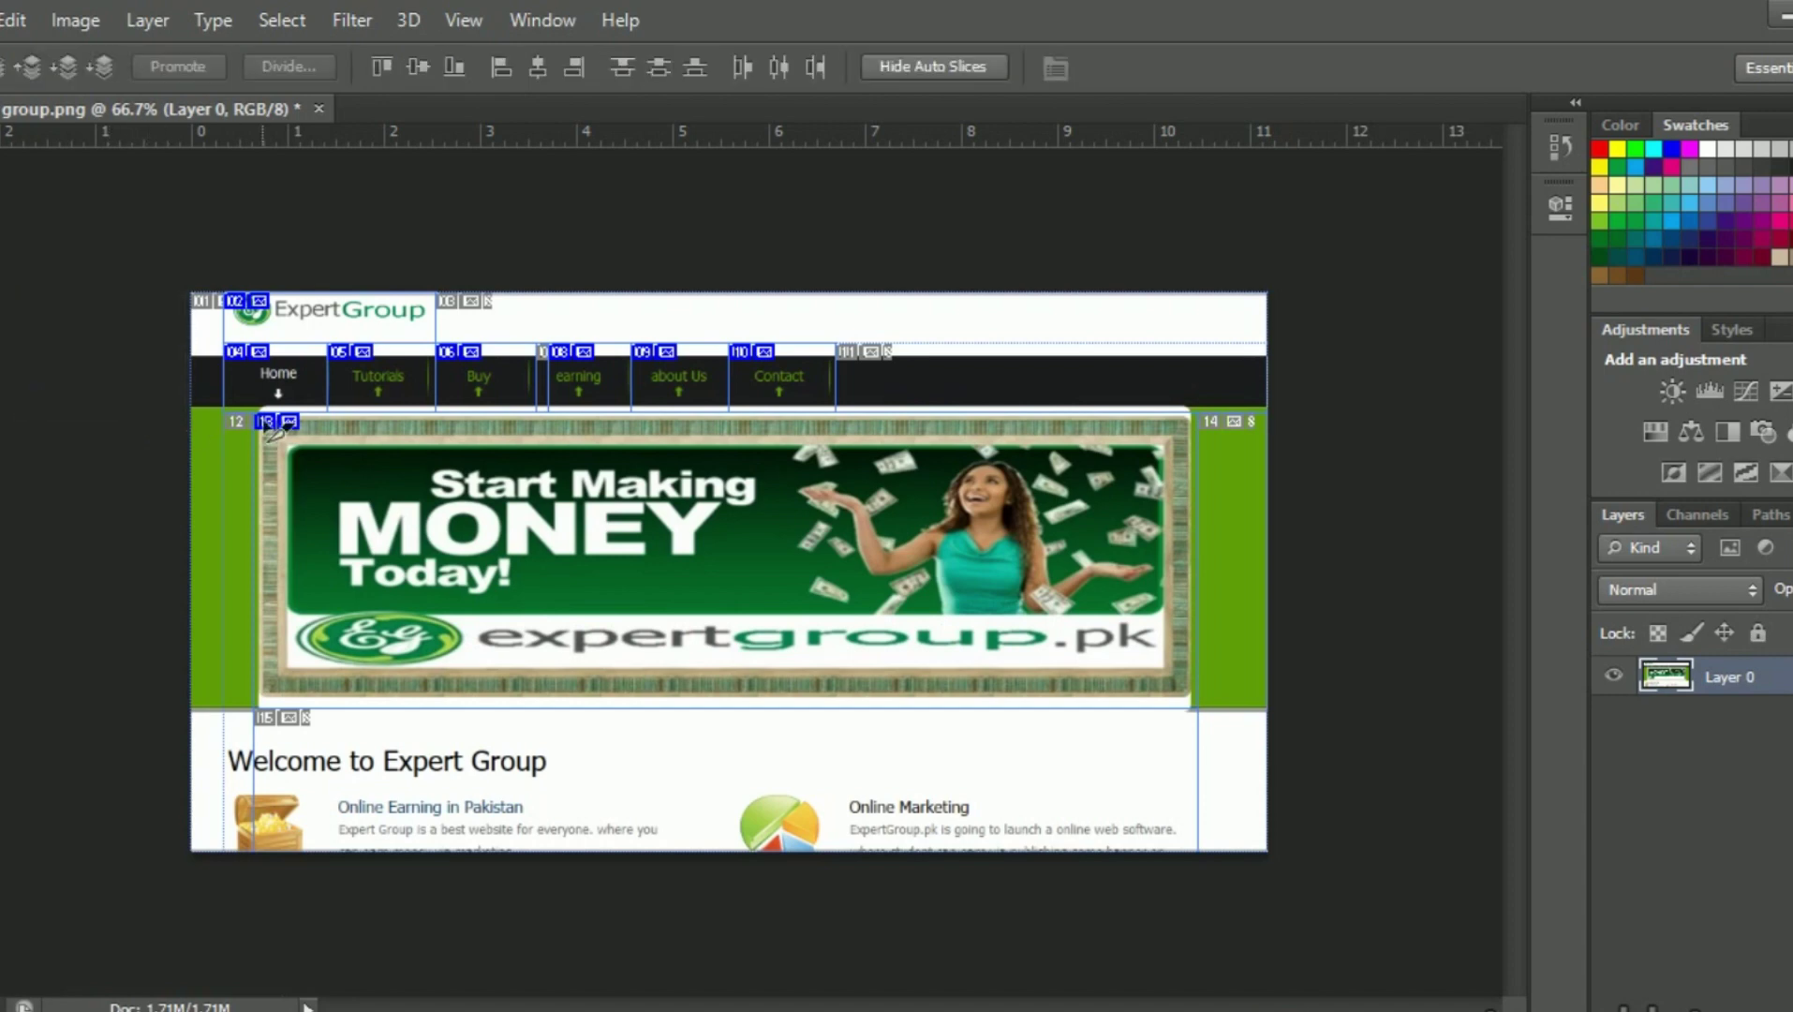
pyautogui.click(279, 386)
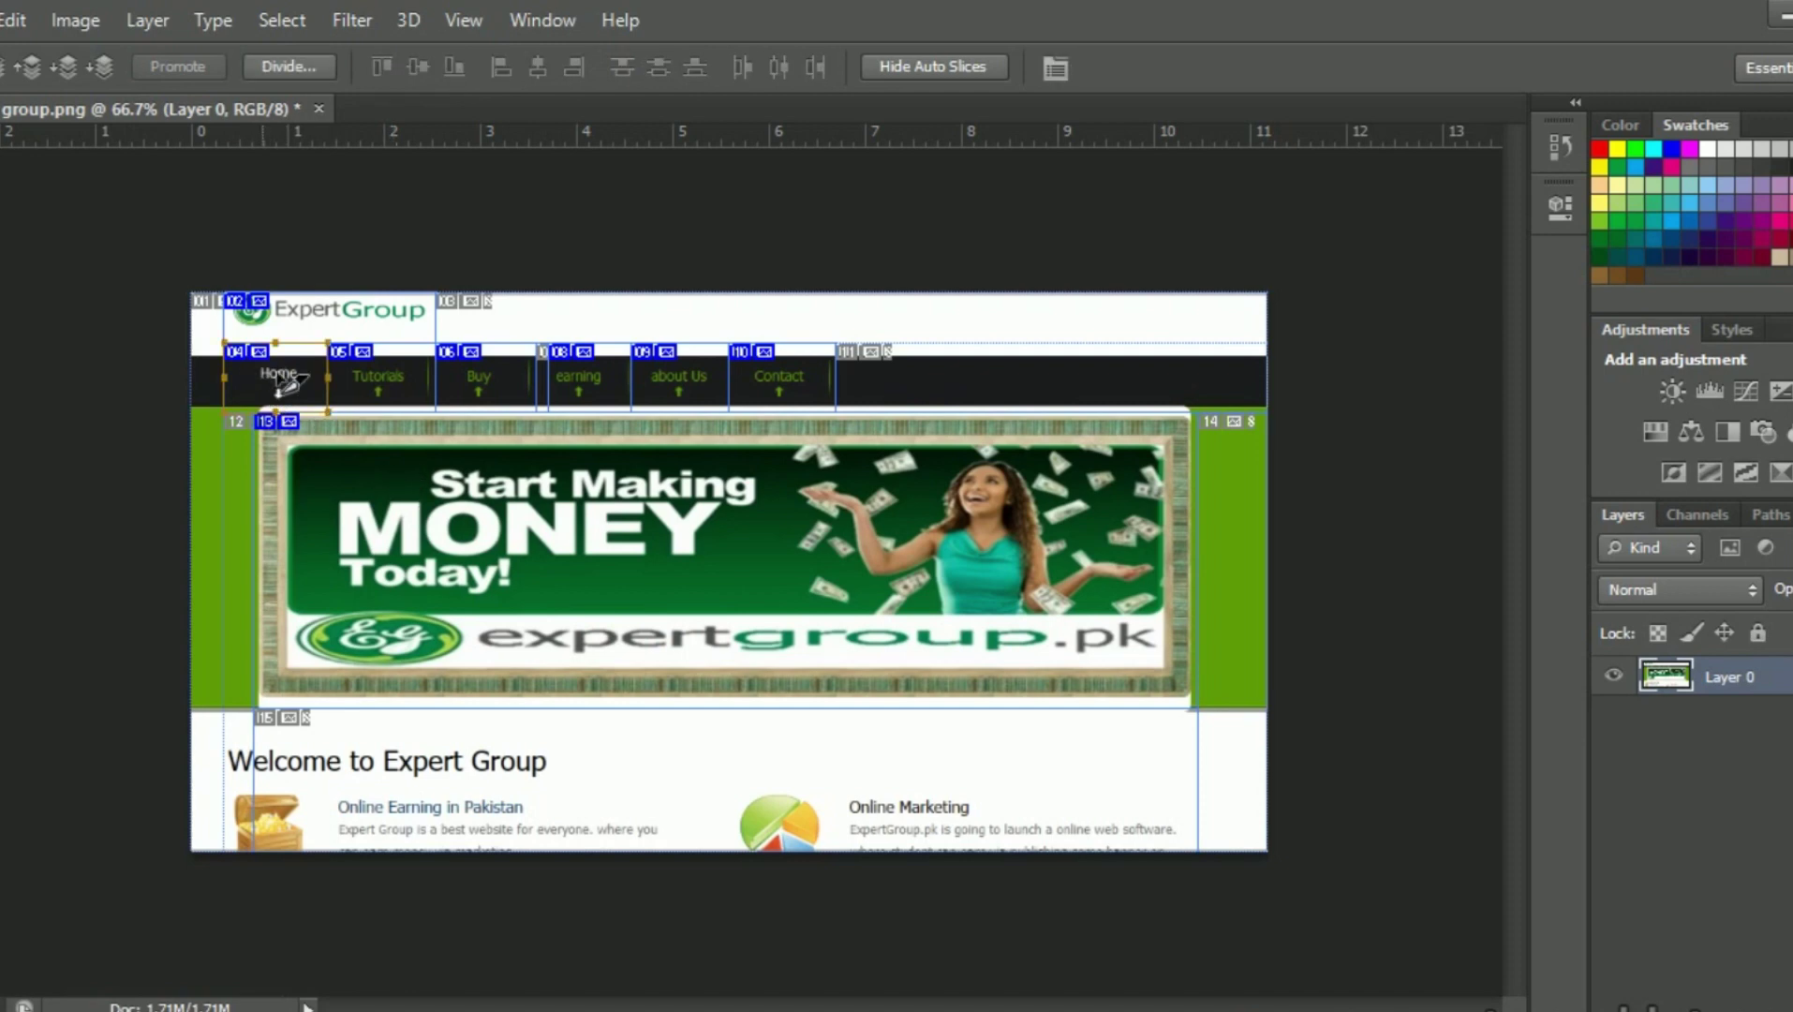
pyautogui.click(385, 384)
pyautogui.click(502, 380)
pyautogui.press('Delete')
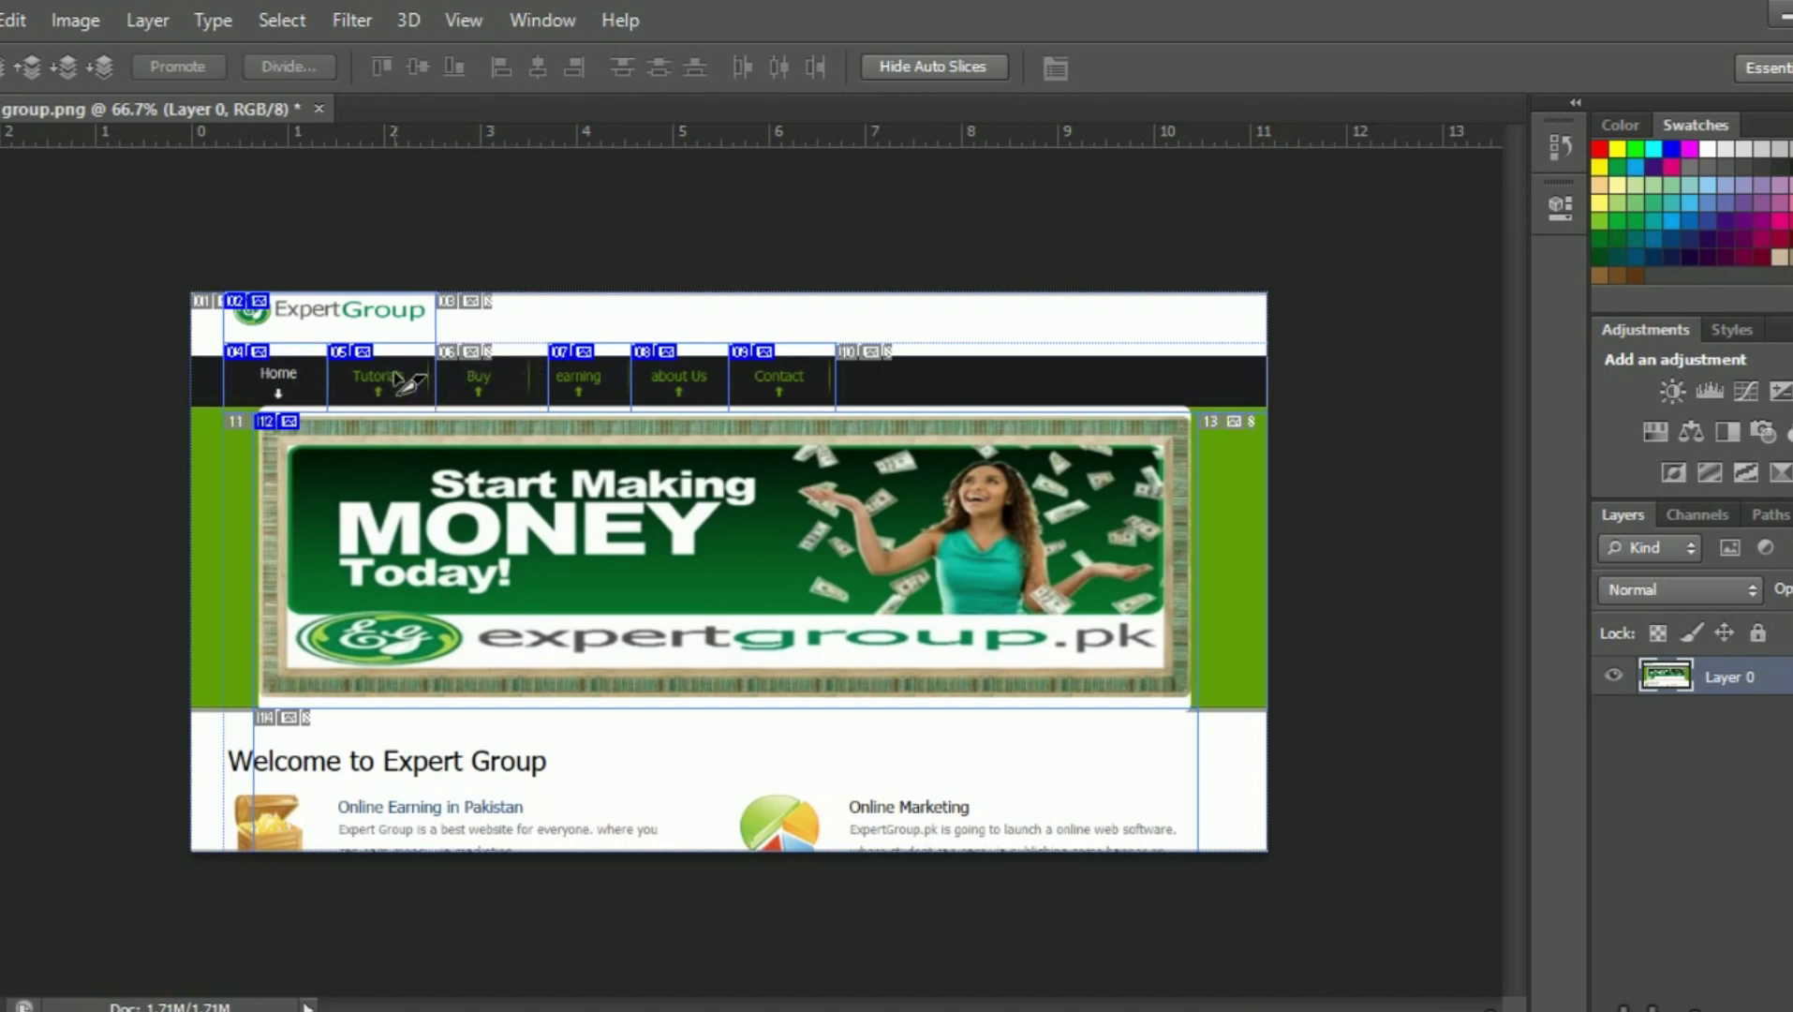
pyautogui.click(405, 382)
pyautogui.press('Delete')
# - Delete the Home, earning, logo, MONEY banner, about Us and Contact slices
pyautogui.click(281, 393)
pyautogui.press('Delete')
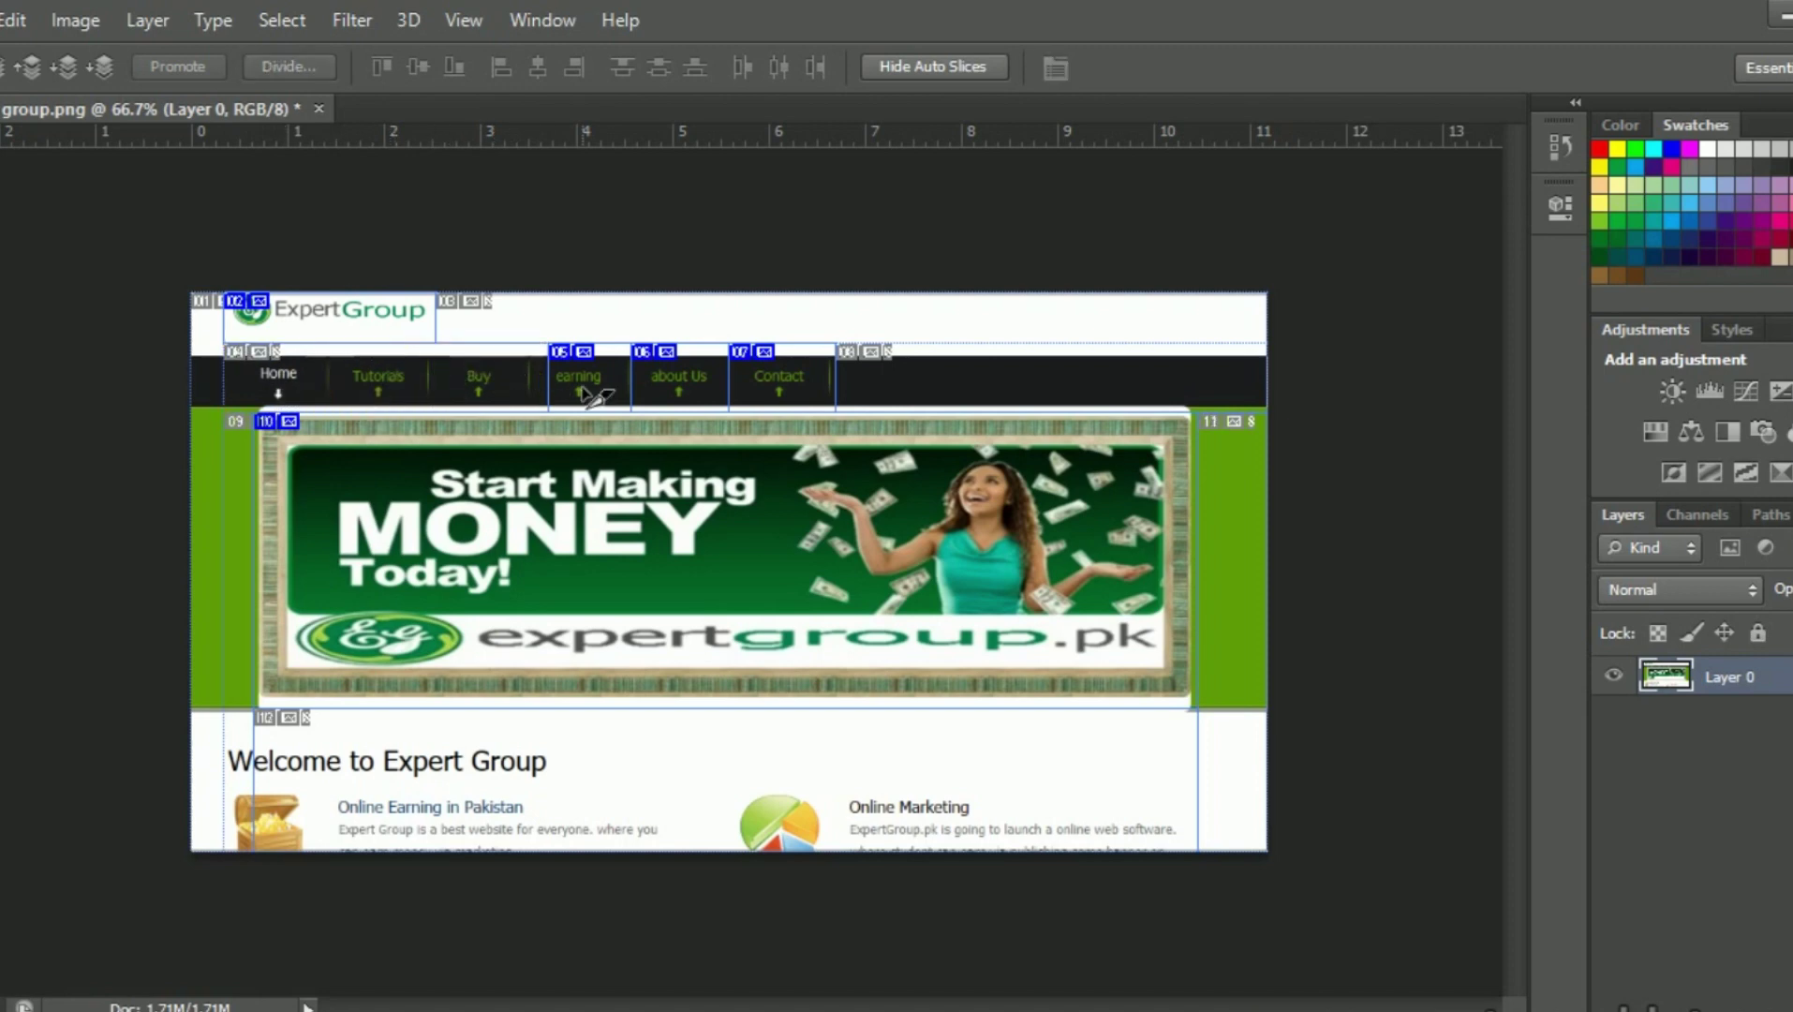
pyautogui.click(585, 386)
pyautogui.press('Delete')
pyautogui.click(326, 314)
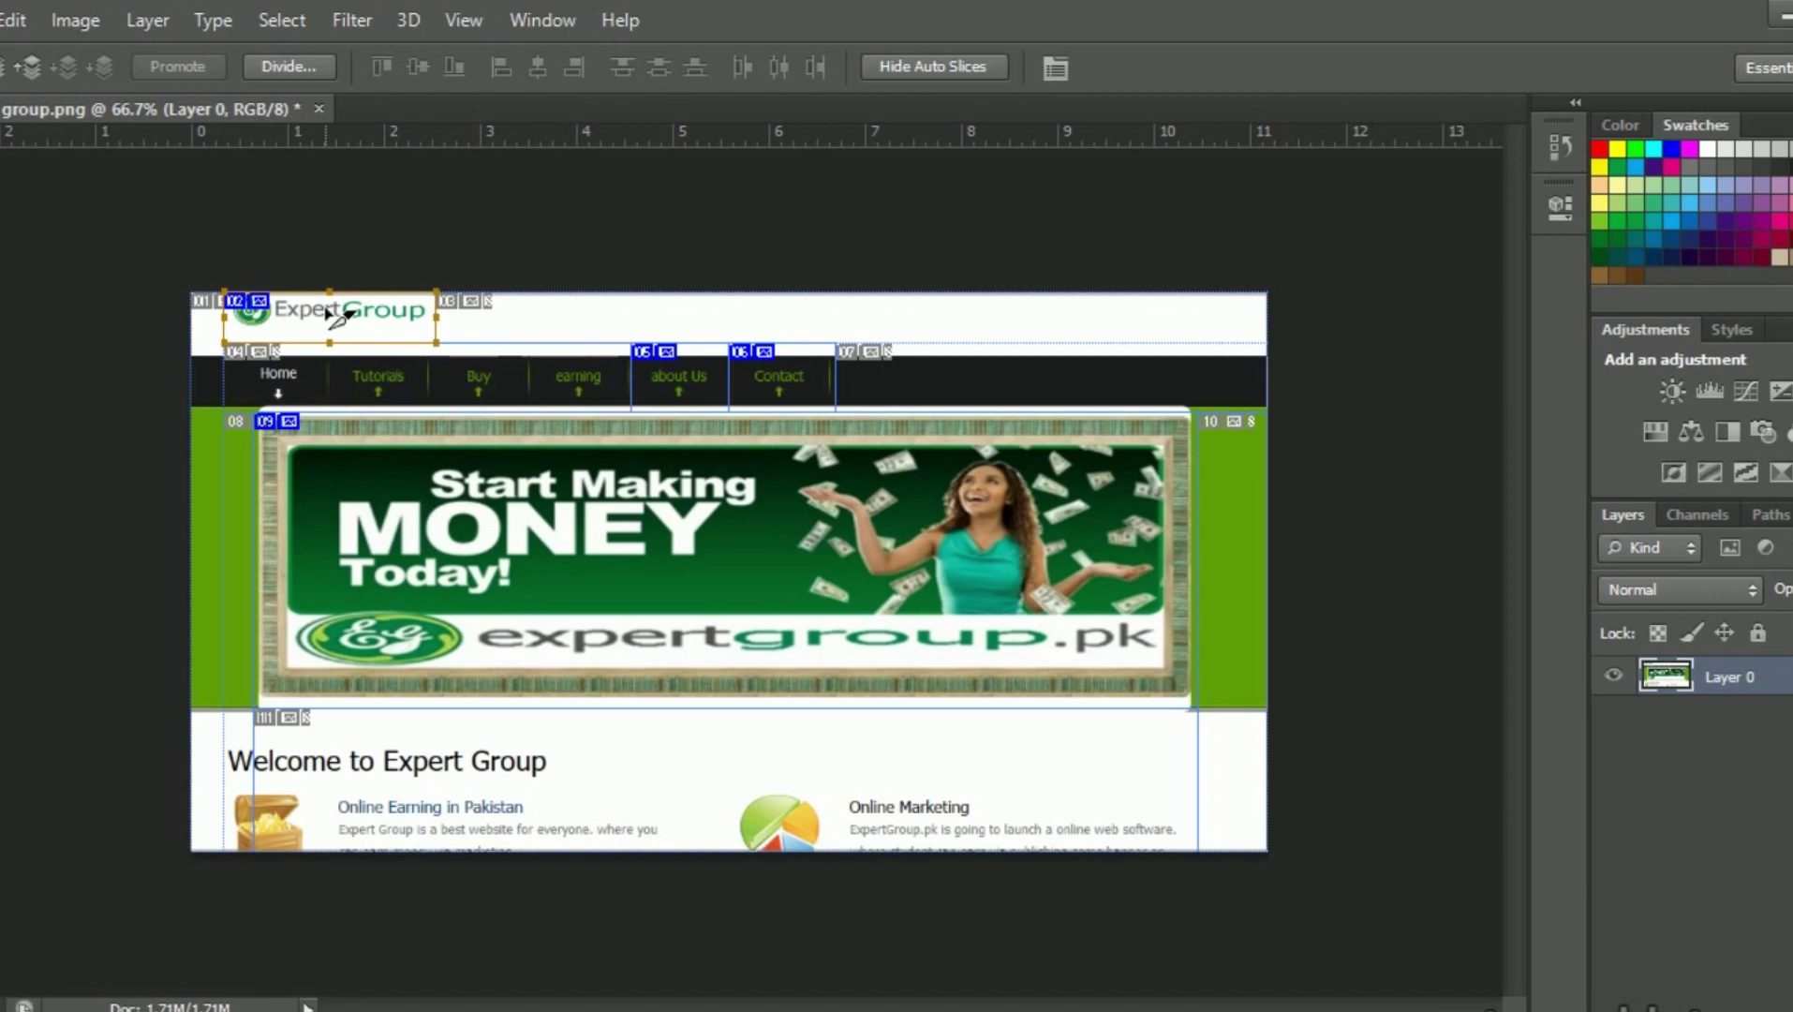
pyautogui.press('Delete')
pyautogui.click(679, 560)
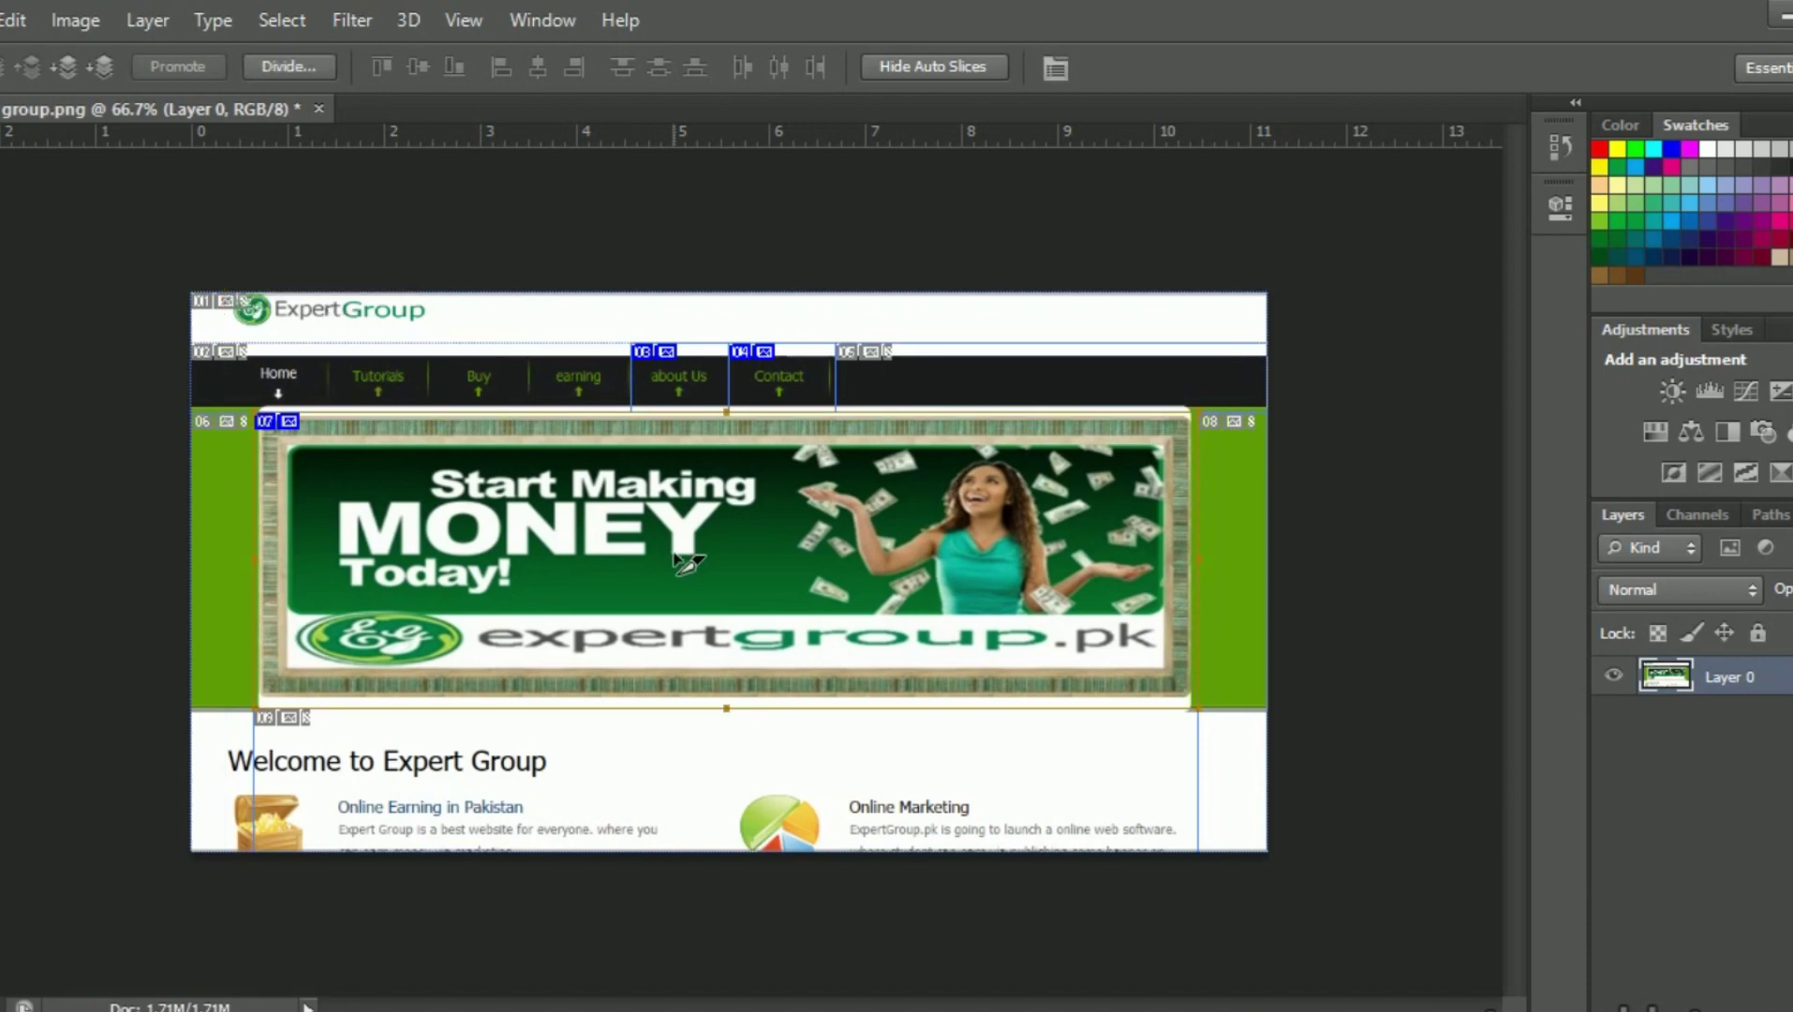
pyautogui.press('Delete')
pyautogui.click(698, 379)
pyautogui.press('Delete')
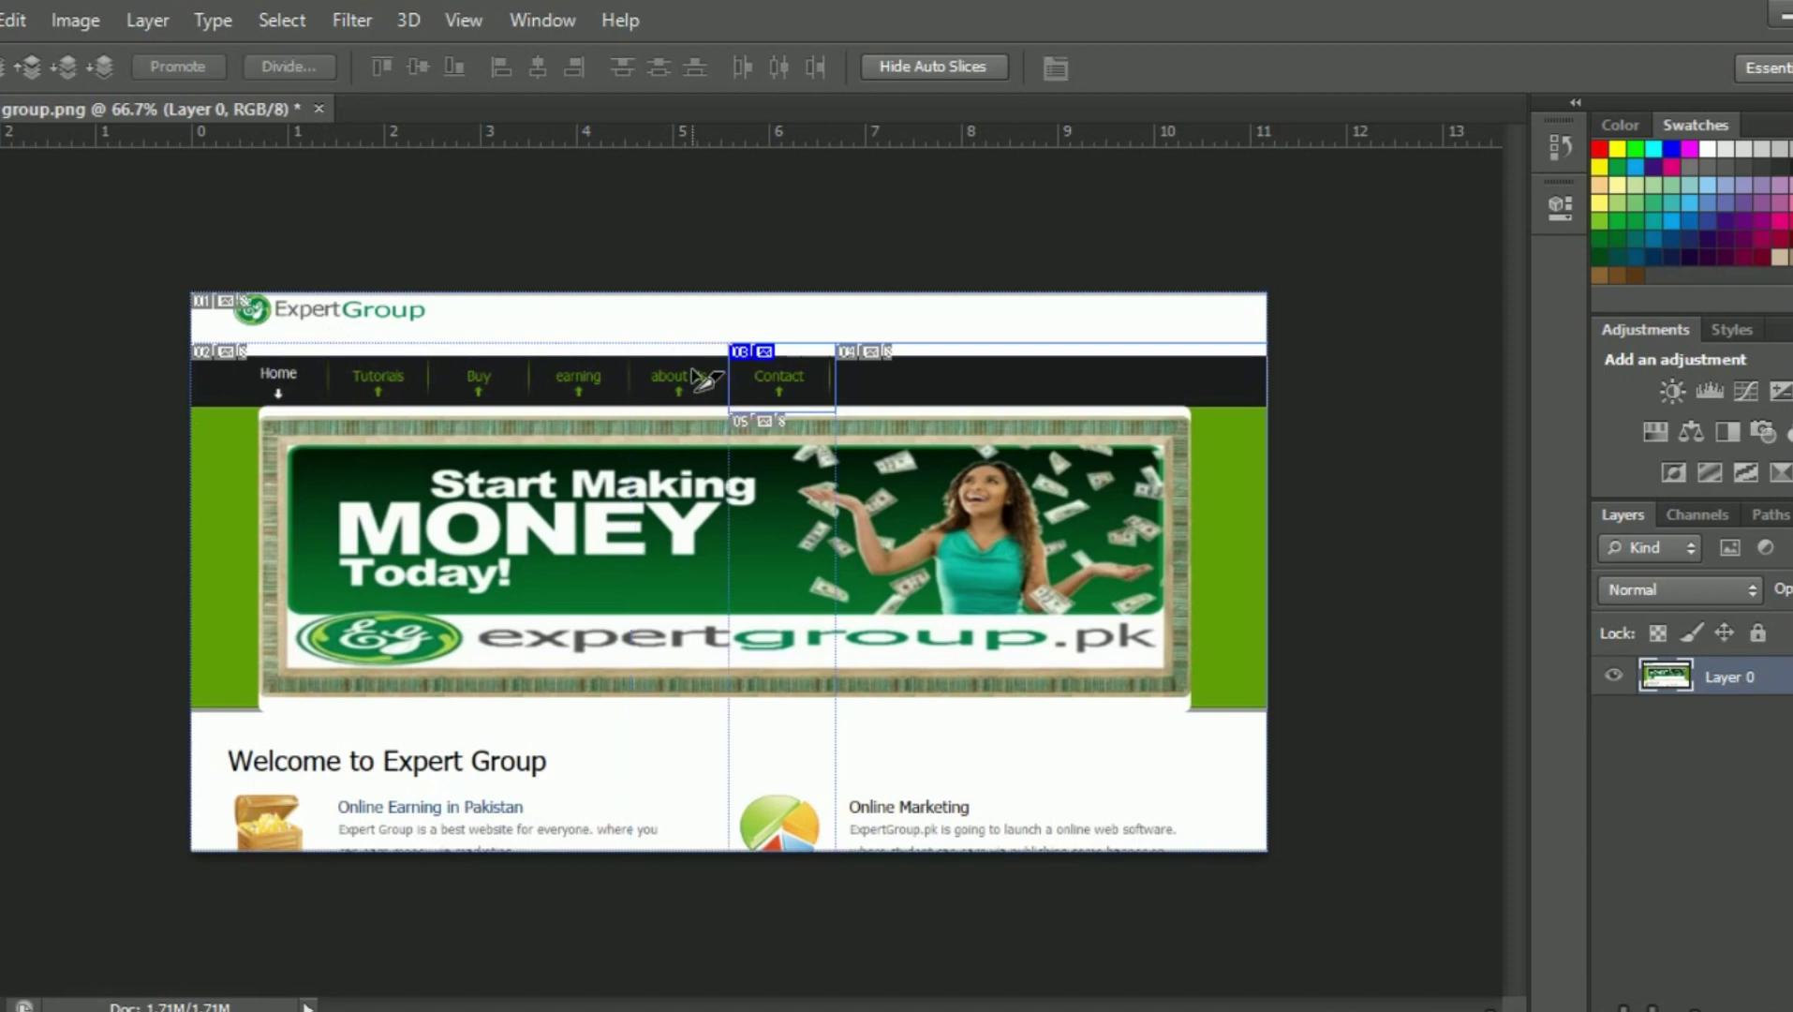
pyautogui.press('Delete')
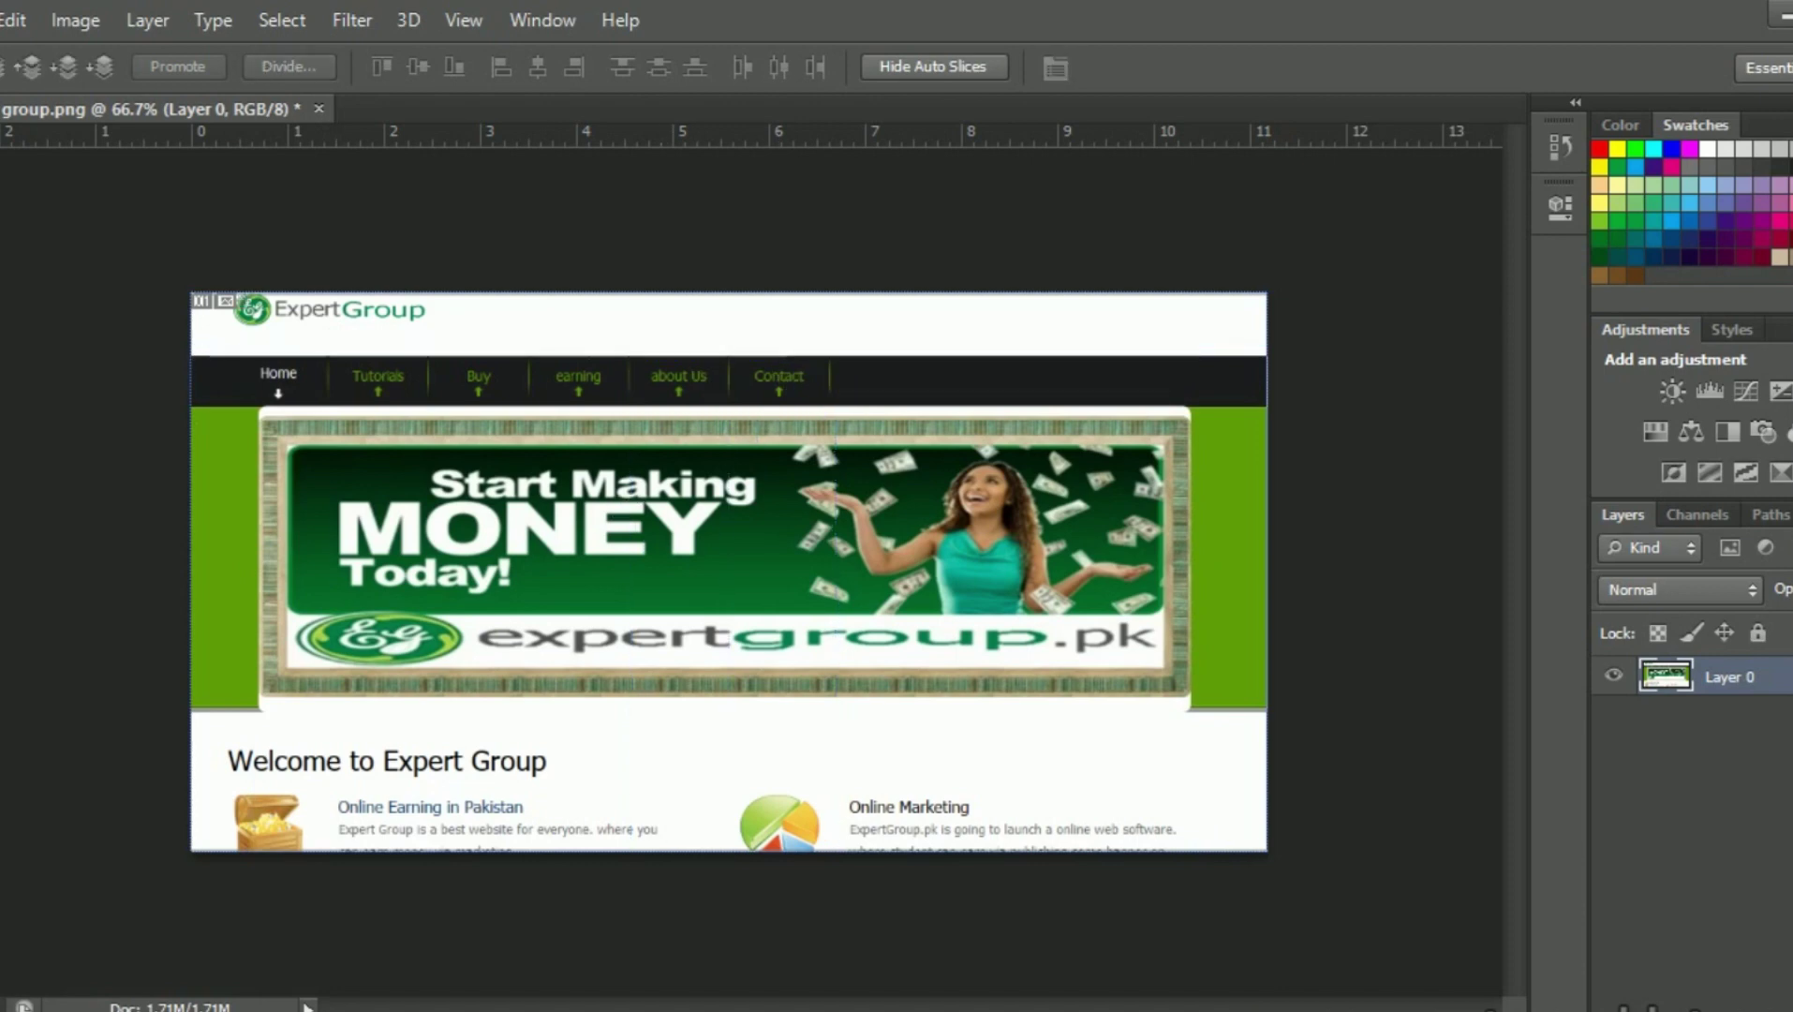
pyautogui.rightClick(2, 305)
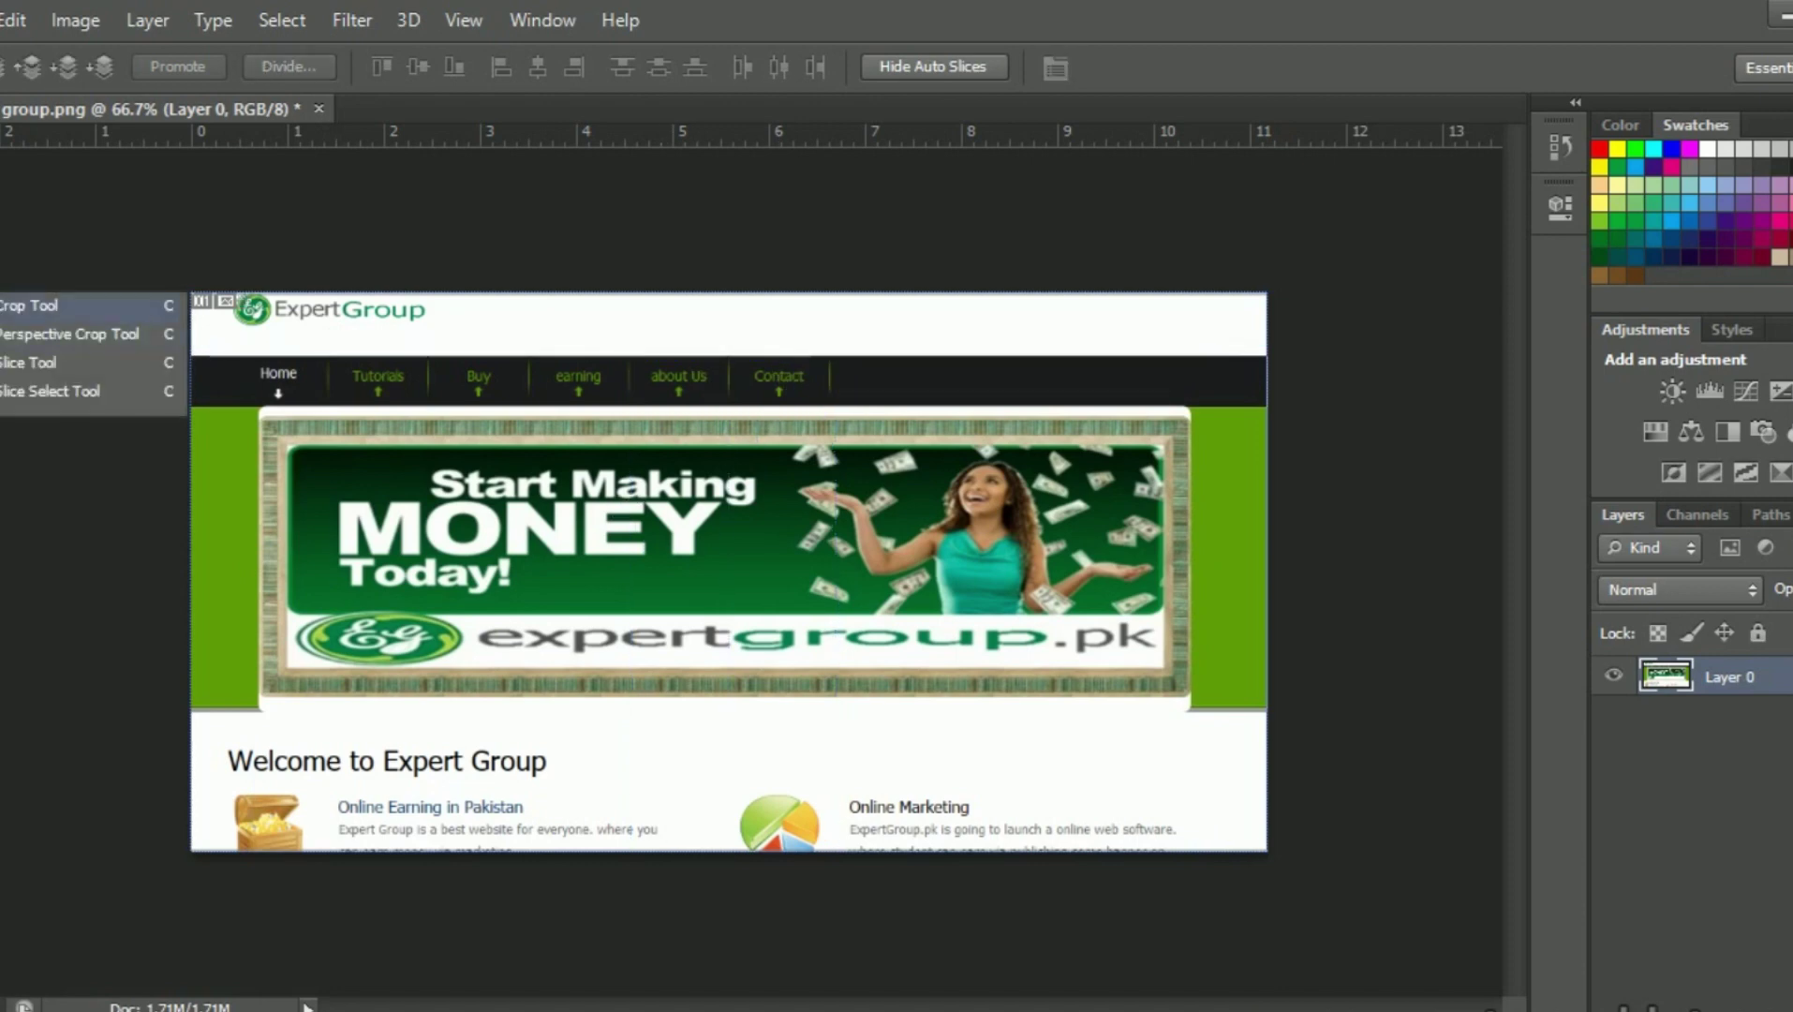
# - Crop the image to the navigation bar, then undo the crop and save the document
pyautogui.click(28, 305)
pyautogui.moveTo(195, 371); pyautogui.dragTo(1265, 401)
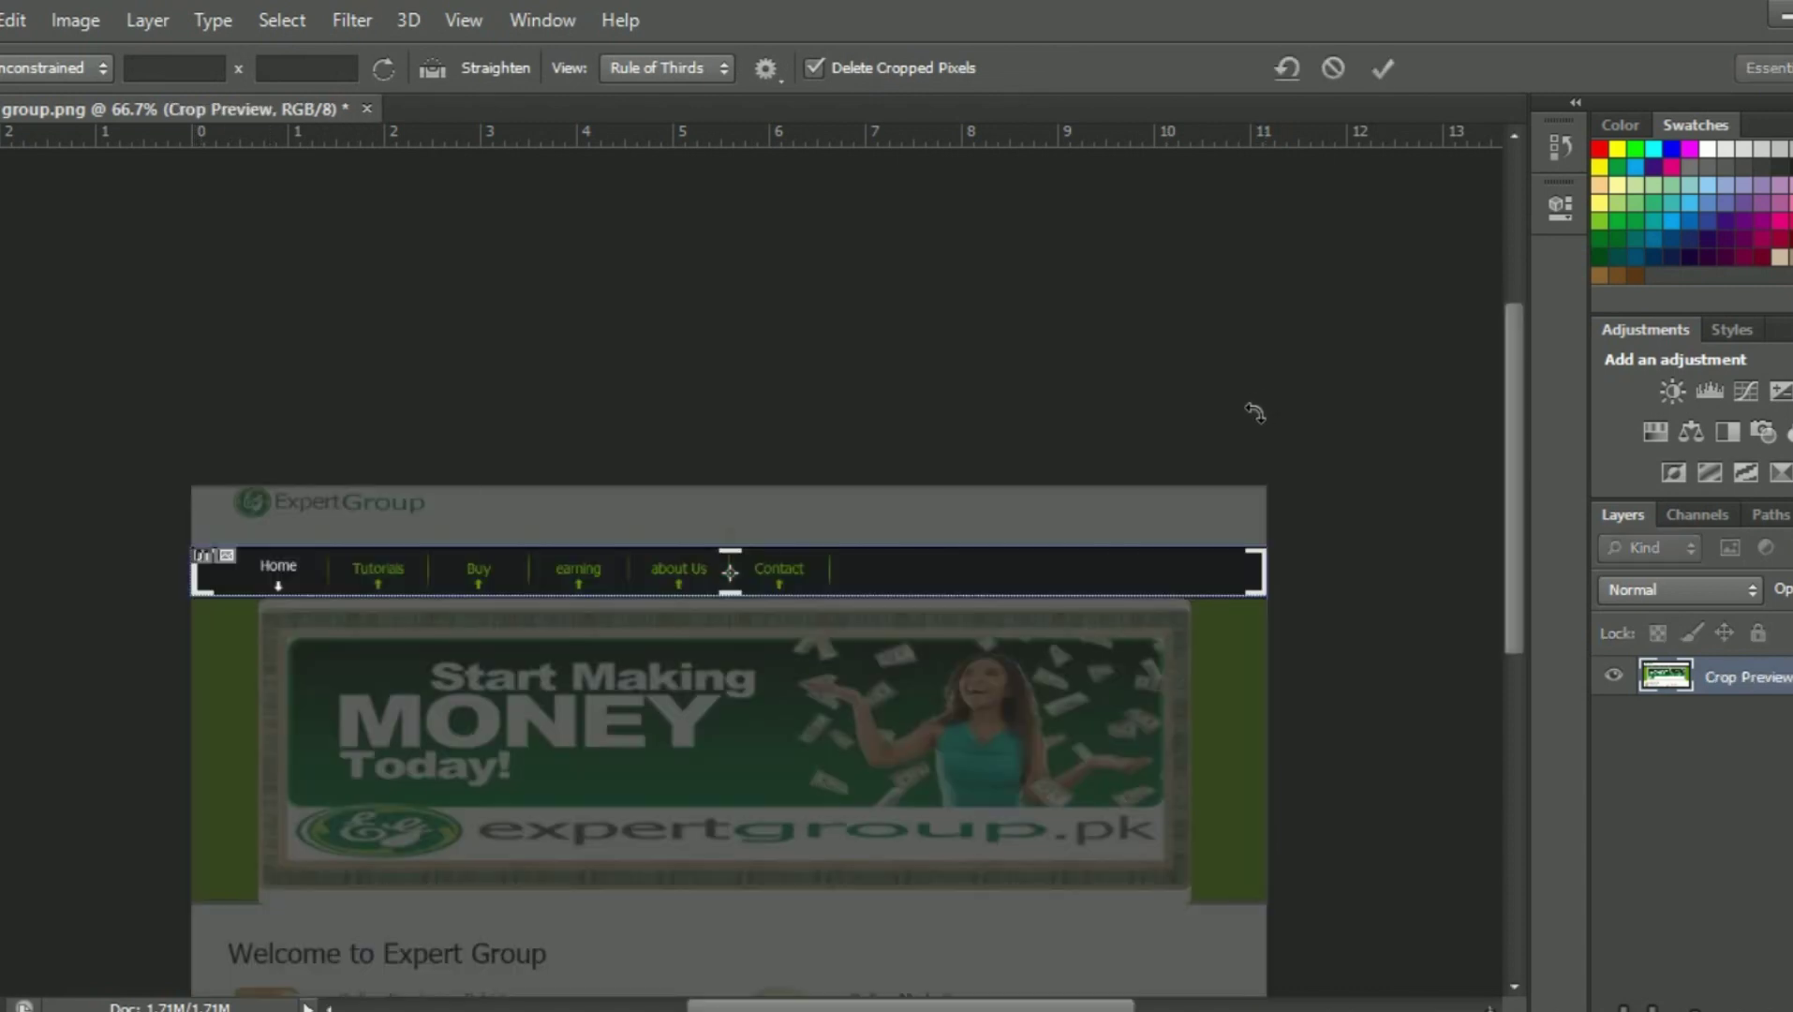
pyautogui.press('Return')
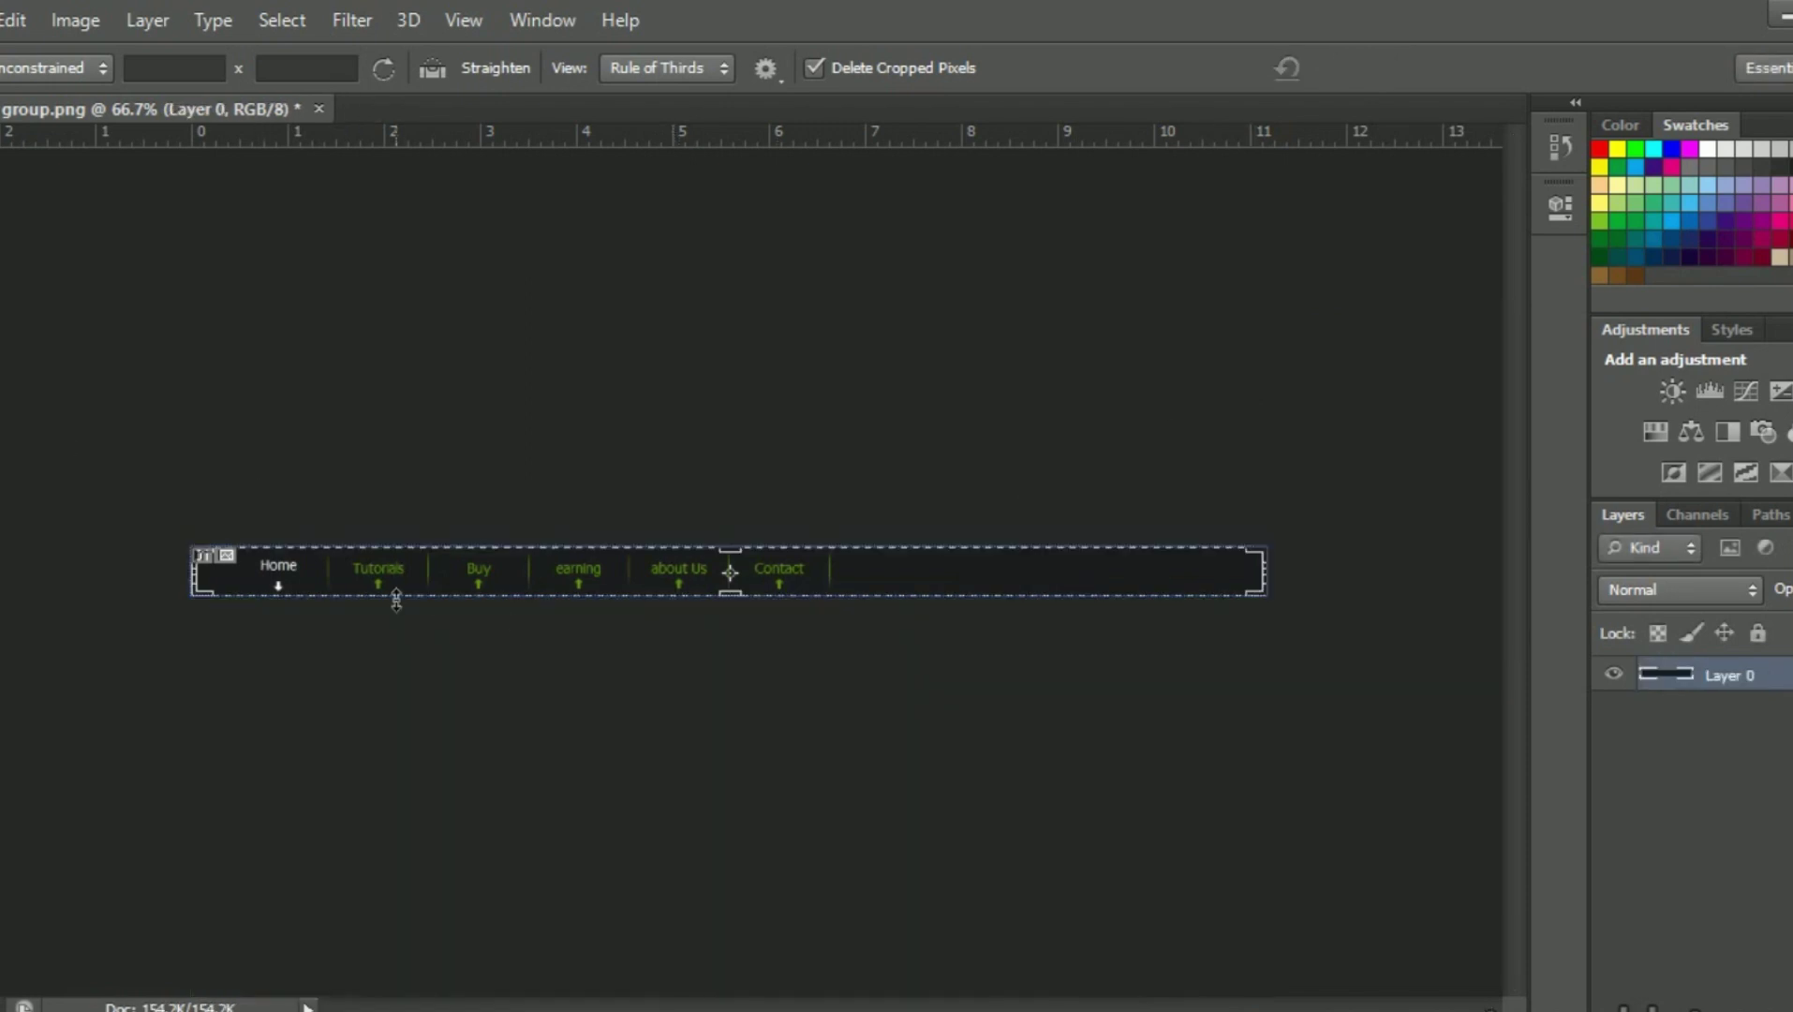
pyautogui.rightClick(2, 306)
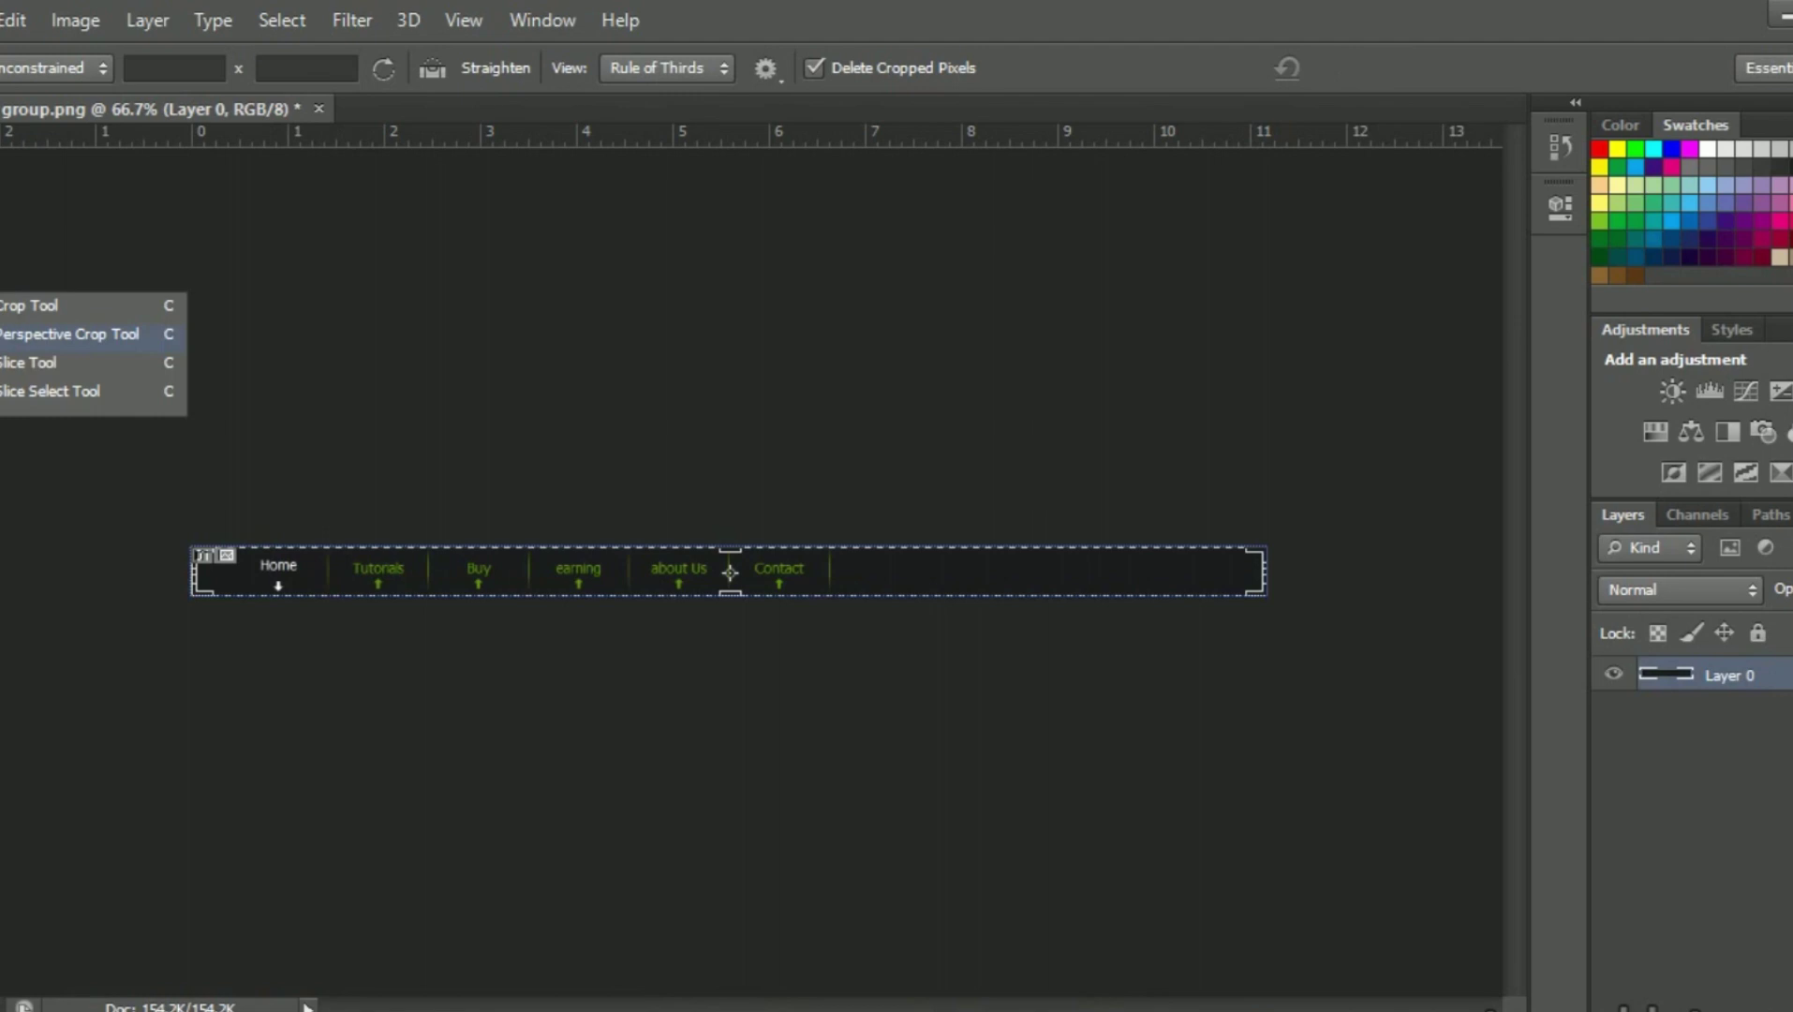
pyautogui.click(1, 371)
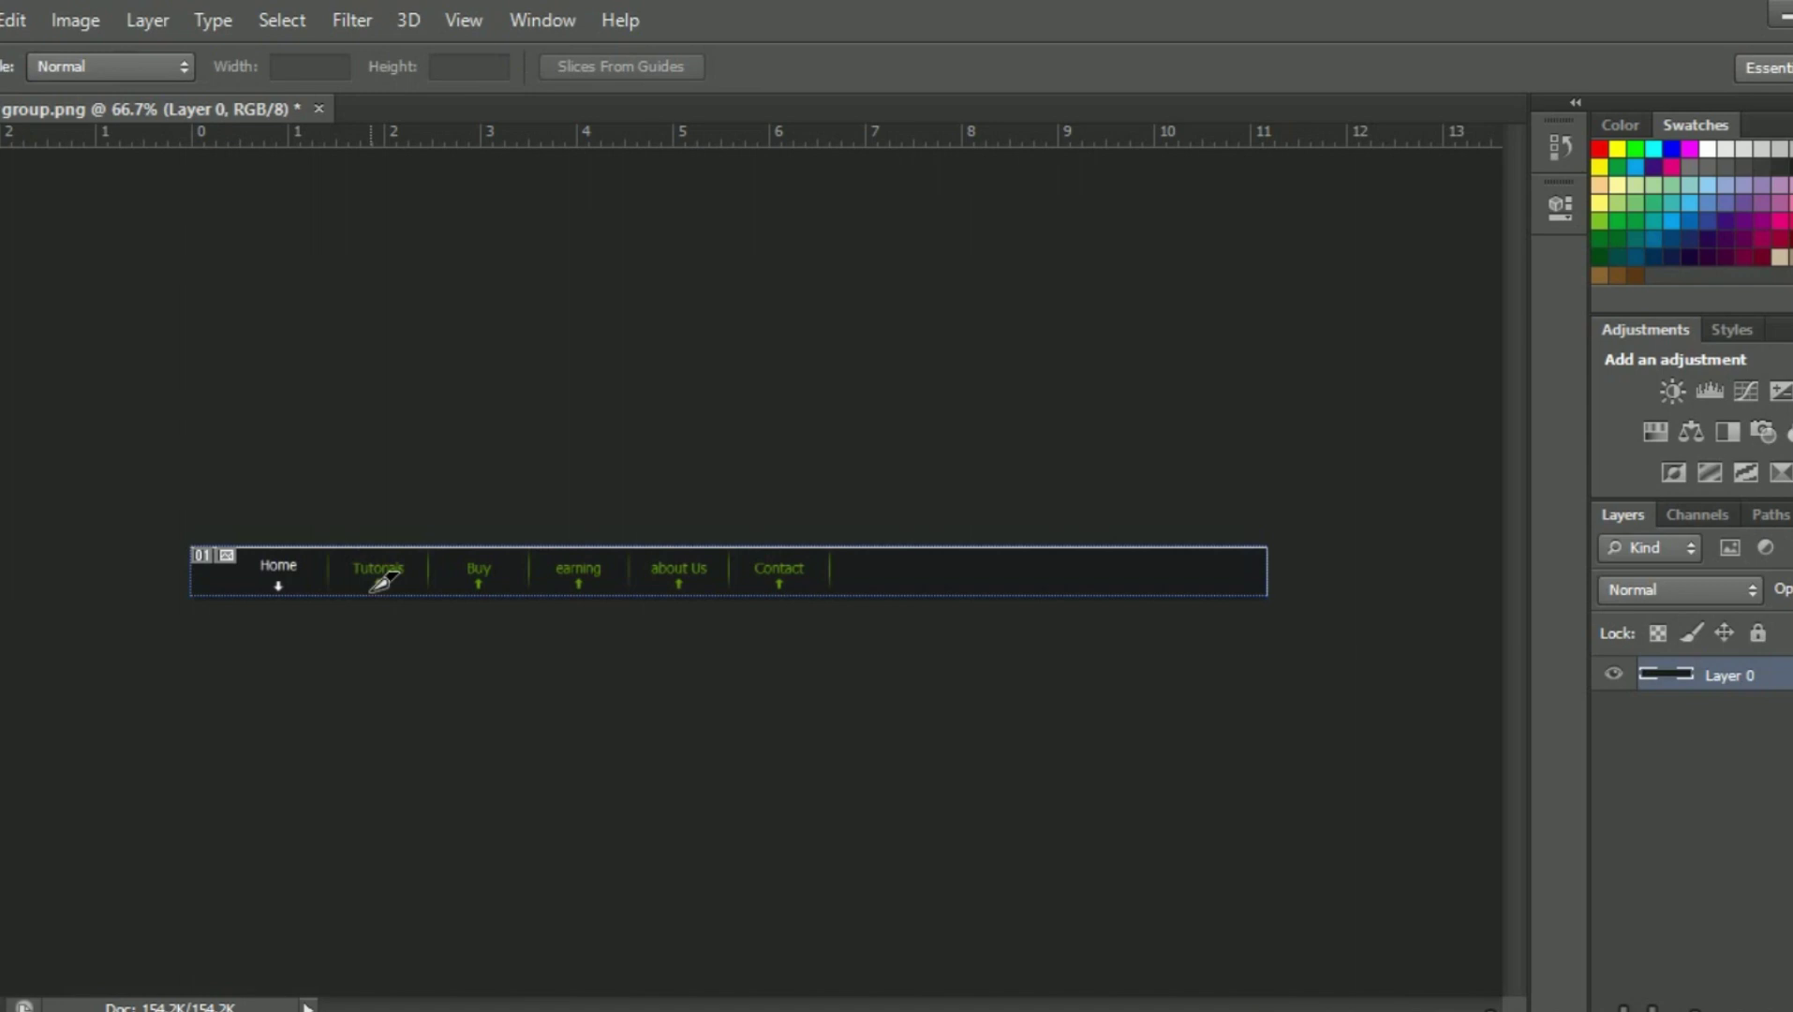
pyautogui.hotkey('ctrl', 'z')
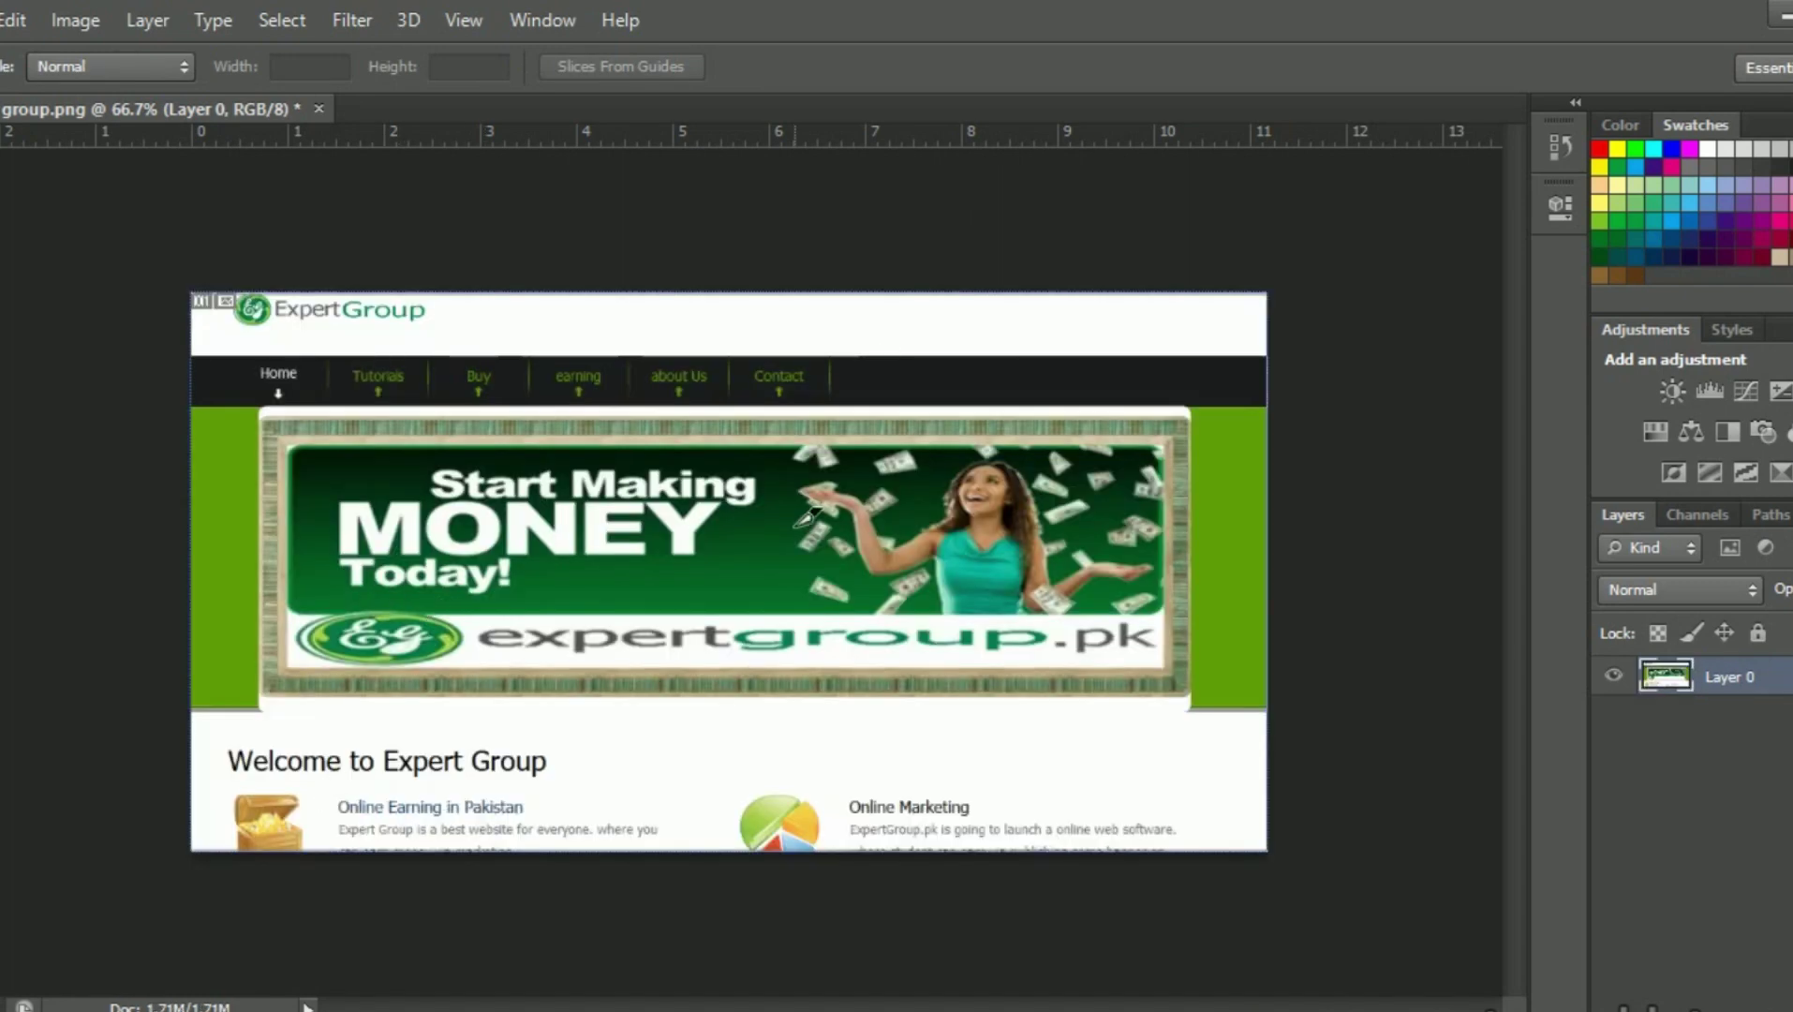
pyautogui.hotkey('ctrl', 's')
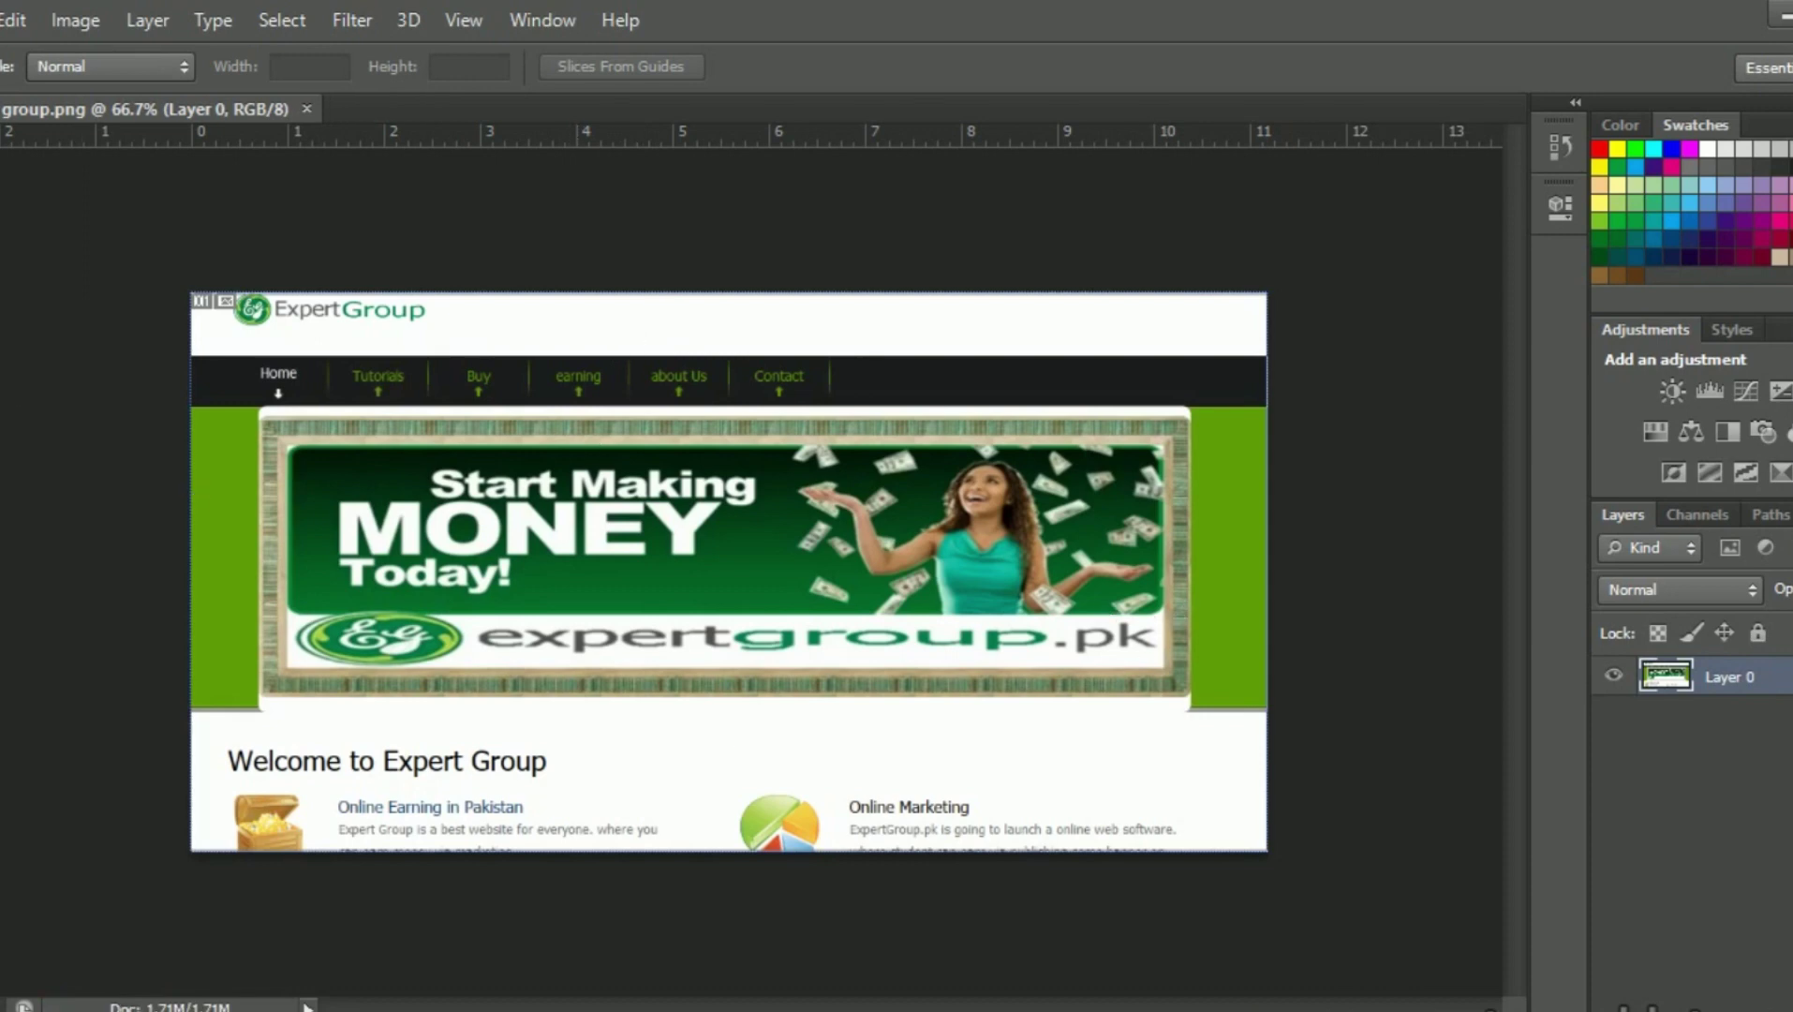
# - Draw a new slice from just below Home to the MONEY banner's bottom-right corner
pyautogui.click(38, 301)
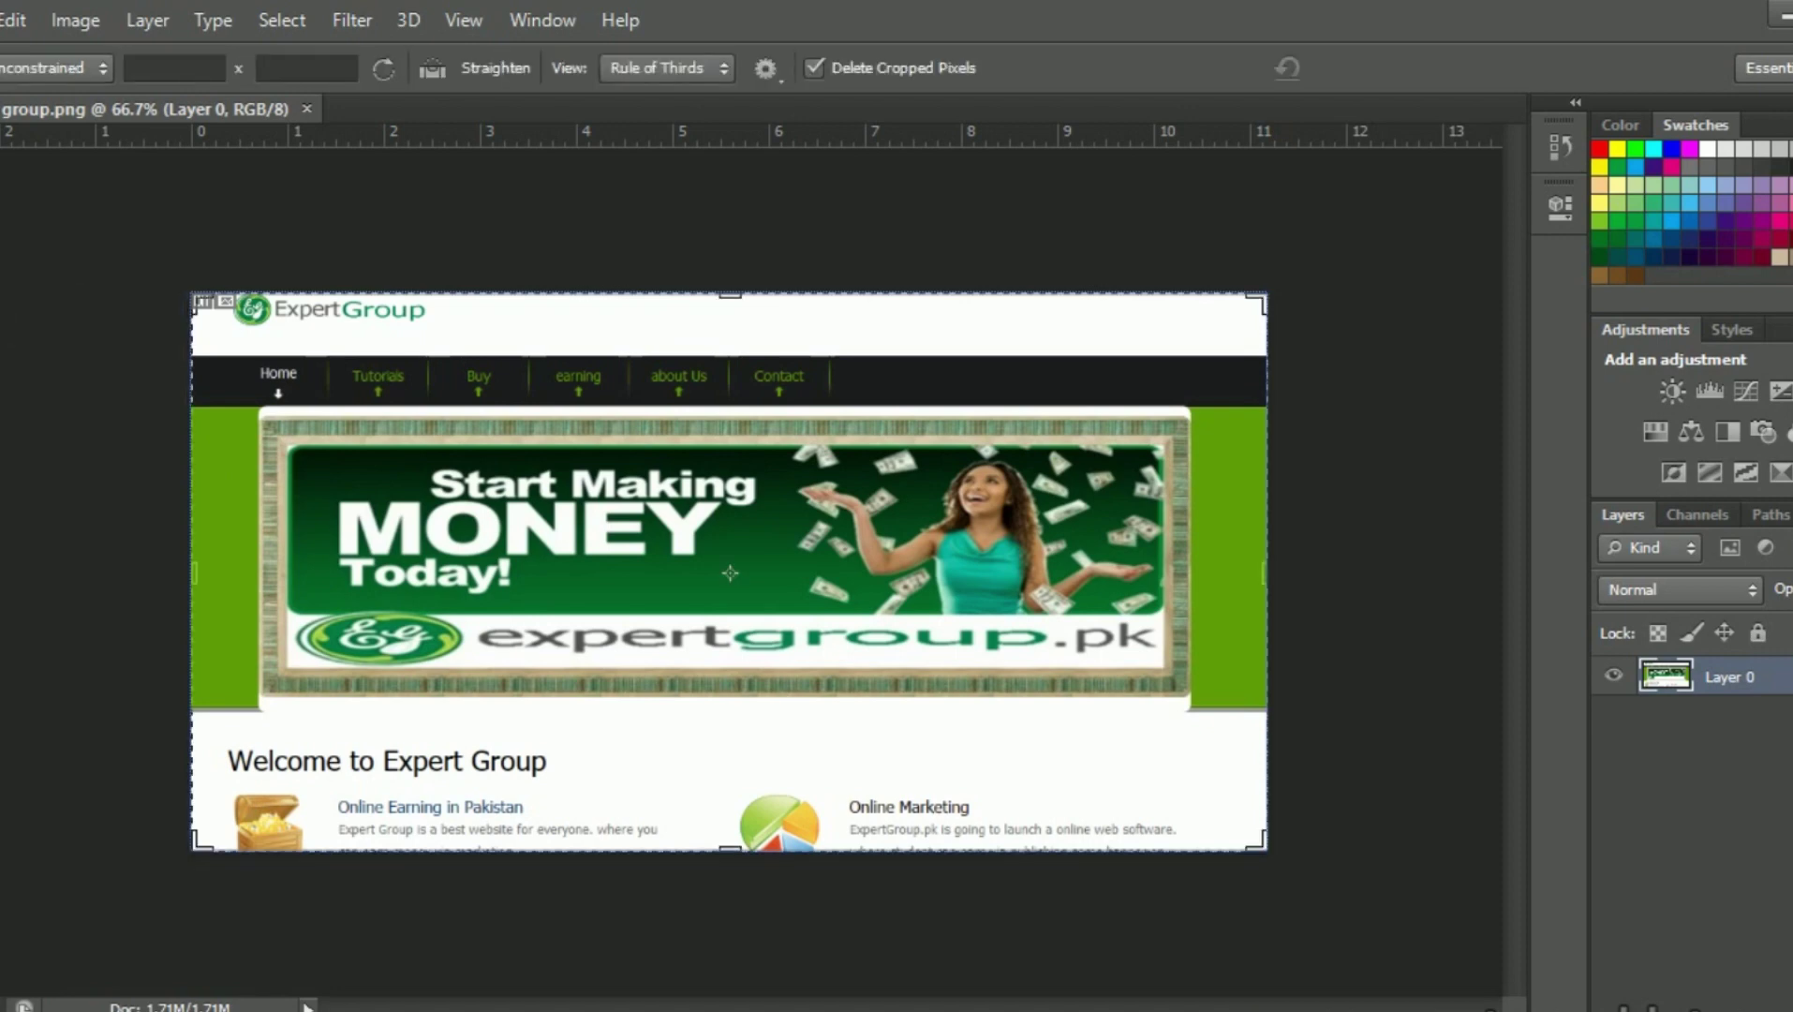
pyautogui.click(2, 305)
pyautogui.click(70, 334)
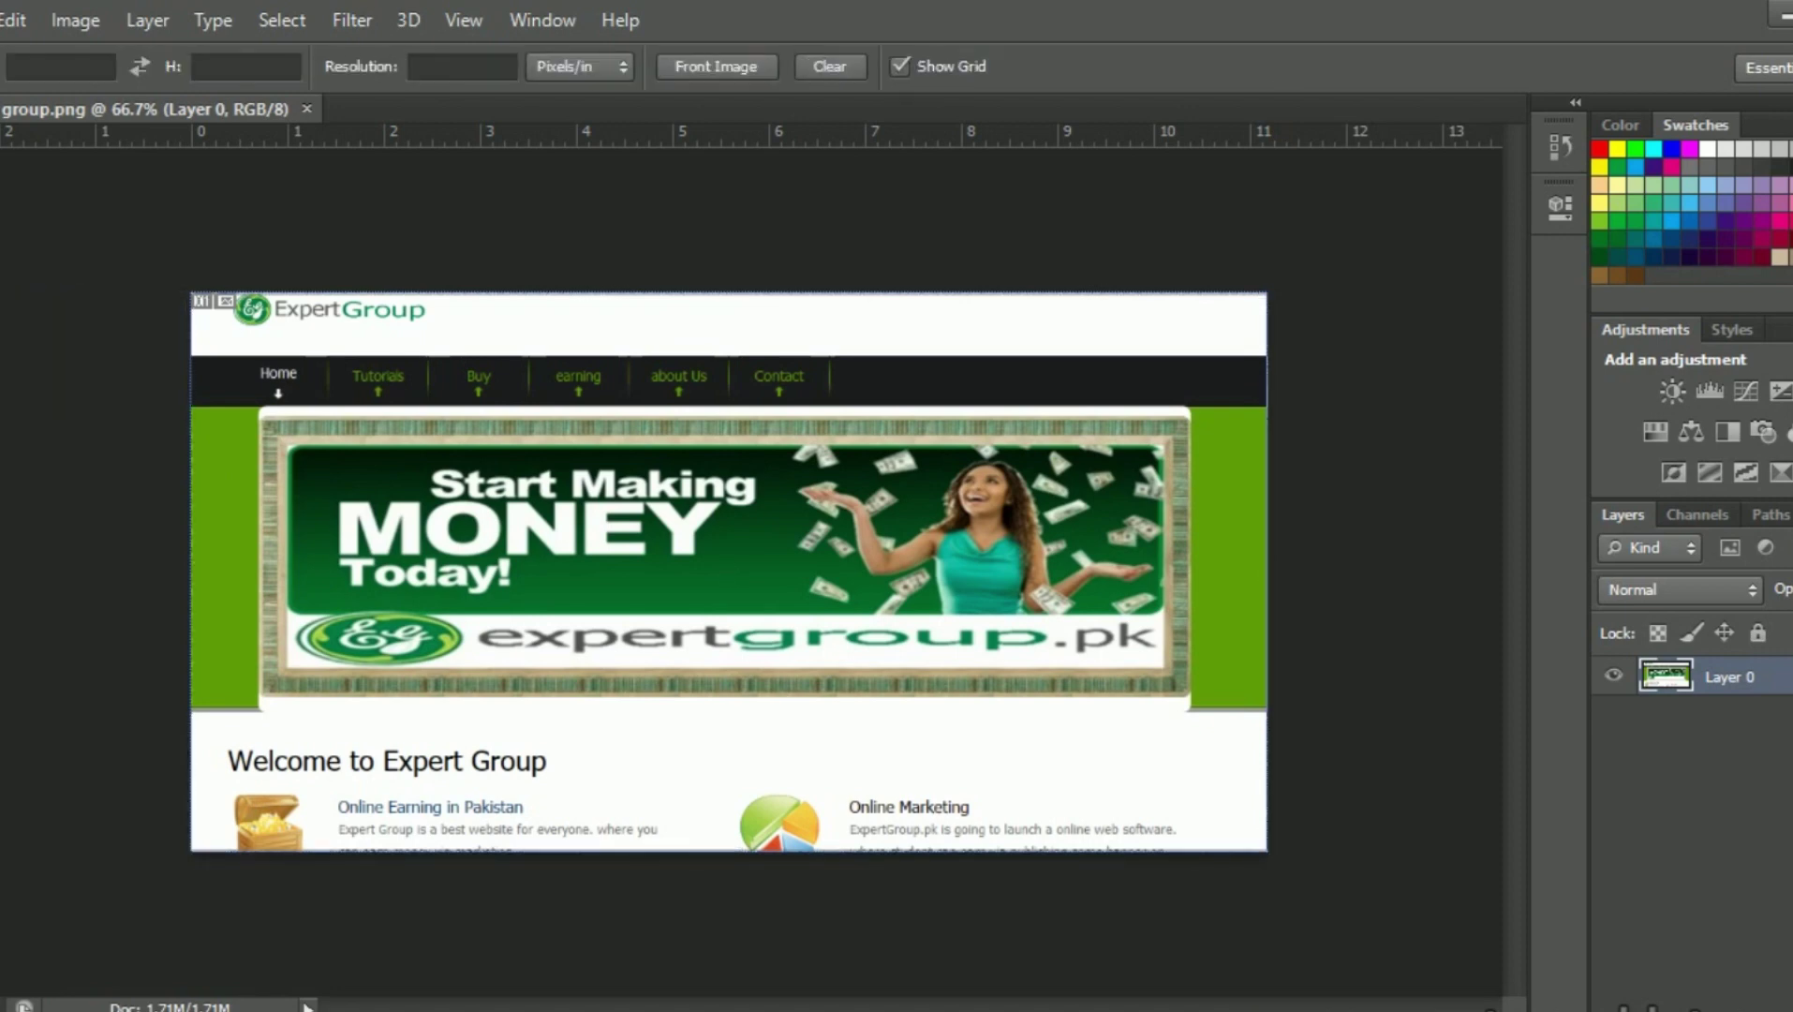
pyautogui.click(2, 304)
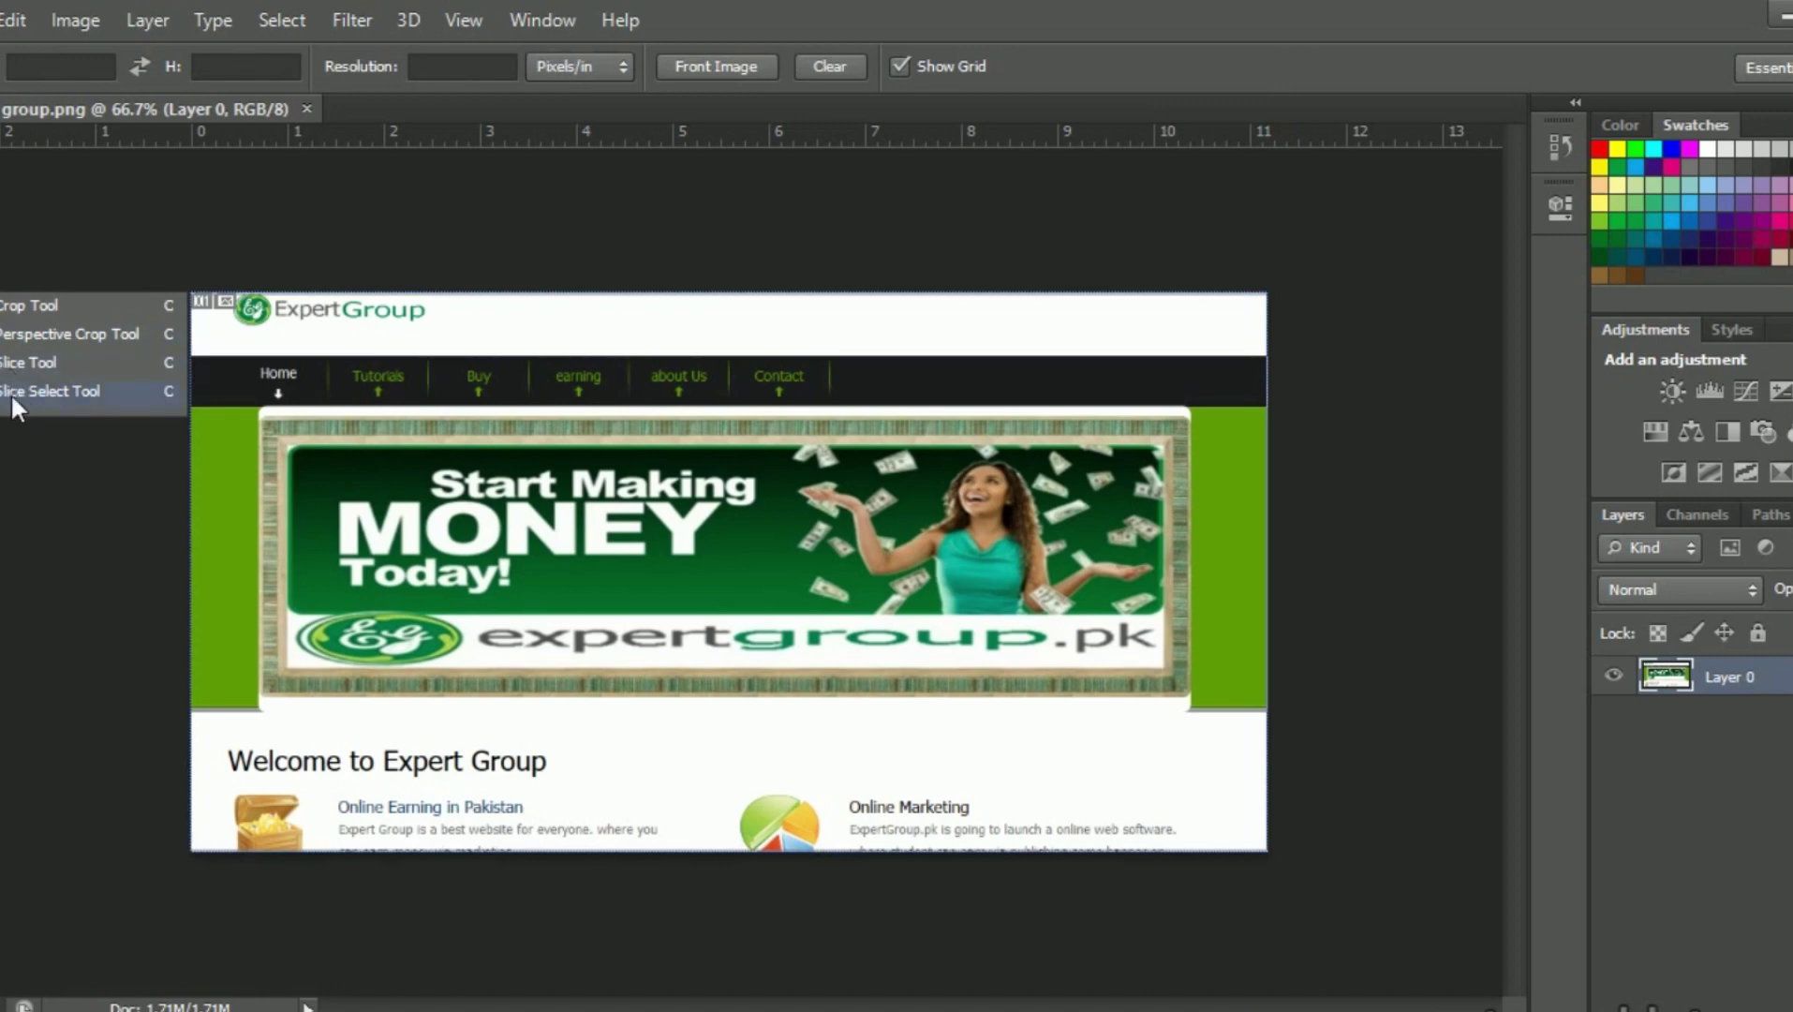
pyautogui.click(13, 365)
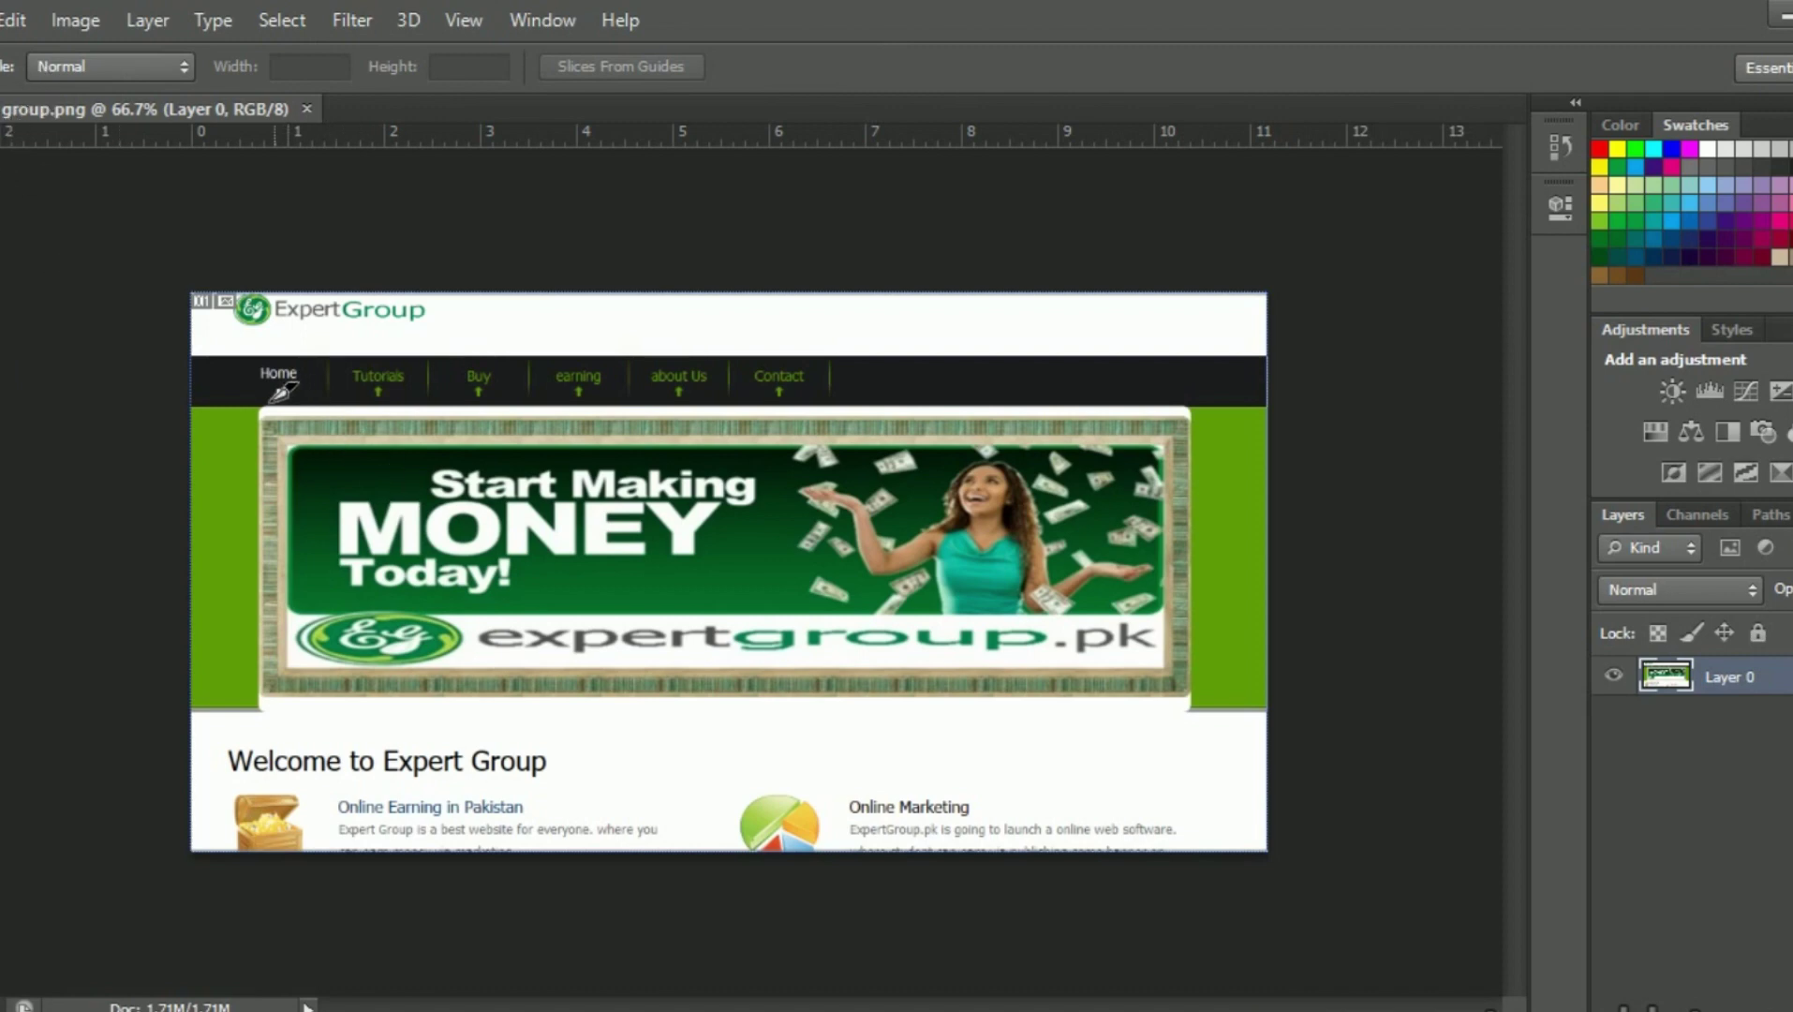
pyautogui.moveTo(269, 377); pyautogui.dragTo(272, 409)
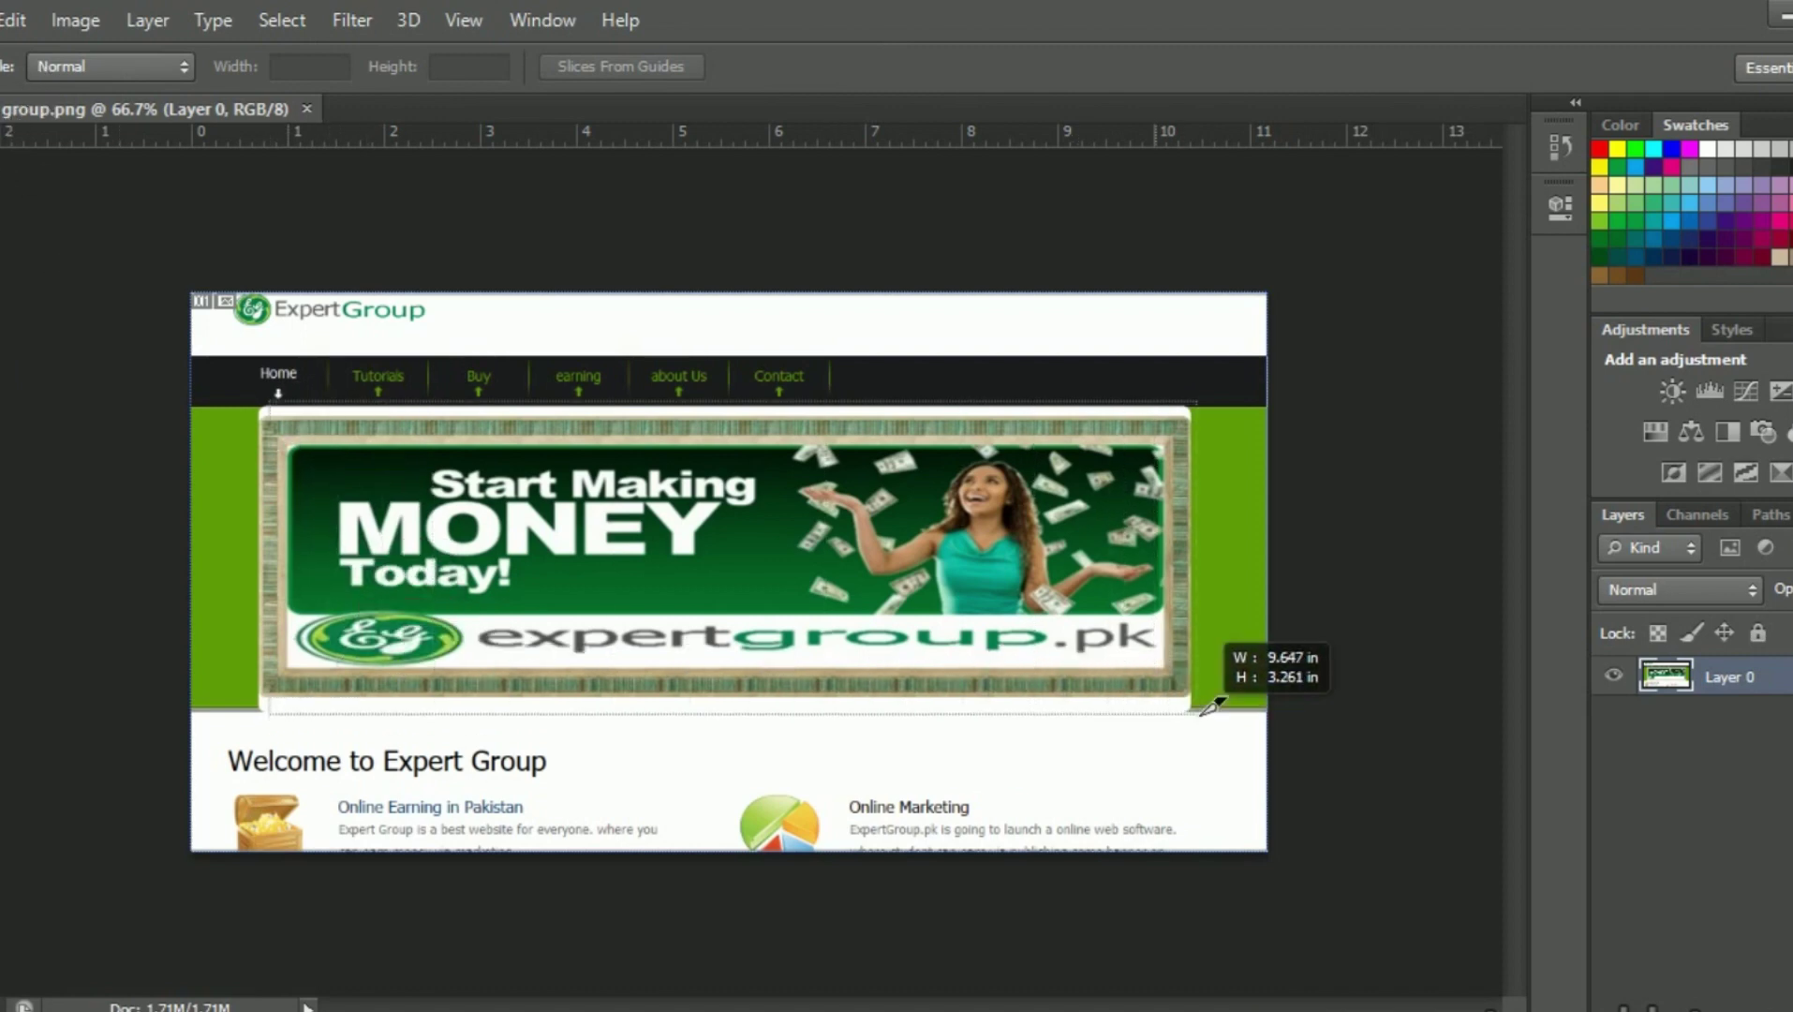
pyautogui.moveTo(317, 554); pyautogui.dragTo(1212, 702)
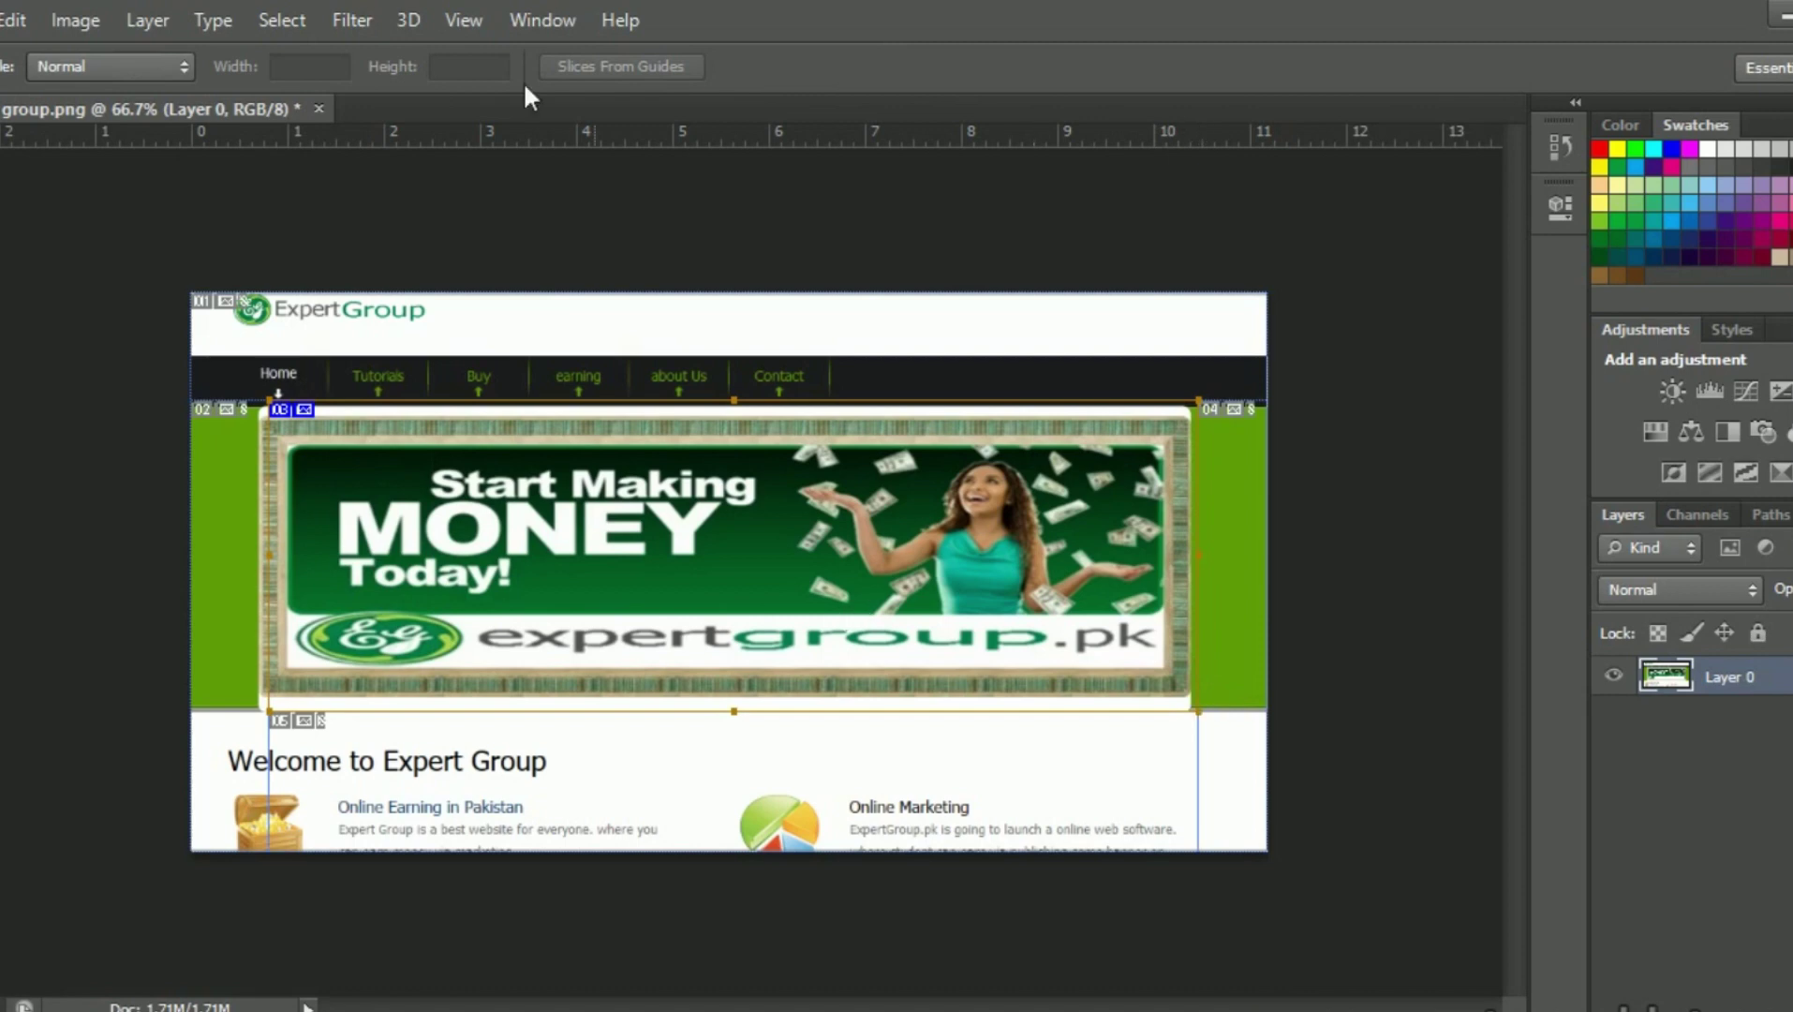
# - Set the slice Style to Fixed Aspect Ratio, then back to Normal
pyautogui.click(187, 66)
pyautogui.click(150, 121)
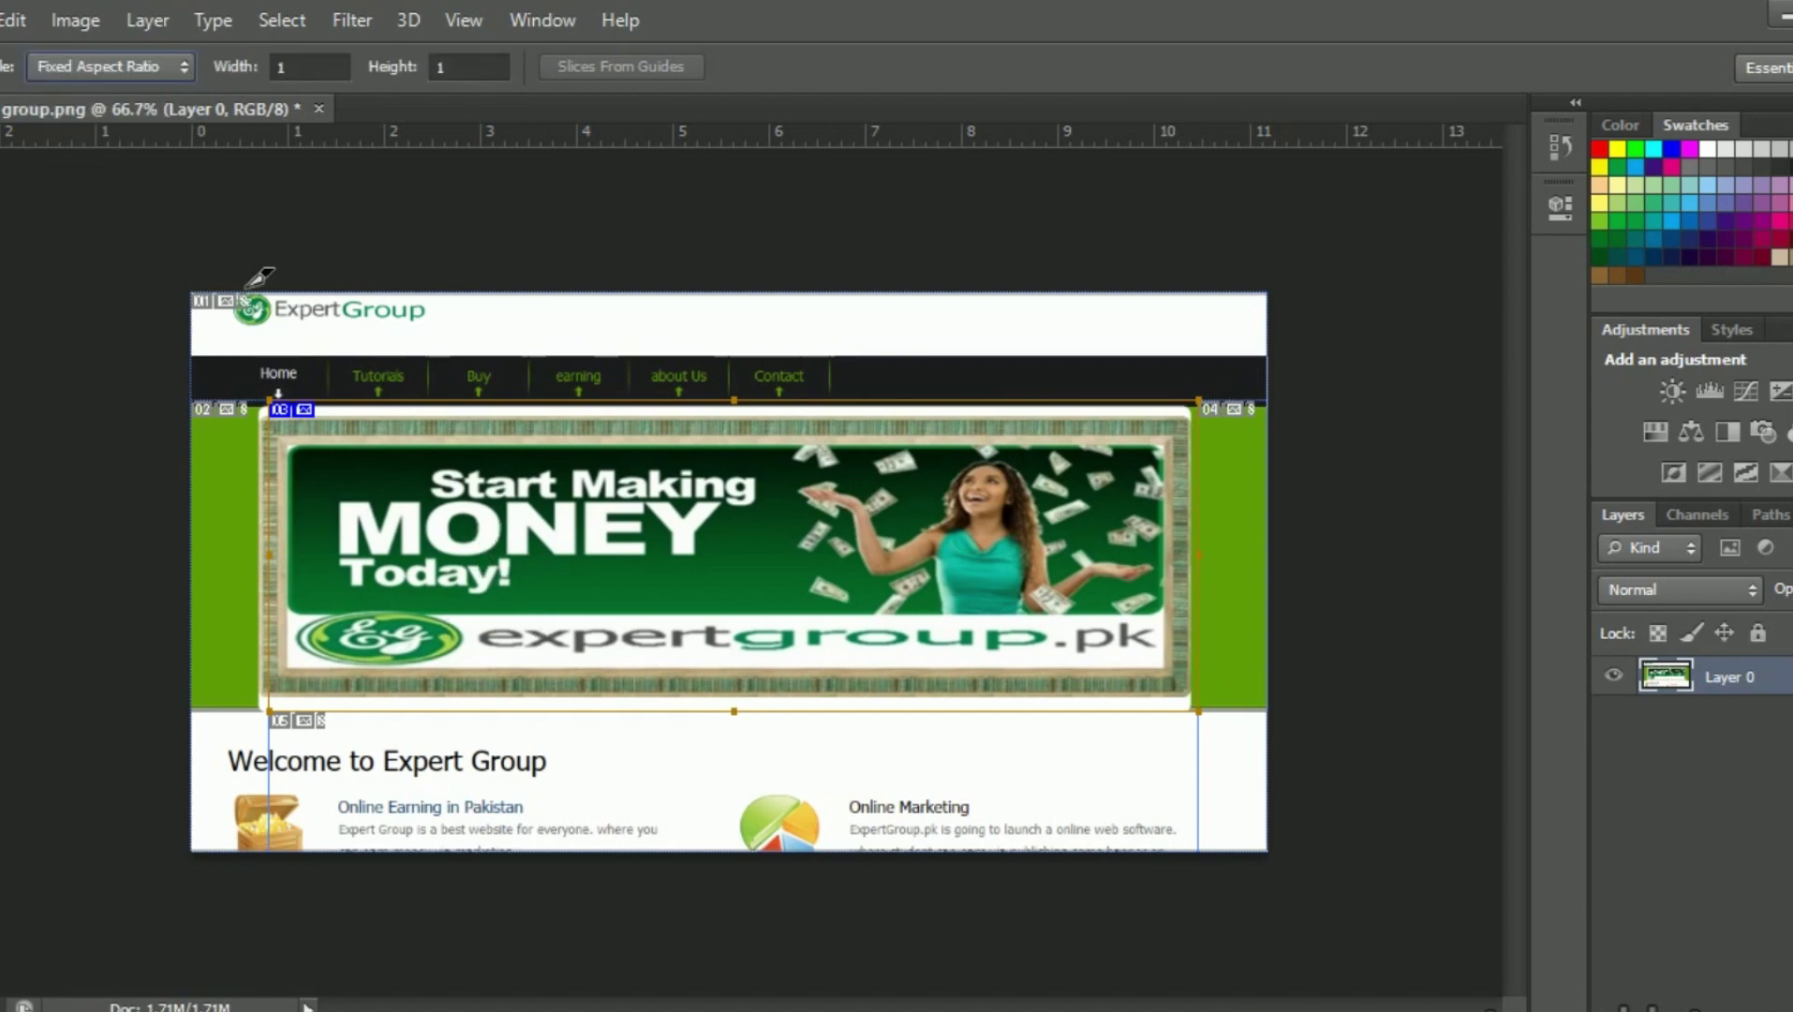
pyautogui.click(184, 68)
pyautogui.click(165, 99)
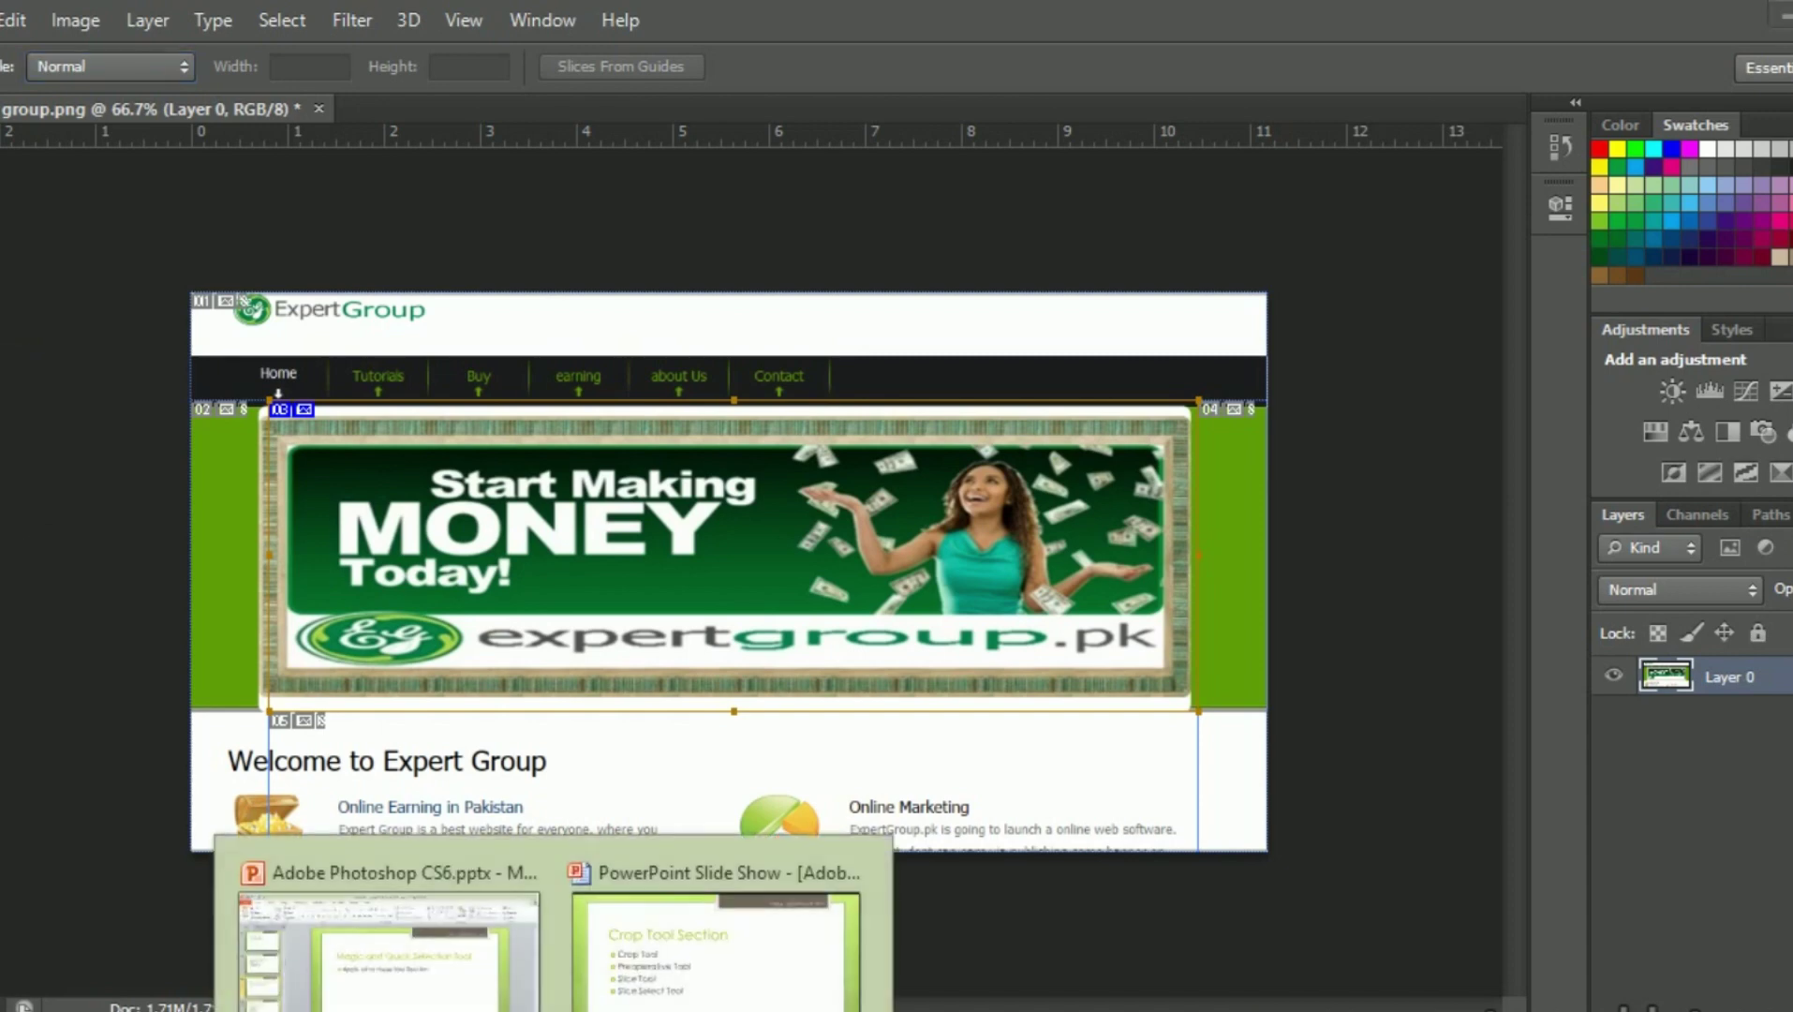
# - Retype the second bullet's first word, which comes out as 'Presproctive', and review spelling suggestions
pyautogui.click(731, 928)
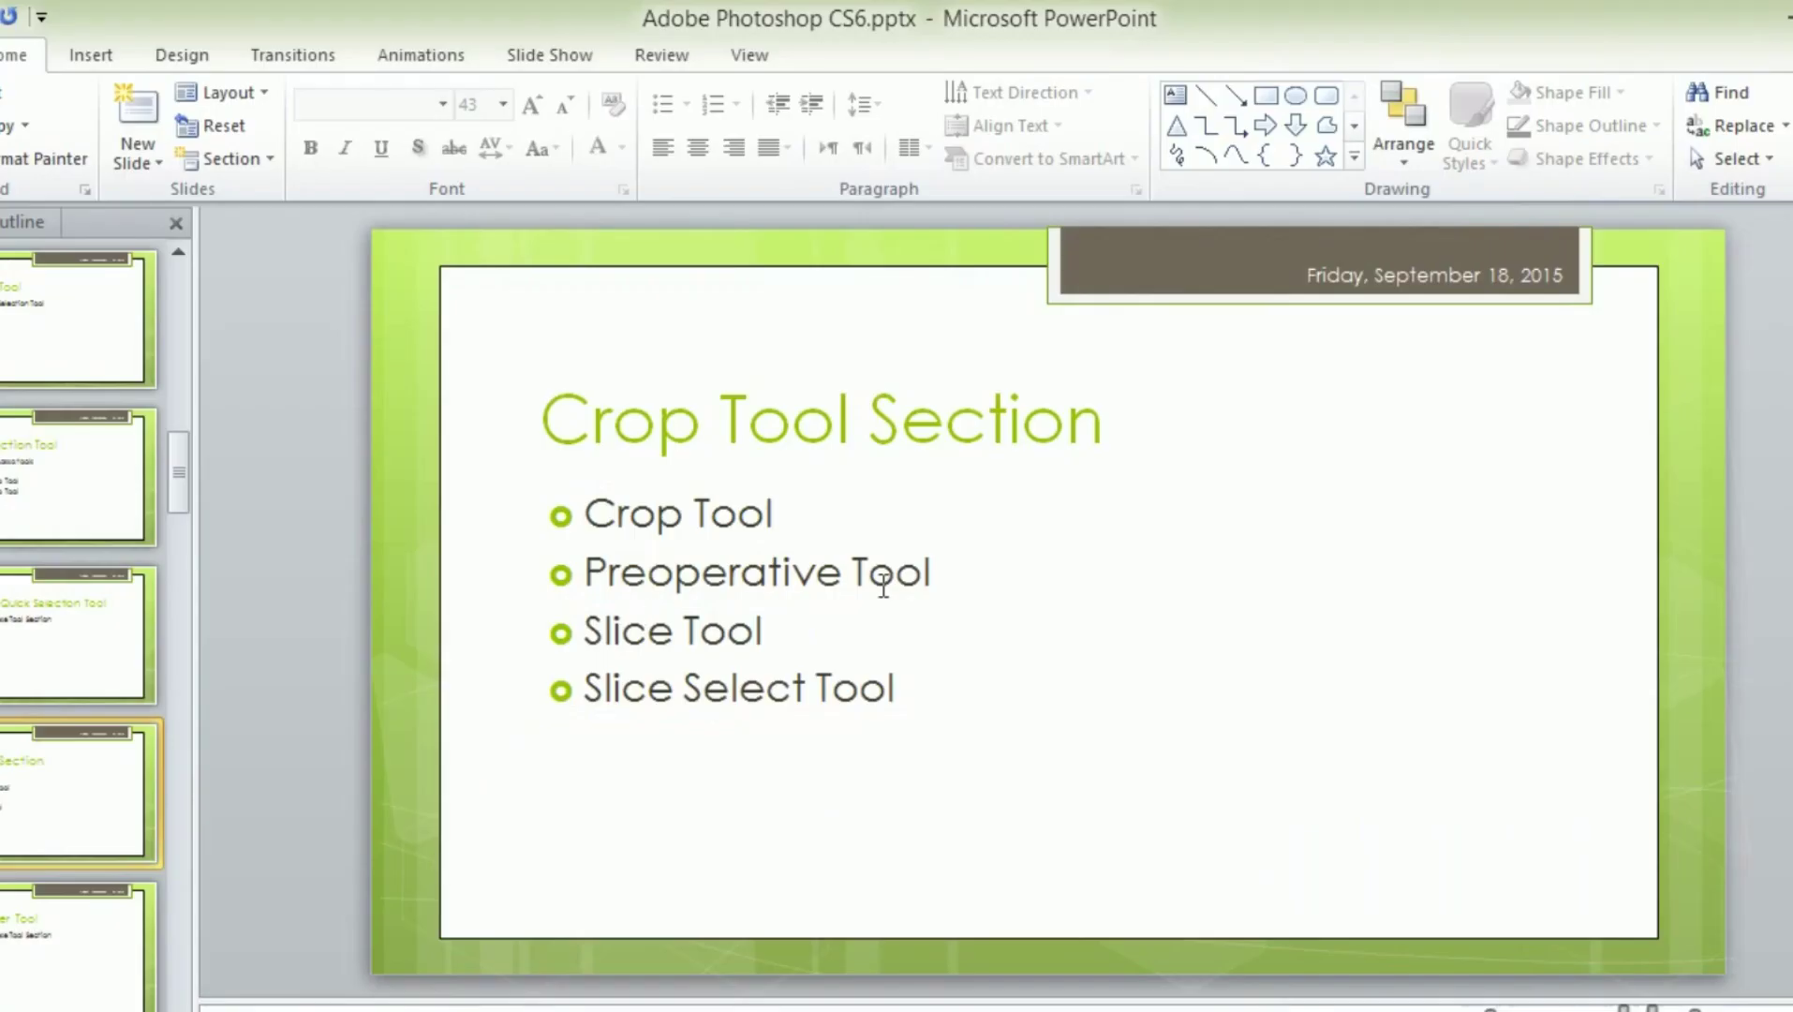
pyautogui.moveTo(843, 574); pyautogui.dragTo(588, 588)
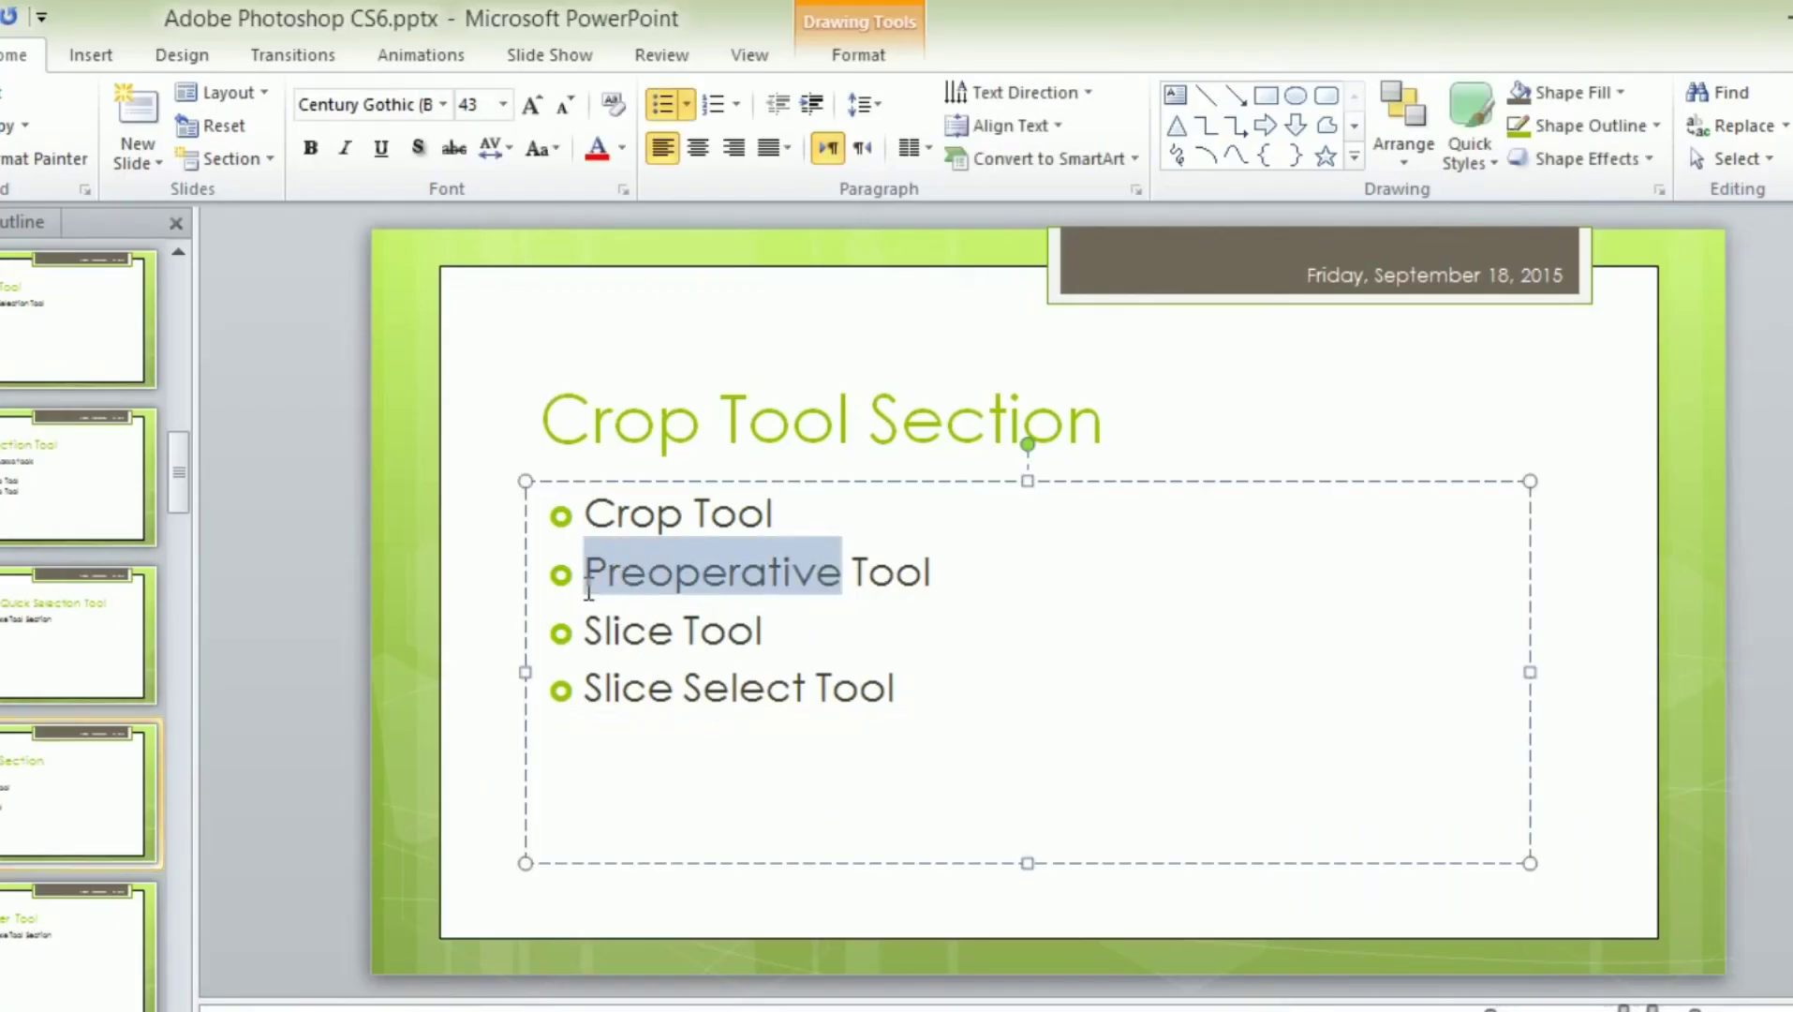
pyautogui.write('Pres')
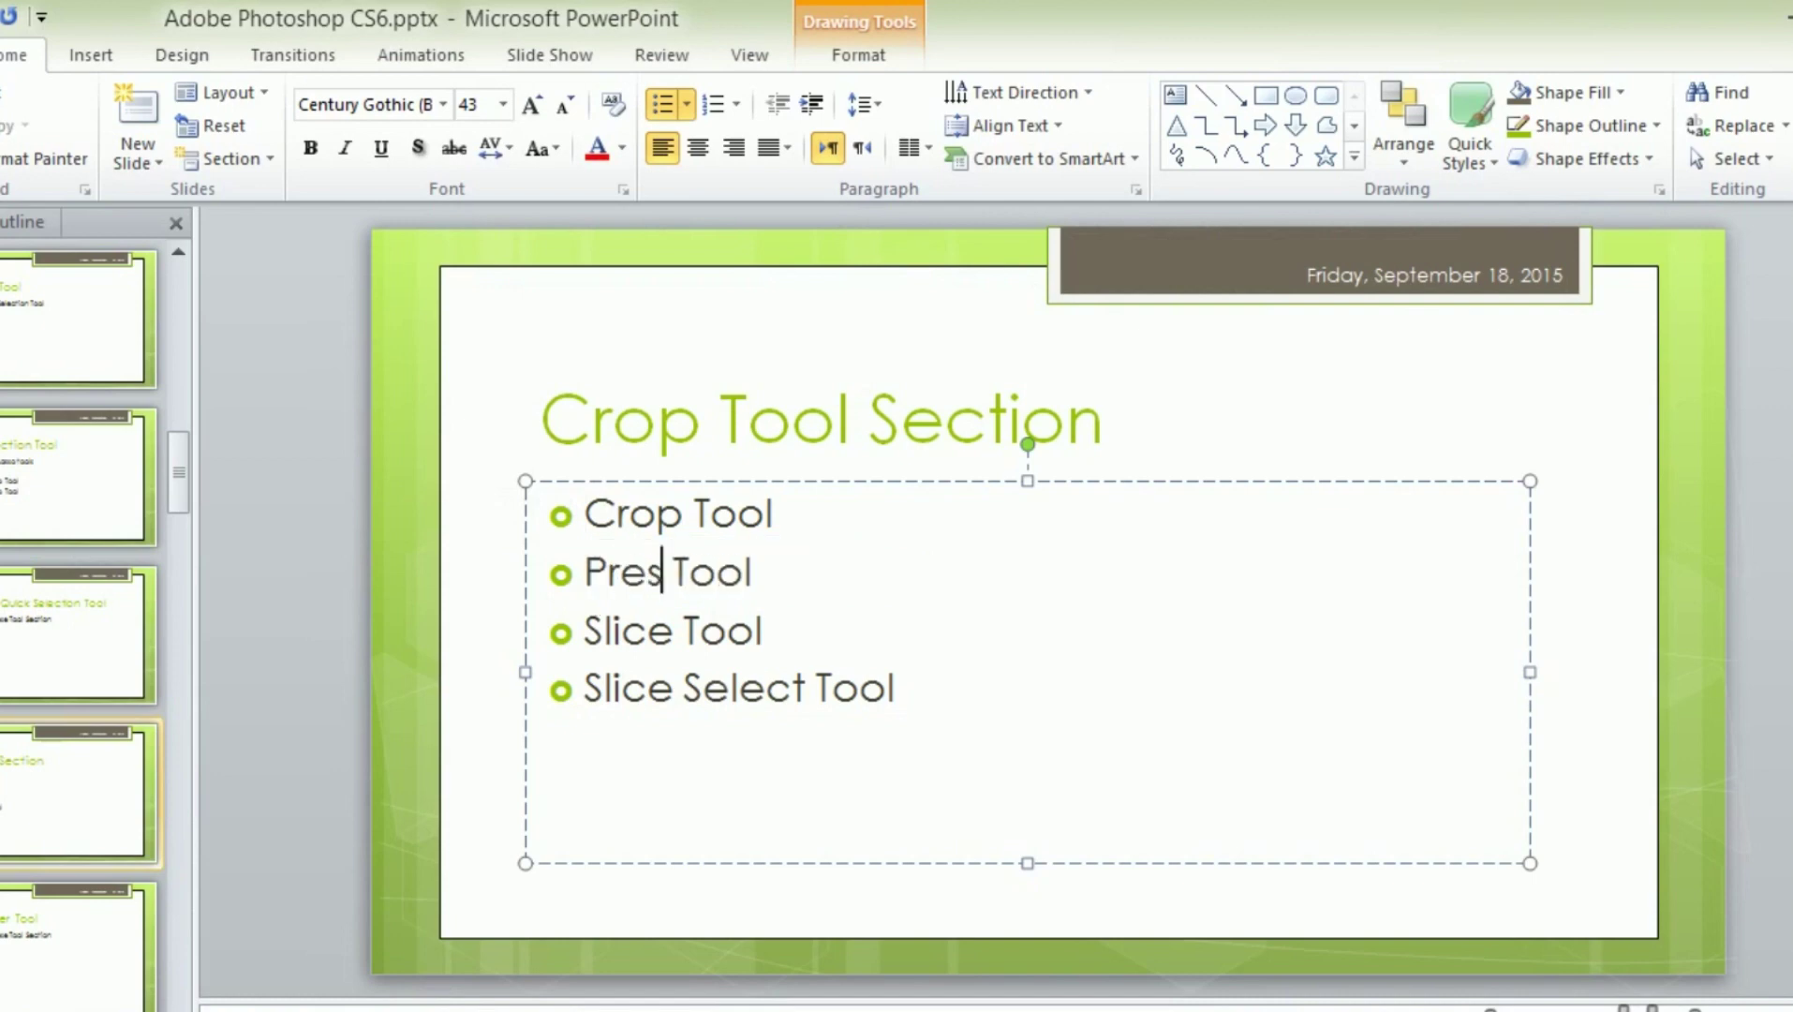
pyautogui.write('pro')
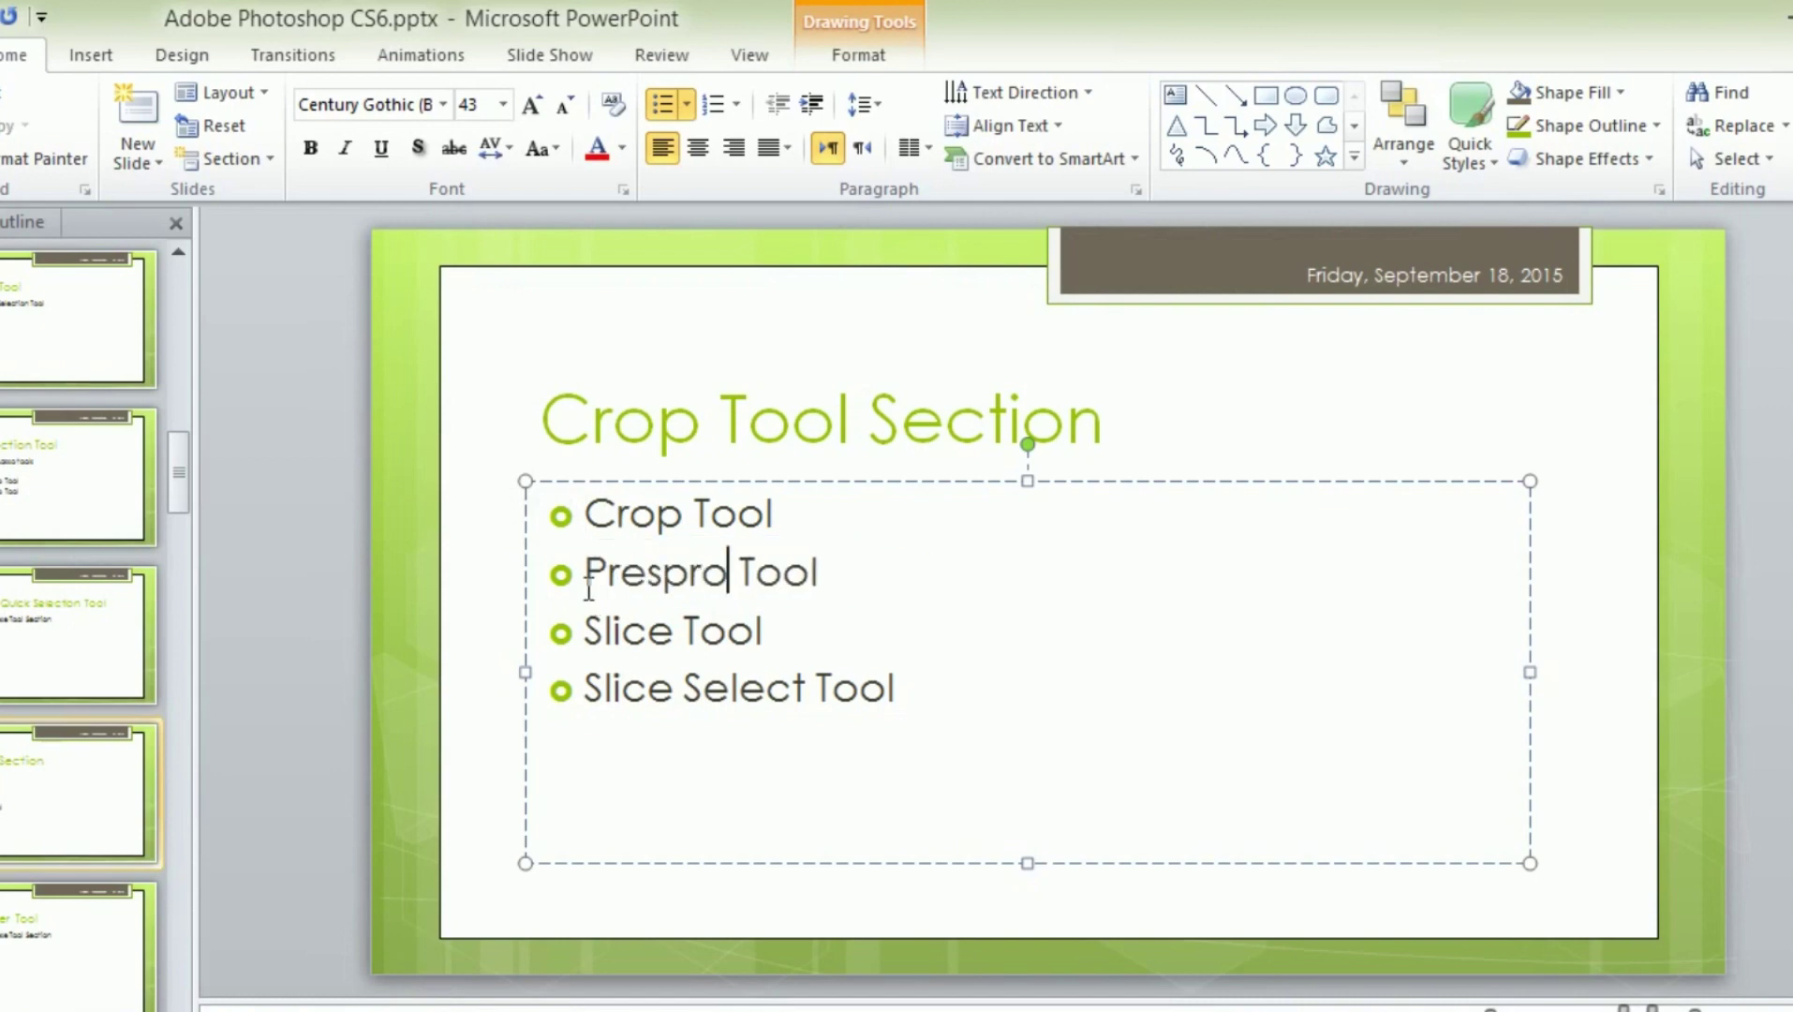
pyautogui.write('ct')
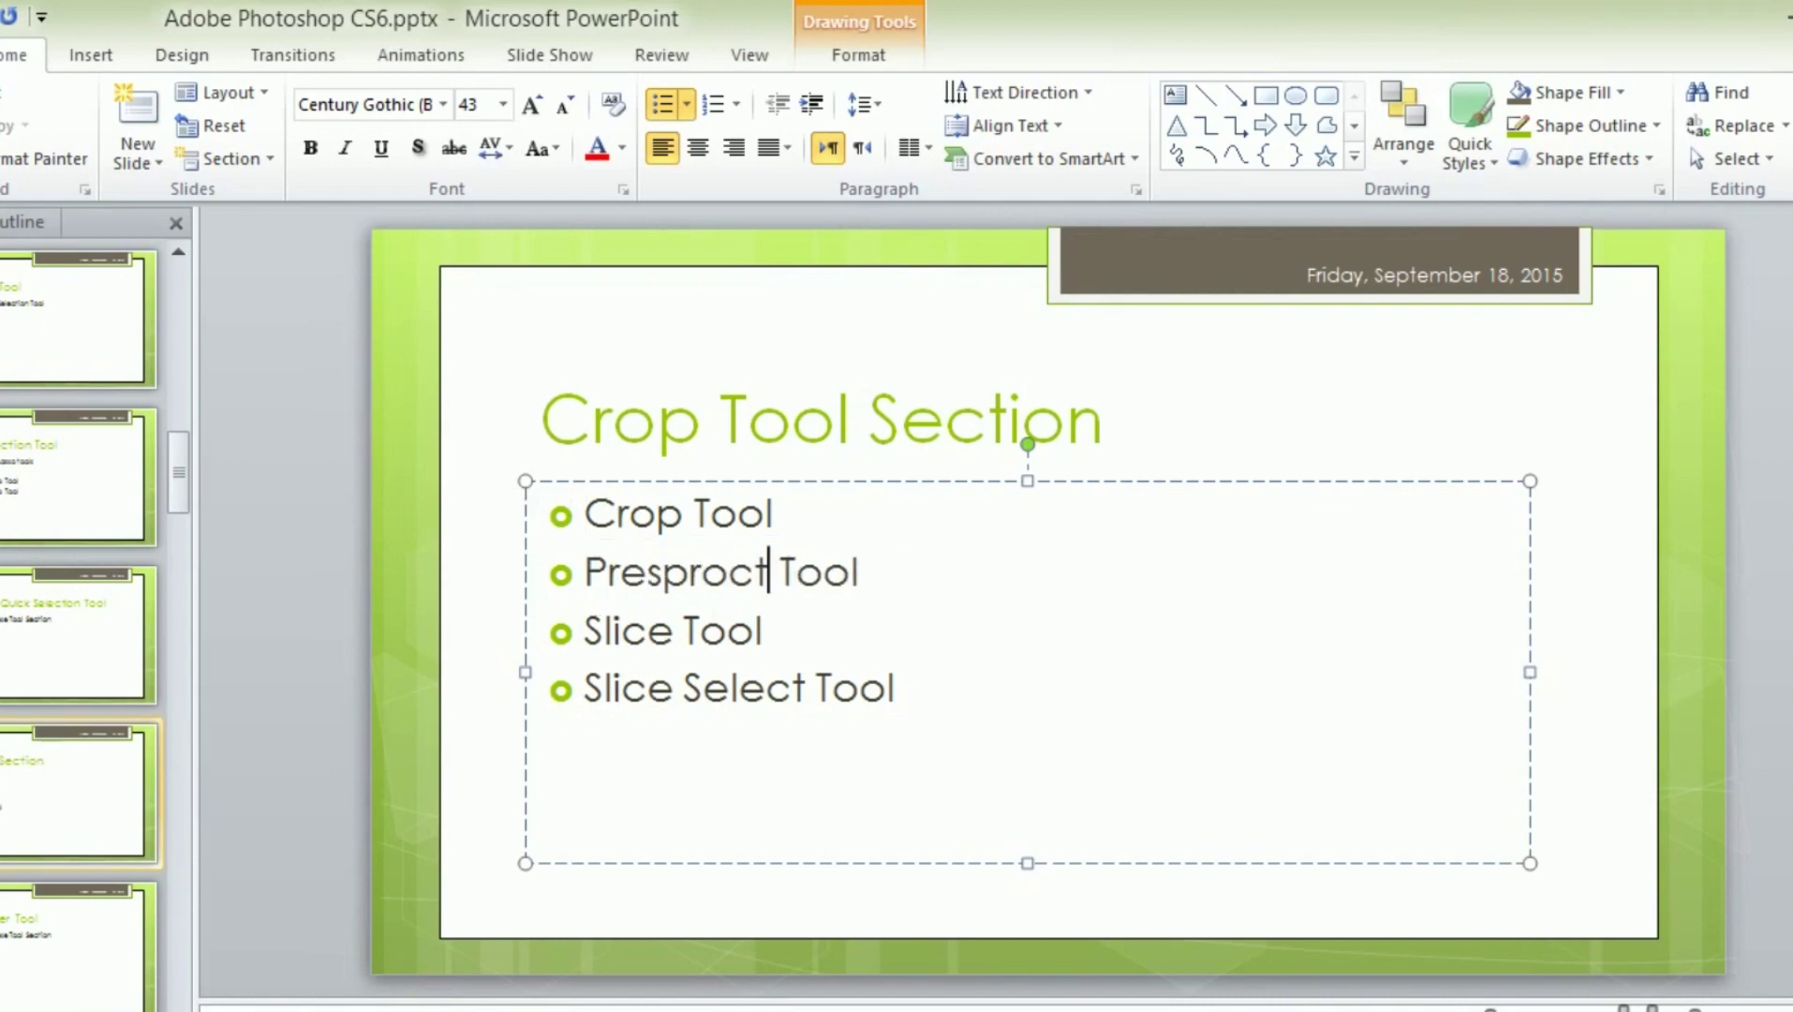
pyautogui.write('ive')
pyautogui.click(856, 688)
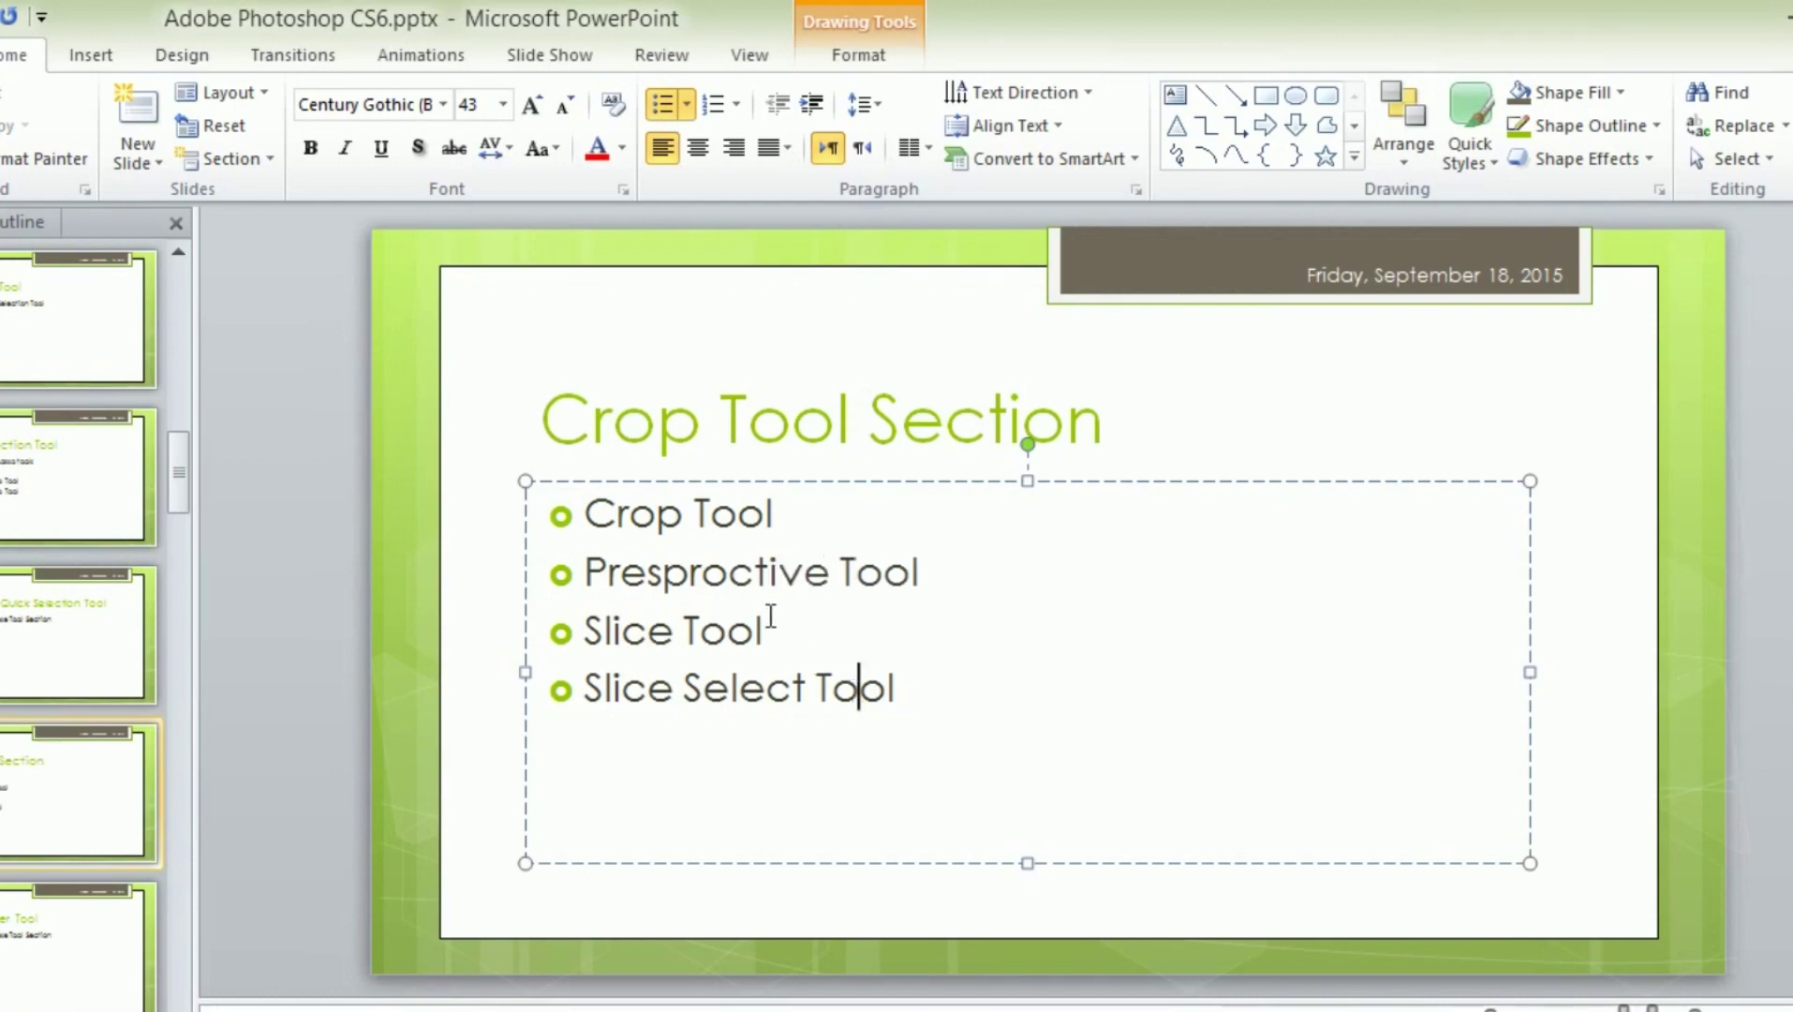
pyautogui.rightClick(737, 582)
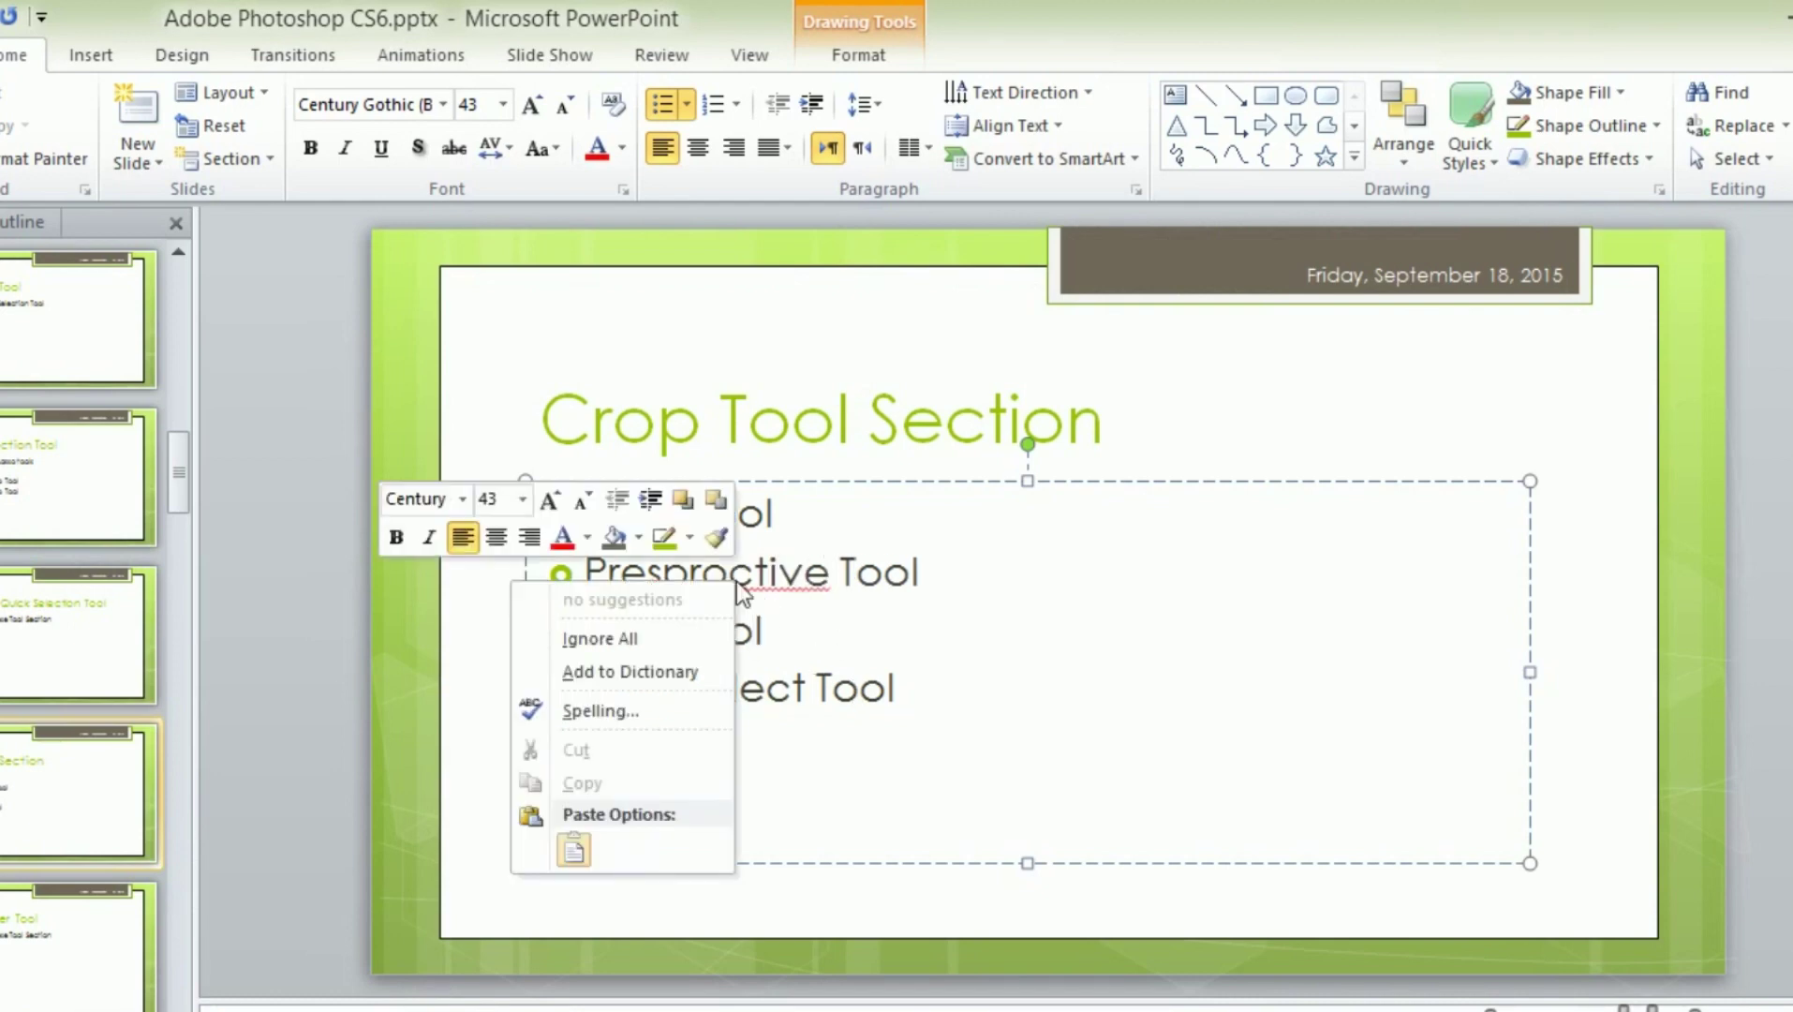
pyautogui.click(935, 682)
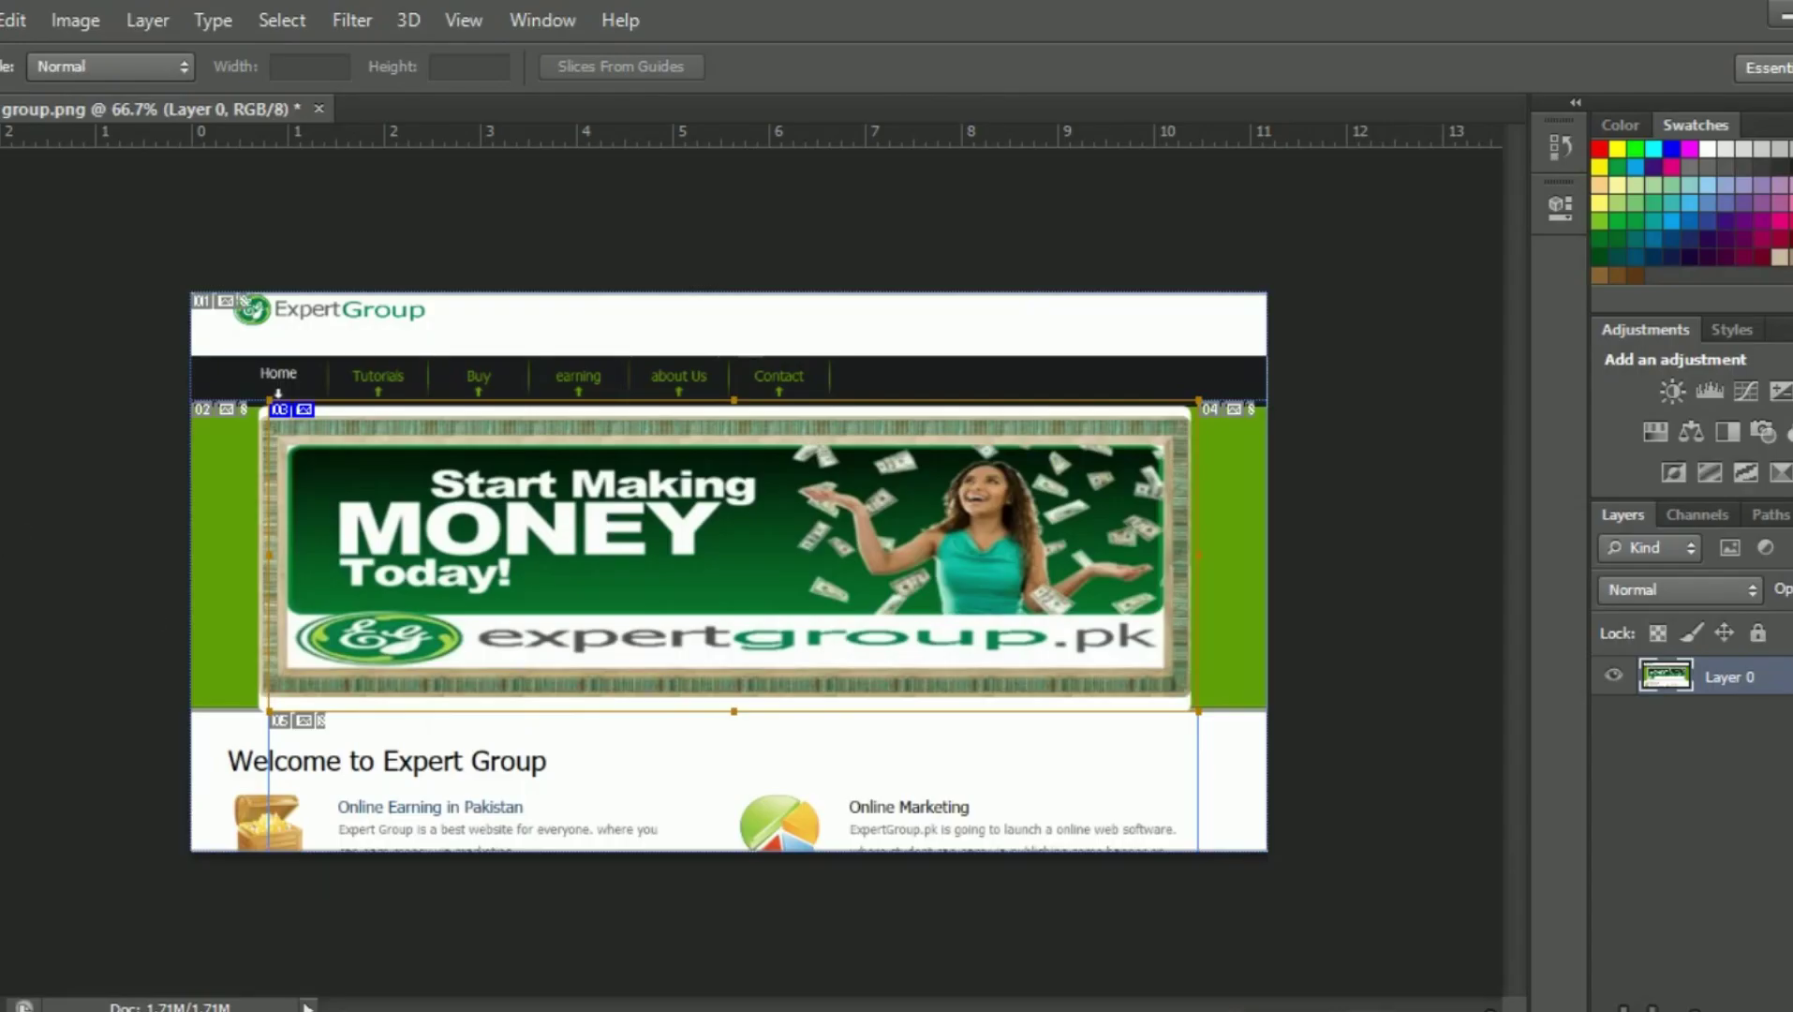
pyautogui.rightClick(4, 310)
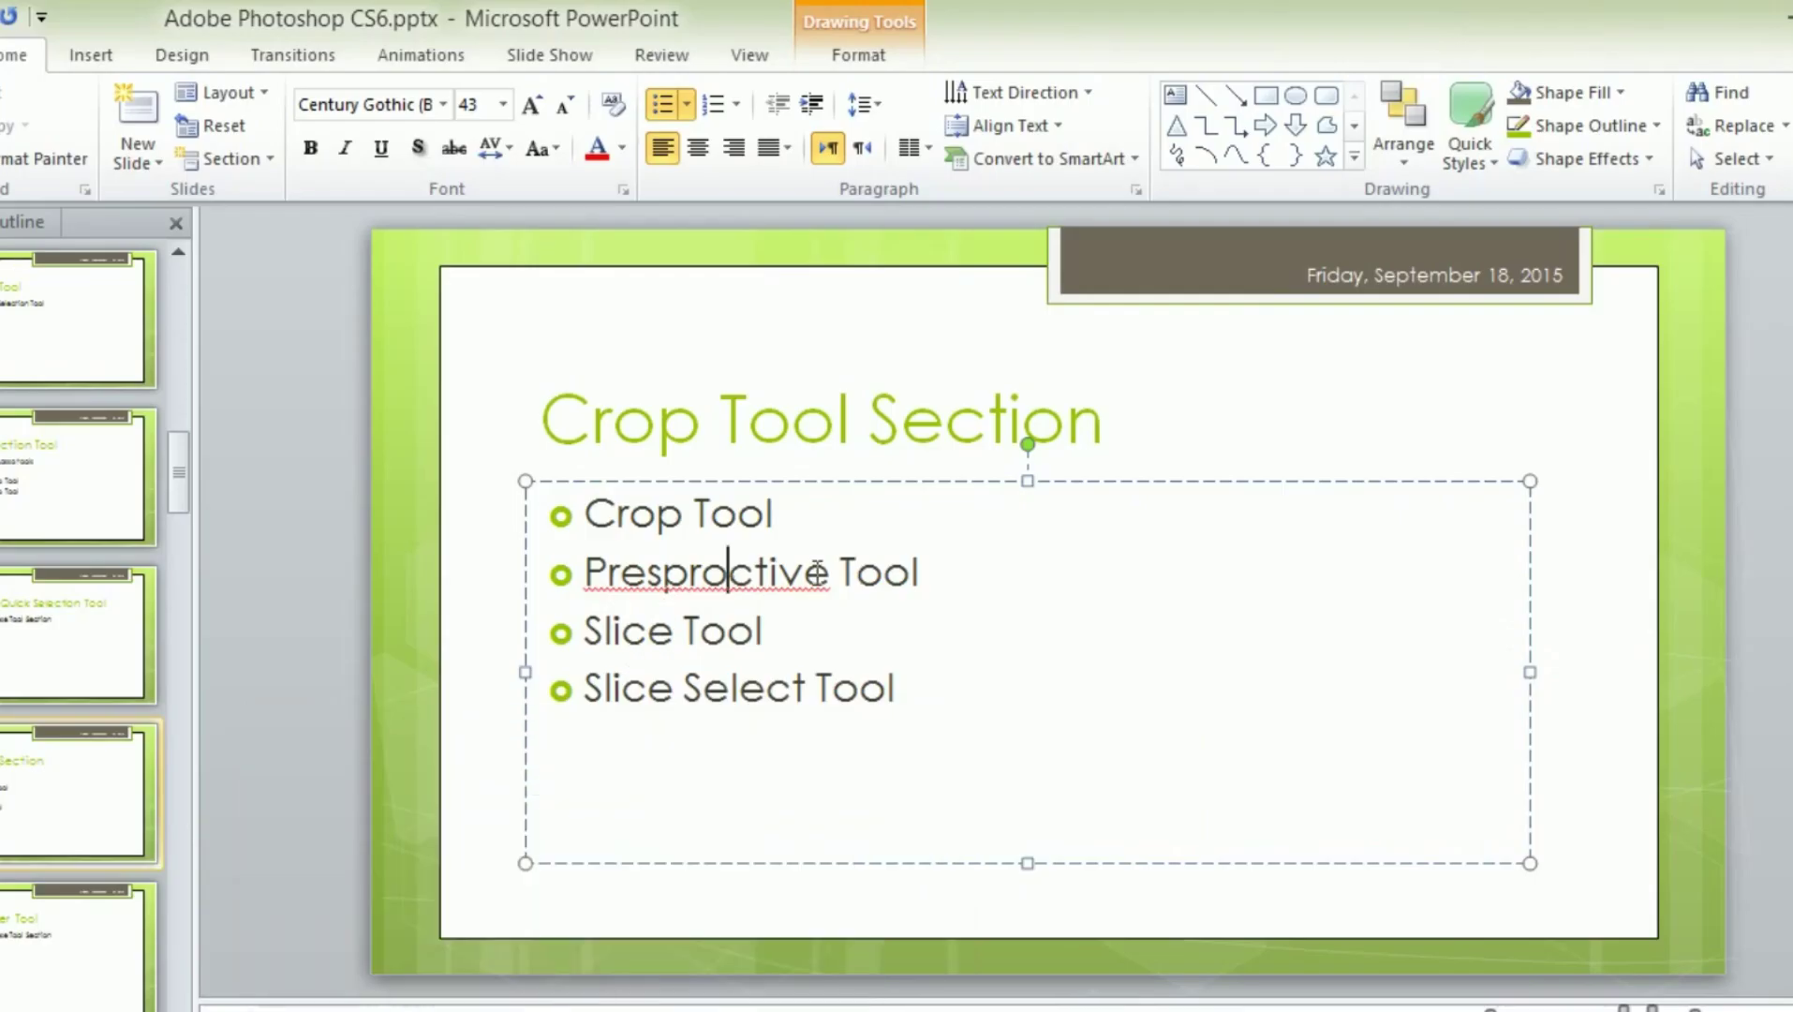
# - Replace 'Presproctive' with 'Perspective' in the second bullet and check the word spacing
pyautogui.click(835, 575)
pyautogui.doubleClick(816, 590)
pyautogui.write('Pe')
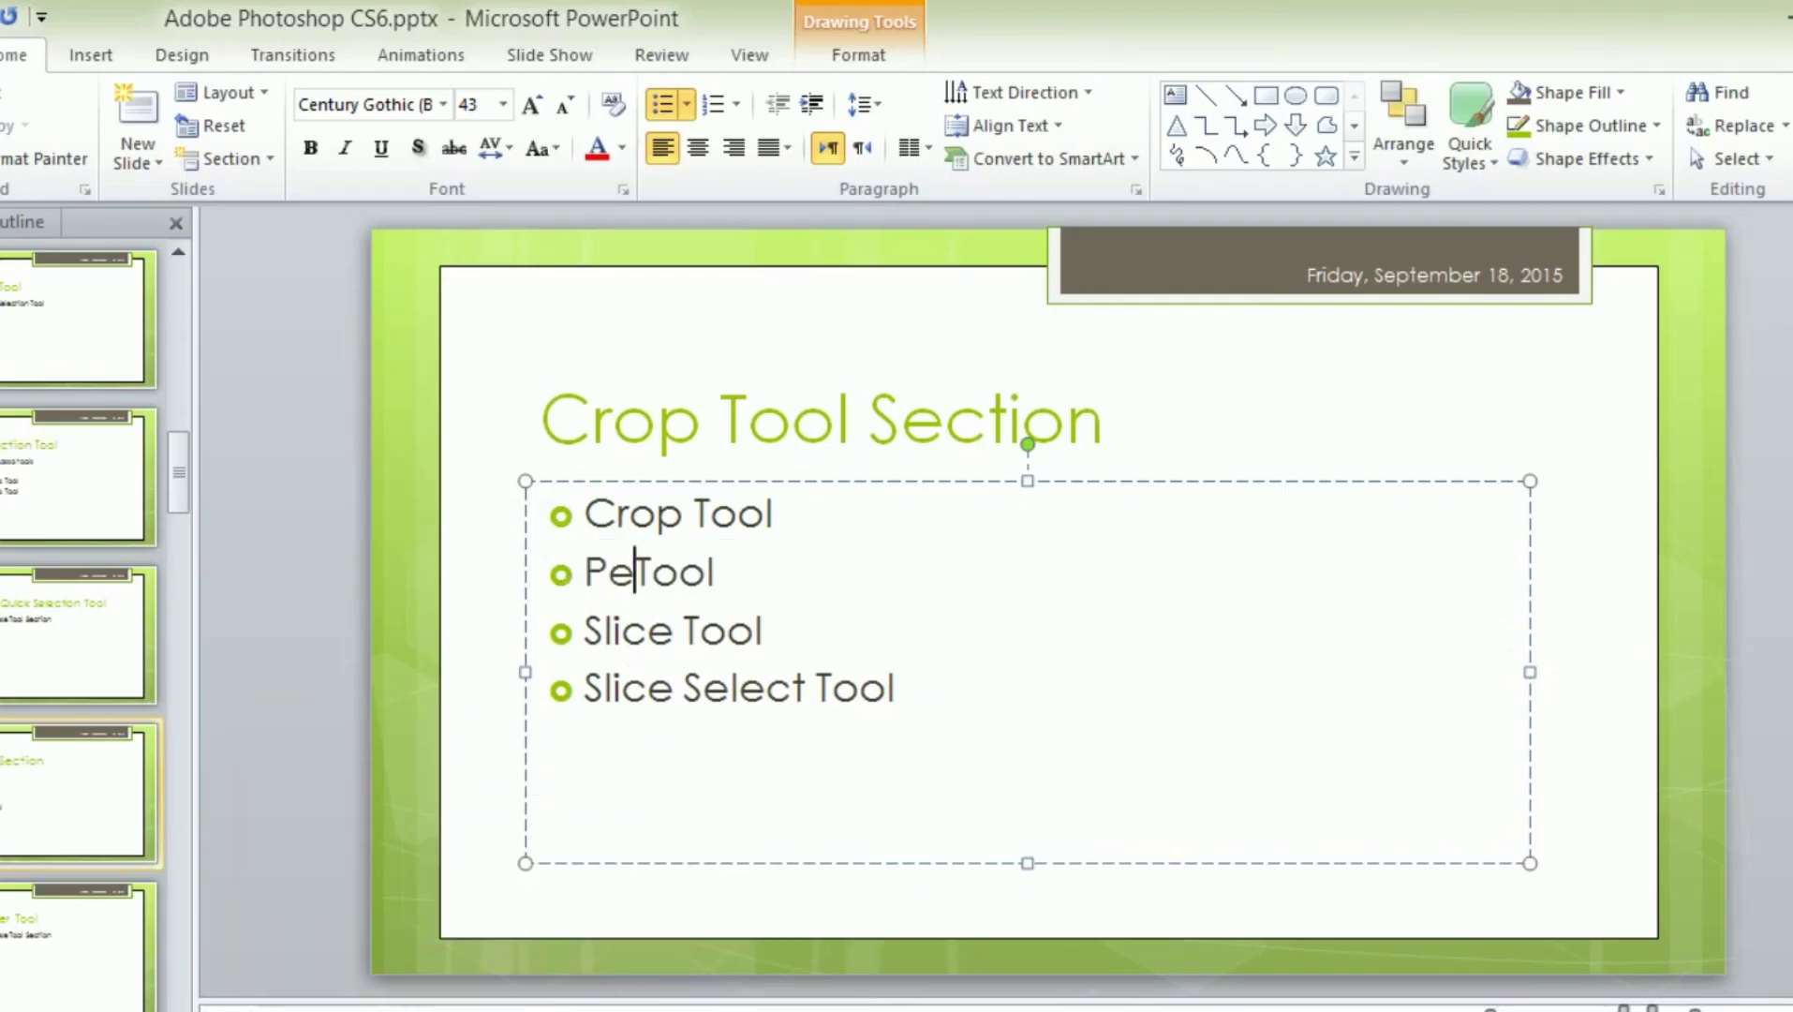
pyautogui.write('rspecti')
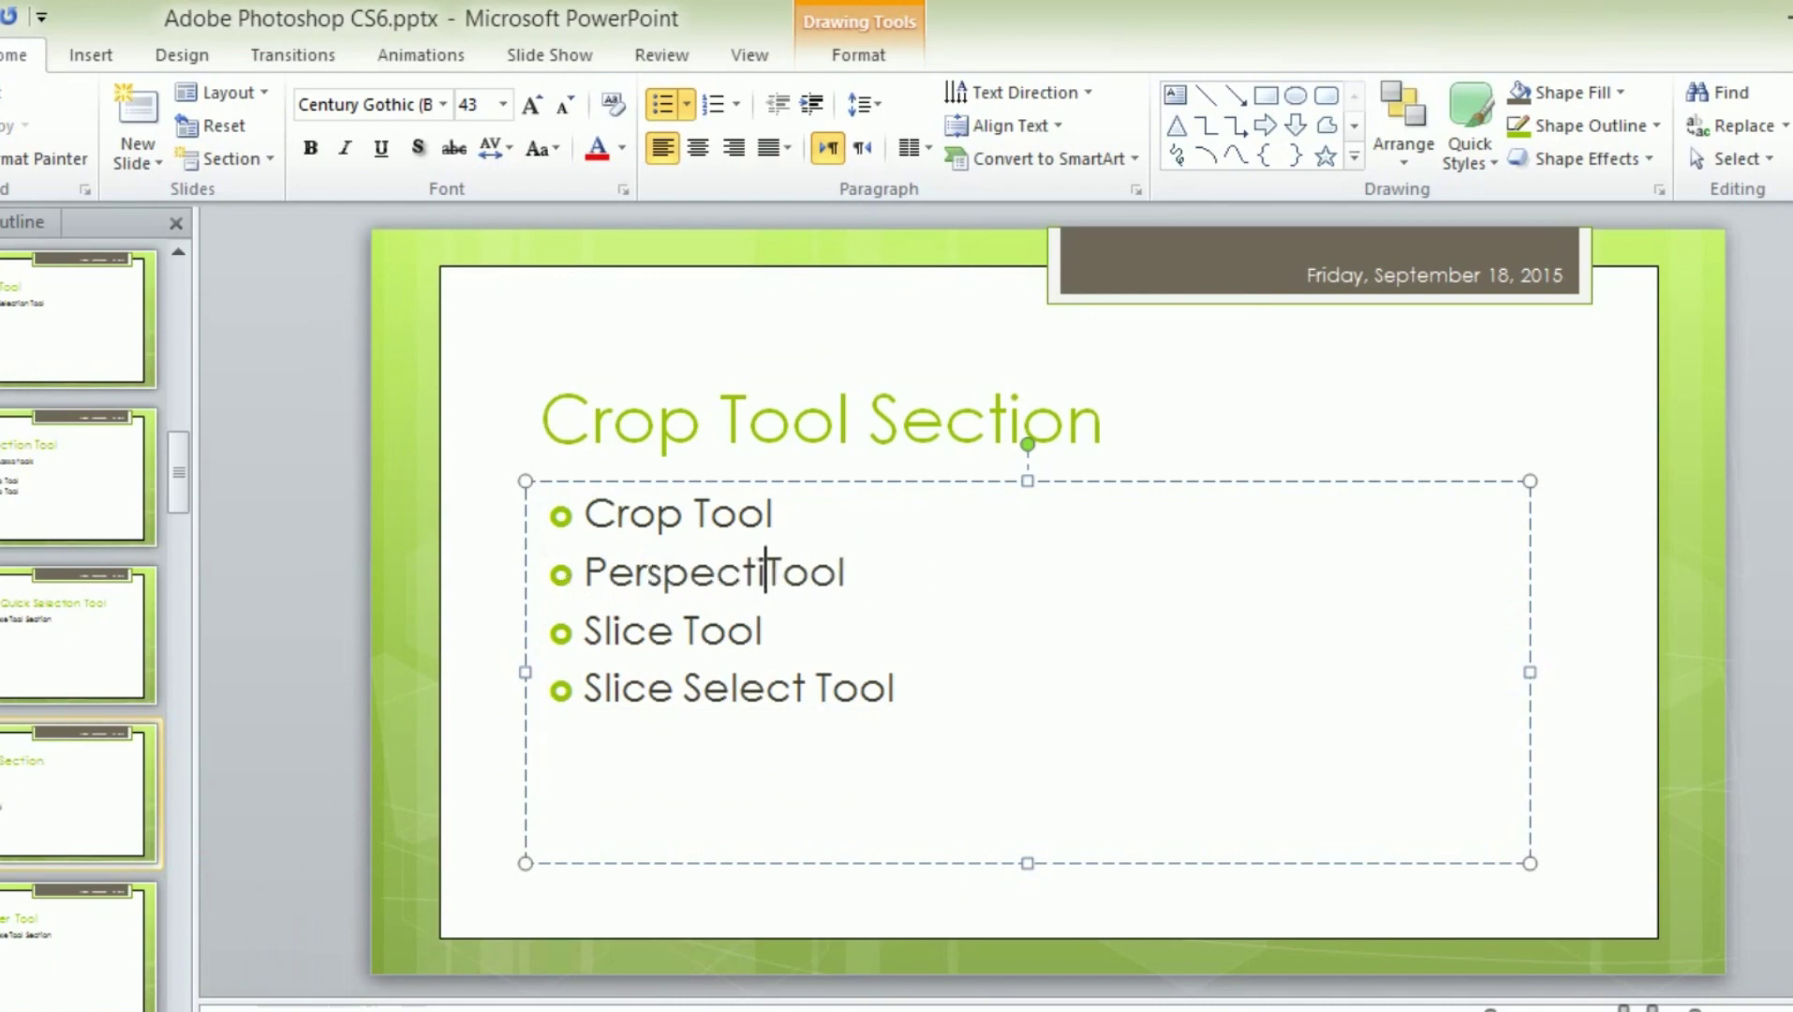
pyautogui.write('ve')
pyautogui.click(647, 687)
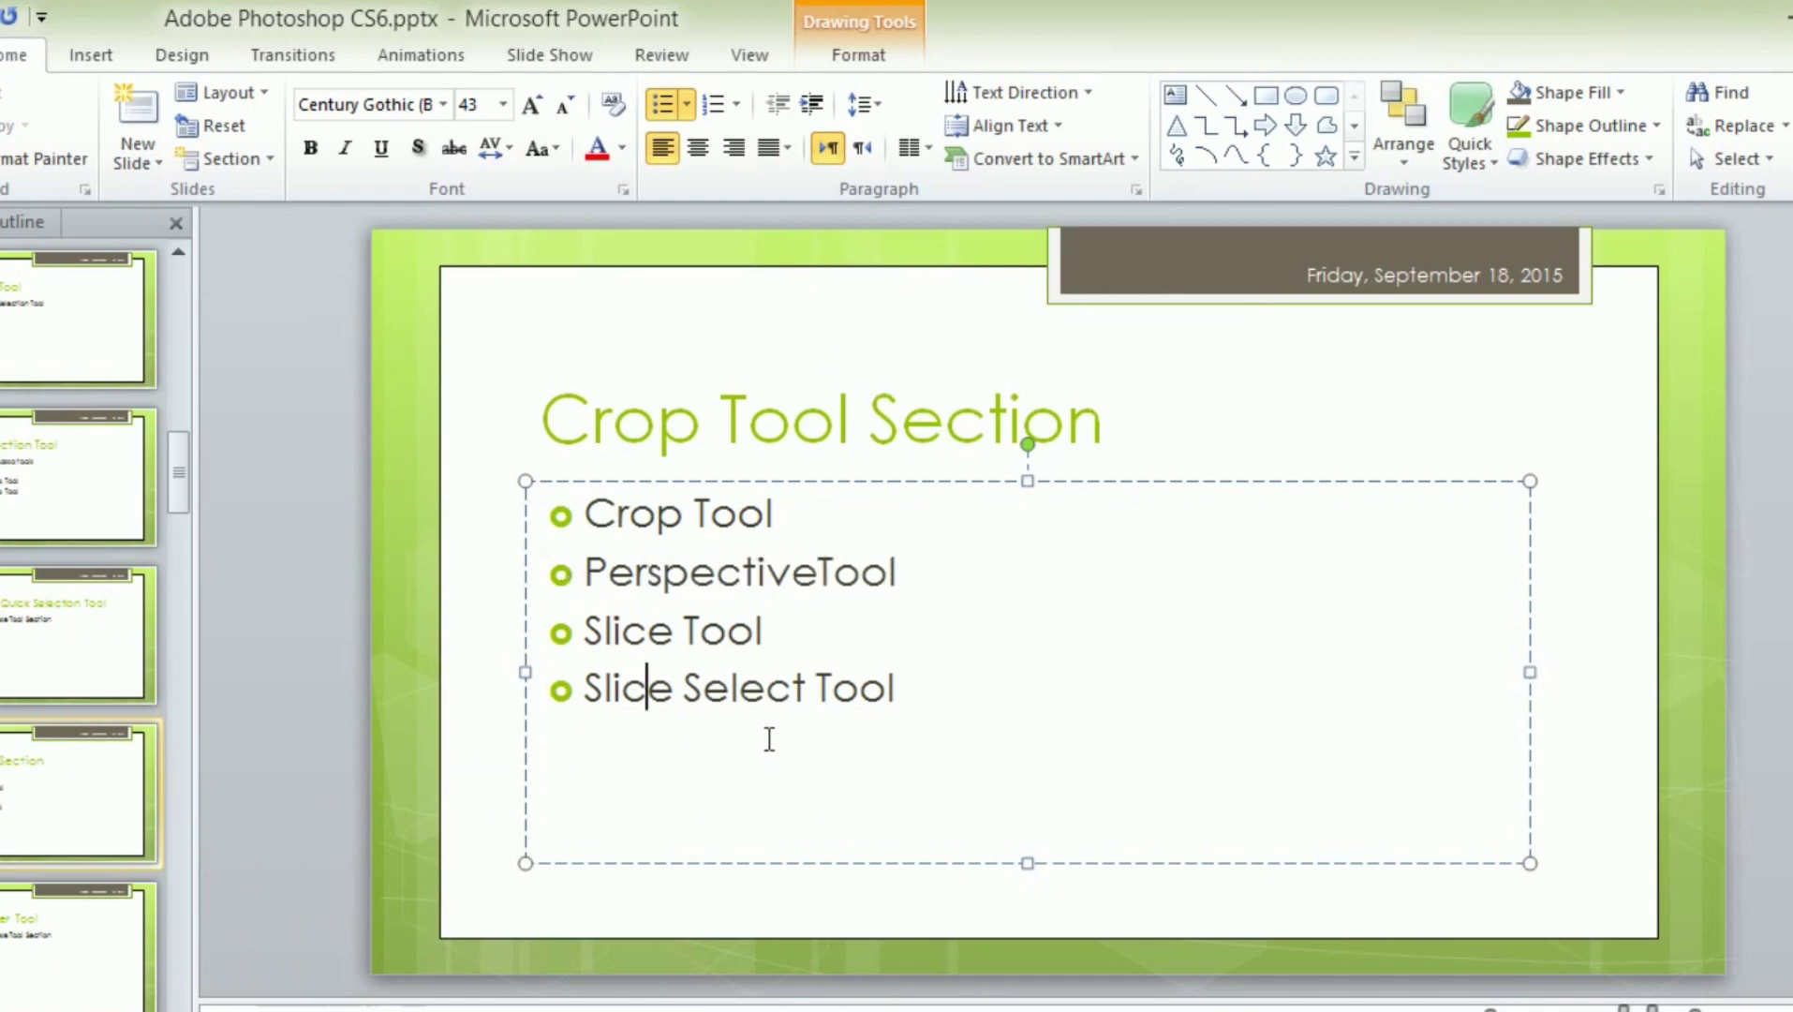
pyautogui.click(819, 570)
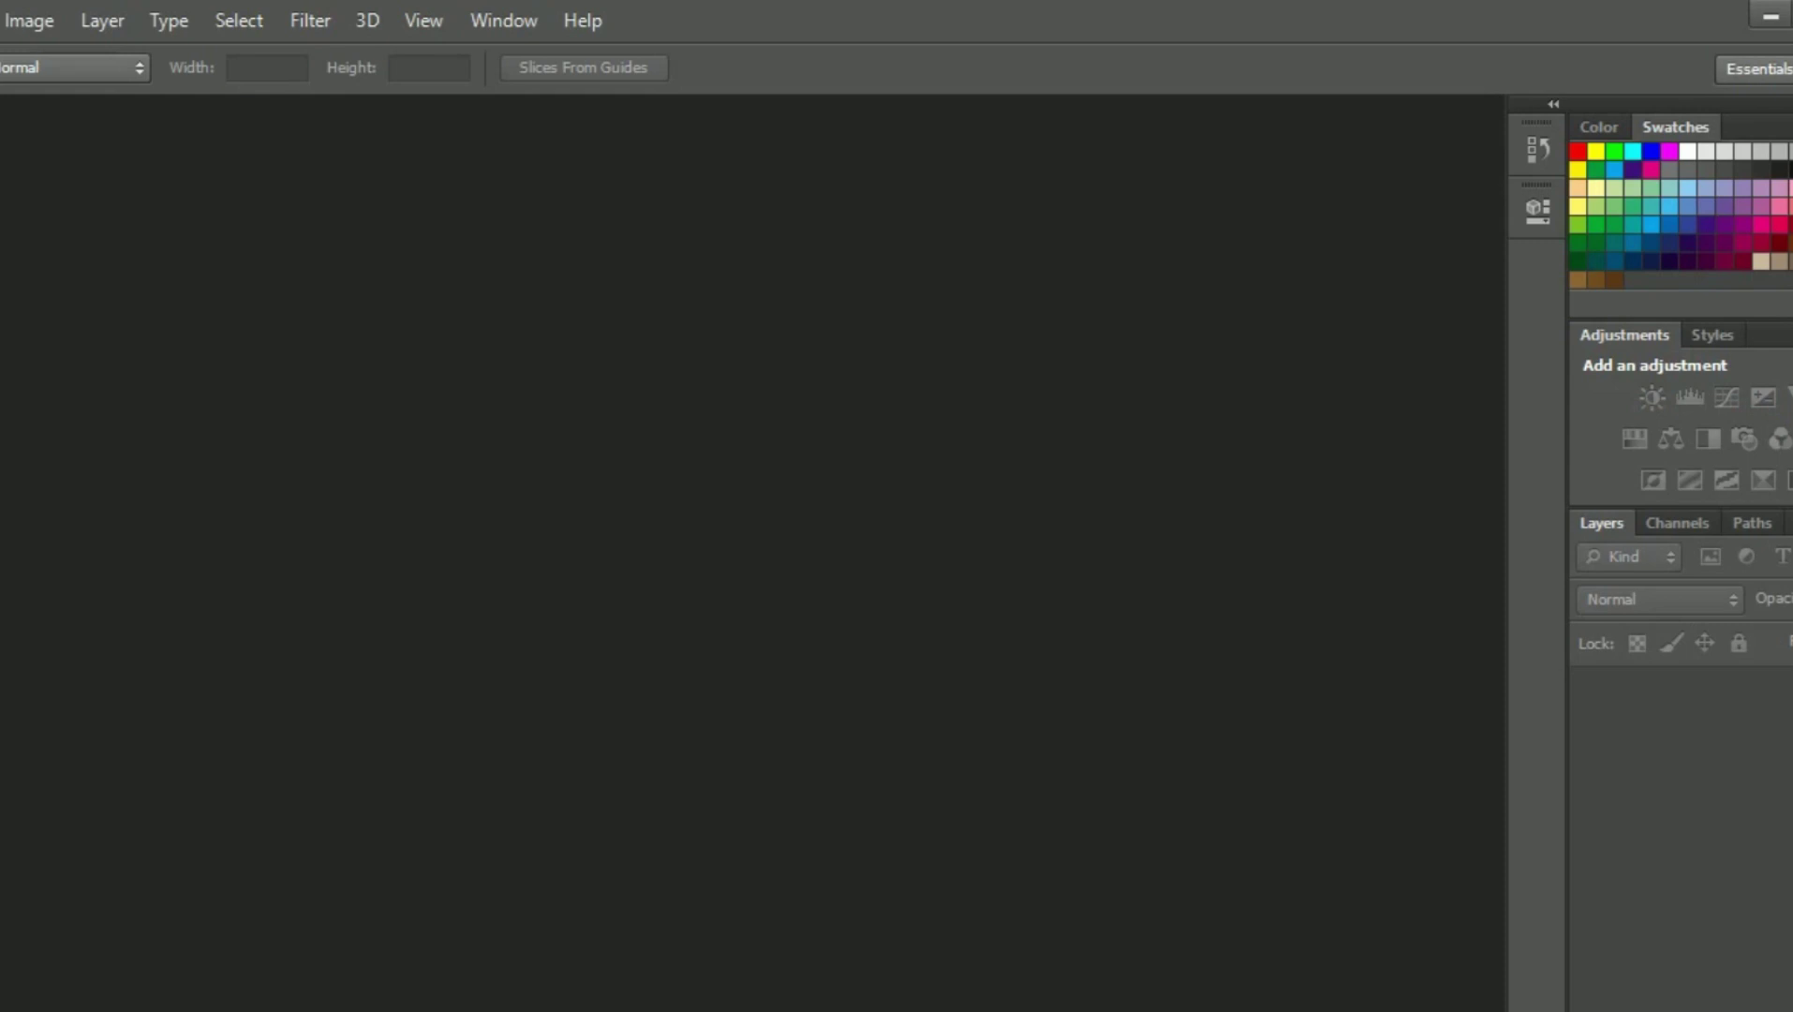
# - Bring up the Open dialog and browse via This PC to the Media (D:) drive
pyautogui.hotkey('alt', 'f')
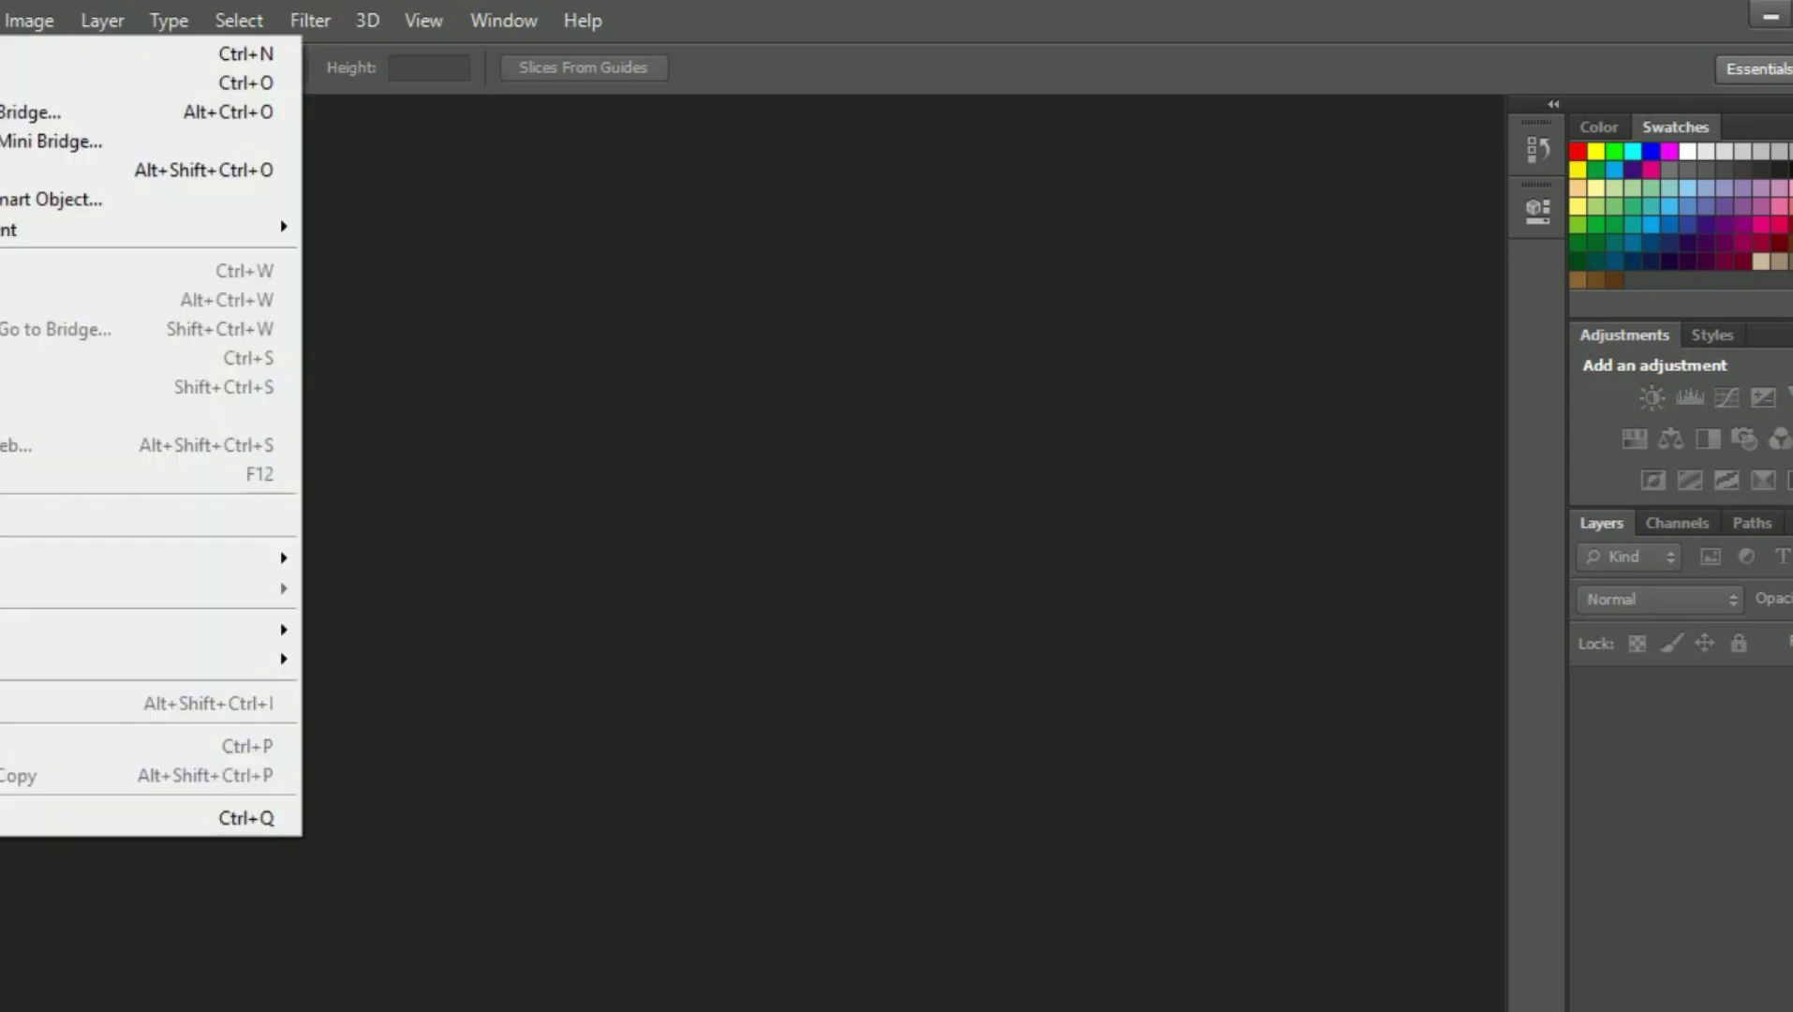
pyautogui.press('Down')
pyautogui.press('Return')
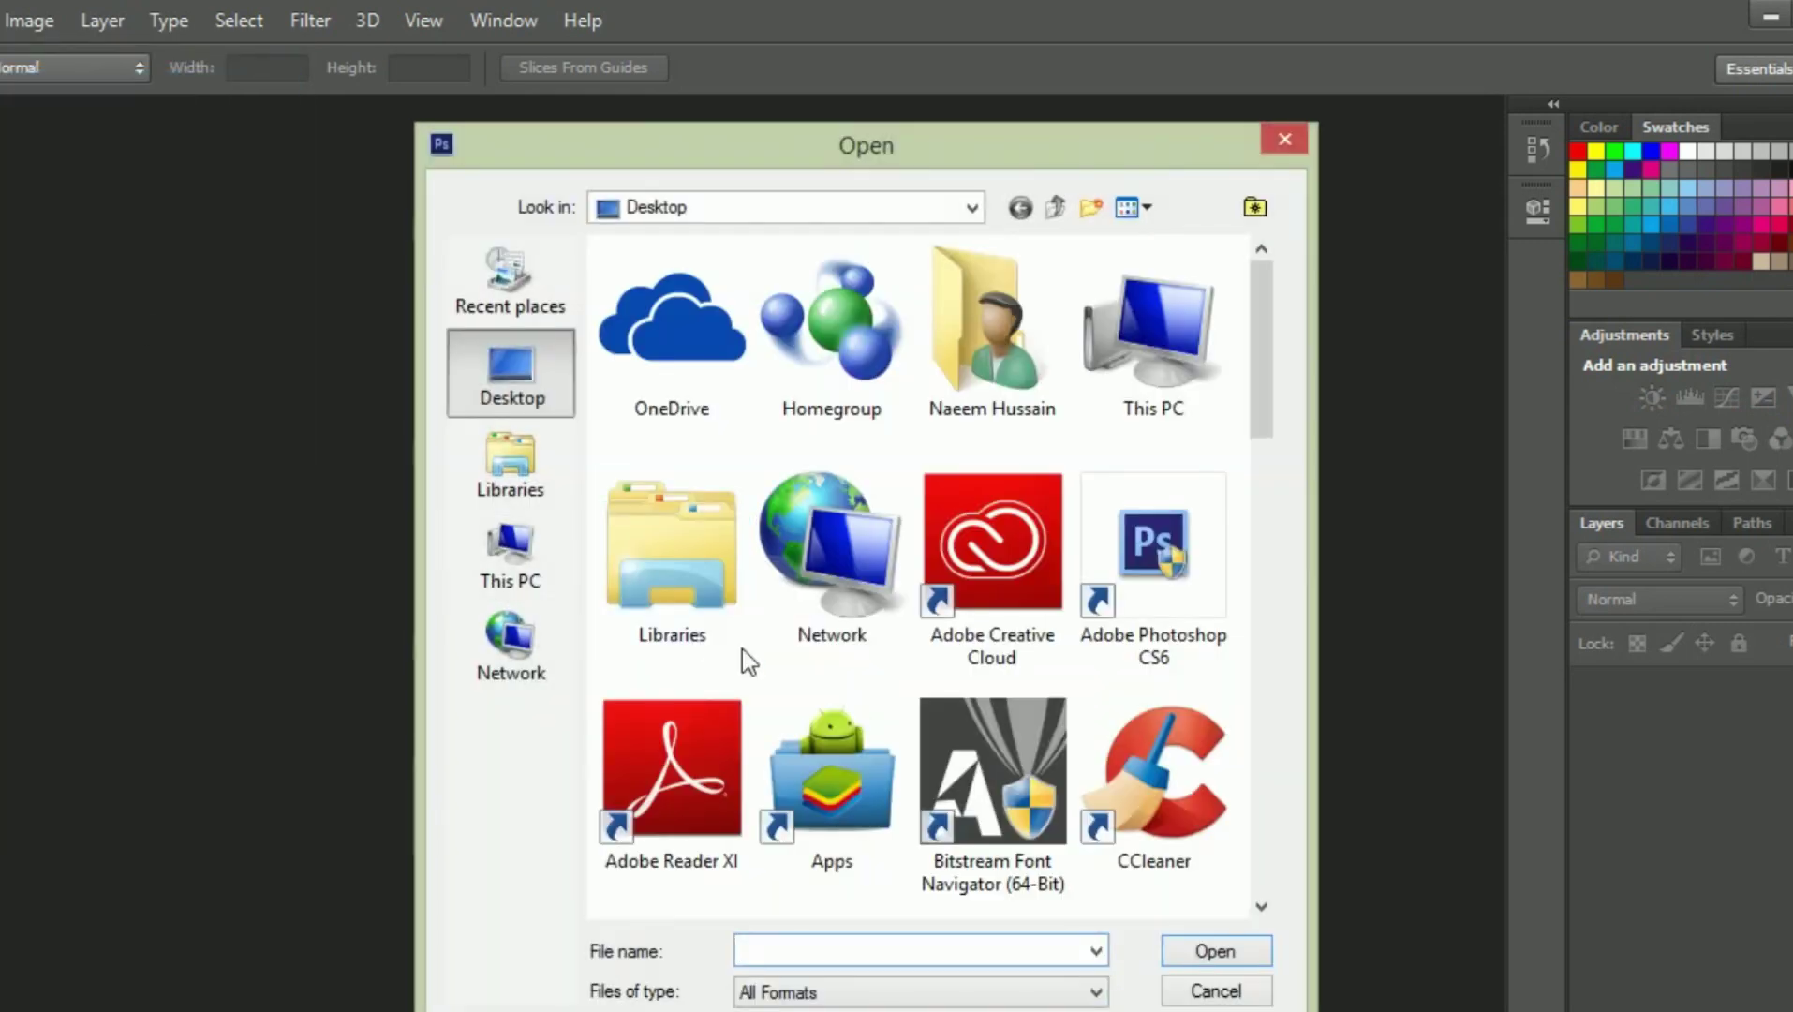
pyautogui.click(495, 590)
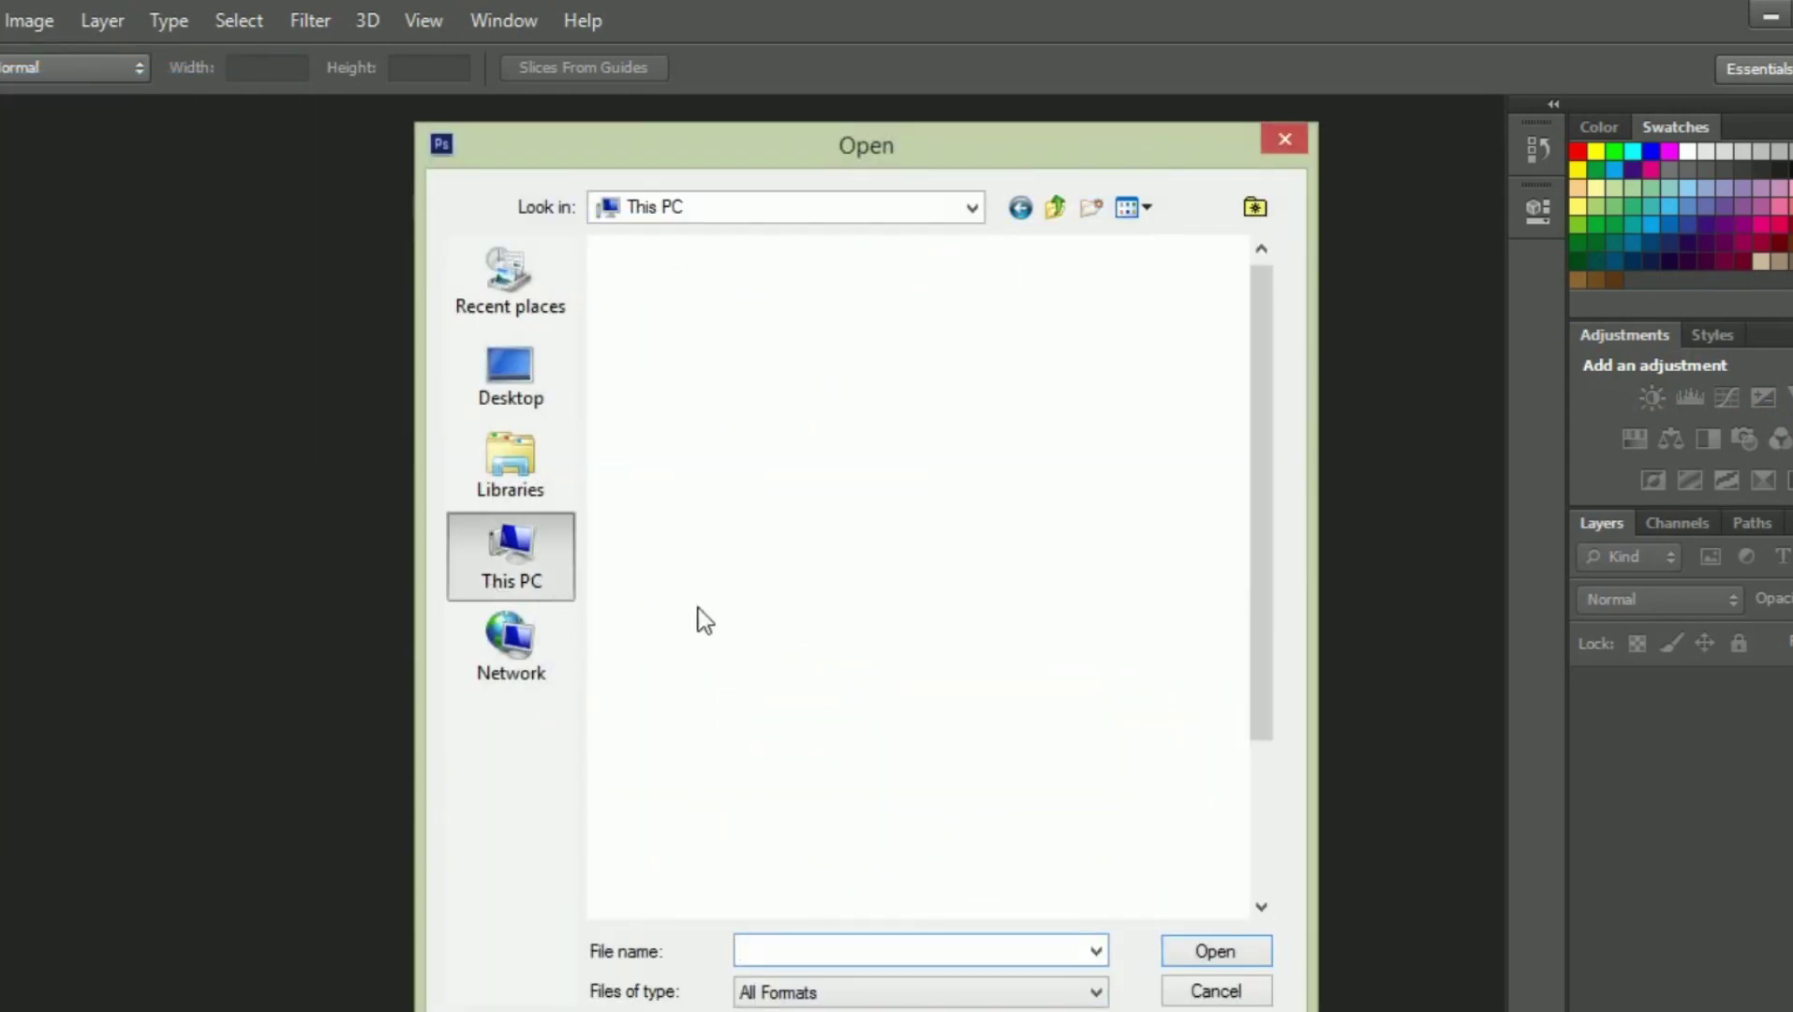
pyautogui.click(752, 813)
pyautogui.scroll(-2, 753, 814)
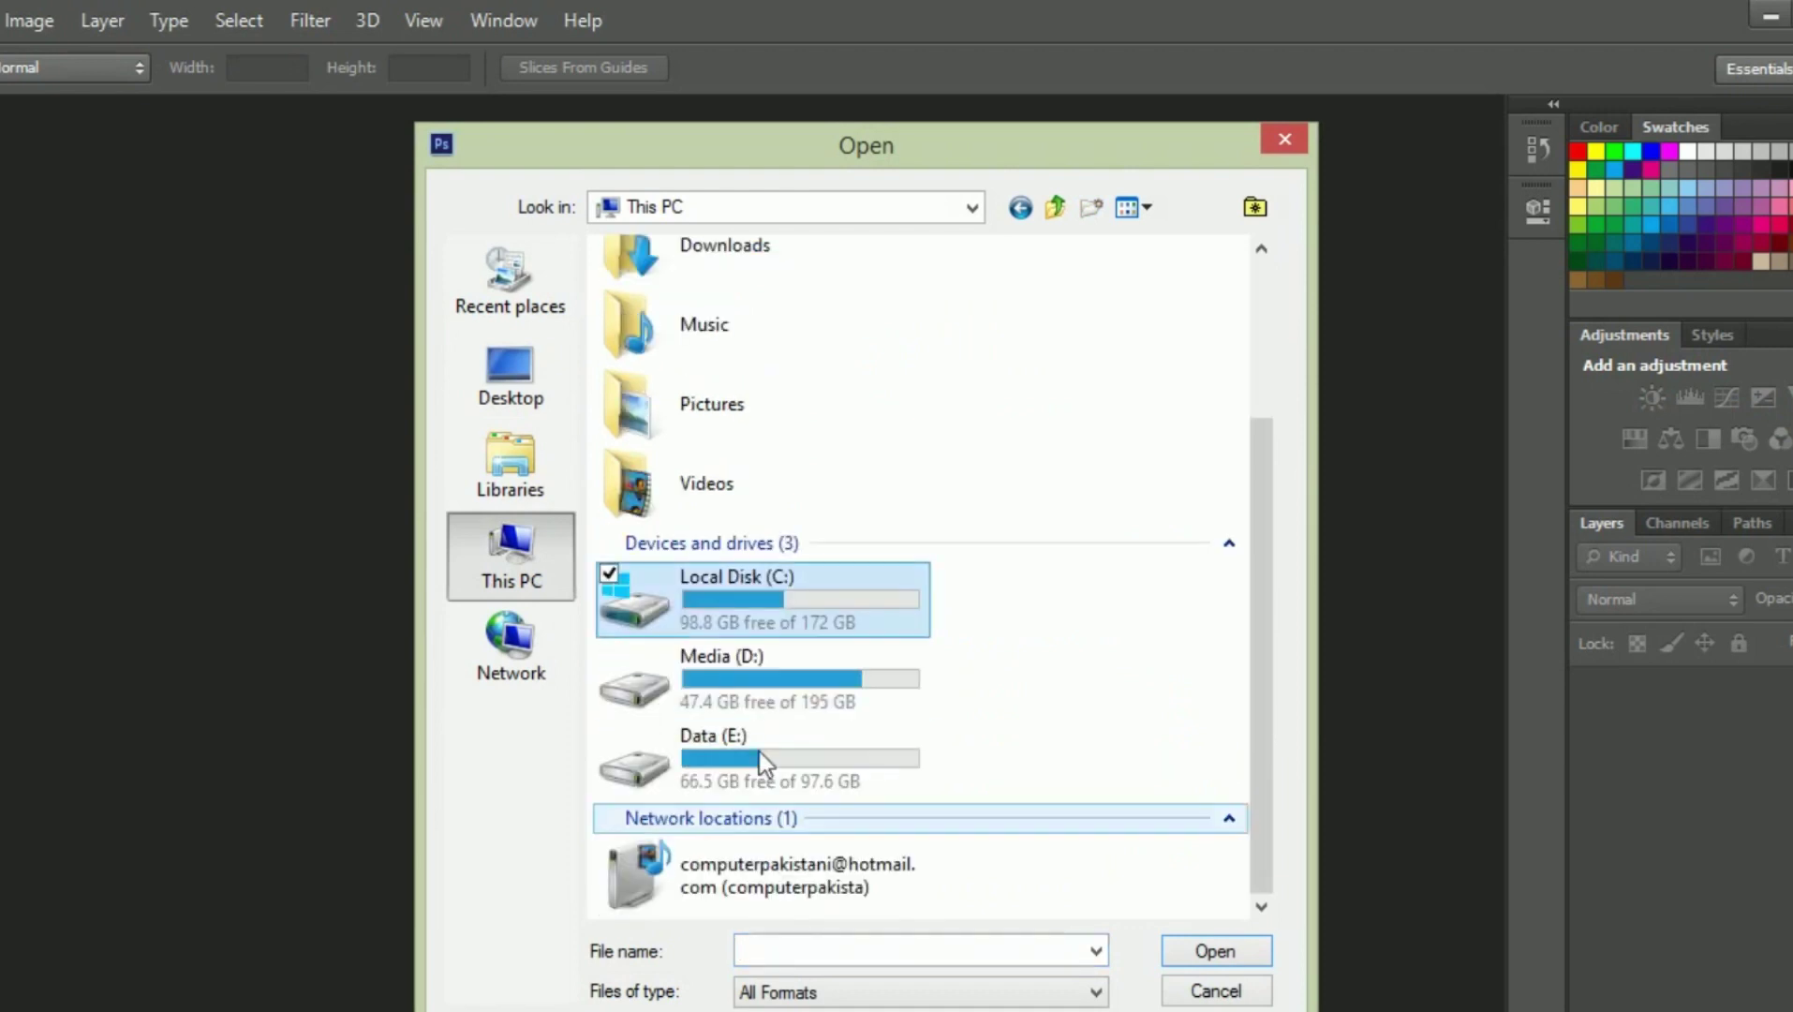
pyautogui.doubleClick(773, 668)
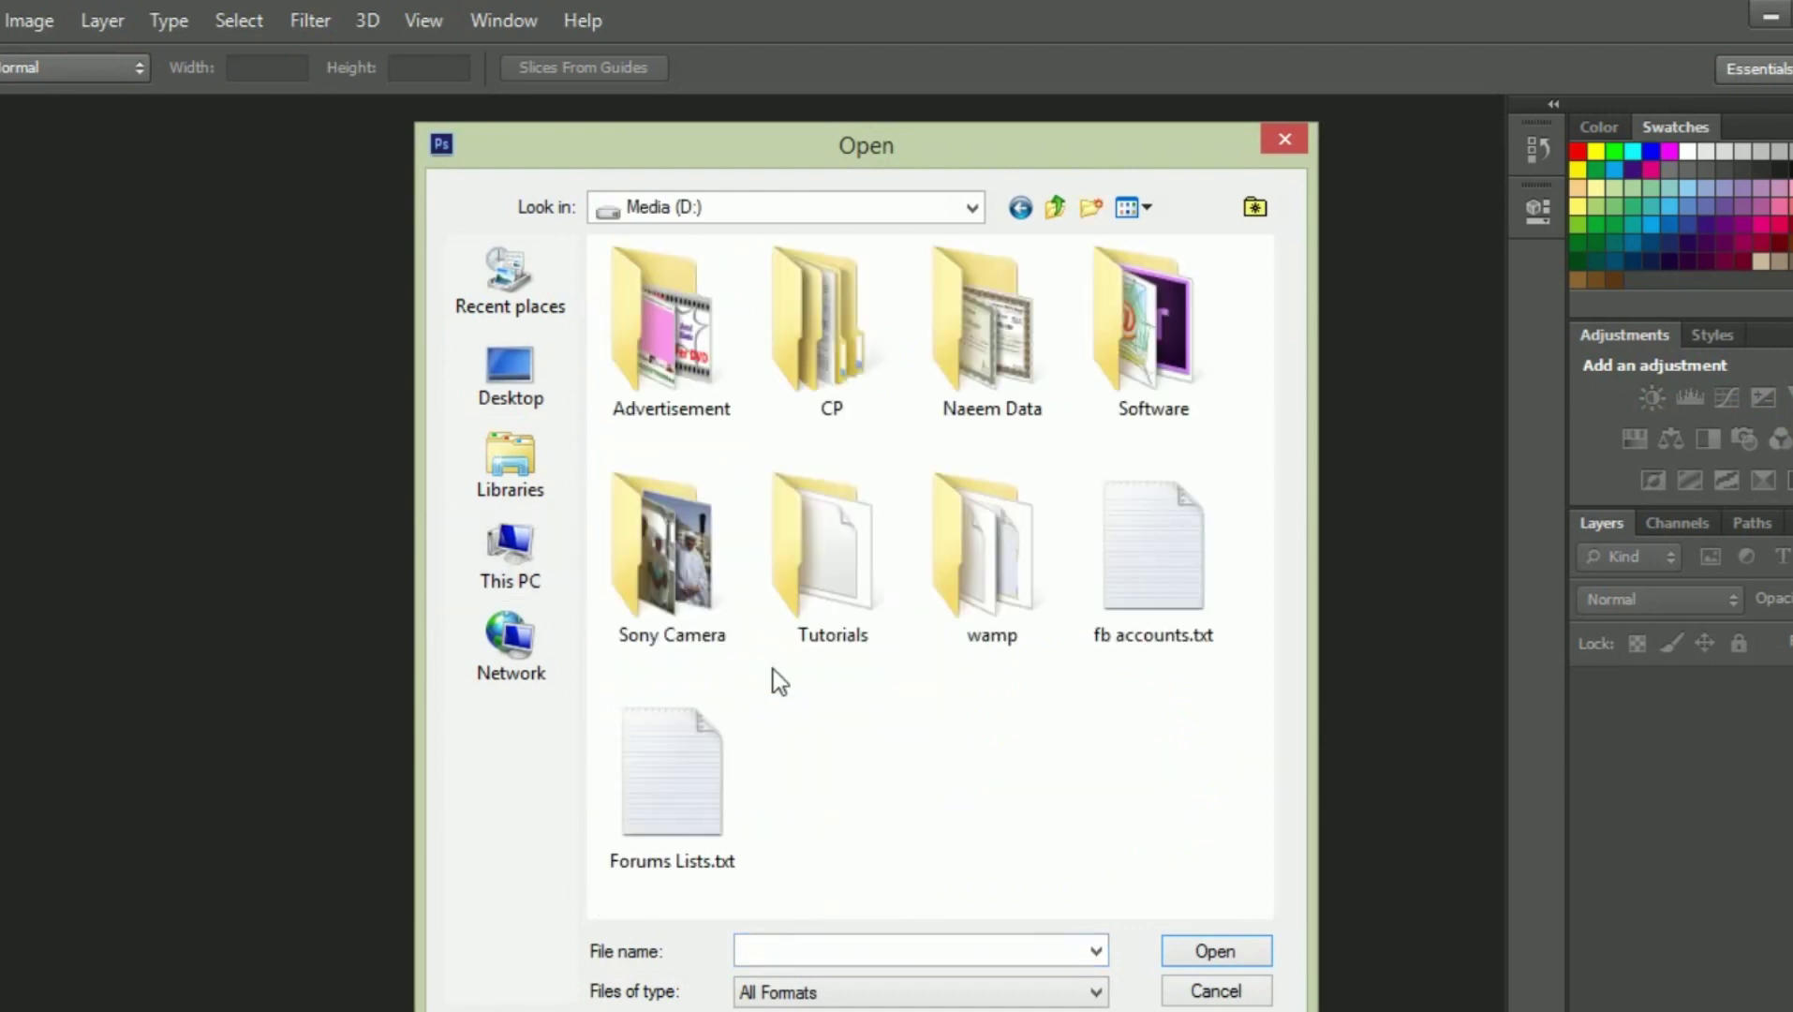
# - Navigate Tutorials > New > adobe > photoshop > Photoshop CS6 > eNotes > Models and select the blue-tunic portrait
pyautogui.doubleClick(828, 561)
pyautogui.doubleClick(715, 346)
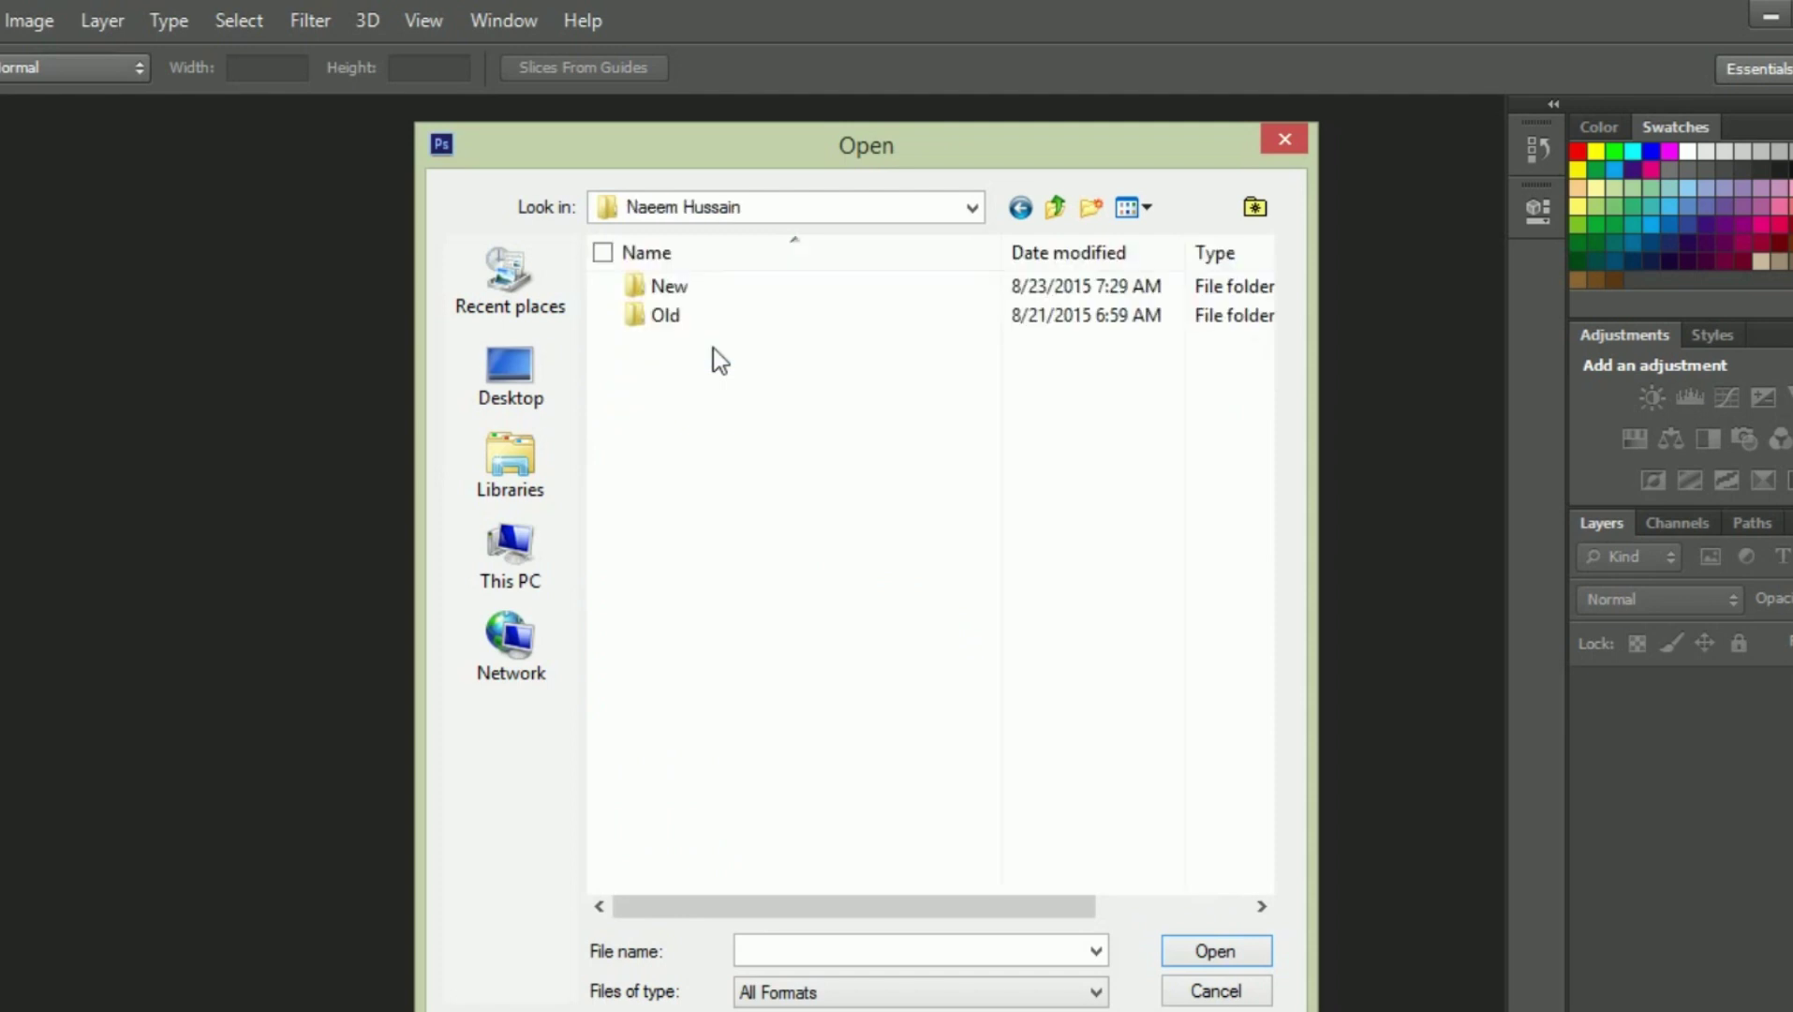
pyautogui.doubleClick(683, 290)
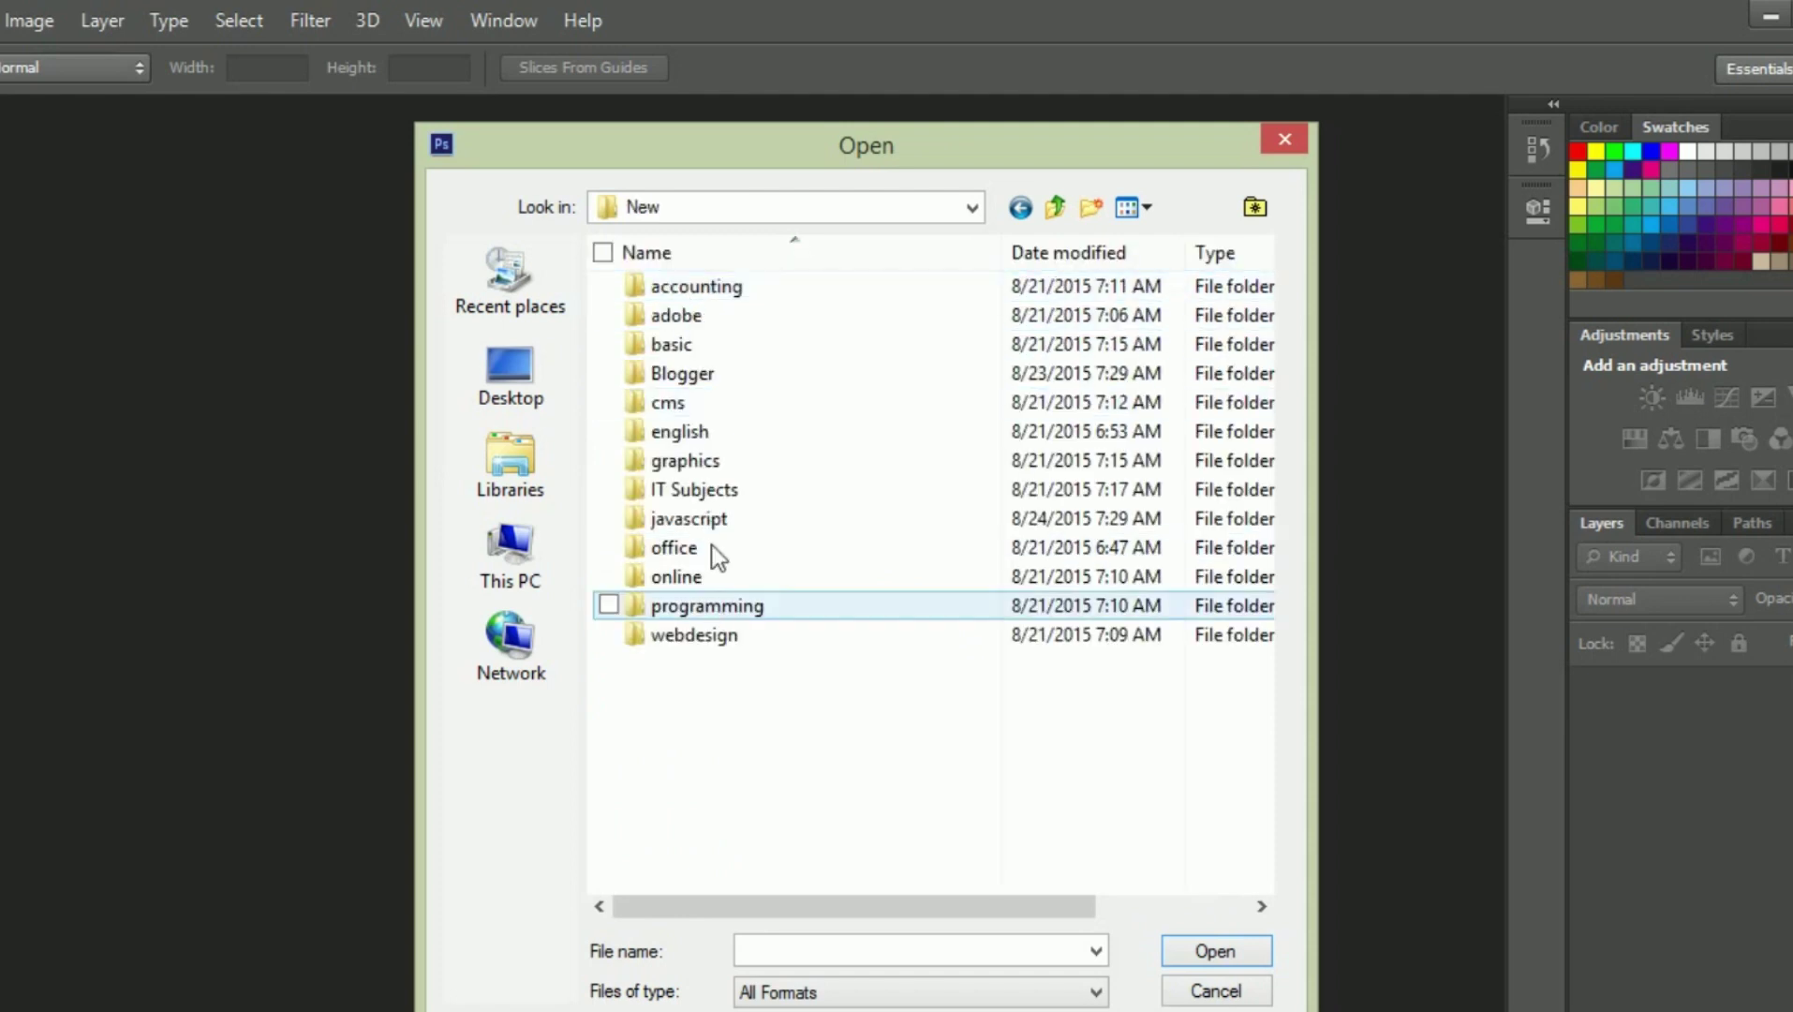
pyautogui.doubleClick(689, 318)
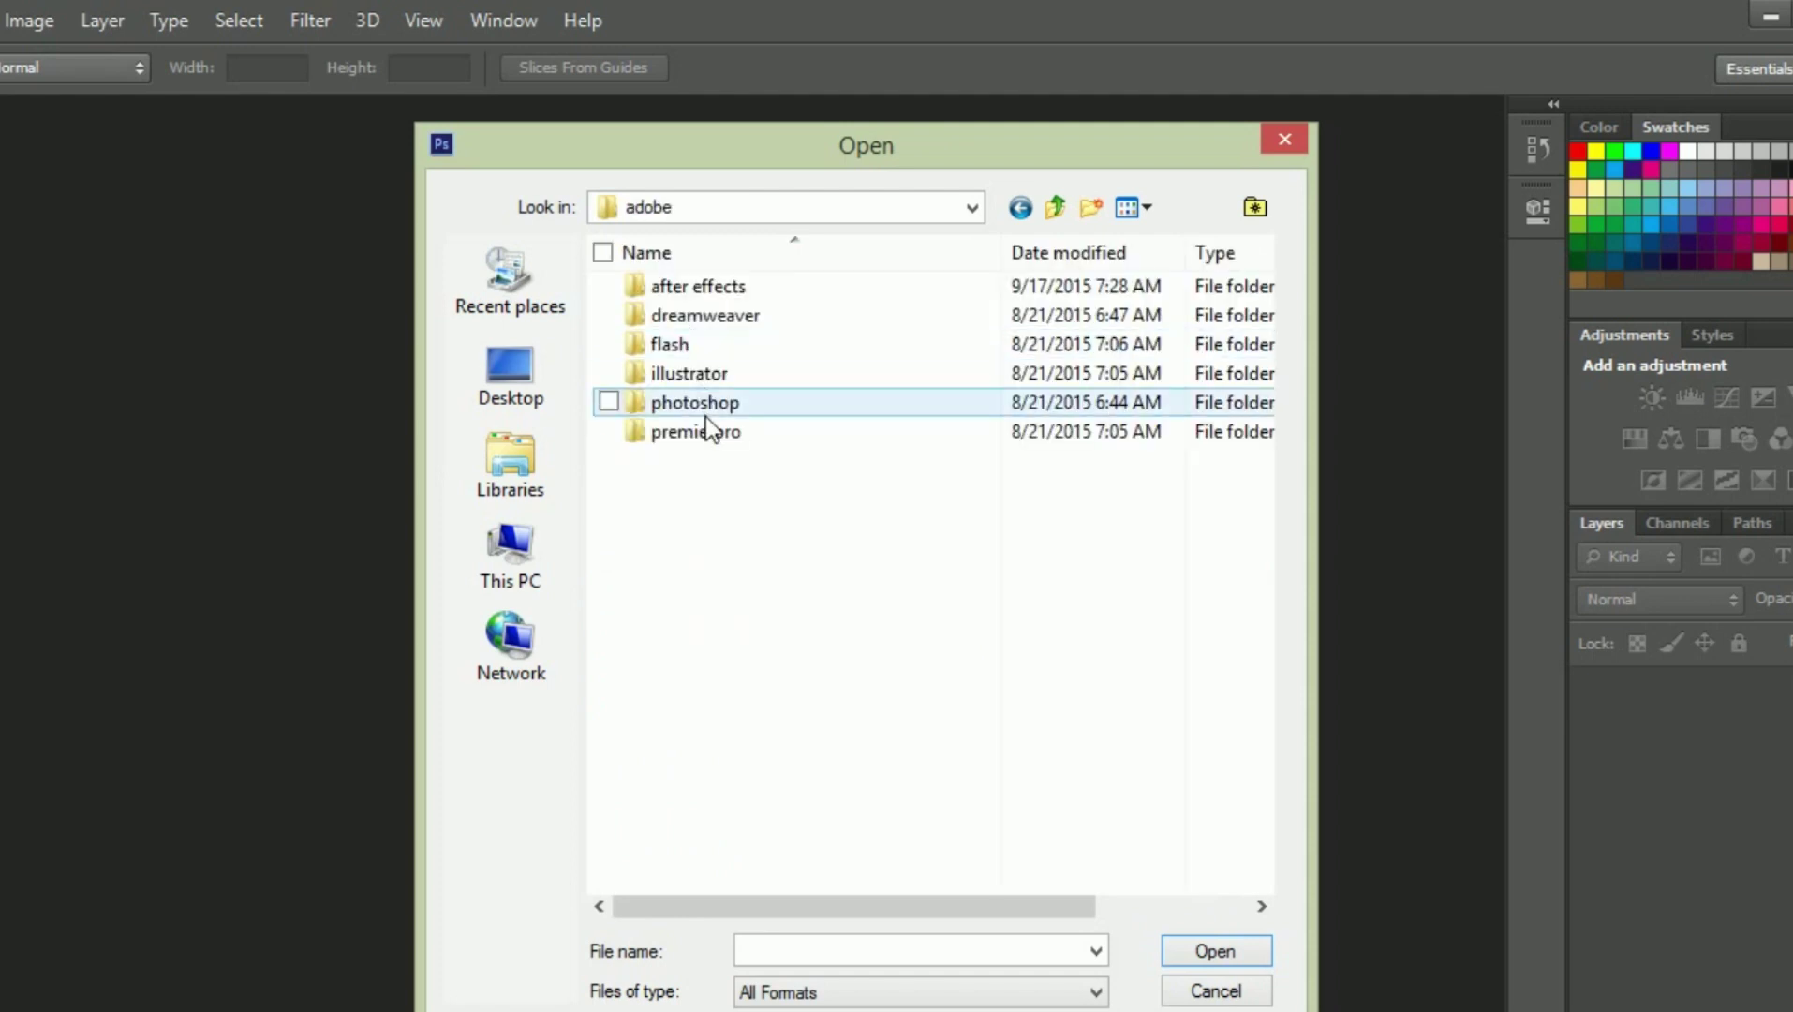
pyautogui.doubleClick(707, 411)
pyautogui.doubleClick(709, 323)
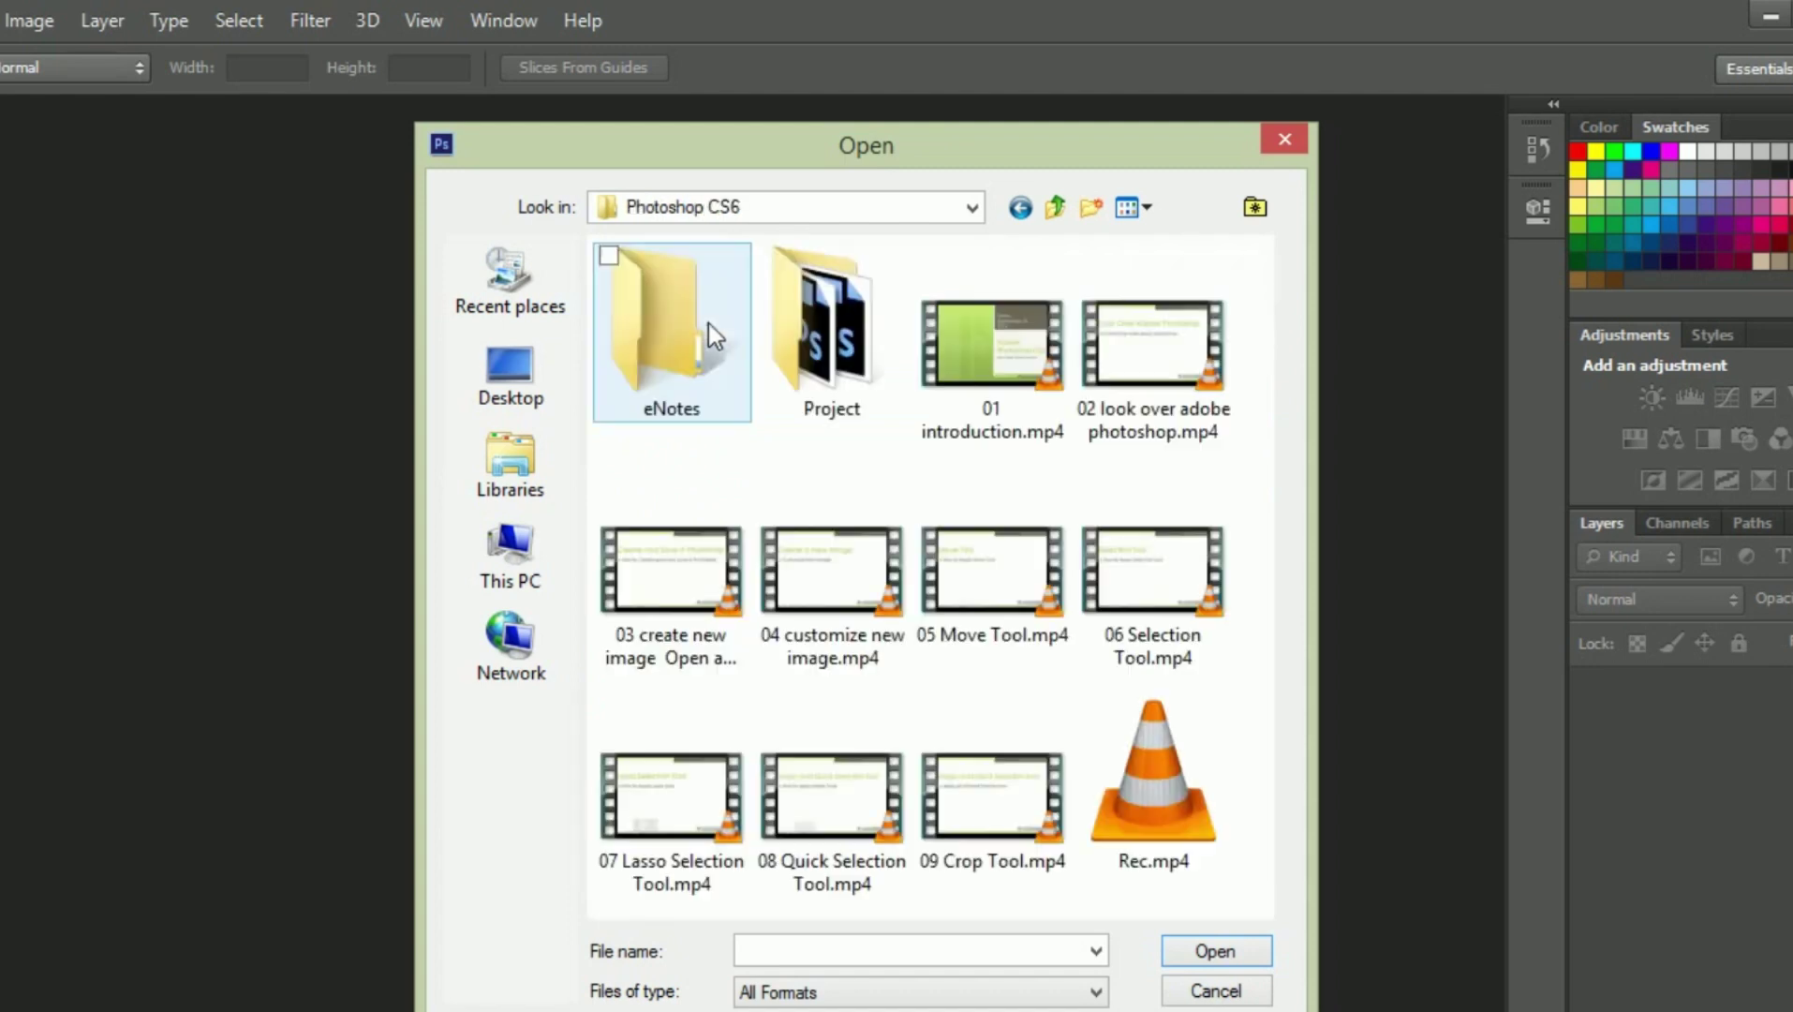
pyautogui.doubleClick(684, 371)
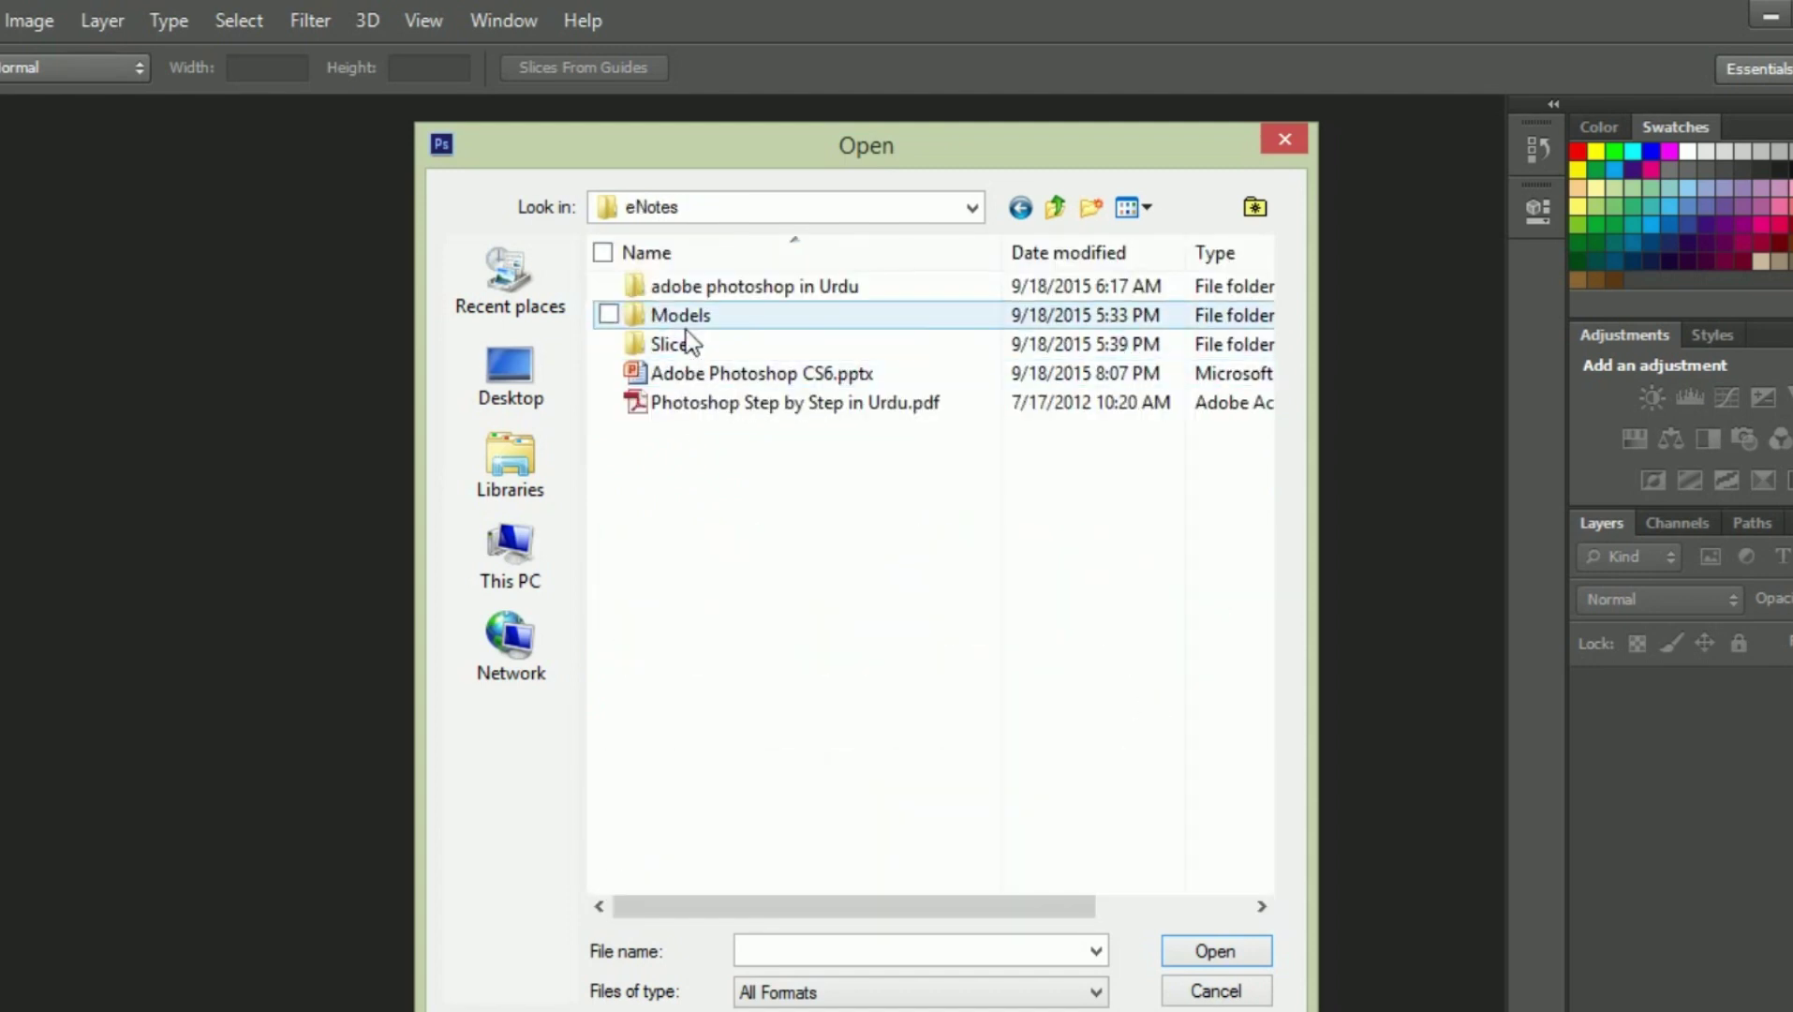
pyautogui.doubleClick(687, 327)
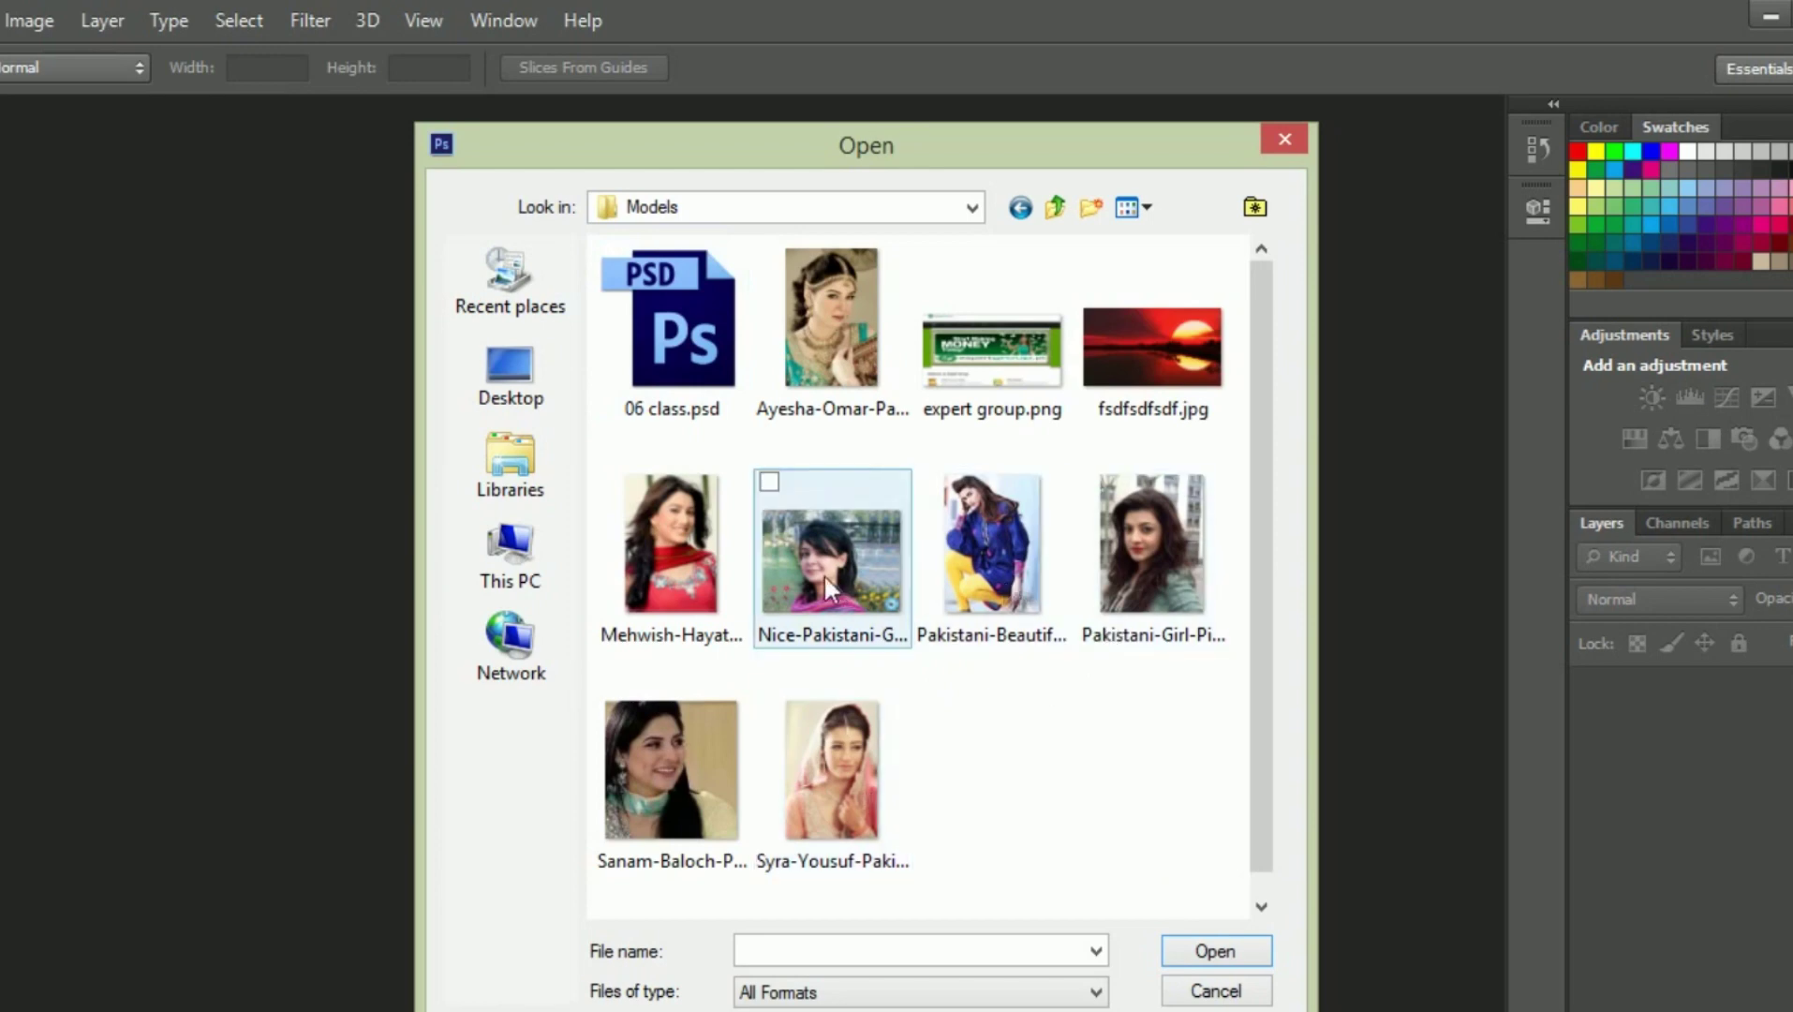
pyautogui.click(1035, 555)
# - Open the selected blue-tunic portrait and switch to the plain Eyedropper Tool
pyautogui.click(1215, 951)
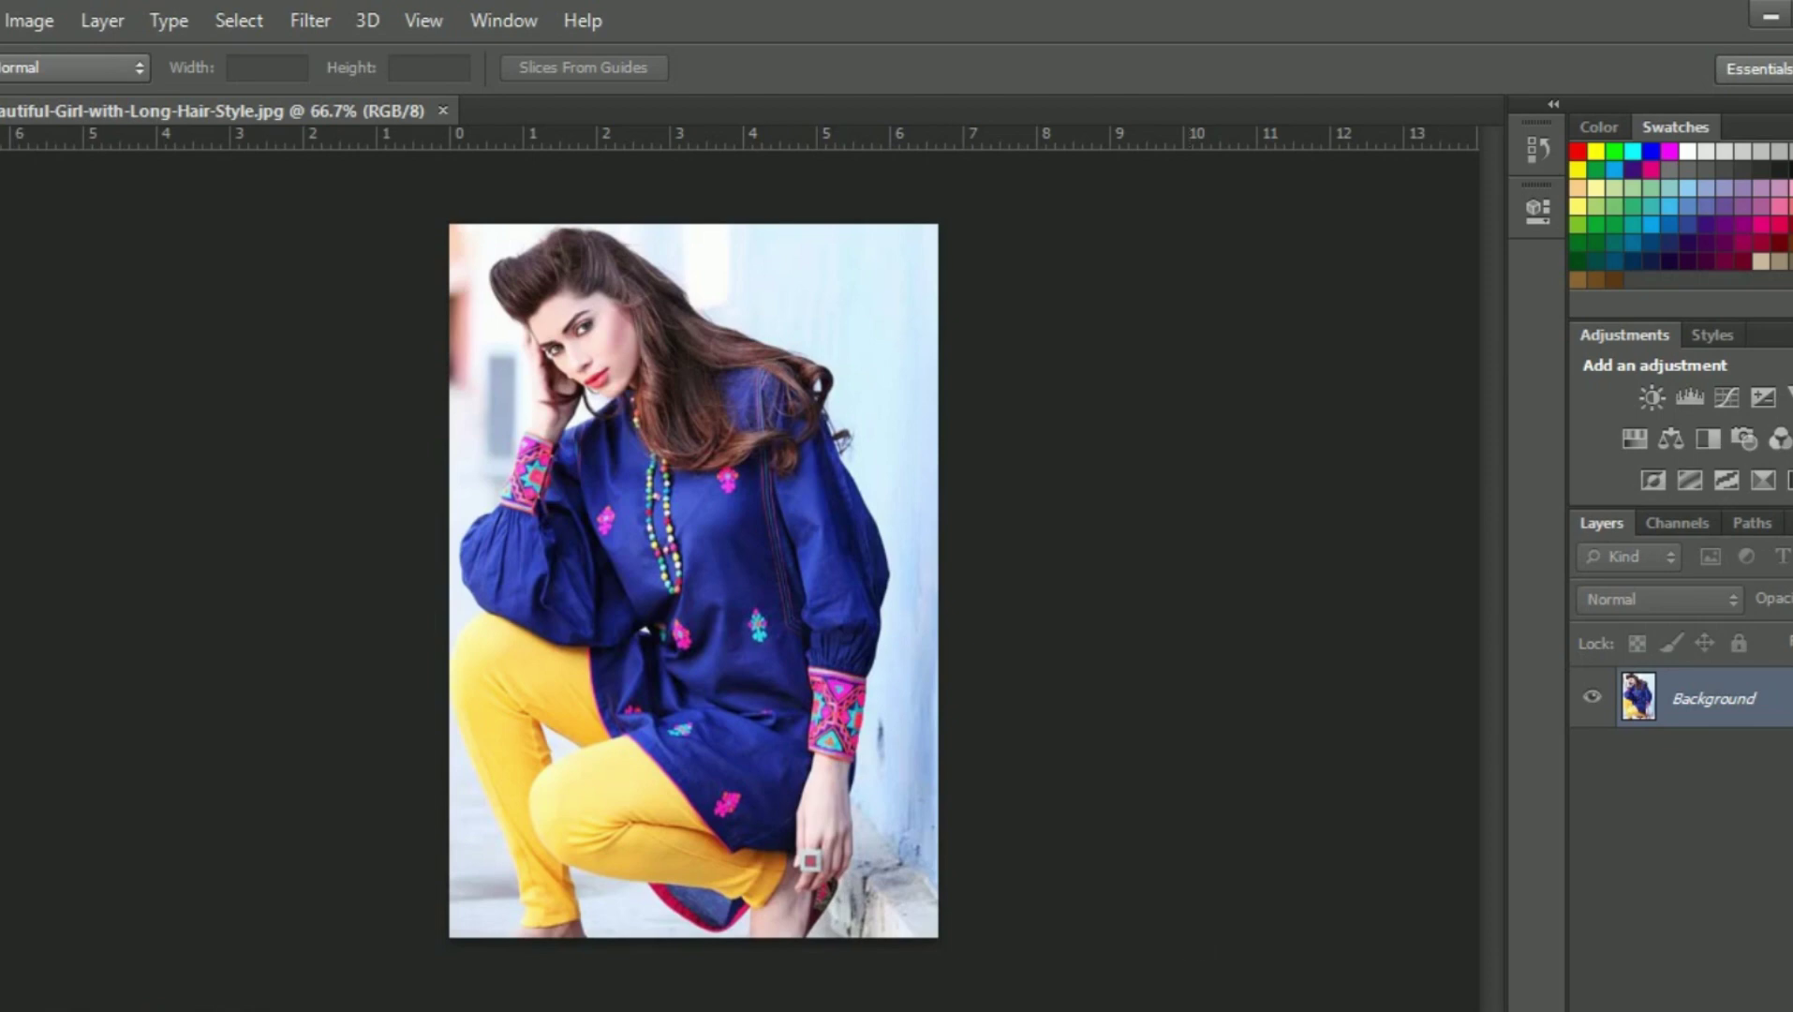
pyautogui.press('i')
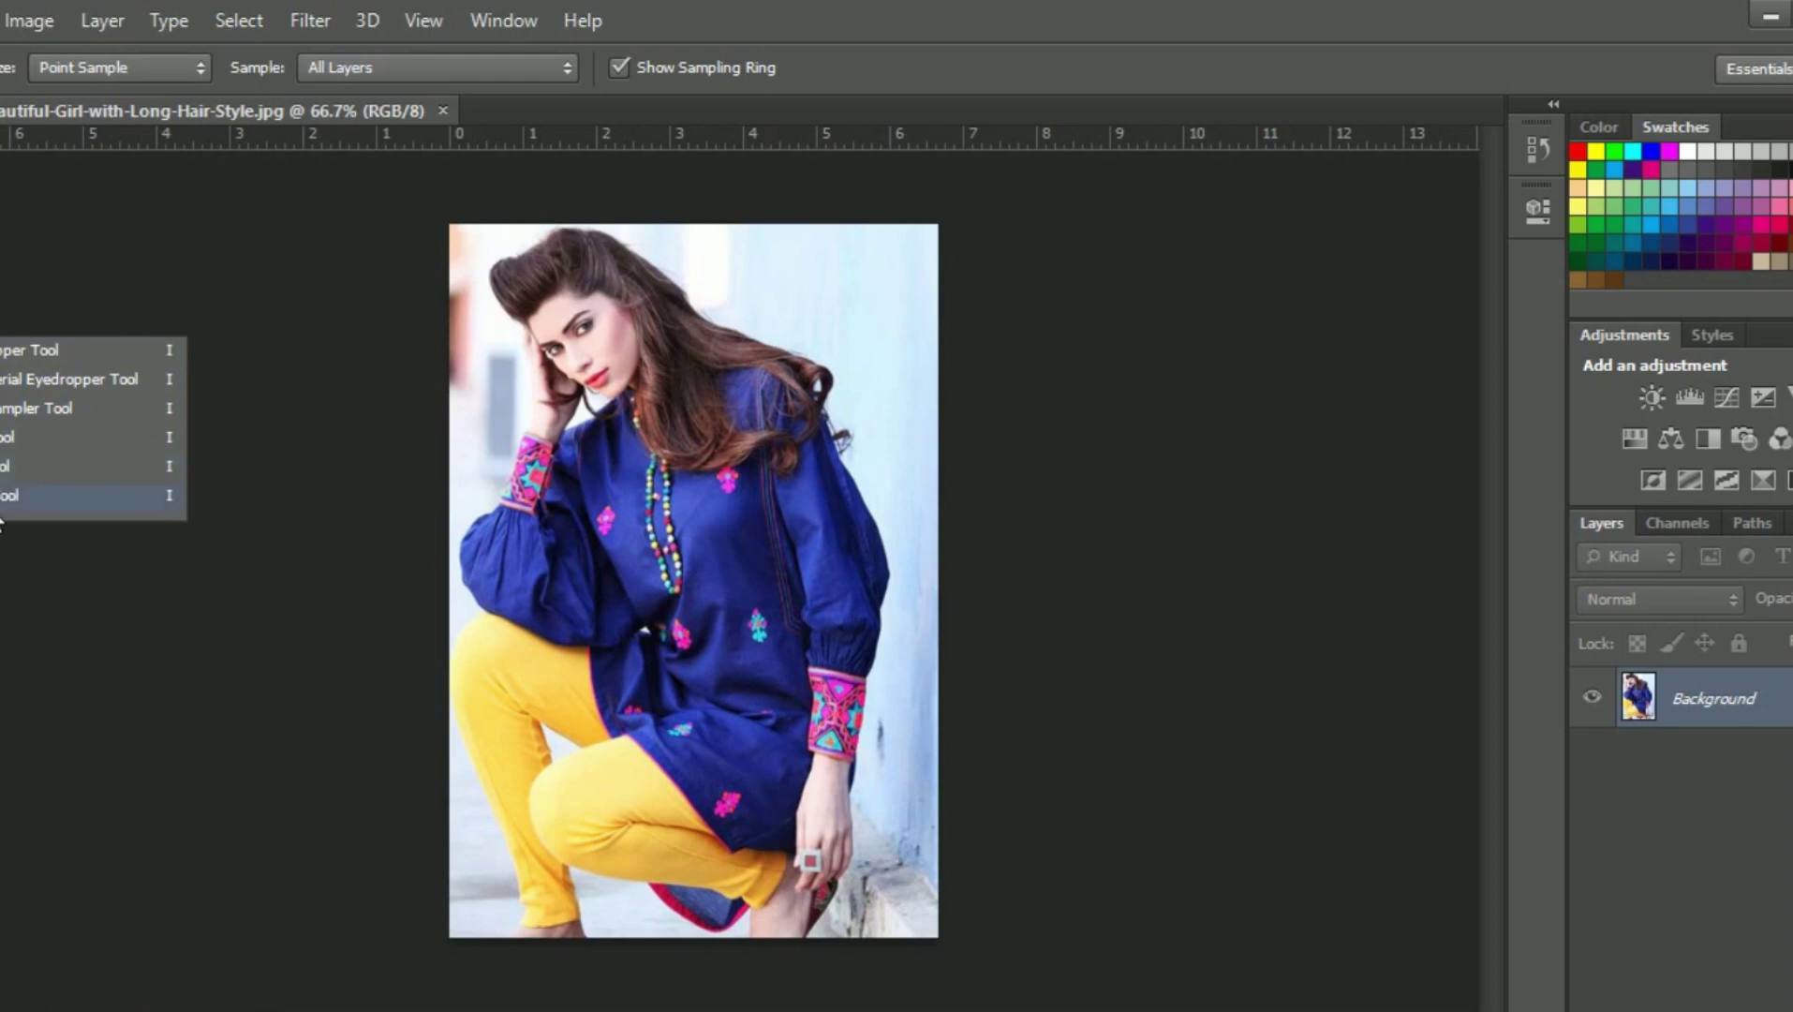
pyautogui.click(14, 349)
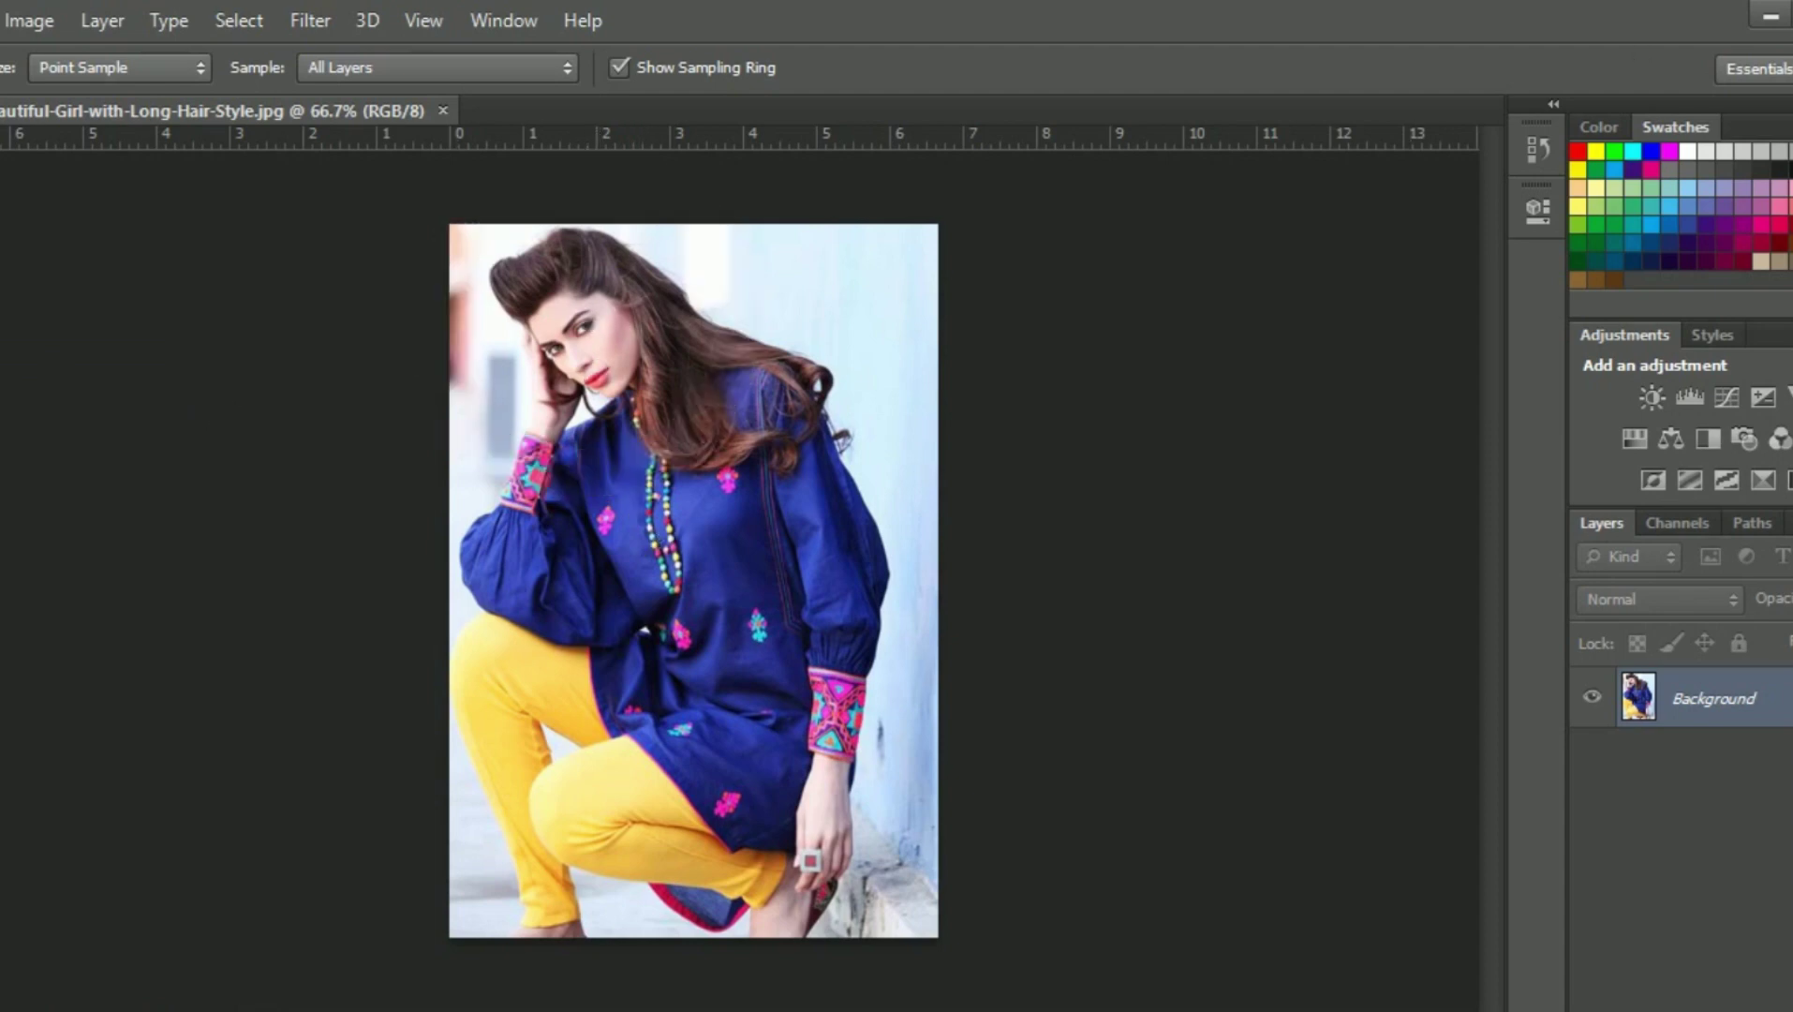
# - With the Color panel showing, sample face, eye, tunic and sleeve, ending on the yellow trousers
pyautogui.click(1600, 128)
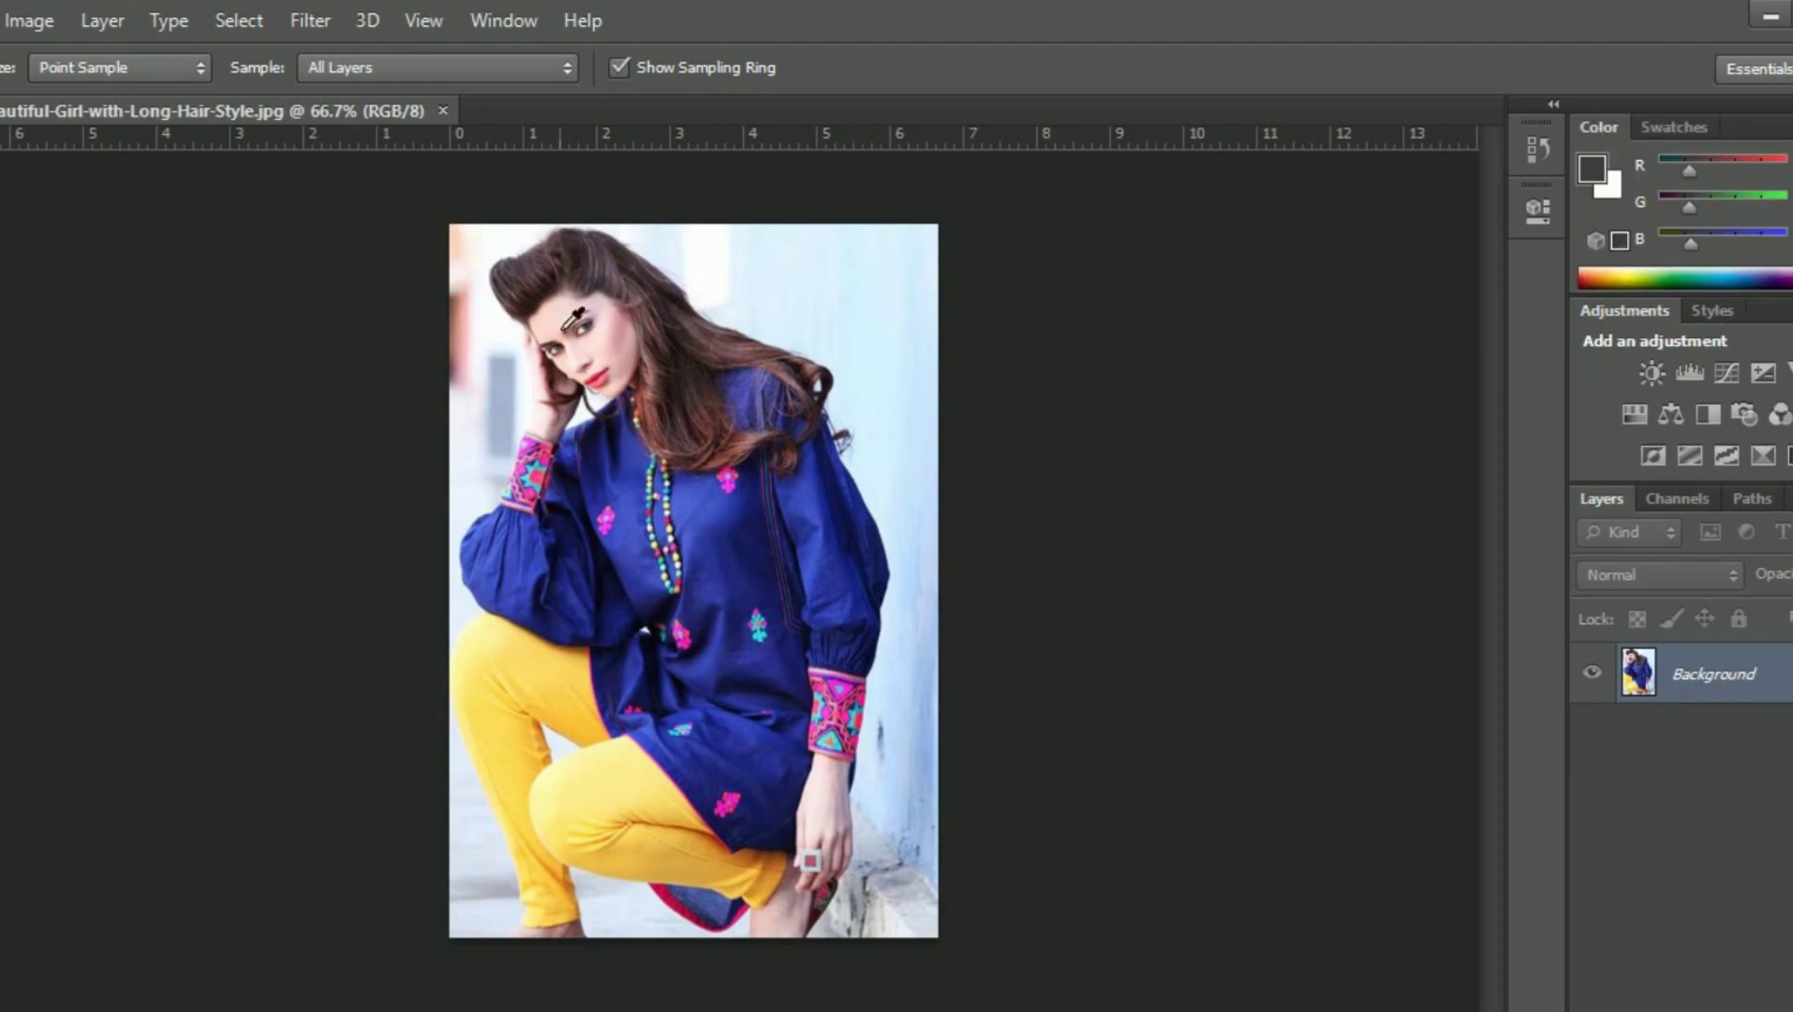
pyautogui.click(613, 361)
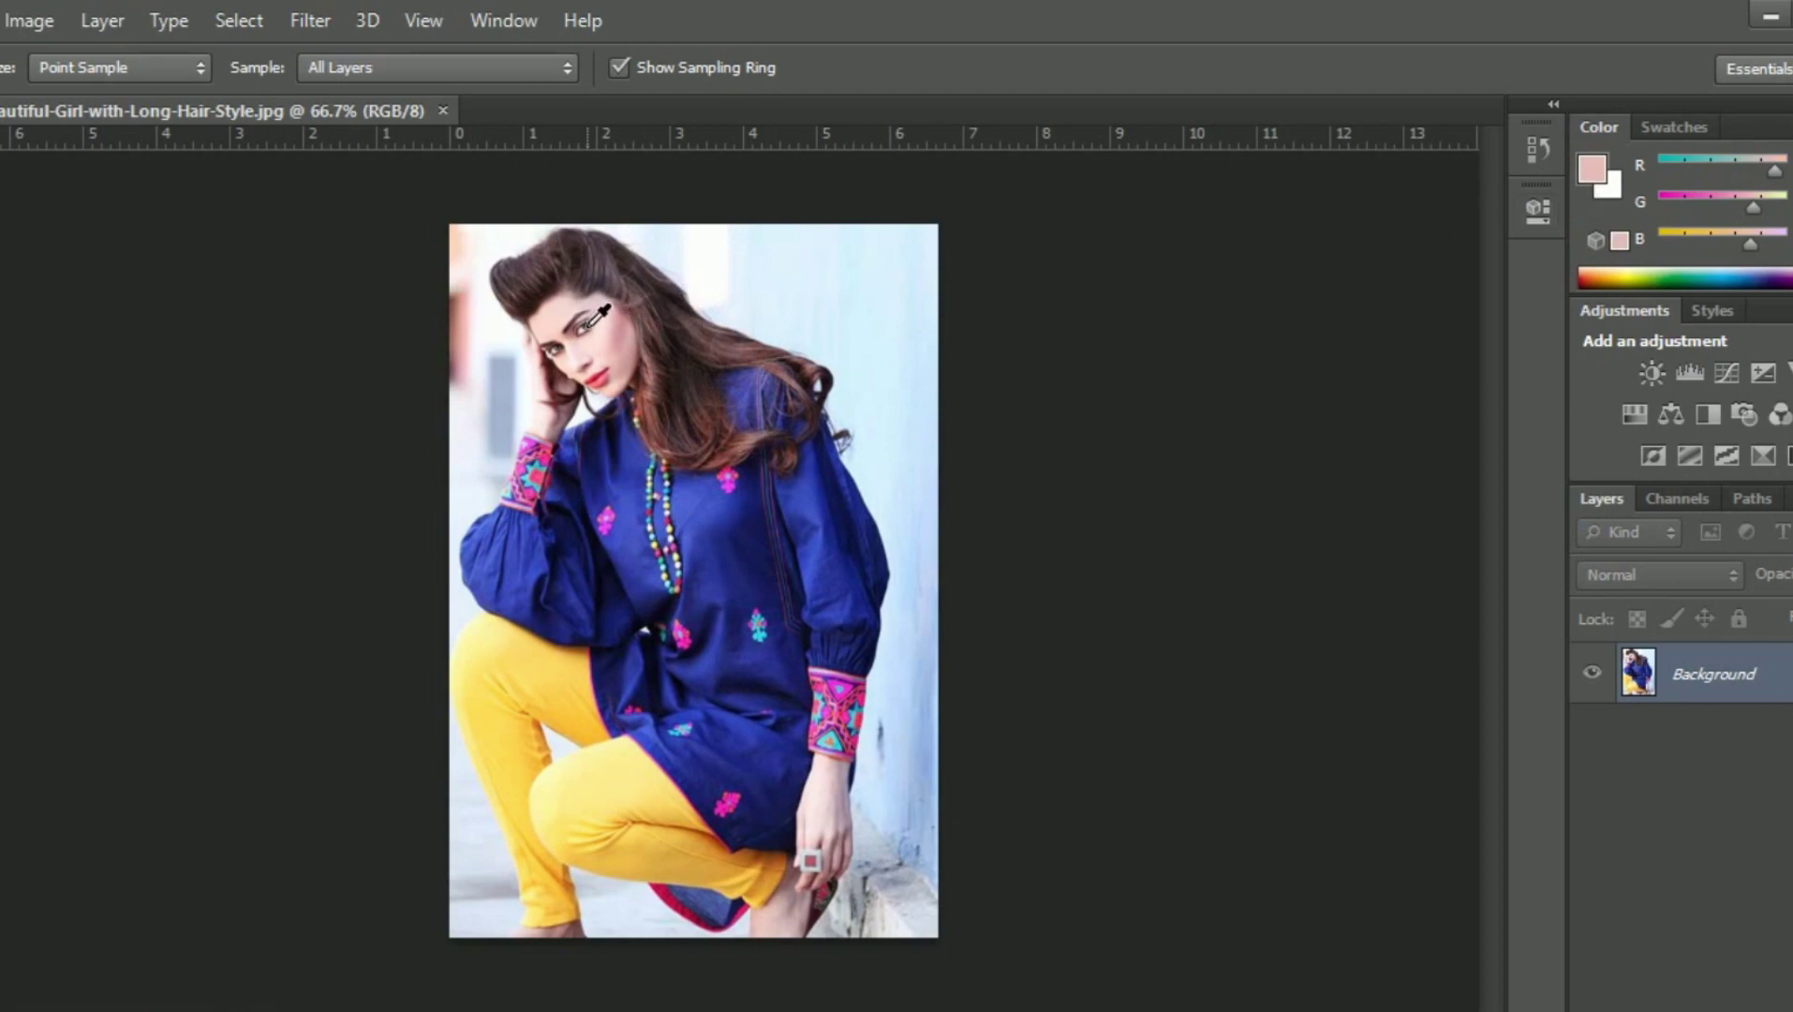
pyautogui.click(591, 324)
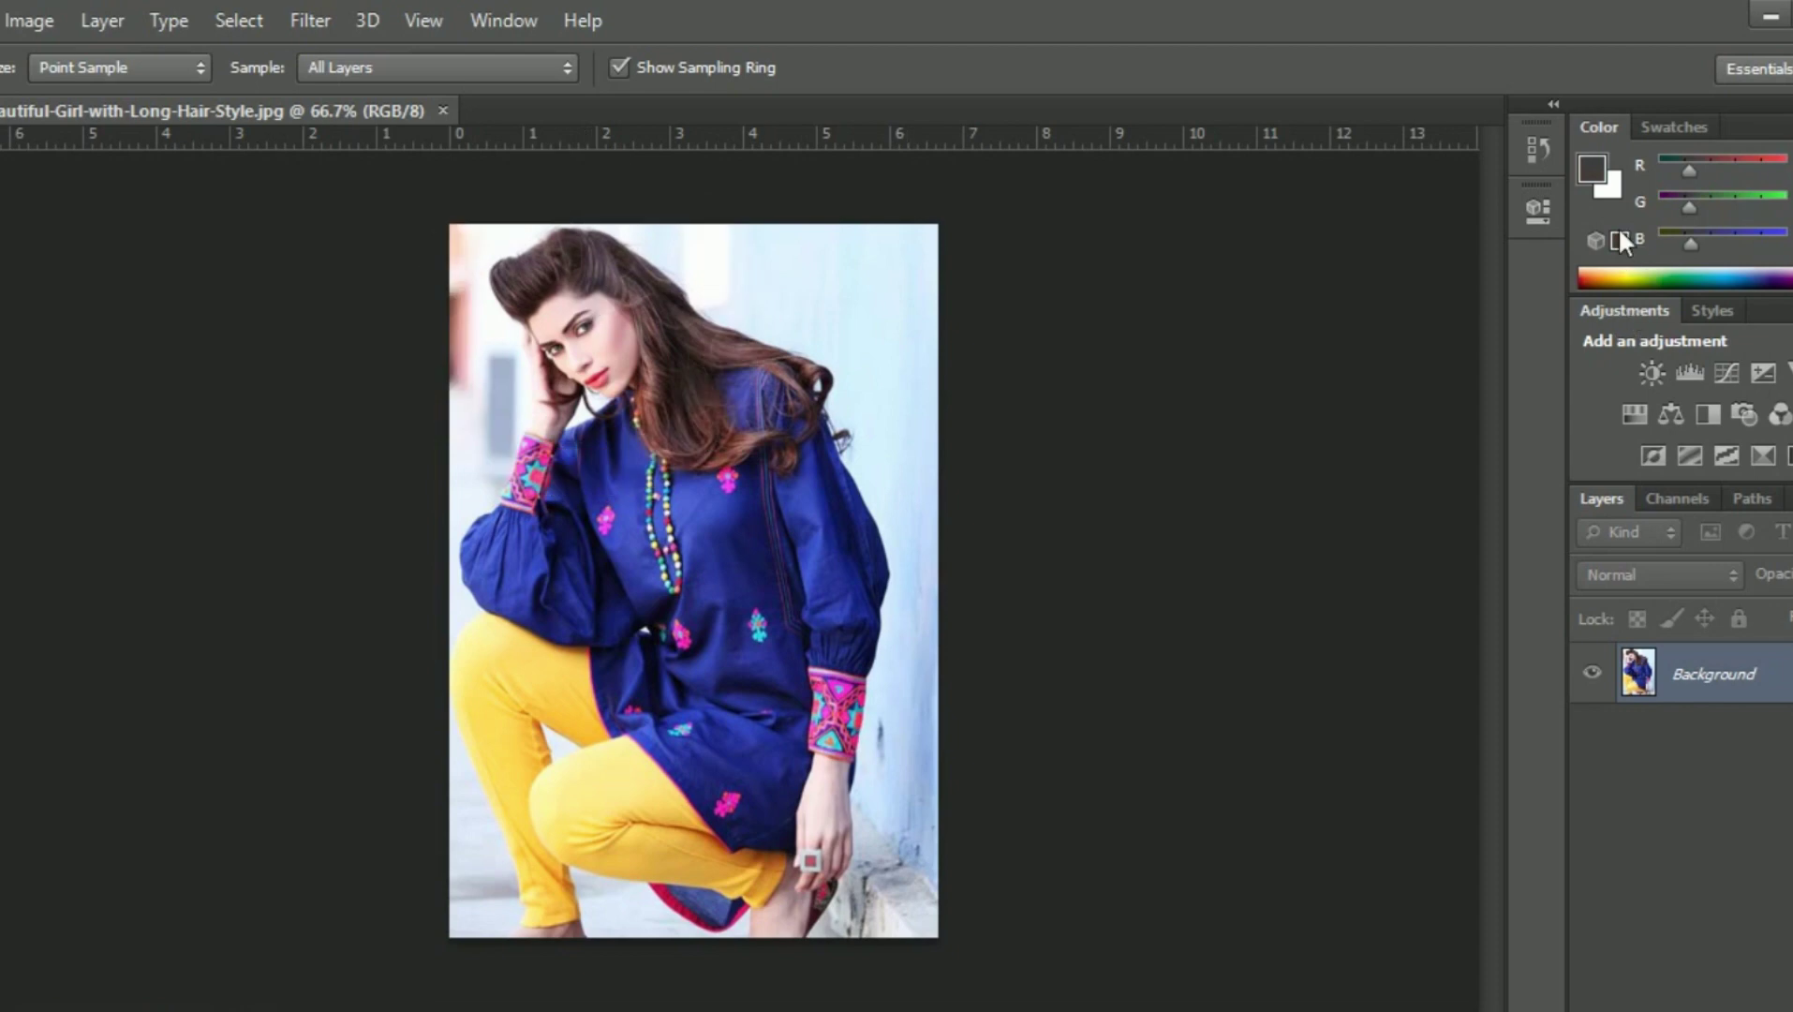
pyautogui.click(719, 551)
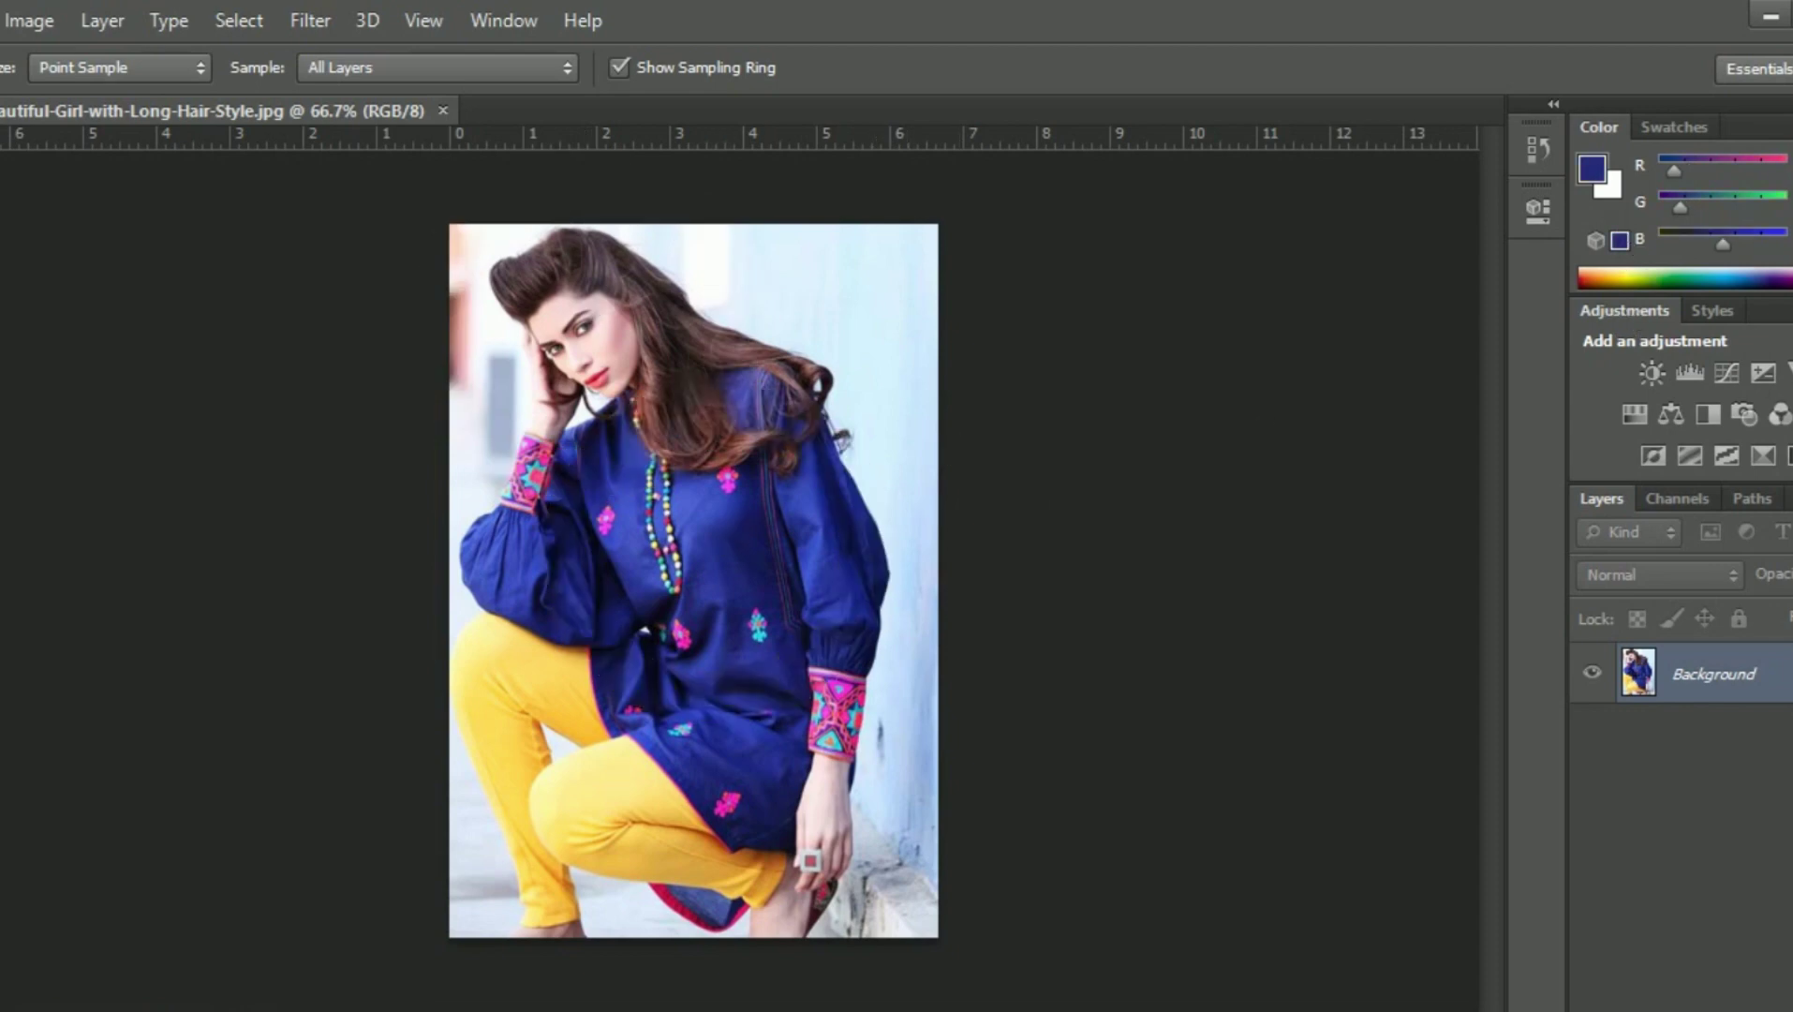
pyautogui.click(507, 574)
pyautogui.click(851, 584)
pyautogui.click(645, 783)
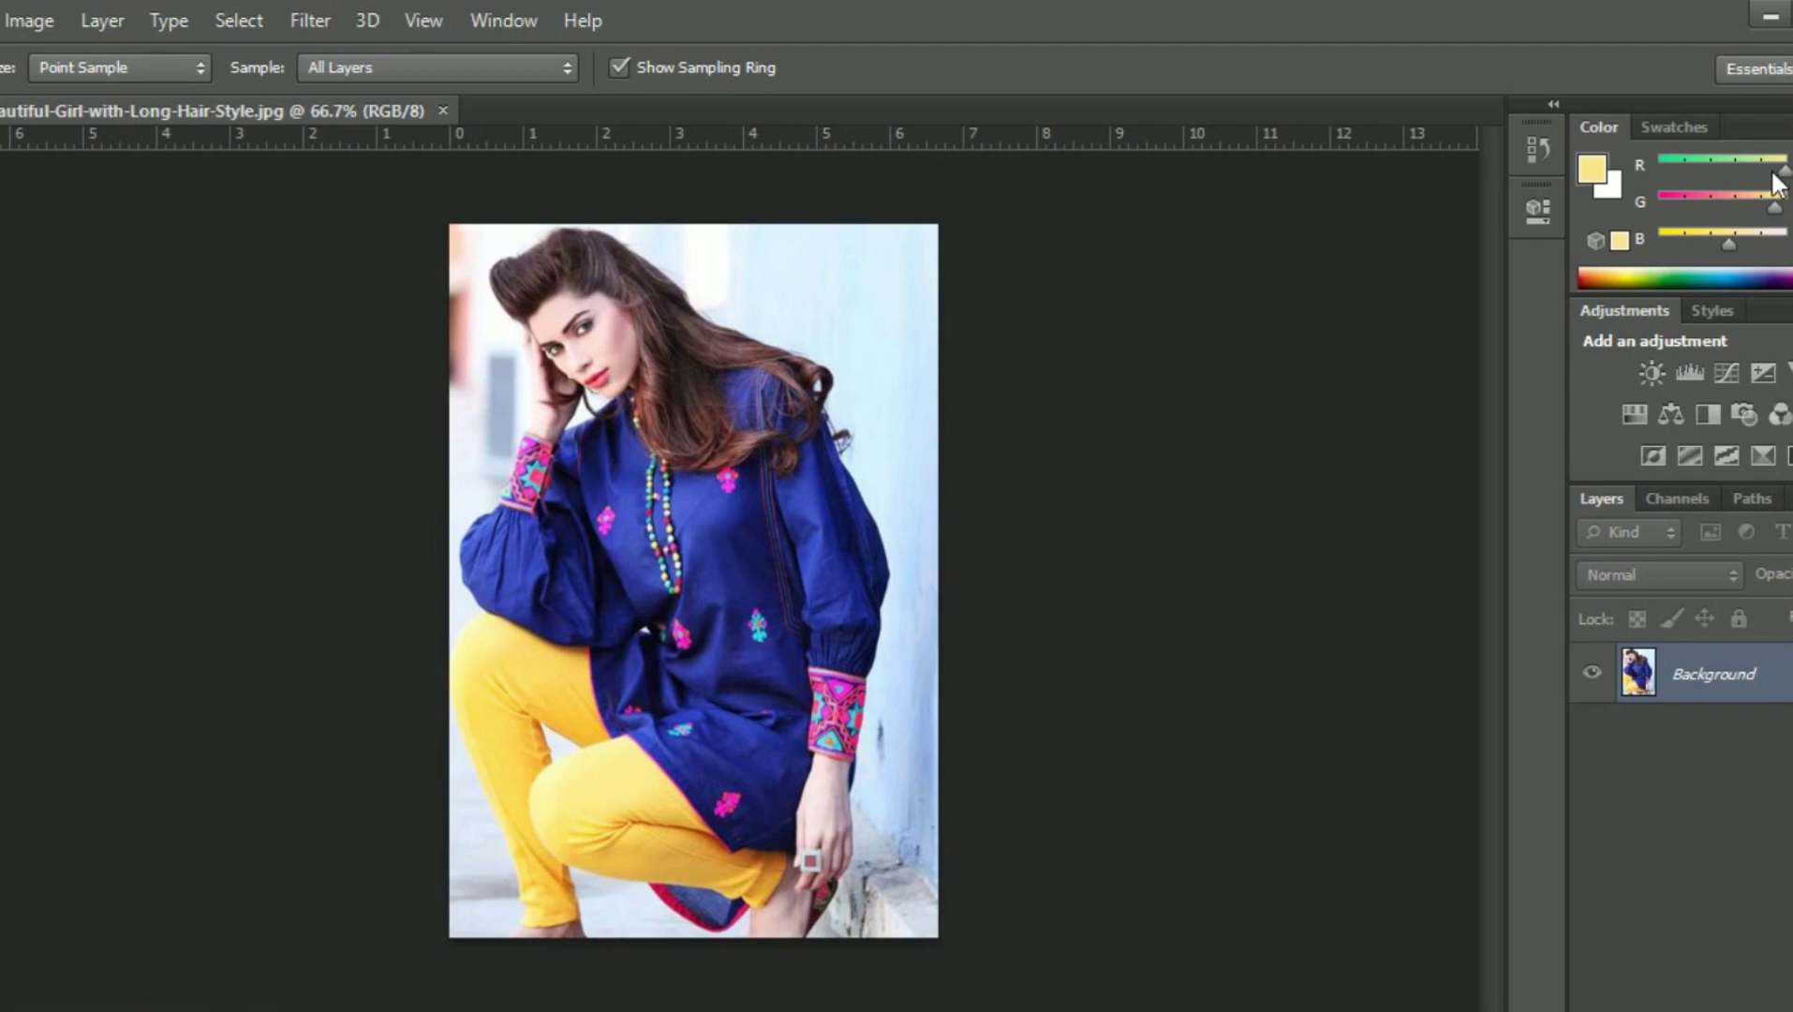
pyautogui.click(198, 66)
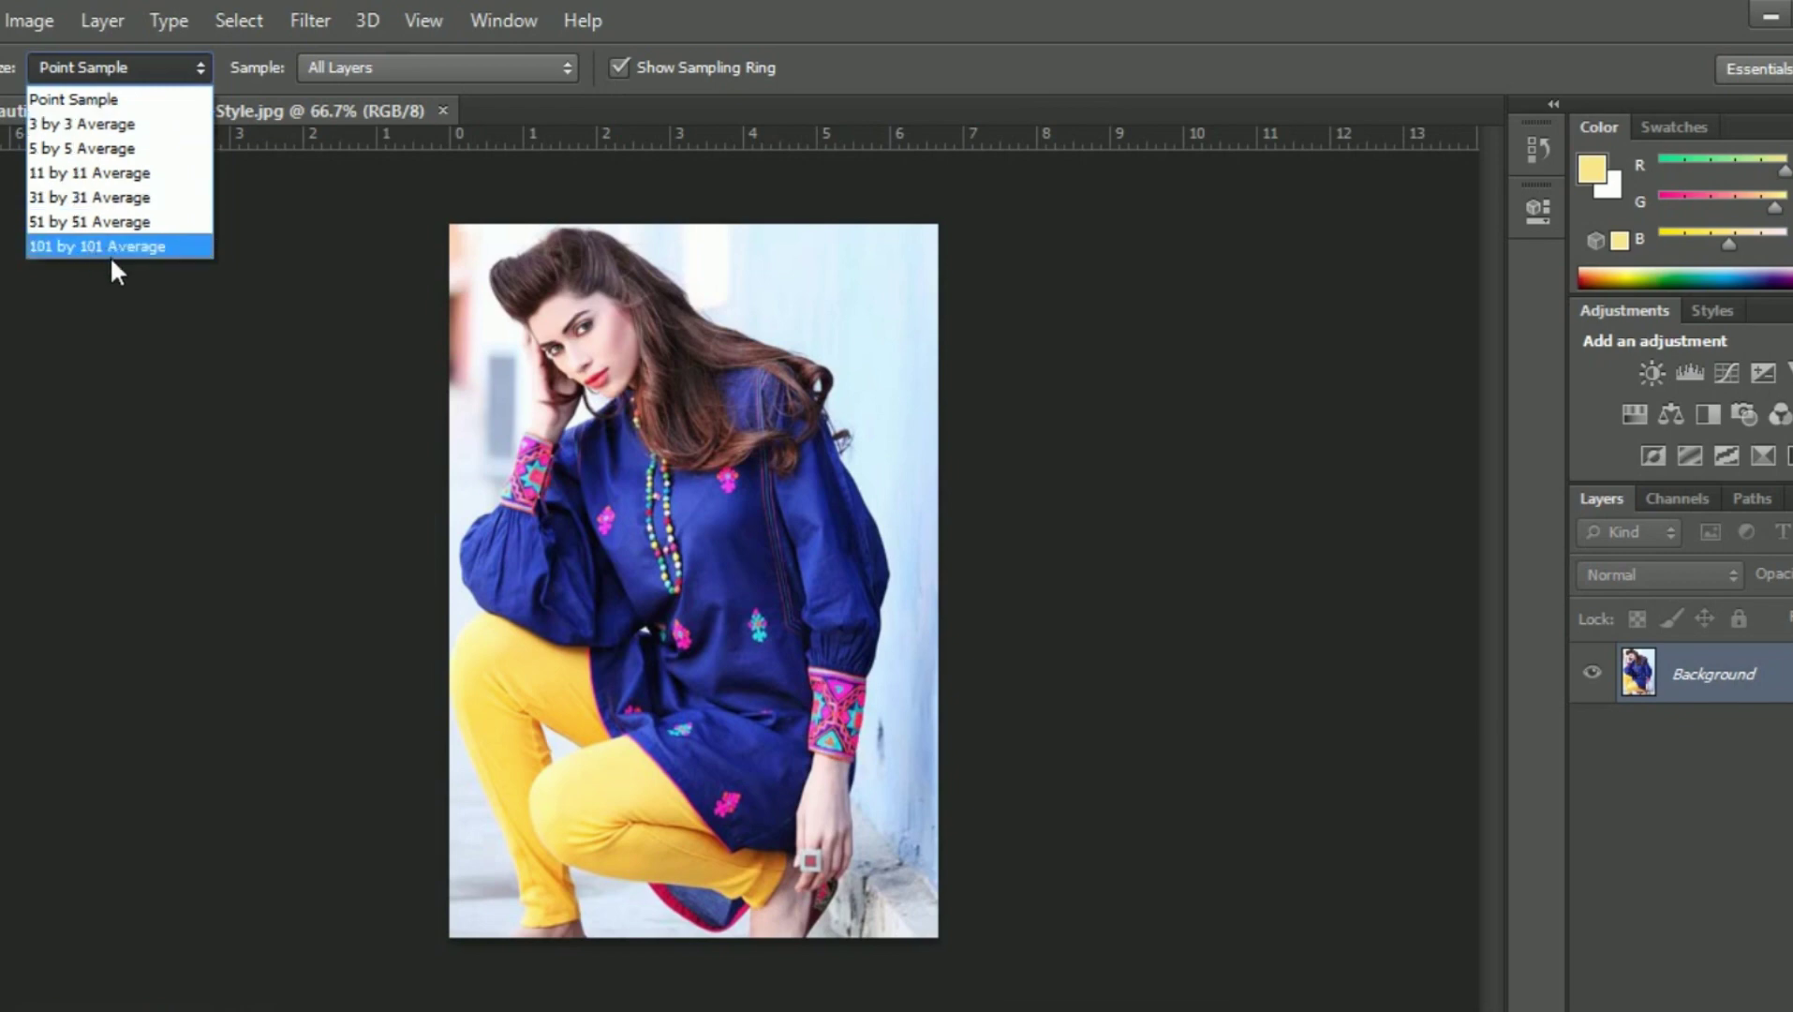
# - Keep Point Sample, then resample the yellow trousers, the tunic's dark blue and the hem
pyautogui.click(183, 323)
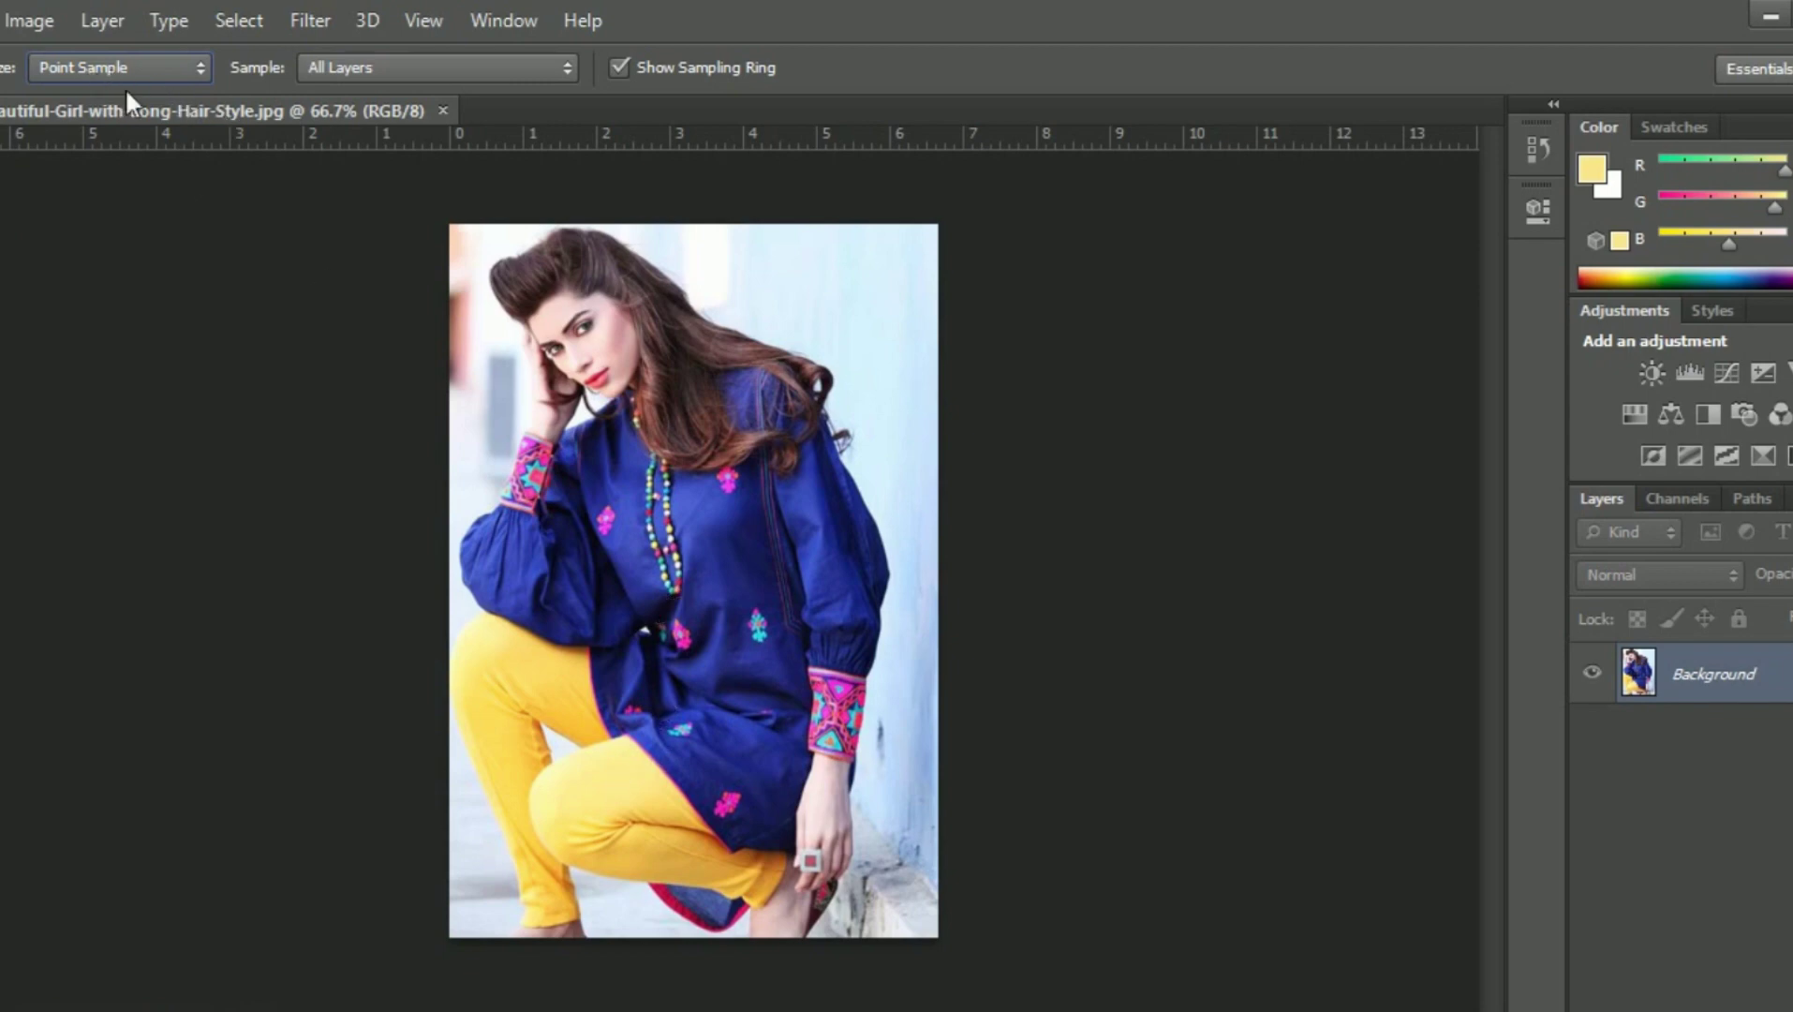
pyautogui.click(499, 701)
pyautogui.click(848, 589)
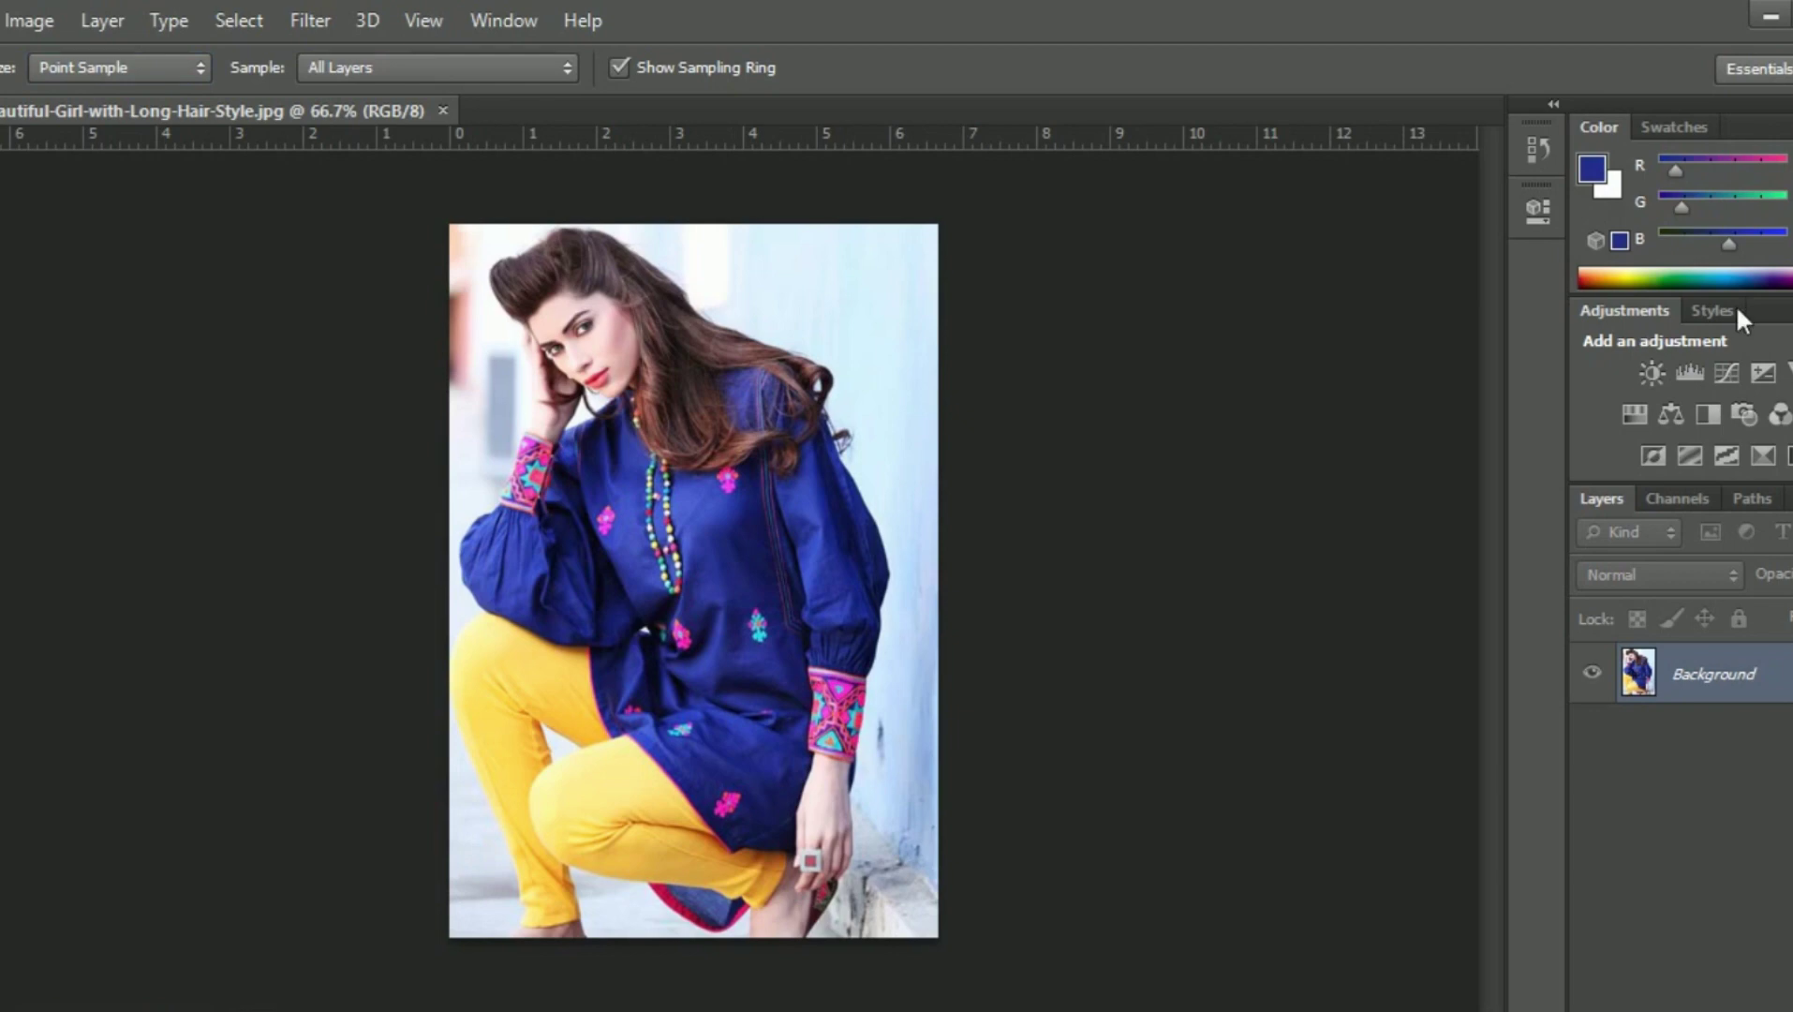
pyautogui.click(729, 916)
# - Sample the shirt's dark blue as foreground with the Eyedropper, briefly checking the Image menu
pyautogui.rightClick(1, 350)
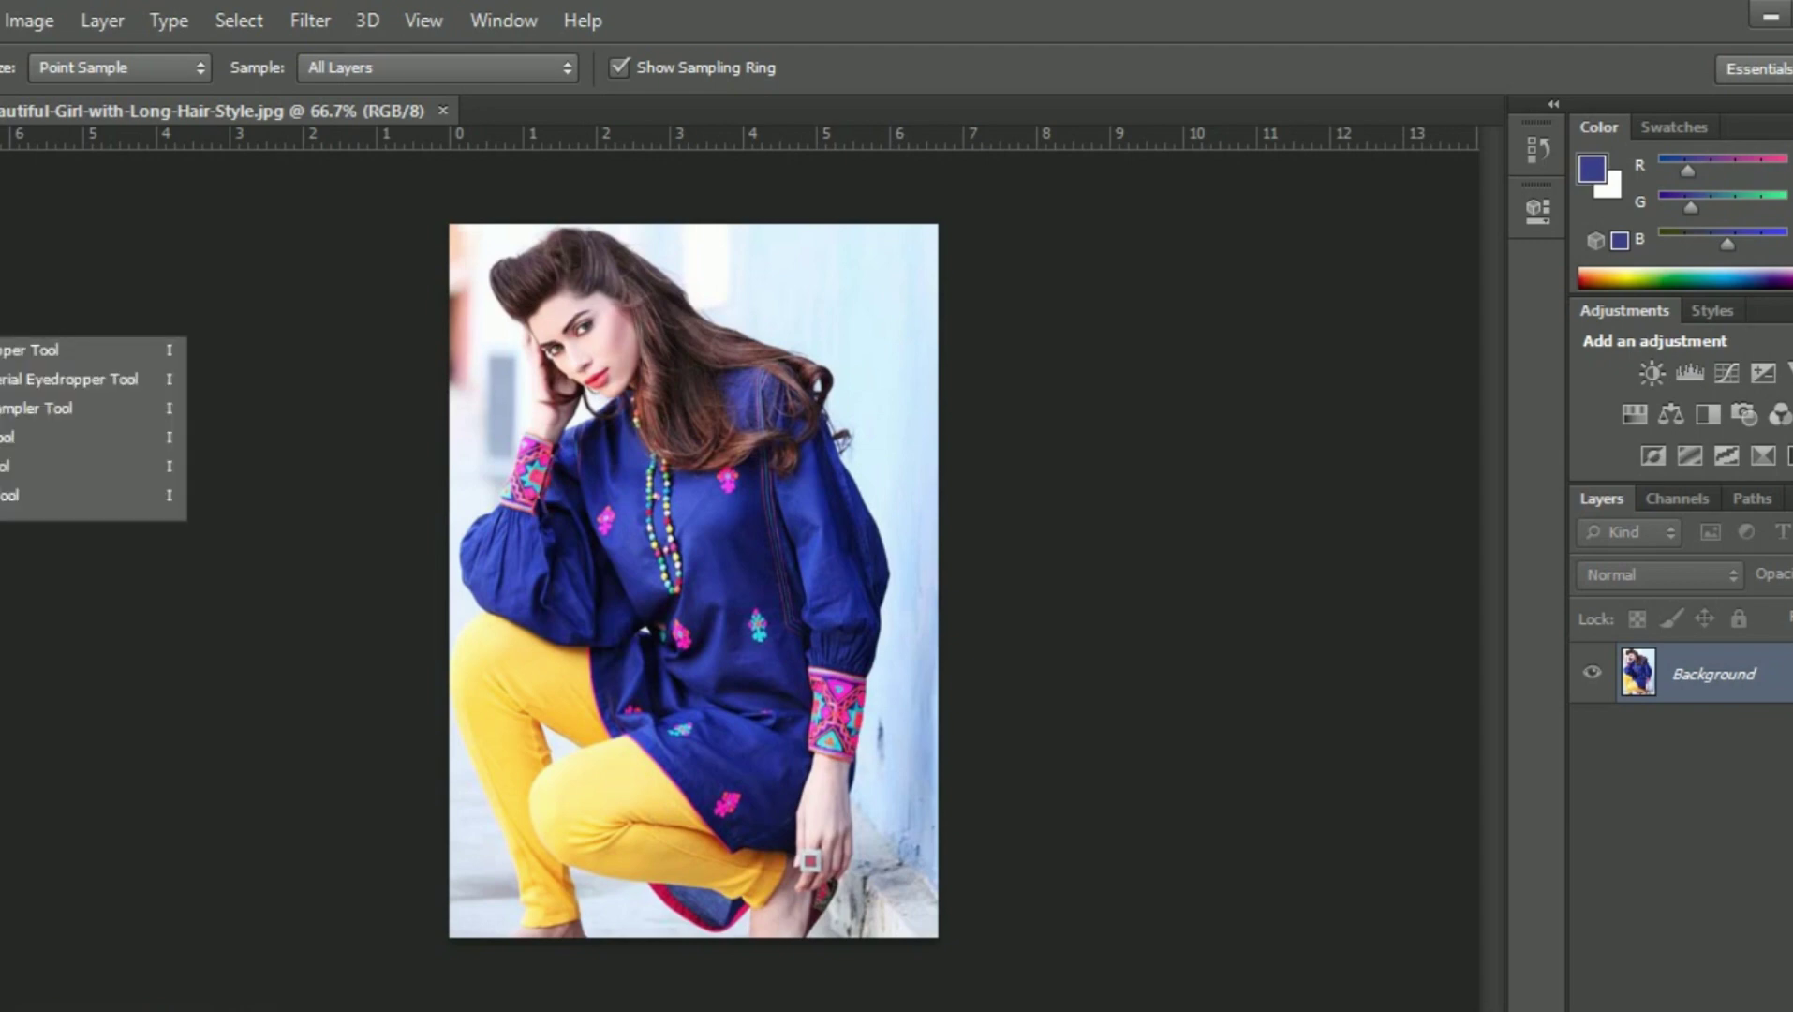
pyautogui.click(10, 350)
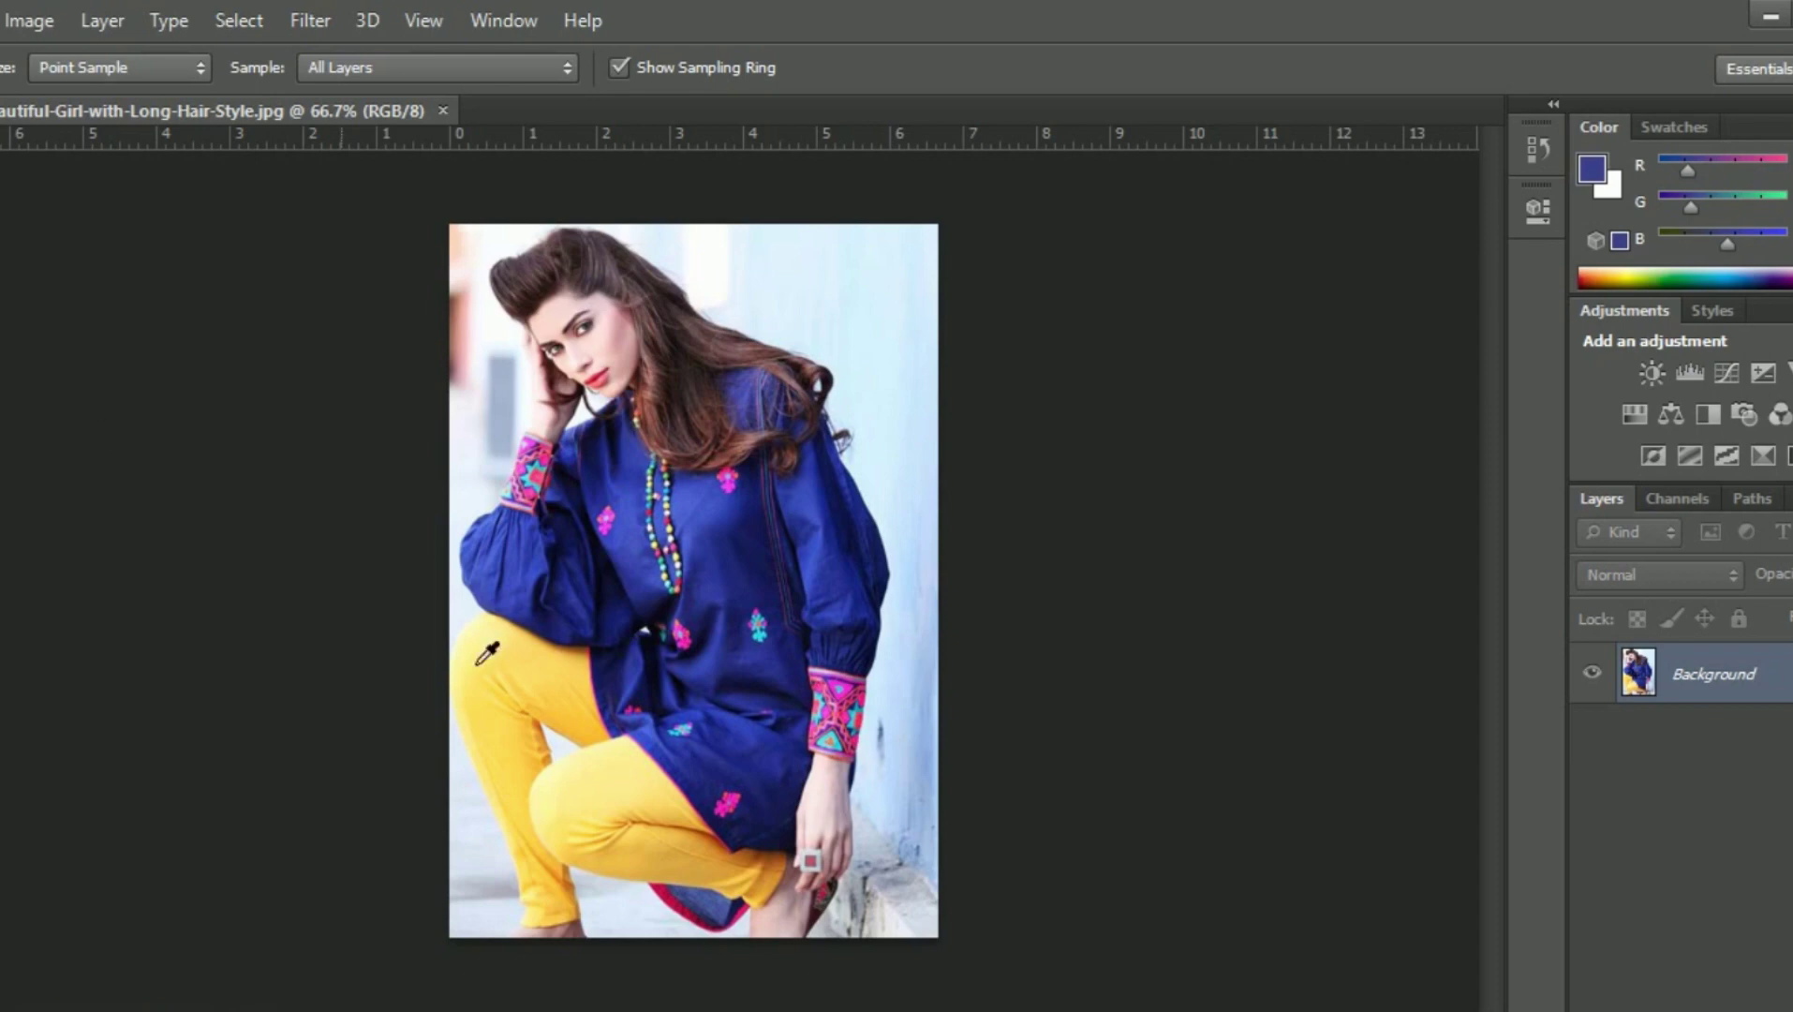
pyautogui.click(726, 741)
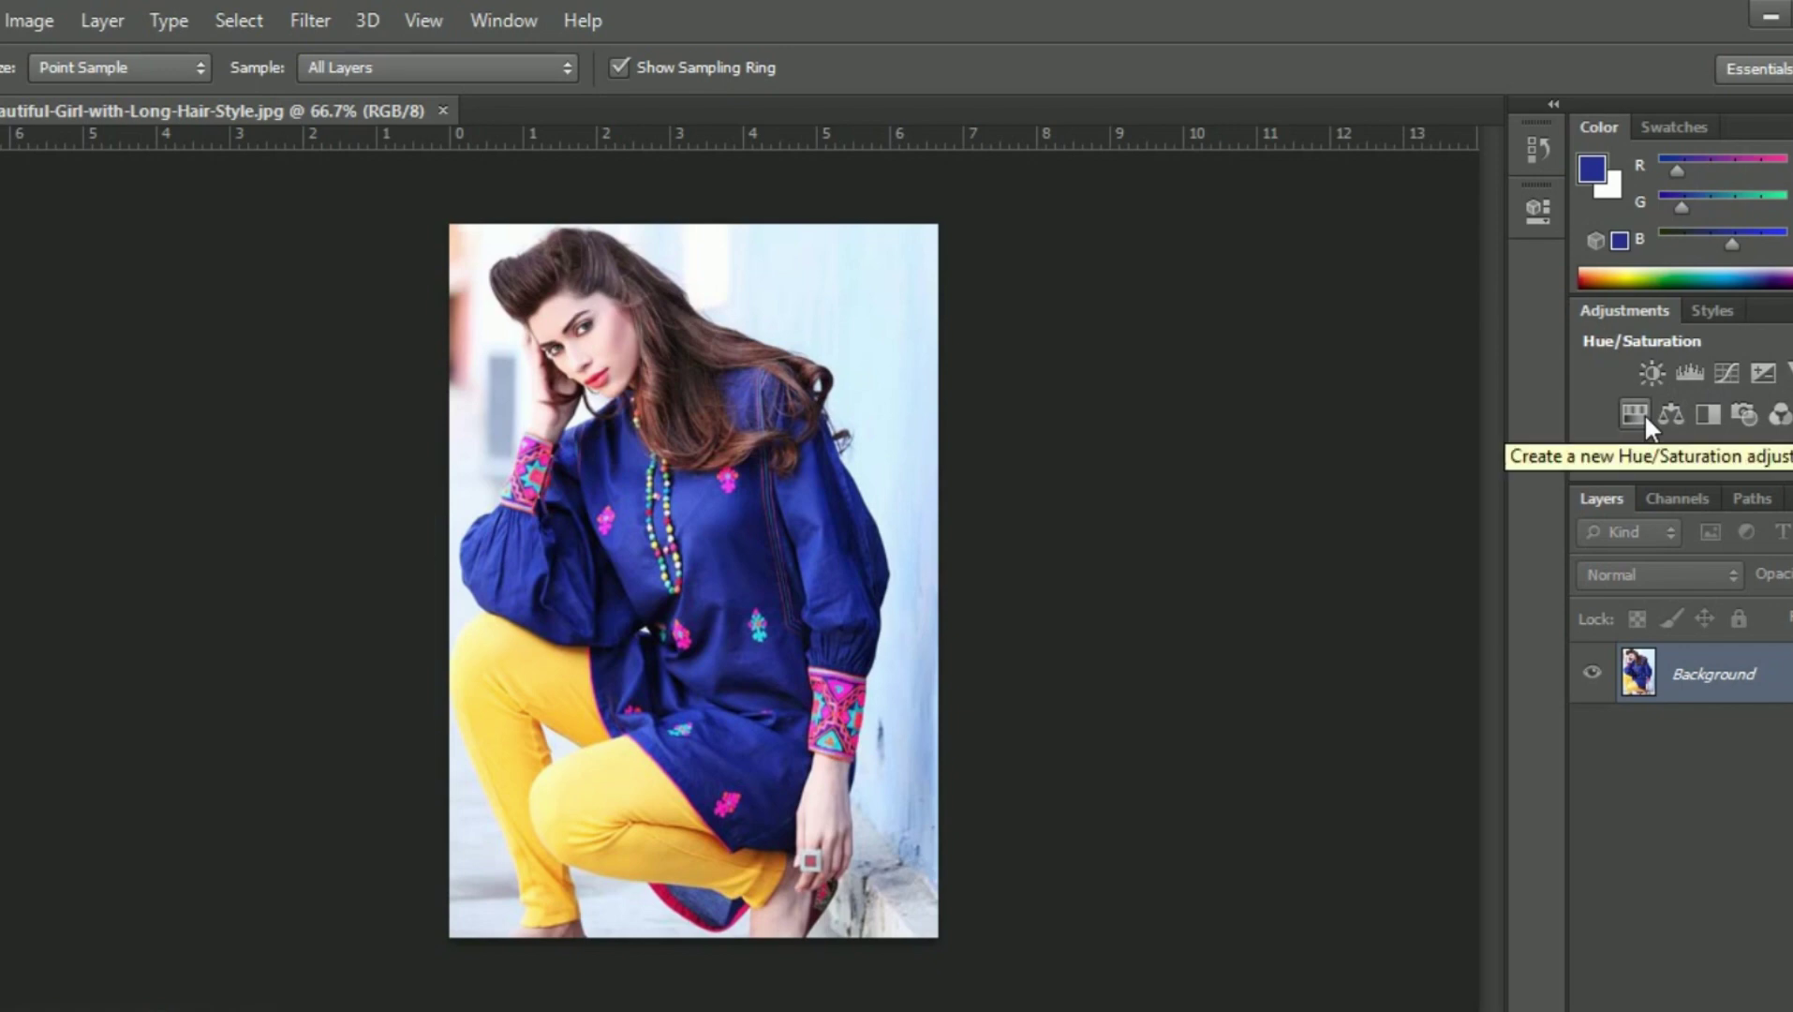
pyautogui.click(26, 20)
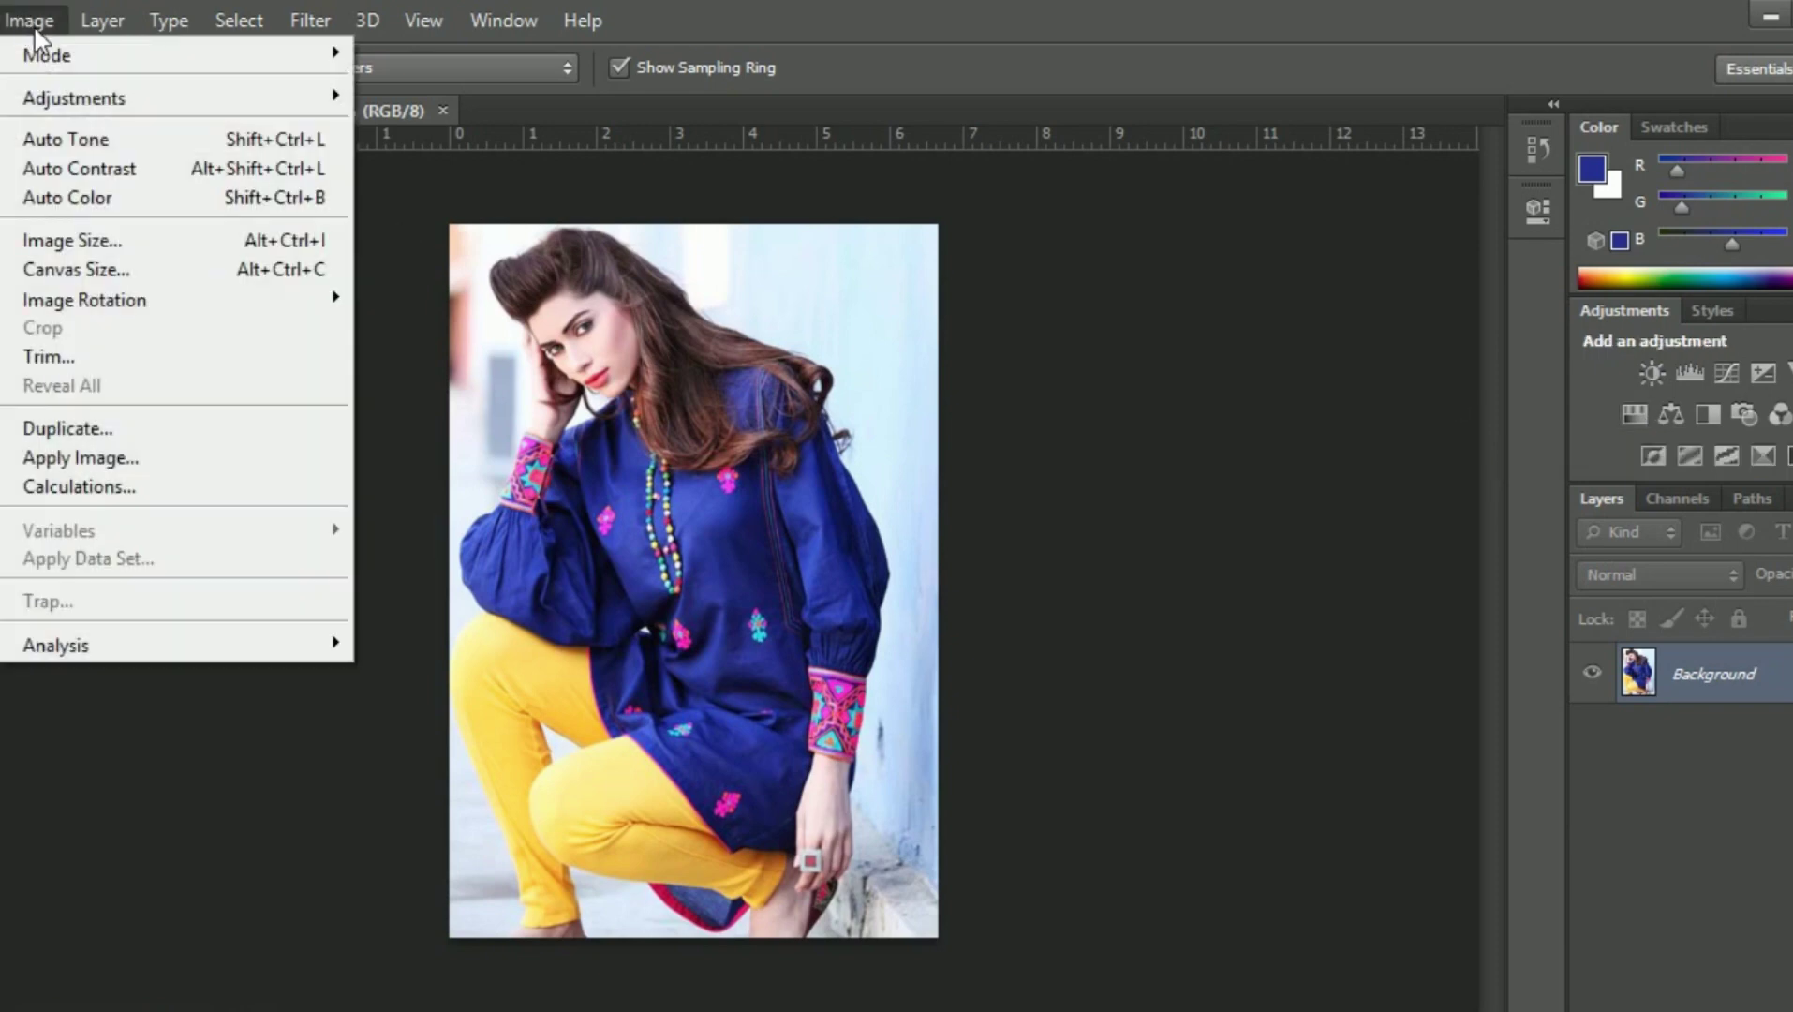
pyautogui.moveTo(84, 55)
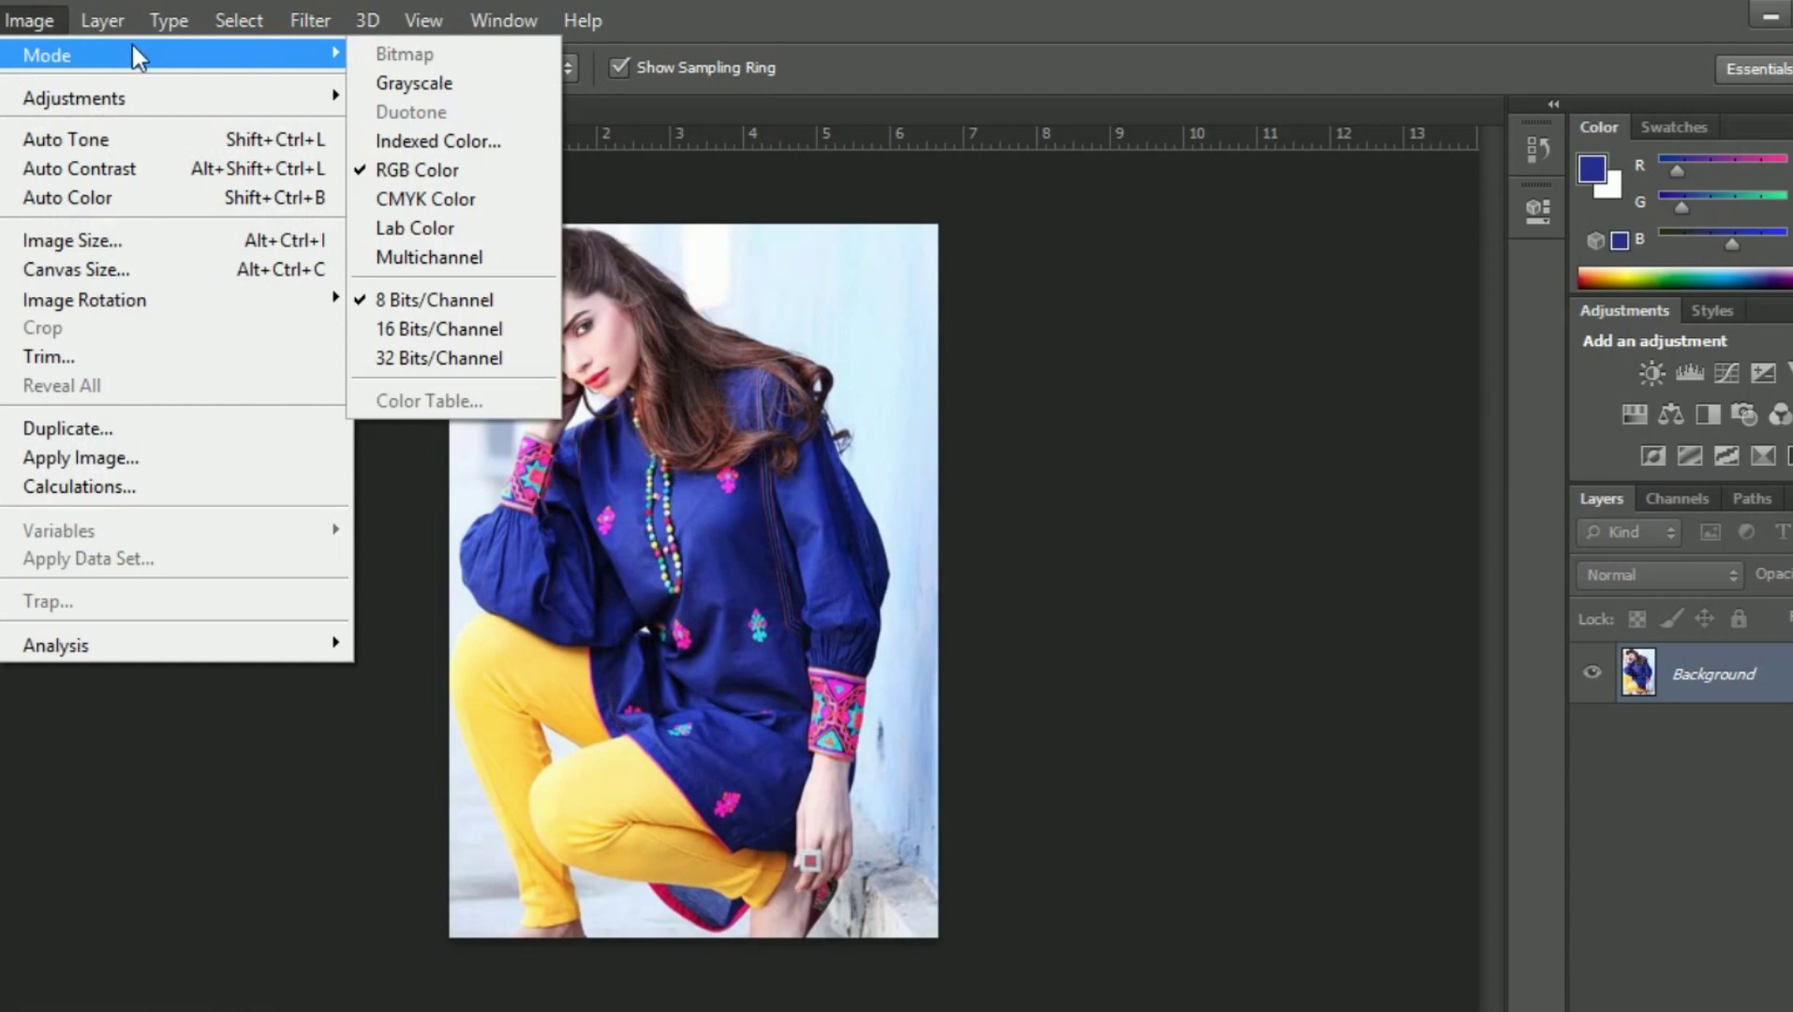
pyautogui.click(9, 695)
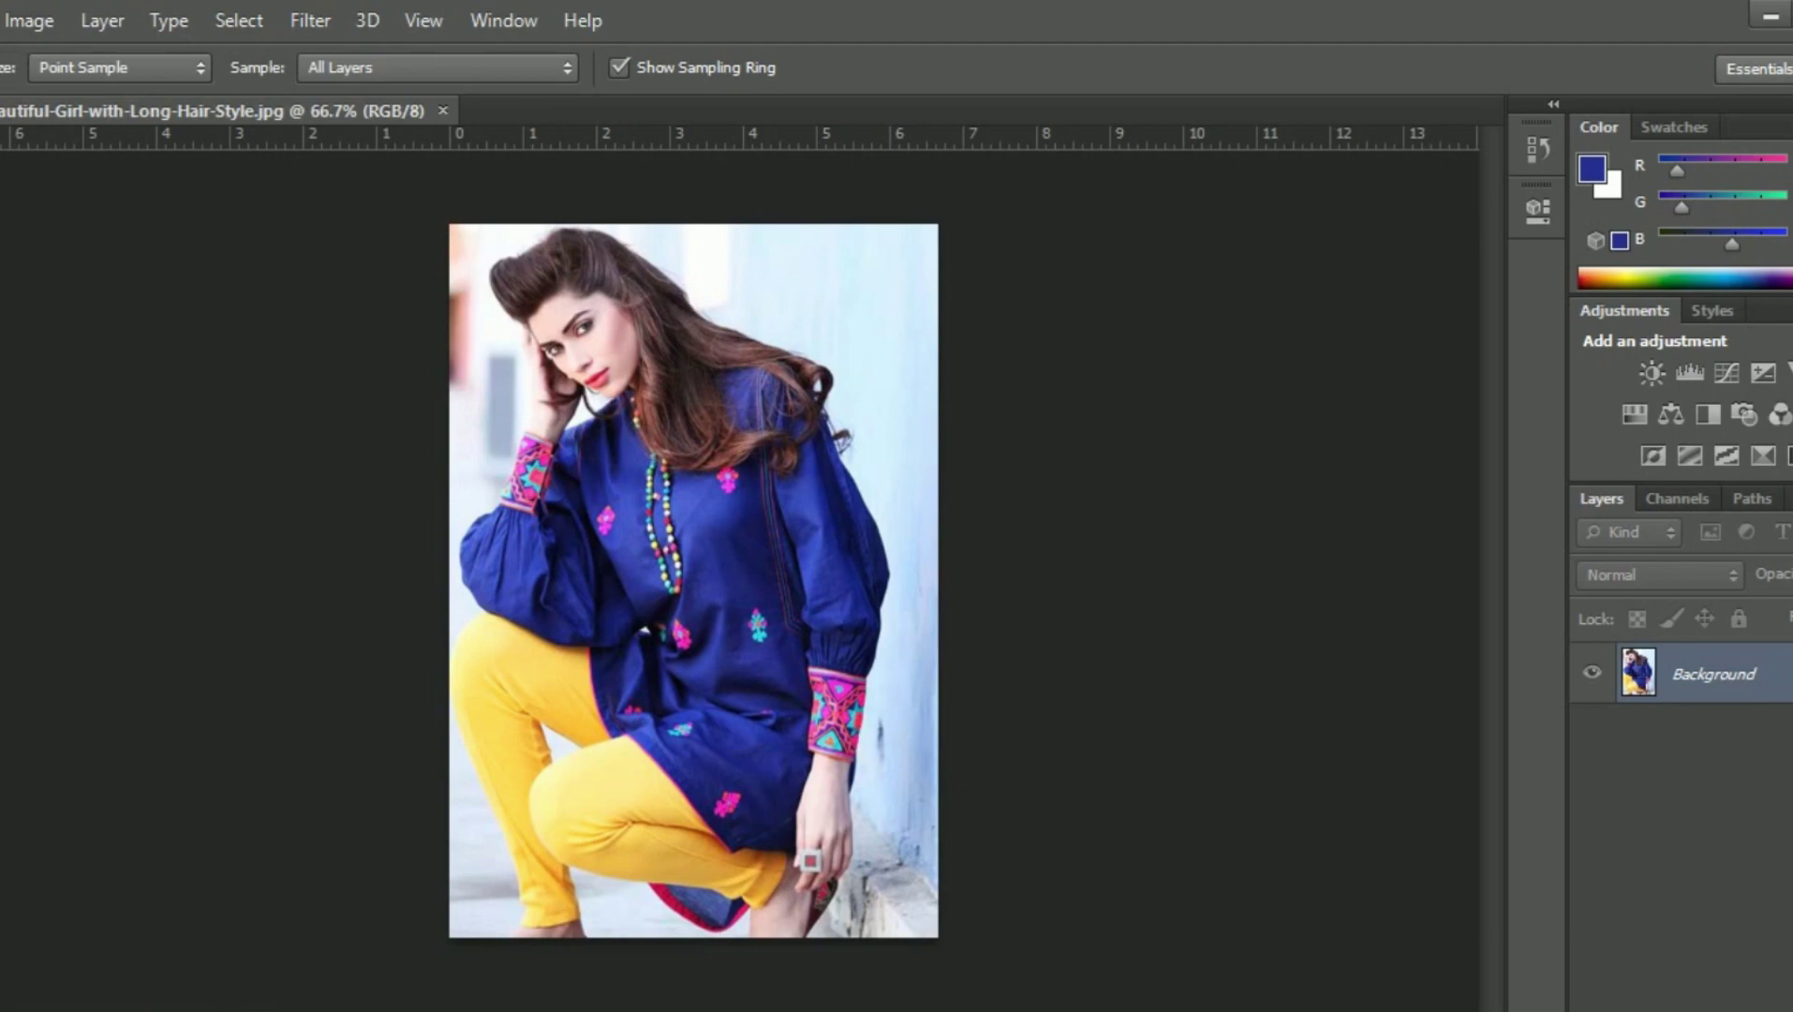
pyautogui.rightClick(4, 349)
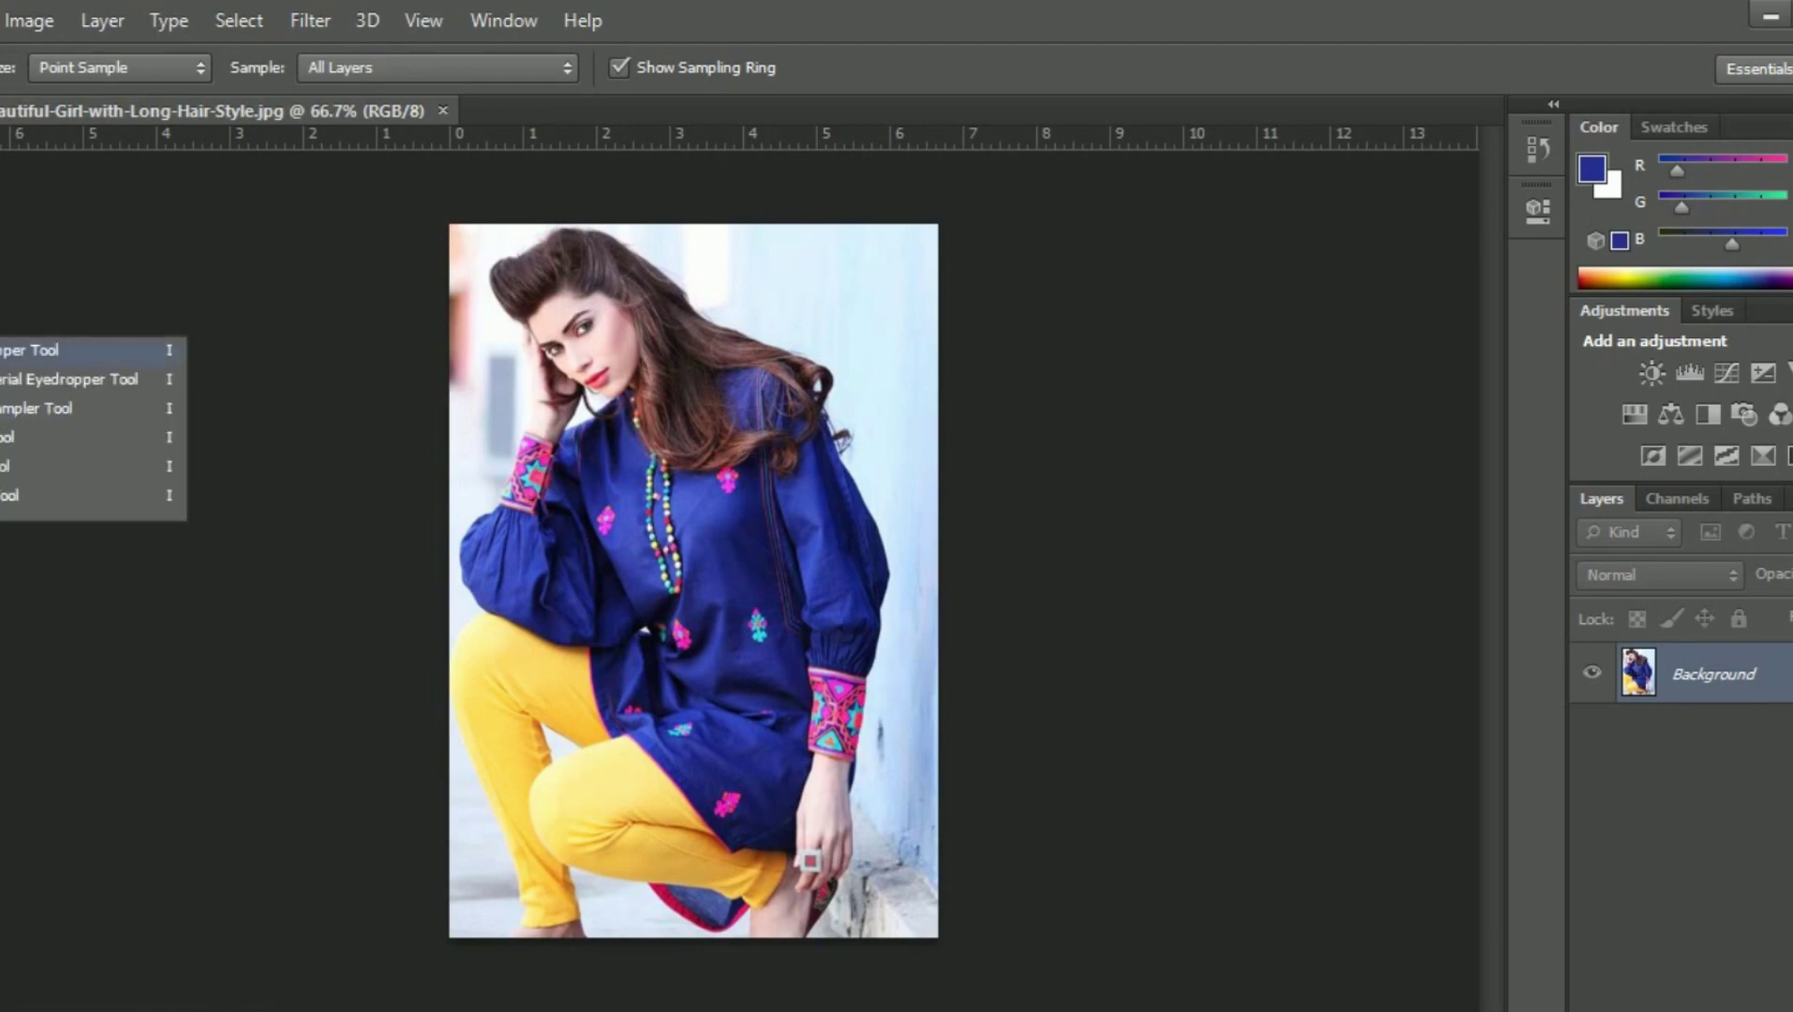
pyautogui.click(5, 393)
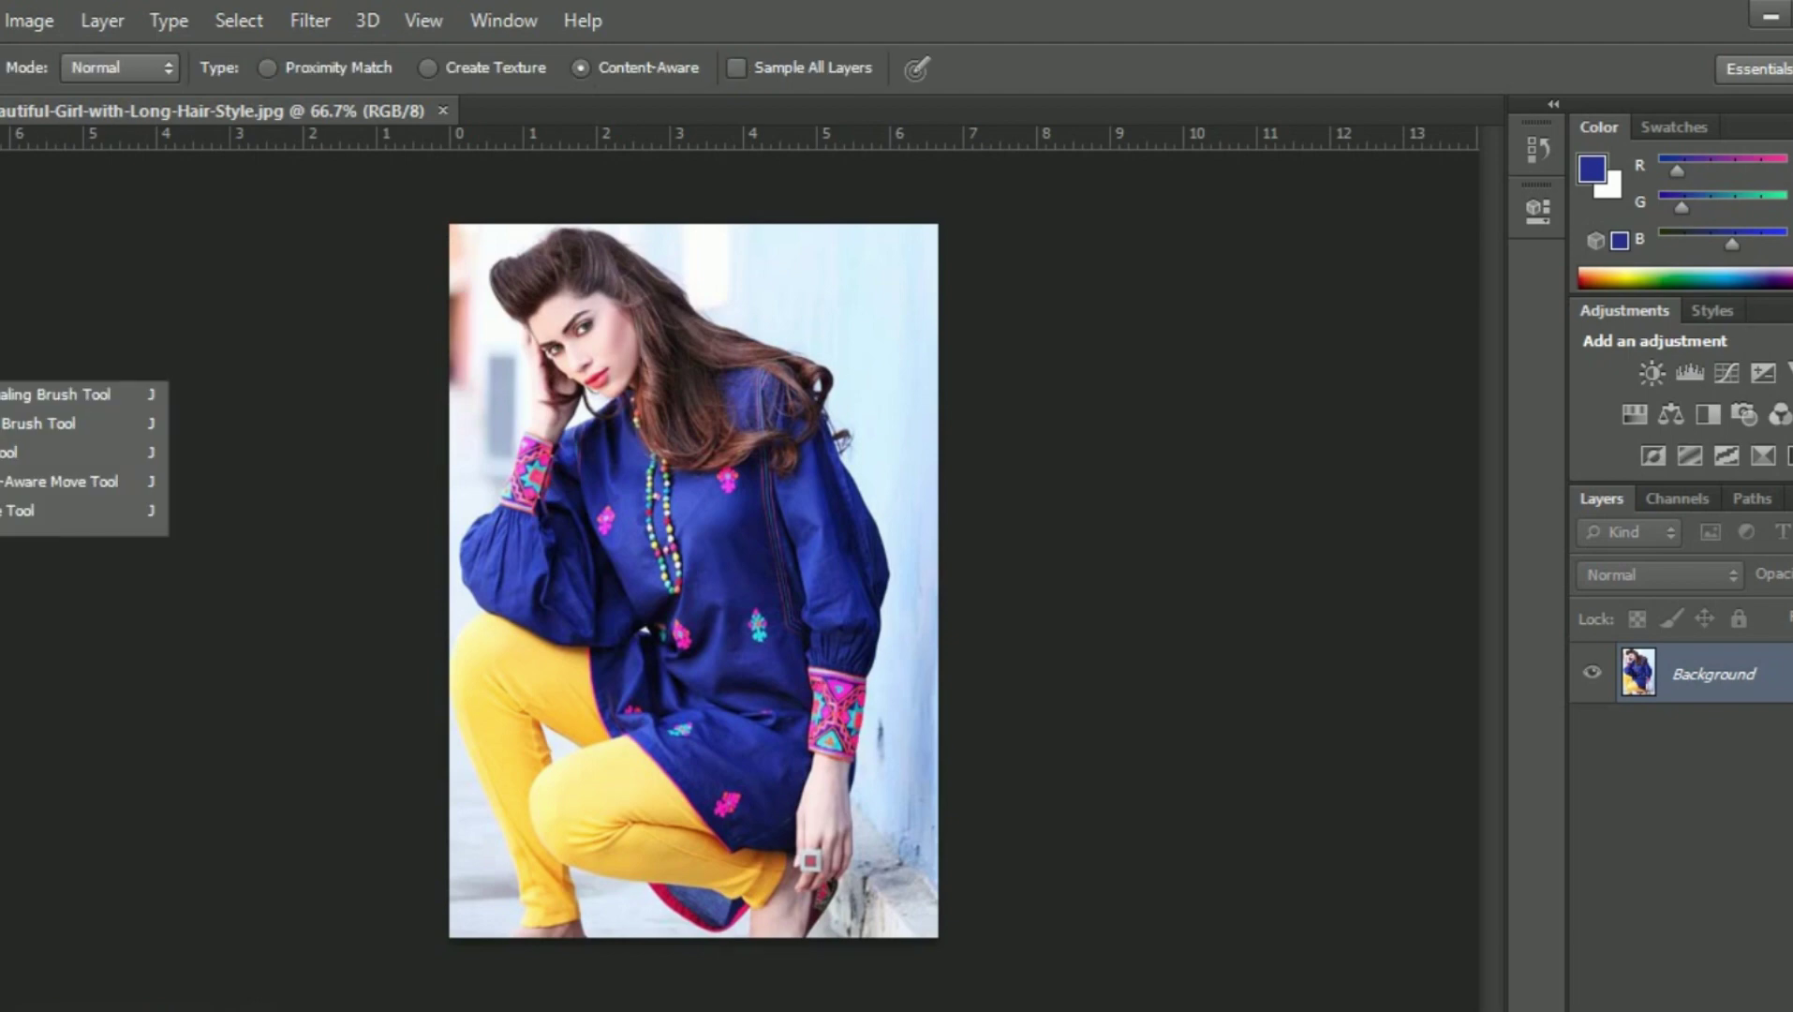
pyautogui.rightClick(5, 473)
pyautogui.click(5, 512)
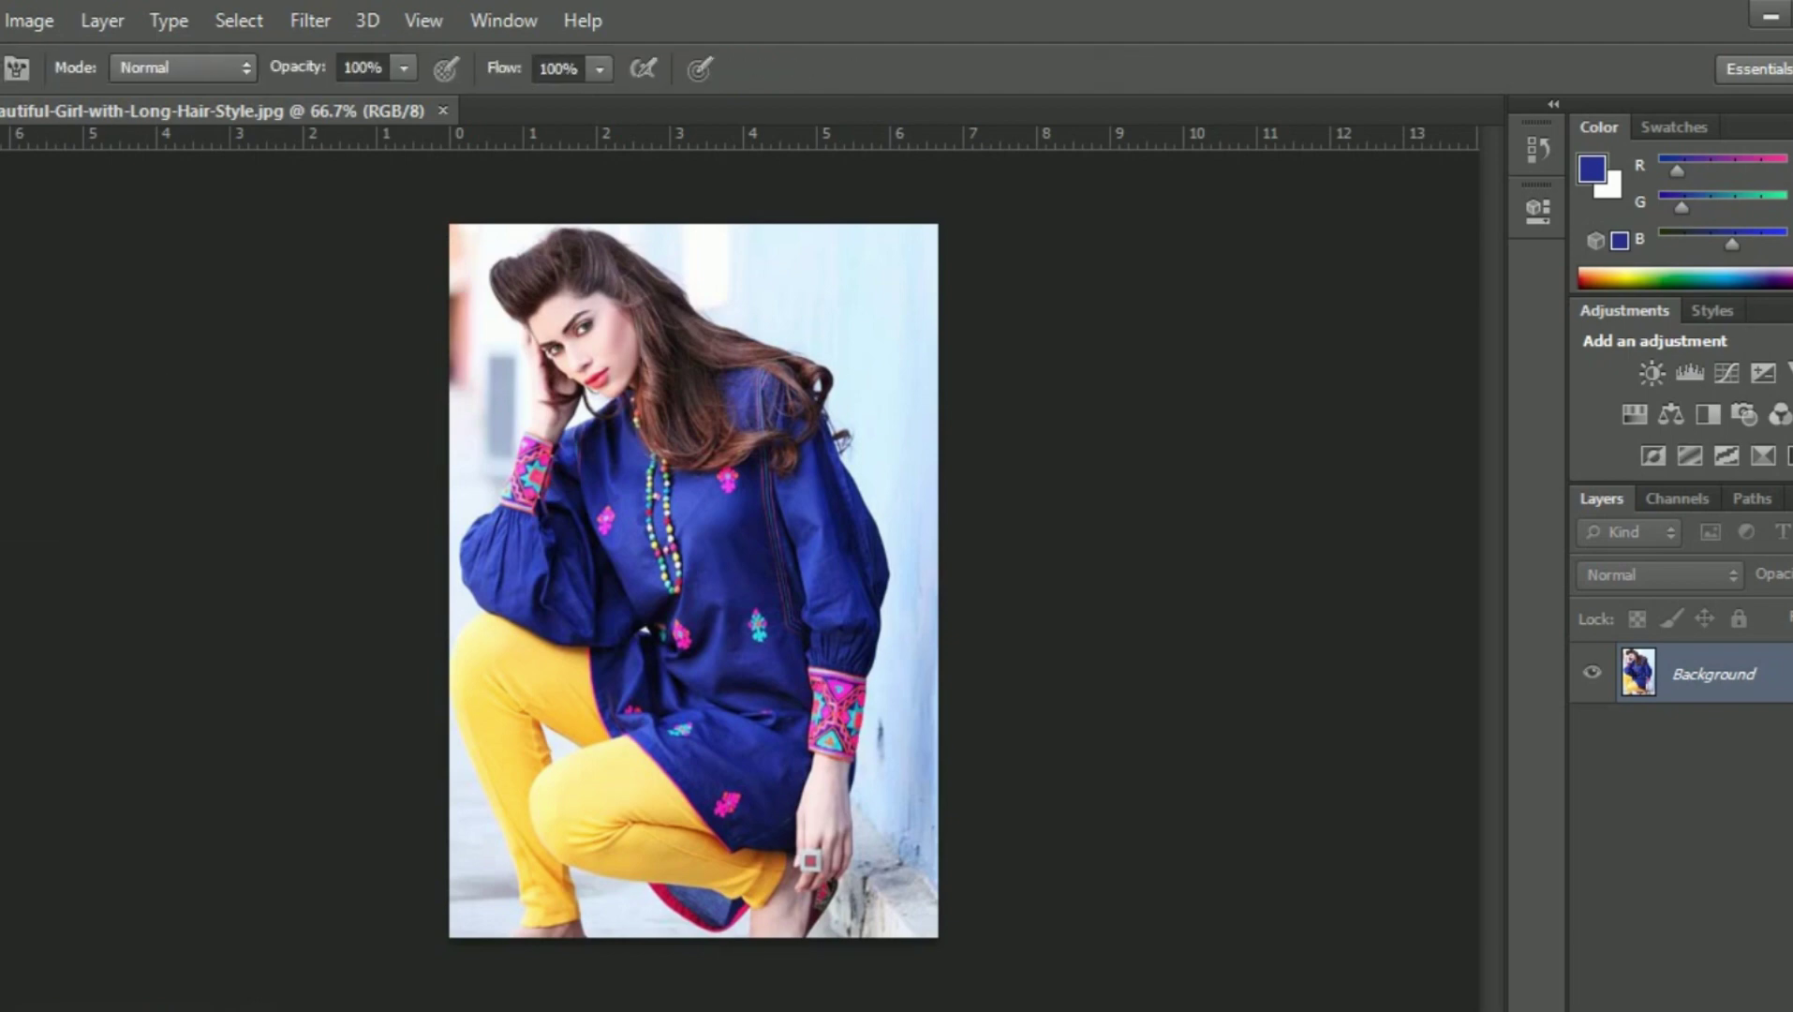
pyautogui.rightClick(4, 512)
pyautogui.rightClick(5, 592)
pyautogui.rightClick(5, 553)
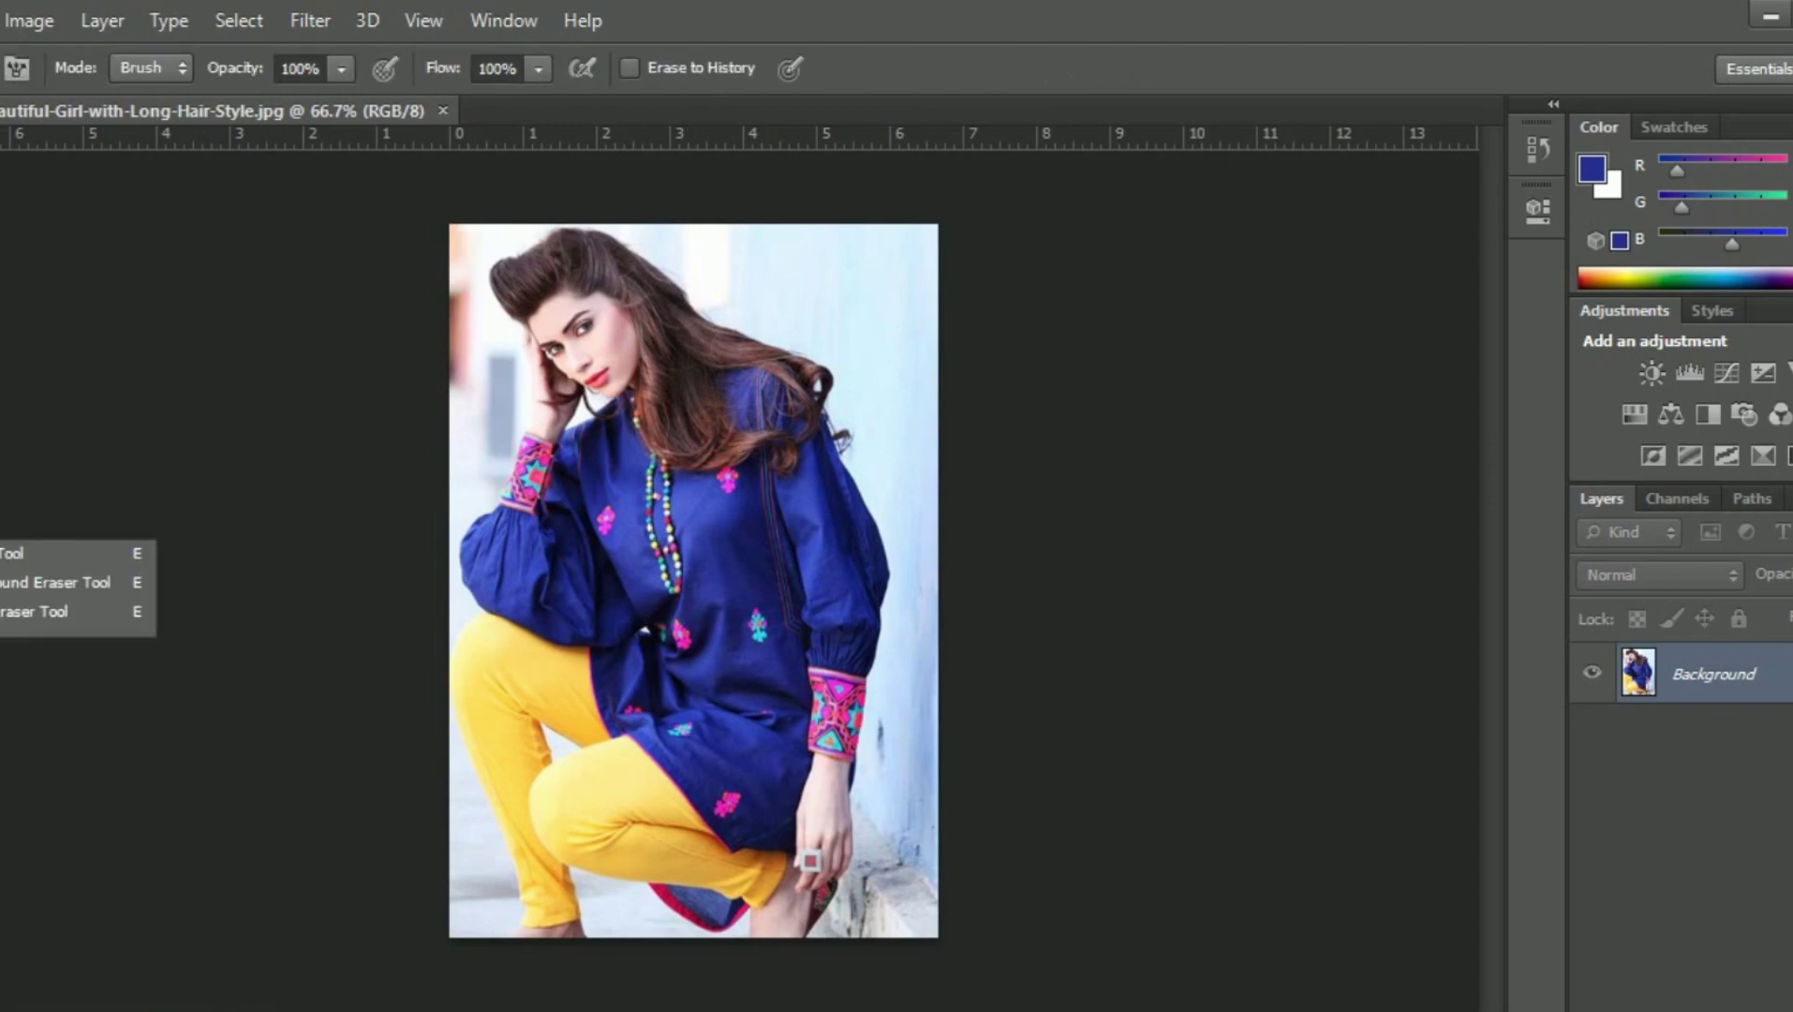
pyautogui.rightClick(5, 592)
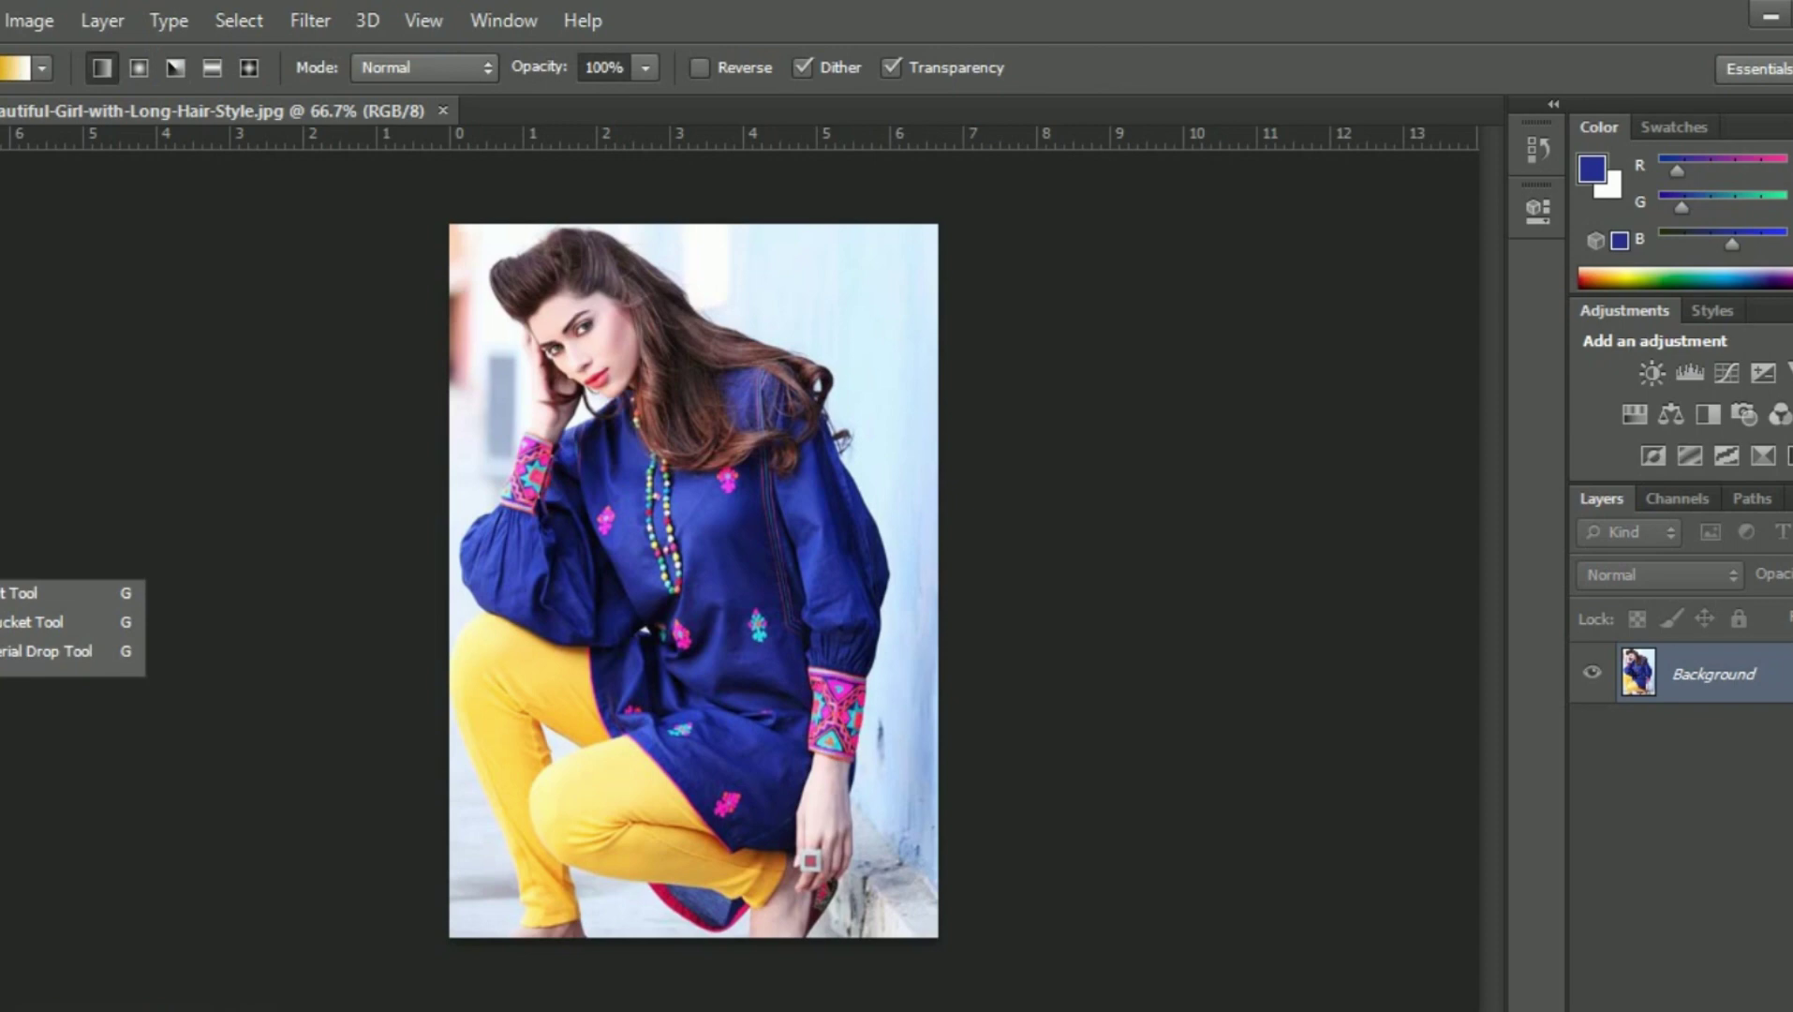
pyautogui.rightClick(5, 632)
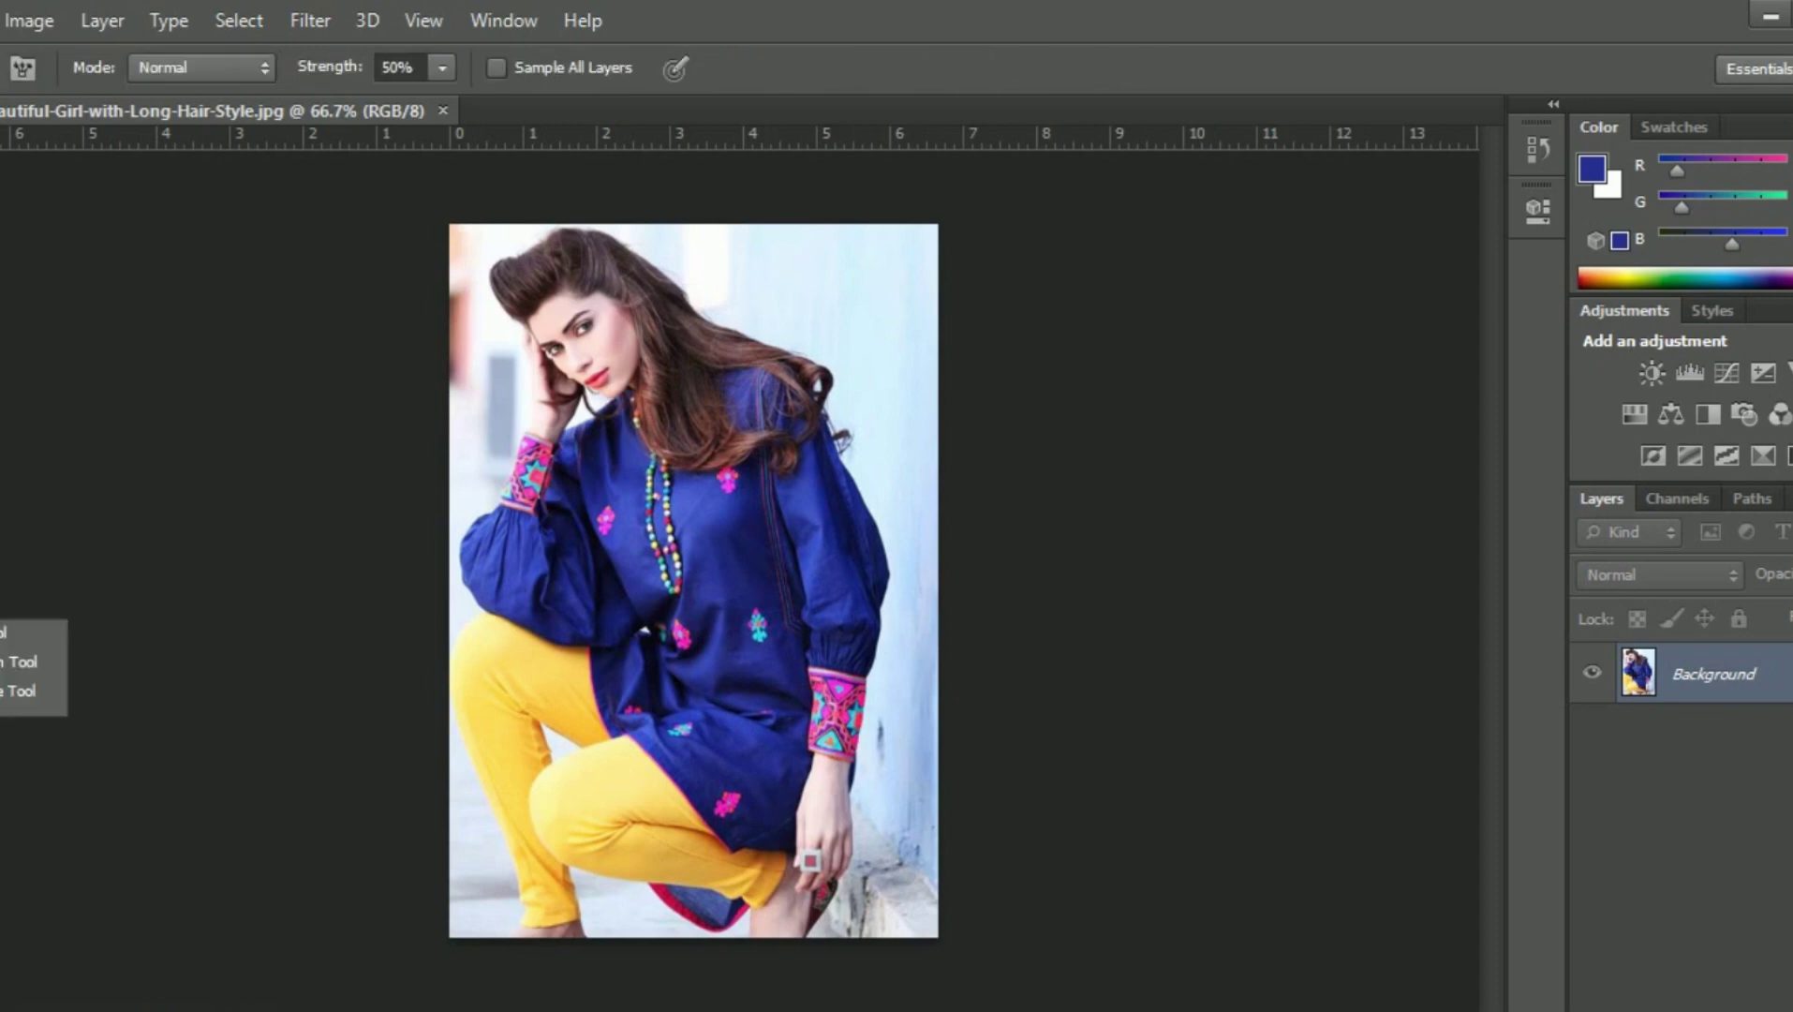
pyautogui.rightClick(5, 671)
pyautogui.rightClick(5, 712)
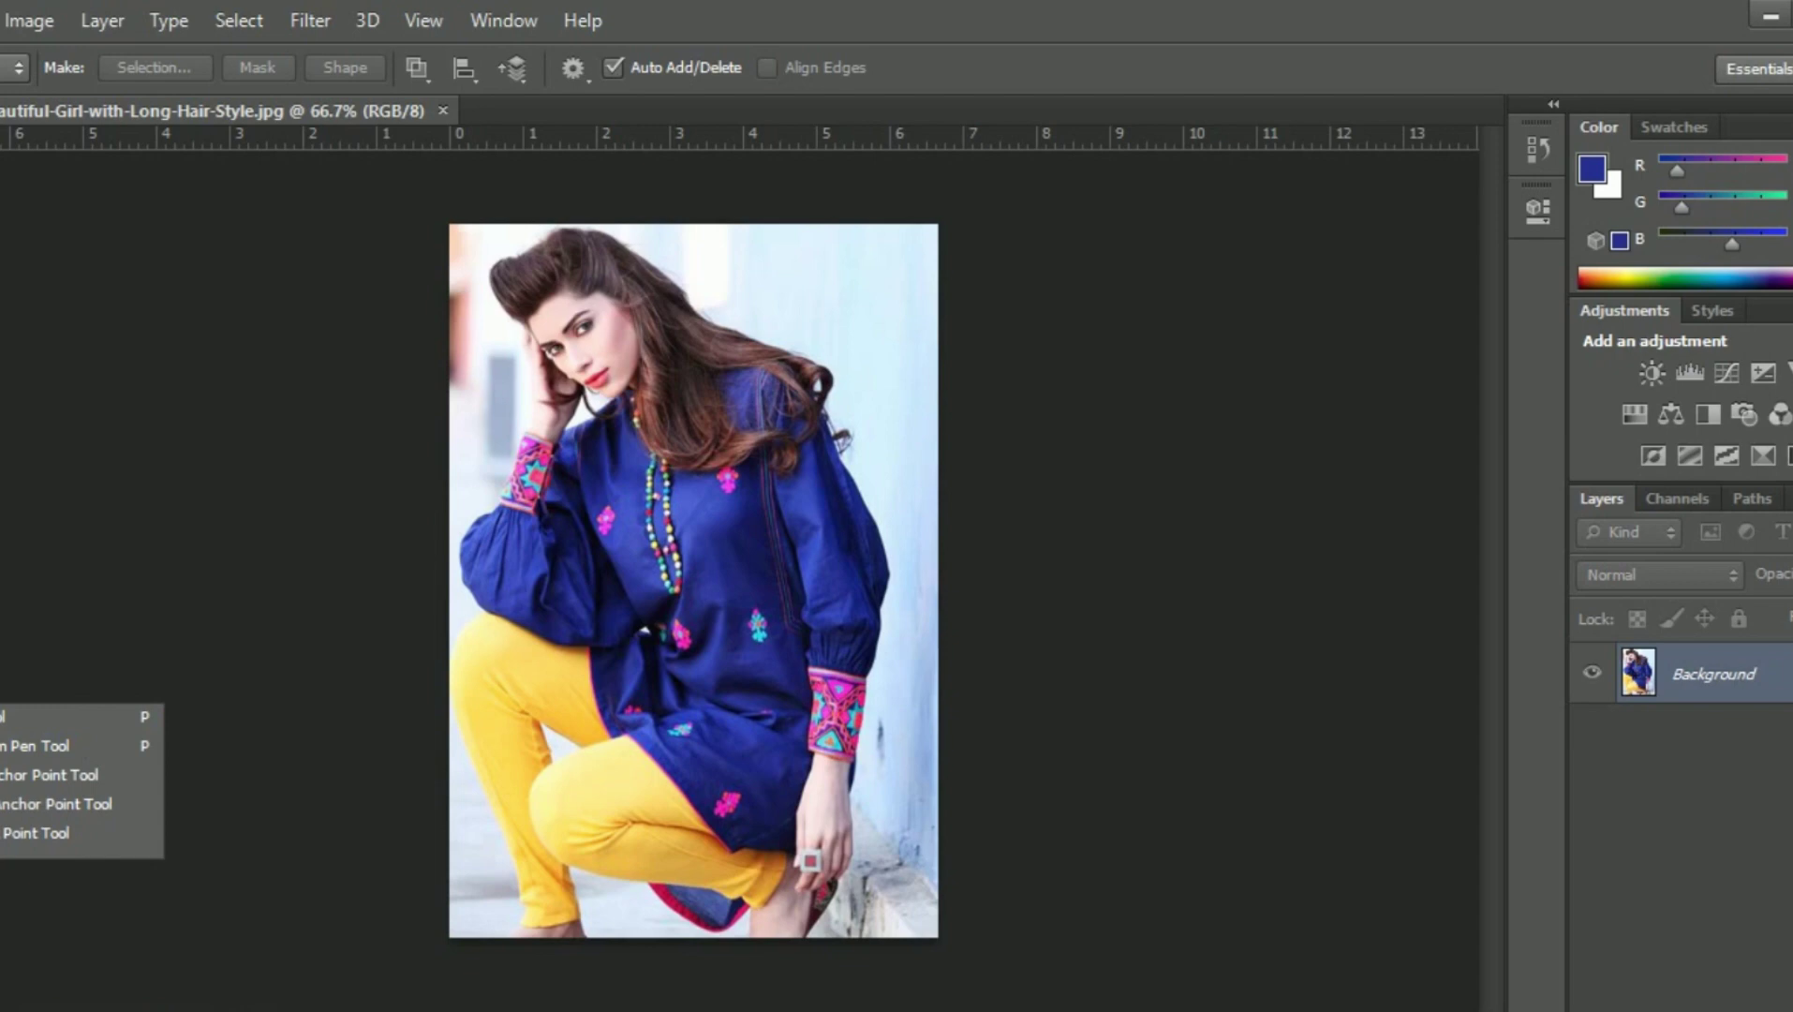
pyautogui.rightClick(1, 351)
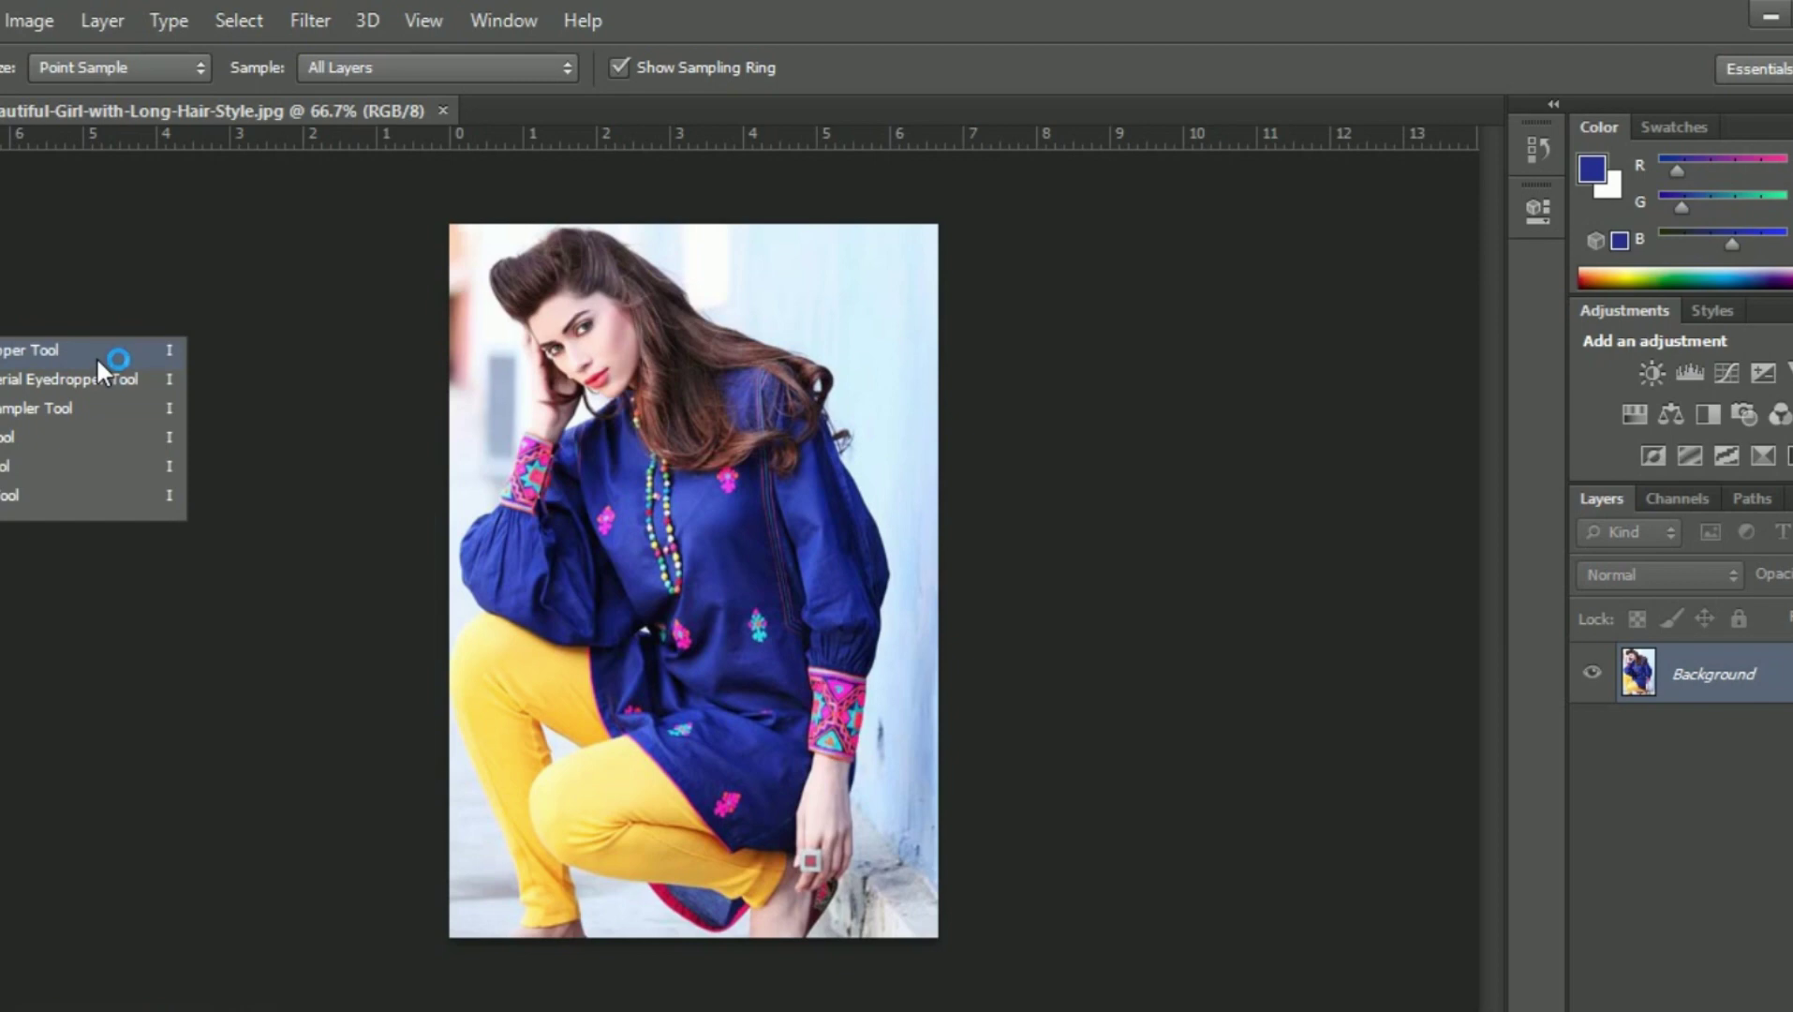
pyautogui.click(75, 380)
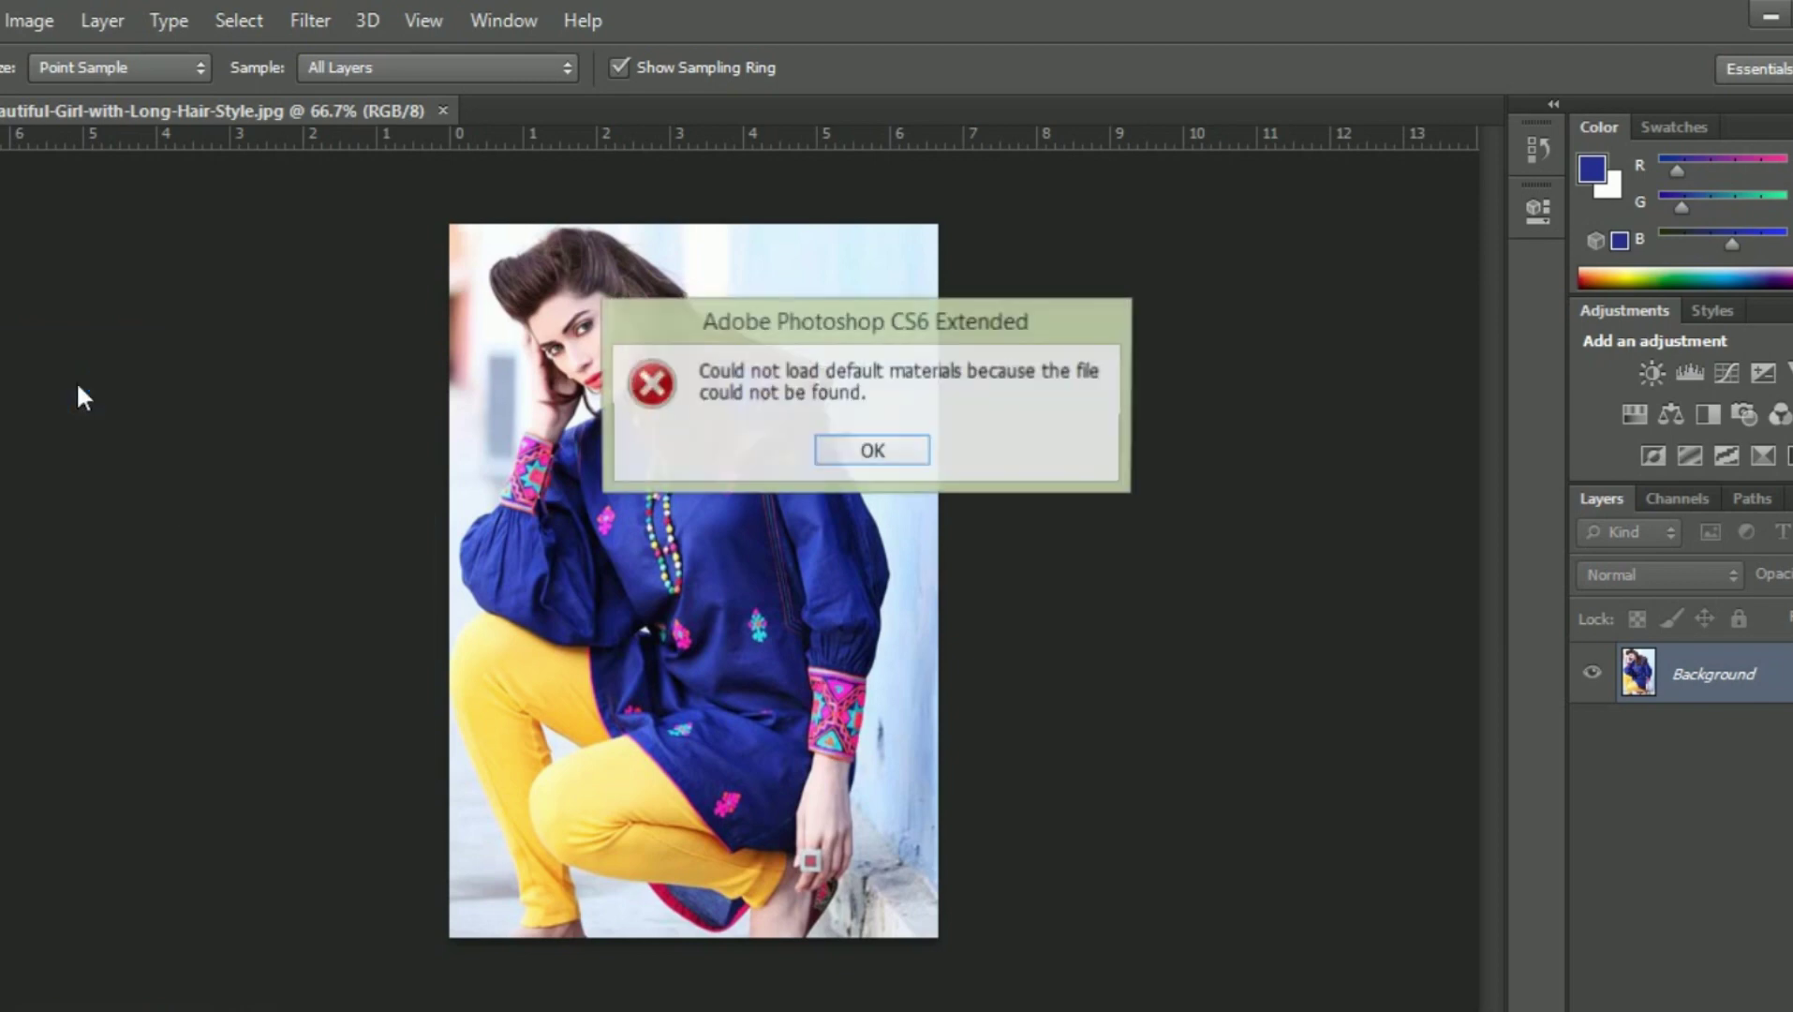
pyautogui.click(860, 461)
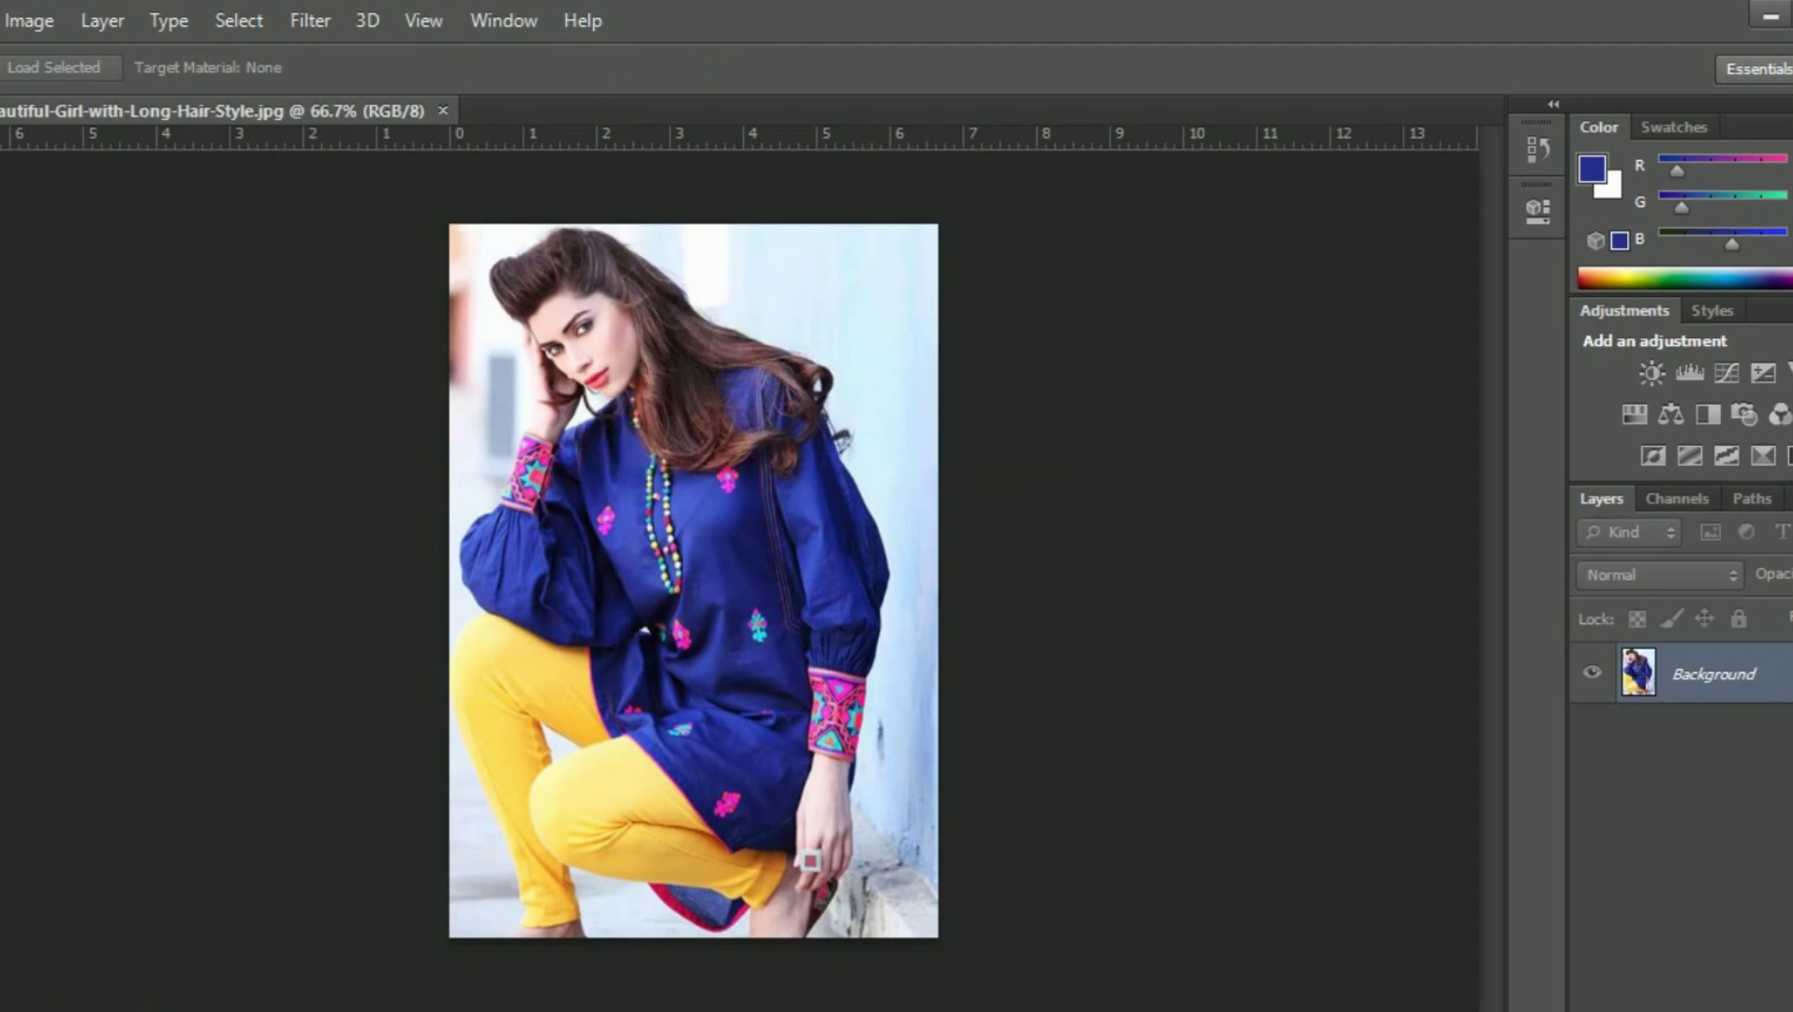
pyautogui.rightClick(1, 349)
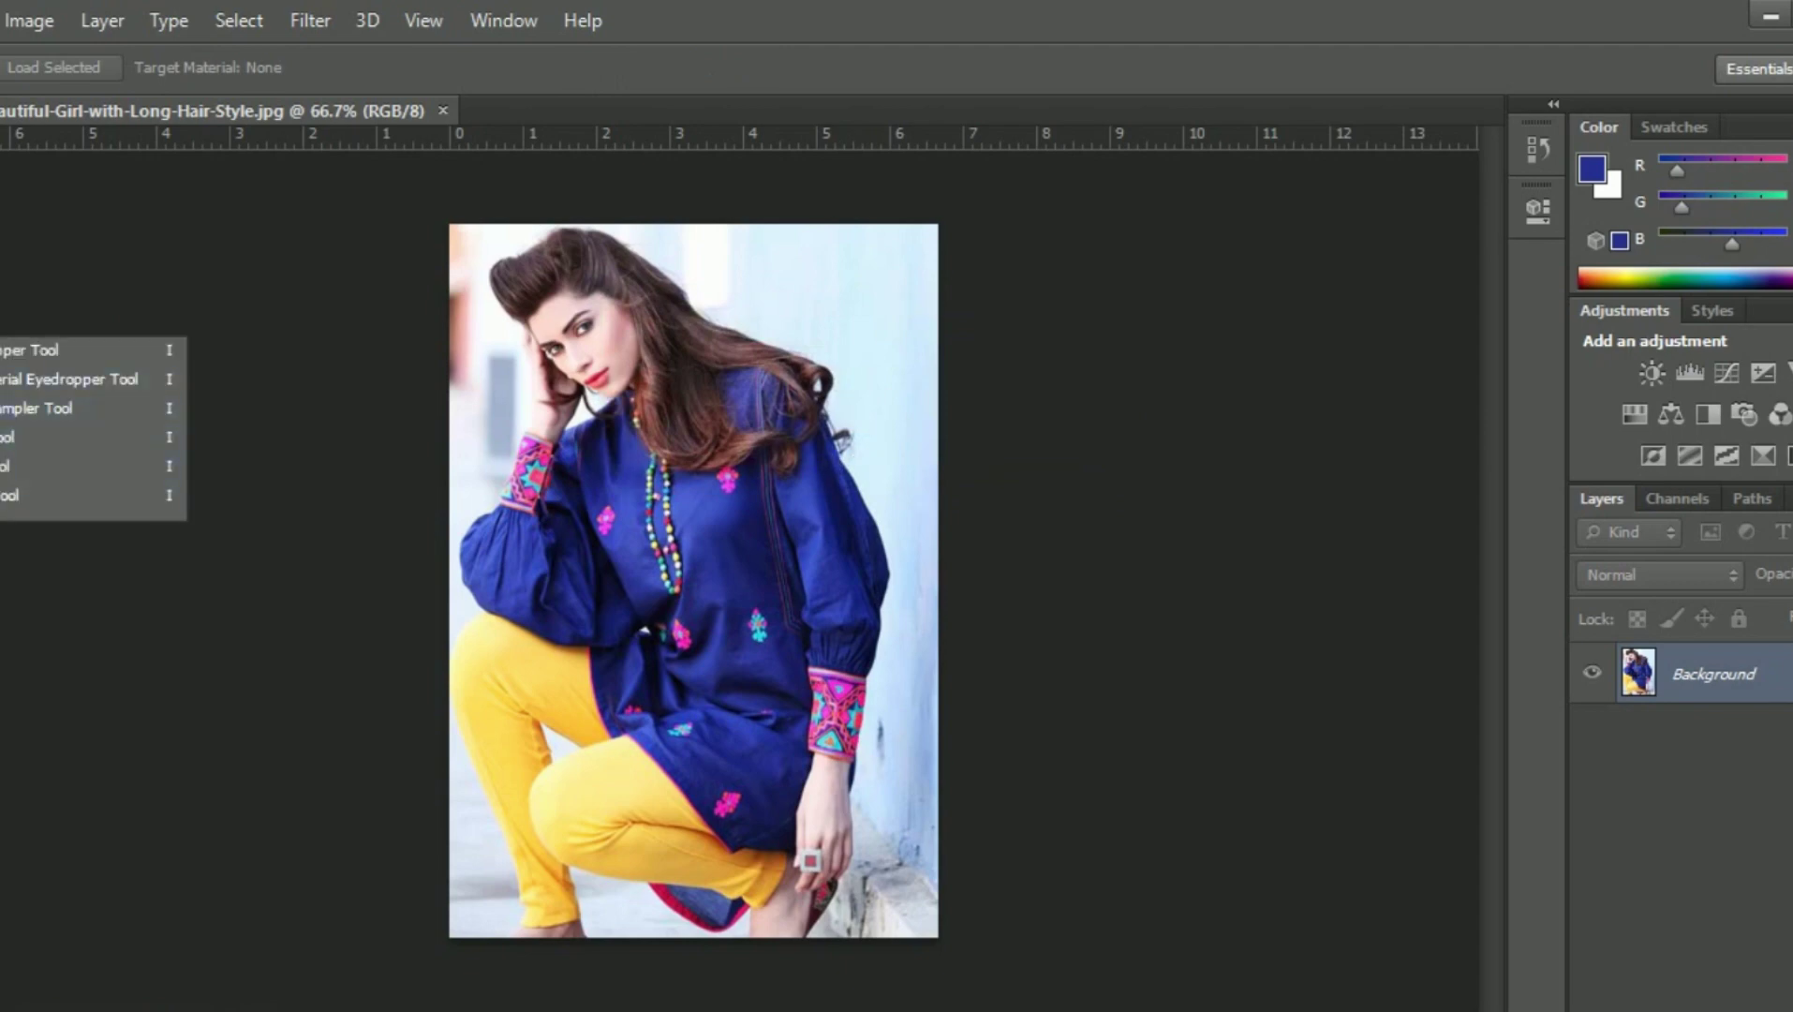
pyautogui.click(2, 310)
pyautogui.rightClick(2, 309)
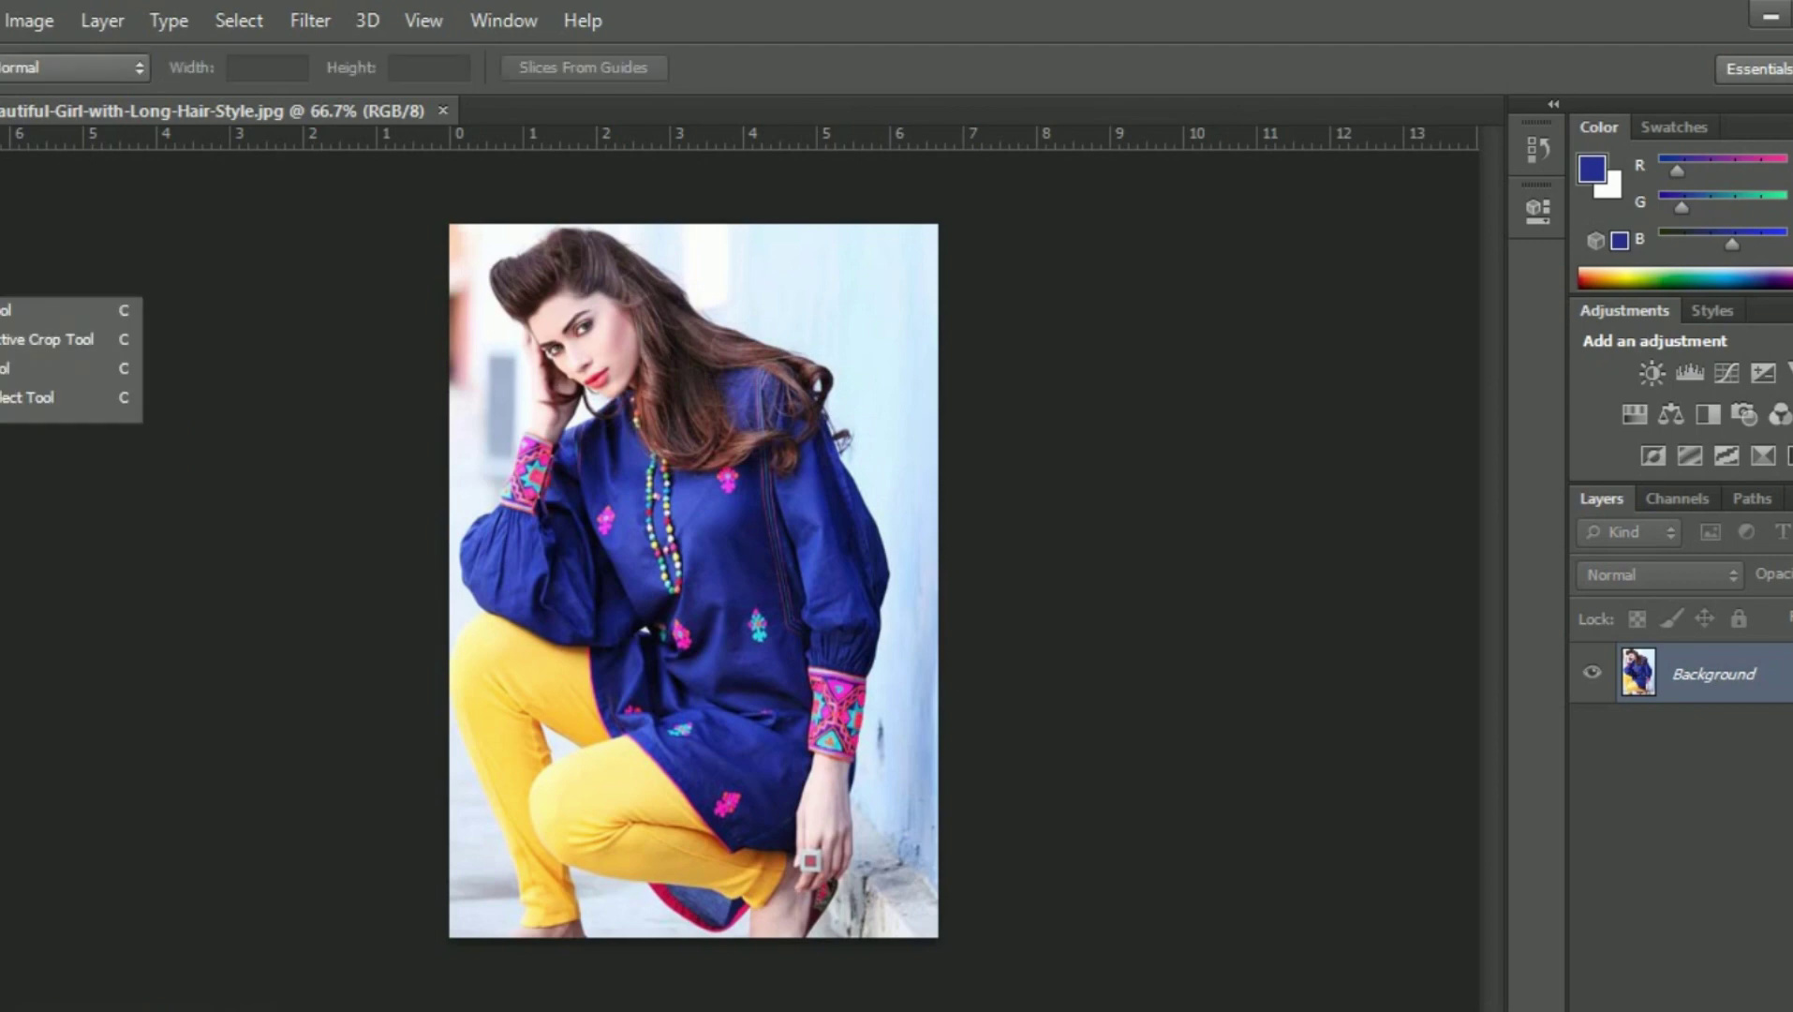
pyautogui.click(2, 349)
pyautogui.rightClick(2, 350)
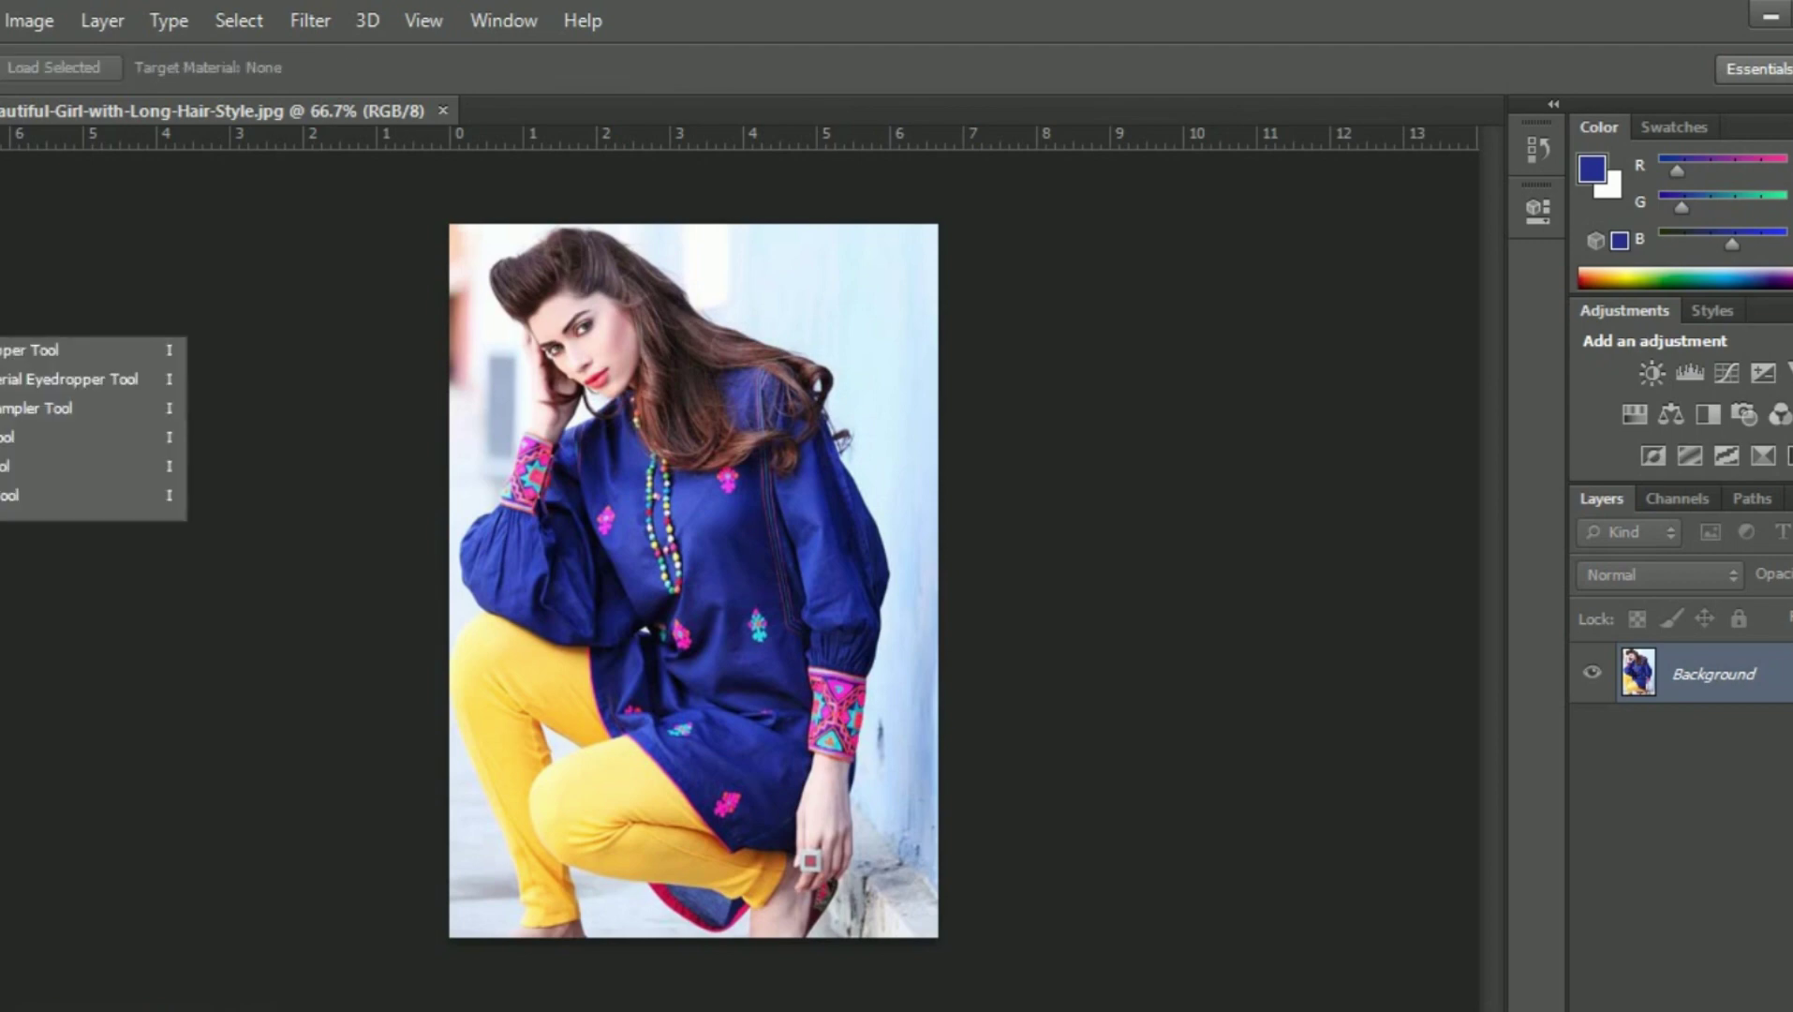
# - Search Firefox for 'color replace in photoshop' and look over the Adobe Support result
pyautogui.press('Escape')
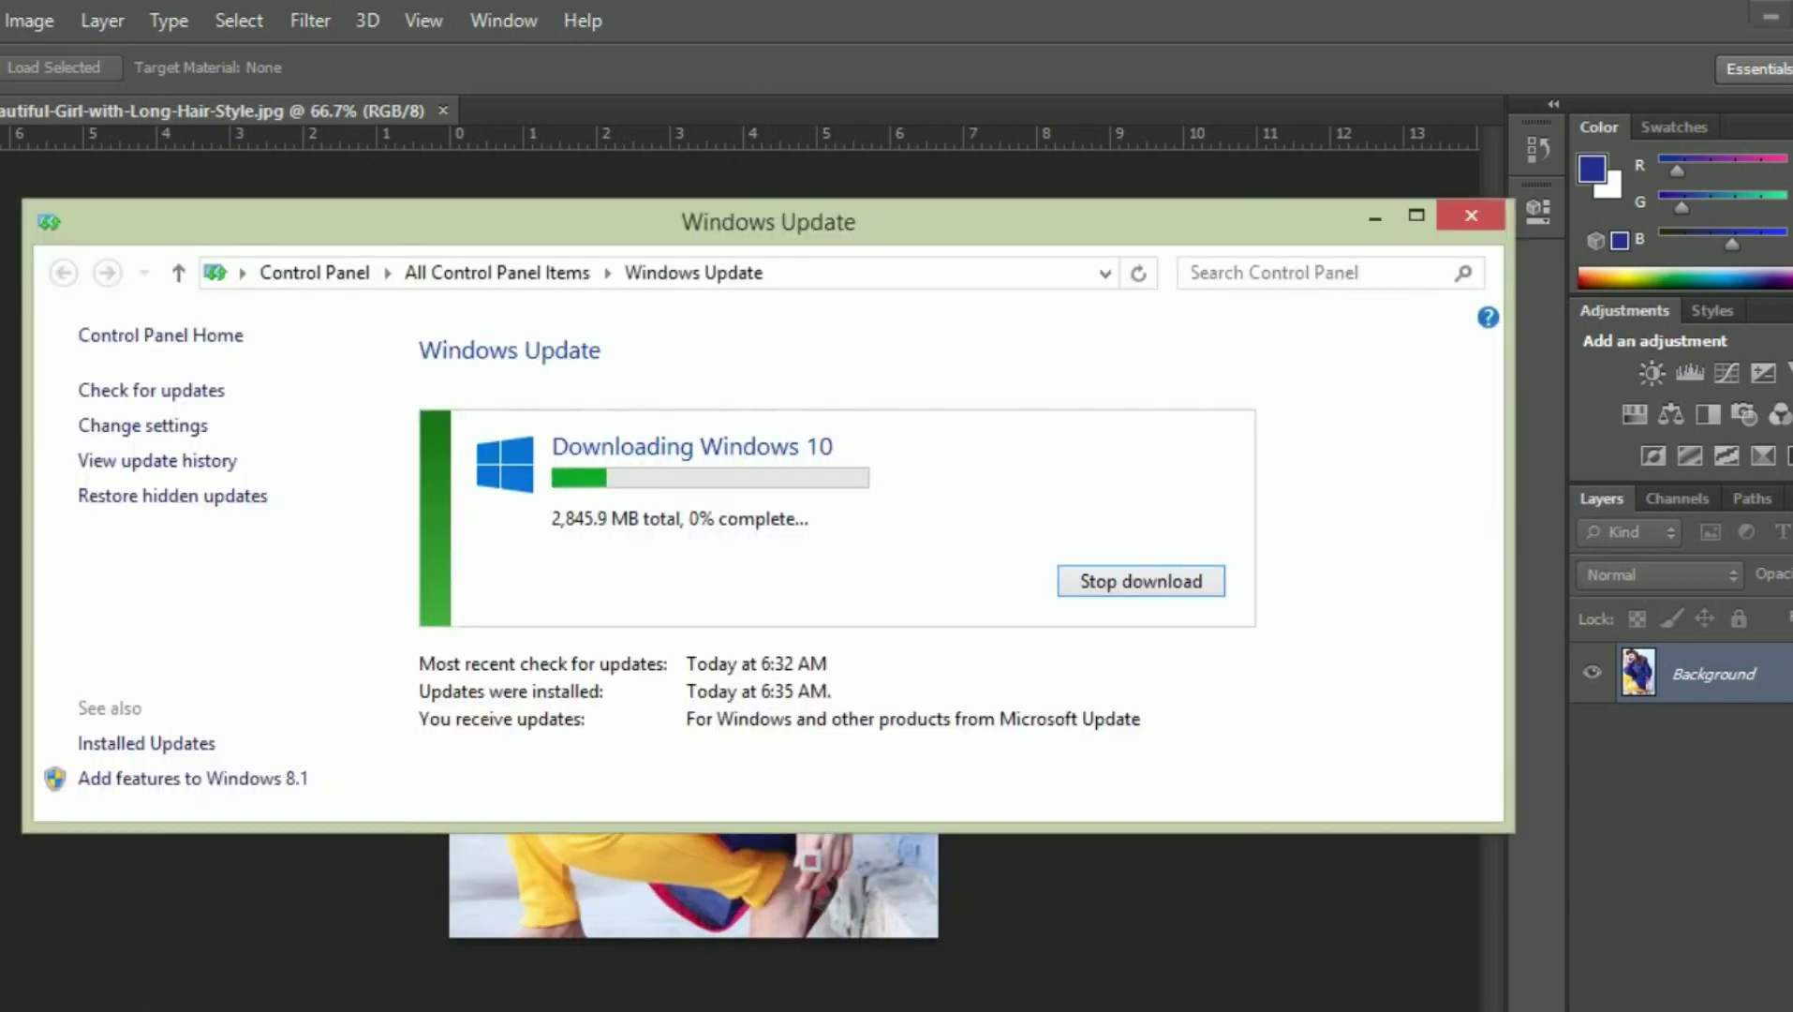
pyautogui.click(1376, 217)
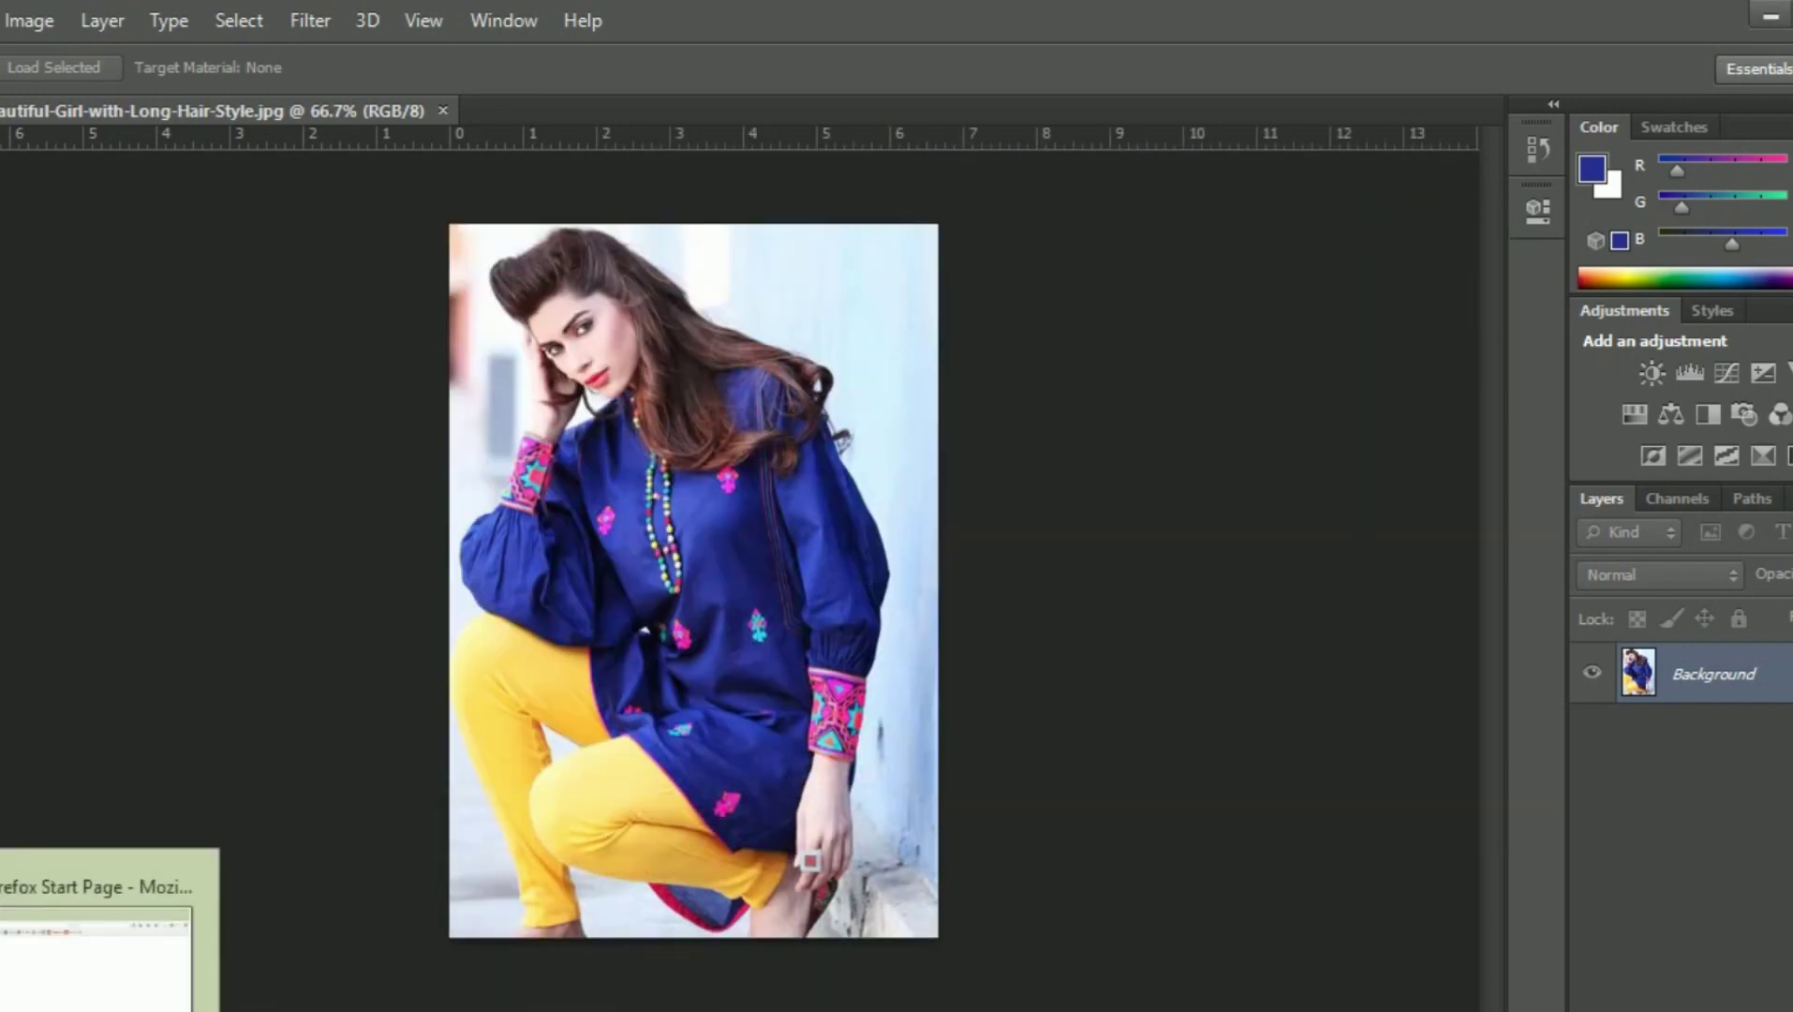
pyautogui.click(94, 970)
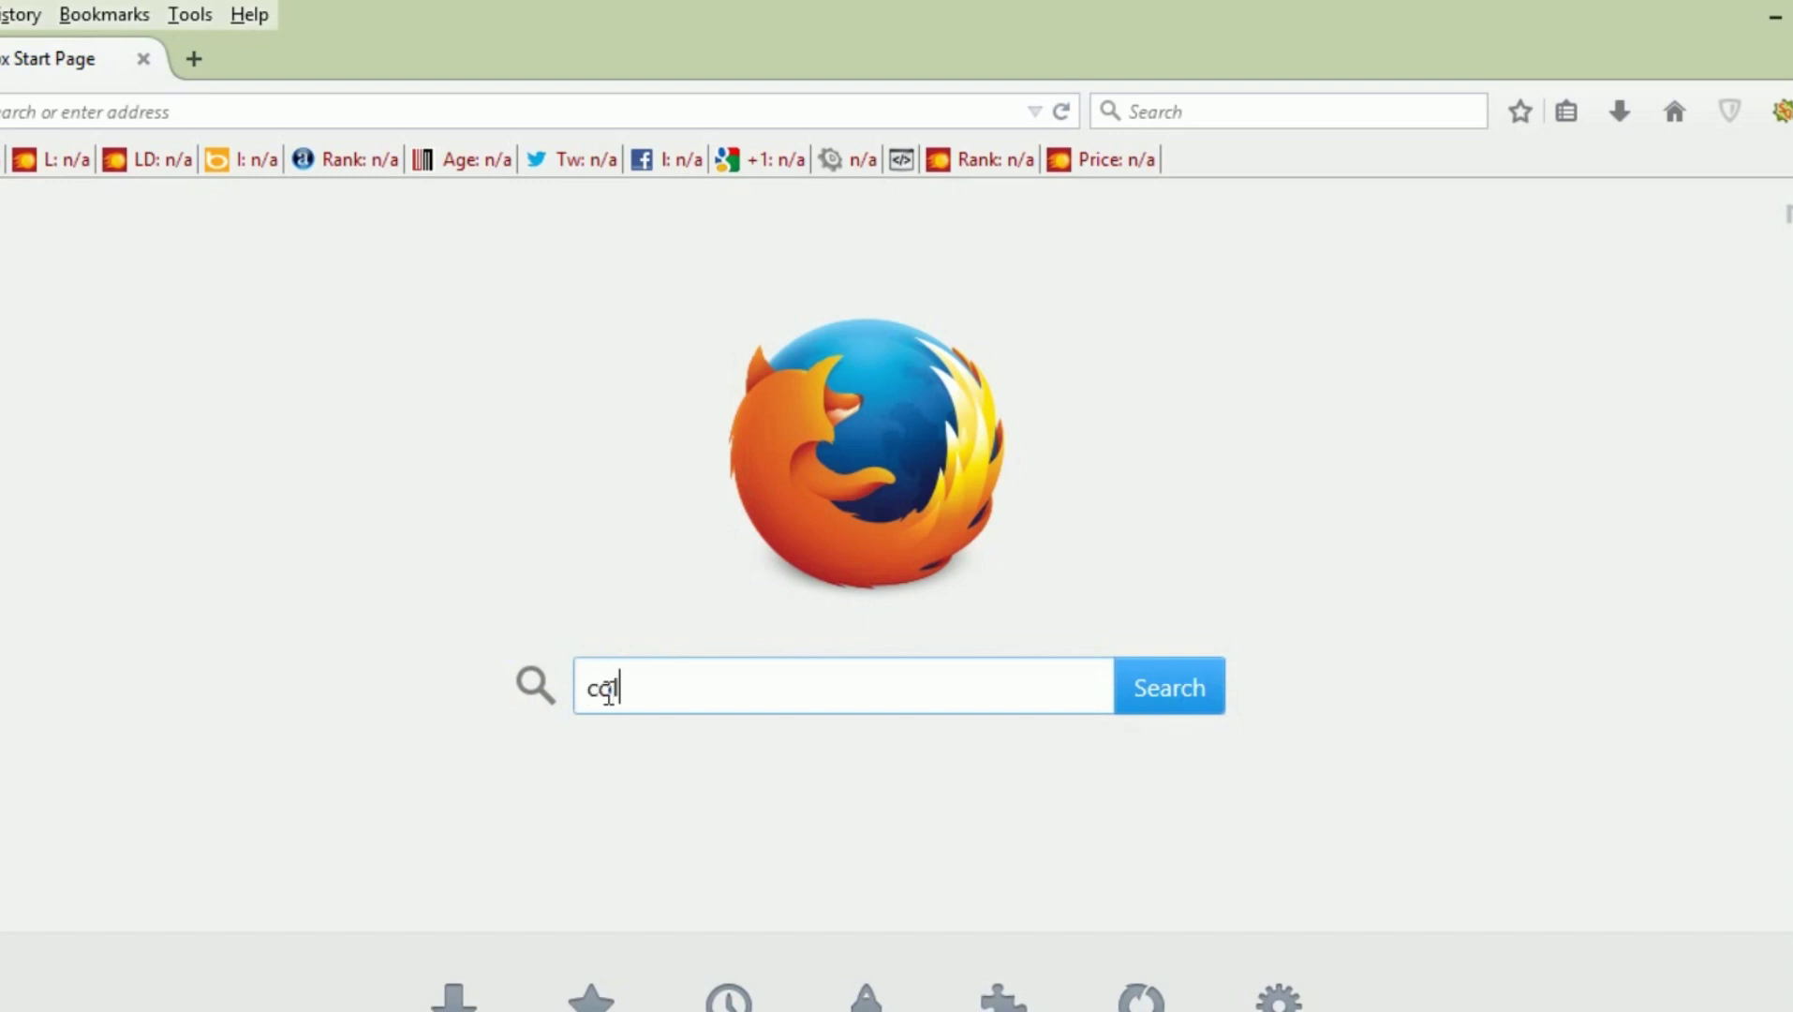
pyautogui.write('orre')
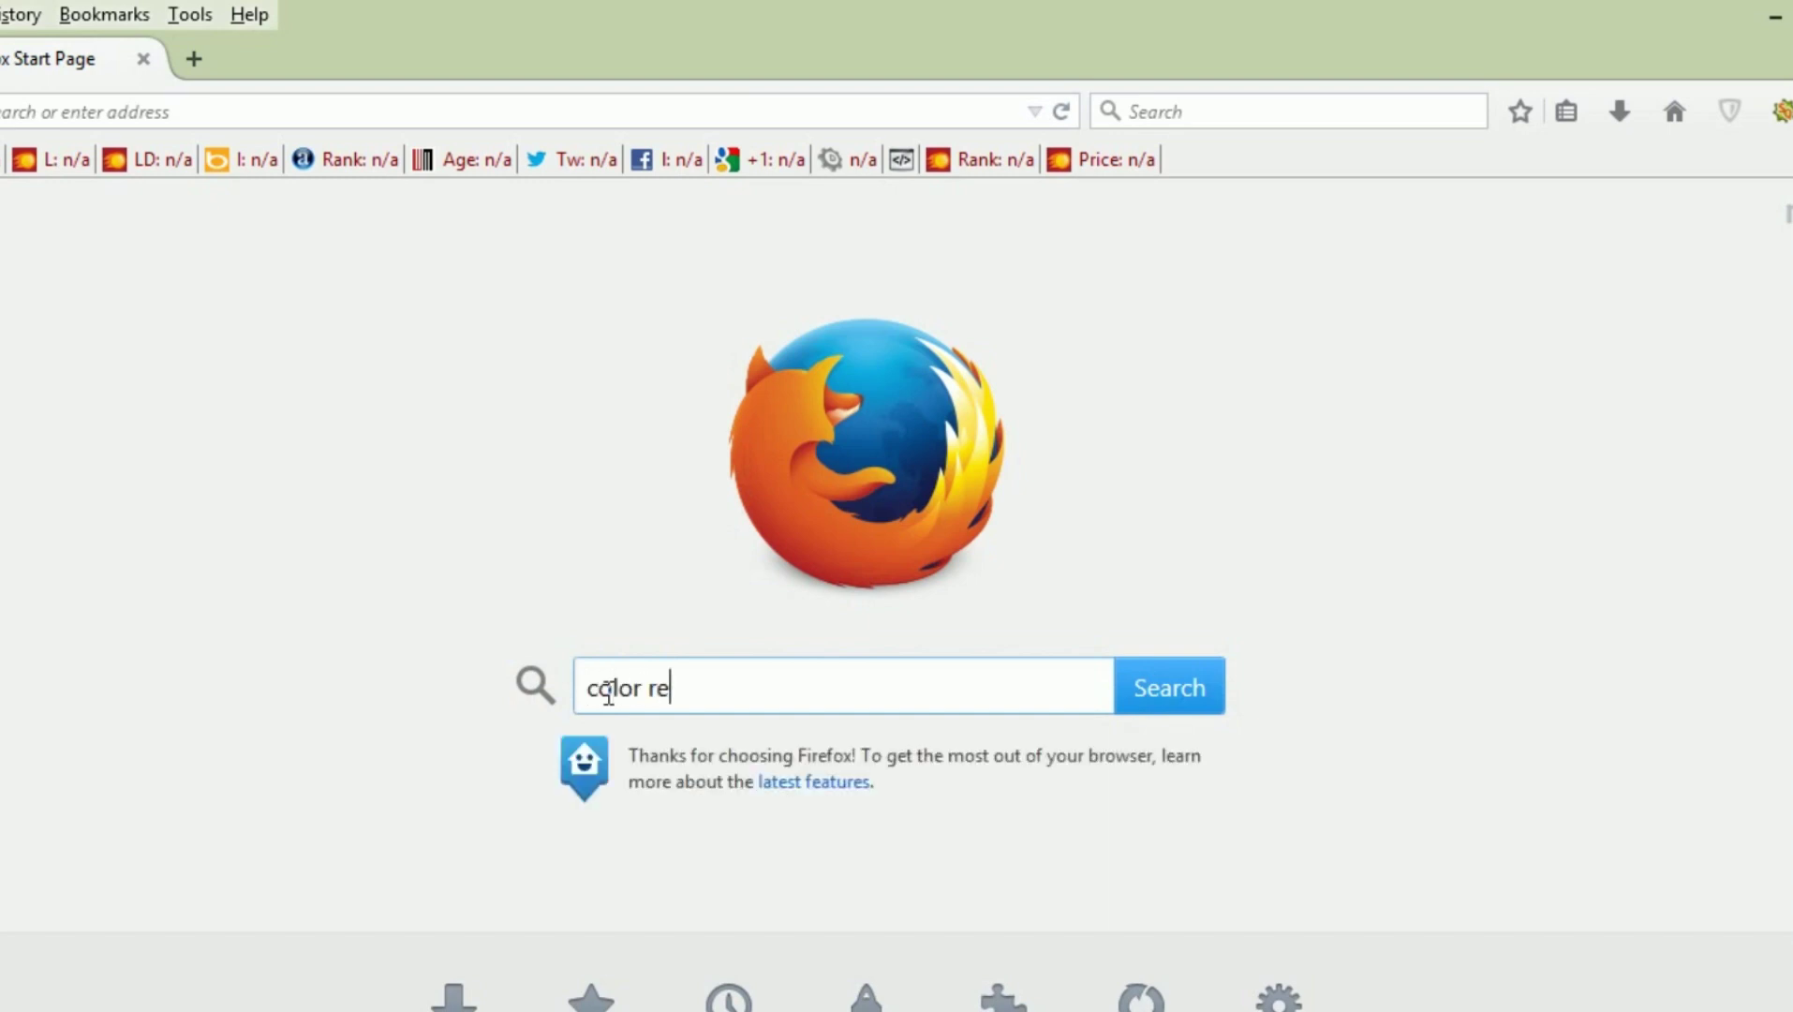
pyautogui.write('place in ph')
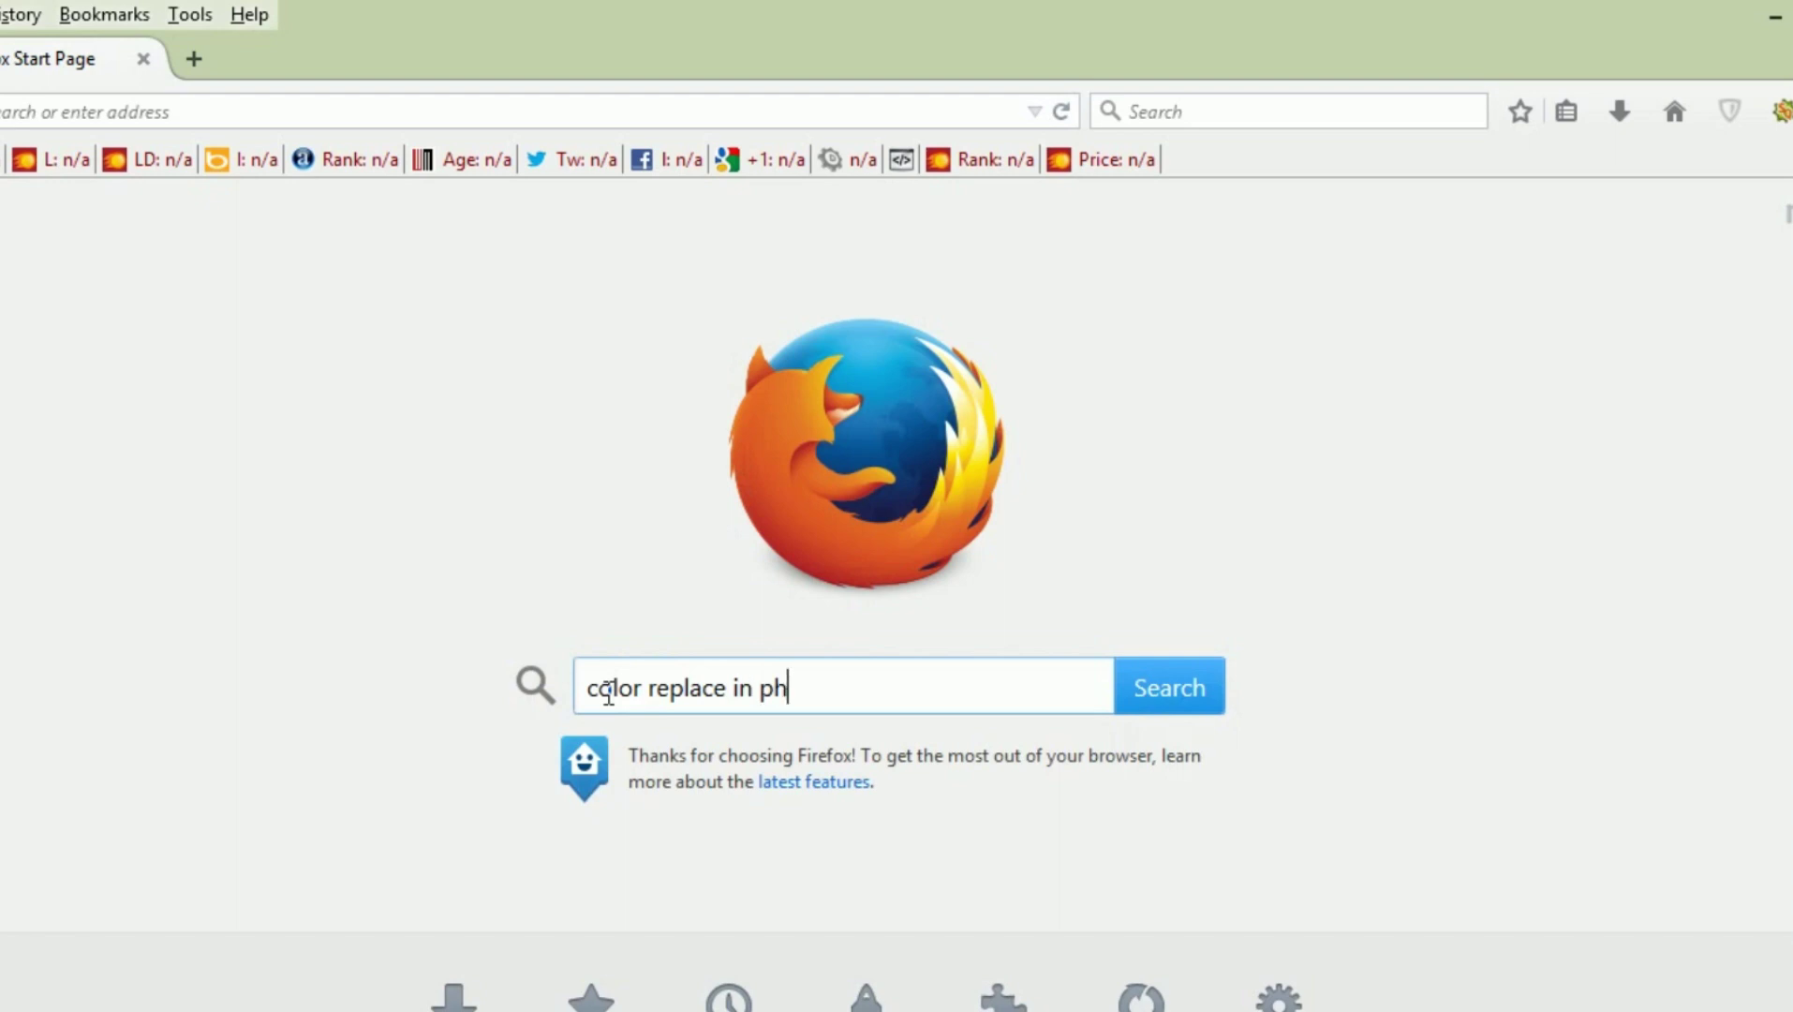
pyautogui.write('otoshop')
pyautogui.press('Return')
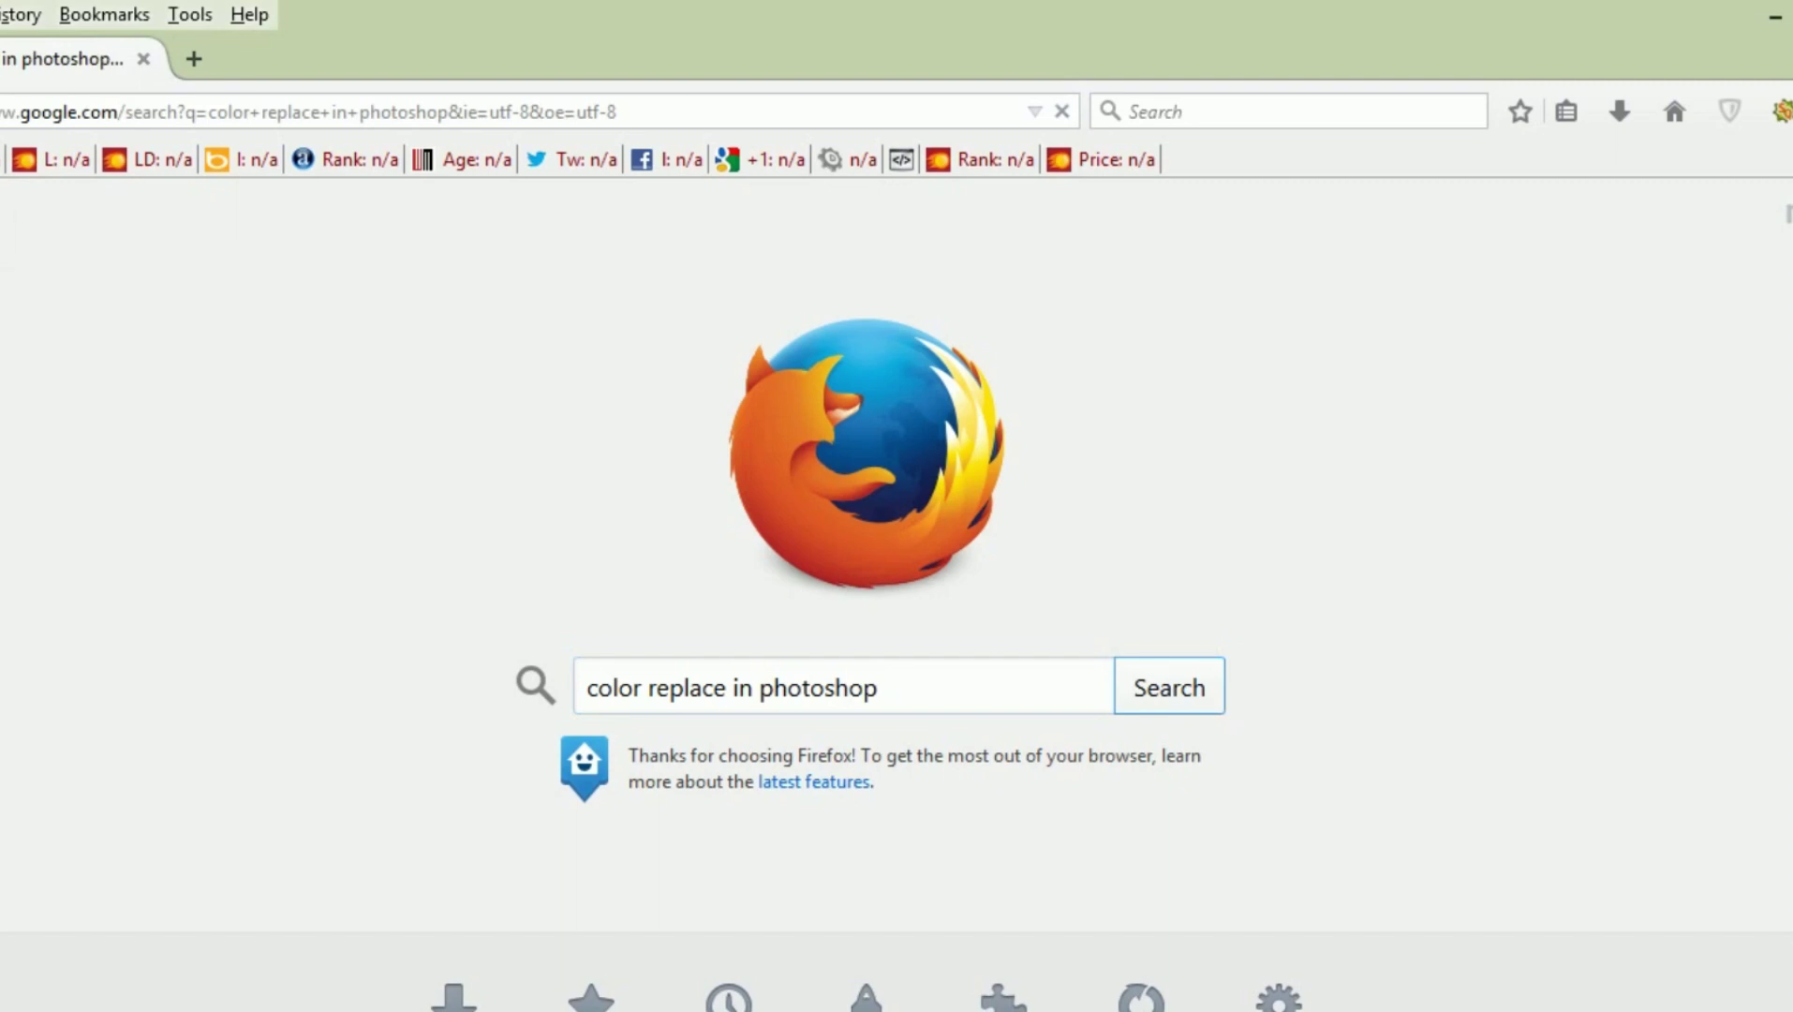
pyautogui.scroll(-5, 56, 796)
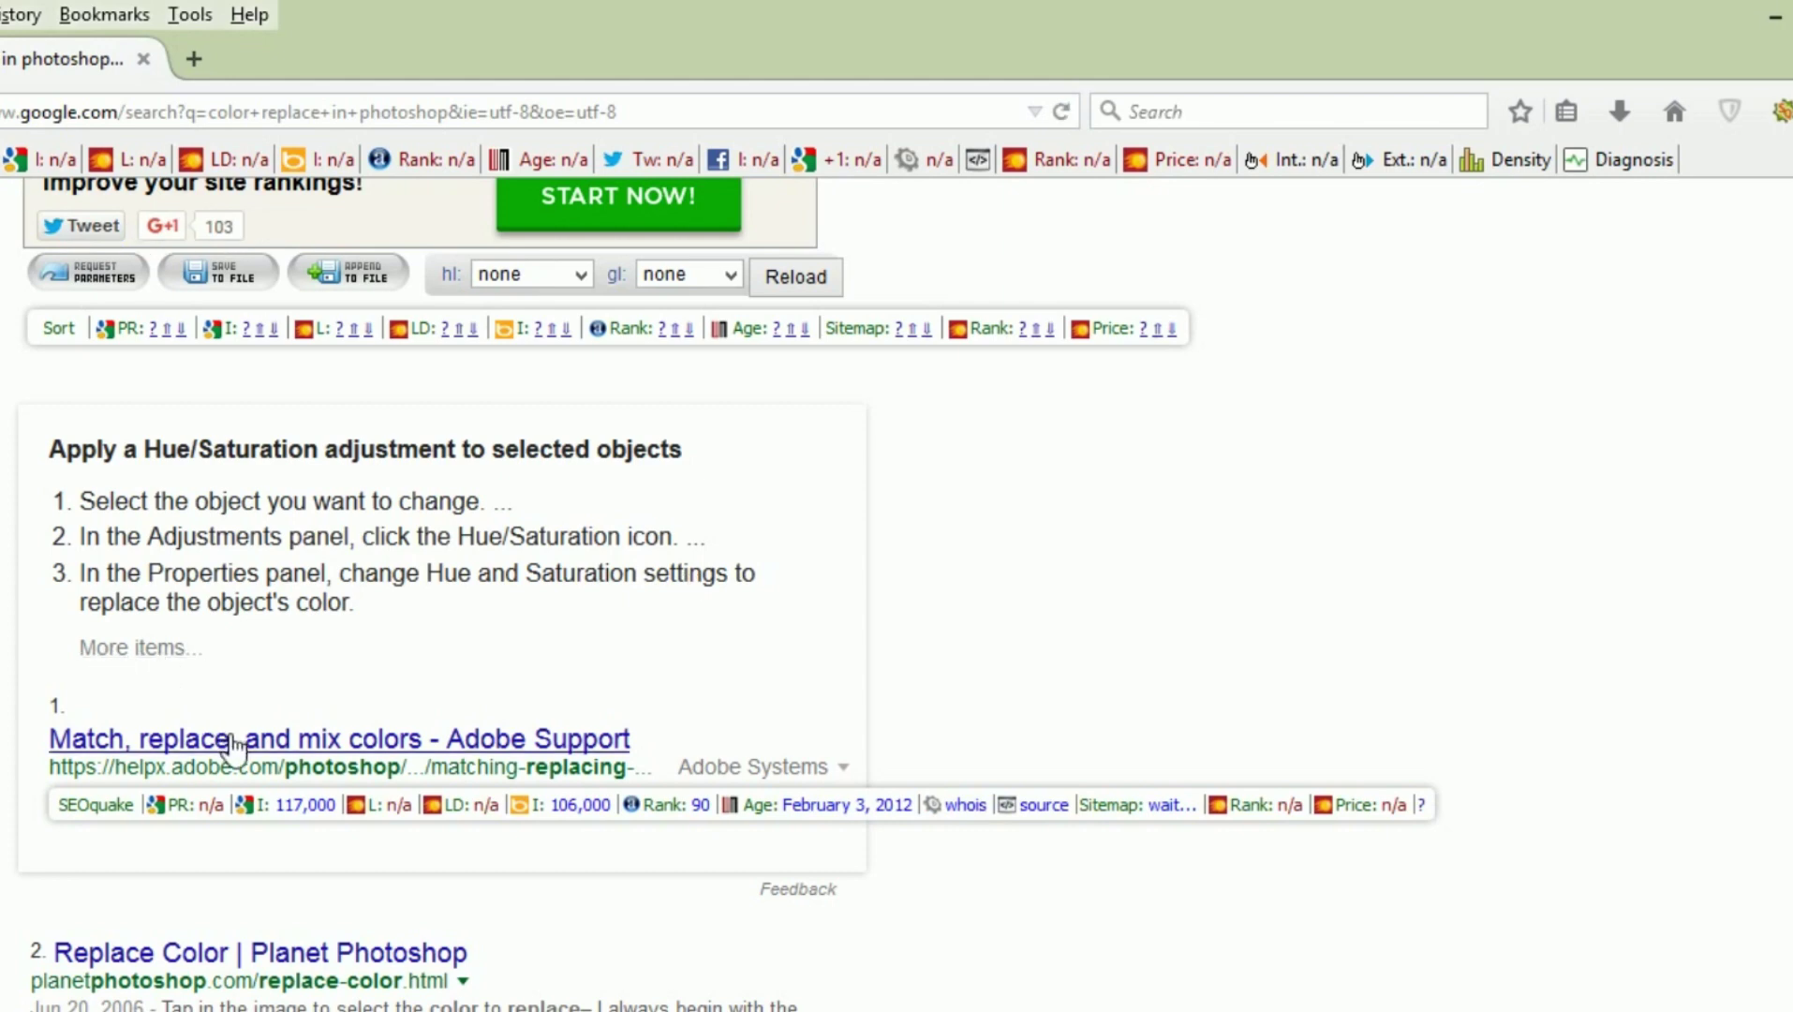
pyautogui.rightClick(233, 747)
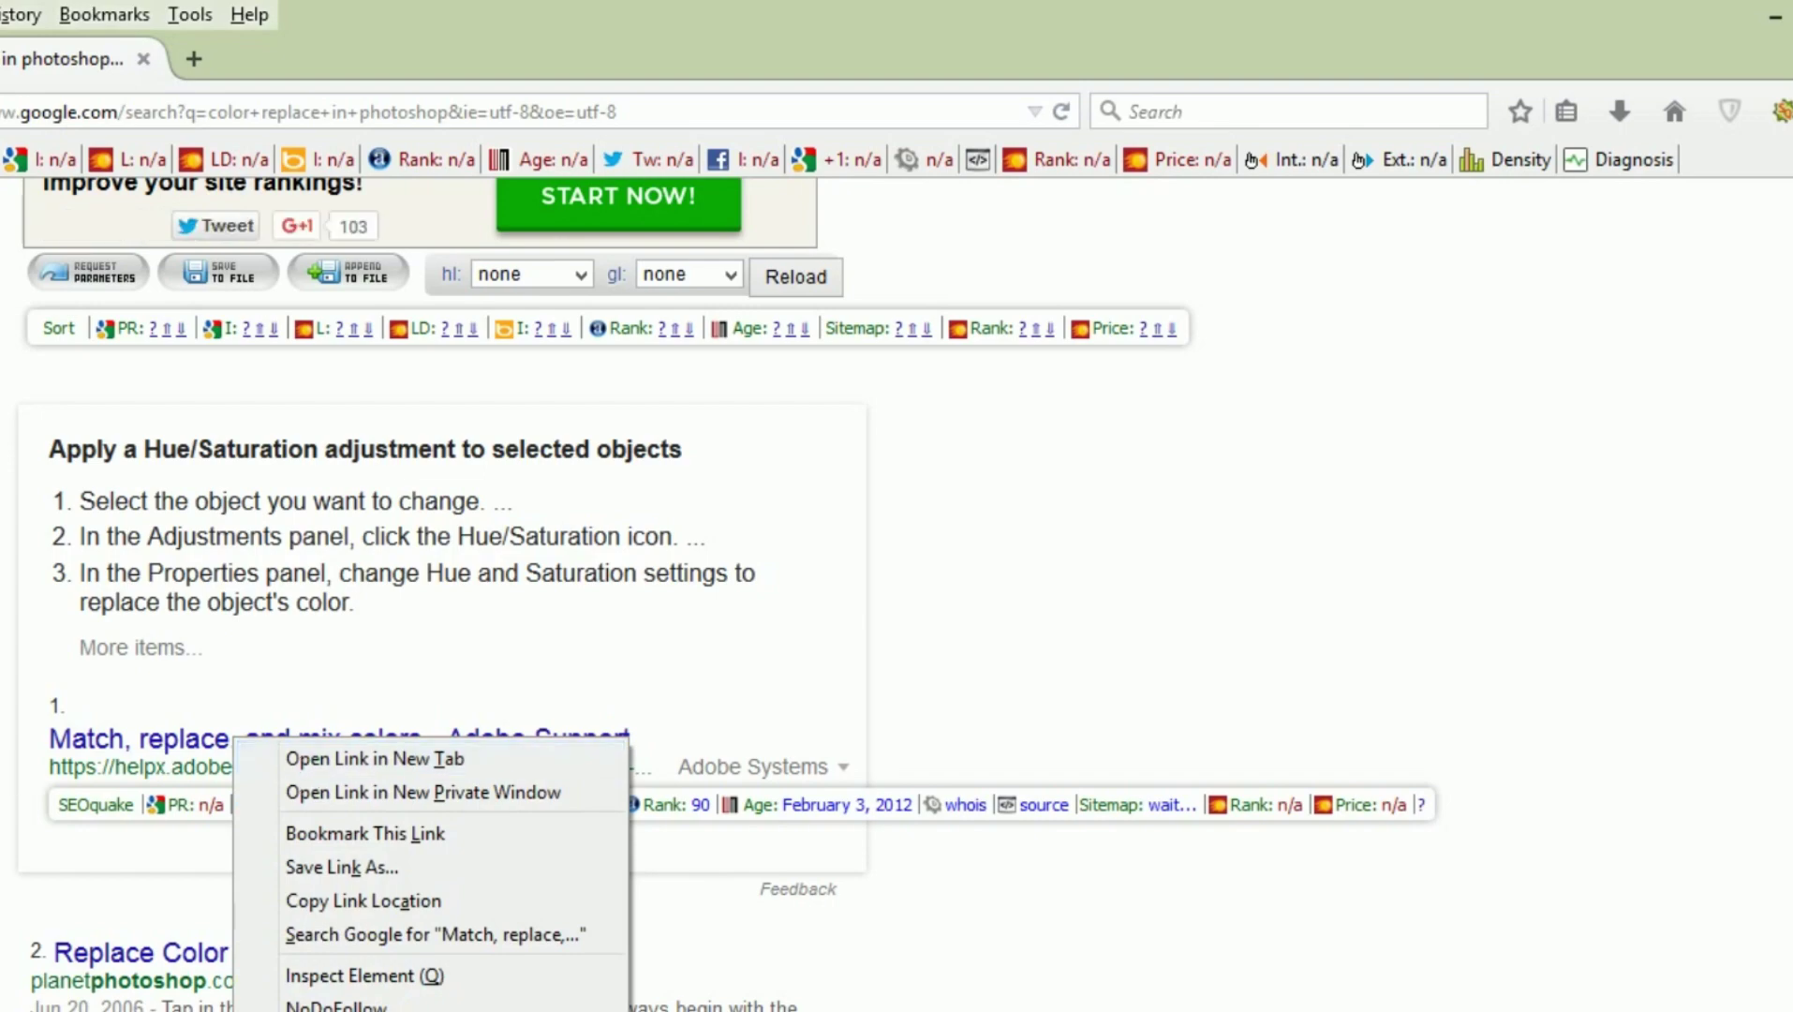
pyautogui.press('Escape')
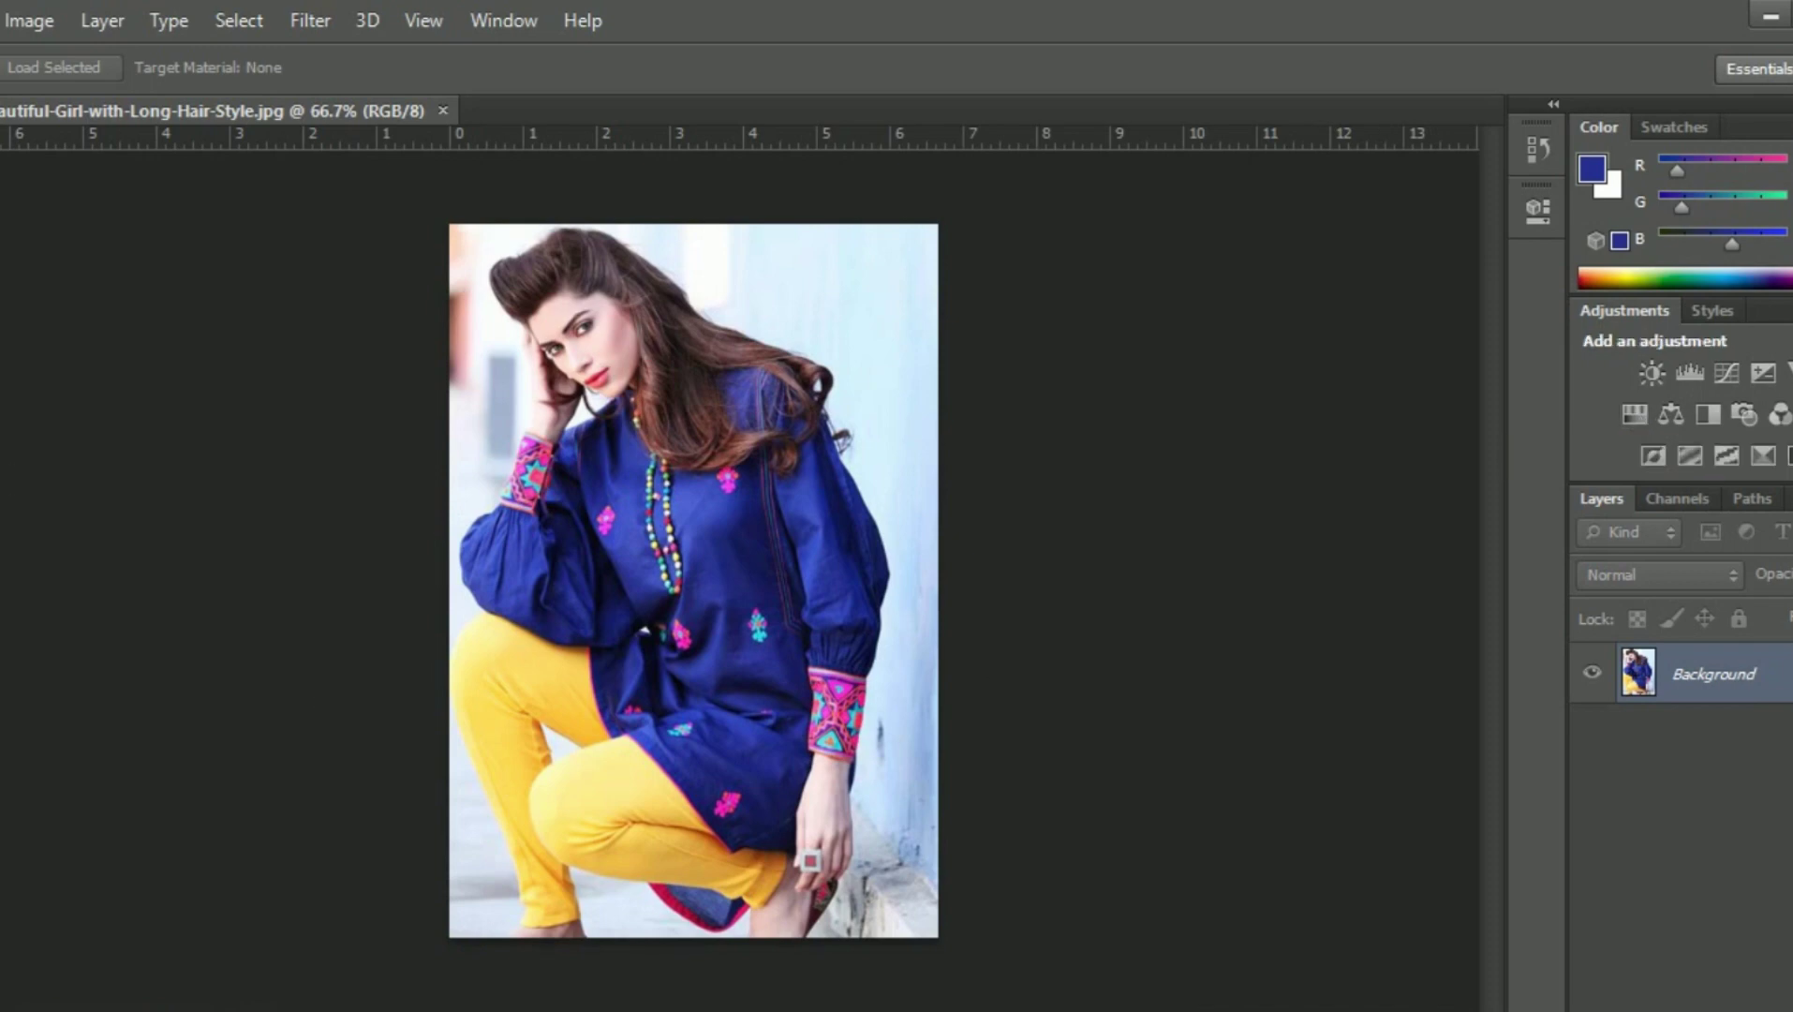
# - Quick-select both yellow trouser legs after several retries and add a Hue/Saturation adjustment layer
pyautogui.press('w')
pyautogui.moveTo(524, 661)
pyautogui.mouseDown()
pyautogui.moveTo(571, 767)
pyautogui.moveTo(720, 858)
pyautogui.mouseUp()
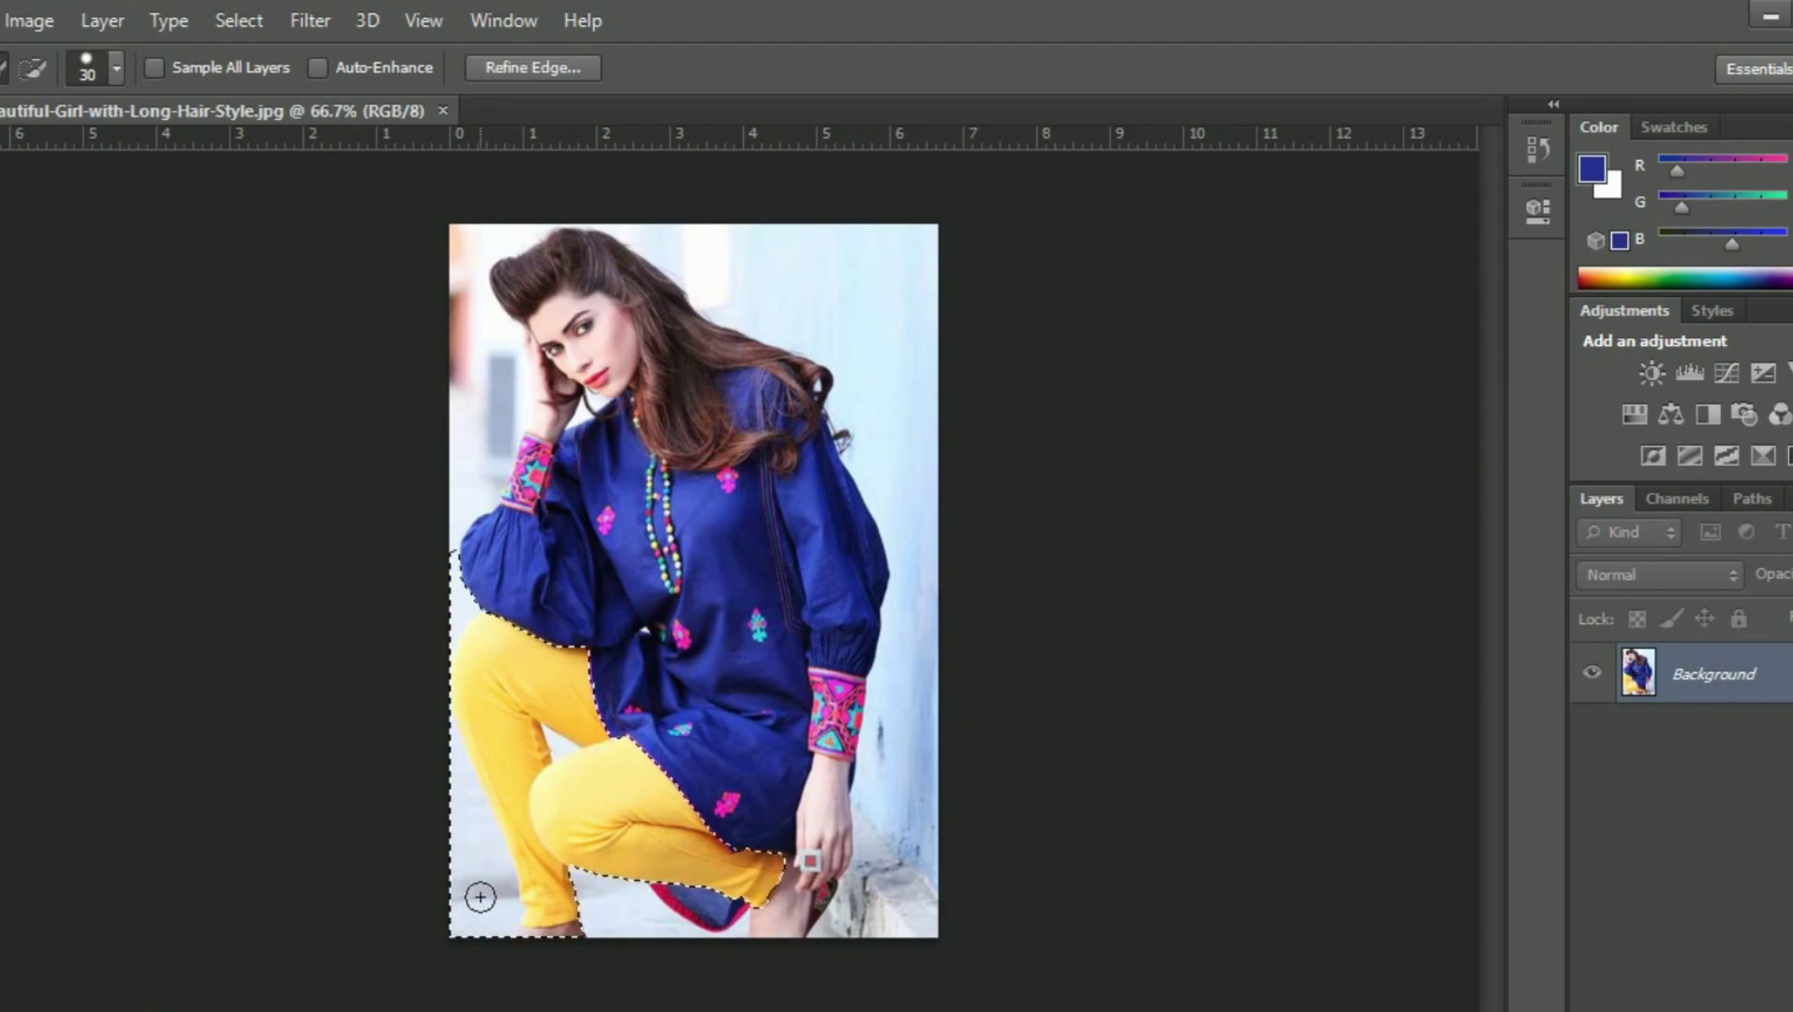
pyautogui.hotkey('ctrl', 'd')
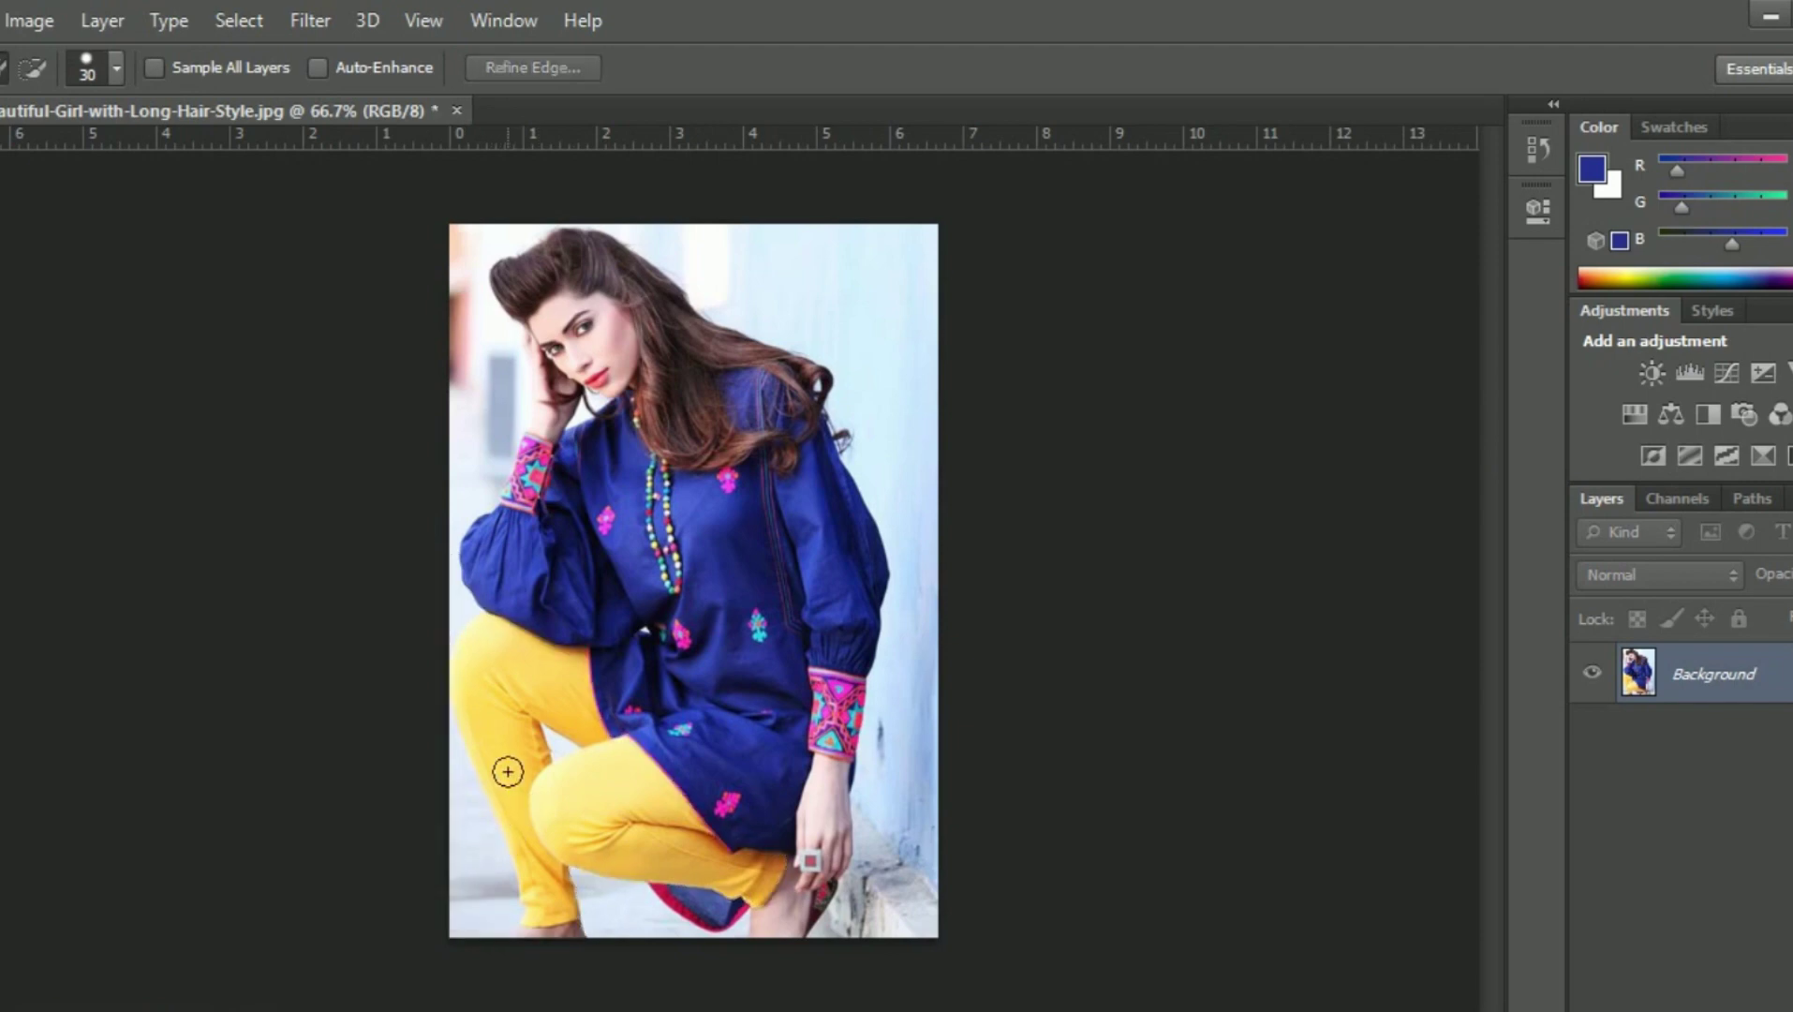
pyautogui.moveTo(508, 771); pyautogui.dragTo(511, 718)
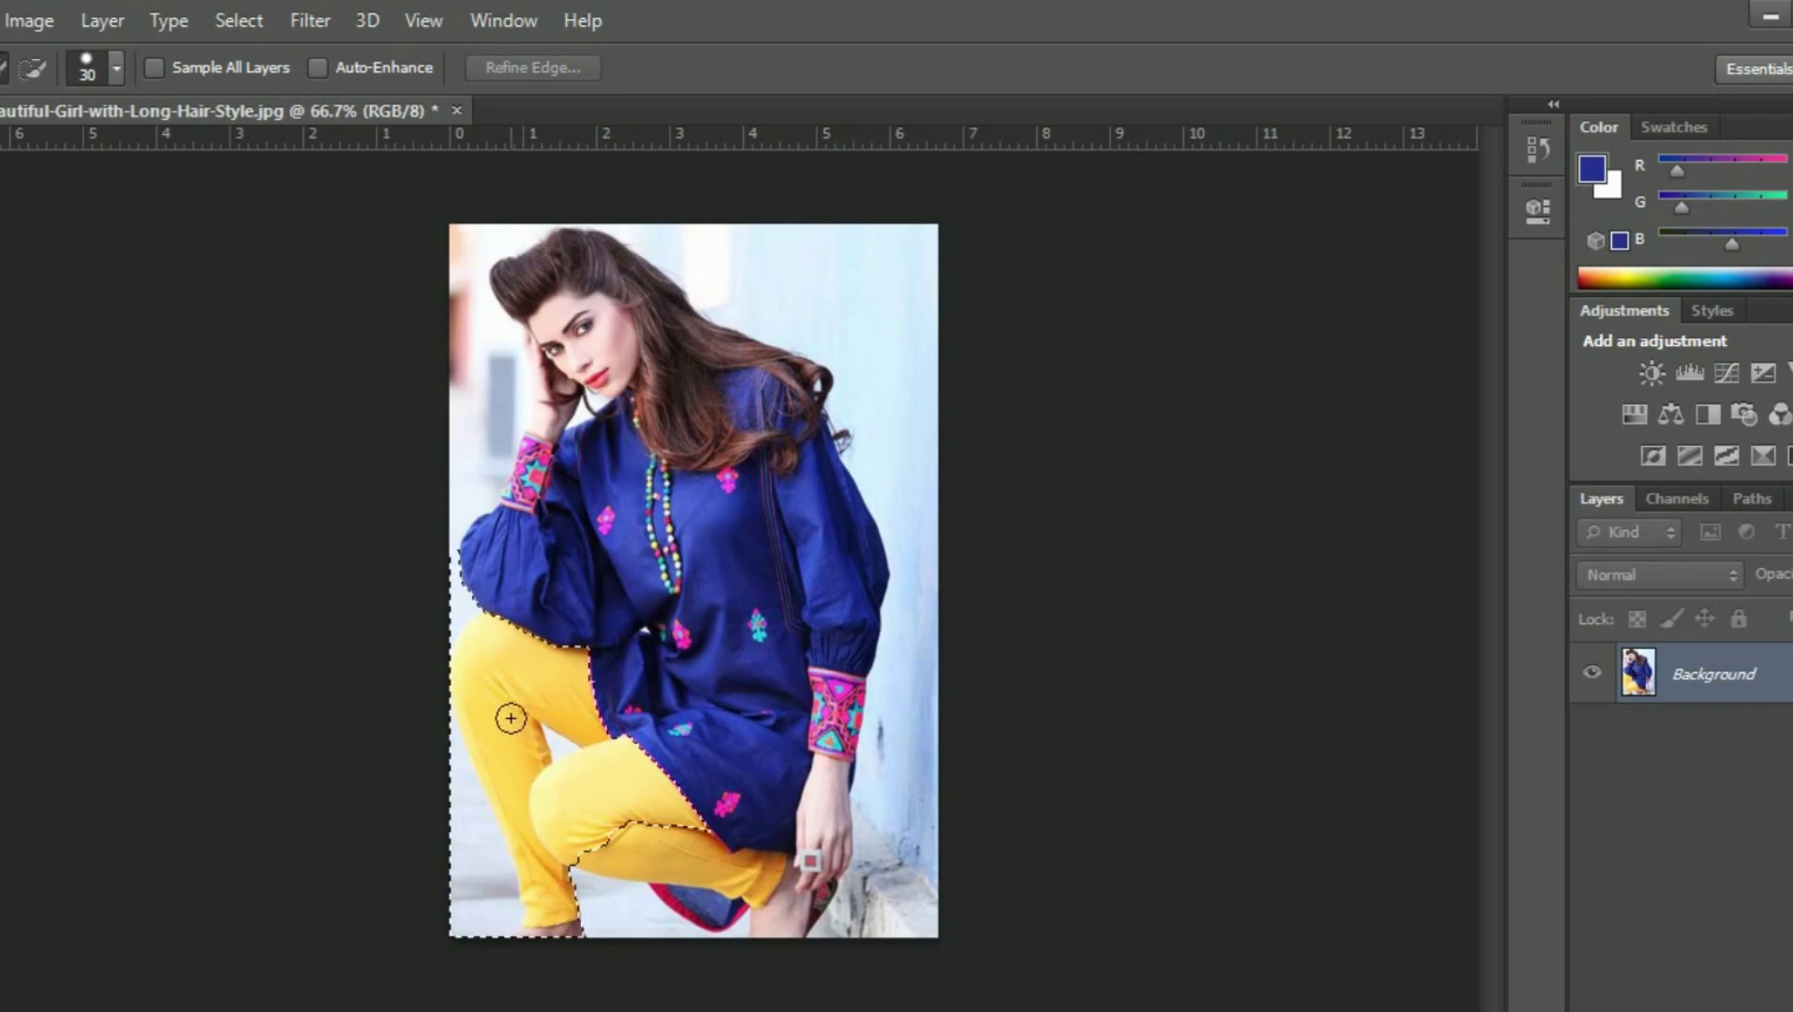
pyautogui.moveTo(511, 718); pyautogui.dragTo(512, 721)
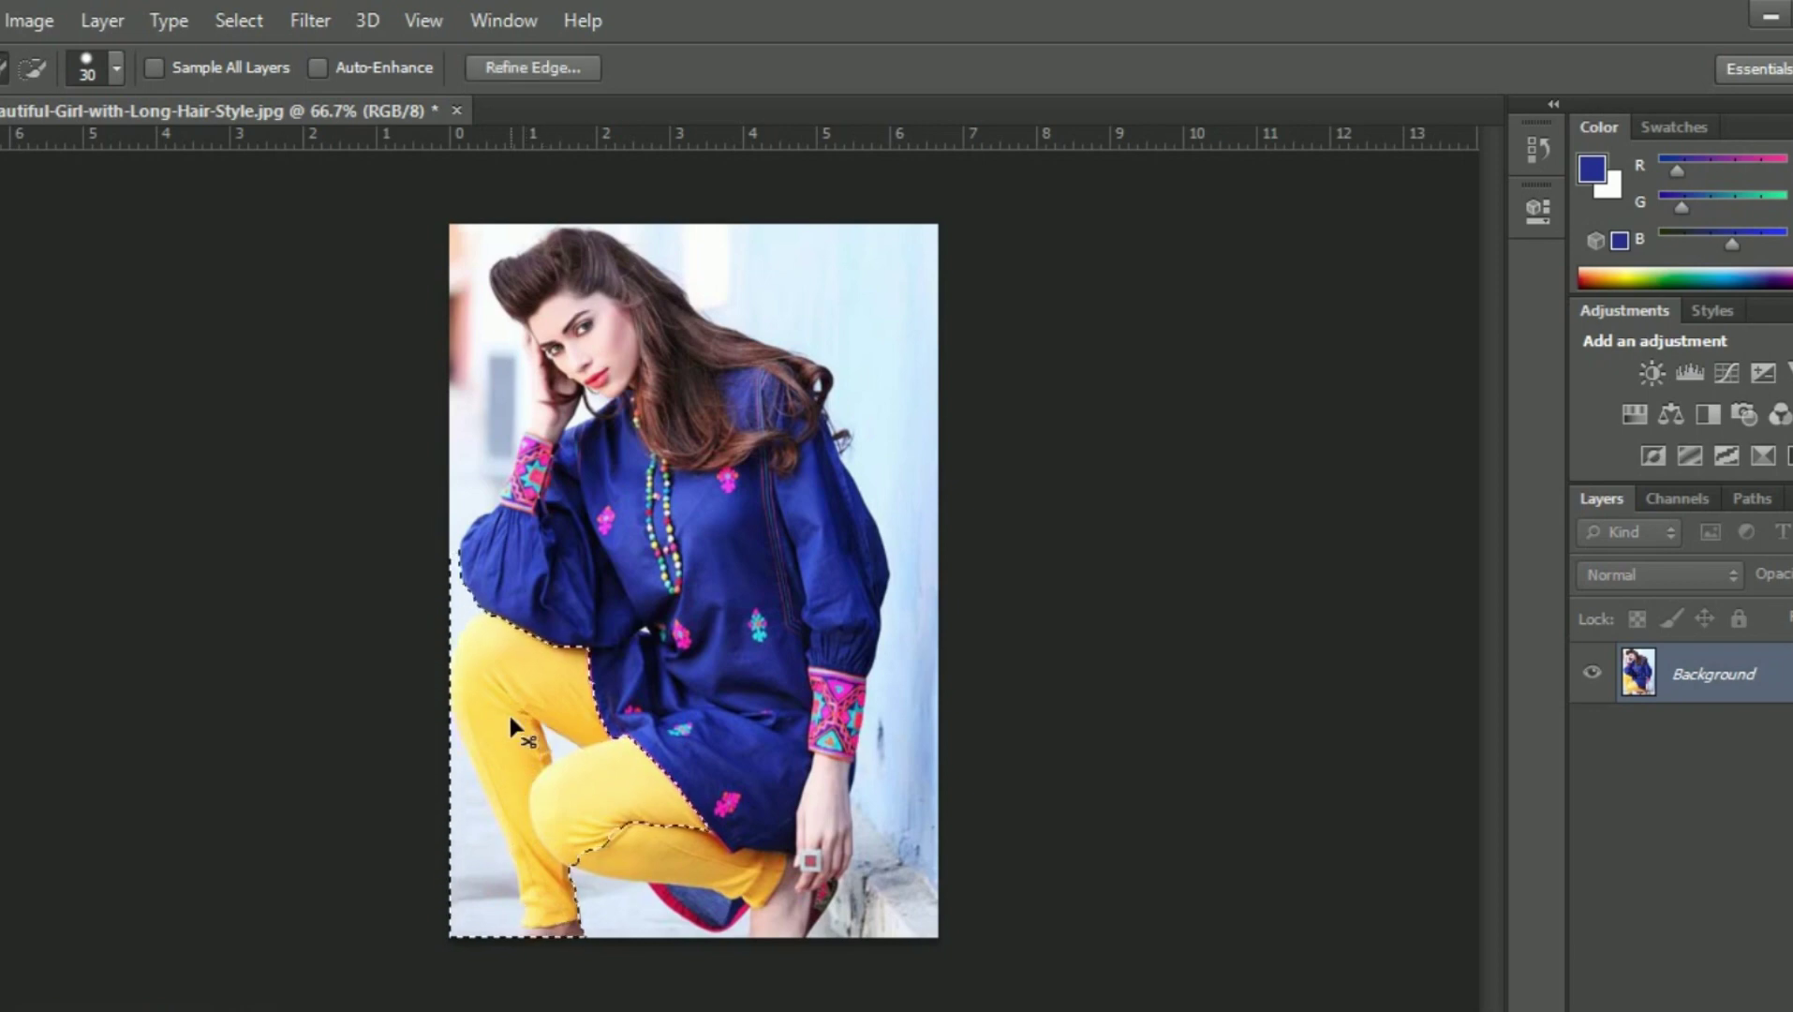
pyautogui.hotkey('ctrl', 'd')
pyautogui.moveTo(550, 900)
pyautogui.mouseDown()
pyautogui.moveTo(527, 831)
pyautogui.moveTo(553, 827)
pyautogui.mouseUp()
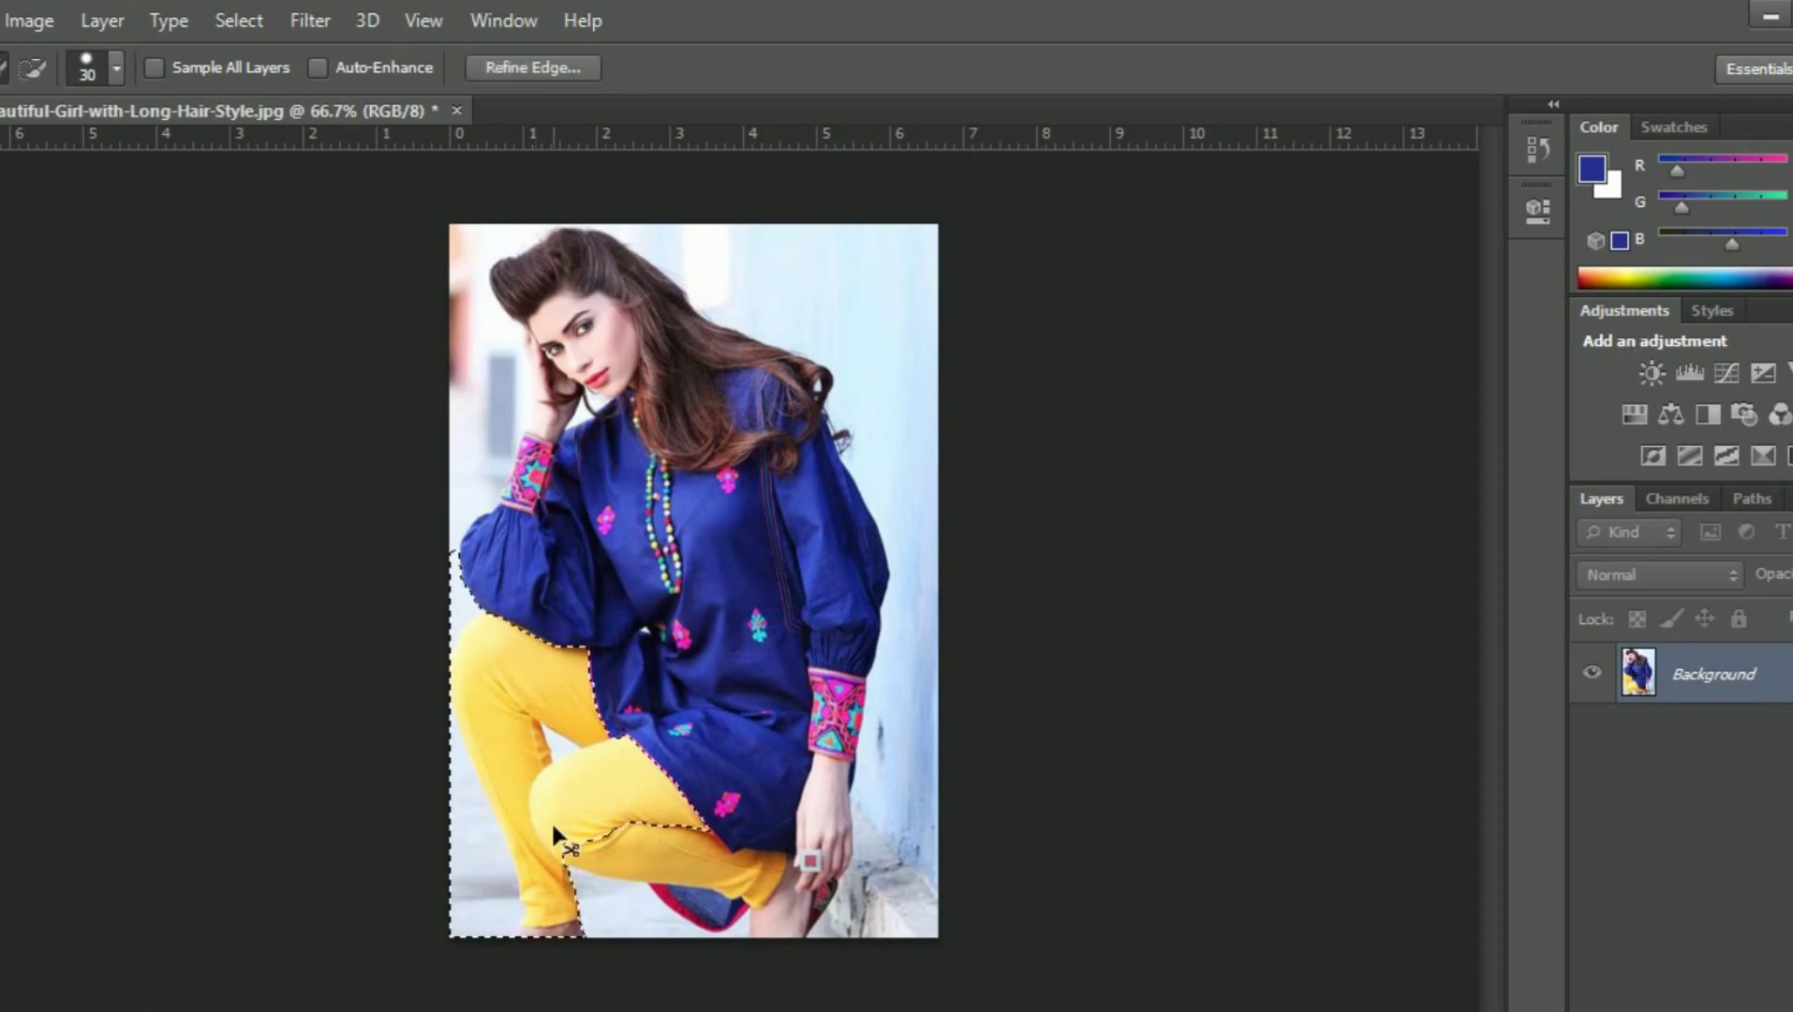
pyautogui.hotkey('ctrl', 'd')
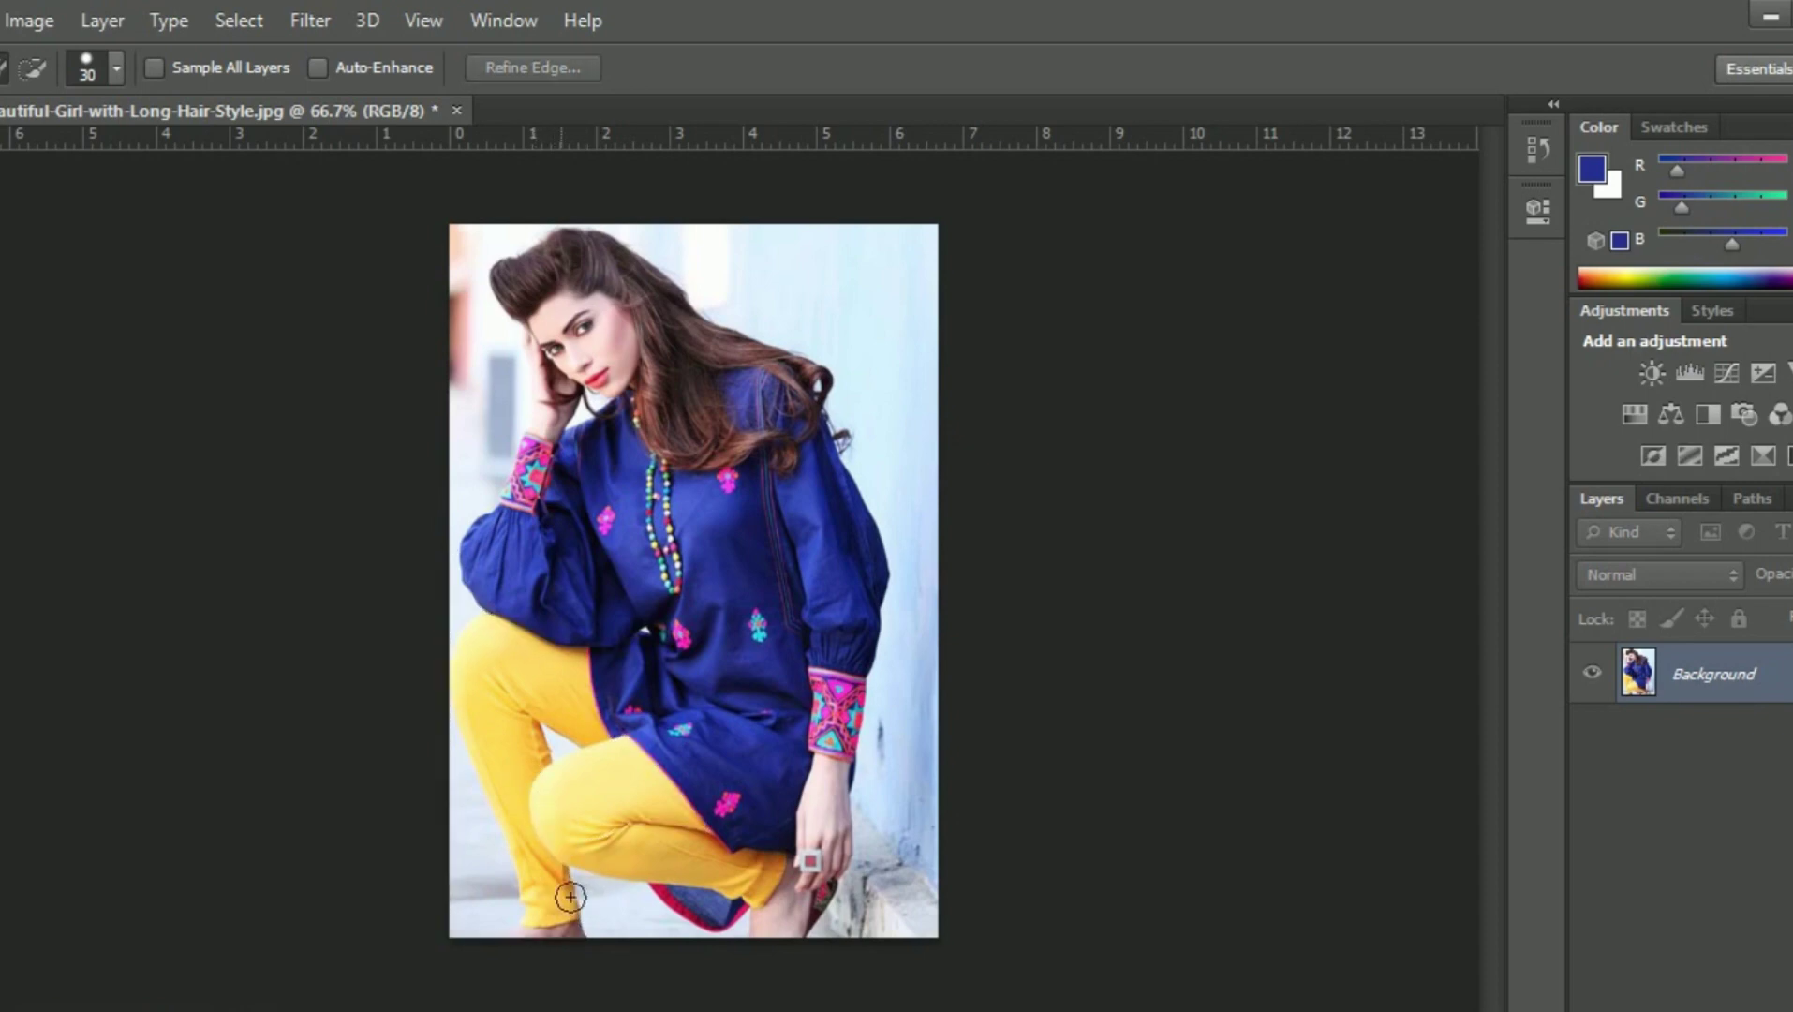
pyautogui.moveTo(569, 896); pyautogui.dragTo(573, 720)
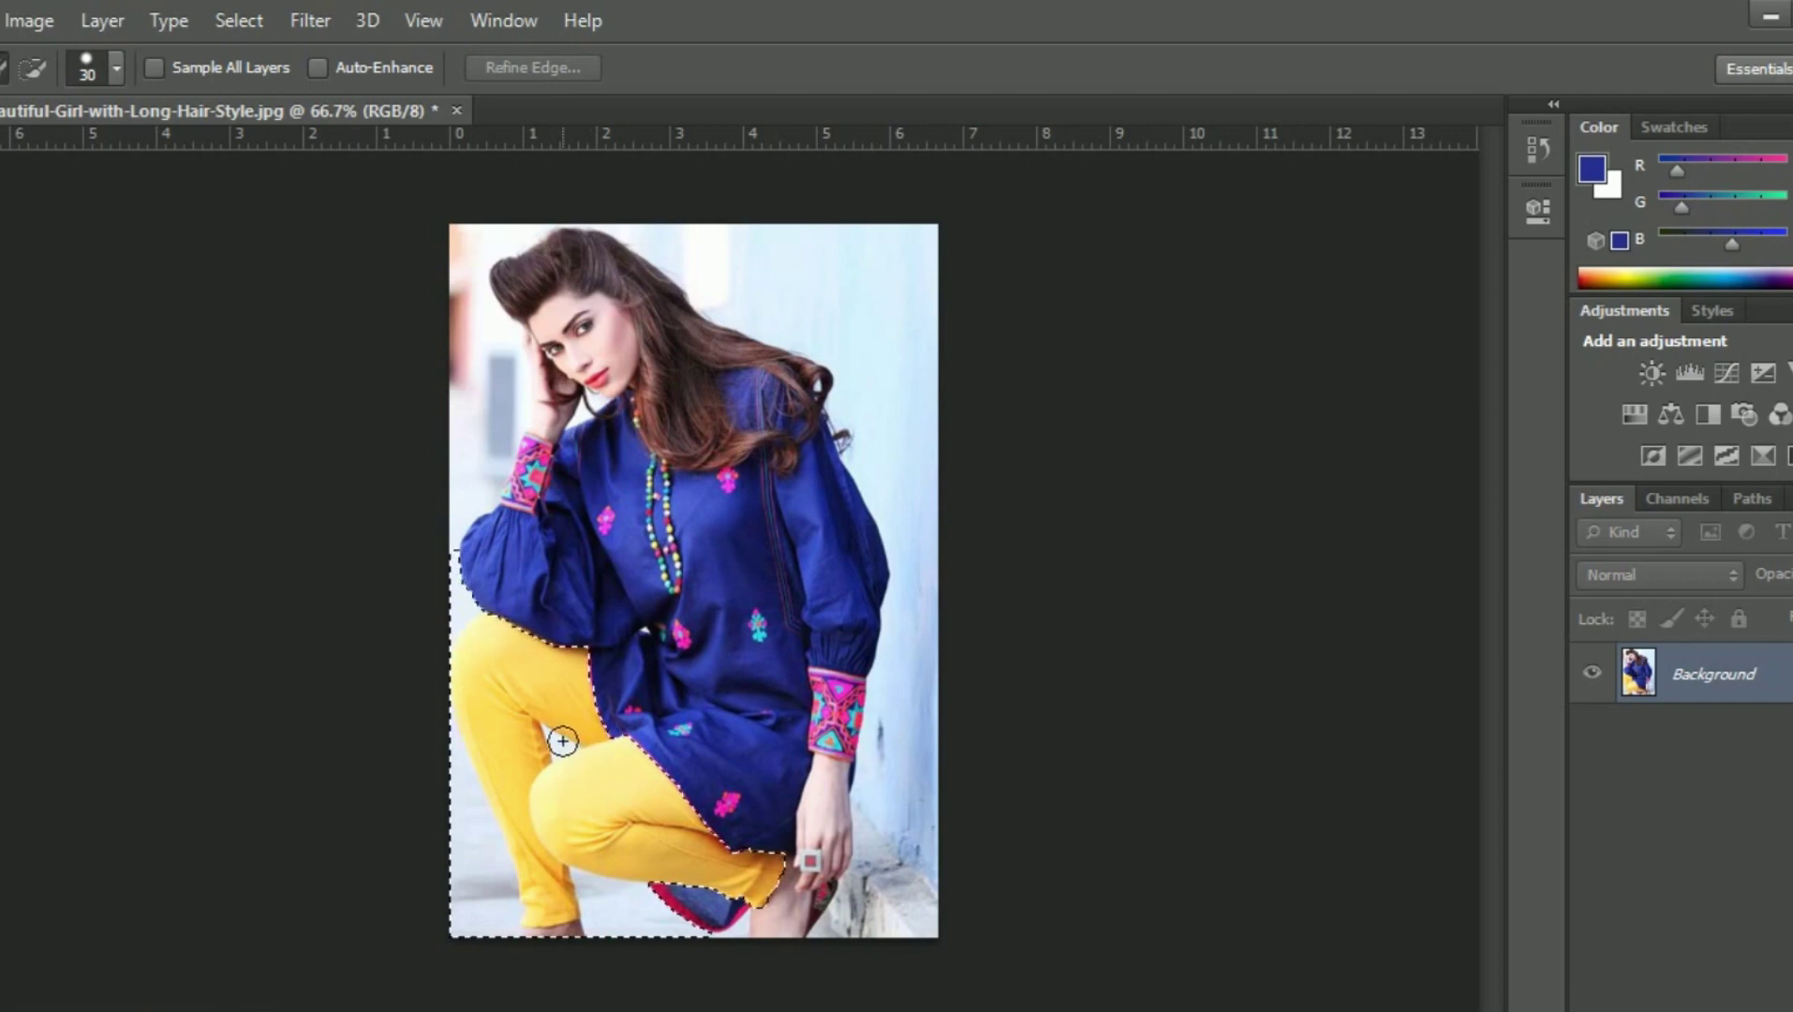
pyautogui.moveTo(563, 741); pyautogui.dragTo(601, 808)
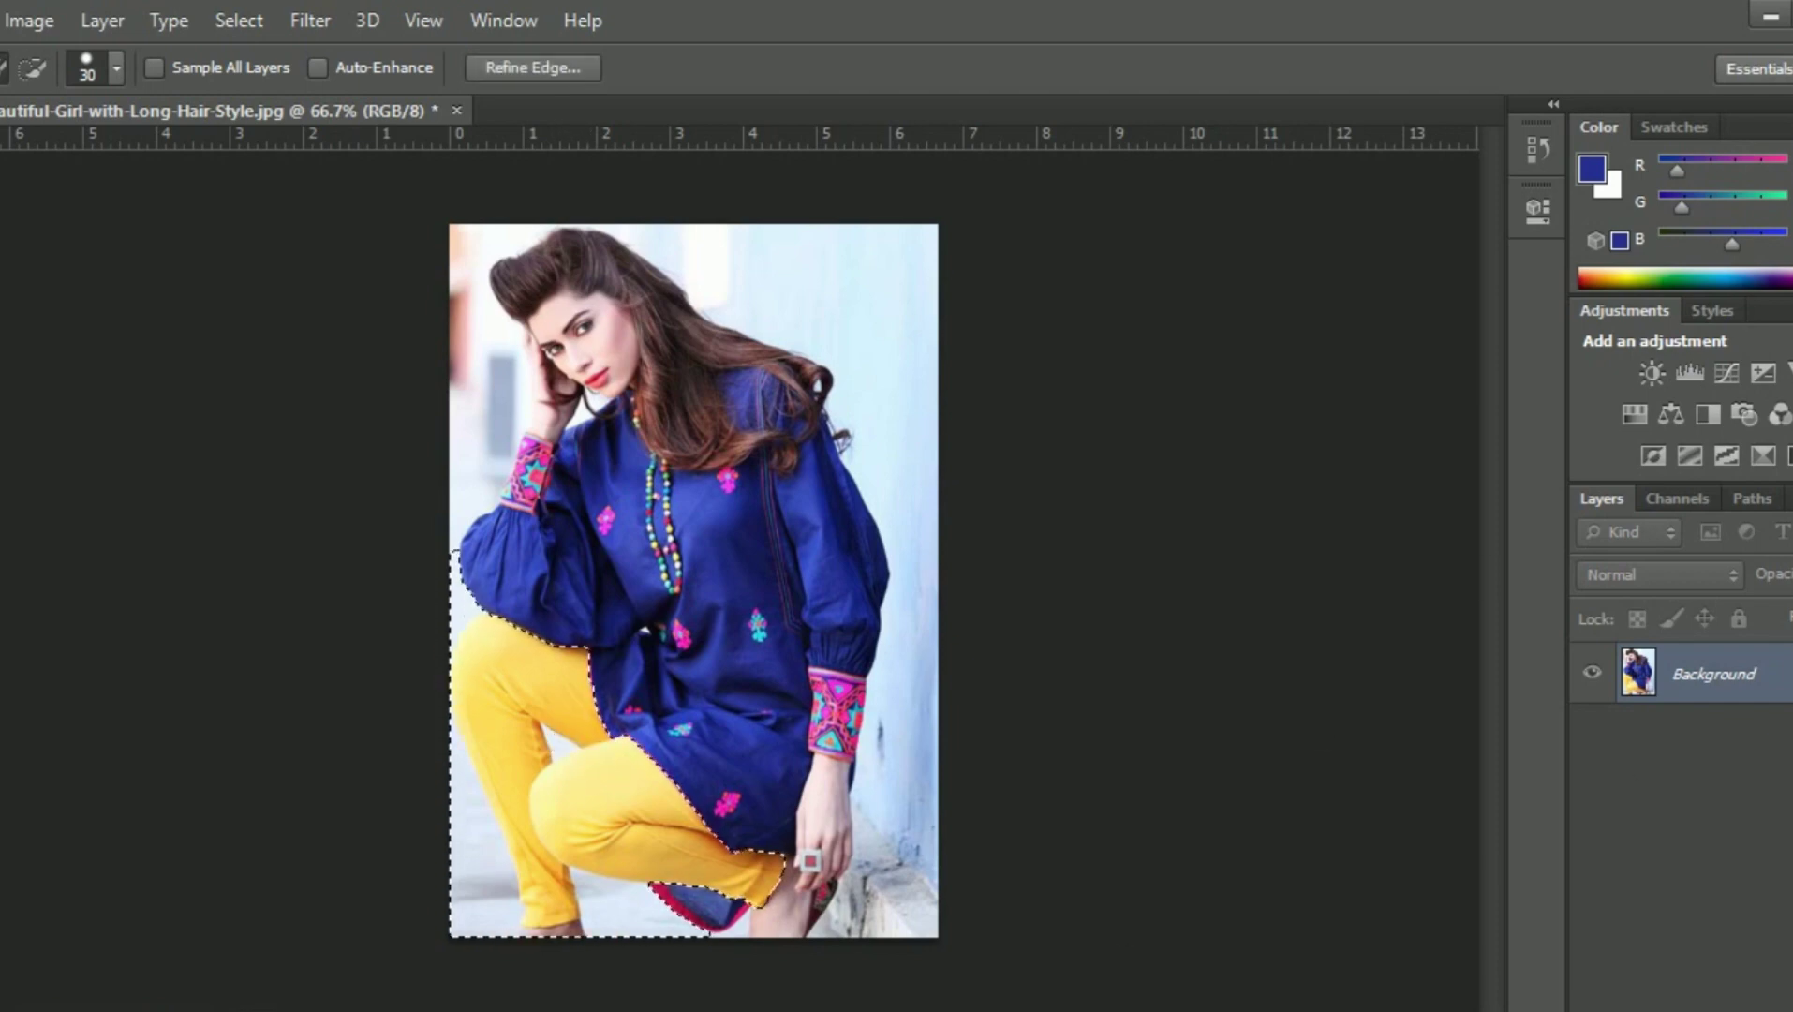
pyautogui.click(1634, 413)
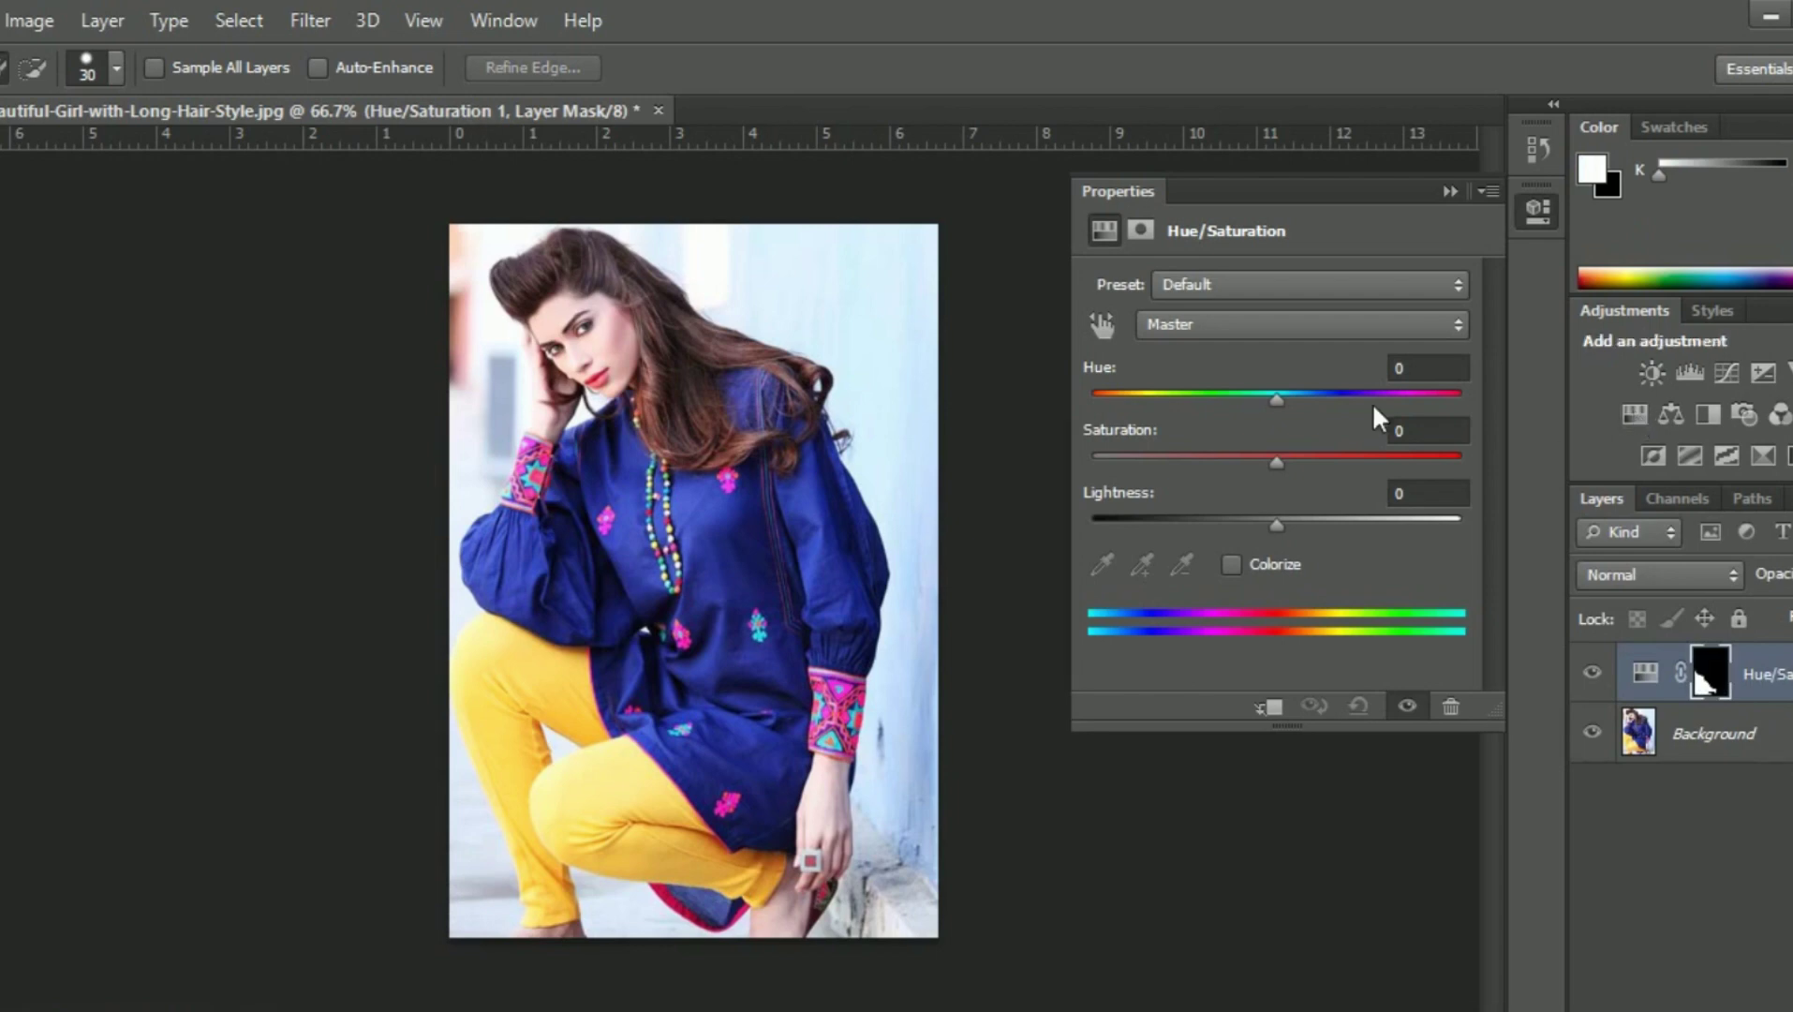
# - Set the trousers' Hue to -46 for orange-red and collapse the Properties panel
pyautogui.moveTo(1276, 400)
pyautogui.mouseDown()
pyautogui.moveTo(1446, 416)
pyautogui.moveTo(1184, 451)
pyautogui.moveTo(1449, 416)
pyautogui.moveTo(1393, 450)
pyautogui.moveTo(1467, 433)
pyautogui.moveTo(1289, 452)
pyautogui.moveTo(1334, 416)
pyautogui.moveTo(1457, 416)
pyautogui.moveTo(1195, 456)
pyautogui.mouseUp()
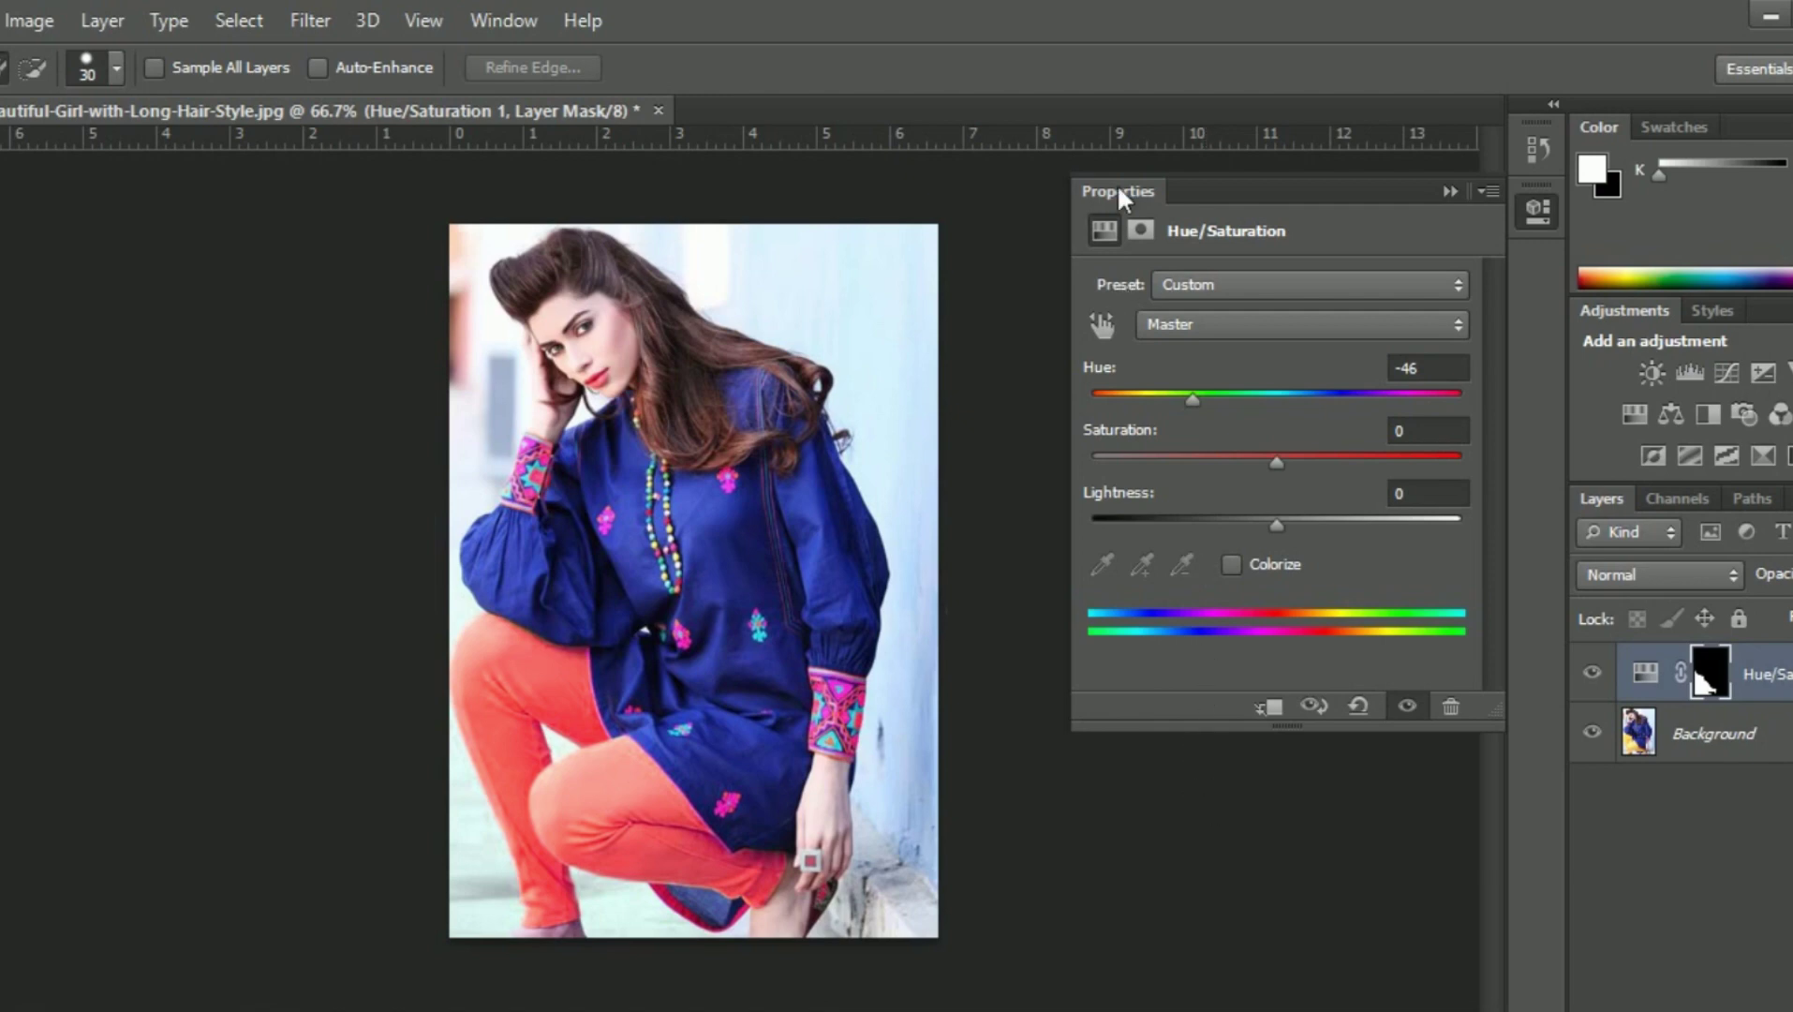
pyautogui.click(1453, 191)
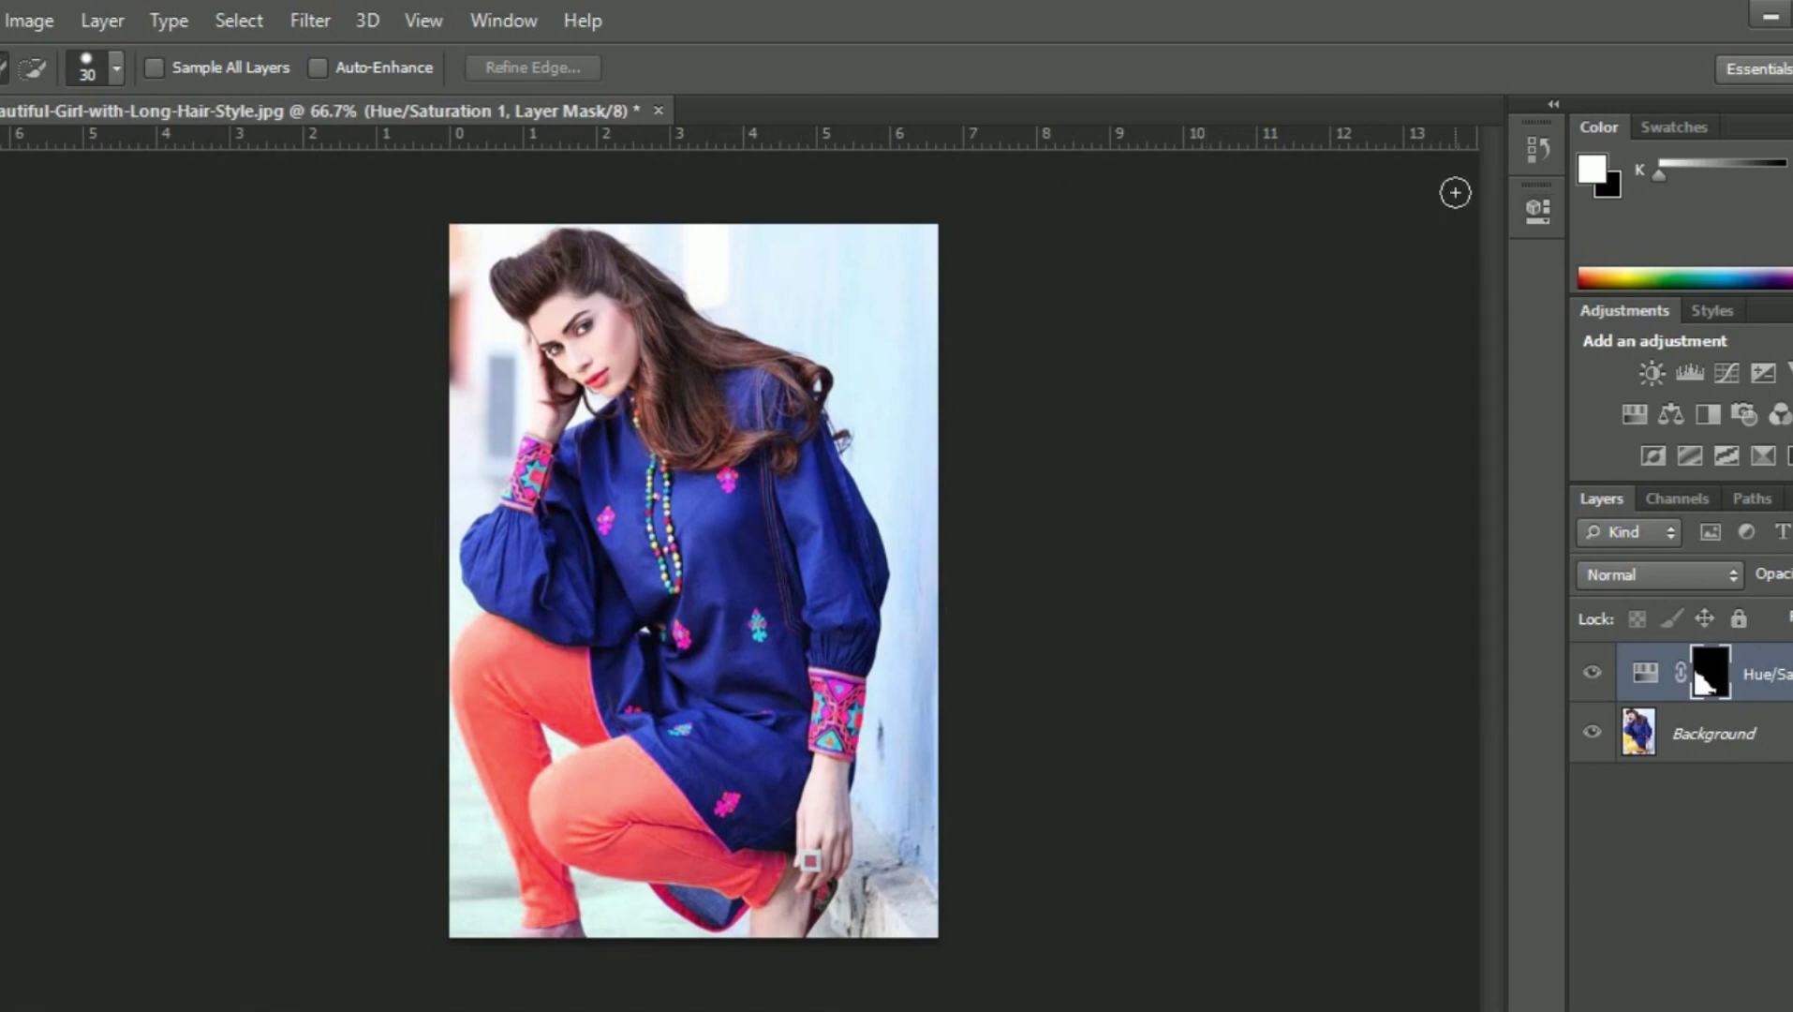
# - Save the portrait as the layered Photoshop file '10 class', accepting the format options
pyautogui.click(1, 20)
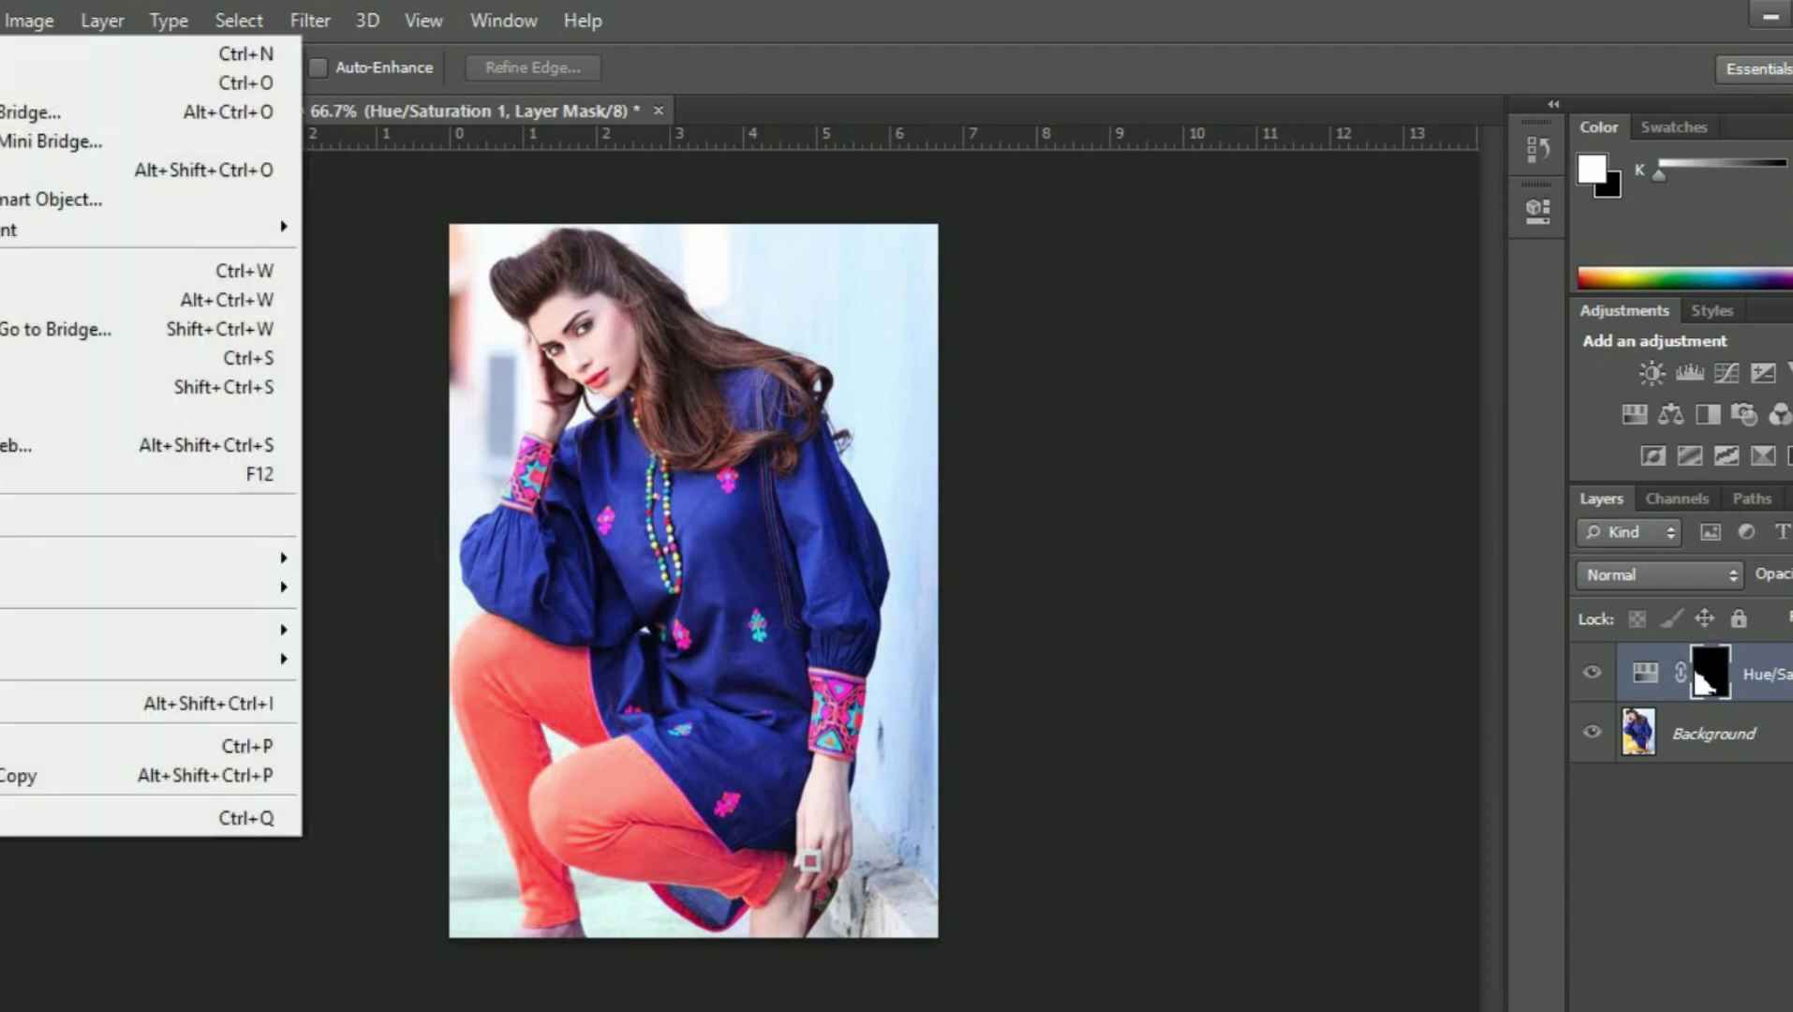
pyautogui.click(94, 387)
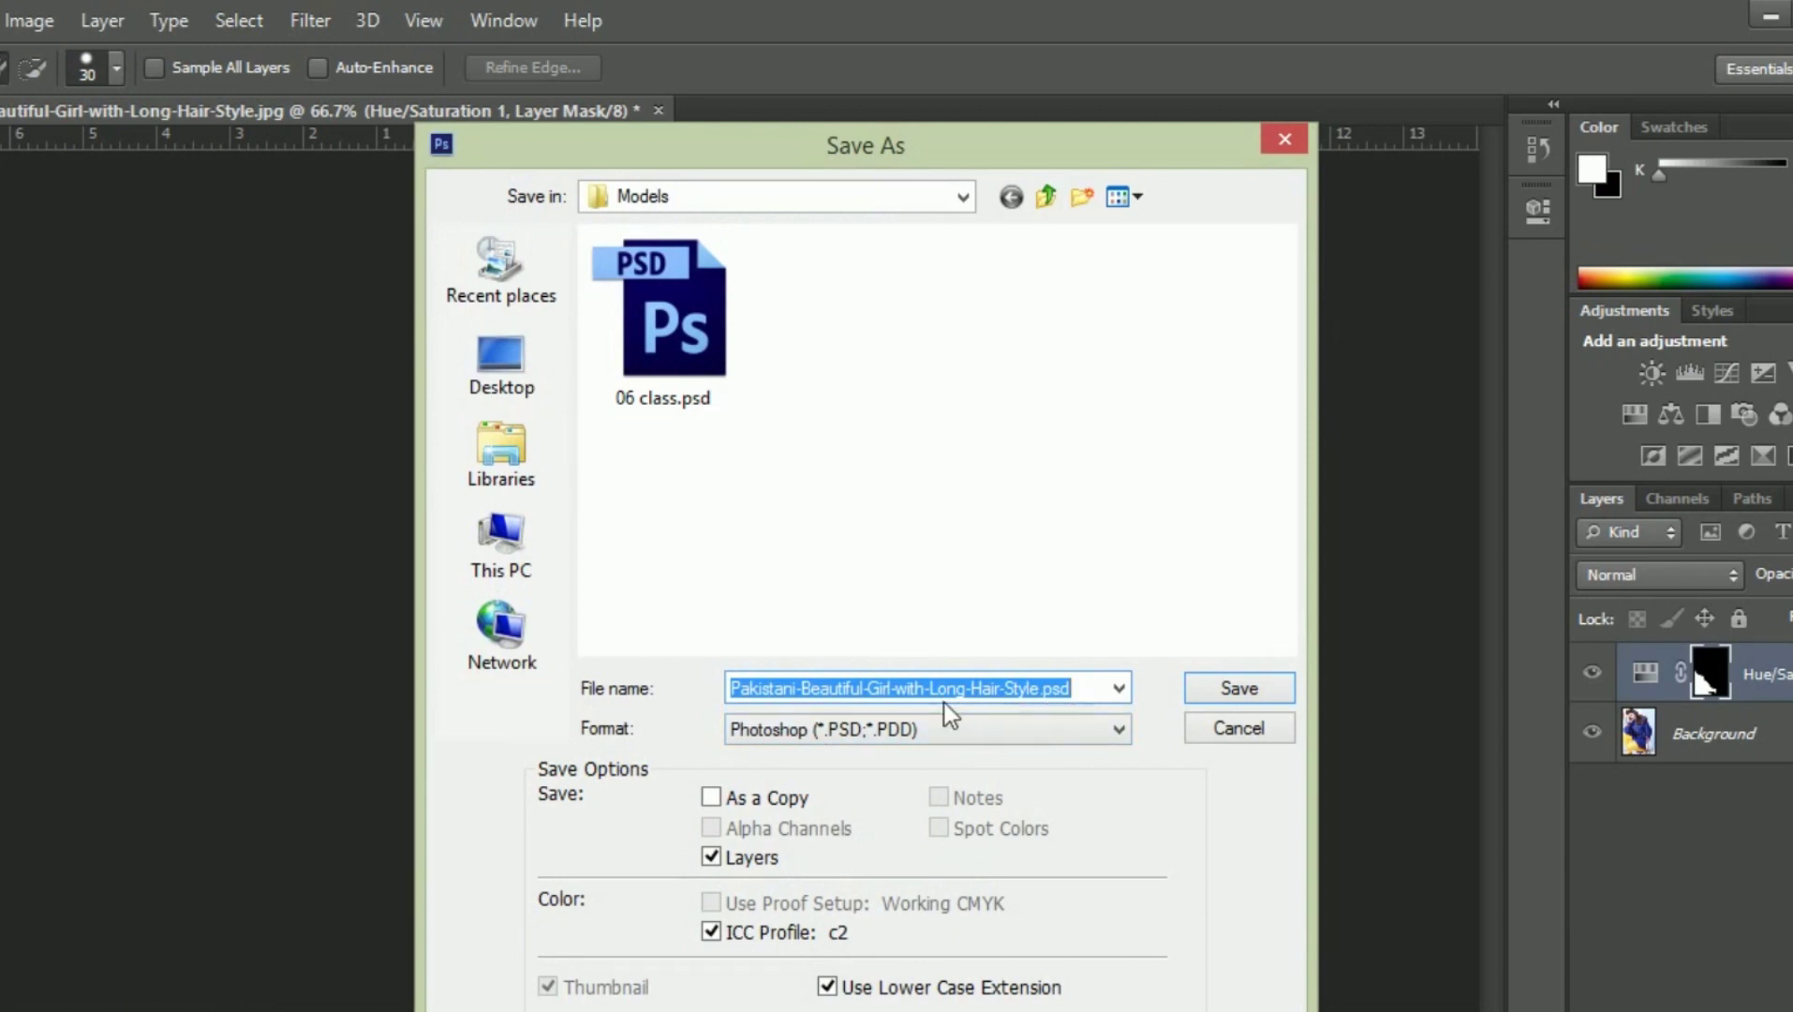
pyautogui.write('1')
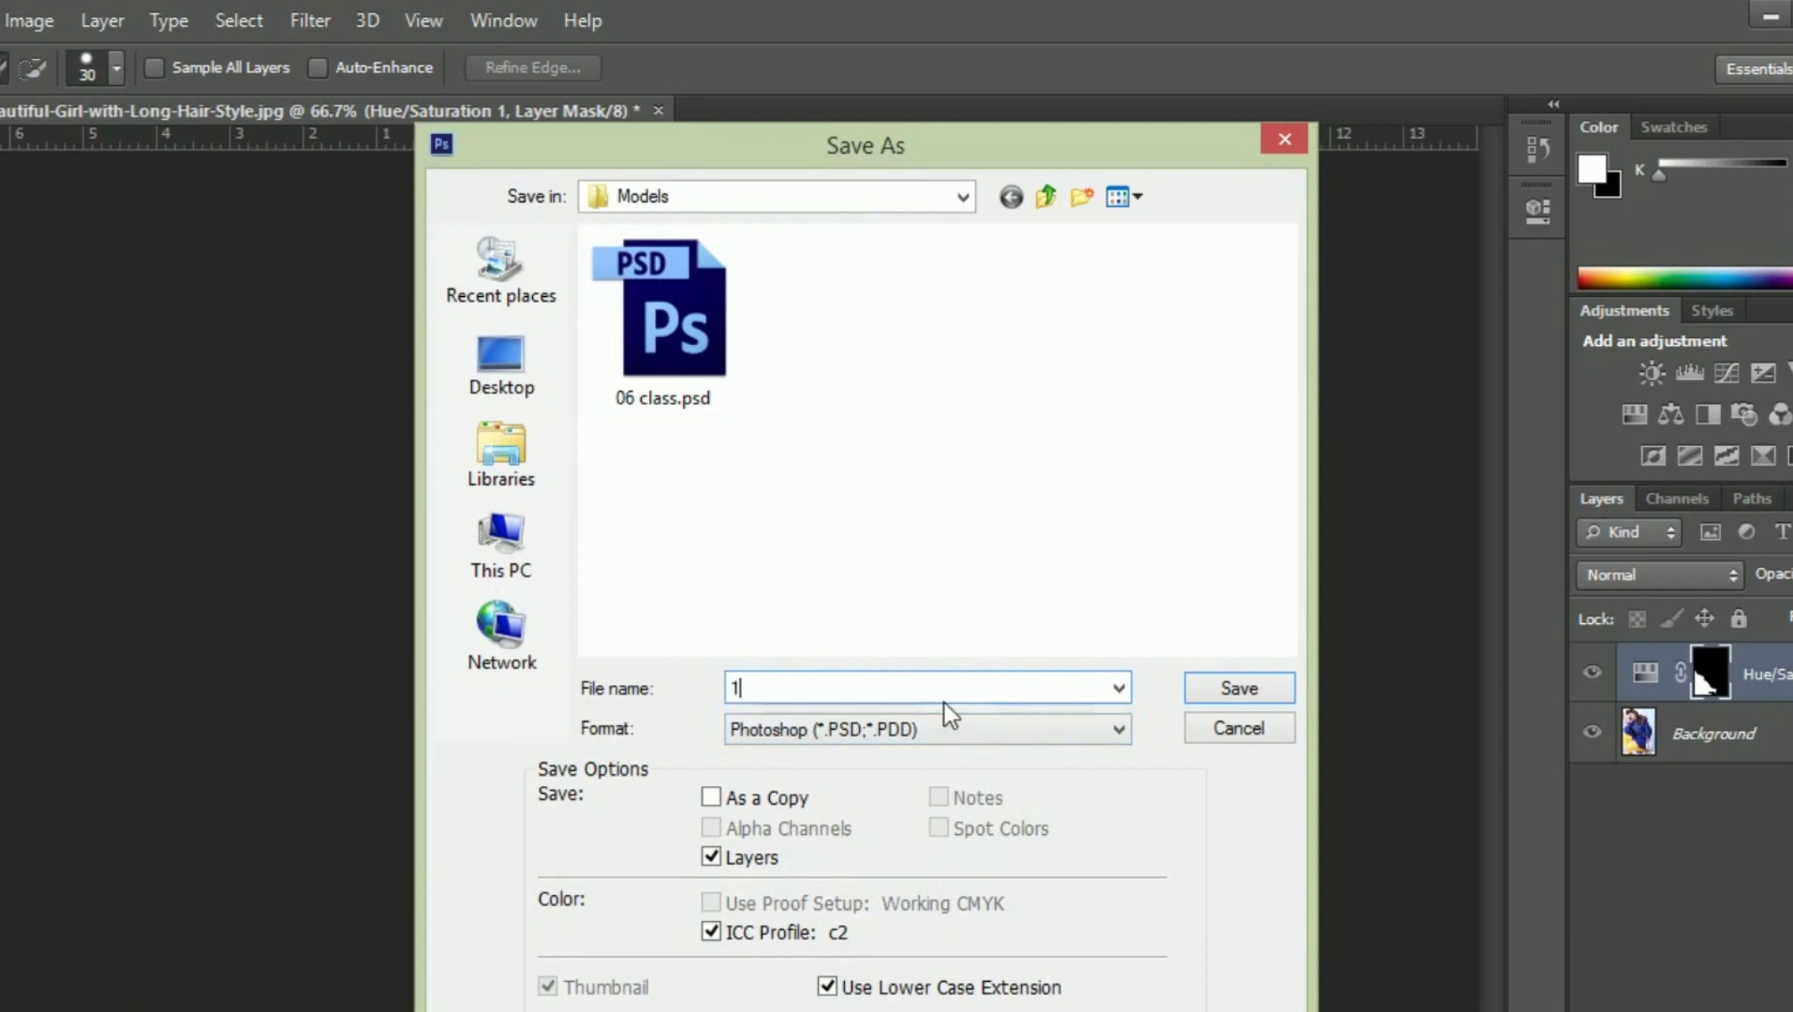
pyautogui.write('0 class')
pyautogui.click(1267, 688)
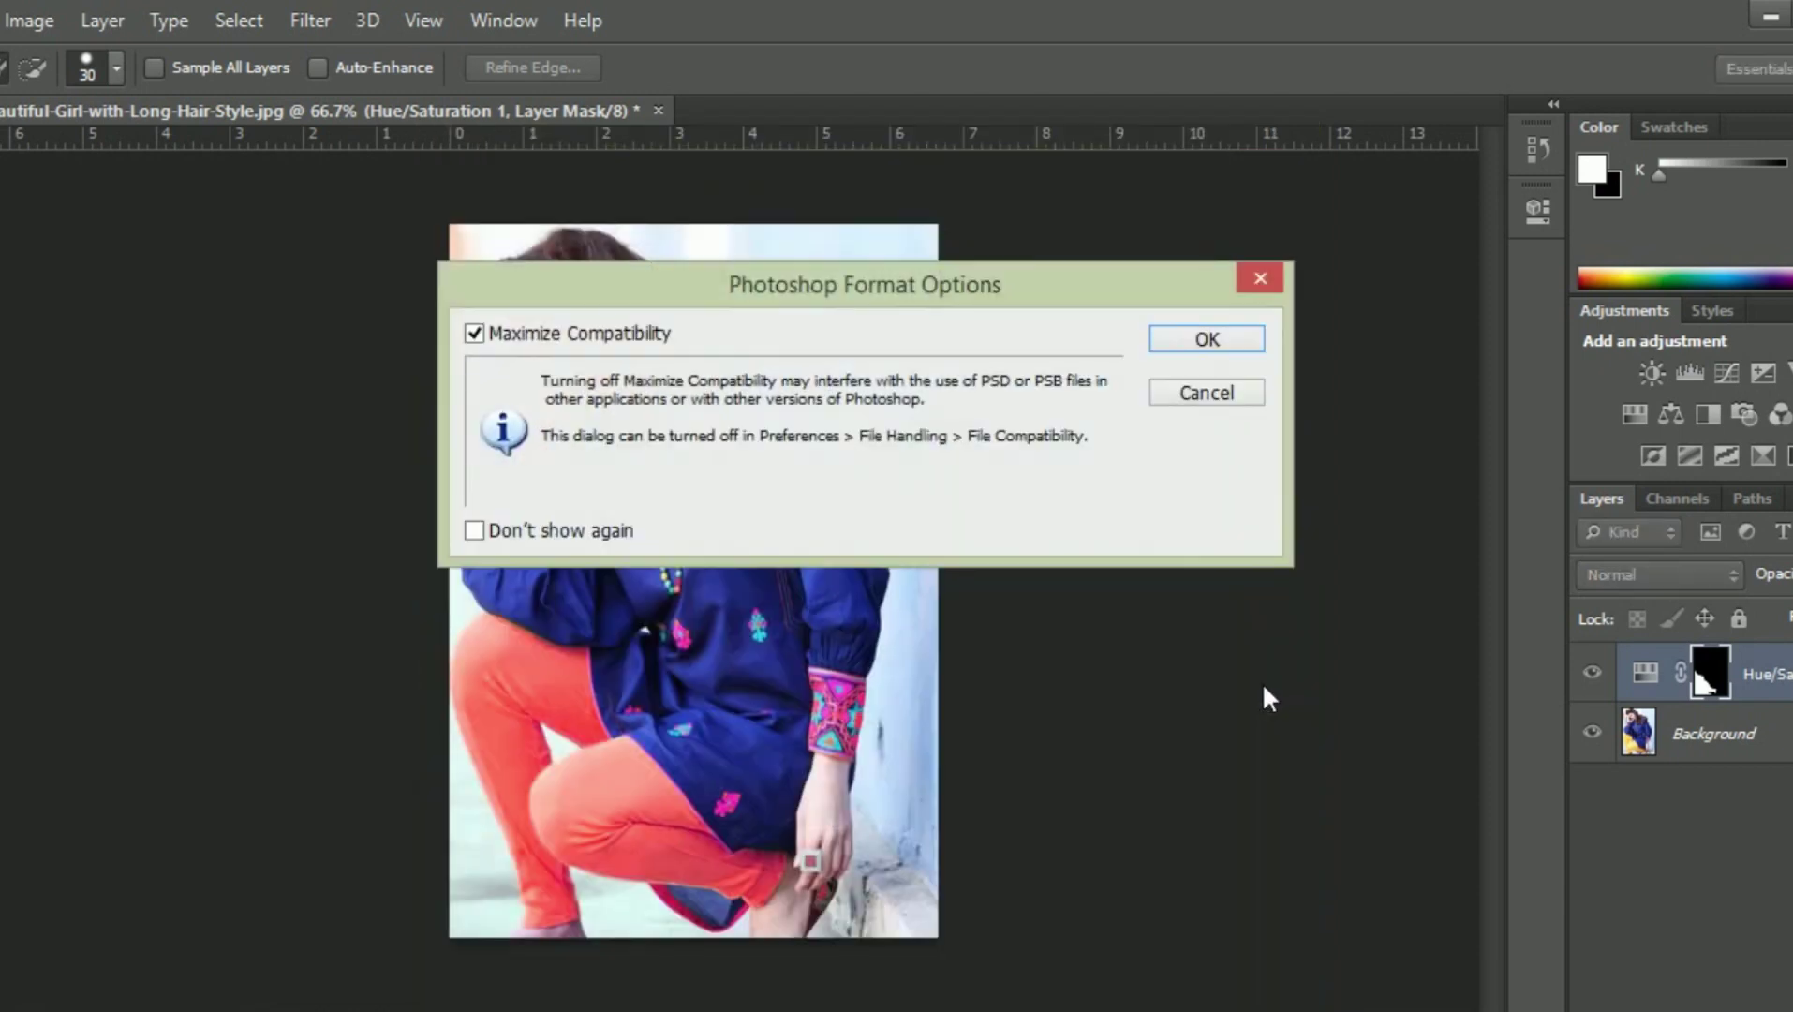
pyautogui.click(1200, 342)
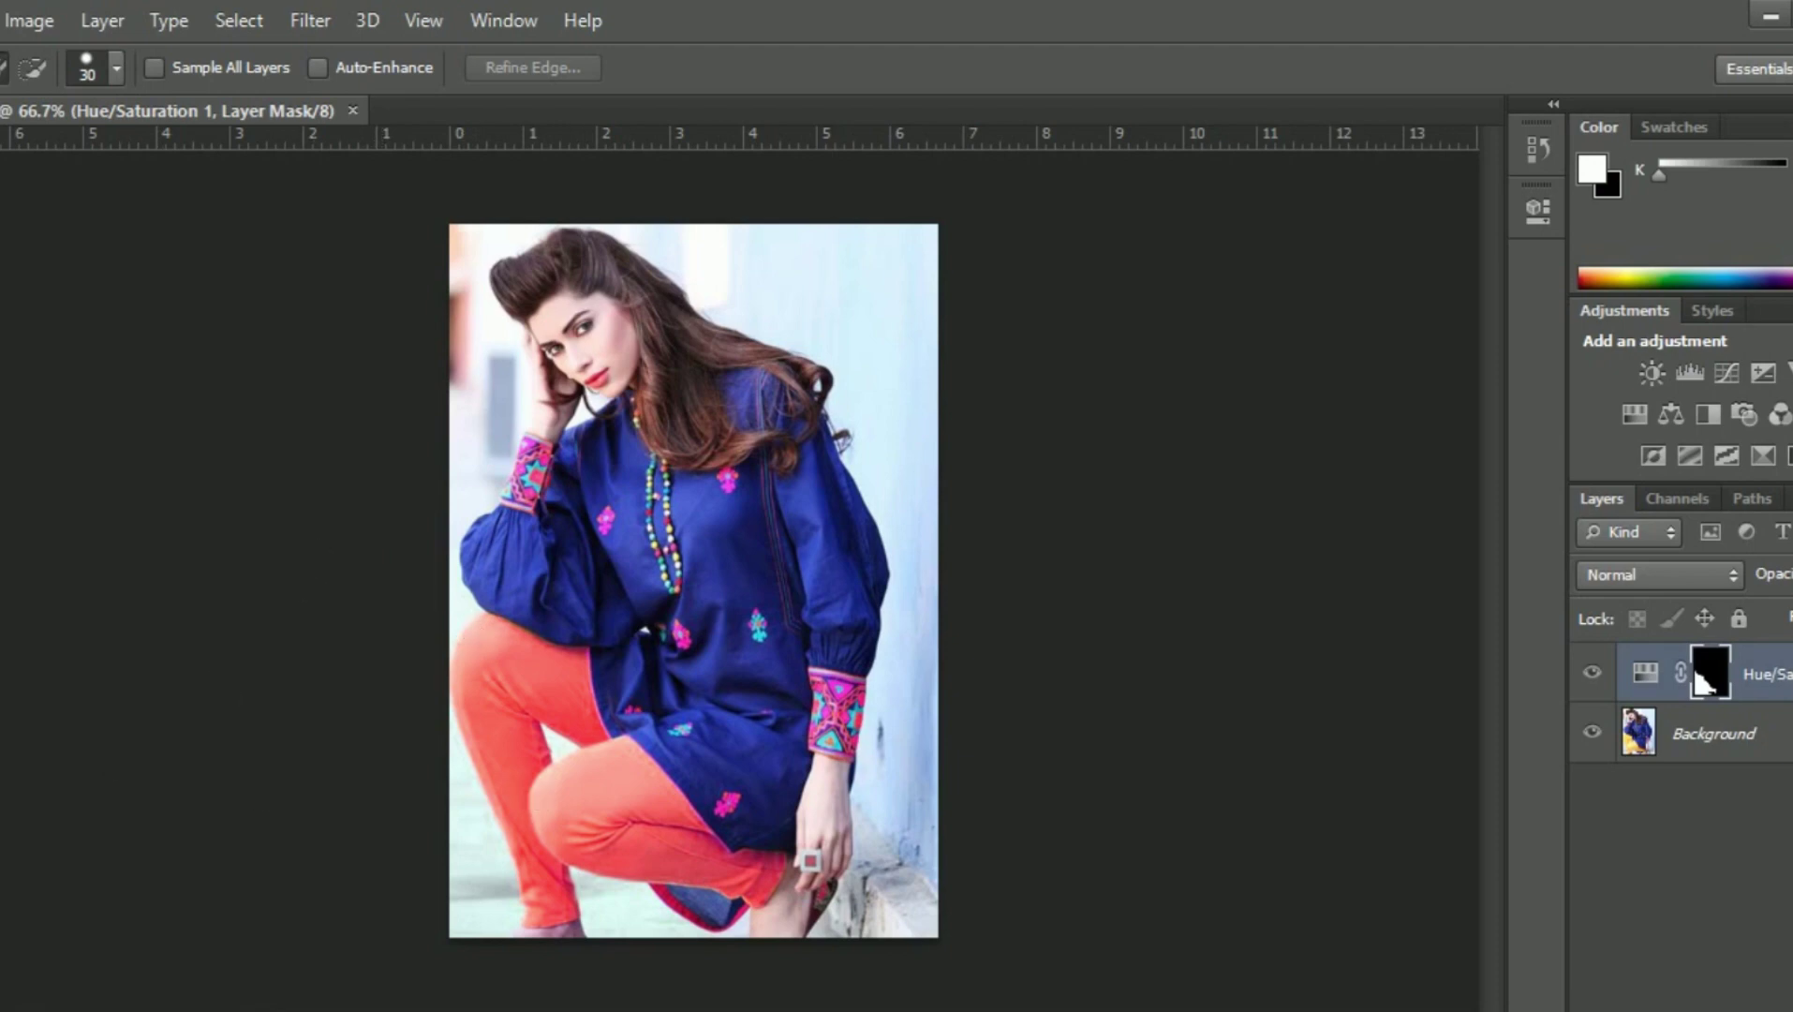
# - Select the Eyedropper tool and check the Color panel and foreground chooser, leaving the colour unchanged
pyautogui.click(57, 364)
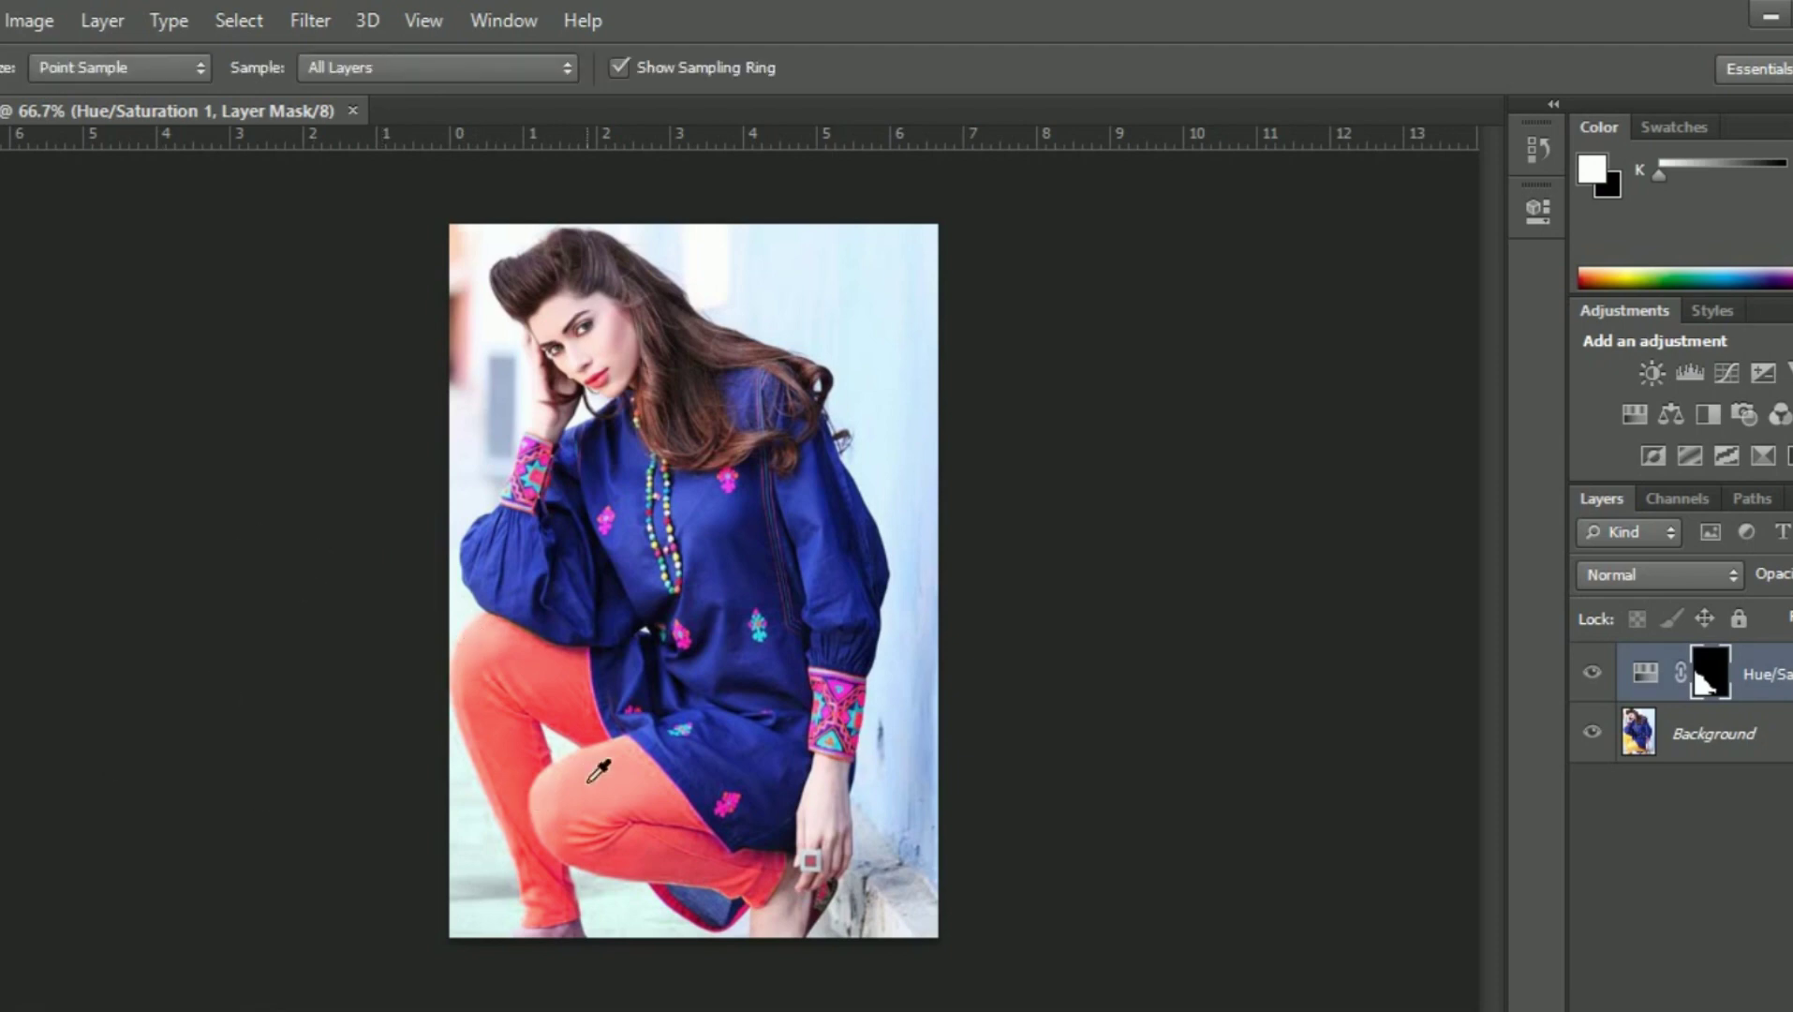
pyautogui.doubleClick(1613, 129)
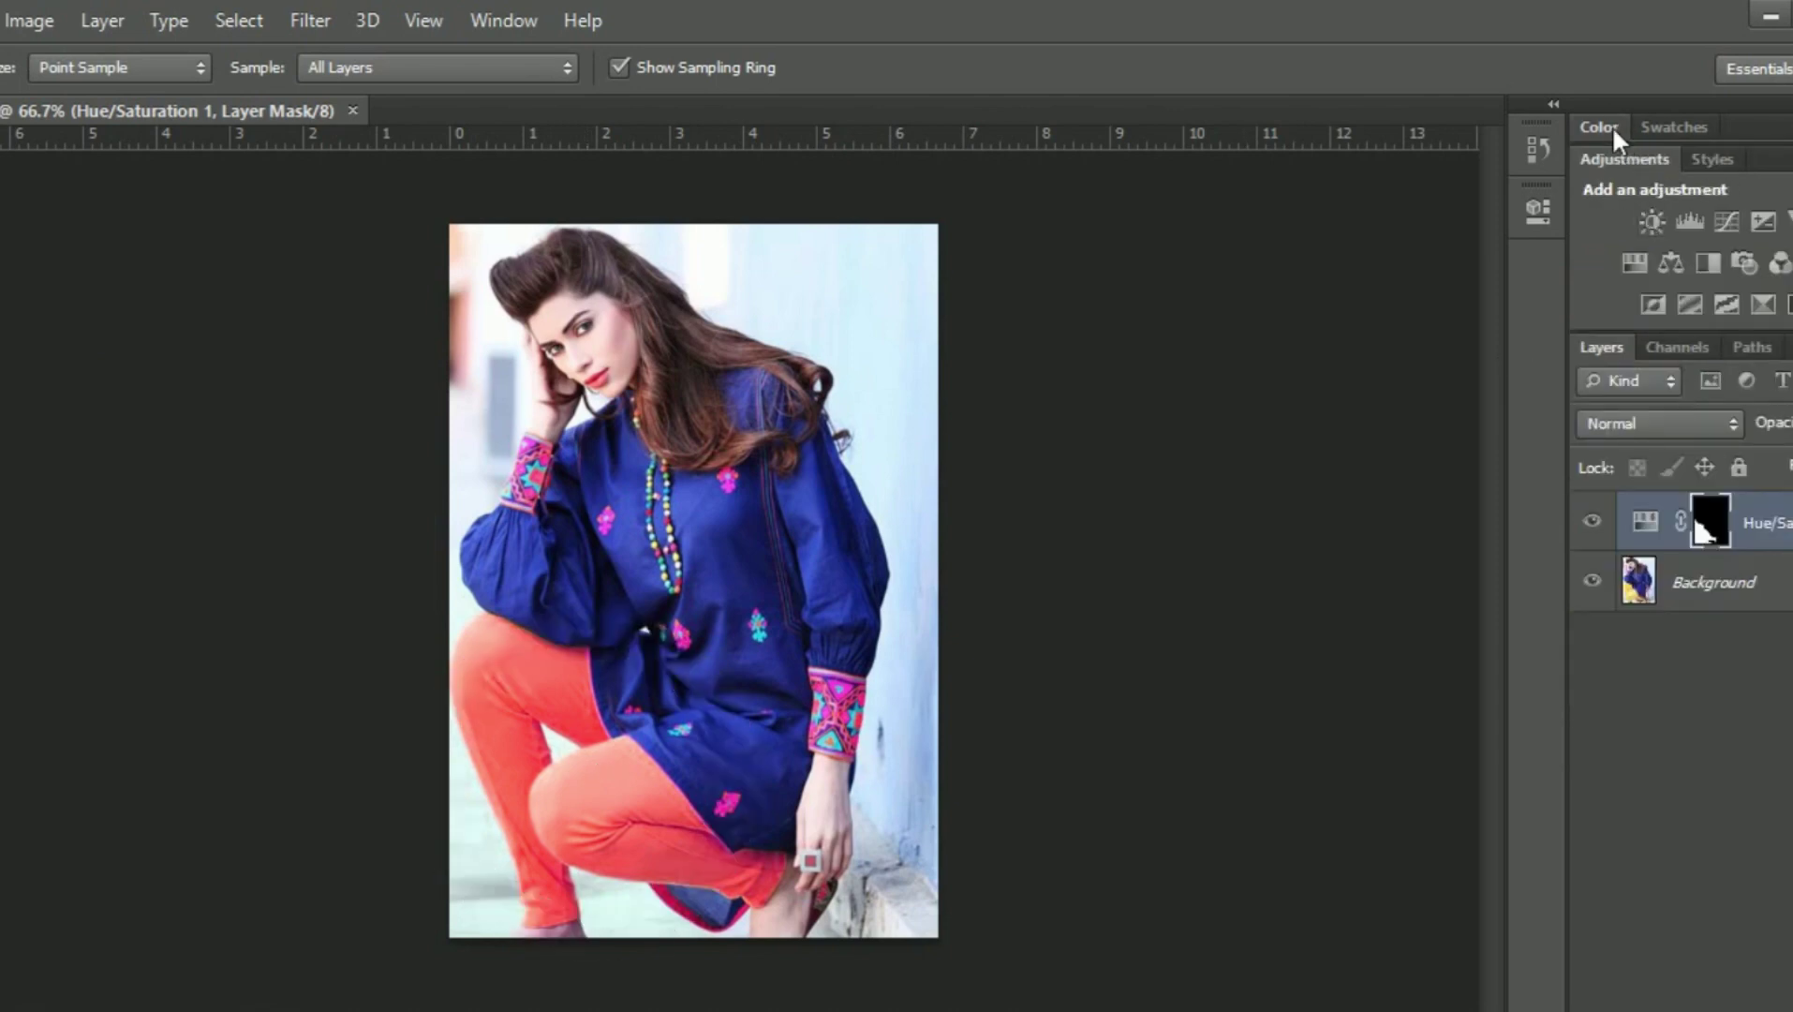
pyautogui.doubleClick(1613, 127)
pyautogui.click(1601, 177)
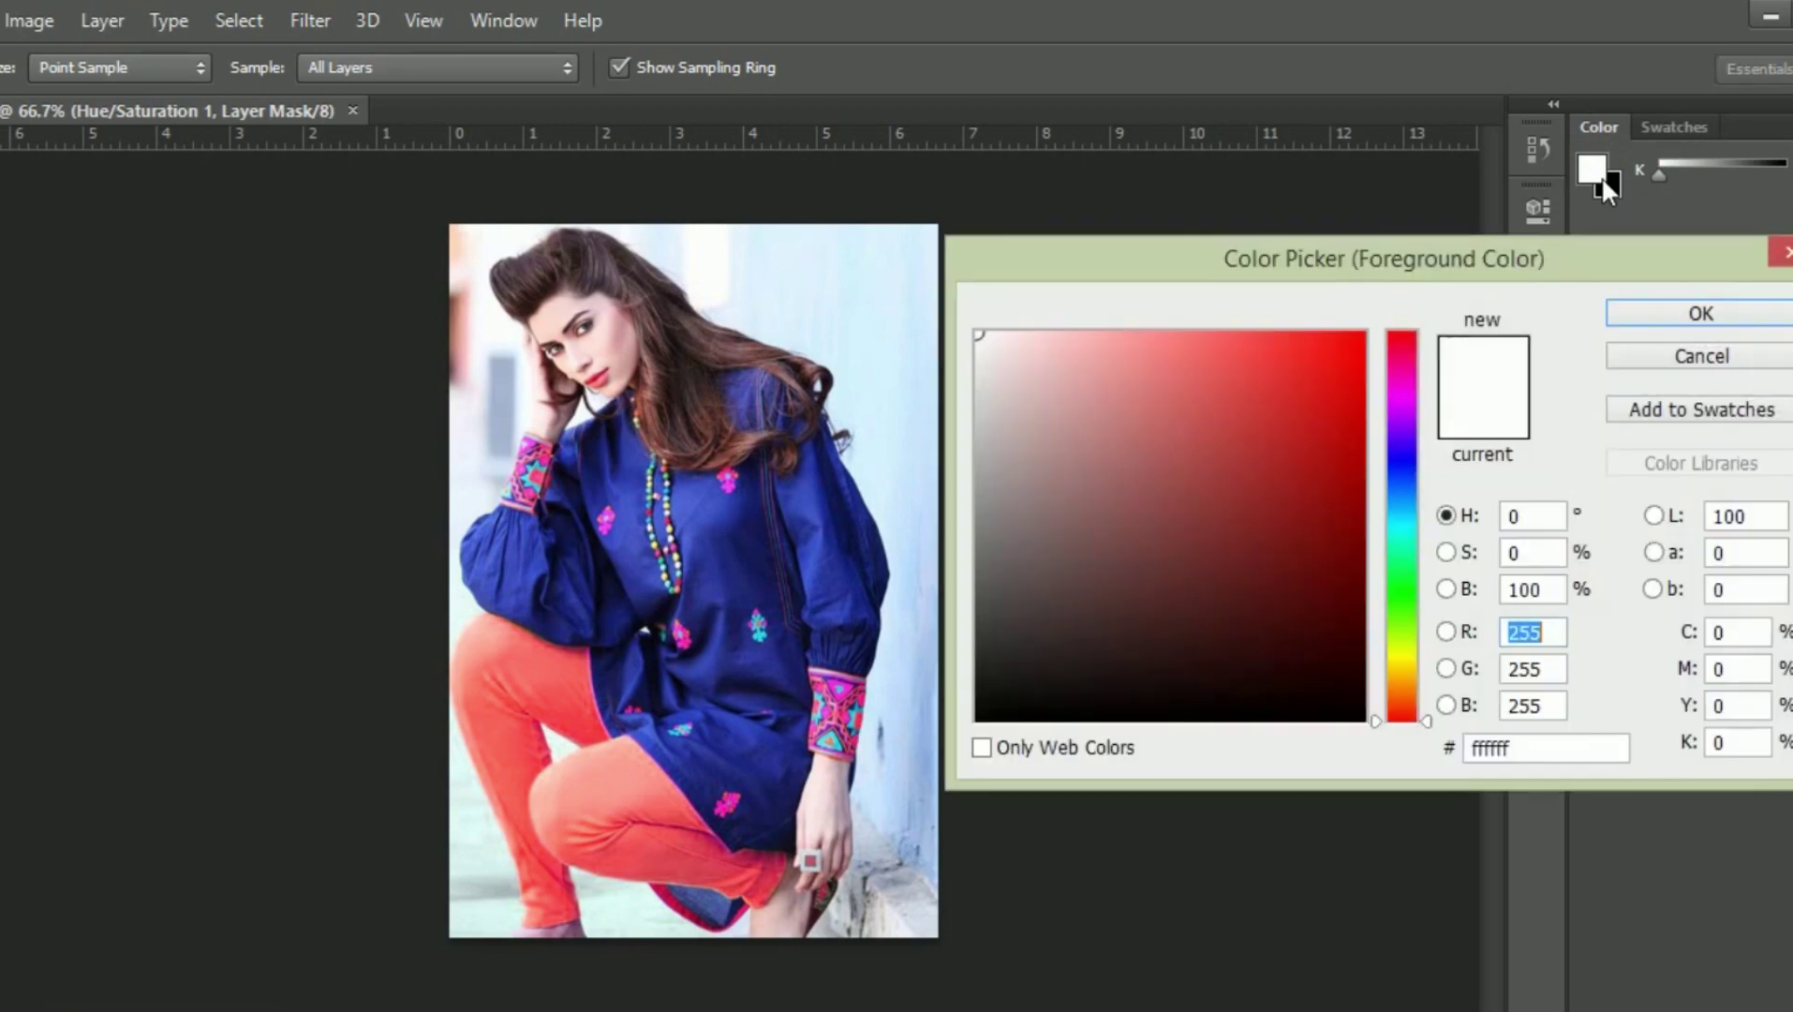
pyautogui.click(1707, 360)
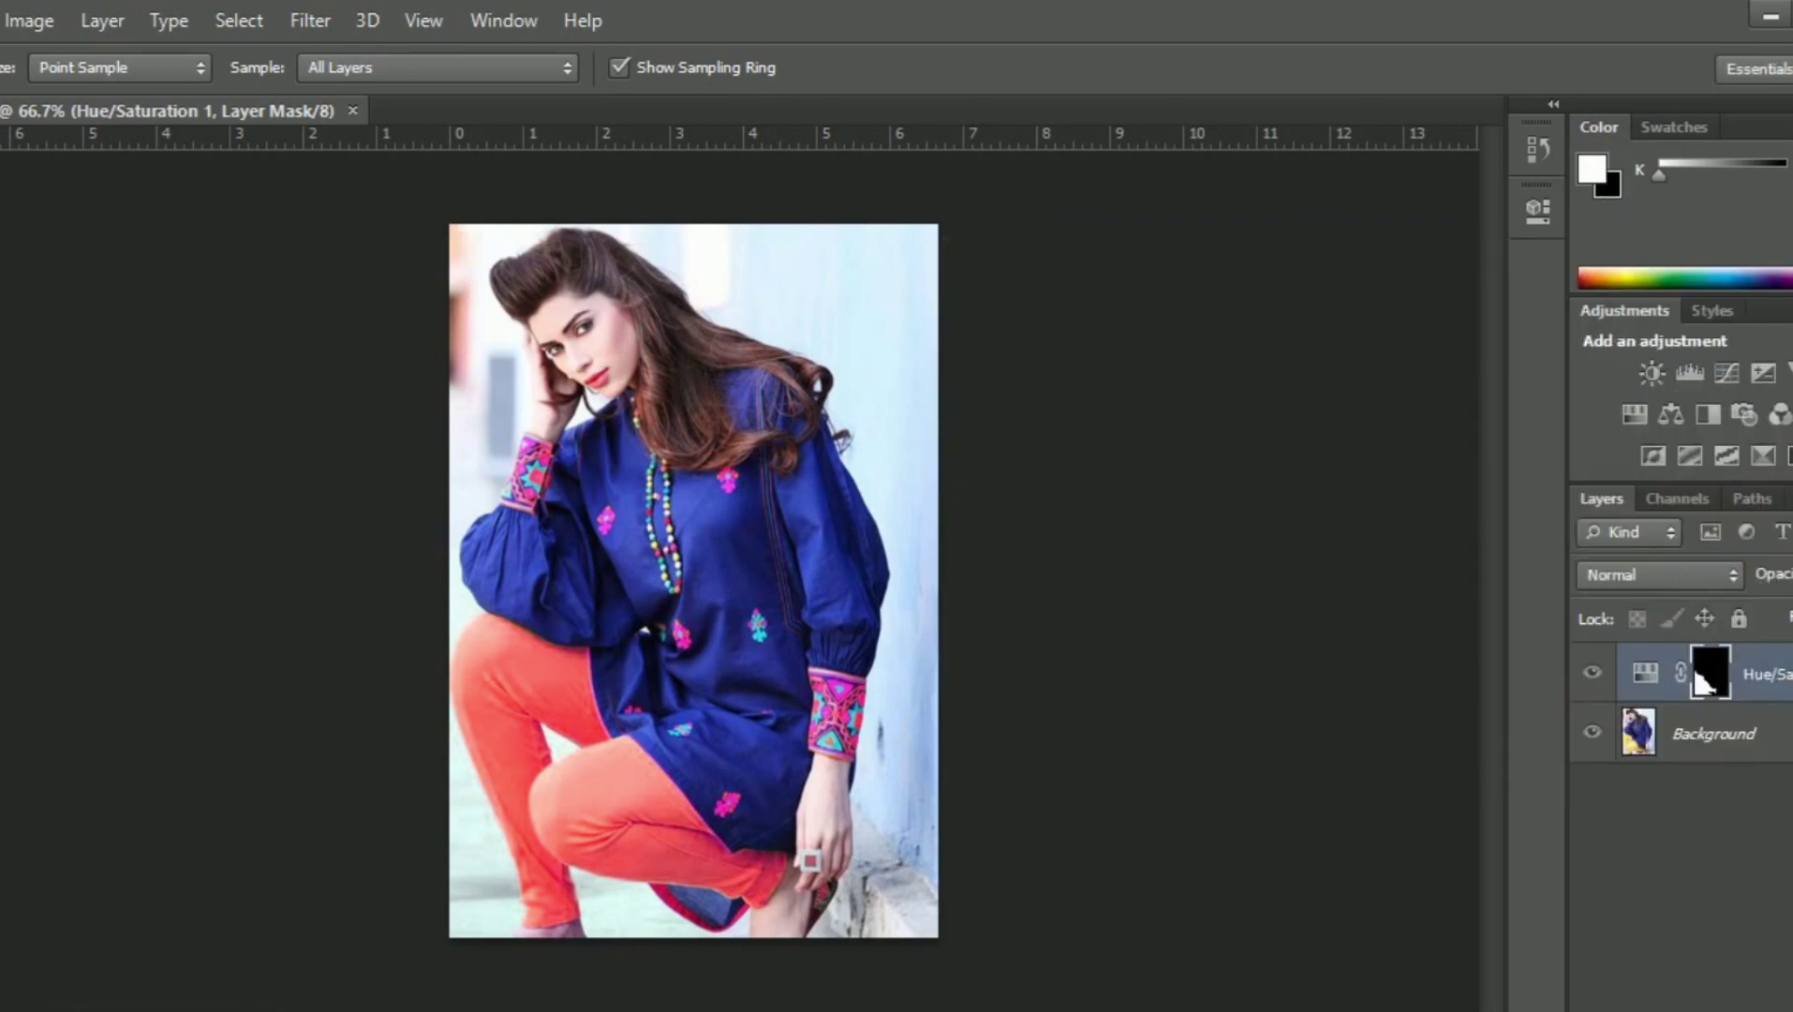
# - Switch the Color panel to RGB Spectrum, sample a dark grey foreground, and show History
pyautogui.click(1785, 125)
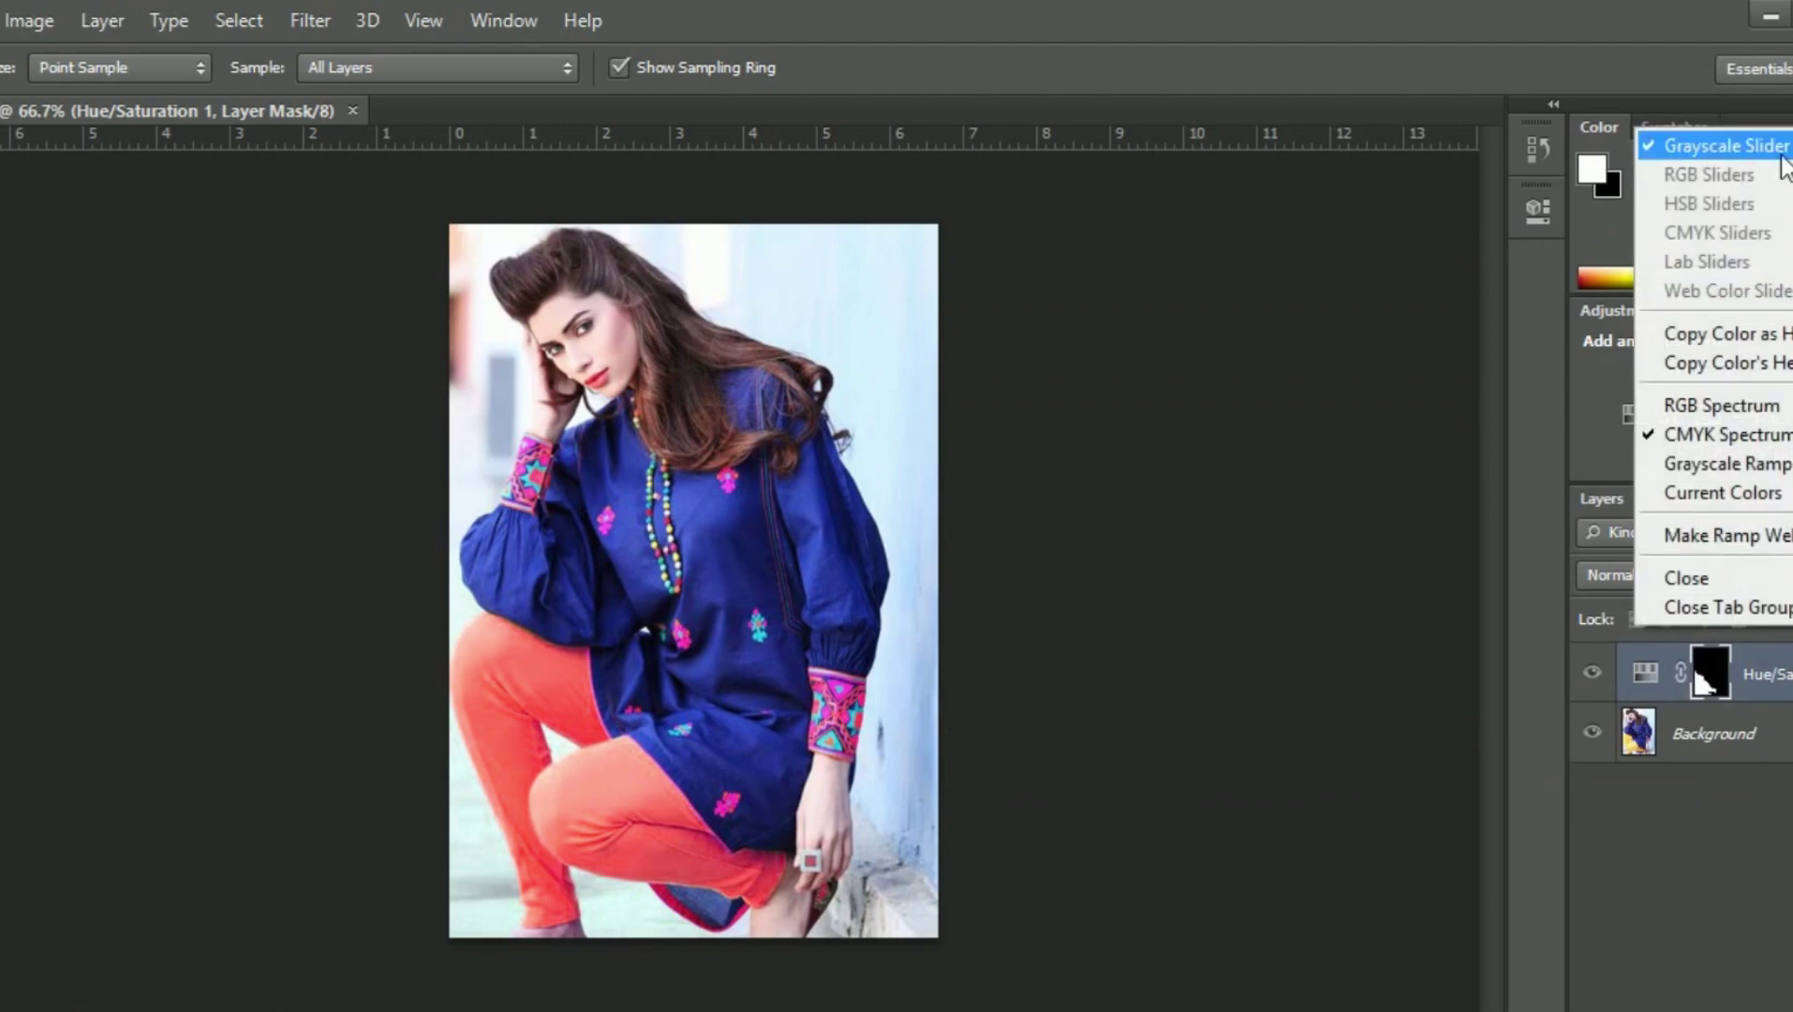
pyautogui.click(1694, 403)
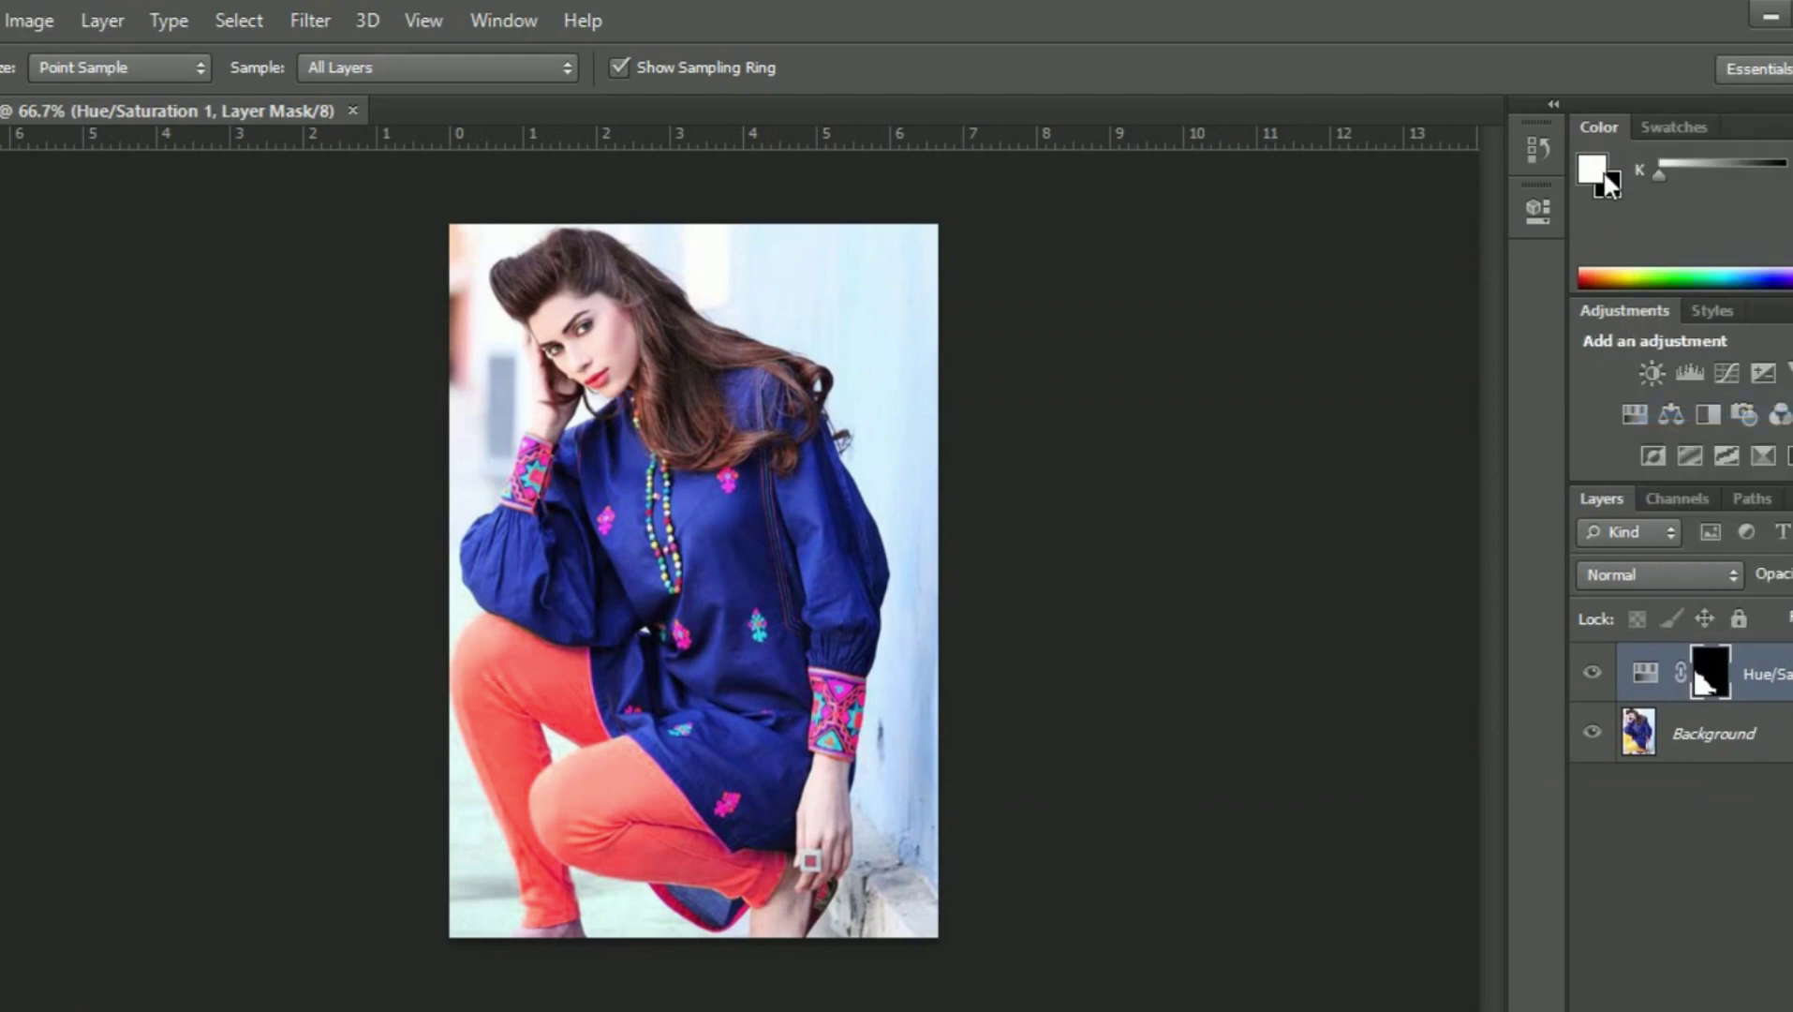
pyautogui.click(1537, 149)
pyautogui.click(1357, 427)
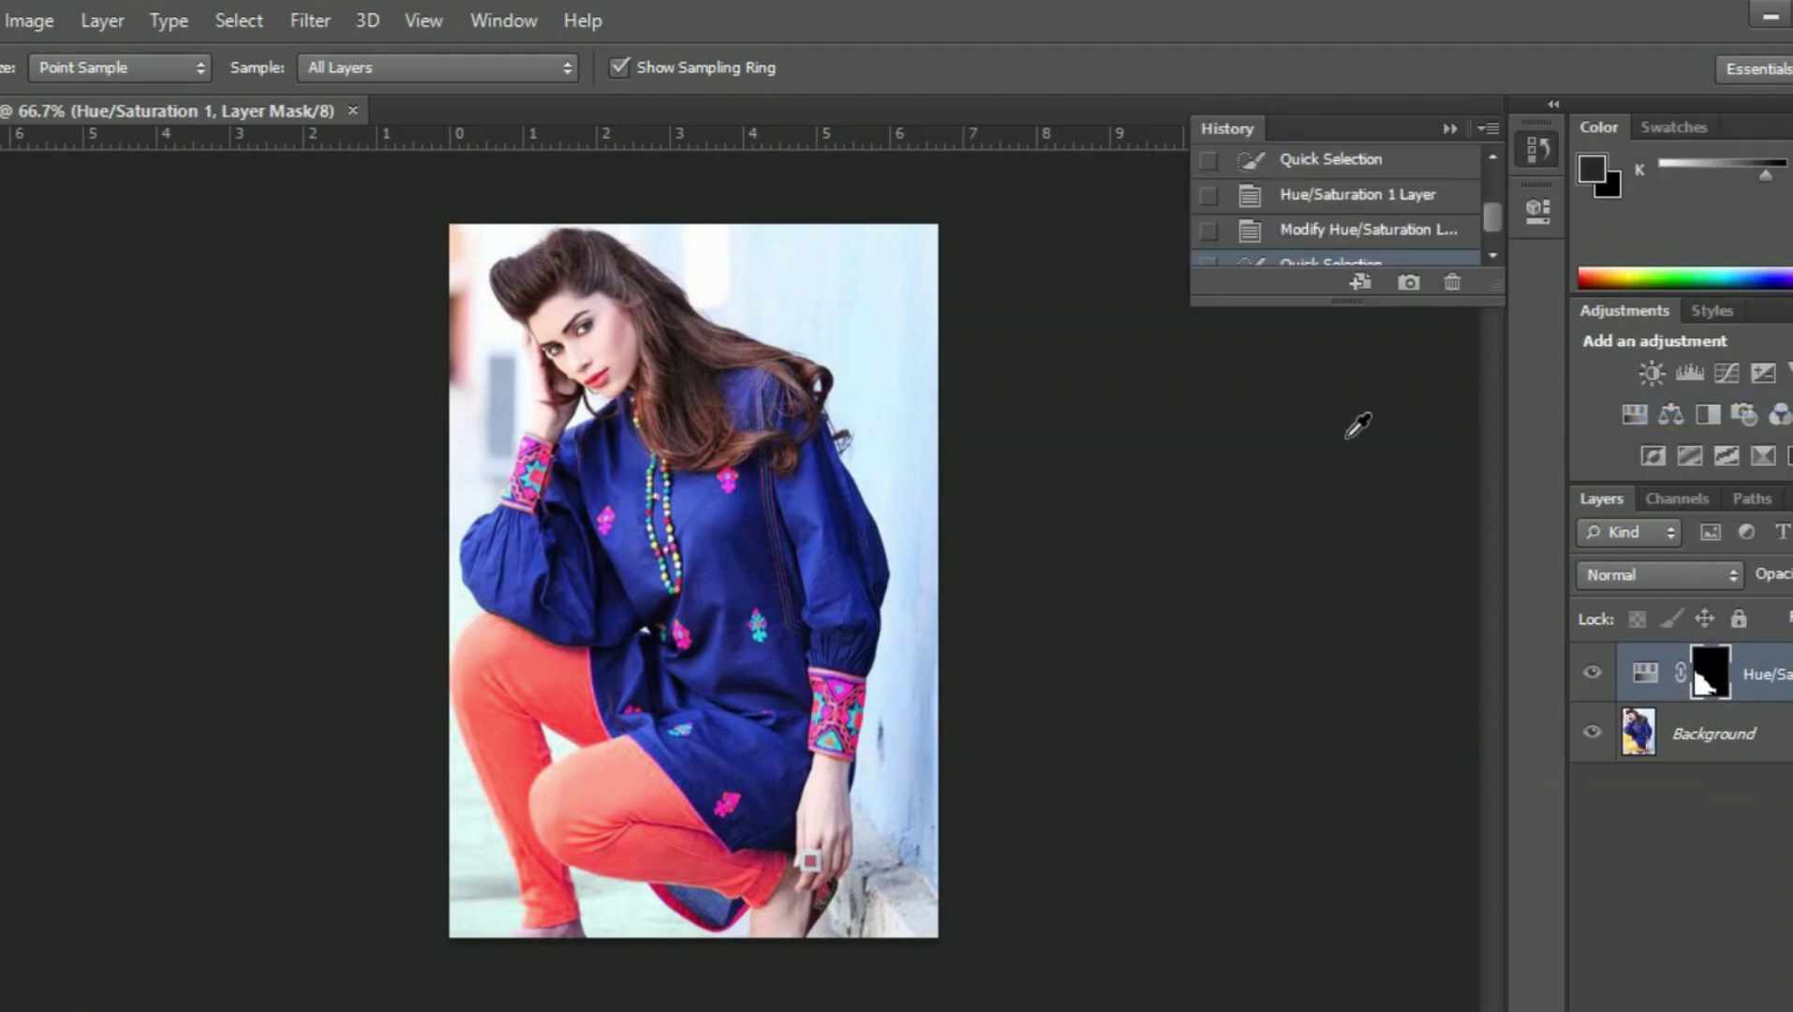
# - Add Brightness/Contrast and Levels adjustment layers and lighten the foreground colour to light grey
pyautogui.click(1658, 169)
pyautogui.click(1697, 309)
pyautogui.click(1635, 311)
pyautogui.click(1652, 372)
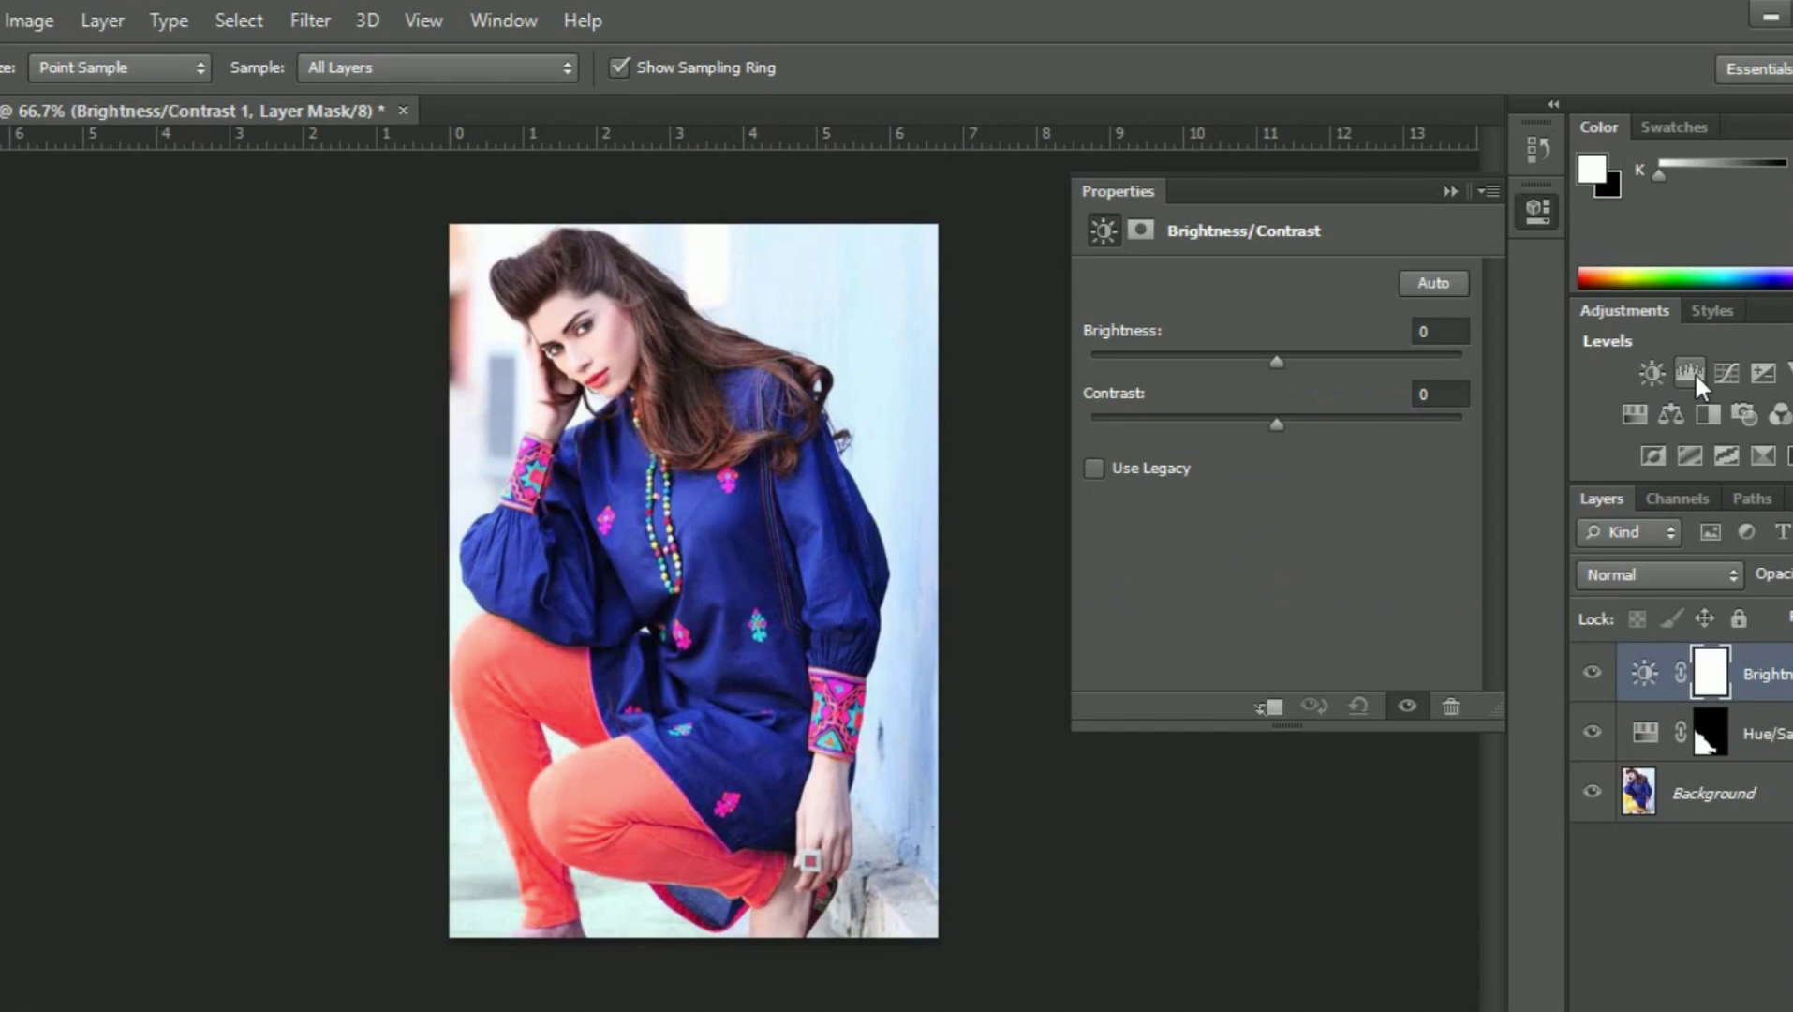
pyautogui.click(1692, 372)
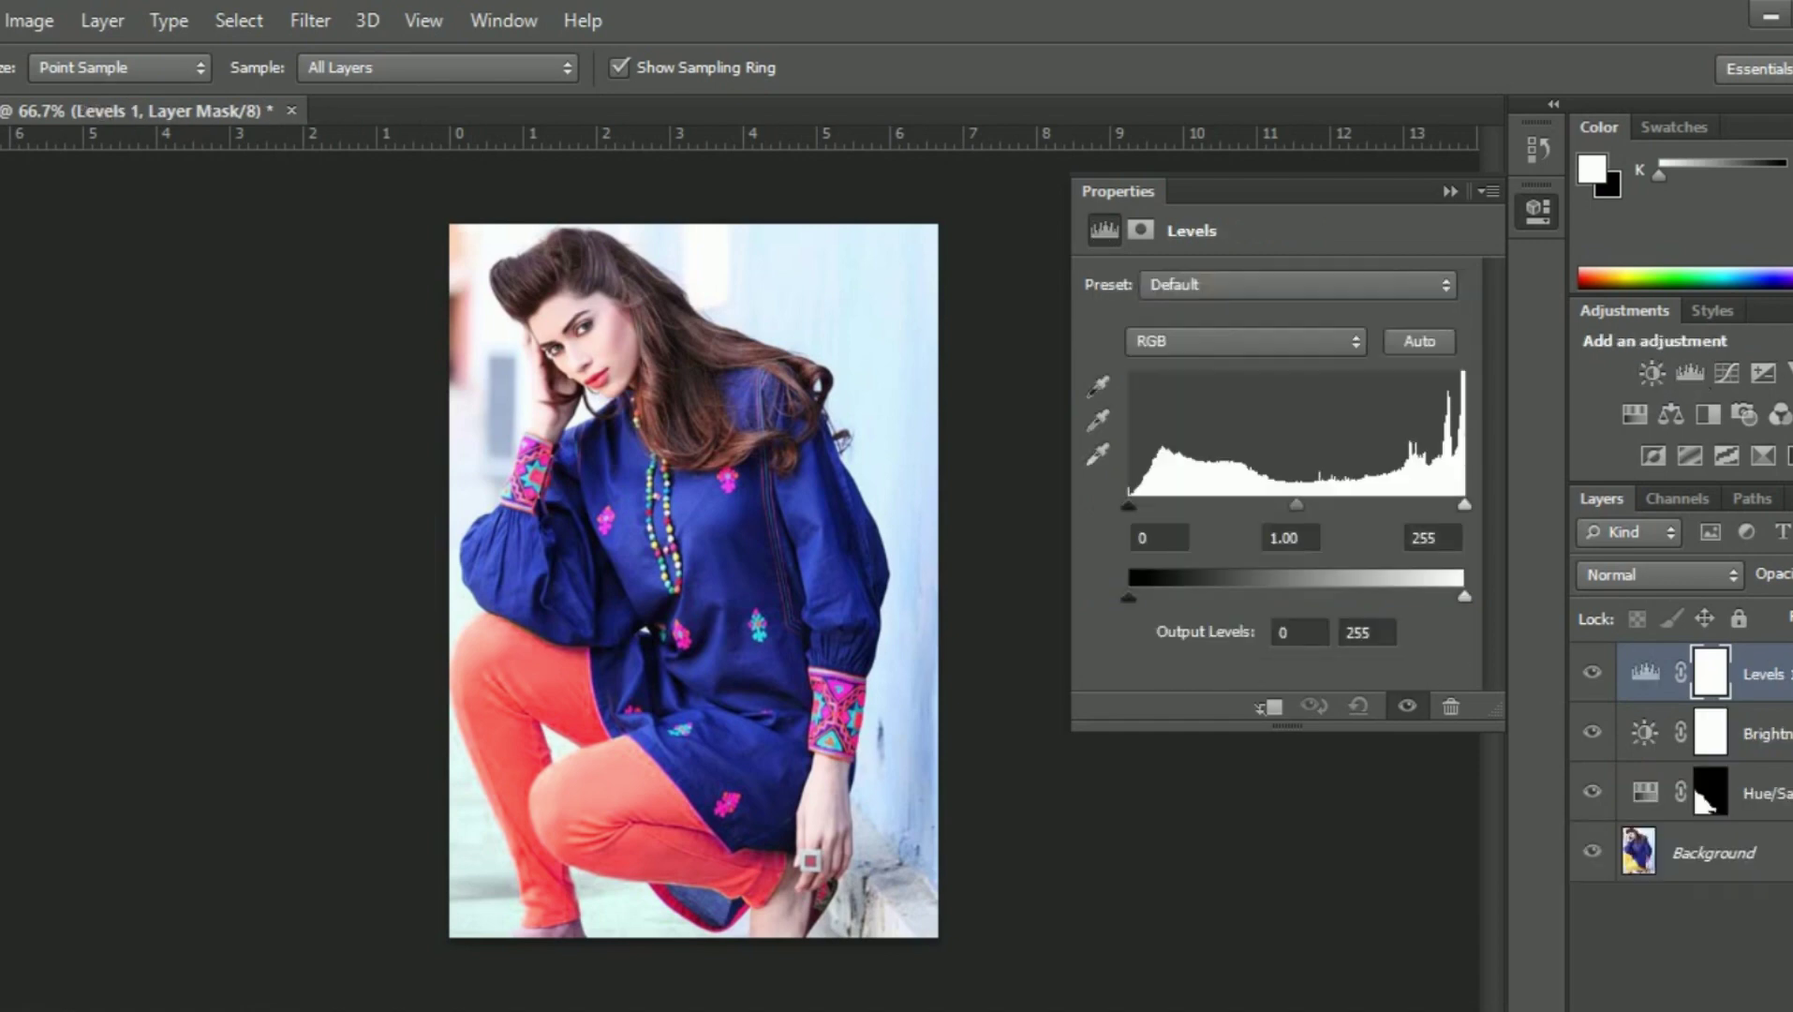
pyautogui.moveTo(1659, 174); pyautogui.dragTo(1692, 237)
pyautogui.click(1450, 191)
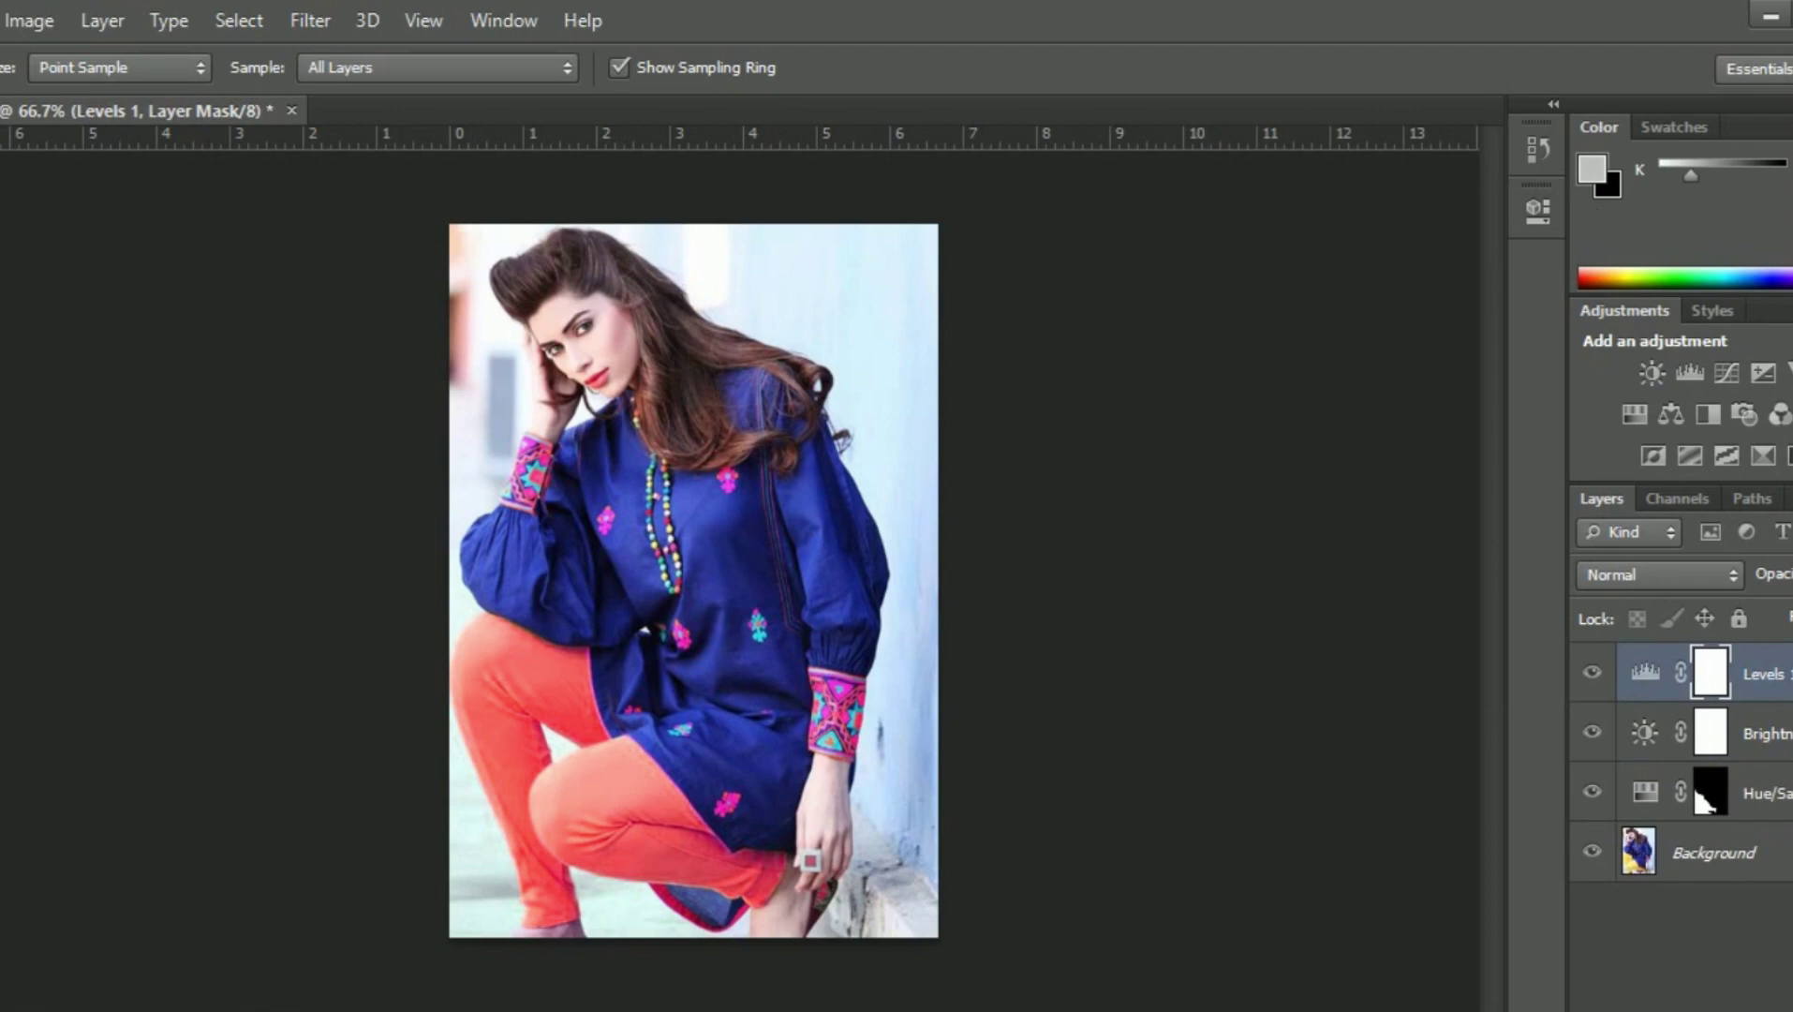
# - Toggle the Swatches and Color tabs, collapse side panels to icons and back, then close the Color panel
pyautogui.click(1652, 126)
pyautogui.click(1619, 126)
pyautogui.click(1661, 130)
pyautogui.rightClick(1616, 123)
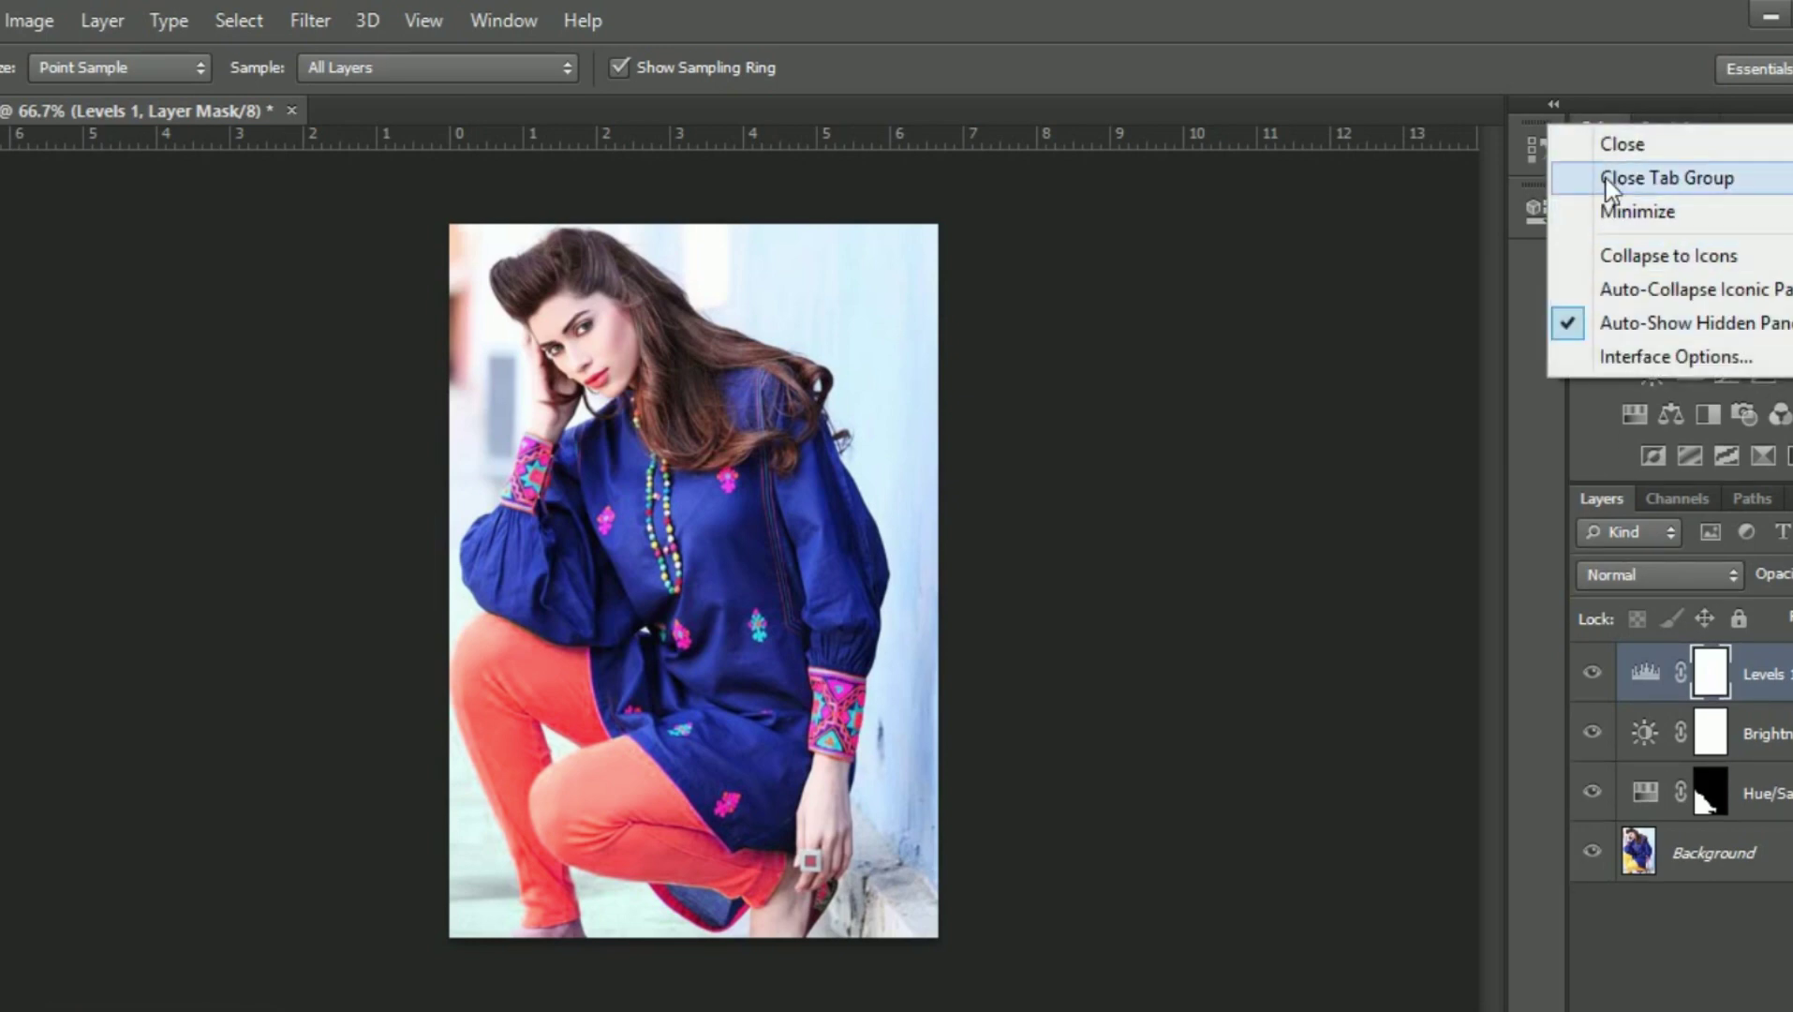
pyautogui.click(1625, 257)
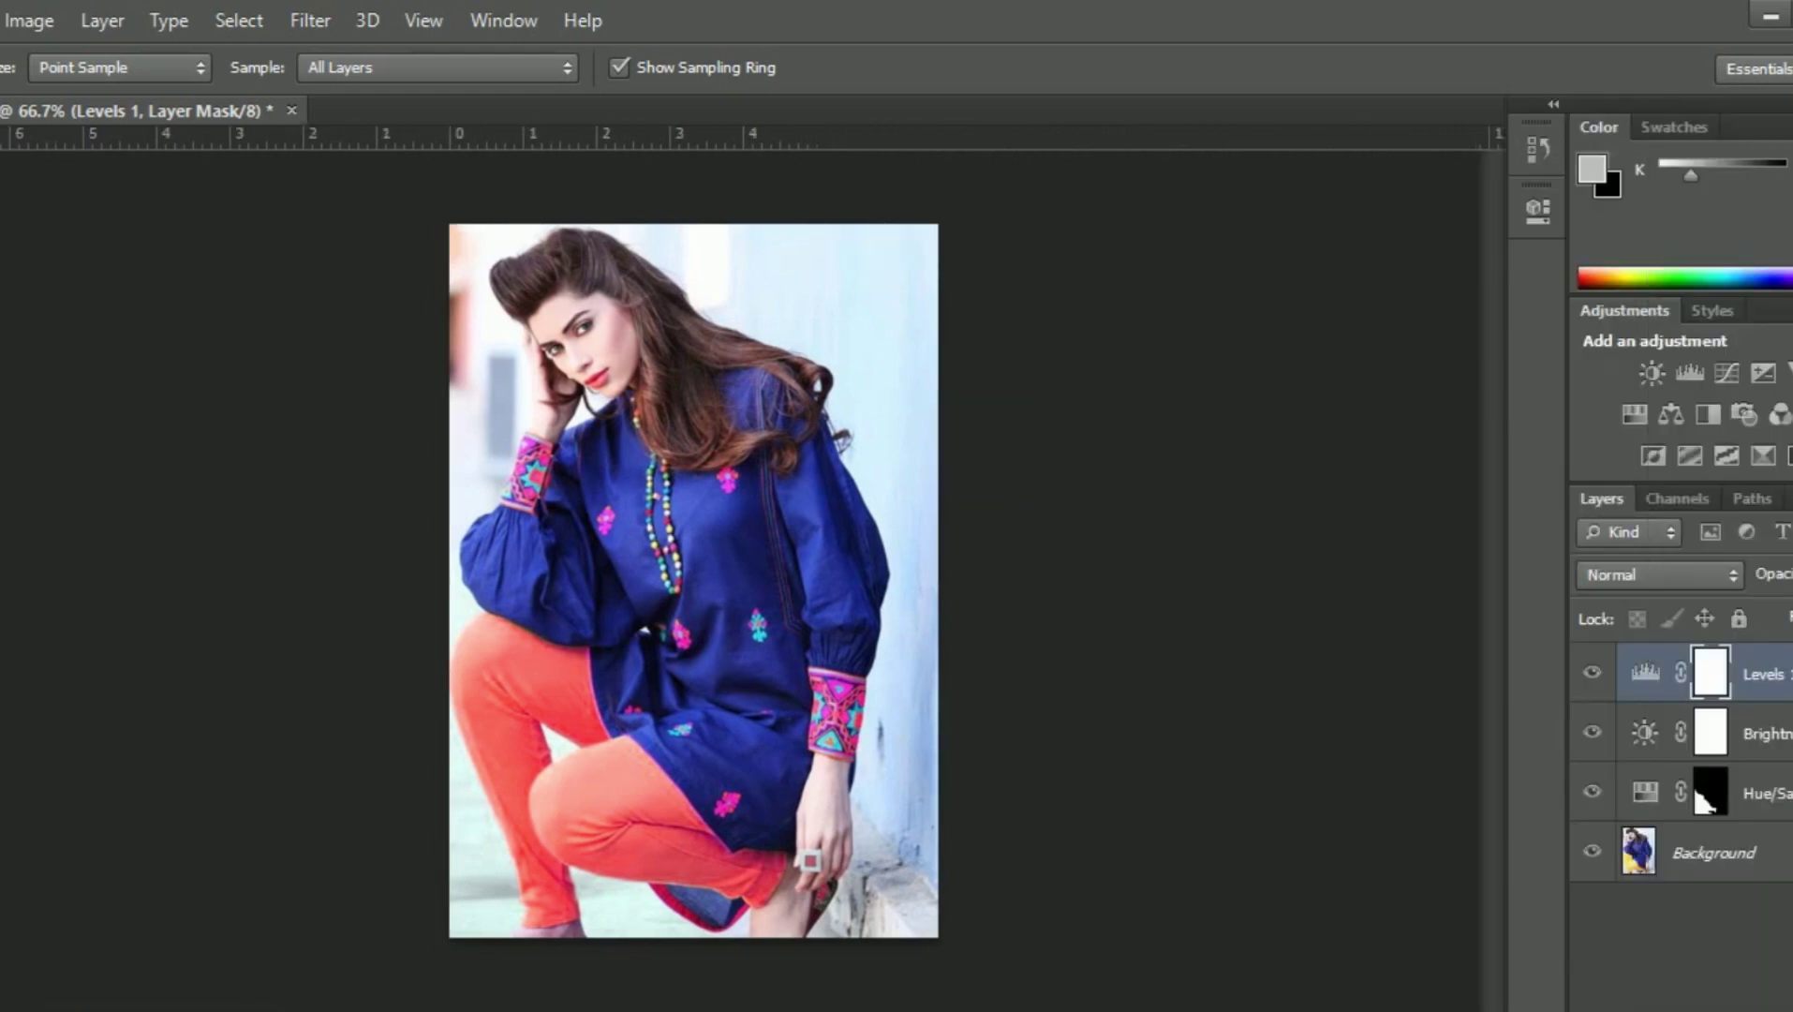
pyautogui.click(1723, 104)
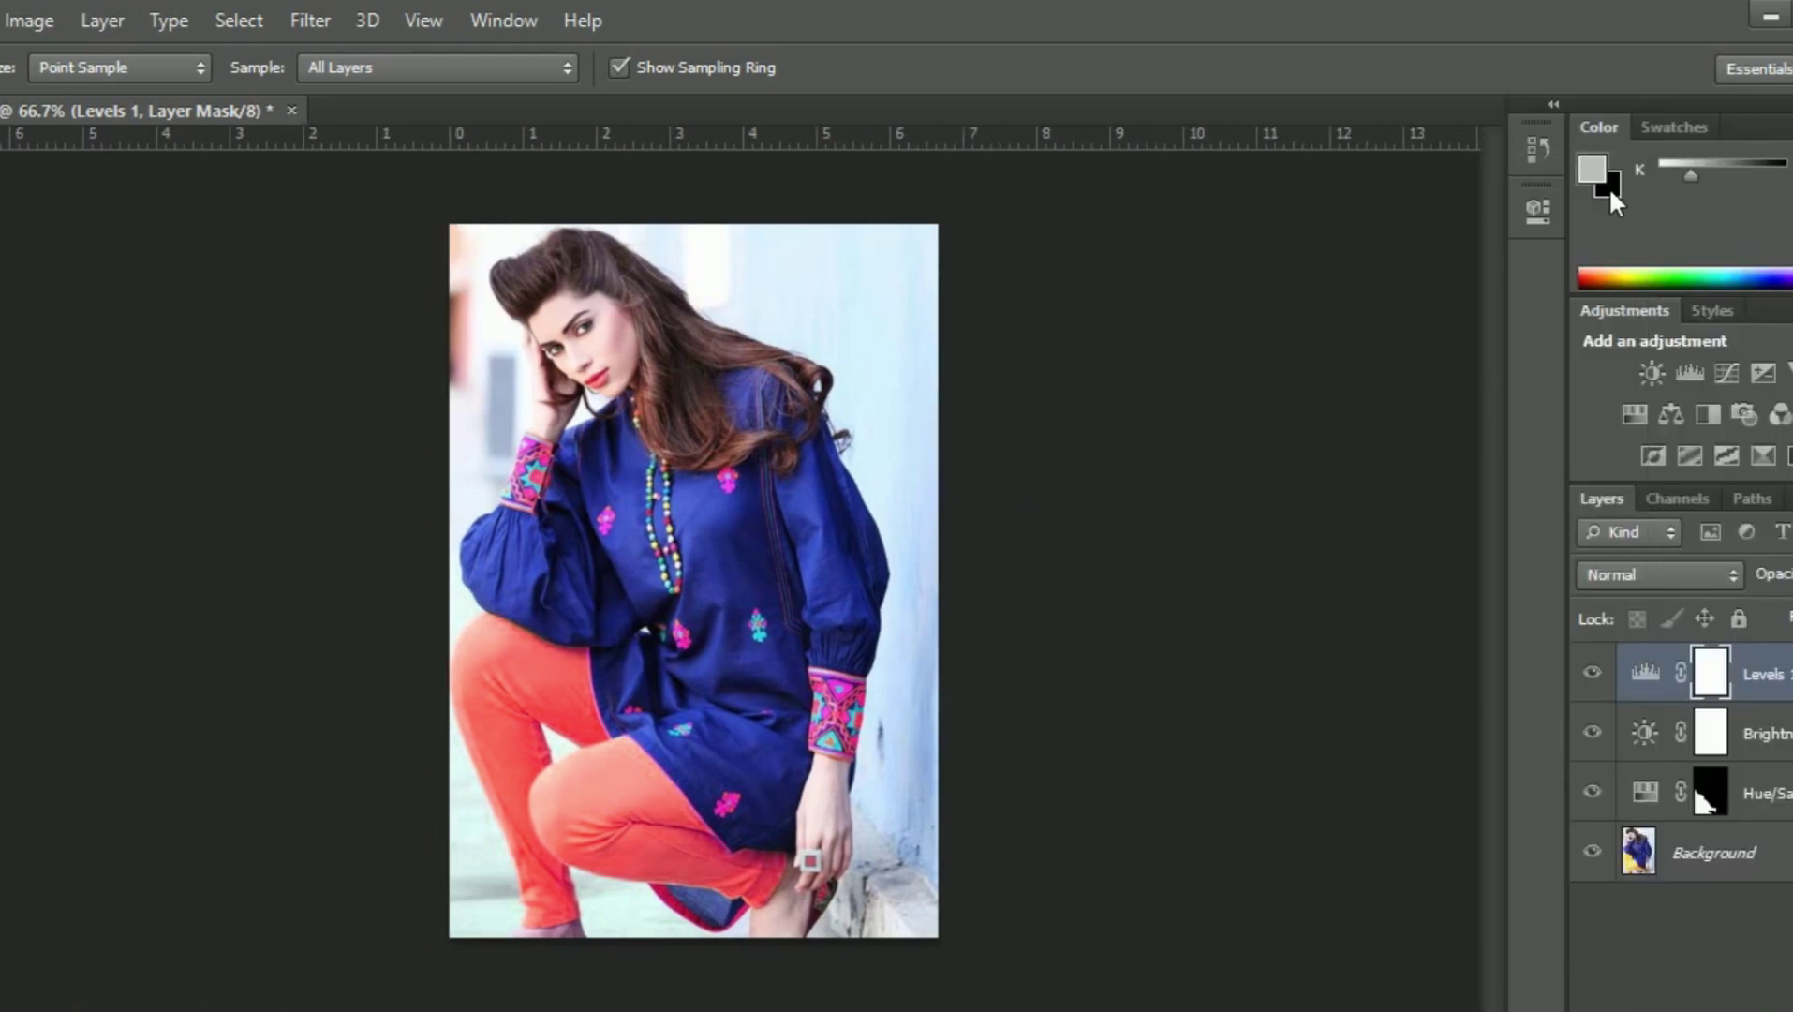
pyautogui.rightClick(1609, 133)
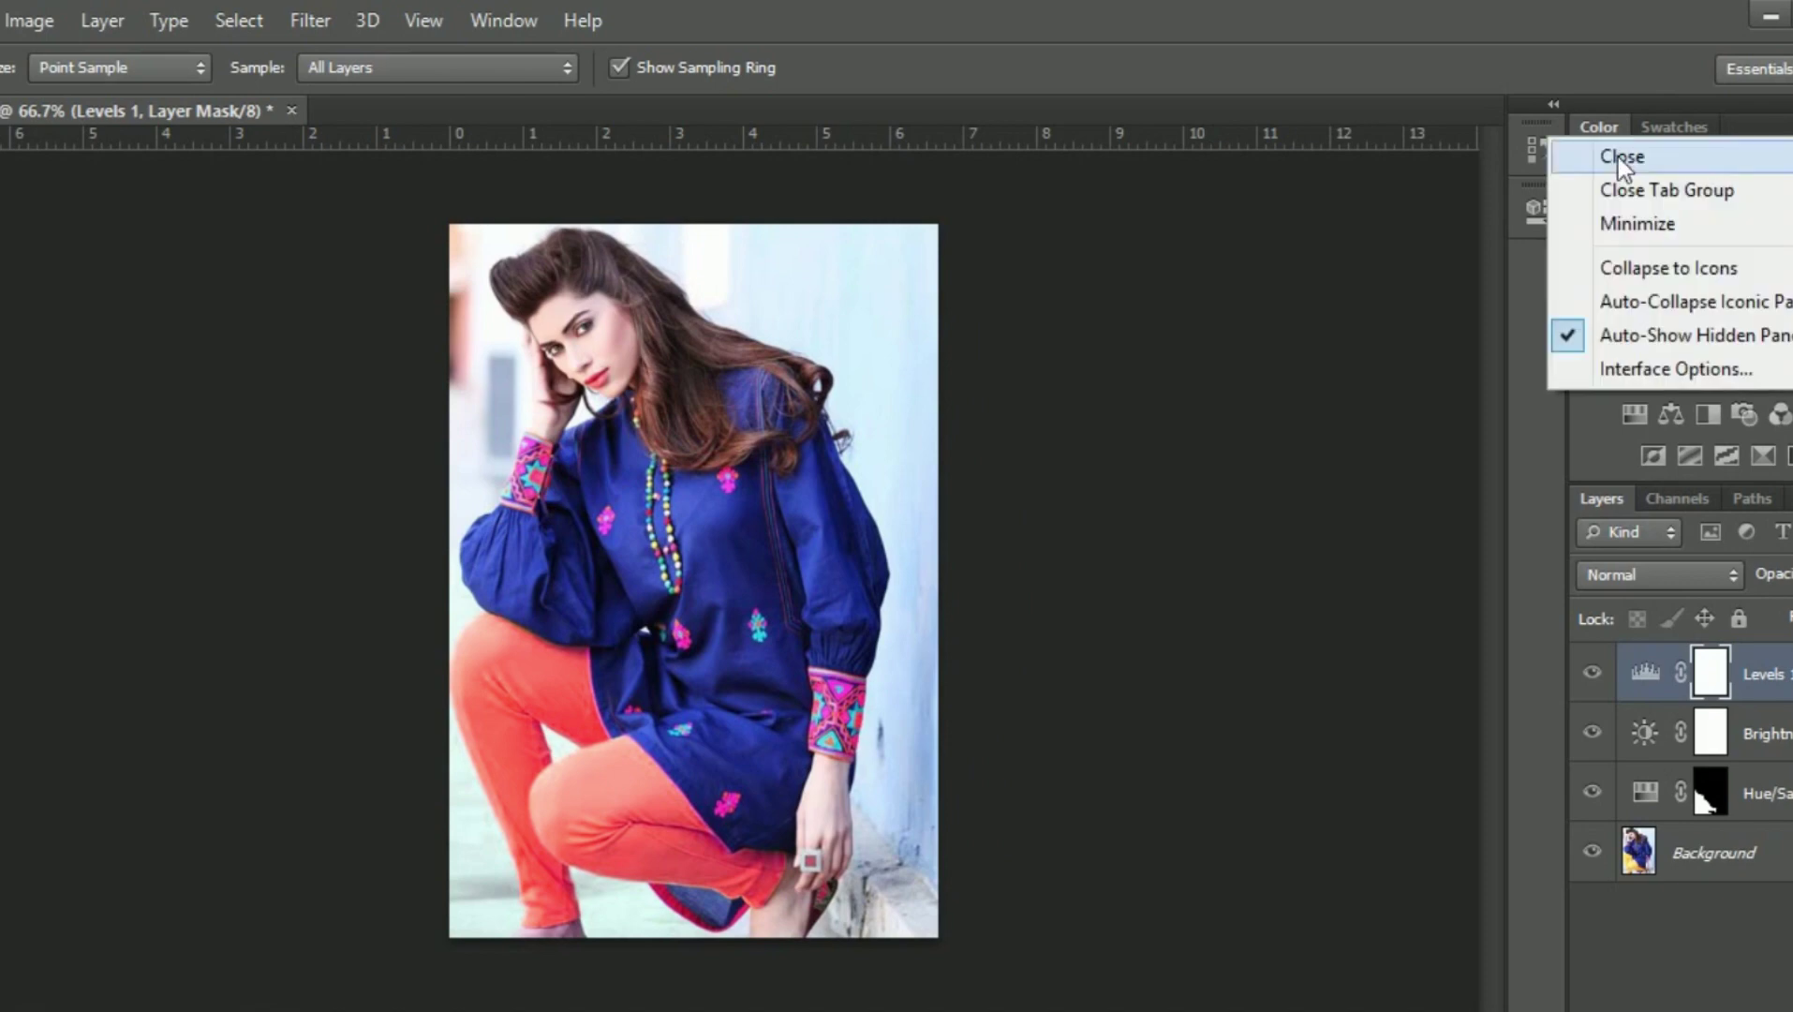
pyautogui.click(1618, 157)
# - Reopen the Color panel, adjust the foreground grey level, and sample several colours from the portrait
pyautogui.click(480, 19)
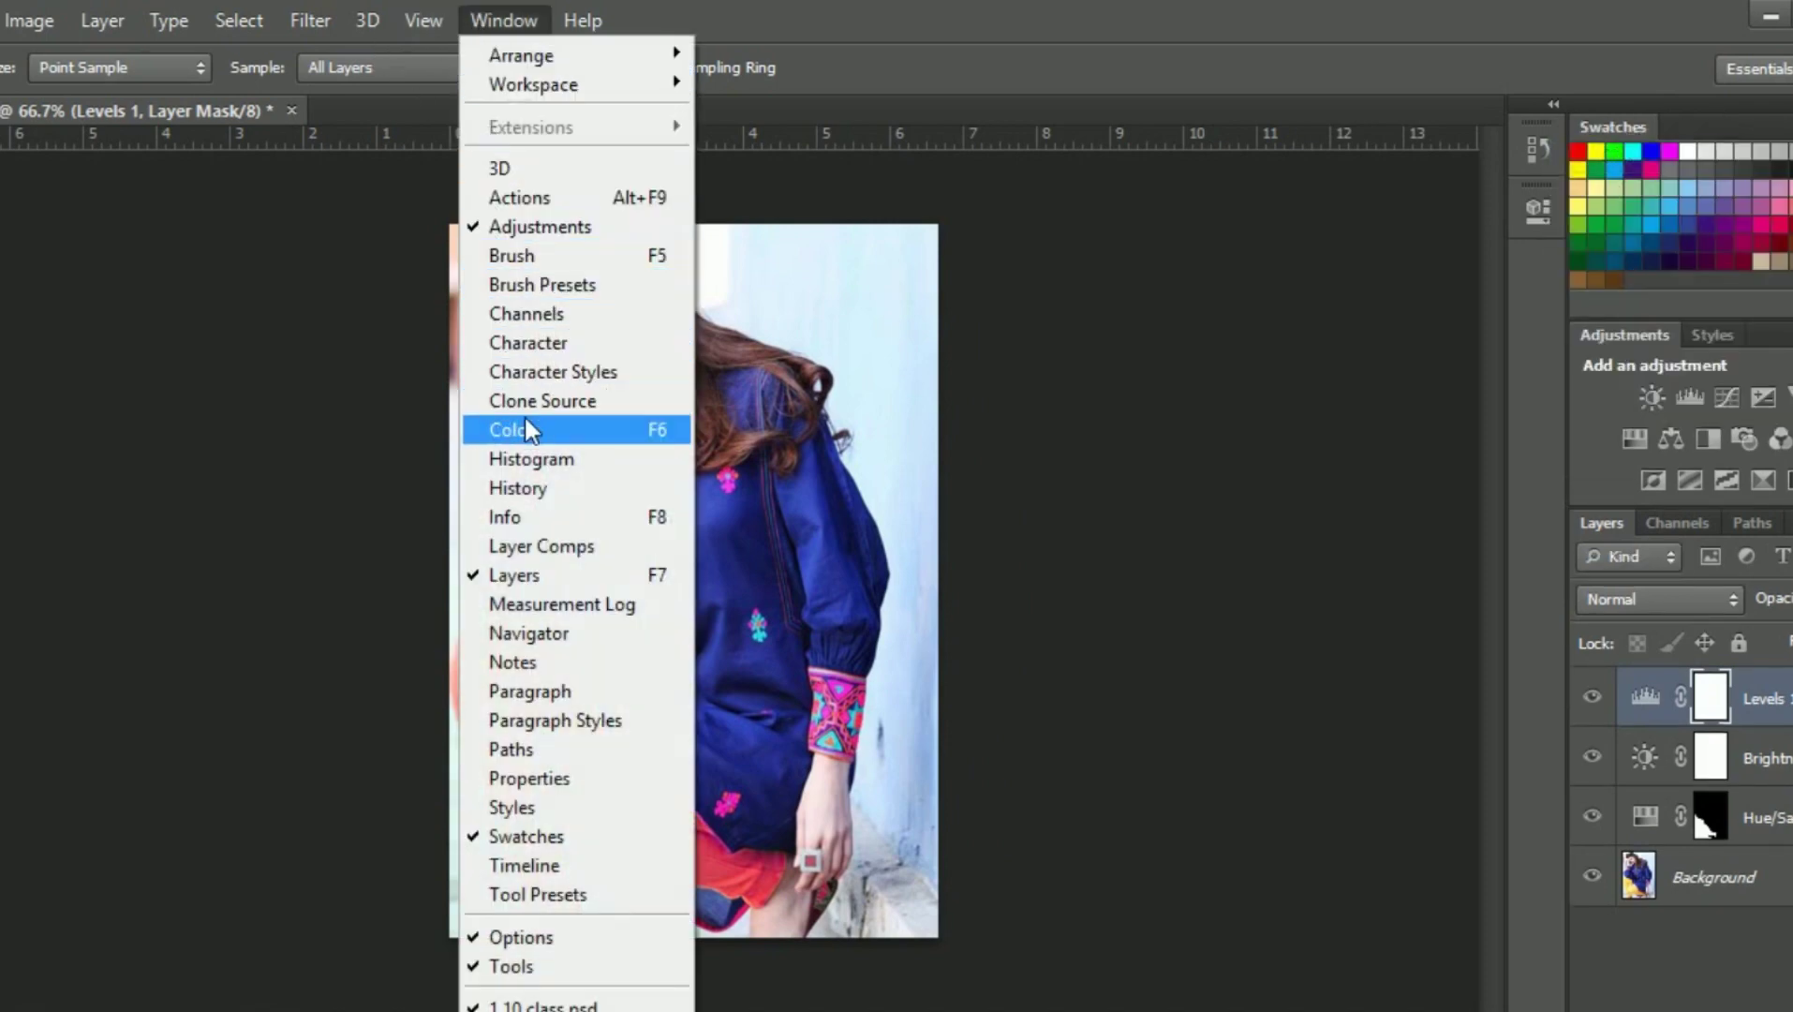
pyautogui.click(526, 426)
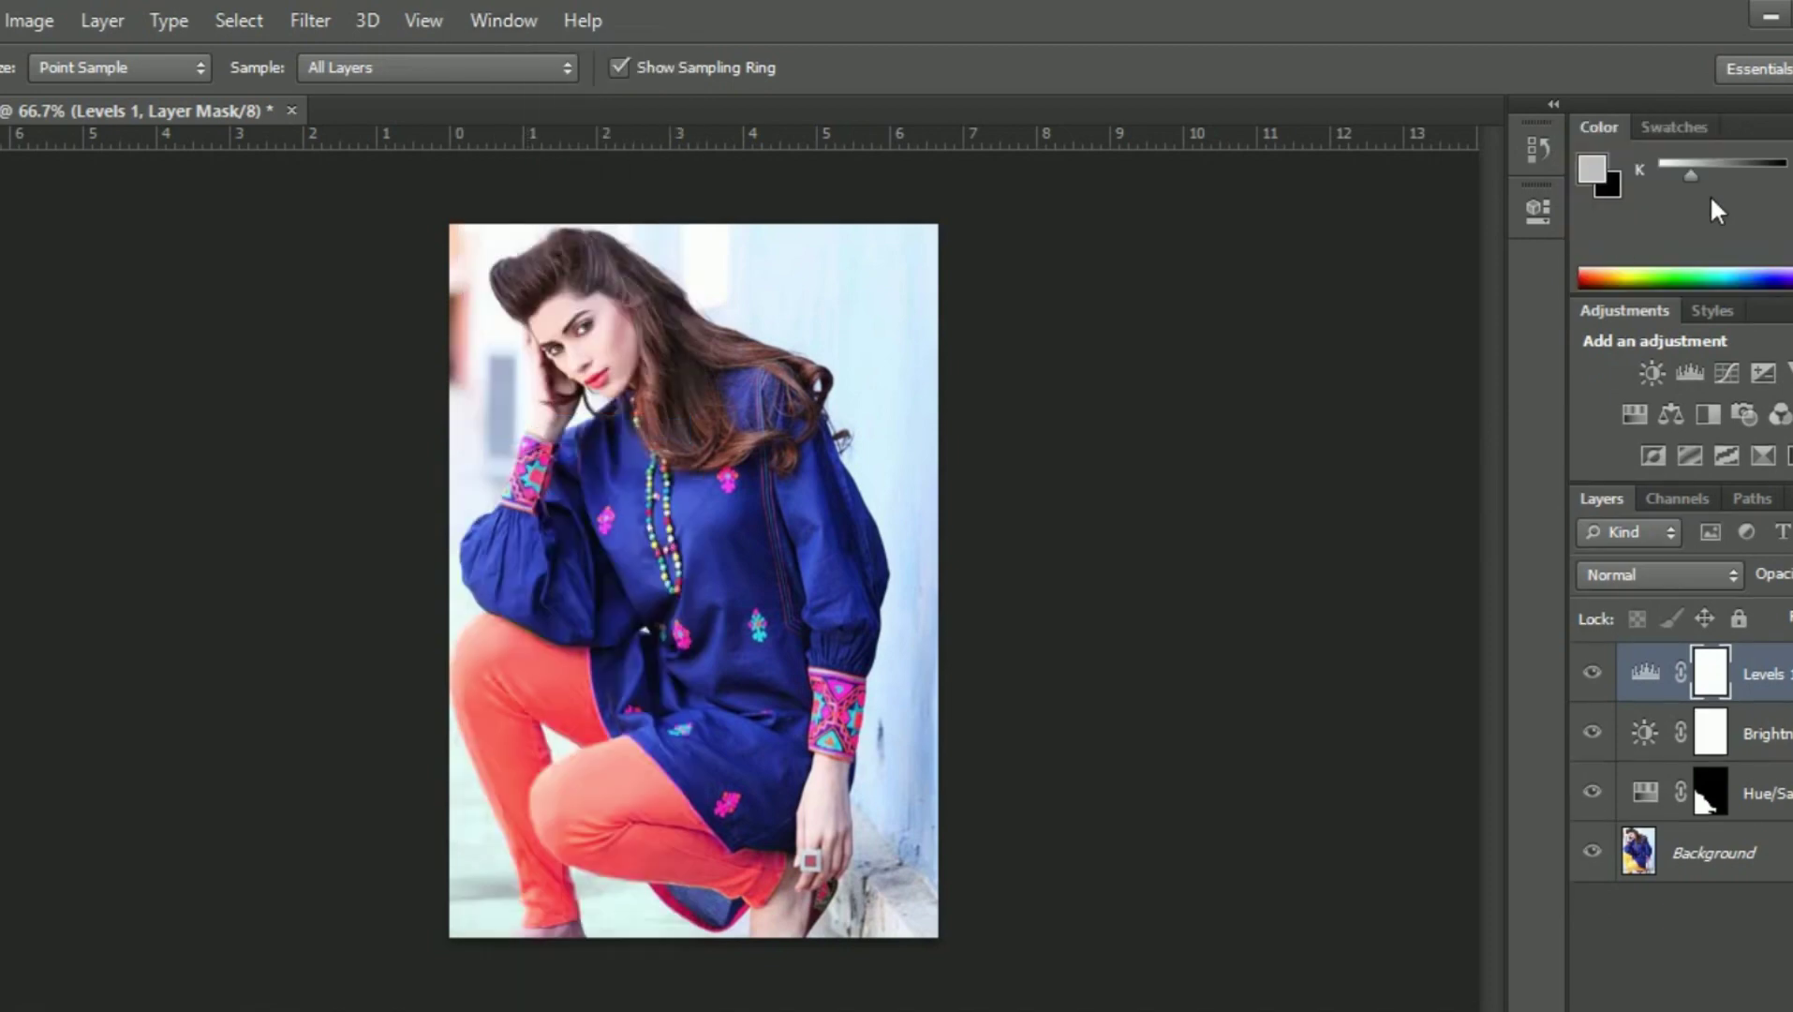
pyautogui.moveTo(1694, 177)
pyautogui.mouseDown()
pyautogui.moveTo(1672, 179)
pyautogui.moveTo(1731, 174)
pyautogui.moveTo(750, 427)
pyautogui.mouseUp()
pyautogui.click(723, 554)
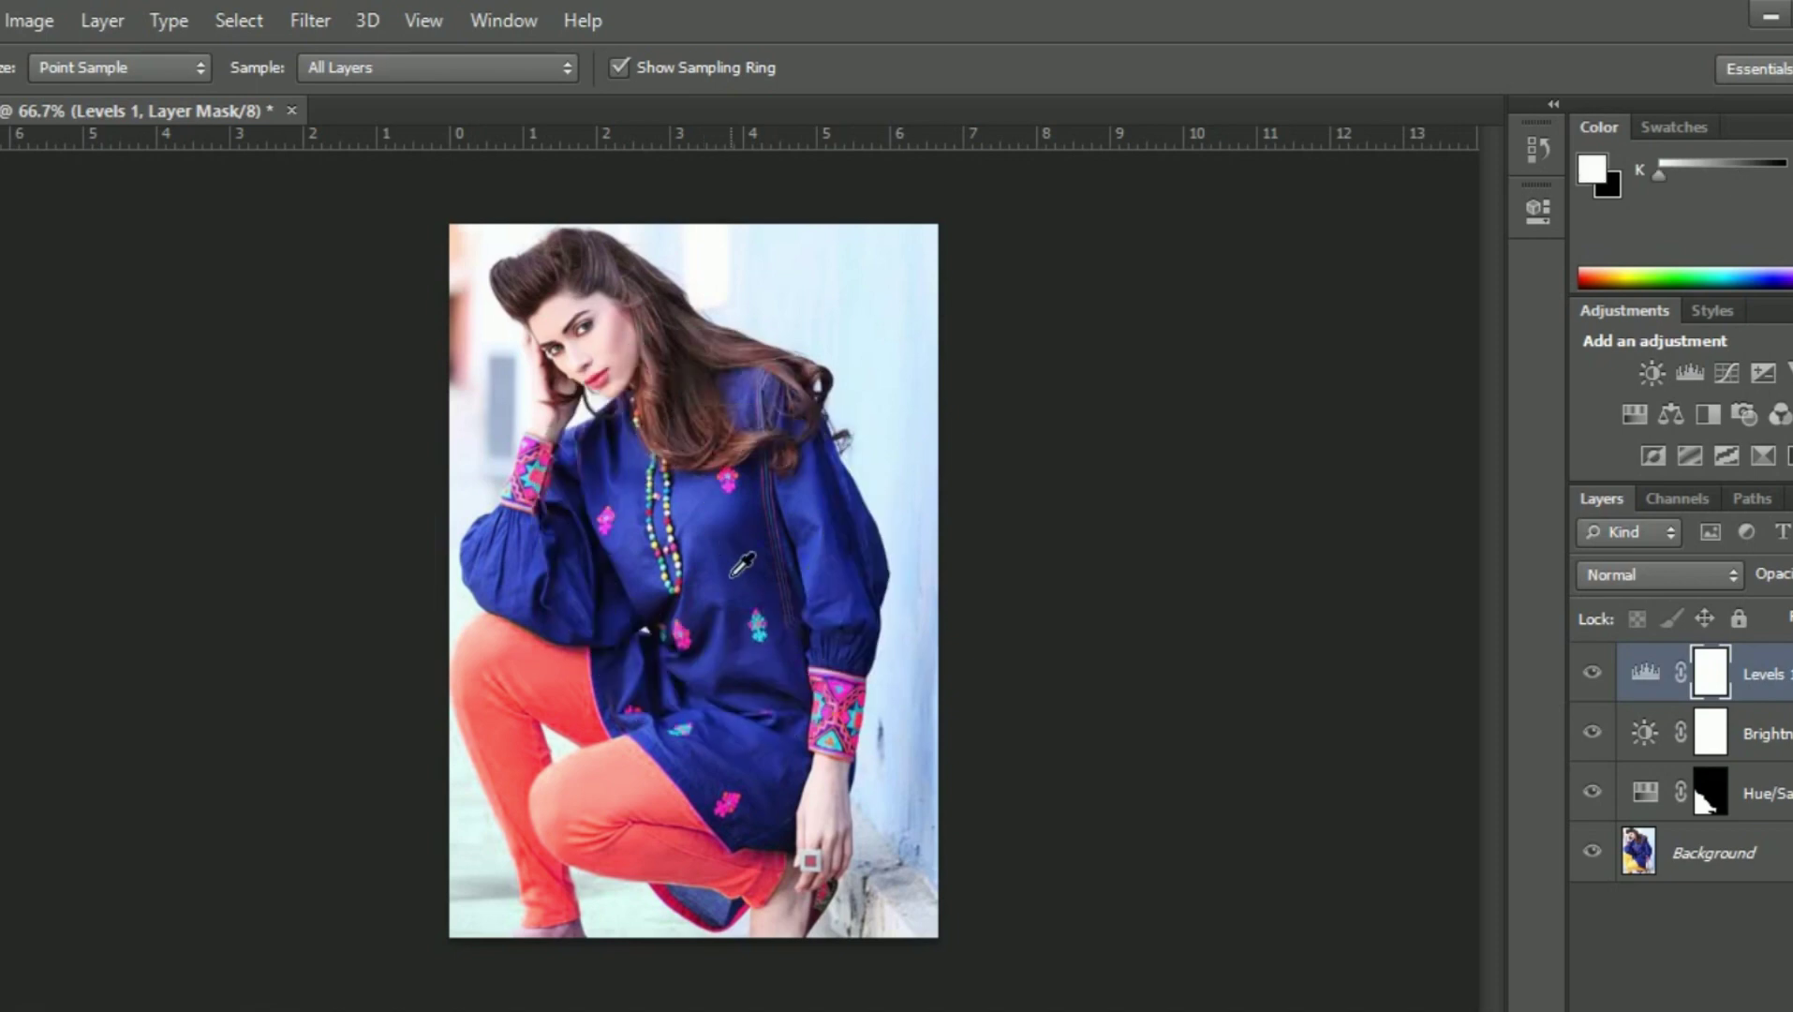
pyautogui.click(697, 523)
pyautogui.click(735, 569)
# - Keep the grayscale slider, sample a light background colour, and copy the colour's hex code
pyautogui.click(1783, 125)
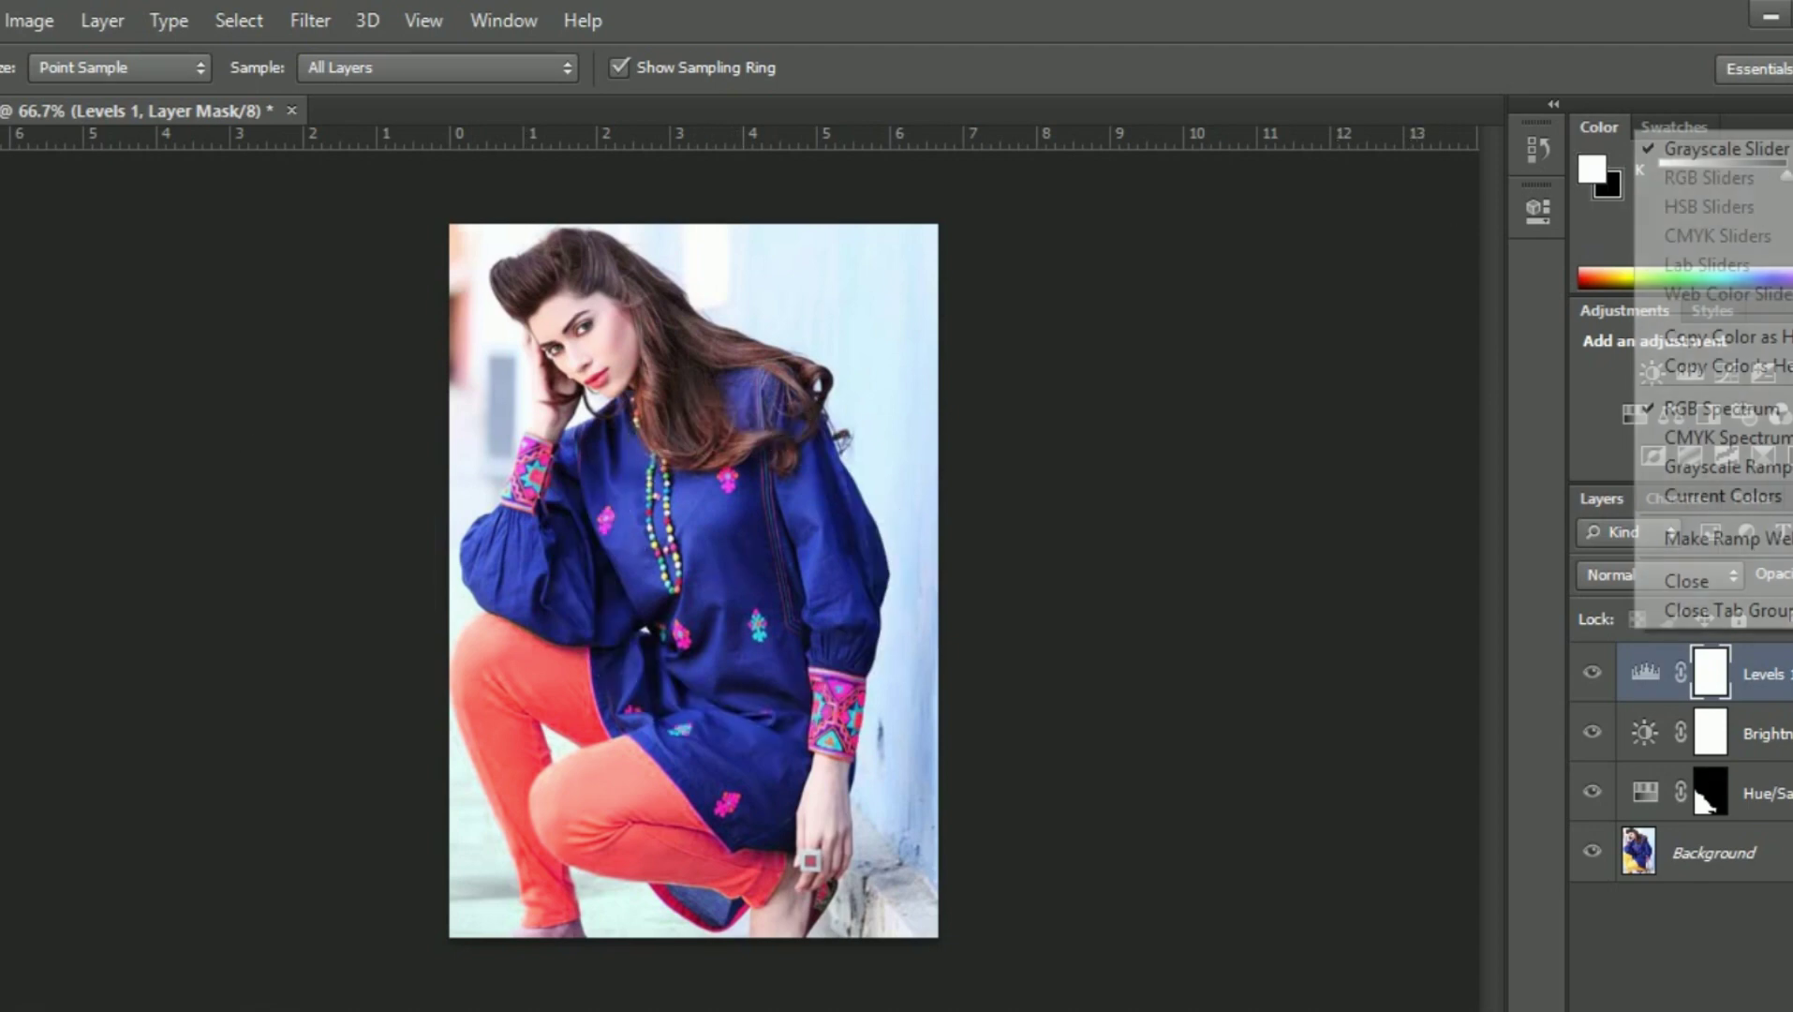
pyautogui.click(1777, 161)
pyautogui.keyDown('alt'); pyautogui.click(682, 568); pyautogui.keyUp('alt')
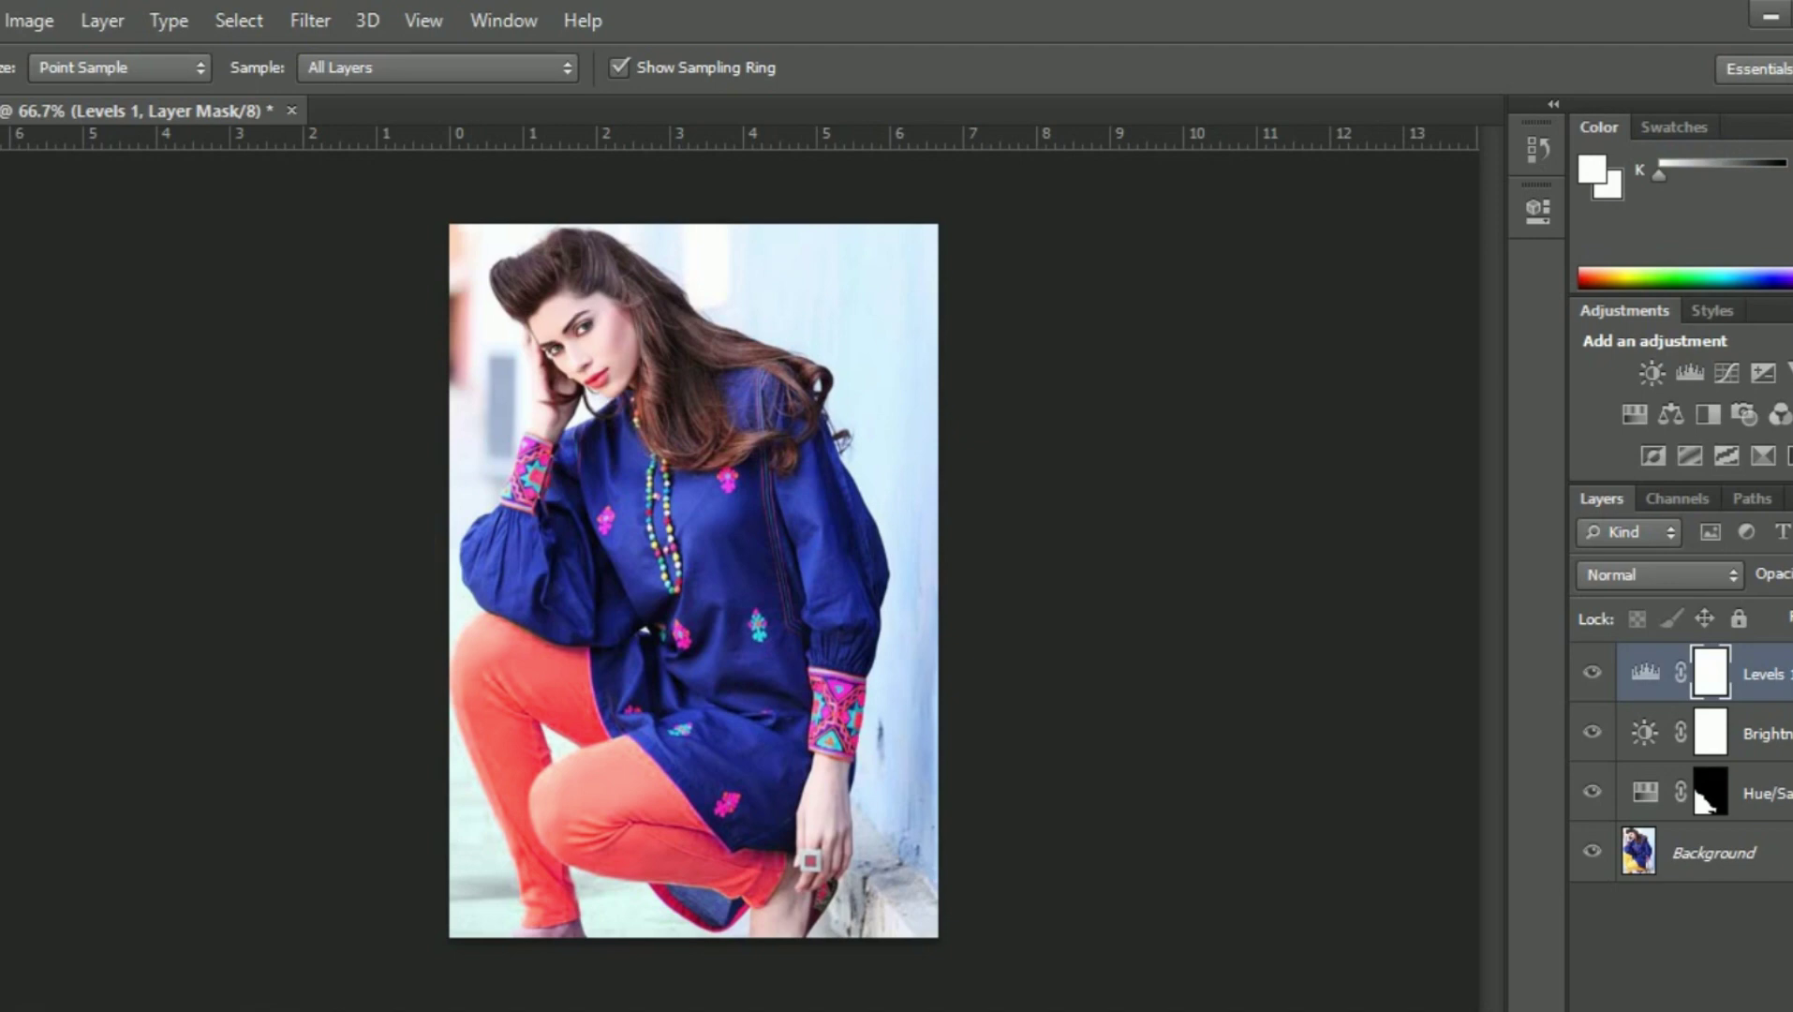
pyautogui.click(1783, 125)
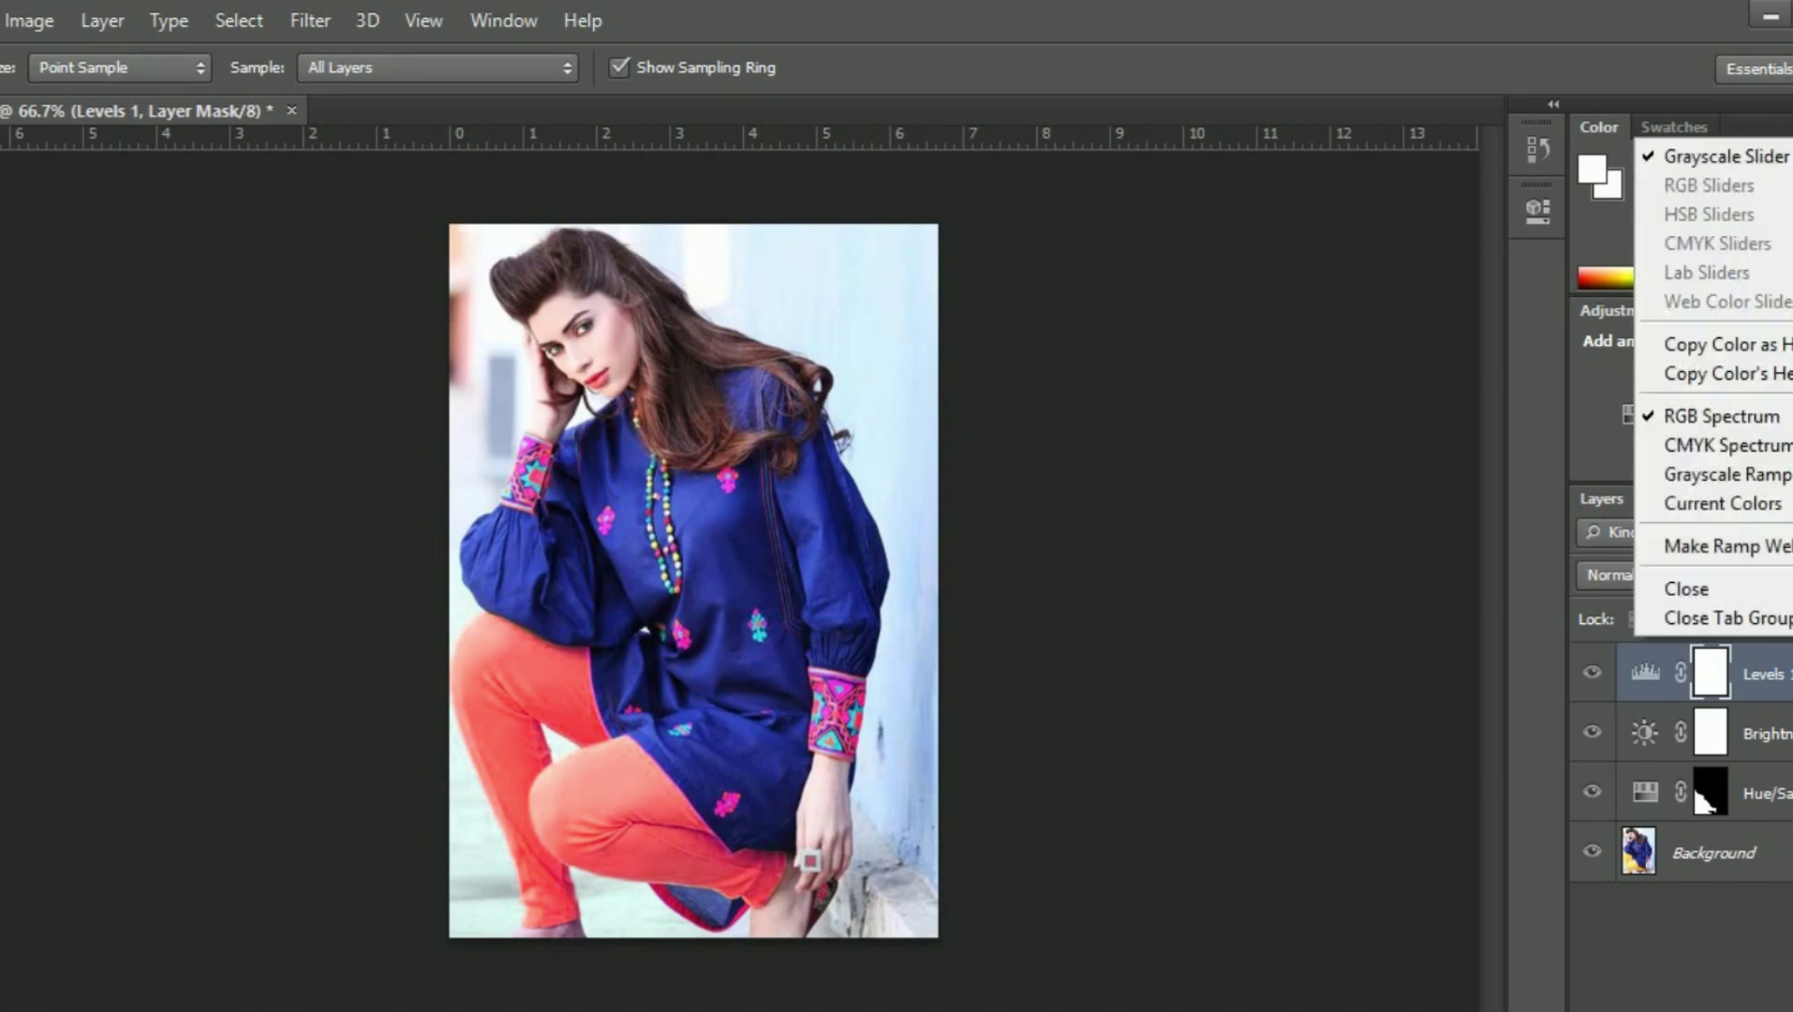
pyautogui.click(1724, 385)
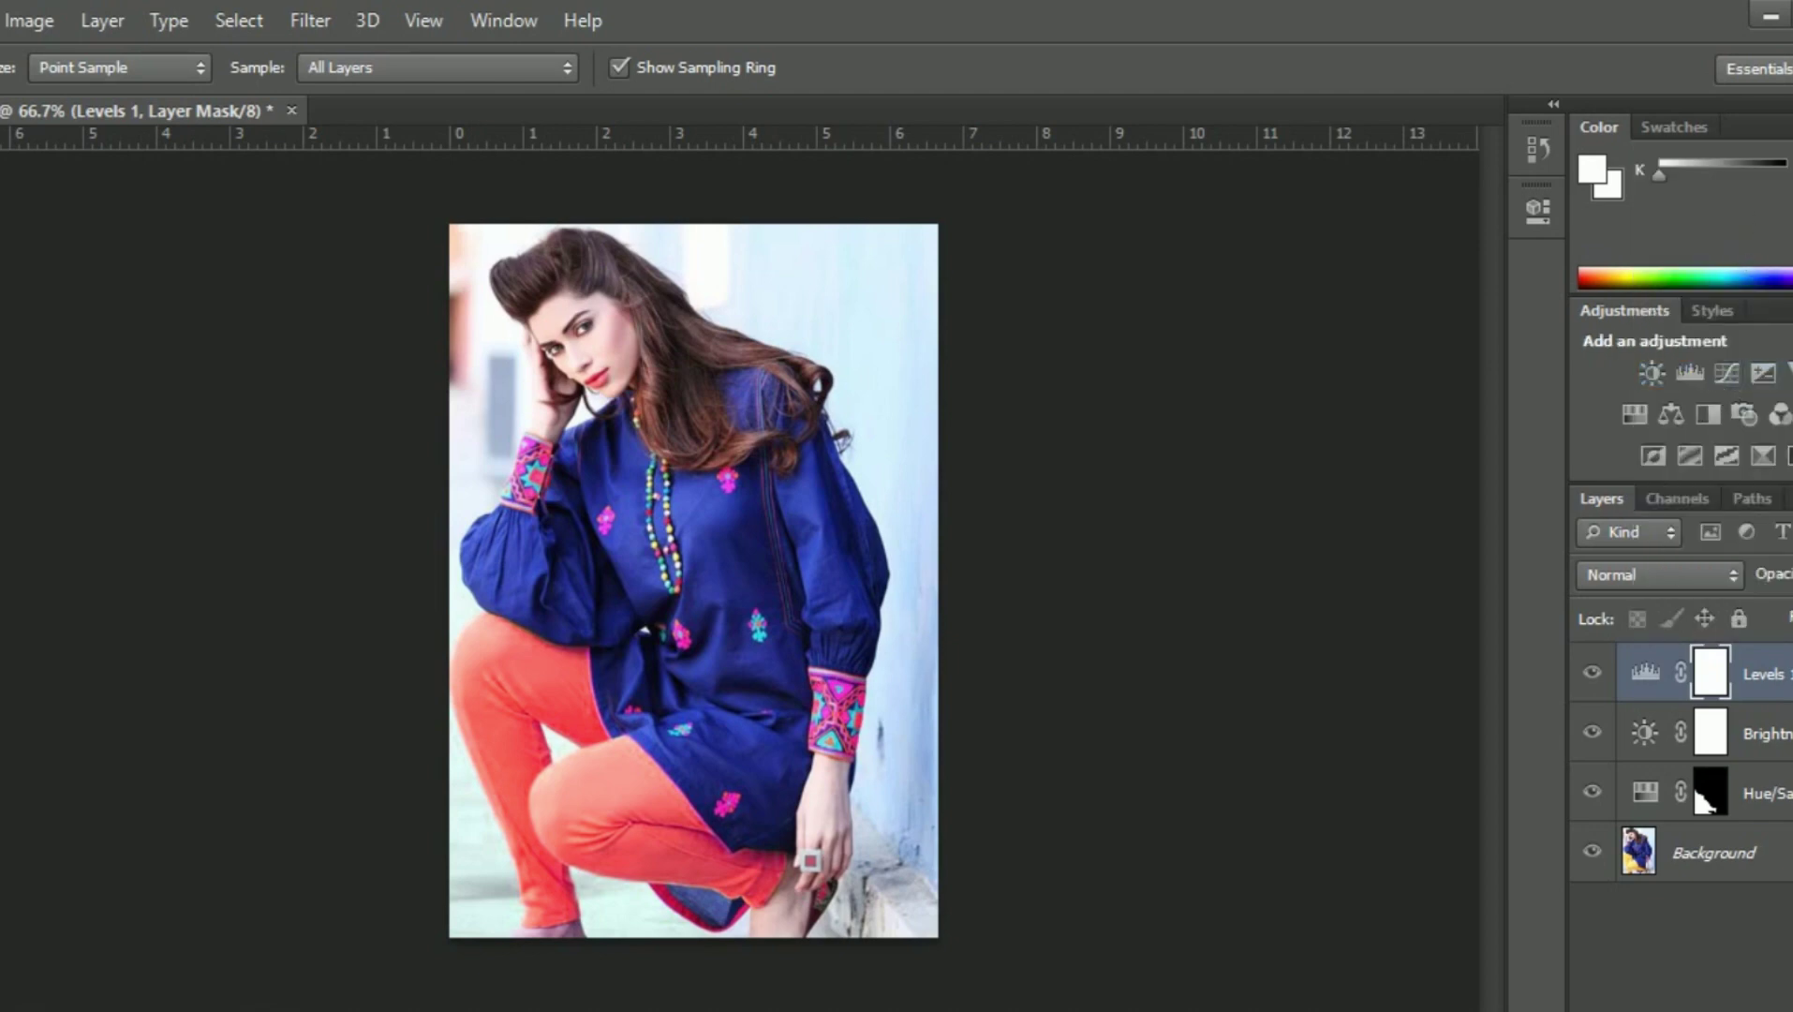
# - Set the colour ramp to CMYK Spectrum, then Current Colors with a Grayscale Slider
pyautogui.click(1784, 125)
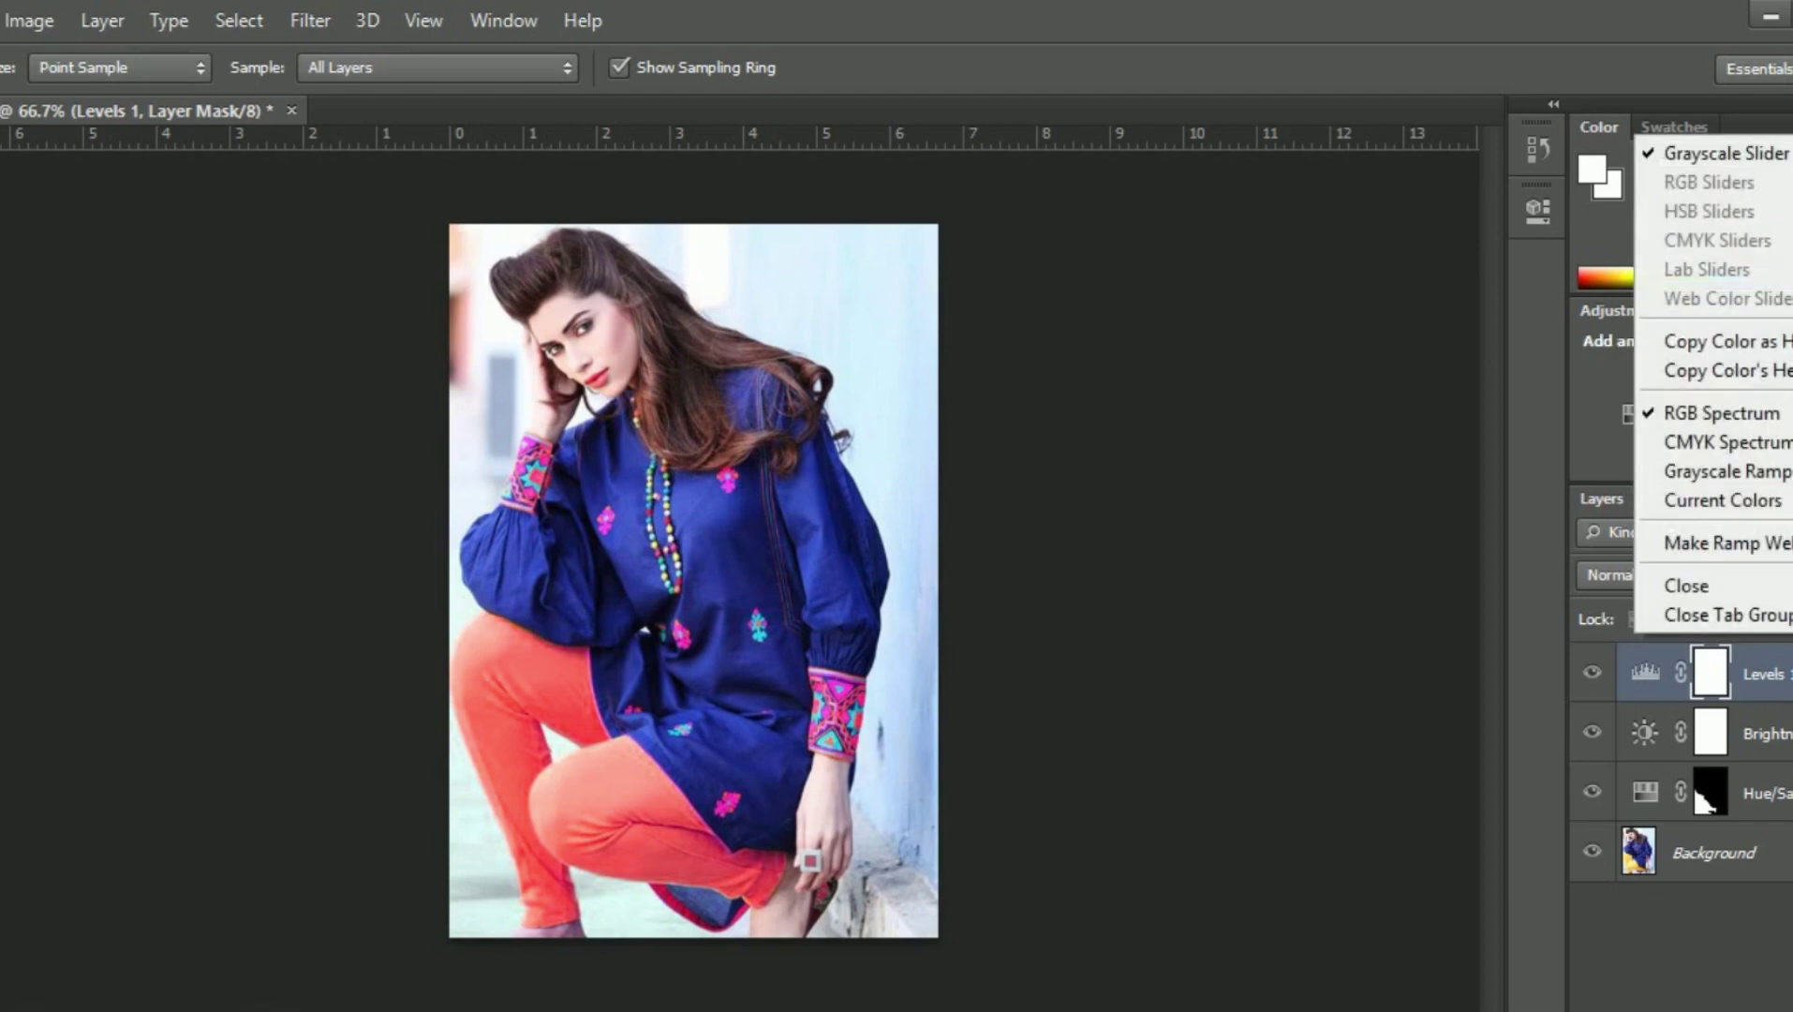
pyautogui.click(1741, 442)
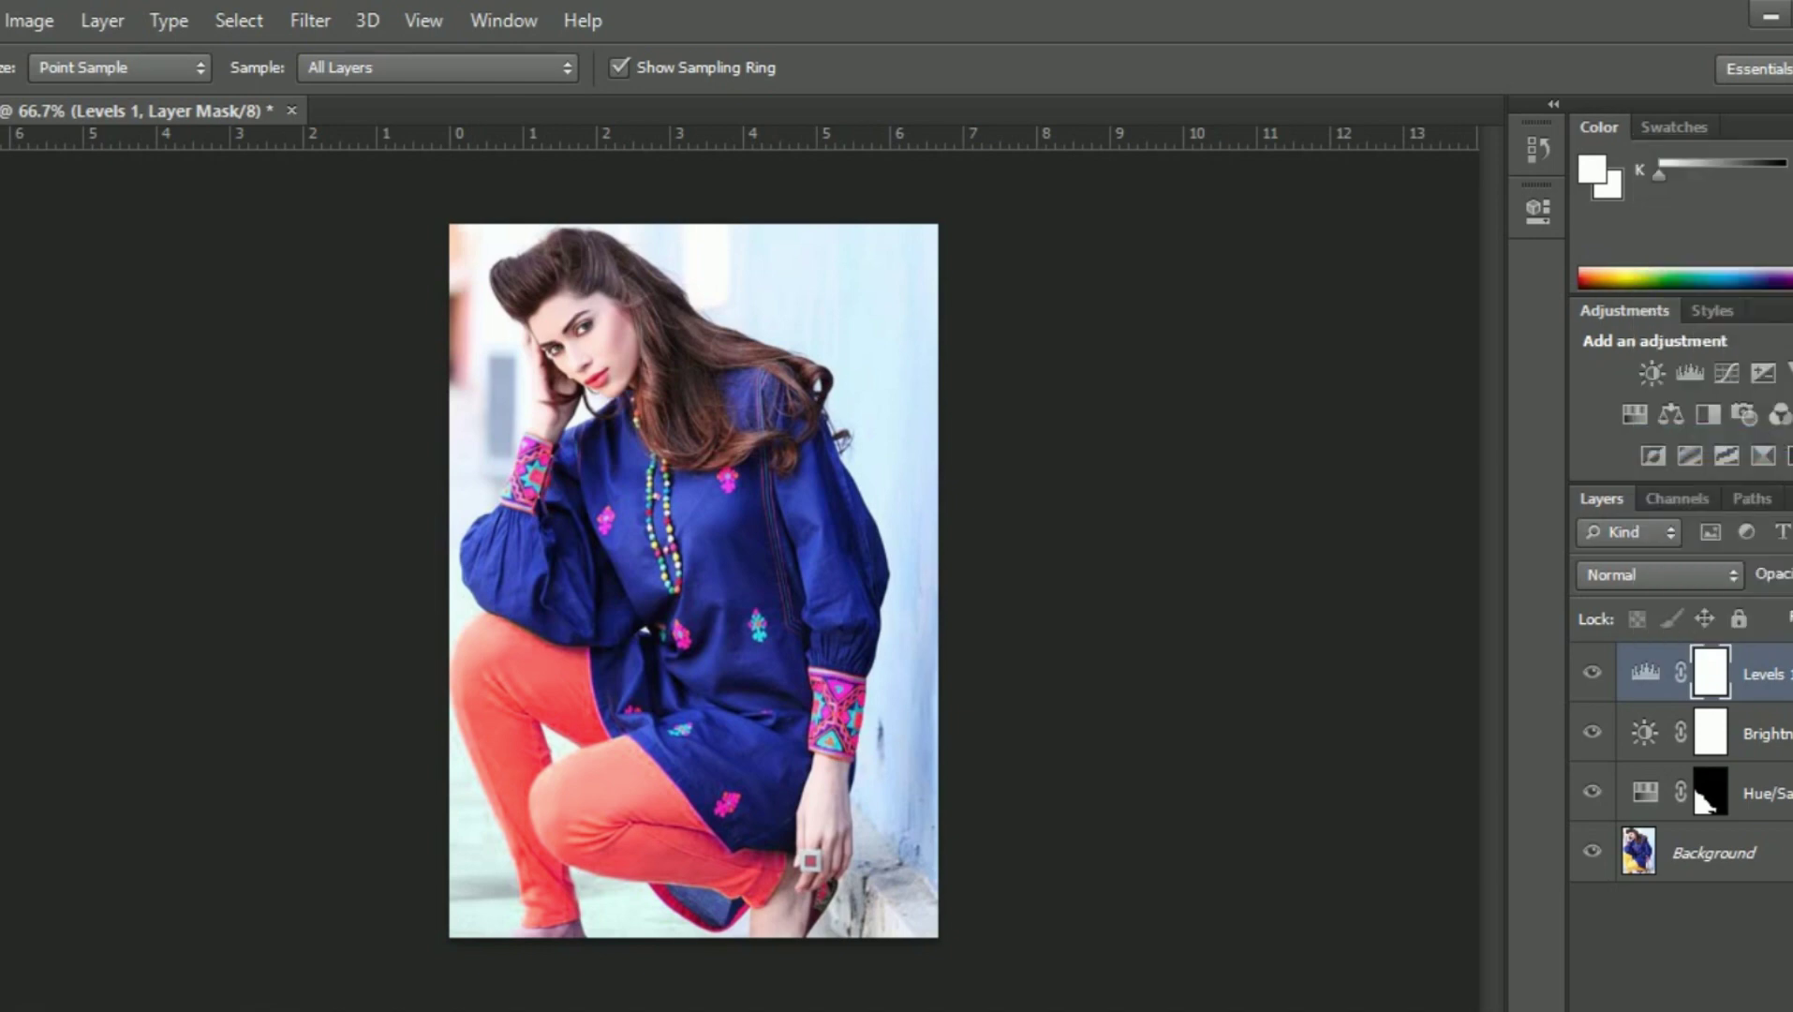
pyautogui.click(1784, 126)
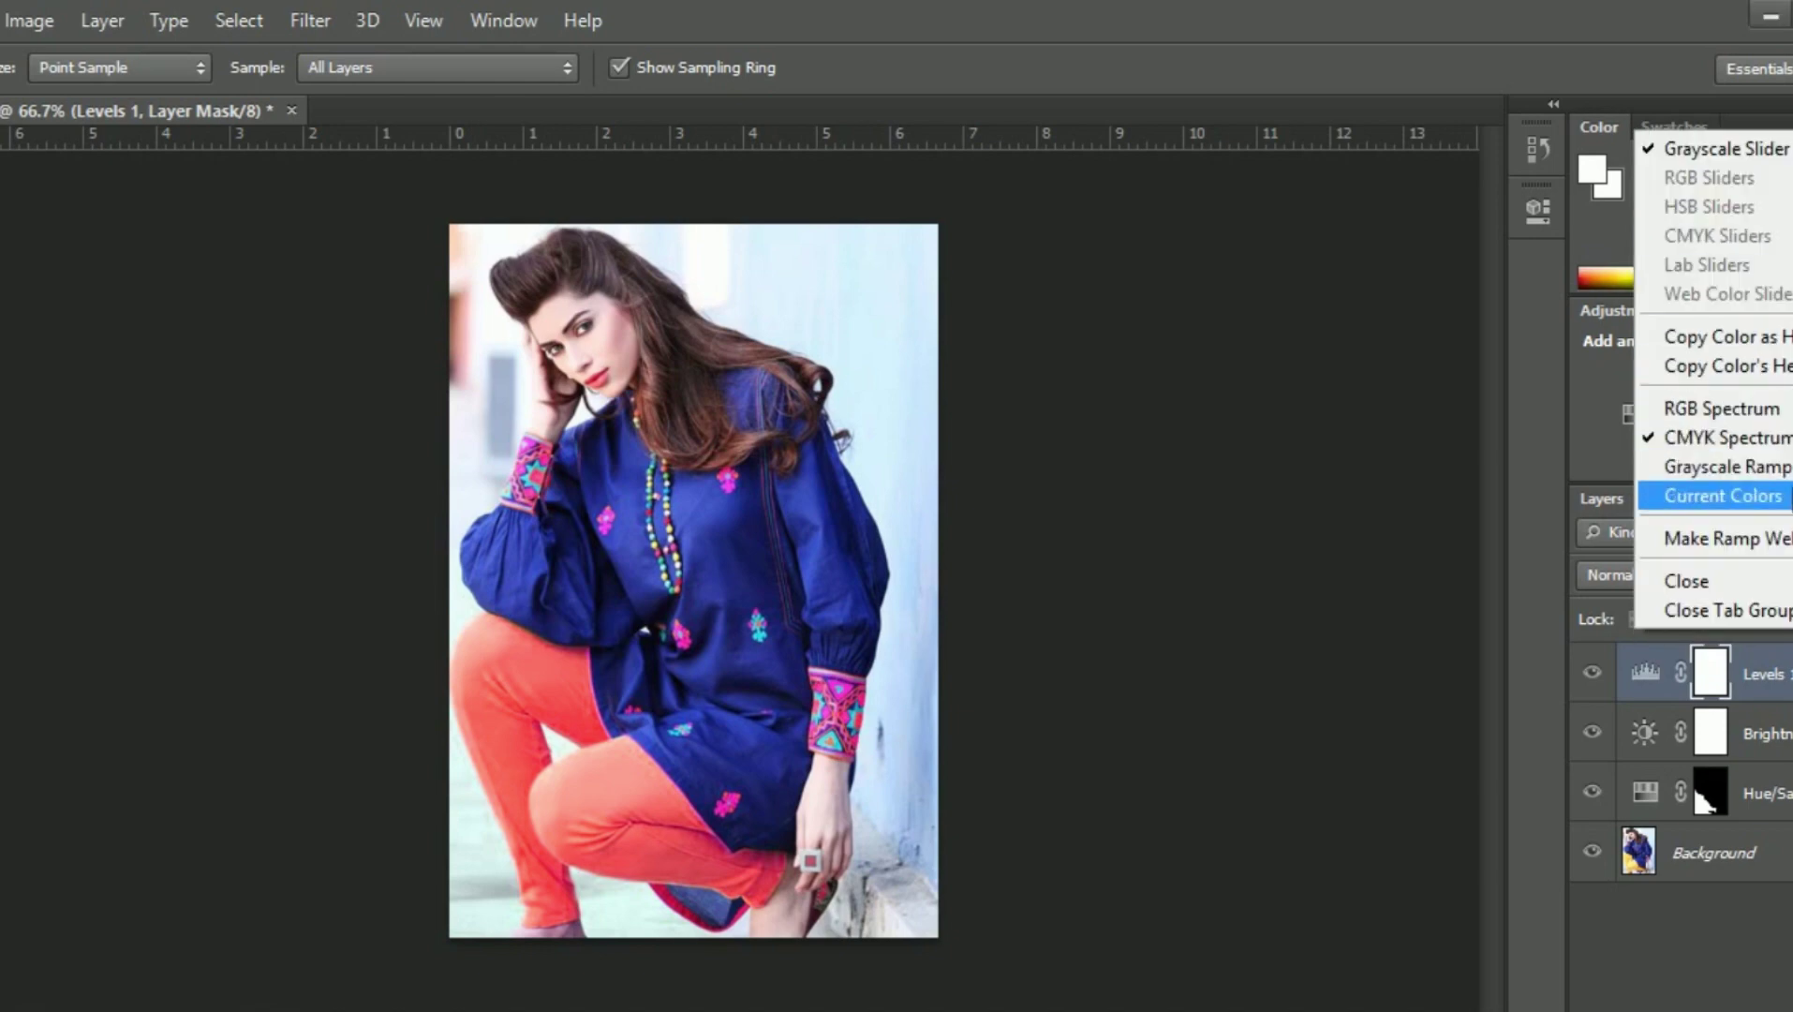
pyautogui.click(1724, 496)
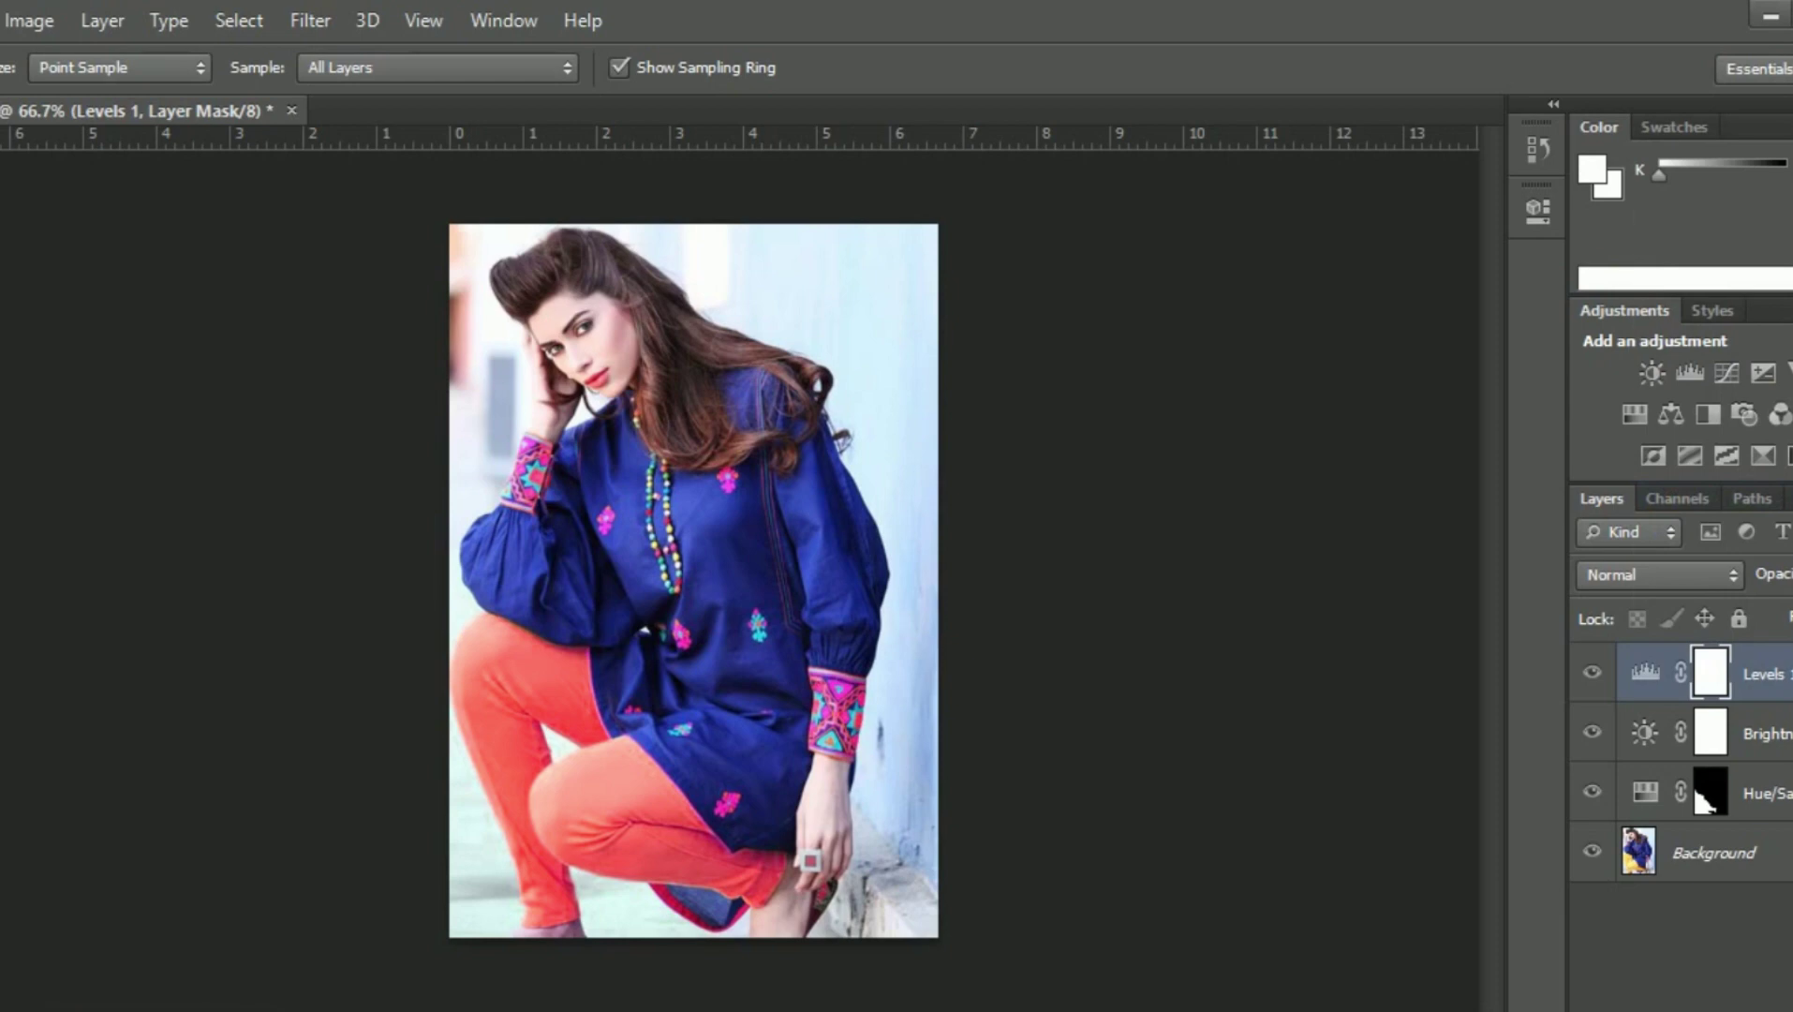
pyautogui.click(1784, 126)
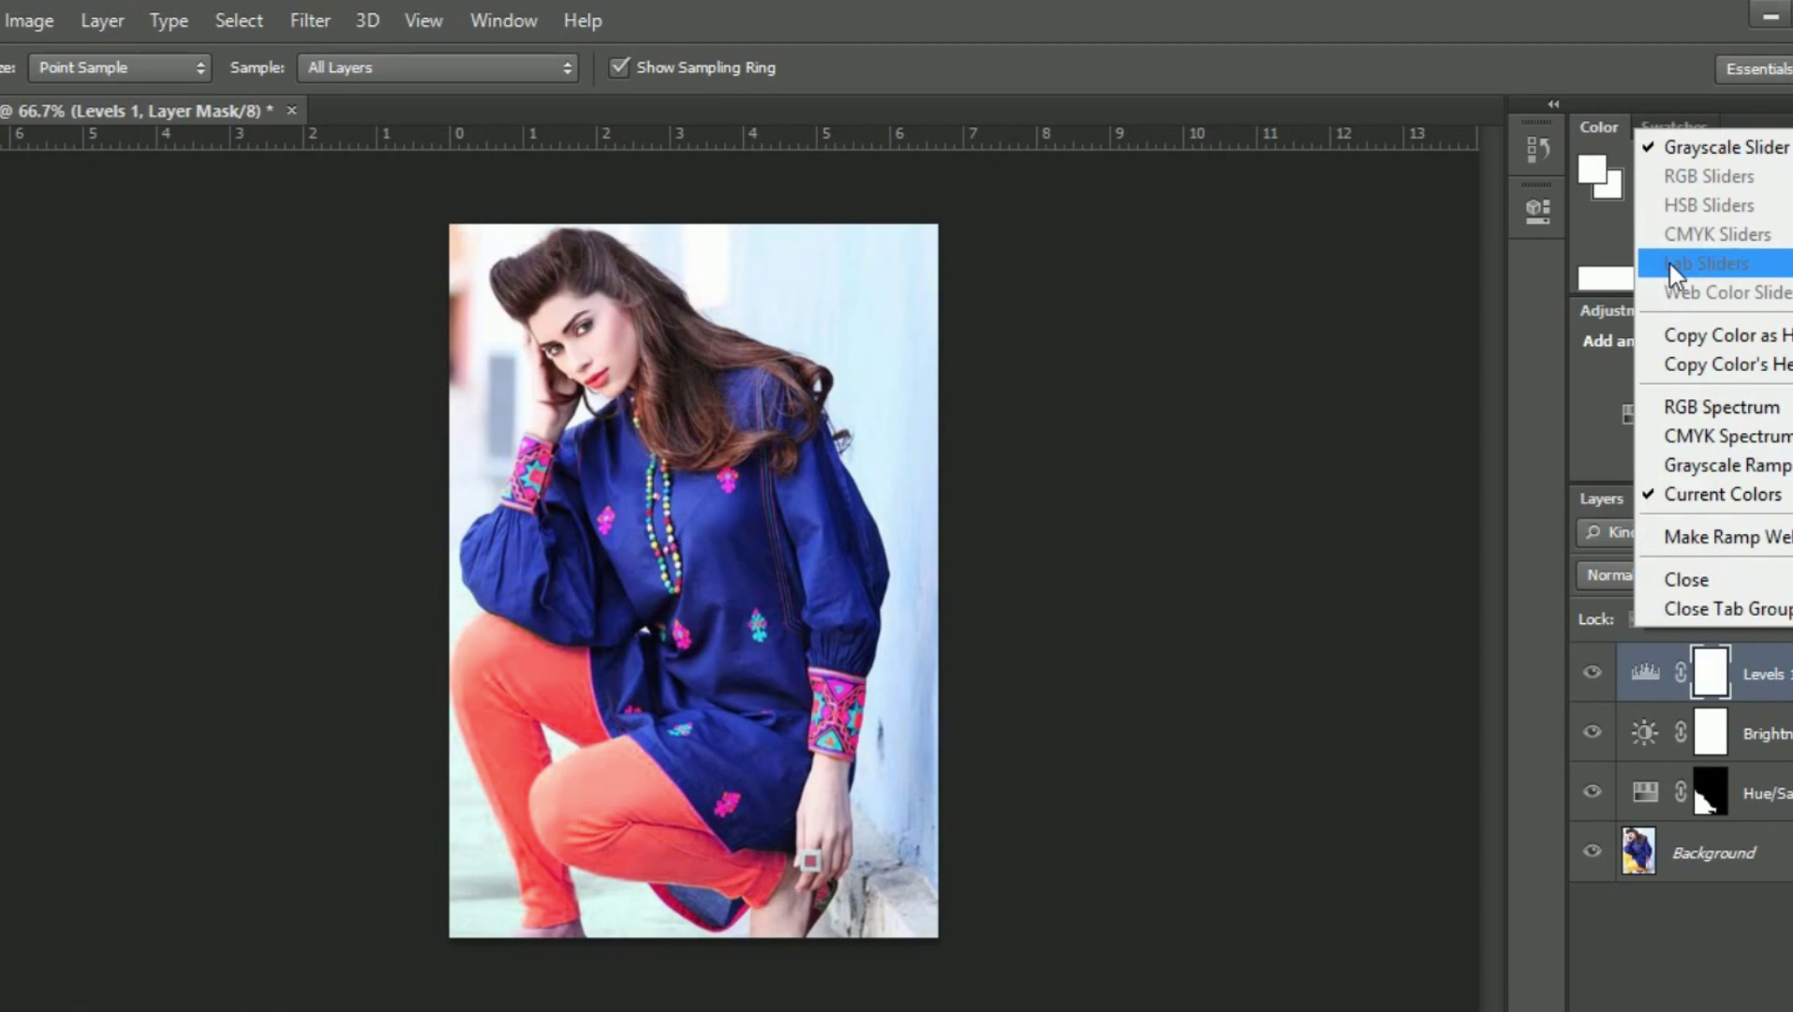
pyautogui.click(1696, 147)
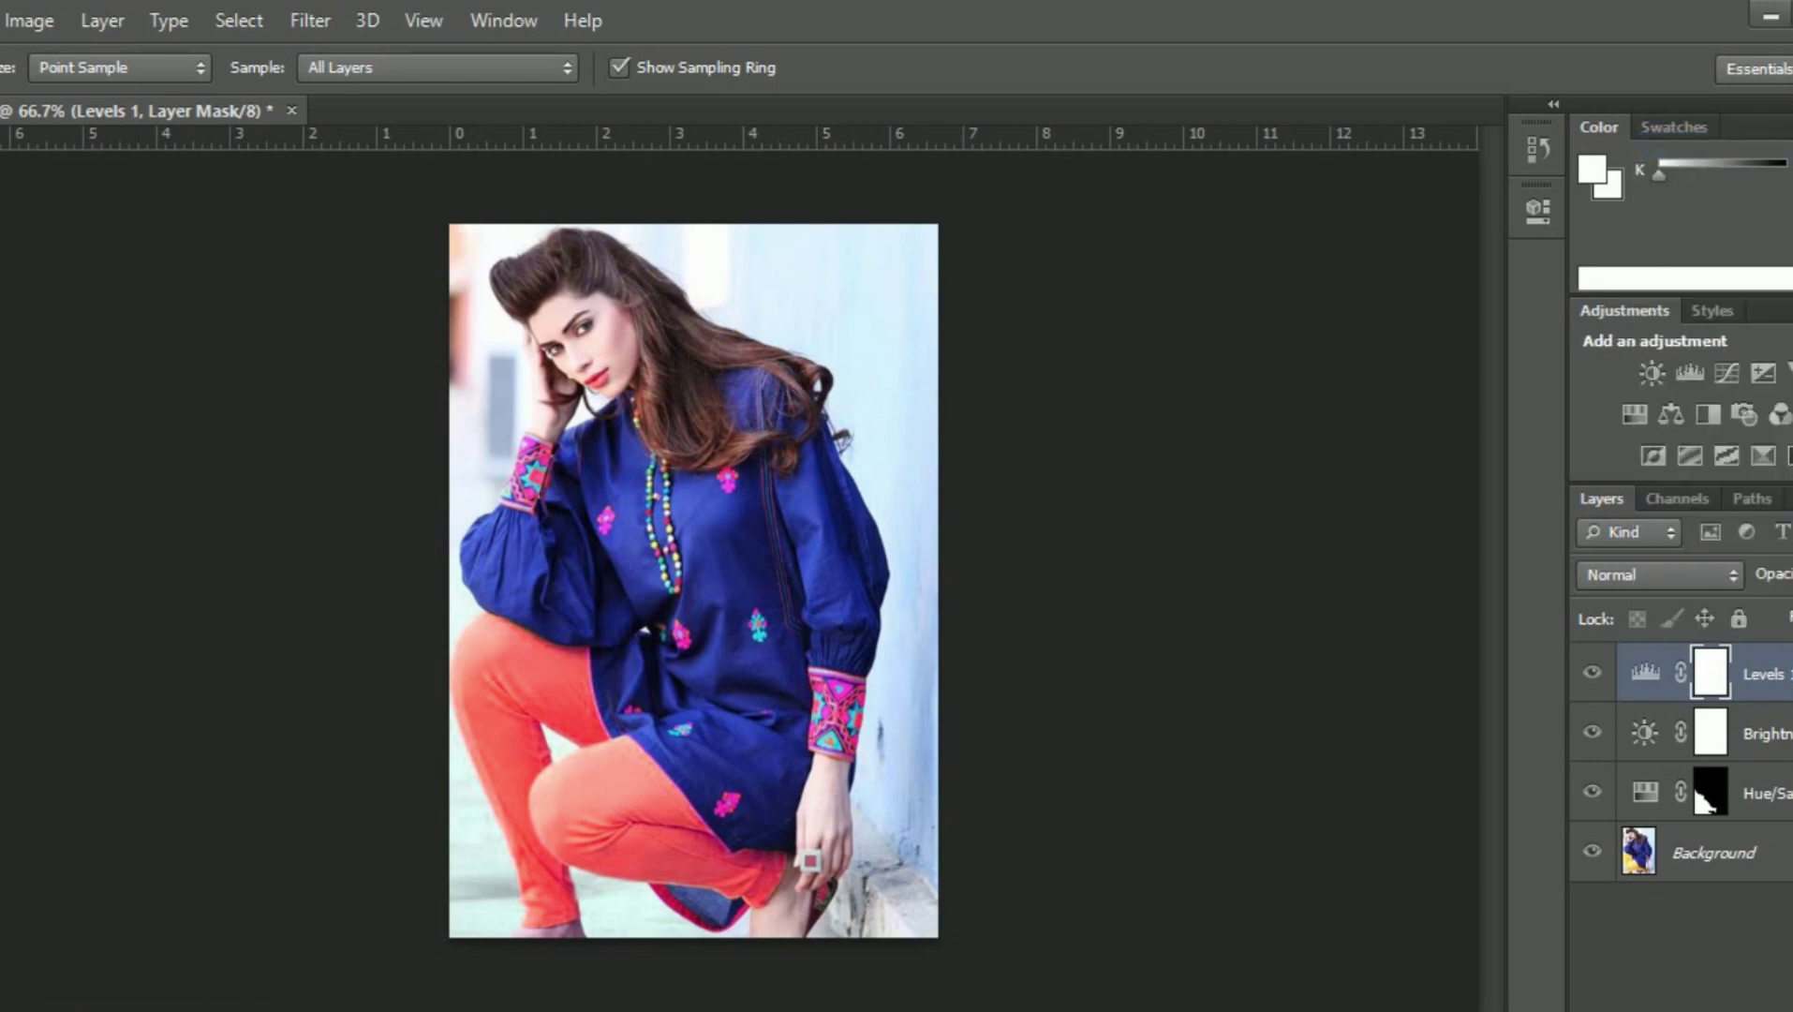
pyautogui.click(2, 21)
pyautogui.click(57, 82)
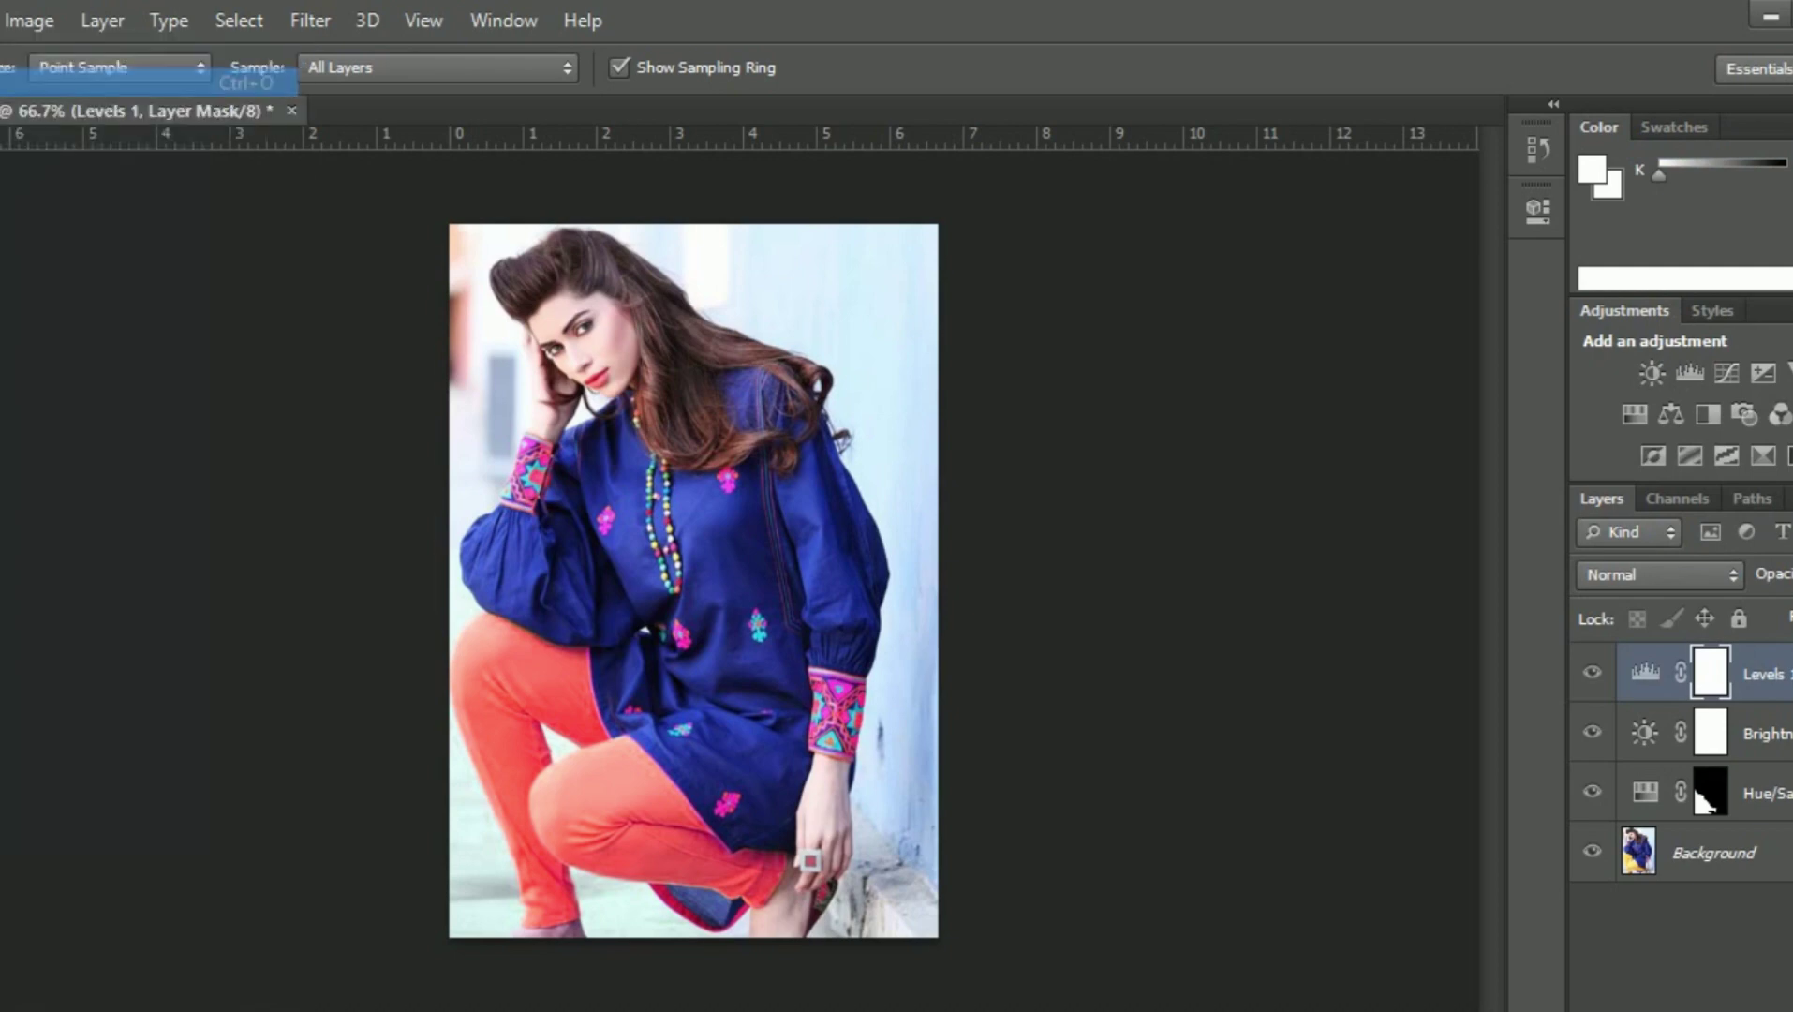
# - Open the red-outfit portrait JPG as a second document
pyautogui.click(907, 574)
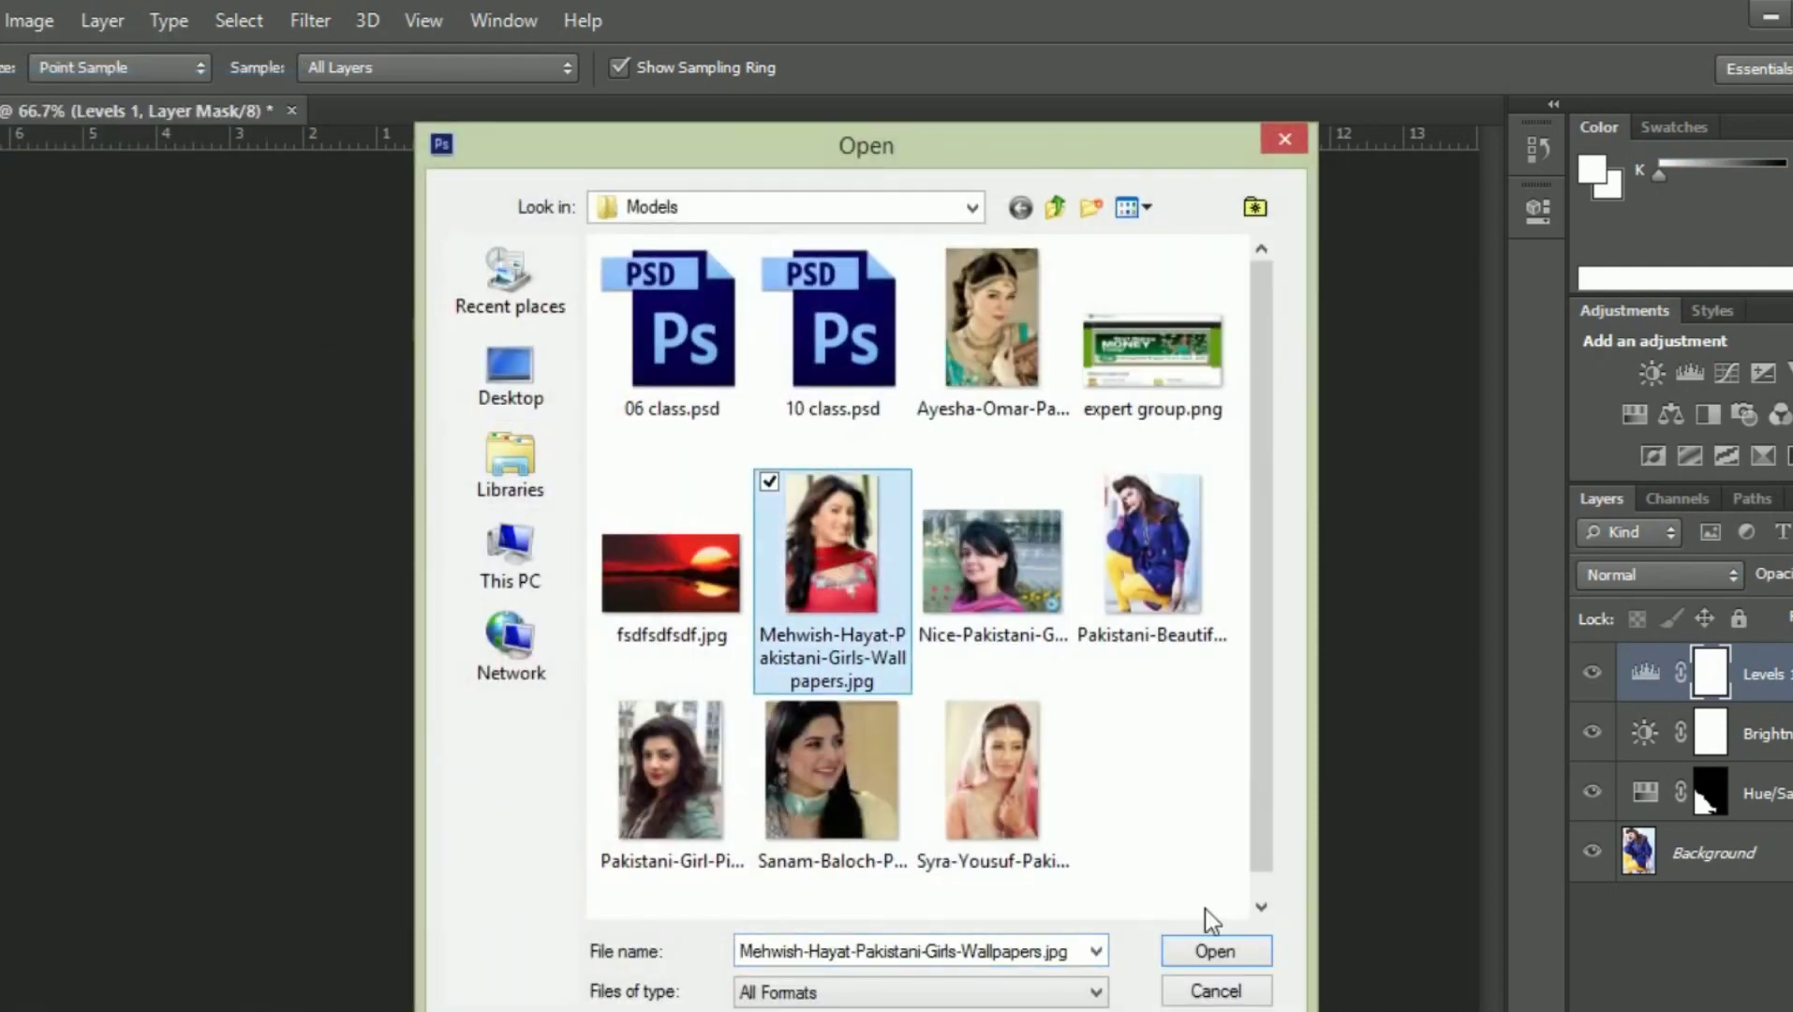
pyautogui.click(1205, 954)
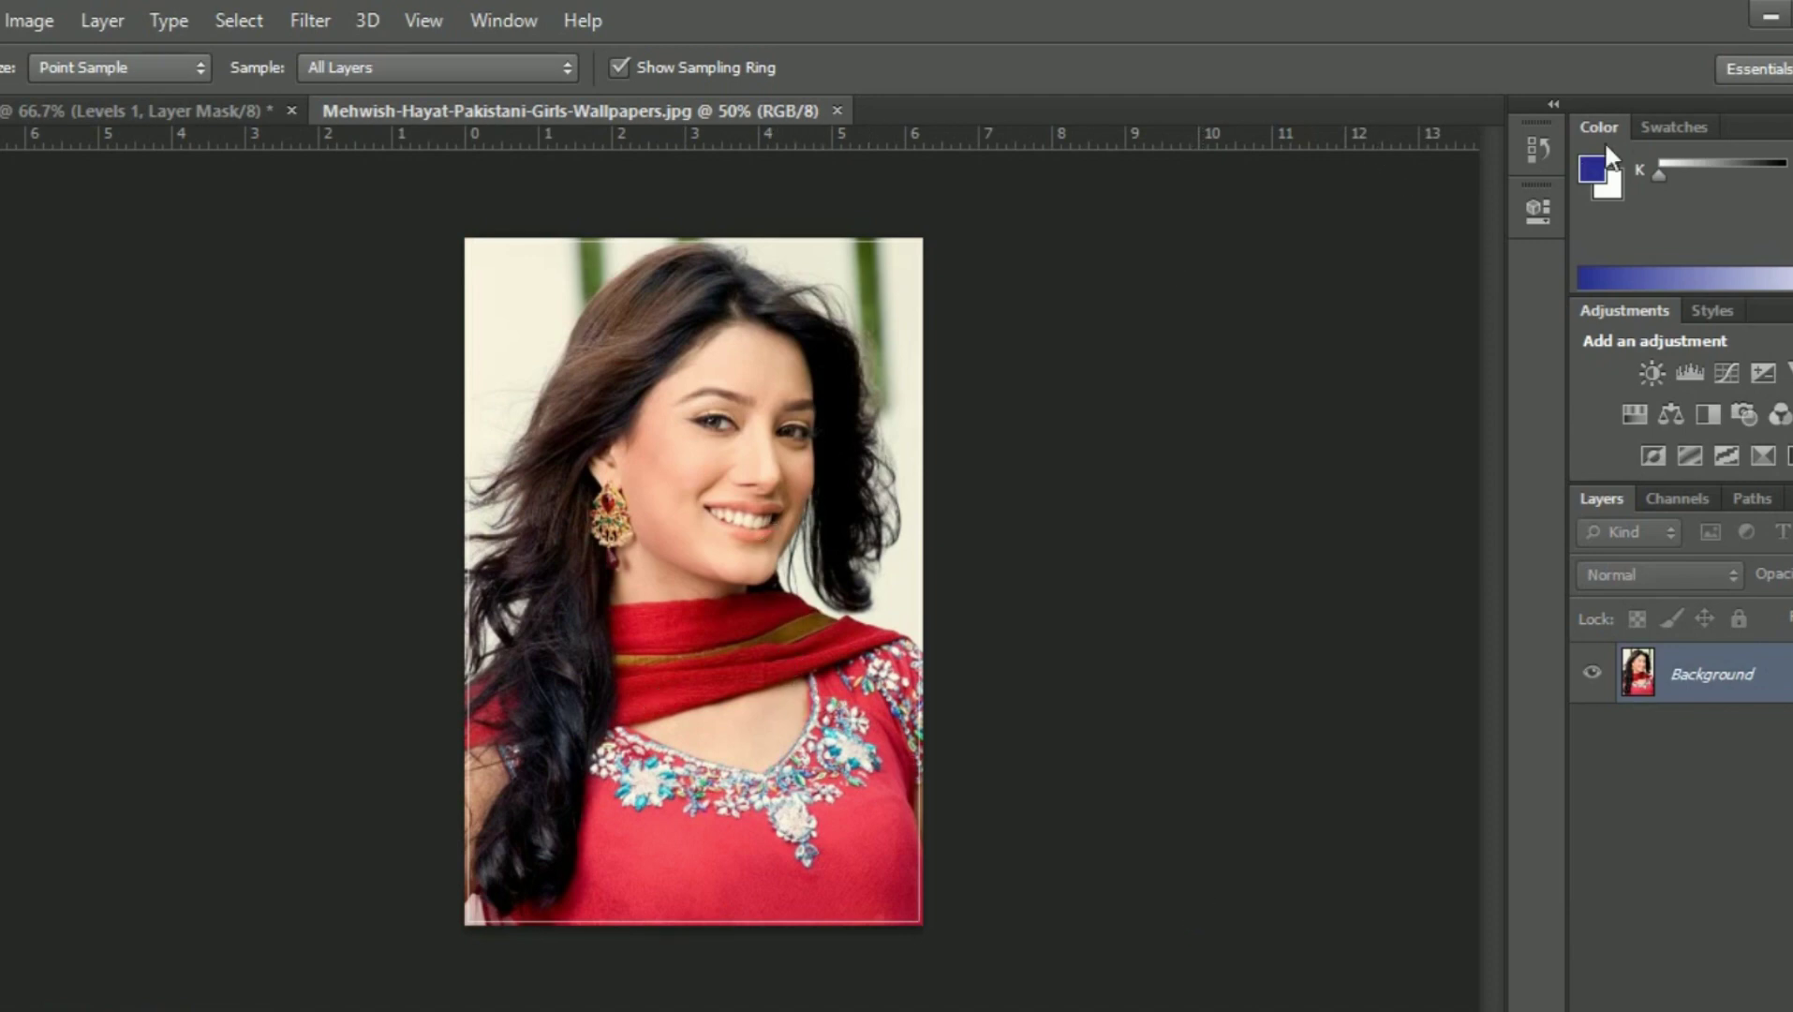
pyautogui.click(1675, 126)
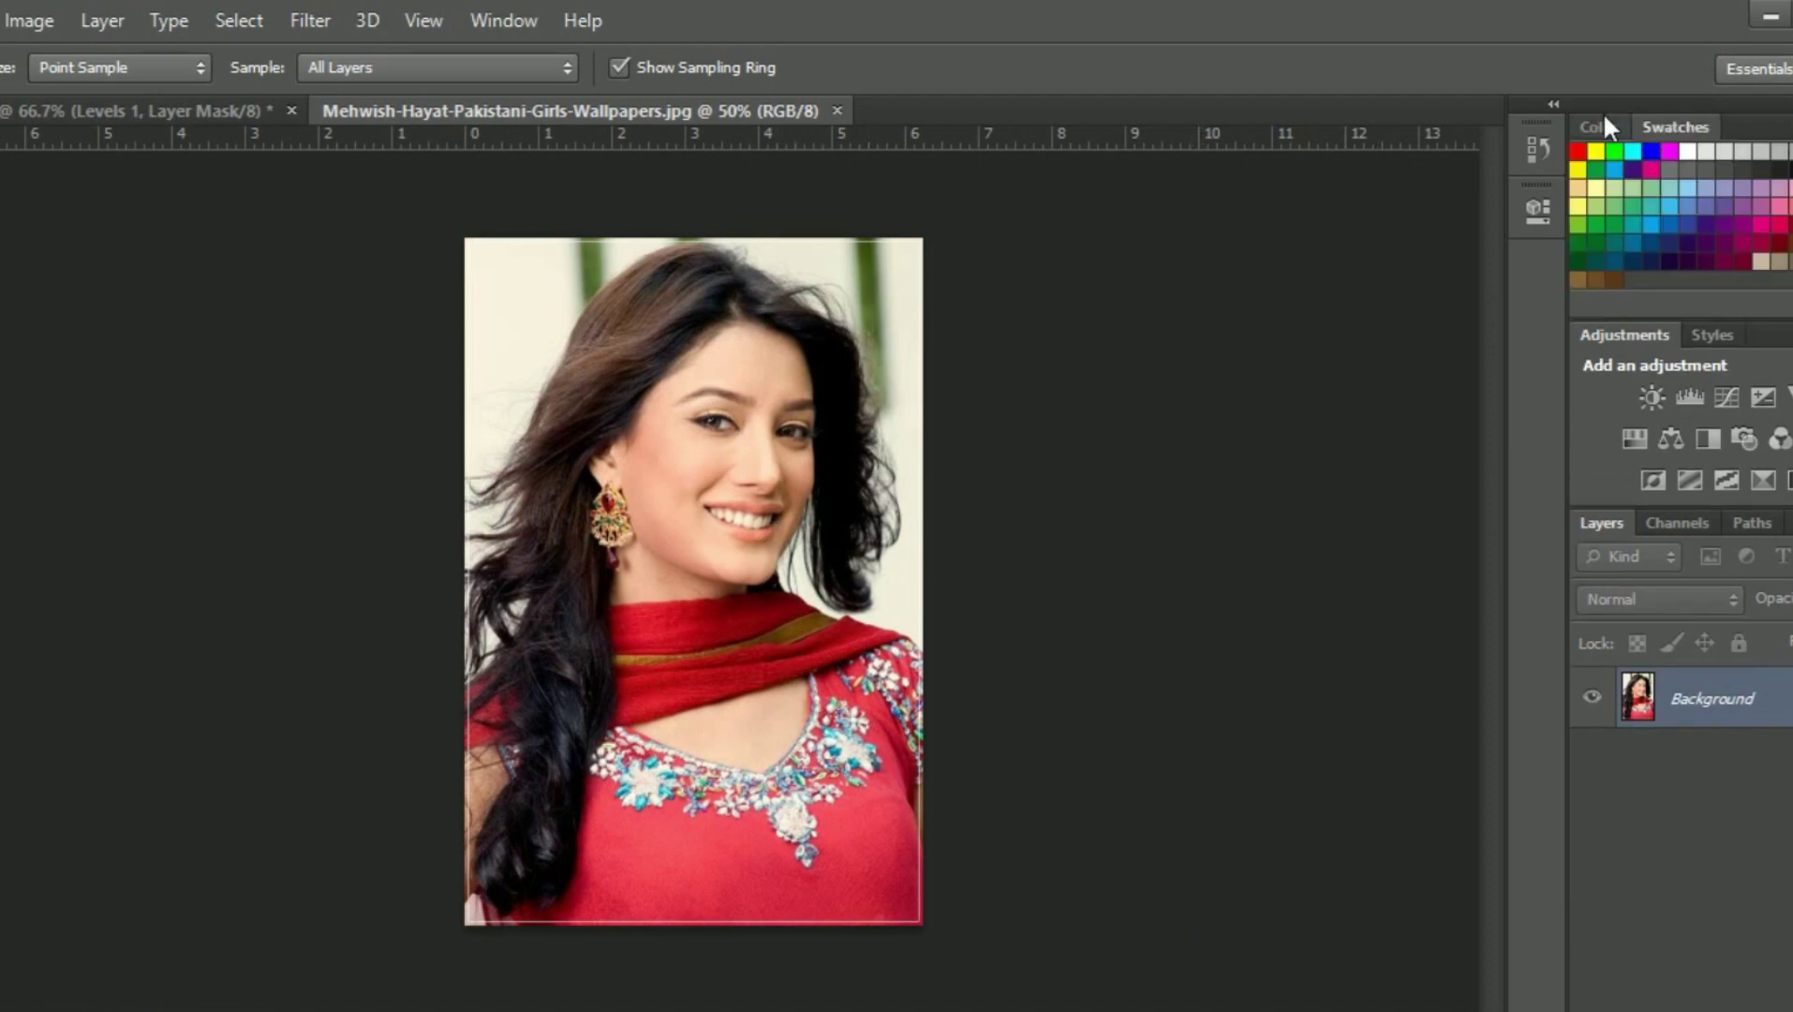
pyautogui.click(1599, 128)
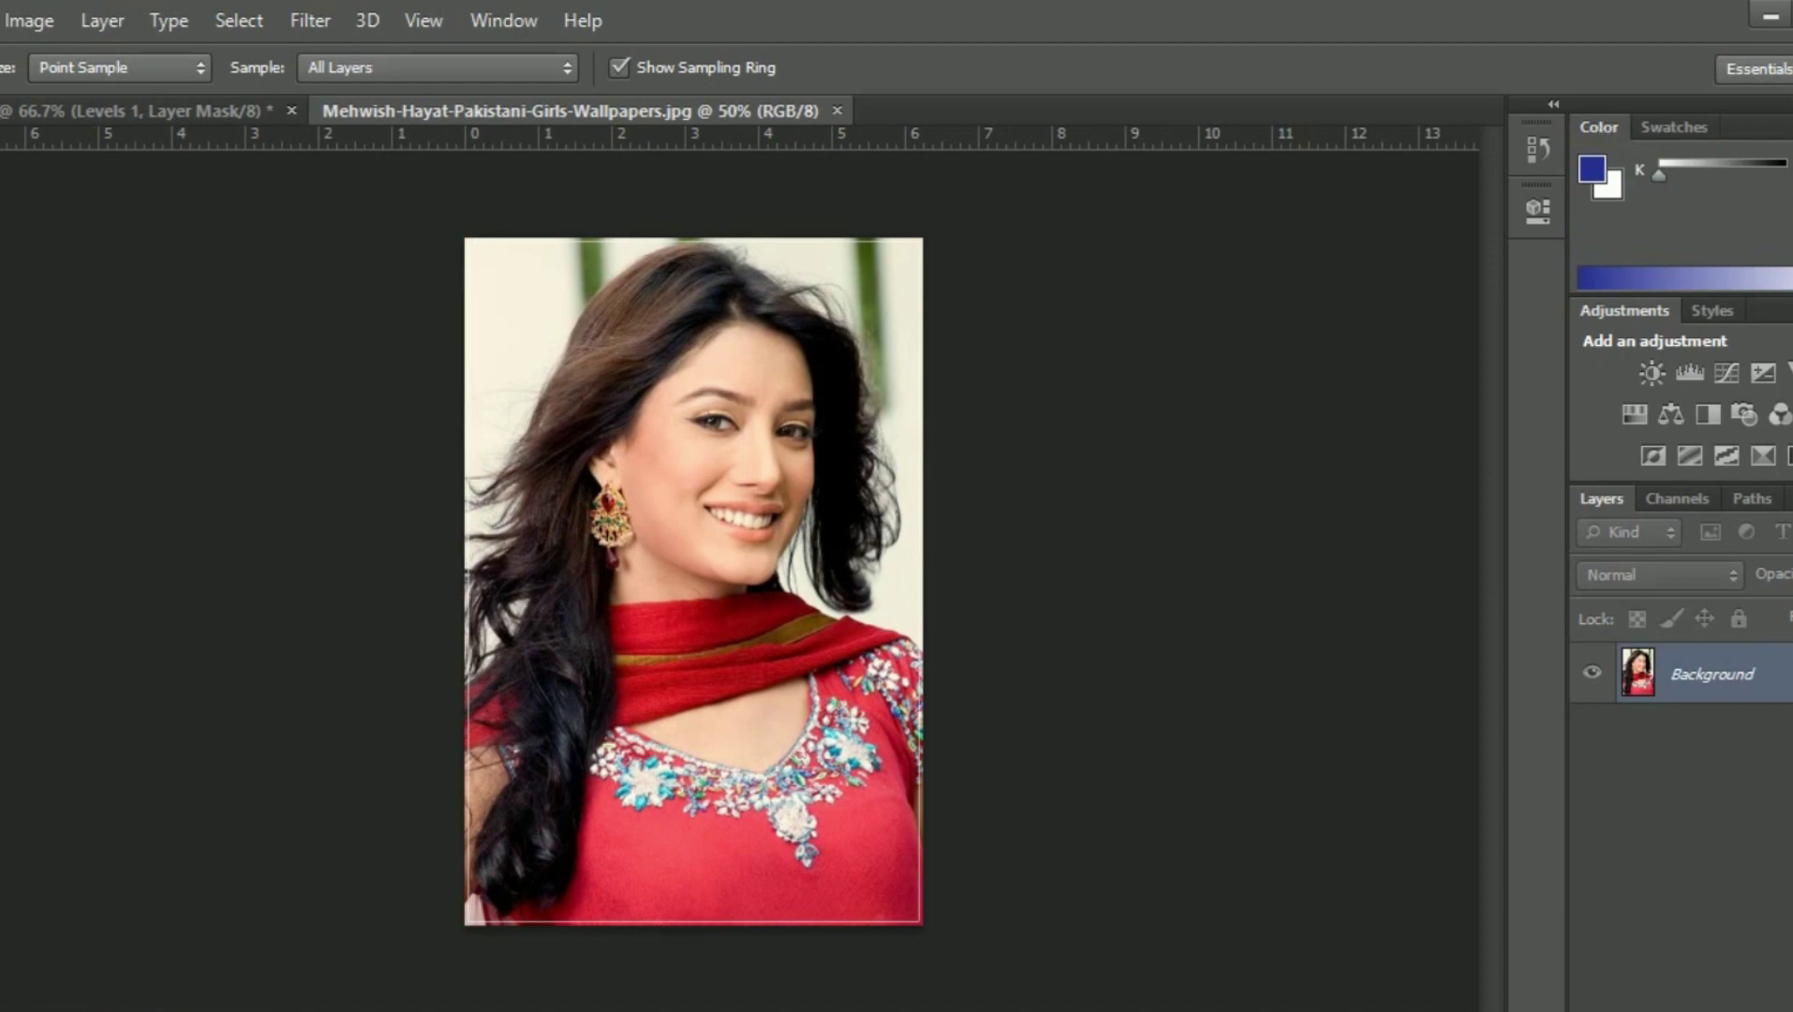
# - Cycle the colour sliders through Lab, HSB and RGB, ending with Web Color Sliders
pyautogui.click(1785, 125)
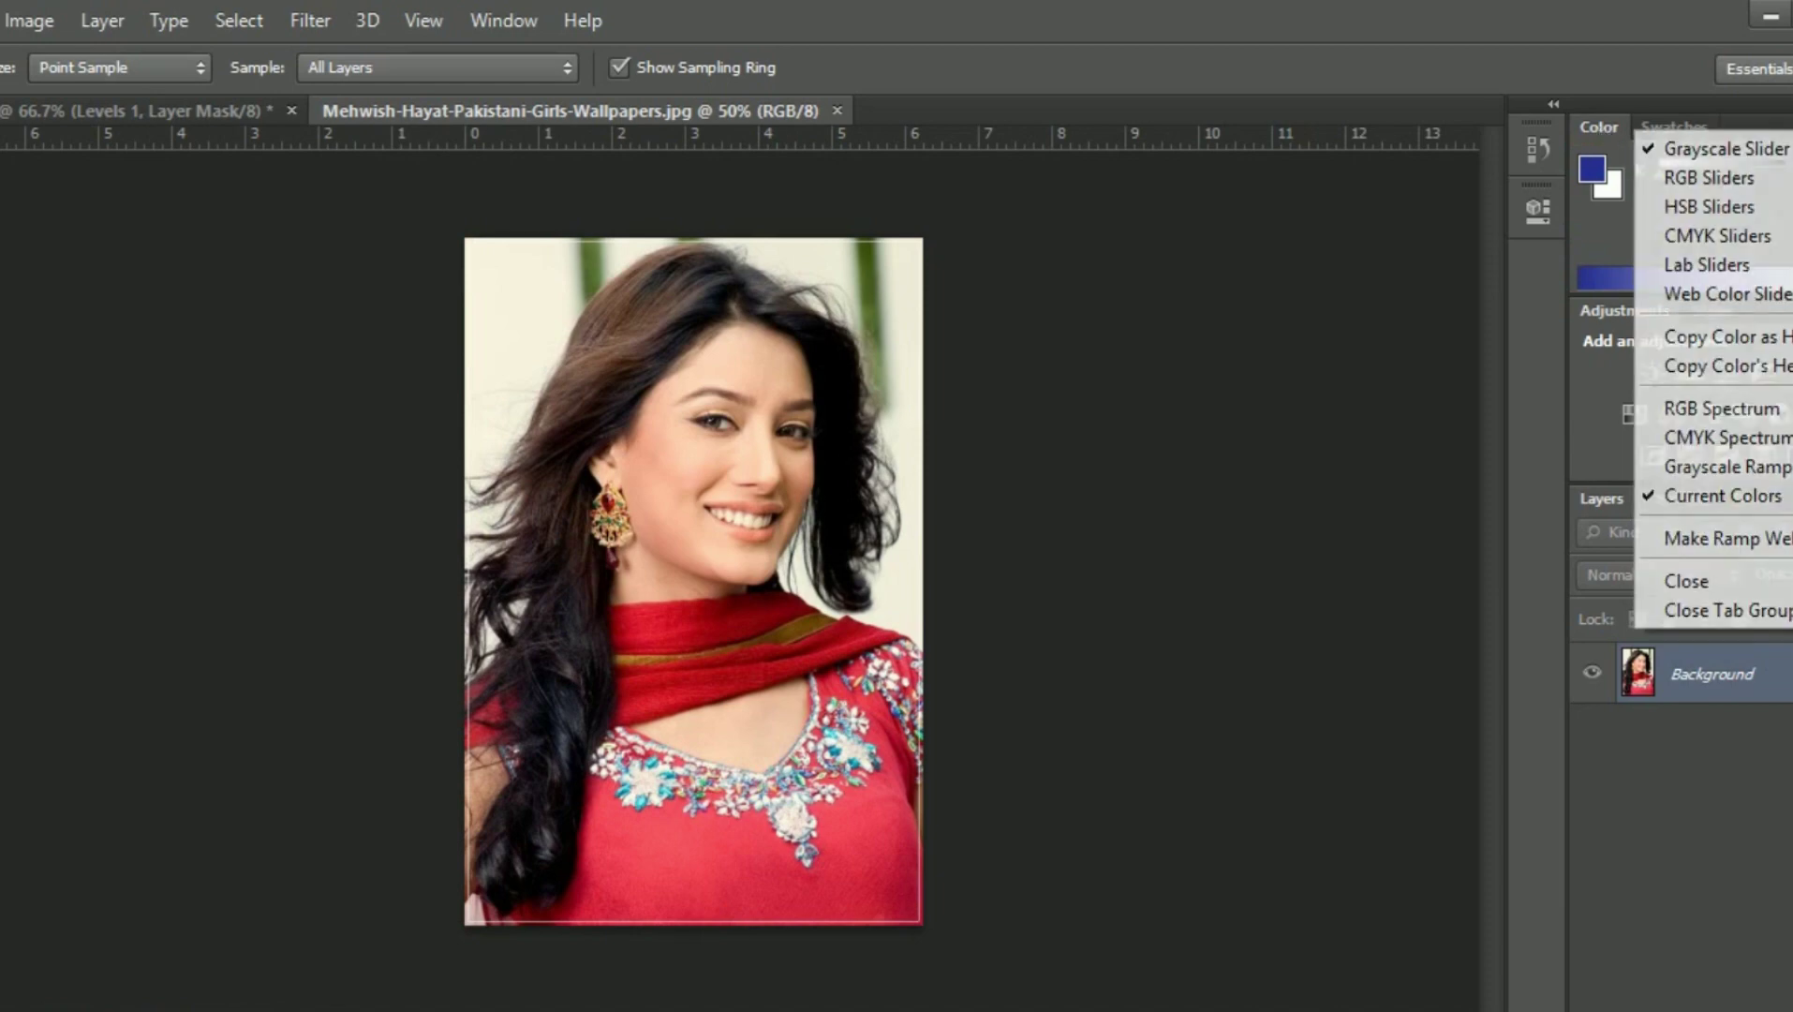
pyautogui.click(1762, 266)
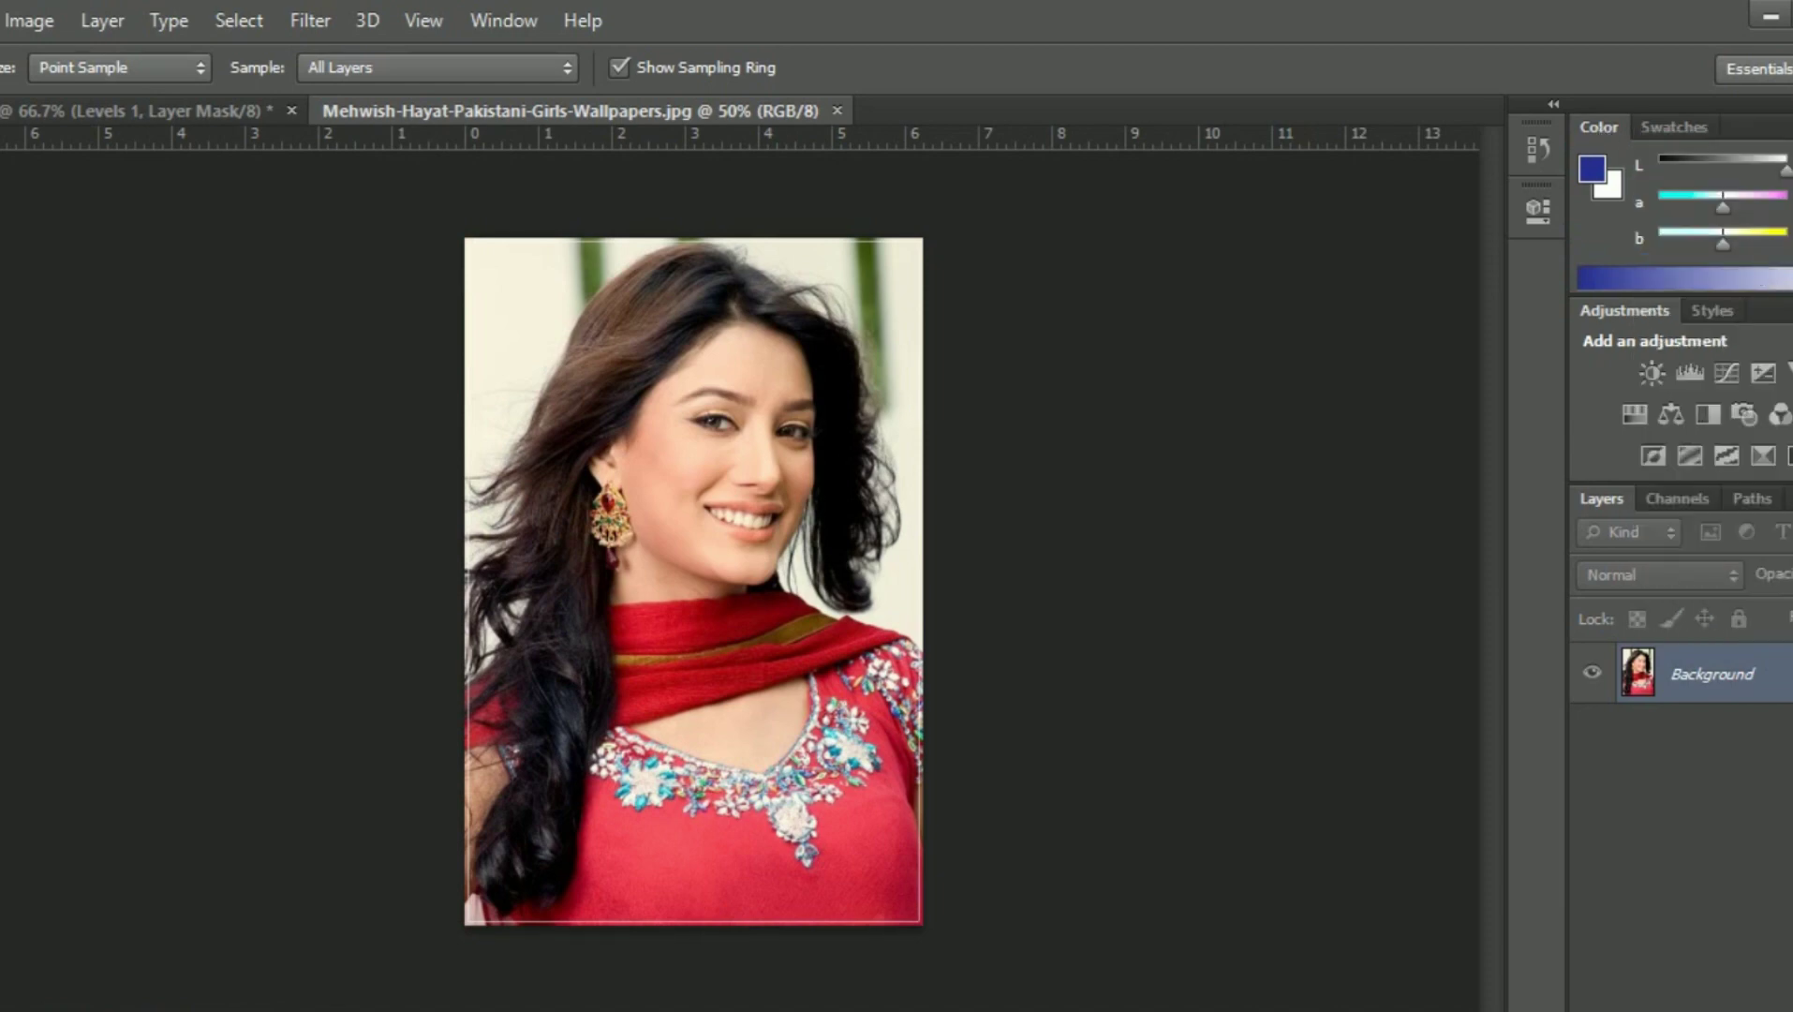
pyautogui.click(1784, 126)
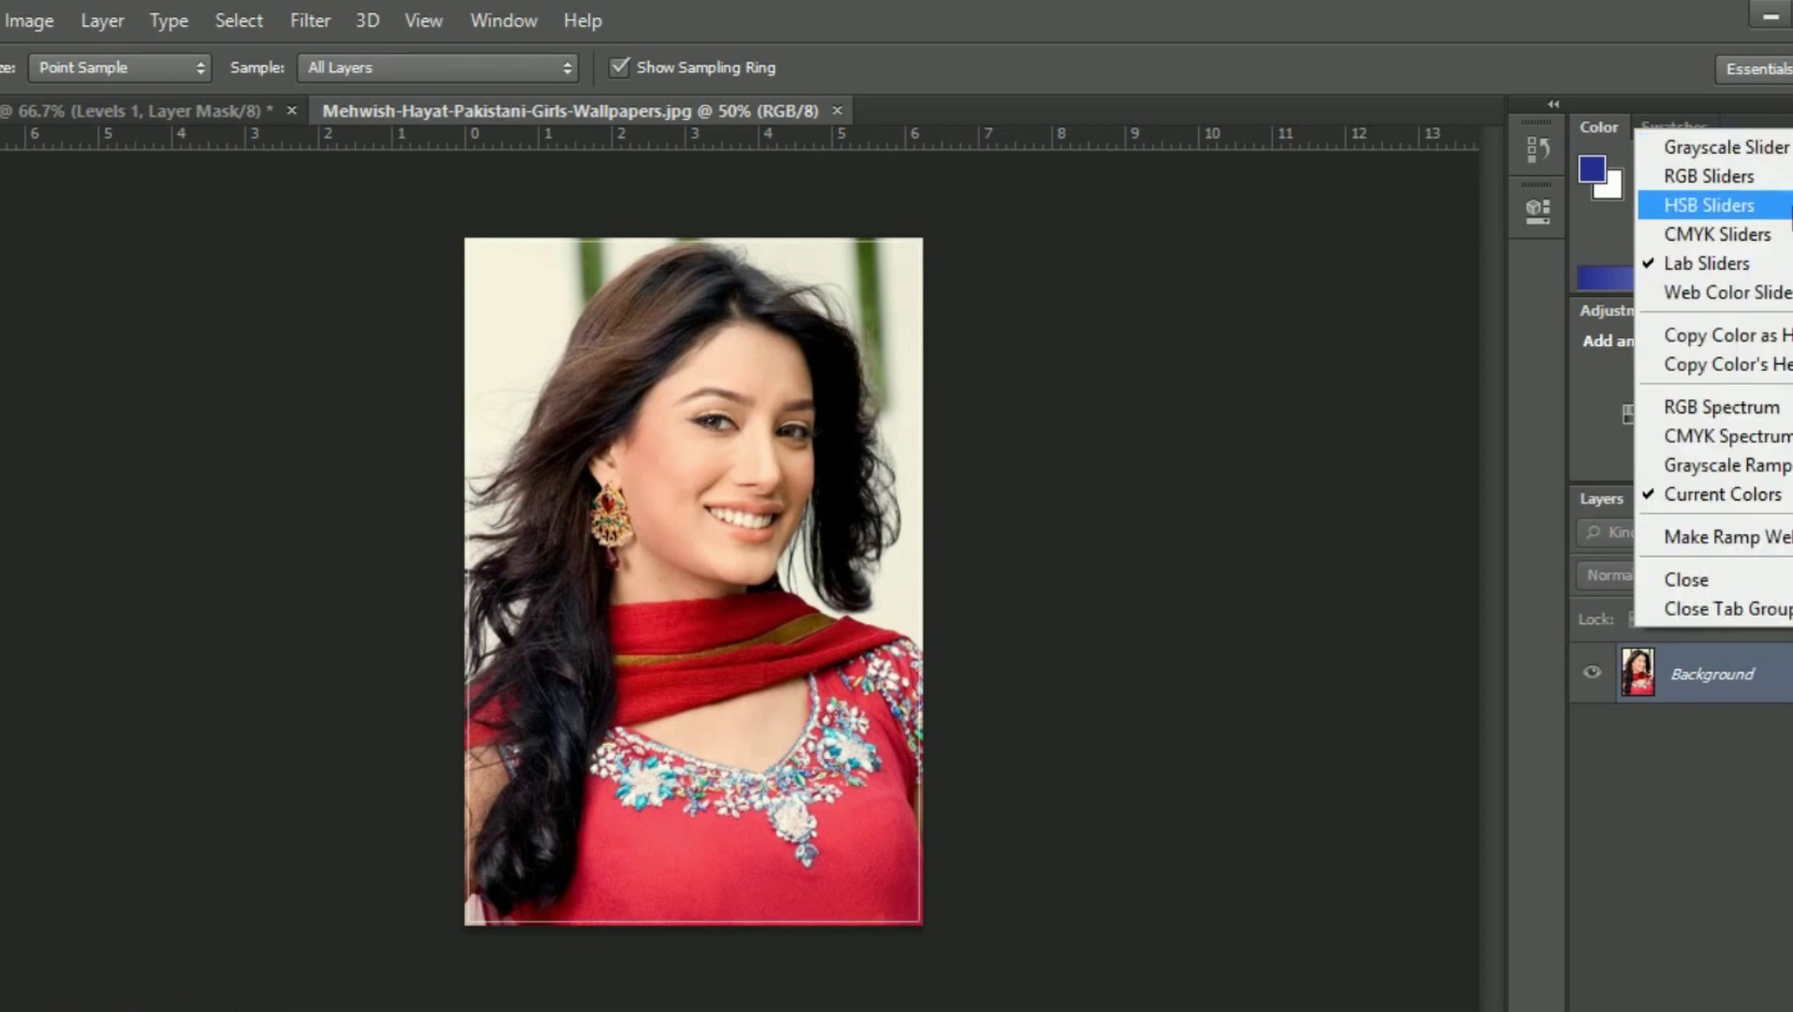
pyautogui.click(1789, 206)
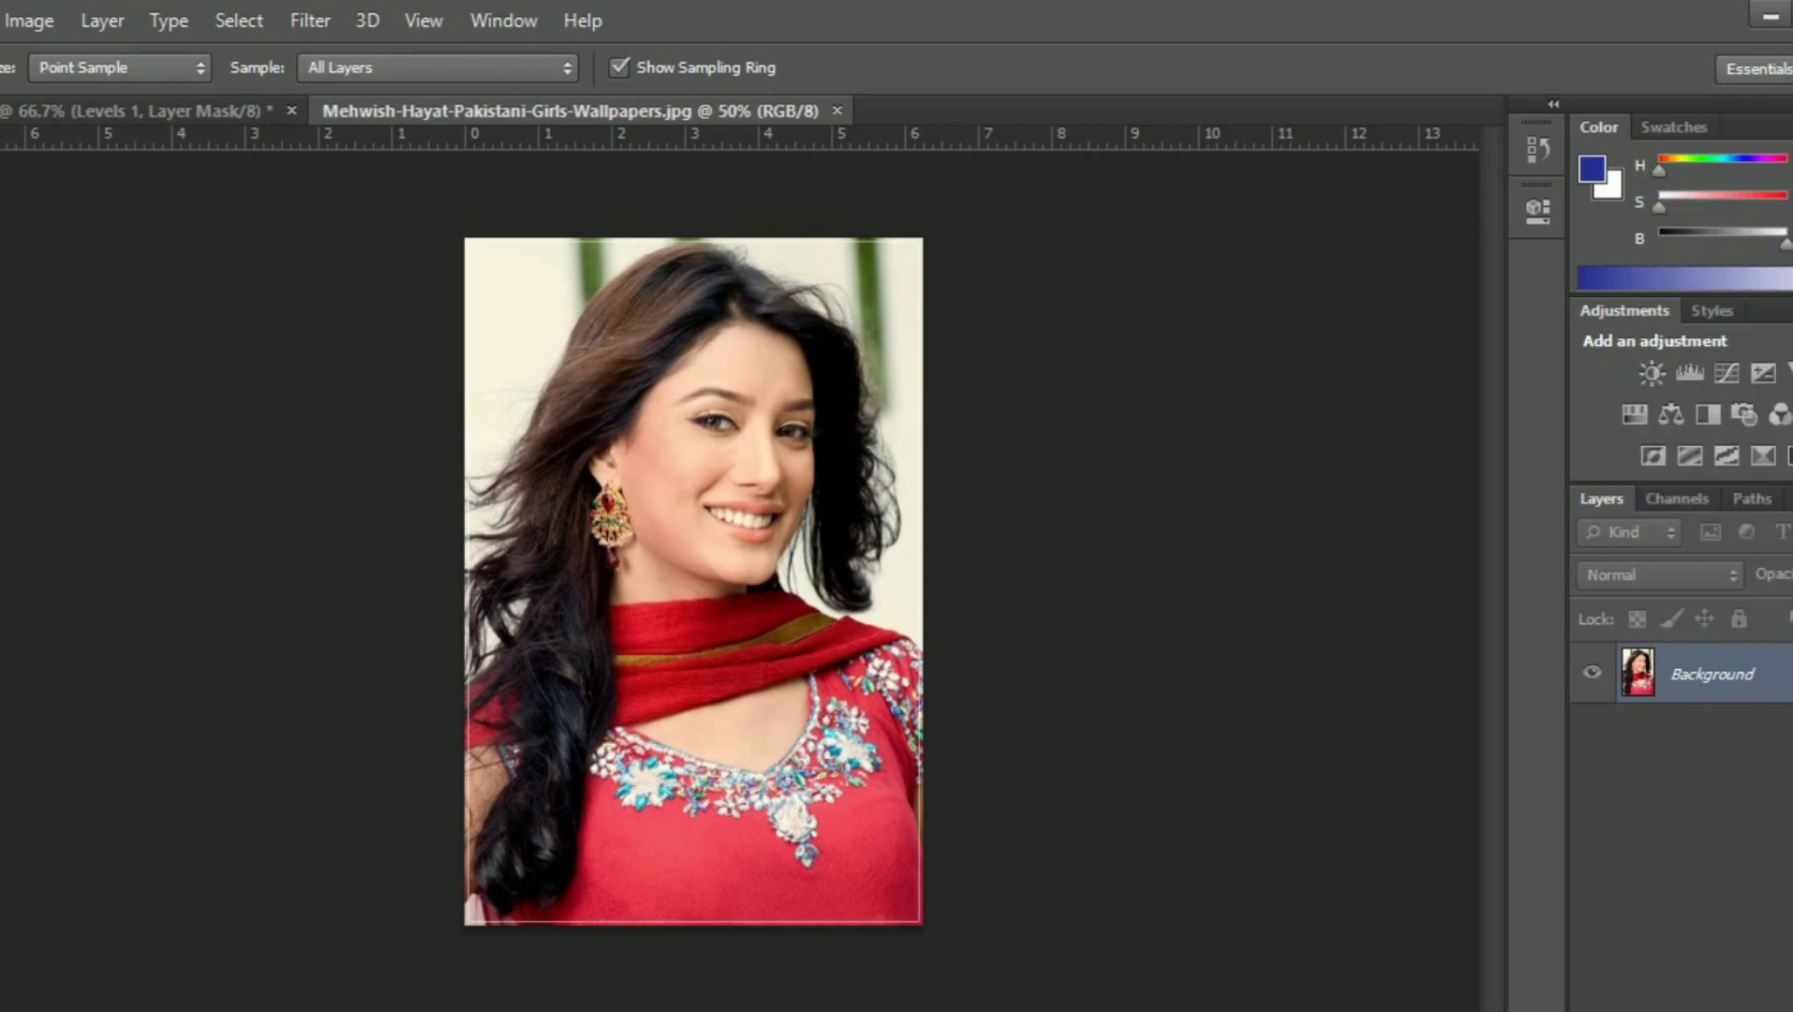
pyautogui.click(1785, 125)
pyautogui.click(1761, 180)
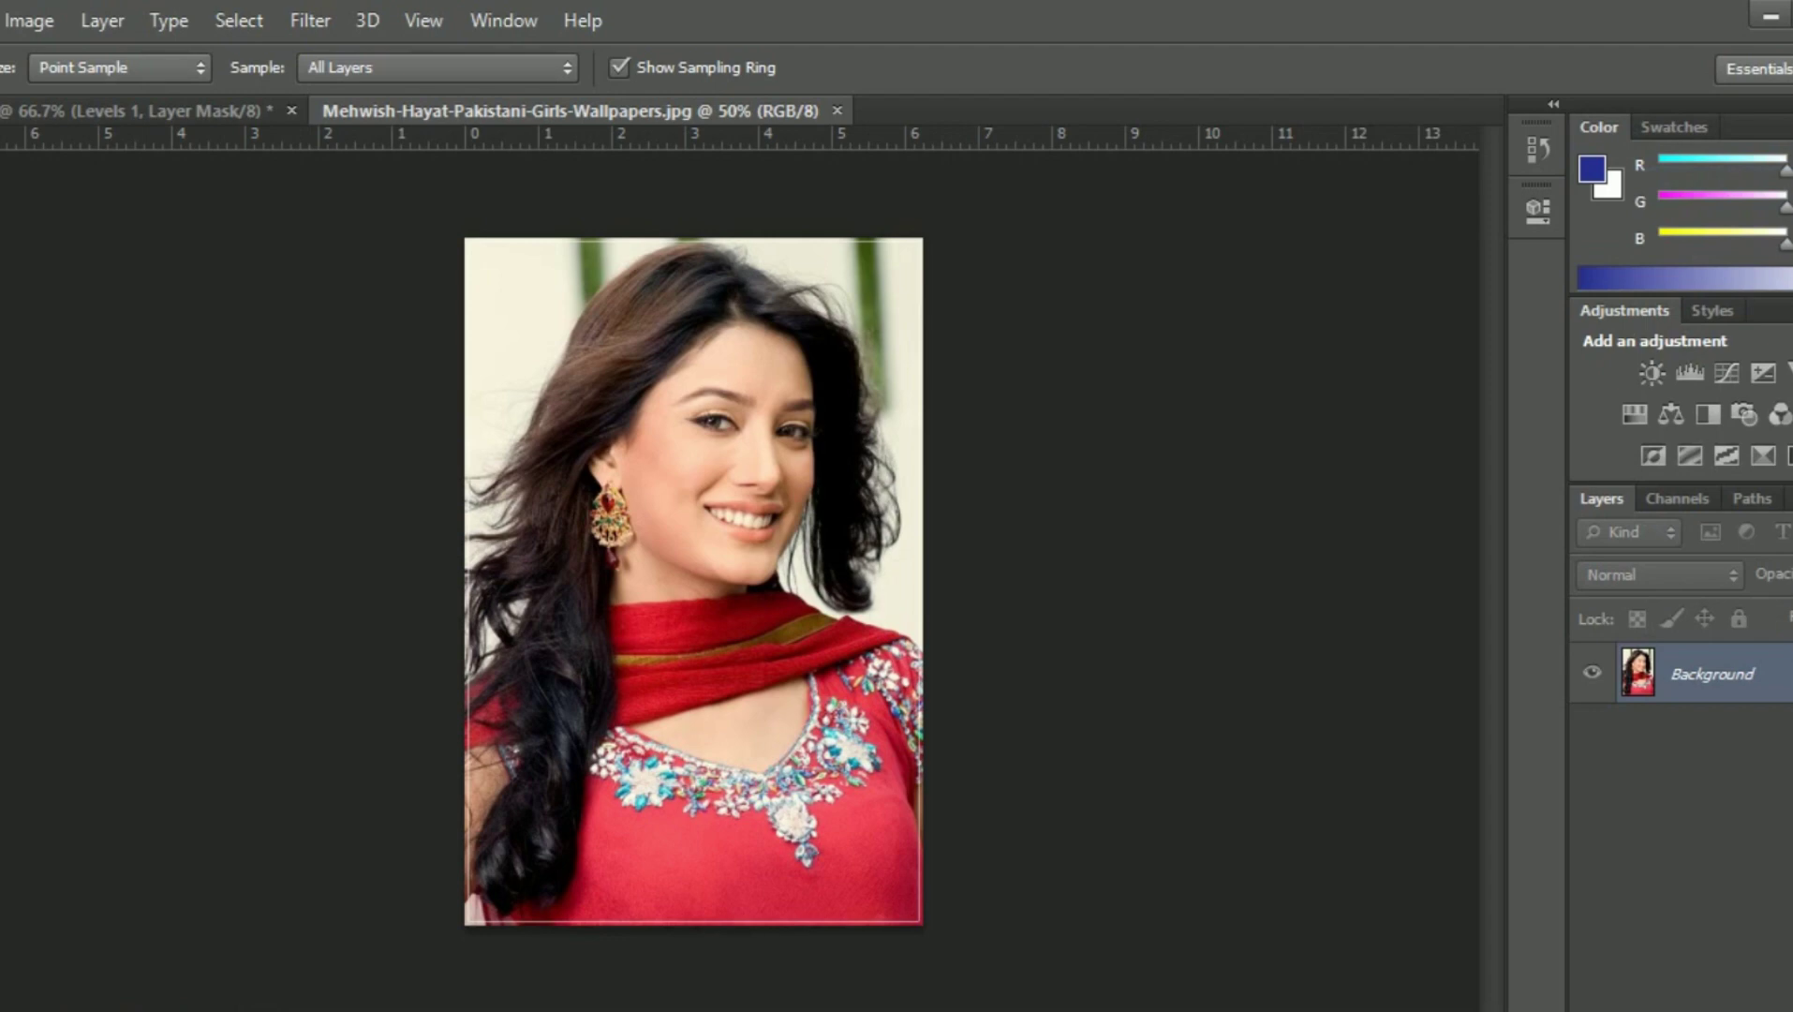
pyautogui.click(1785, 125)
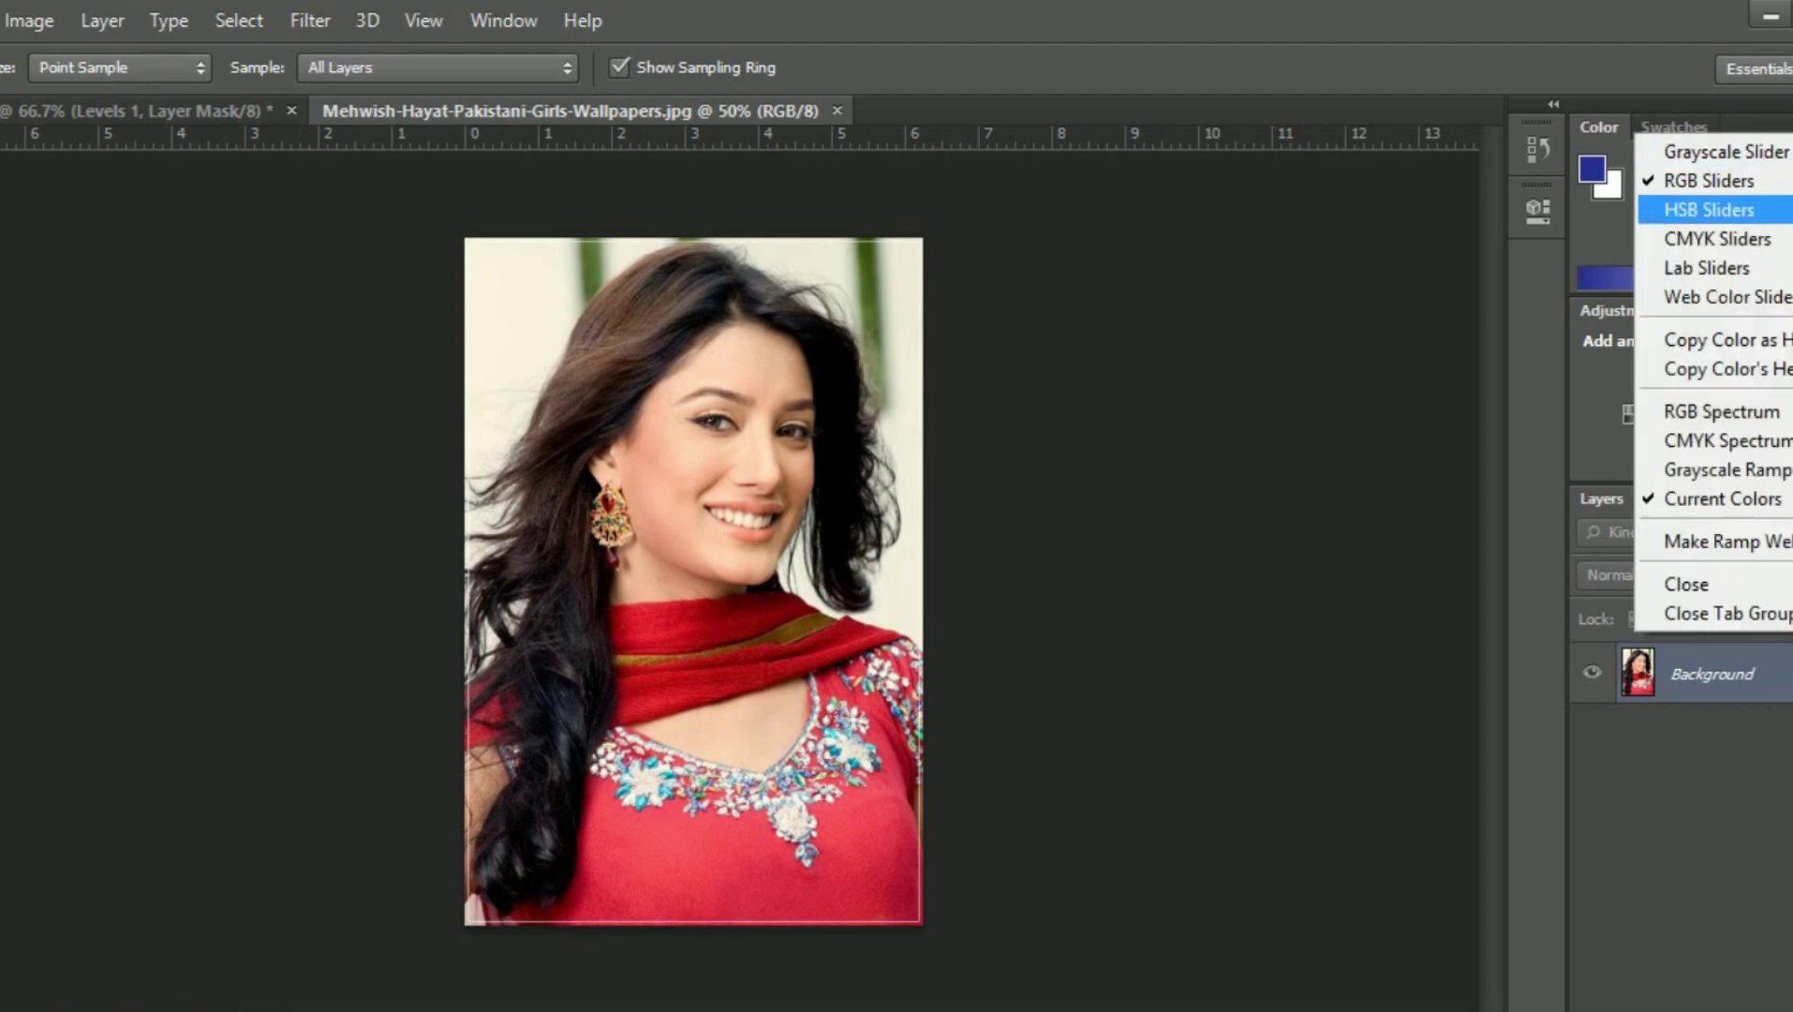
pyautogui.click(1742, 296)
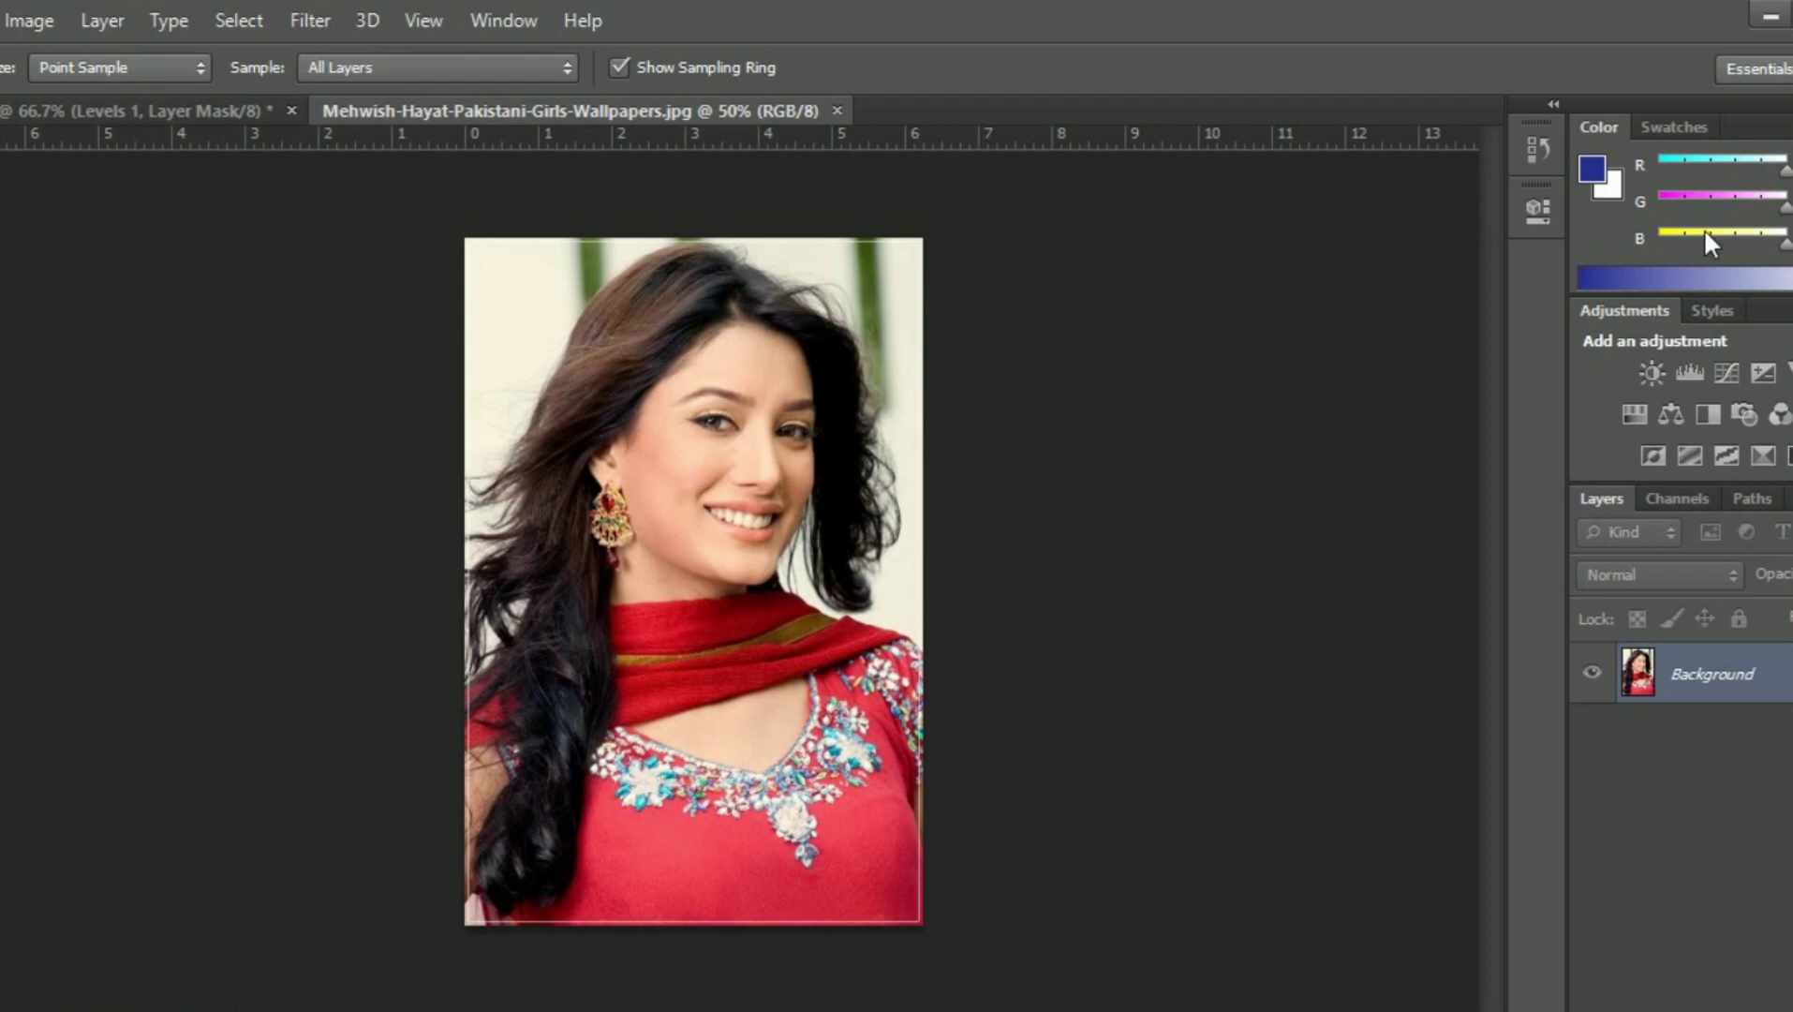
# - Switch between the two documents, then close the blue-outfit portrait and answer the save prompt
pyautogui.click(43, 117)
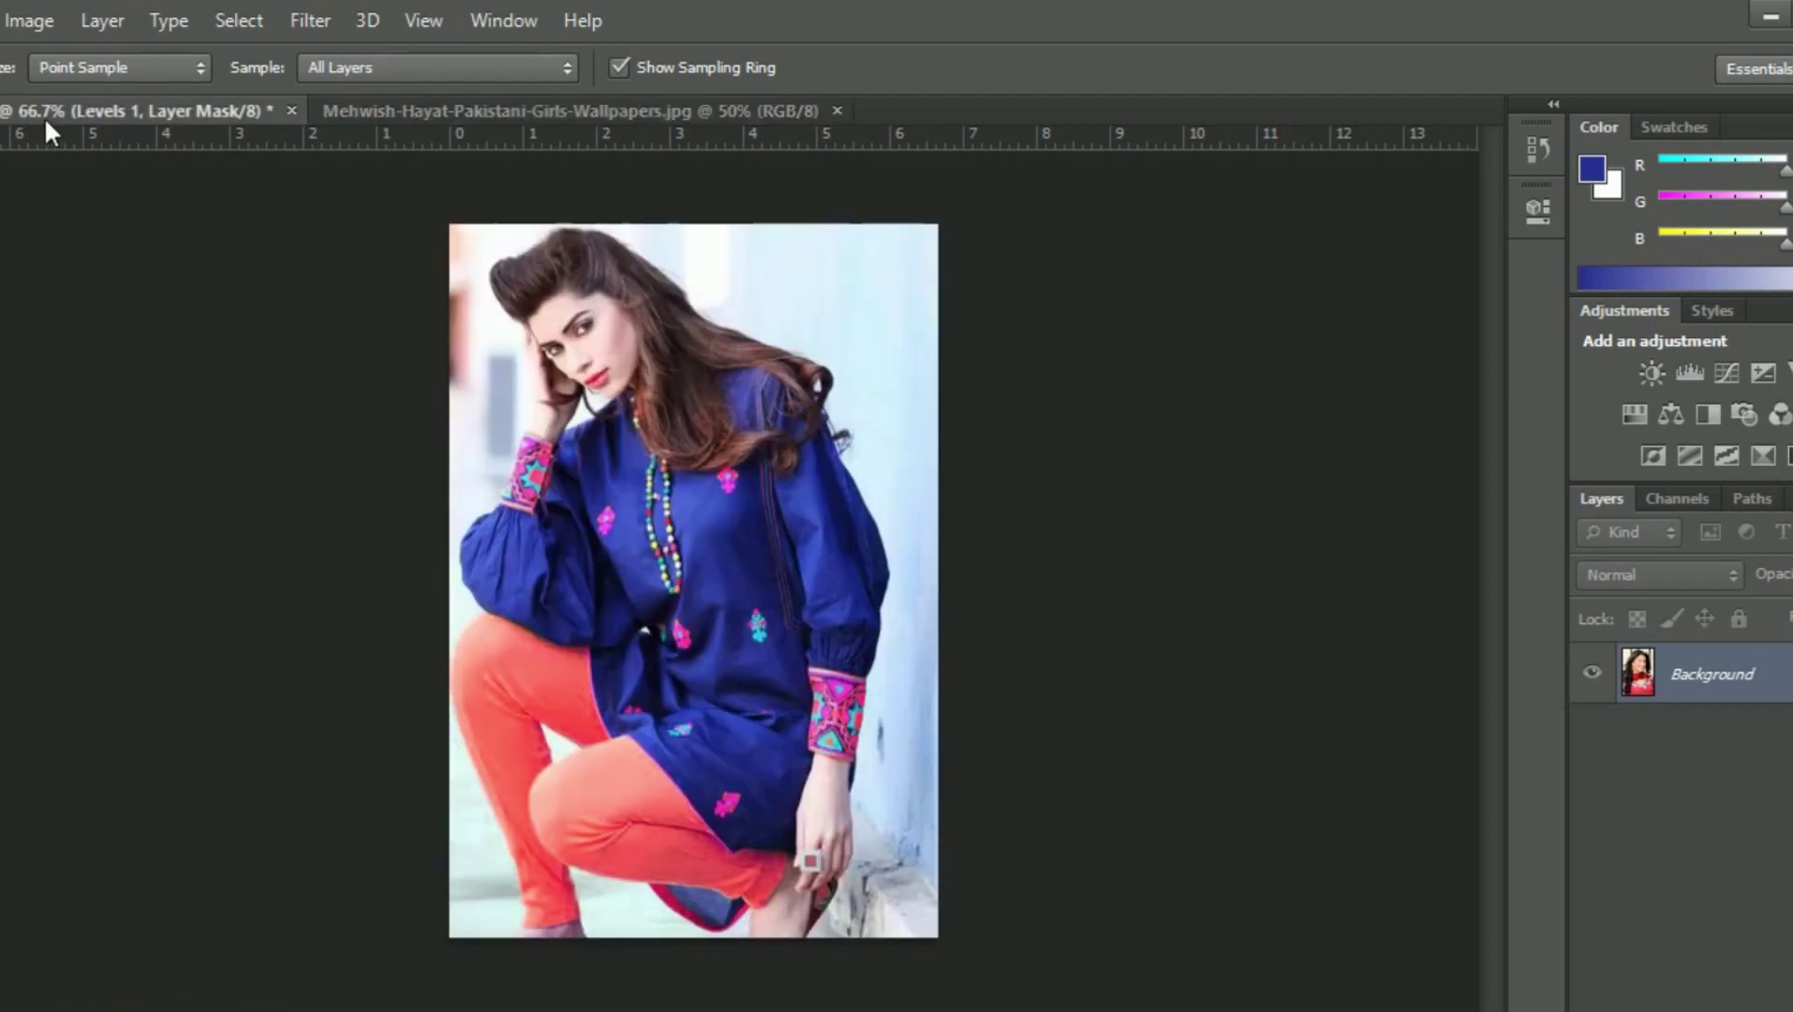
pyautogui.click(1785, 126)
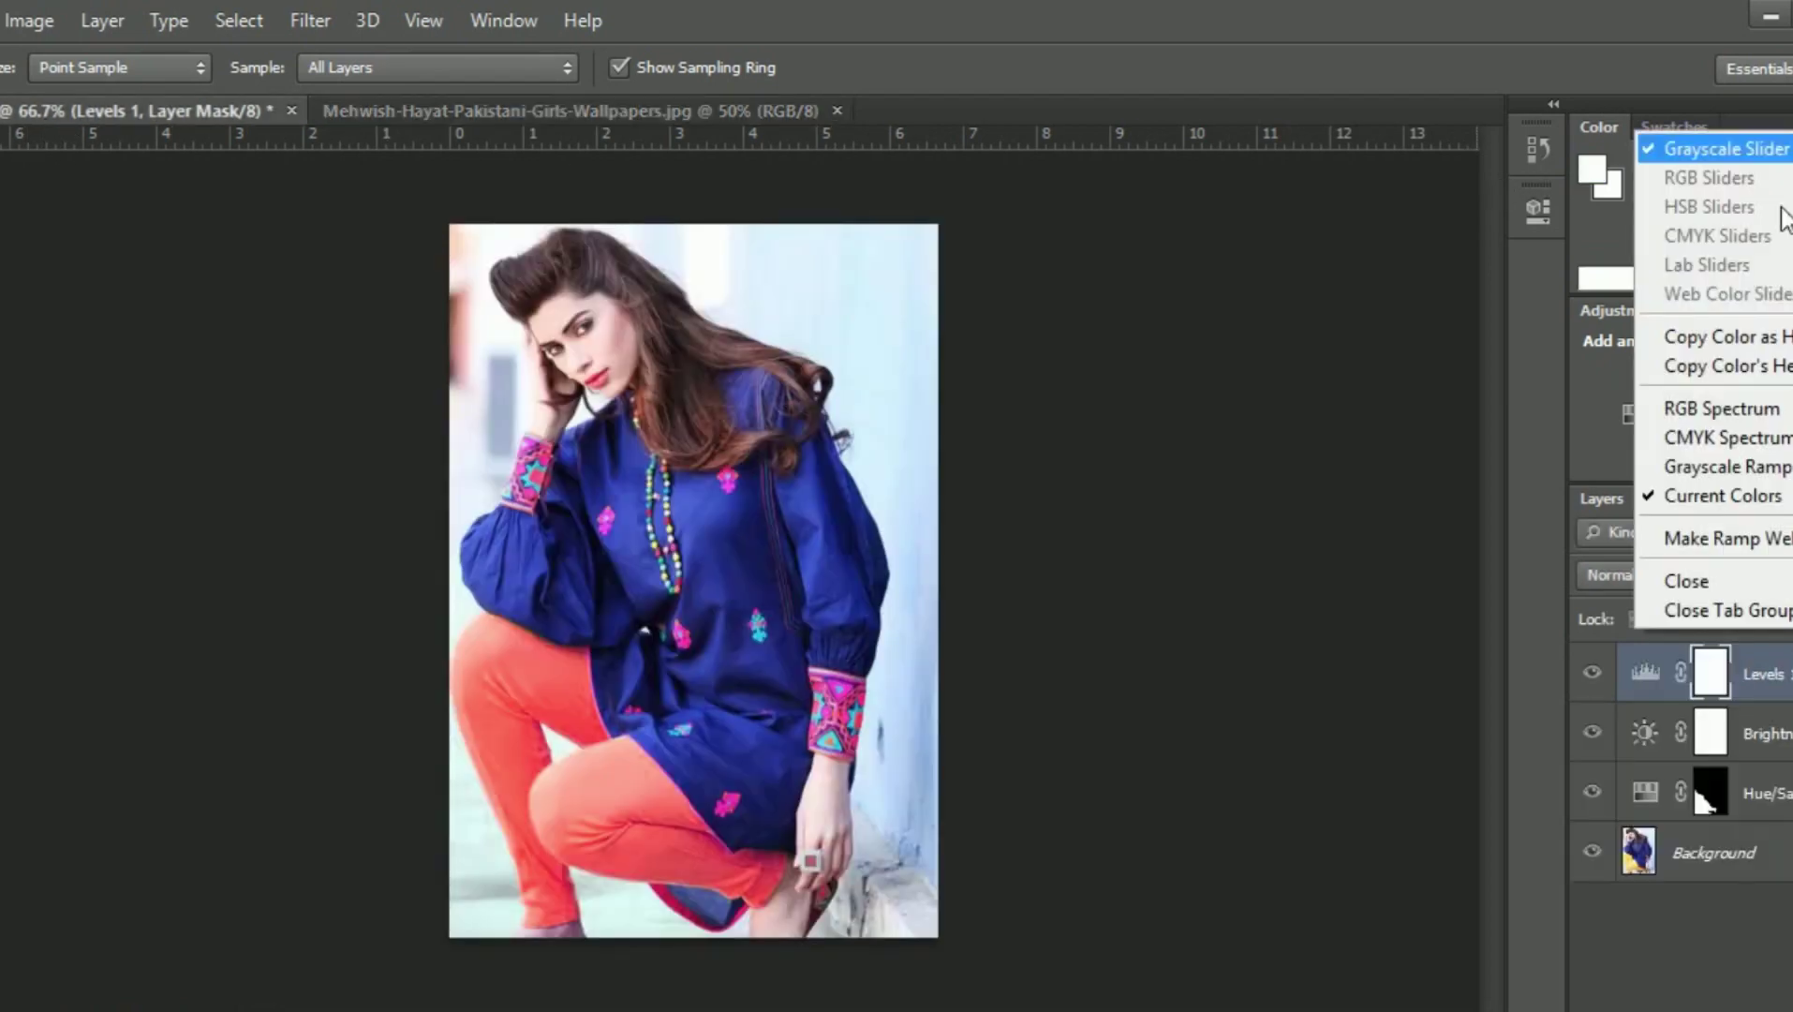
pyautogui.click(383, 114)
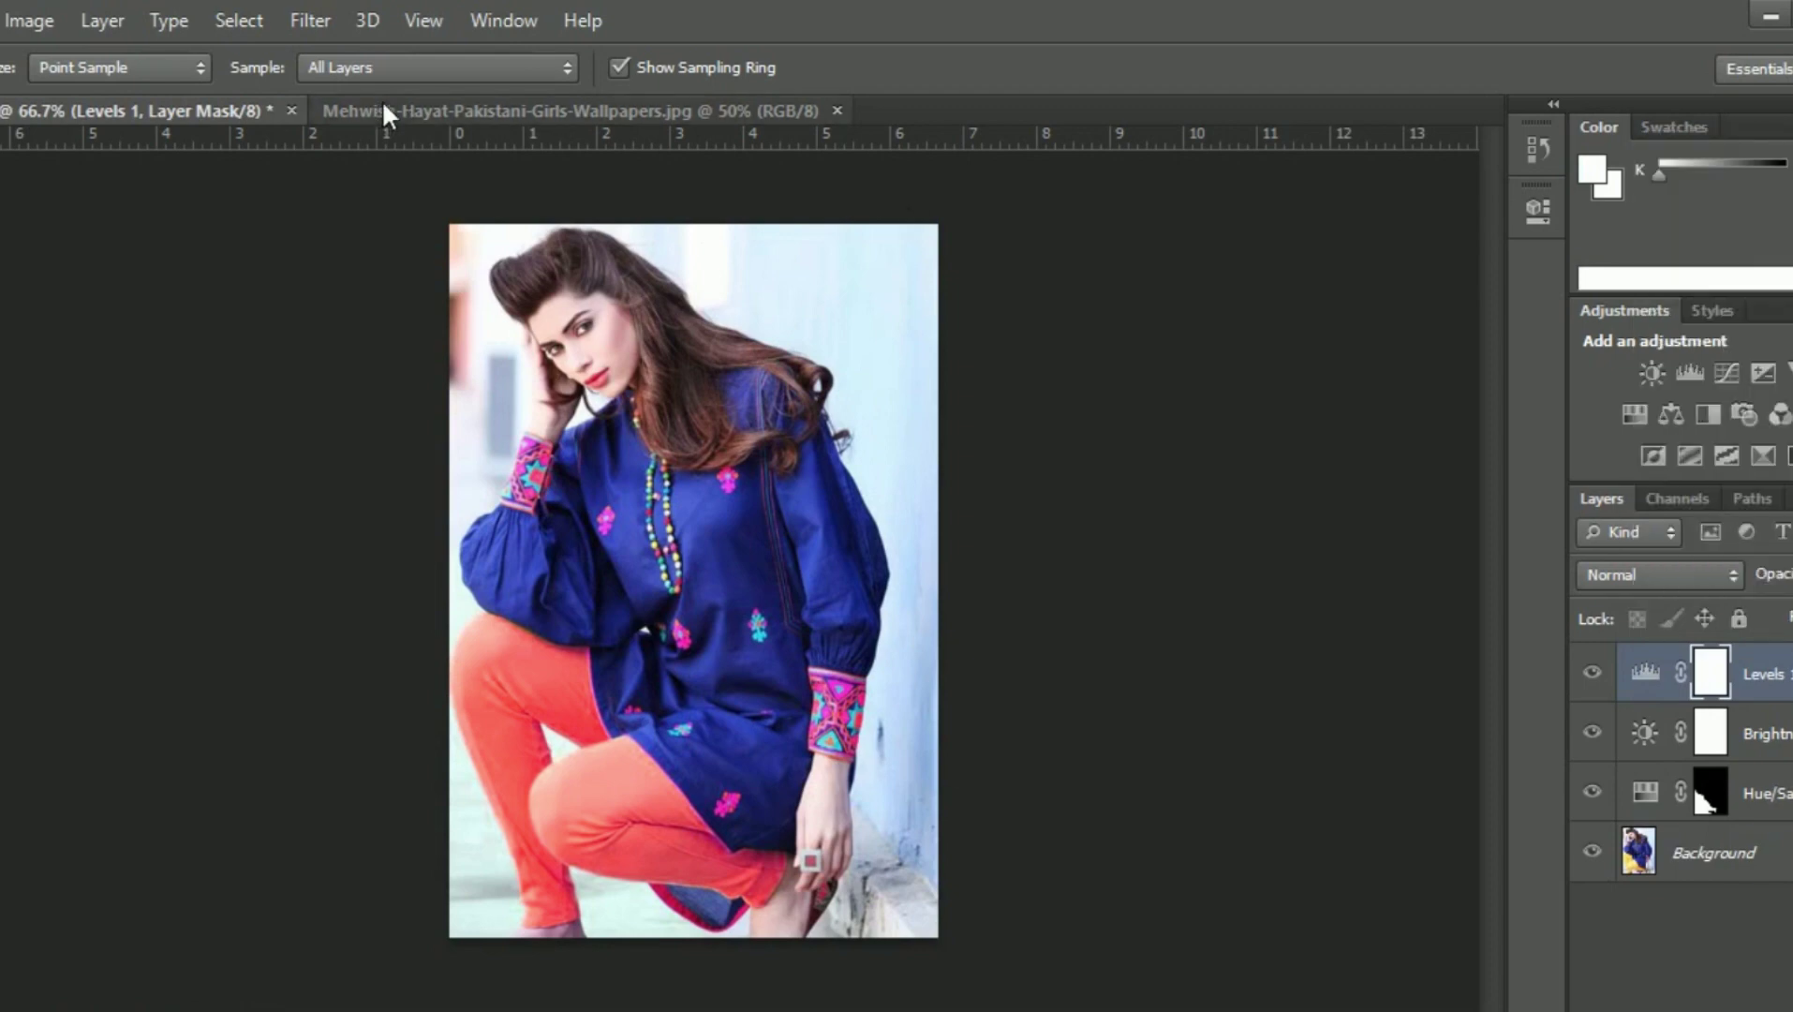
pyautogui.click(752, 110)
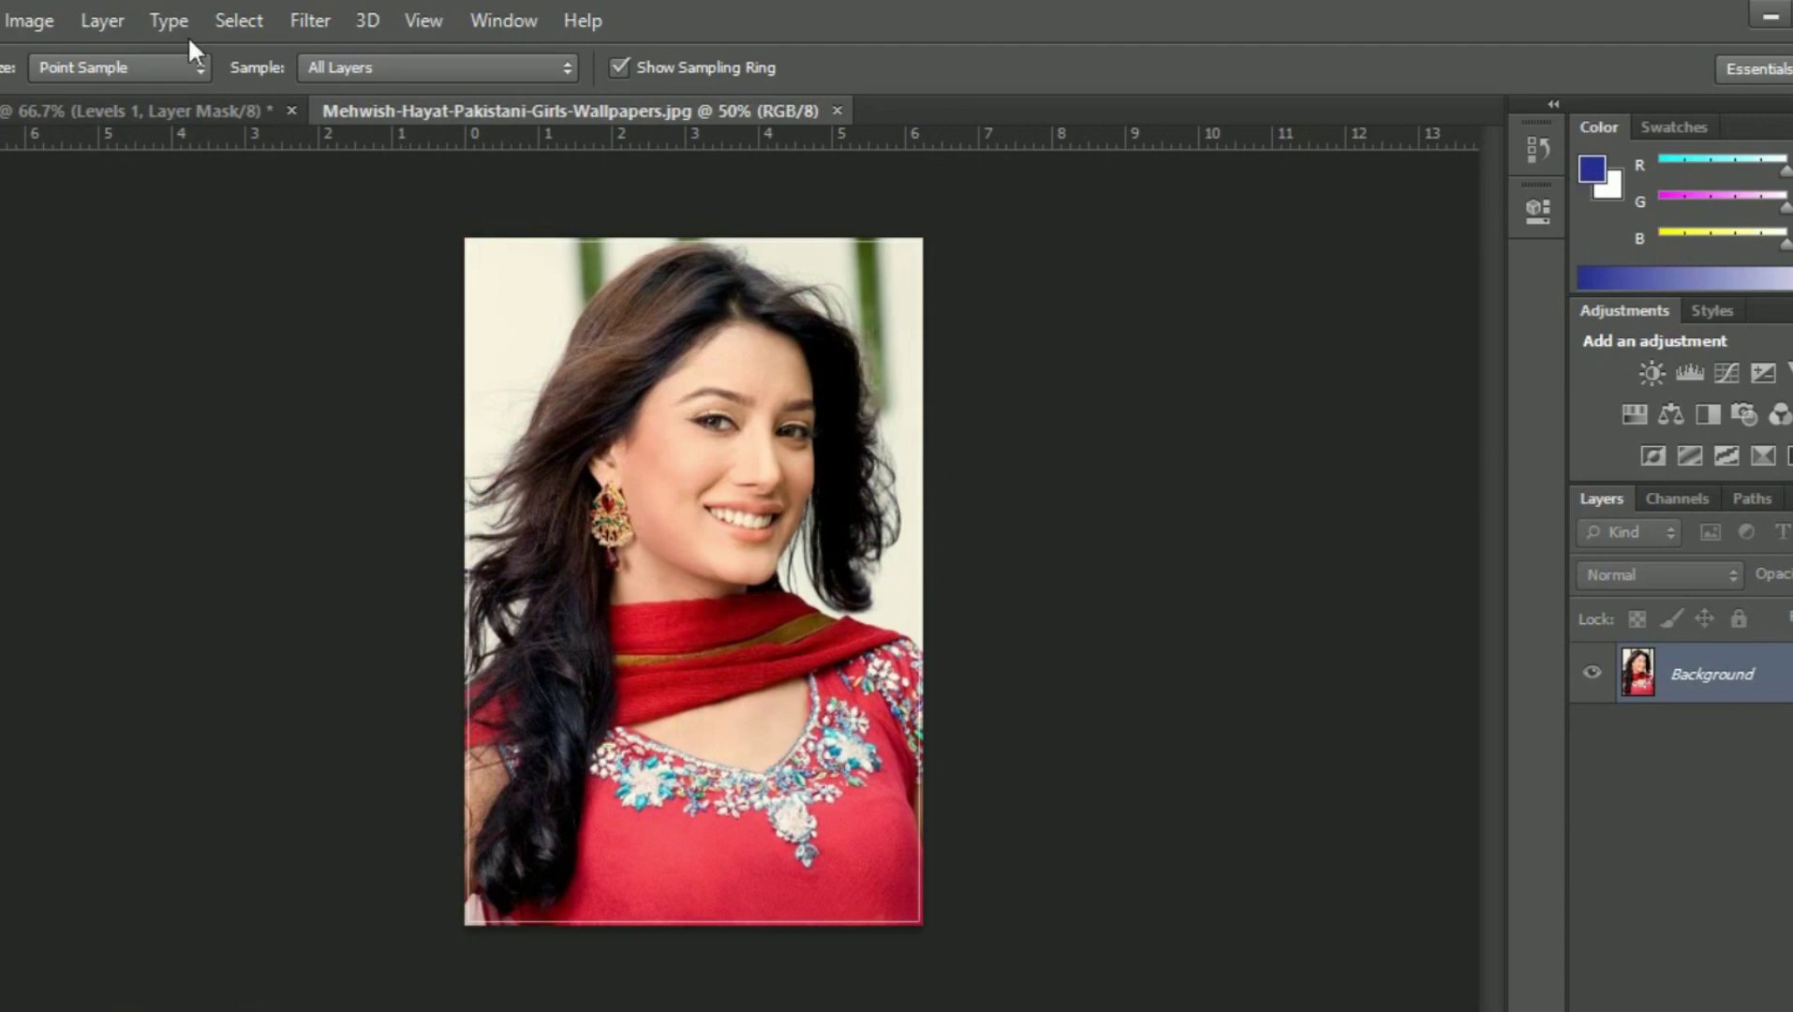
pyautogui.click(47, 111)
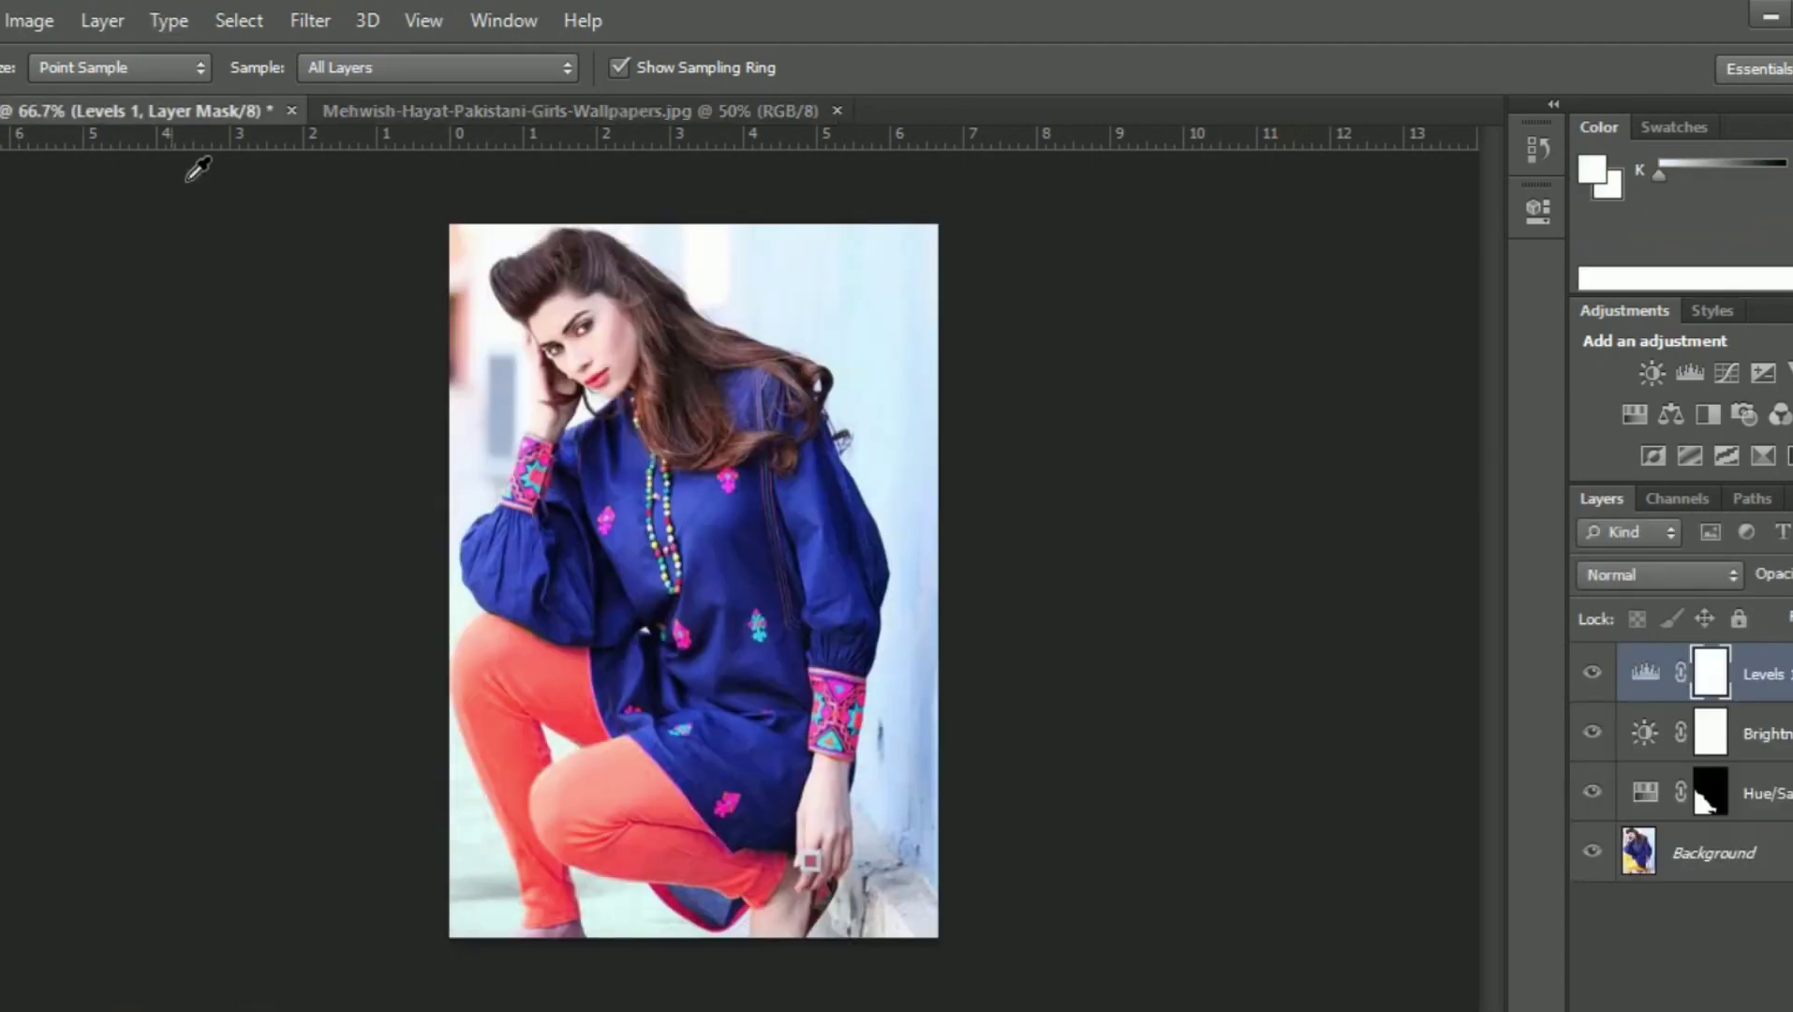
pyautogui.click(289, 110)
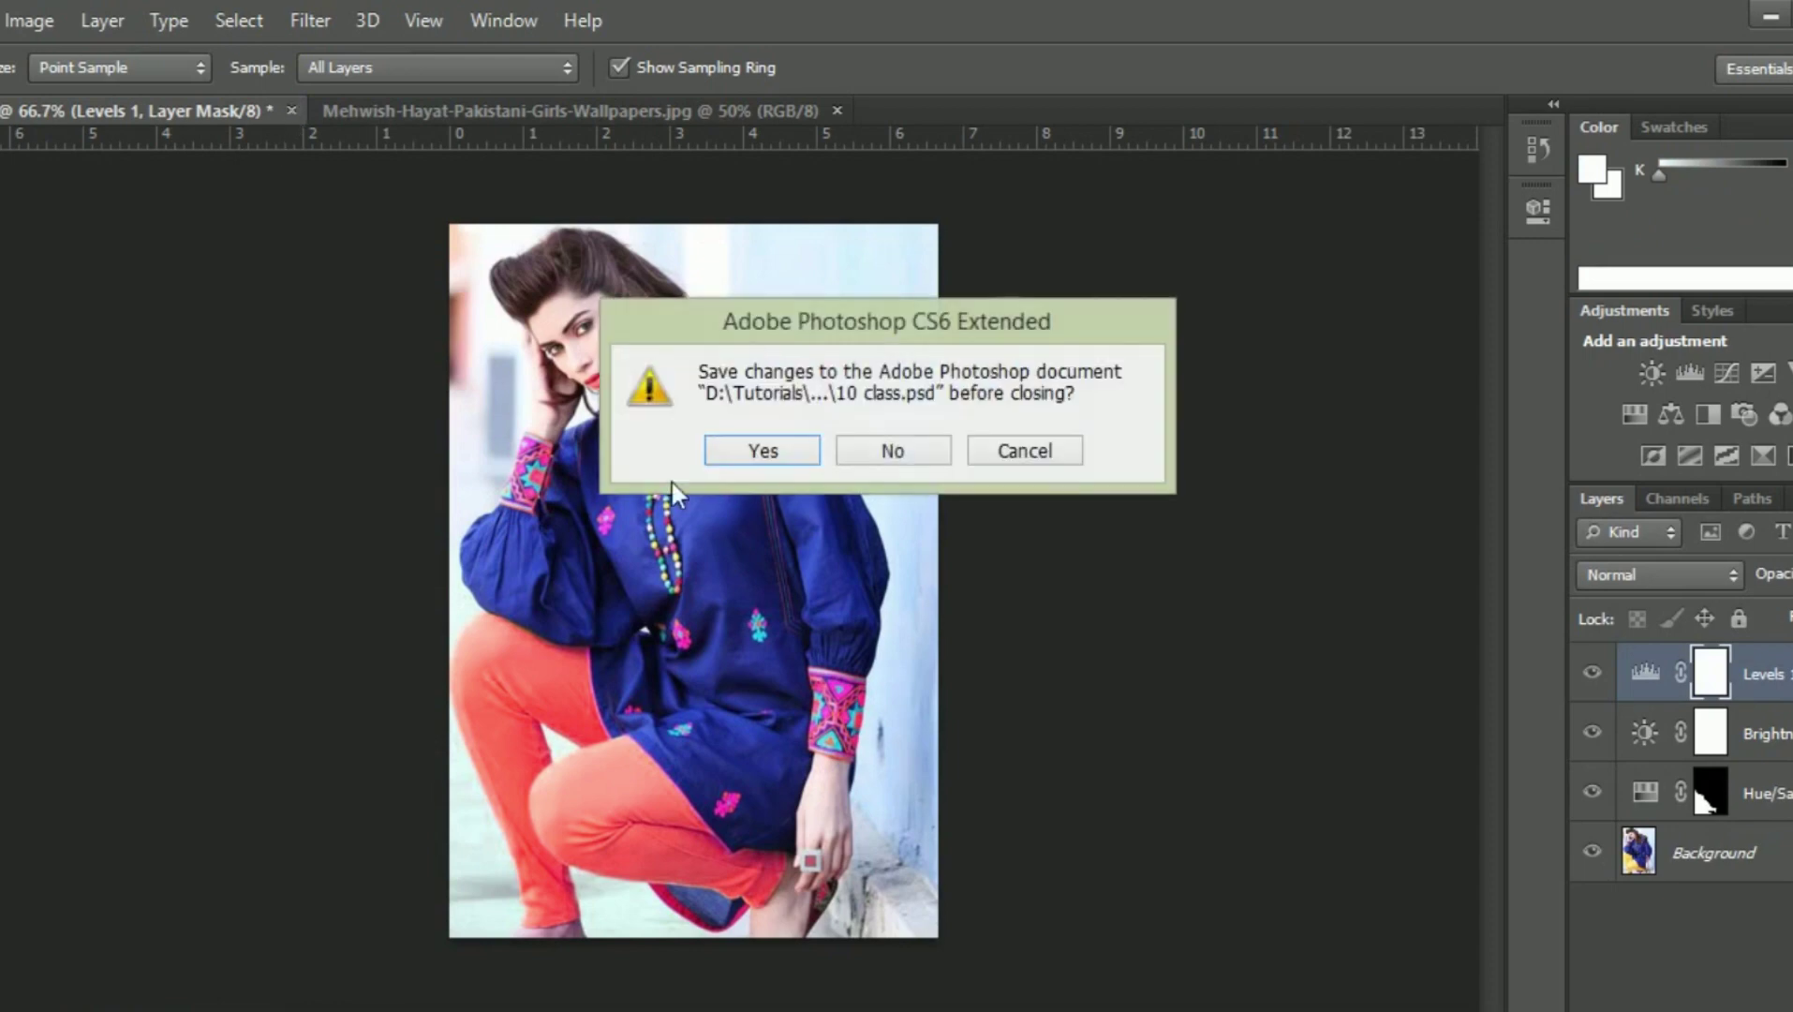
pyautogui.click(742, 459)
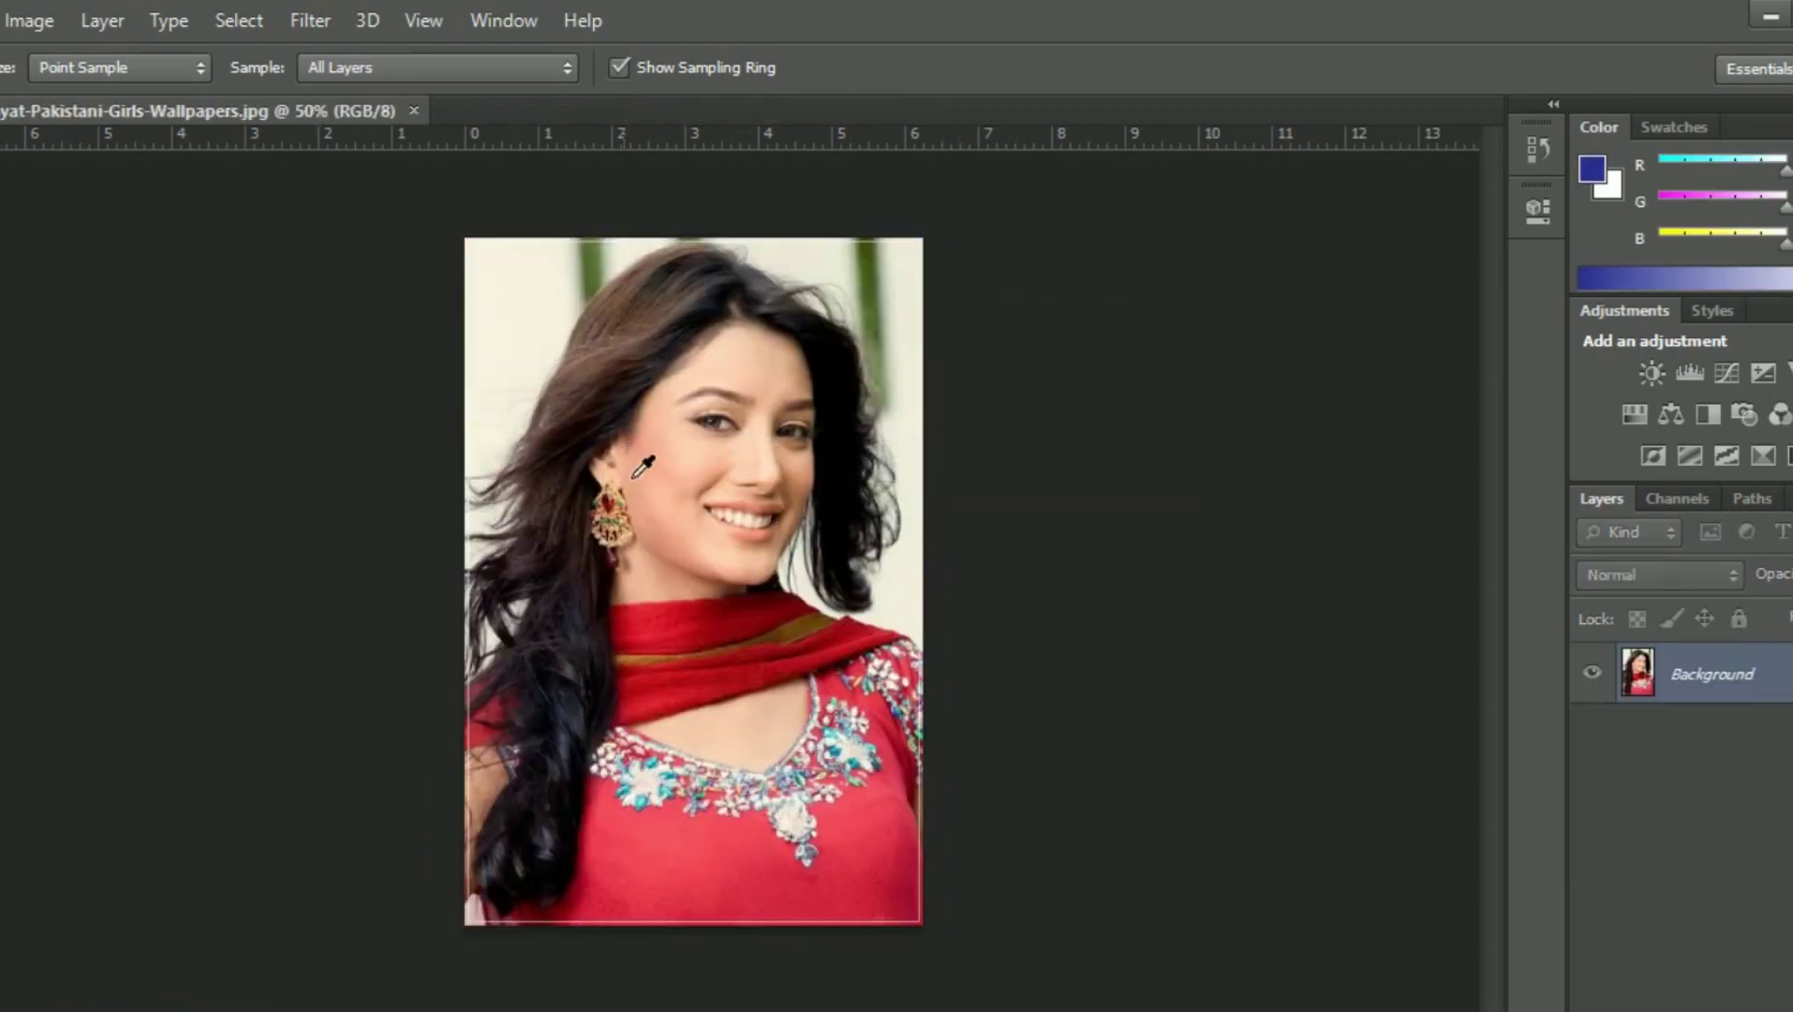
# - Sample beige, outfit red and cream backdrop into the foreground and background swatches
pyautogui.keyDown('alt'); pyautogui.click(644, 793); pyautogui.keyUp('alt')
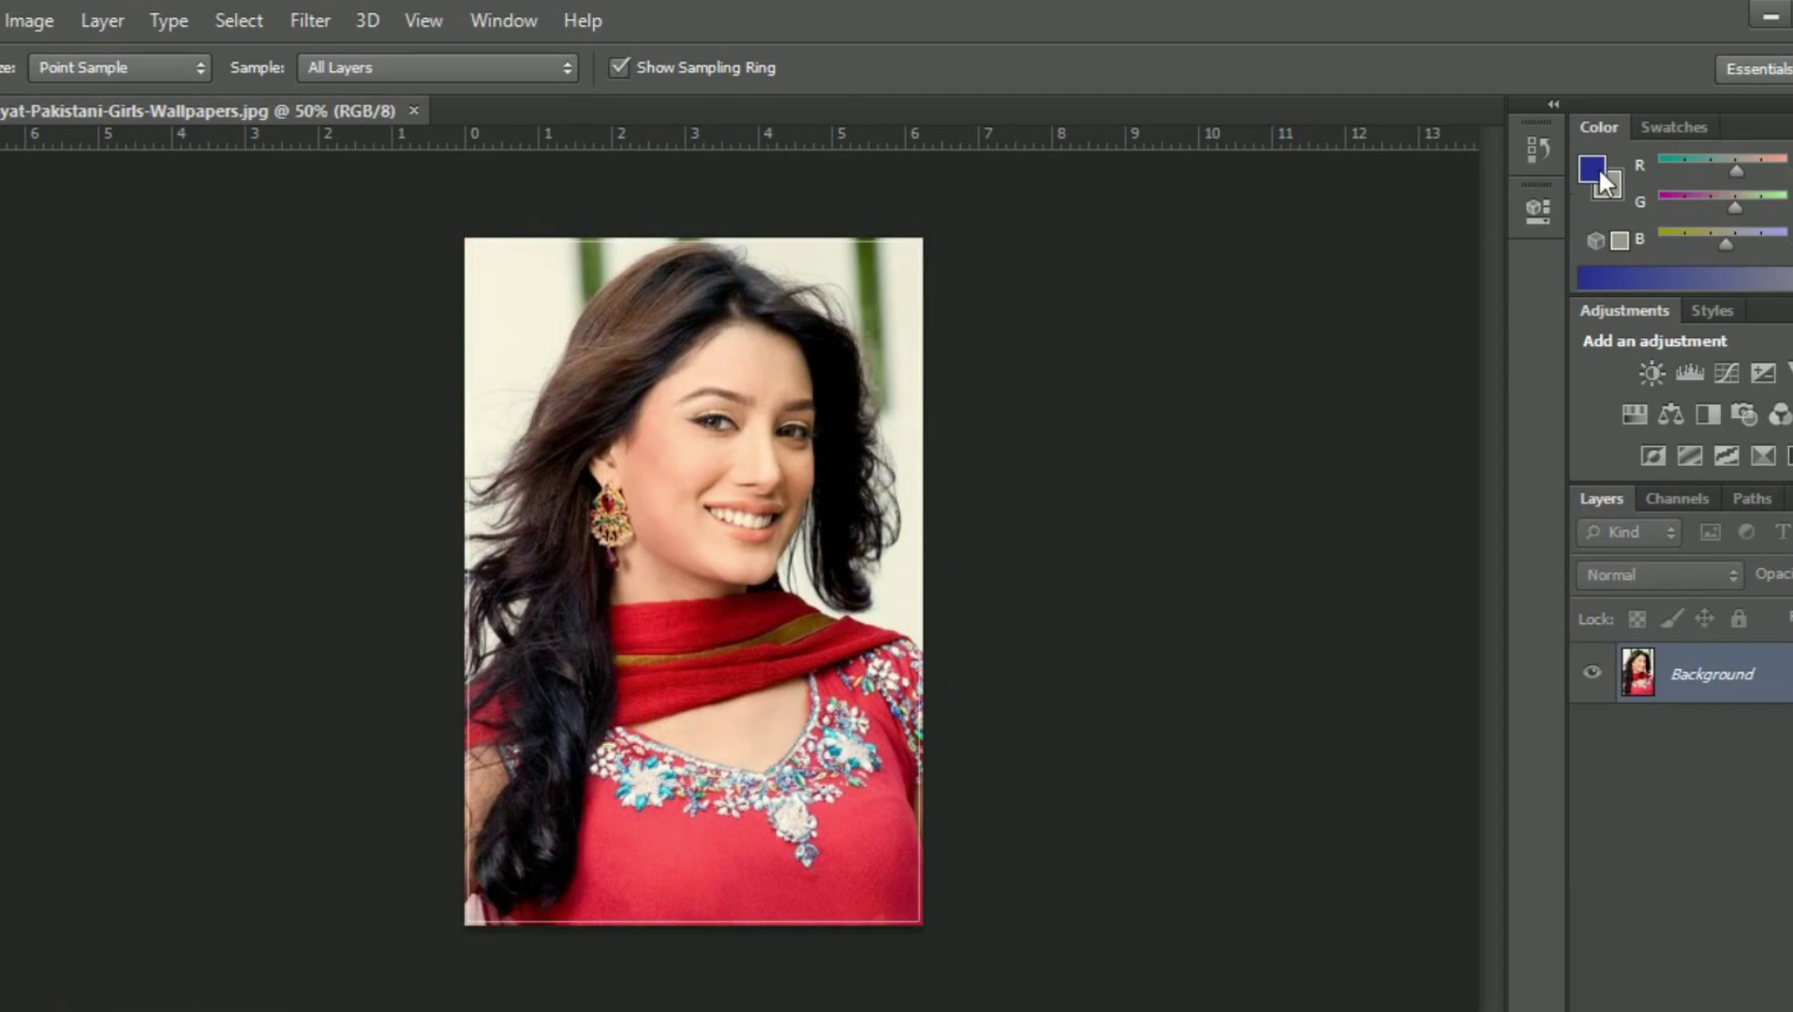
pyautogui.keyDown('alt'); pyautogui.click(847, 883); pyautogui.keyUp('alt')
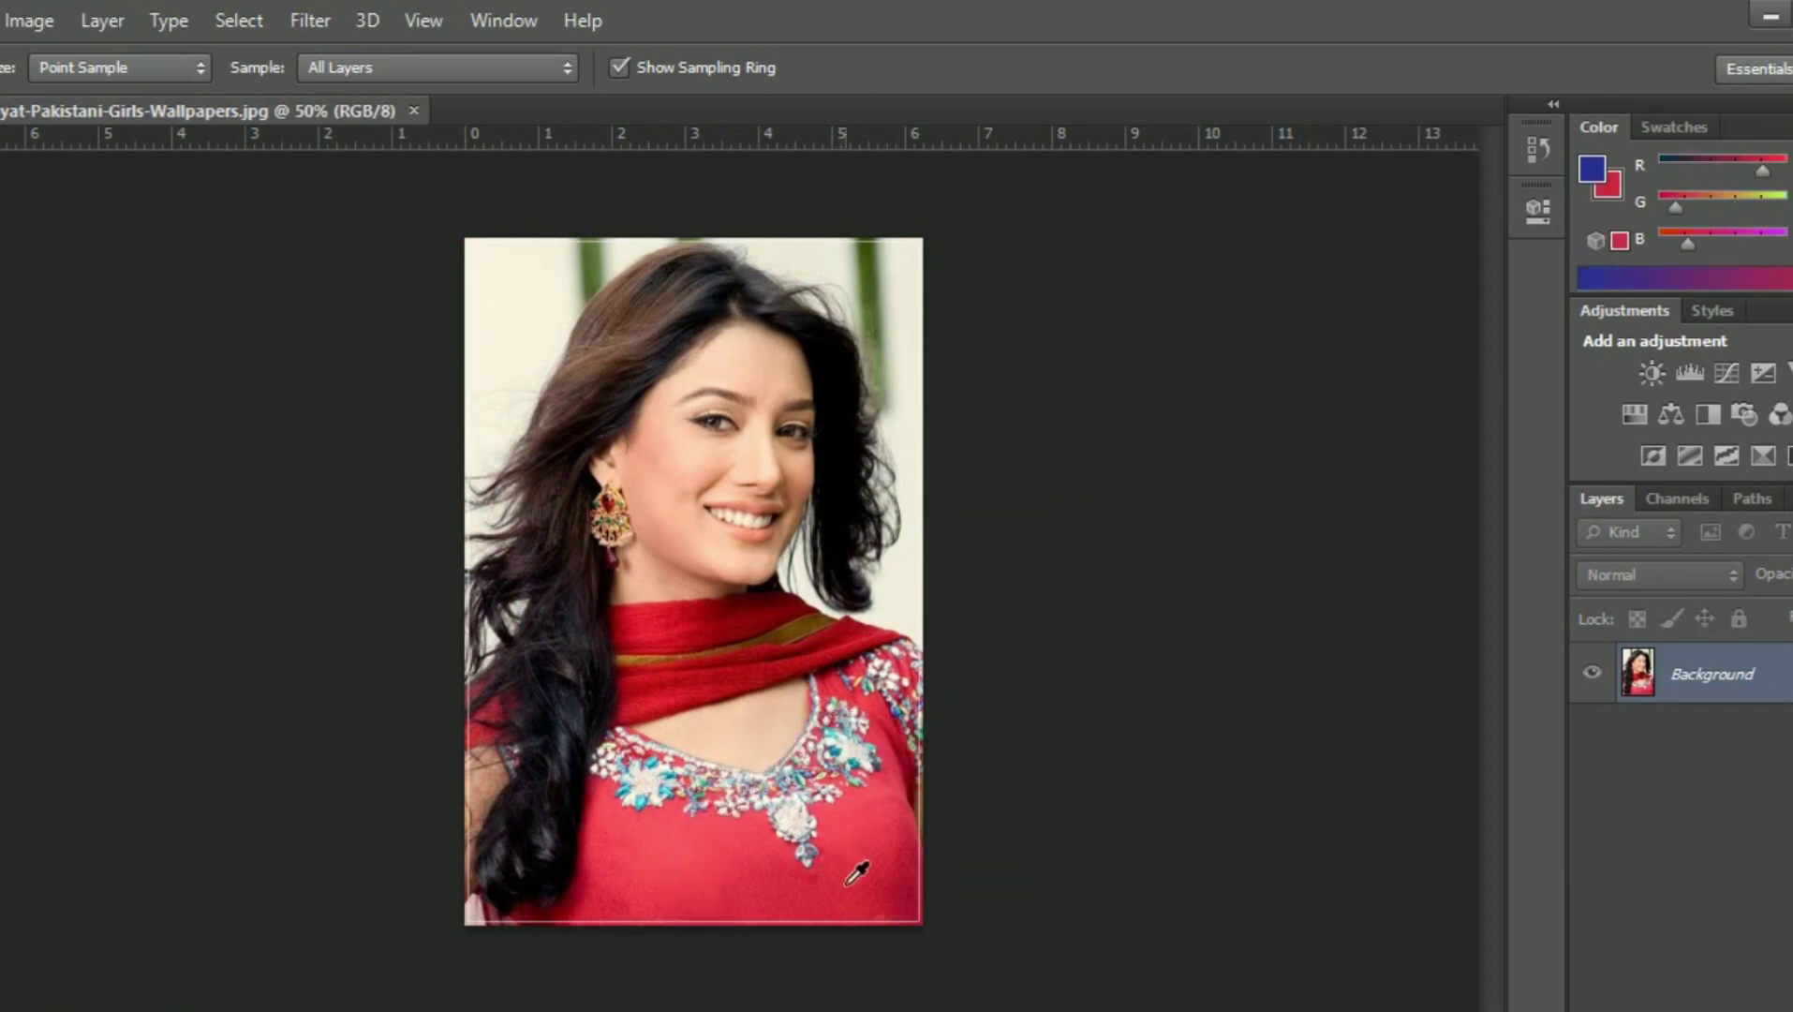
pyautogui.click(1590, 170)
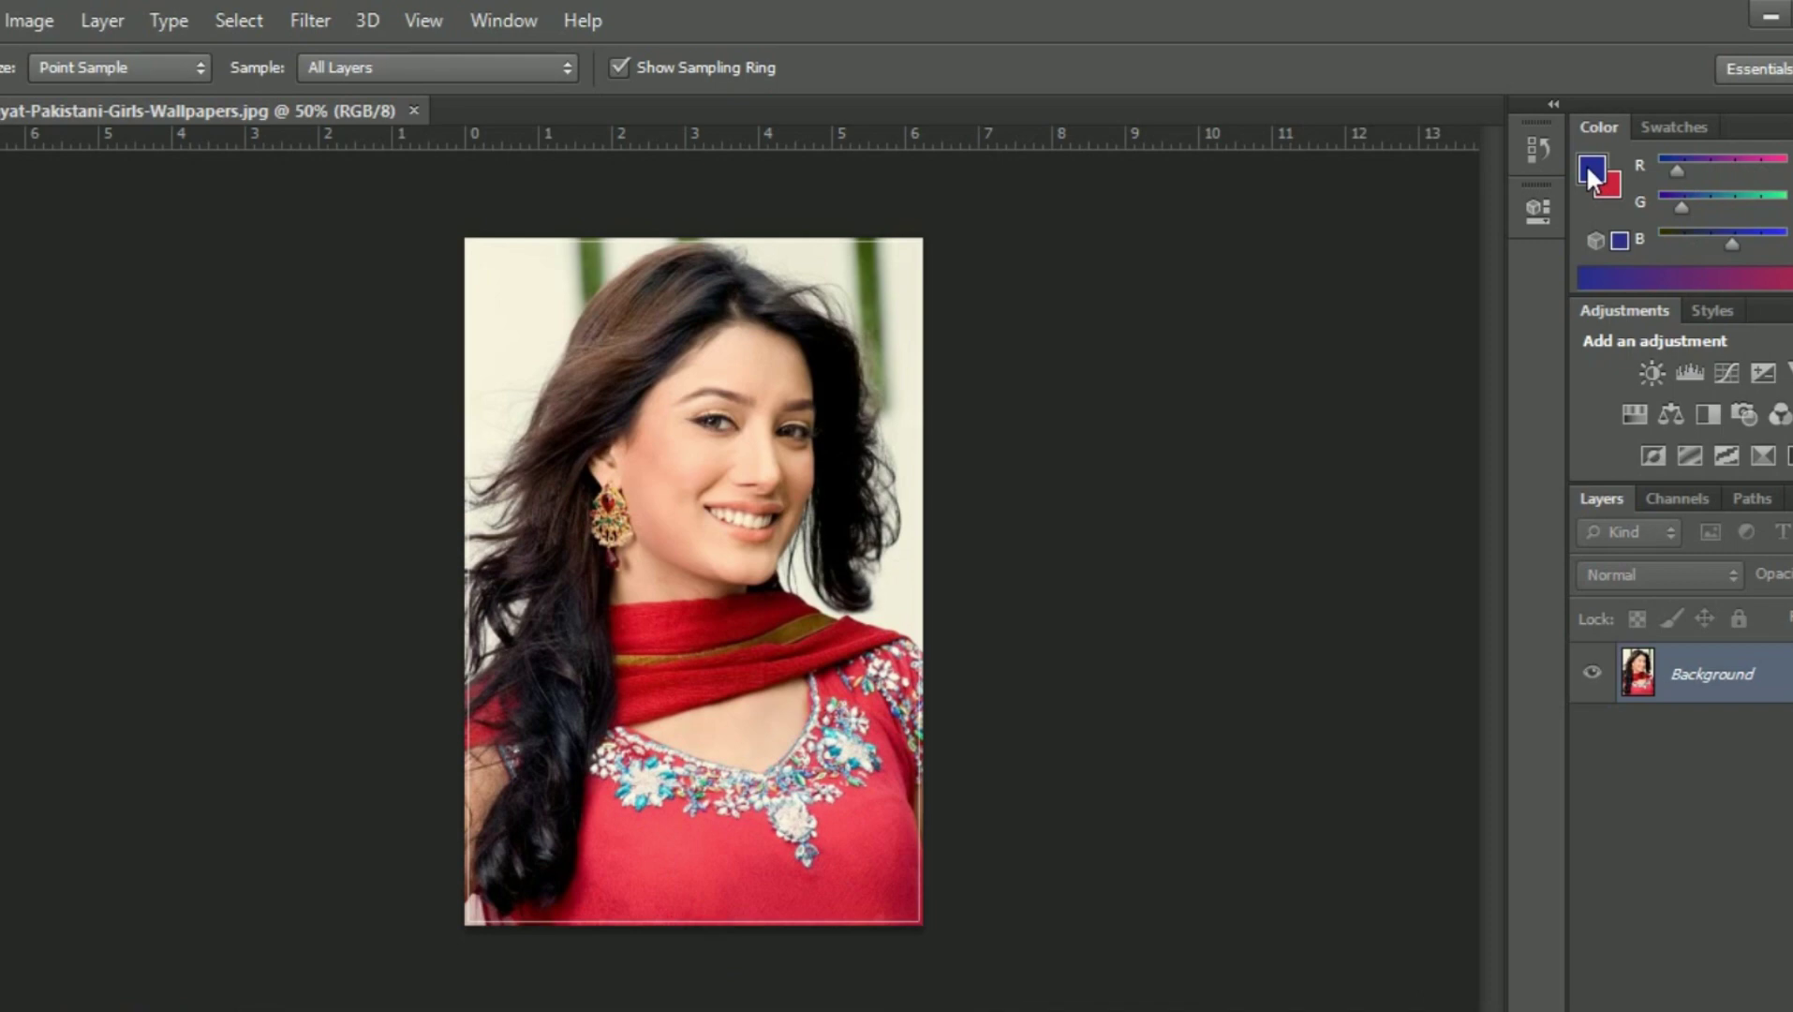
pyautogui.click(887, 818)
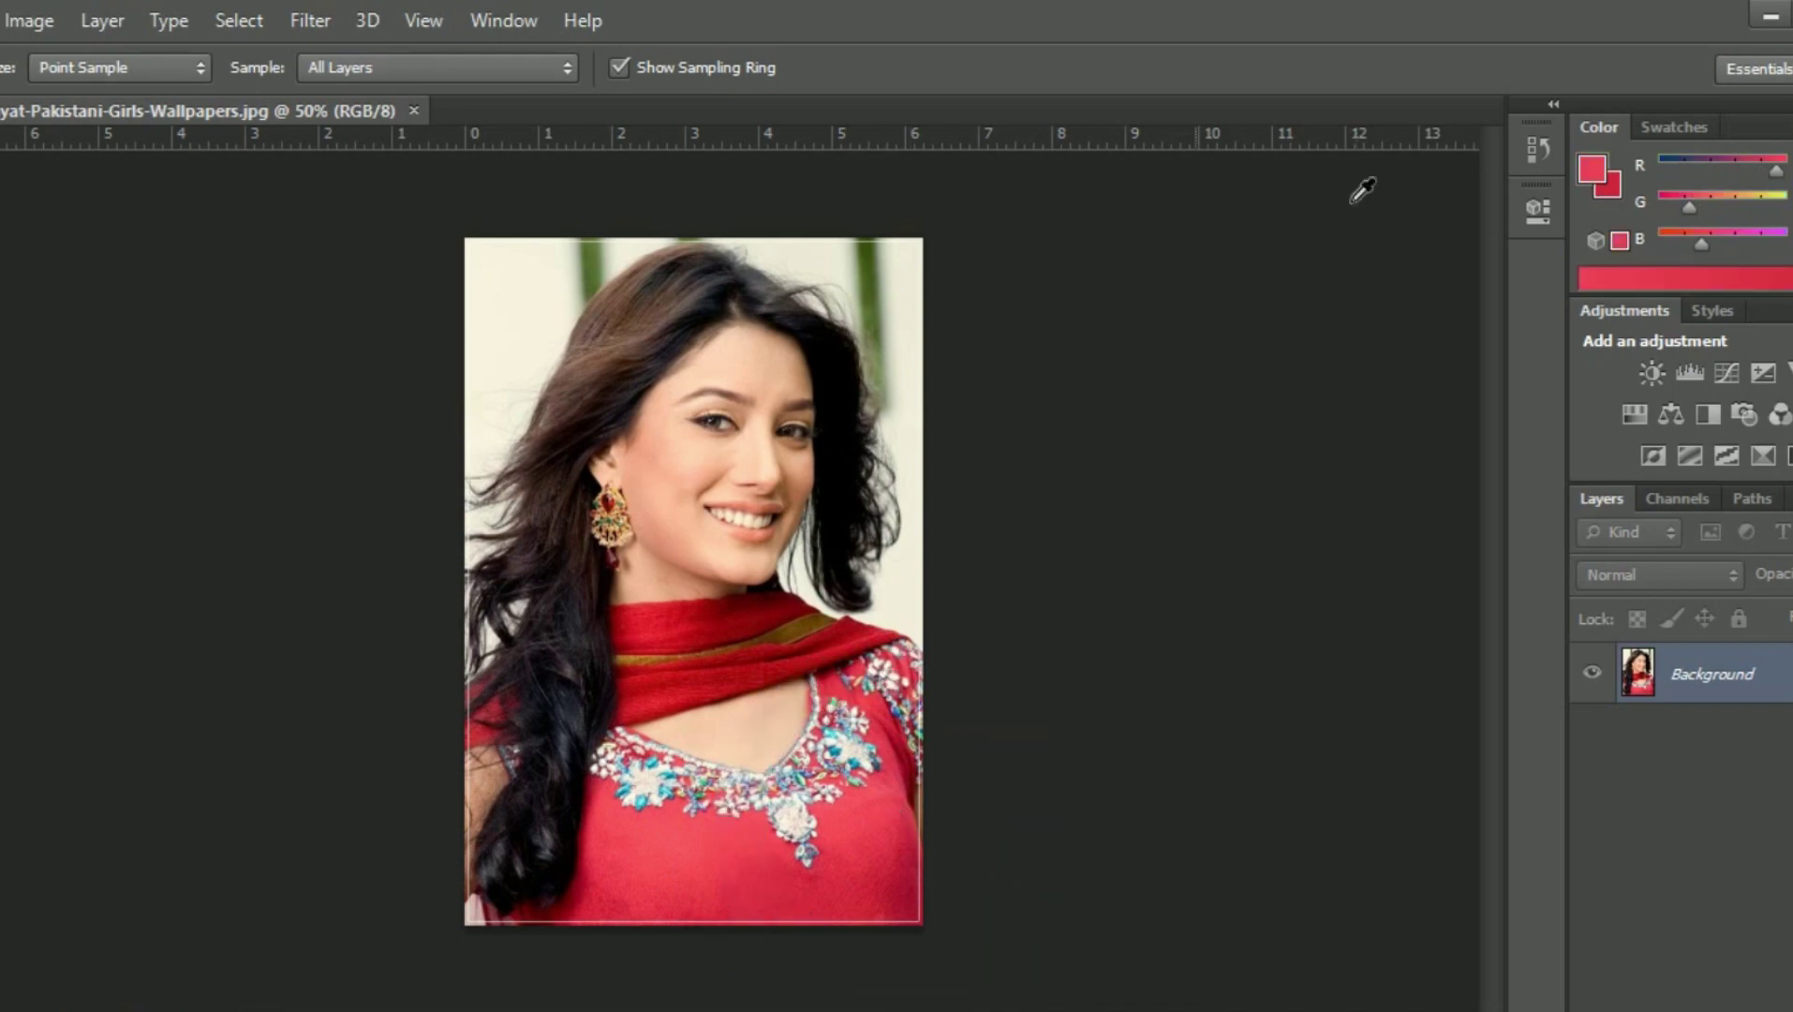
pyautogui.click(1615, 179)
pyautogui.click(493, 364)
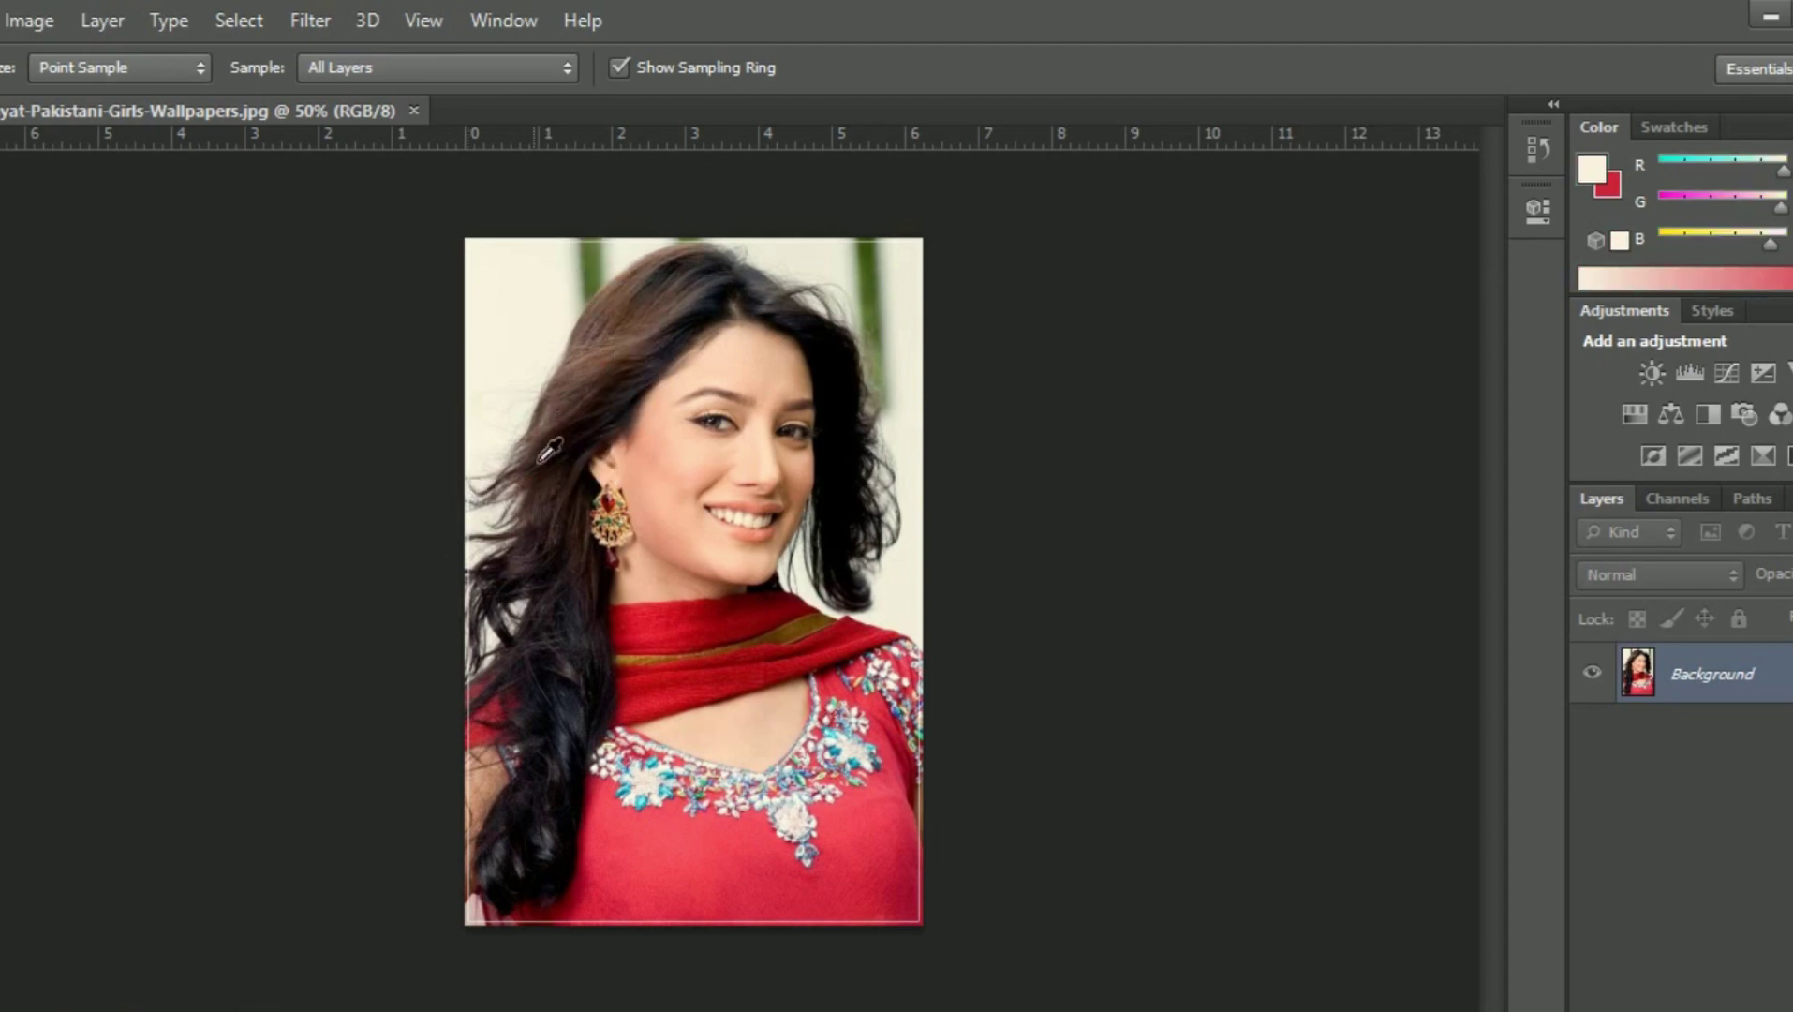
pyautogui.click(634, 838)
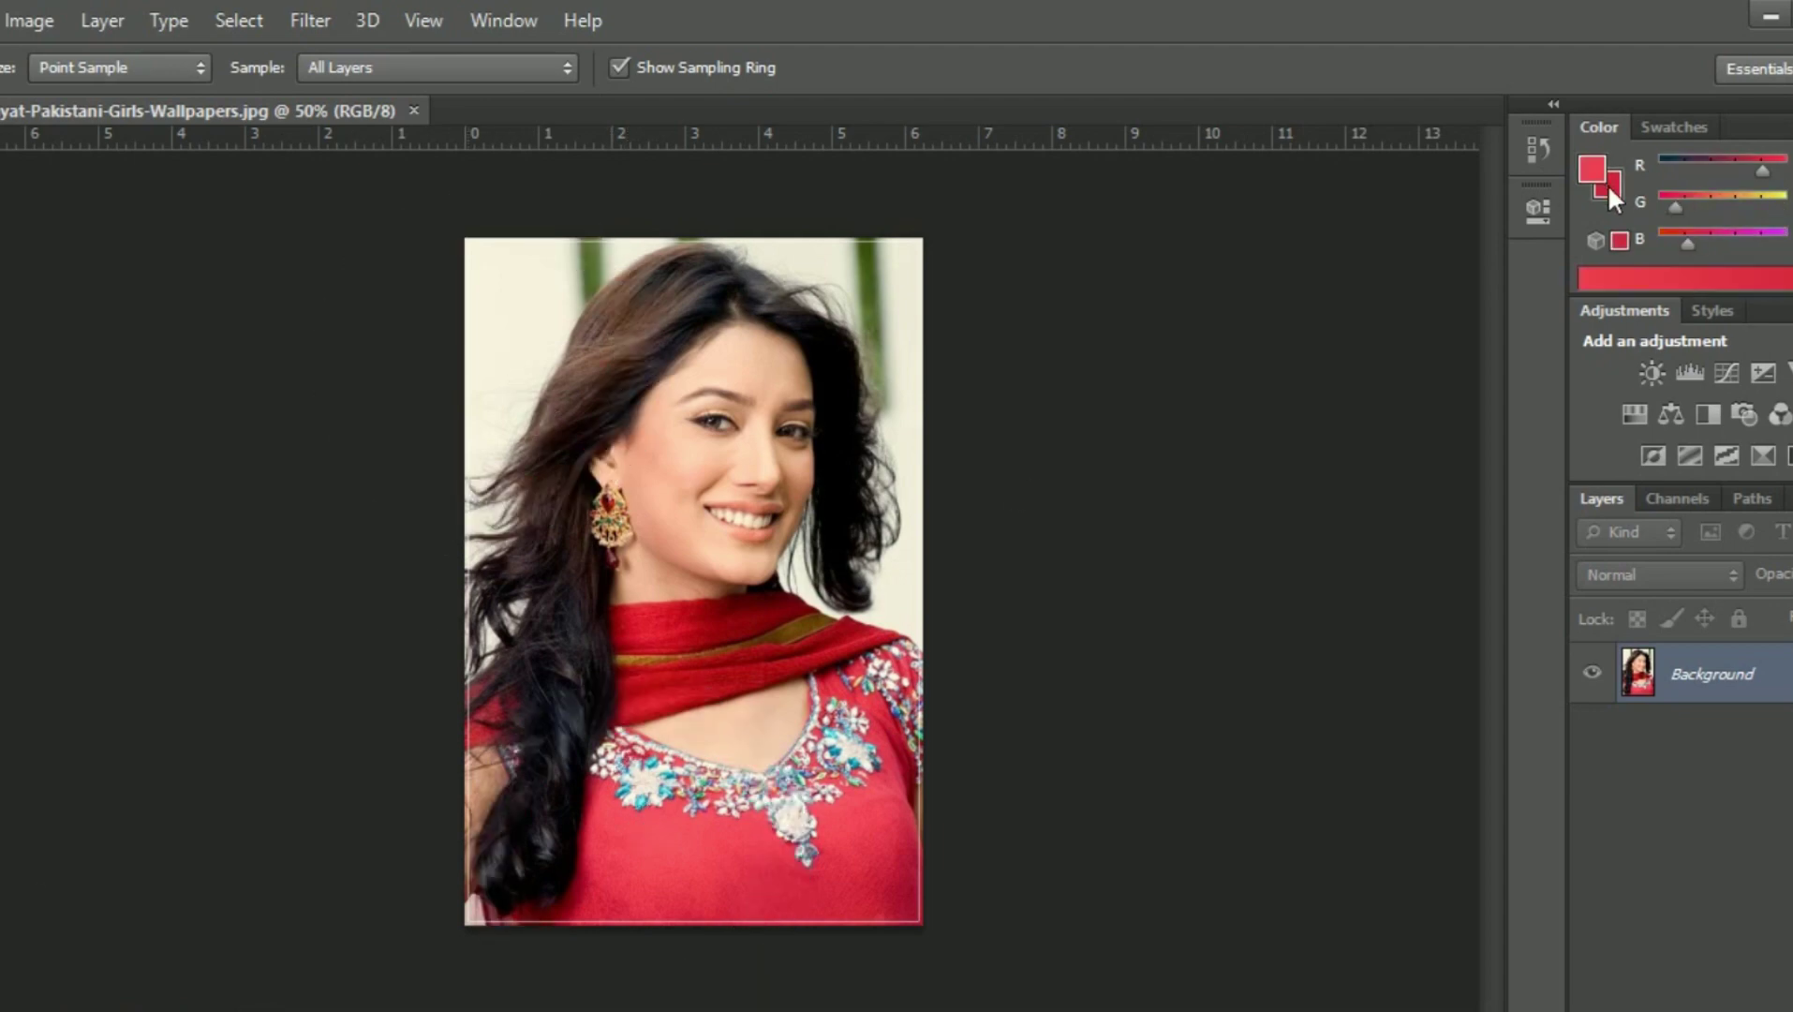
pyautogui.click(522, 317)
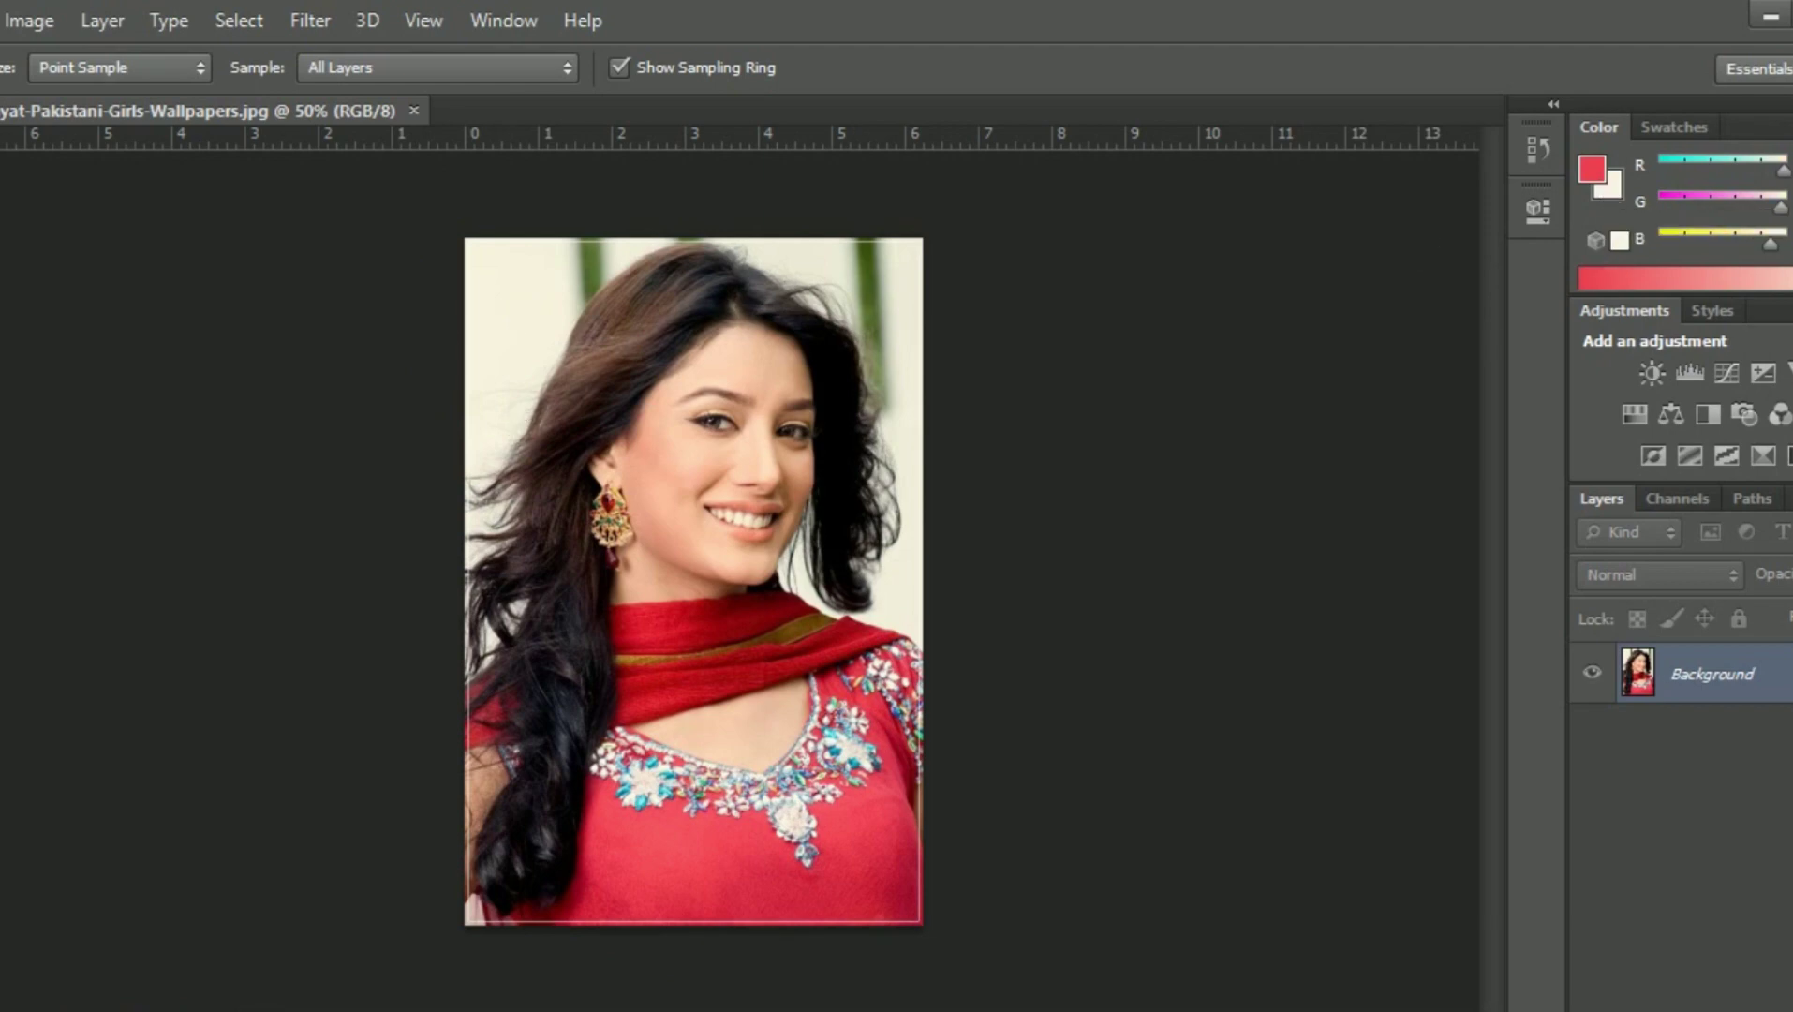
# - Reselect the Eyedropper with I and sample outfit red, dark hair and the cream backdrop
pyautogui.click(5, 393)
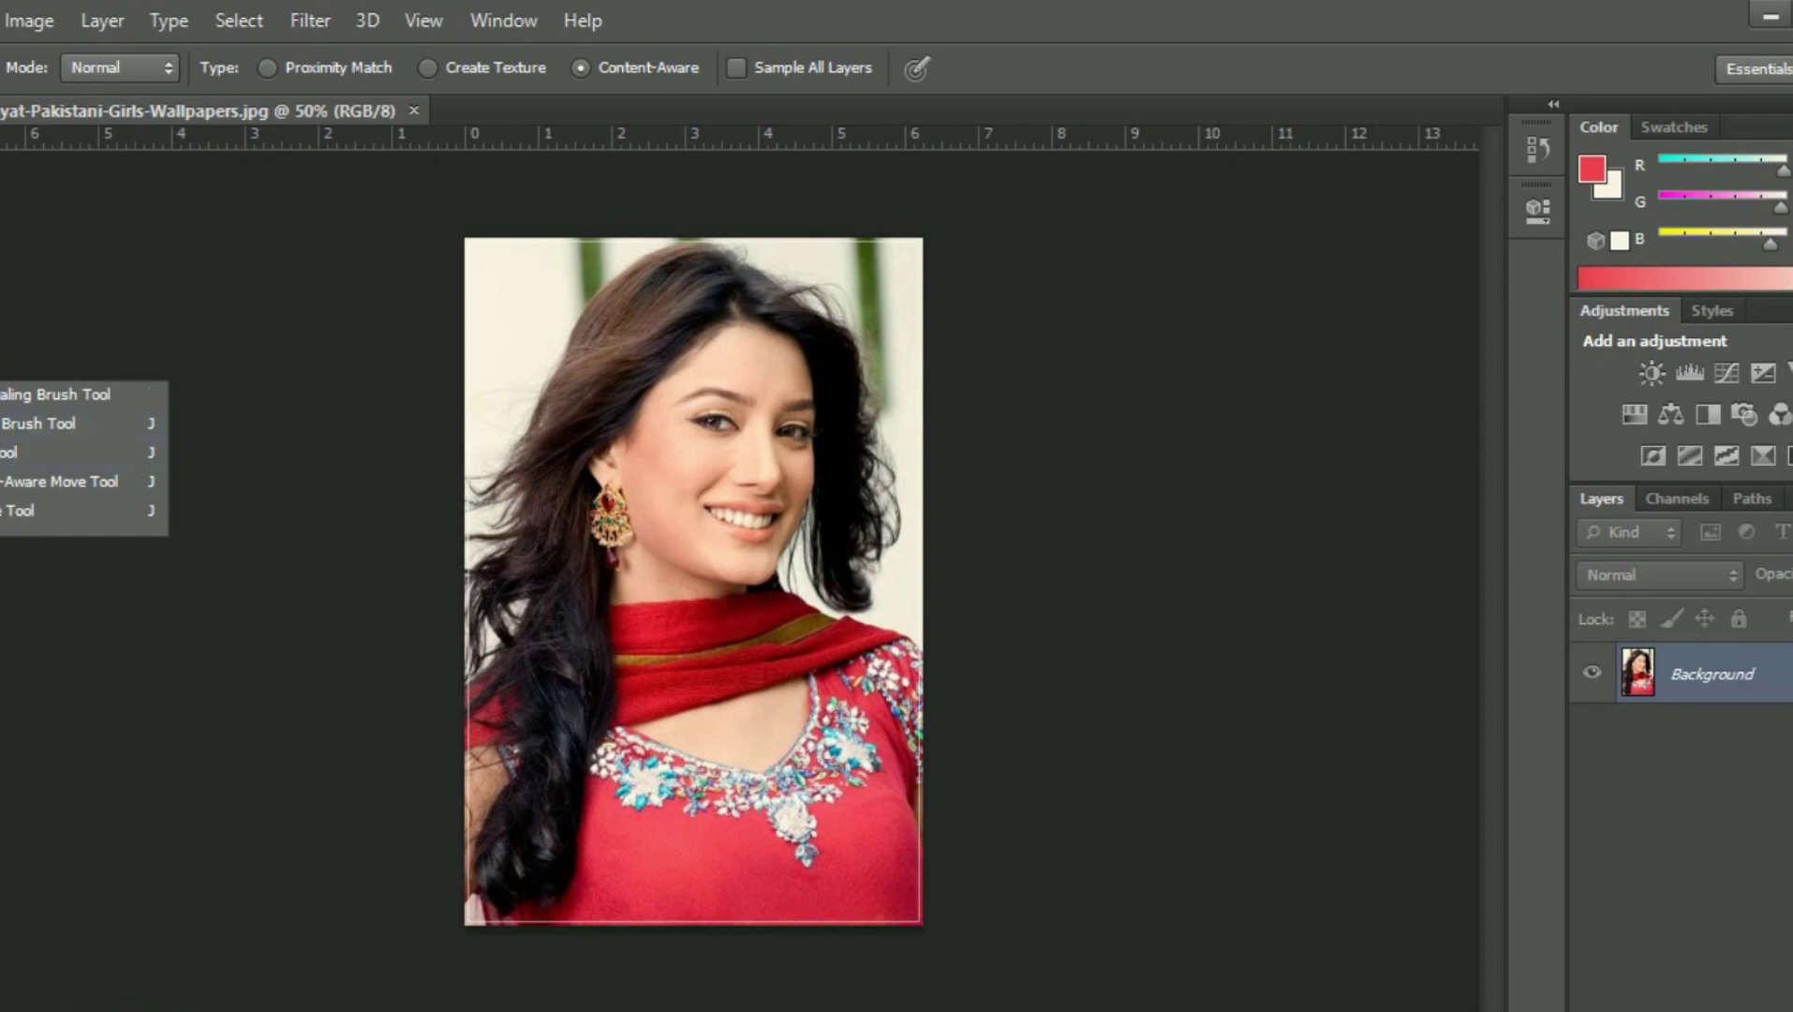
pyautogui.press('i')
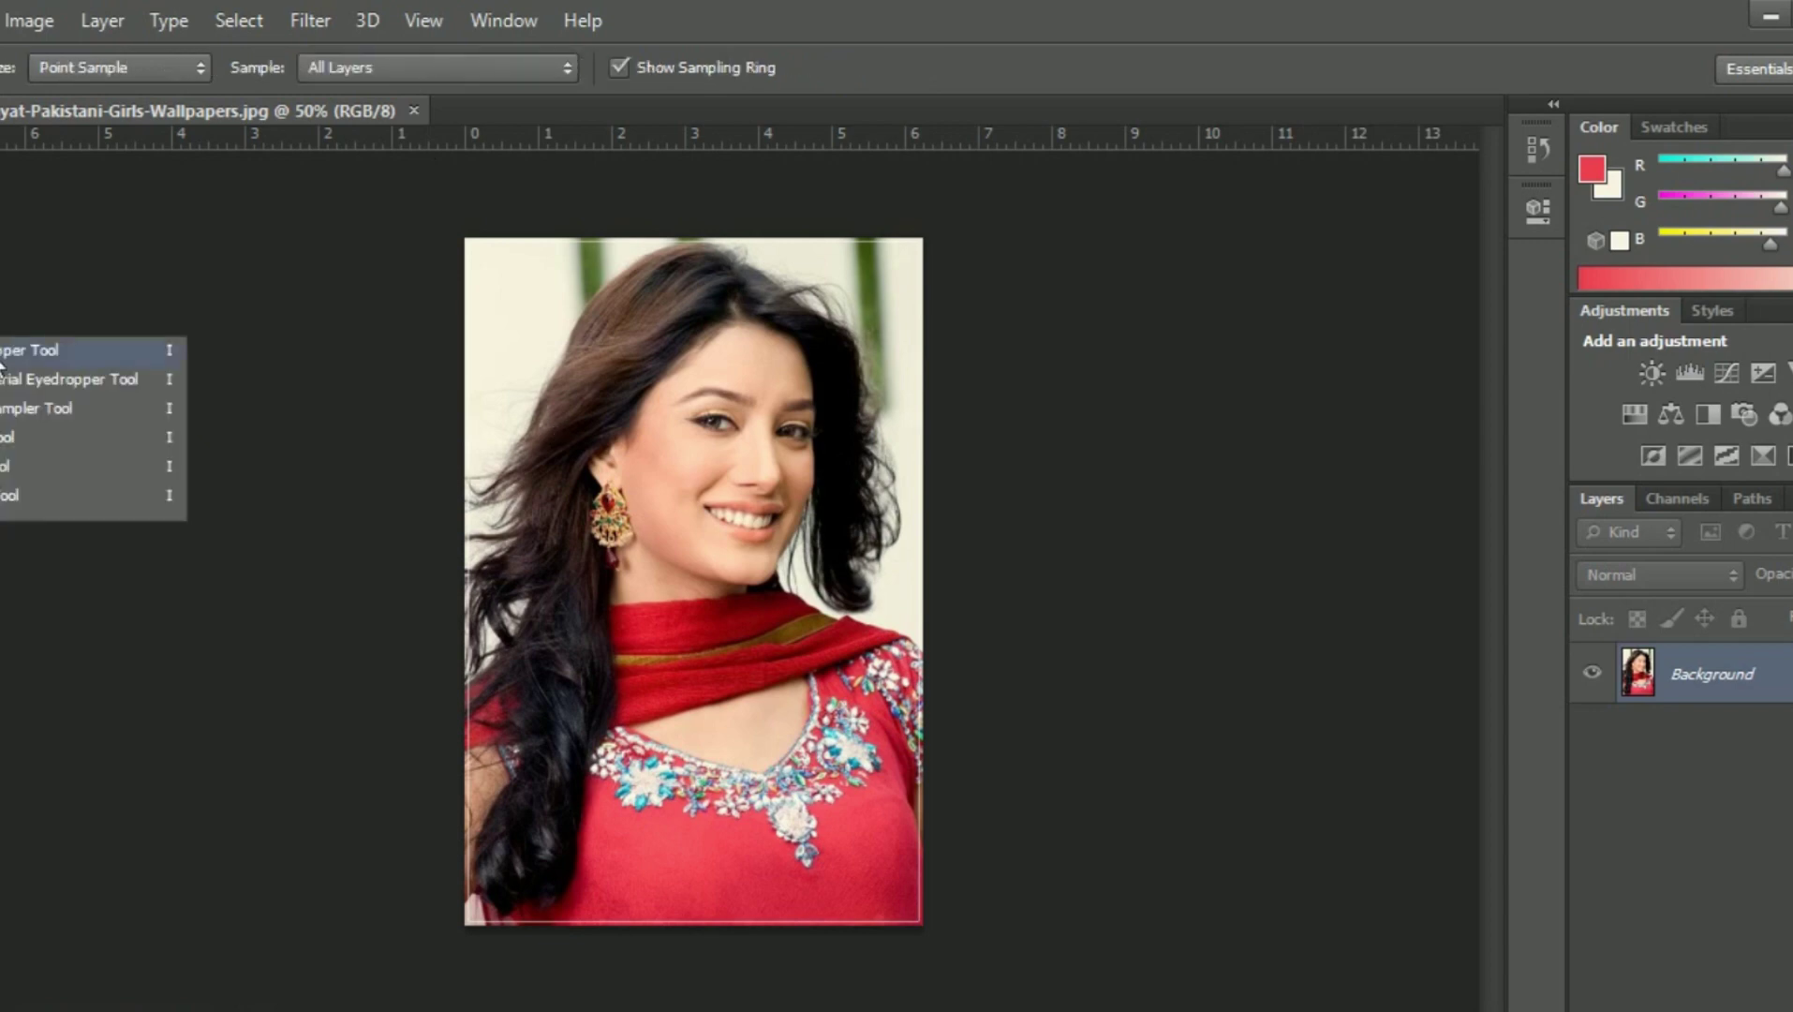
pyautogui.click(2, 362)
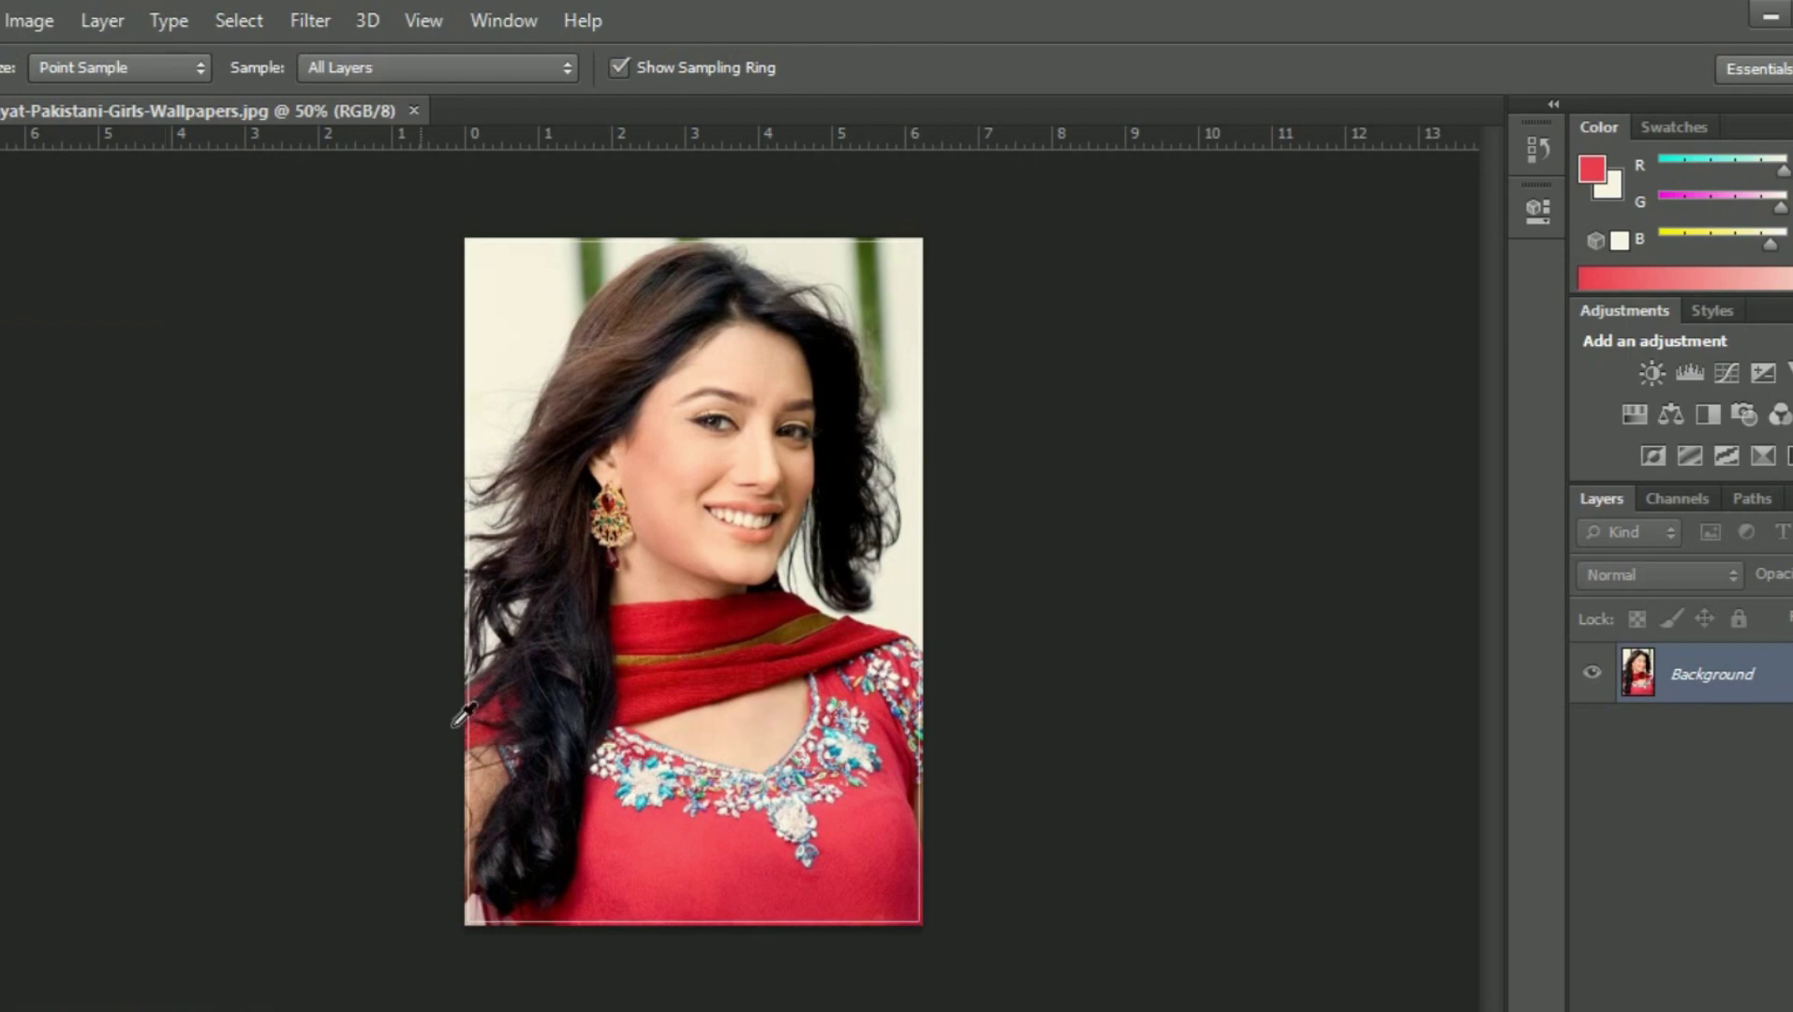
pyautogui.click(661, 829)
pyautogui.click(571, 570)
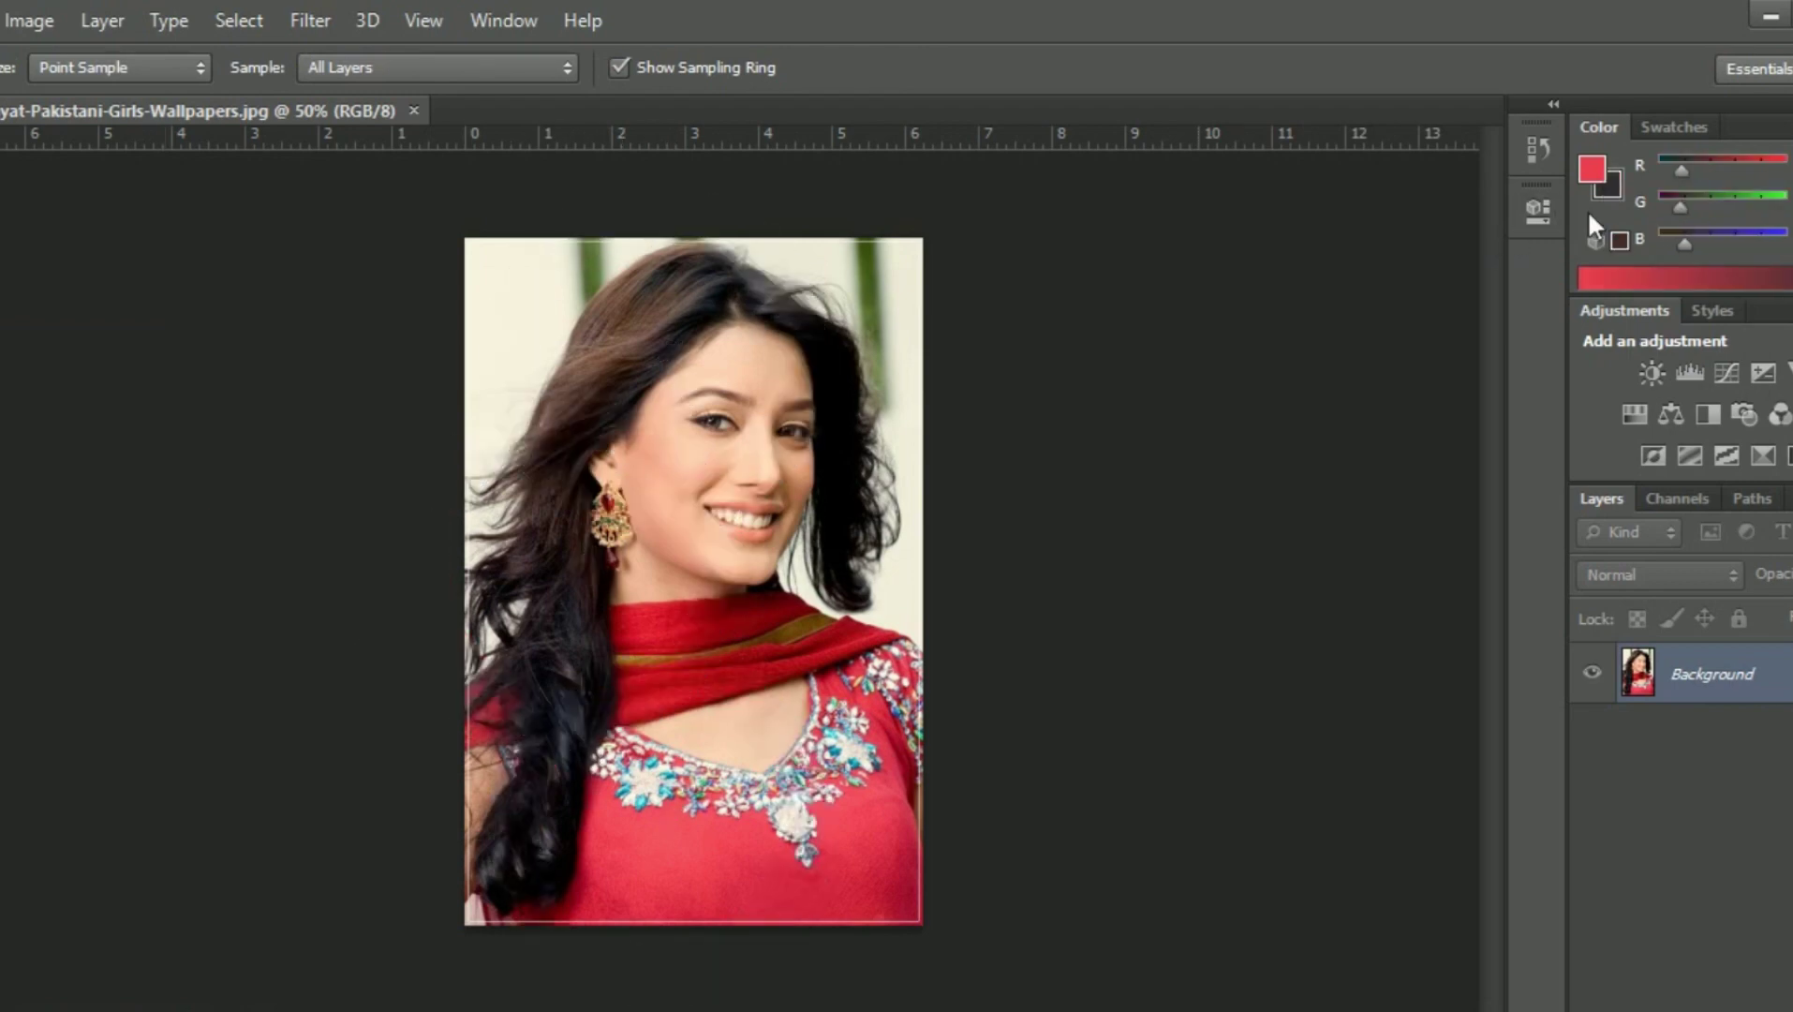
pyautogui.click(500, 357)
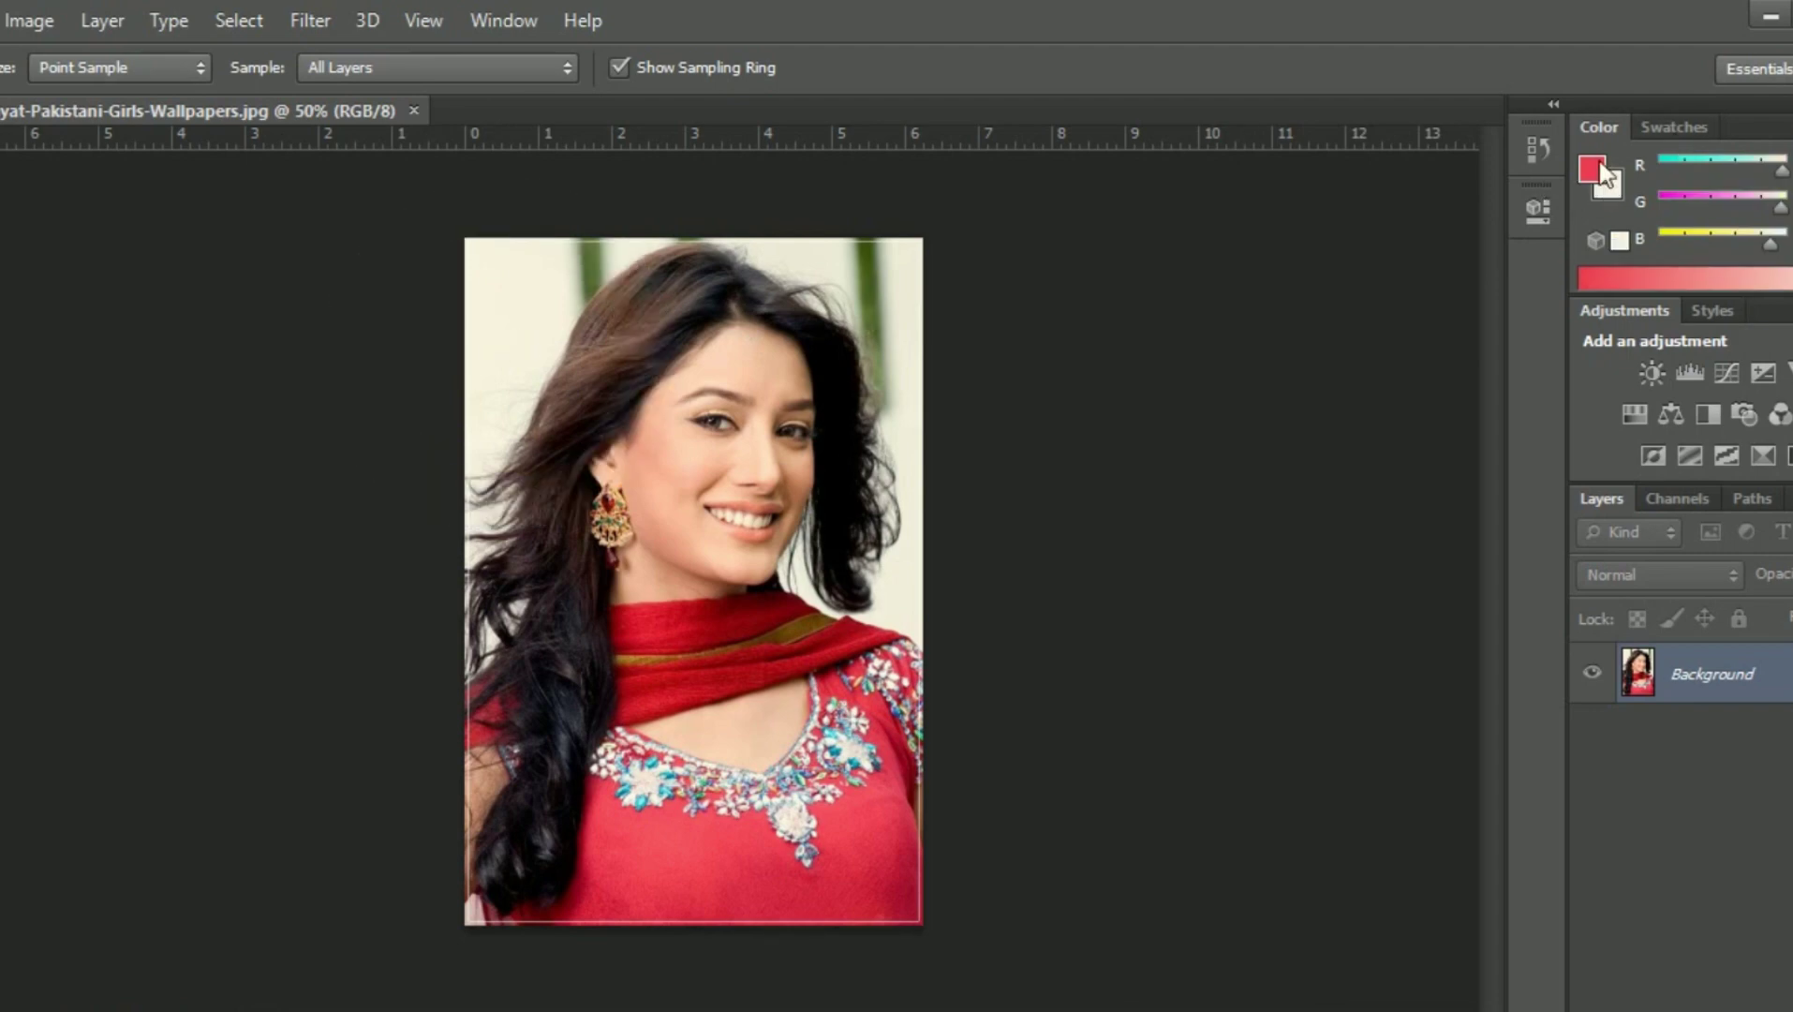
pyautogui.click(1593, 171)
# - Sample hair, cheek skin, eye and mouth tones, ending with the outfit red as foreground
pyautogui.click(584, 431)
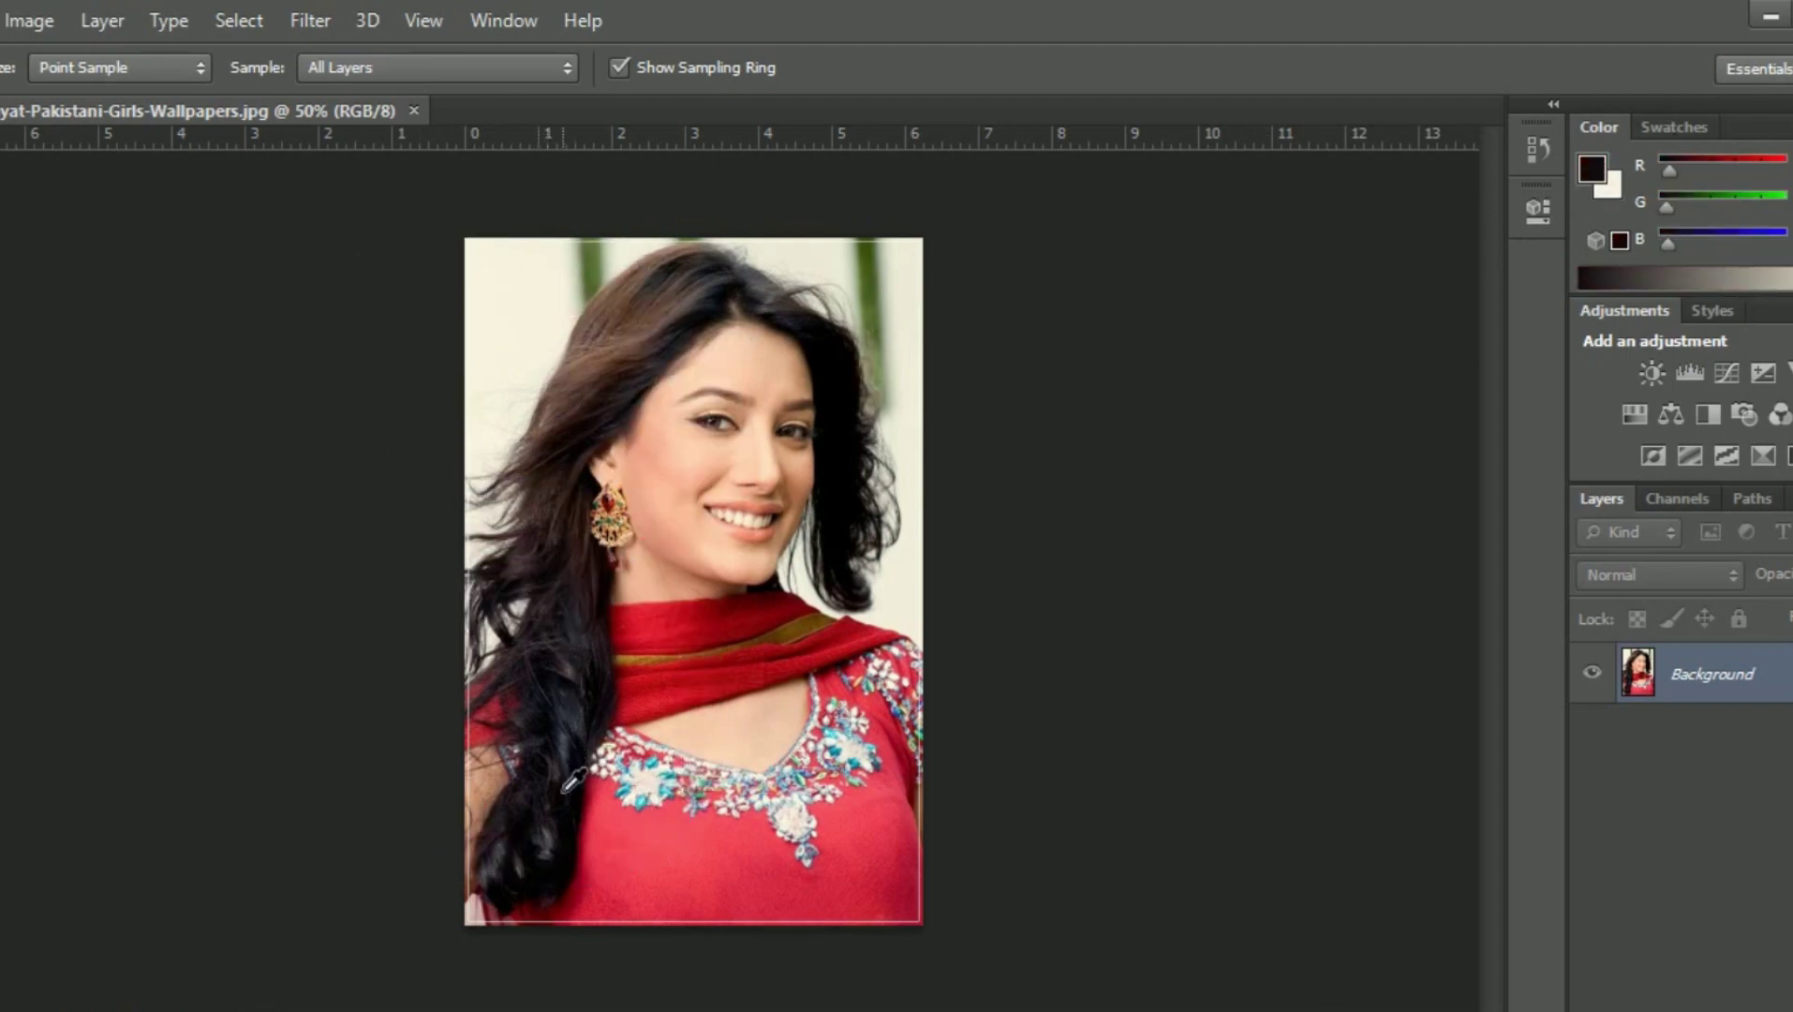
pyautogui.click(681, 487)
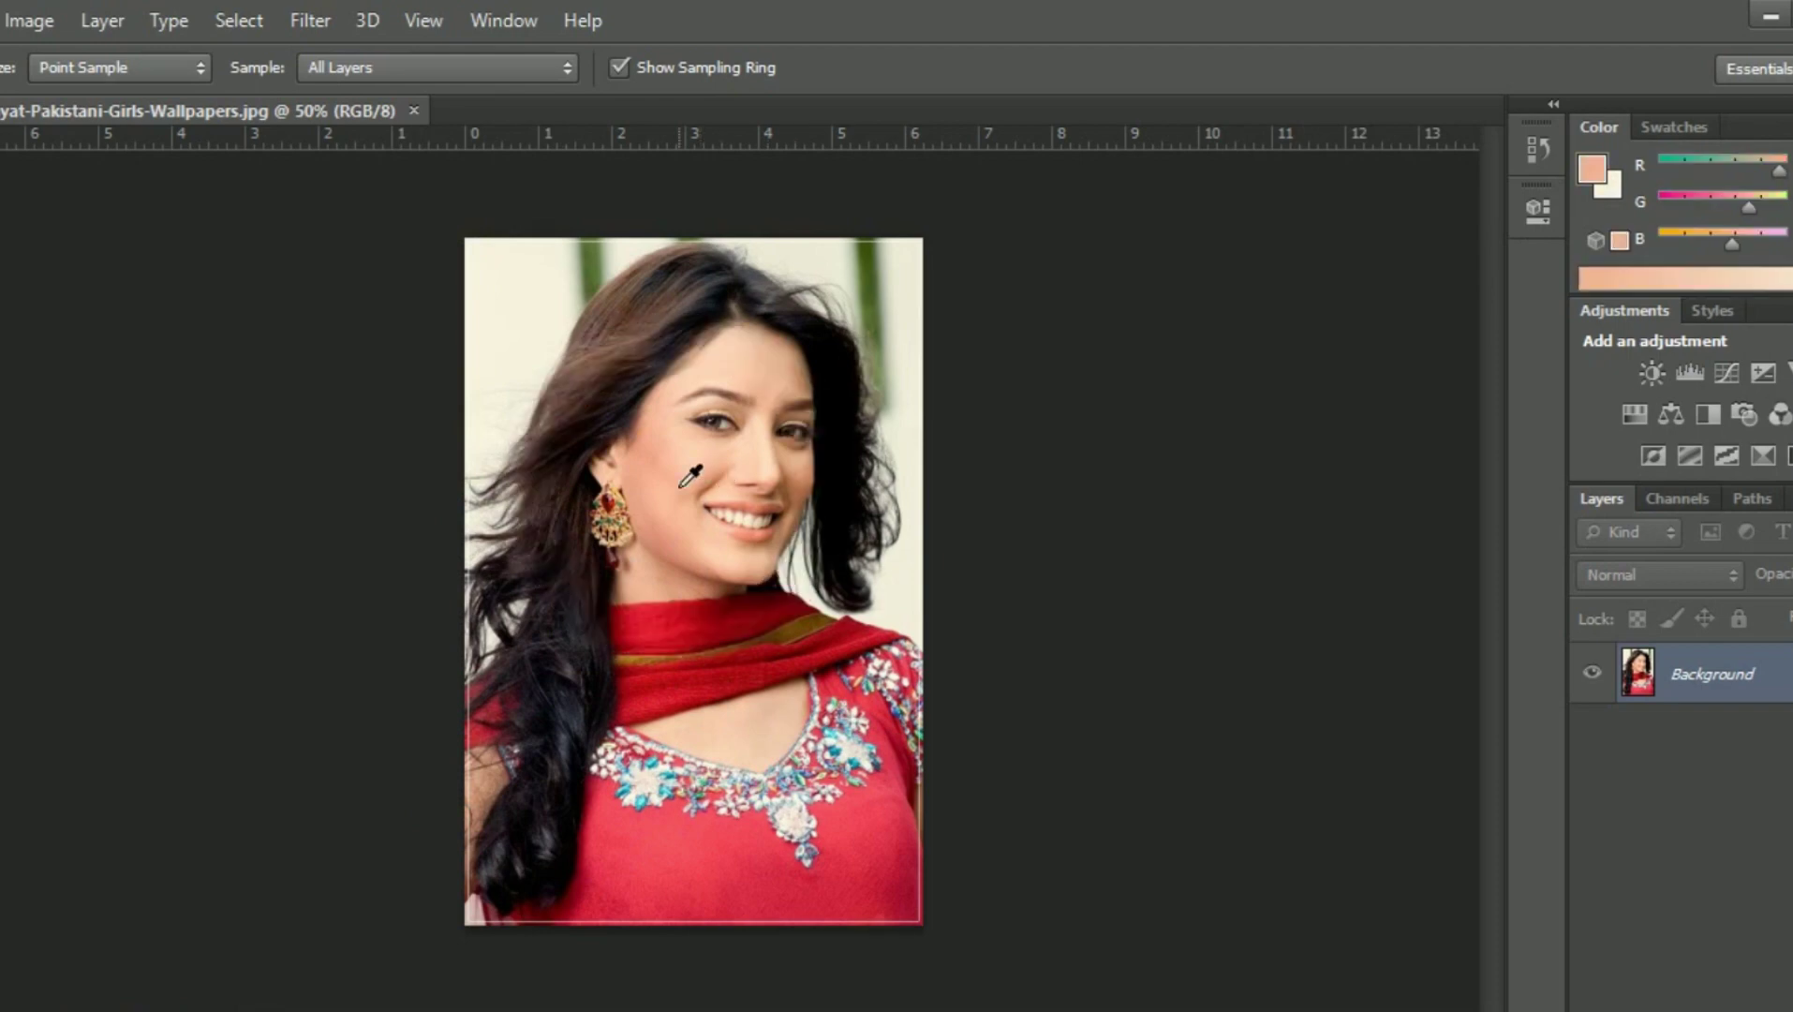
pyautogui.click(778, 354)
pyautogui.click(718, 423)
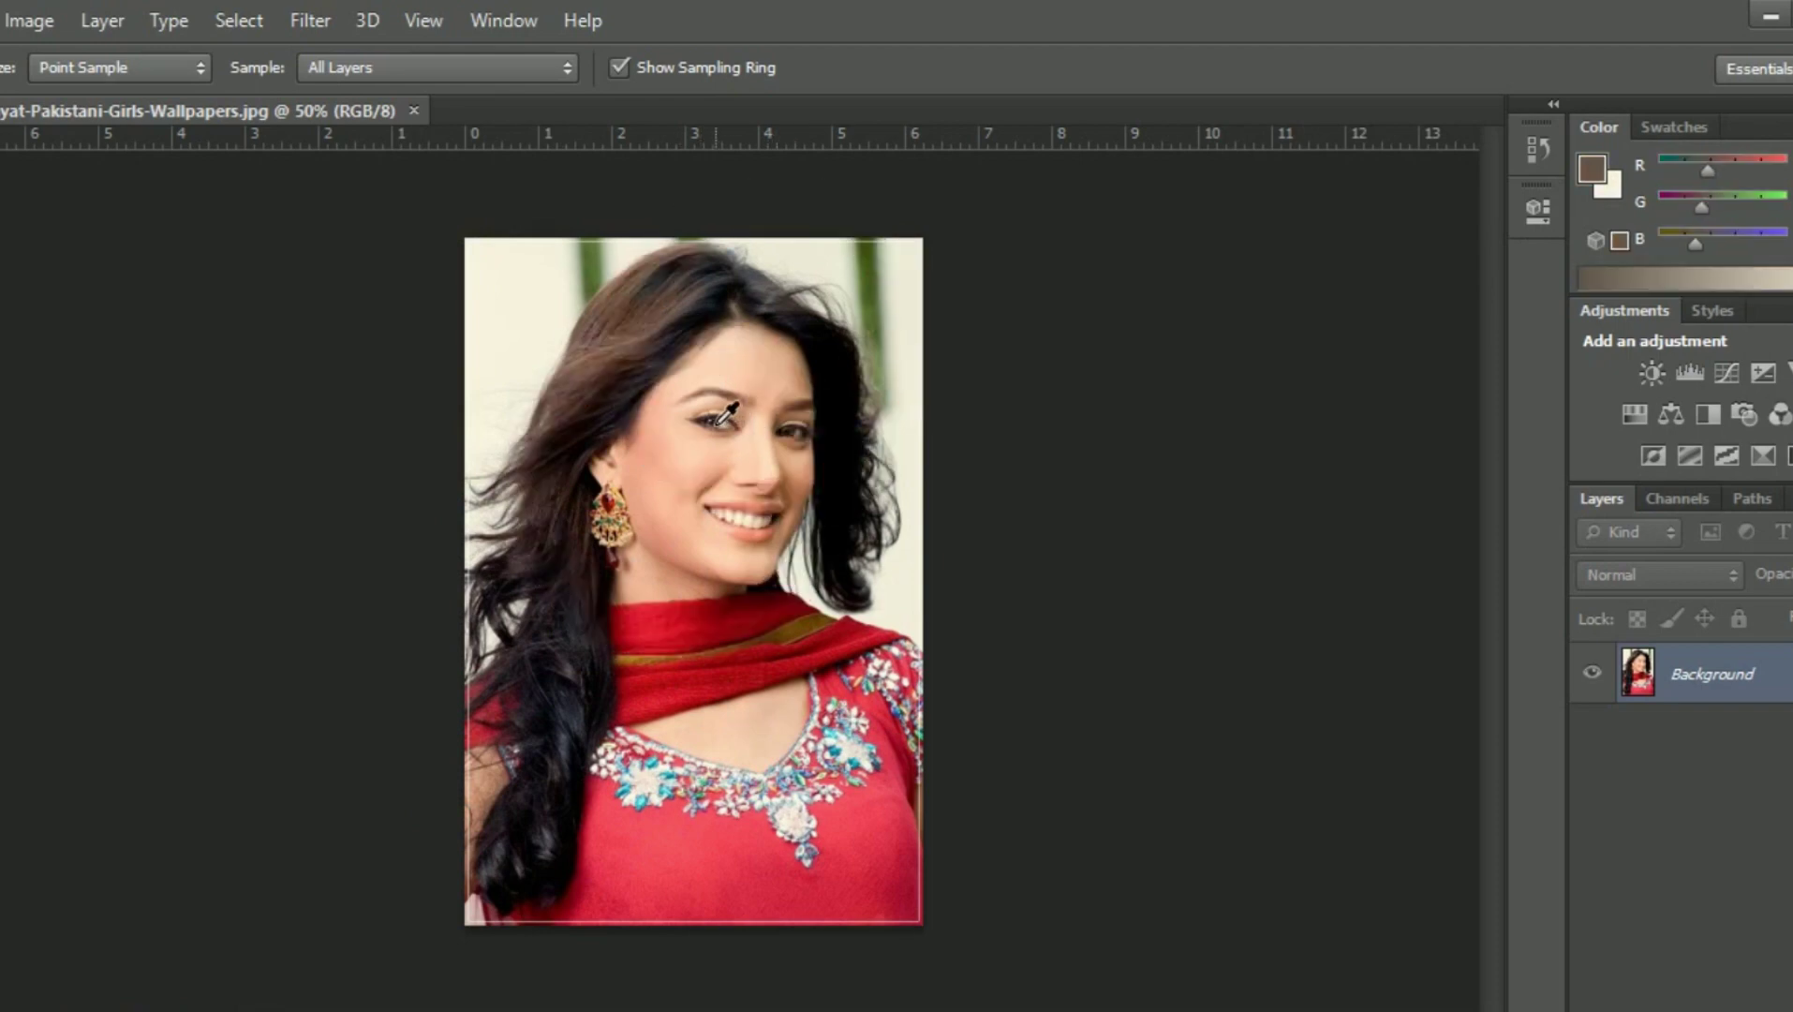
pyautogui.click(746, 518)
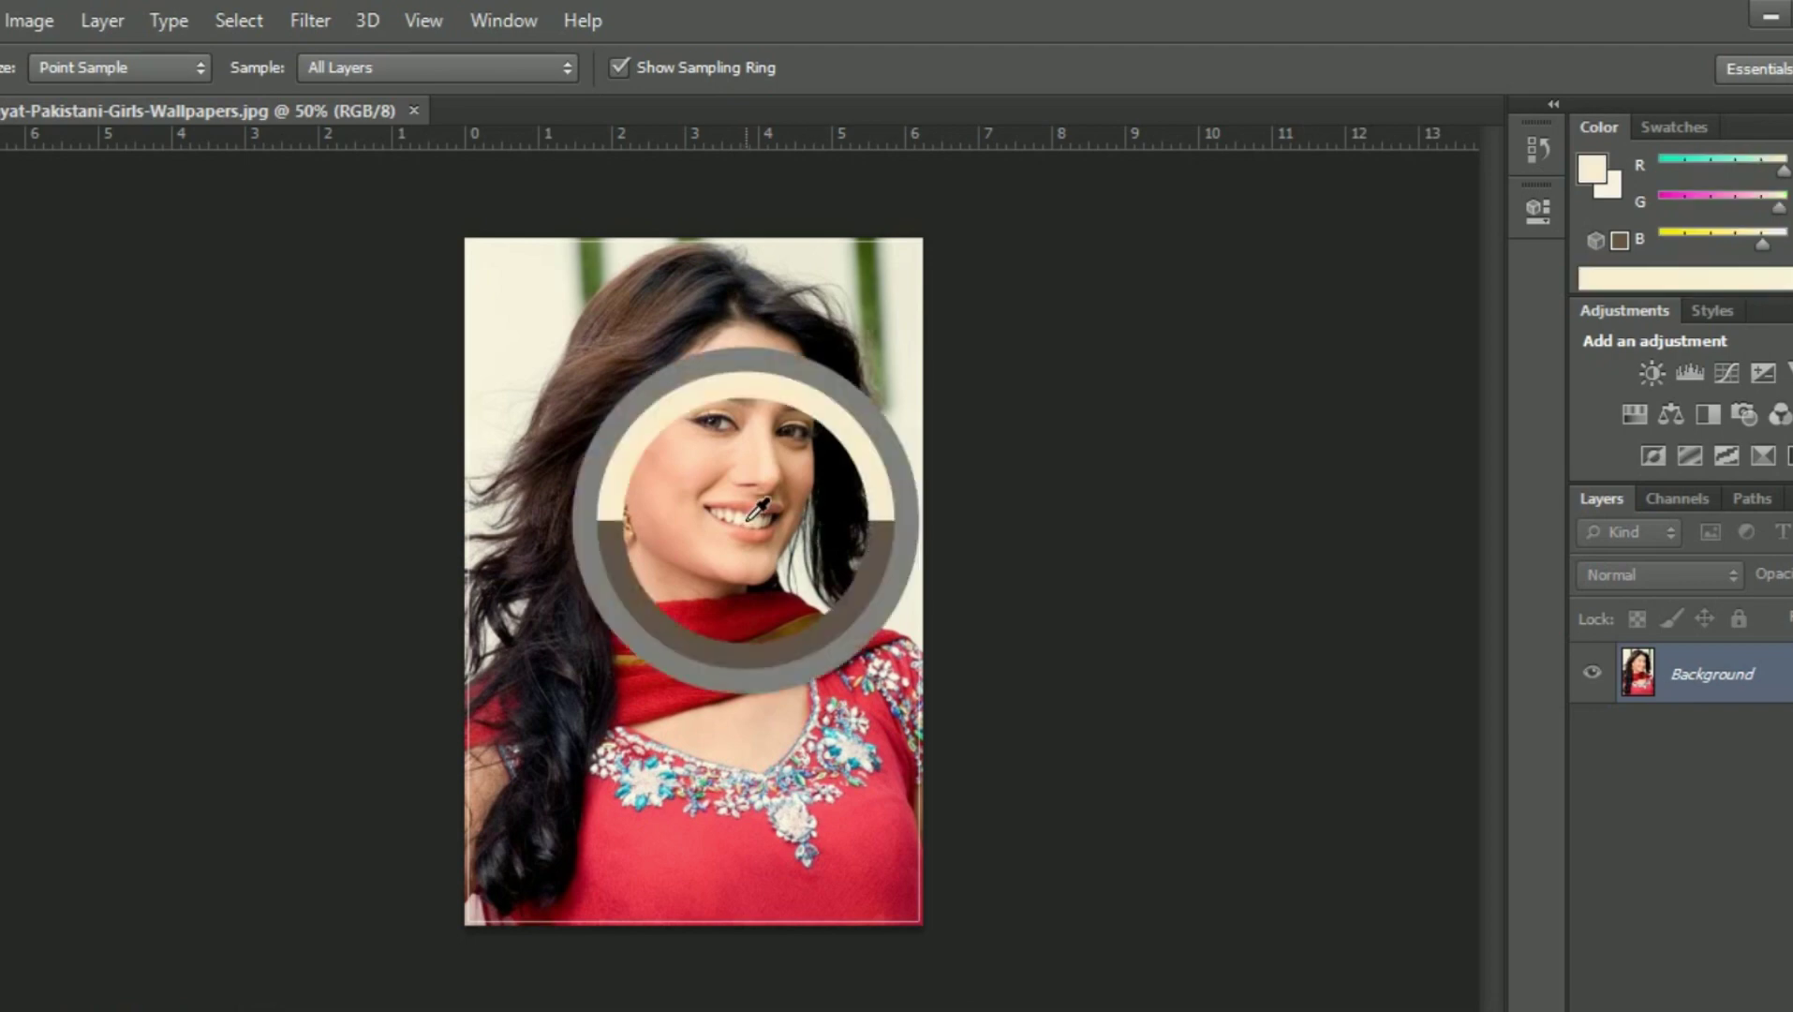
pyautogui.click(719, 691)
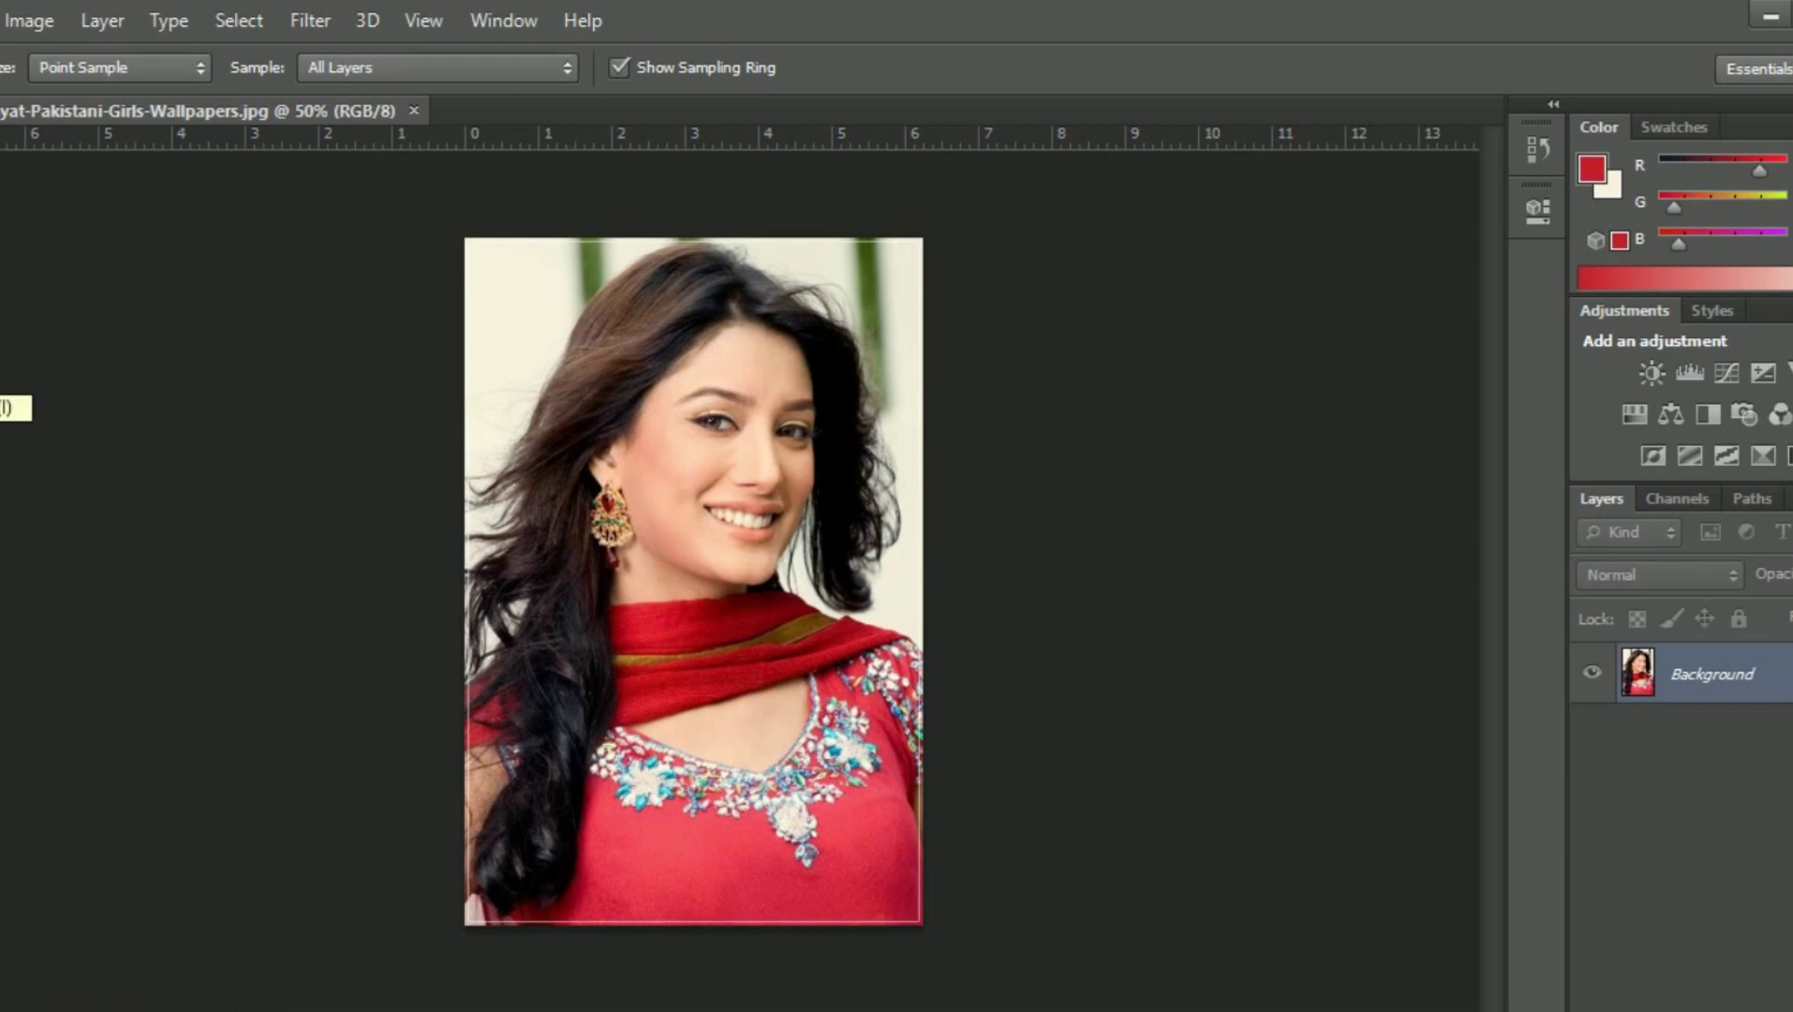
# - Convert the portrait's Background into Layer 0 via the New Layer dialog
pyautogui.rightClick(5, 408)
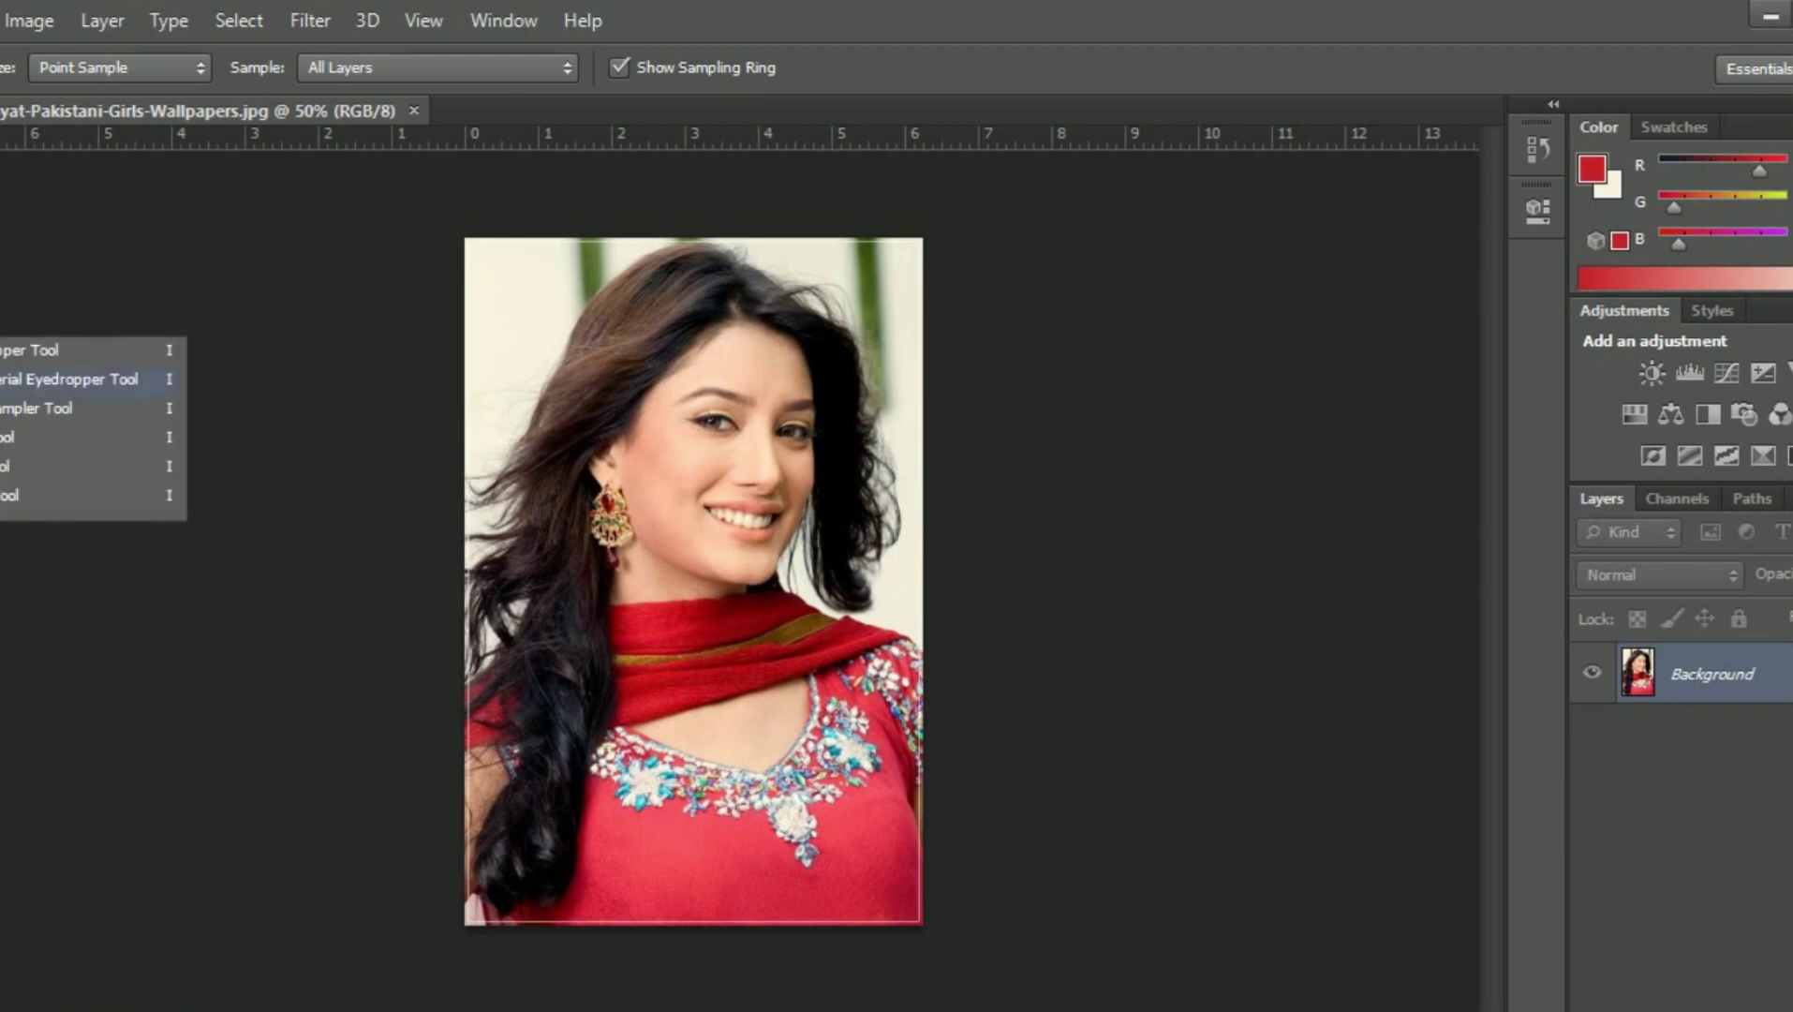
pyautogui.click(70, 378)
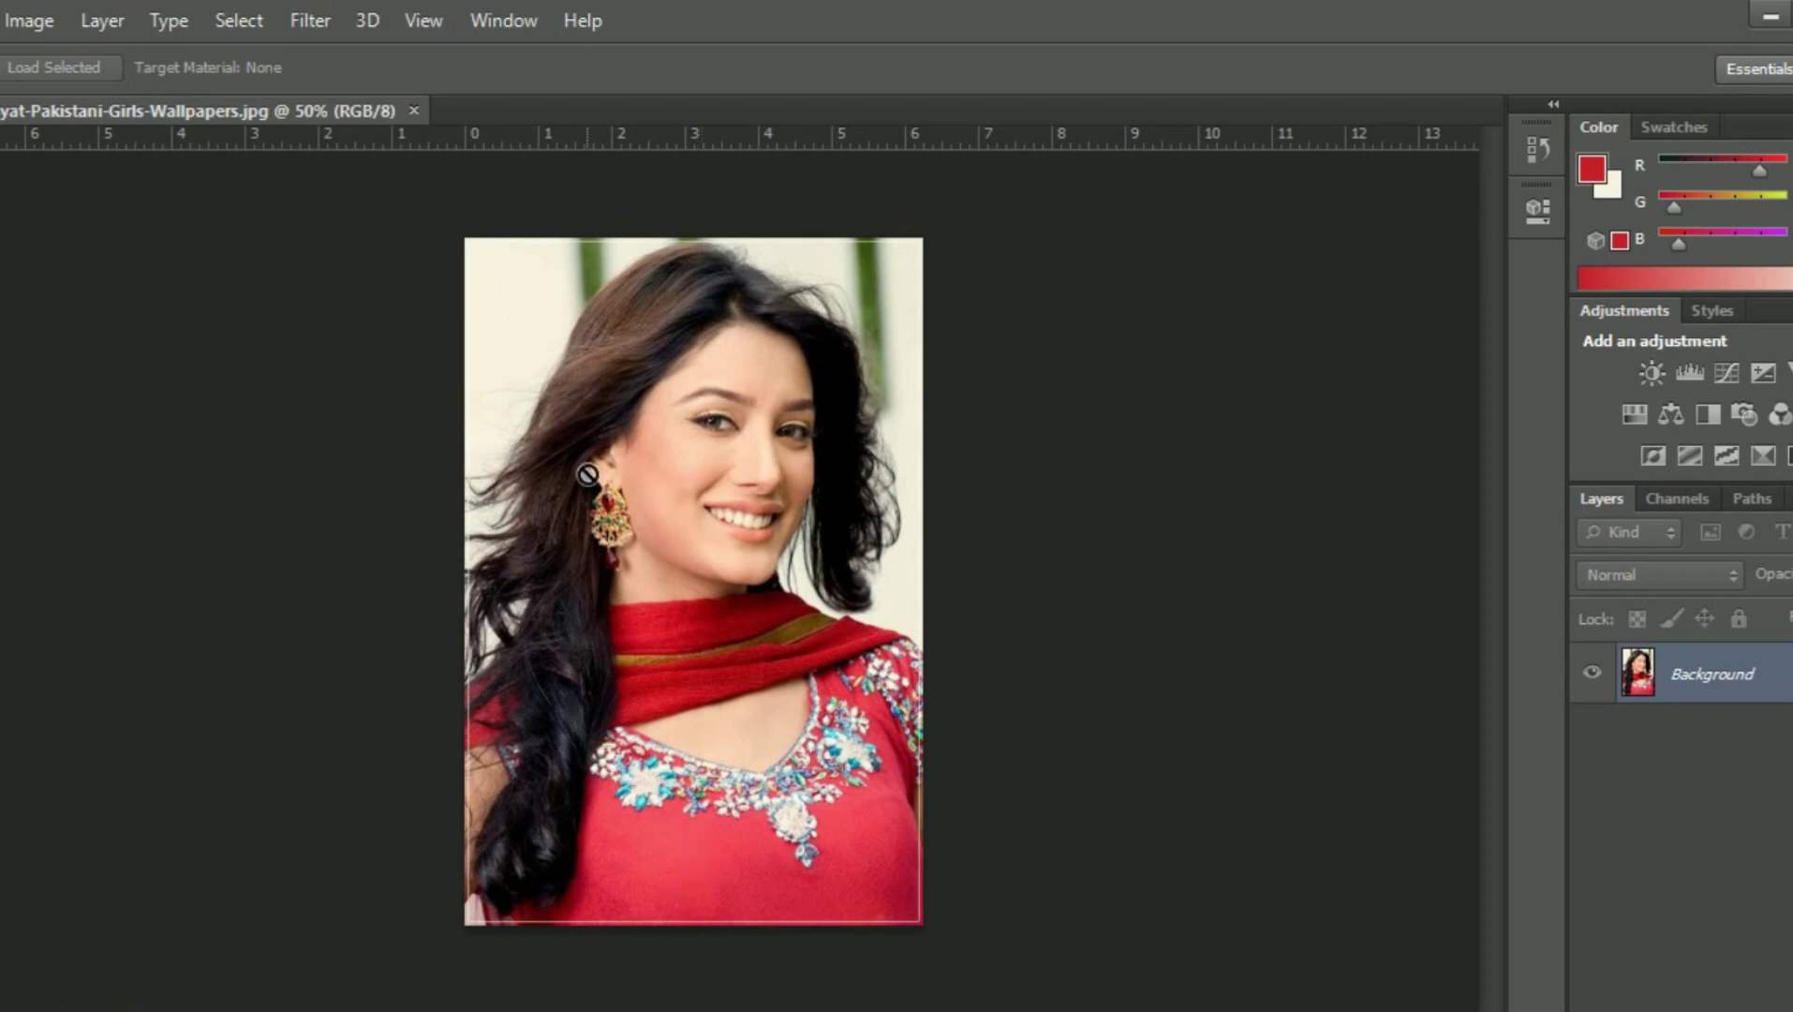
pyautogui.doubleClick(1769, 690)
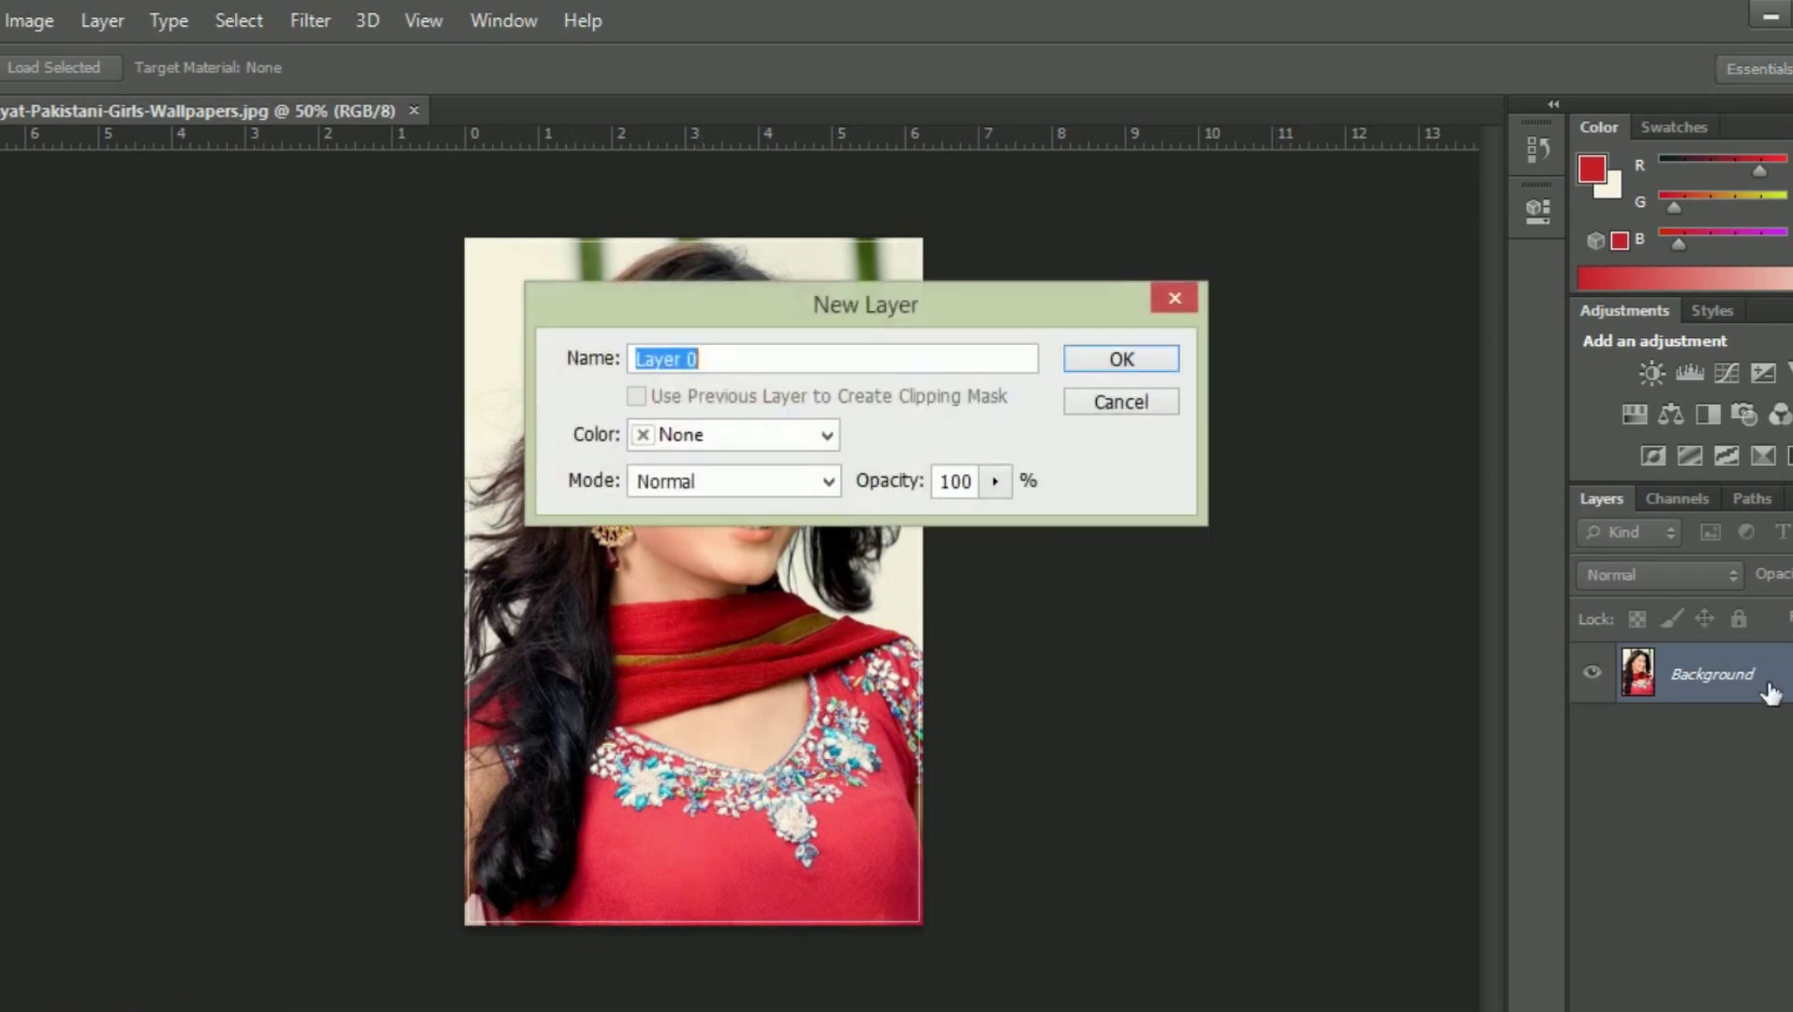
pyautogui.click(1129, 362)
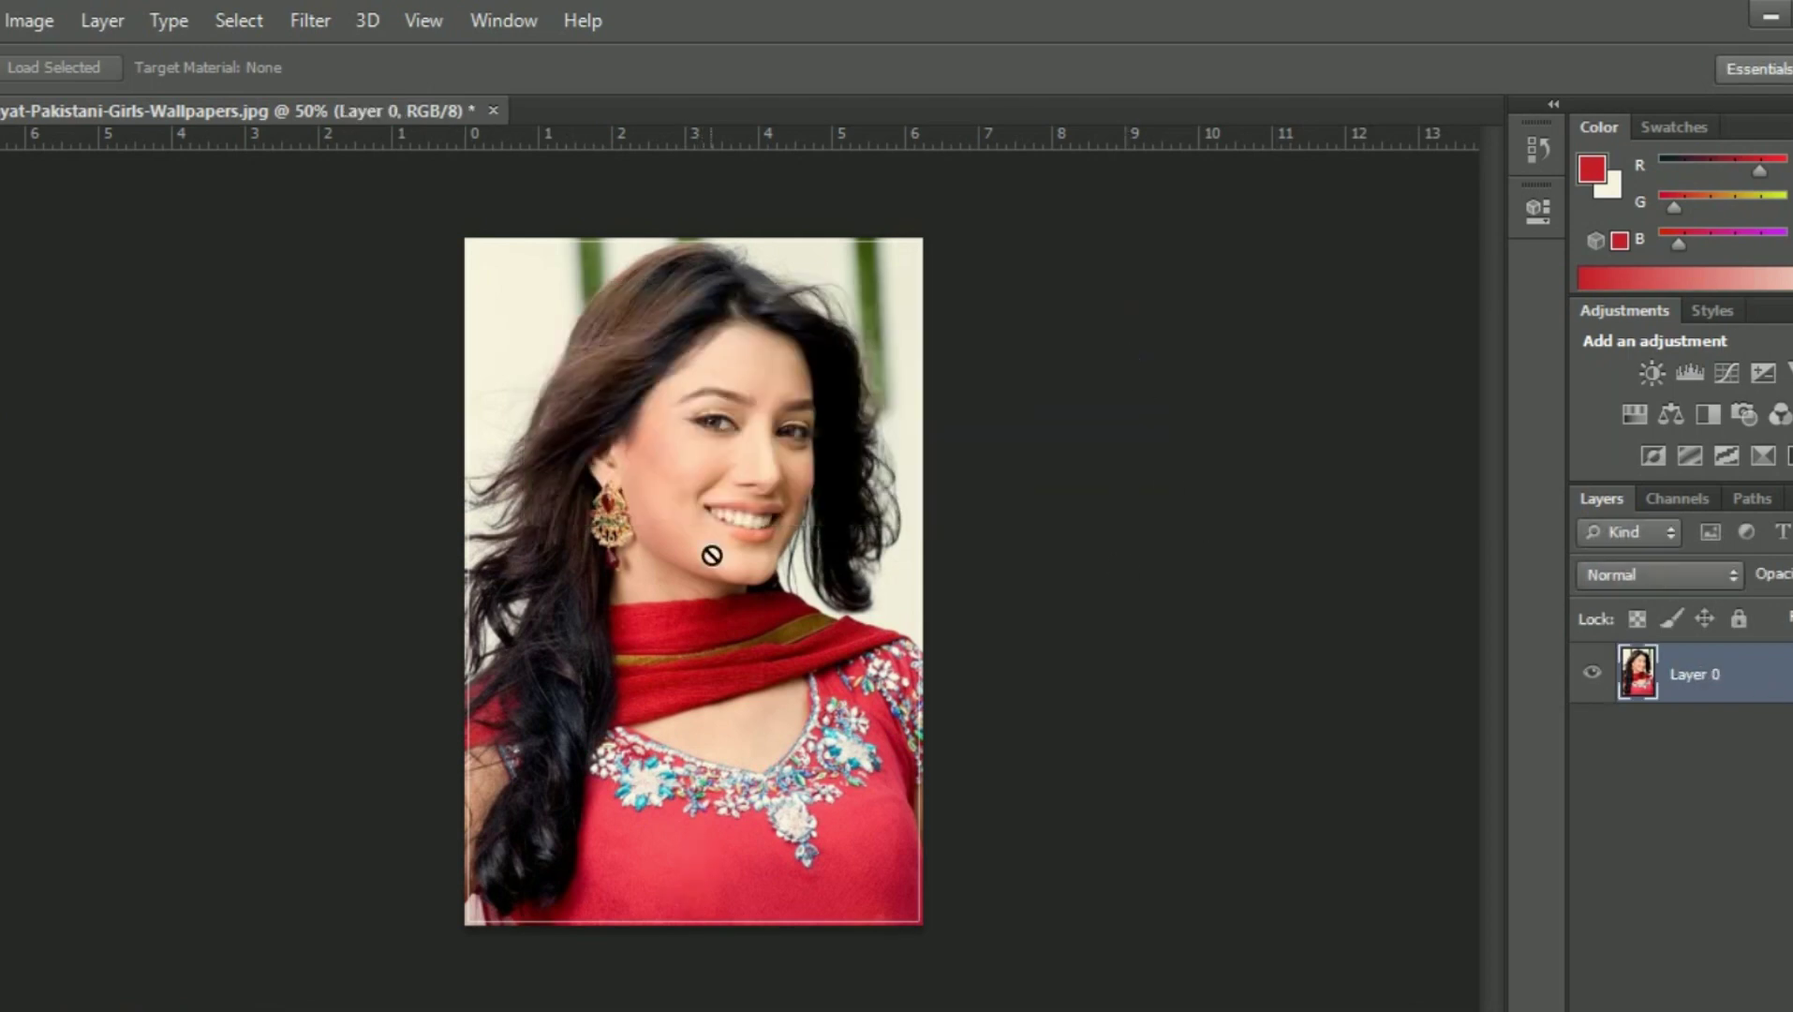
# - Place colour samplers on the dress, hair, cheek and necklace, moving #2 to the chin
pyautogui.rightClick(1, 349)
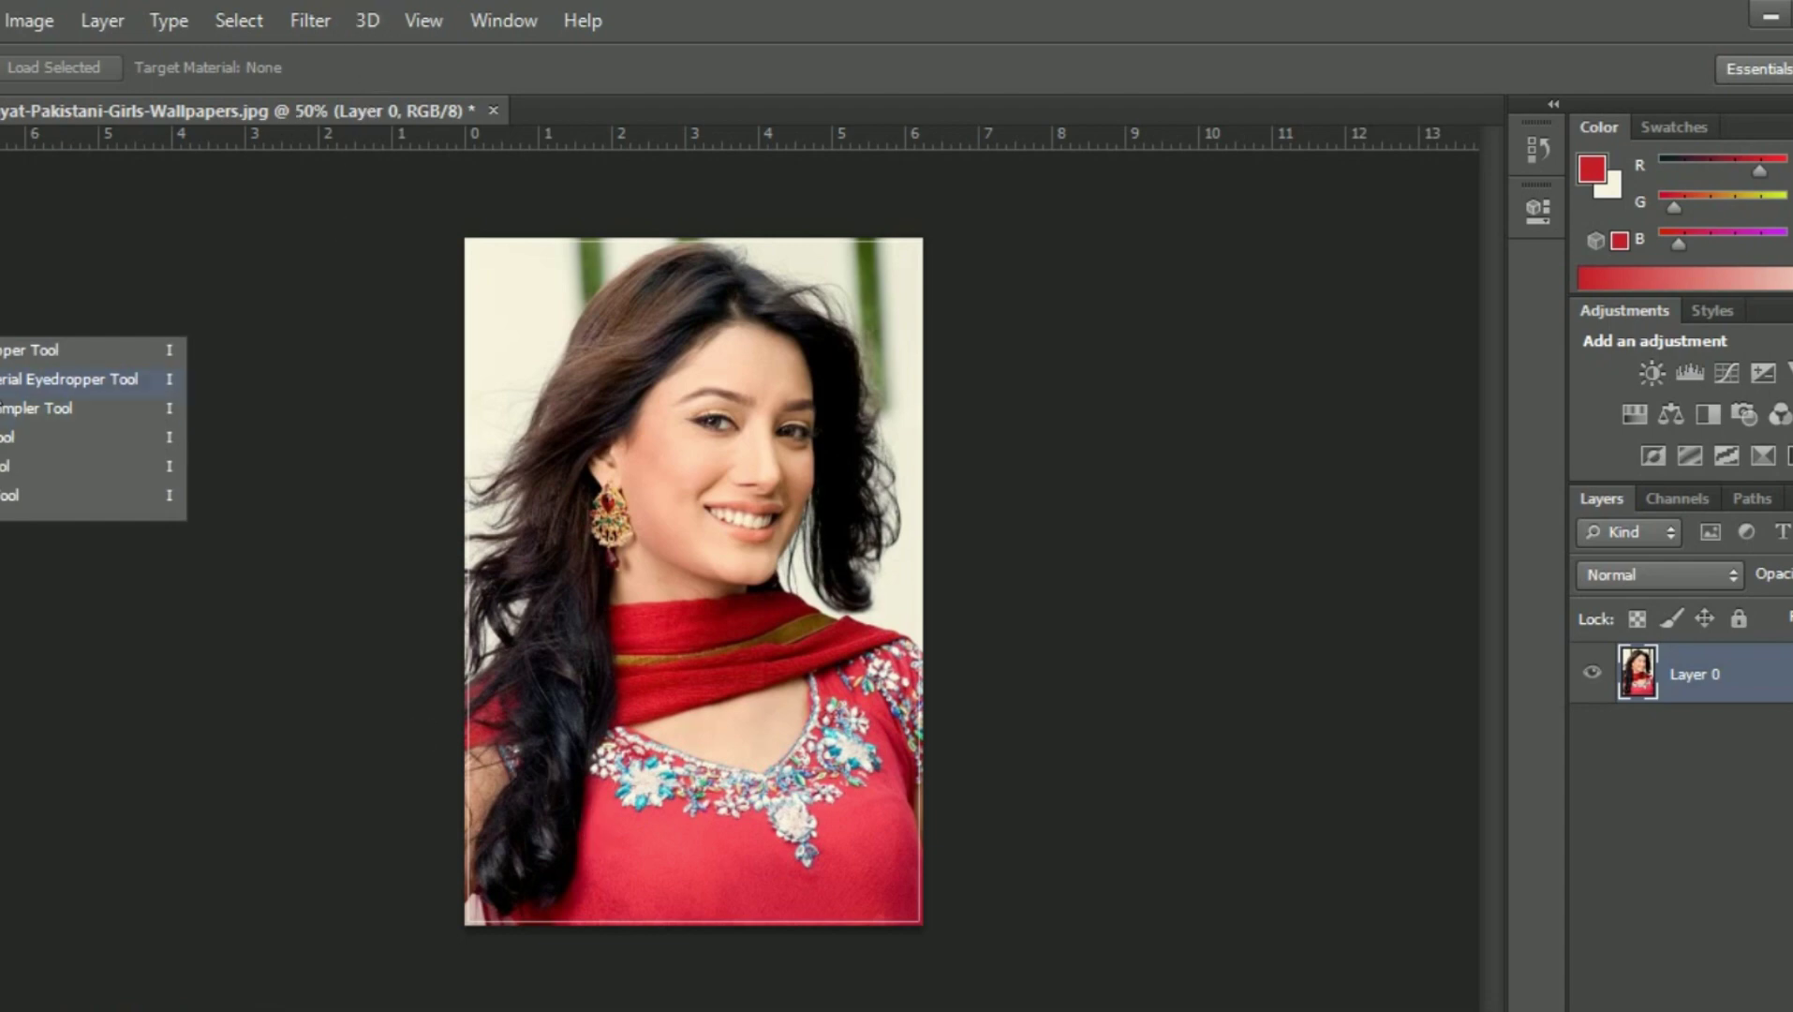
pyautogui.click(10, 417)
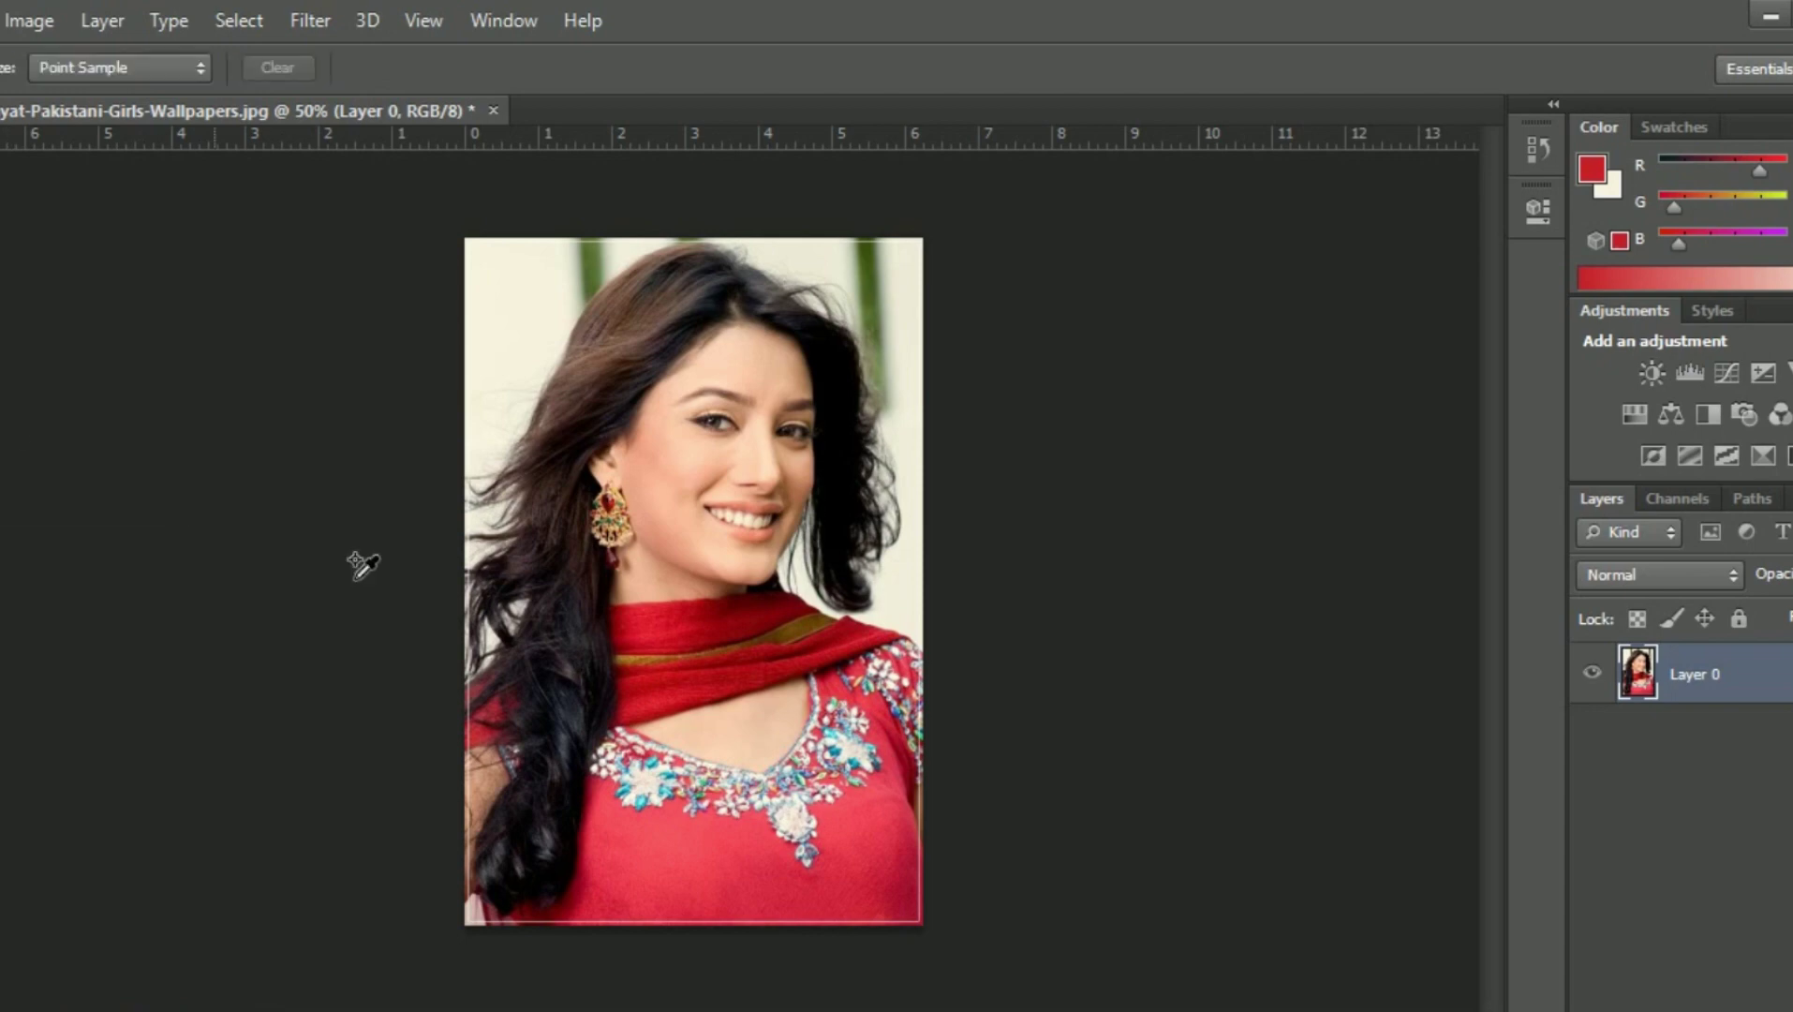
pyautogui.click(658, 810)
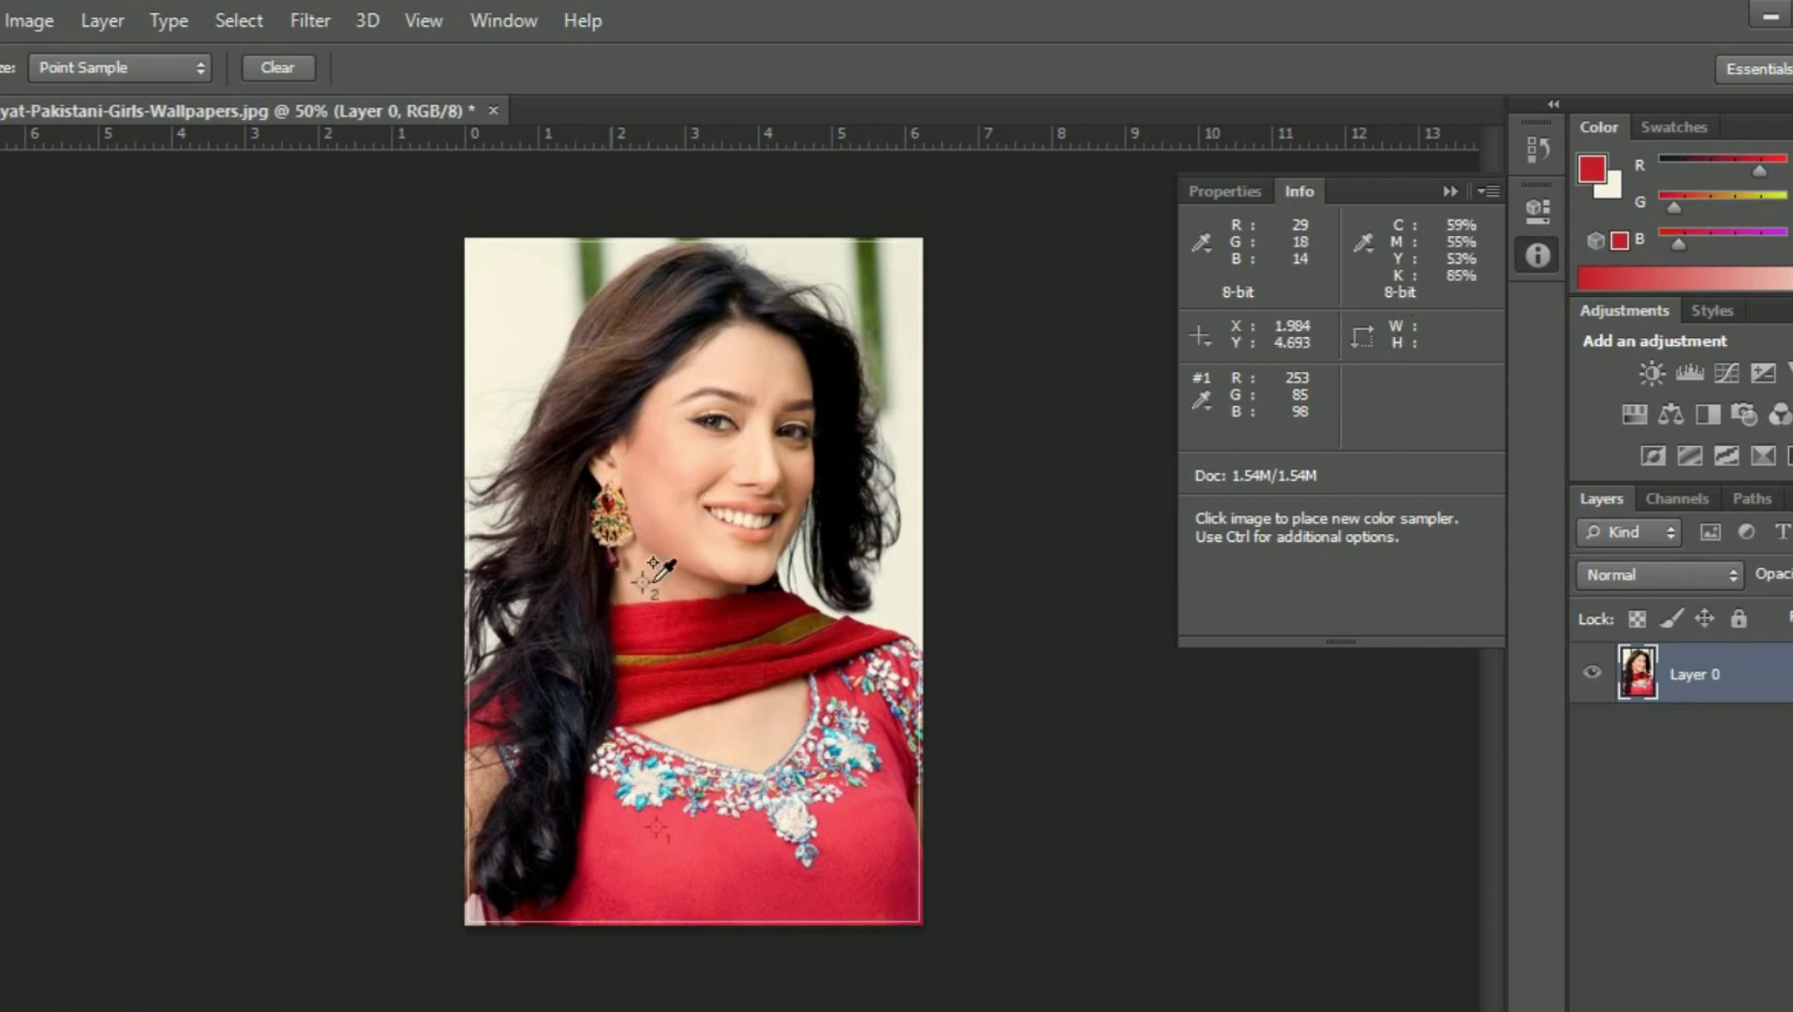
pyautogui.click(808, 583)
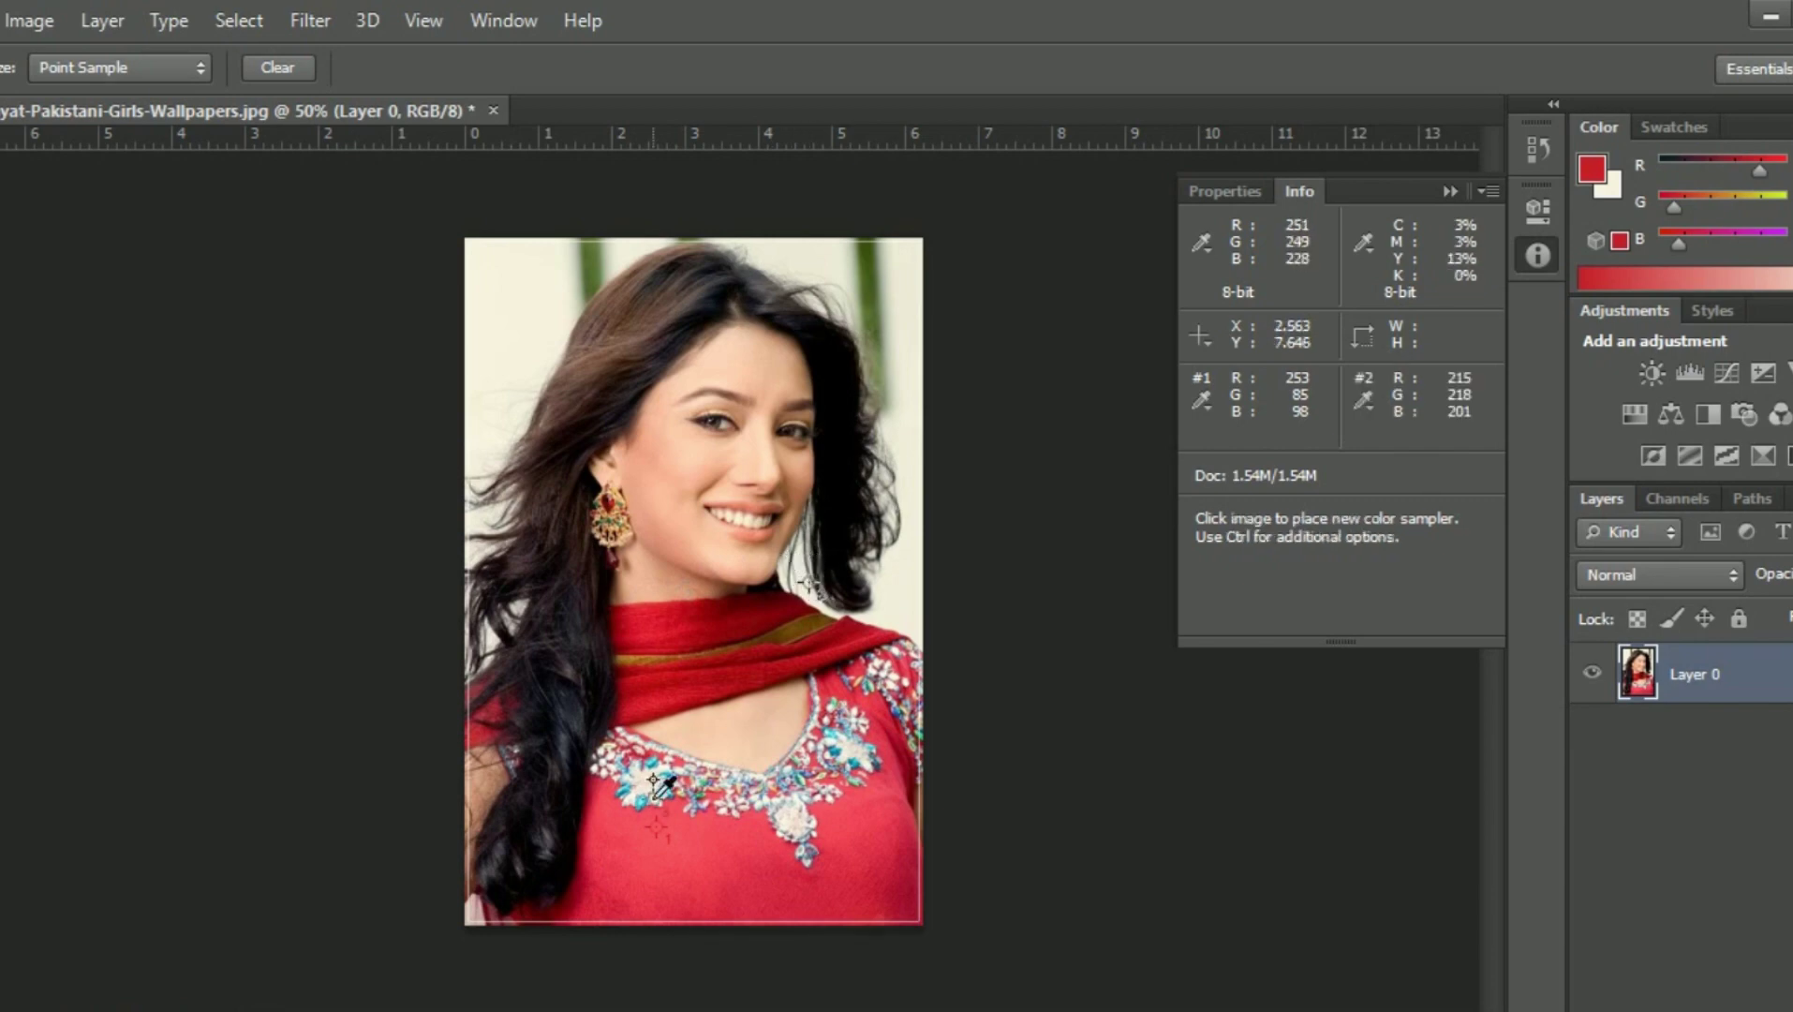
pyautogui.click(689, 503)
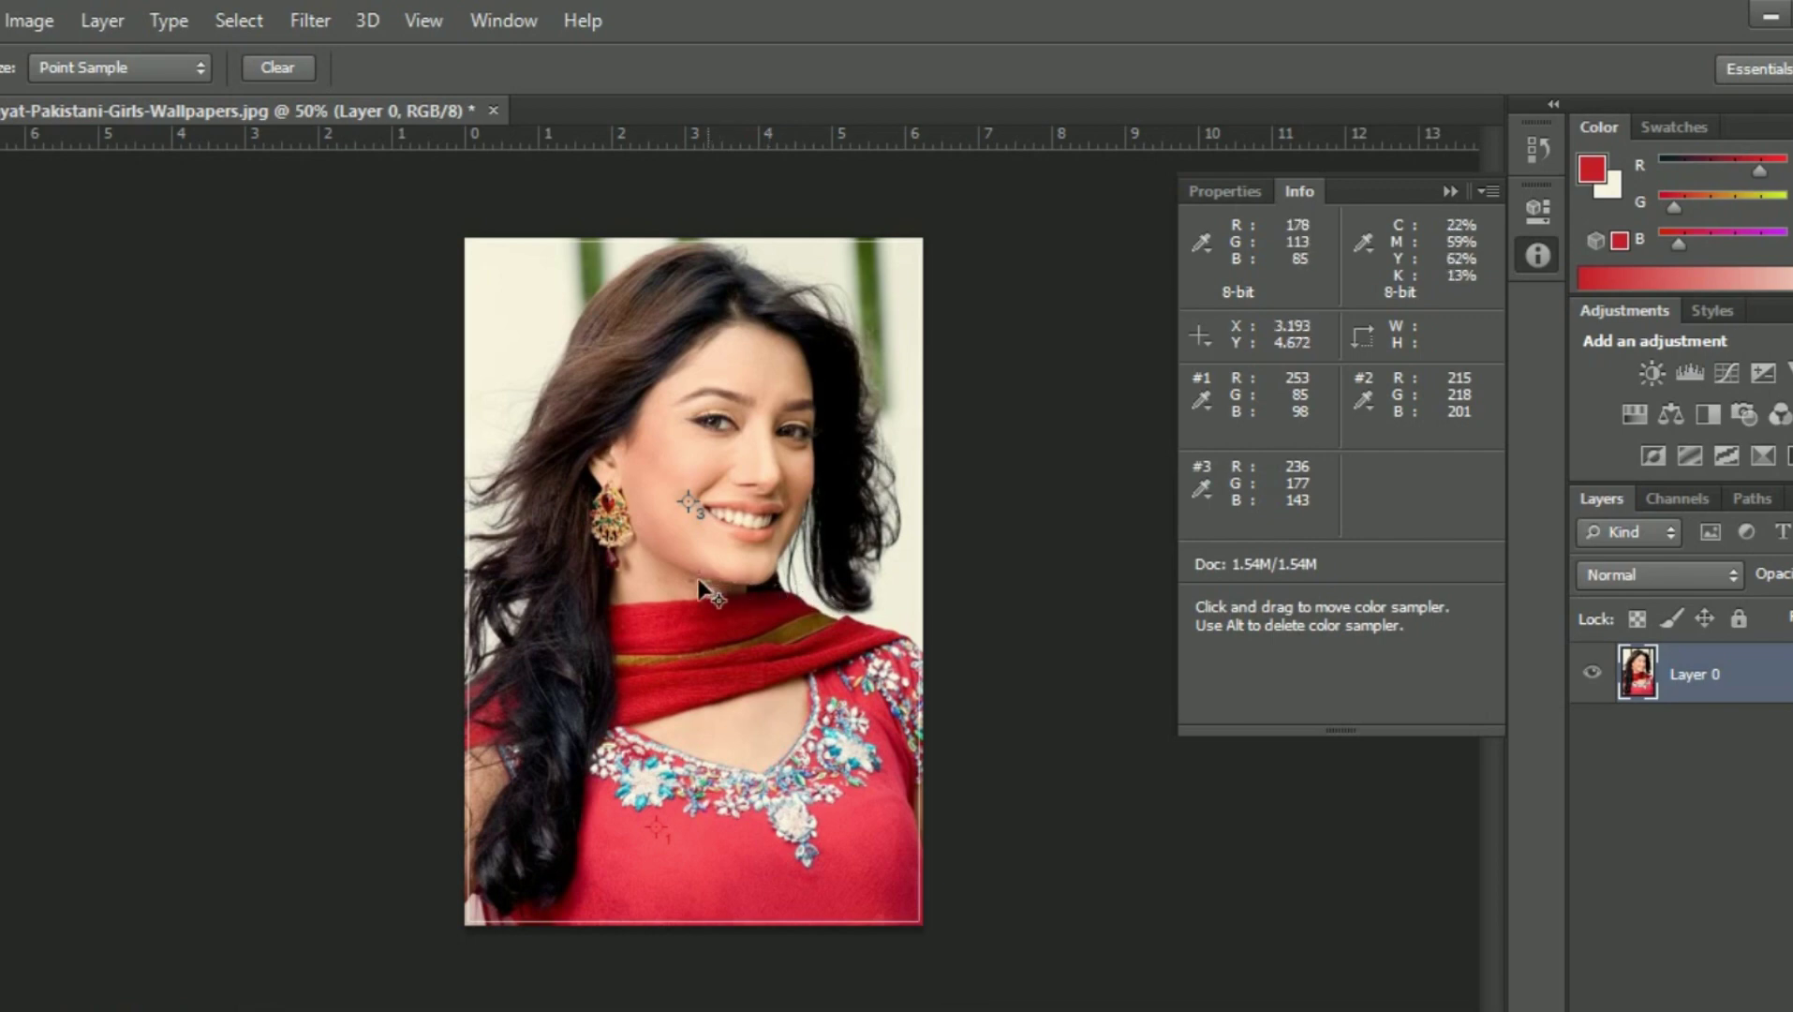
pyautogui.moveTo(710, 590); pyautogui.dragTo(705, 586)
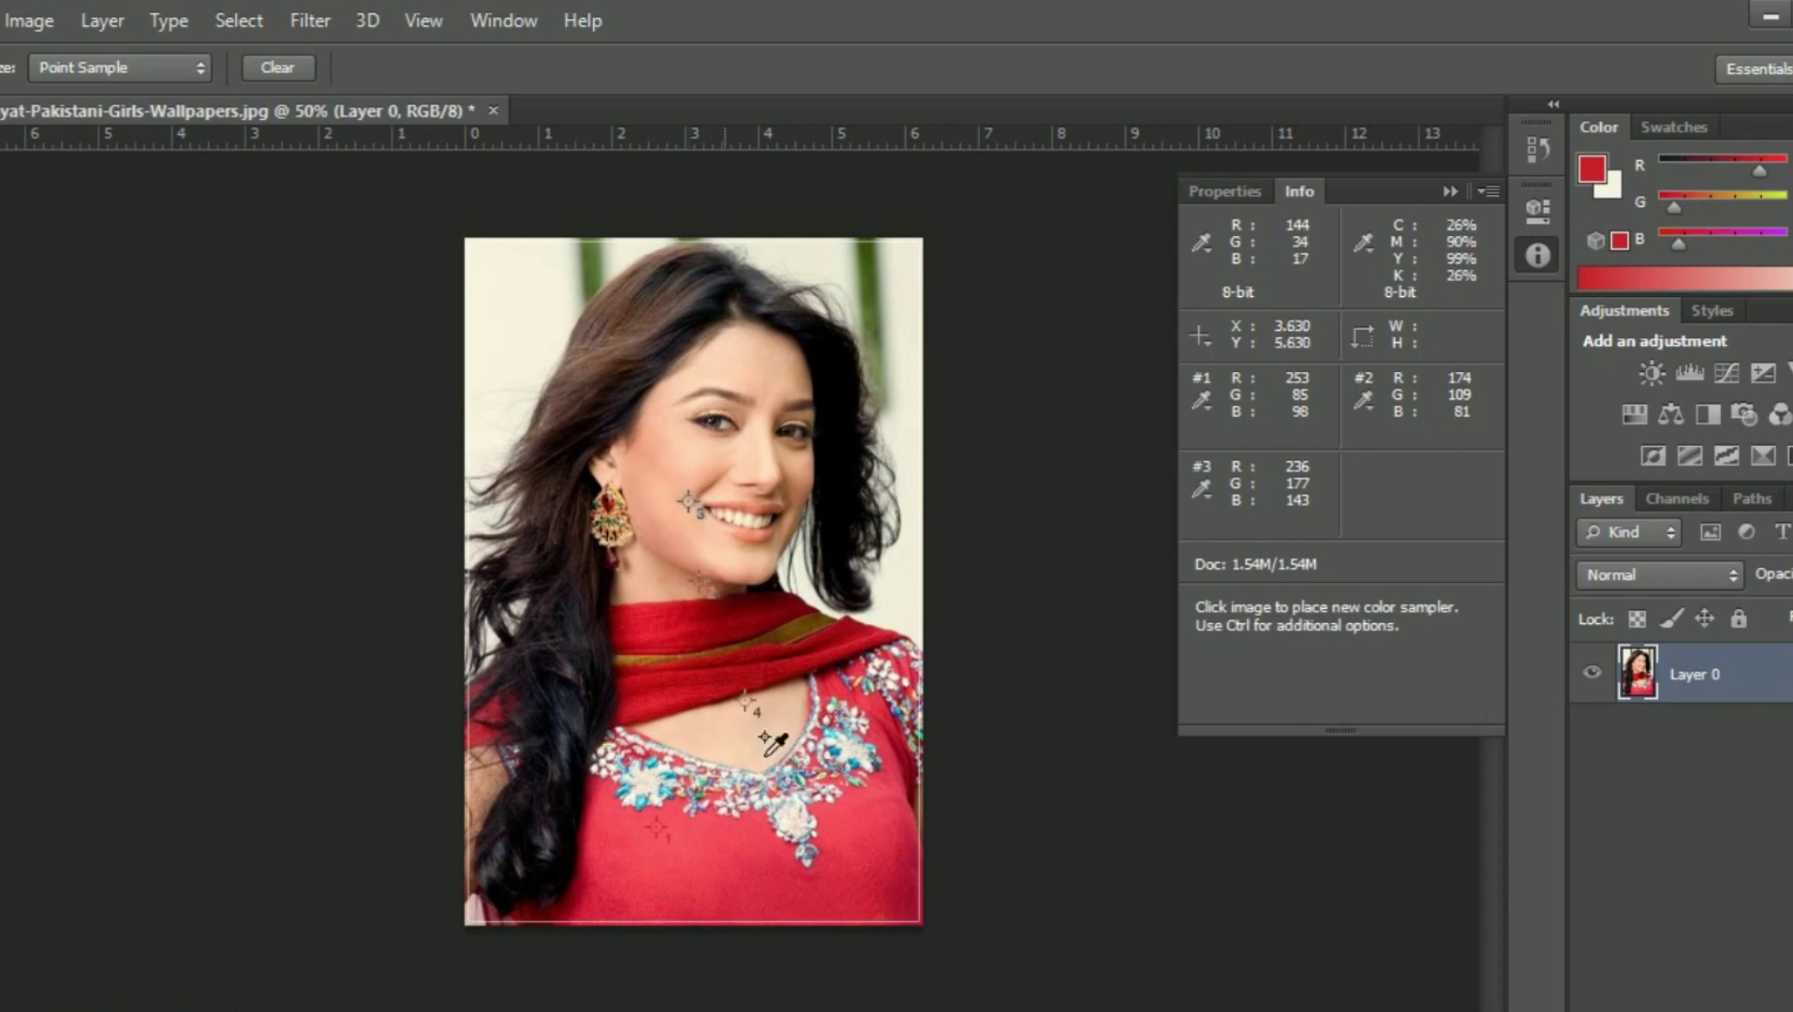
pyautogui.click(782, 825)
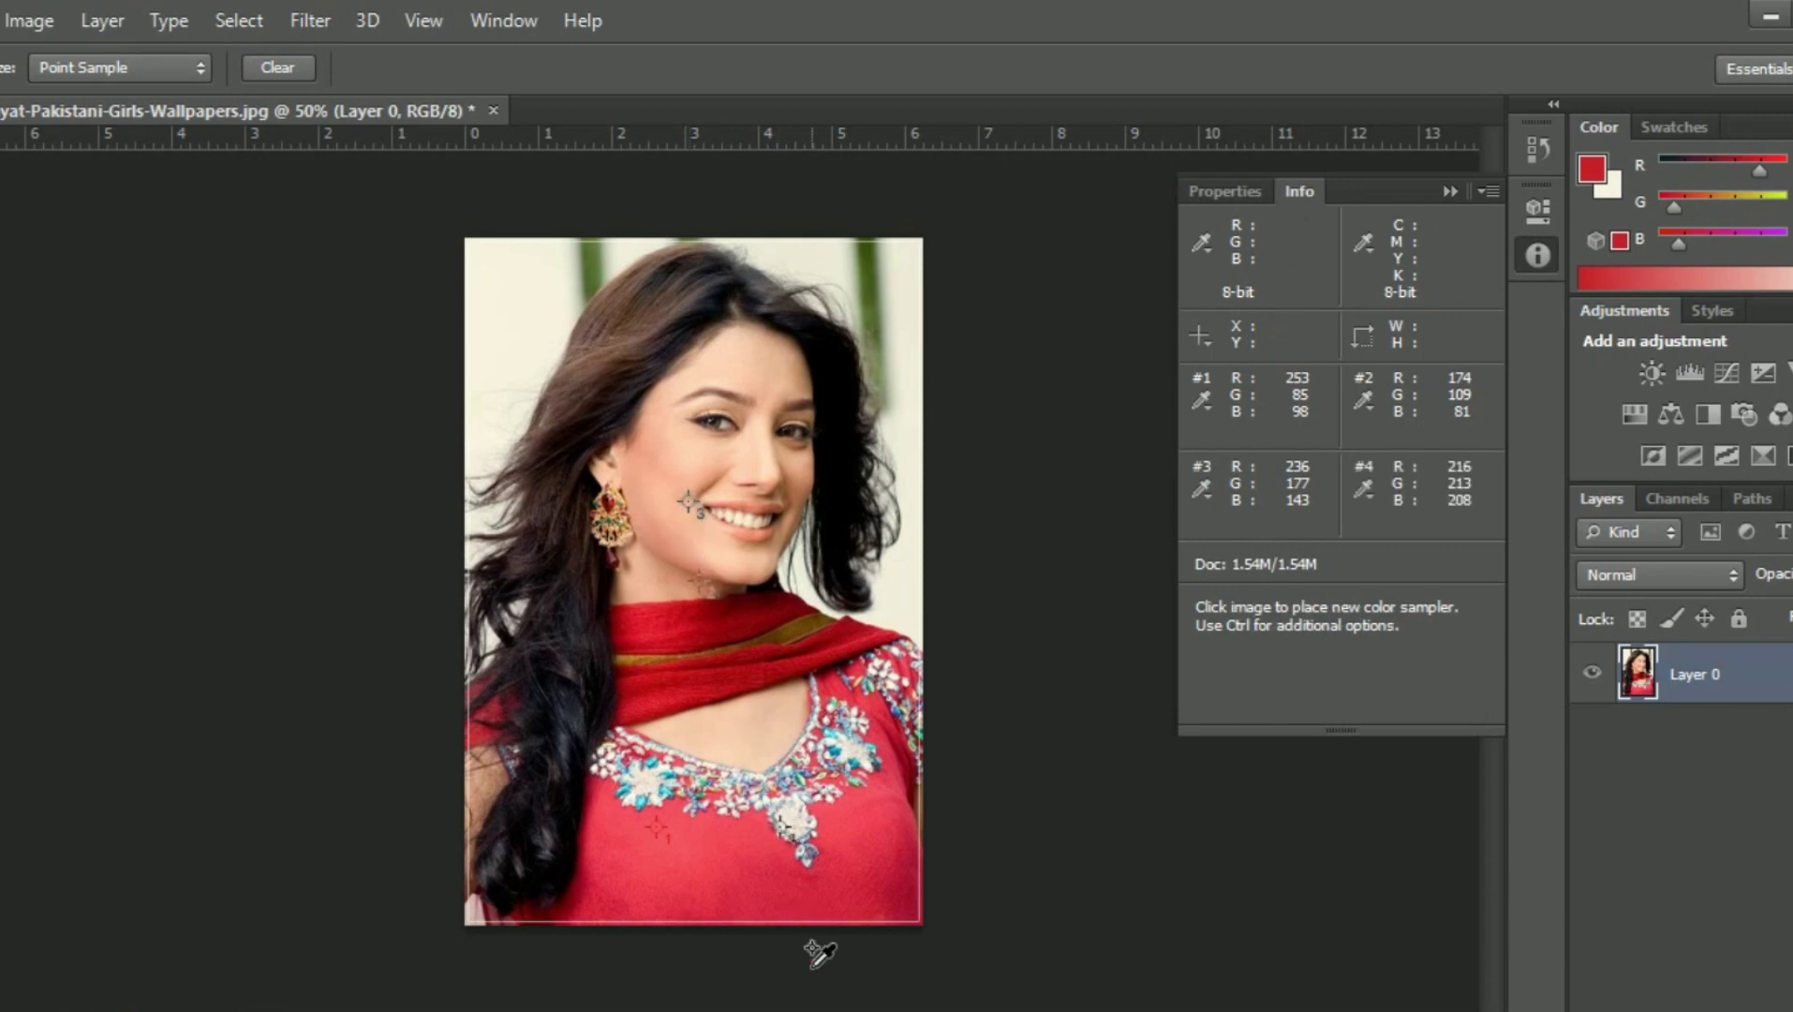
# - Attempt a fifth sampler, dismiss the four-sampler limit warnings, and move #3 to the top-right backdrop
pyautogui.click(506, 858)
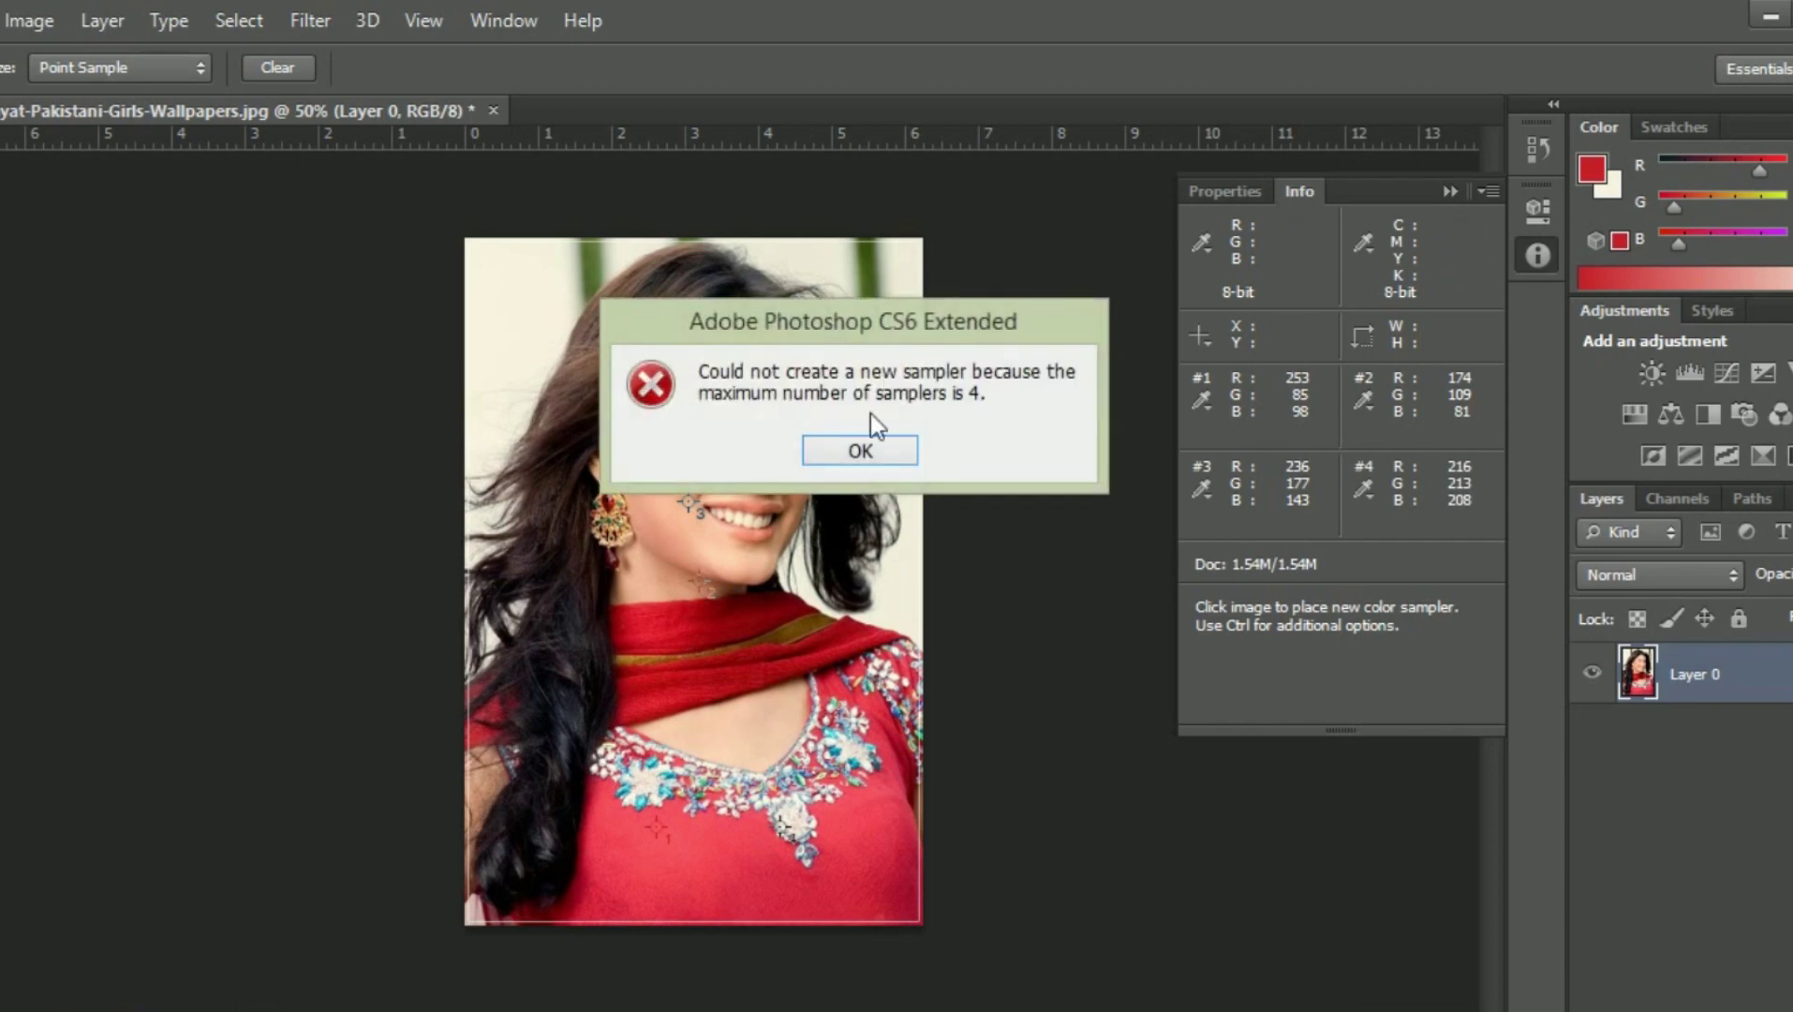
pyautogui.click(860, 451)
pyautogui.click(840, 271)
pyautogui.click(877, 451)
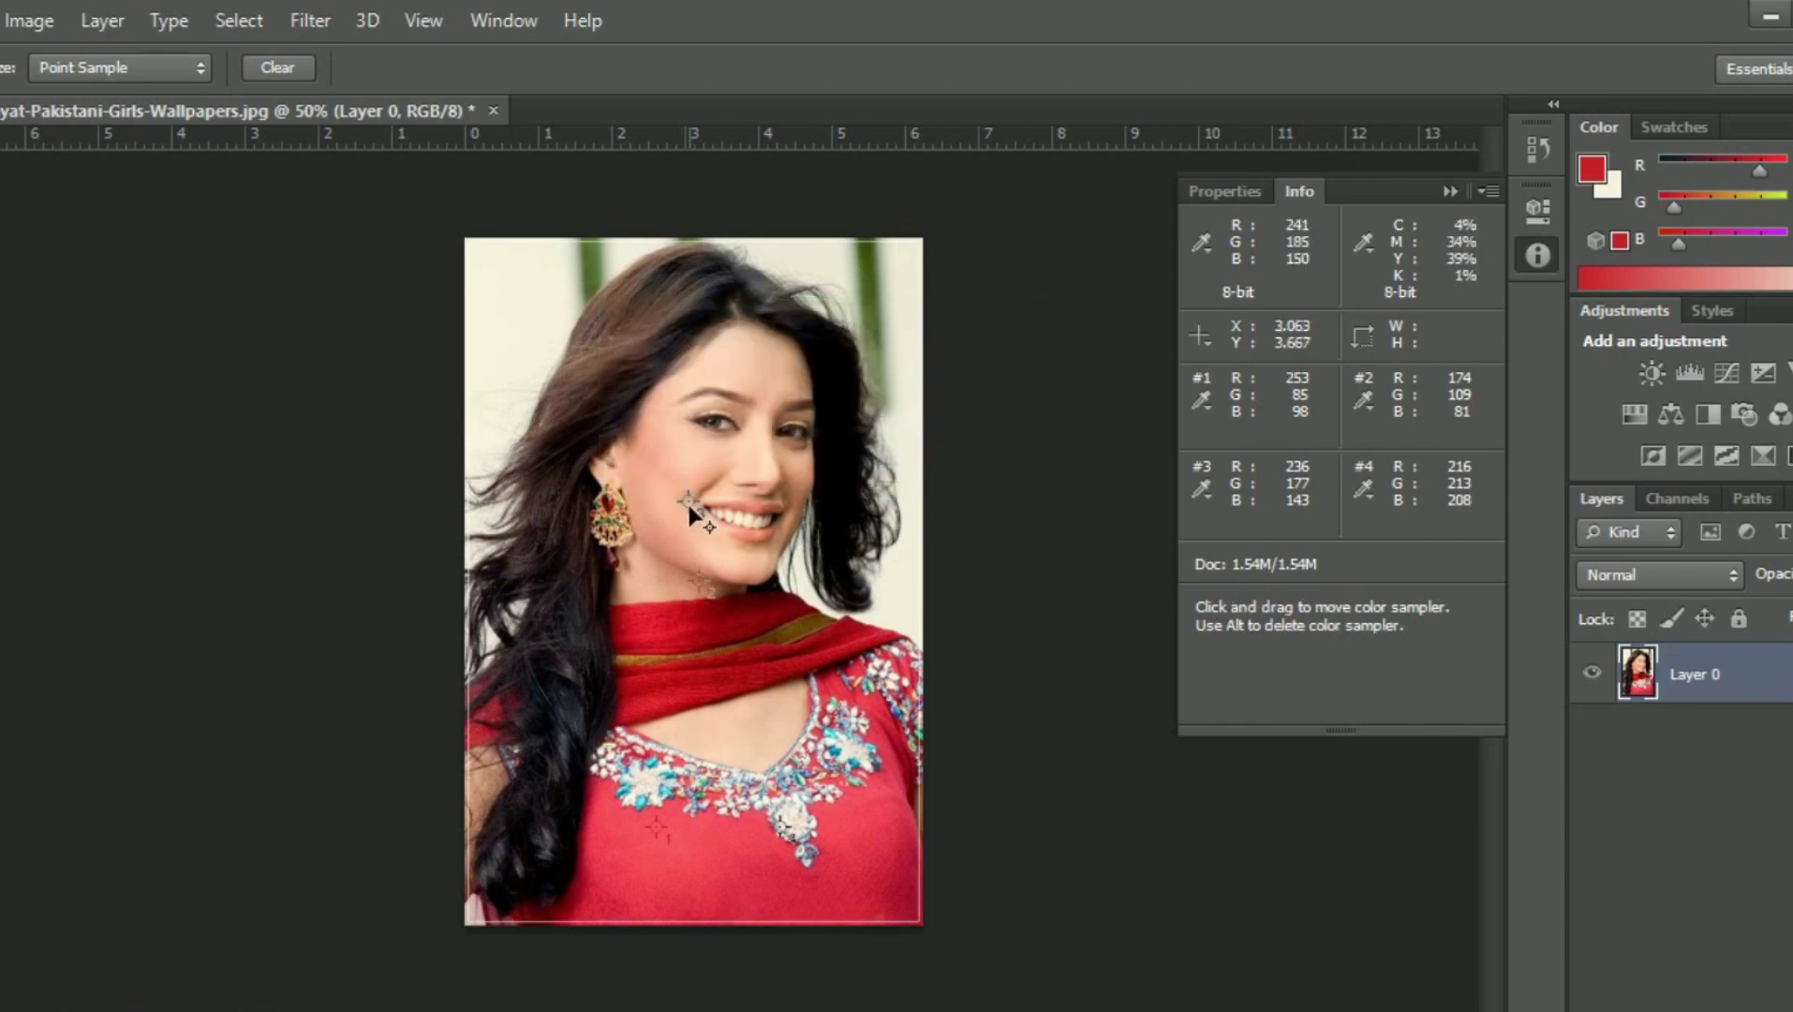
pyautogui.moveTo(687, 500); pyautogui.dragTo(891, 271)
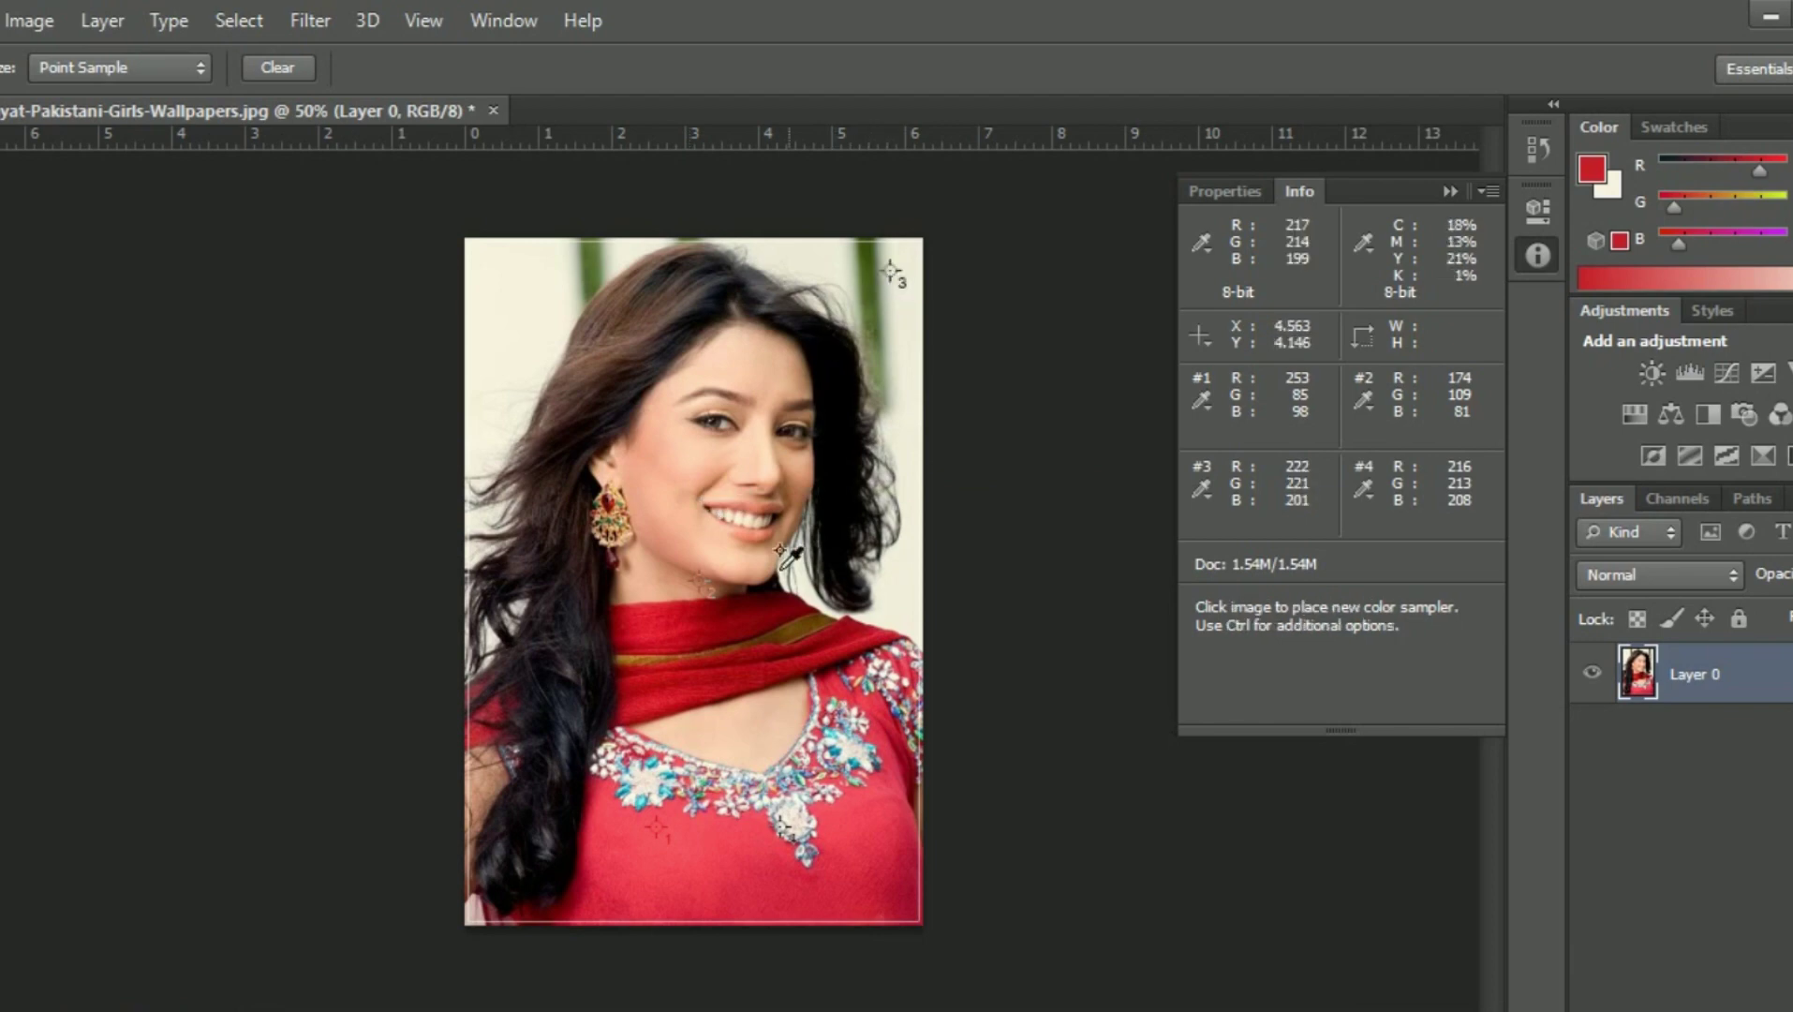
pyautogui.click(712, 608)
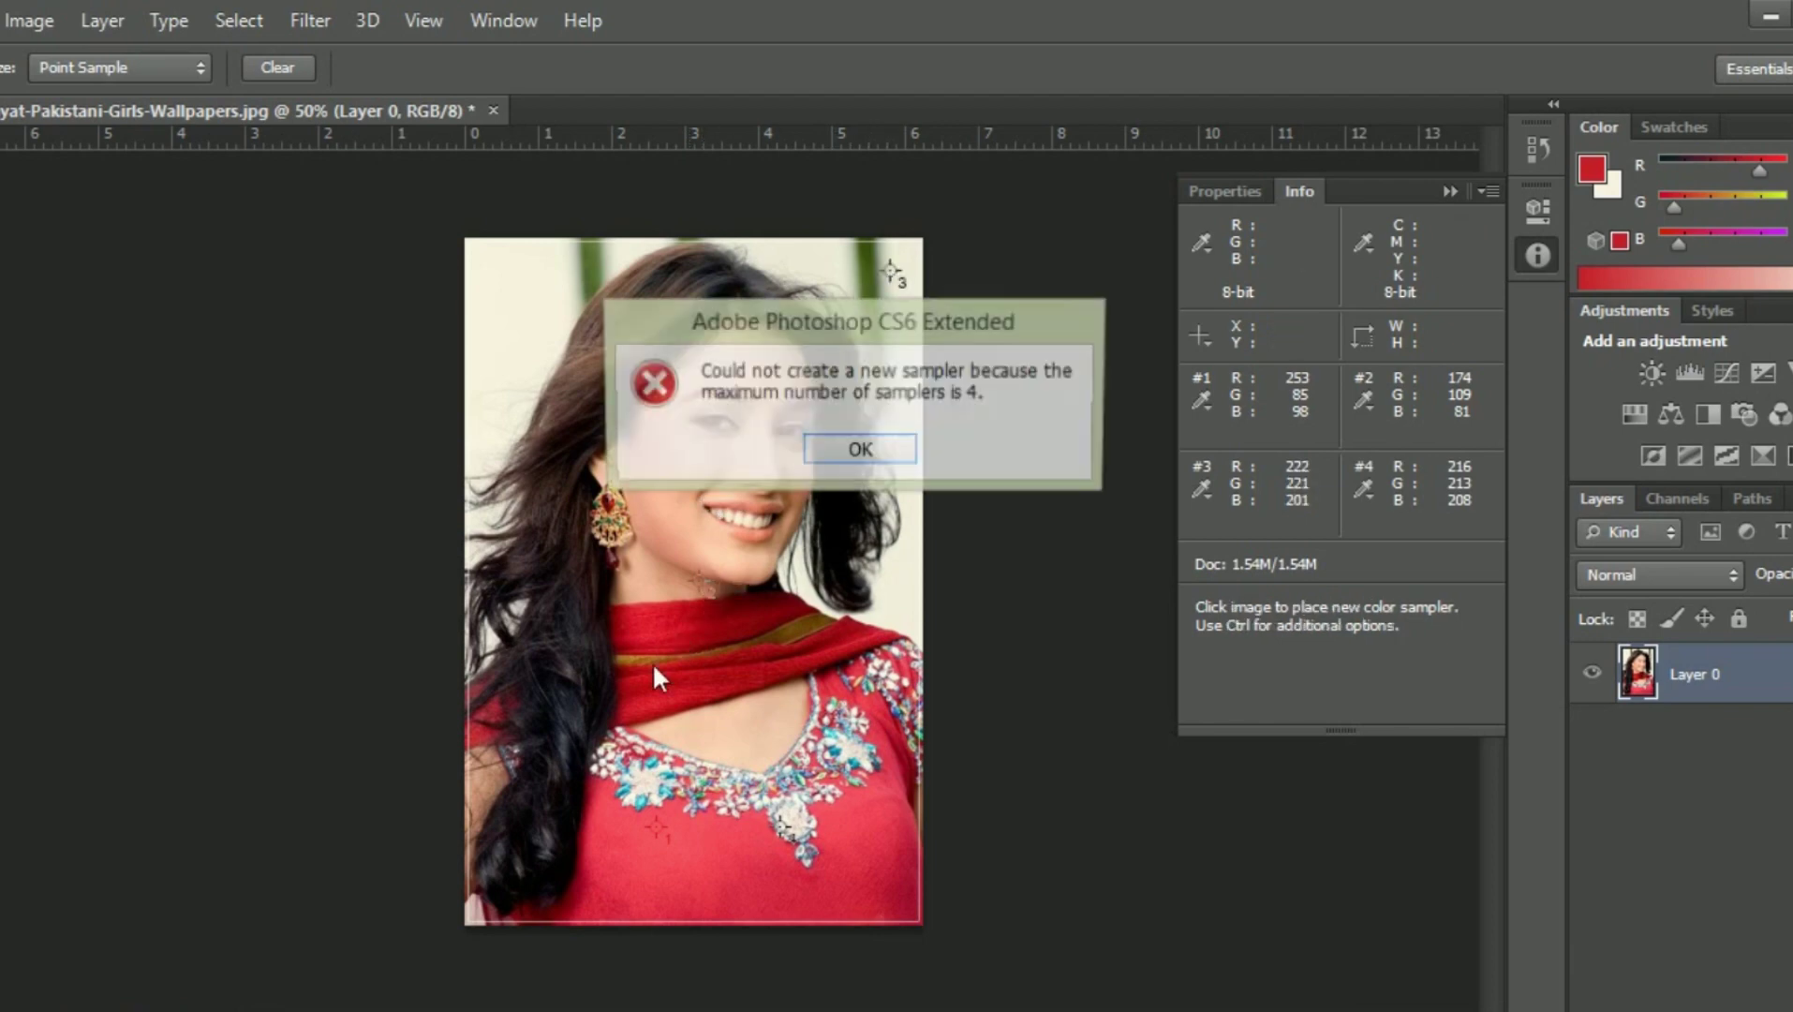
pyautogui.click(851, 453)
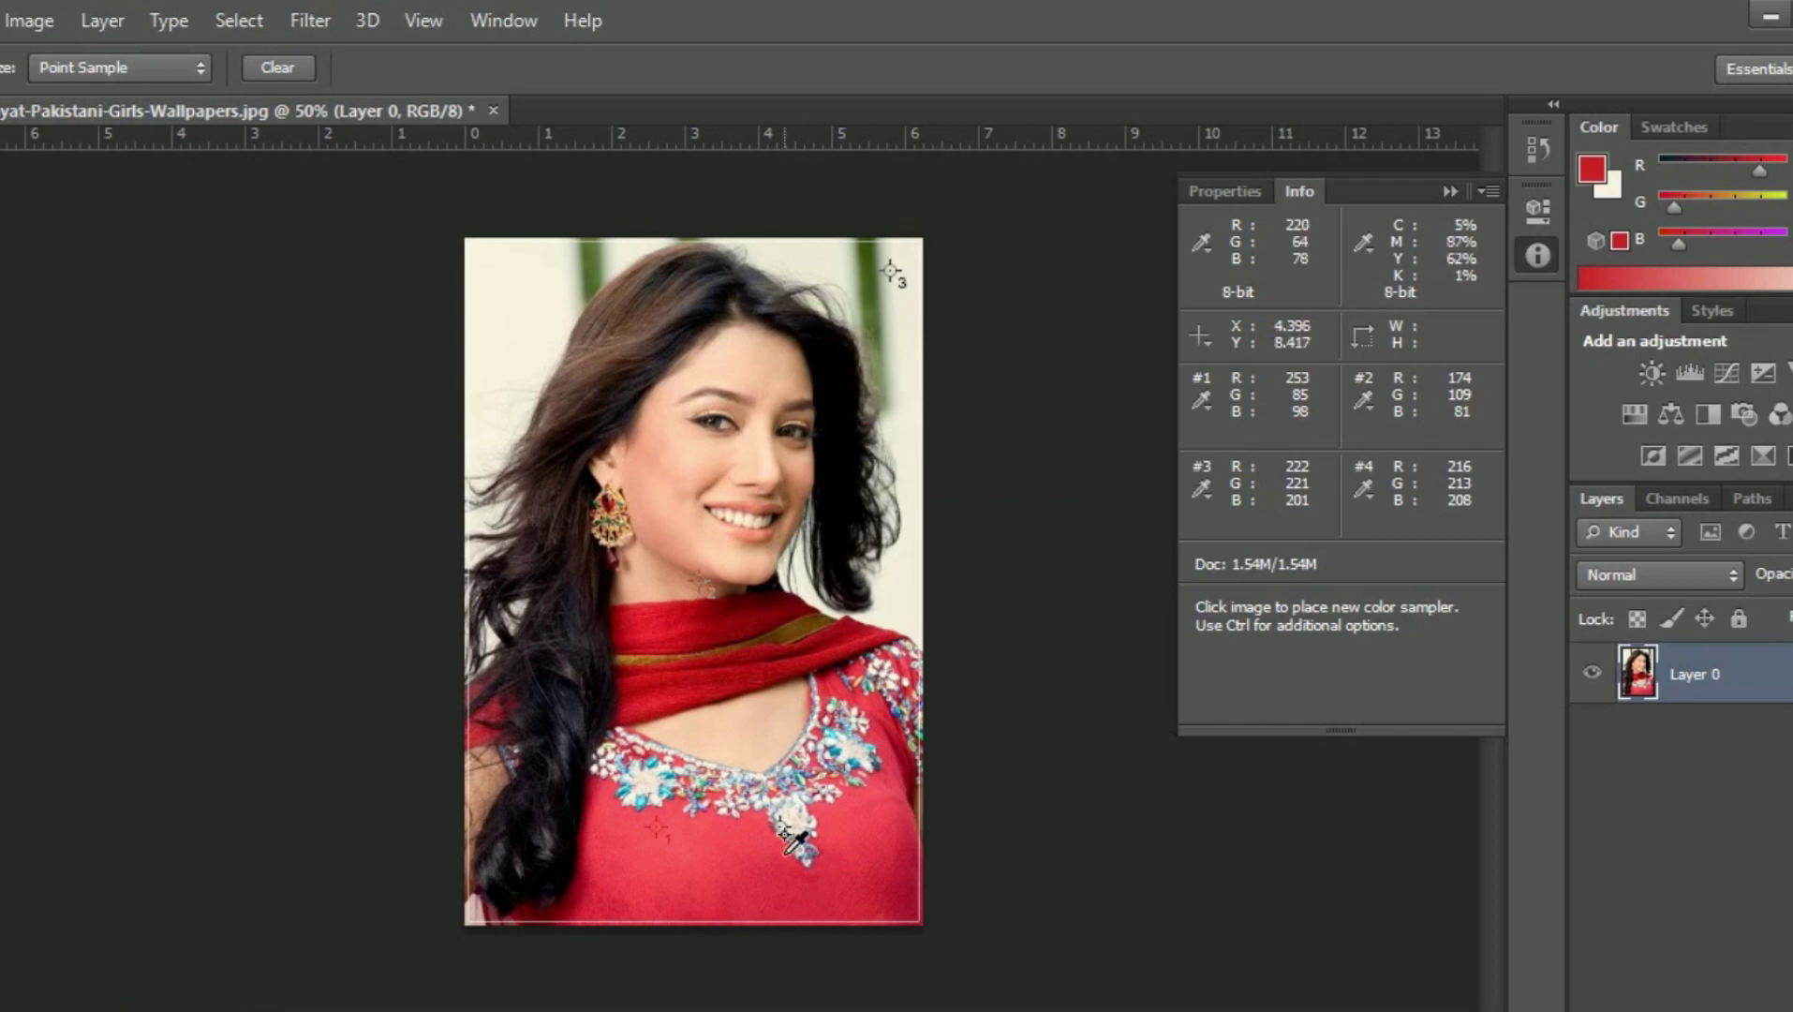
pyautogui.click(787, 834)
pyautogui.click(873, 446)
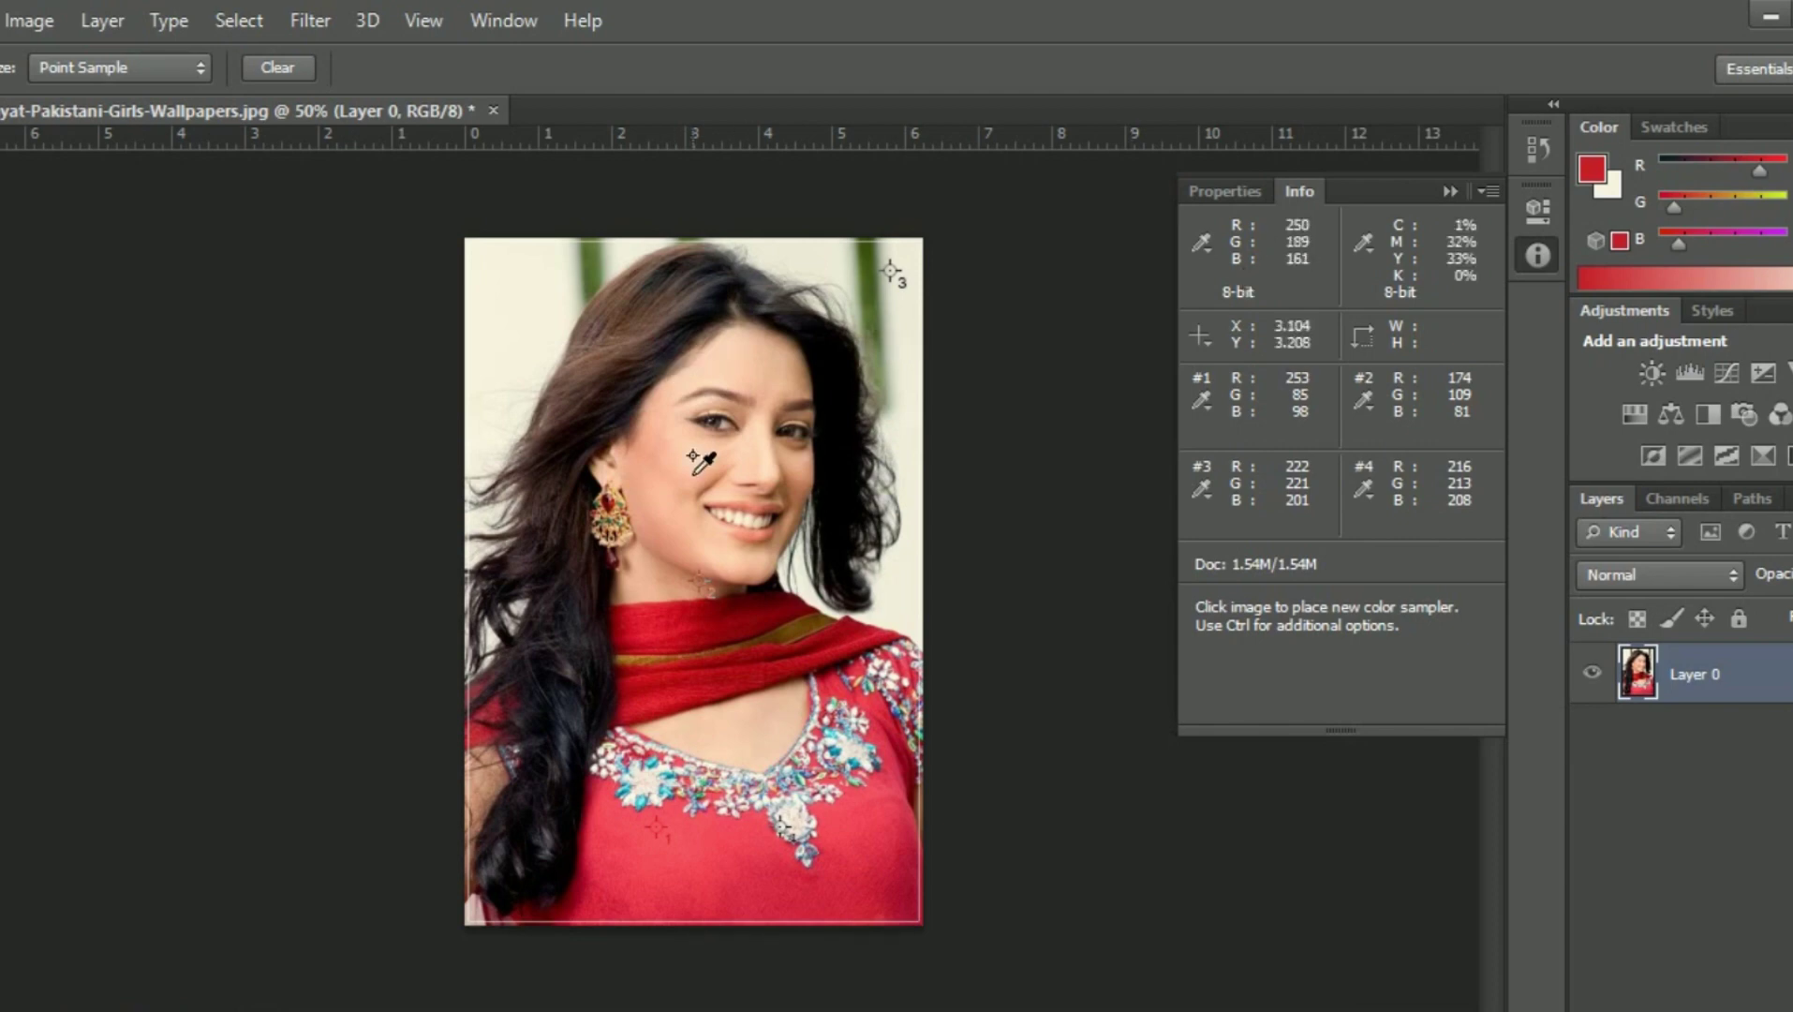
pyautogui.click(684, 623)
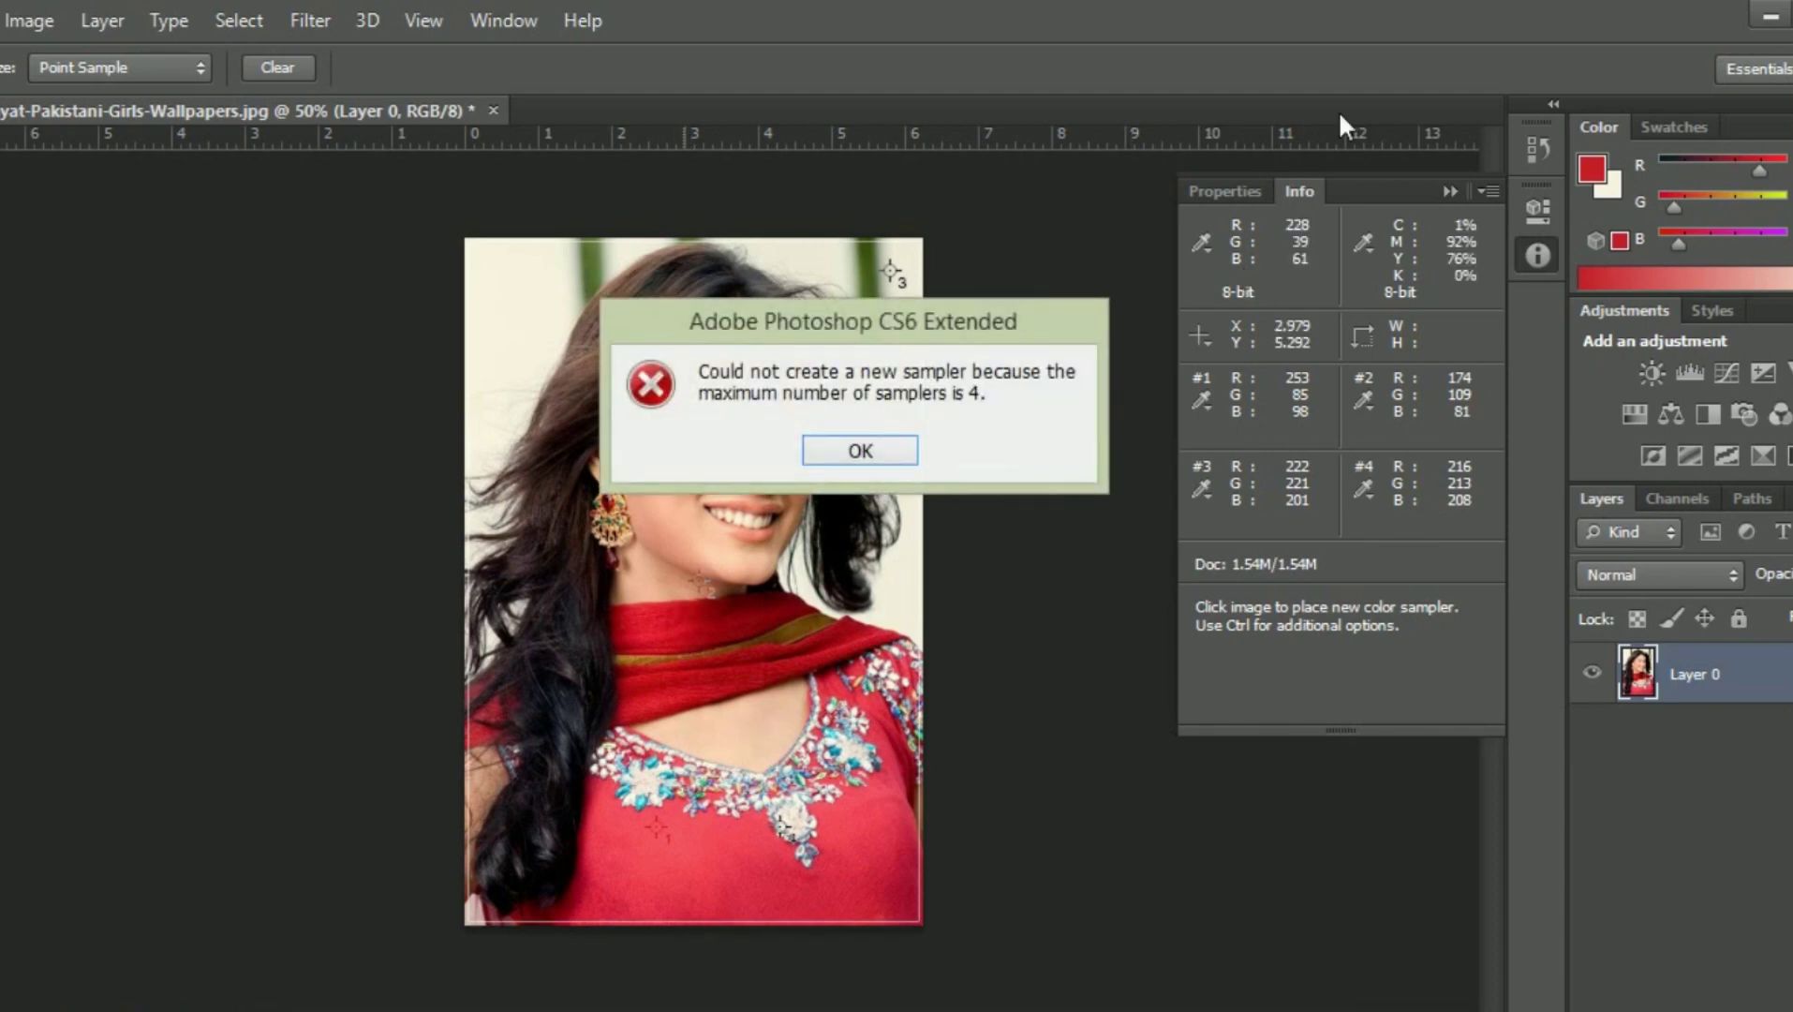
pyautogui.click(886, 459)
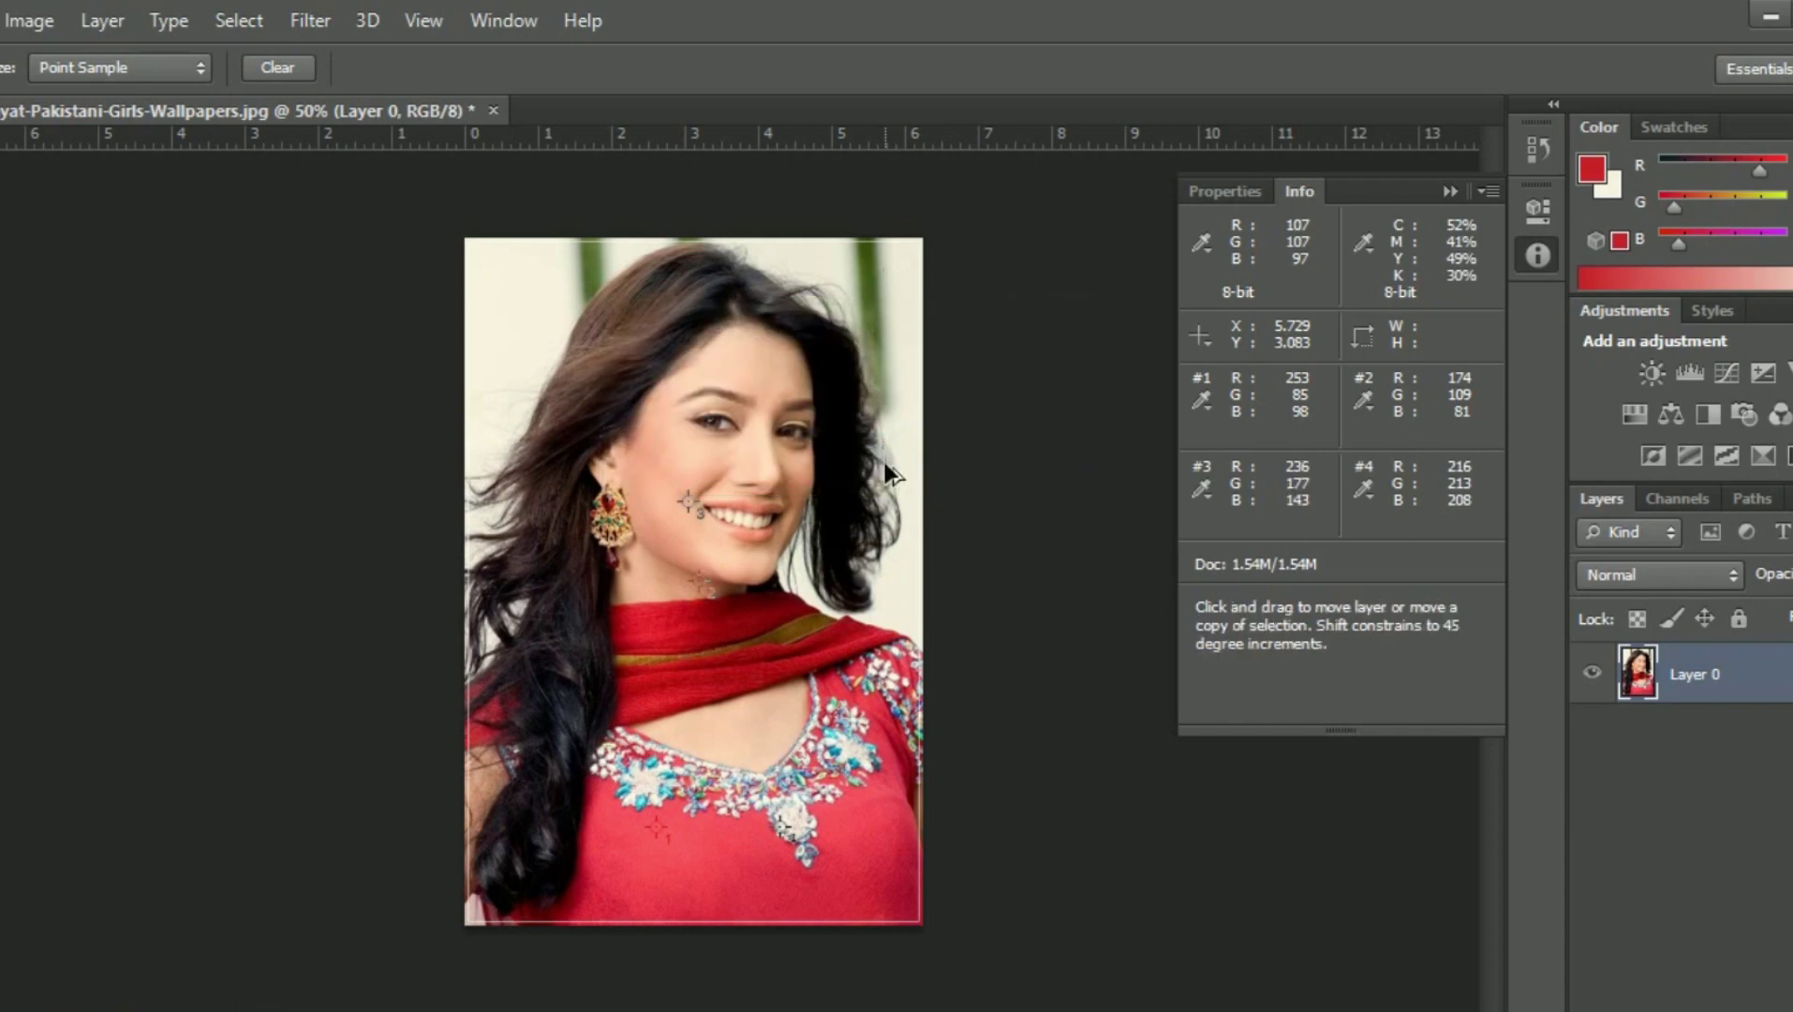
# - Delete colour samplers #2–#4, keeping #1, and switch to the Ruler Tool
pyautogui.hotkey('ctrl', 'alt', 'z')
pyautogui.hotkey('ctrl', 'alt', 'z')
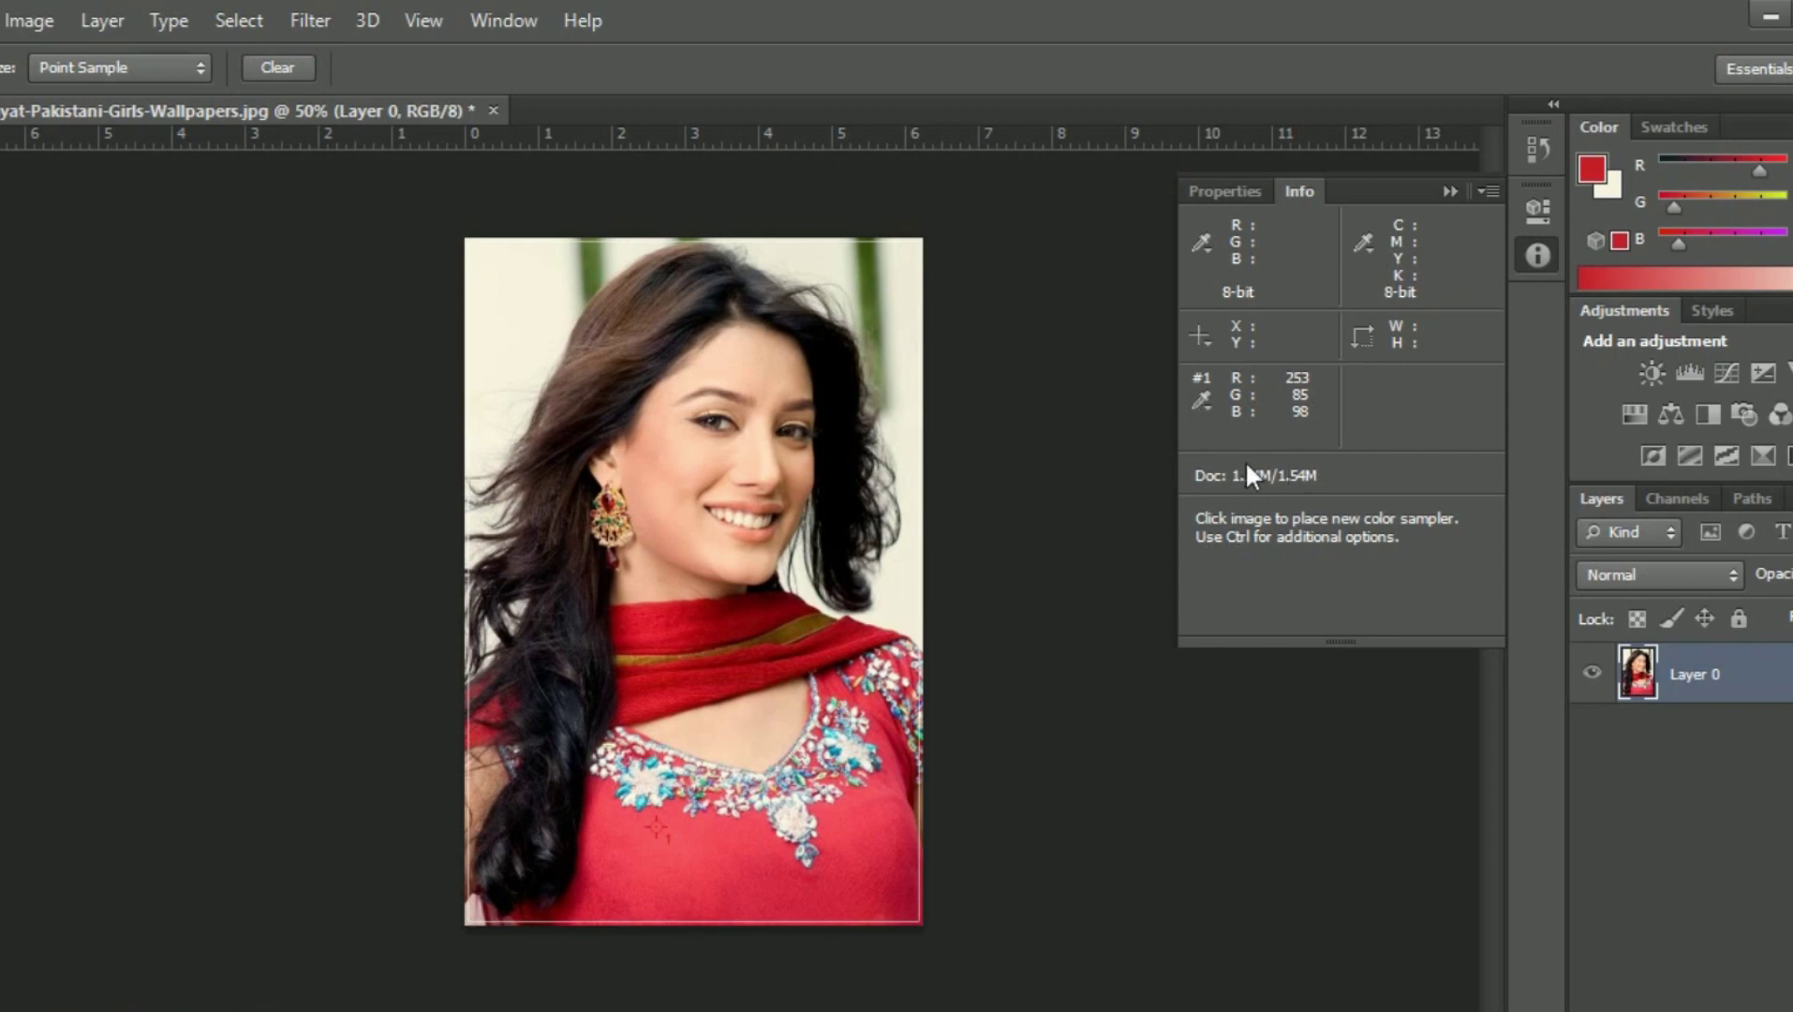
pyautogui.rightClick(1, 349)
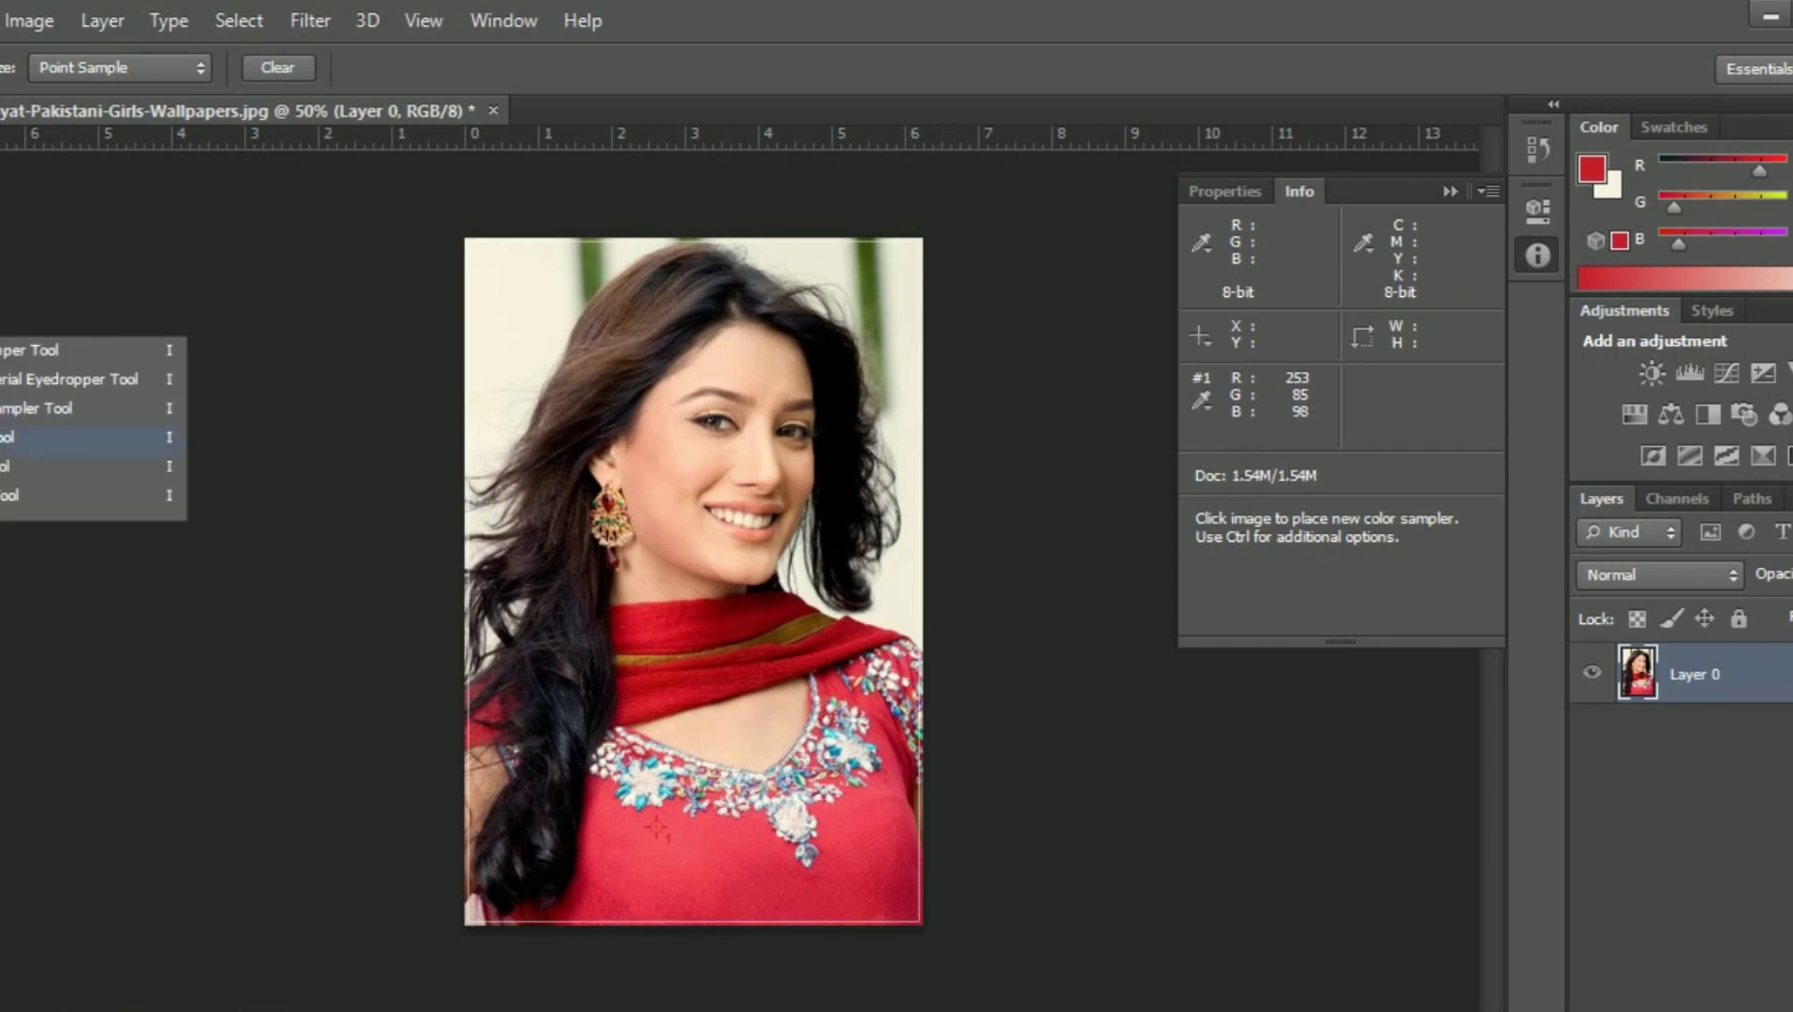
pyautogui.click(9, 437)
# - Measure horizontal and vertical distances across the portrait with the ruler
pyautogui.moveTo(497, 275)
pyautogui.mouseDown()
pyautogui.moveTo(645, 414)
pyautogui.moveTo(885, 280)
pyautogui.mouseUp()
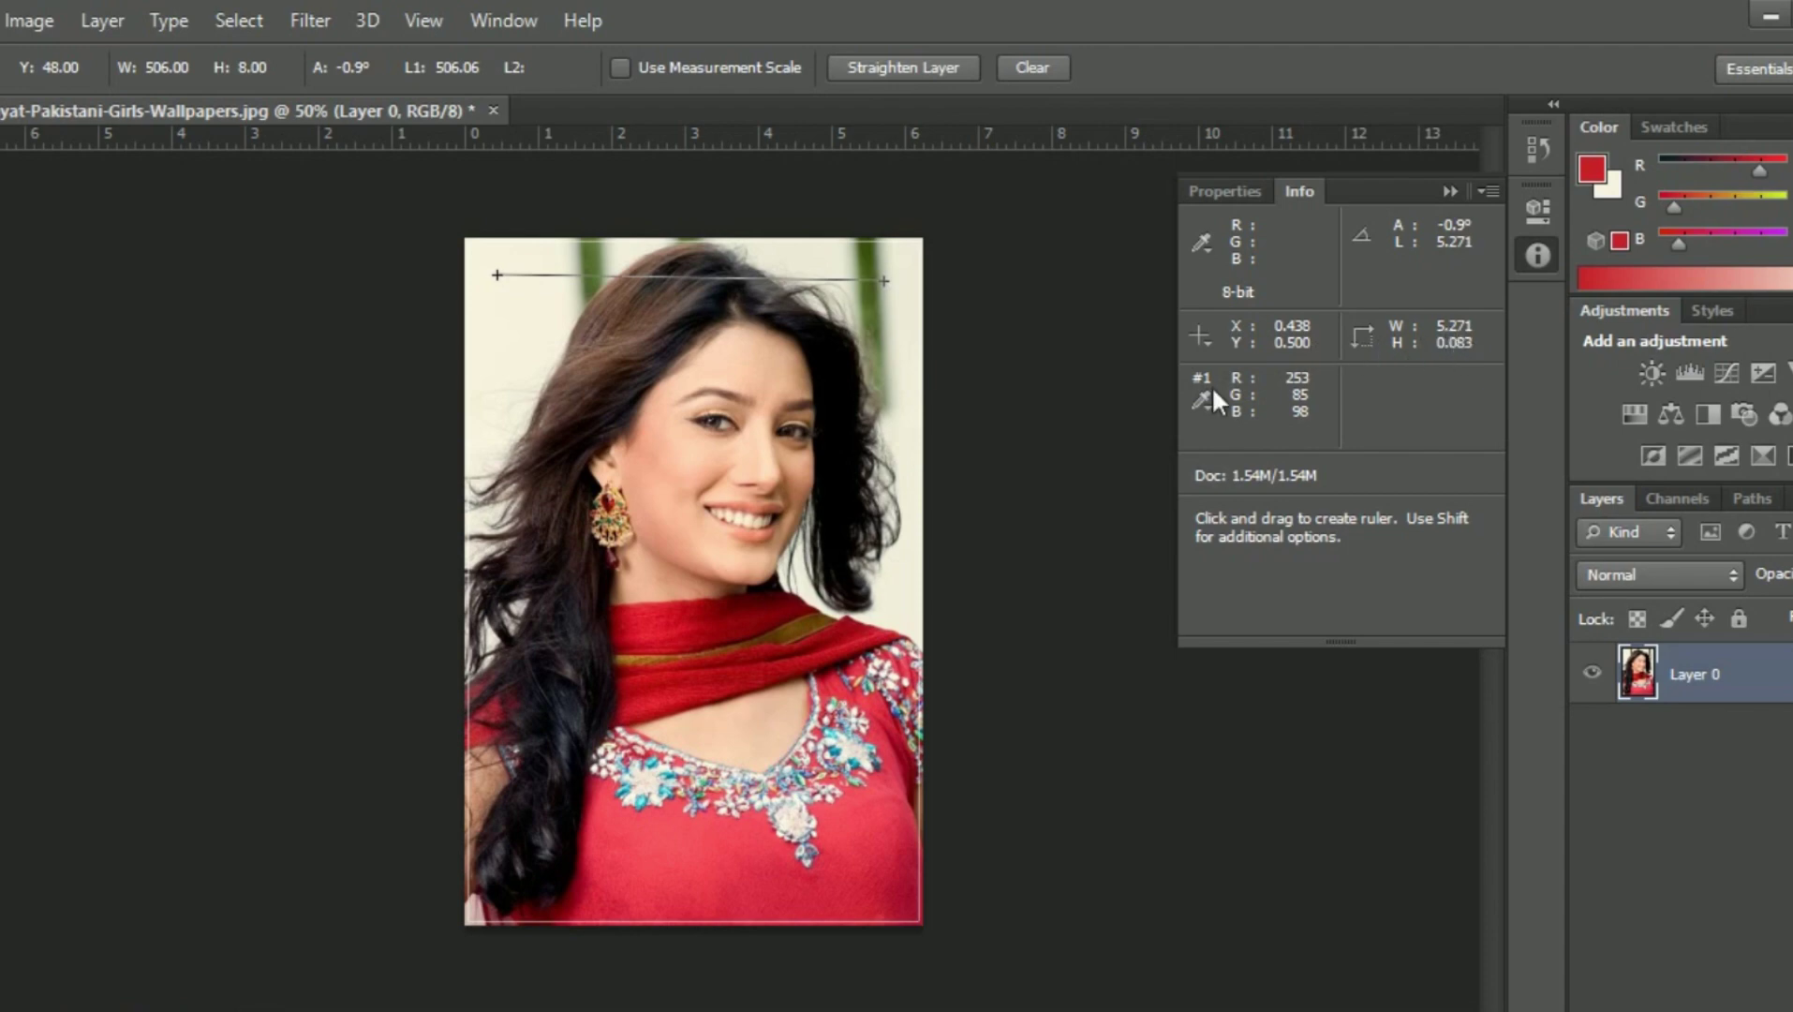
pyautogui.moveTo(498, 276)
pyautogui.mouseDown()
pyautogui.moveTo(527, 541)
pyautogui.moveTo(888, 861)
pyautogui.mouseUp()
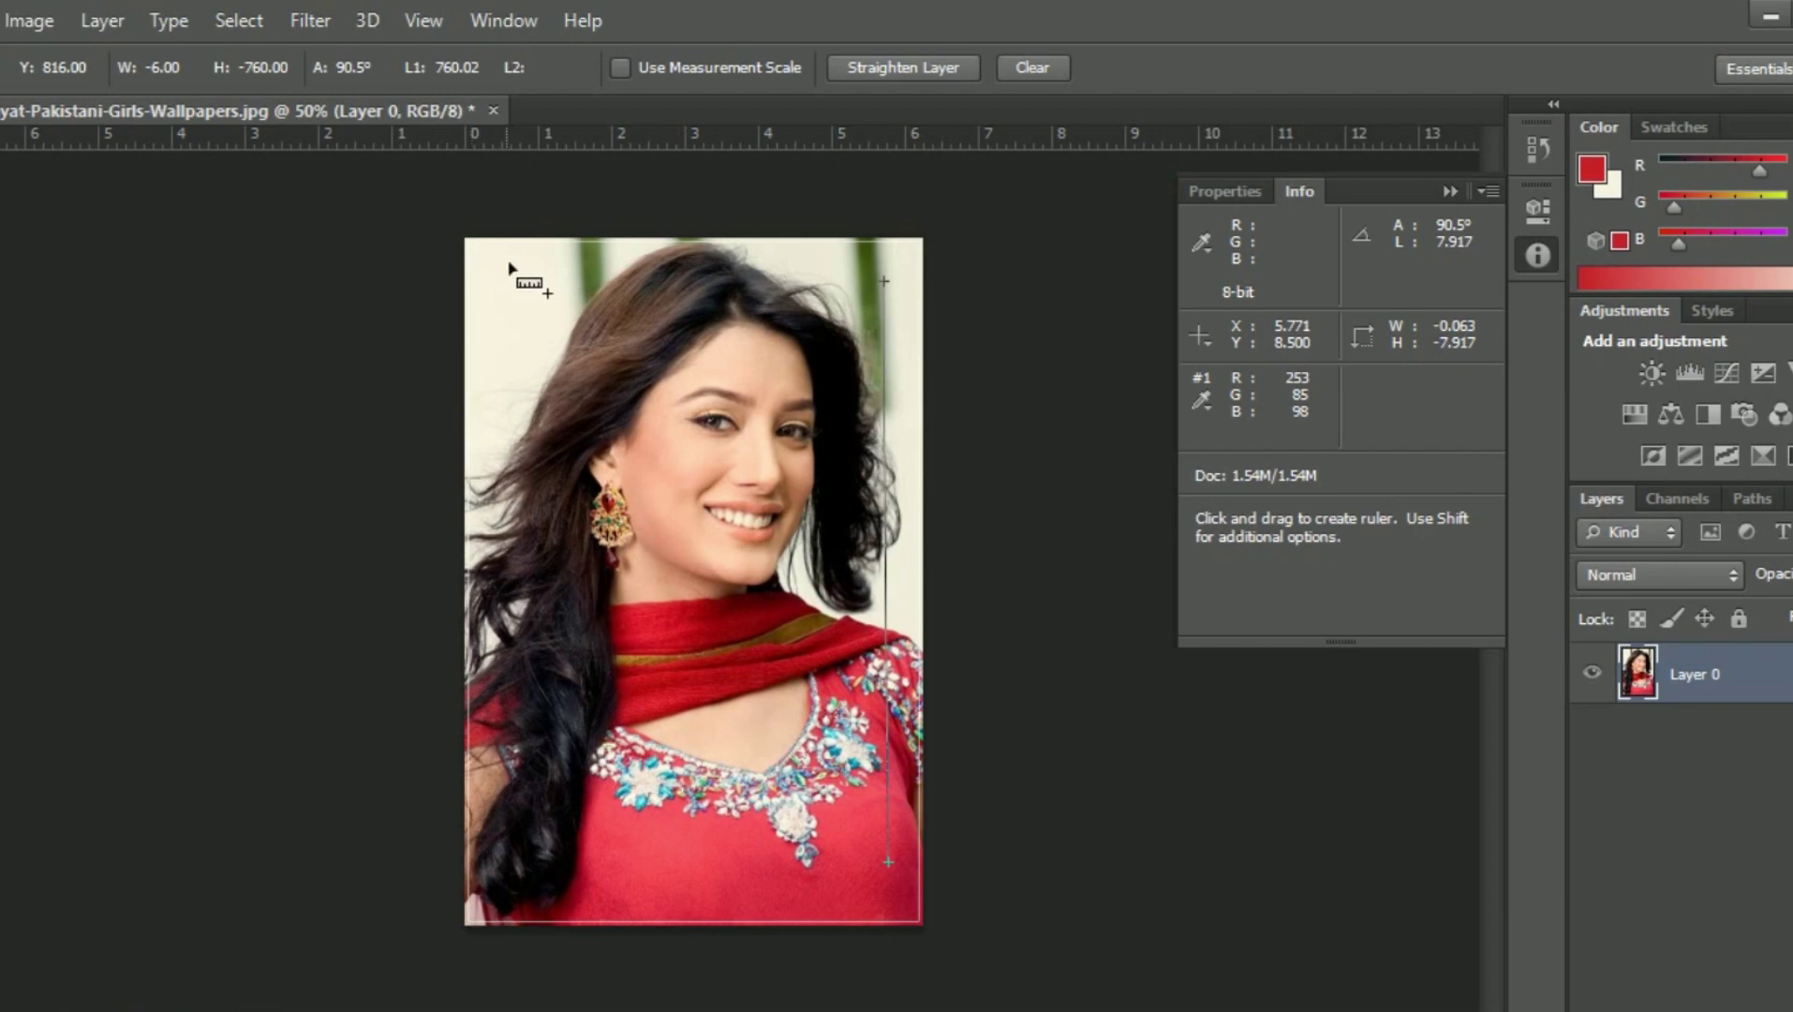
pyautogui.moveTo(540, 260); pyautogui.dragTo(842, 262)
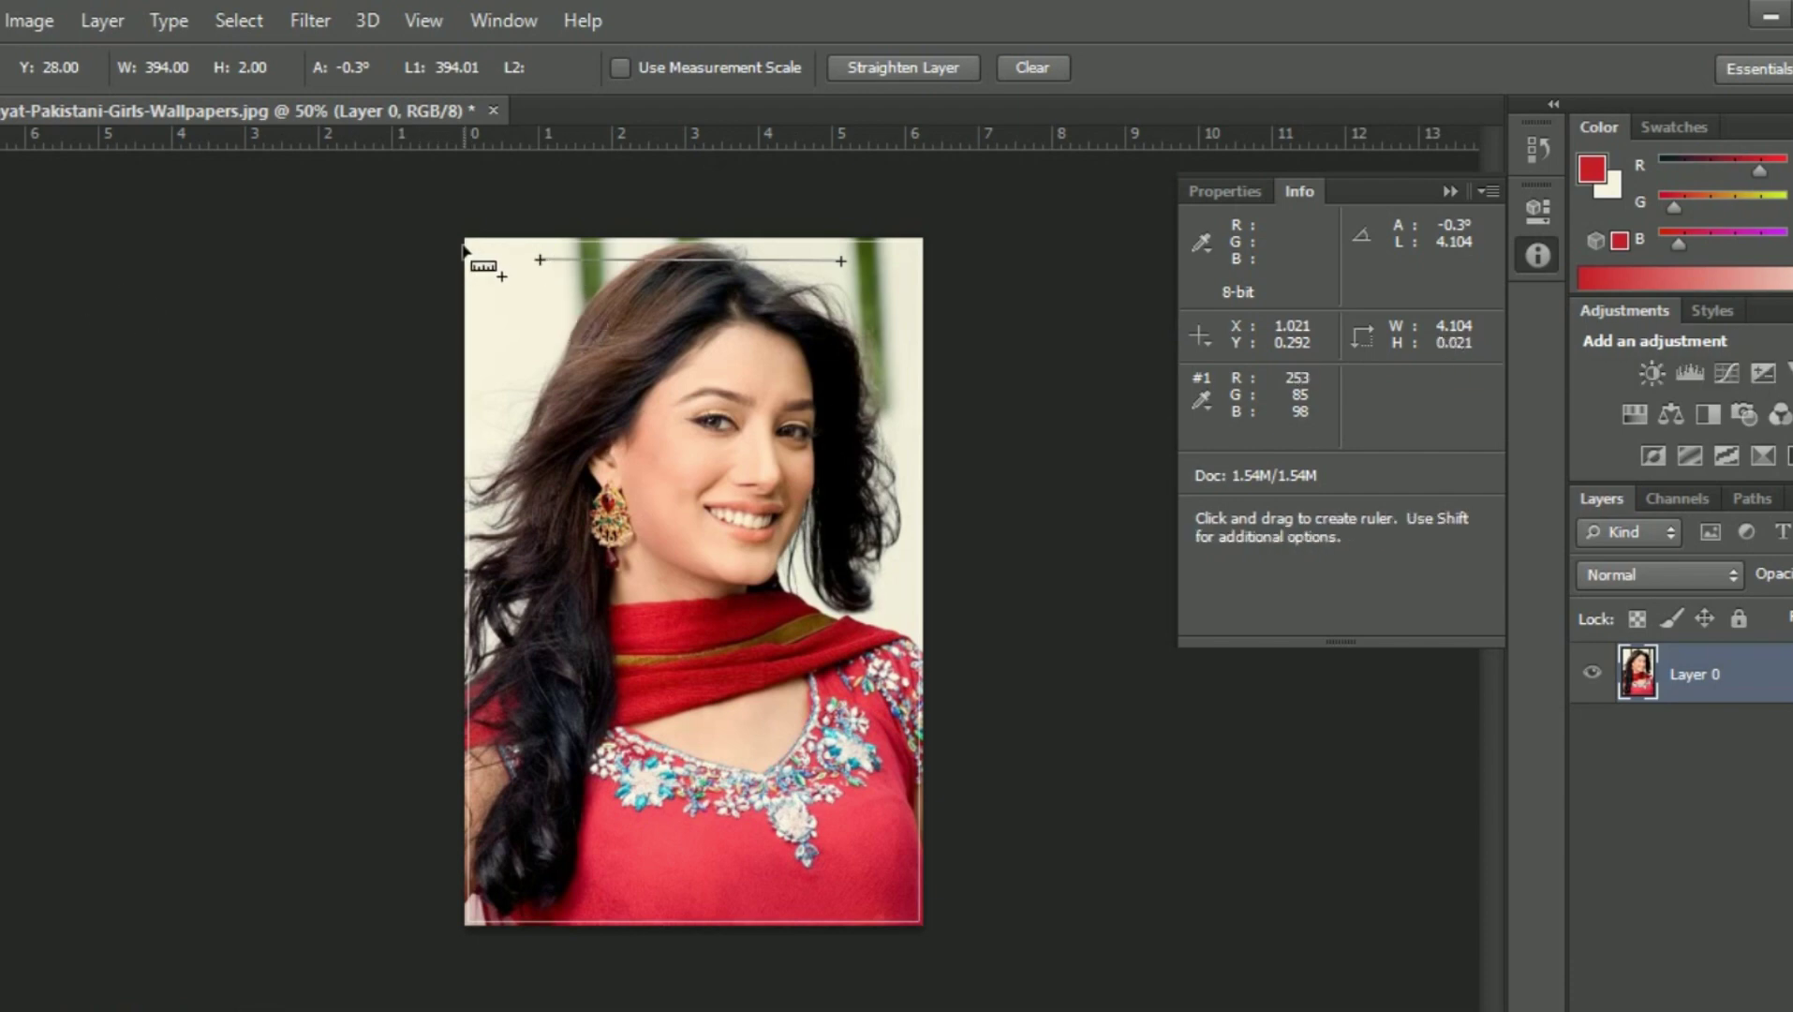
pyautogui.moveTo(467, 243); pyautogui.dragTo(465, 736)
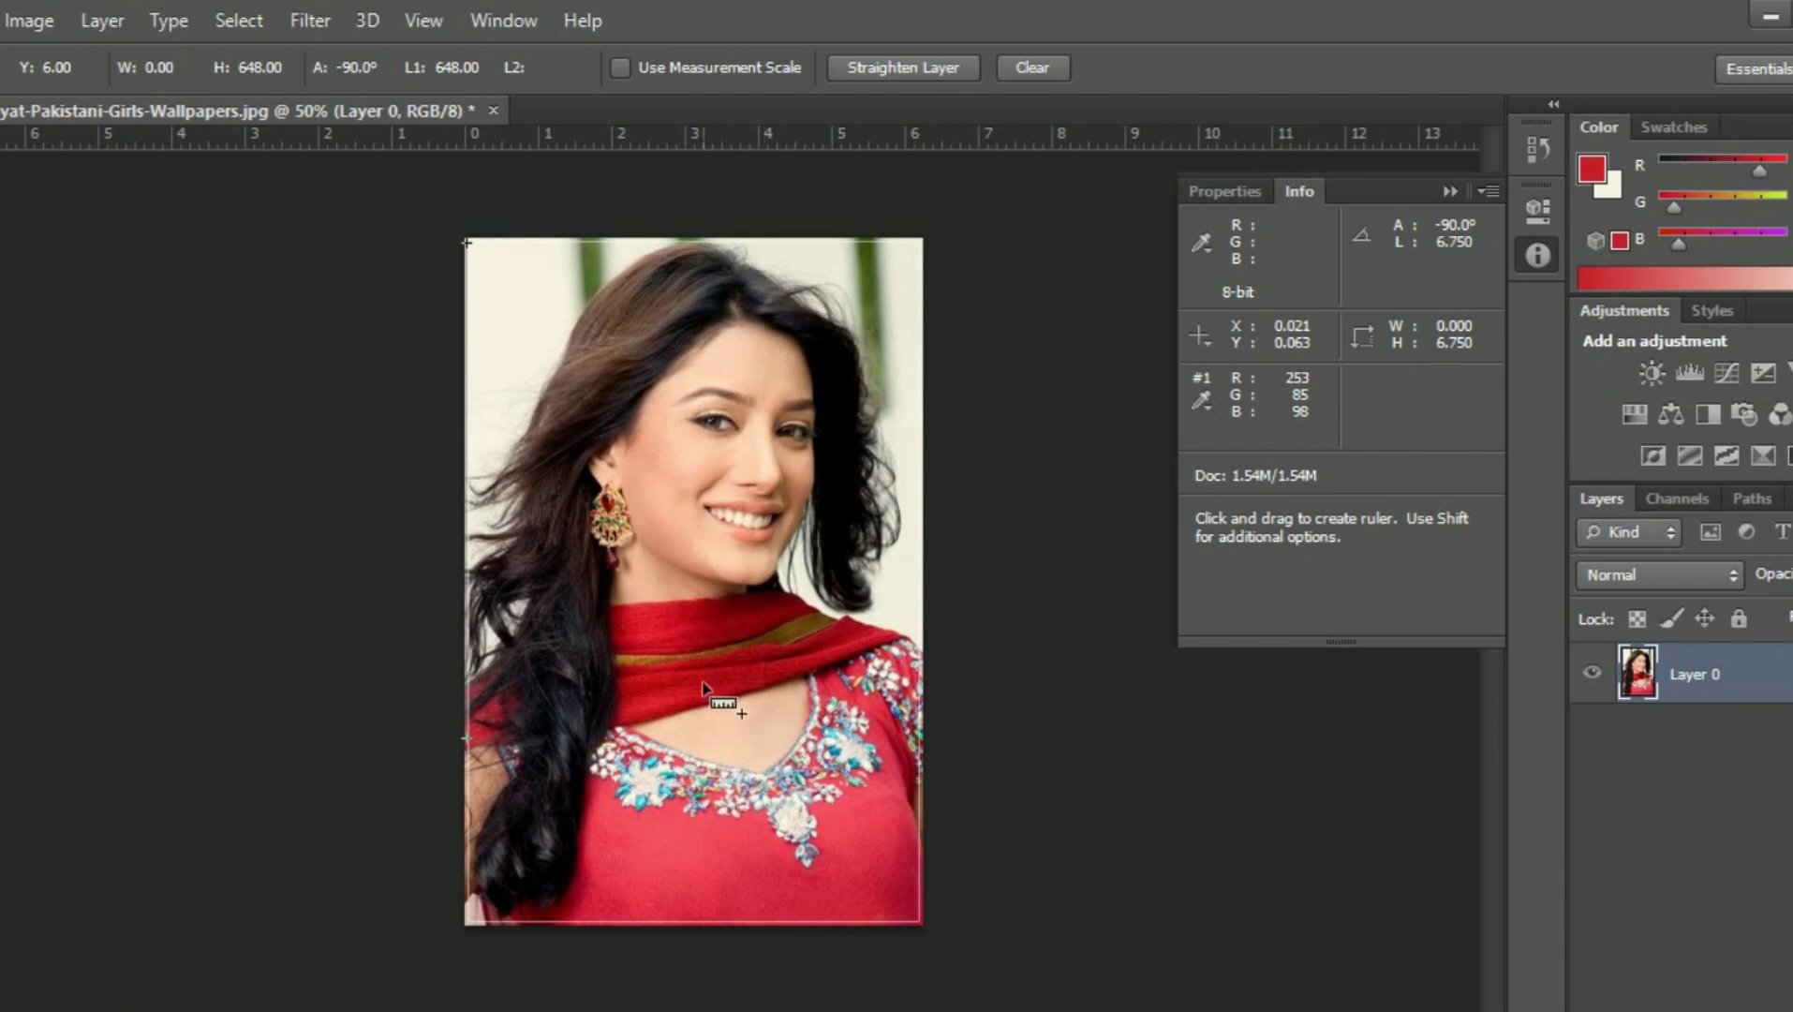
# - Adjust a ruler line along the top edge to about 290 pixels, reading −1.6°
pyautogui.moveTo(466, 242); pyautogui.dragTo(923, 251)
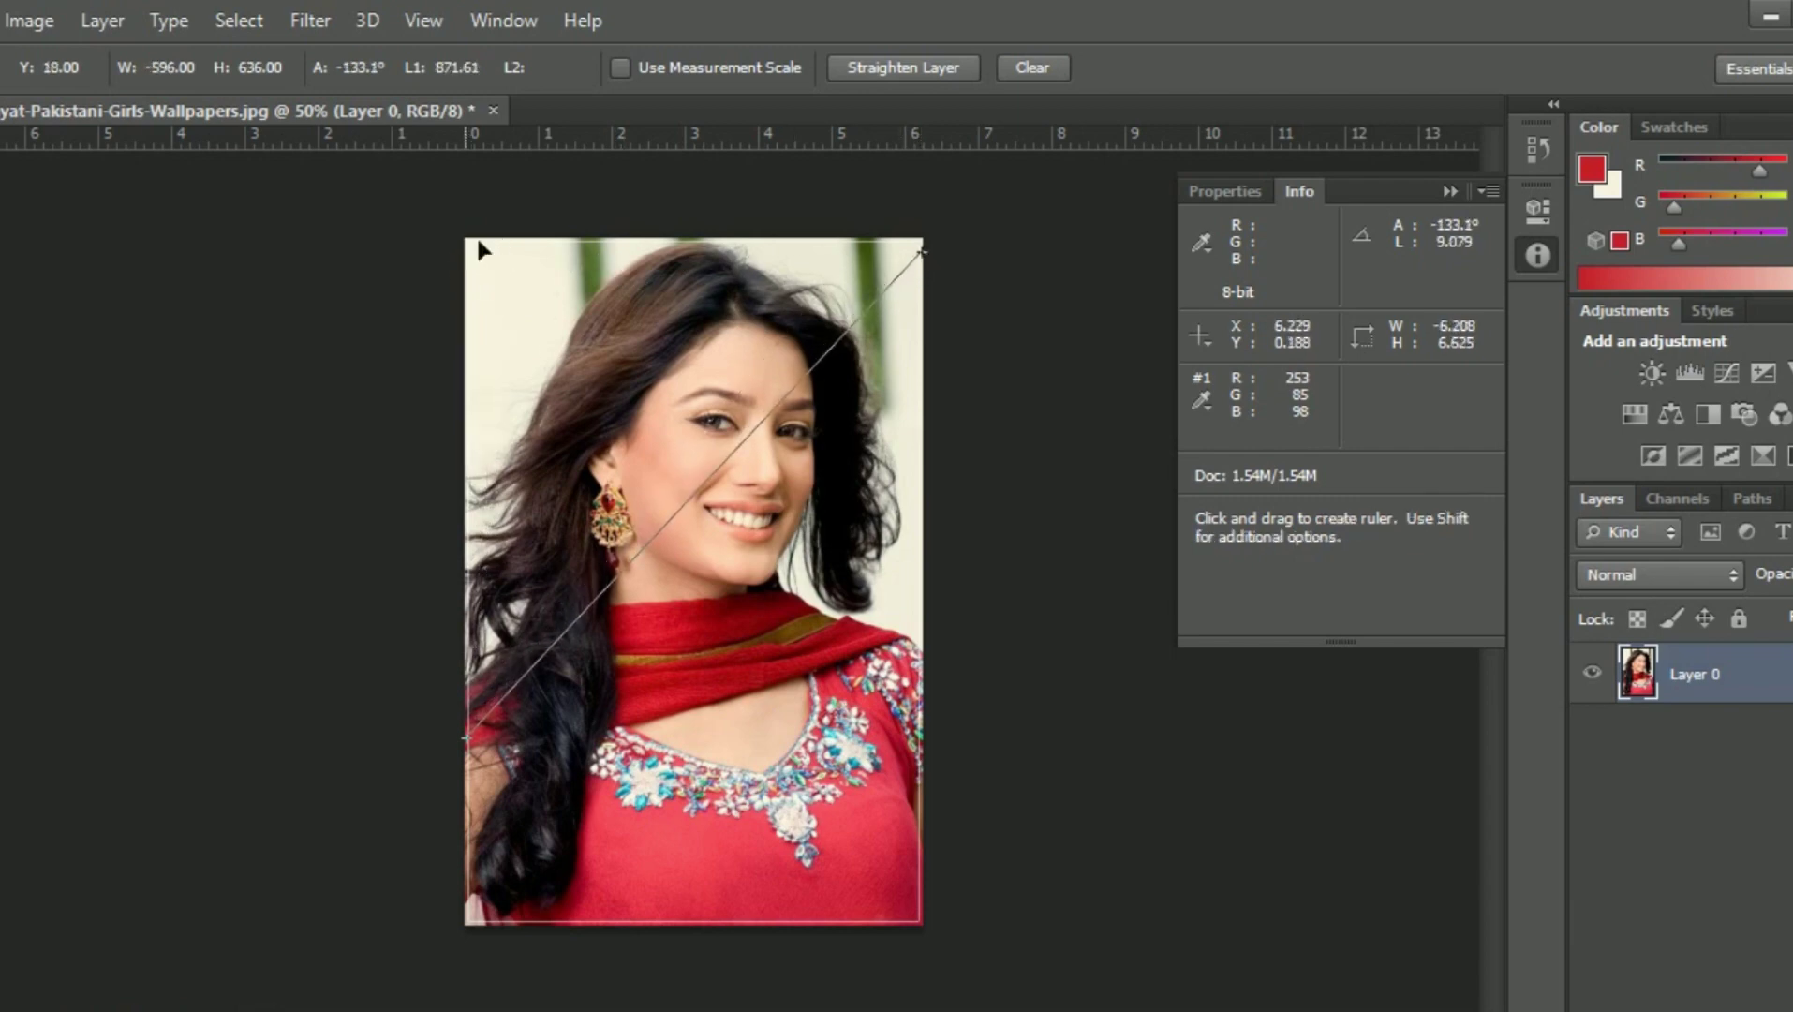
pyautogui.moveTo(467, 243); pyautogui.dragTo(920, 244)
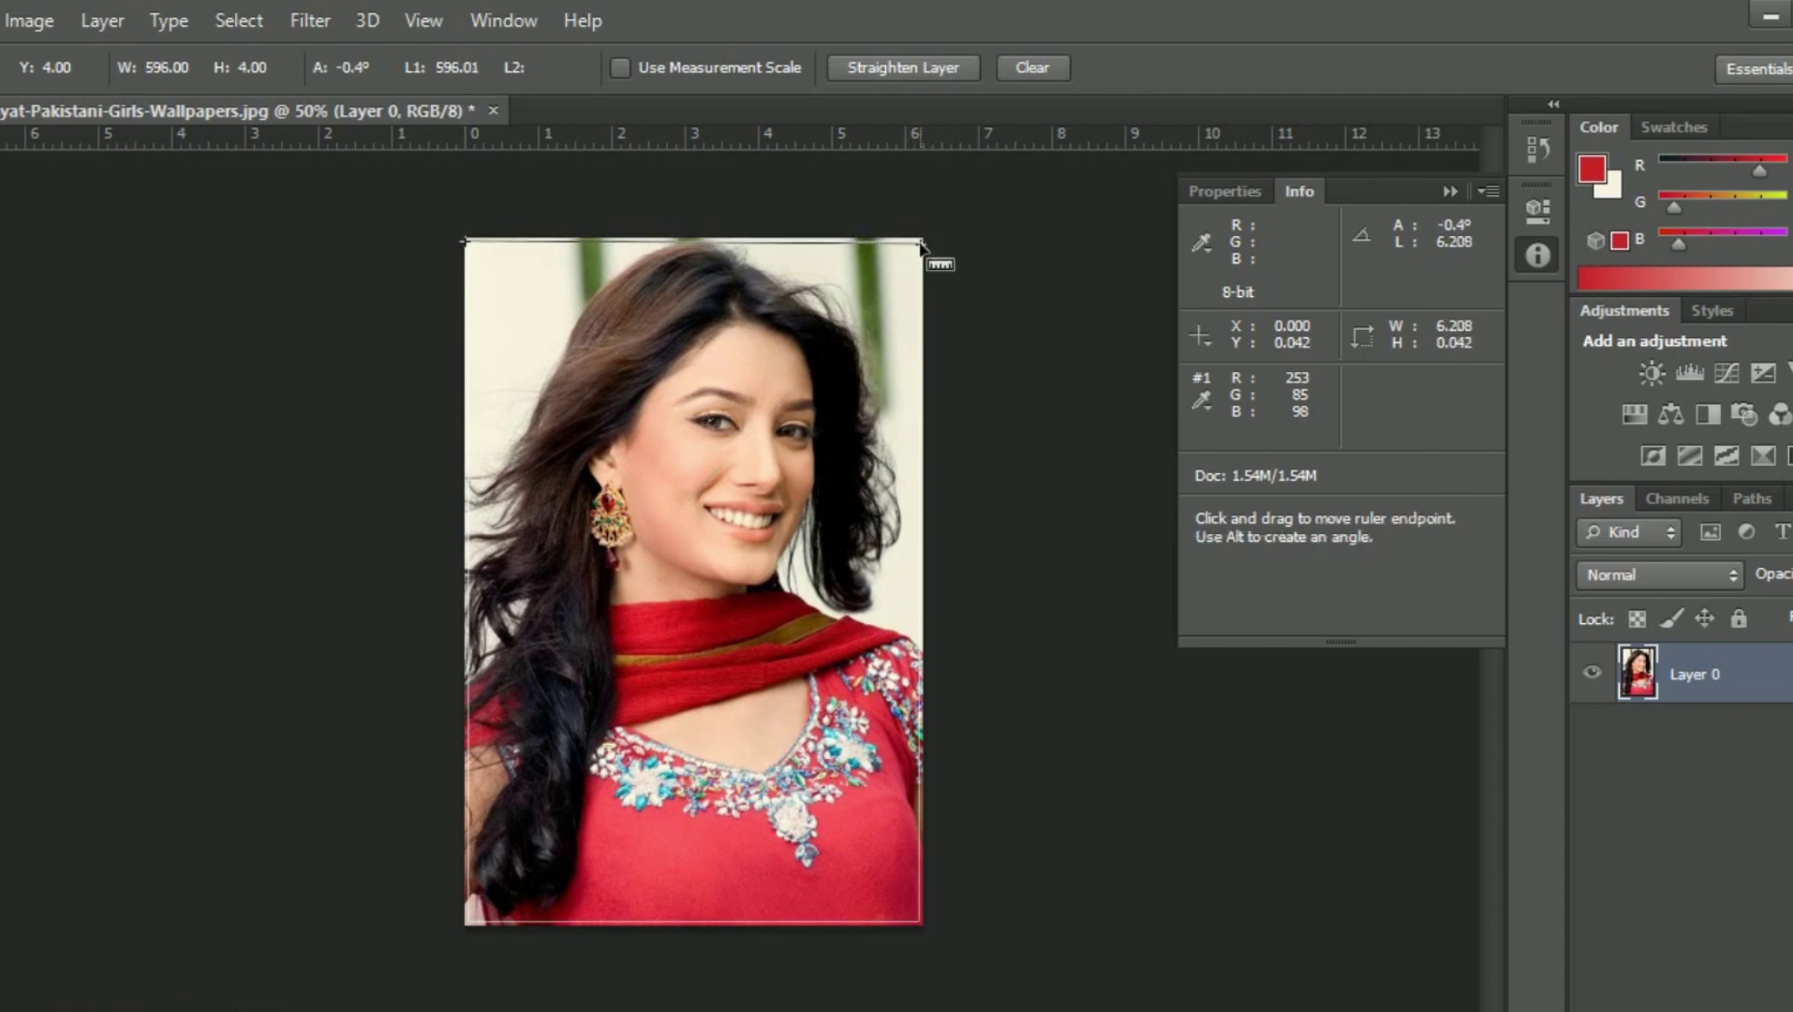
pyautogui.moveTo(466, 241)
pyautogui.mouseDown()
pyautogui.moveTo(470, 274)
pyautogui.moveTo(542, 246)
pyautogui.mouseUp()
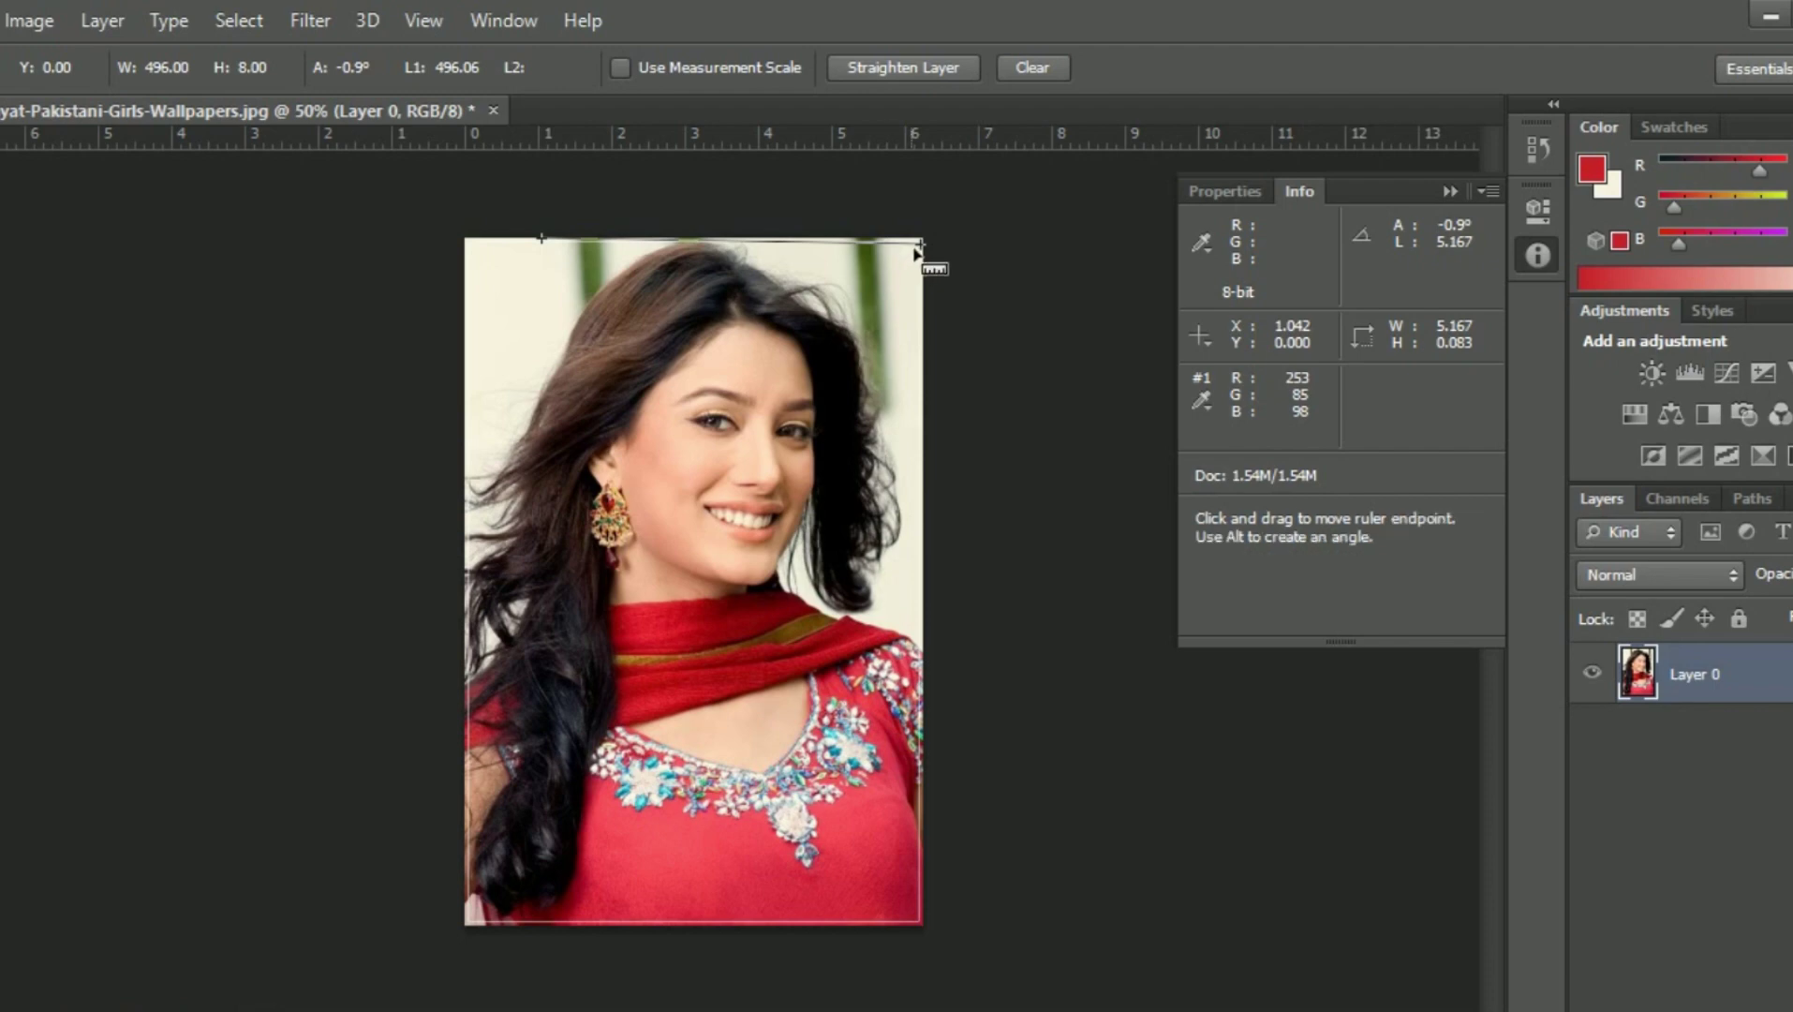
pyautogui.moveTo(921, 242); pyautogui.dragTo(763, 244)
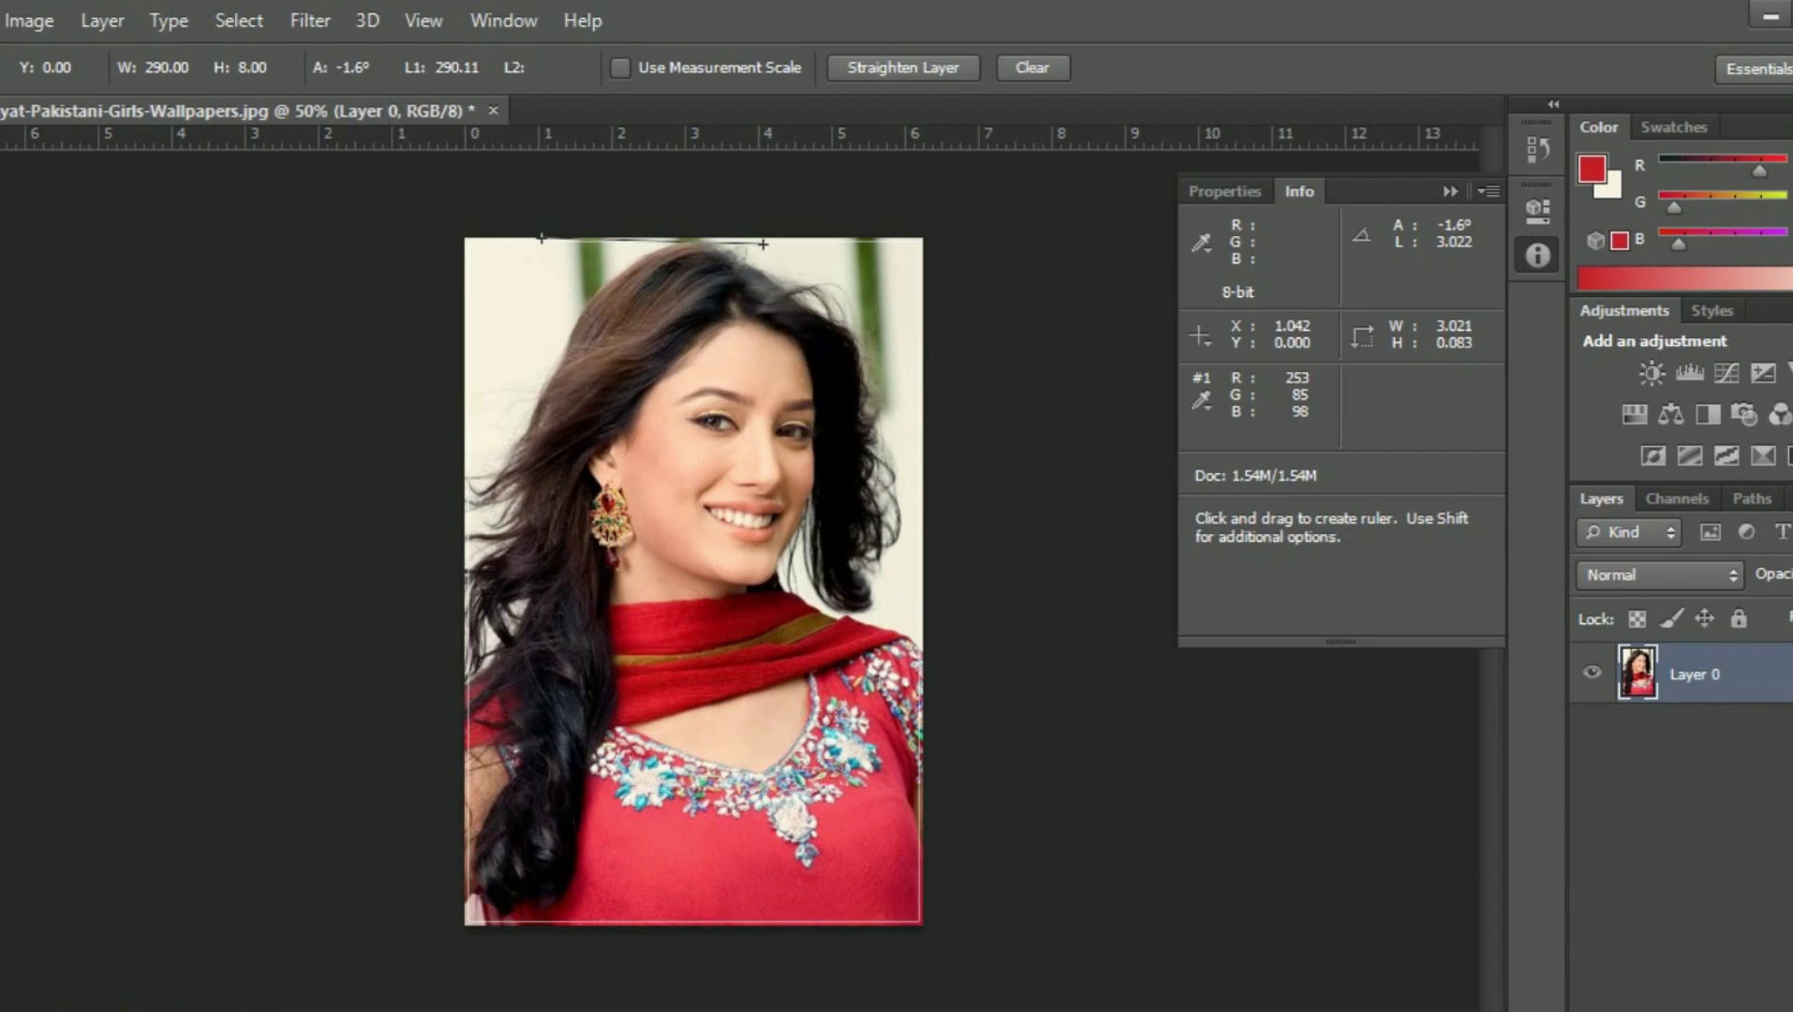
# - With the Note Tool, add a note left of the portrait: the editor's name plus 'Editing'
pyautogui.rightClick(2, 349)
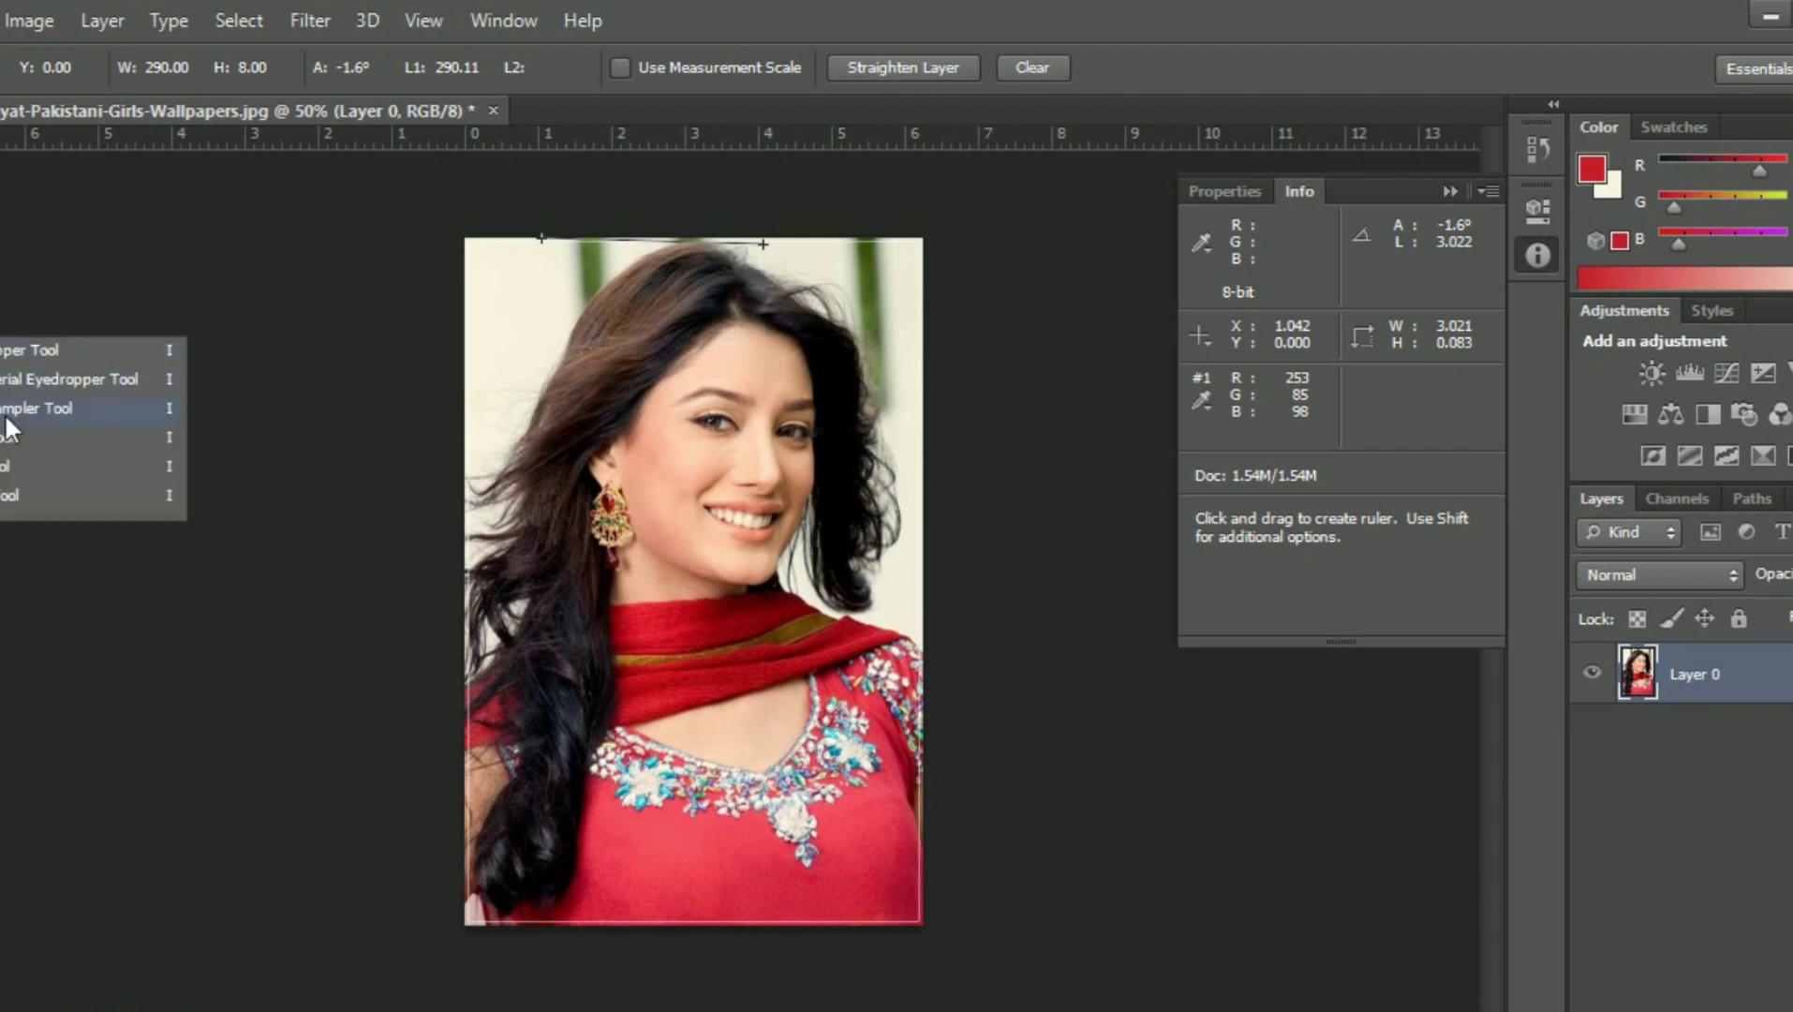
pyautogui.click(4, 466)
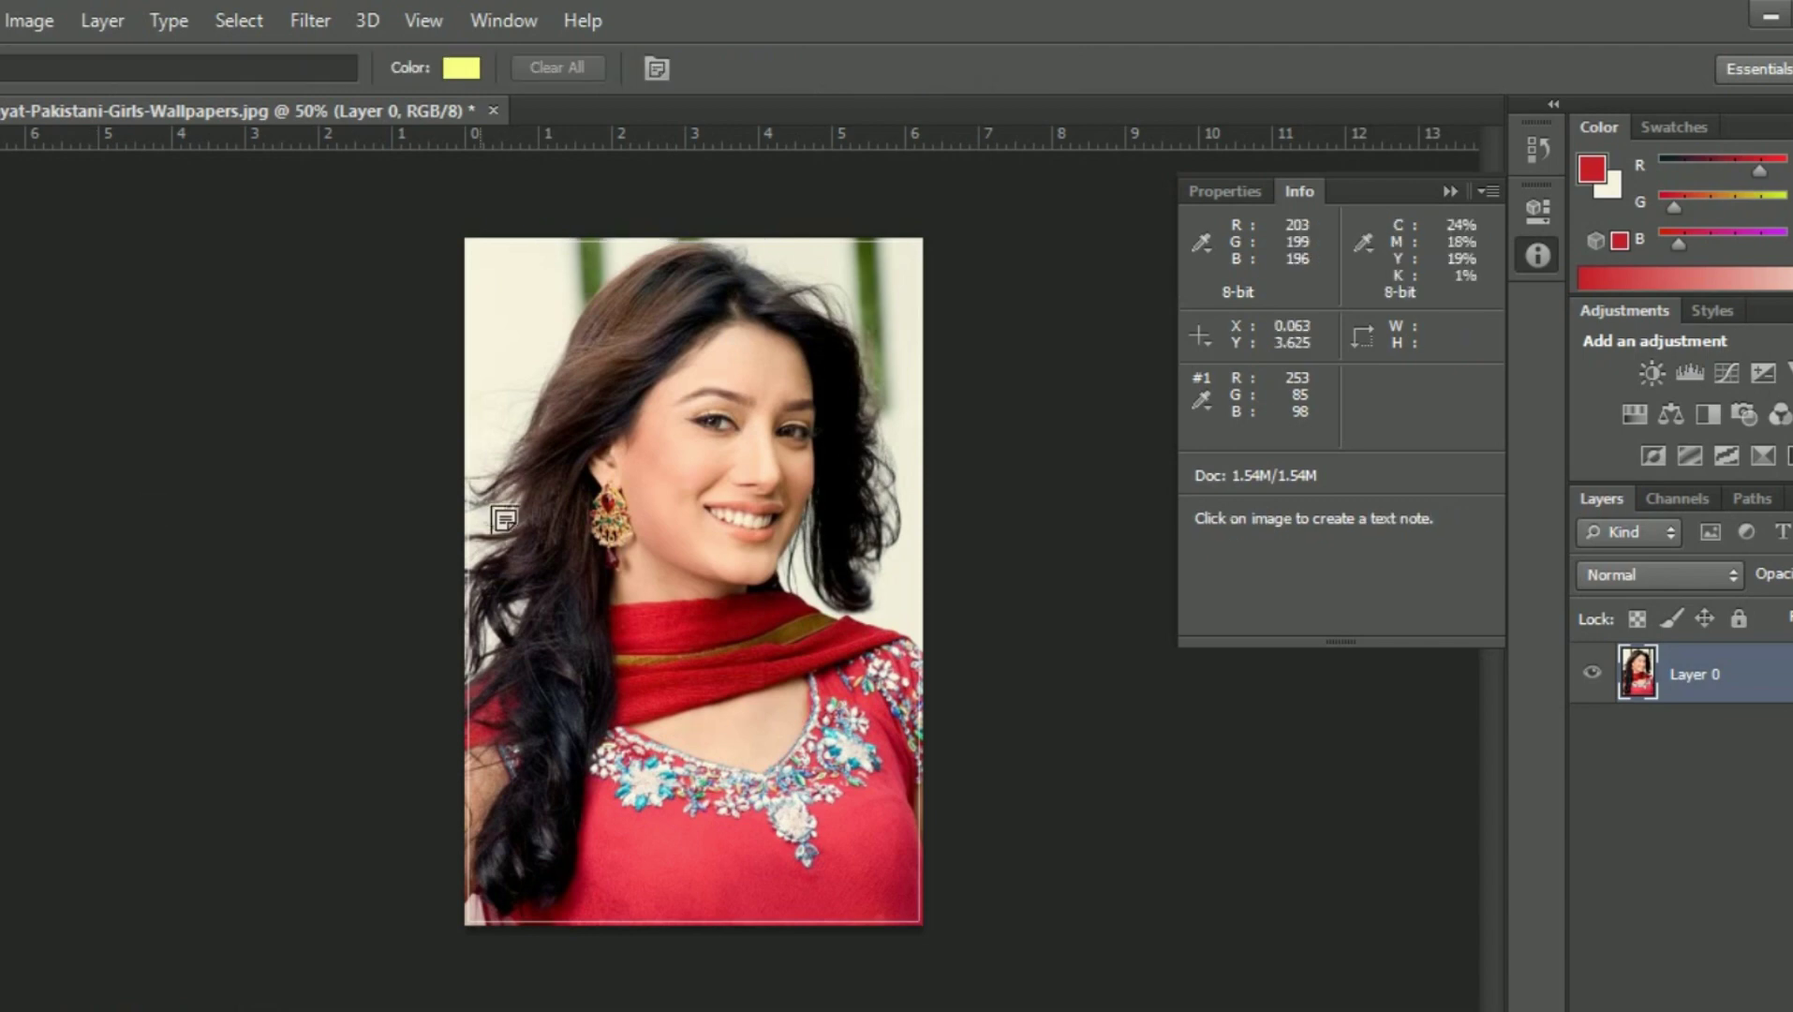
pyautogui.click(322, 609)
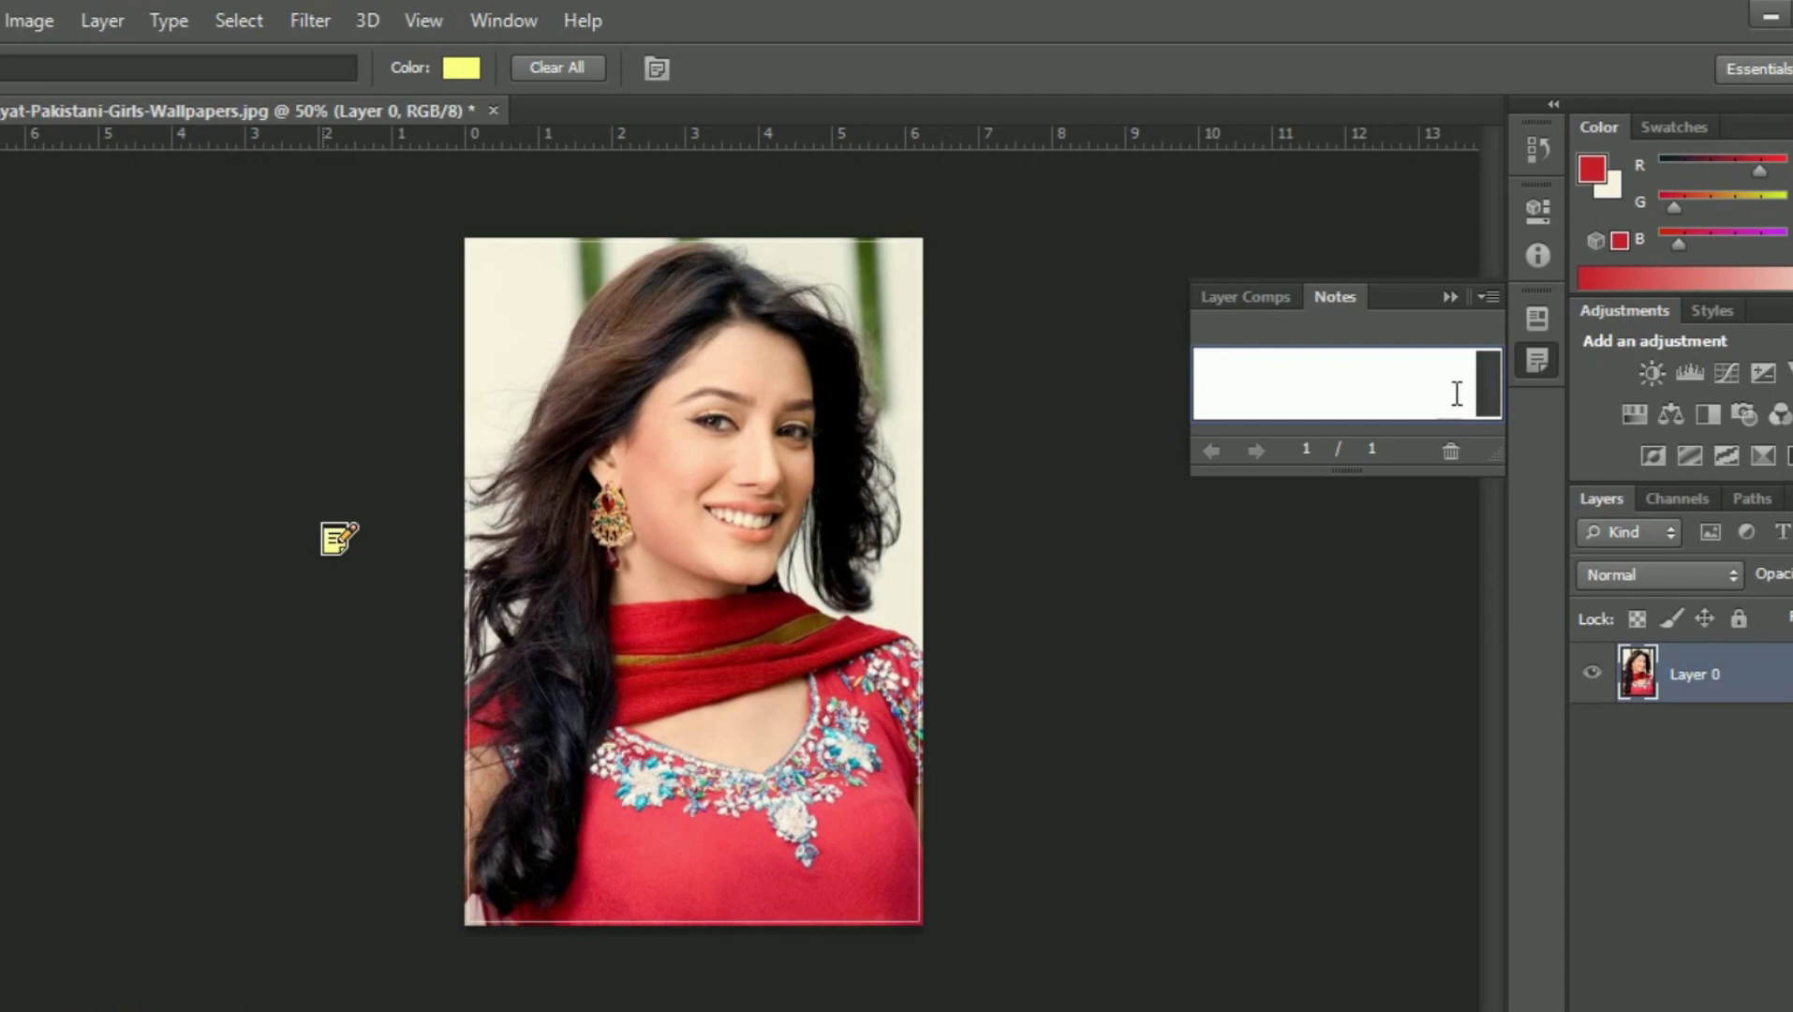
pyautogui.write('Me')
pyautogui.press('BackSpace')
pyautogui.write('Editin')
pyautogui.write('g')
# - Delete the accidental empty second note and close the Notes panel
pyautogui.click(1229, 660)
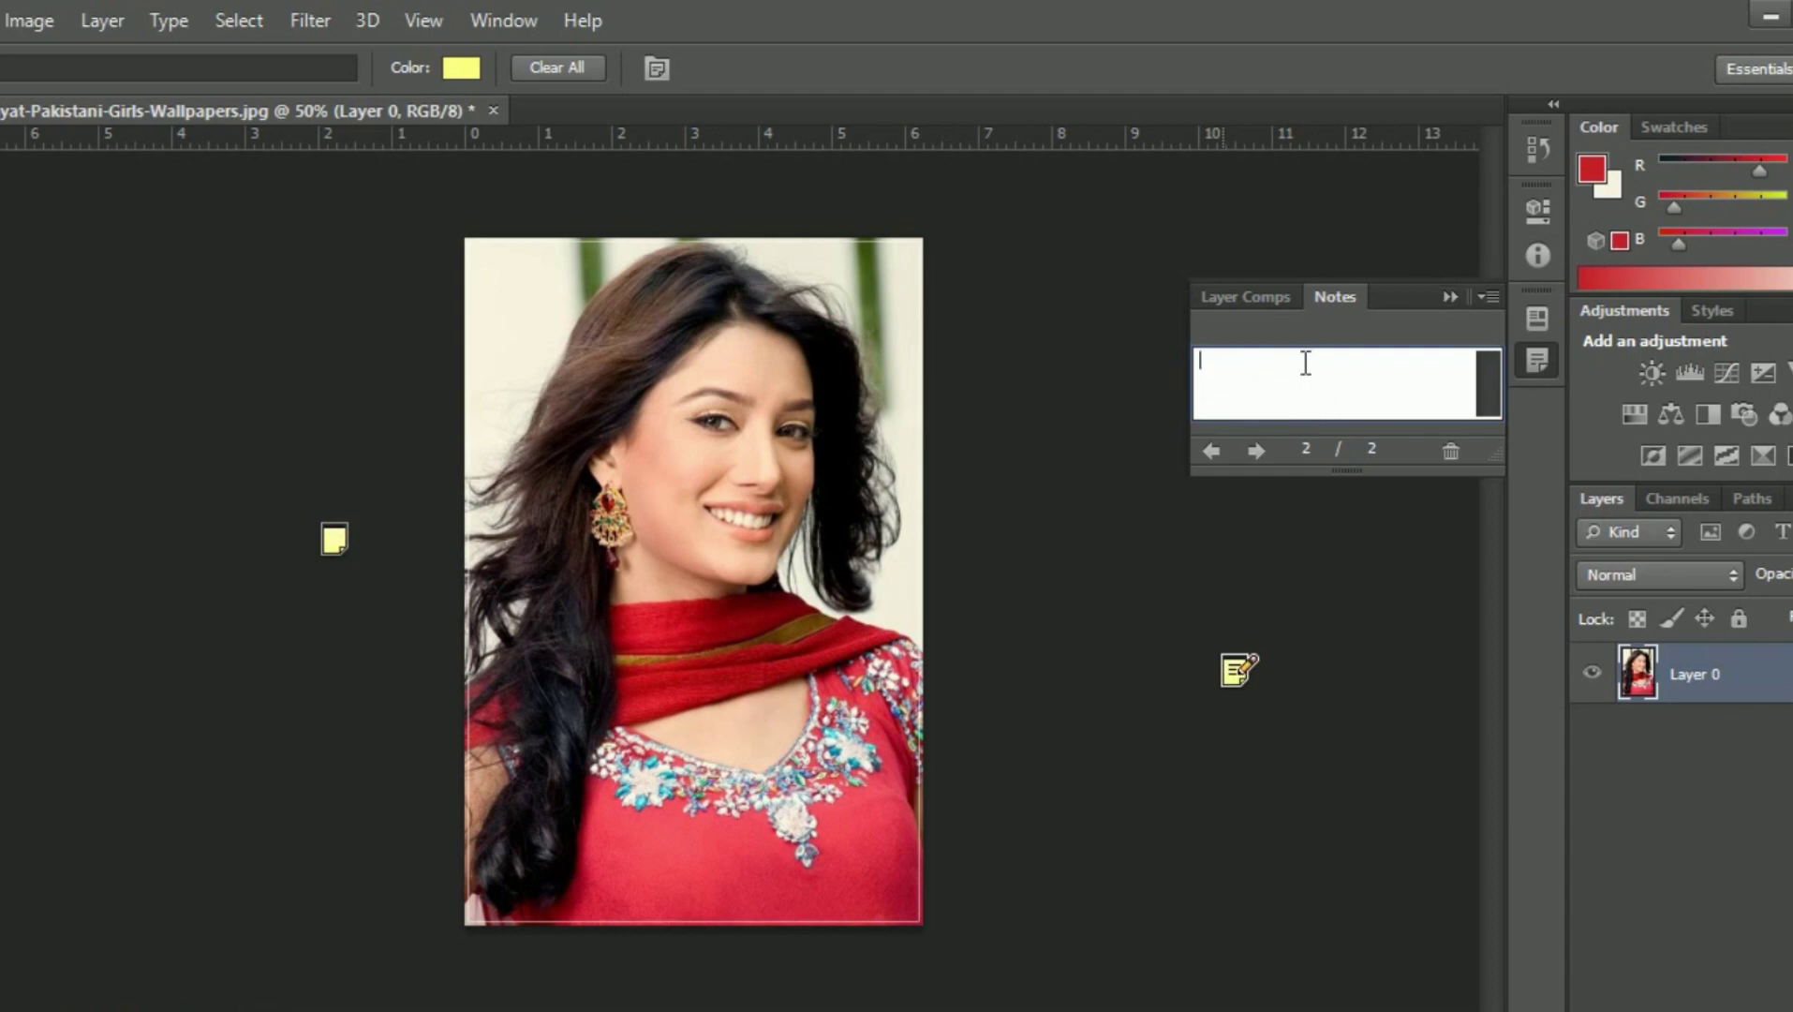
pyautogui.click(1258, 386)
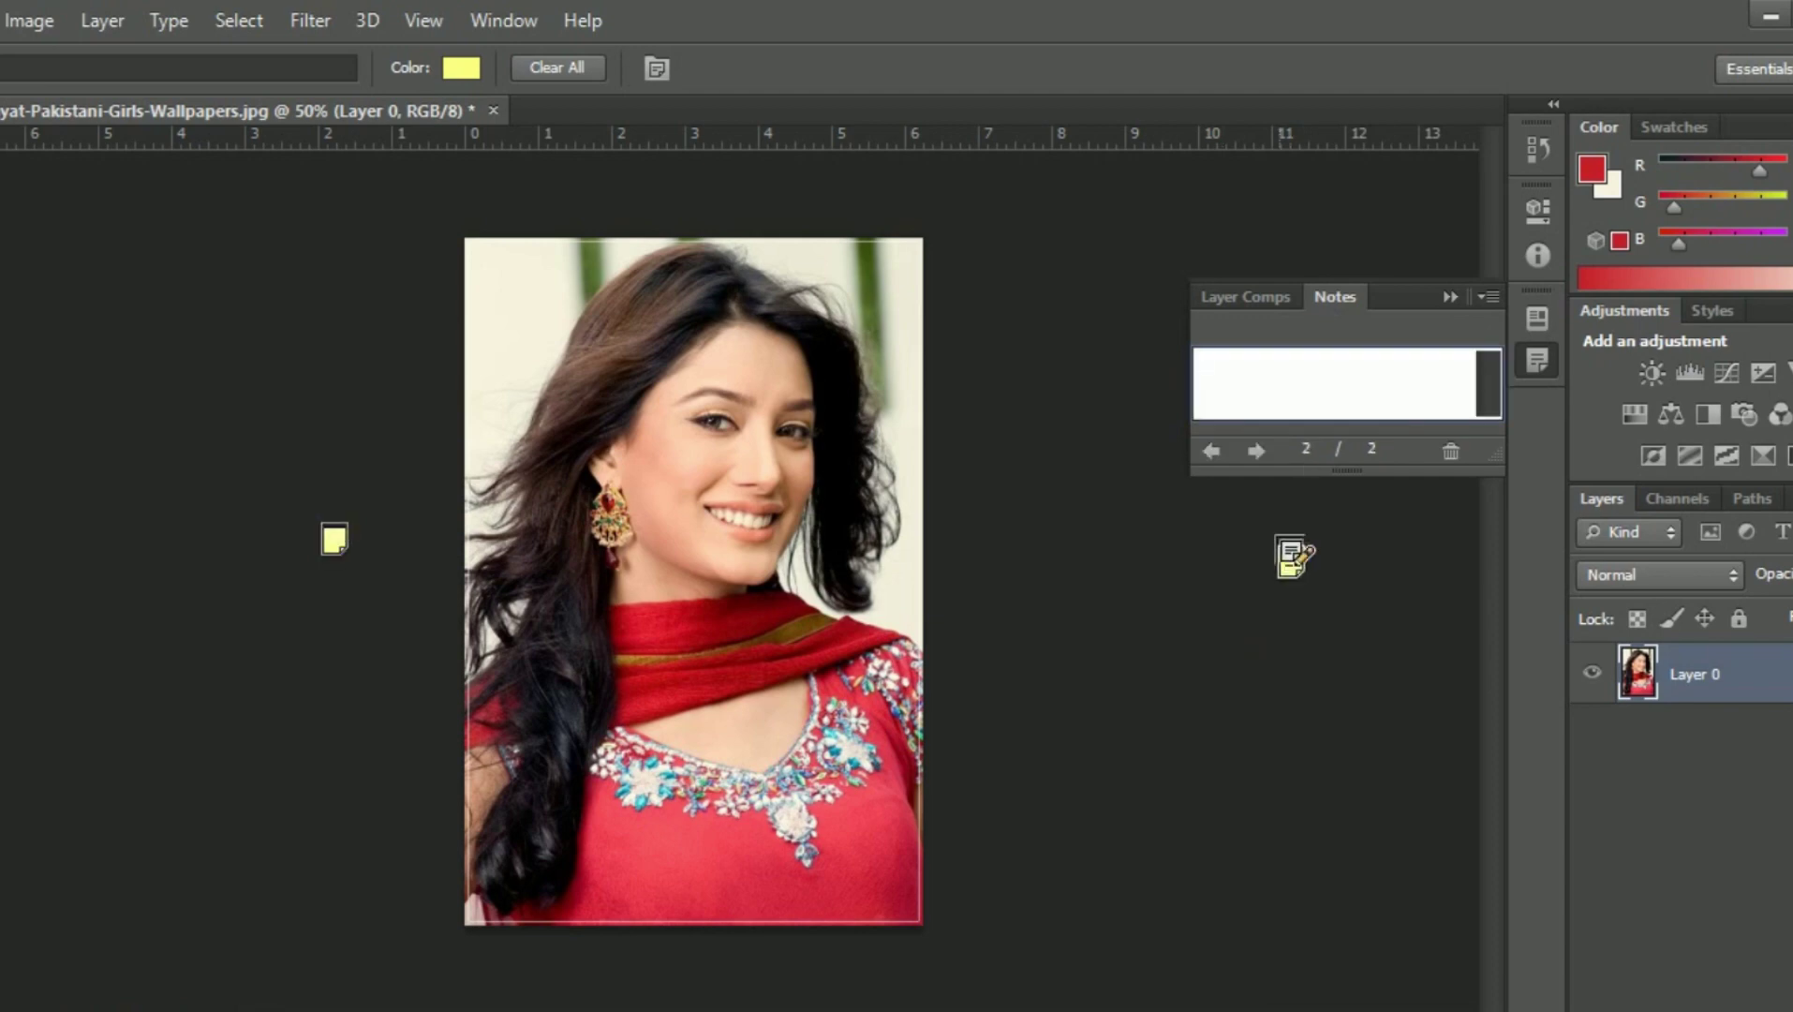
pyautogui.click(1317, 421)
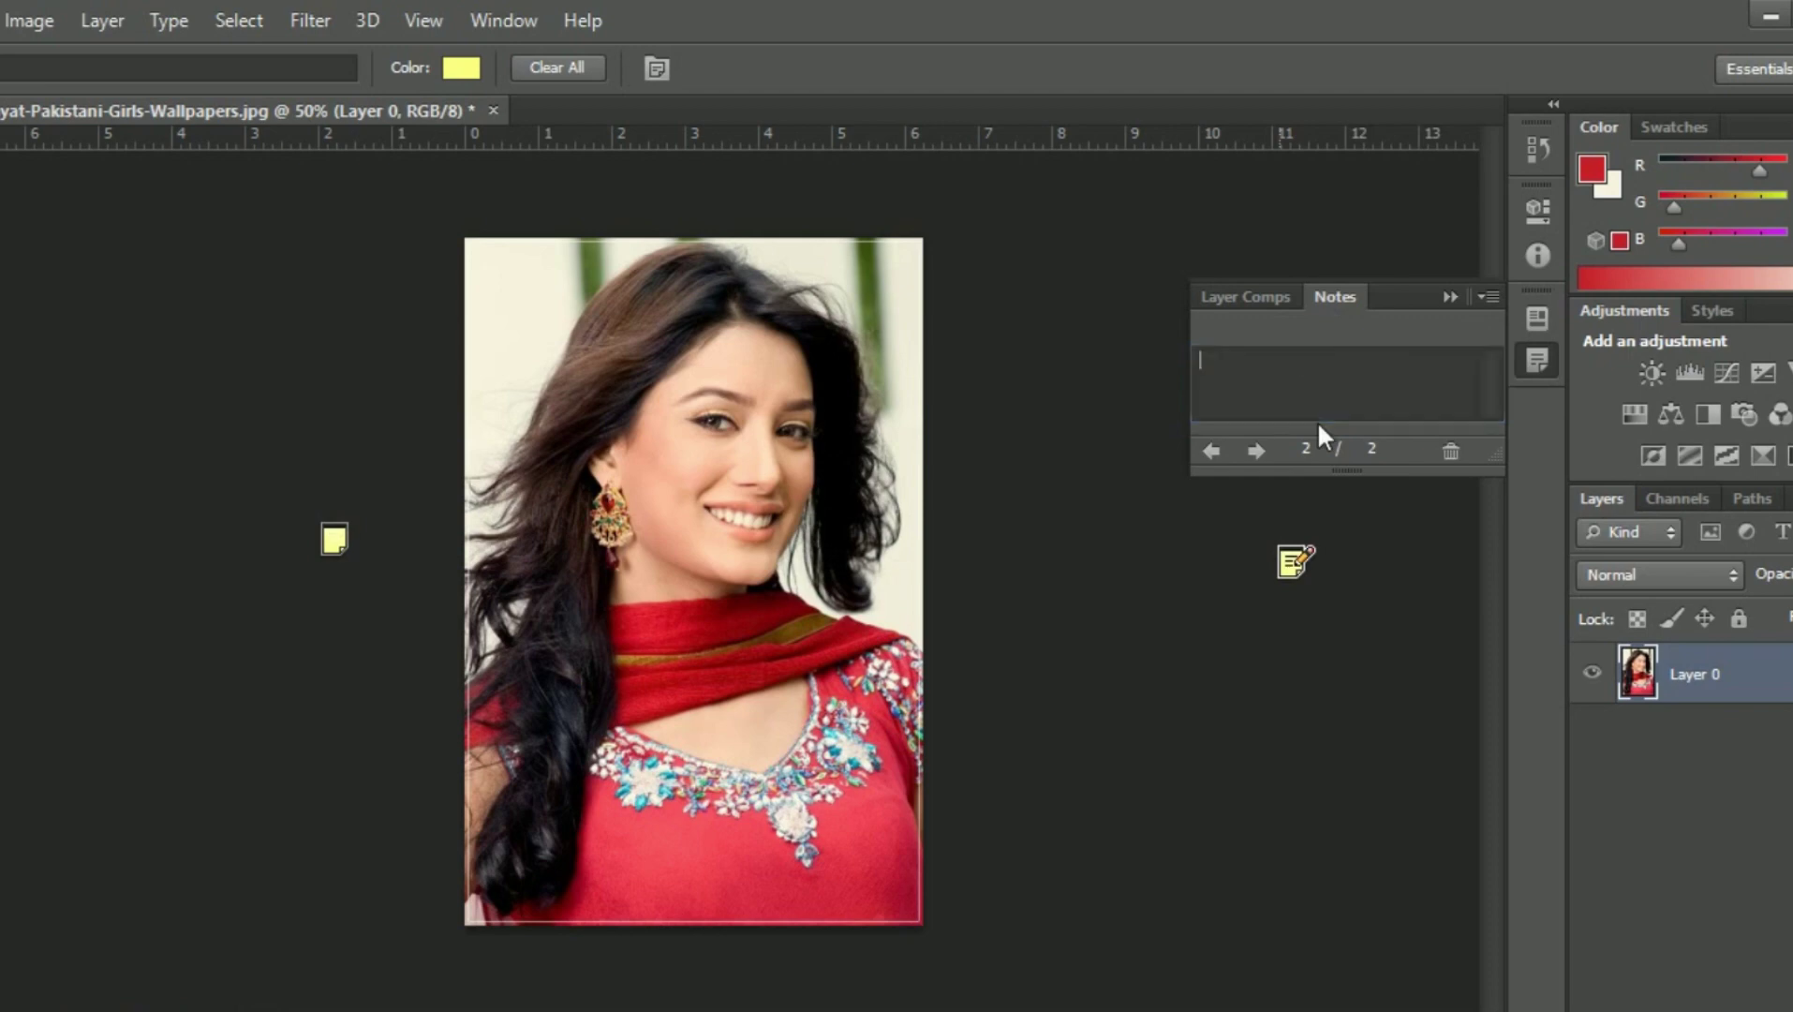
pyautogui.click(1482, 294)
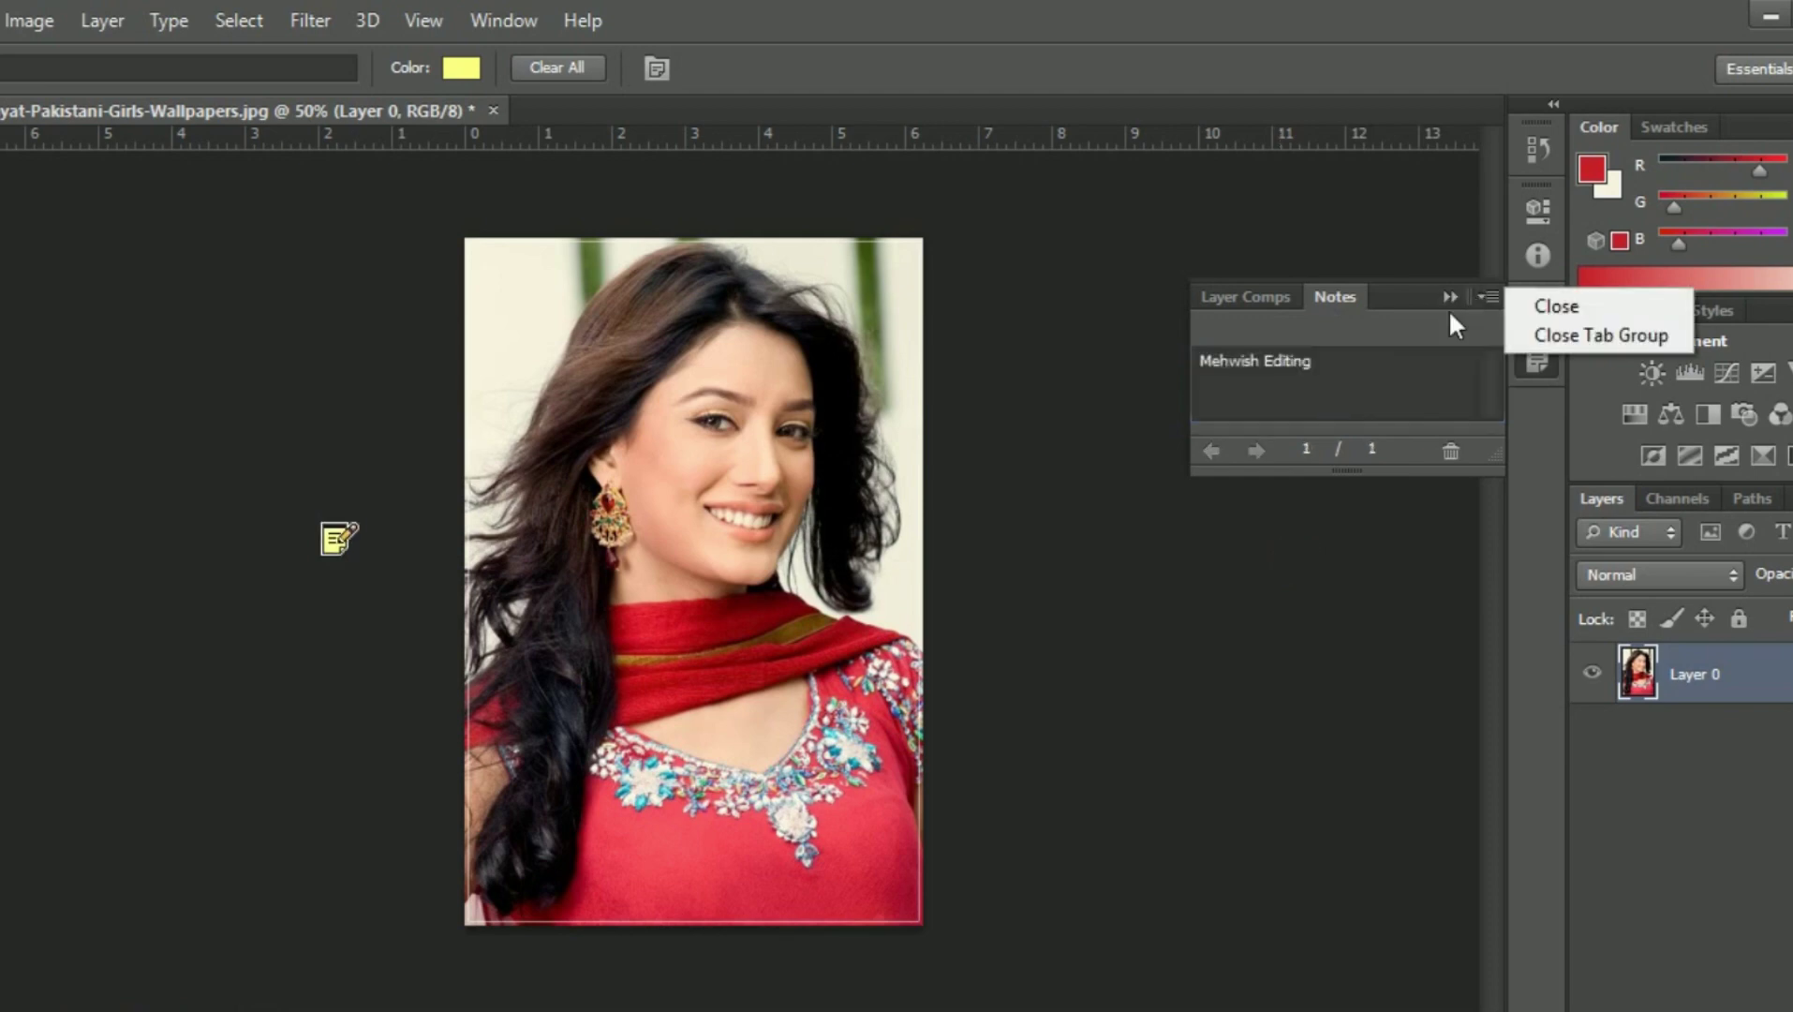
pyautogui.click(1448, 299)
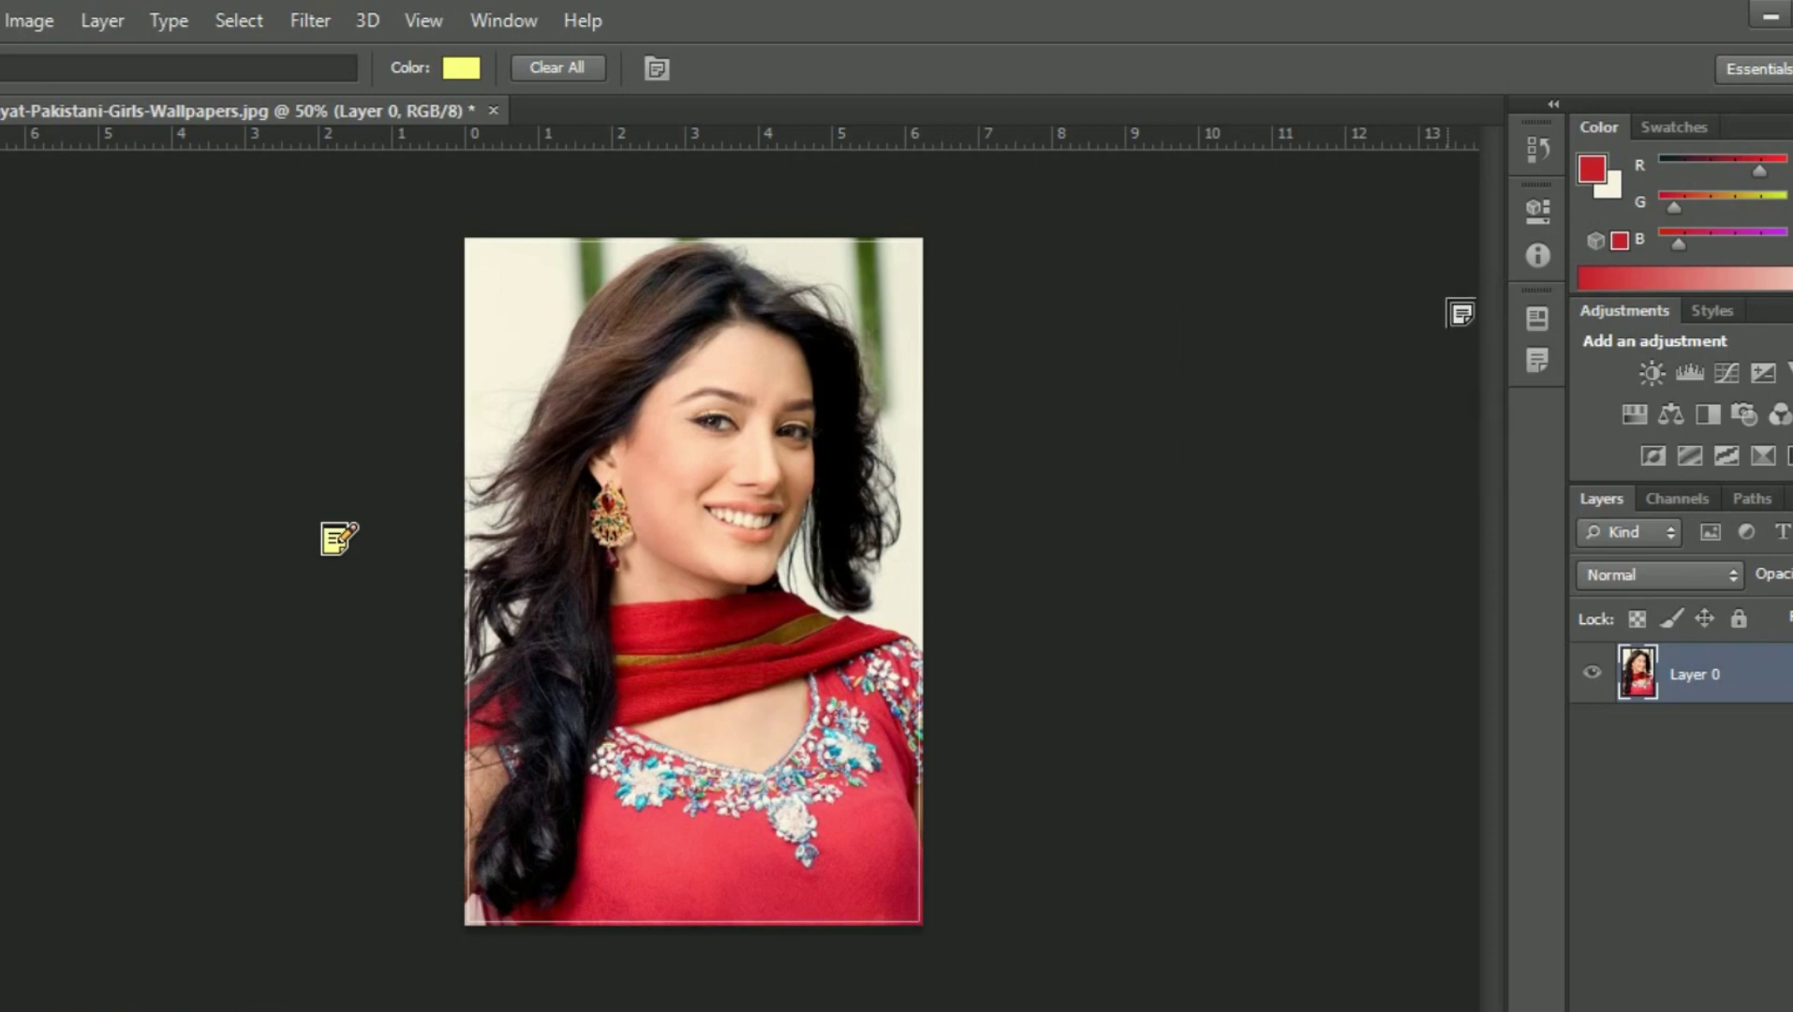
# - Reopen the attached note to check its editing-credit text
pyautogui.doubleClick(335, 541)
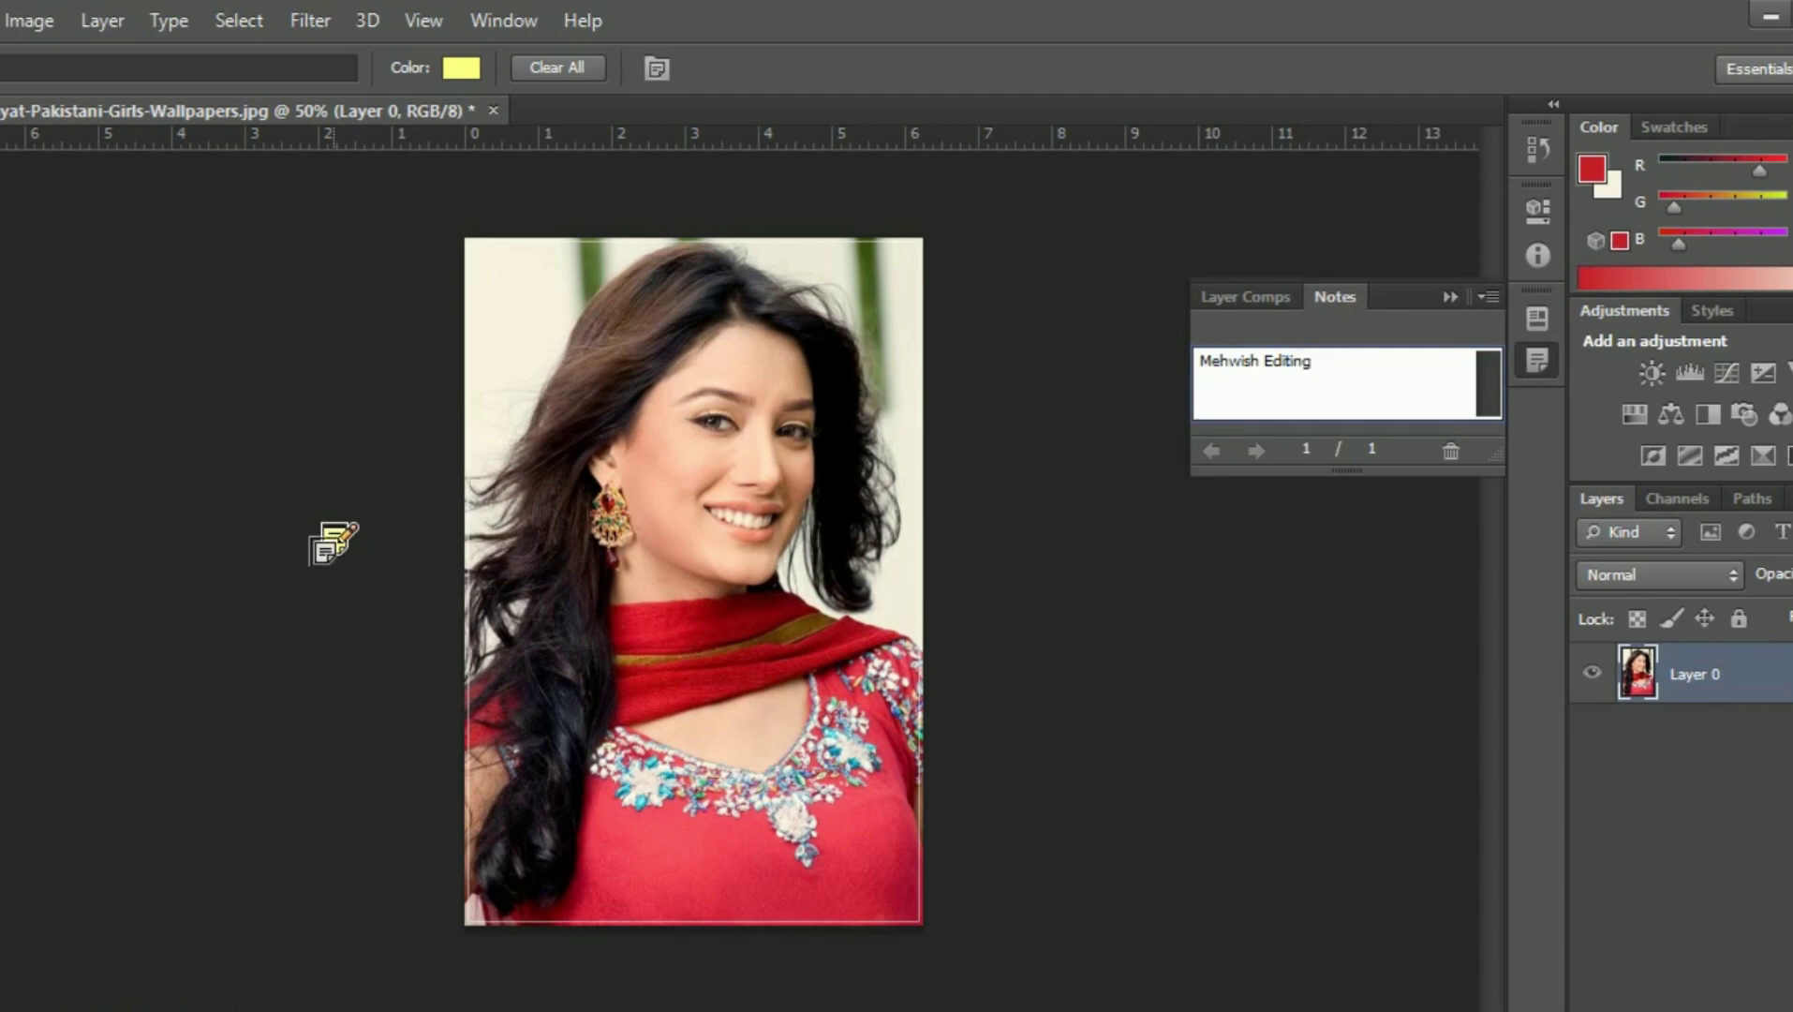
pyautogui.click(327, 536)
pyautogui.click(1470, 291)
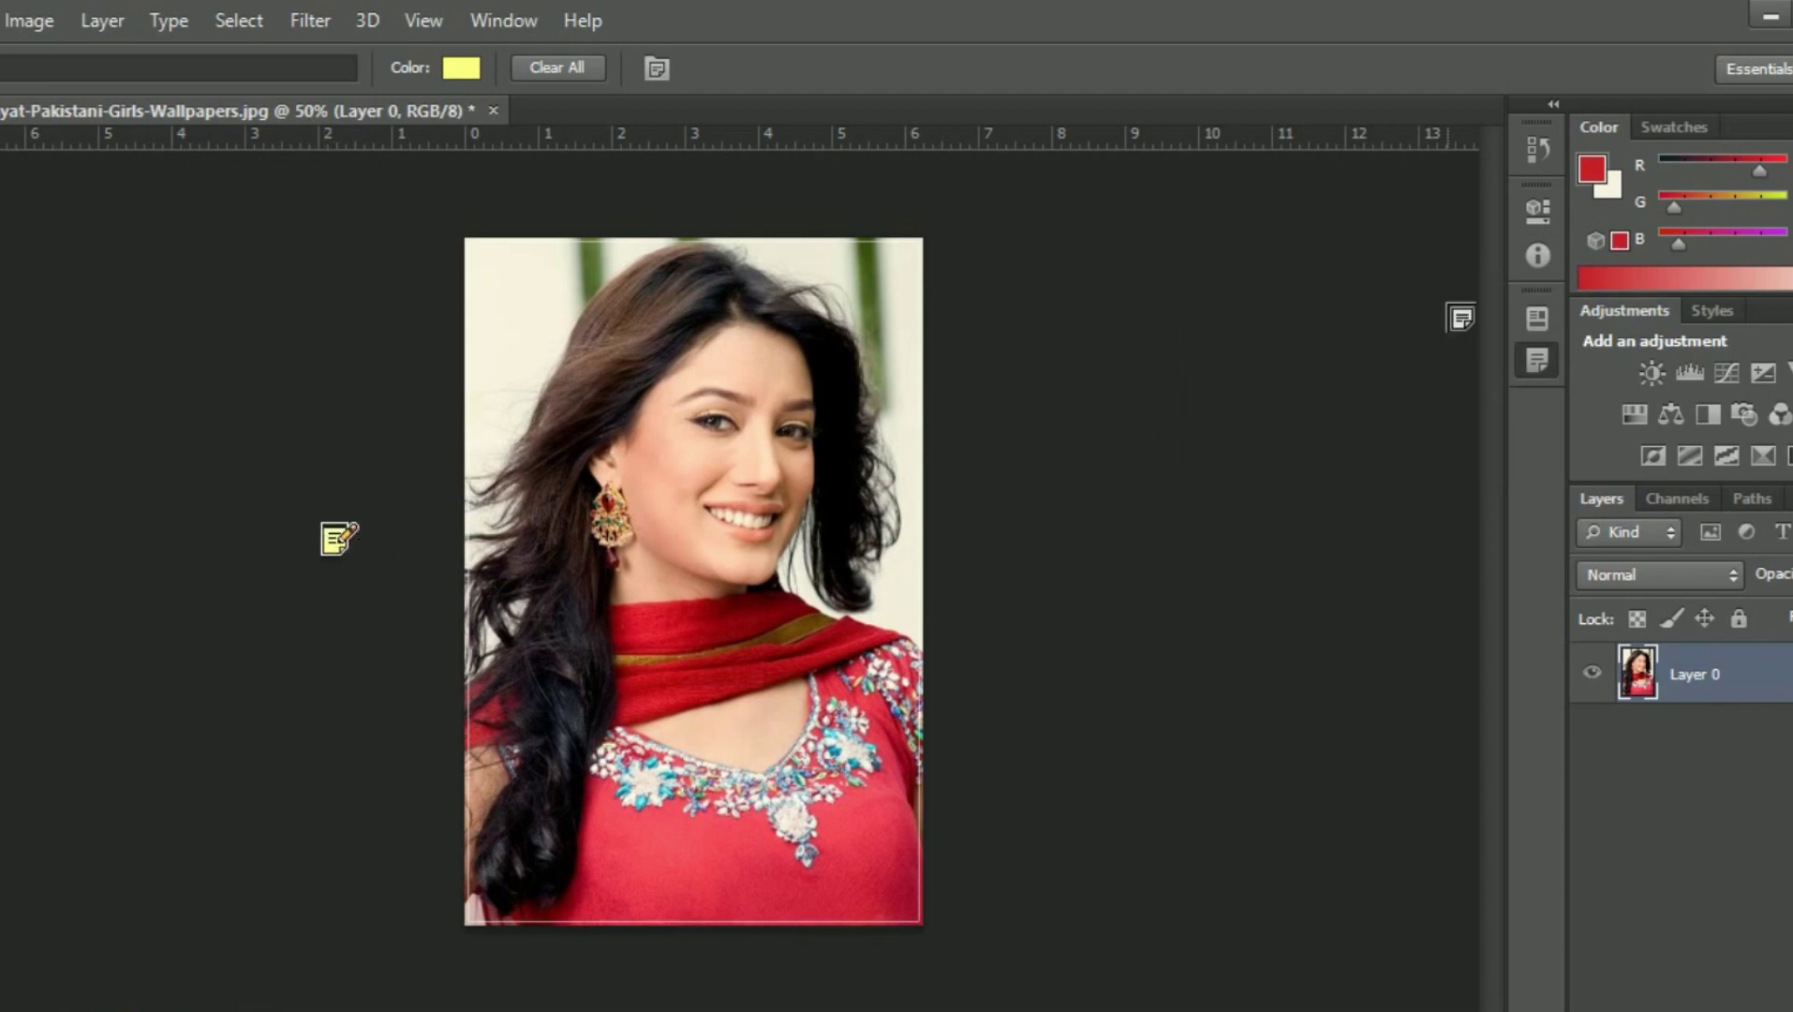
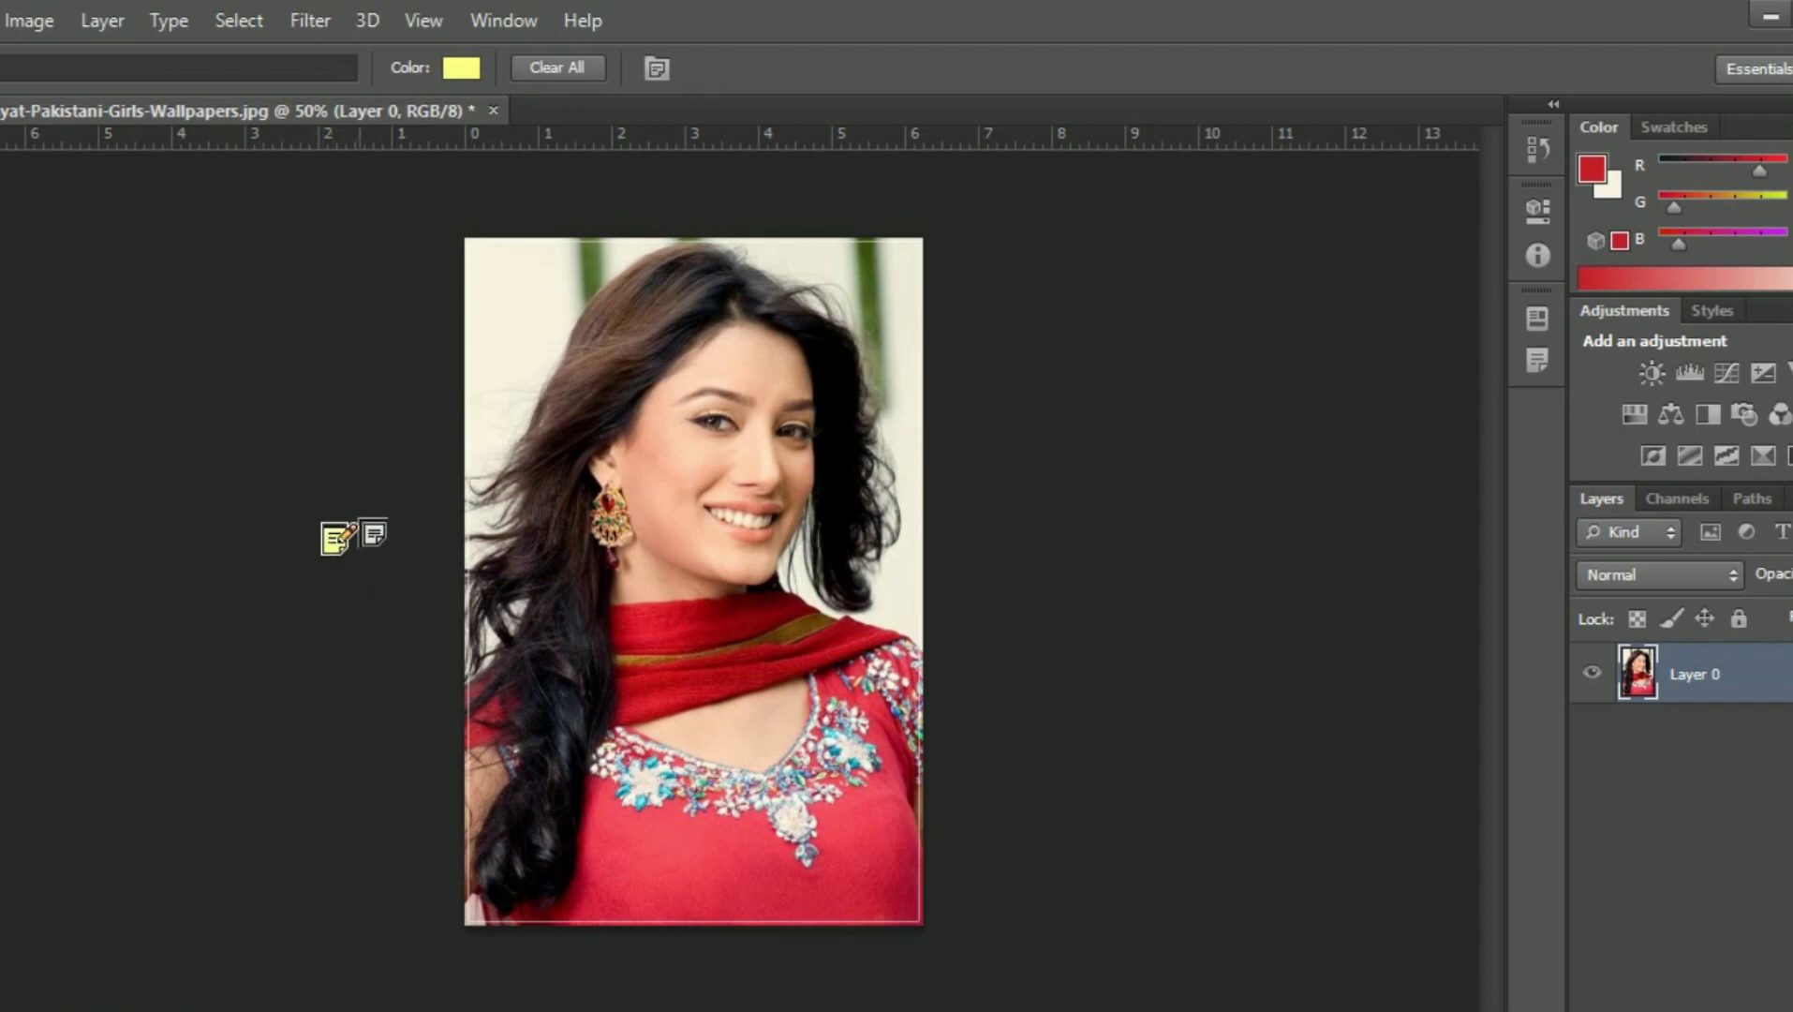
# - With the Count Tool, clear the trial markers and leave a single count marker on the earring
pyautogui.rightClick(0, 350)
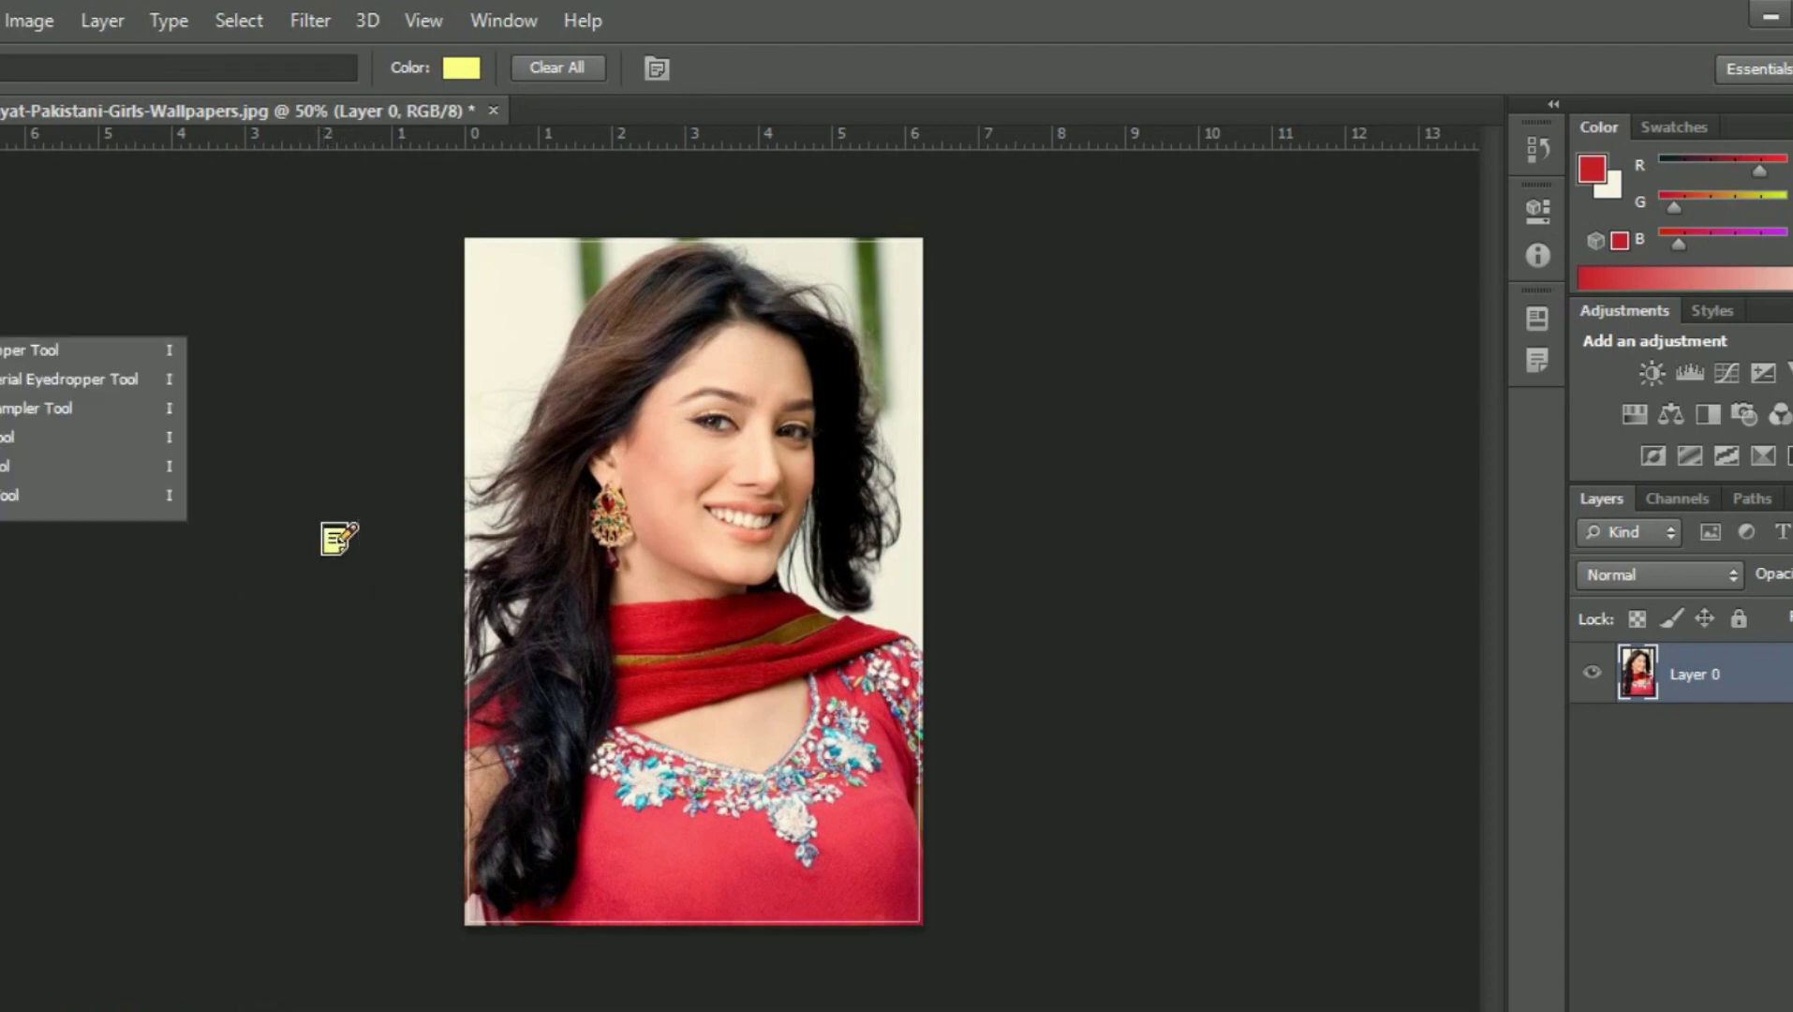
pyautogui.click(9, 498)
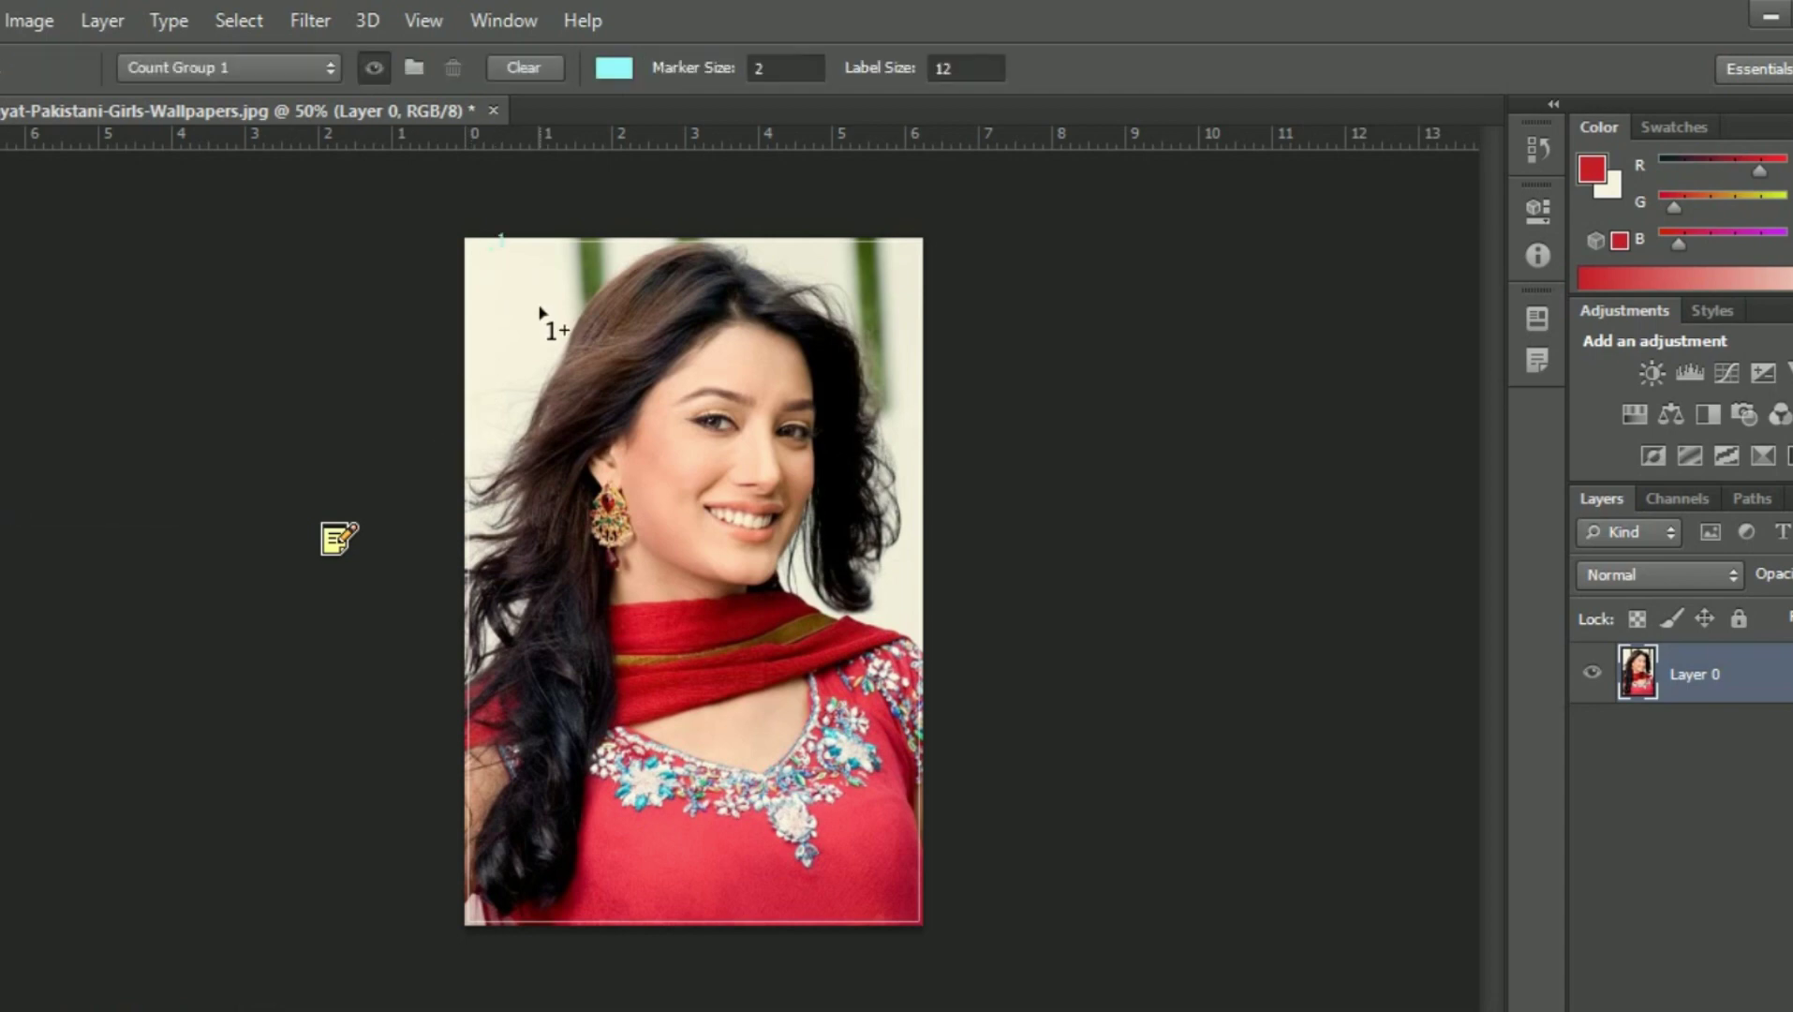
pyautogui.click(904, 855)
pyautogui.click(503, 898)
pyautogui.hotkey('ctrl', 'z')
pyautogui.hotkey('ctrl', 'alt', 'z')
pyautogui.hotkey('ctrl', 'alt', 'z')
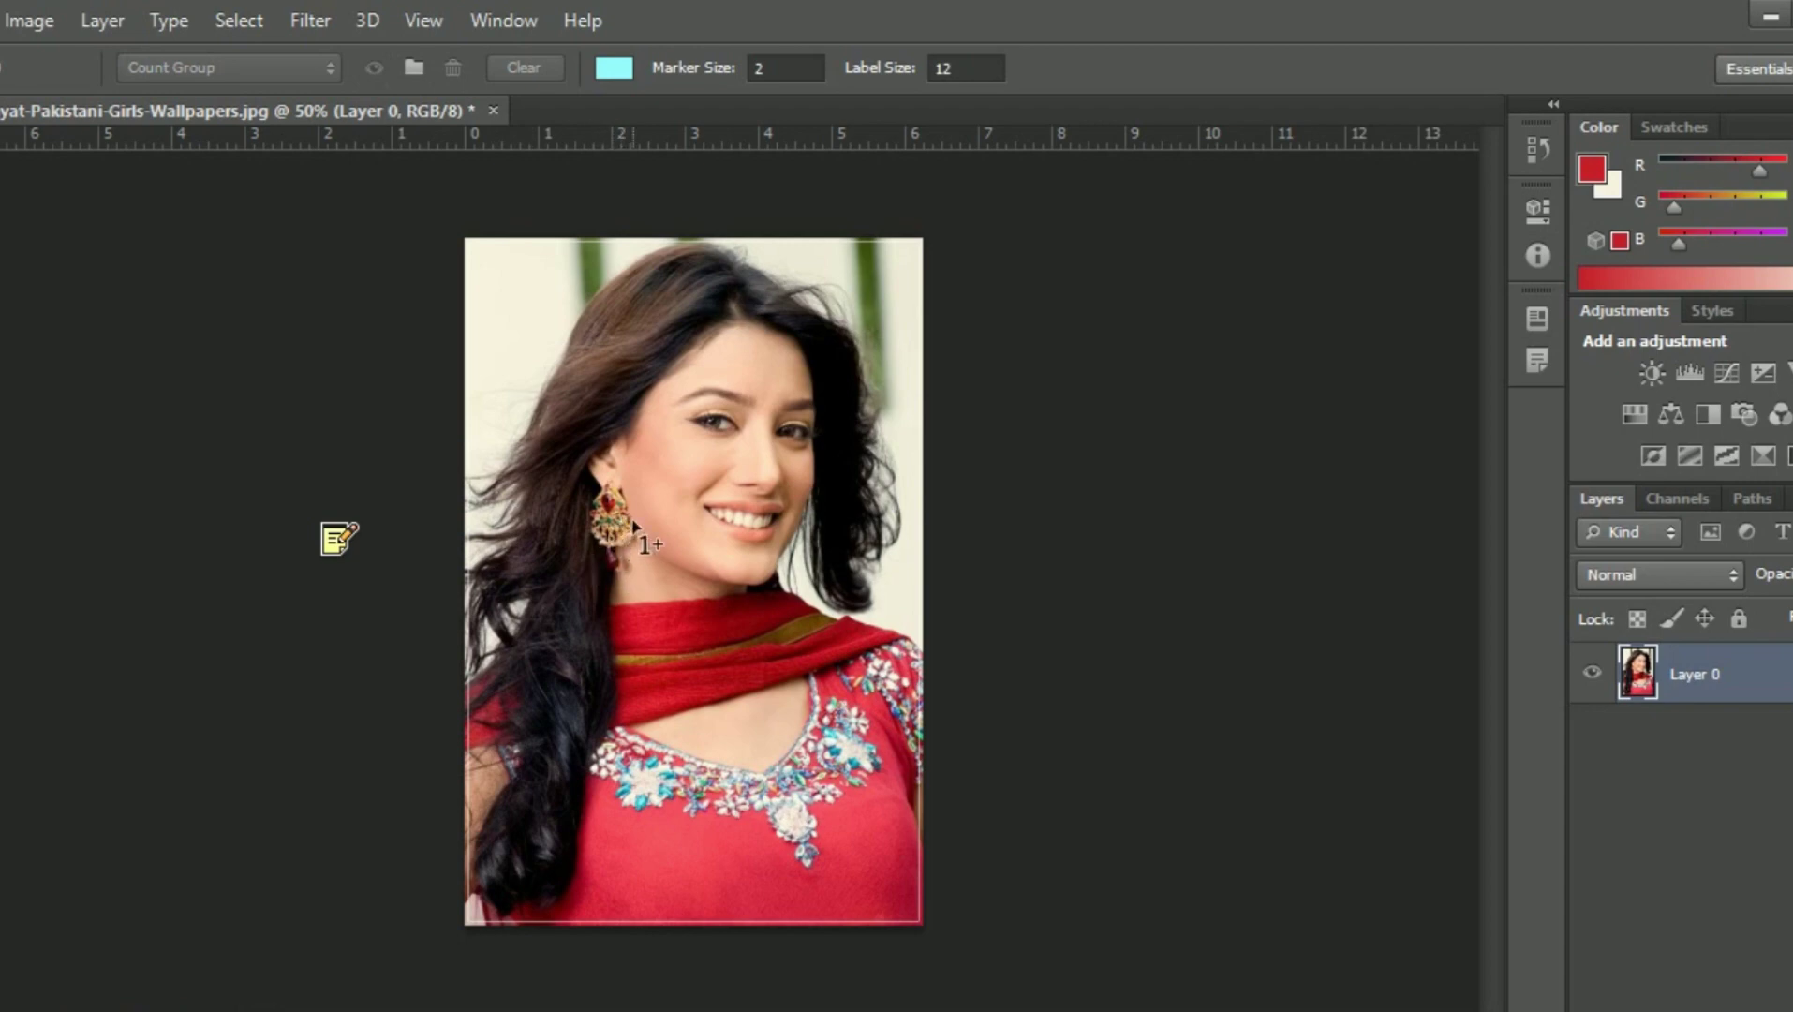
pyautogui.click(608, 471)
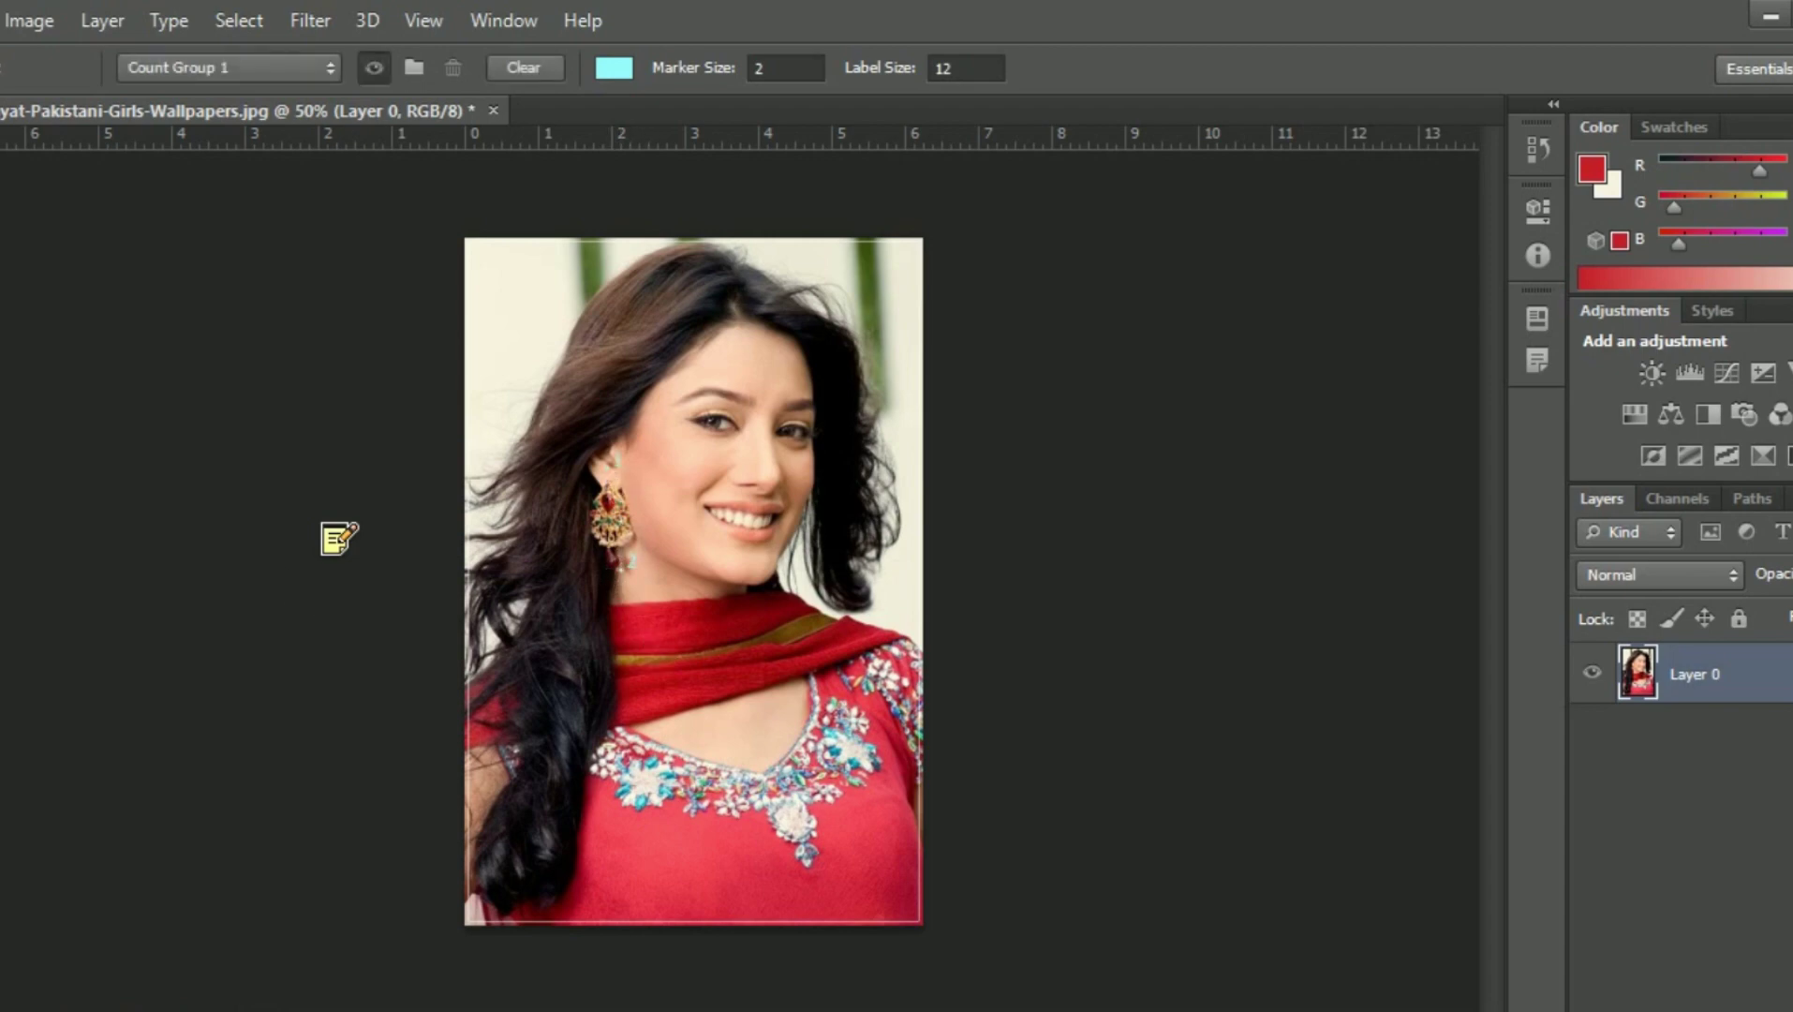
# - Add a note beside the portrait reading '1 to 2 earring cuting'
pyautogui.rightClick(5, 350)
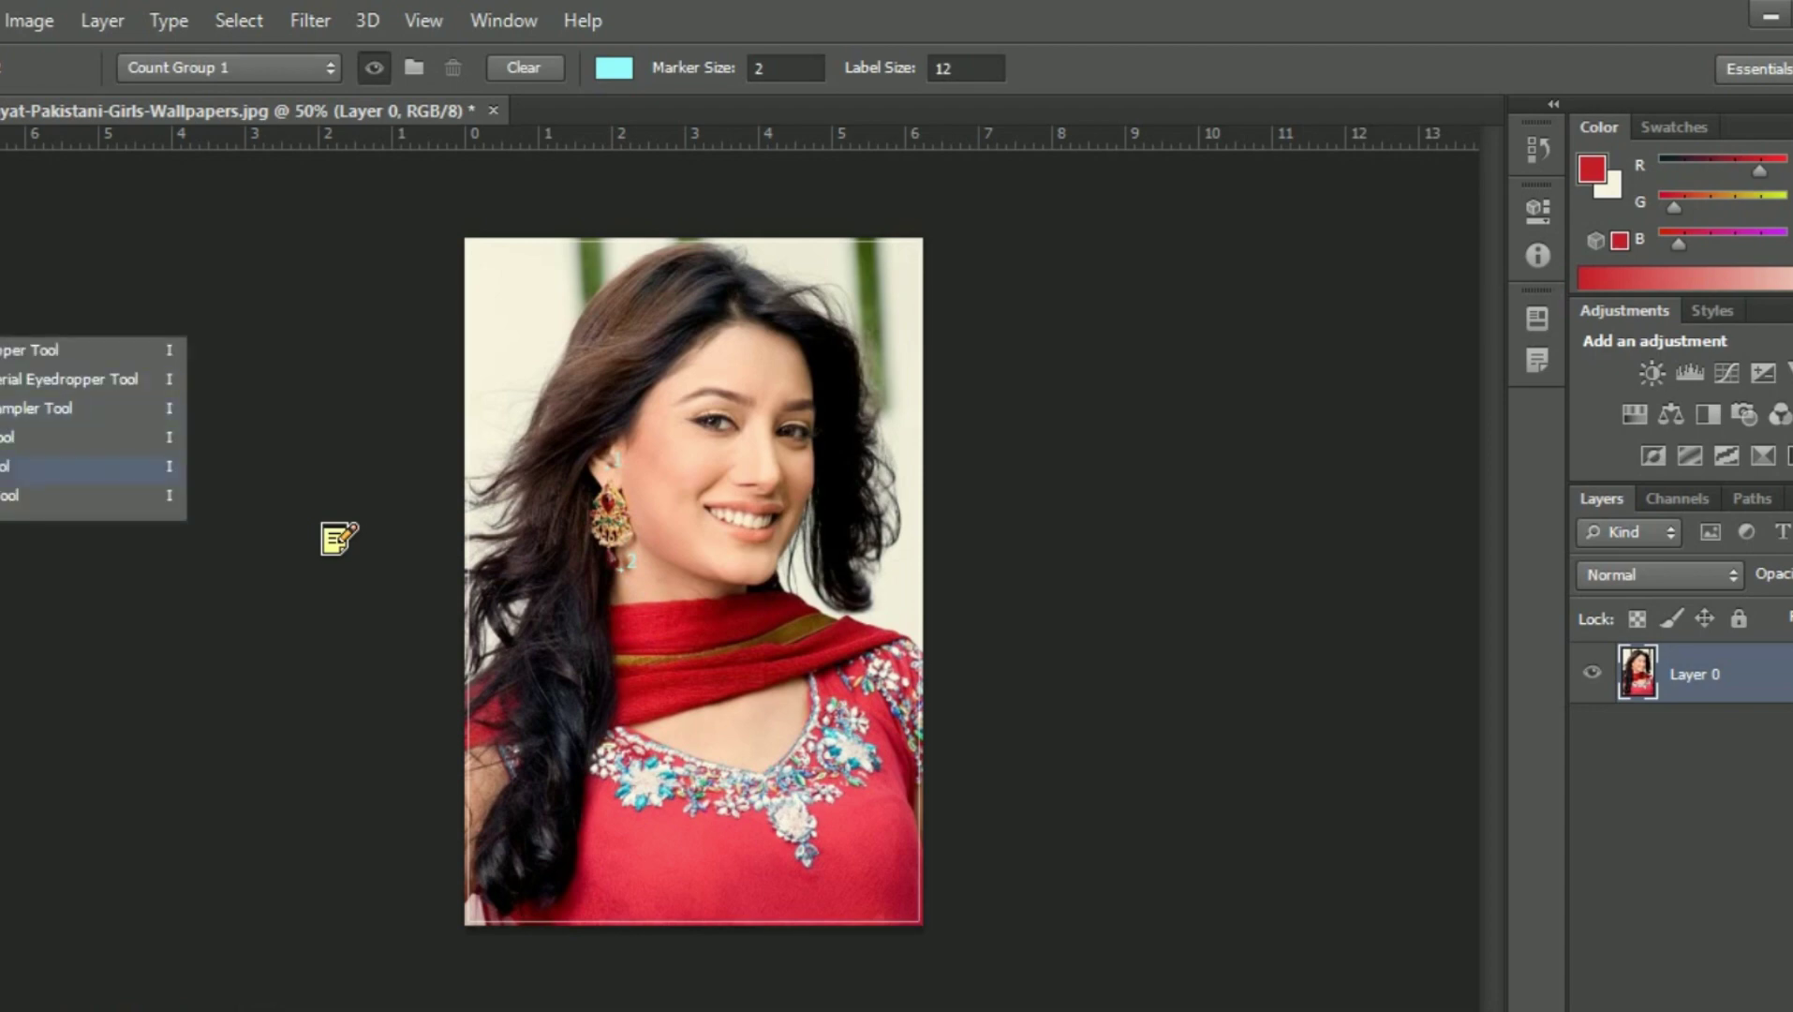
pyautogui.click(37, 466)
pyautogui.click(1078, 519)
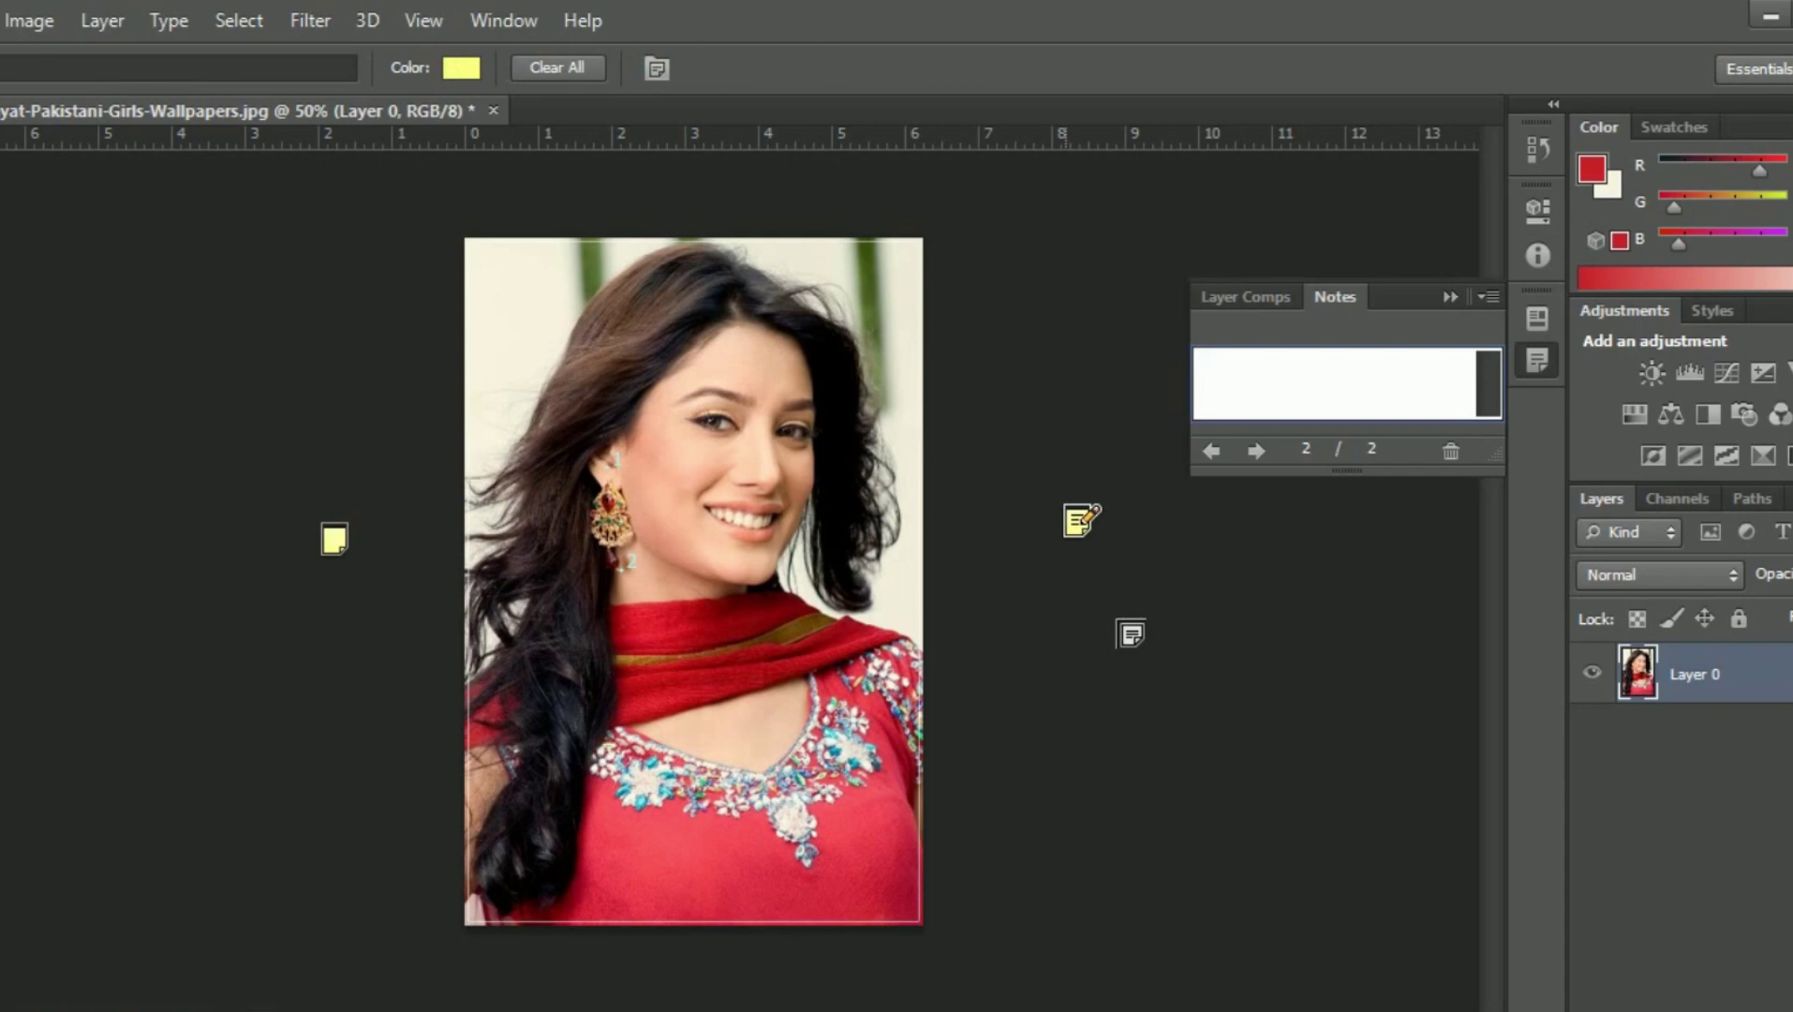
pyautogui.write('! to')
pyautogui.press('BackSpace')
pyautogui.press('BackSpace')
pyautogui.press('BackSpace')
pyautogui.press('BackSpace')
pyautogui.write('2')
pyautogui.press('BackSpace')
pyautogui.write('1 to ')
pyautogui.write('2')
pyautogui.write(' earr')
pyautogui.write('ing cu')
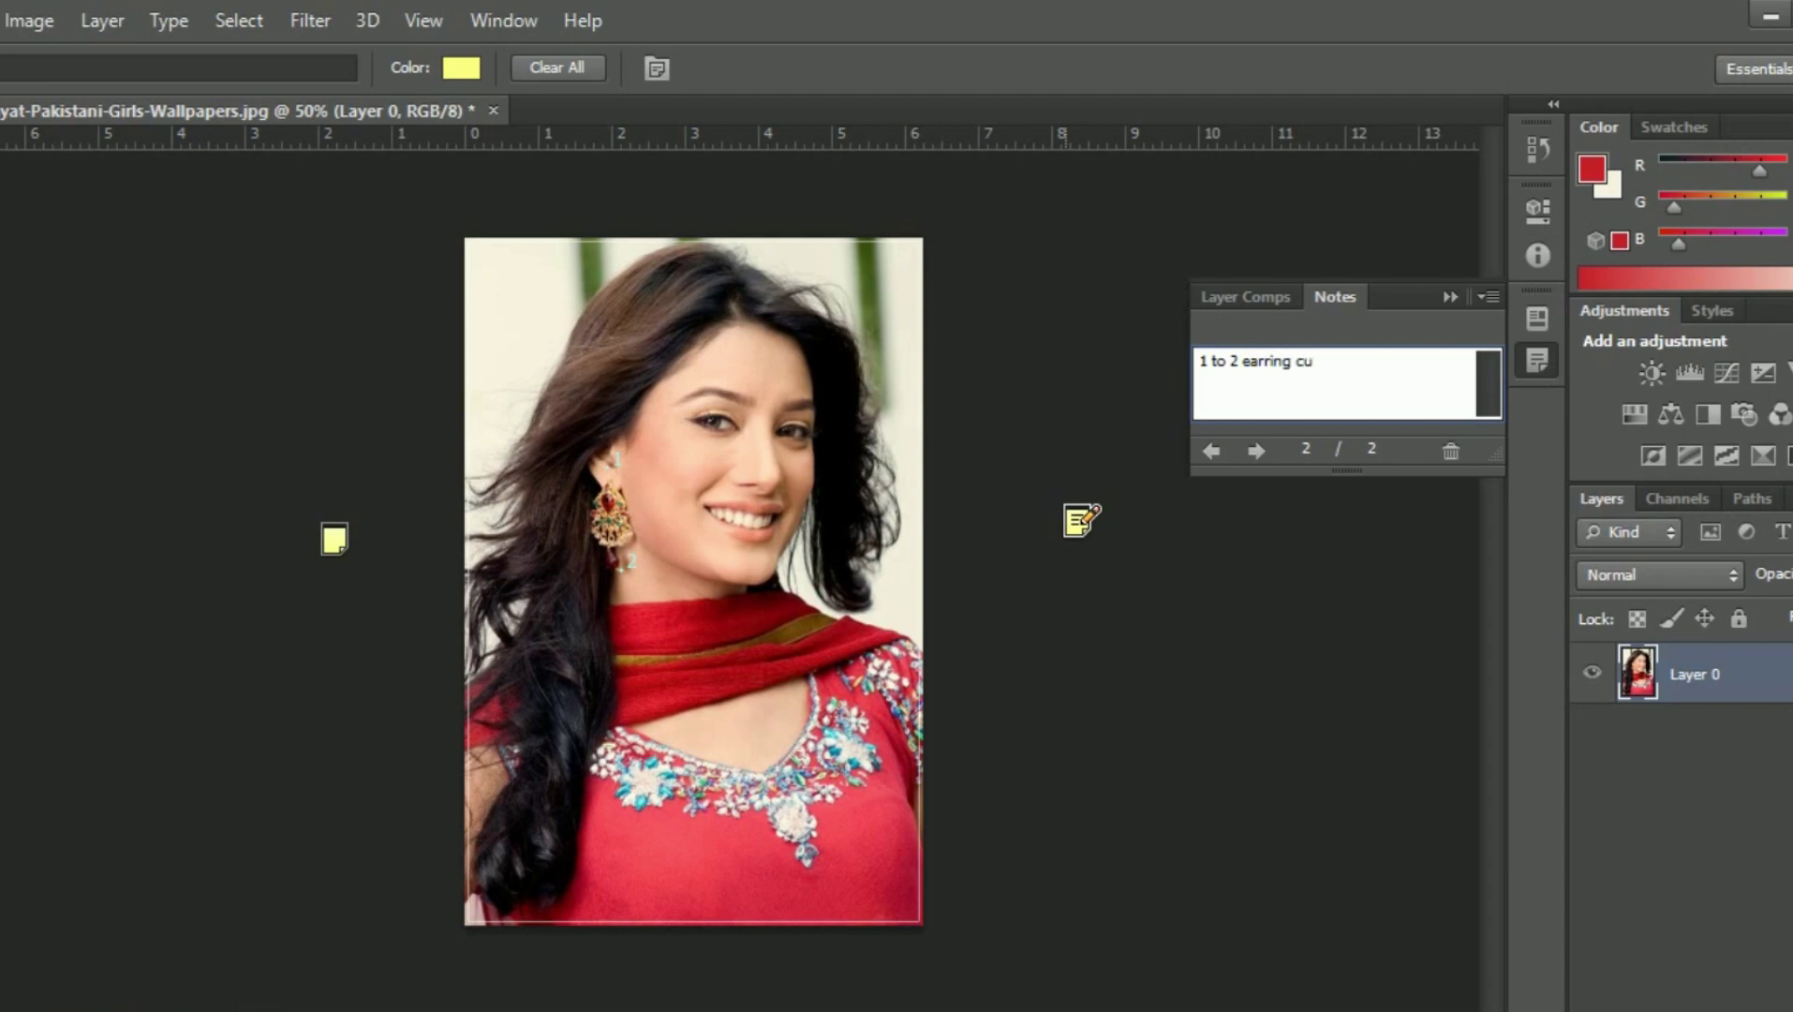
pyautogui.write('ting')
# - Discard the extra empty note and close the Notes panel
pyautogui.click(1134, 634)
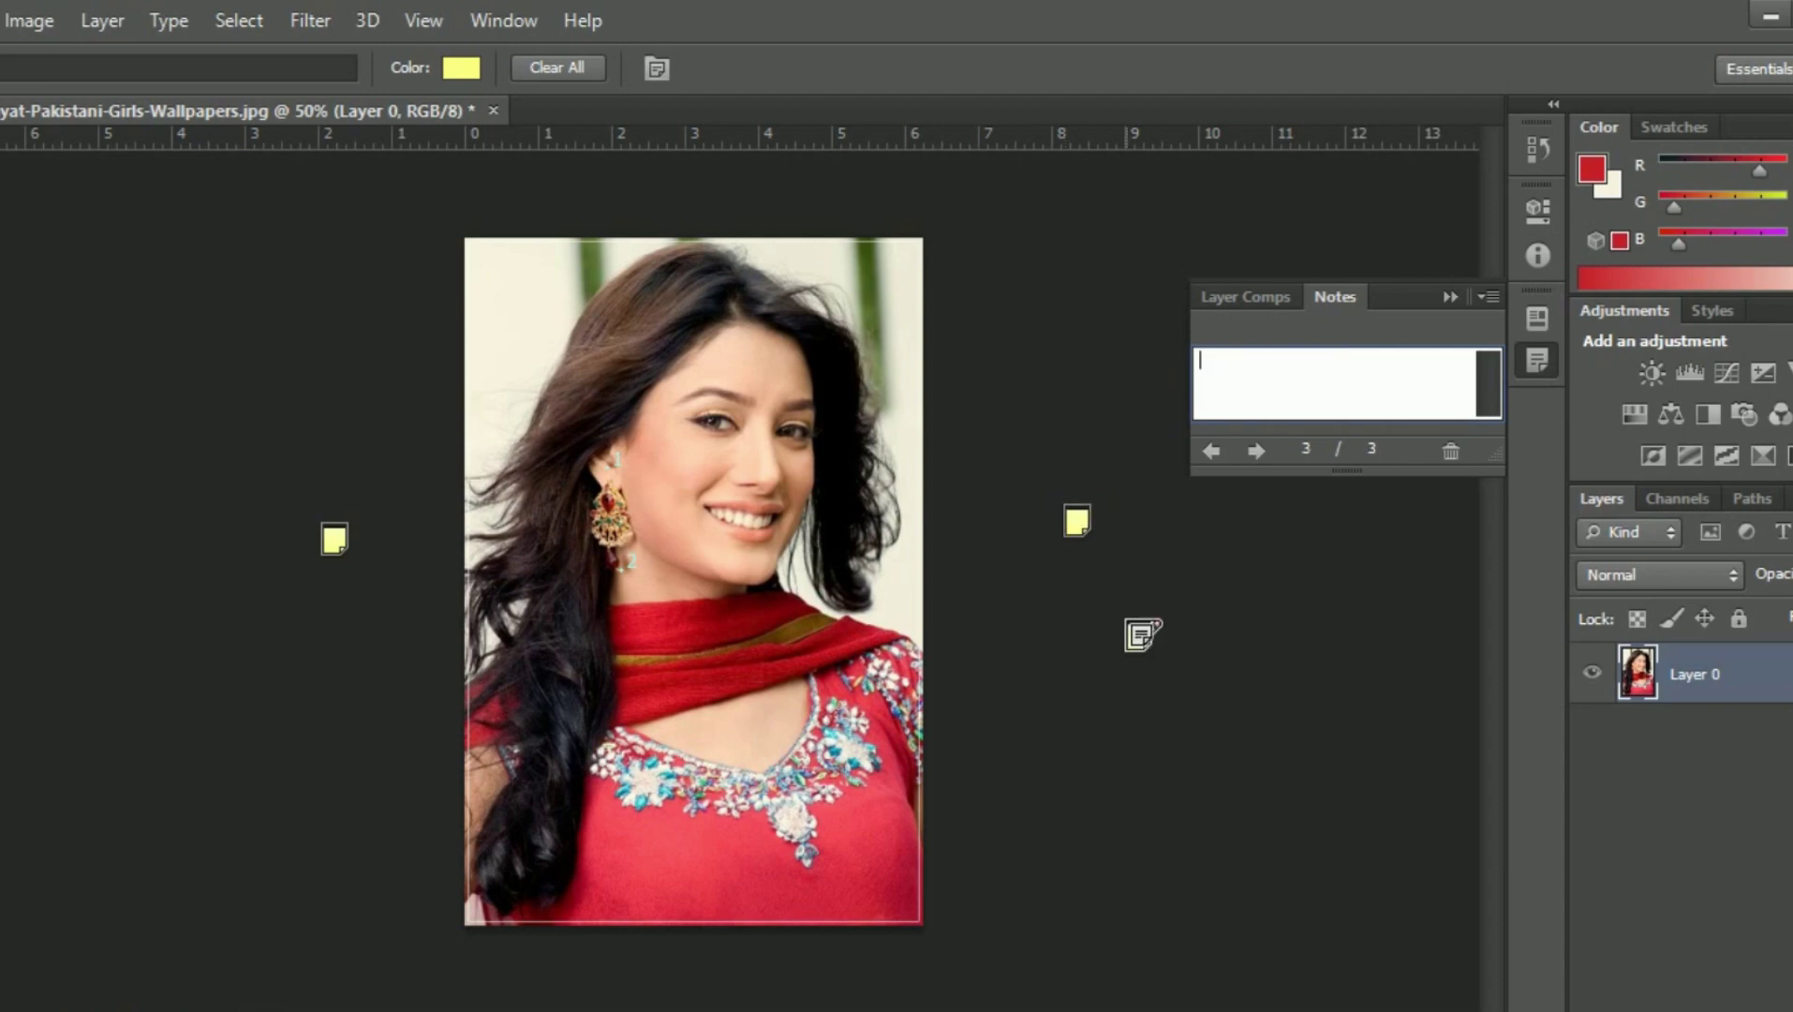
pyautogui.hotkey('ctrl', 'z')
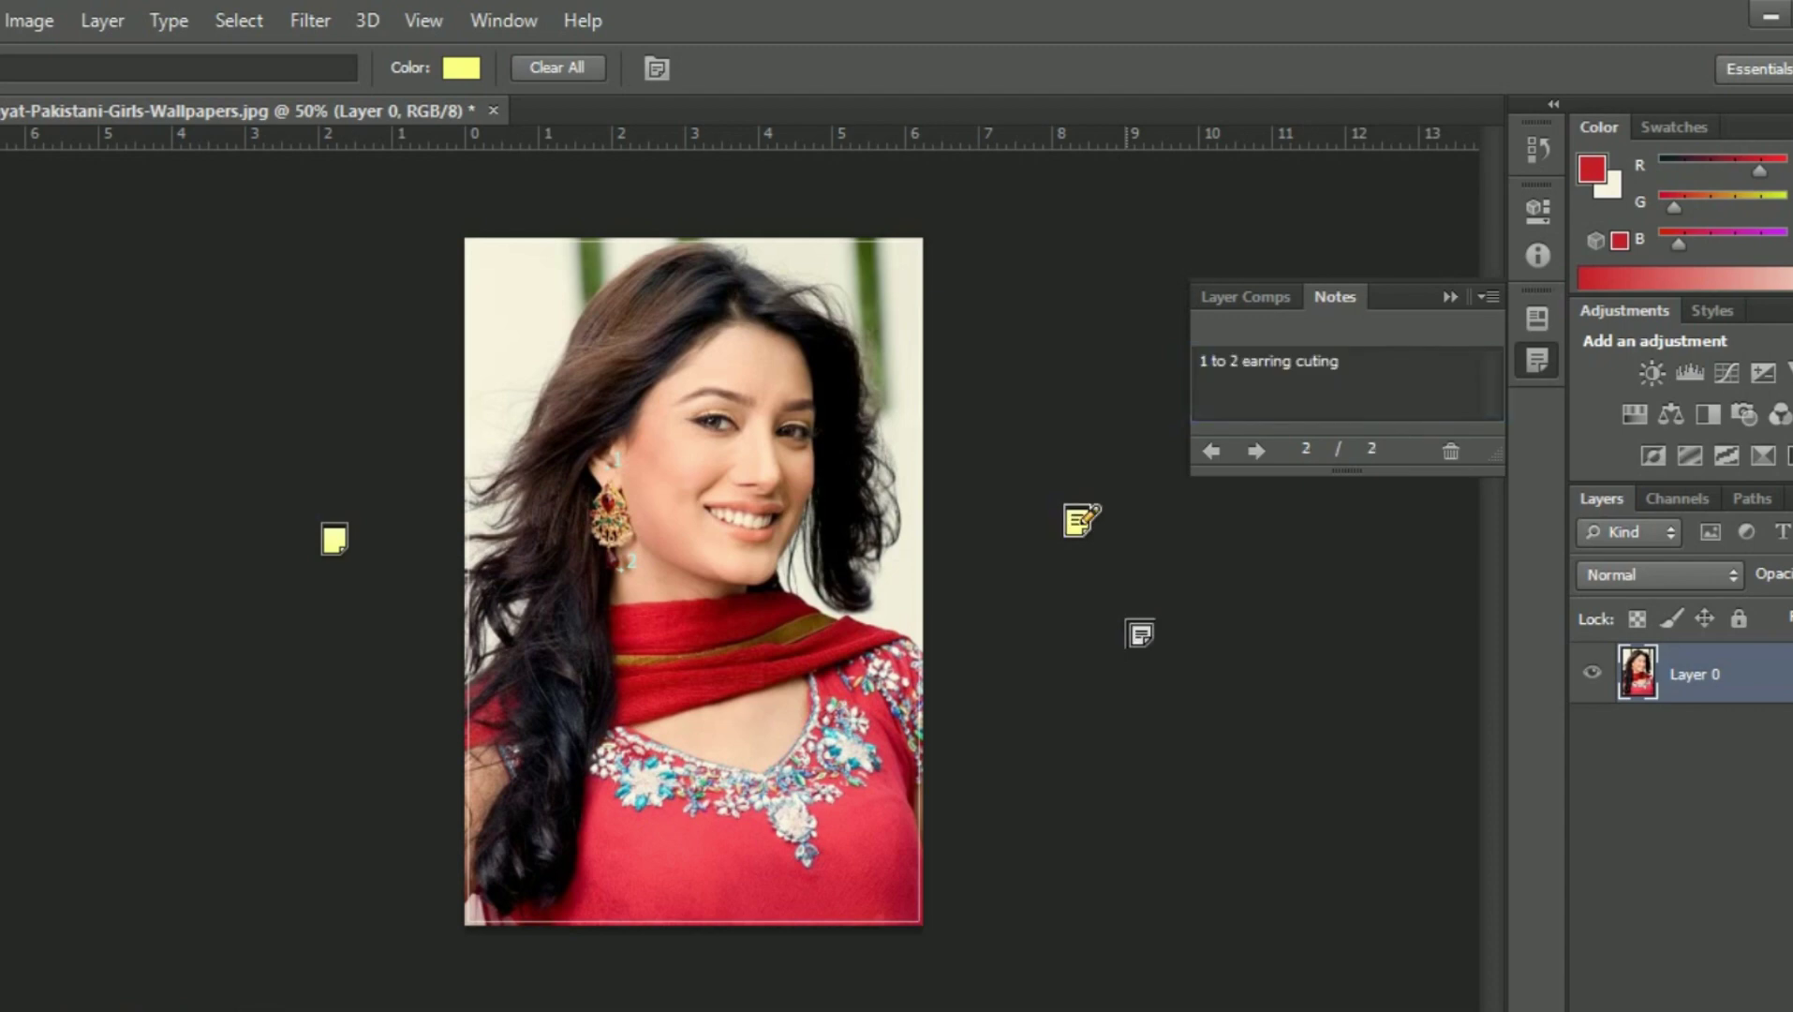
pyautogui.click(1449, 294)
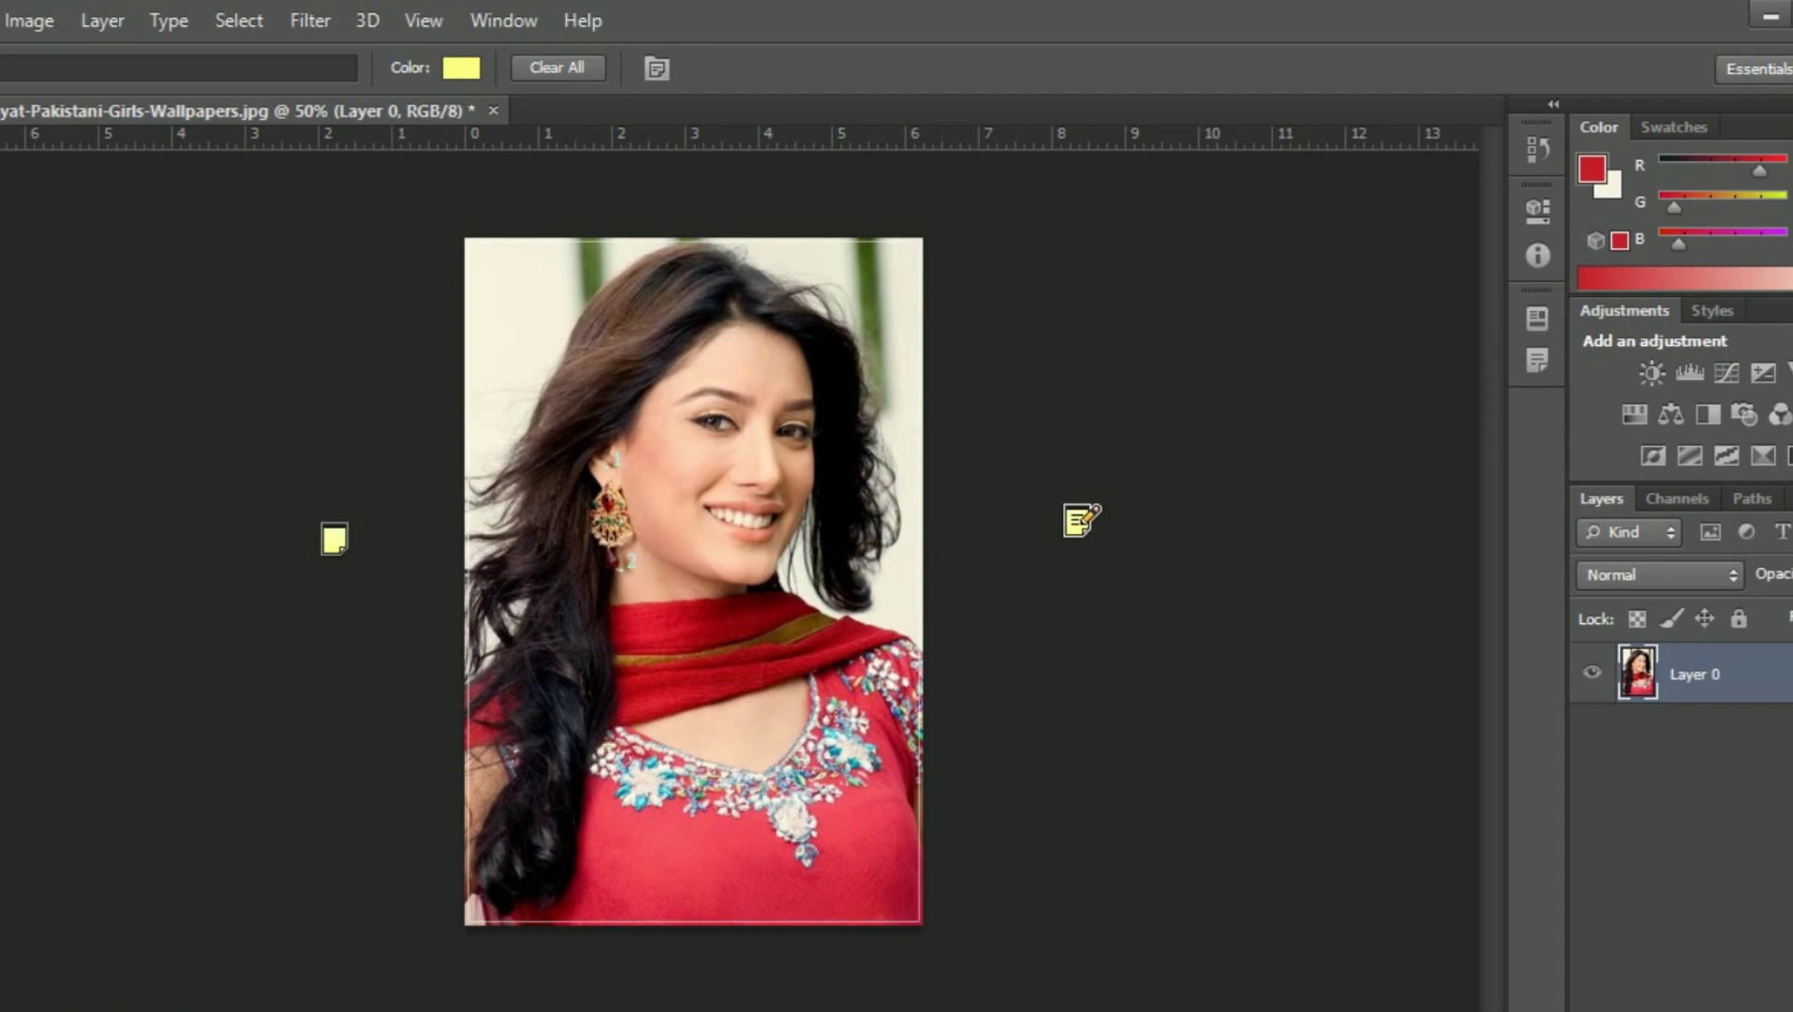
pyautogui.rightClick(1, 349)
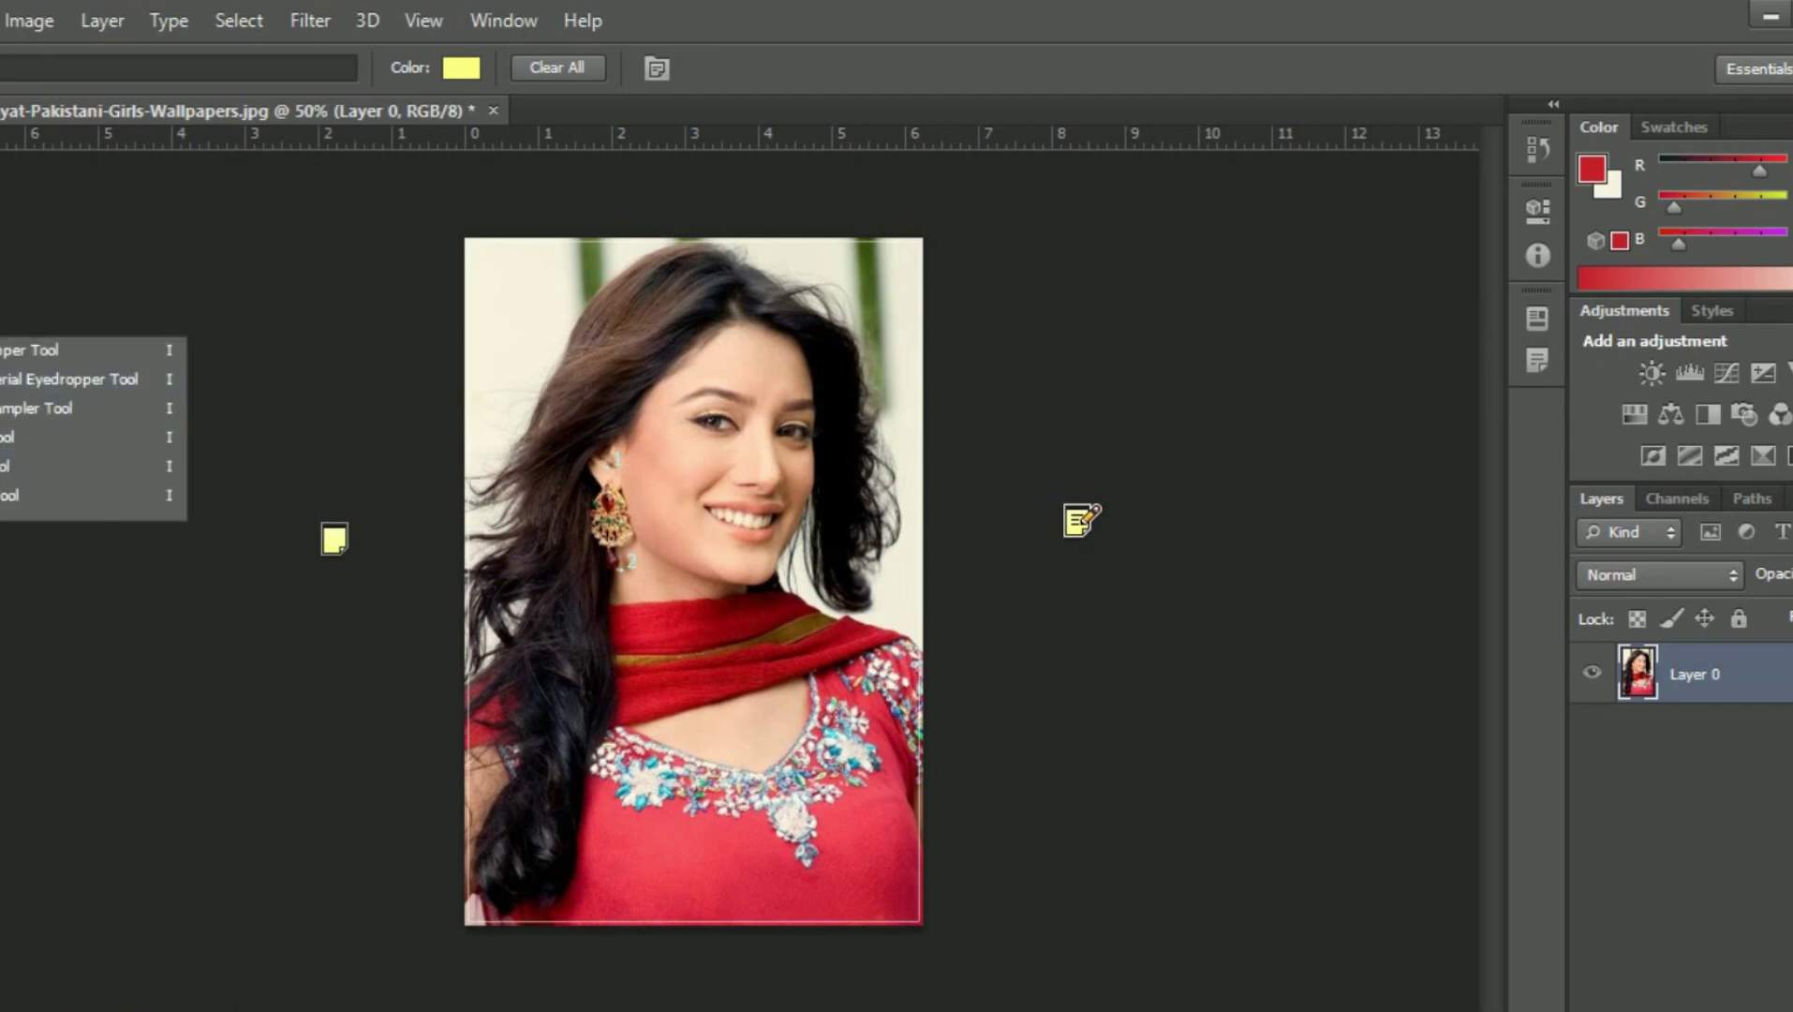
# - Select the earring with Quick Selection, delete it to transparency, and deselect
pyautogui.press('w')
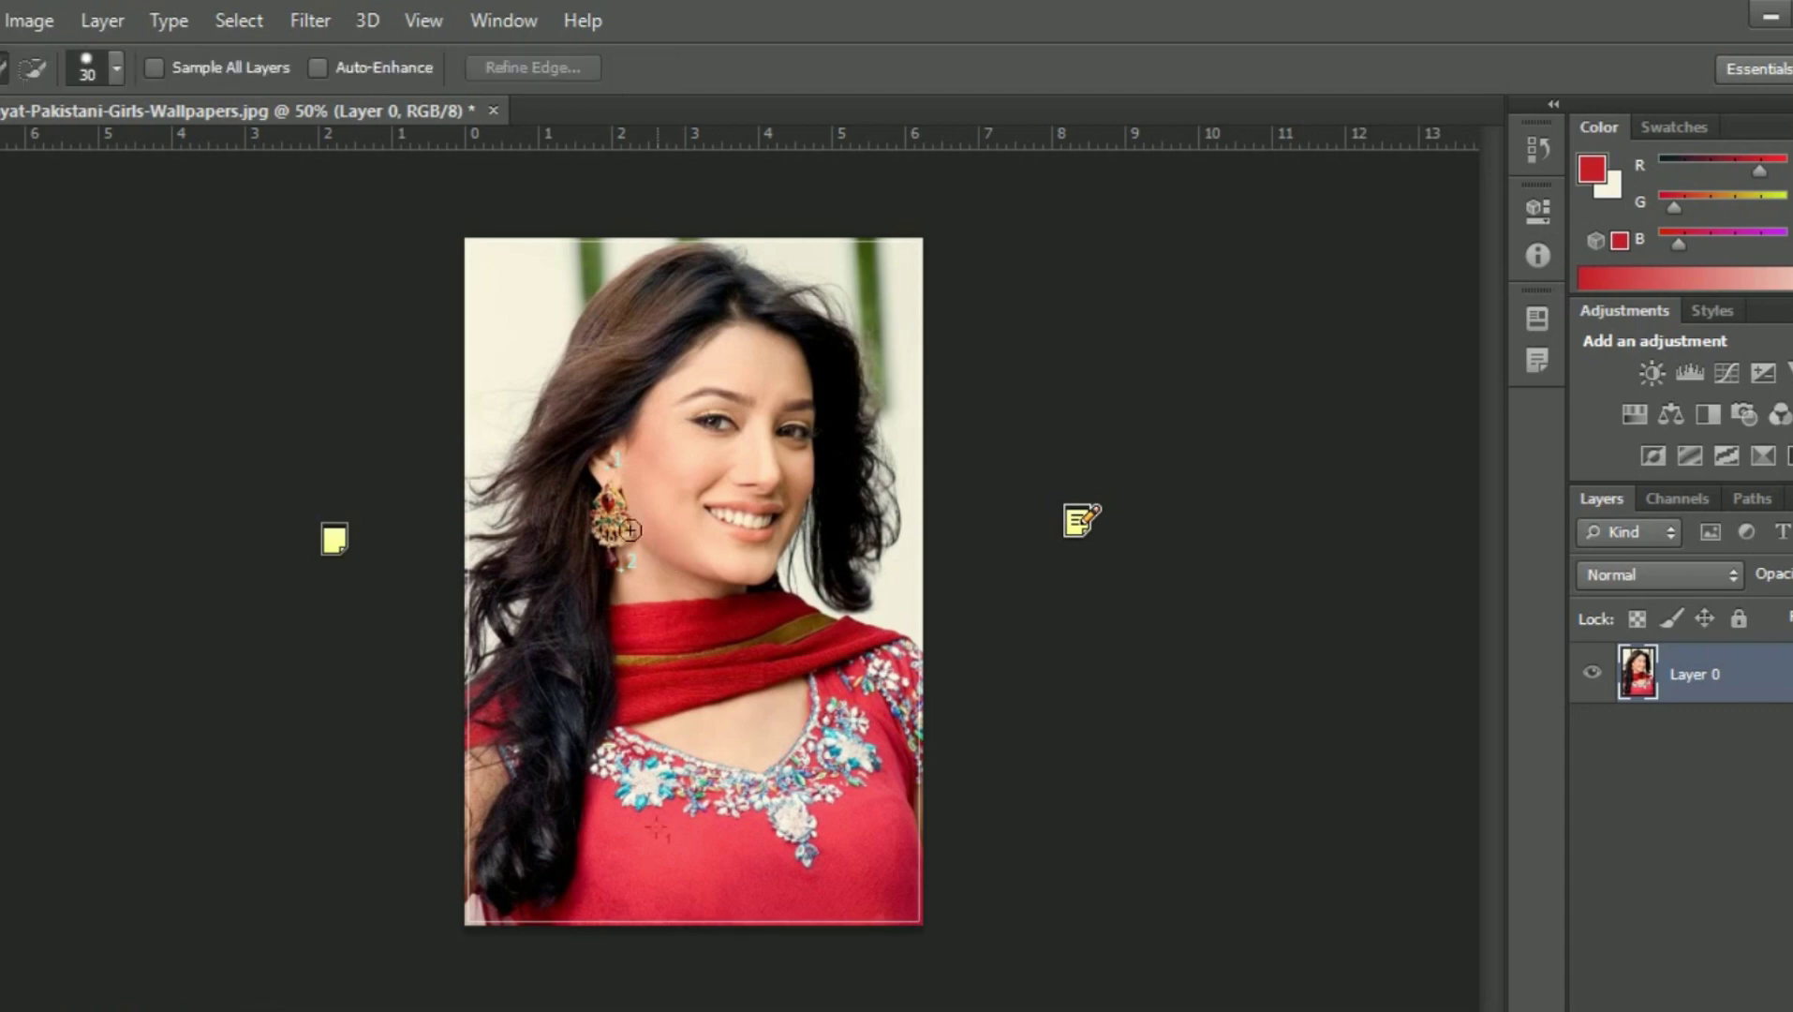
pyautogui.moveTo(611, 525); pyautogui.dragTo(605, 535)
pyautogui.moveTo(611, 514); pyautogui.dragTo(610, 504)
pyautogui.hotkey('ctrl', 'd')
pyautogui.moveTo(617, 528)
pyautogui.mouseDown()
pyautogui.moveTo(612, 497)
pyautogui.moveTo(611, 543)
pyautogui.mouseUp()
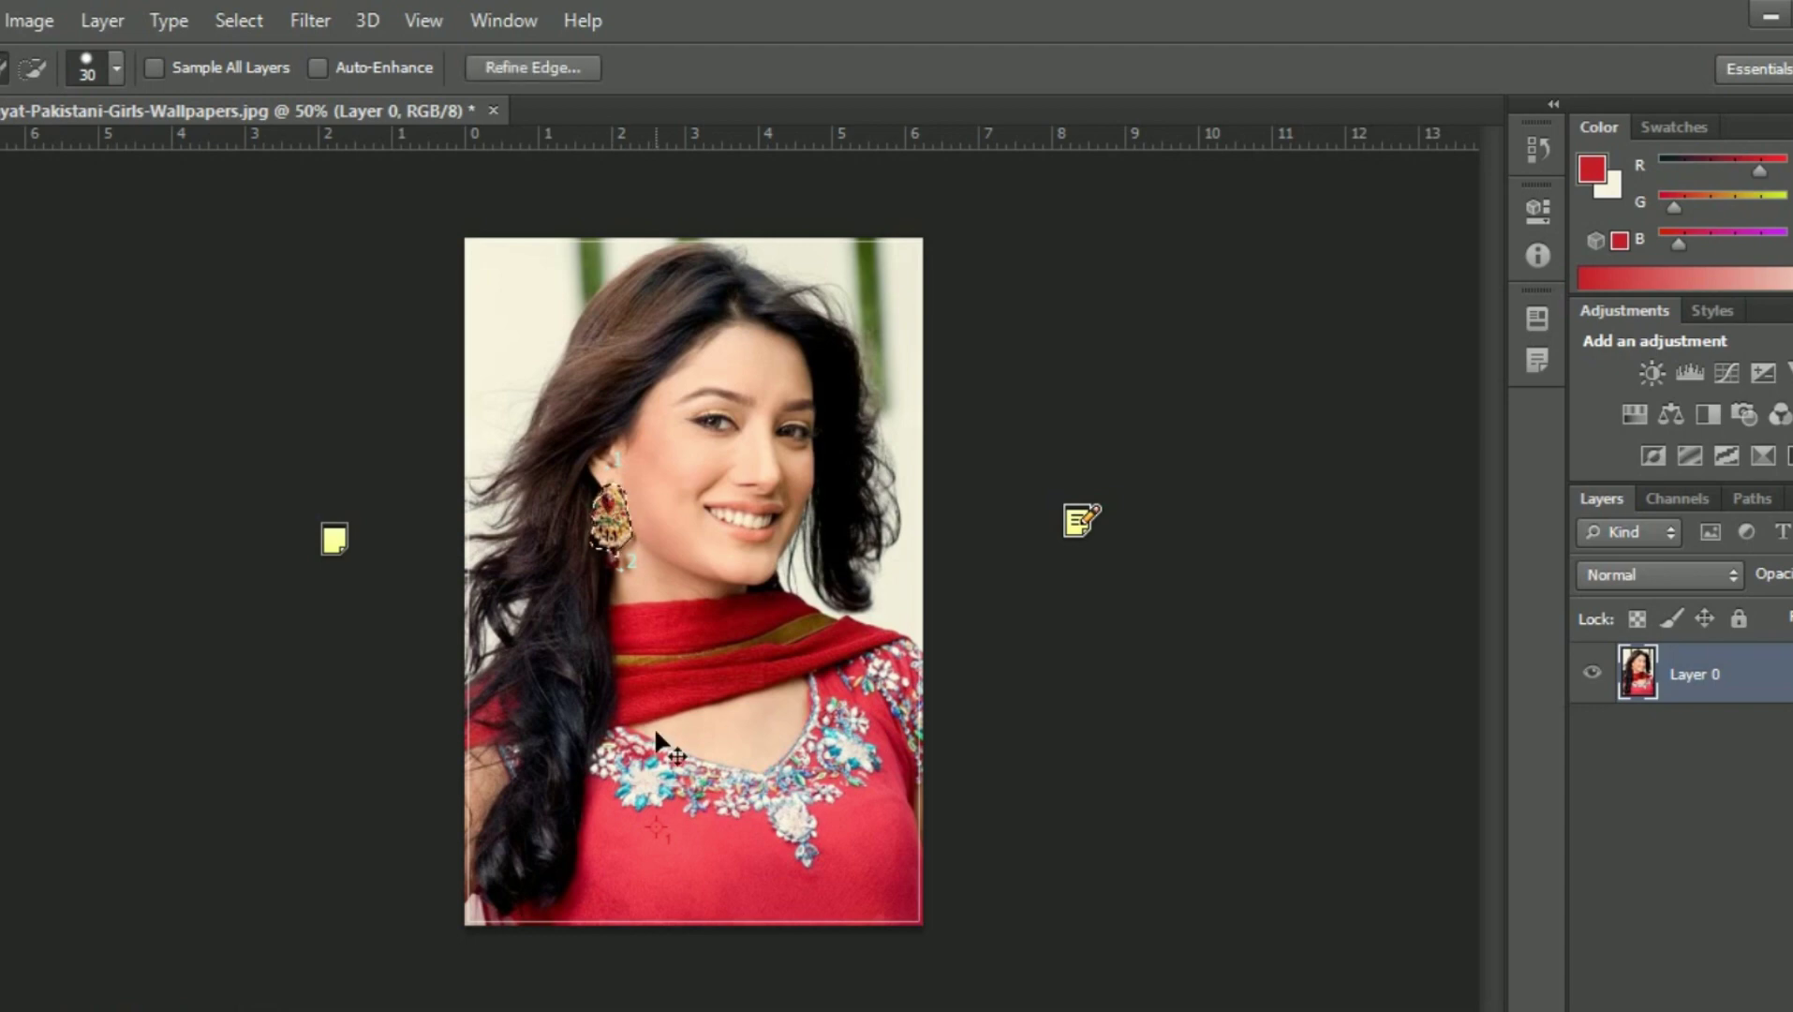
pyautogui.press('Delete')
pyautogui.hotkey('ctrl', 'd')
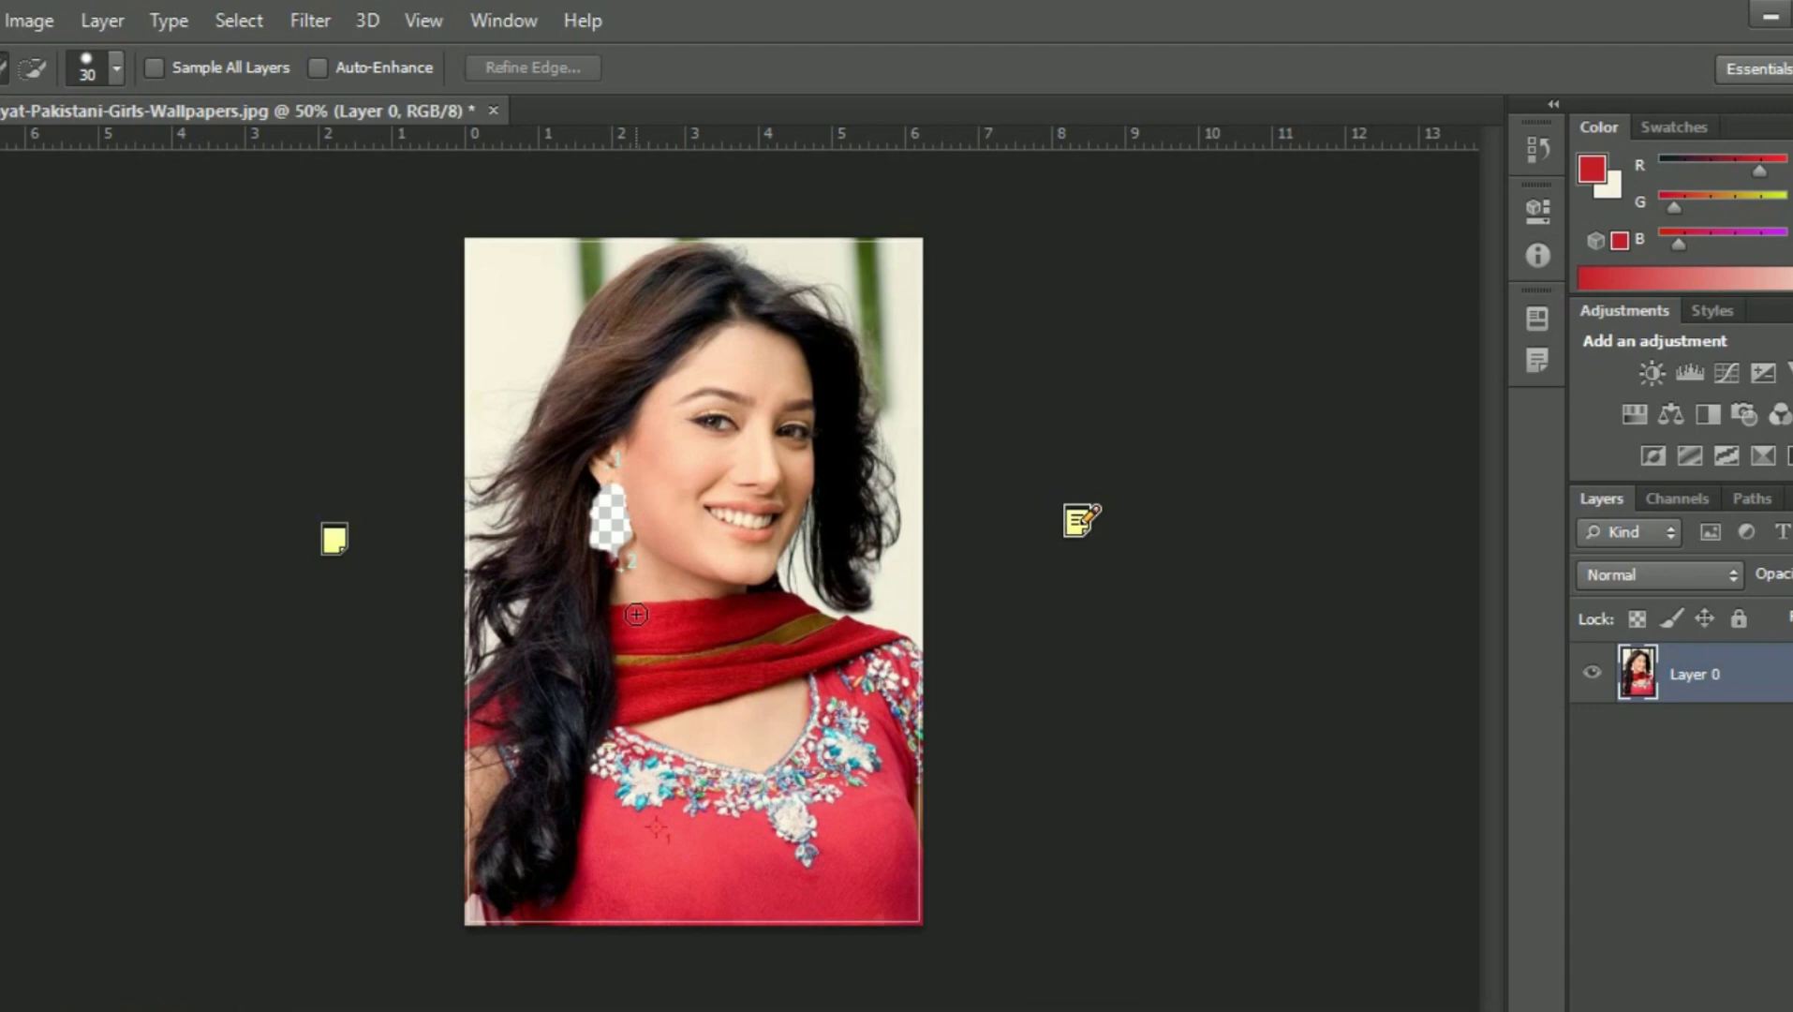
pyautogui.hotkey('ctrl', 'shift', 's')
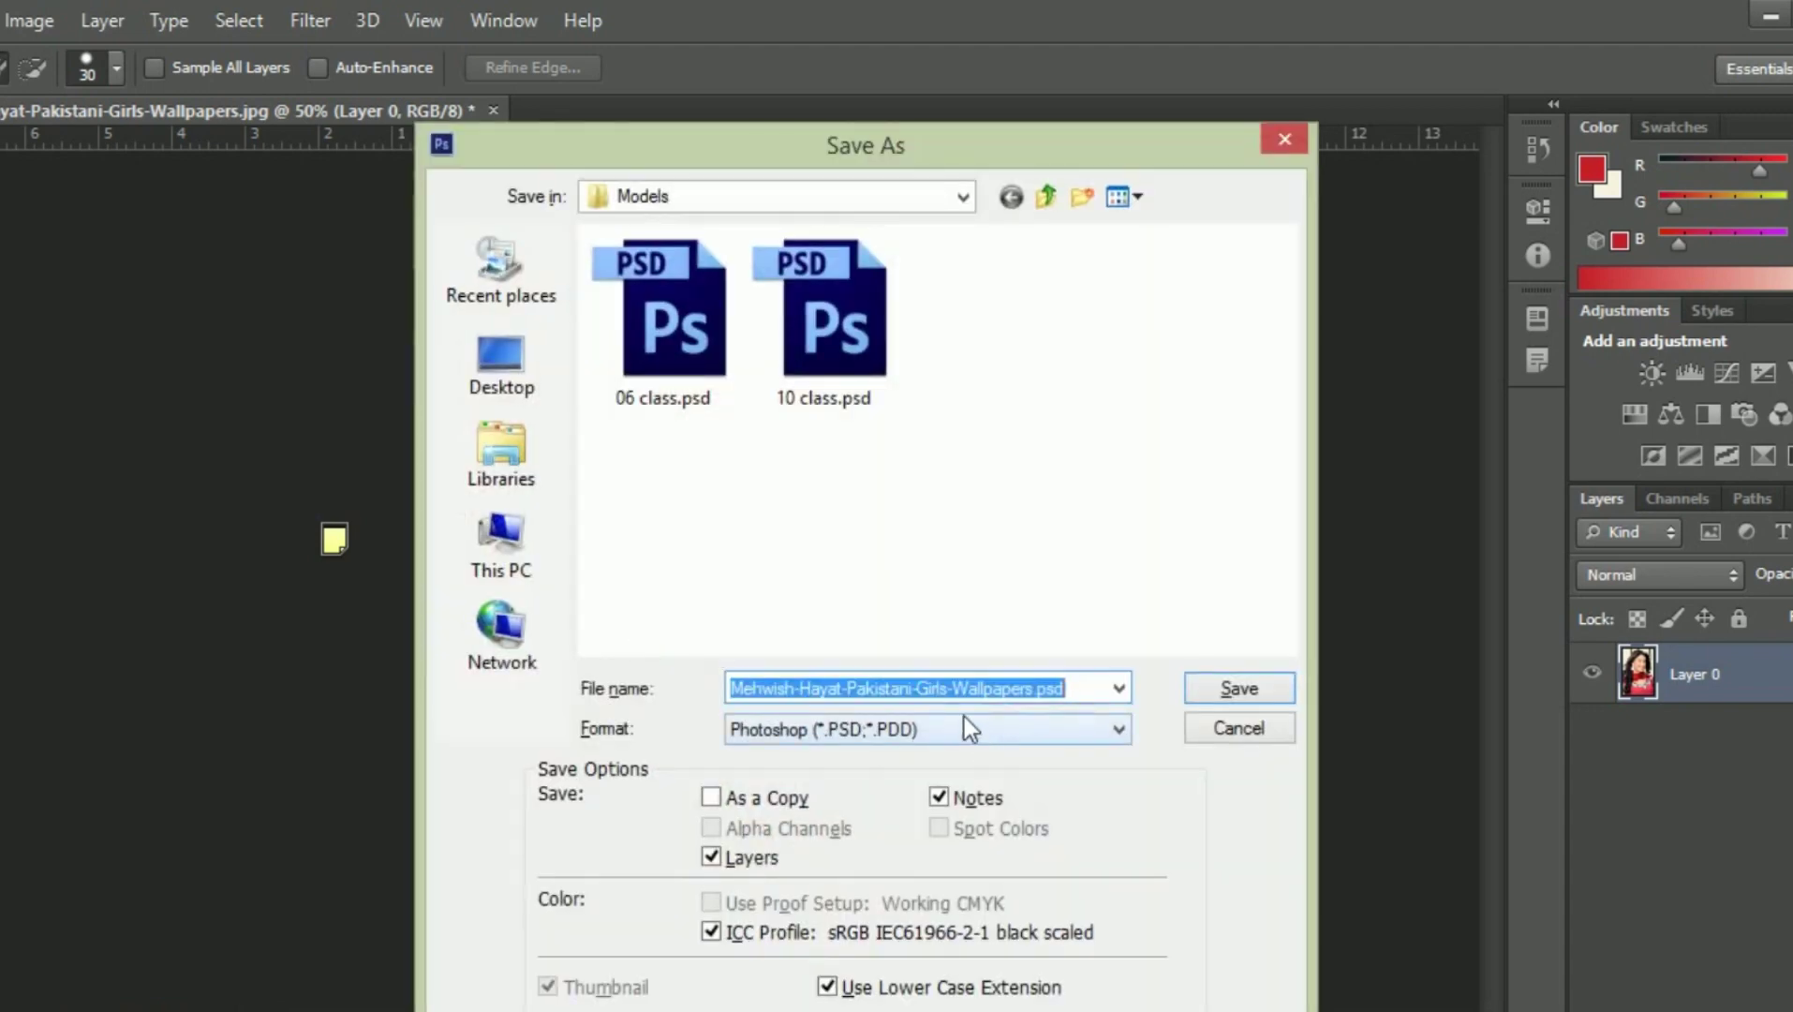
# - Save the portrait as a PSD named '10 class' plus a person's name, accepting compatibility
pyautogui.write('10 ')
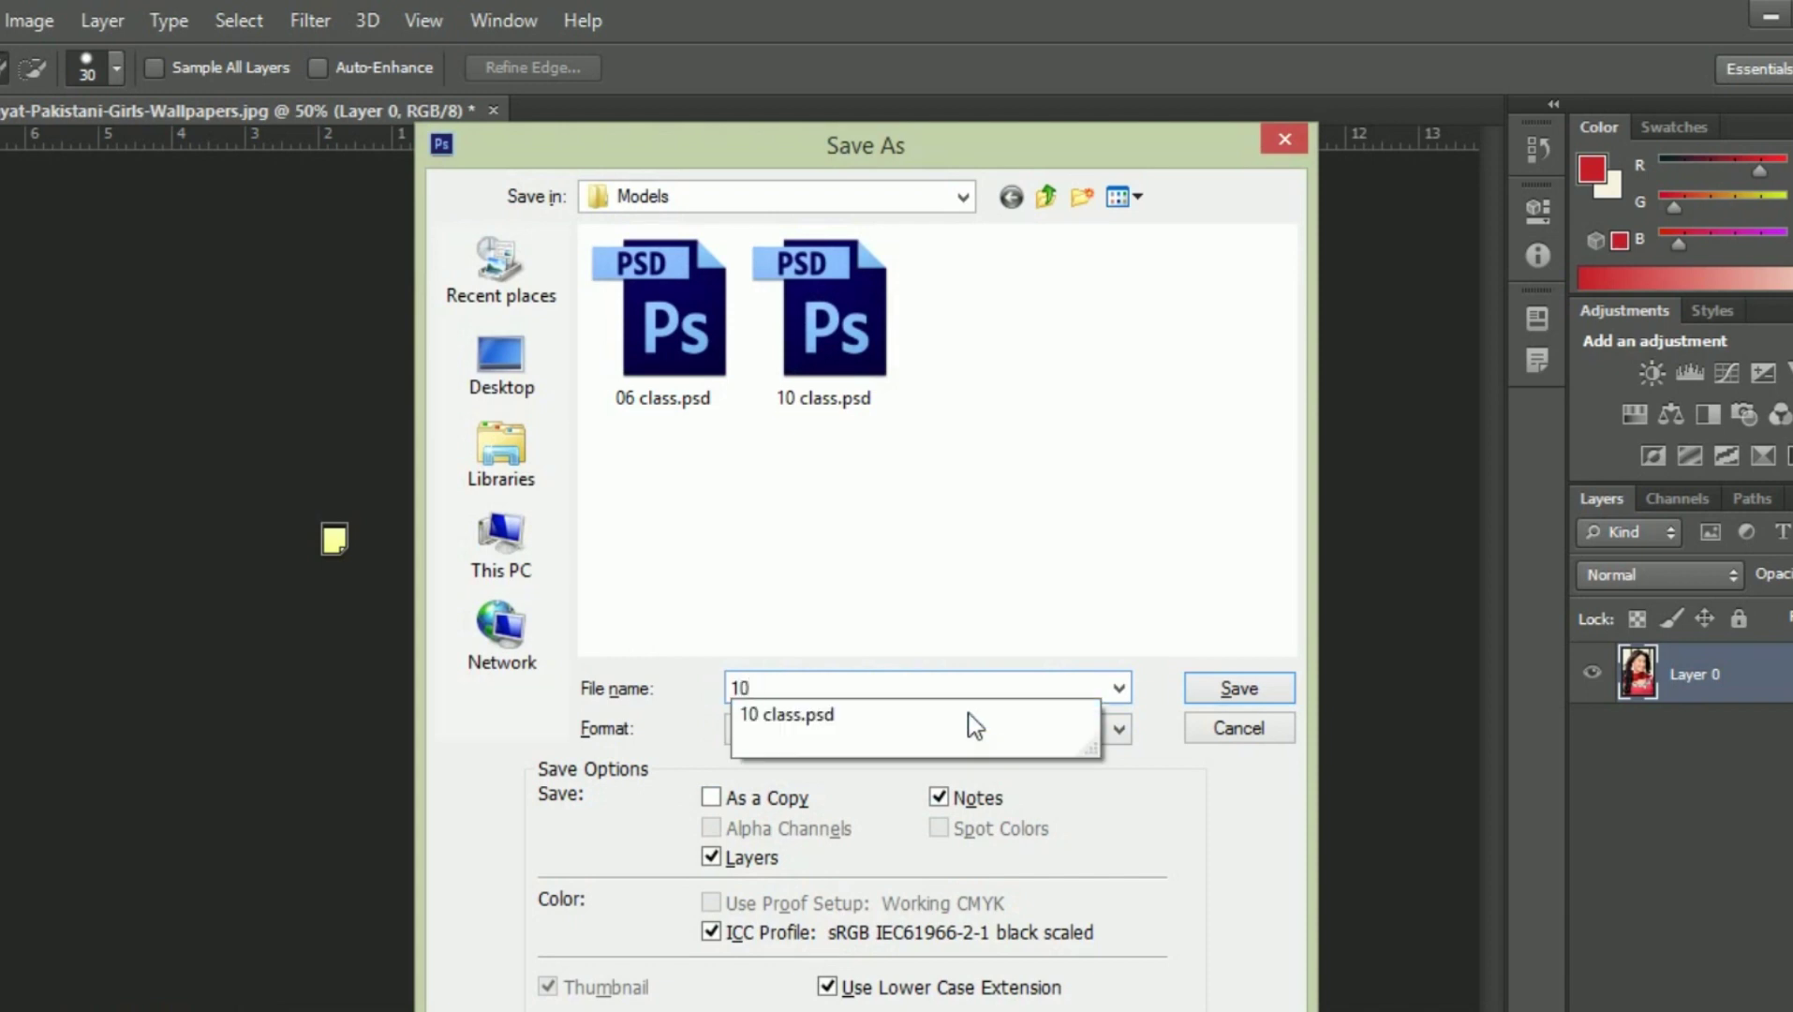
pyautogui.write('m')
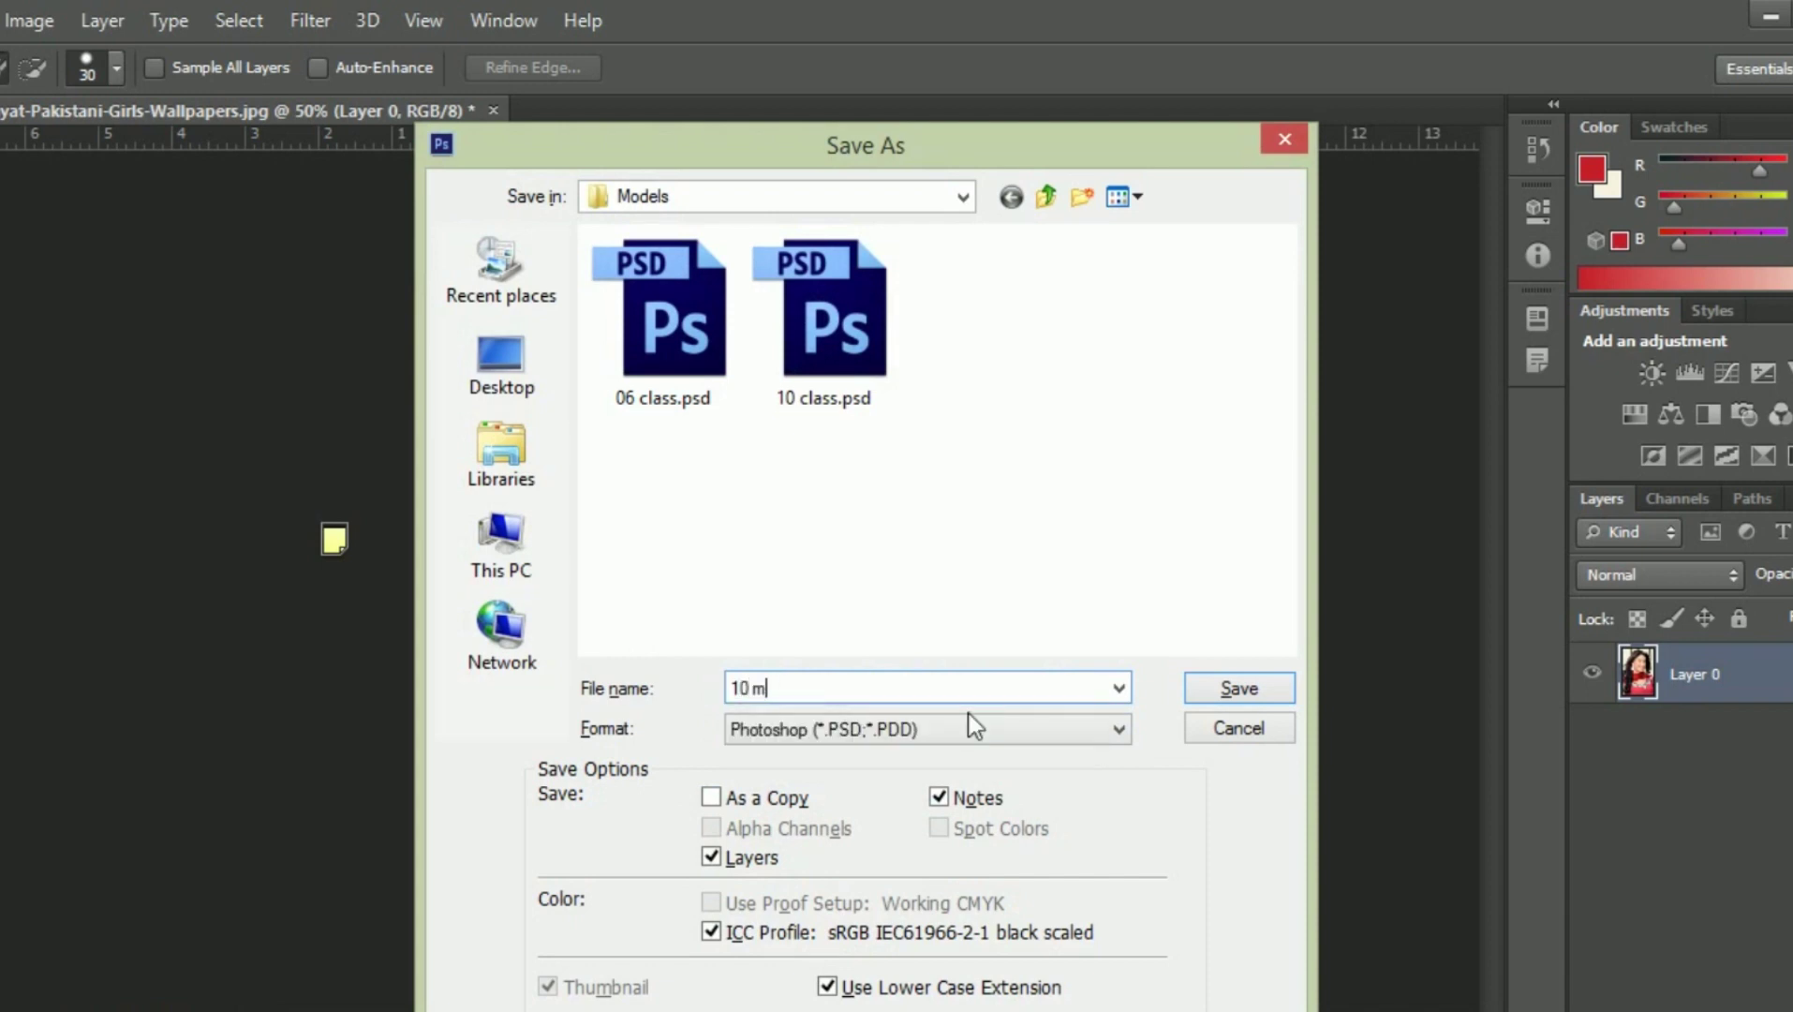
pyautogui.press('BackSpace')
pyautogui.write('cla')
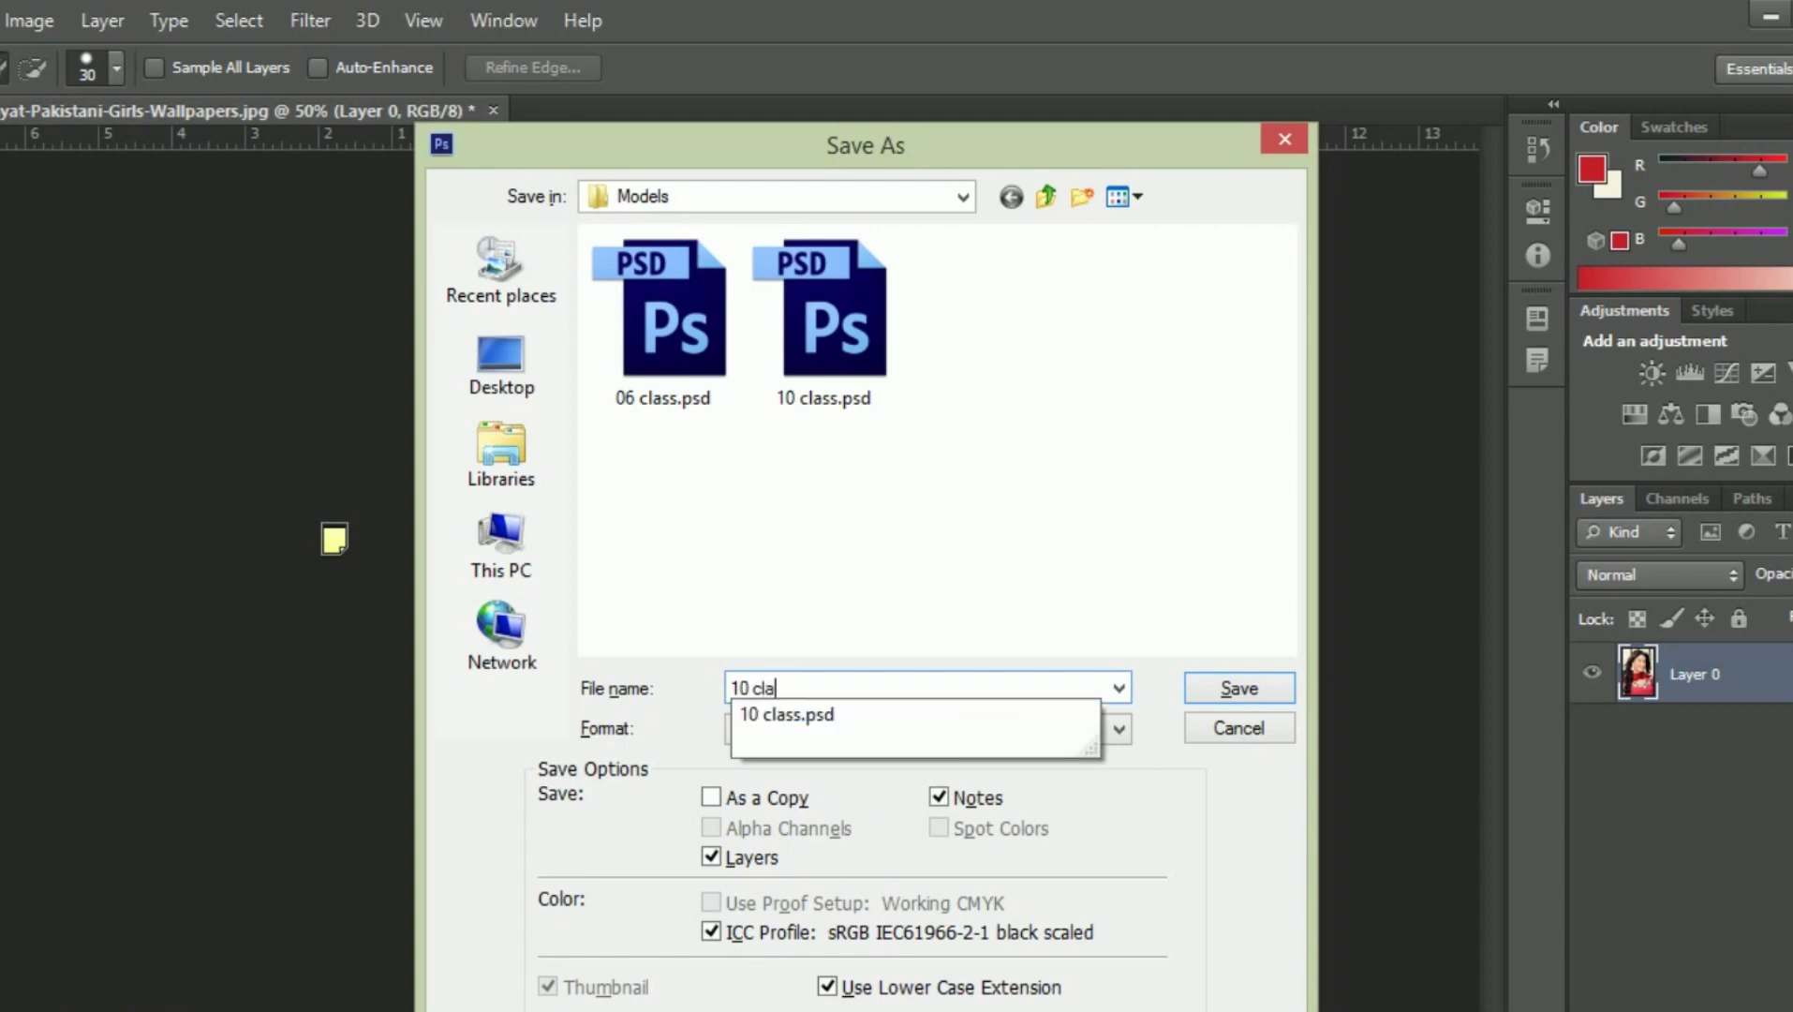
pyautogui.write('ss meh')
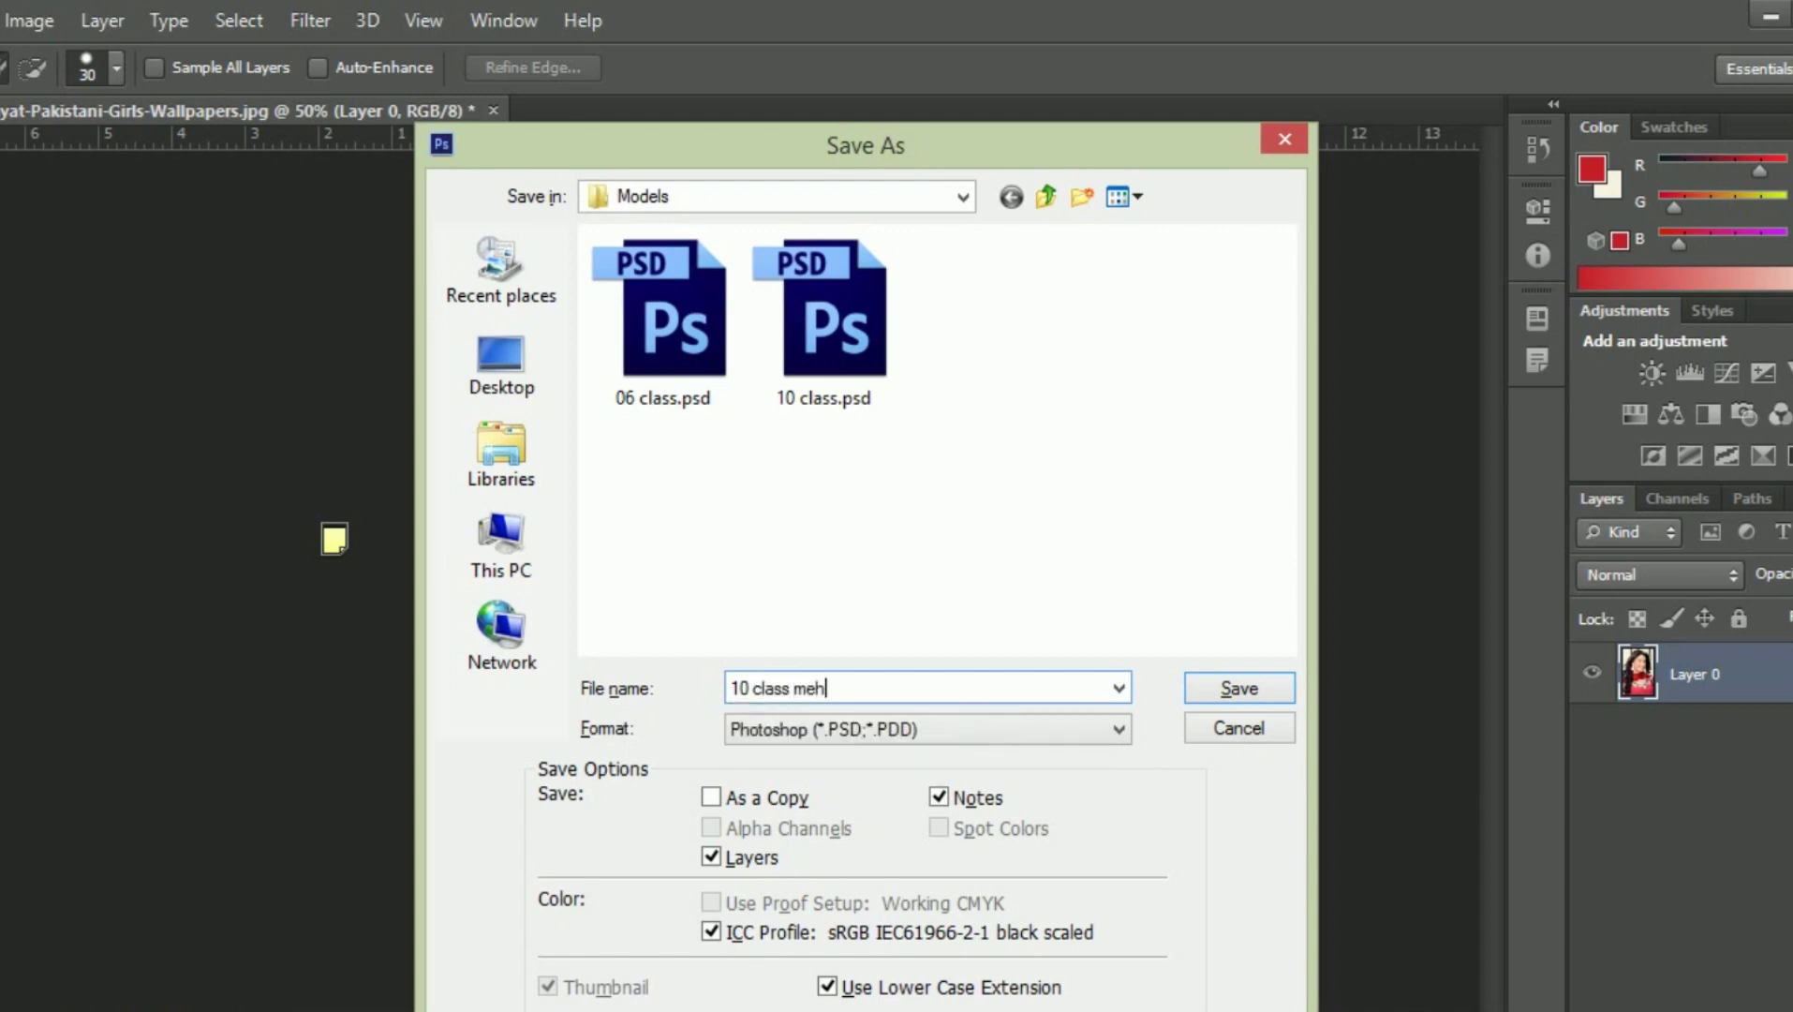
pyautogui.write('wish')
pyautogui.click(1218, 679)
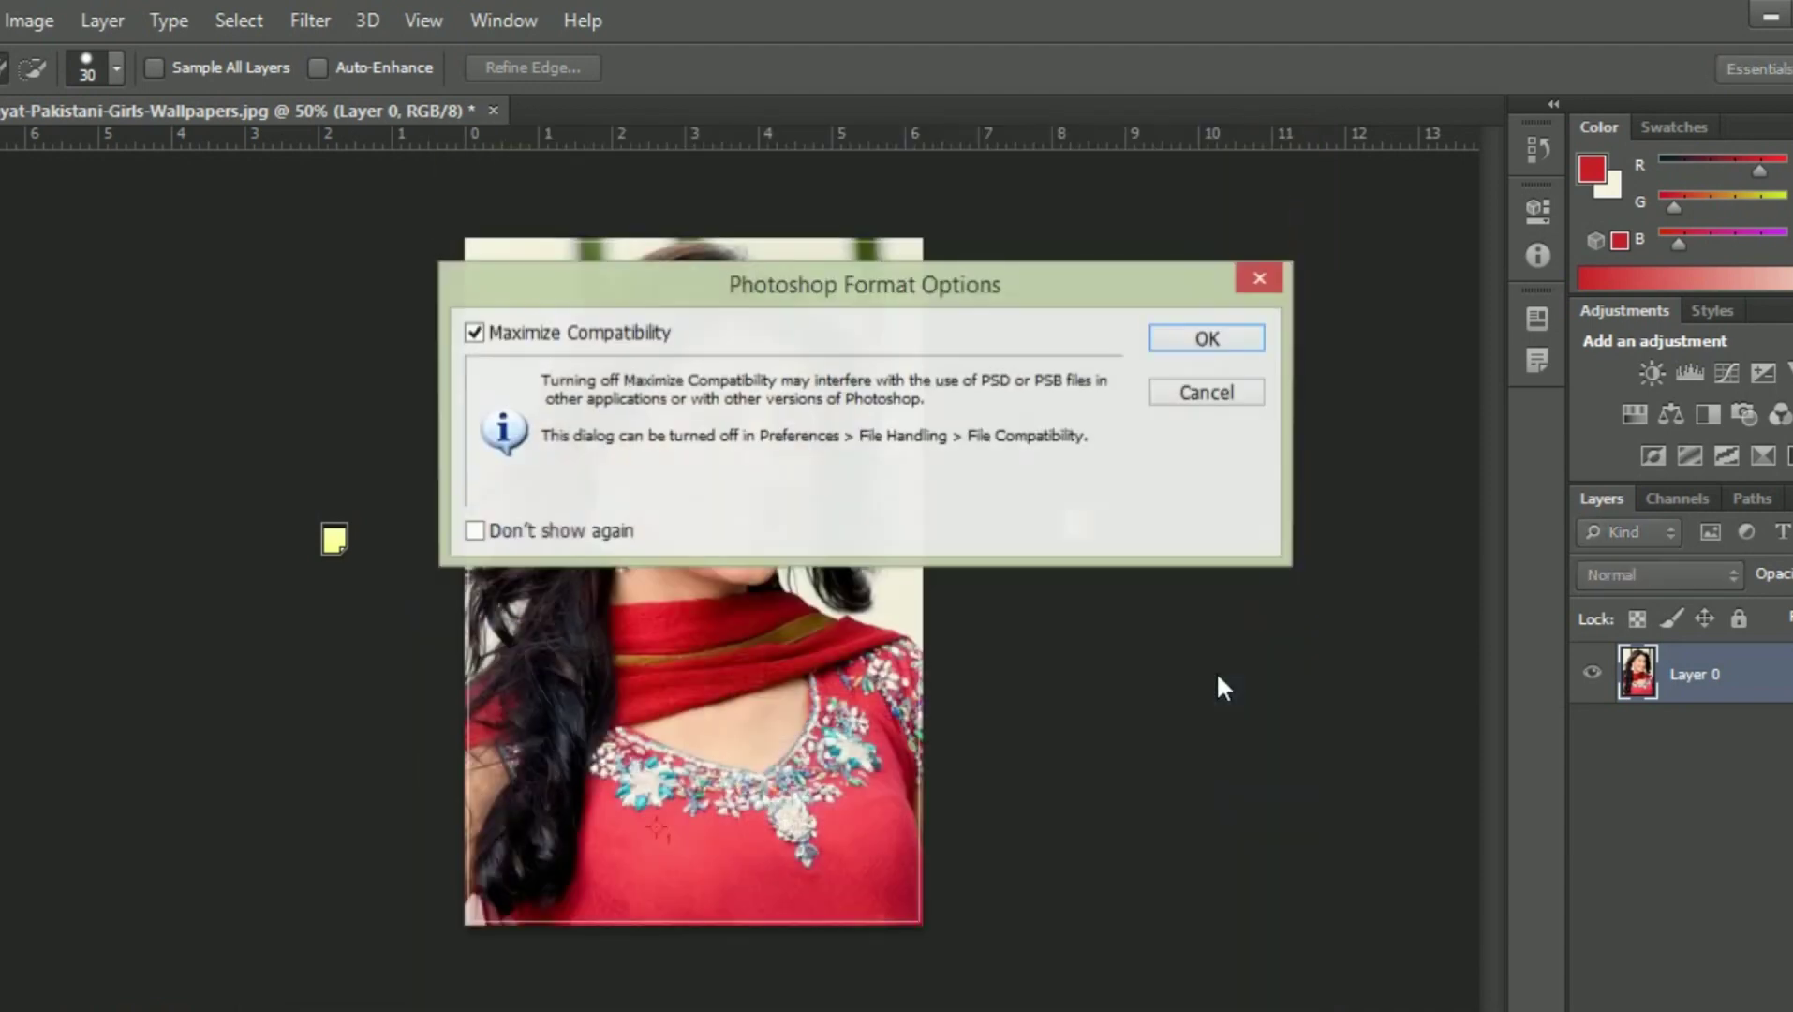
pyautogui.click(1226, 343)
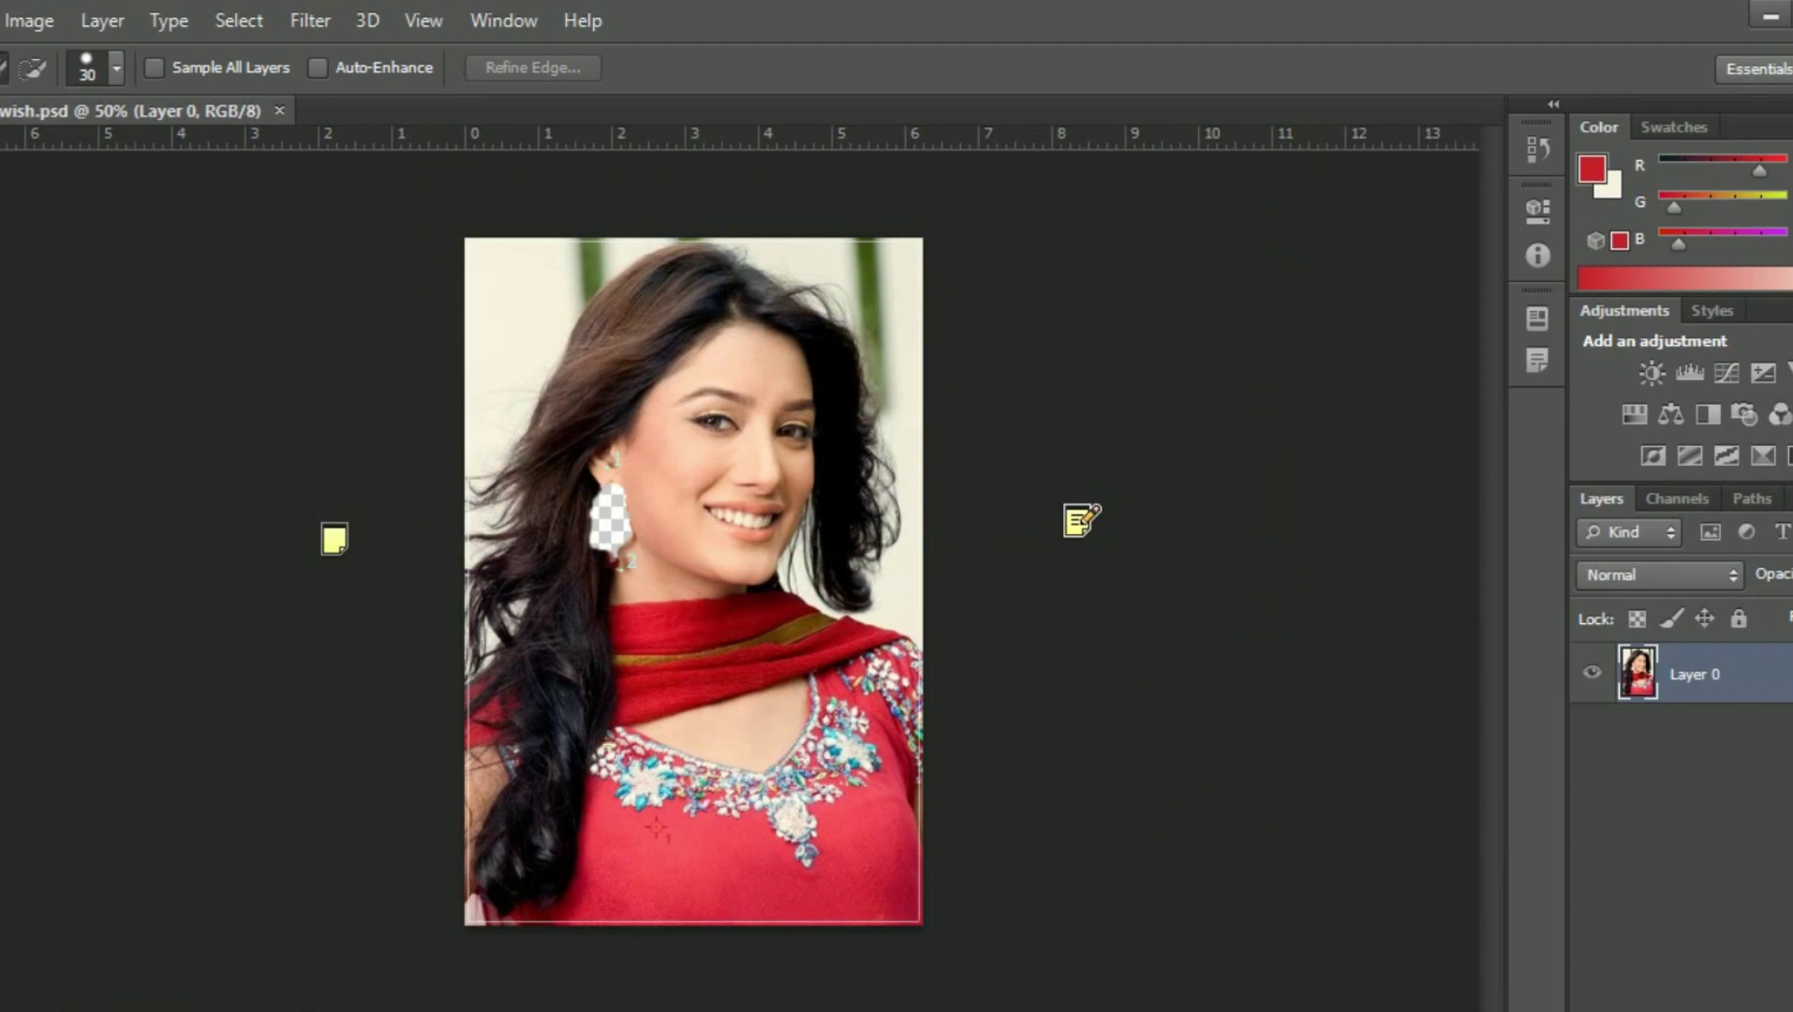
pyautogui.click(5, 349)
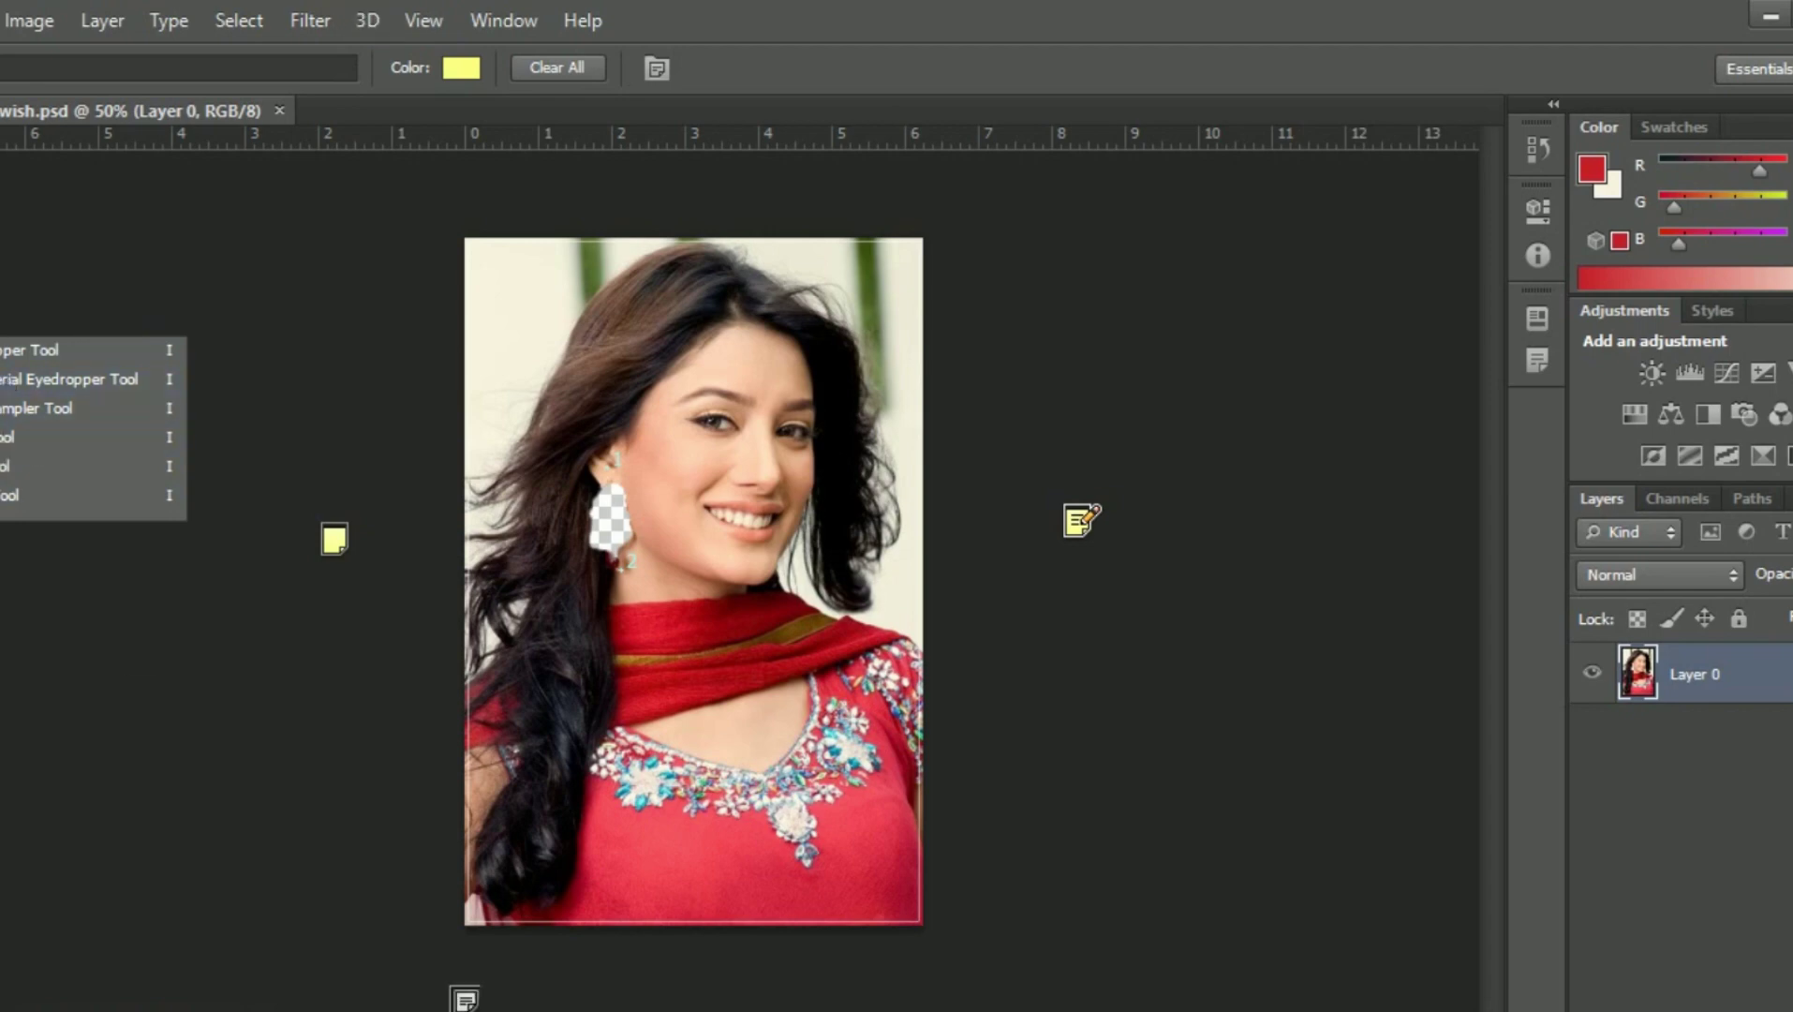
# - Switch to the PowerPoint slide show's 'Eye Dropper Tool' slide
pyautogui.click(721, 941)
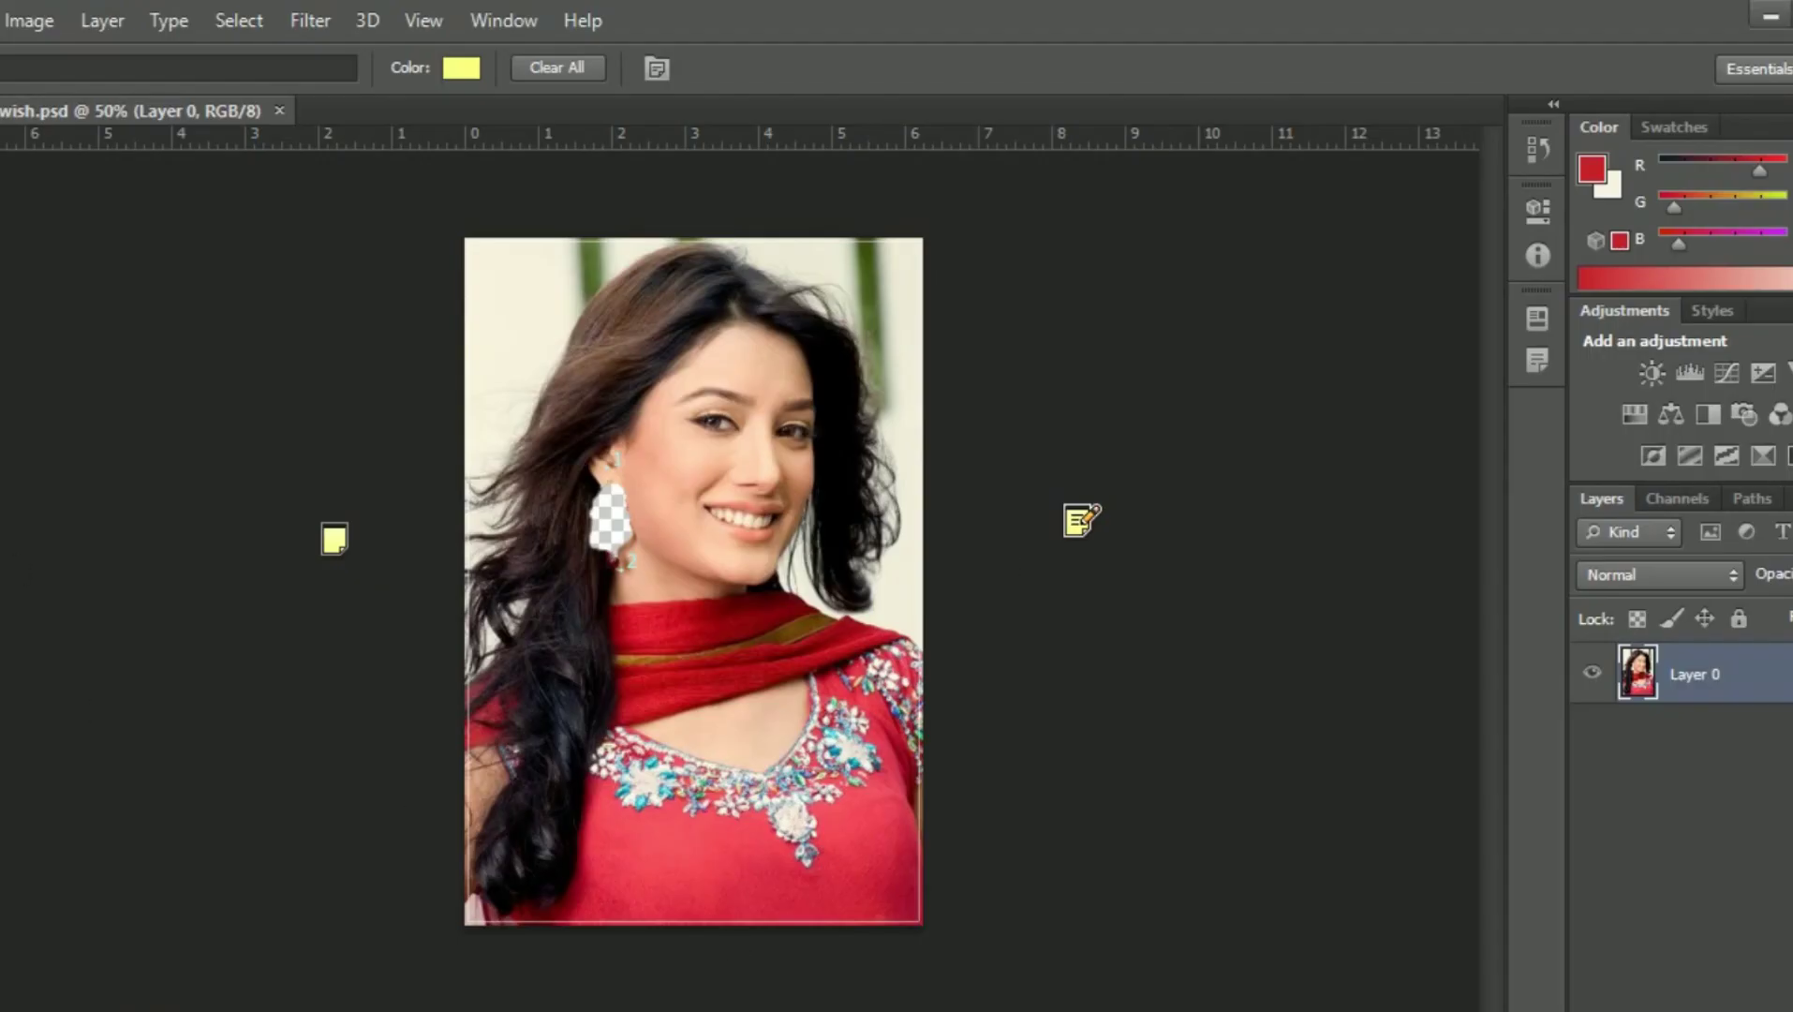
pyautogui.rightClick(2, 350)
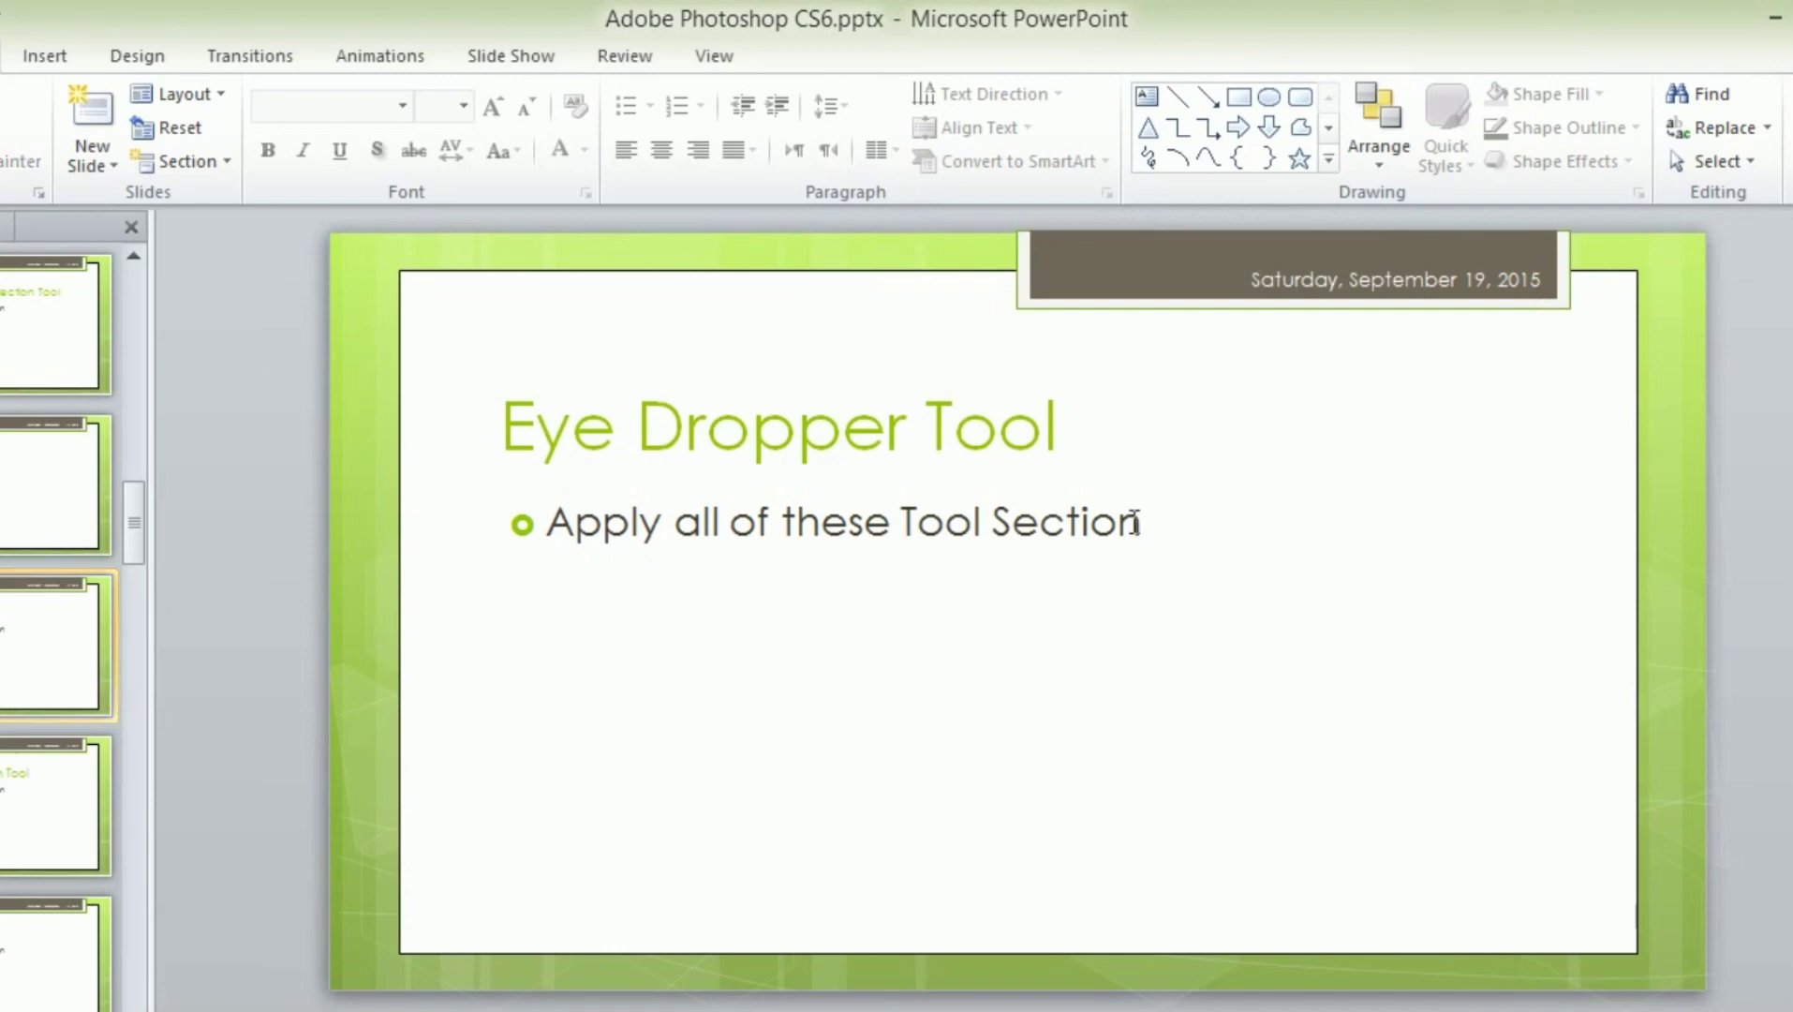
# - Add bullets 'Eye Dropper Tool', 'Color Sampler tool', 'Note Too' and '123 Tool' to the slide
pyautogui.click(1143, 525)
pyautogui.press('Return')
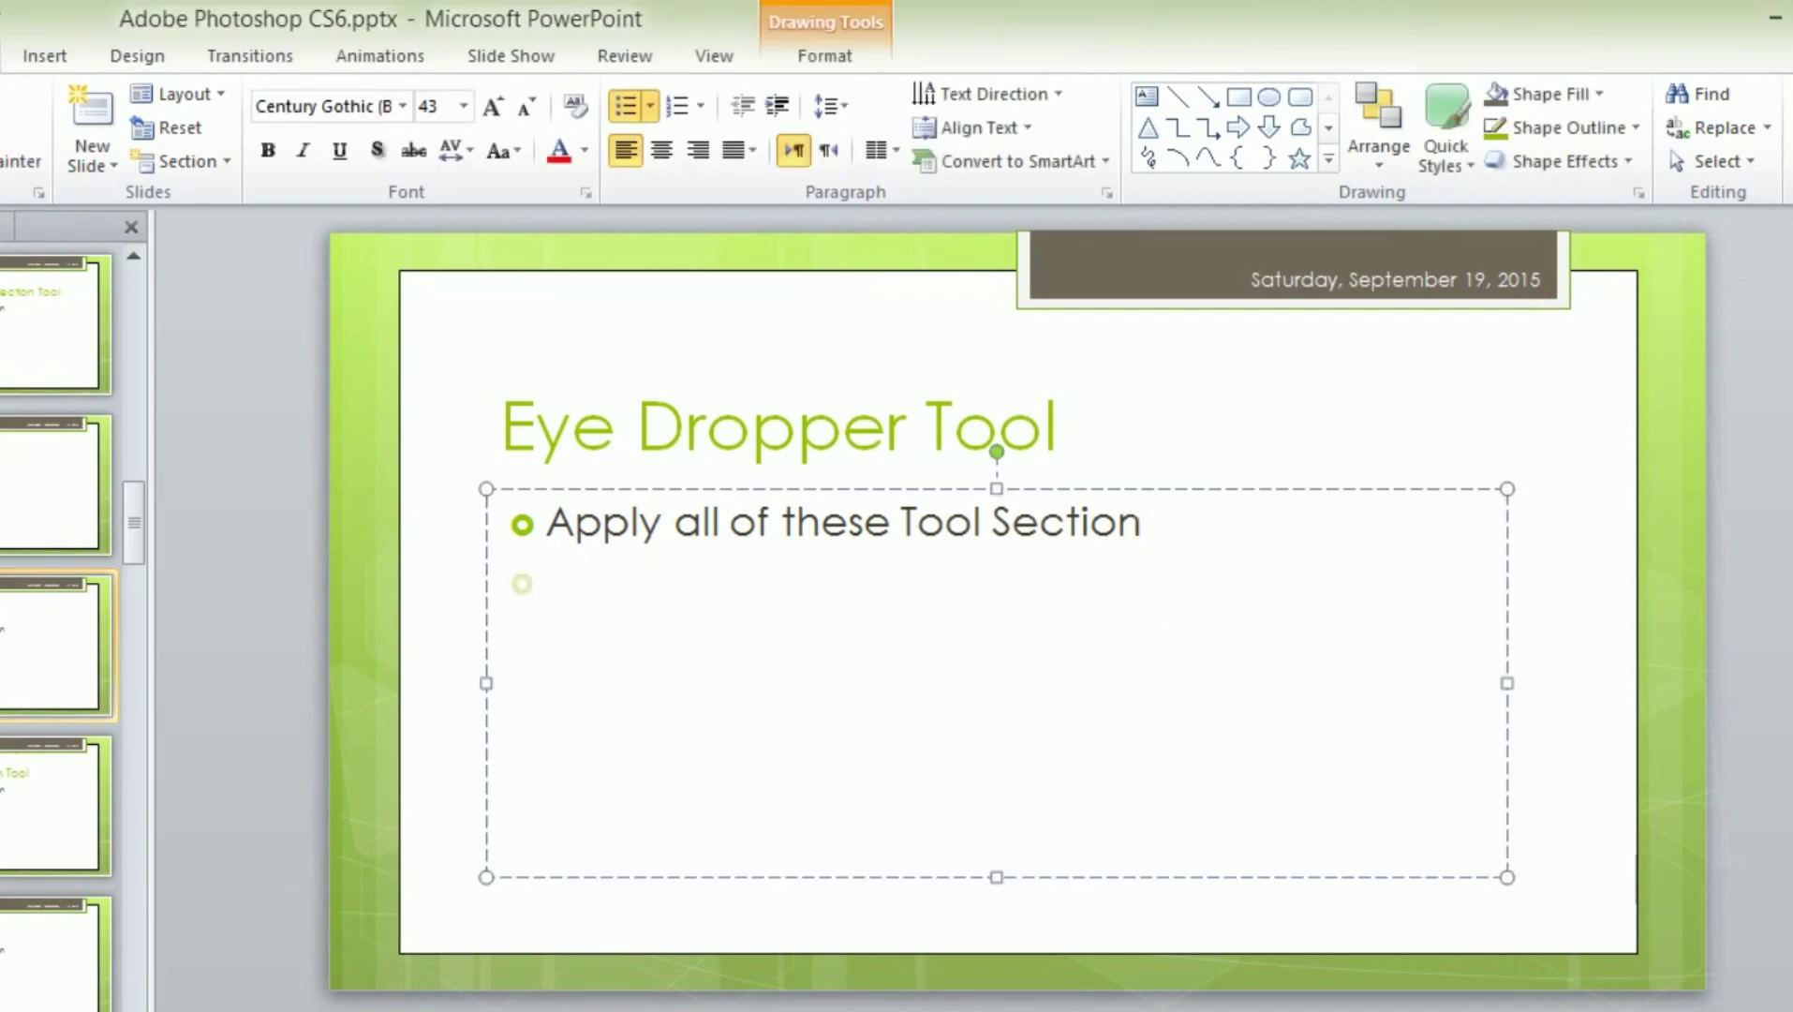
pyautogui.write('Eye ')
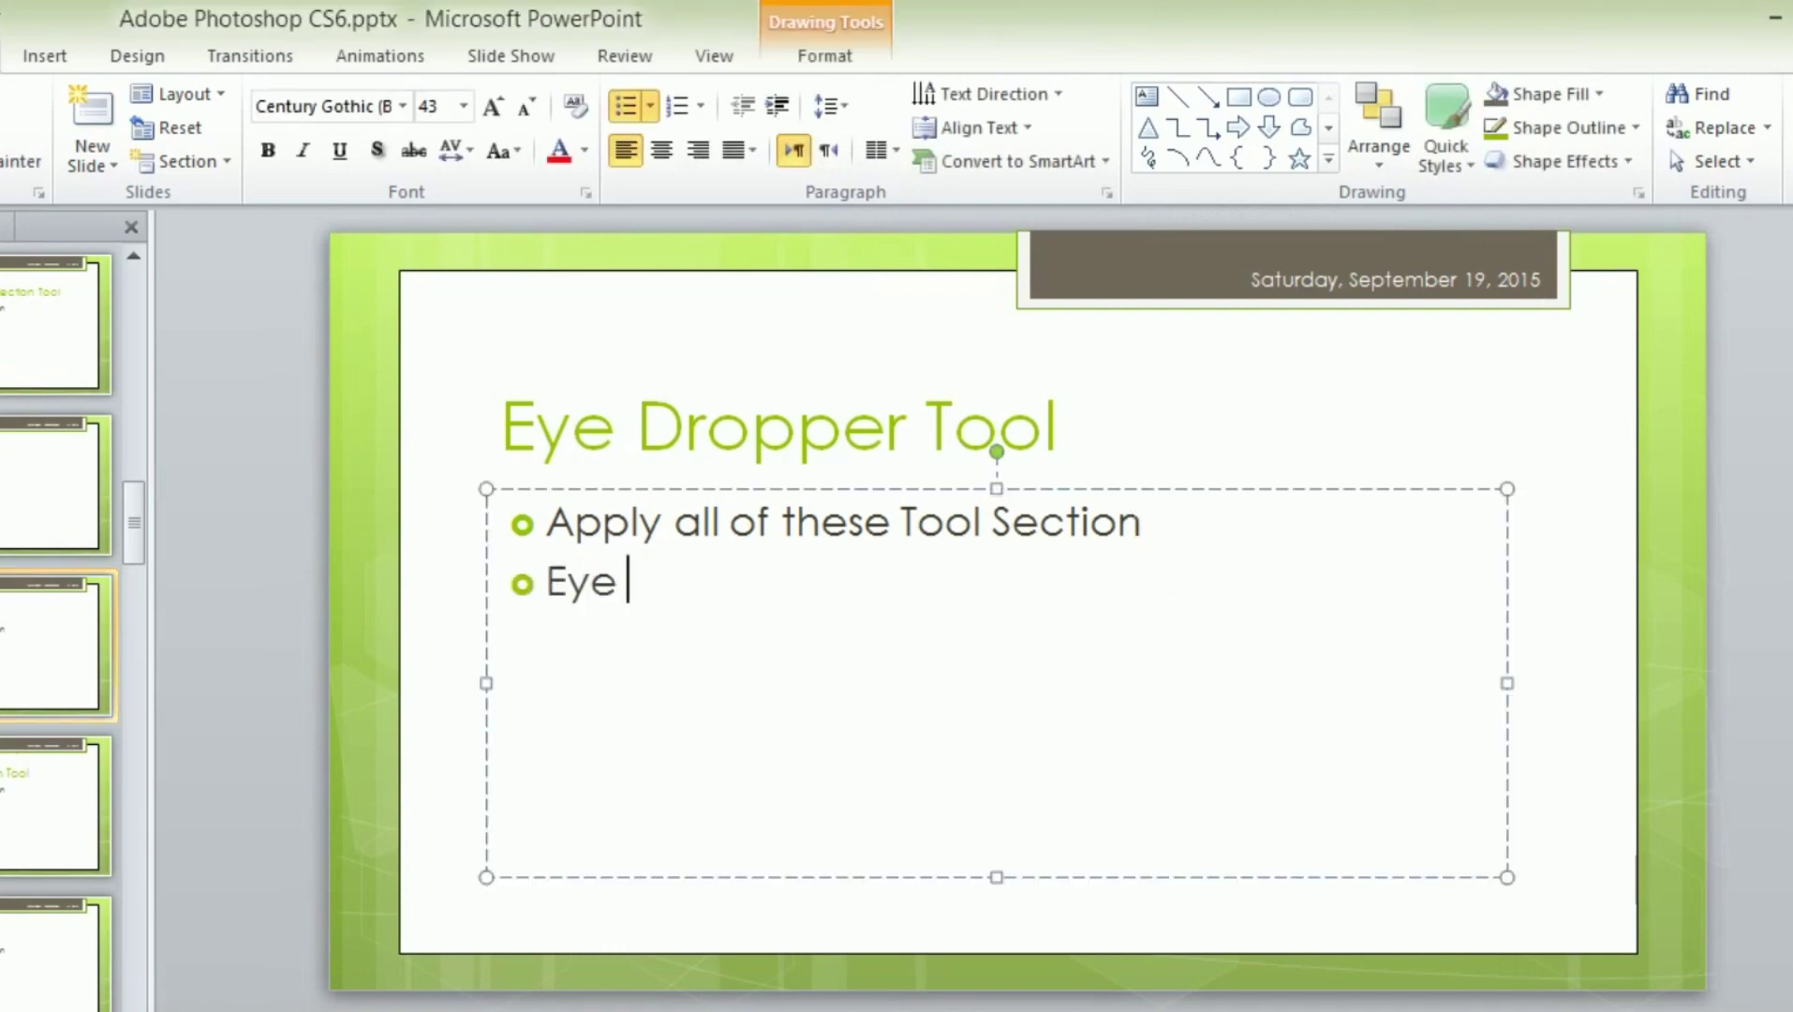
pyautogui.write('Droper')
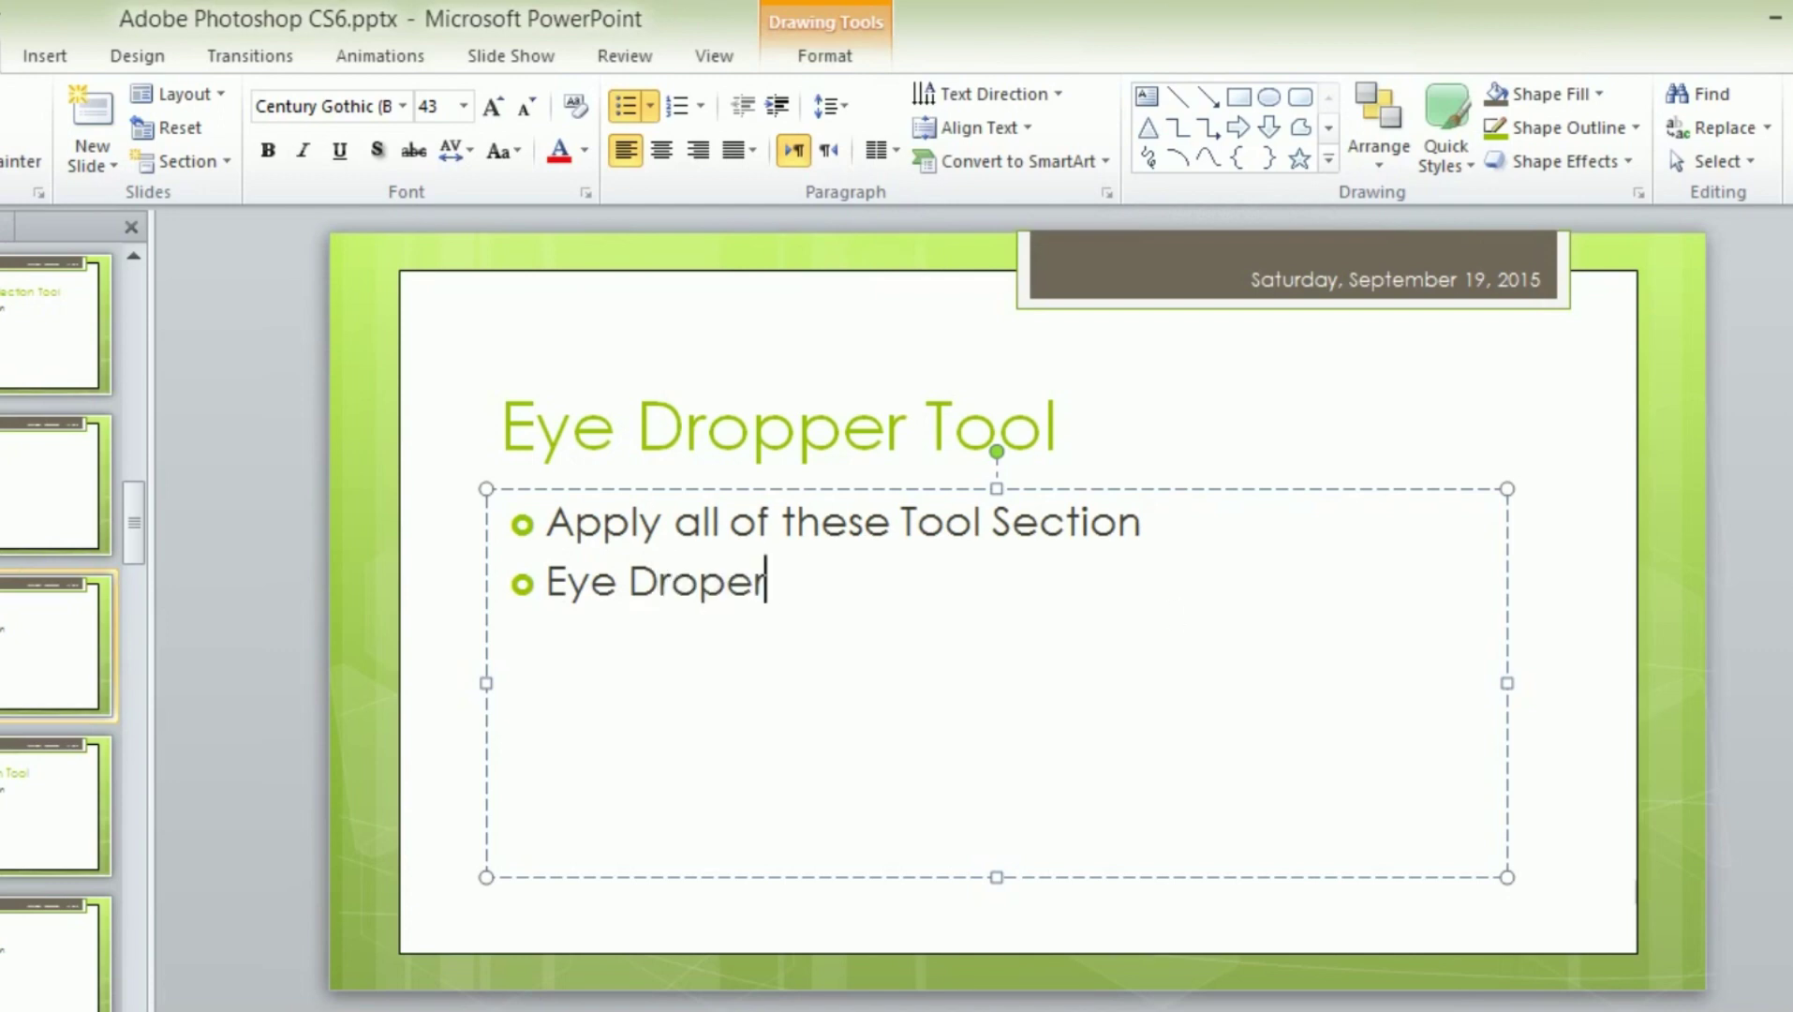
pyautogui.press('BackSpace')
pyautogui.press('BackSpace')
pyautogui.write('per To')
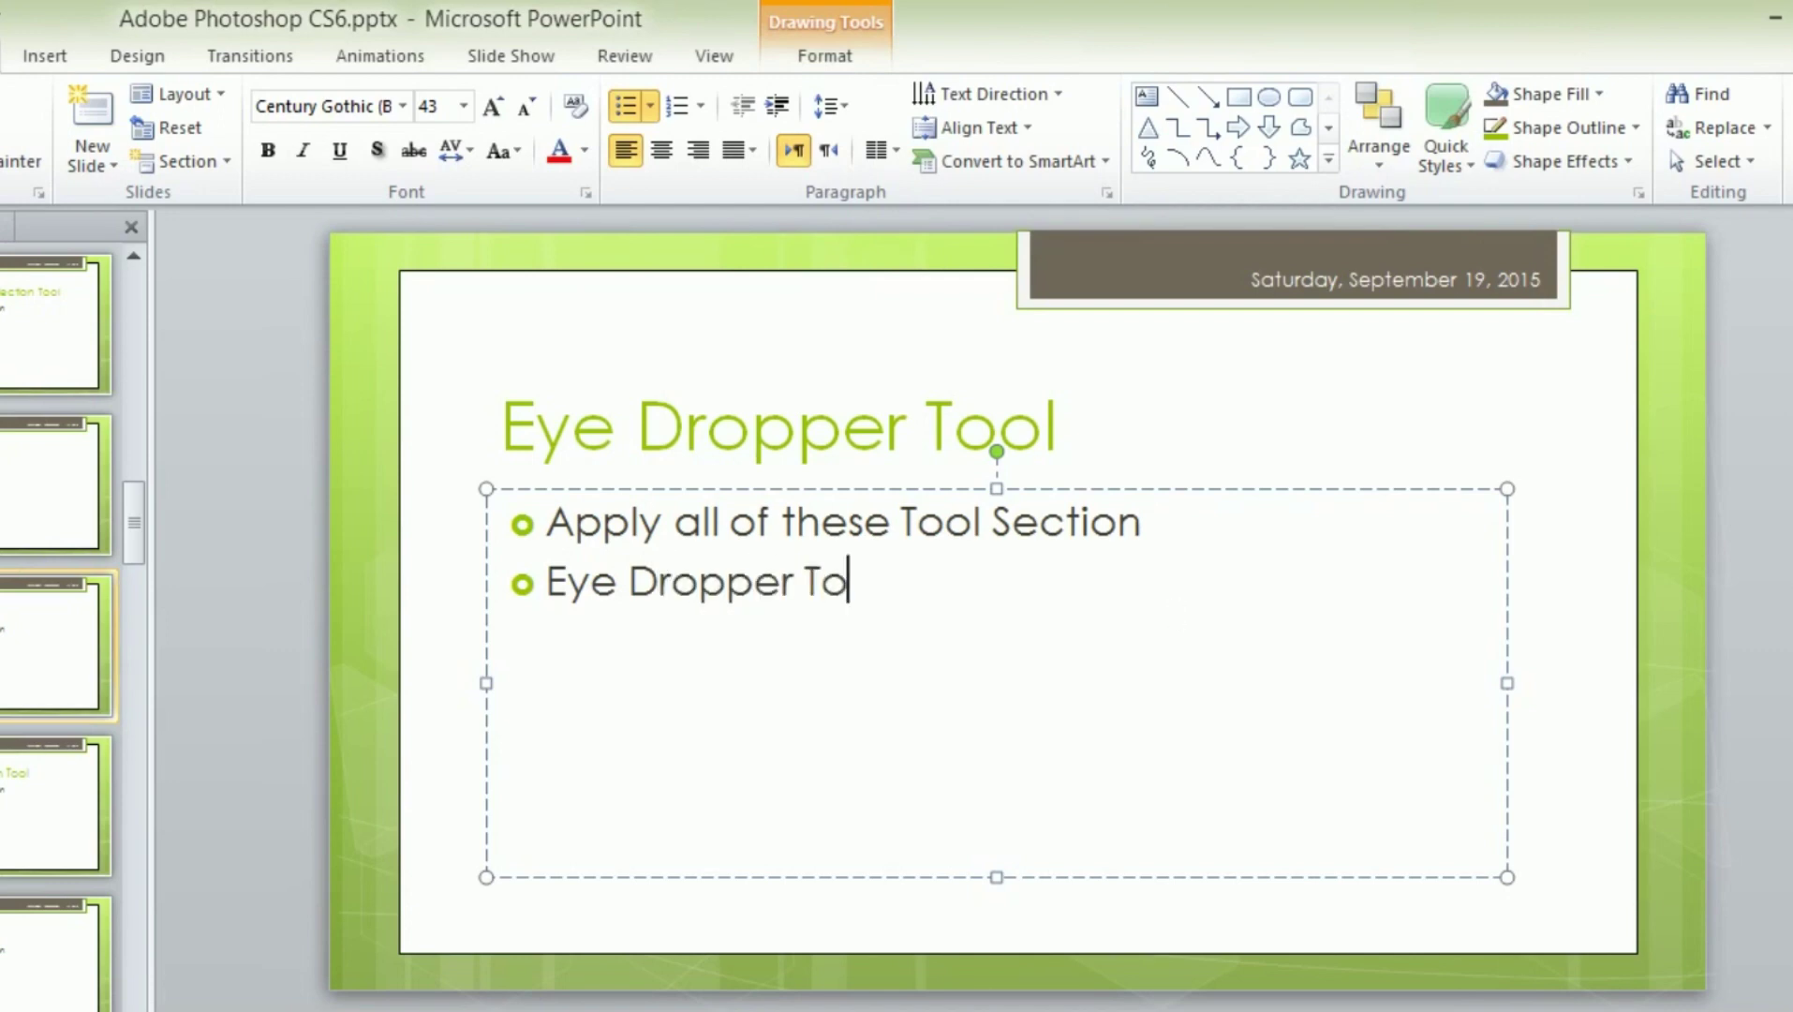
pyautogui.write('ol')
pyautogui.press('Return')
pyautogui.write('Col')
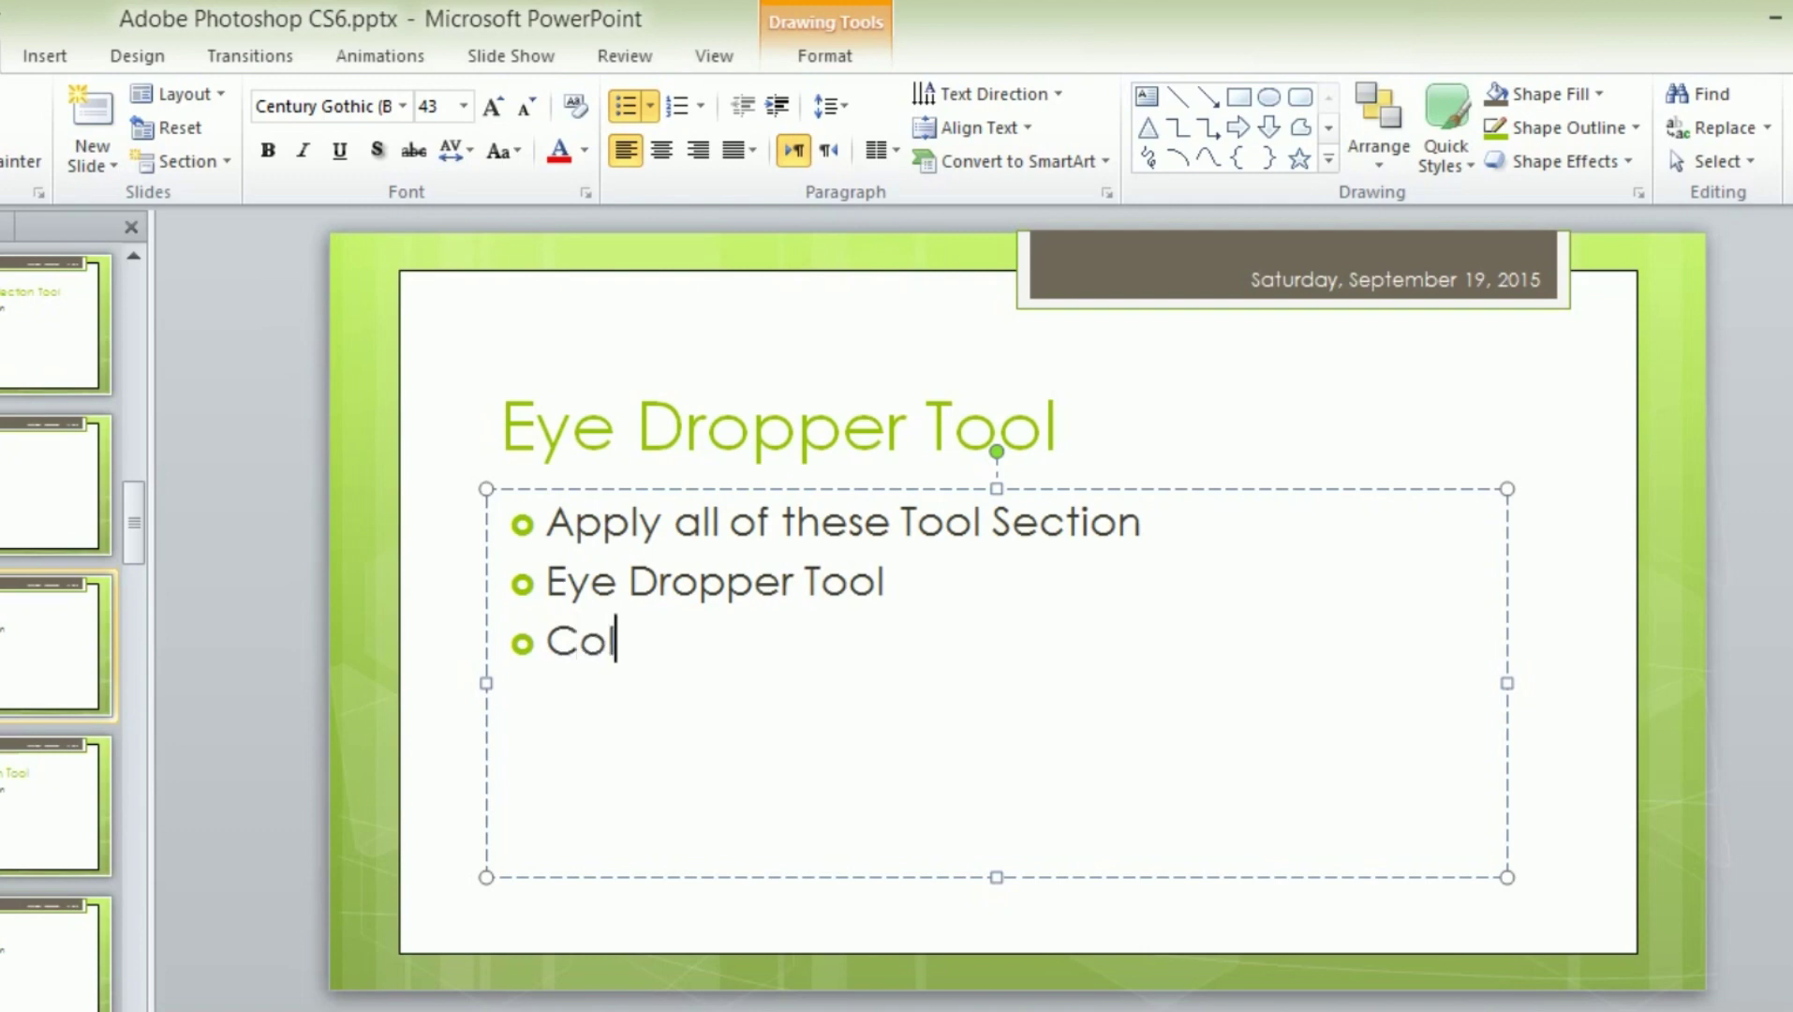
pyautogui.write('or Sam')
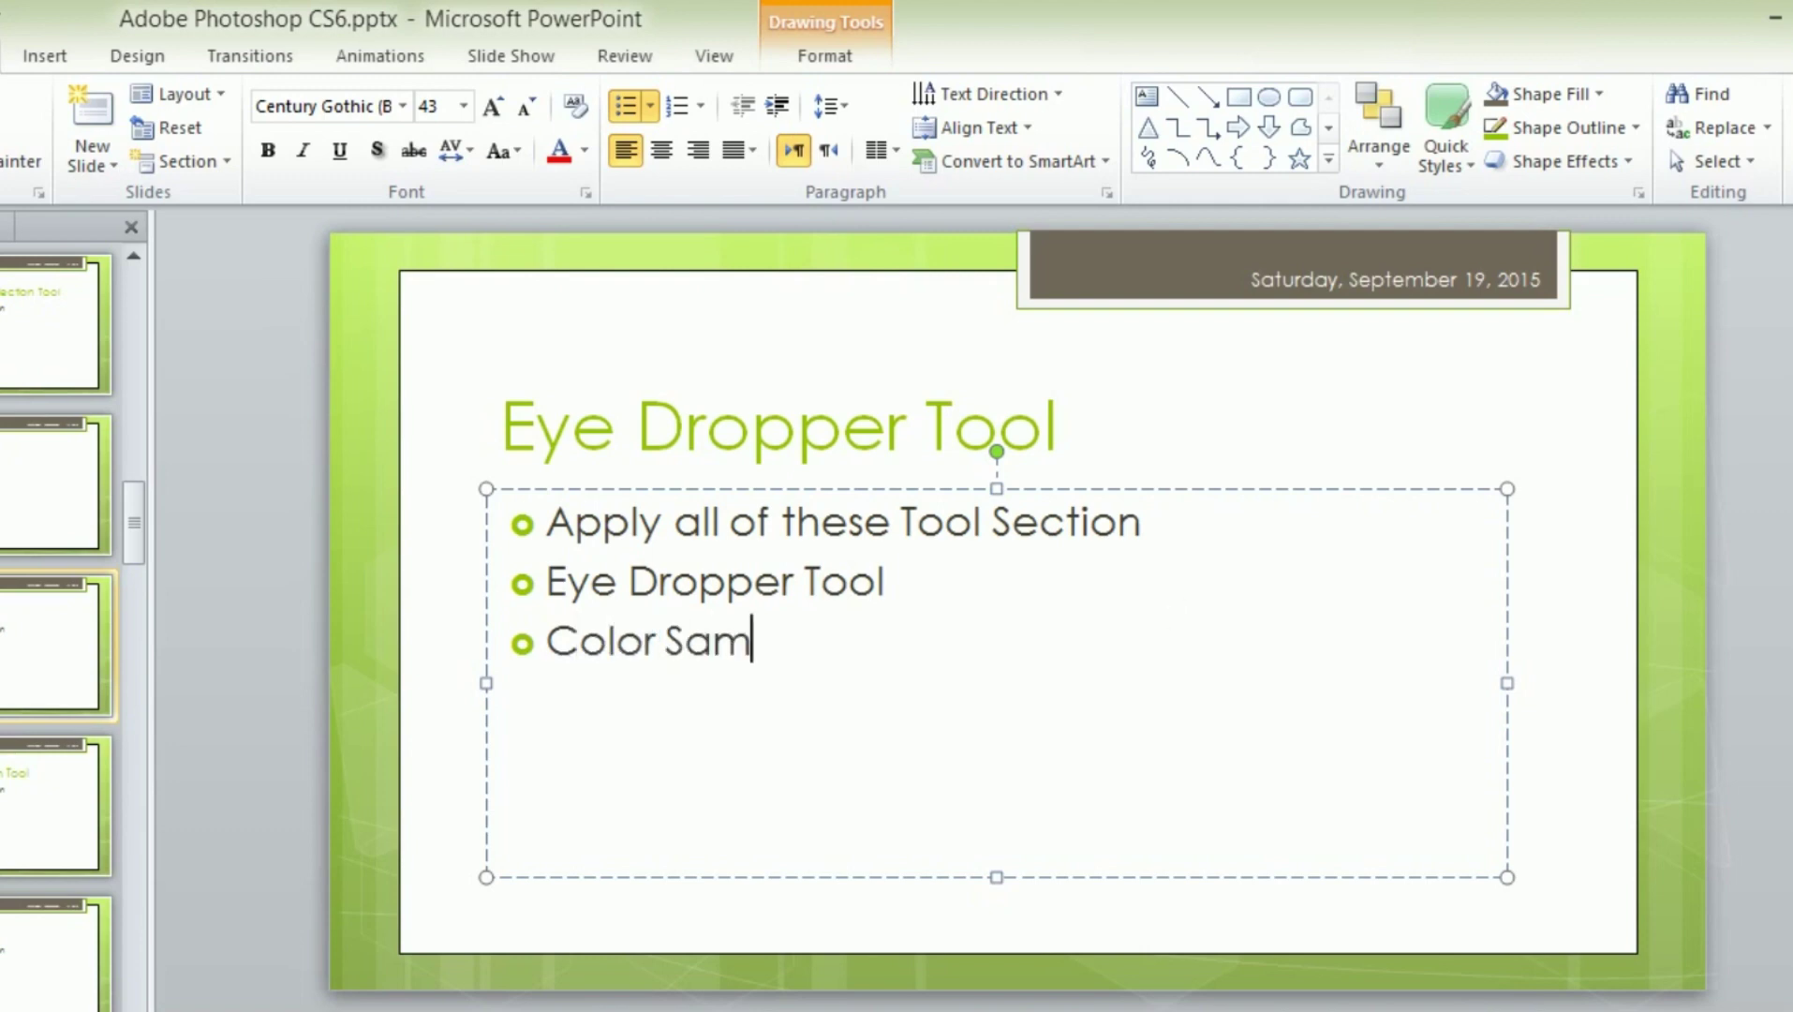
pyautogui.write('pler t')
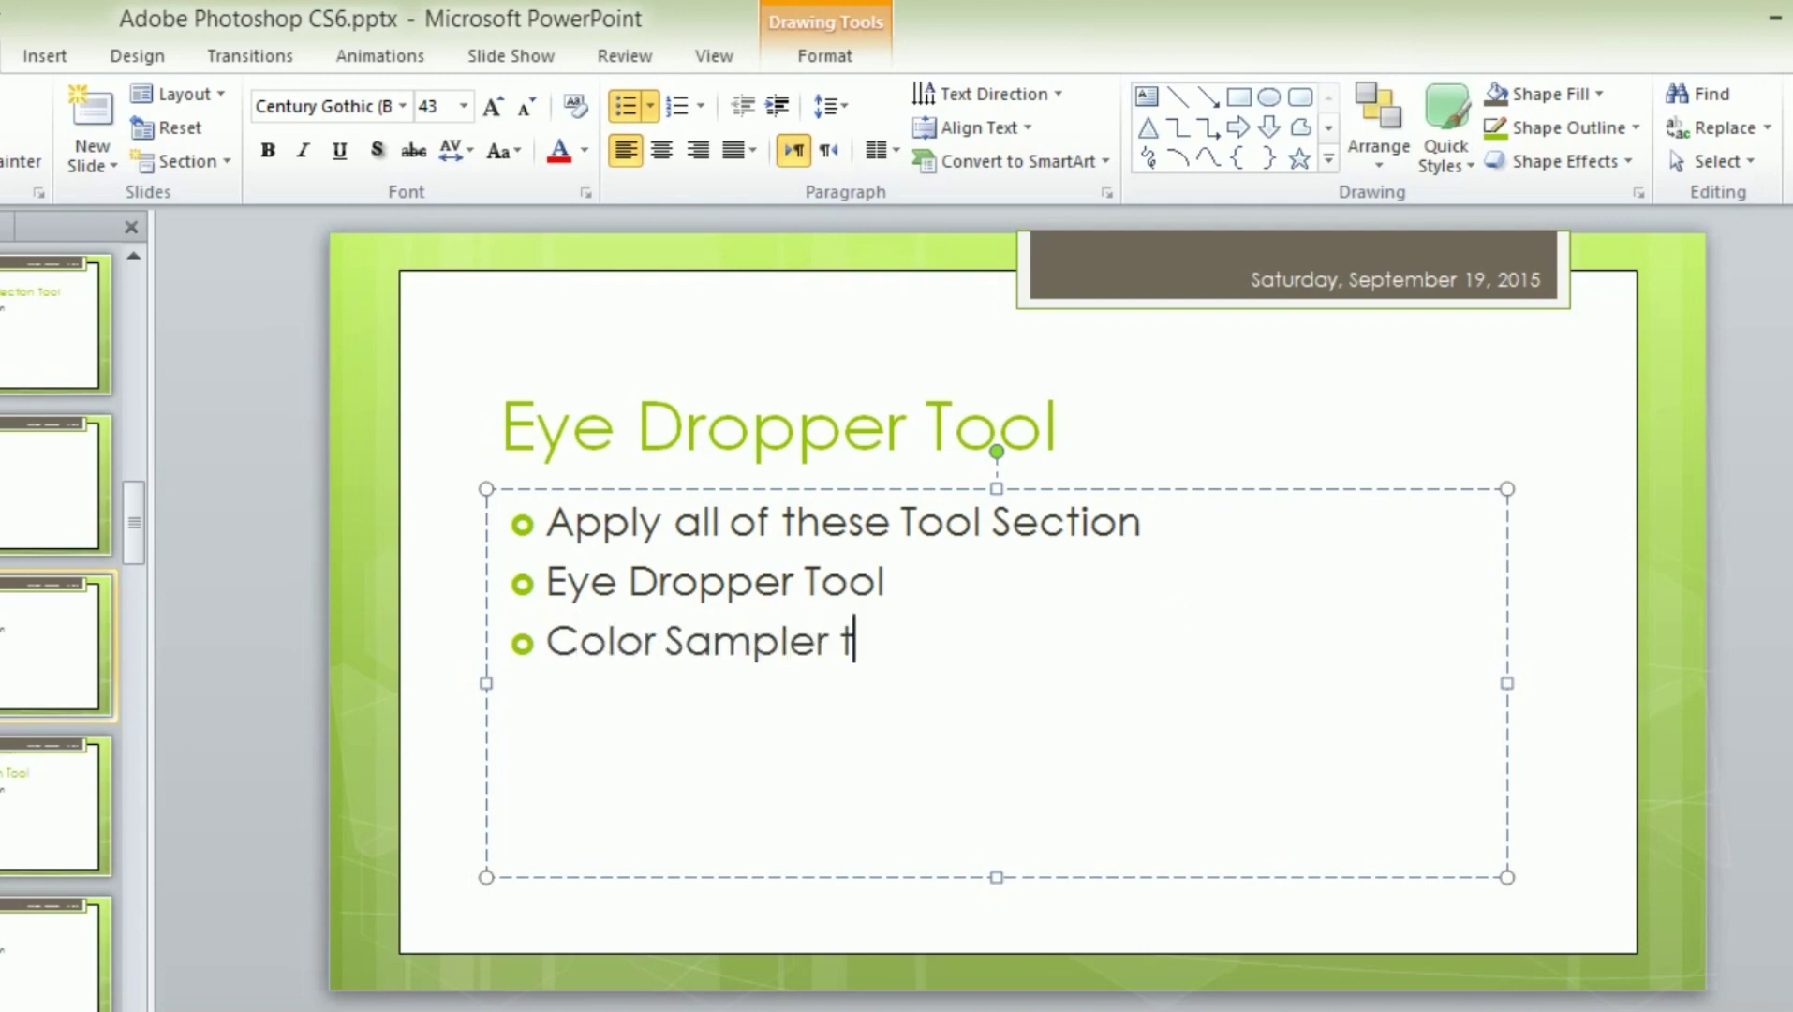
pyautogui.write('ool')
pyautogui.press('Return')
pyautogui.write('Not')
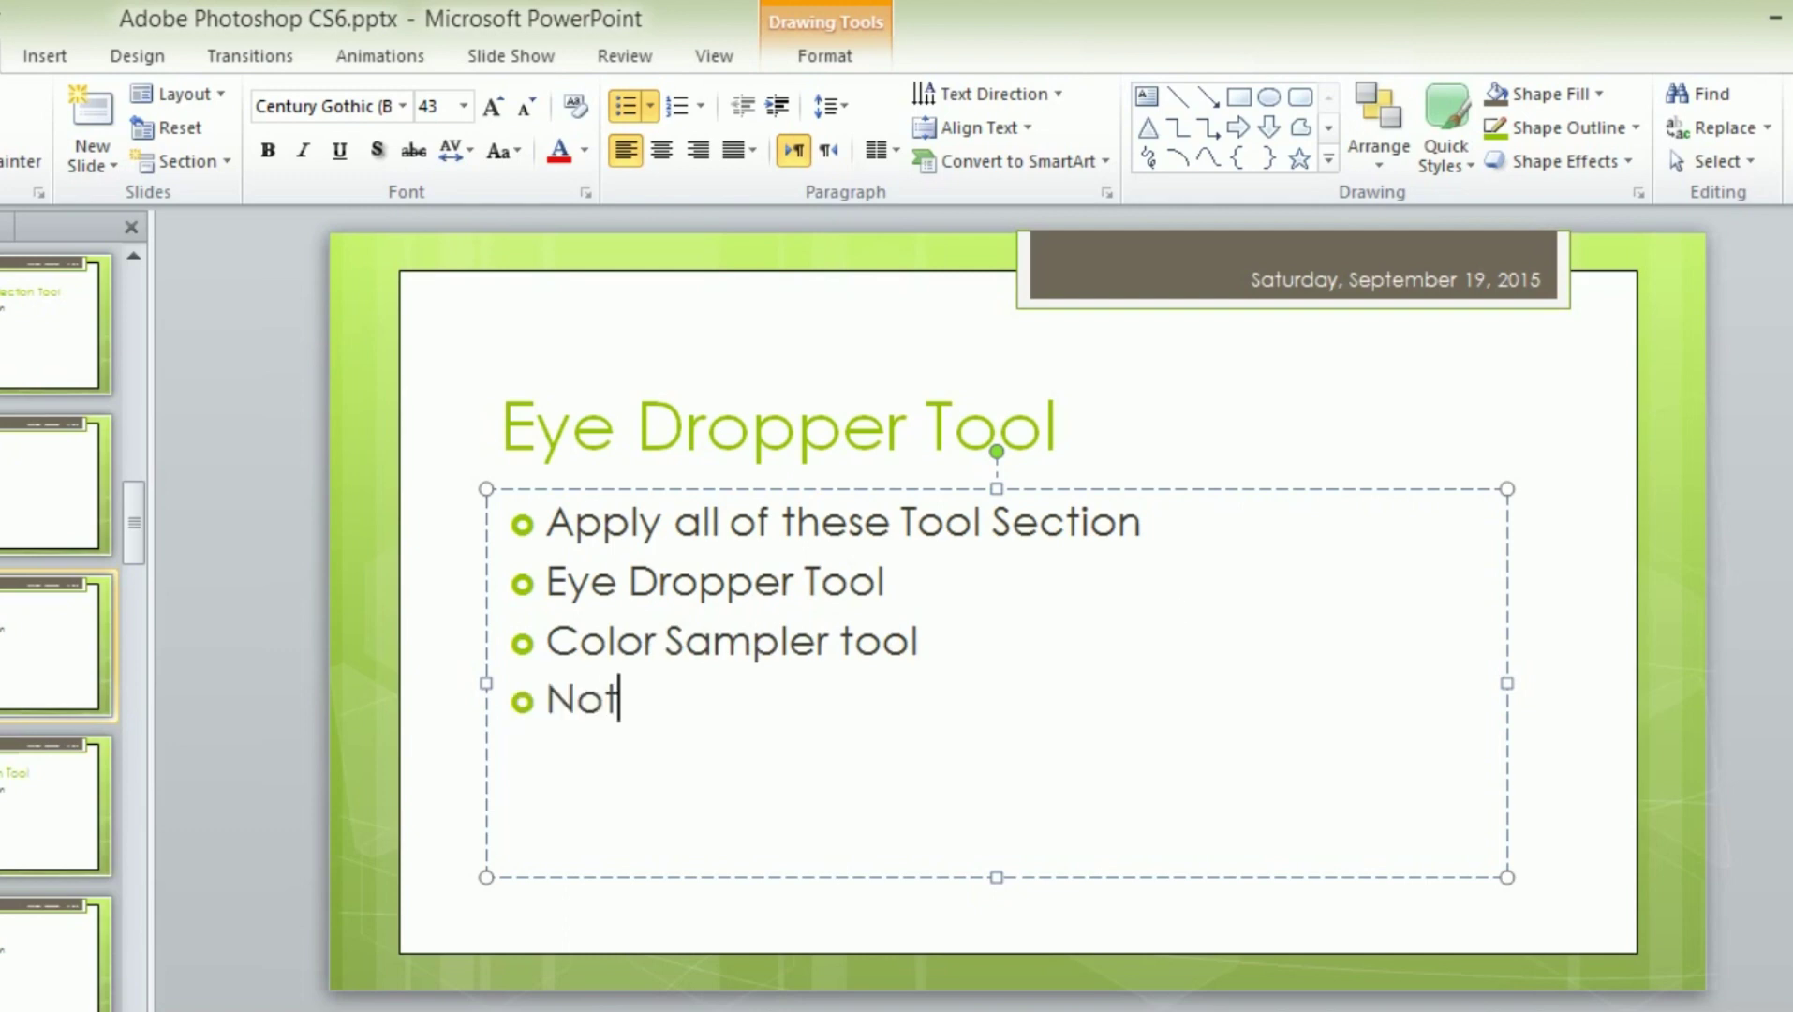
pyautogui.write('e T')
pyautogui.write('oo')
pyautogui.press('Return')
pyautogui.write('123 ')
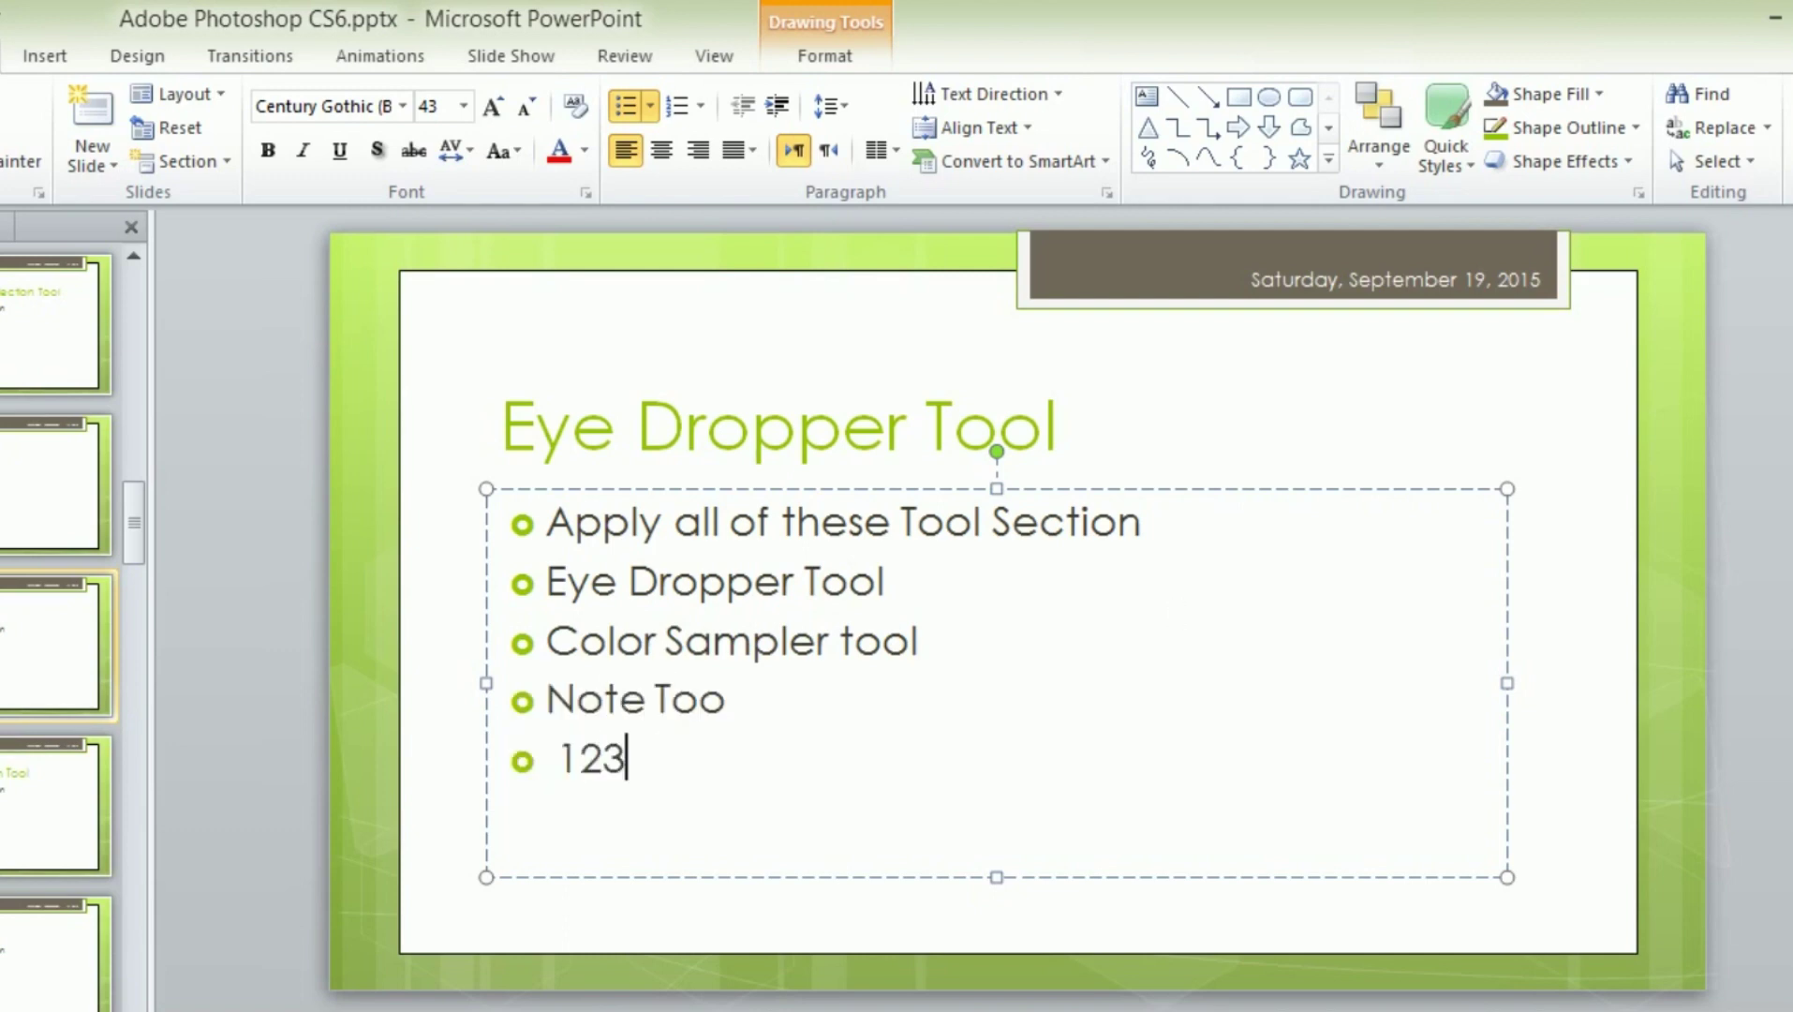
pyautogui.write('Tool')
# - Insert 'Ruler Tool' after Color Sampler tool, then present and advance to the Spot Healing Brush Tool slide
pyautogui.hotkey('alt', 'Tab')
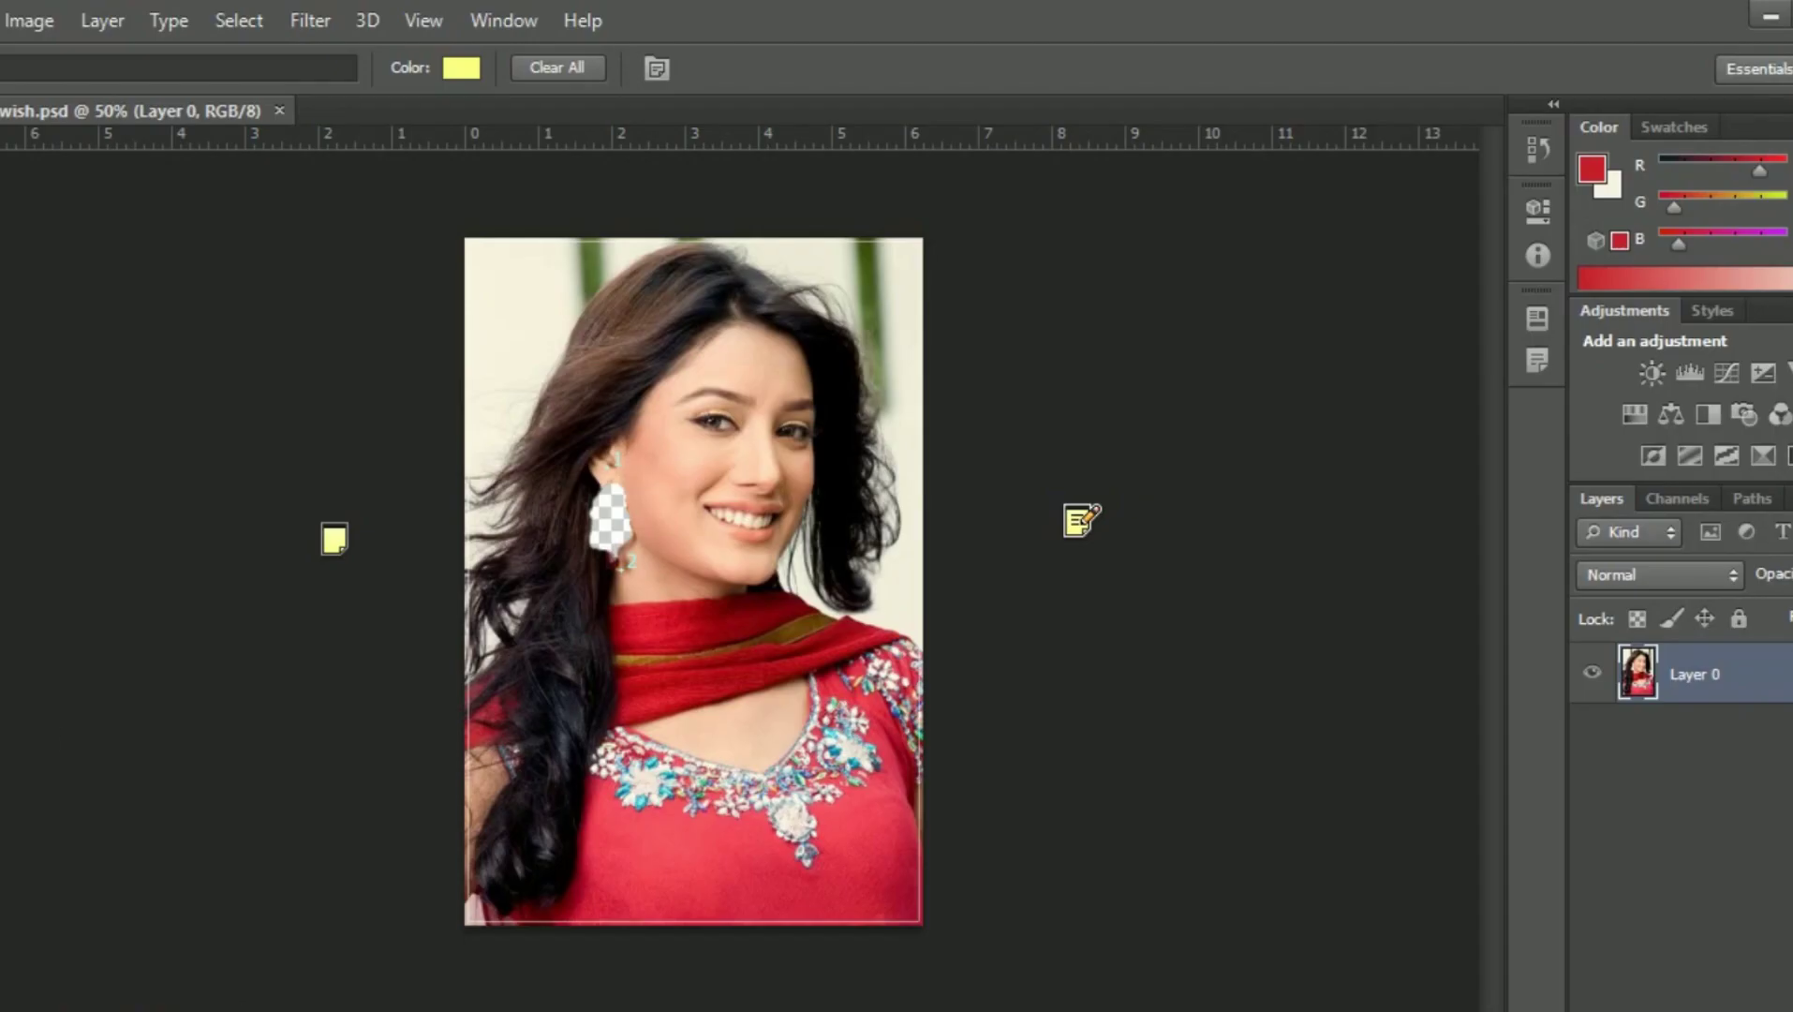
pyautogui.rightClick(5, 352)
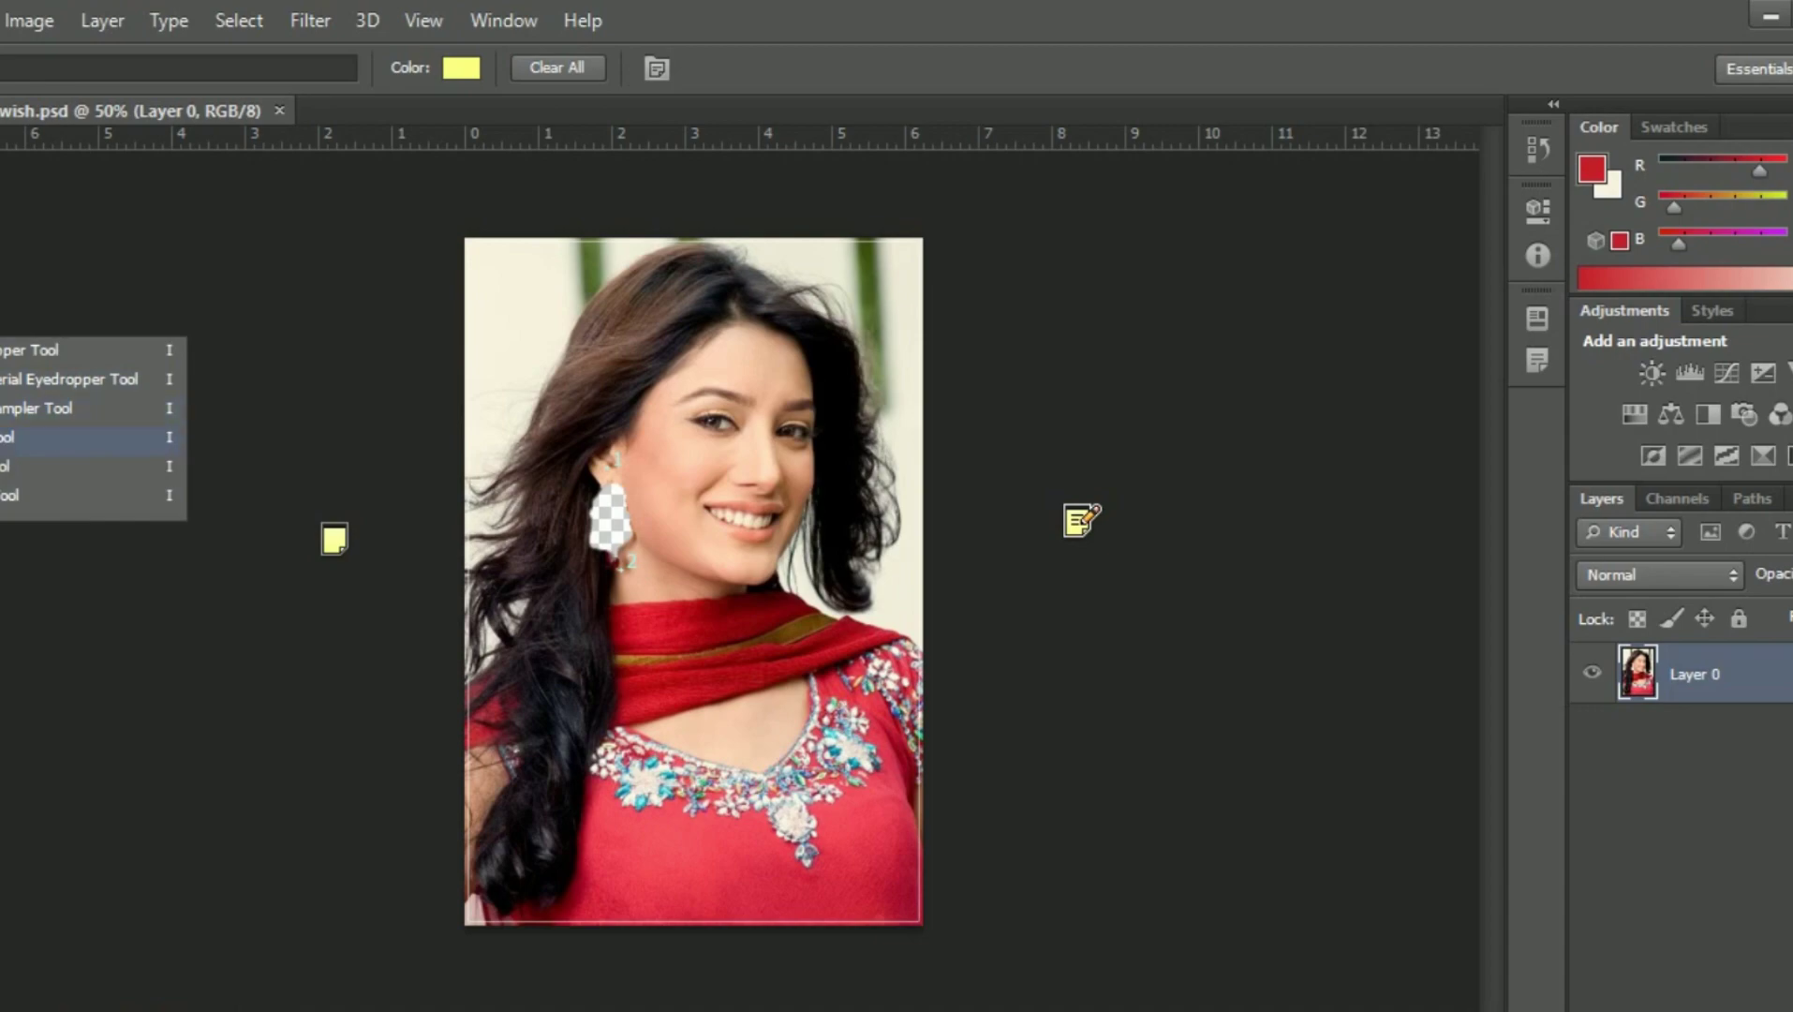
pyautogui.hotkey('alt', 'Tab')
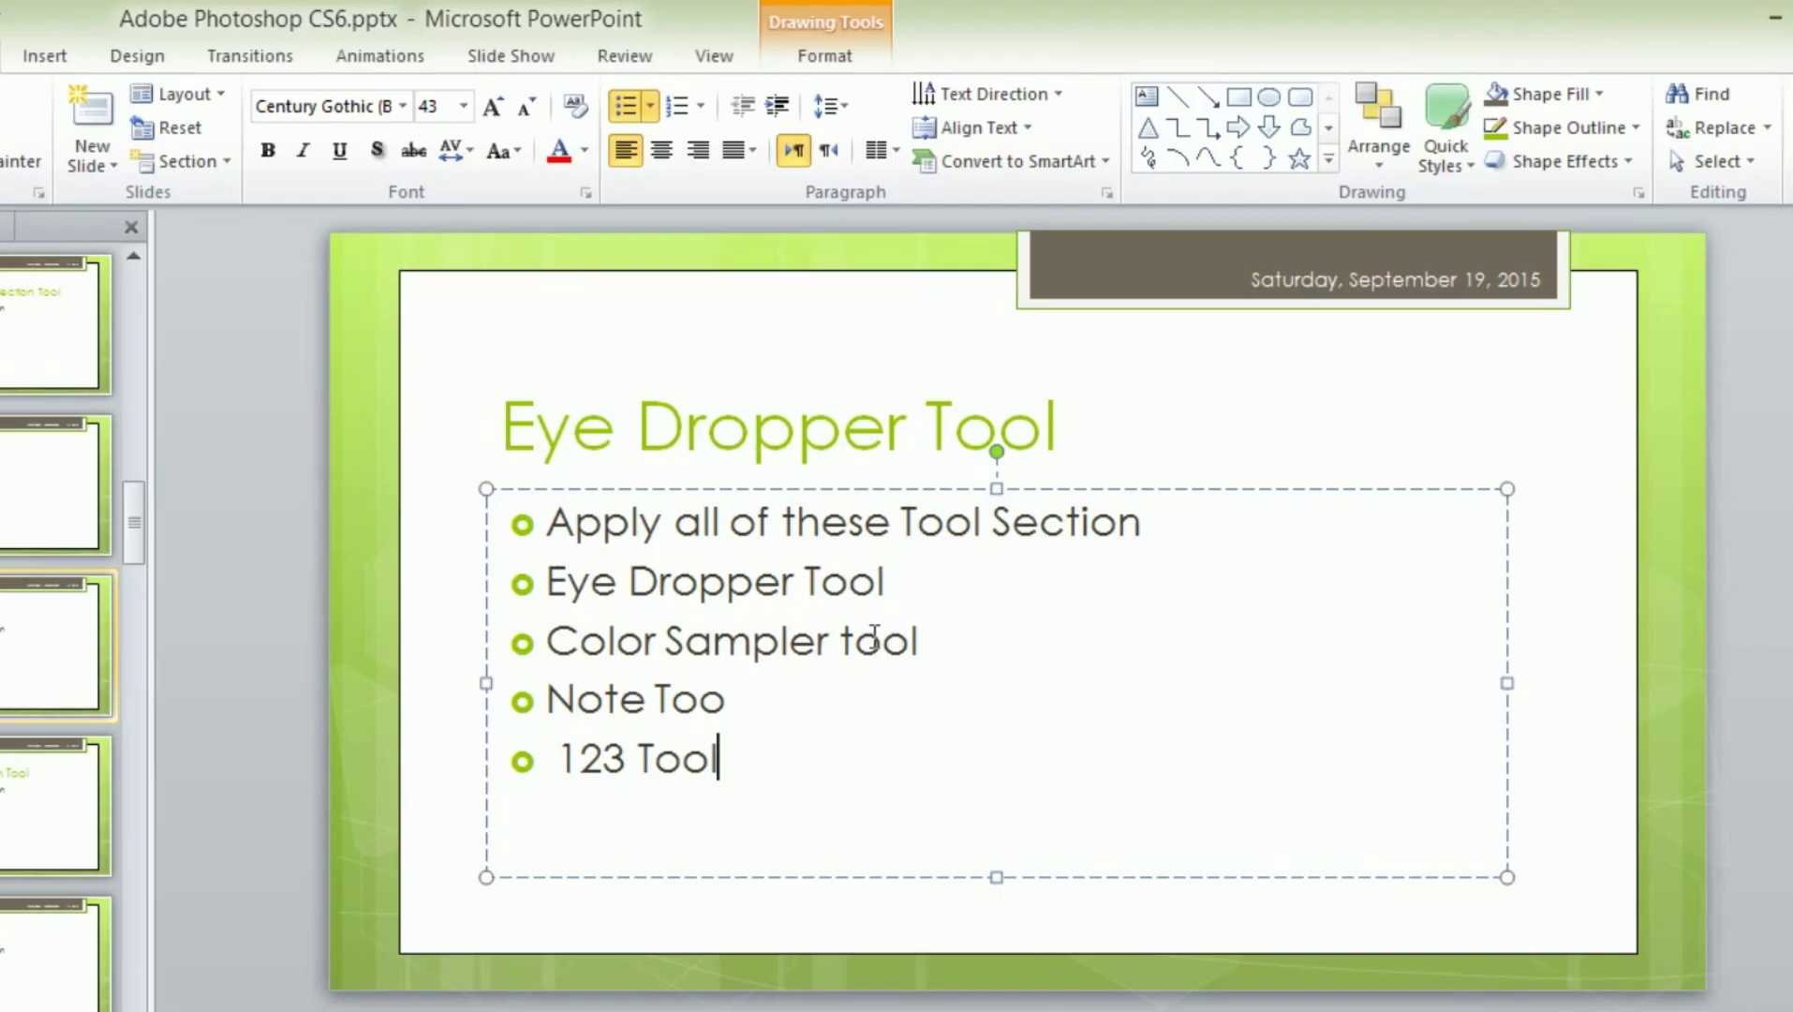
pyautogui.click(928, 639)
pyautogui.press('Return')
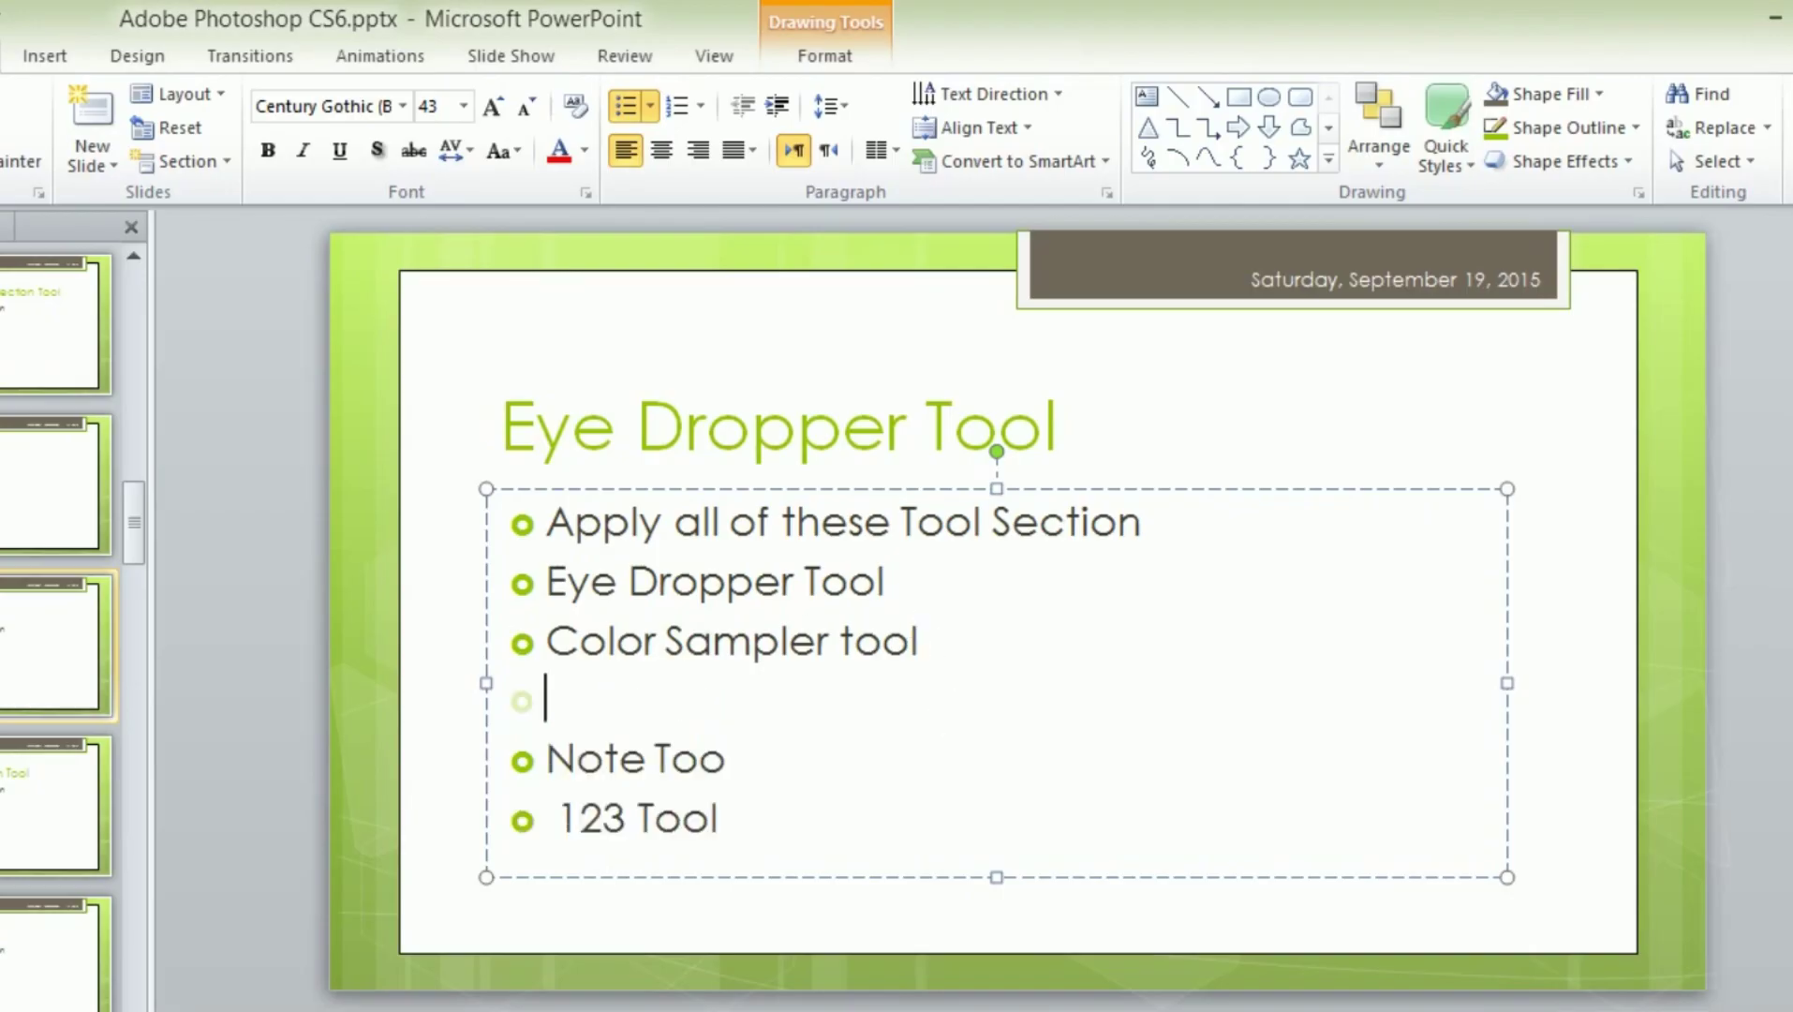
pyautogui.write('Ruler ')
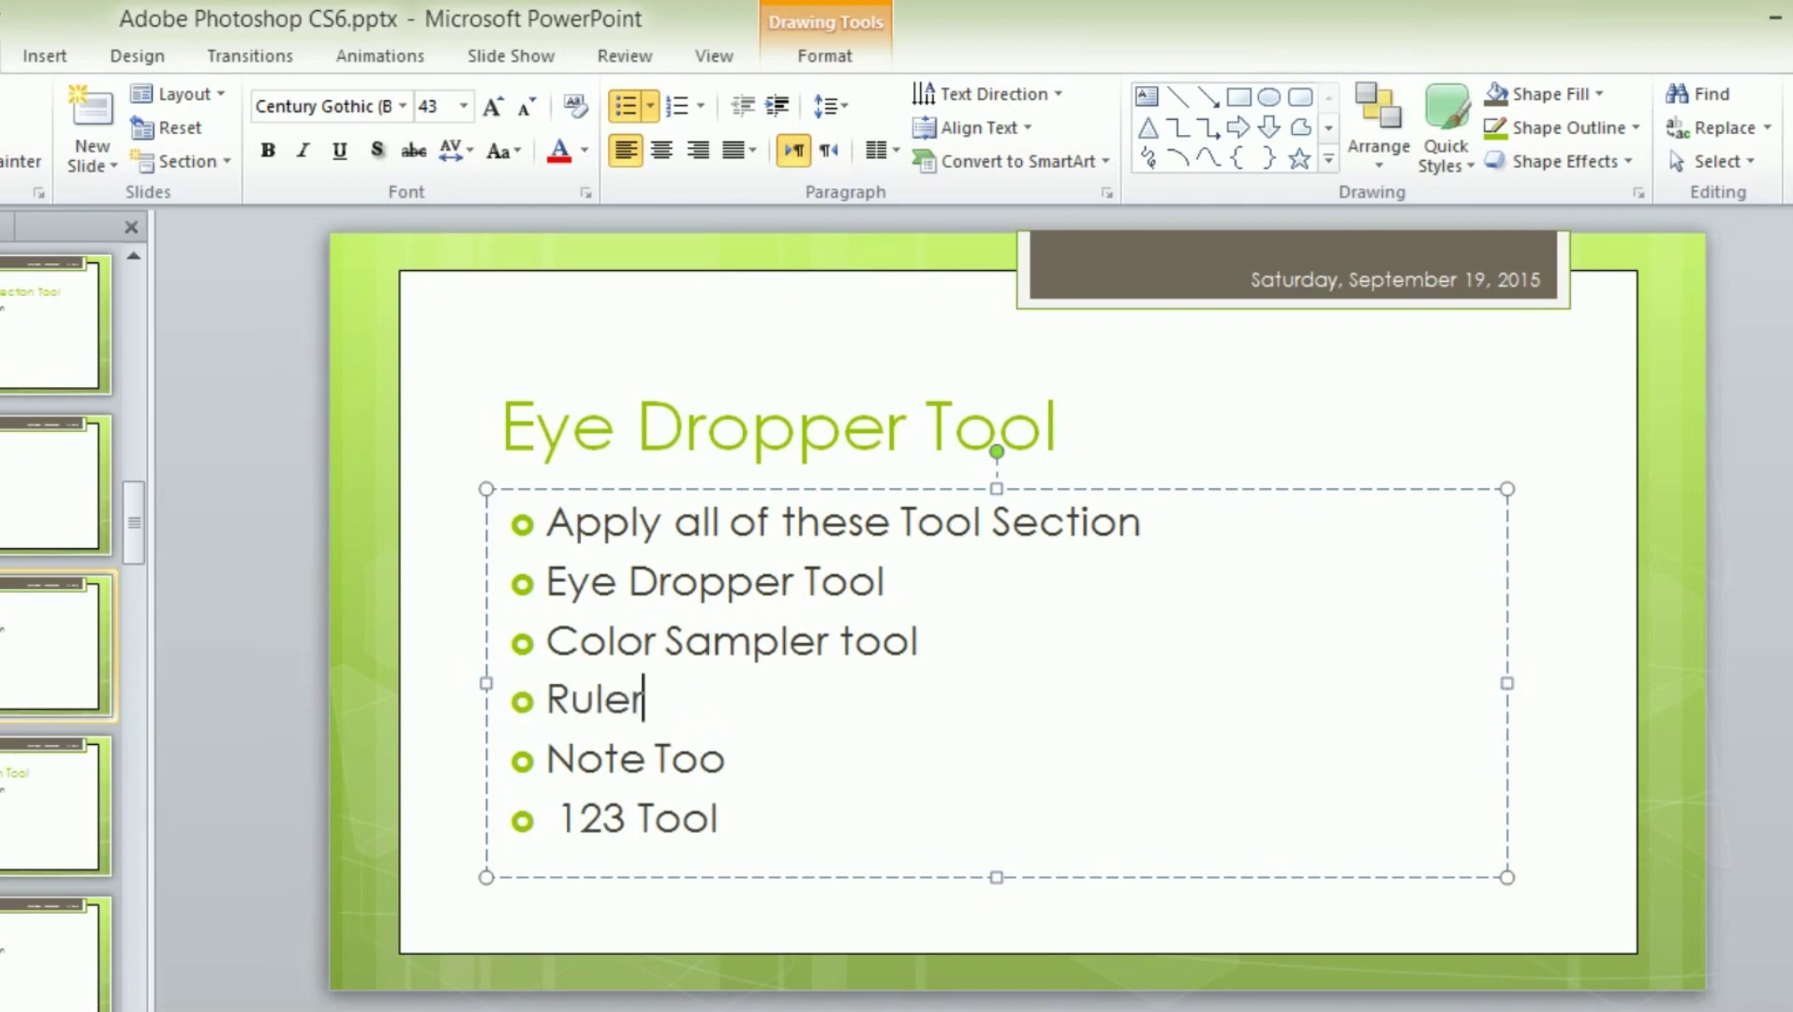
pyautogui.write('Tool')
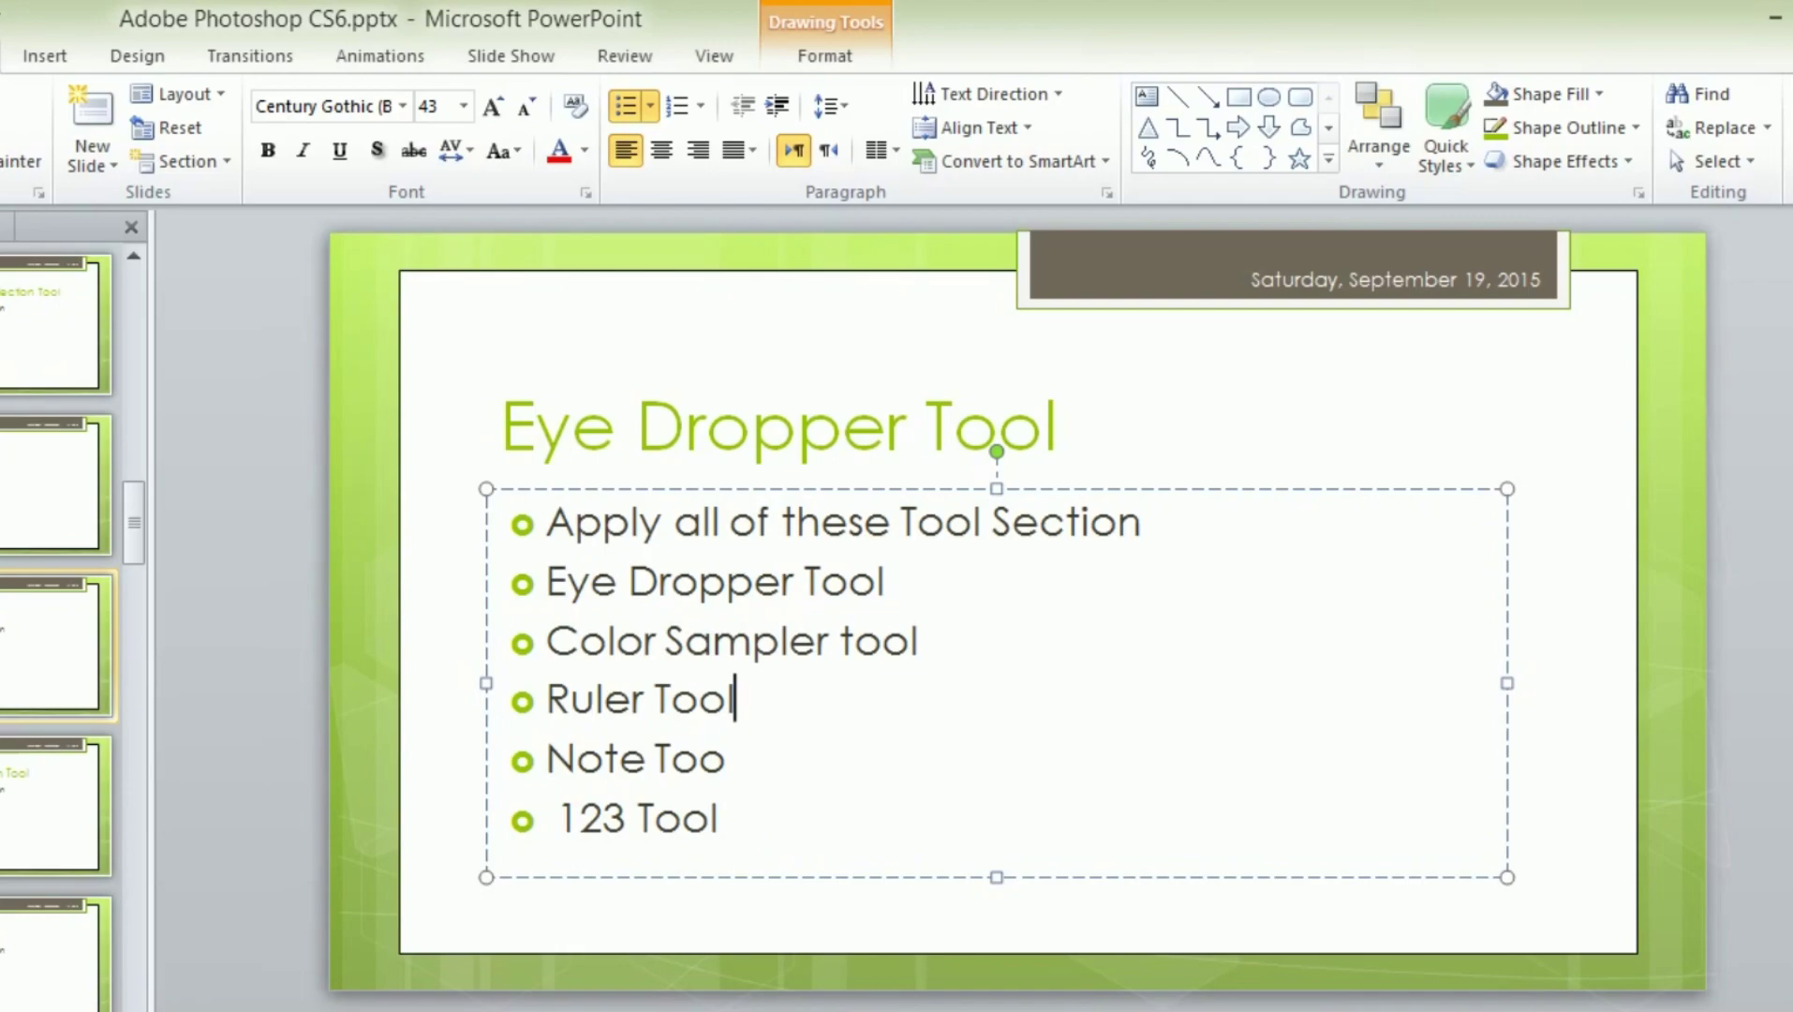
pyautogui.hotkey('shift', 'F5')
pyautogui.press('Right')
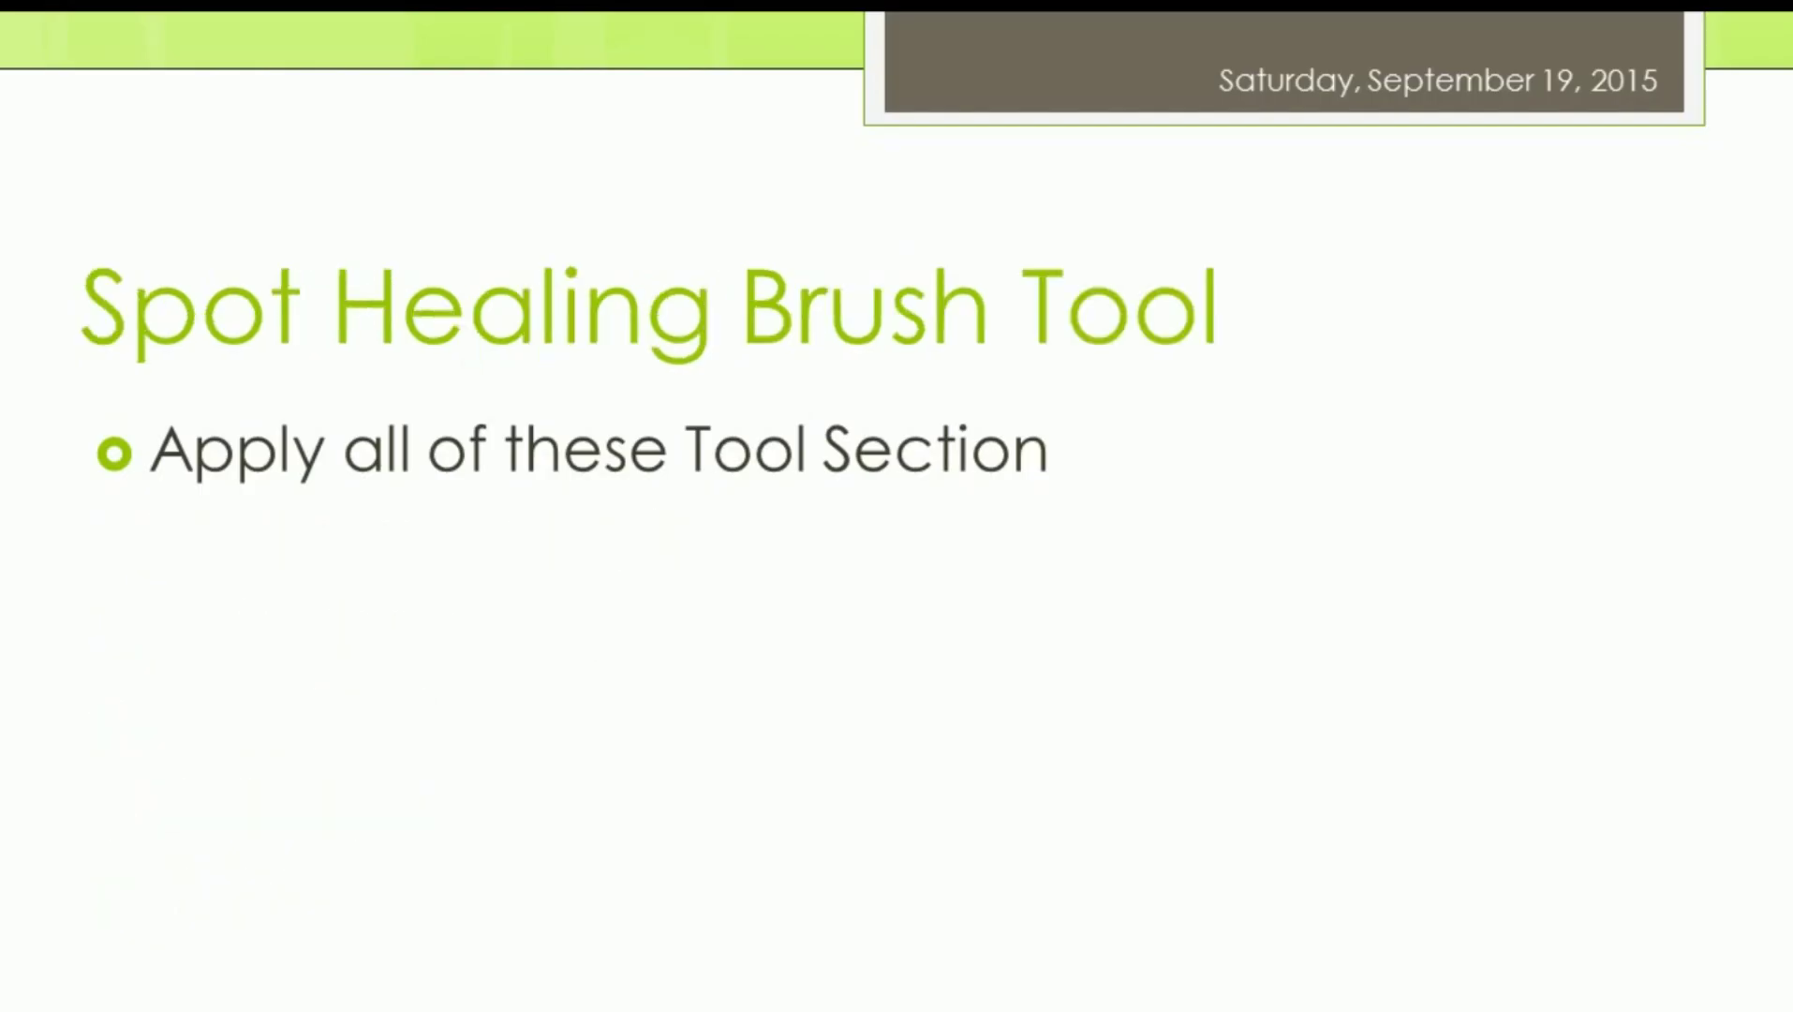